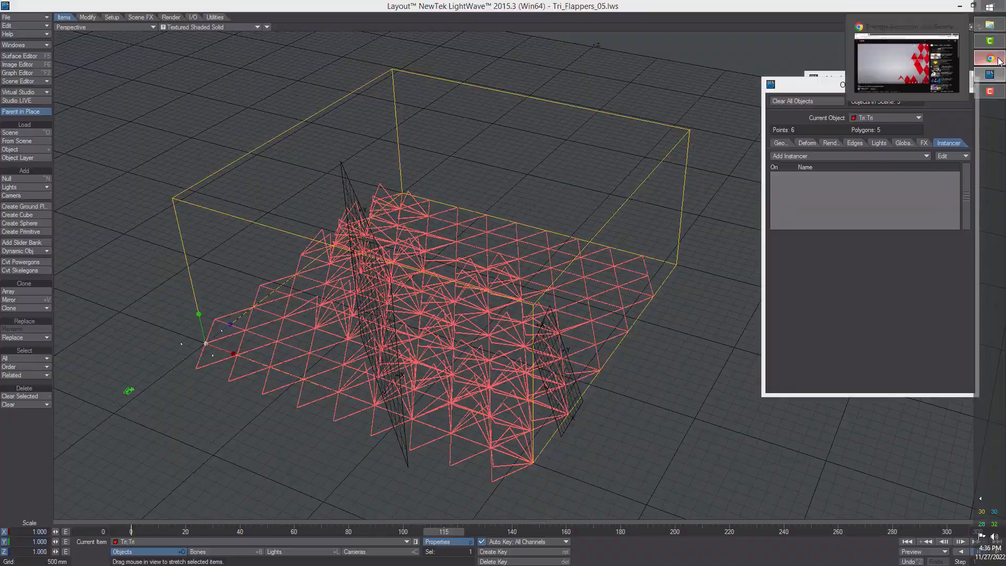
- Look at the triangle accordion reference video in Chrome and return to LightWave Layout
left_click(995, 59)
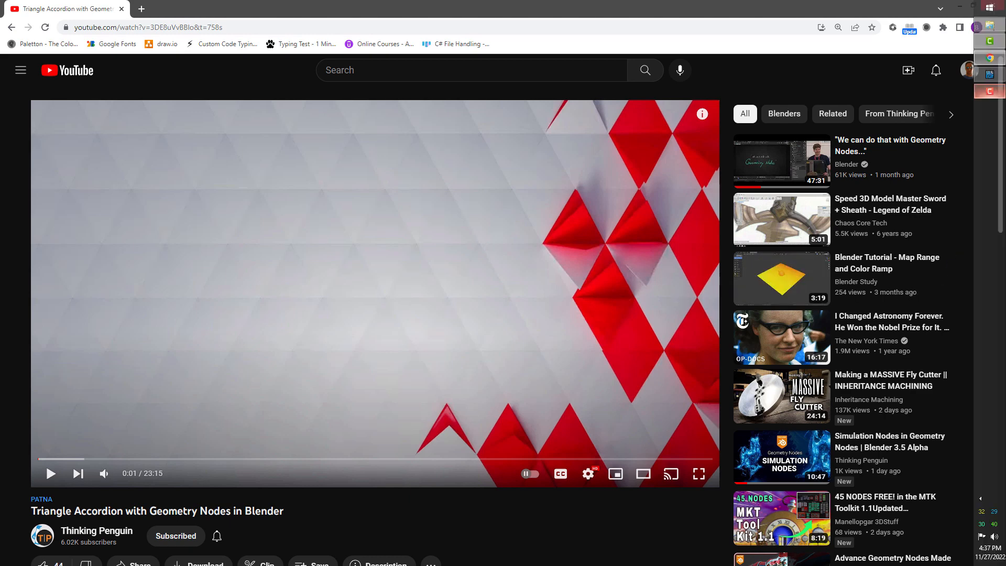
left_click(1001, 83)
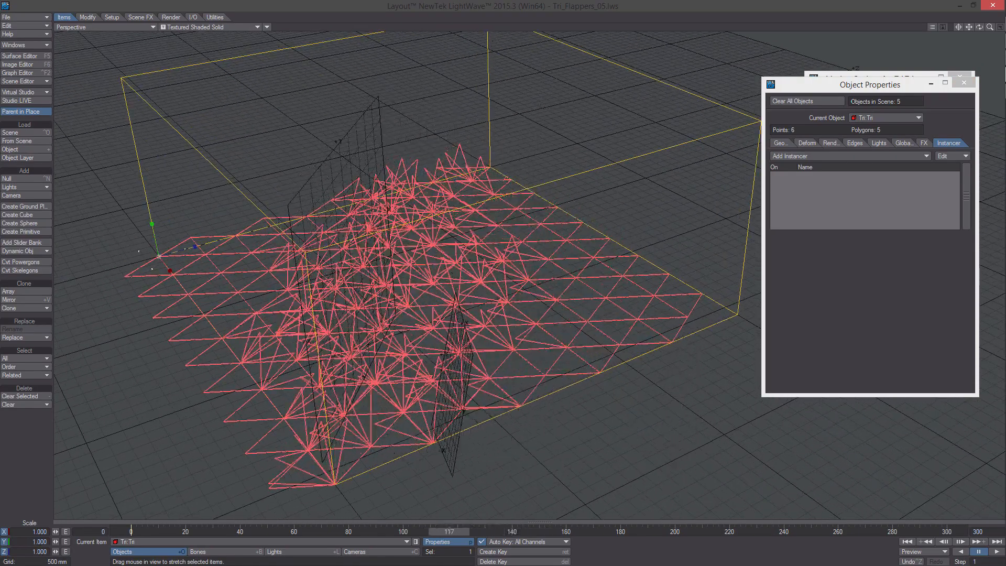
- Scrub the flapper animation back and forth between about frames 90 and 125 and examine the folding triangles from several angles
left_click_drag(411, 531, 455, 519)
left_click_drag(455, 461, 414, 445, "alt")
left_click_drag(524, 318, 494, 321, "alt")
scroll(494, 321, "up", 3)
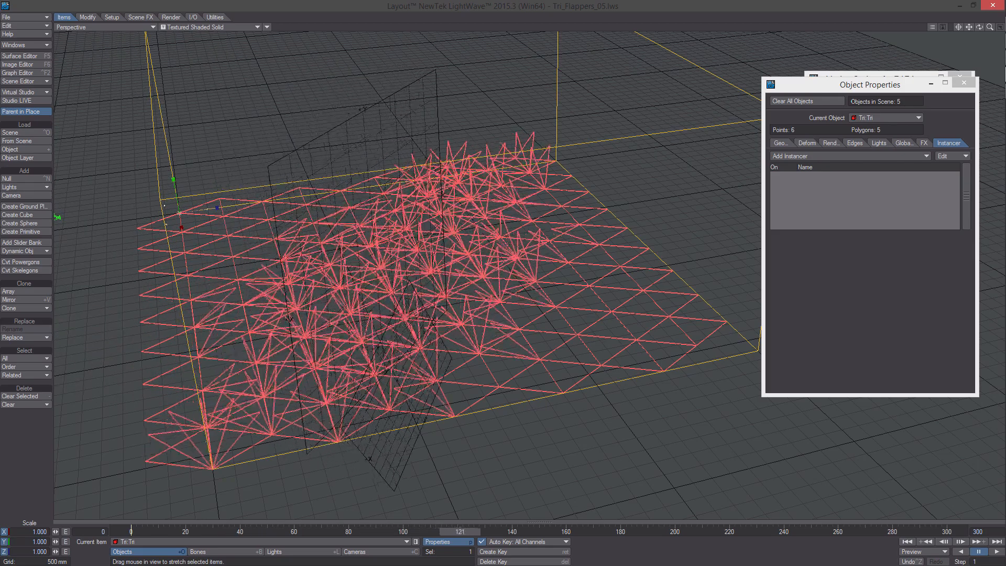
left_click_drag(543, 516, 550, 491, "alt")
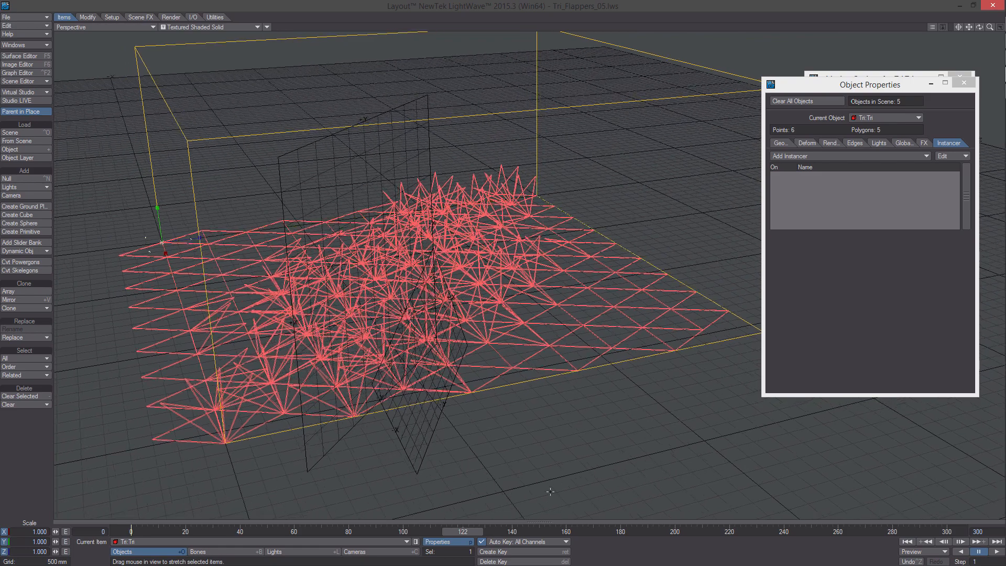
mouse_move(462, 535)
left_mouse_down()
mouse_move(602, 534)
mouse_move(378, 535)
mouse_move(533, 534)
mouse_move(471, 535)
left_mouse_up()
left_click_drag(503, 385, 465, 460, "alt")
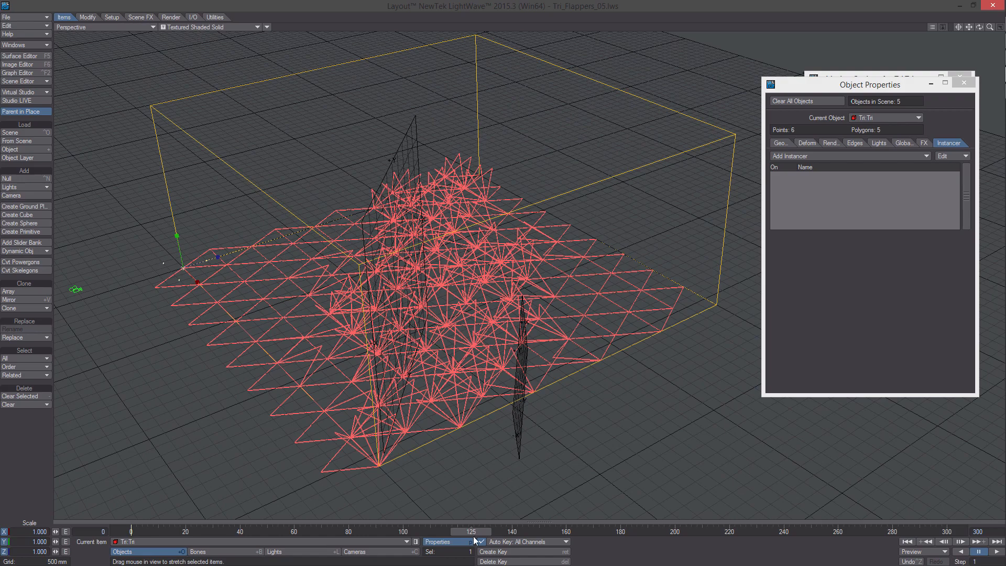
left_click_drag(471, 532, 376, 531)
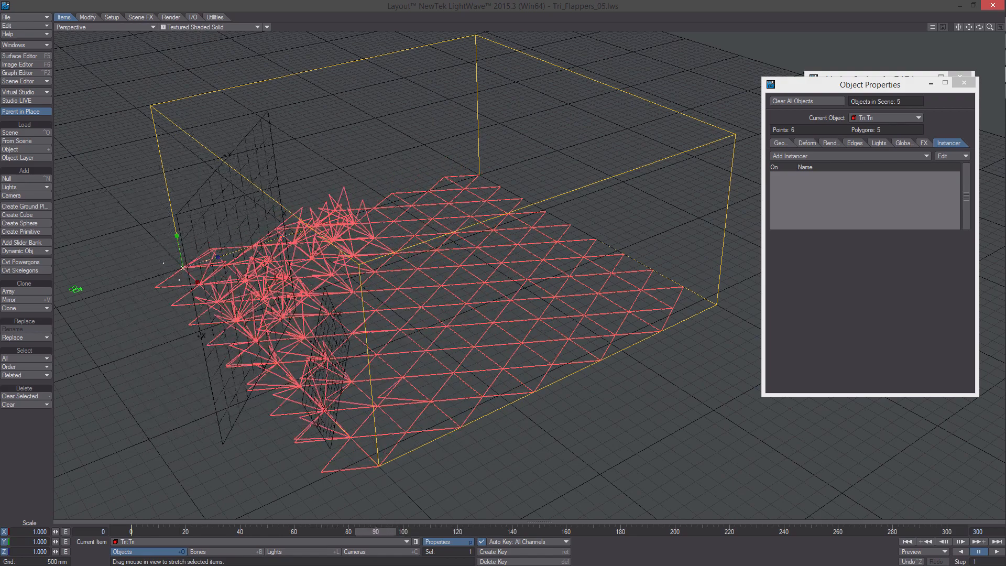
- Preview the folding triangles in VPR around frame 122 and restore Textured Shaded Solid shading
left_click(219, 27)
left_click(217, 70)
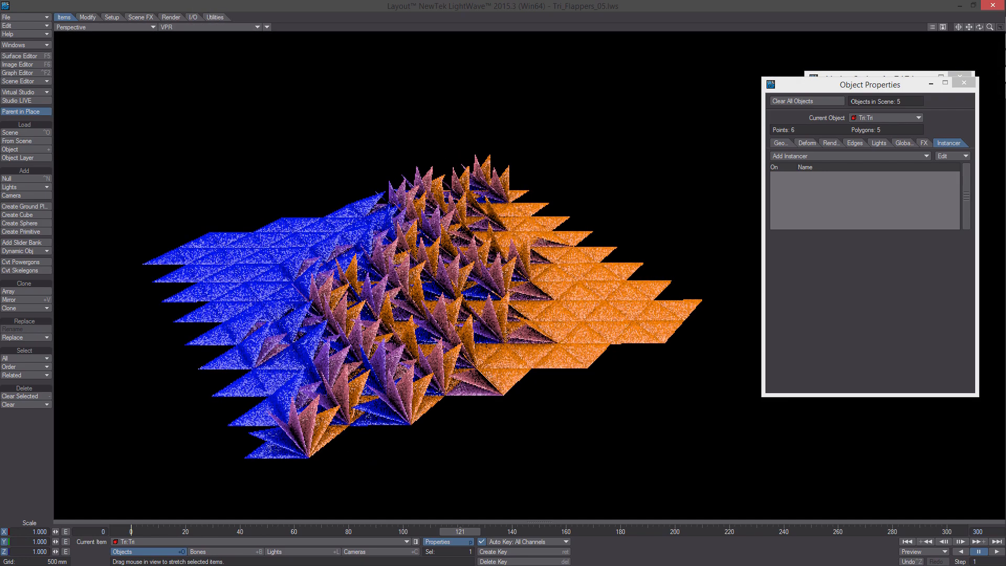
mouse_move(458, 537)
left_mouse_down()
mouse_move(642, 537)
mouse_move(401, 536)
mouse_move(462, 537)
left_mouse_up()
left_click(210, 27)
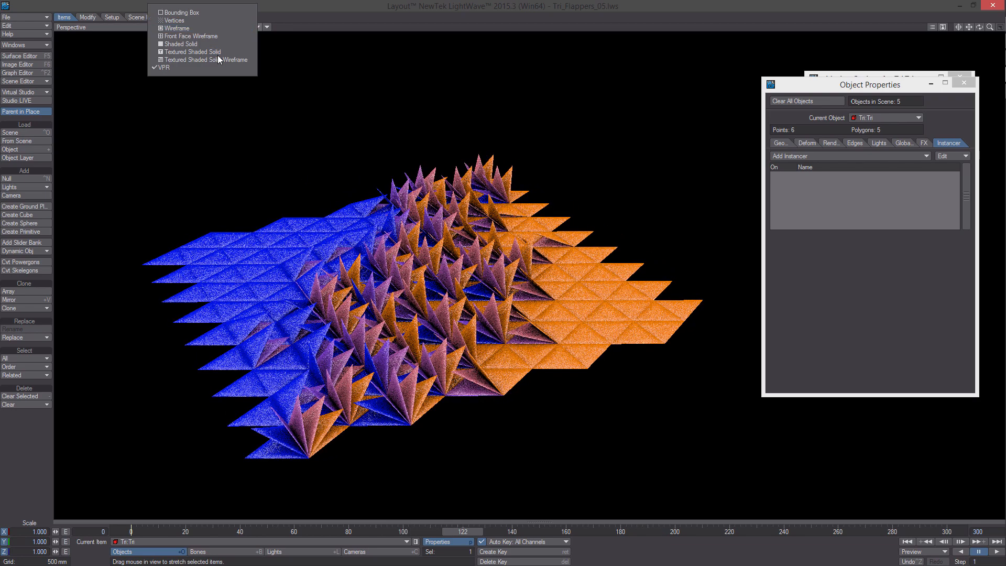
left_click(219, 53)
- At frame 0, set the Tri object's scale to 0.5 on X, Y and Z
scroll(512, 286, "down", 4)
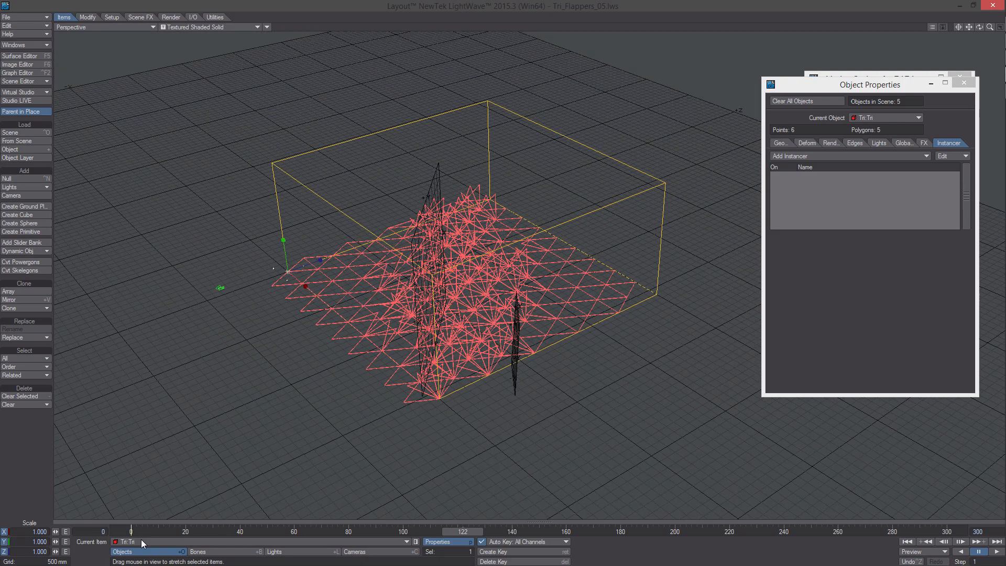
left_click_drag(462, 531, 131, 532)
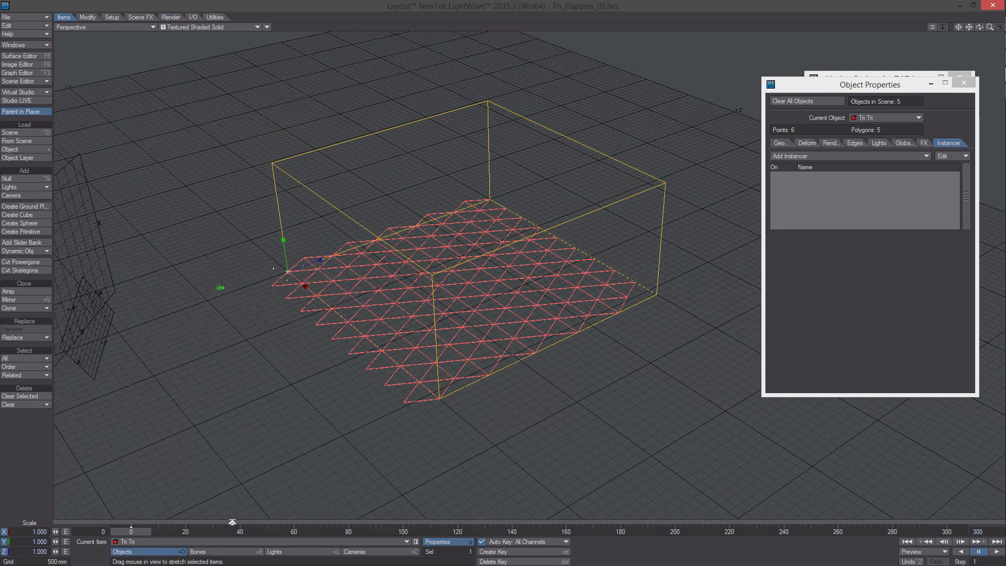
key("BackSpace")
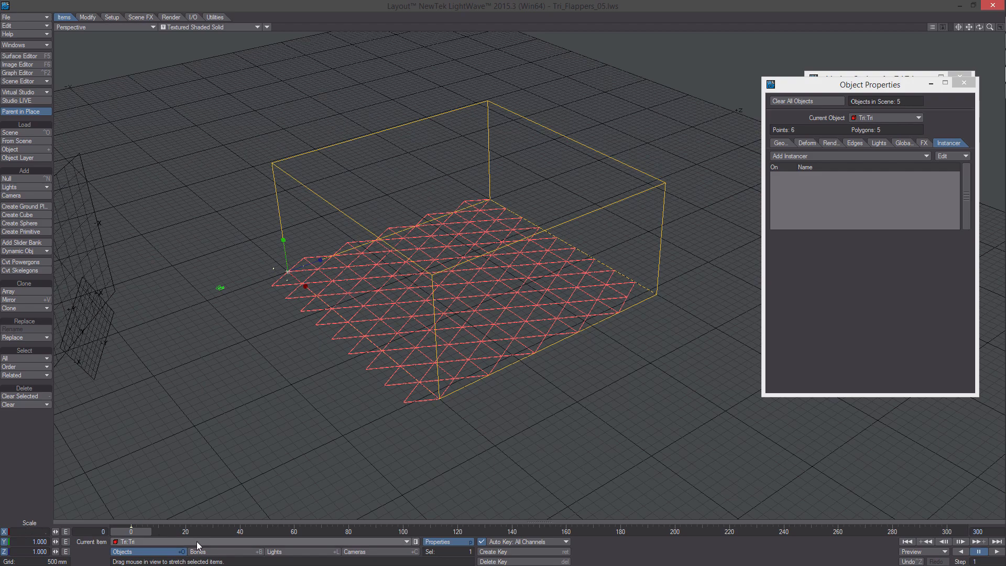
type(".5")
key("Tab")
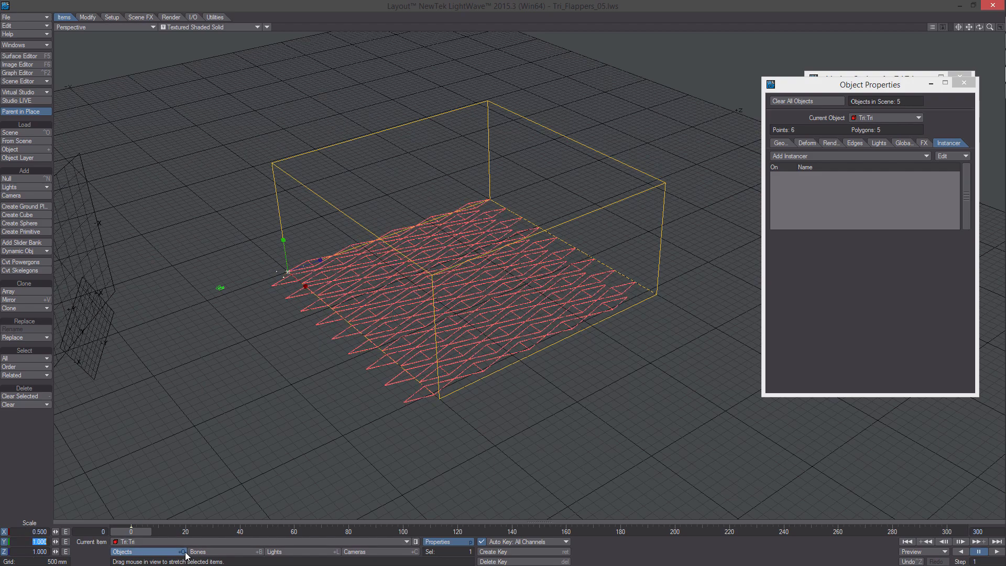
type(".5")
key("Return")
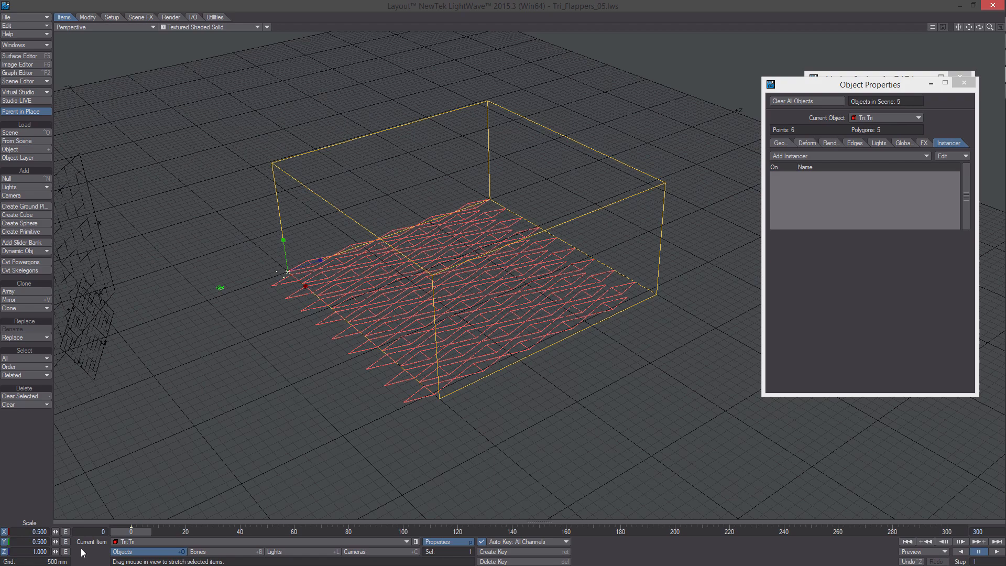
left_click(41, 551)
type(".5")
key("Return")
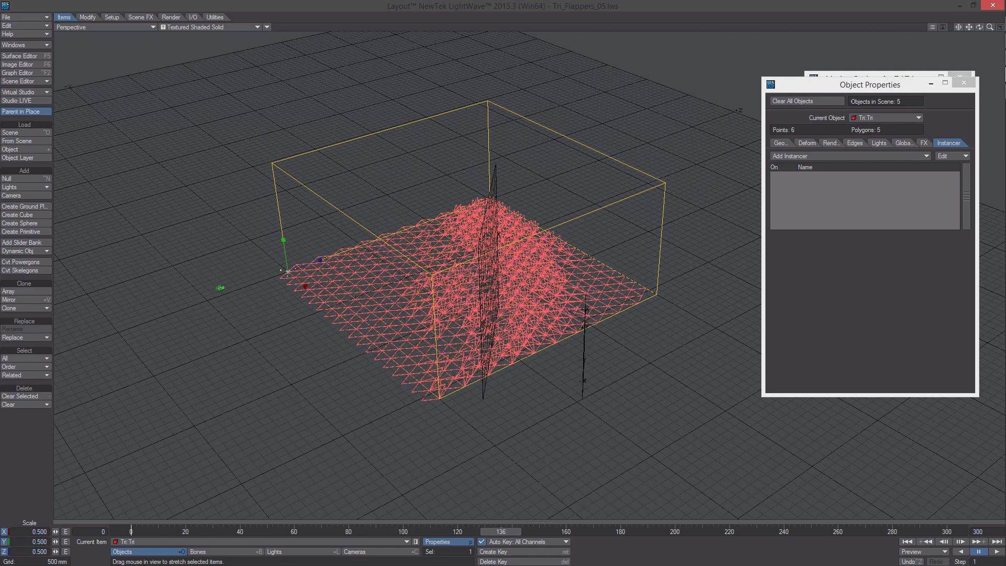
- Preview the smaller triangles in VPR at frame 131 and restore Textured Shaded Solid shading
left_click_drag(477, 234, 495, 223, "alt")
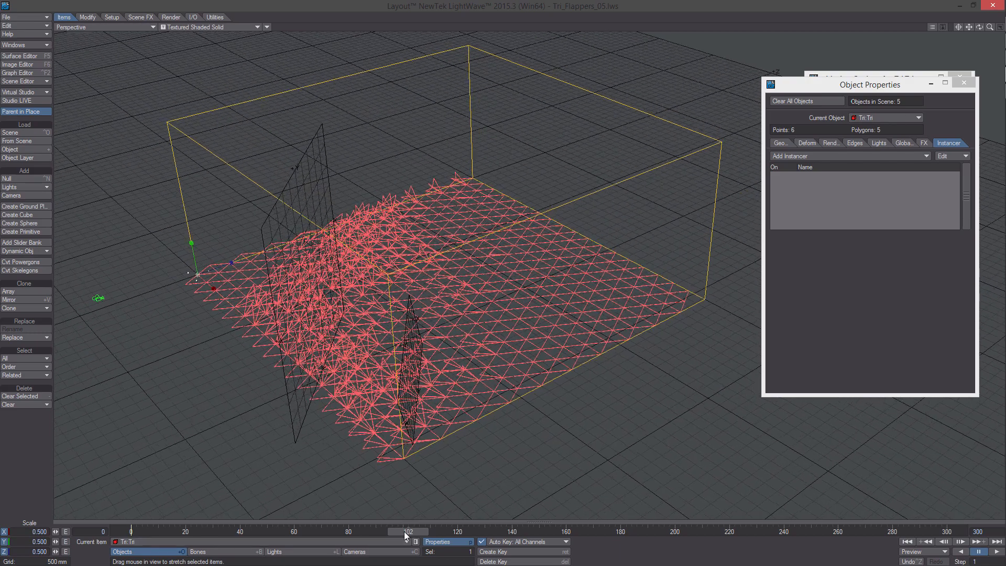
left_click_drag(404, 531, 485, 531)
left_click_drag(497, 379, 305, 108, "alt")
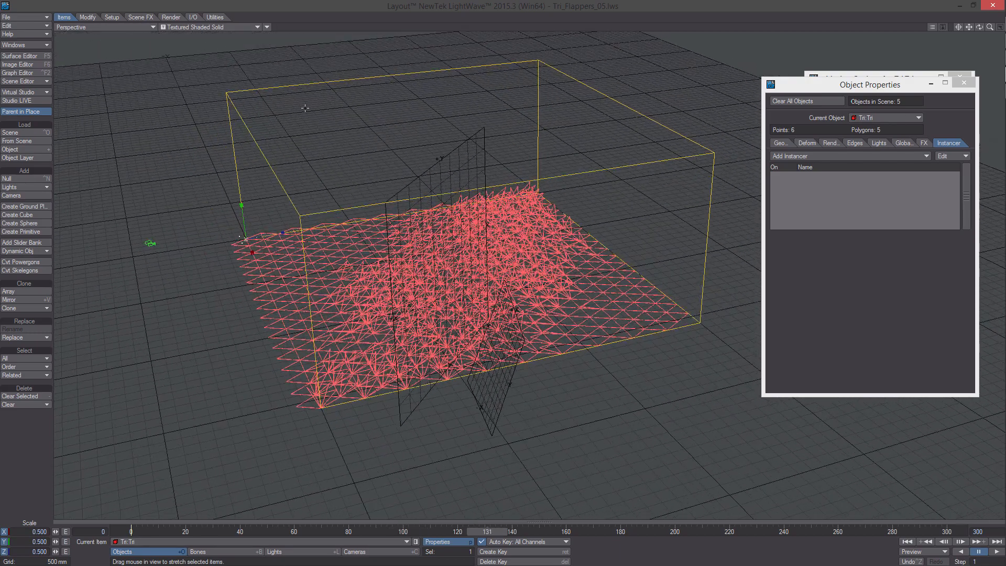
left_click(196, 26)
left_click(197, 65)
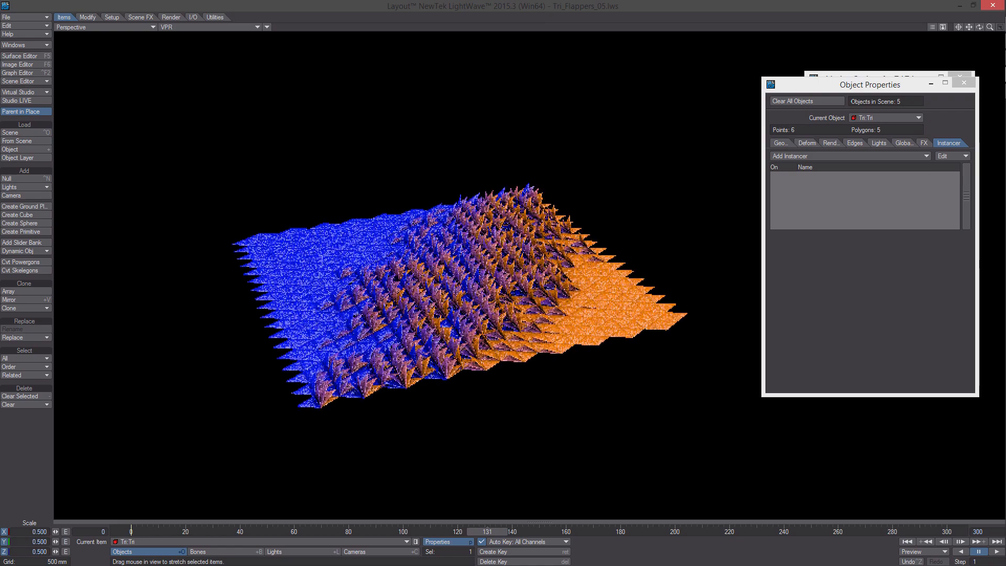
scroll(460, 333, "up", 4)
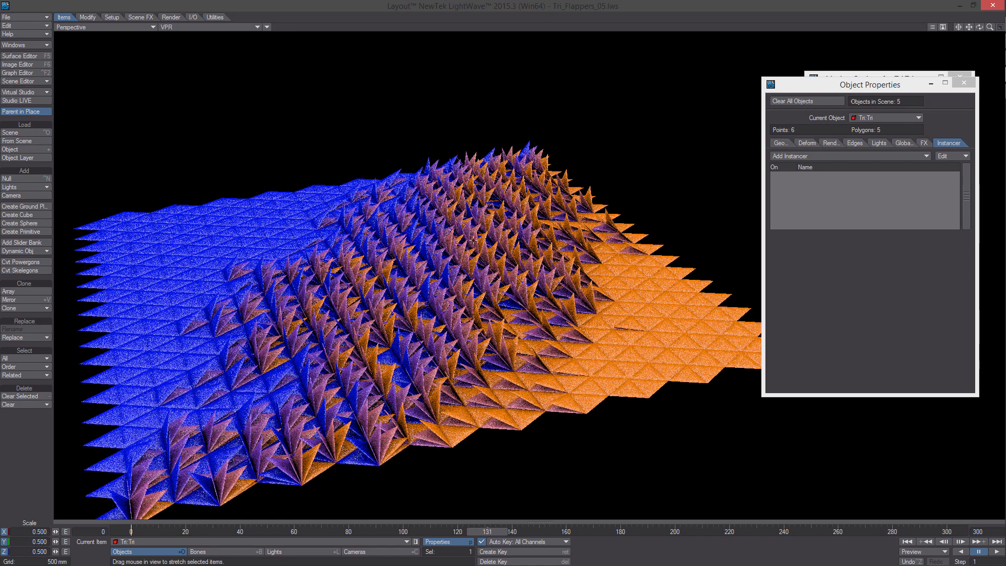
left_click(210, 28)
left_click(235, 52)
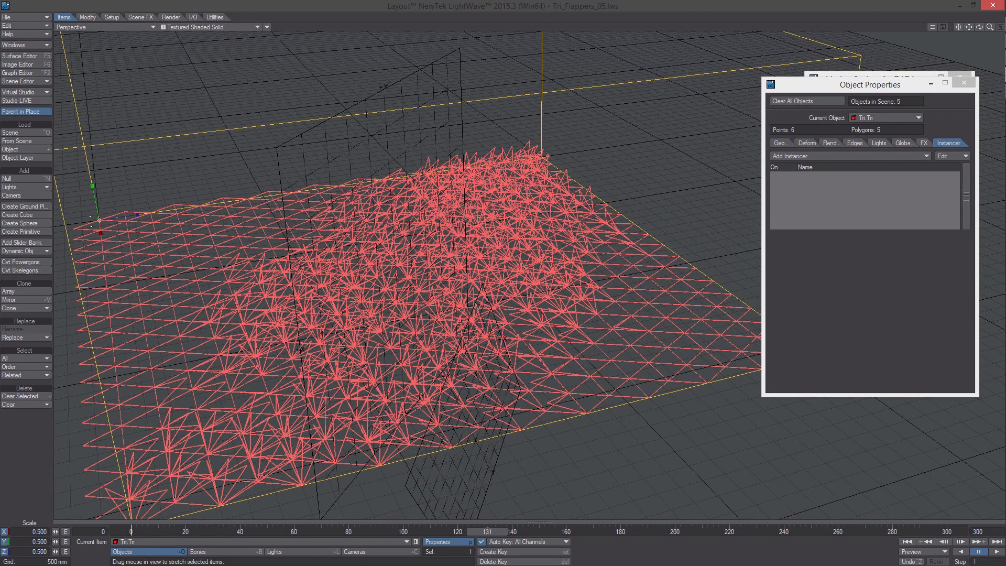
- At frame 0, set the Y scale of the Tri:Bounds box to 20 and check the flappers at frame 87
scroll(439, 429, "down", 5)
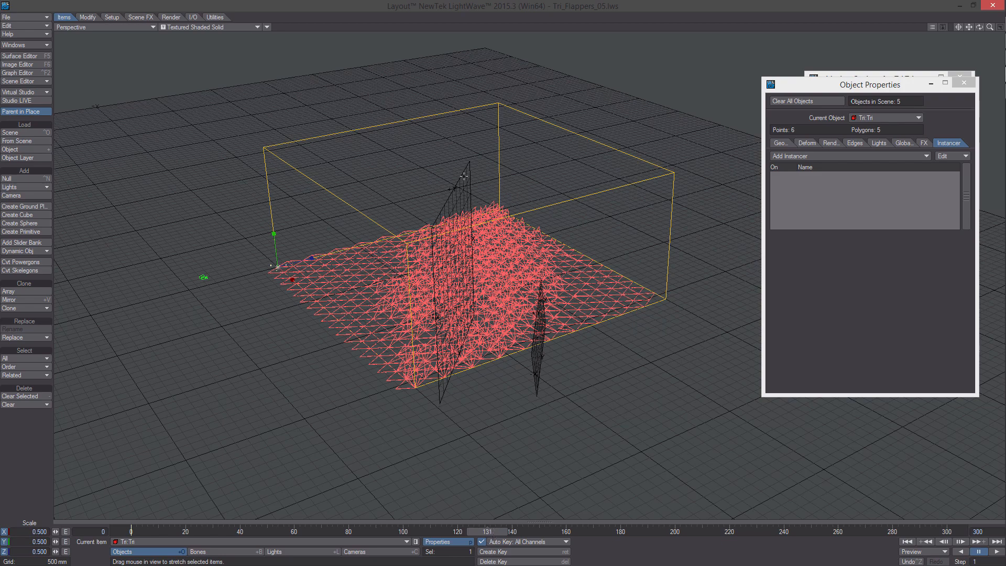
left_click_drag(489, 532, 131, 532)
scroll(369, 169, "down", 1)
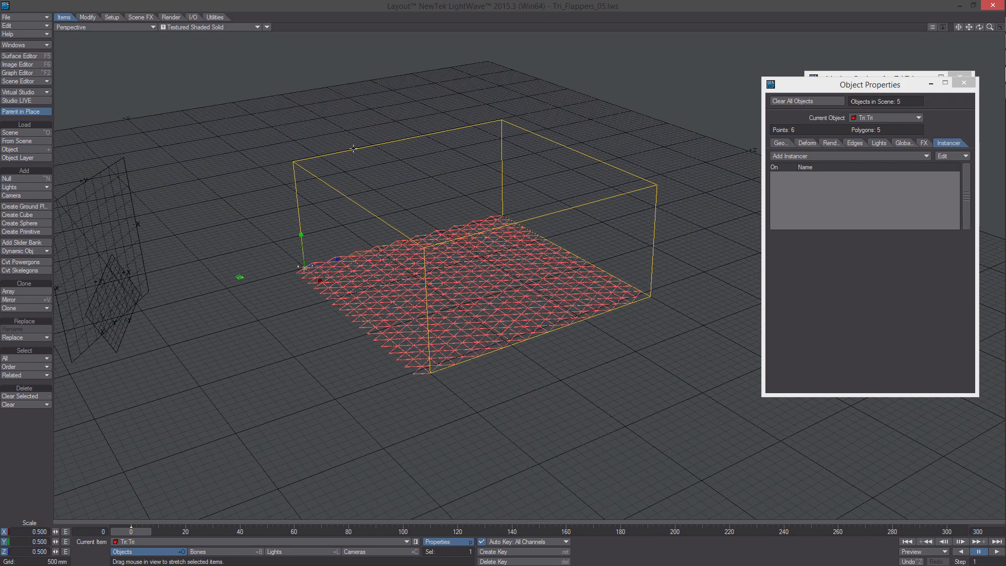
left_click(354, 149)
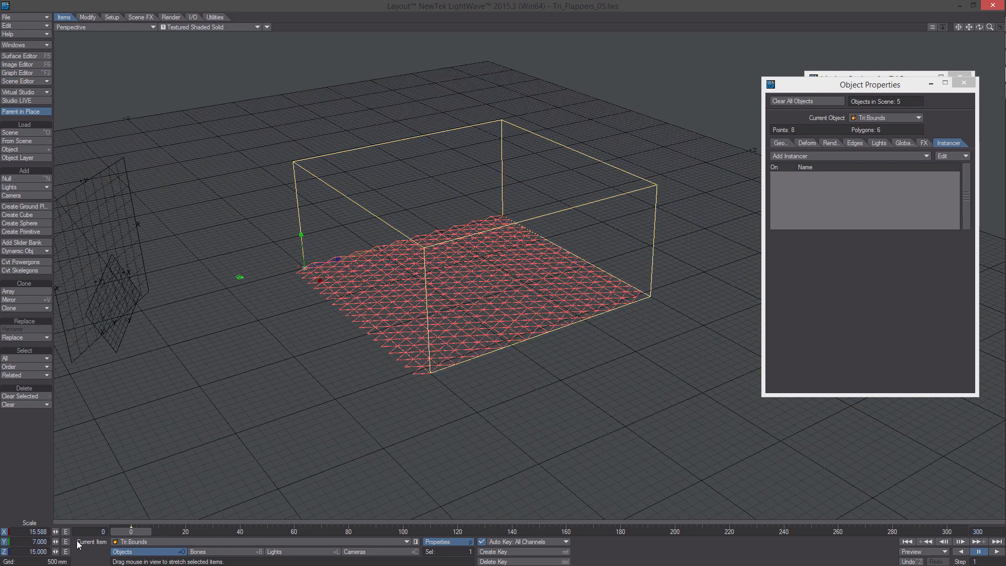
left_click(35, 542)
type("20")
key("Return")
left_click_drag(468, 336, 191, 507, "ctrl+alt")
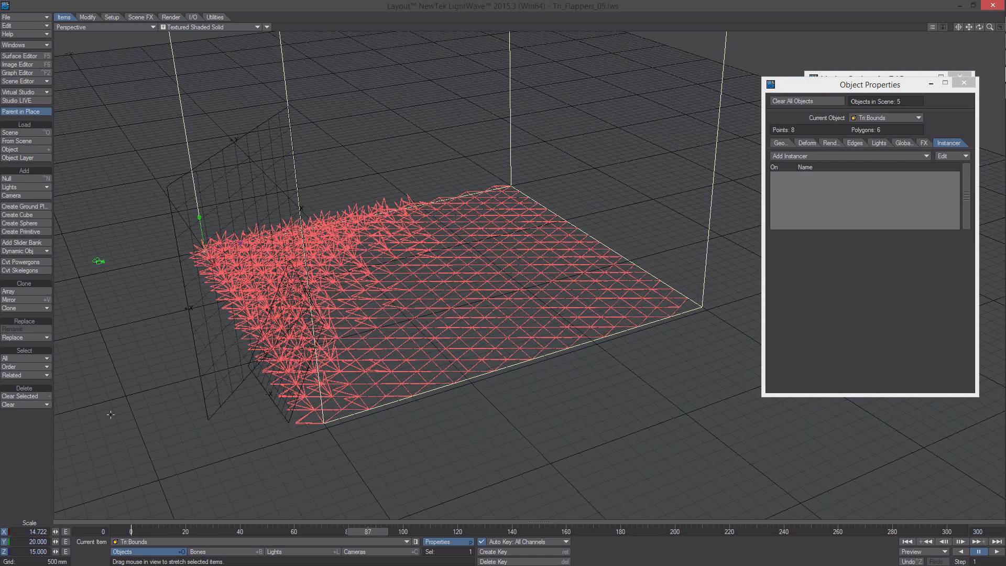
scroll(245, 428, "down", 2)
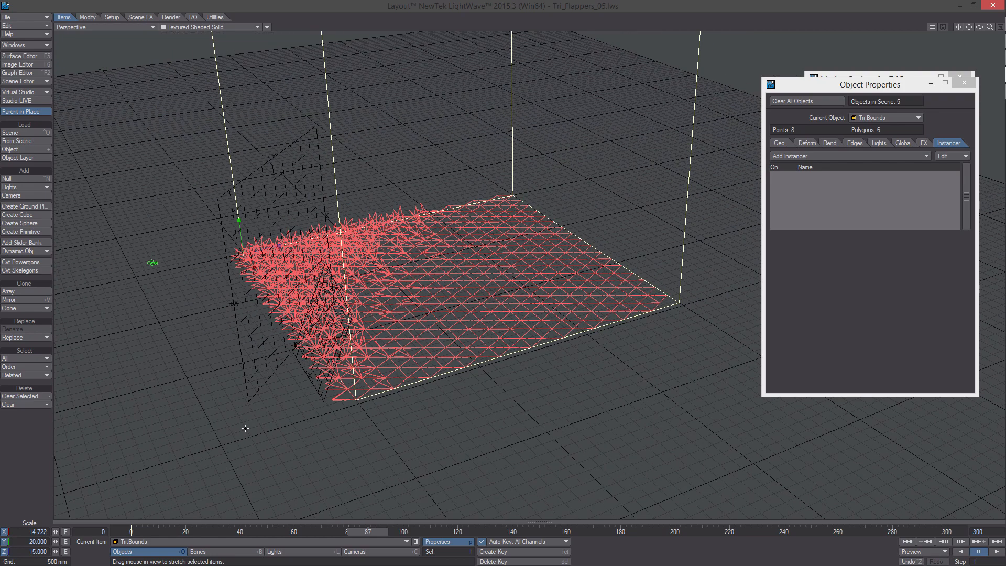
- At frame 0, set the bank rotation of Array_Control (2) to 10°
left_click(130, 529)
scroll(198, 286, "down", 3)
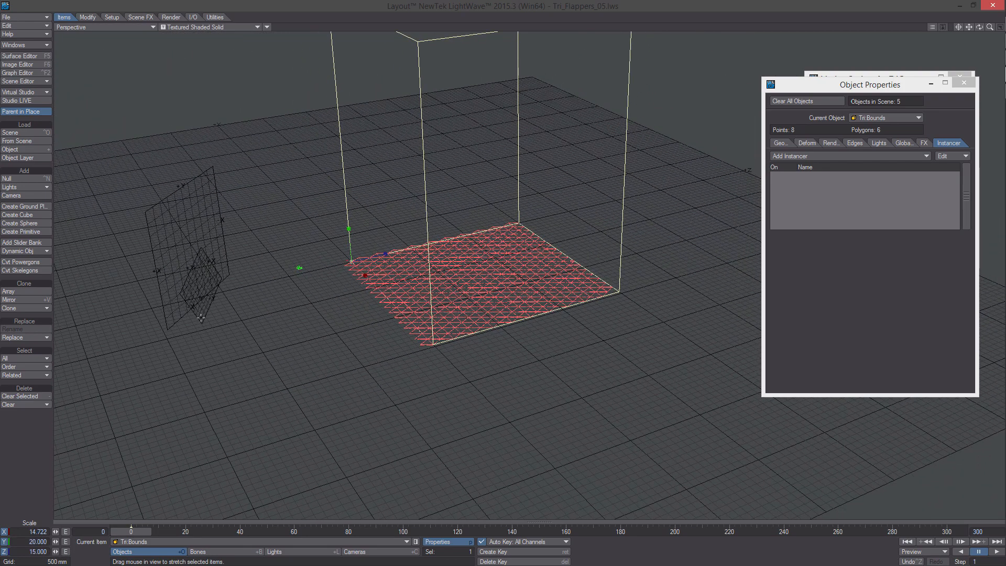
left_click(201, 285)
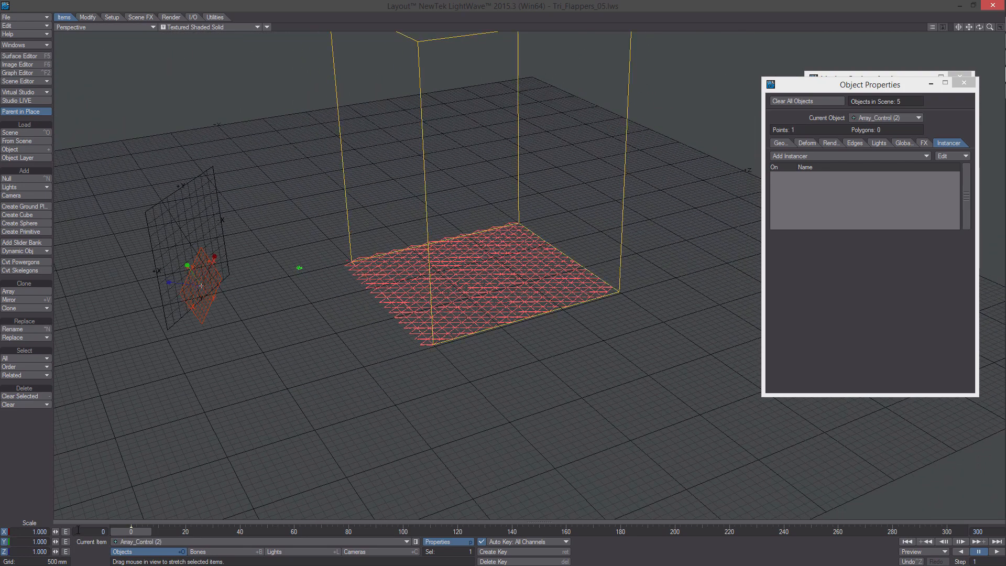
key("y")
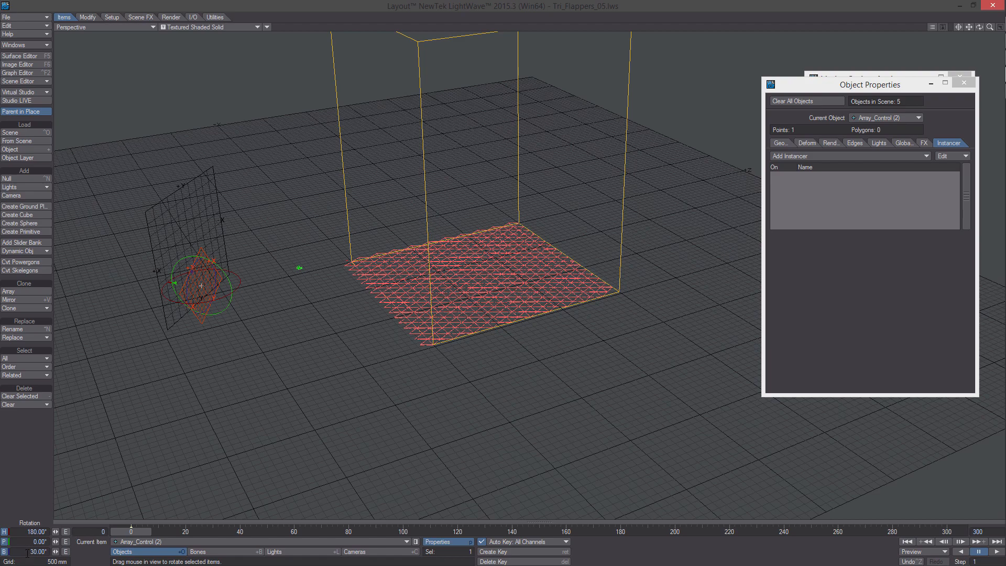
left_click_drag(28, 553, 390, 531)
type("10")
key("Return")
- Preview the denser triangle fans in VPR up to frame 151 and restore Textured Shaded Solid shading
left_click_drag(201, 285, 230, 273, "ctrl+alt")
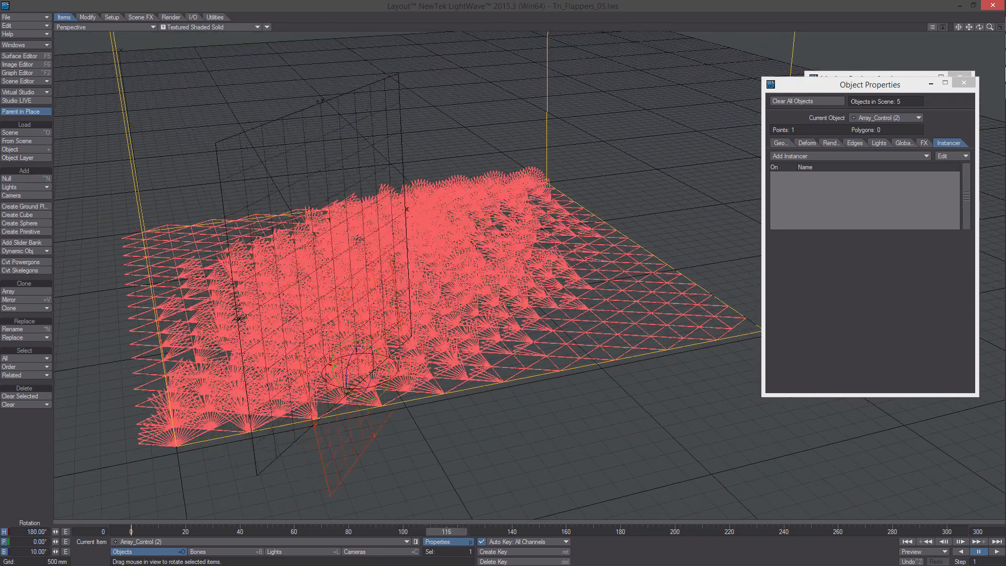
left_click(194, 28)
left_click(196, 71)
left_click_drag(391, 399, 454, 393, "ctrl+alt")
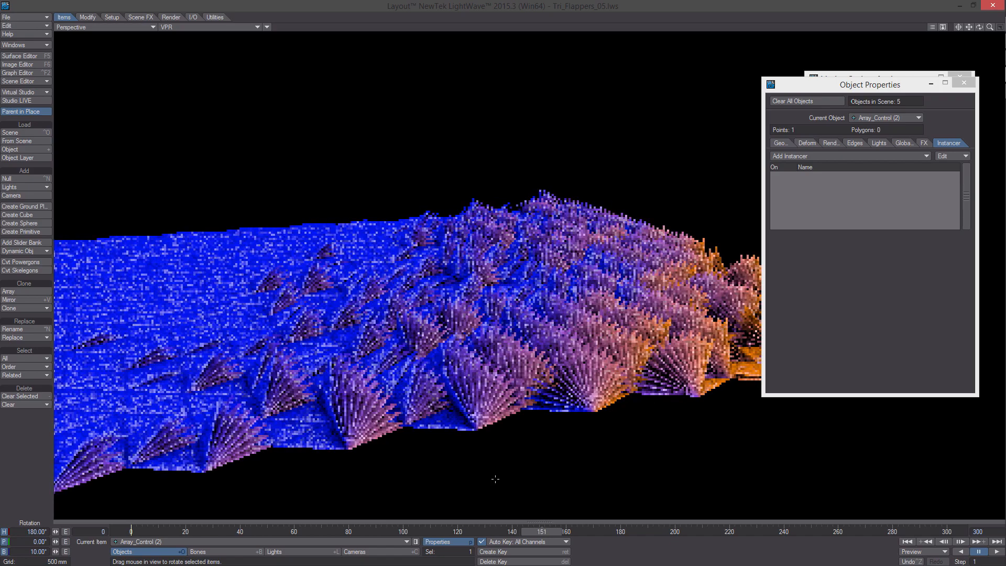
left_click_drag(493, 350, 237, 65, "ctrl+alt")
left_click(225, 24)
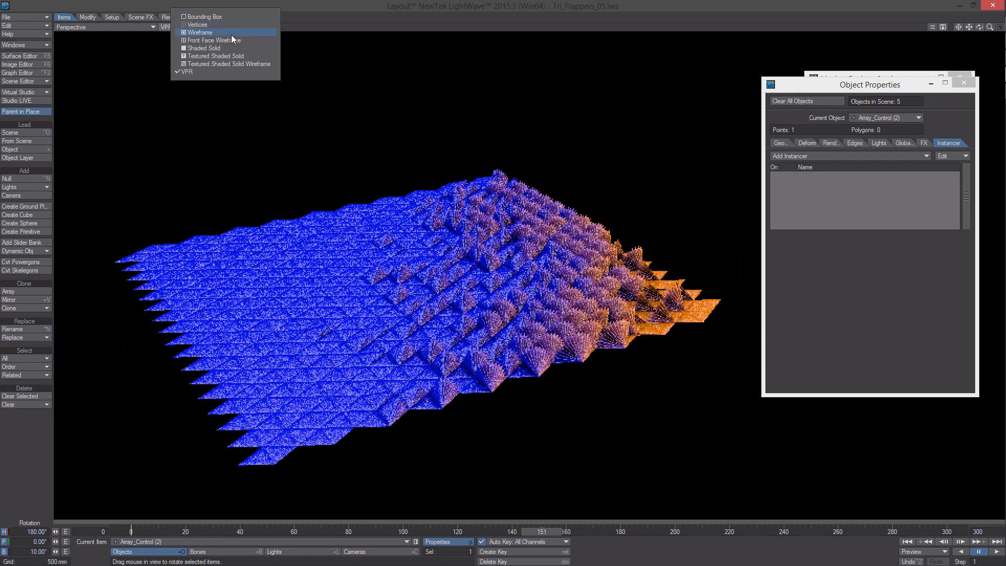
left_click(246, 52)
- Rewind the animation to frame 0 and view the flat triangle grid from another angle
left_click_drag(423, 299, 417, 487, "ctrl+alt")
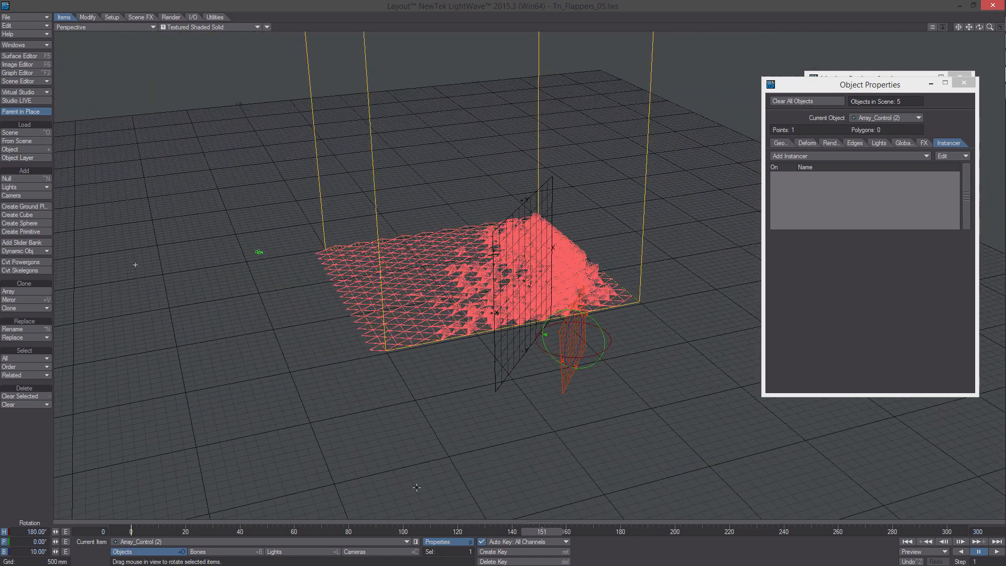
left_click_drag(542, 531, 131, 531)
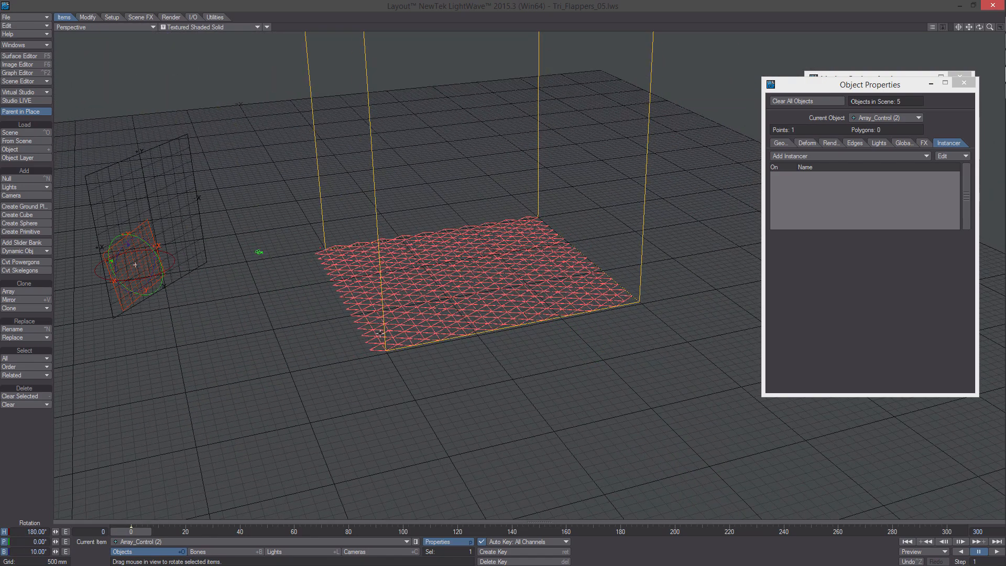
left_click_drag(379, 333, 310, 284, "alt")
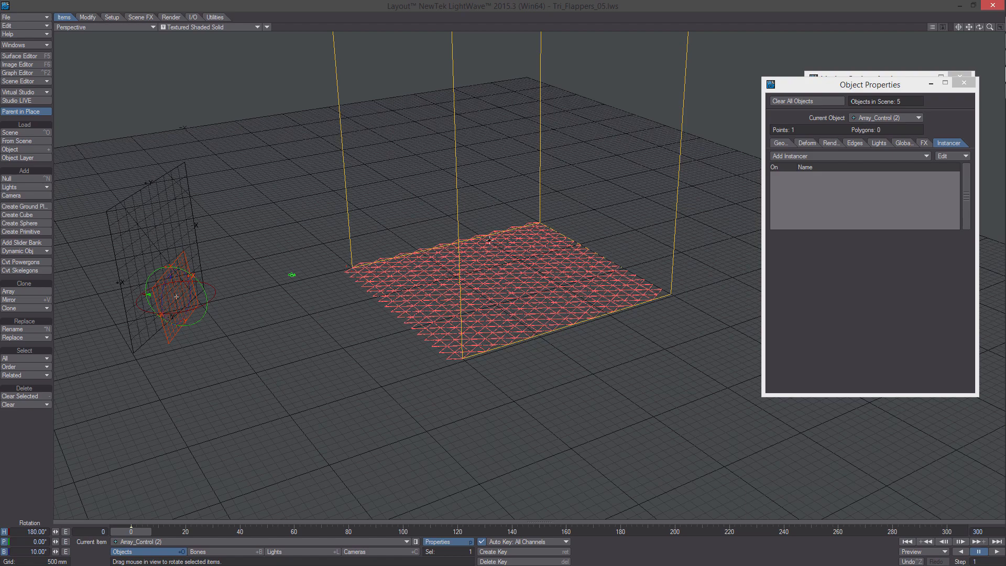
left_click_drag(488, 272, 396, 384, "alt")
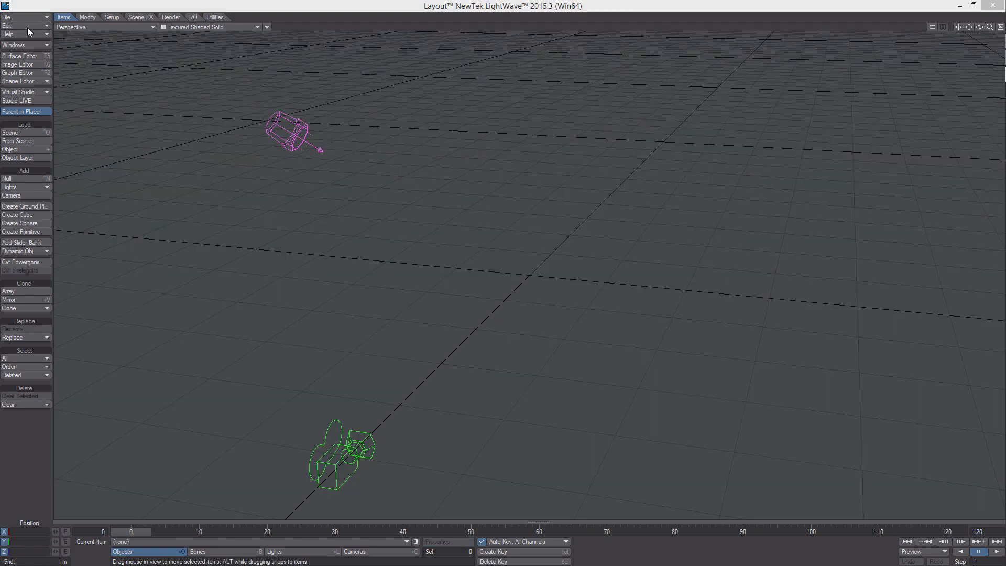
- Load the triangle object with its Bounds and Tri layers into the empty scene
left_click(30, 17)
mouse_move(70, 16)
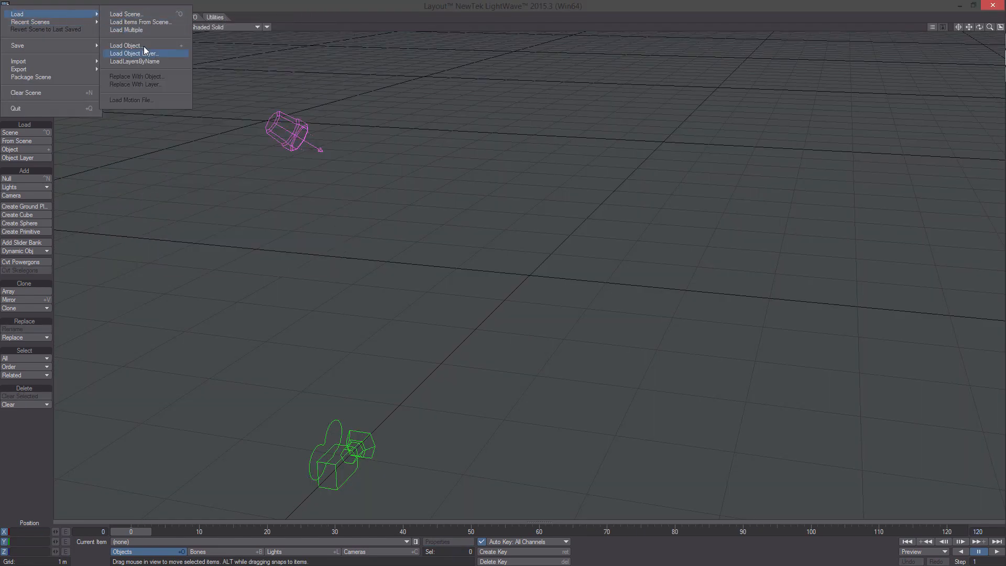
left_click(126, 46)
double_click(231, 118)
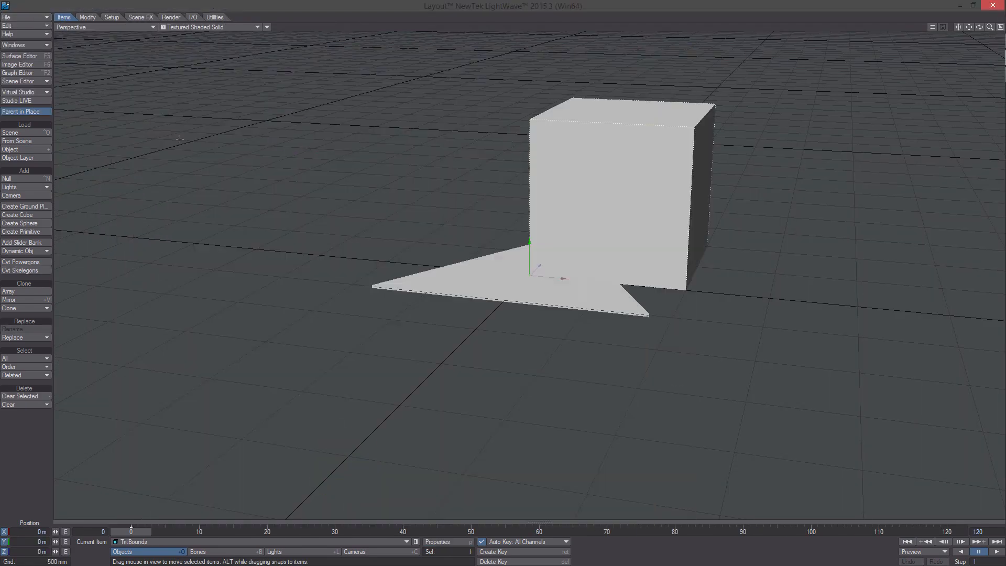
- Set both Tri:Bounds and Tri:Tri to Wireframe visibility in the scene editor
left_click(25, 45)
left_click(31, 47)
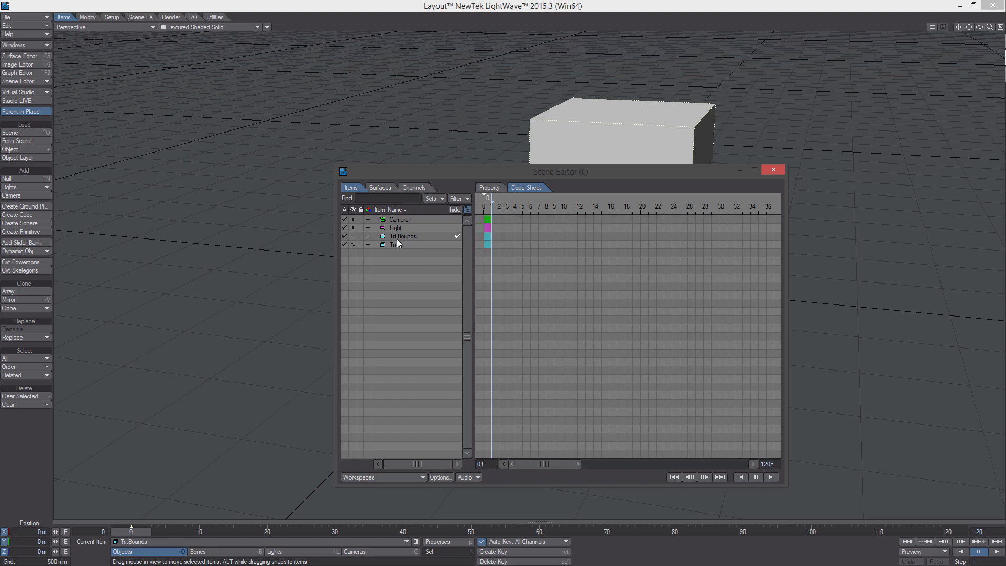
left_click(397, 238)
left_click(400, 244, "shift")
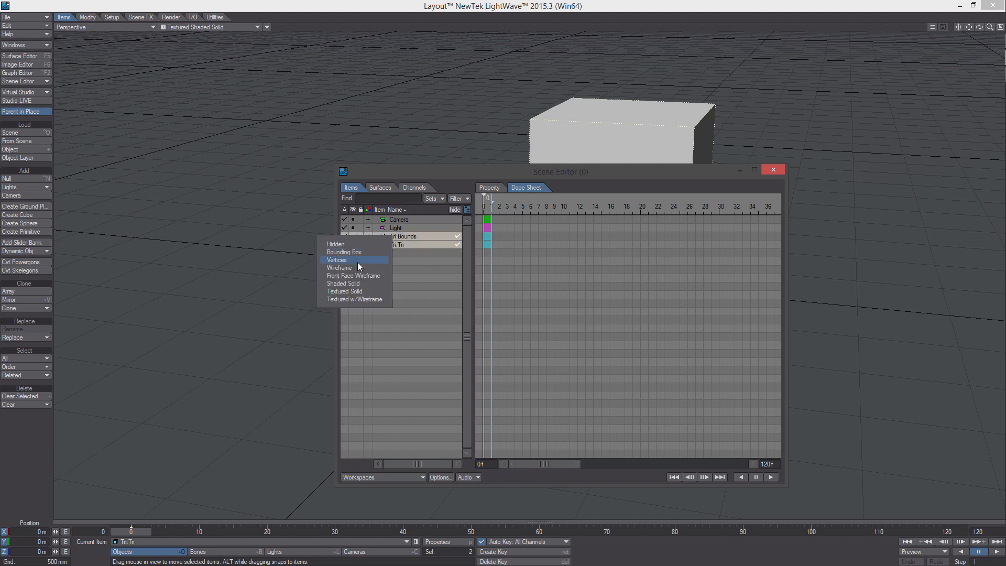
left_click(359, 268)
- Color the Tri:Bounds wireframe orange and the Tri:Tri wireframe black in the scene editor
left_click(382, 236)
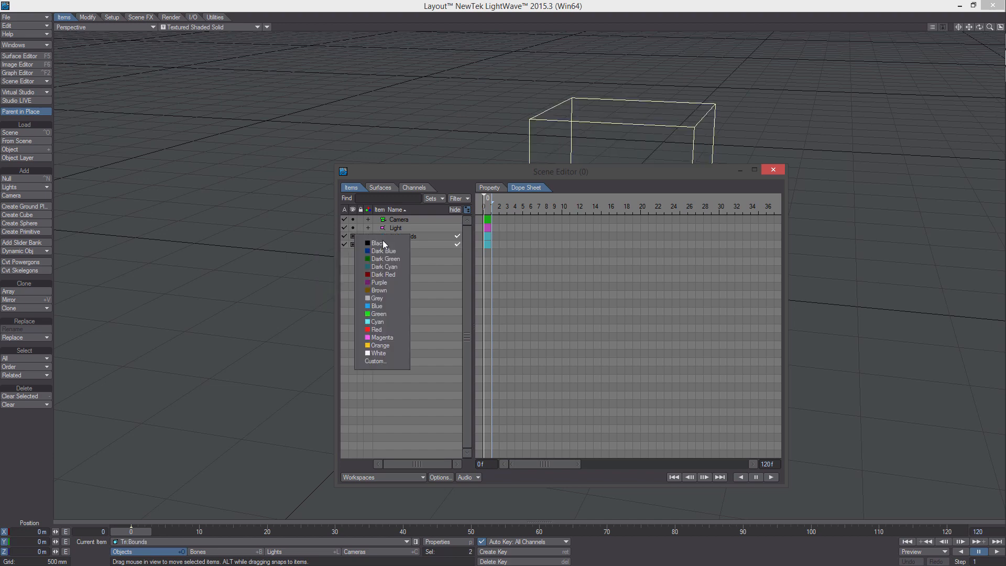
left_click(388, 344)
left_click(388, 244)
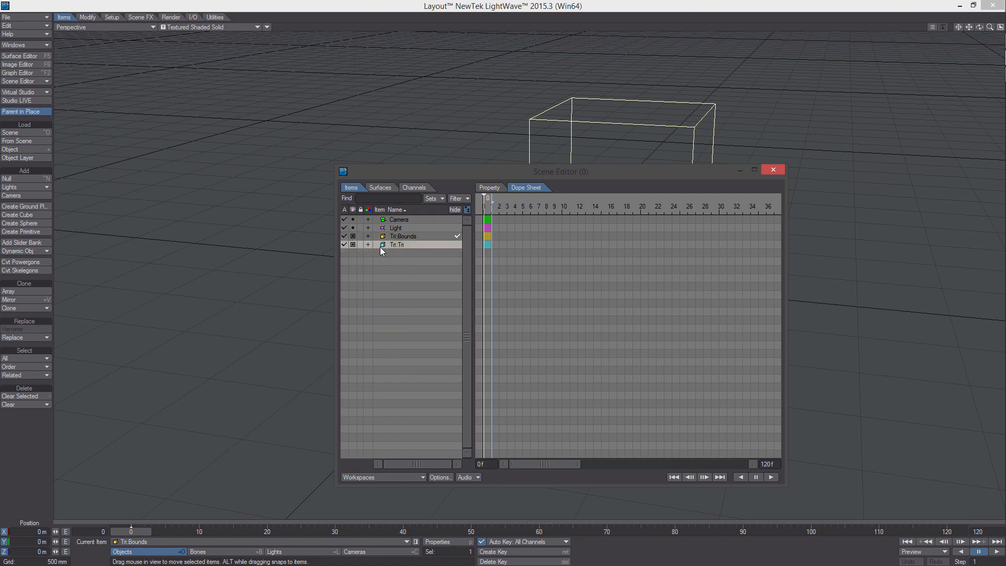
left_click(382, 244)
left_click(385, 256)
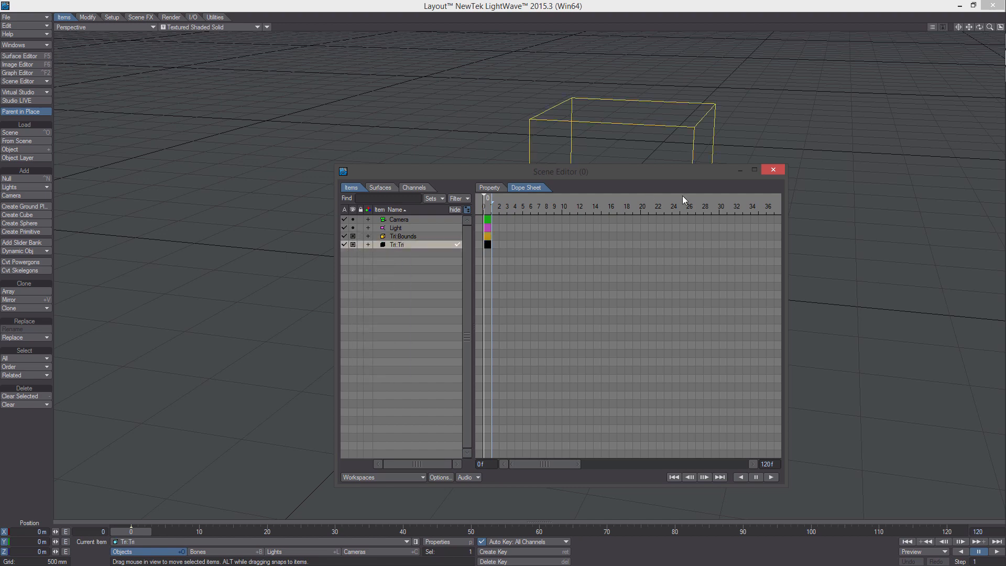
left_click(773, 171)
left_click_drag(760, 220, 577, 252, "alt")
left_click_drag(576, 251, 553, 228, "alt")
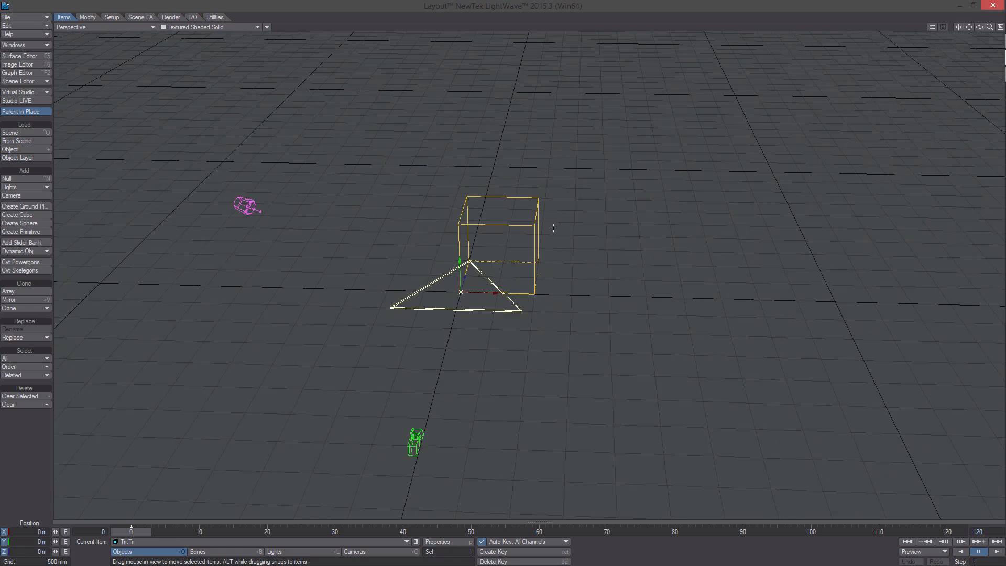
- Select Tri:Bounds and make it inactive in the scene editor
left_click(538, 200)
left_click(27, 45)
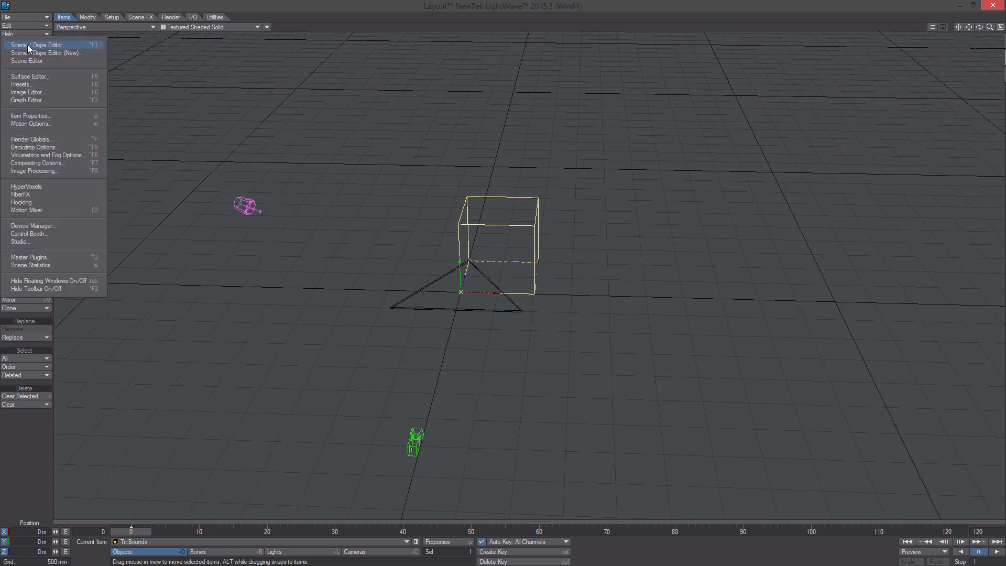
left_click(27, 45)
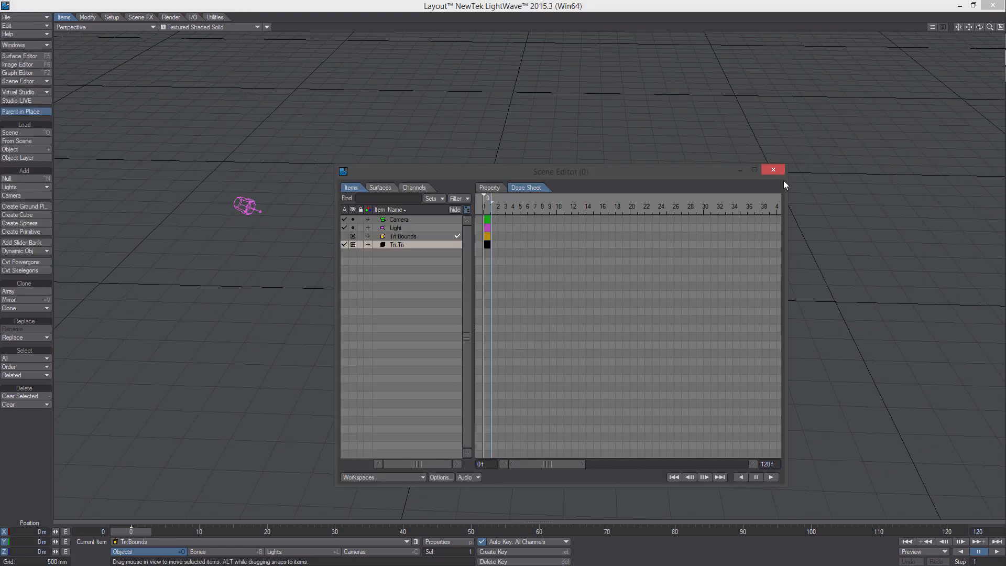
left_click(772, 170)
- Add a Nodal Motion modifier to Tri:Bounds and open its node editor beside the 3D view
key("m")
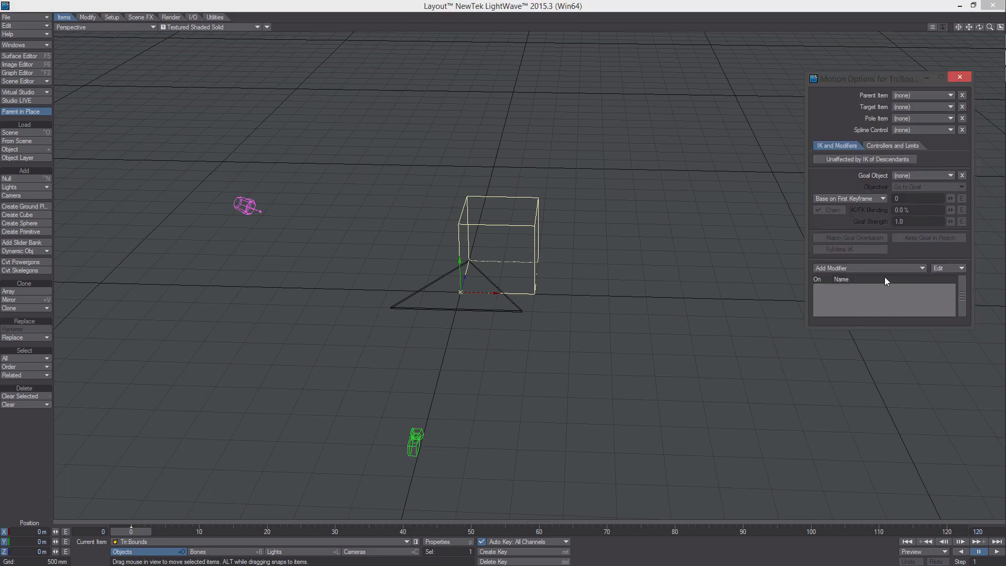
left_click(894, 269)
left_click(916, 347)
double_click(891, 285)
left_click_drag(514, 44, 605, 35)
left_click_drag(350, 277, 168, 262, "alt+shift")
left_click_drag(776, 260, 699, 255, "alt")
- Add a DP Kit Item Info node to the nodal motion network and place it away from the NodalMotion node
right_click(693, 187)
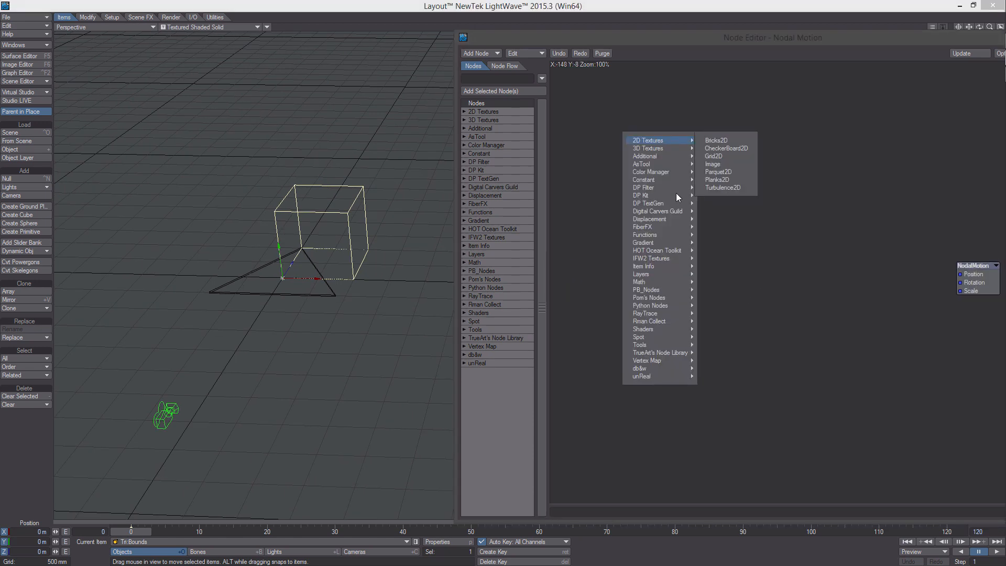
mouse_move(641, 195)
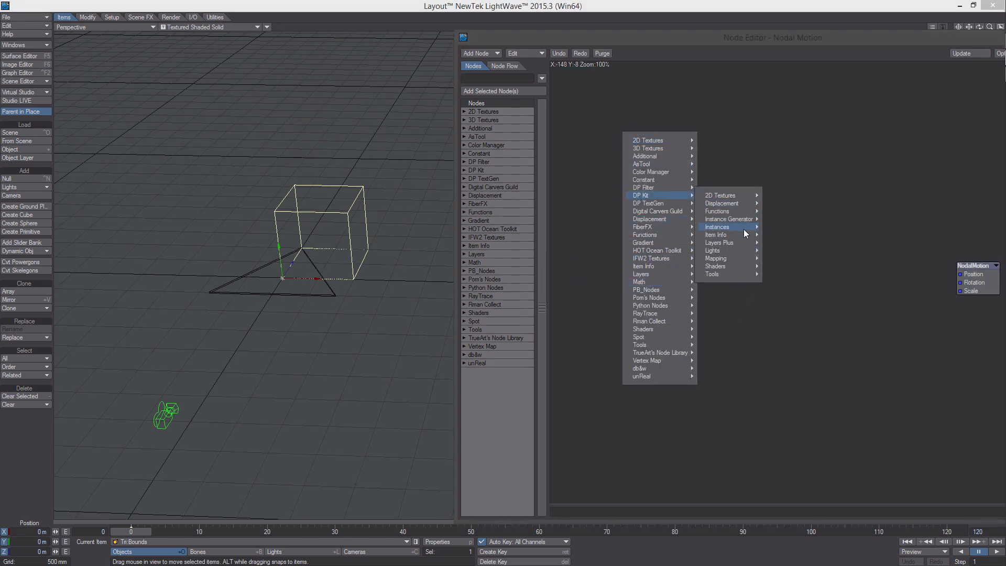
mouse_move(718, 234)
left_click(793, 251)
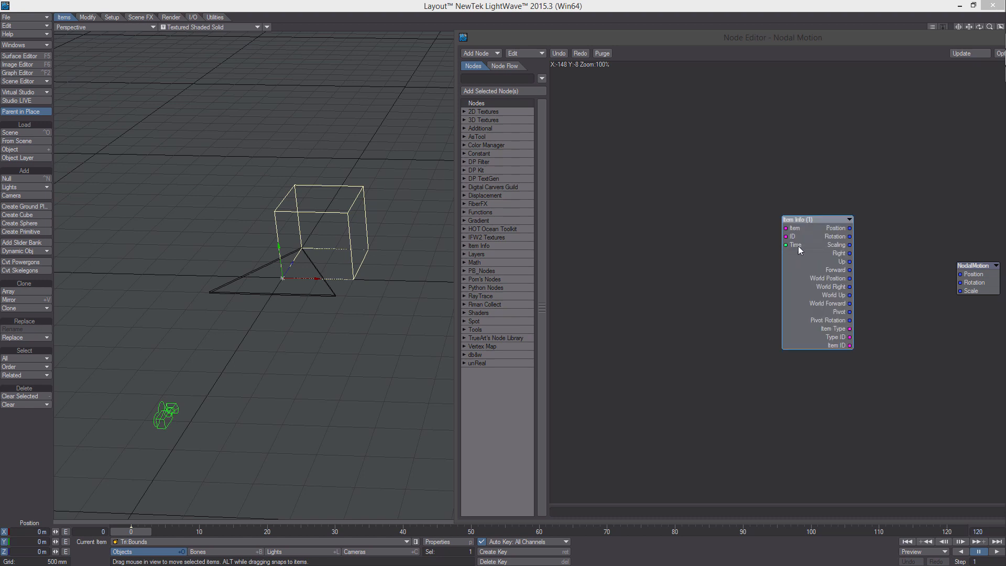
left_click_drag(798, 245, 751, 198)
- Duplicate the Item Info node and stack the copy below the original, leaving room before the NodalMotion node
key("ctrl+c")
key("ctrl+v")
left_click_drag(823, 250, 759, 353)
middle_click_drag(788, 283, 739, 275)
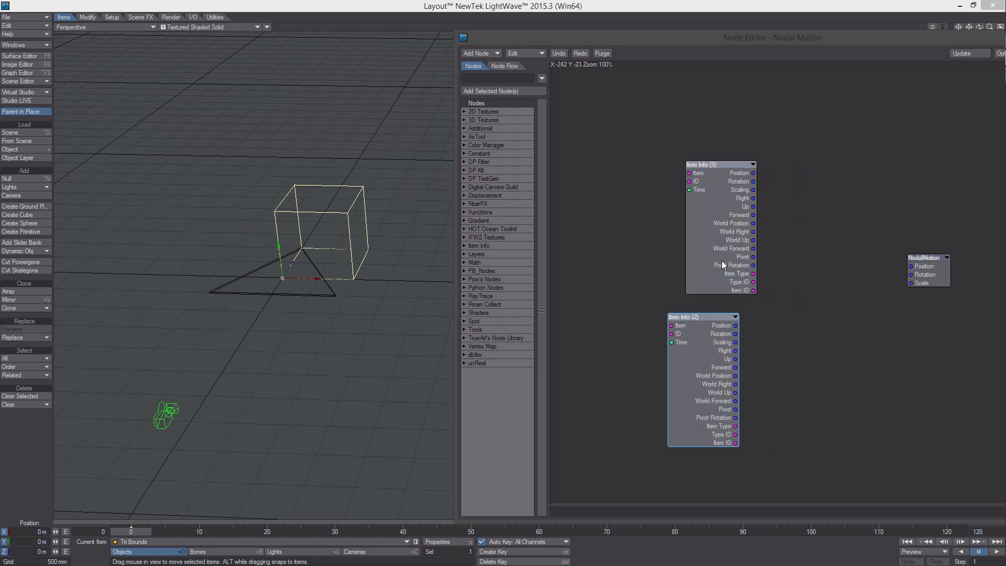
left_click_drag(737, 263, 713, 245)
left_click_drag(721, 360, 698, 362)
middle_click_drag(728, 324, 698, 330)
left_click_drag(674, 239, 650, 248)
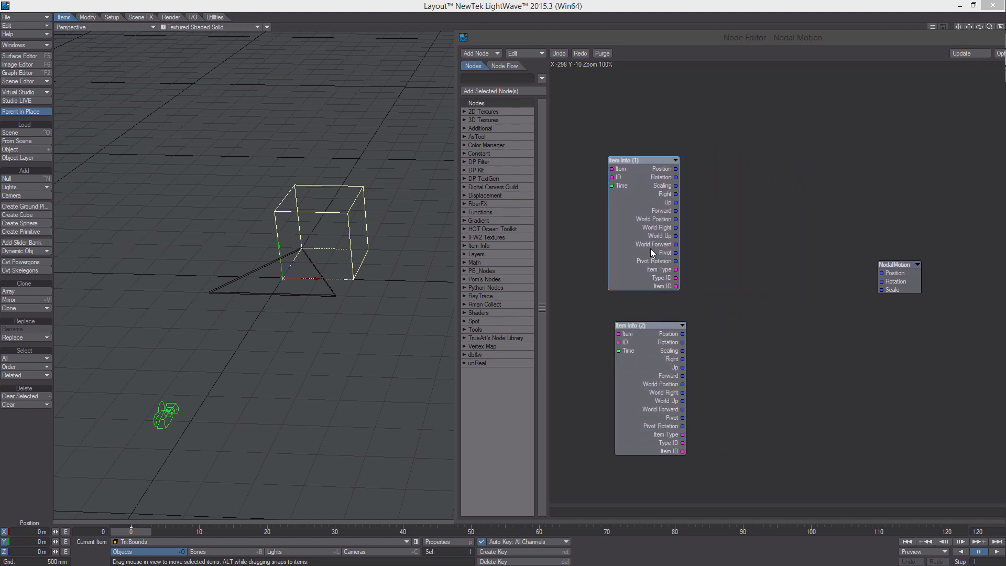
- Set the item of Item Info (1) to Self and that of Item Info (2) to Tri:Tri
double_click(649, 247)
left_click(822, 287)
left_click(826, 290)
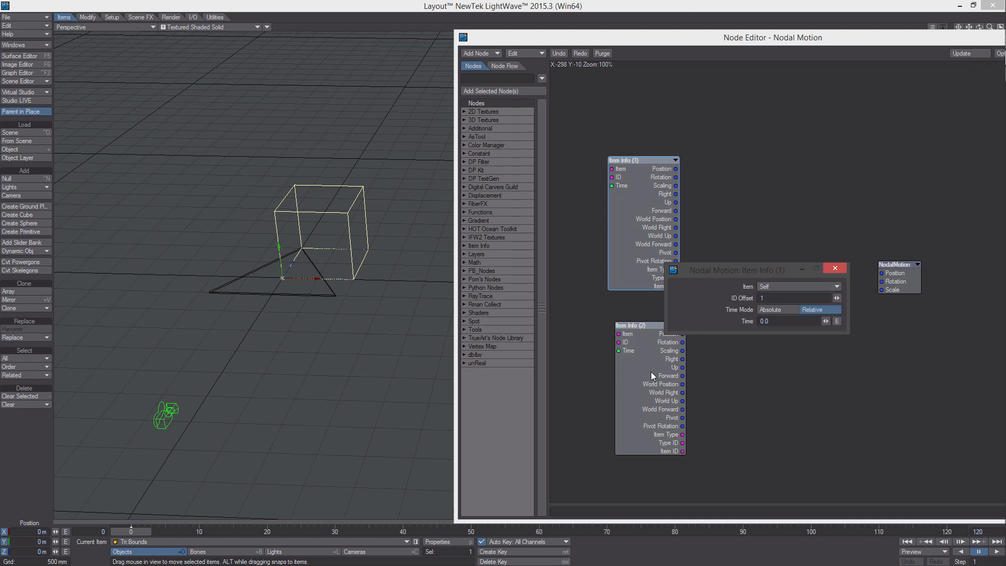
double_click(650, 372)
left_click(794, 286)
left_click(791, 293)
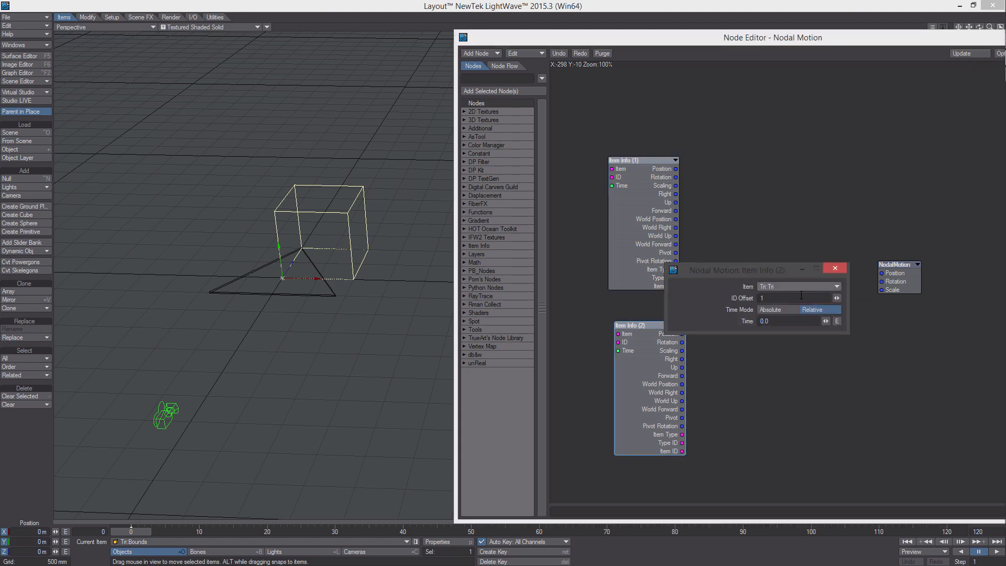
left_click(835, 268)
left_click_drag(640, 367, 636, 357)
middle_click_drag(637, 356, 614, 361)
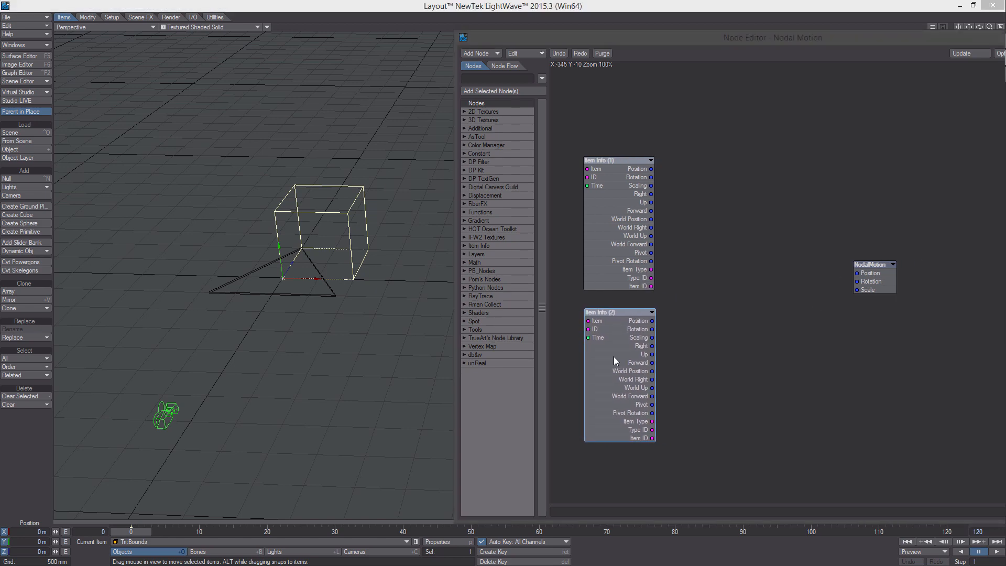
- Add a constant Angle node and place it above the Item Info nodes
right_click(749, 262)
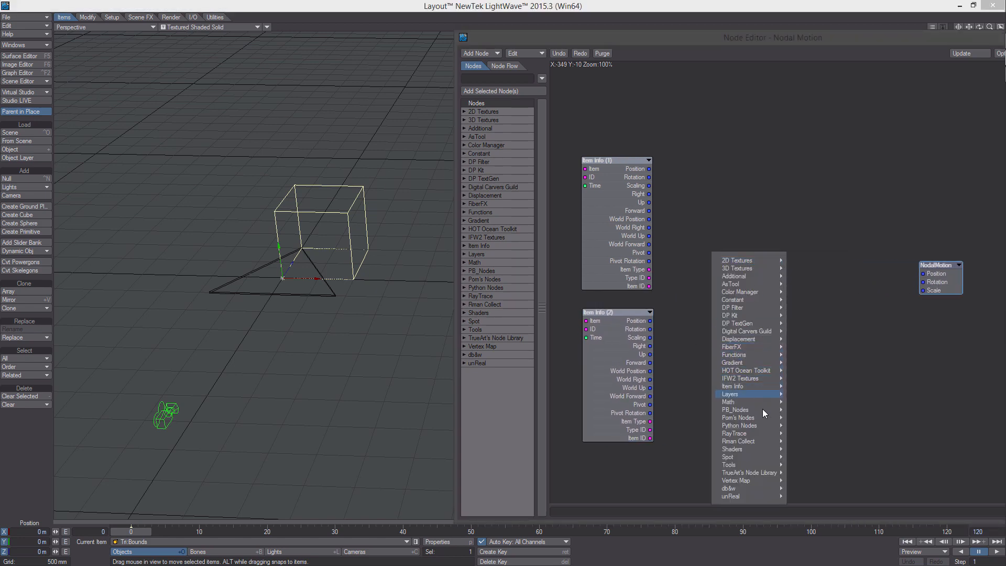
mouse_move(765, 299)
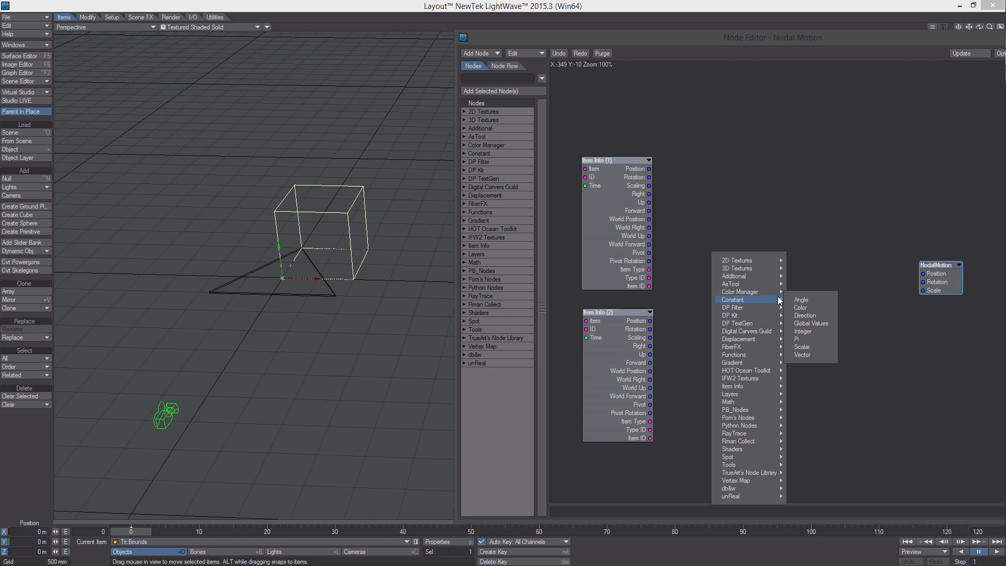
left_click(807, 301)
mouse_move(811, 272)
left_mouse_down()
mouse_move(677, 106)
mouse_move(792, 257)
mouse_move(677, 88)
mouse_move(685, 66)
left_mouse_up()
left_click_drag(620, 204, 636, 238, "alt")
- Add a constant Scalar node and place it just below the Angle node
right_click(766, 251)
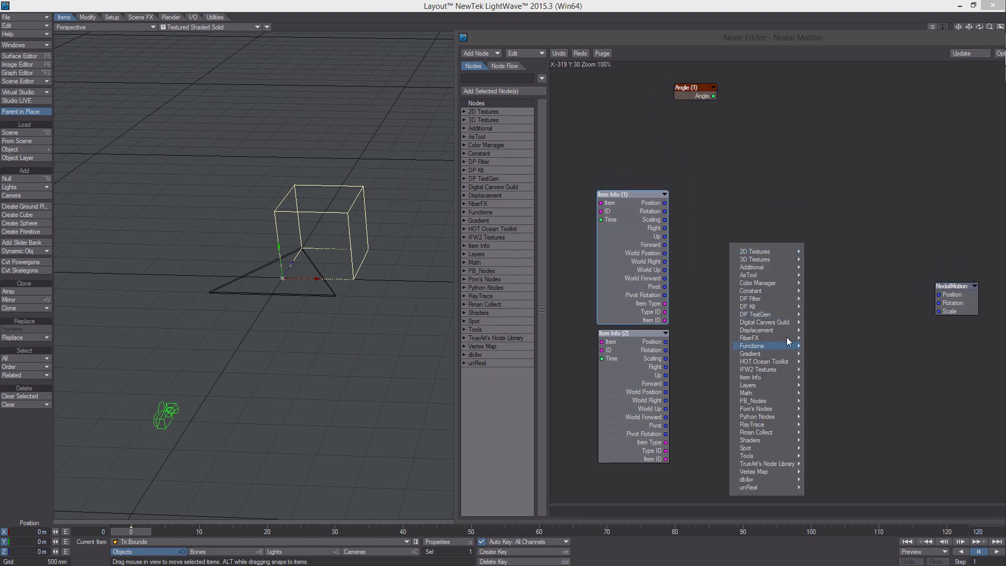
mouse_move(791, 291)
left_click(832, 330)
left_click_drag(809, 274, 689, 119)
- Add a trigonometric Cos node and connect the Angle output to its input
left_click_drag(776, 131, 727, 139, "alt")
right_click(727, 139)
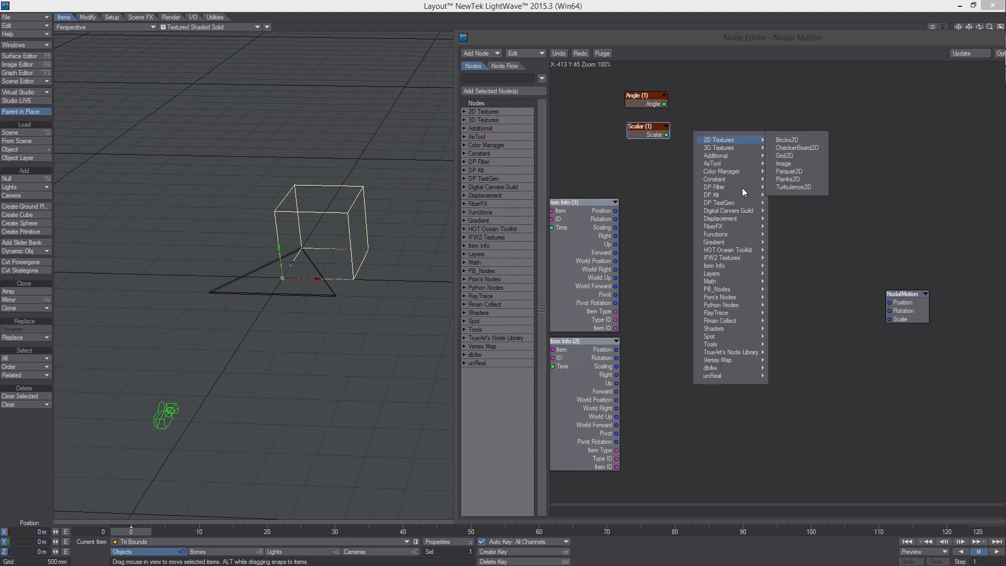
mouse_move(747, 282)
mouse_move(798, 291)
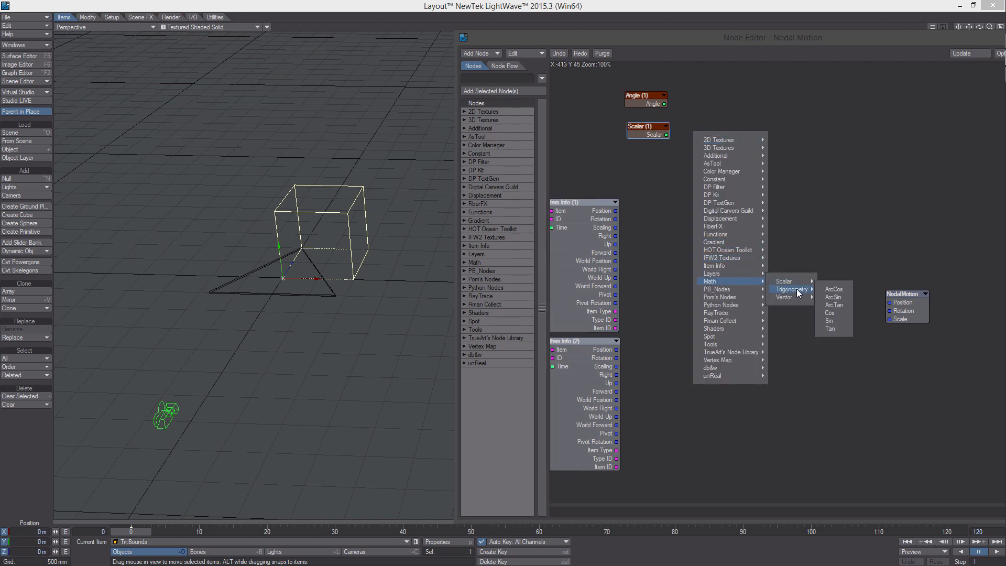
left_click(833, 313)
left_click_drag(825, 288, 726, 92)
left_click_drag(664, 104, 714, 102)
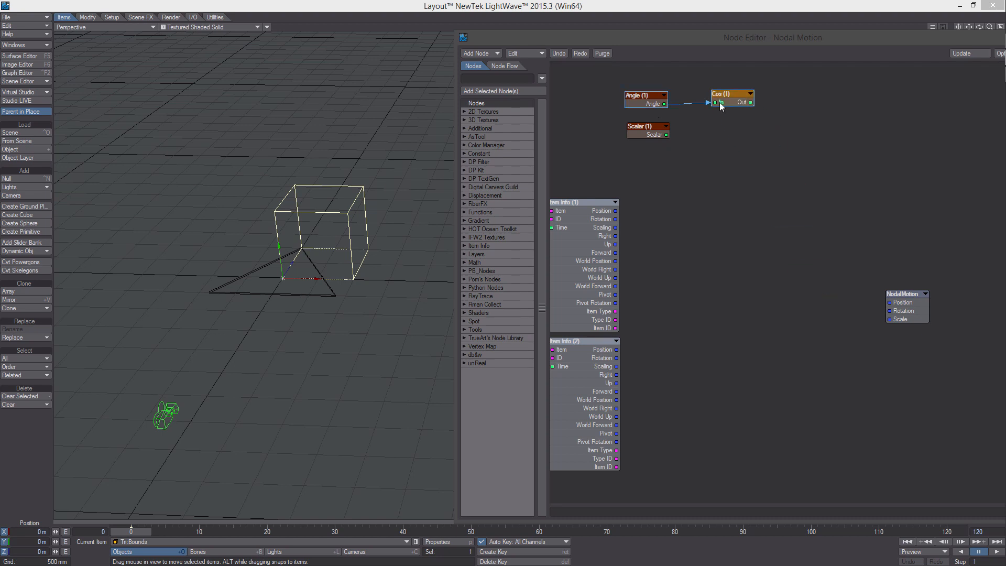
- Add a scalar Multiply node after Cos, with the Cos output feeding its A input, and check its properties
left_click_drag(752, 149, 740, 172, "alt")
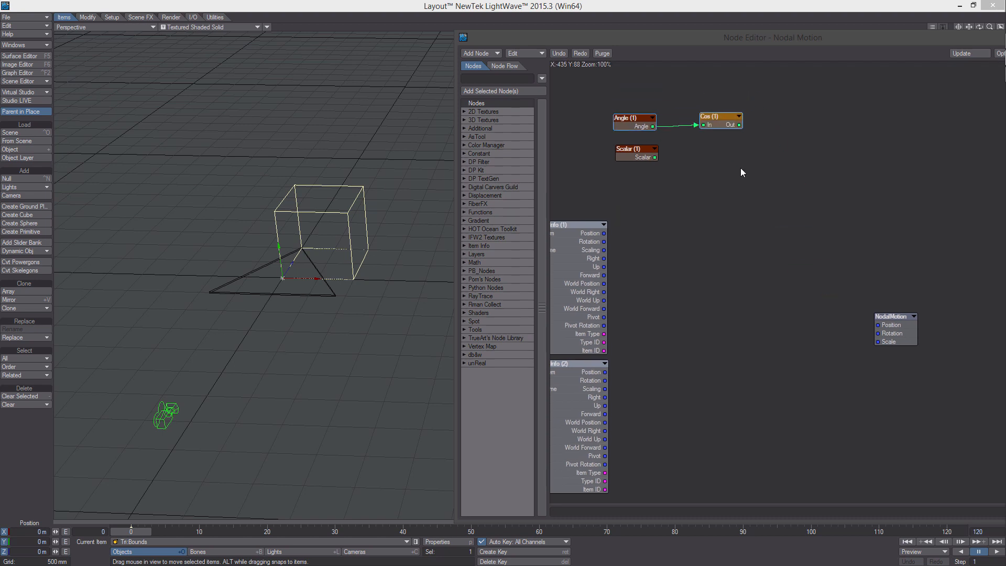
right_click(724, 190)
mouse_move(745, 331)
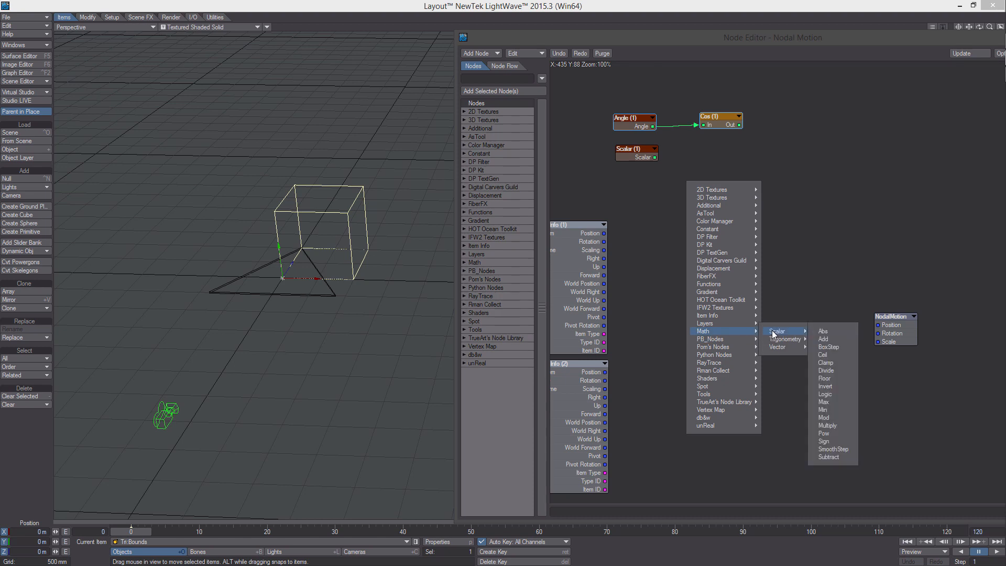
left_click(828, 425)
left_click_drag(808, 278, 774, 121)
double_click(788, 113)
left_click(776, 302)
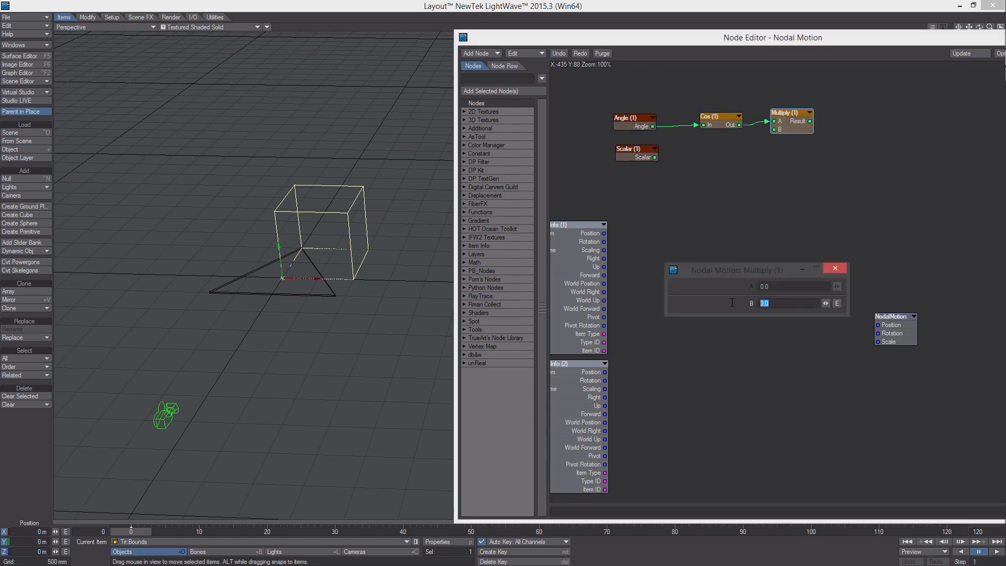
left_click(825, 268)
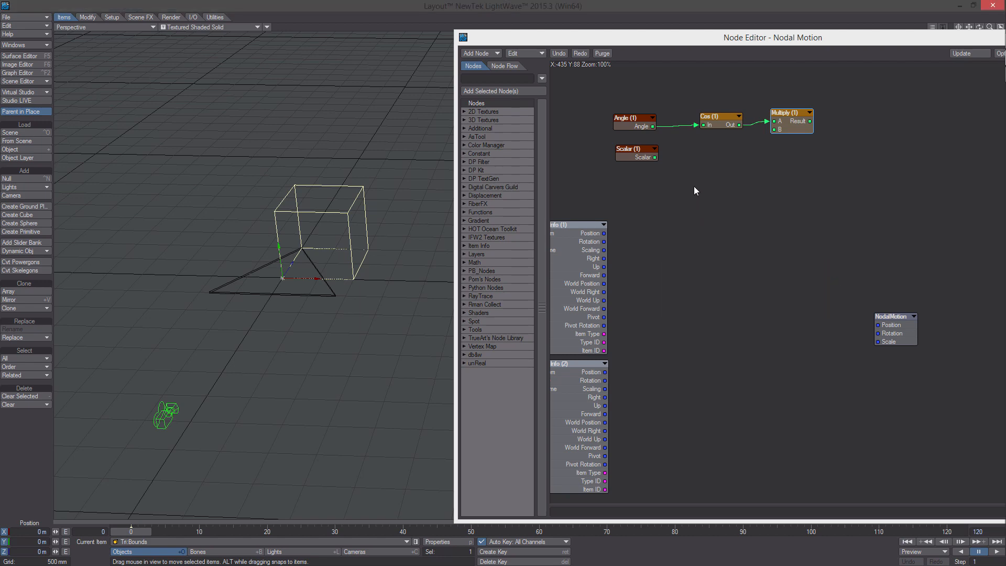
- Set the value of the Scalar (1) node to 1
right_click(697, 170)
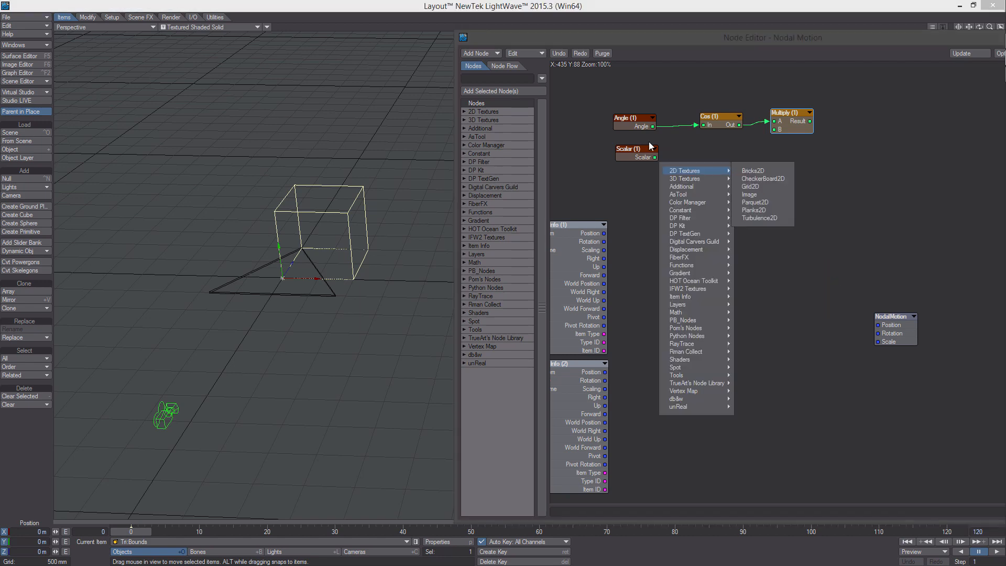
left_click(638, 150)
double_click(636, 158)
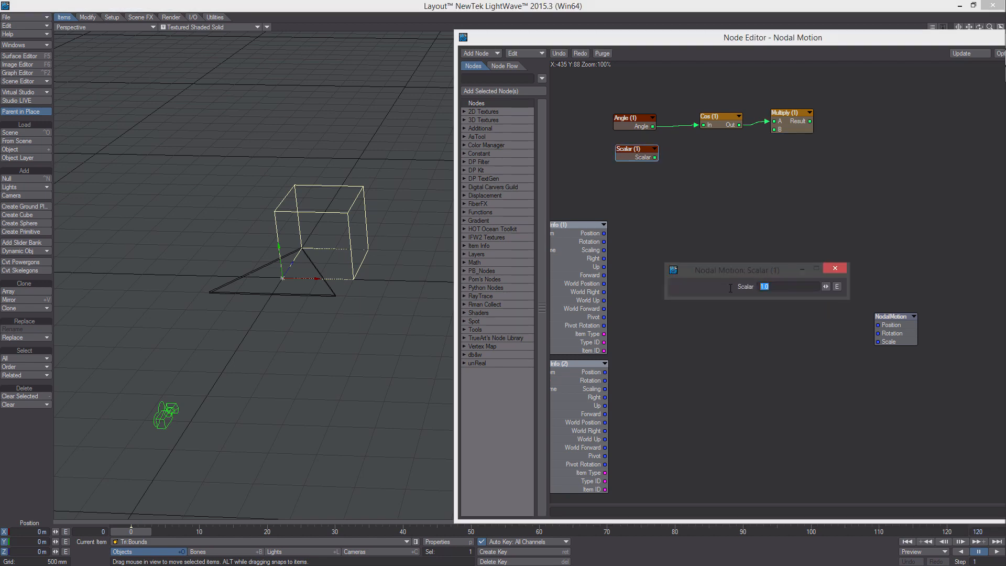
type("1")
key("Return")
left_click(835, 268)
- Add two more scalar Multiply nodes, placing one below Multiply (1) and the other below the Cos node
right_click(687, 178)
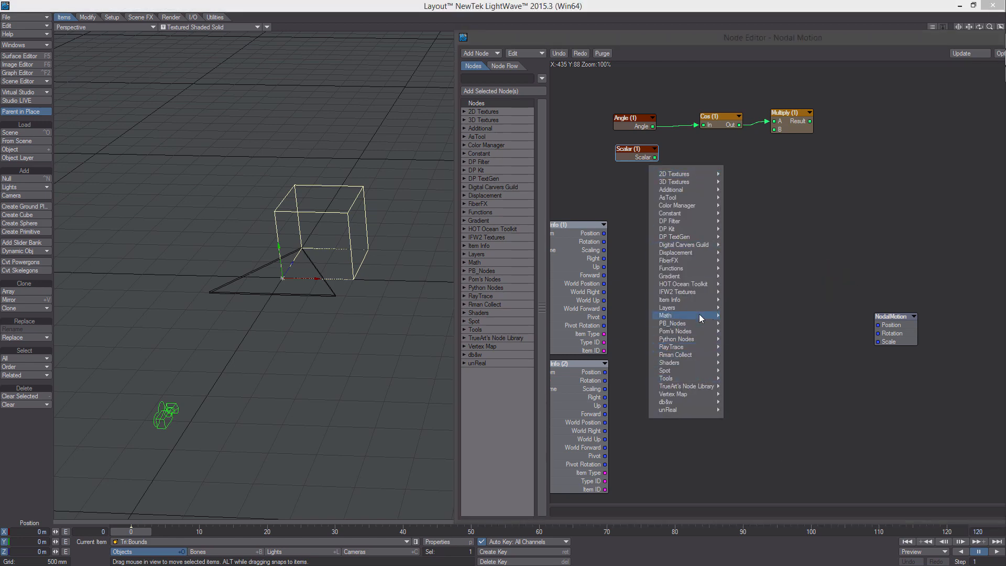
mouse_move(719, 316)
mouse_move(763, 318)
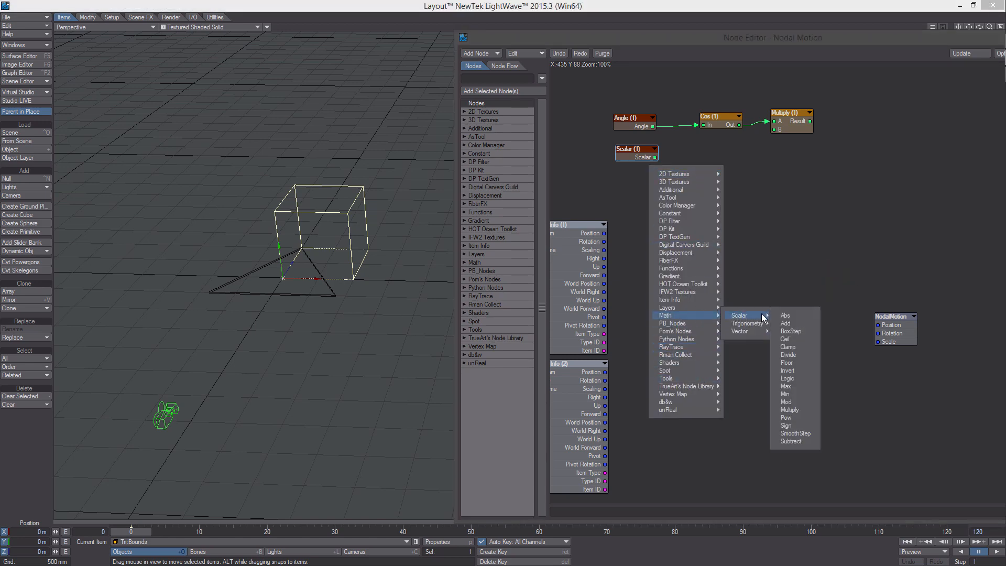
left_click(804, 409)
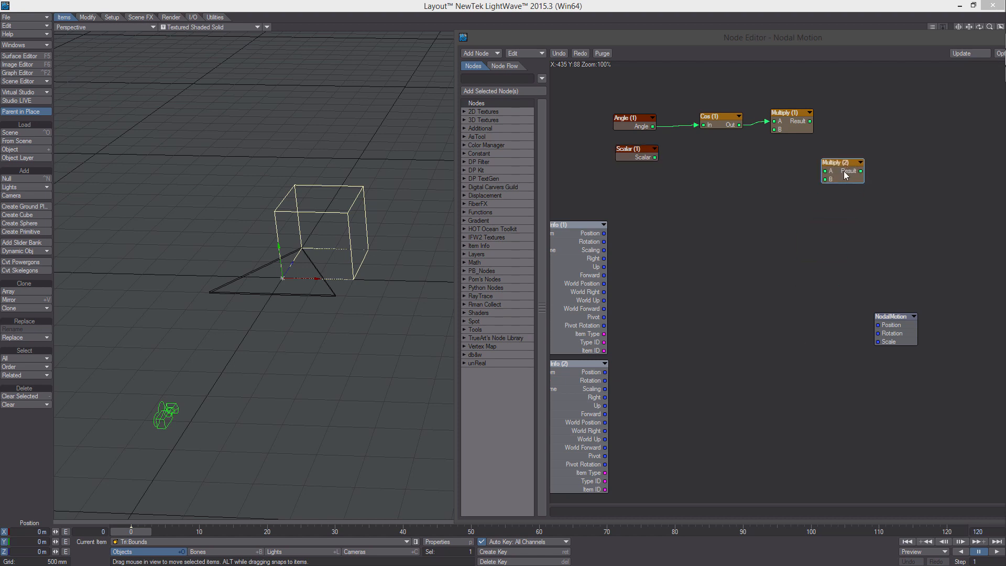
key("ctrl+v")
left_click_drag(814, 288, 707, 183)
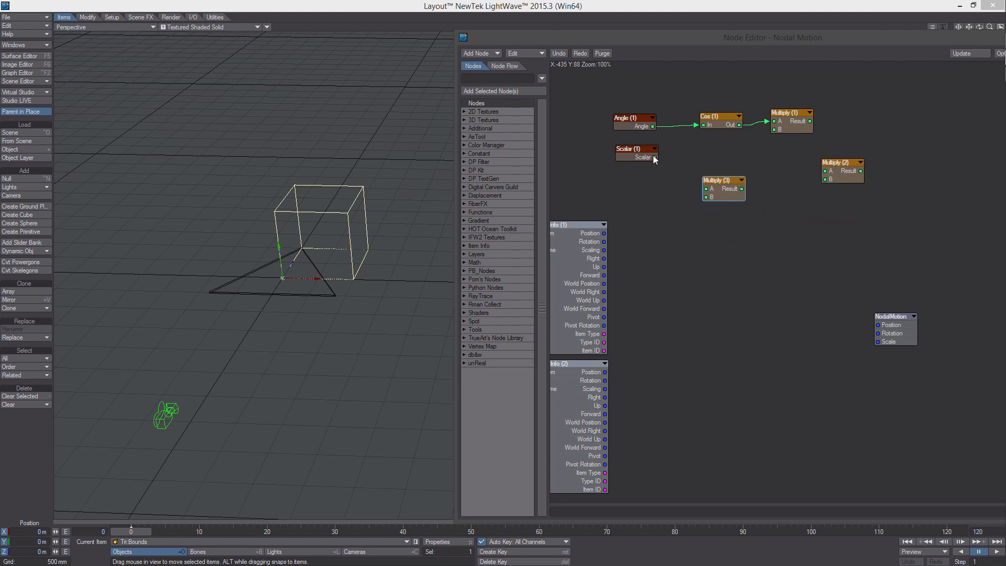
- Connect Scalar (1) to Multiply (3)'s A and Multiply (1)'s Result to Multiply (2)'s A, and rearrange the connected nodes
left_click_drag(654, 158, 732, 189)
left_click_drag(842, 178, 846, 149)
left_click_drag(810, 121, 828, 141)
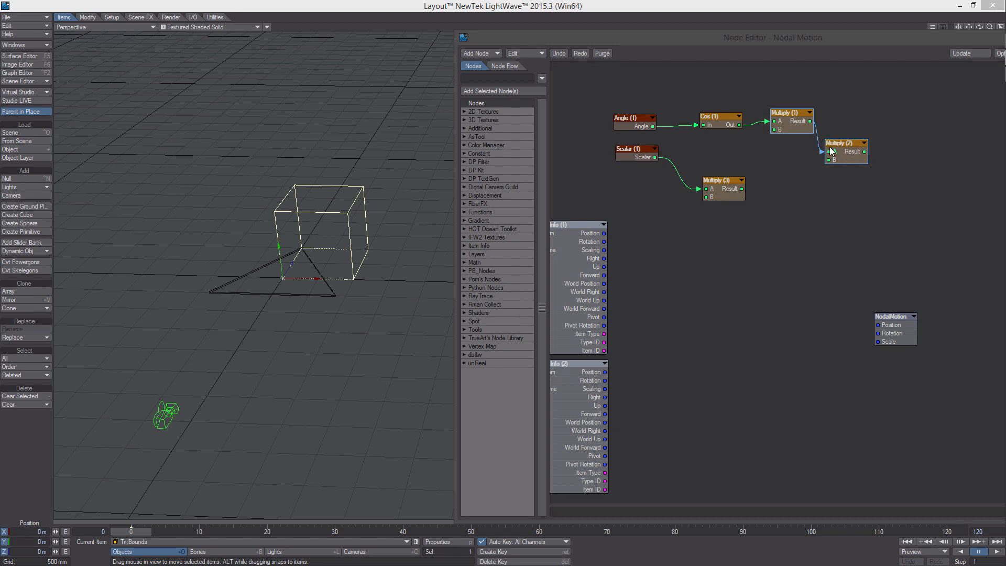
left_click_drag(878, 173, 665, 92)
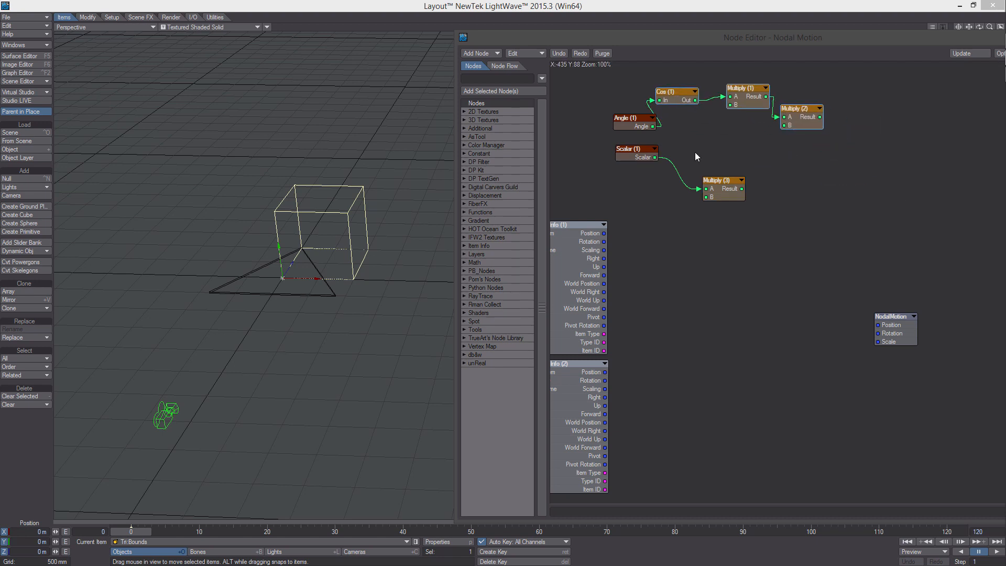
left_click_drag(717, 183, 751, 165)
middle_click_drag(749, 140, 706, 137)
left_click_drag(709, 103, 696, 100)
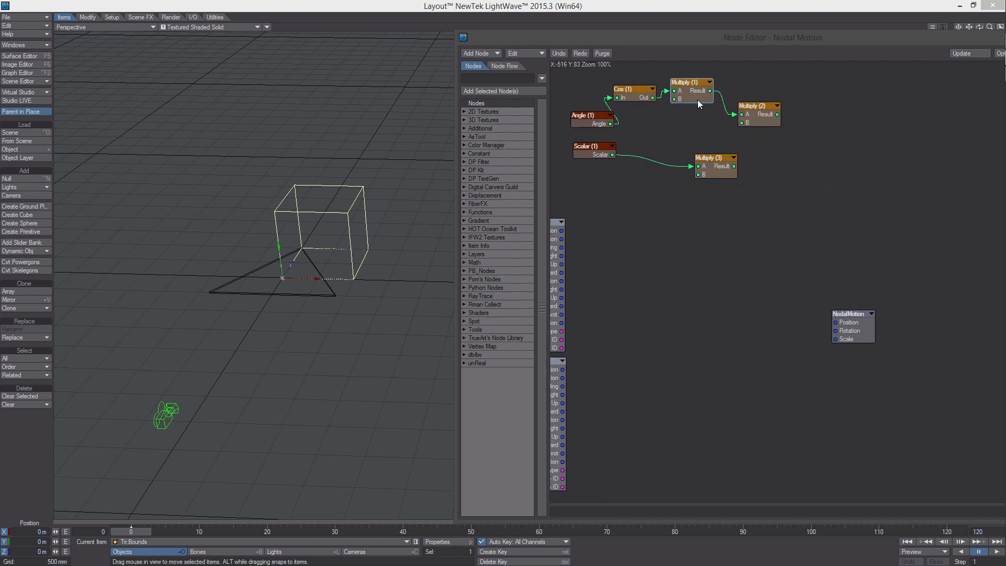
- Add a TrueArt Split Vector node beside Item Info (1) and feed its Vector input from that node's Position output
middle_click_drag(670, 225, 709, 221)
right_click(702, 235)
mouse_move(731, 448)
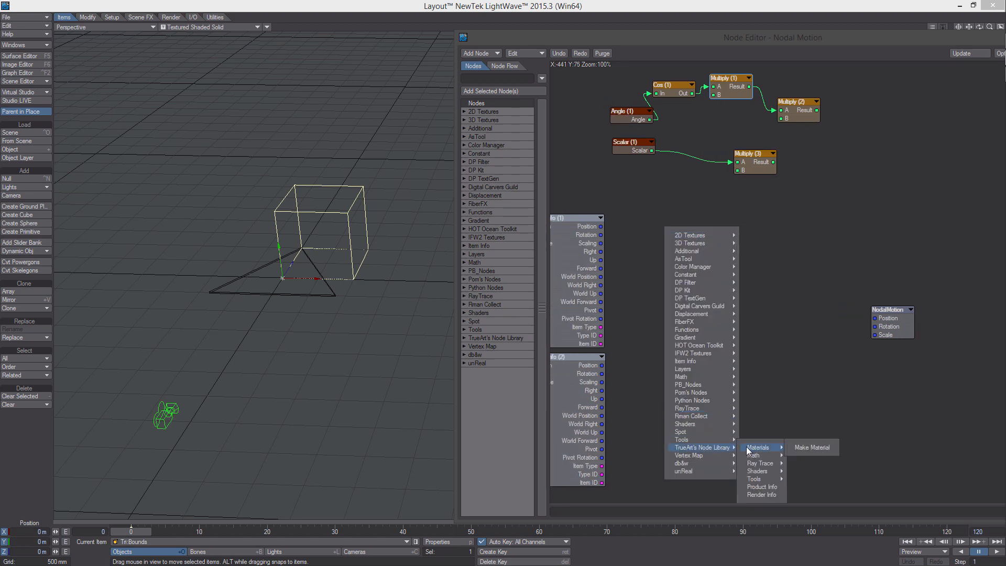
mouse_move(757, 478)
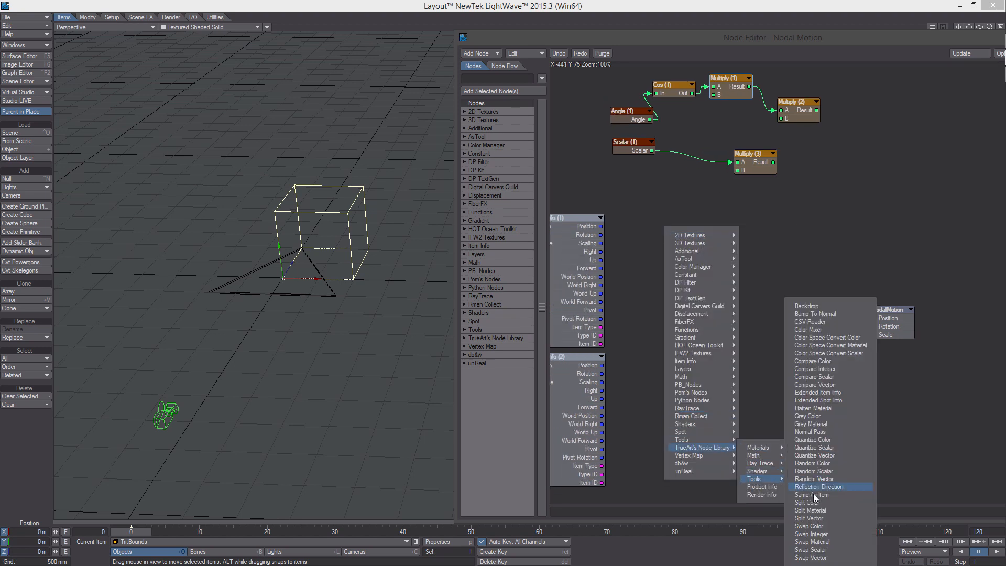
left_click(828, 516)
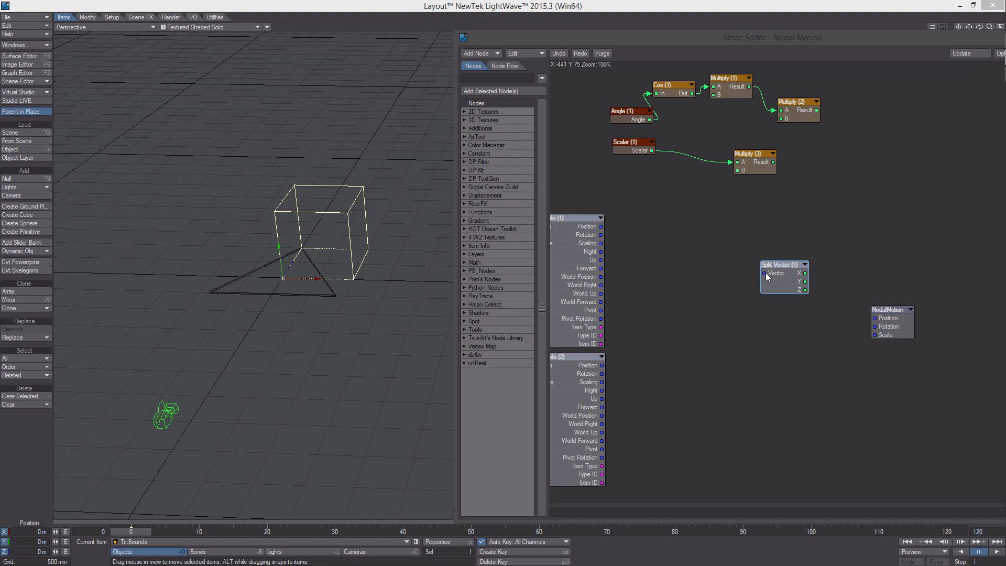
left_click_drag(756, 267, 662, 236)
left_click_drag(600, 227, 696, 245)
left_click(709, 246)
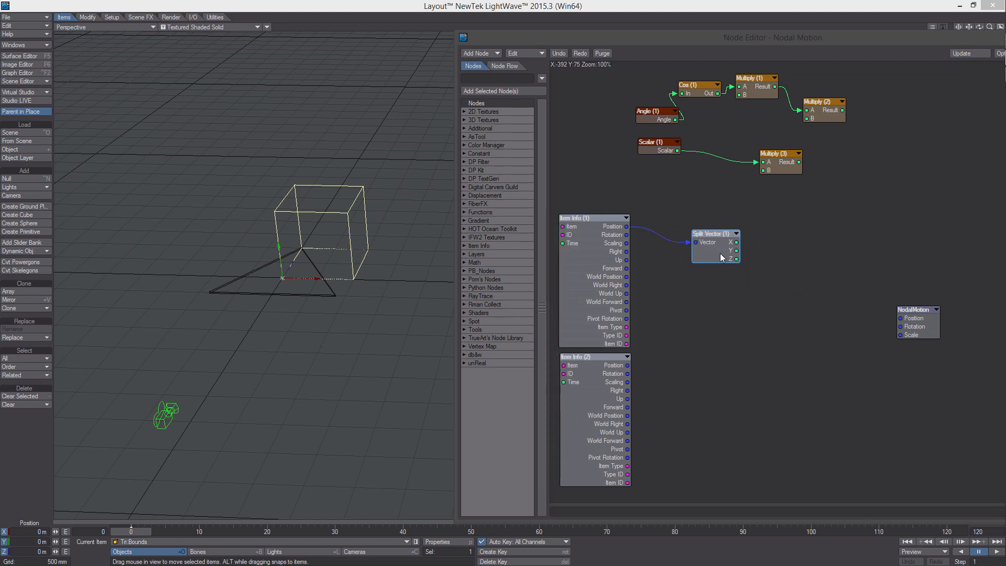
- Duplicate the Split Vector node, place the copy below the original and connect Item Info (1)'s Scaling output to it
key("ctrl+c")
key("ctrl+v")
left_click_drag(815, 286, 712, 299)
left_click_drag(626, 243, 718, 297)
middle_click_drag(718, 297, 718, 278)
- Add a third Split Vector node beside Item Info (2), fed by its Scaling output, and move the Split Vector nodes closer to the Item Info nodes
left_click(721, 345)
key("ctrl+v")
left_click_drag(810, 288, 709, 372)
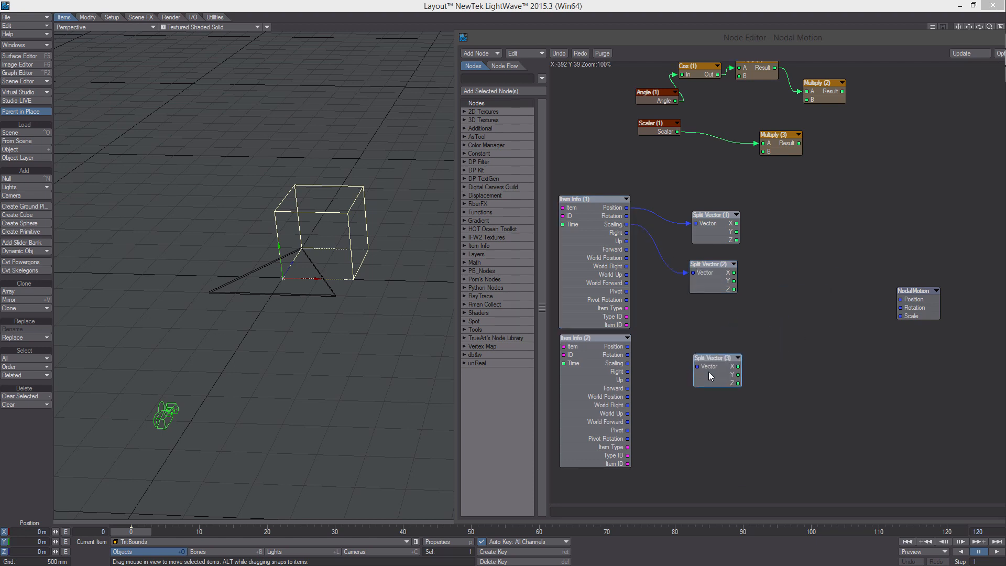
left_click_drag(627, 364, 694, 362)
middle_click_drag(763, 304, 741, 341)
left_click_drag(740, 338, 665, 258)
left_click_drag(703, 408, 680, 415)
middle_click_drag(744, 214, 747, 246)
- Connect Split Vector (3)'s X to Multiply (2)'s B and its Z to Multiply (3)'s B, aligning Multiply (3) below Multiply (2)
left_click_drag(667, 417, 789, 131)
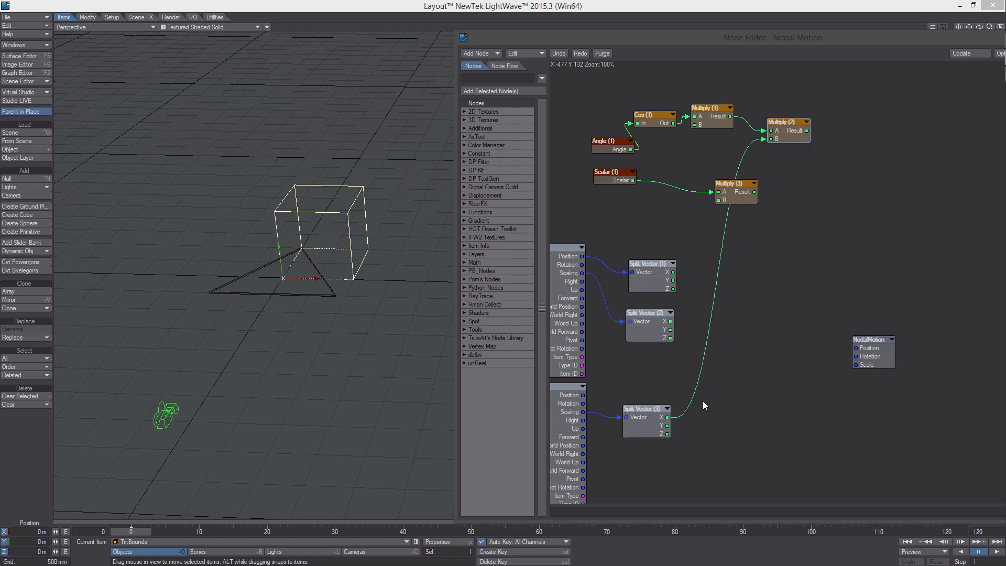
left_click_drag(667, 433, 722, 200)
middle_click_drag(766, 209, 694, 226)
left_click_drag(659, 205, 708, 214)
middle_click_drag(709, 214, 767, 222)
- Shift the Node Editor window to show its full width and move the NodalMotion node farther from the Multiply nodes
left_click_drag(768, 45, 684, 43)
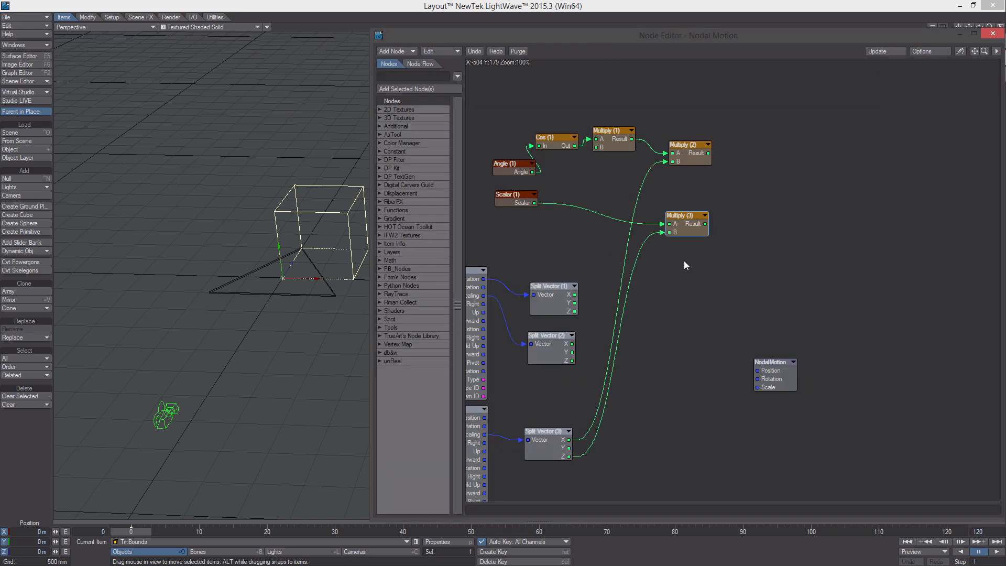
middle_click_drag(685, 262, 742, 246)
left_click_drag(843, 358, 935, 379)
middle_click_drag(932, 381, 920, 358)
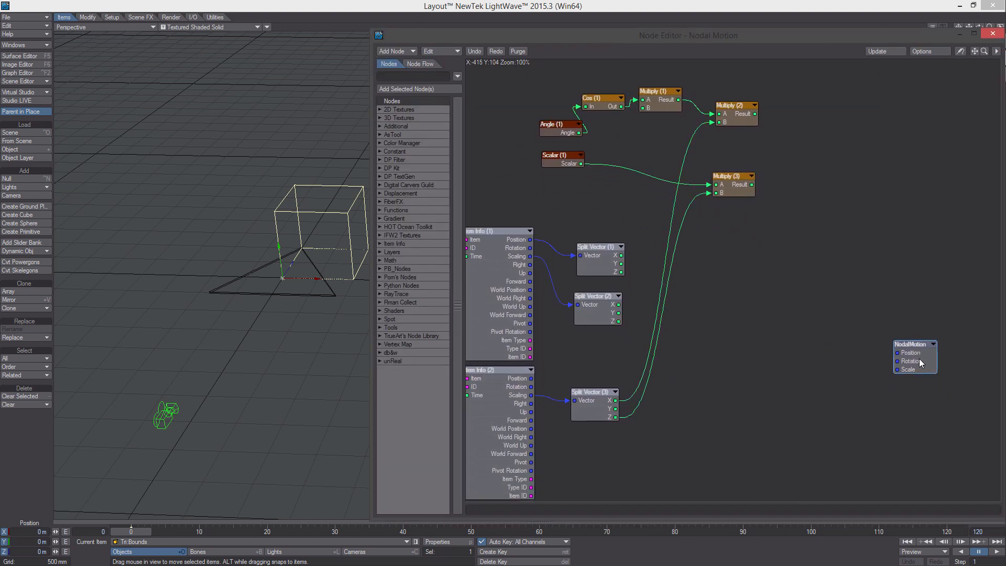
left_click_drag(919, 358, 956, 351)
middle_click_drag(956, 351, 913, 341)
left_click_drag(913, 341, 956, 340)
- Add a Make Vector node near NodalMotion and duplicate it twice, placing the copies below the first
right_click(758, 284)
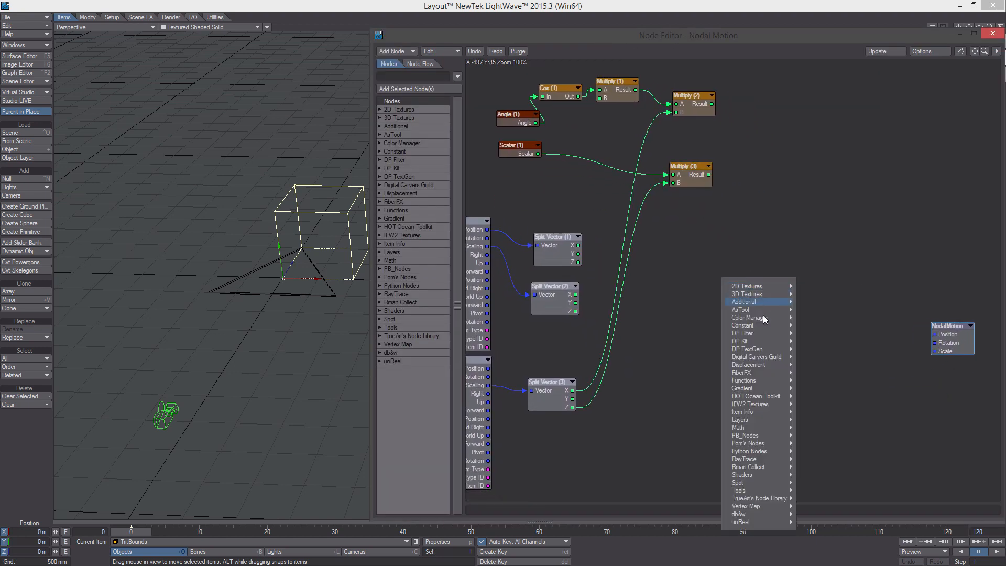
mouse_move(765, 489)
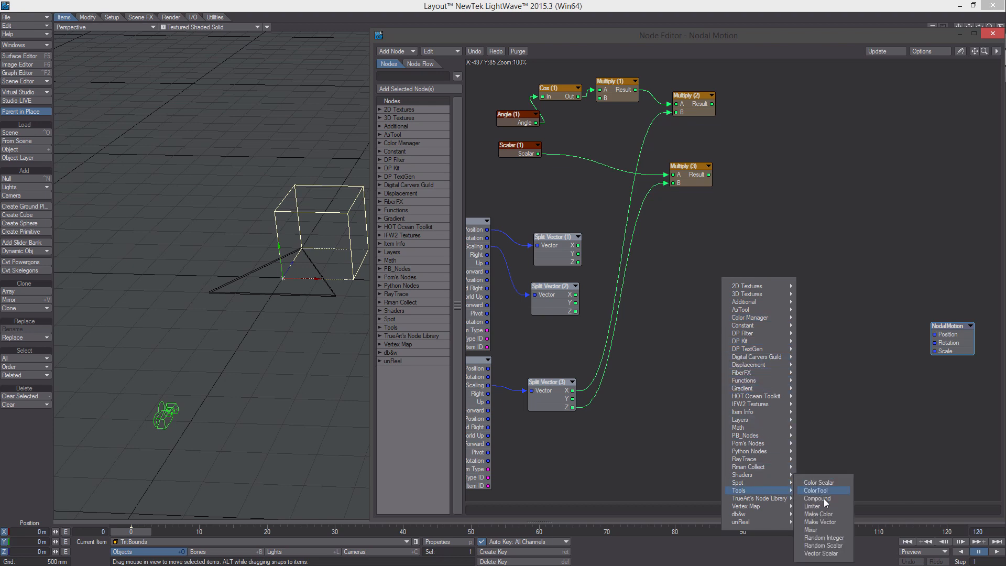
left_click(820, 521)
left_click_drag(734, 275, 893, 293)
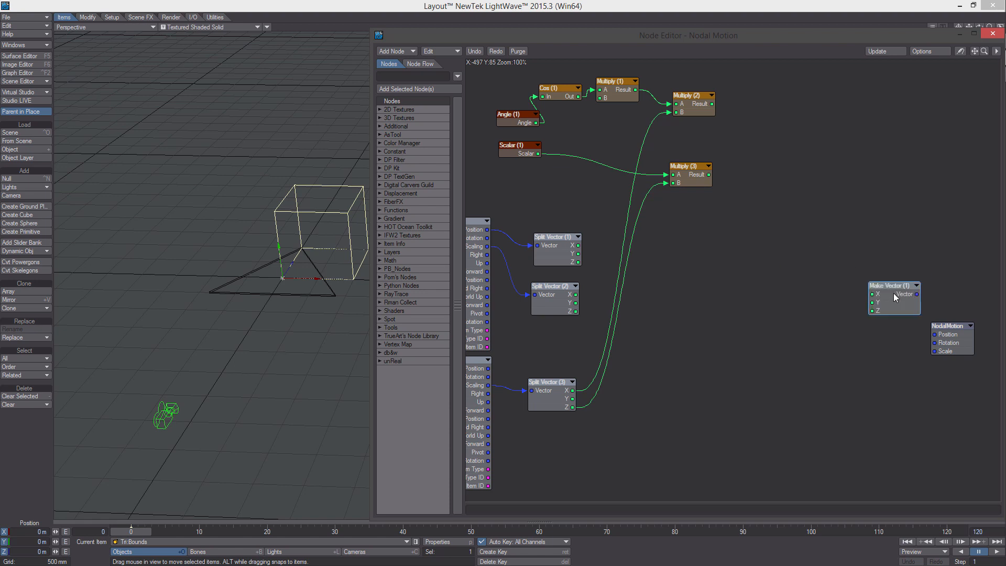
key("ctrl+c")
key("ctrl+v")
key("ctrl+v")
left_click_drag(744, 288, 901, 417)
left_click(894, 353)
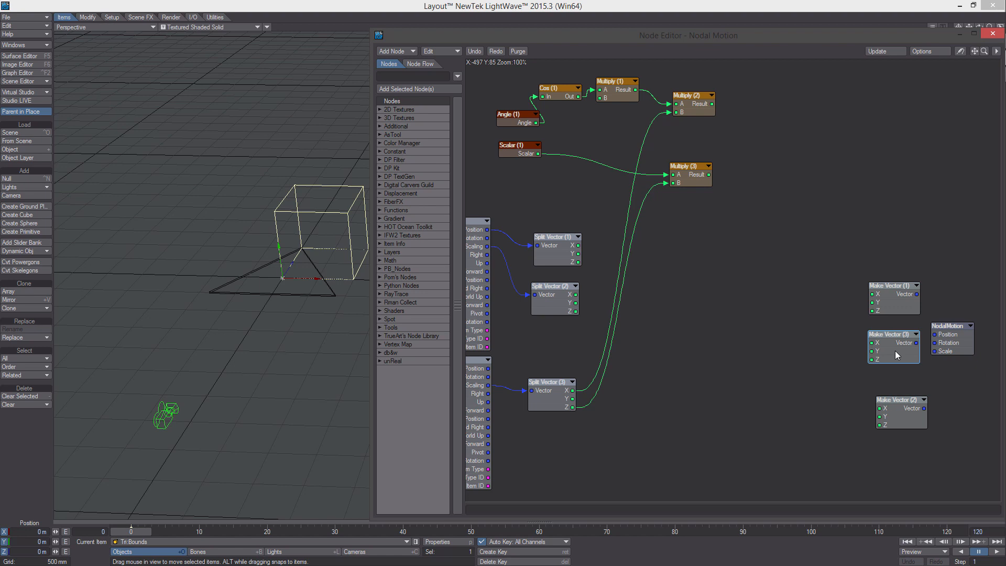
- Arrange the Make Vector nodes around NodalMotion and connect Make Vector (1)'s output to NodalMotion's Position
left_click_drag(933, 453, 879, 346)
mouse_move(905, 345)
left_mouse_down()
mouse_move(875, 350)
mouse_move(900, 350)
left_mouse_up()
left_click(910, 479)
left_click_drag(910, 479, 839, 376)
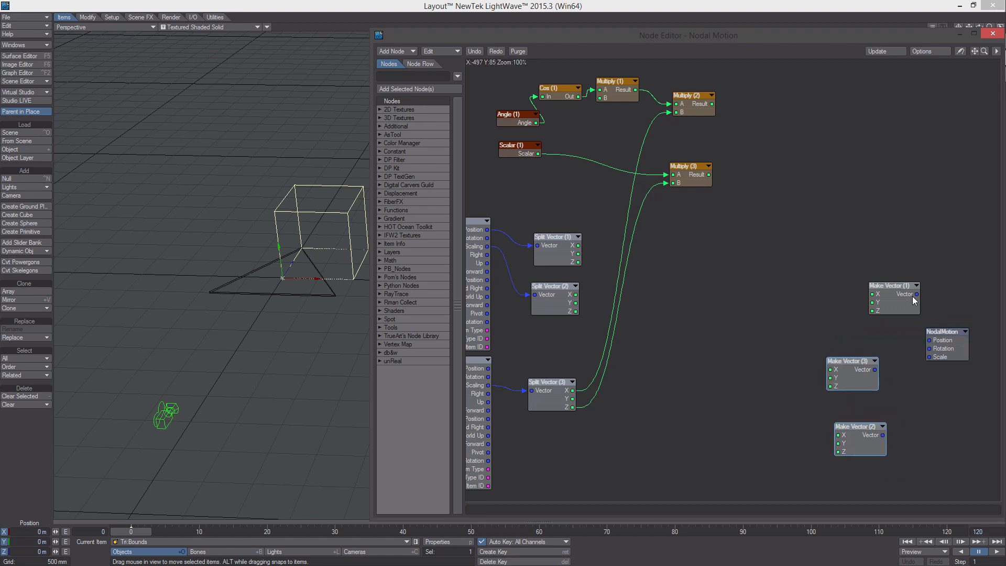
left_click_drag(916, 294, 905, 336)
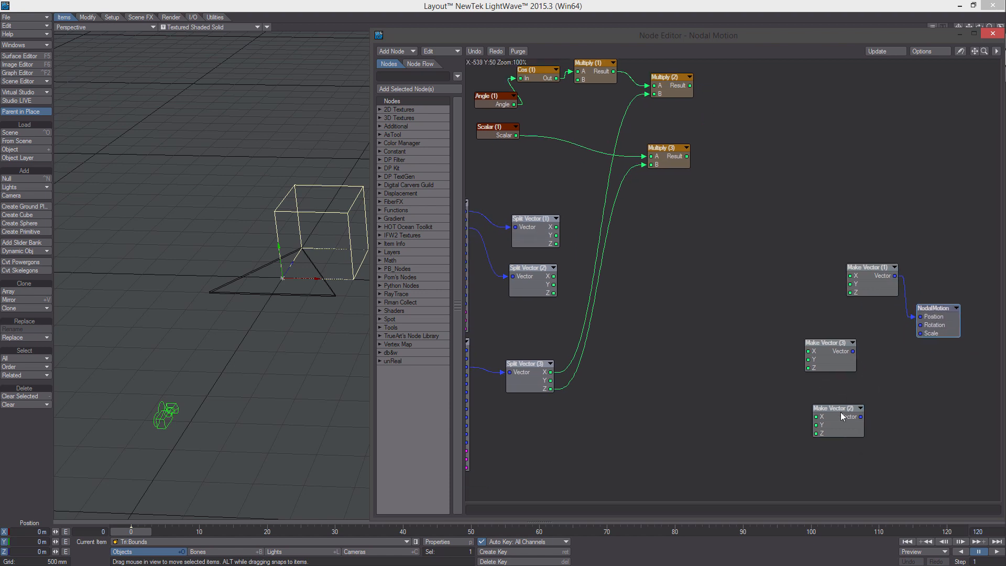
left_click_drag(841, 413, 852, 394)
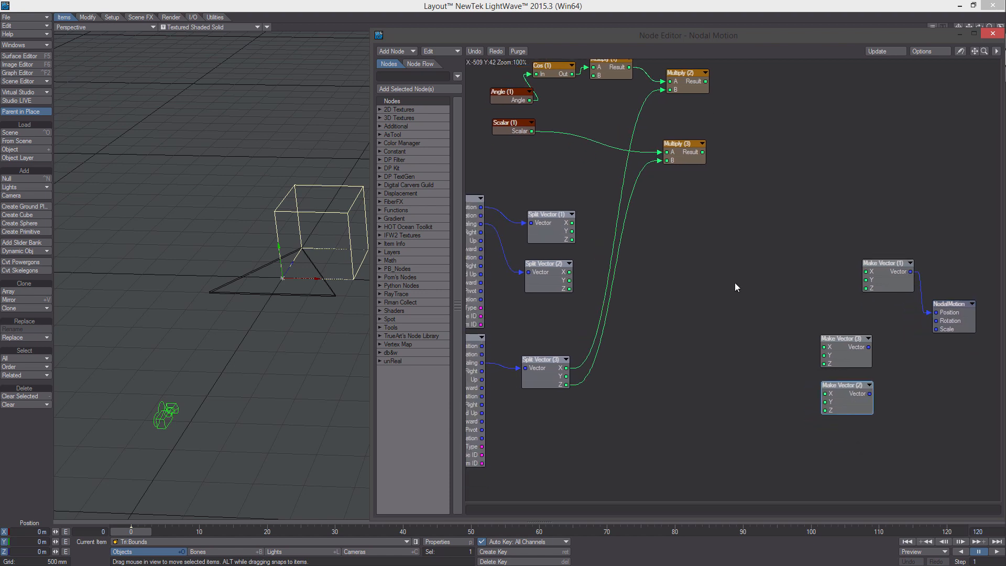
- Add an AsTool vector Clamp node driving NodalMotion's Scale, with Make Vector (3) feeding In and Make Vector (2) feeding Min
right_click(735, 282)
mouse_move(756, 307)
mouse_move(791, 310)
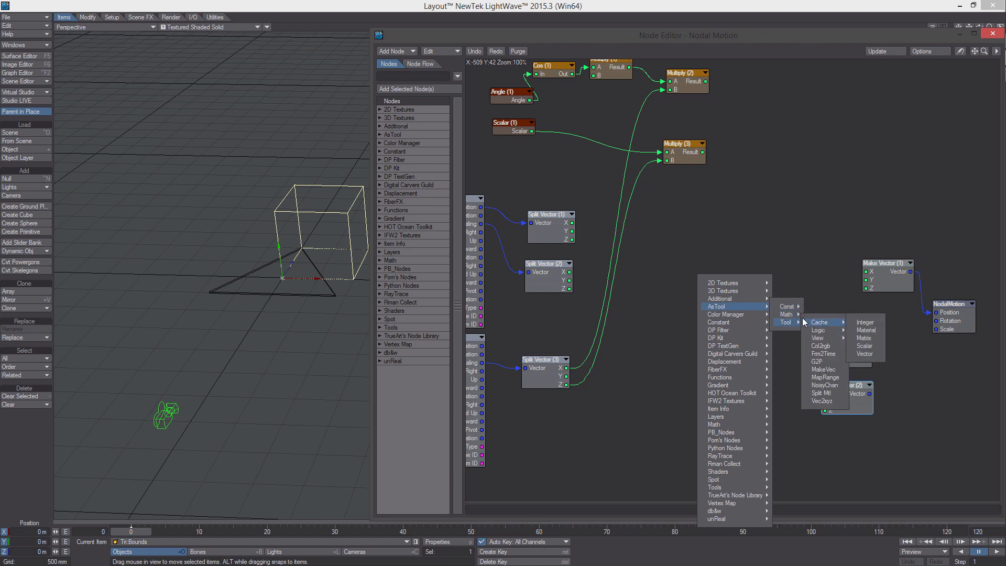
mouse_move(825, 353)
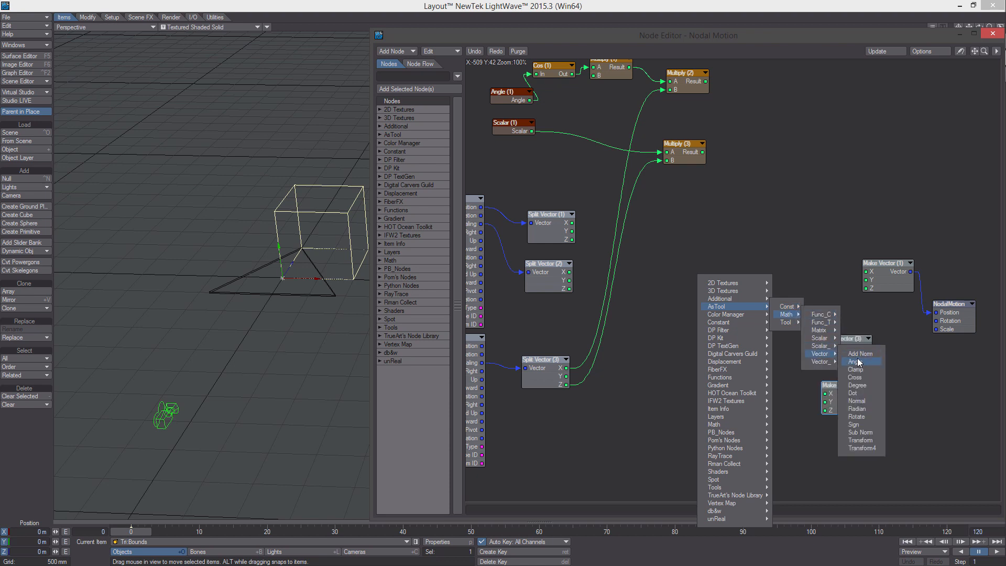
left_click(866, 369)
left_click_drag(717, 266, 901, 361)
left_click_drag(909, 369, 896, 350, "alt")
left_click_drag(860, 271, 852, 280)
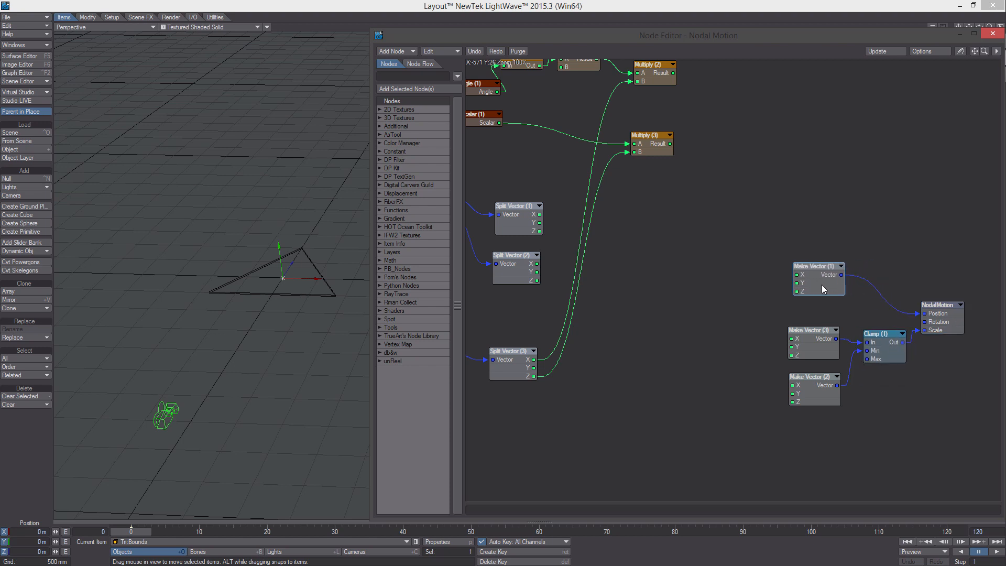
middle_click_drag(815, 388, 828, 366)
left_click_drag(829, 367, 831, 379)
middle_click_drag(888, 330, 835, 339)
- Set the Clamp node's maximum values to 200 for X, 30 for Y and 200 for Z
left_click(846, 332)
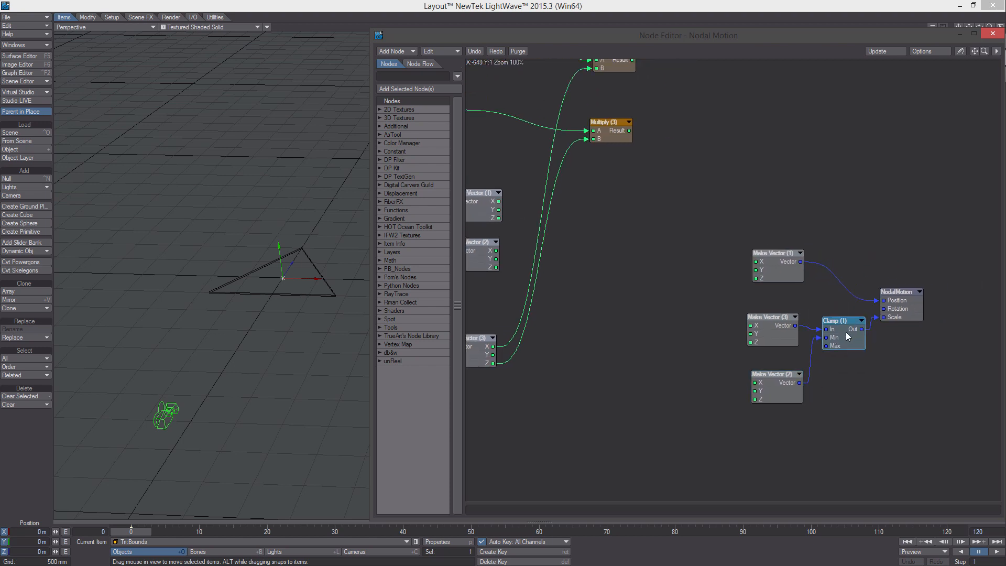
double_click(845, 332)
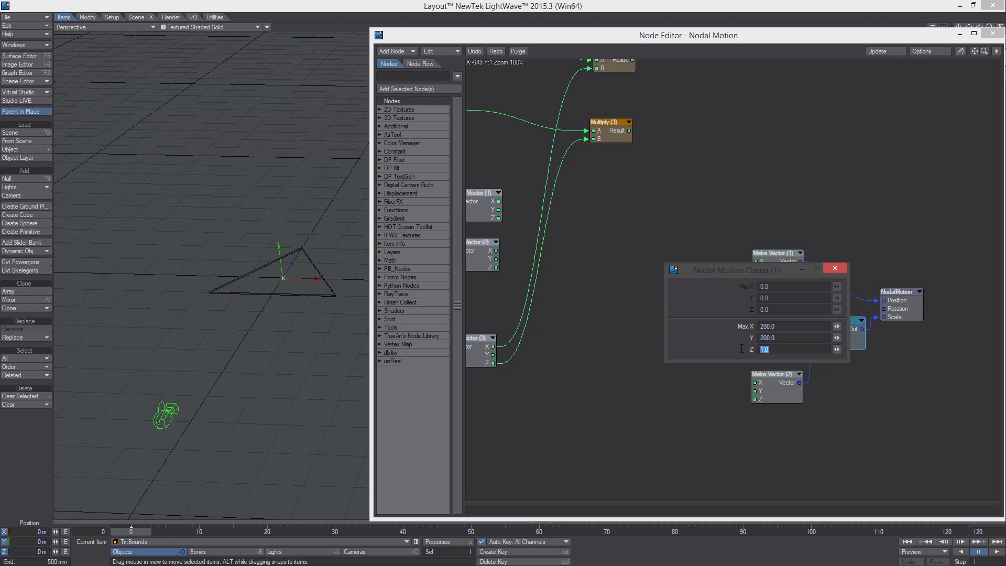
type("200")
left_click_drag(787, 339, 751, 339)
type("30")
left_click(835, 268)
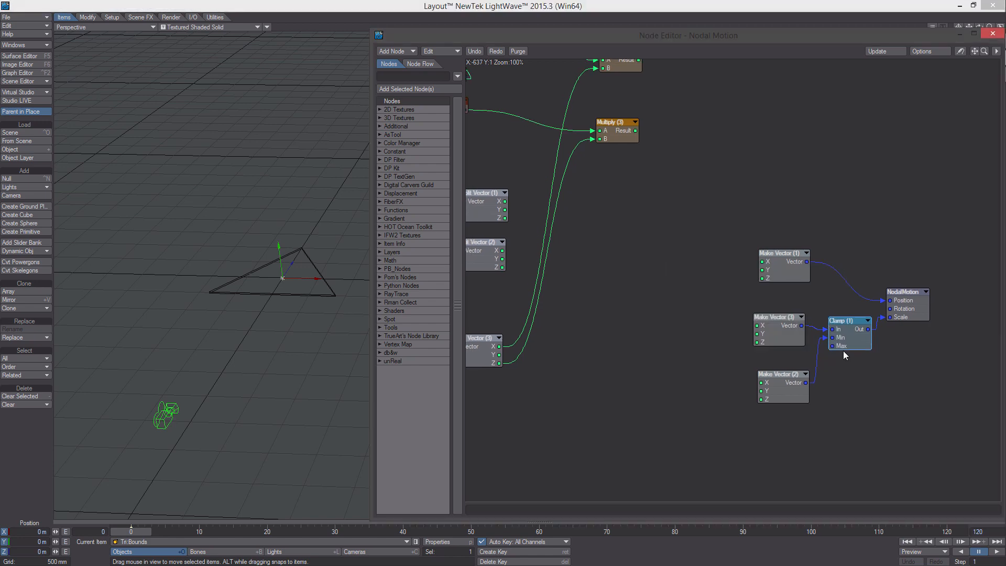
- Space out the NodalMotion, Clamp and Make Vector nodes, leaving room between them and the Multiply nodes
left_click_drag(888, 331, 909, 343)
left_click_drag(786, 291, 783, 297)
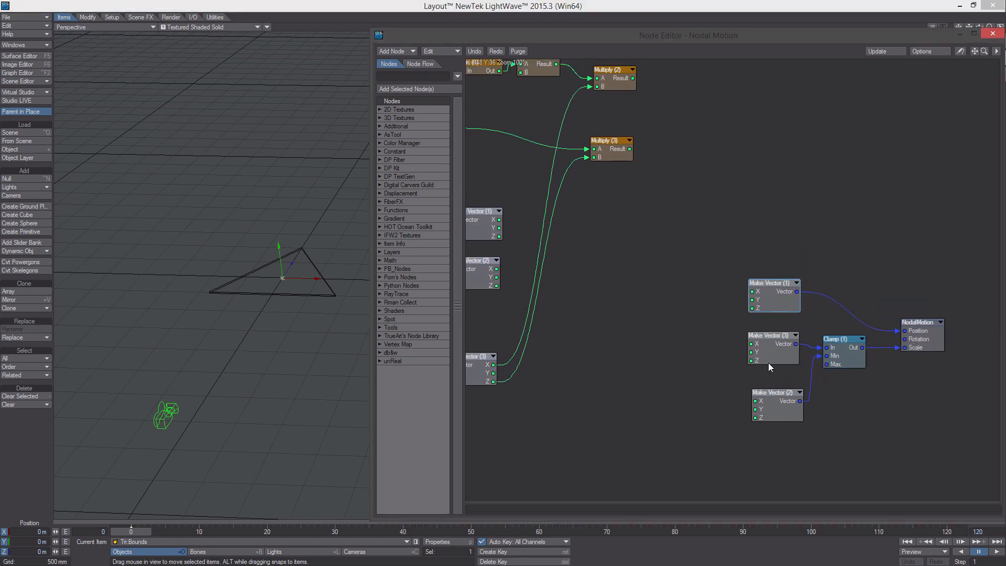
left_click_drag(752, 447, 815, 311)
left_click_drag(866, 444, 767, 311)
left_click_drag(854, 357, 872, 356)
middle_click_drag(717, 200, 795, 263)
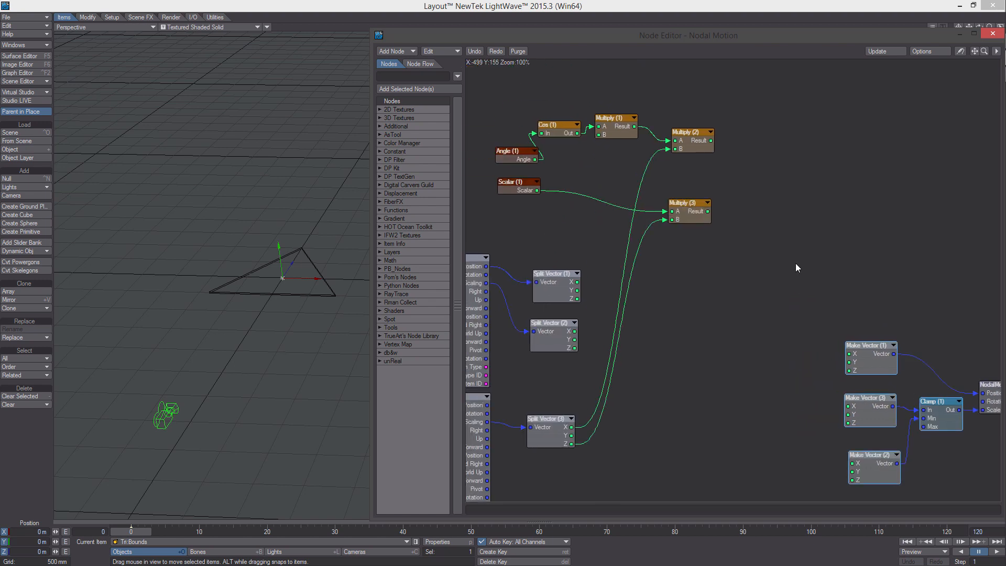
- Add a Quantize Scalar node from TrueArt's Node Library tools and place it beside Multiply (3)
right_click(795, 263)
mouse_move(796, 475)
mouse_move(851, 476)
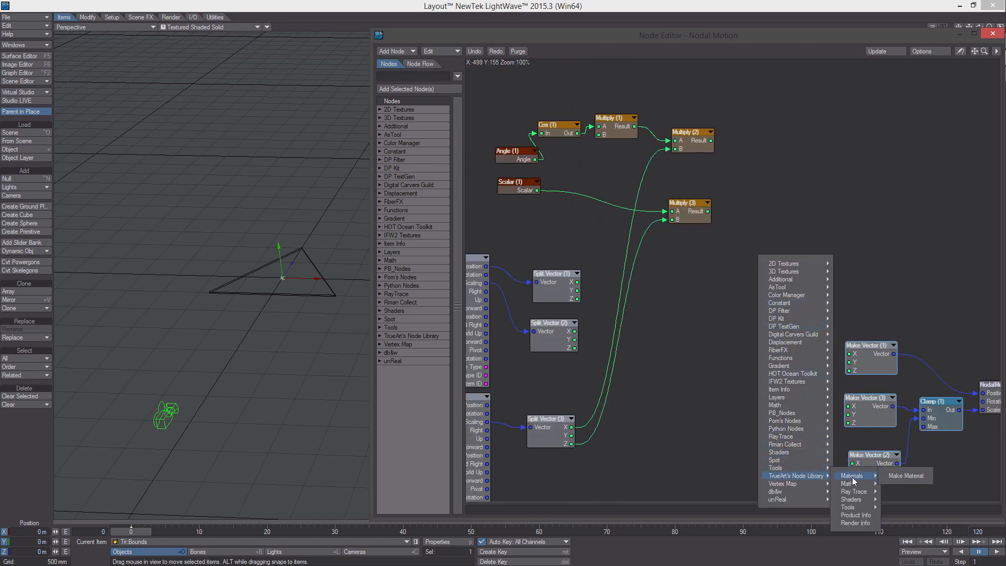
mouse_move(849, 507)
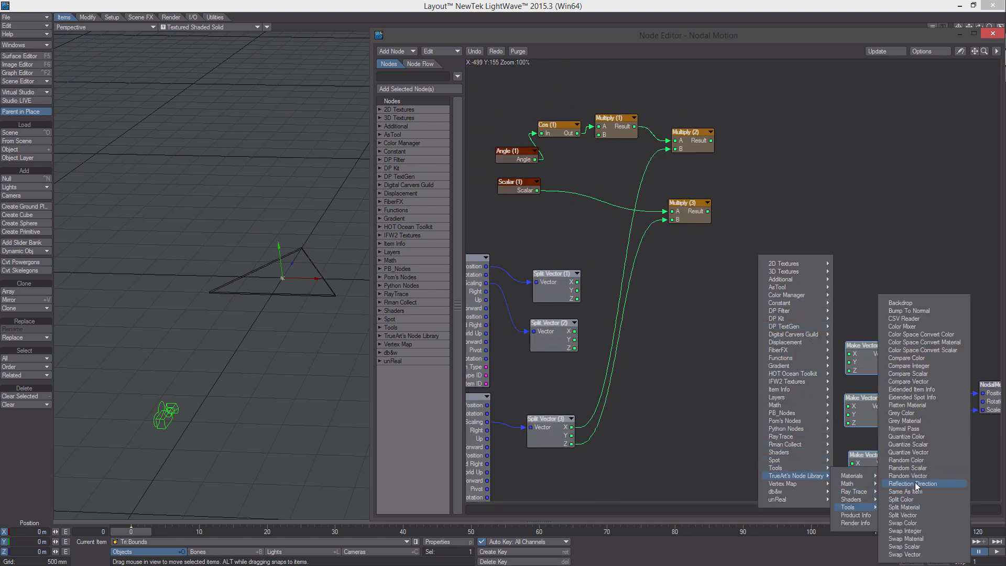
left_click(907, 444)
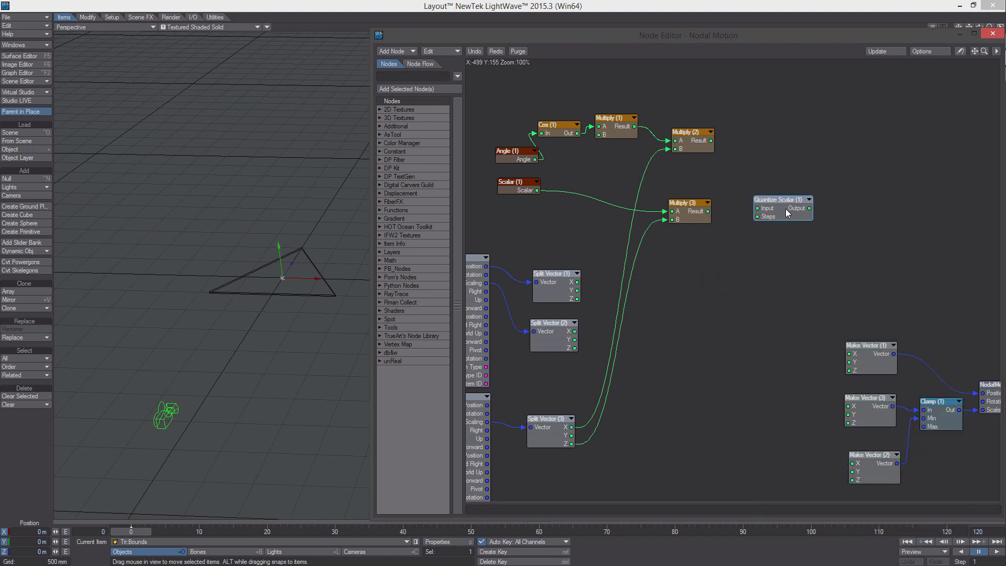
- Duplicate the Quantize Scalar node twice and spread the three nodes vertically between the Multiply and Make Vector nodes
key("ctrl+c")
key("ctrl+v")
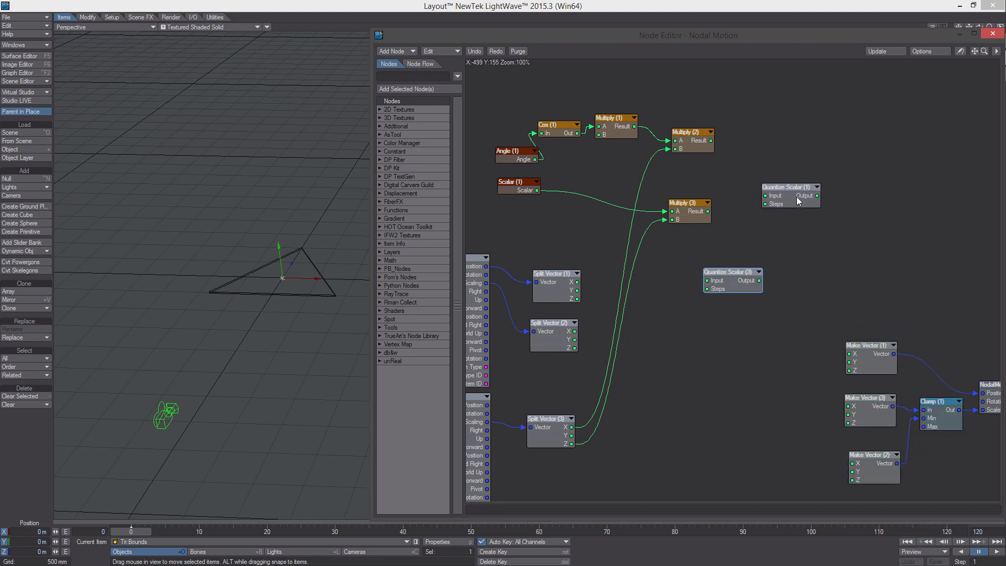
left_click_drag(798, 201, 757, 332)
left_click_drag(740, 285, 760, 255)
left_click_drag(761, 327, 759, 353)
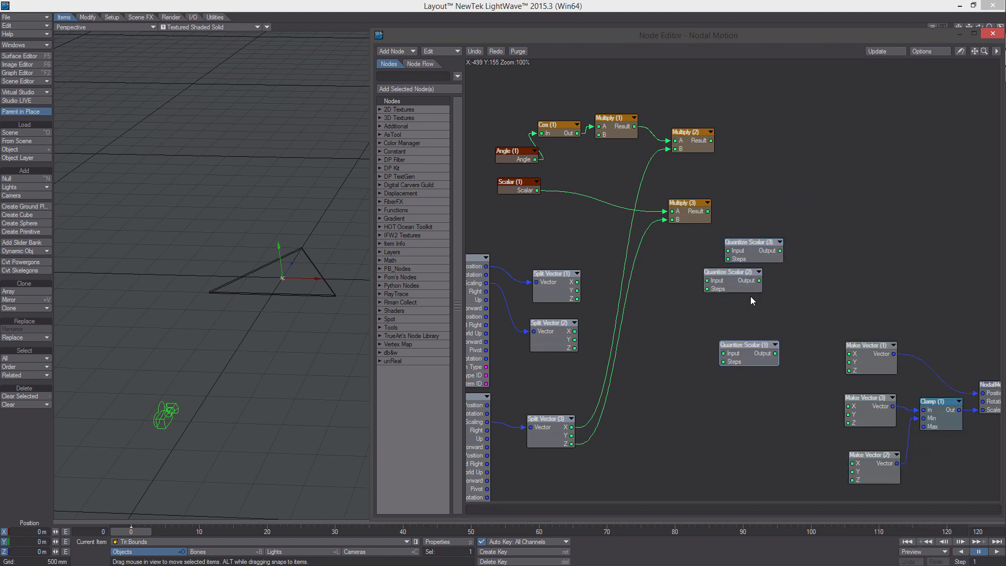
left_click_drag(731, 272, 763, 320)
left_click_drag(752, 360, 777, 374)
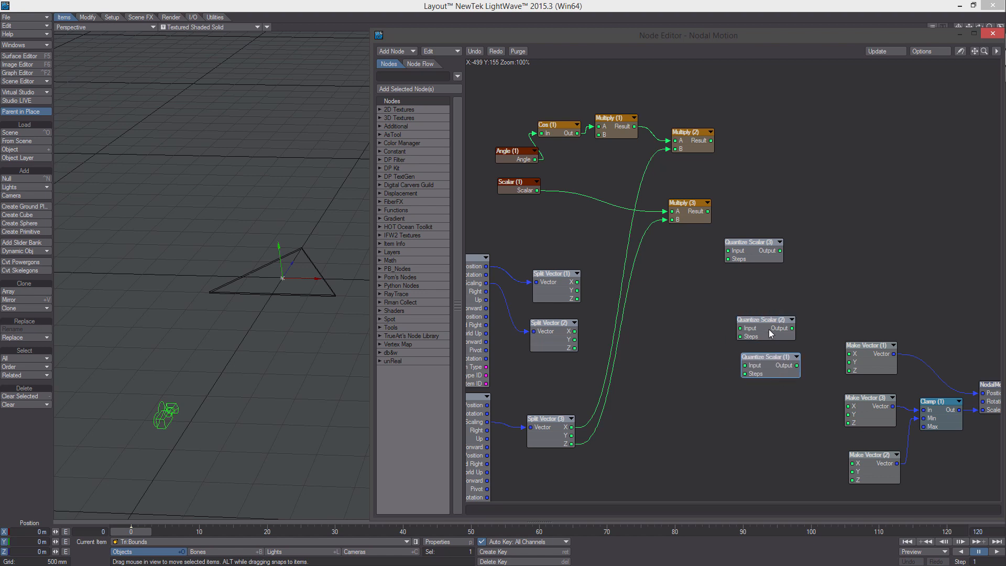
left_click_drag(761, 256, 756, 429)
left_click_drag(797, 384, 763, 298)
- Add two more Quantize Scalar copies and arrange all five in a column, two above and three below
middle_click_drag(775, 410, 765, 362)
left_click(742, 369)
key("ctrl+v")
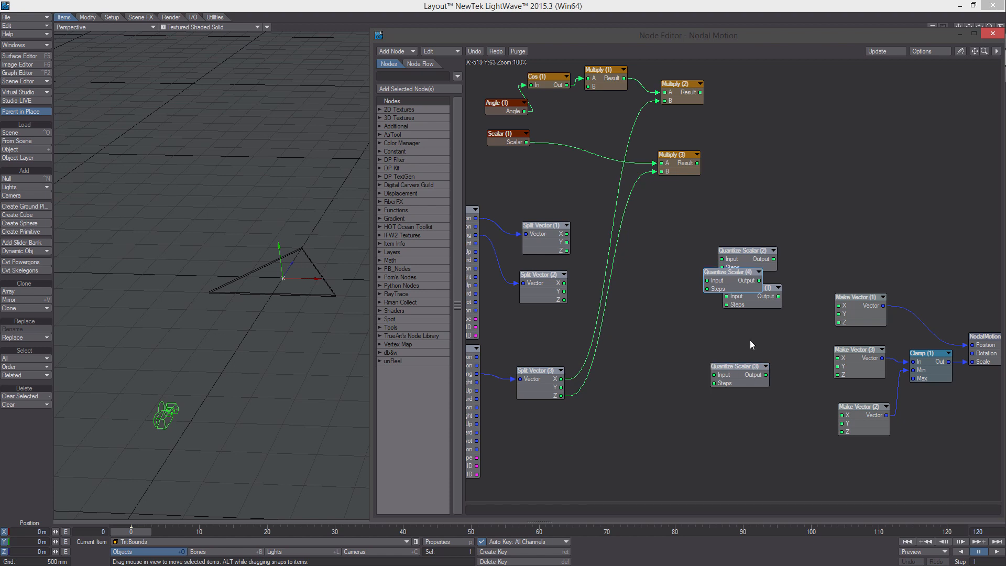
left_click_drag(739, 277, 751, 408)
left_click_drag(797, 457, 749, 341)
left_click(771, 421)
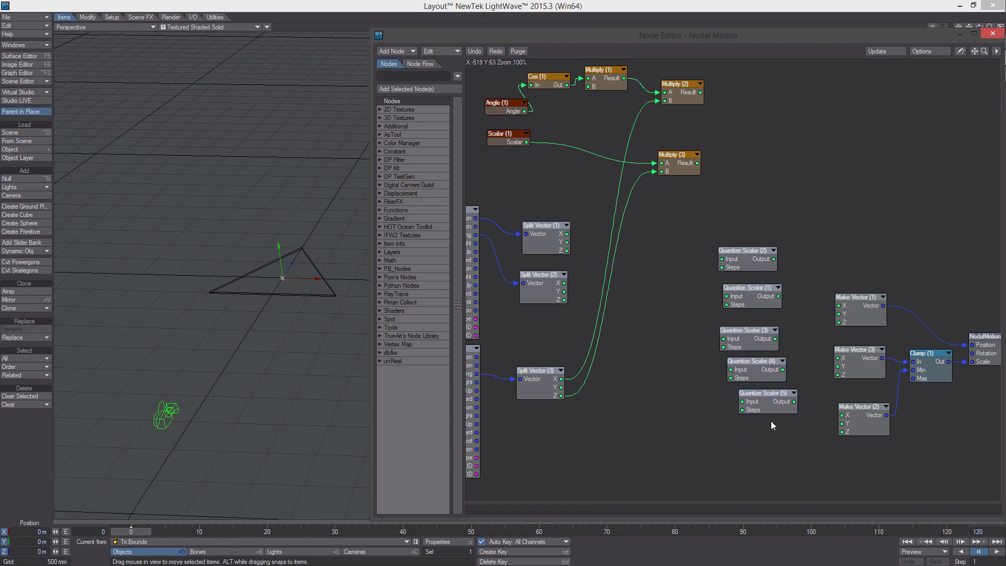
left_click_drag(766, 402, 755, 401)
left_click_drag(762, 375, 758, 372)
left_click_drag(763, 287, 758, 282)
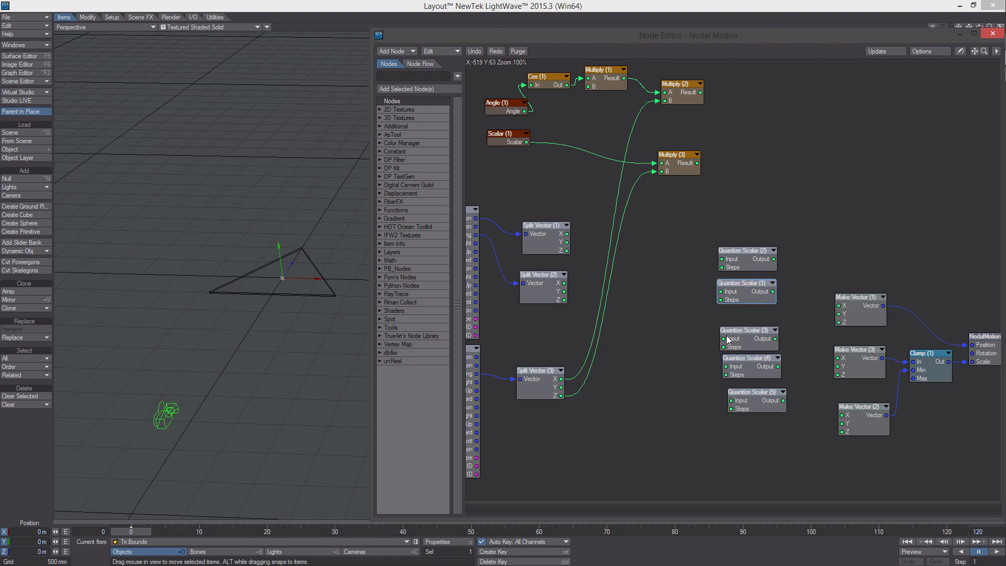
- Connect the X output of Split Vector (1) to the Input of Quantize Scalar (2)
left_click_drag(718, 140, 772, 176, "alt")
left_click_drag(608, 269, 764, 294)
- Add a scalar Divide node beside Multiply (2) and feed the Multiply (2) result into its B input
right_click(778, 189)
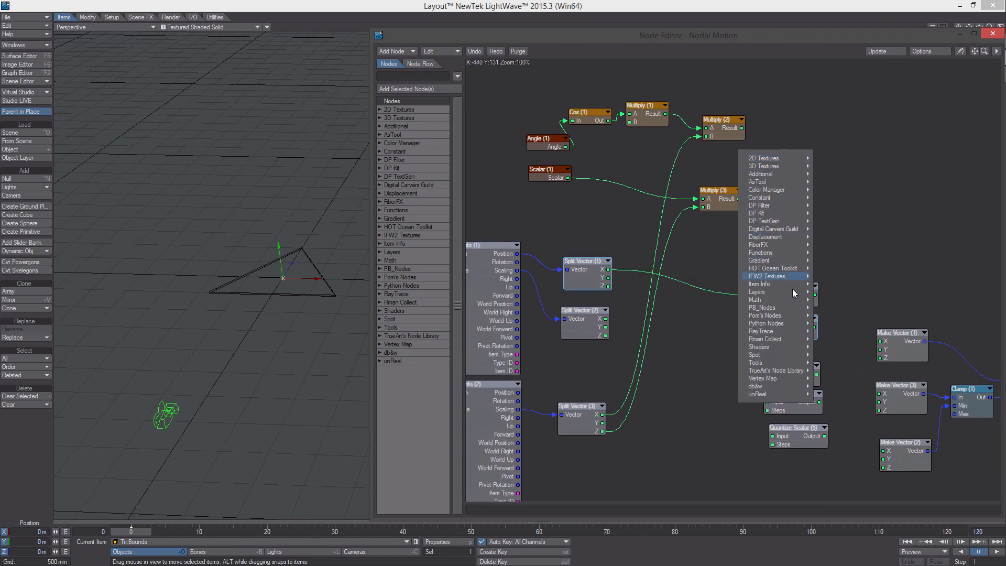
mouse_move(799, 302)
mouse_move(845, 303)
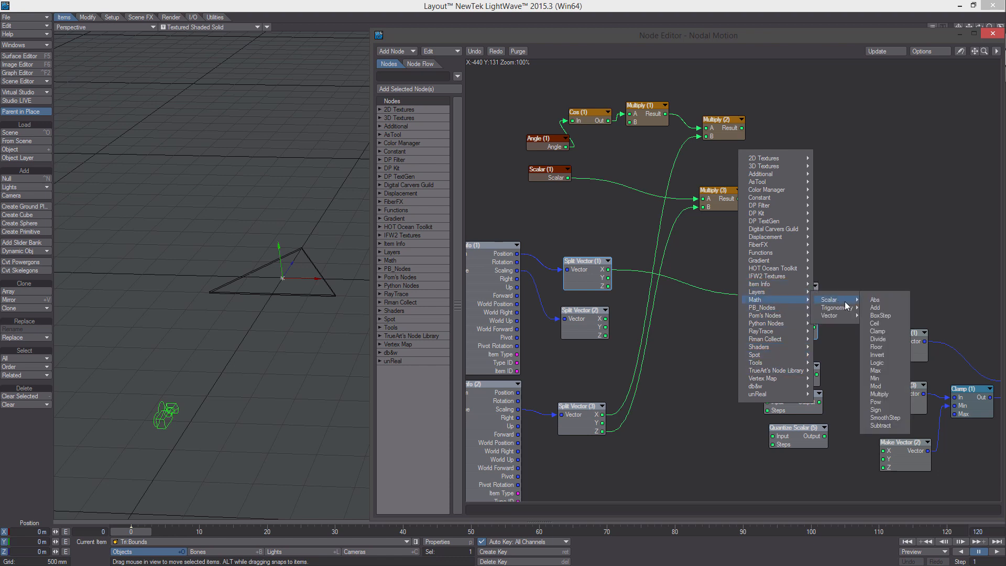
left_click(877, 339)
left_click_drag(788, 163, 788, 140)
double_click(788, 141)
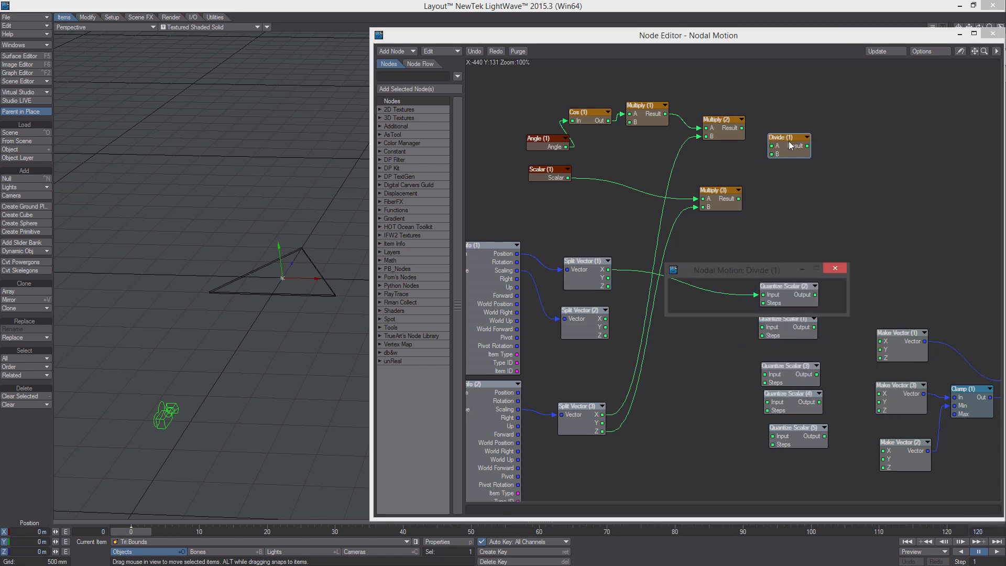
left_click(833, 268)
left_click_drag(742, 128, 772, 155)
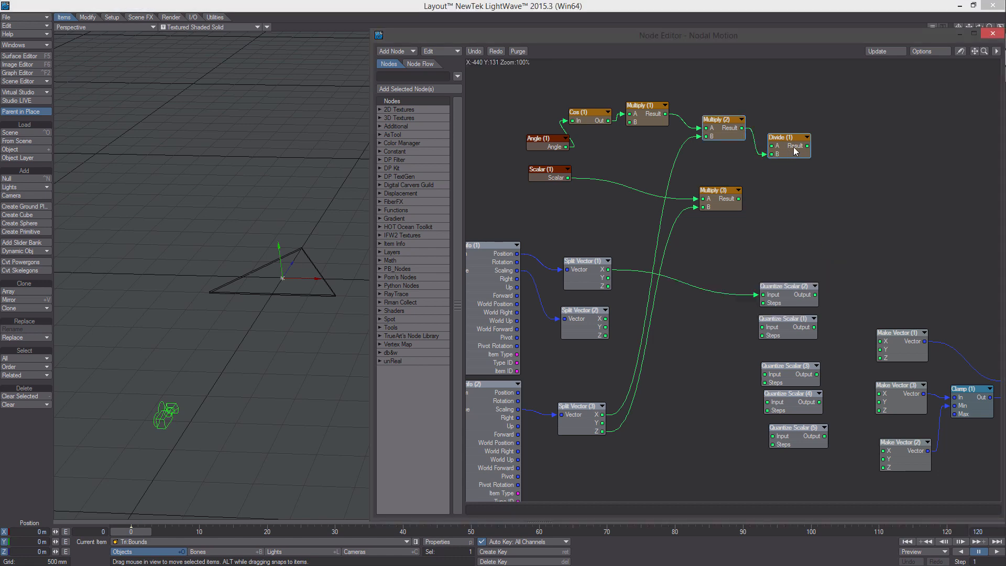
- Duplicate the Divide node, place the copy beside Multiply (3), and feed the Multiply (3) result into its B input
left_click(795, 146)
key("ctrl+c")
key("ctrl+v")
left_click_drag(734, 278, 799, 195)
- Connect Split Vector (1) Z to Quantize Scalar (1) Input, and Divide (1) and (2) to the Steps of Quantize Scalar (2) and (1)
left_click_drag(792, 201, 762, 200, "alt")
left_click_drag(579, 286, 733, 326)
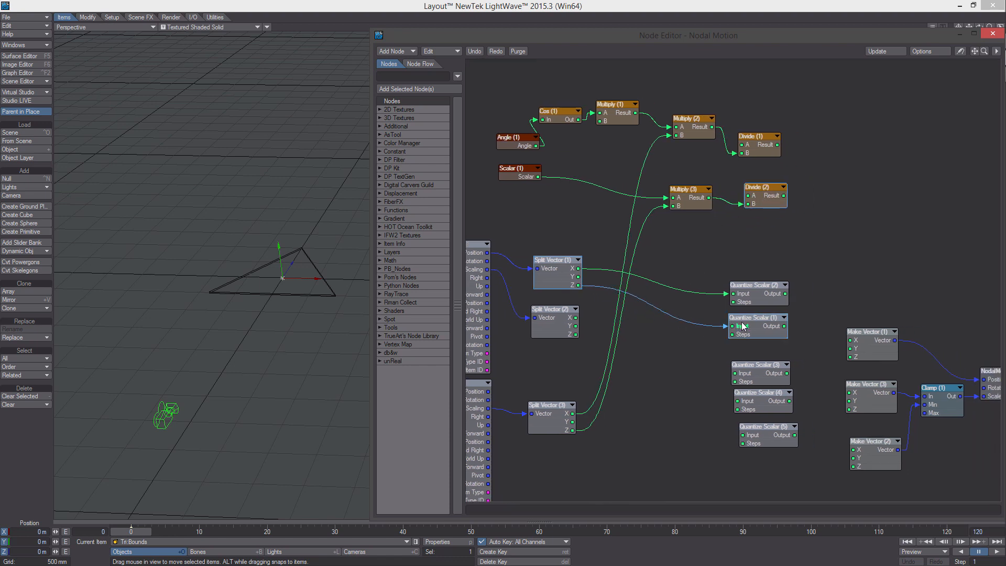
left_click_drag(777, 145, 732, 302)
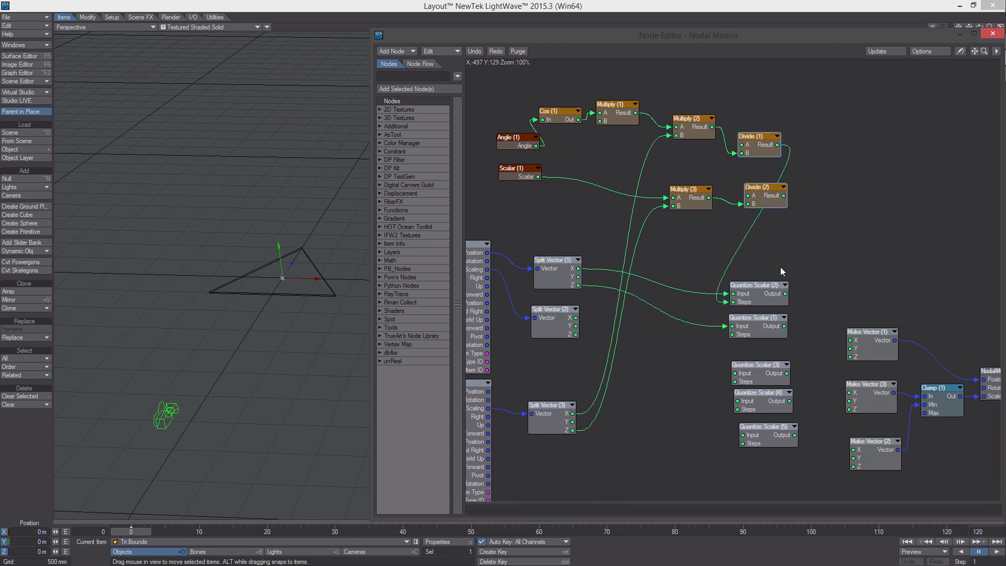
left_click_drag(787, 195, 732, 334)
- Move Quantize Scalar (2) and (1) nearer to Make Vector (1) and connect their outputs to its X and Z inputs
left_click_drag(803, 337, 795, 297)
middle_click_drag(795, 296, 737, 262)
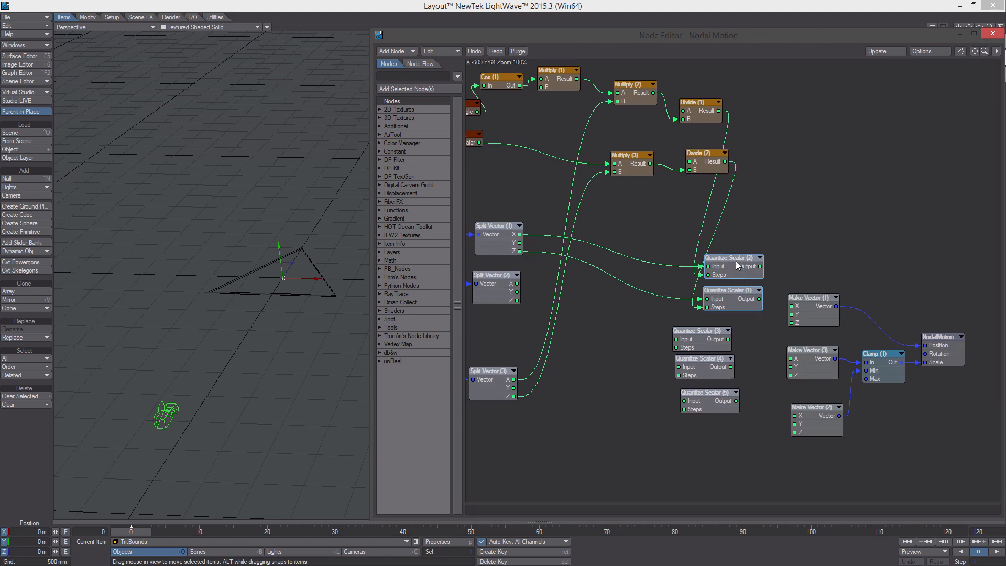
left_click_drag(760, 266, 818, 305)
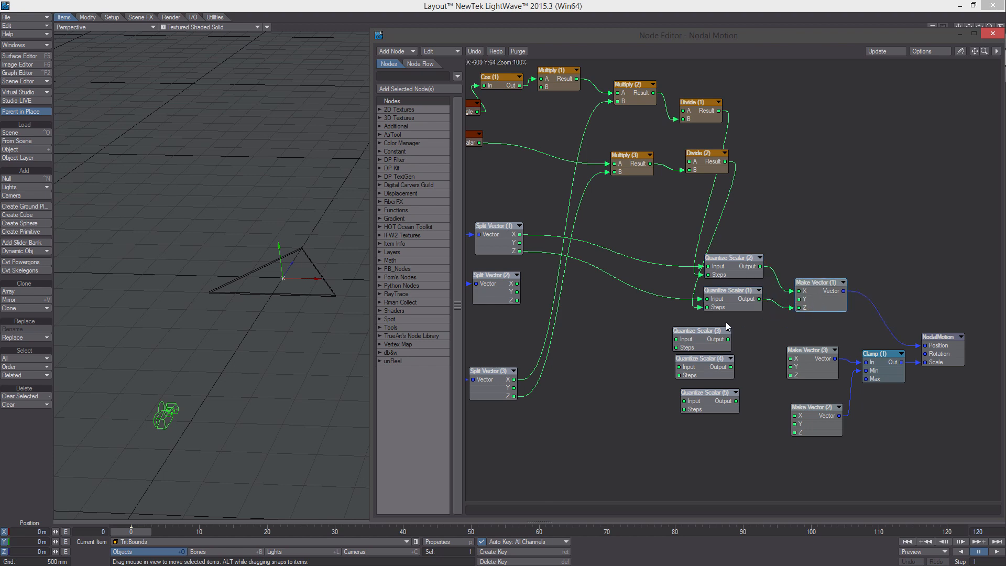
- Line up Quantize Scalar (3), (4) and (5) in an evenly spaced column below the two wired Quantize nodes
middle_click_drag(730, 322, 770, 311)
left_click_drag(805, 423, 730, 347)
middle_click_drag(730, 348, 752, 341)
left_click_drag(768, 345, 771, 339)
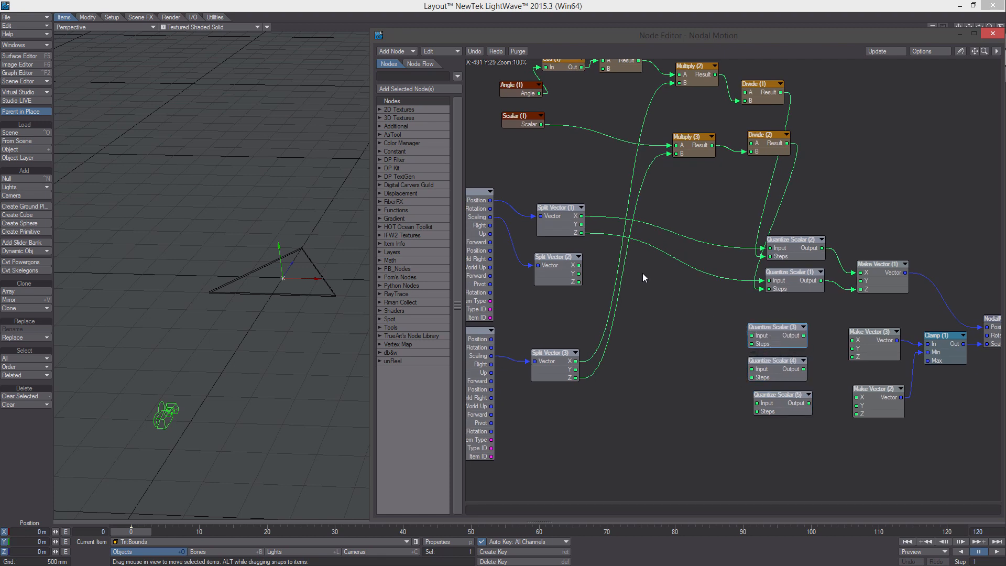
- Connect Split Vector (2) X, Y and Z to the Inputs of Quantize Scalar (3), (4) and (5), and align these nodes under the upper pair
left_click_drag(579, 265, 756, 330)
left_click_drag(579, 281, 762, 397)
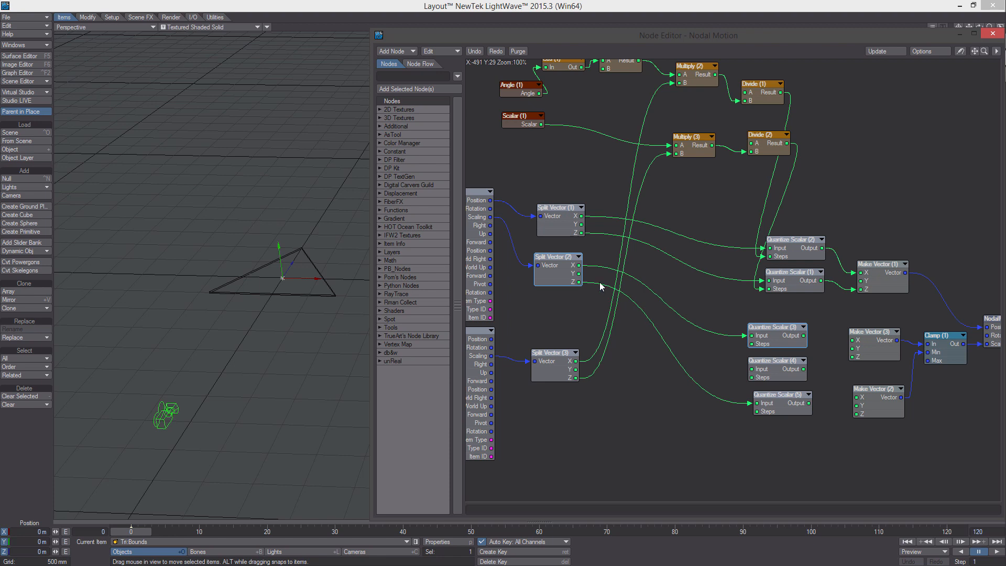
left_click_drag(580, 274, 755, 370)
middle_click_drag(789, 367, 790, 364)
left_click_drag(820, 440, 797, 319)
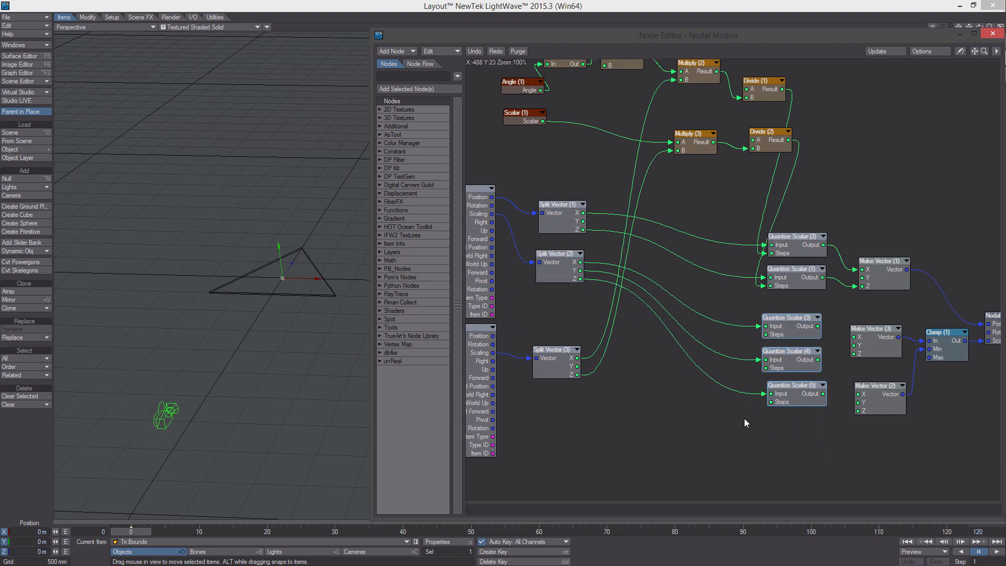
- Connect Divide (1) to Quantize Scalar (3) Steps and Divide (2) to Quantize Scalar (5) Steps, moving Divide (2) closer to Multiply (3)
middle_click_drag(693, 383, 696, 394)
left_click_drag(787, 110, 793, 356)
left_click_drag(767, 161, 675, 145)
left_click_drag(741, 159, 786, 424)
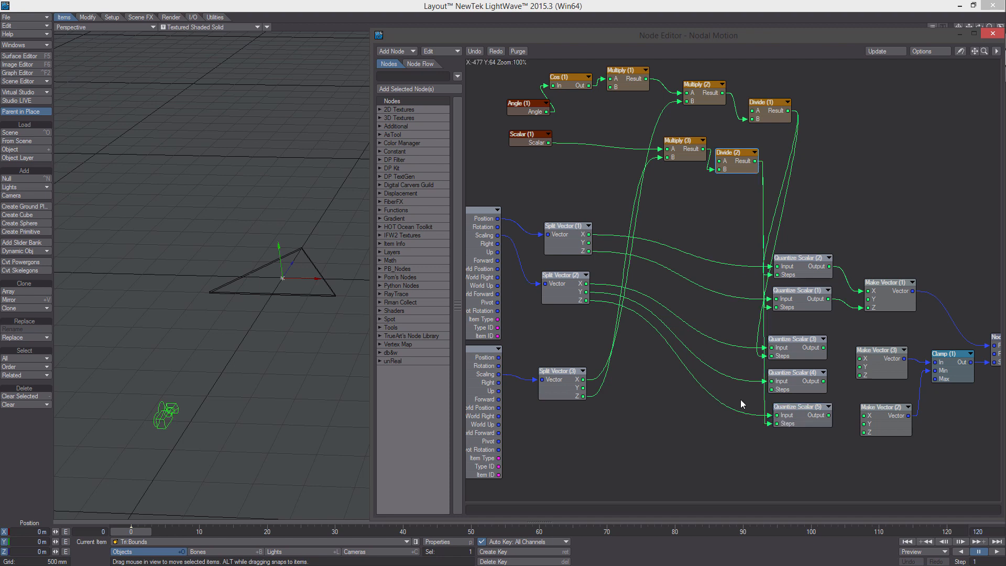
- Add a constant Scalar node left of the lower Quantize nodes and connect it to the Steps of Quantize Scalar (4)
right_click(680, 401)
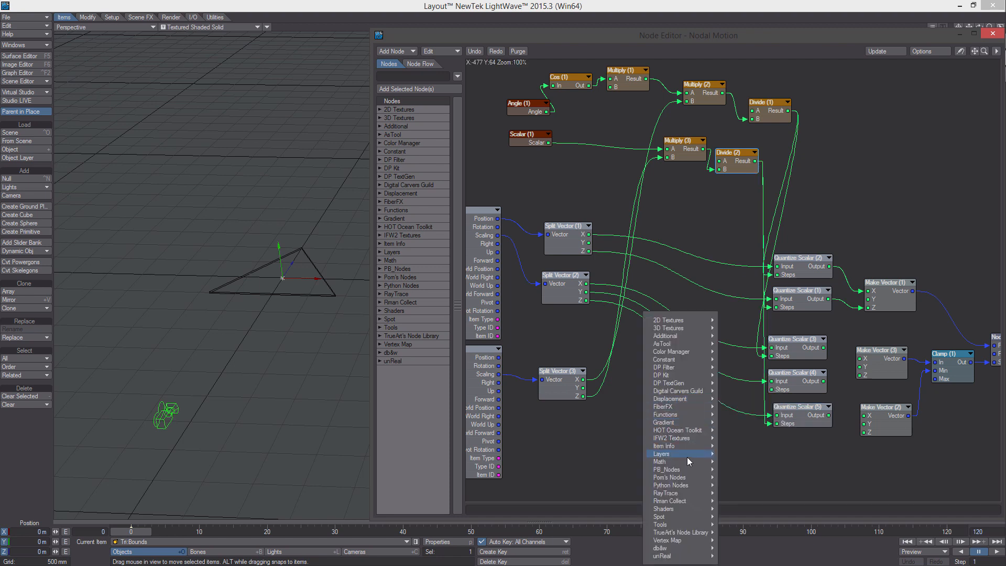
mouse_move(676, 359)
left_click(733, 403)
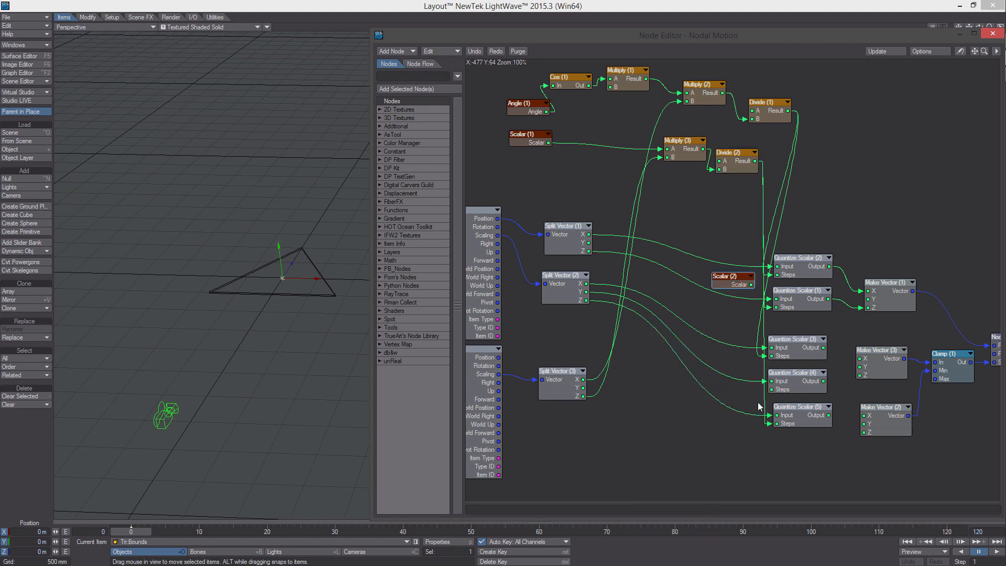
left_click_drag(732, 281, 693, 363)
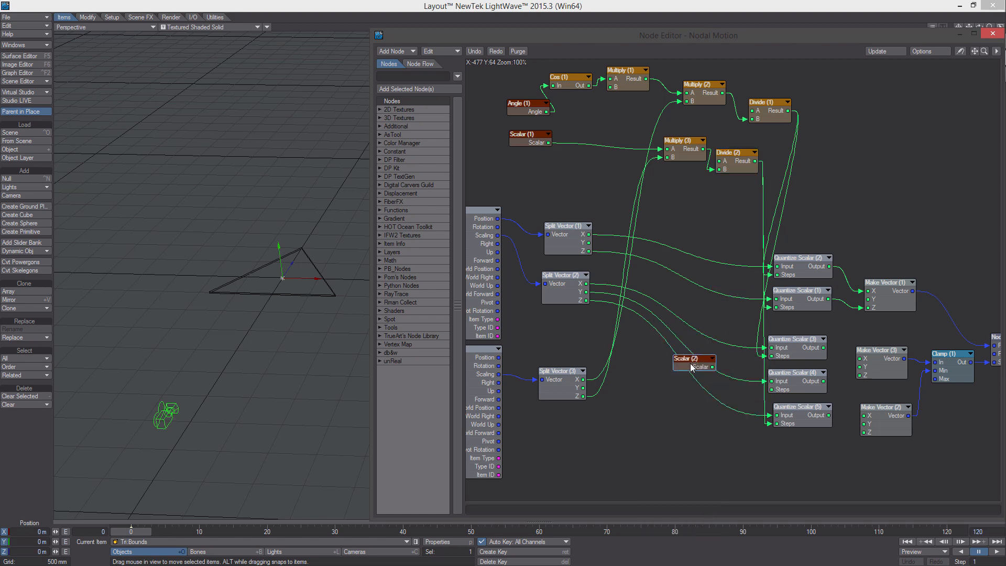
double_click(691, 366)
left_click(837, 266)
left_click_drag(714, 368, 783, 390)
middle_click_drag(784, 392, 781, 455)
left_click_drag(777, 443, 773, 440)
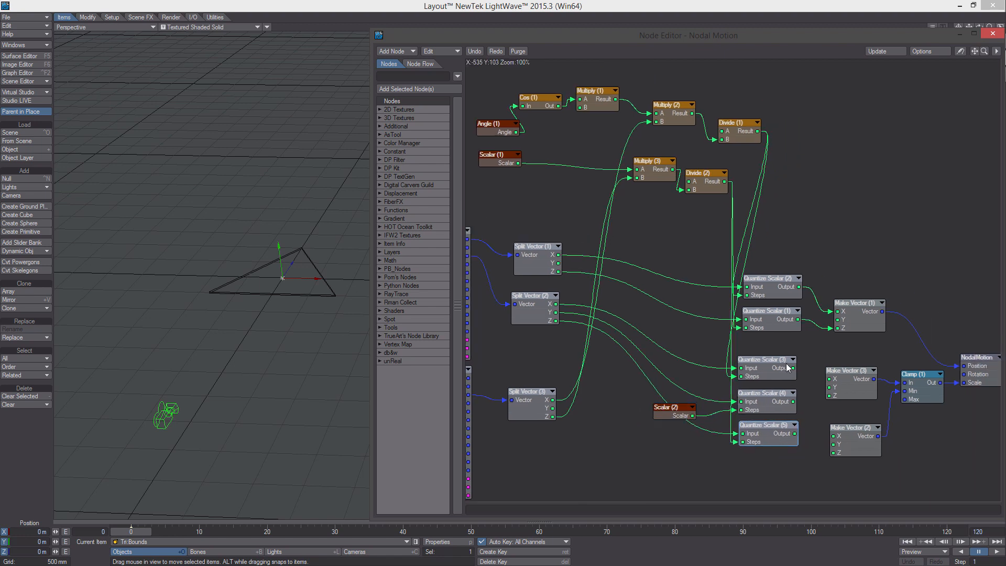
- Connect the outputs of Quantize Scalar (3), (4) and (5) to the X, Y and Z inputs of Make Vector (3)
left_click_drag(793, 368, 828, 387)
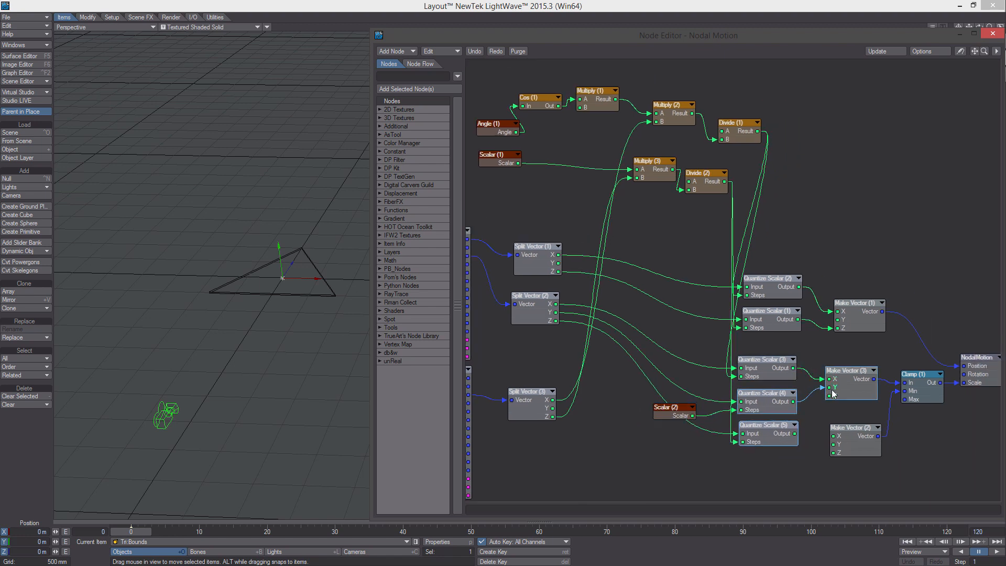
left_click_drag(794, 434, 829, 395)
left_click(849, 384)
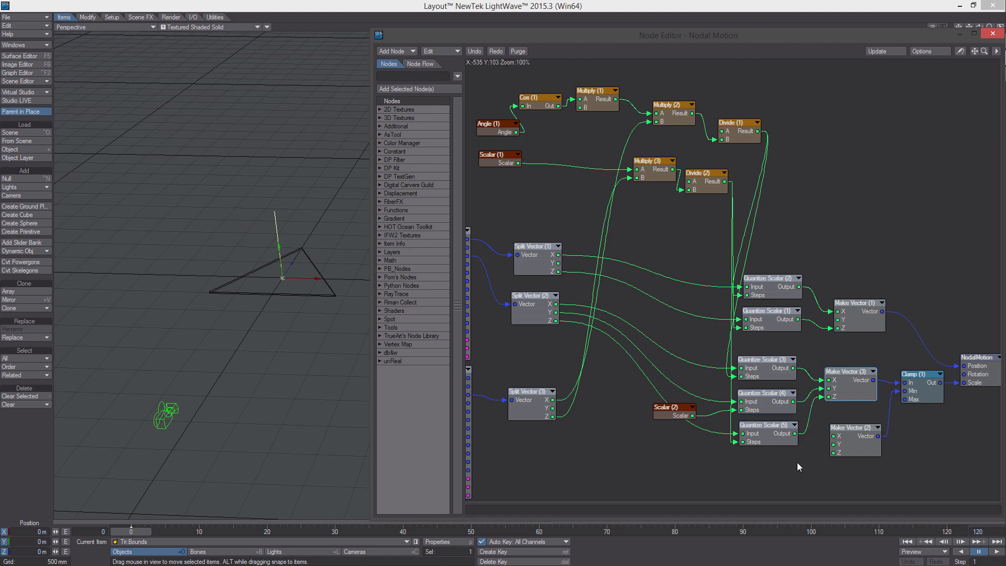
- Connect Multiply (2) and Multiply (3) results to the X and Z inputs of Make Vector (2), and check the bounding box in the viewport
left_click_drag(797, 462, 781, 285)
middle_click_drag(776, 302, 720, 236)
left_click_drag(800, 374, 801, 392)
left_click(931, 307)
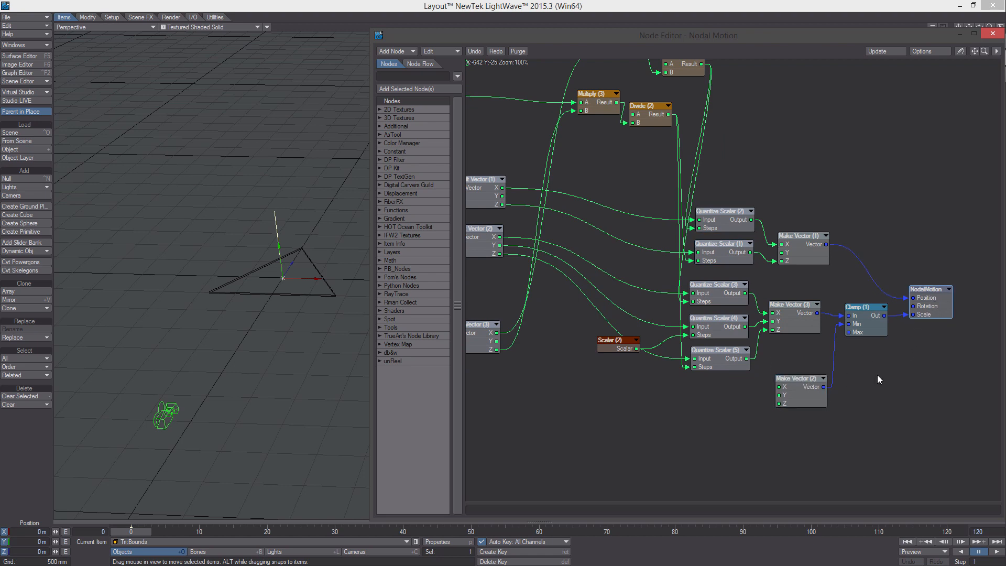
middle_click_drag(877, 375, 907, 416)
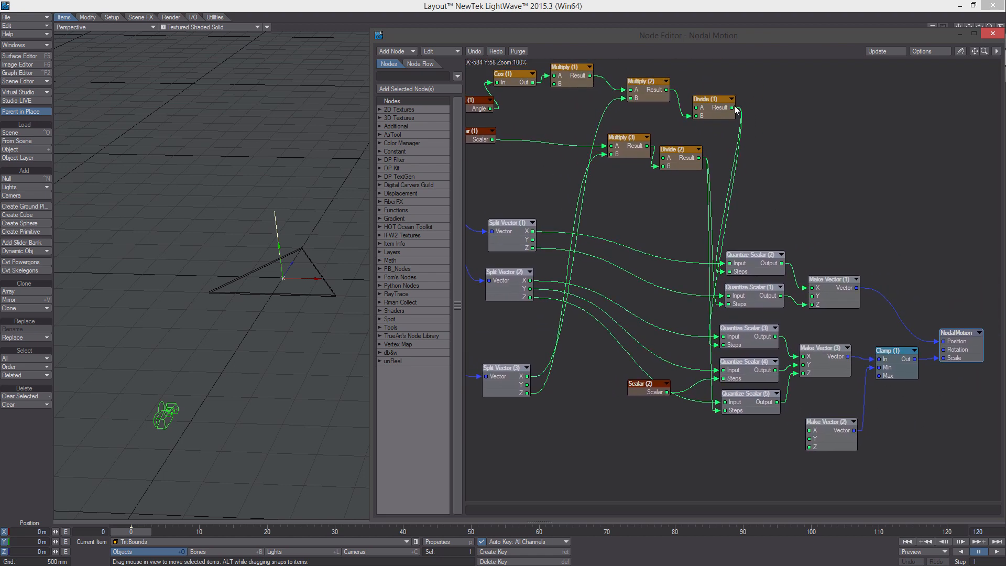
left_click_drag(667, 90, 811, 429)
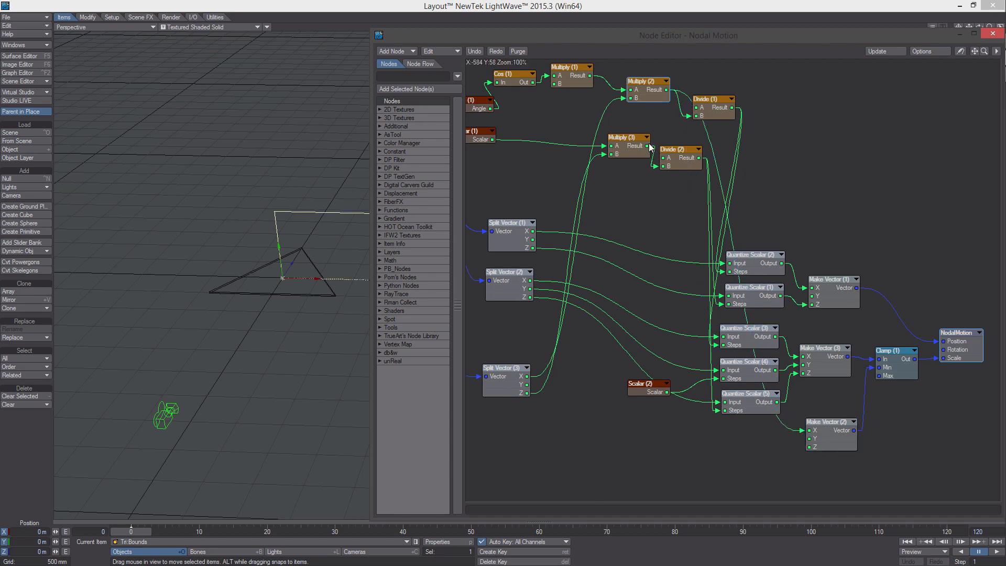
left_click_drag(647, 146, 828, 445)
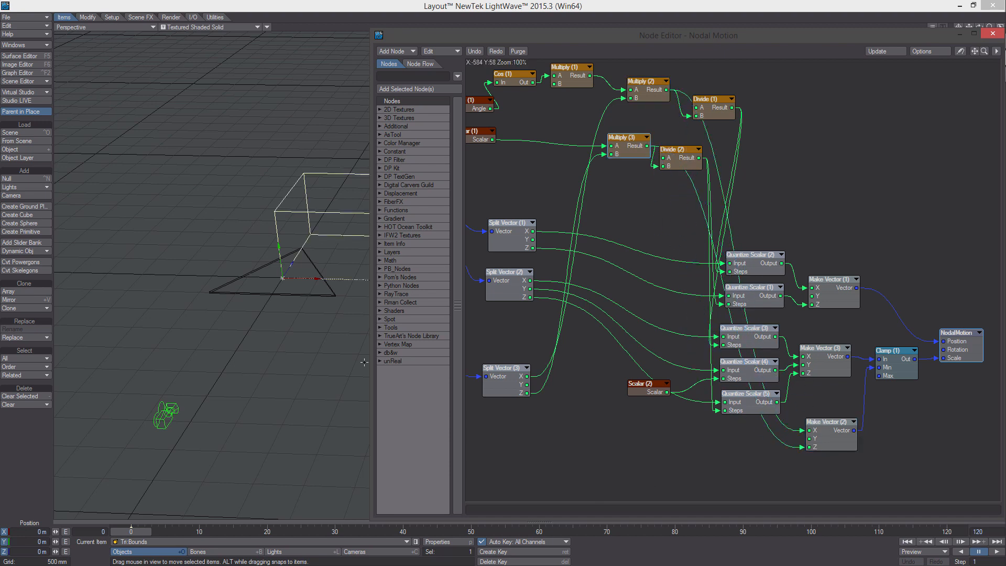
left_click_drag(364, 362, 244, 433, "alt")
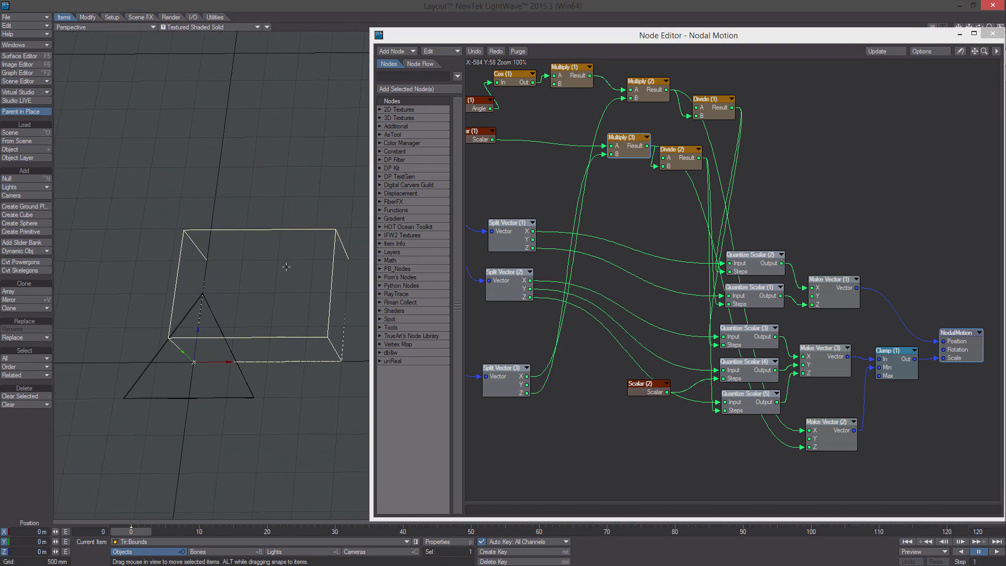
left_click_drag(286, 266, 272, 261, "alt+shift")
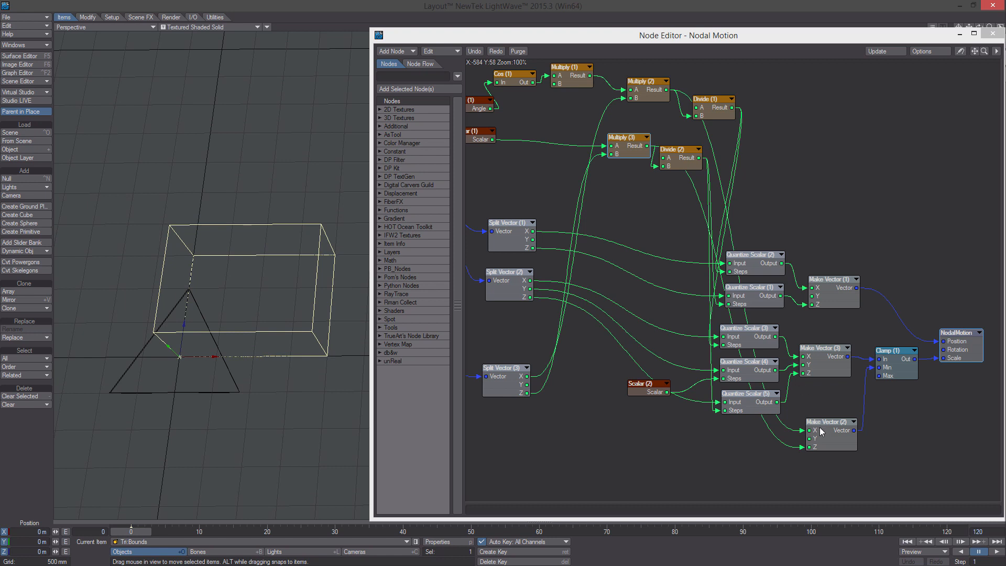
left_click_drag(820, 430, 825, 427)
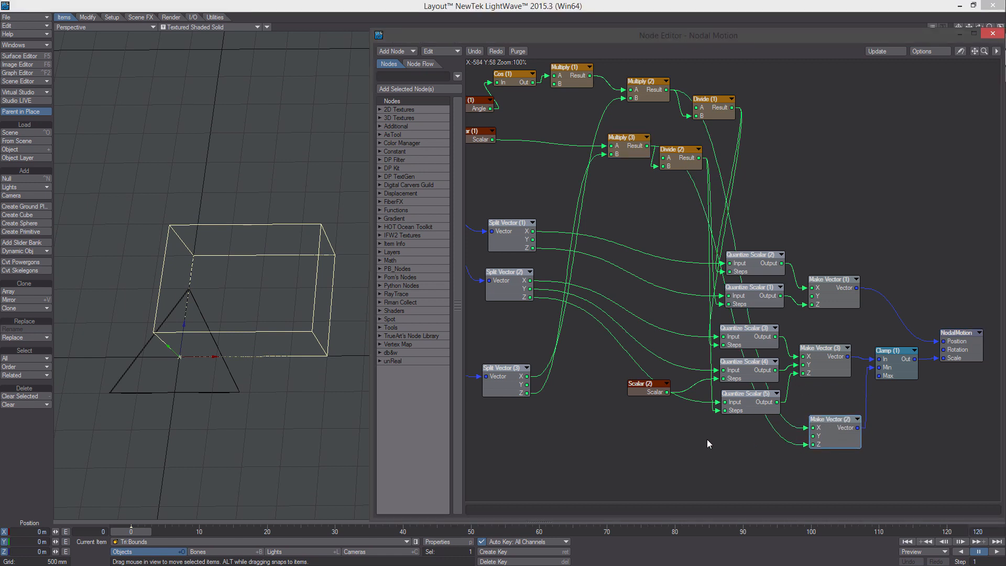
- Move the Angle node away from the Cos node and set its angle to 30°
left_click_drag(698, 447, 747, 481, "alt")
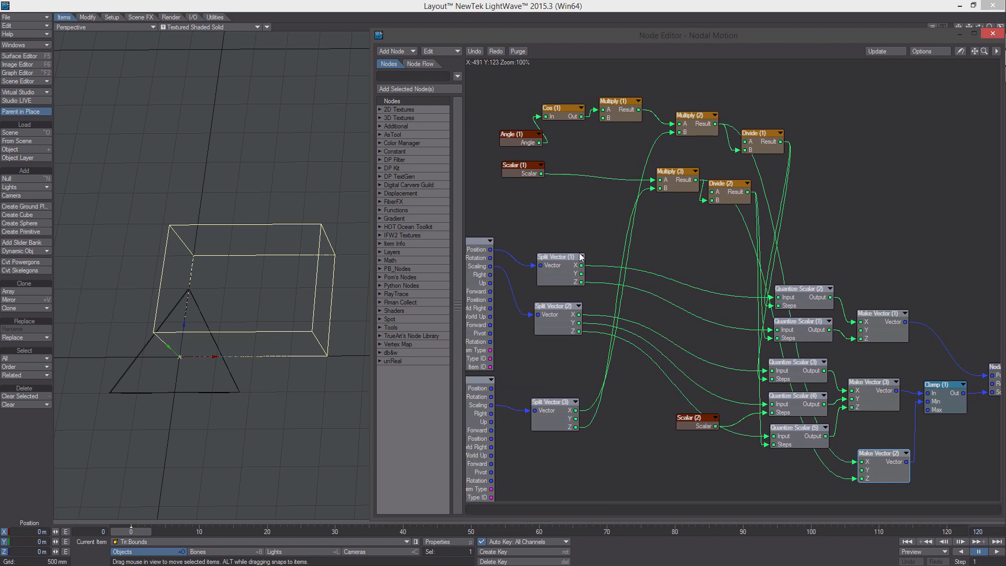
left_click_drag(507, 145, 486, 141)
double_click(615, 116)
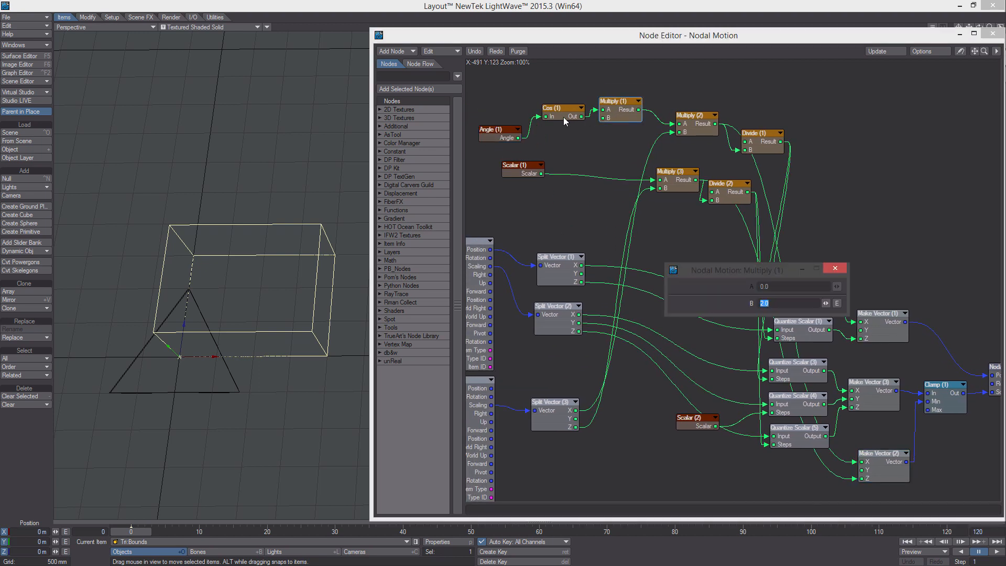
double_click(500, 132)
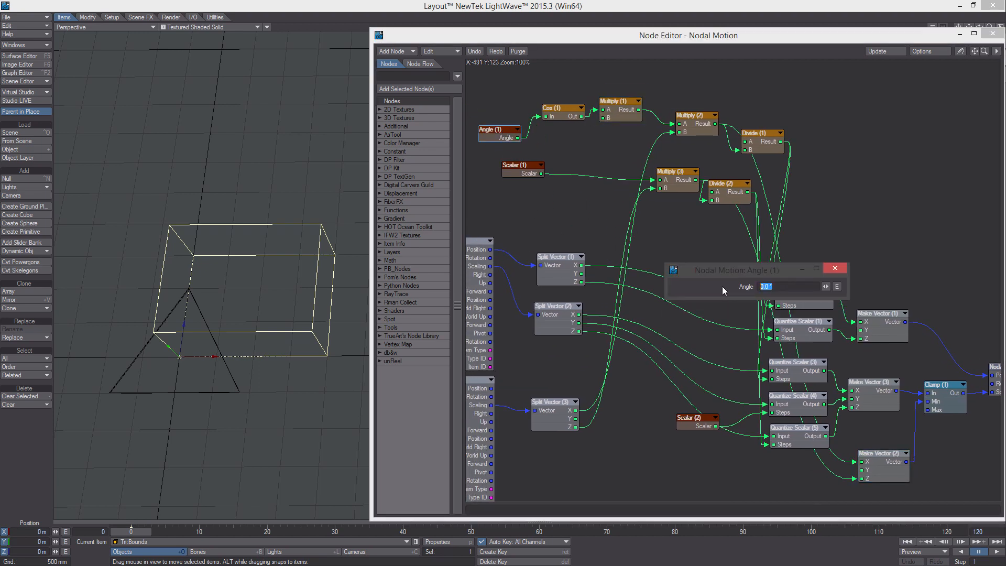
type("30")
key("Return")
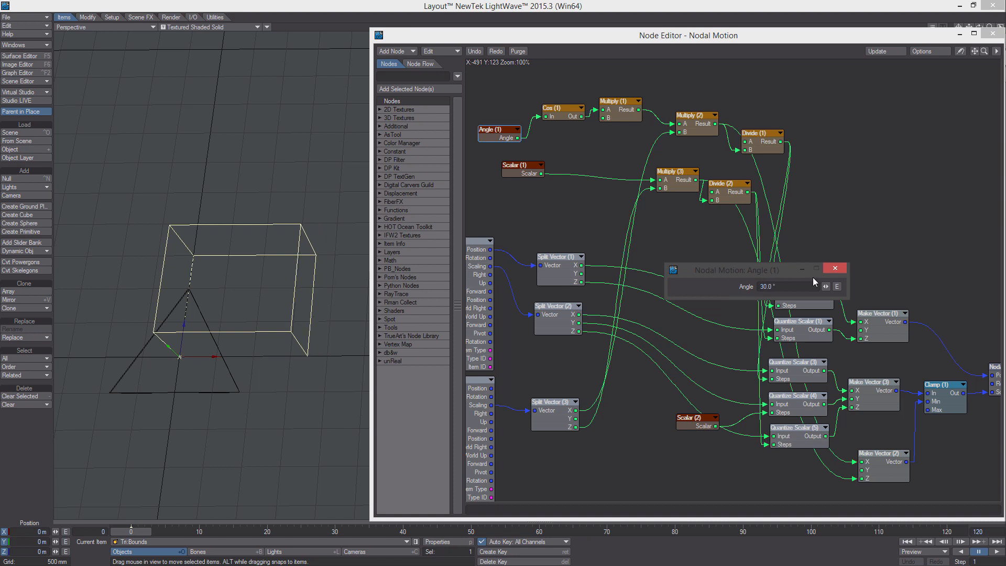
left_click(835, 268)
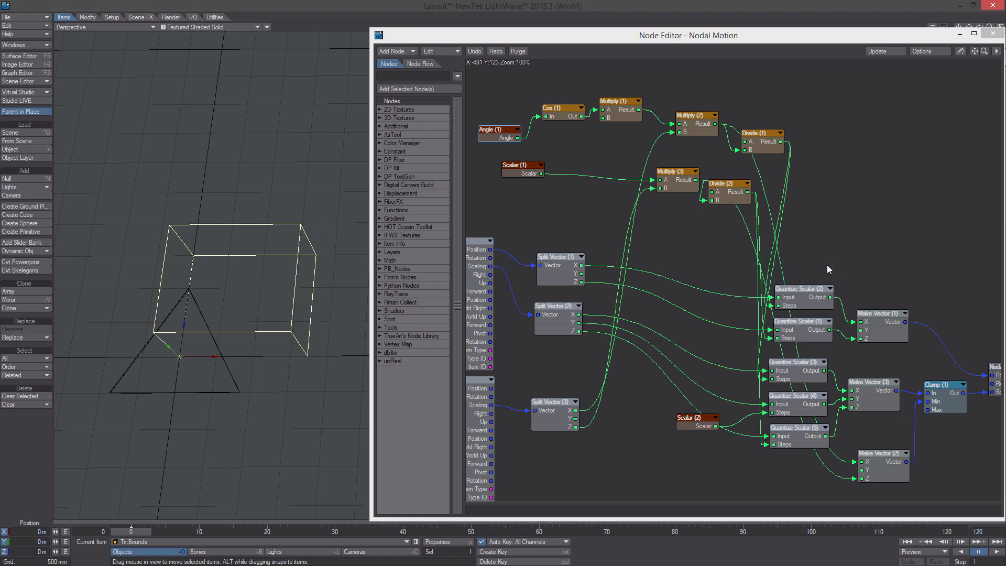
- Connect the Scalar (2) constant to the Y input of Make Vector (2) and check the bounding box in the viewport
left_click_drag(691, 217, 669, 164, "alt")
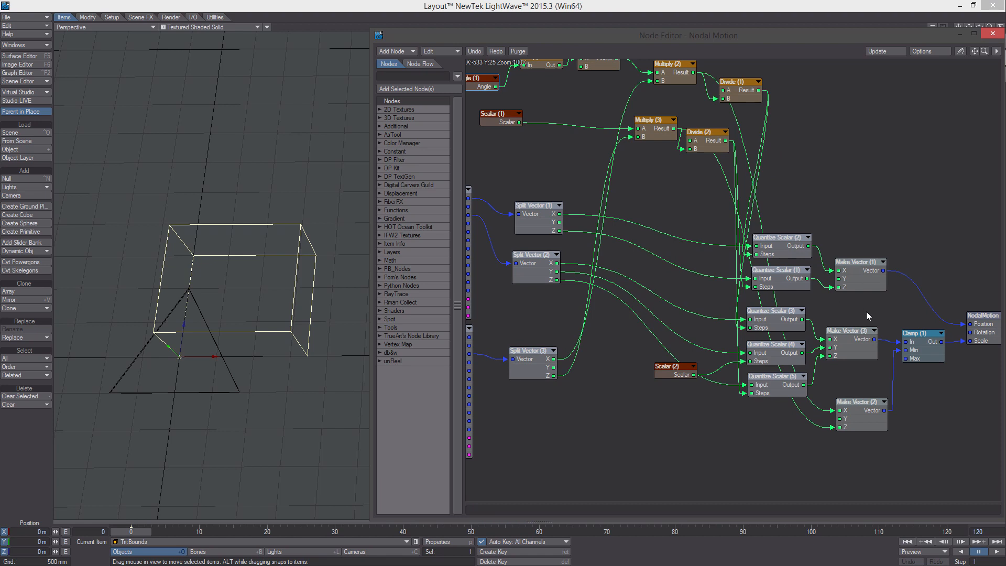
left_click_drag(896, 412, 856, 369, "alt")
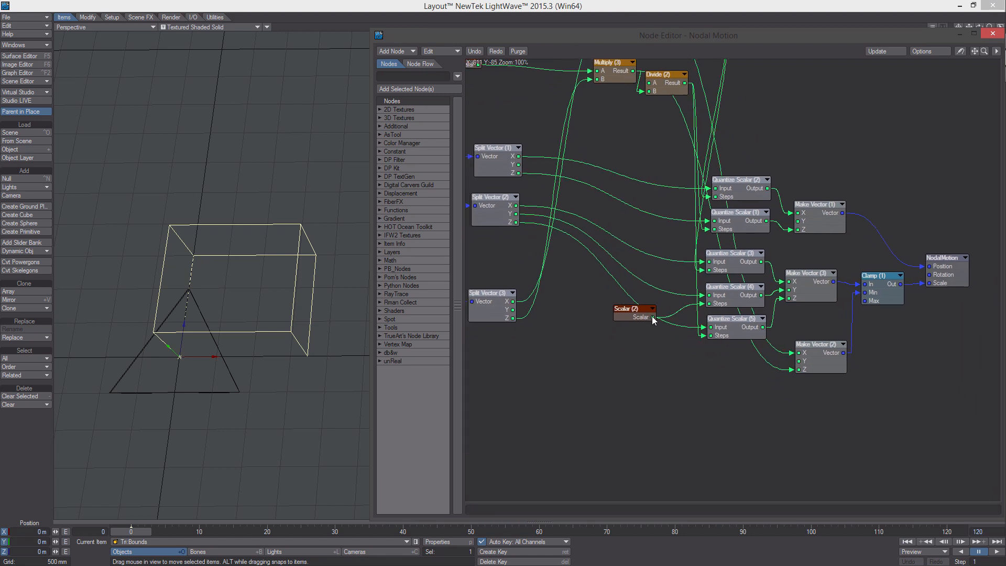
left_click_drag(652, 316, 801, 361)
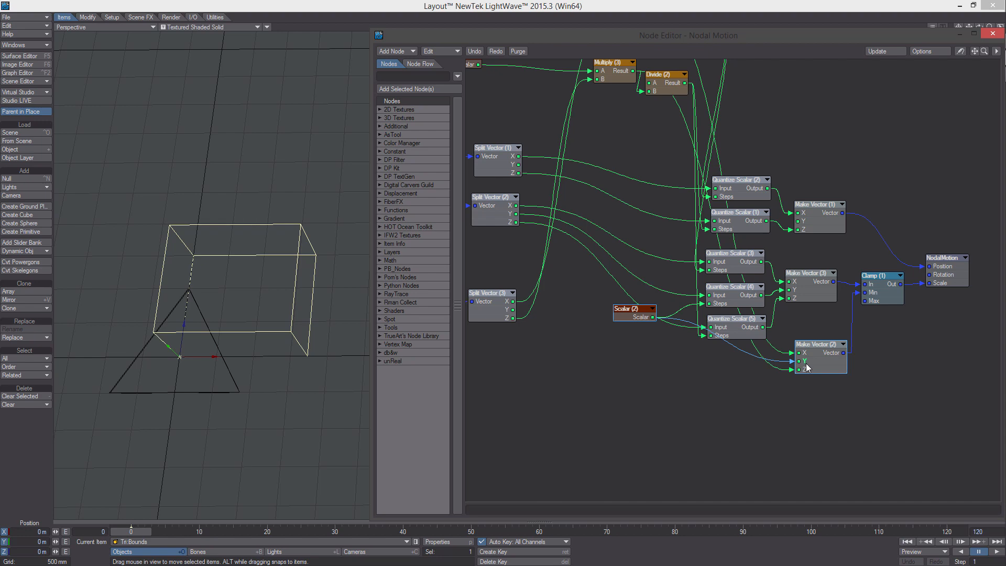
left_click_drag(807, 366, 805, 364)
mouse_move(293, 343)
left_mouse_down("alt")
mouse_move(340, 327)
mouse_move(303, 340)
left_mouse_up("alt")
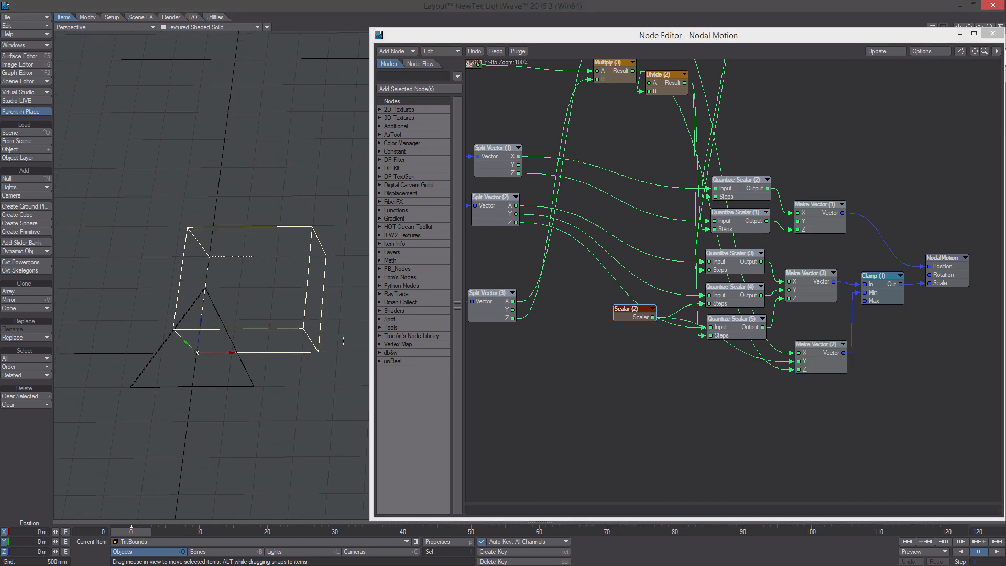
left_click_drag(614, 347, 762, 455, "alt")
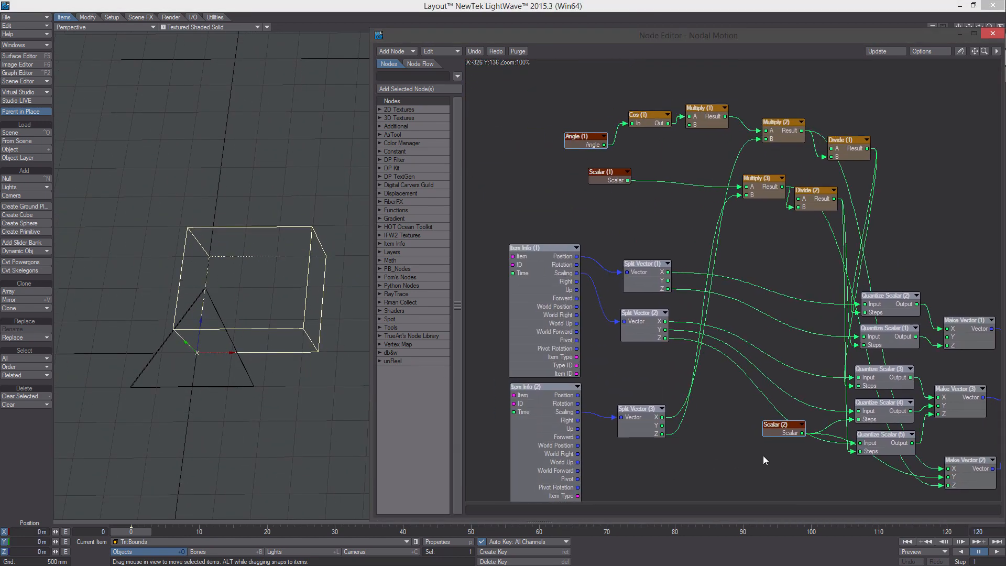
- Maximize the Node Editor and spread out the math, quantize, Split Vector and Item Info node groups to tidy the network
double_click(746, 40)
left_click_drag(643, 213, 738, 207, "alt")
left_click_drag(883, 486, 697, 286)
left_click_drag(698, 284, 738, 281)
left_click_drag(681, 349, 727, 358, "alt")
left_click_drag(701, 221, 346, 56)
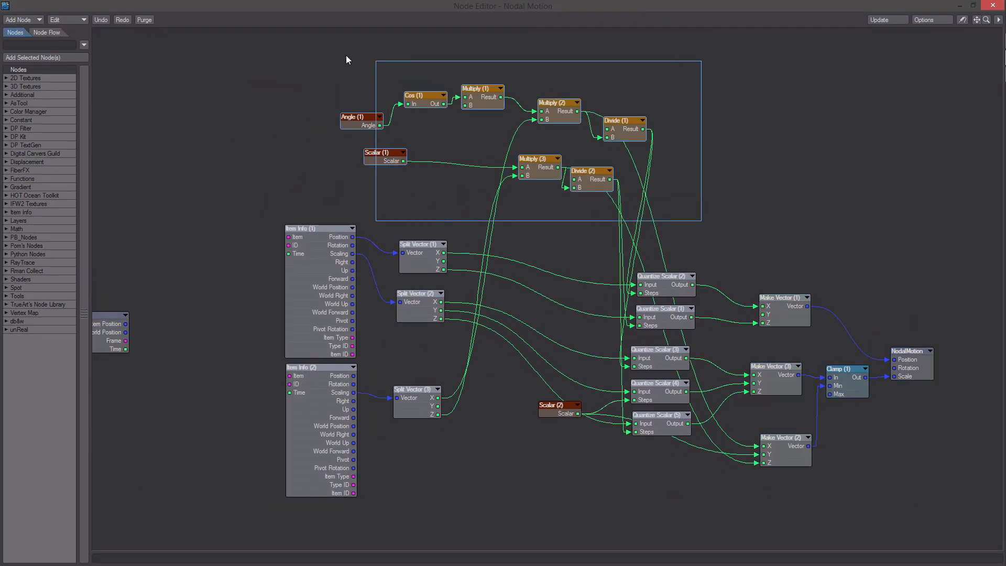
left_click_drag(408, 159, 345, 135)
left_click_drag(280, 85, 287, 76)
left_click_drag(491, 436, 434, 236, "alt")
left_click_drag(516, 433, 303, 276)
left_click_drag(206, 294, 228, 302, "alt")
- Add a Compound node and place it below the existing network
right_click(244, 140)
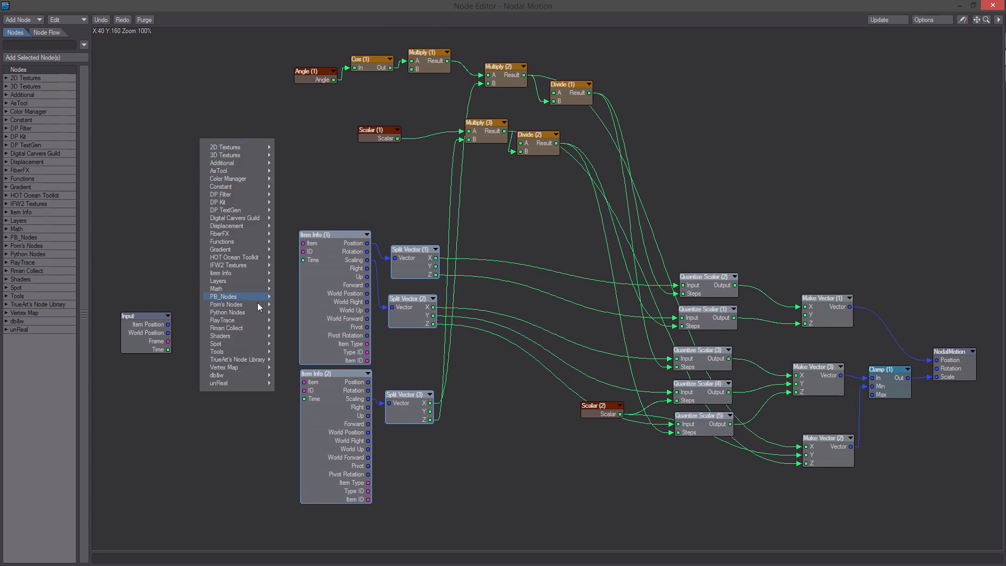
mouse_move(249, 352)
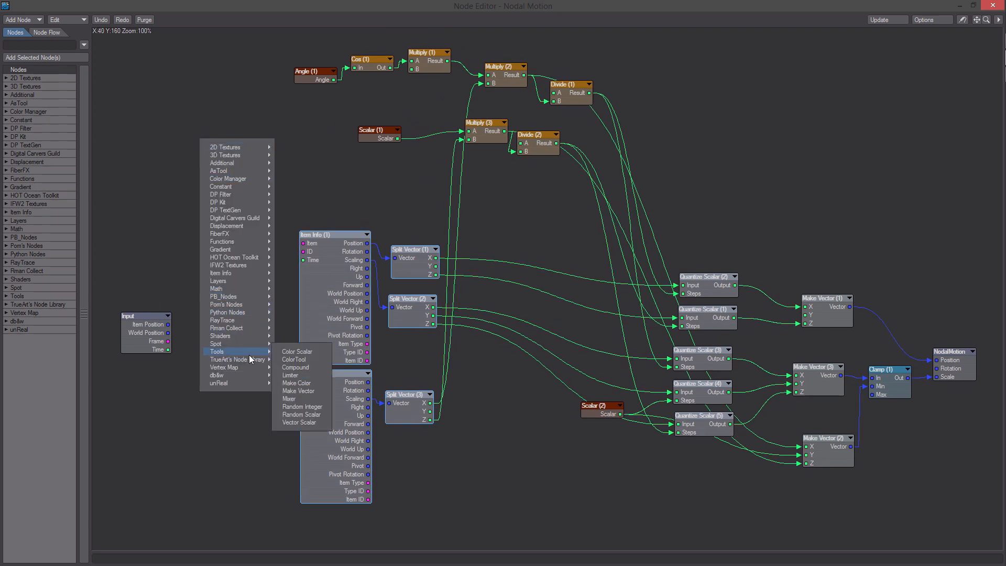
left_click(316, 369)
left_click_drag(546, 309, 626, 508)
left_click_drag(626, 508, 611, 468, "alt")
left_click_drag(570, 343, 588, 450, "alt")
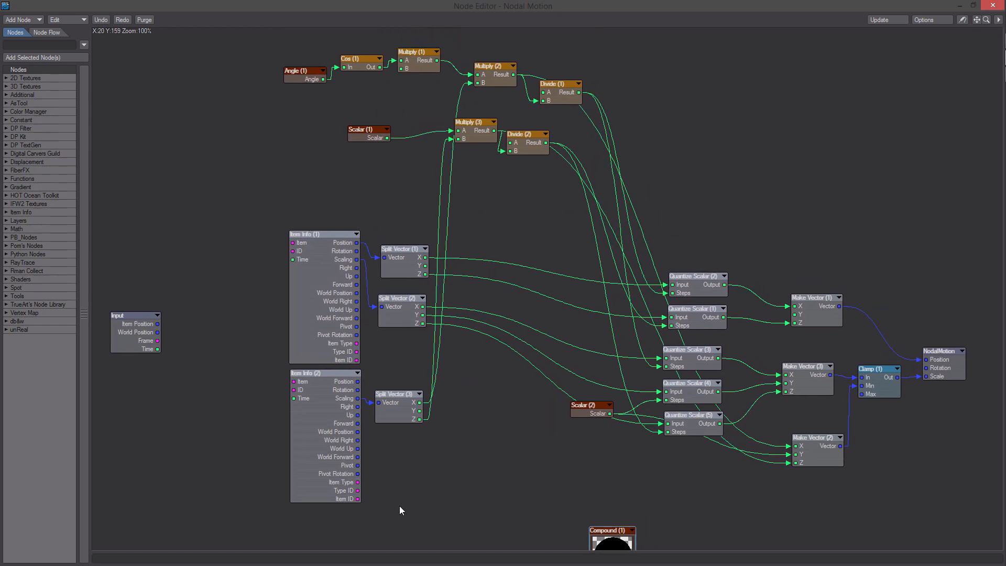
- Move both Item Info nodes aside and cut all the processing nodes between them and NodalMotion
left_click_drag(386, 526, 254, 229)
left_click_drag(293, 286, 166, 285)
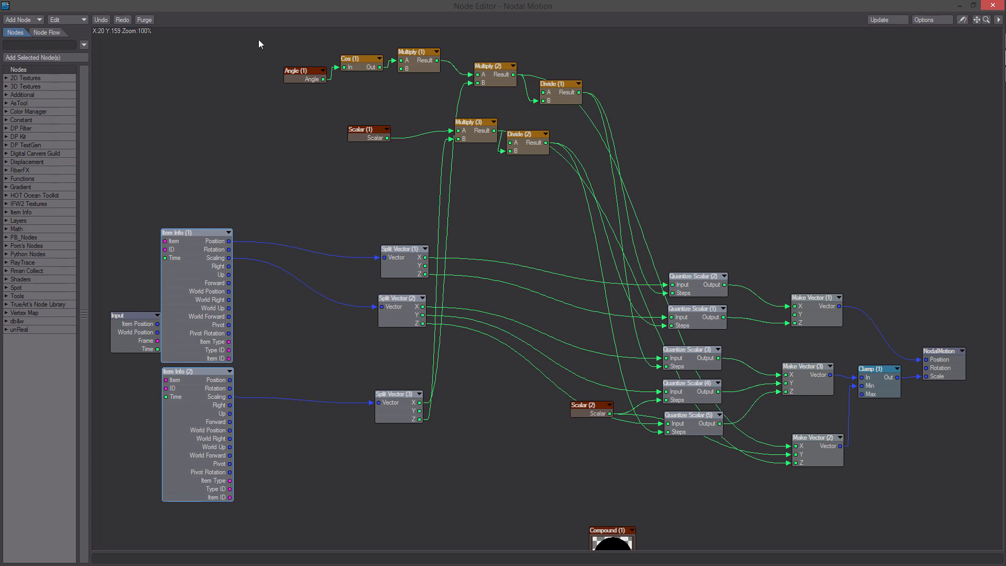
left_click_drag(263, 30, 406, 176)
left_click_drag(504, 274, 891, 476)
key("ctrl+x")
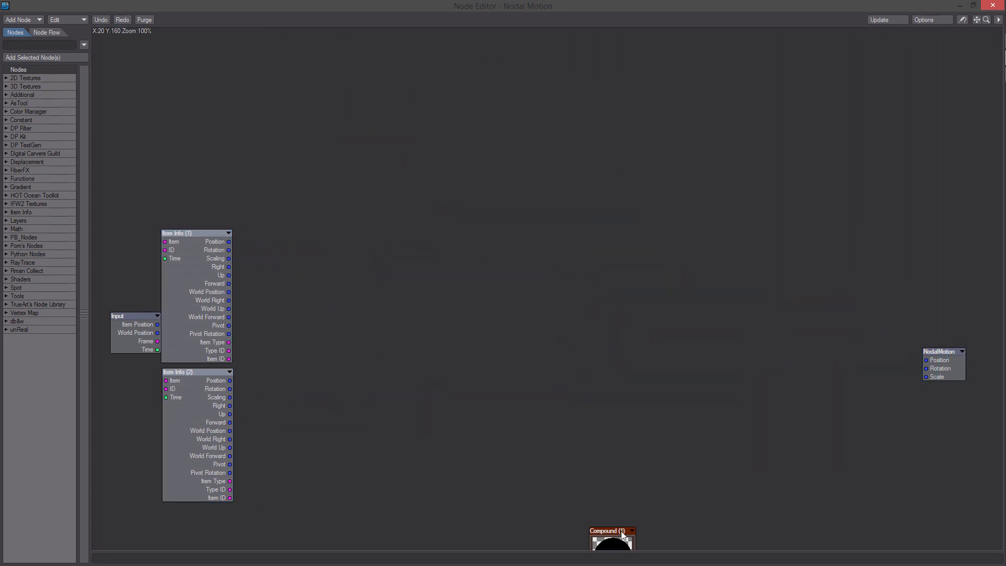
- Position Compound (1) and both Item Info nodes centrally, and paste the cut nodes inside the compound
left_click_drag(621, 534, 604, 275)
left_click_drag(263, 437, 306, 297)
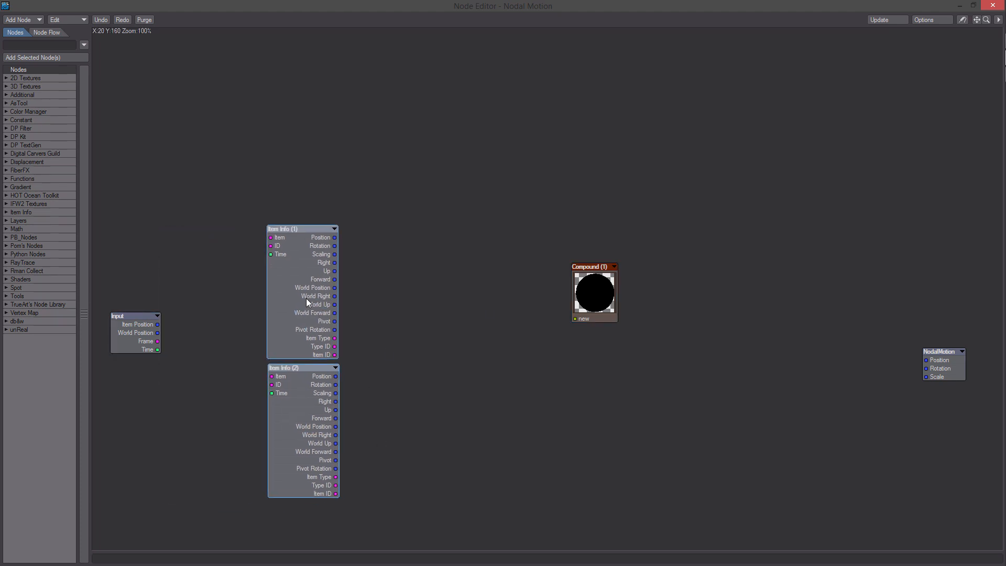
double_click(604, 292)
key("ctrl+v")
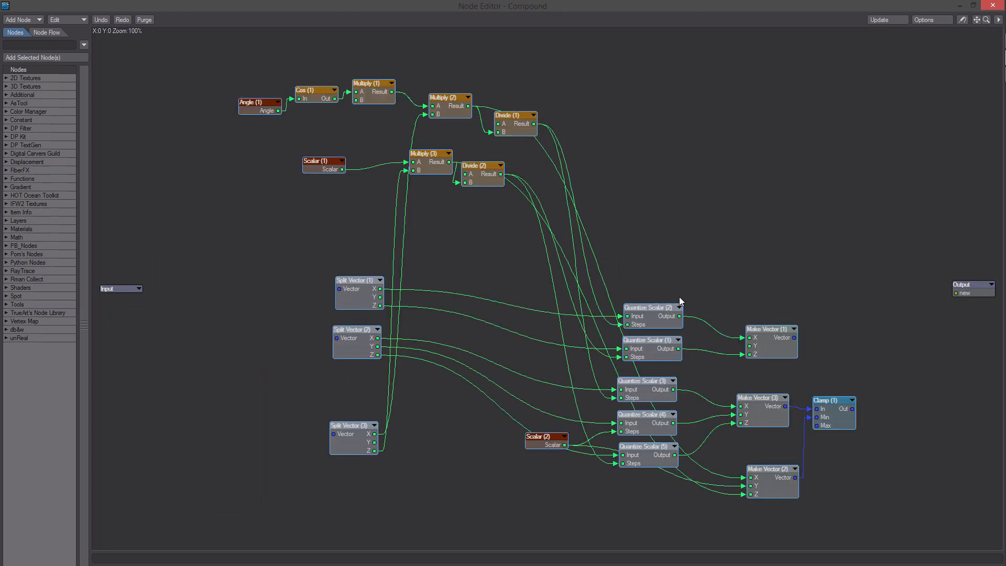
- Move the compound's Output node closer and connect Make Vector (1) and Clamp (1) to it as new inputs
middle_click_drag(773, 272, 702, 260)
left_click_drag(884, 281, 862, 340)
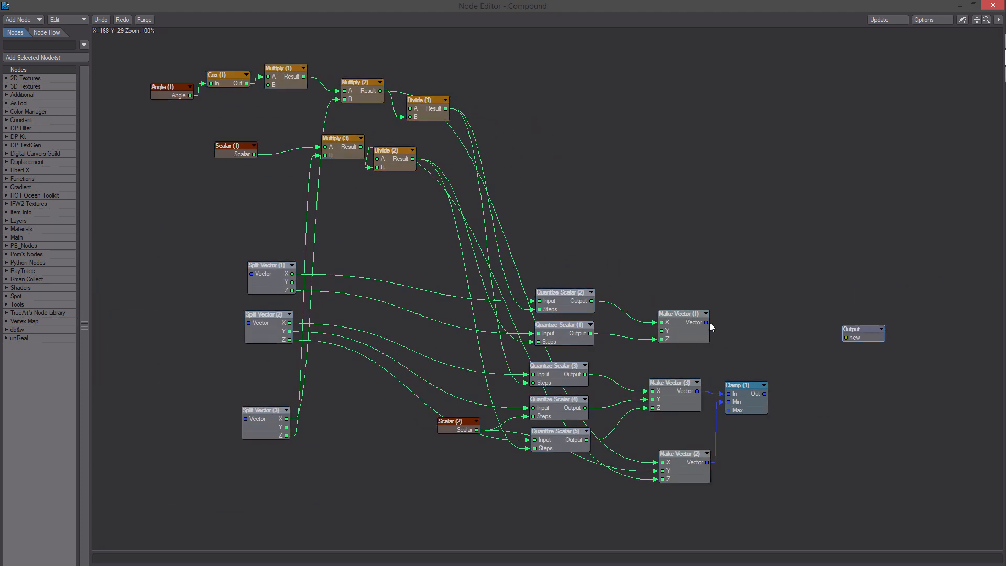
left_click_drag(708, 323, 846, 345)
left_click_drag(764, 393, 870, 347)
- Rename the Output node's Vector connection to pos
right_click(861, 338)
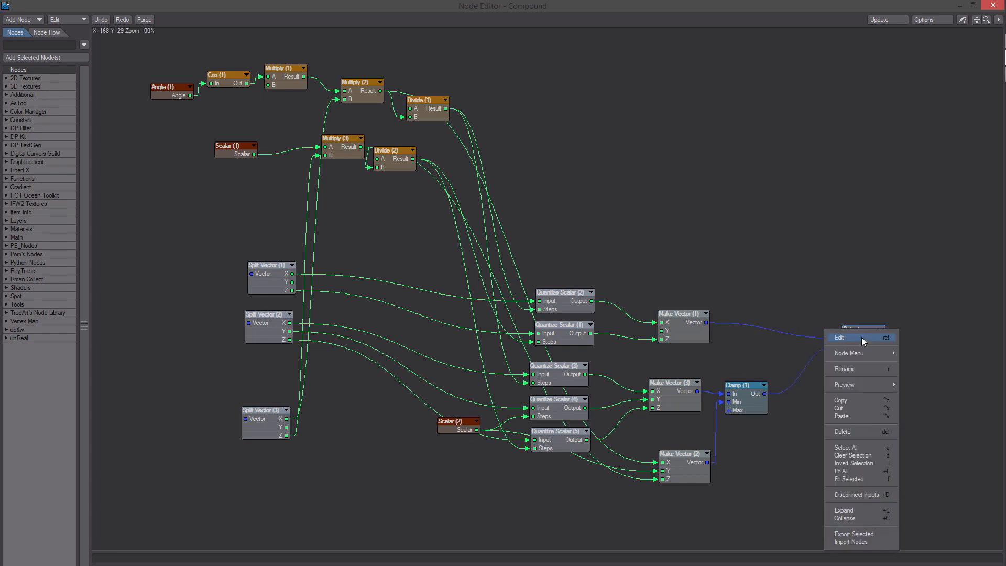
mouse_move(870, 353)
left_click(922, 353)
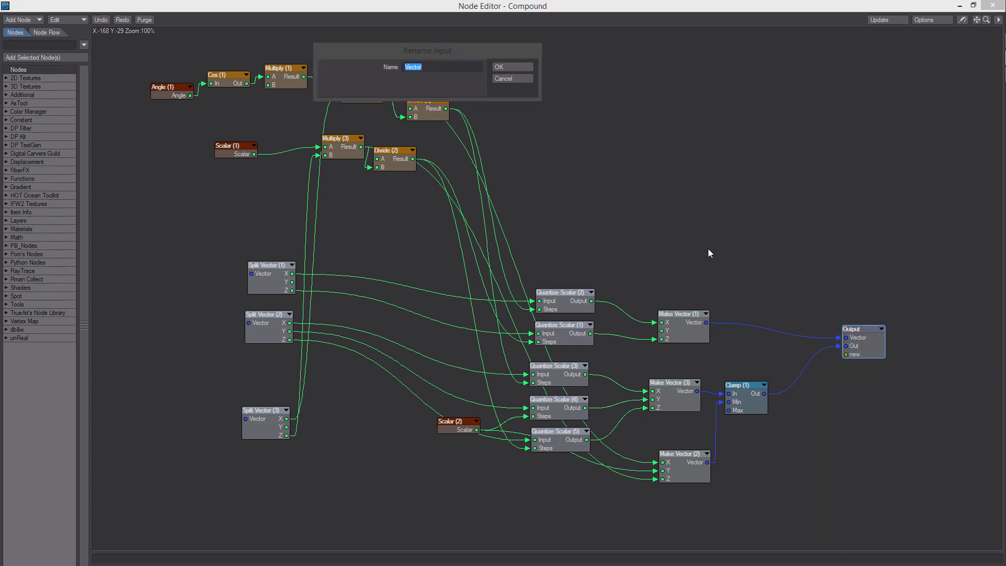
type("pos")
left_click(511, 67)
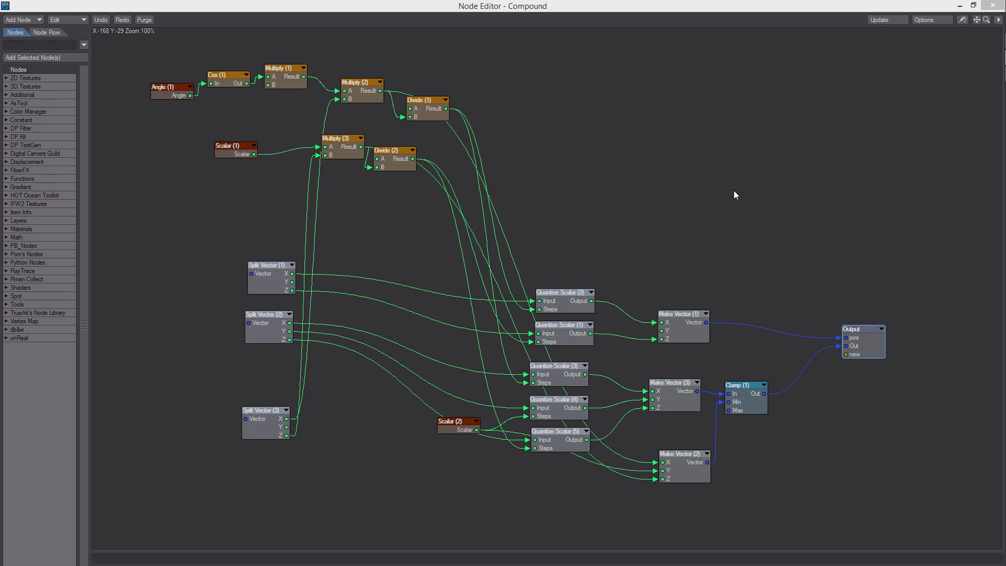
- Rename the Output node's Out connection to scale
right_click(858, 349)
mouse_move(876, 360)
left_click(917, 360)
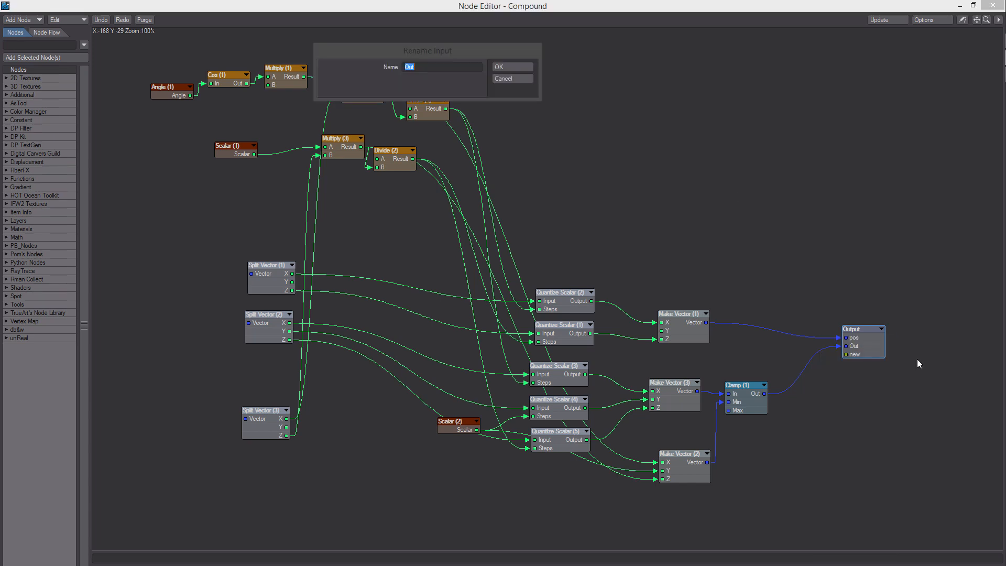
type("scale")
left_click(511, 66)
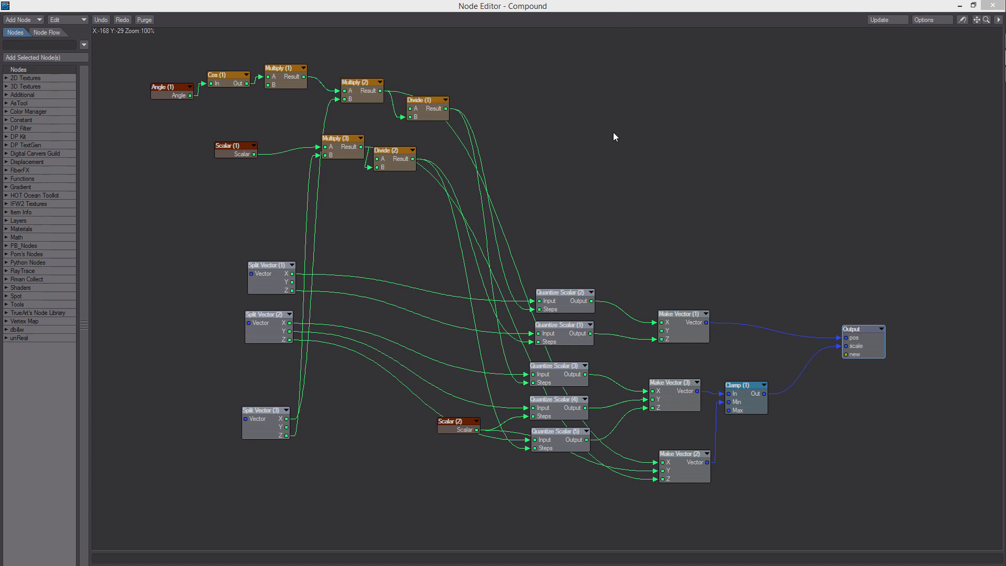
- Return to the parent network and connect Item Info (1) Position and Scaling and Item Info (2) Scaling to Compound (1) as new inputs
middle_click_drag(813, 350, 911, 338)
key("u")
middle_click_drag(653, 364, 688, 339)
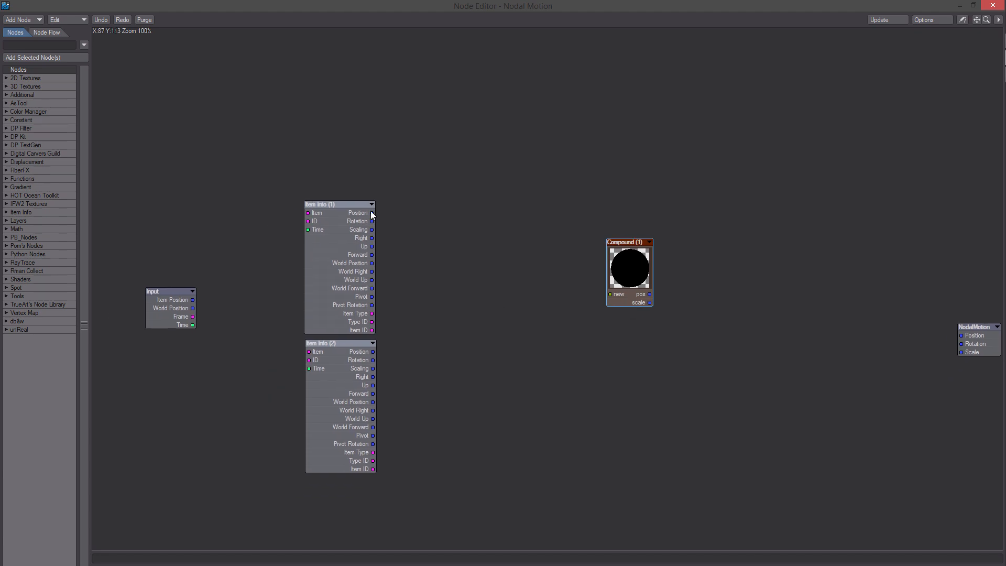
left_click_drag(371, 214, 610, 294)
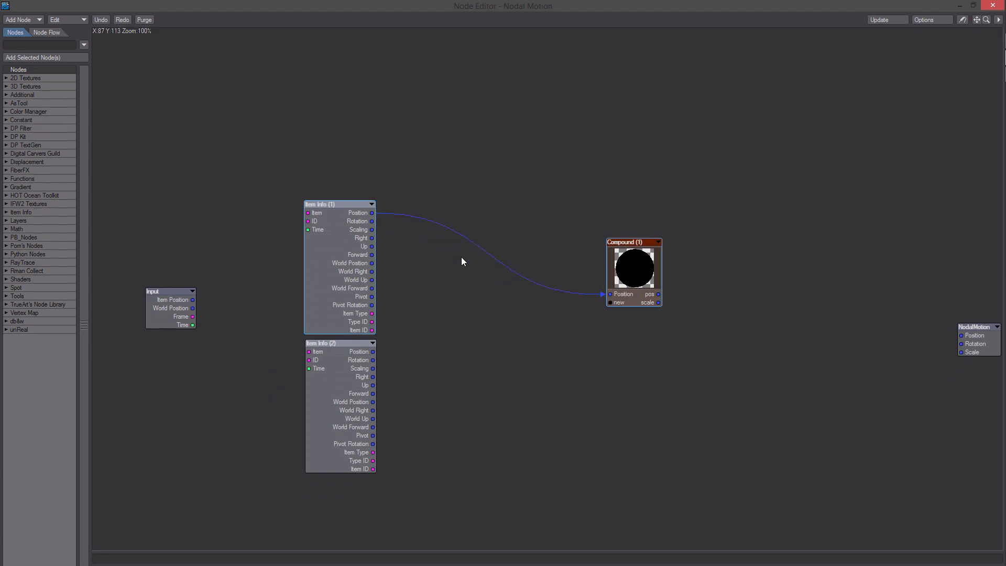
left_click_drag(372, 230, 623, 302)
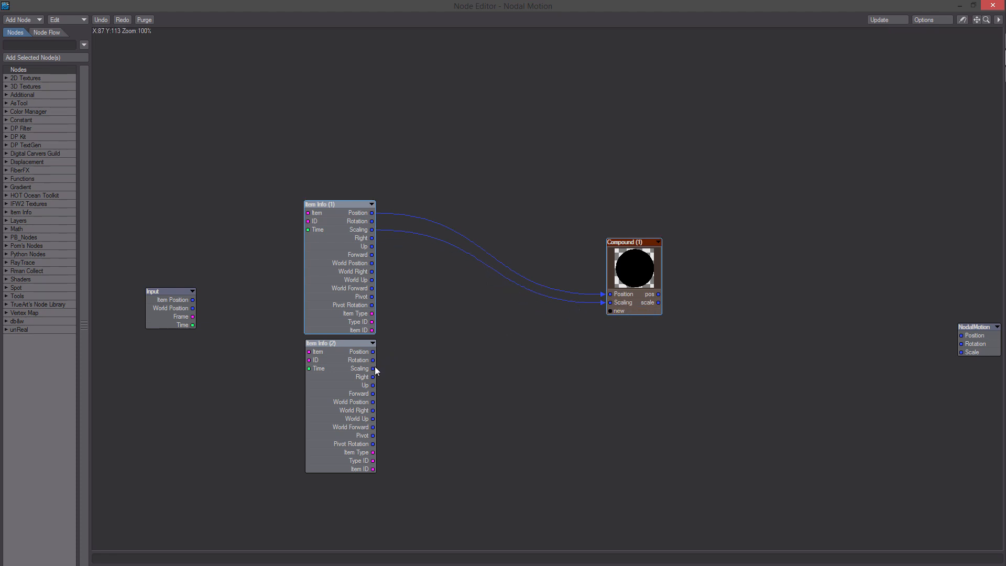
left_click_drag(373, 368, 626, 311)
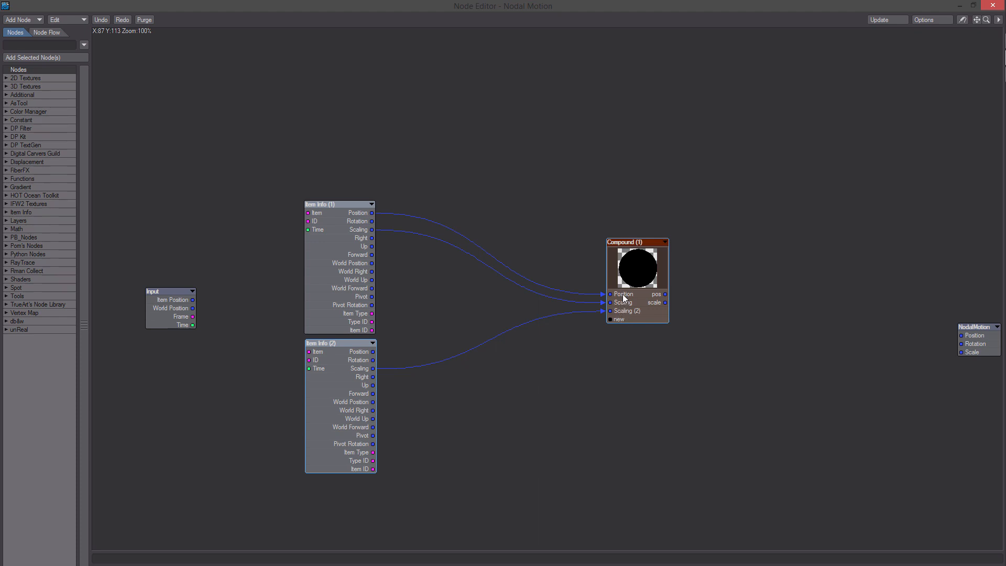
- Connect the compound's pos and scale outputs to NodalMotion's Position and Scale, and shift the Item Info nodes lower
left_click_drag(930, 337, 772, 295)
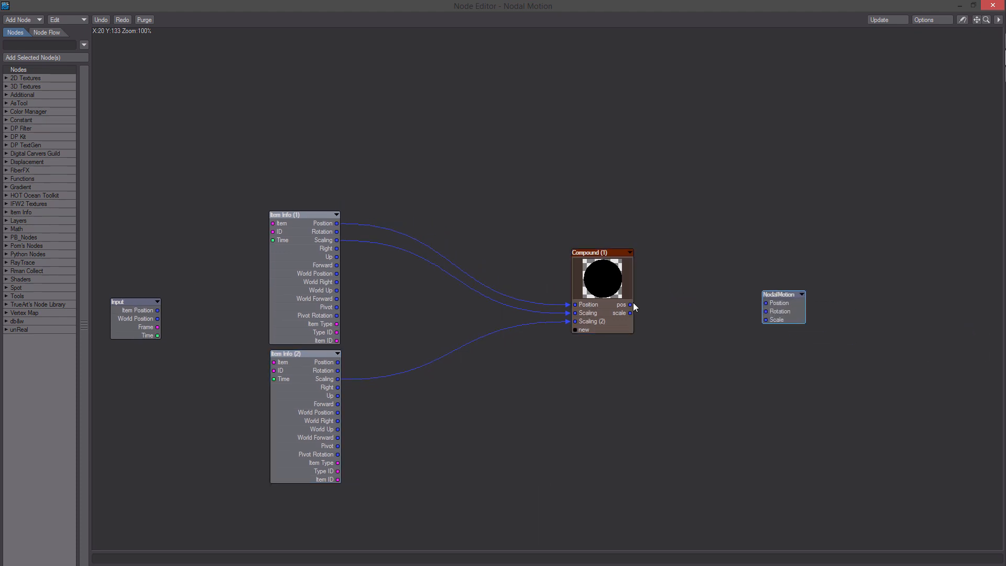
left_click_drag(631, 303, 777, 303)
left_click_drag(625, 313, 778, 324)
middle_click_drag(582, 356, 622, 374)
left_click_drag(498, 467, 359, 330)
left_click_drag(346, 288, 406, 408)
middle_click_drag(589, 372, 504, 332)
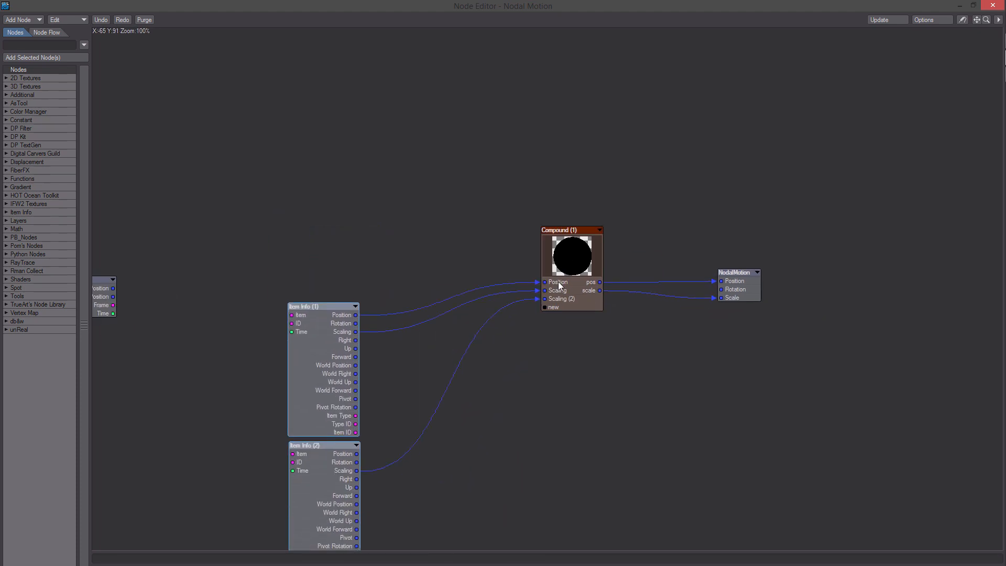
- Rename the compound's Scaling (2) input to tri_scale
middle_click_drag(565, 295, 570, 280)
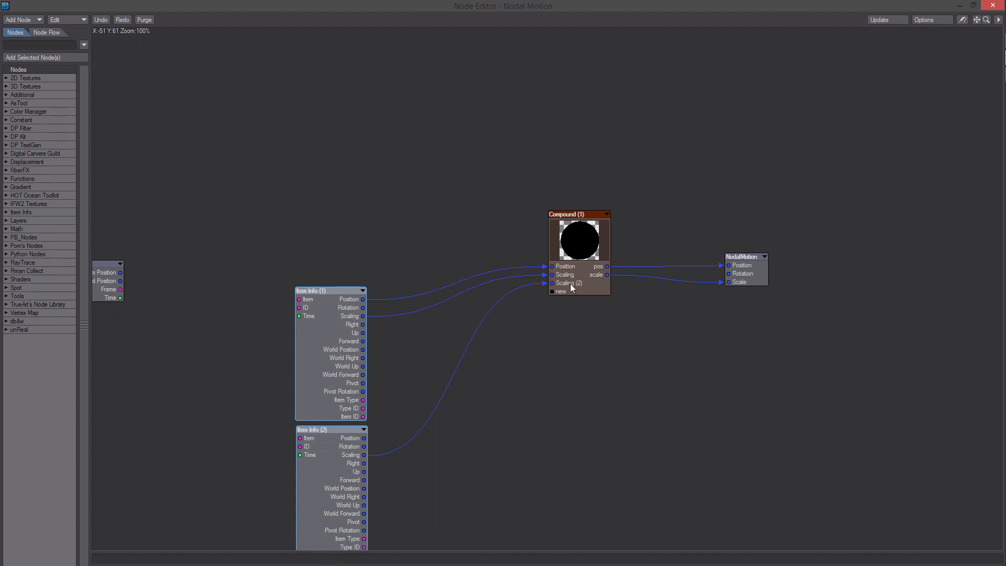
right_click(568, 282)
mouse_move(599, 299)
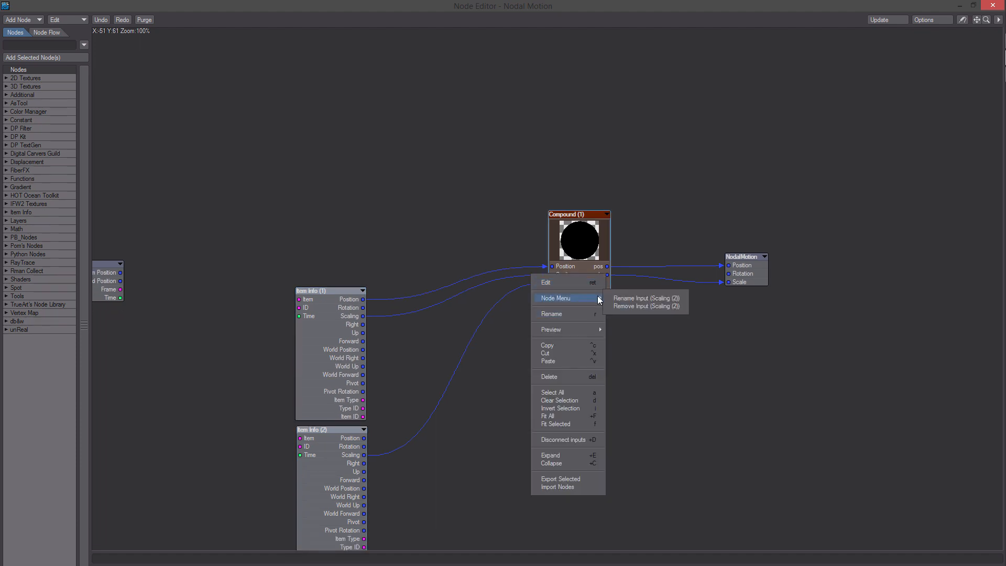
left_click(645, 298)
type("tri_scale")
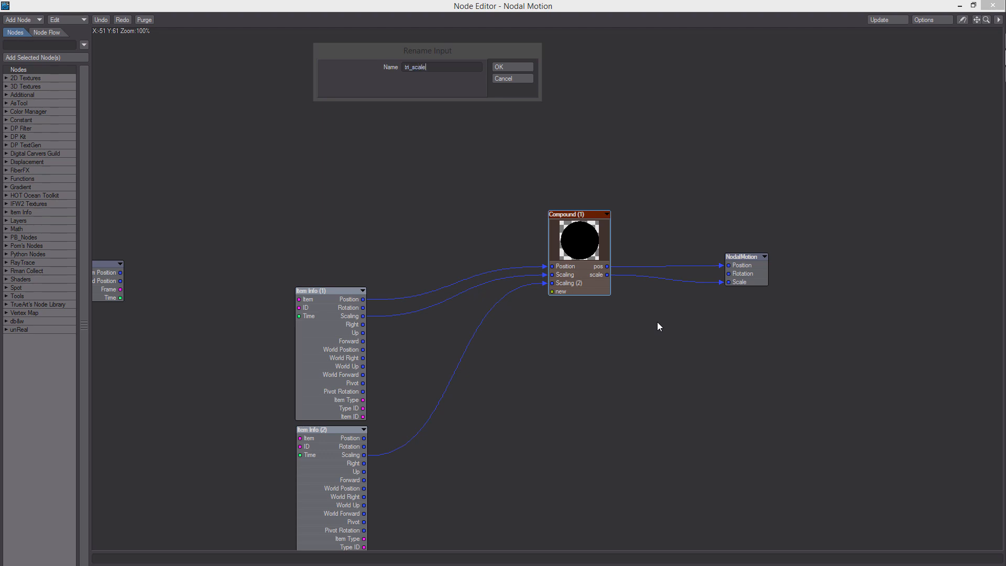
left_click(511, 65)
- Move the Item Info nodes up beside the compound, align NodalMotion with it, and close the Node Editor
middle_click_drag(488, 216, 503, 142)
left_click_drag(424, 415, 358, 309)
left_click_drag(355, 297, 422, 237)
middle_click_drag(653, 202, 643, 272)
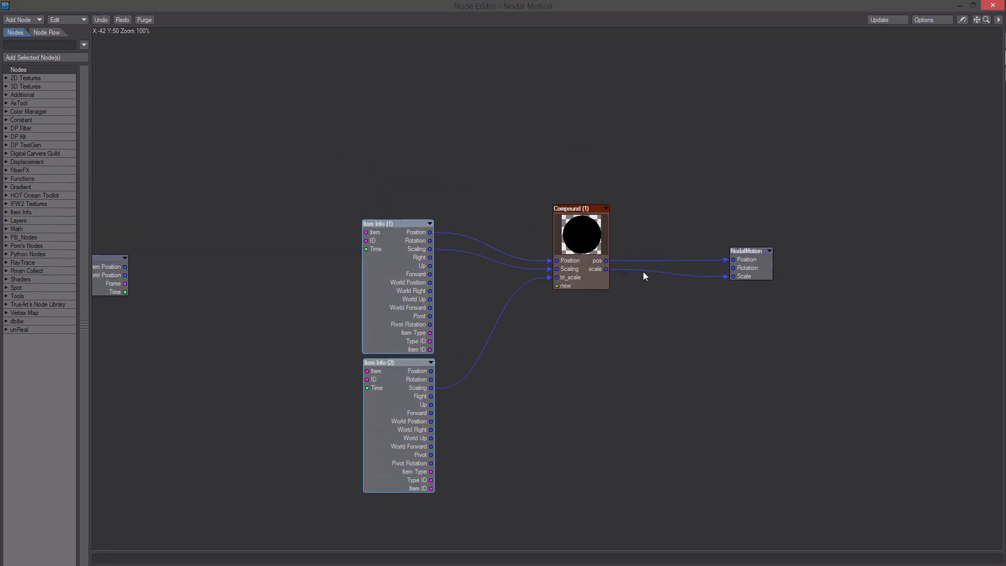
left_click_drag(740, 261, 730, 247)
left_click(993, 6)
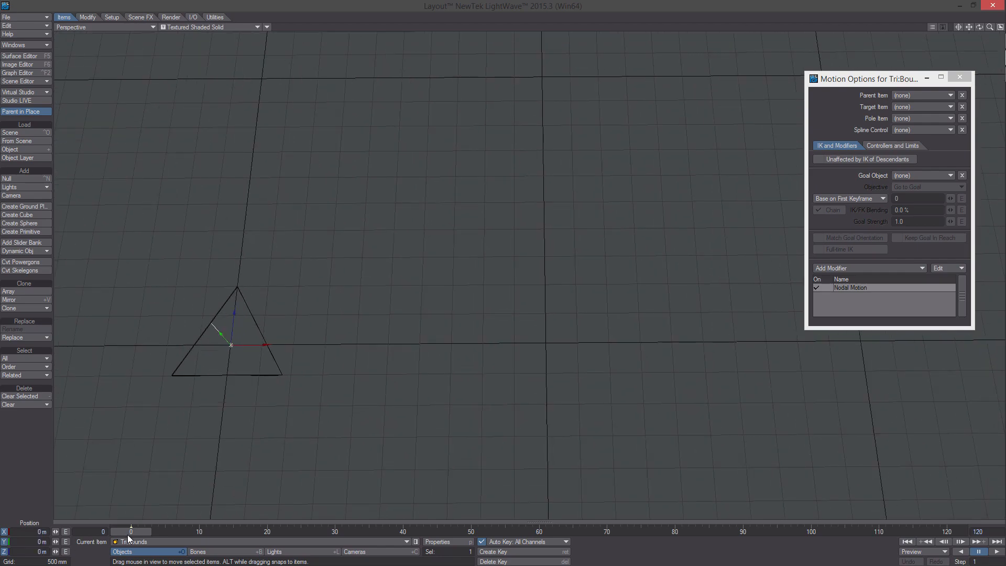
- Inside the compound, connect the Input node's Position, Scaling and tri_scale to Split Vector (1), (2) and (3), and move it closer to them
double_click(883, 289)
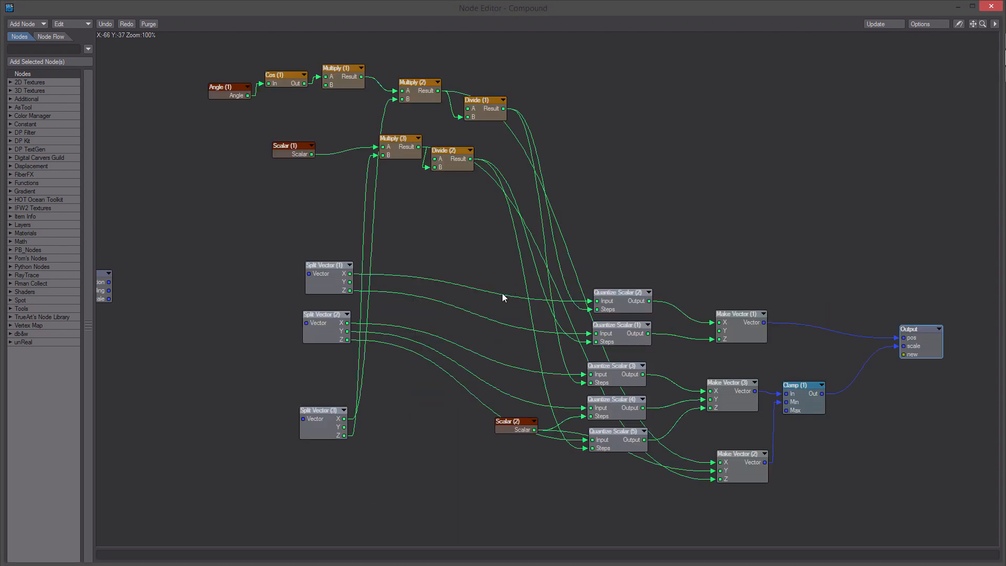
left_click_drag(501, 281, 532, 306, "alt")
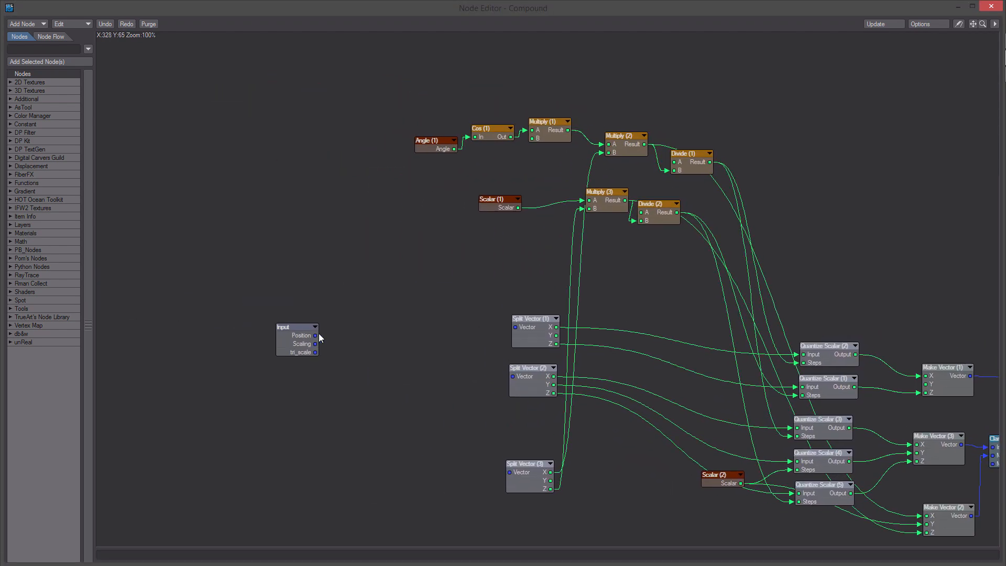
left_click_drag(315, 336, 514, 376)
left_click_drag(315, 352, 509, 472)
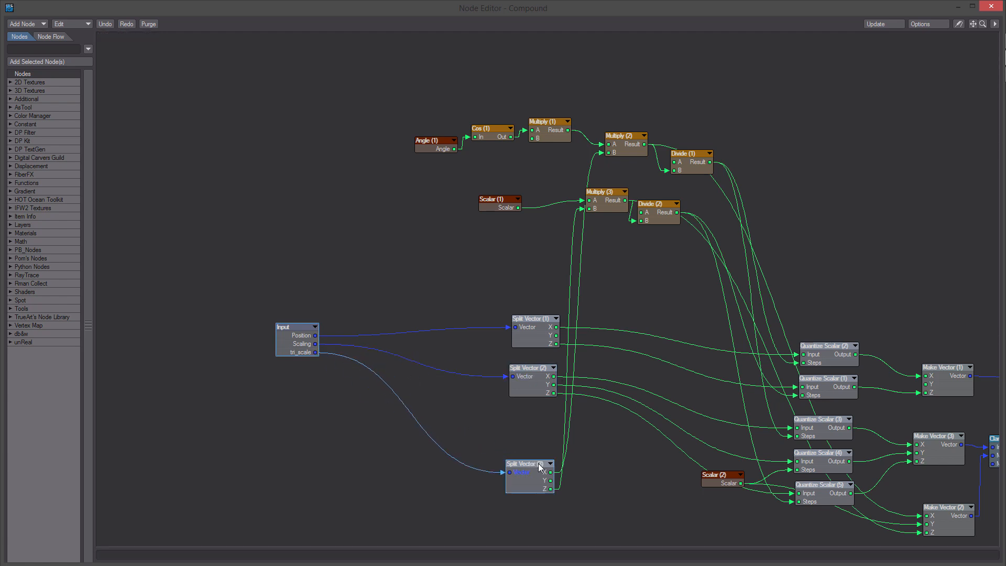
left_click_drag(309, 348, 371, 378)
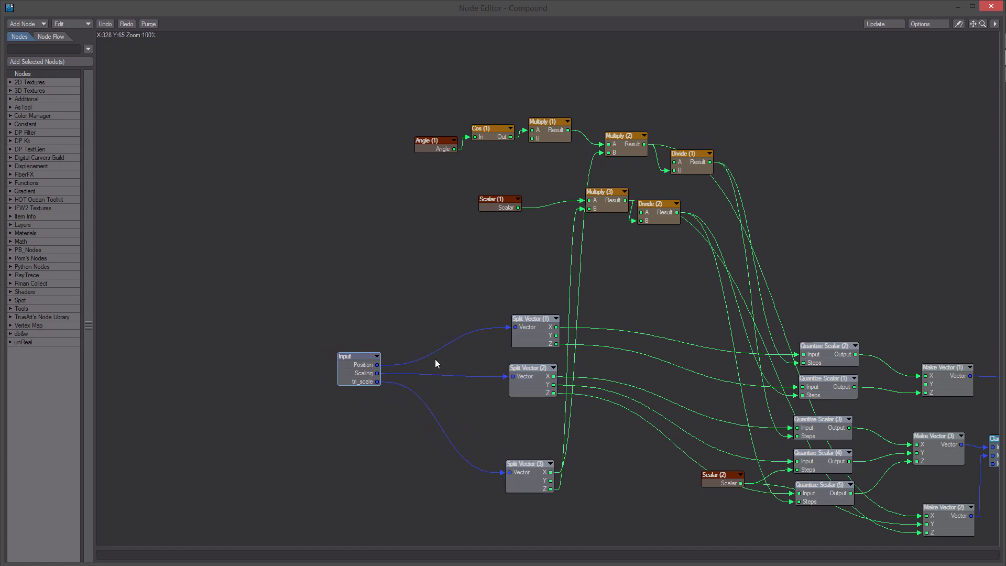
- Close the Node Editor and stretch Tri:Bounds in the viewport to check that the bounding box still snaps
left_click(990, 7)
left_click_drag(313, 333, 369, 333)
key("h")
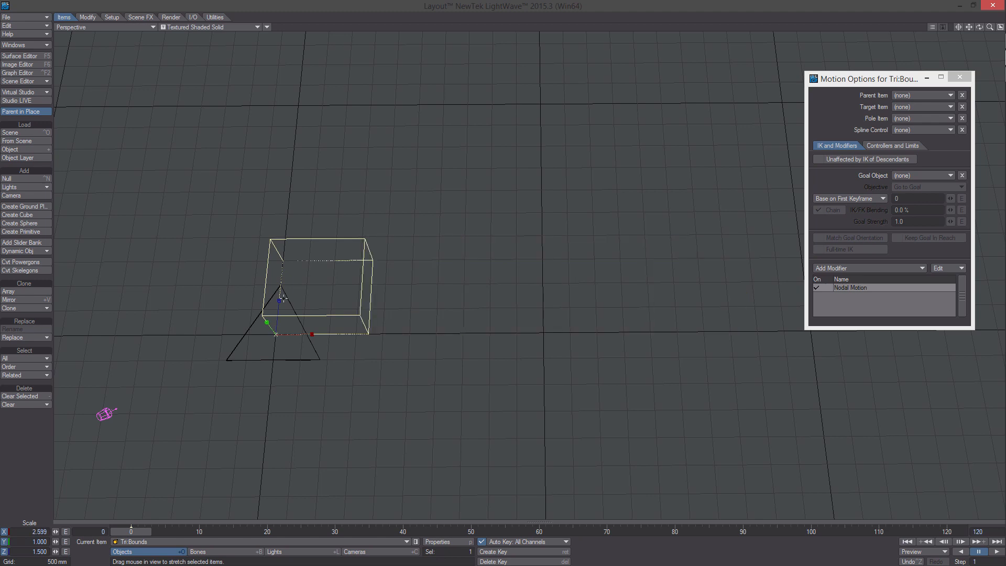
mouse_move(282, 261)
left_mouse_down()
mouse_move(295, 48)
mouse_move(281, 259)
left_mouse_up()
left_click_drag(429, 275, 521, 309, "alt")
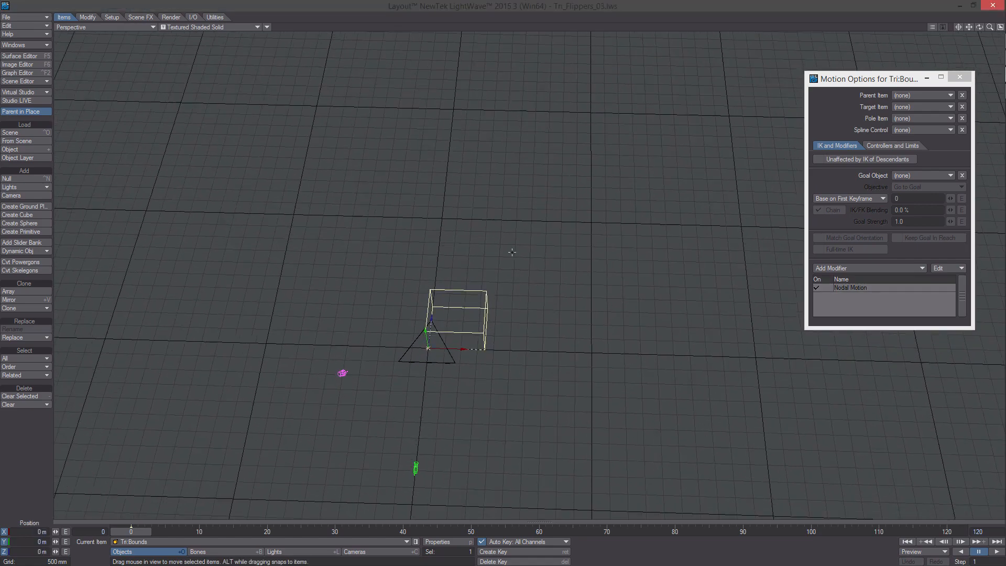
- Inside the compound, disconnect Make Vector (2)'s Y input, set it to 4, and check the bounding box's scale in the viewport
double_click(871, 287)
left_click_drag(851, 303, 662, 198, "alt")
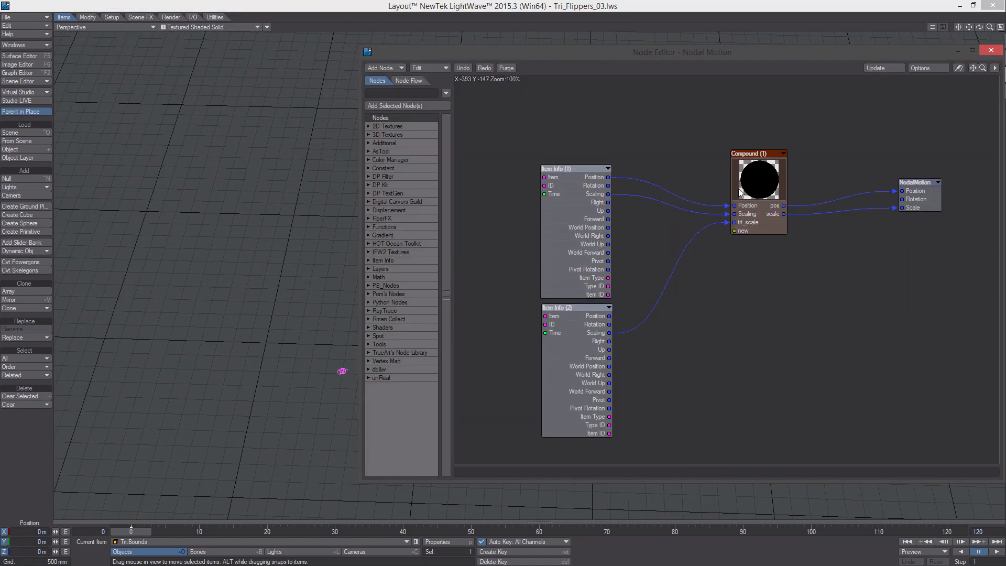
double_click(741, 187)
left_click_drag(842, 330, 609, 146, "alt")
left_click_drag(875, 330, 695, 295, "alt")
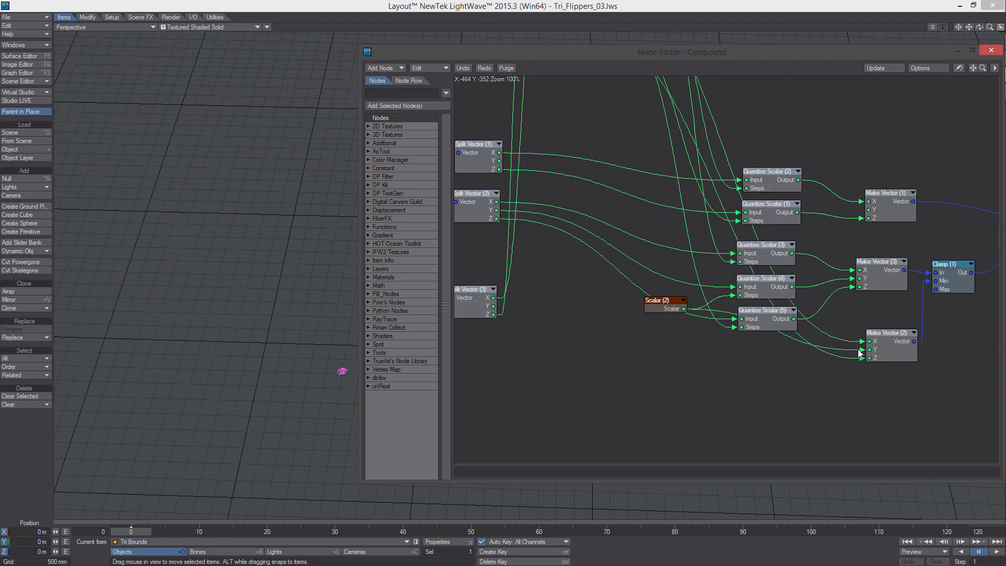
double_click(885, 350)
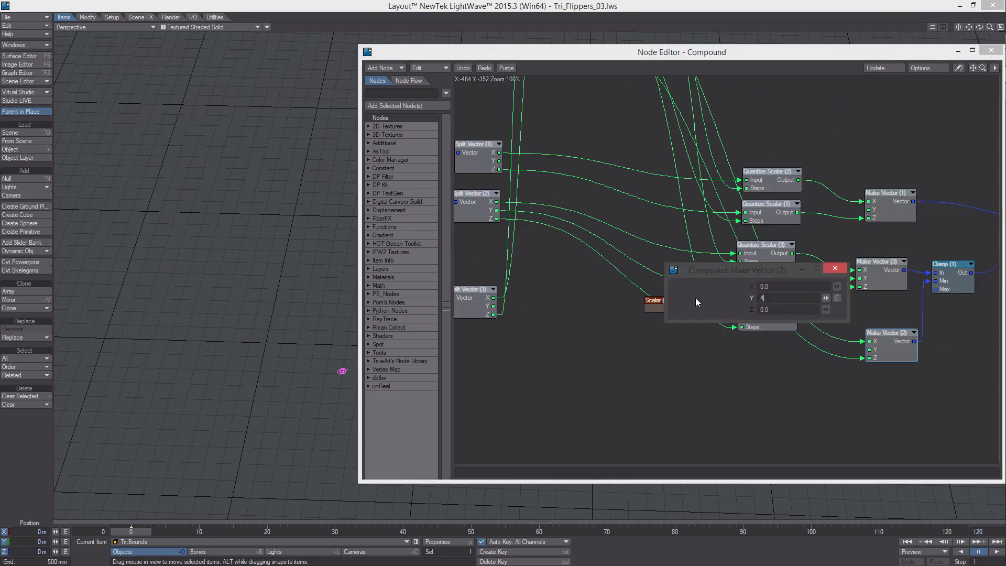
left_click(990, 51)
left_click_drag(629, 272, 533, 300, "alt")
key("h")
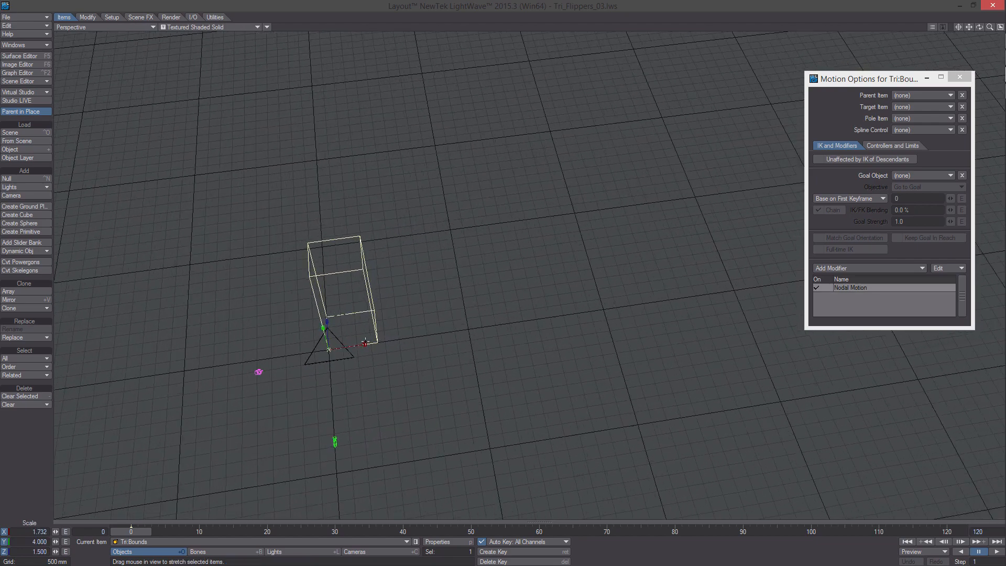
- Stretch the Tri:Bounds box to a scale of about 19.6 in X and 18.3 in Z
left_click_drag(347, 346, 563, 265)
scroll(564, 266, "up", 5)
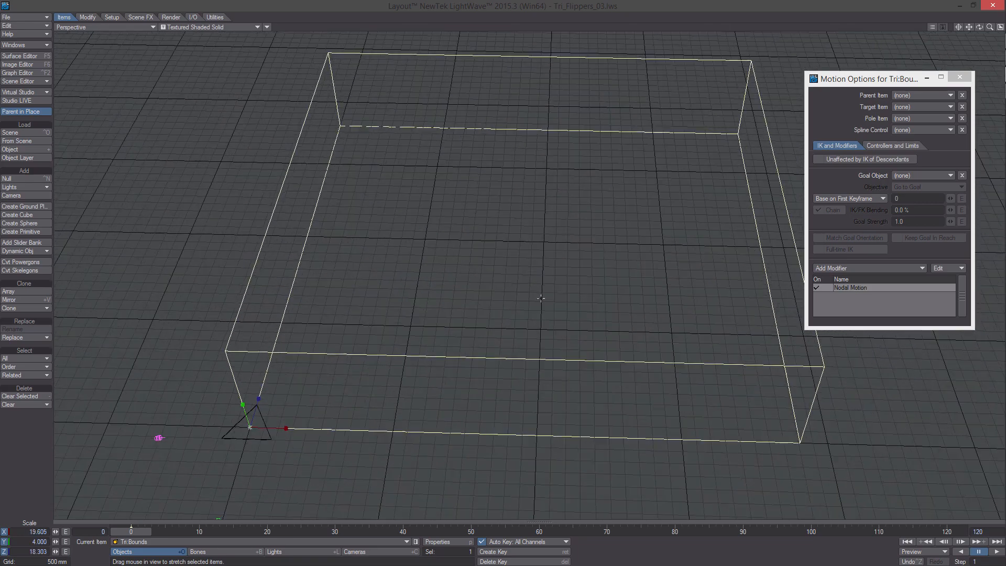
- In the Scene Editor, set Tri:Tri to display as vertices only with the colour Red, and close the editor
left_click(38, 45)
left_click(38, 42)
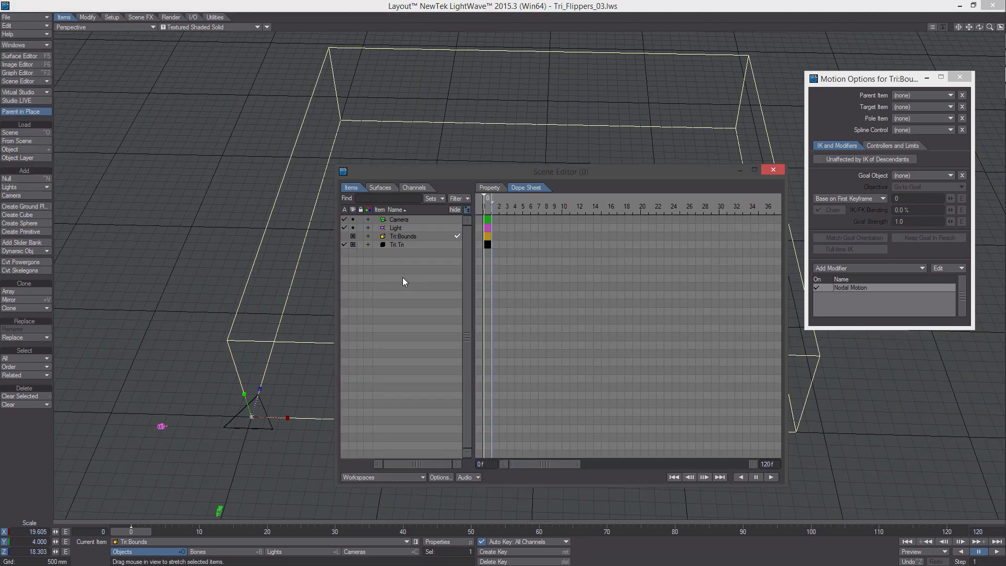
left_click(412, 244)
left_click(353, 245)
left_click(358, 270)
left_click(368, 244)
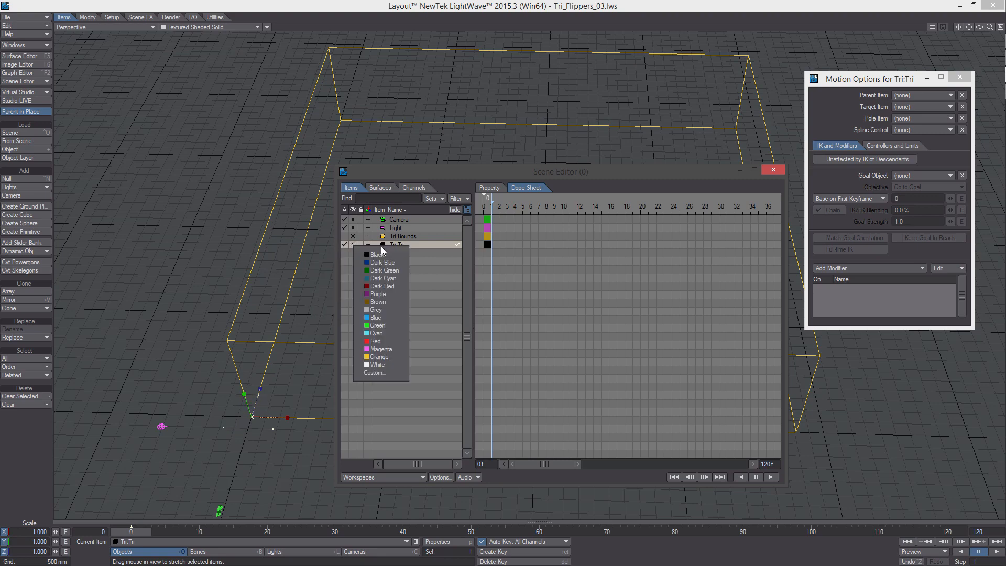
left_click(392, 341)
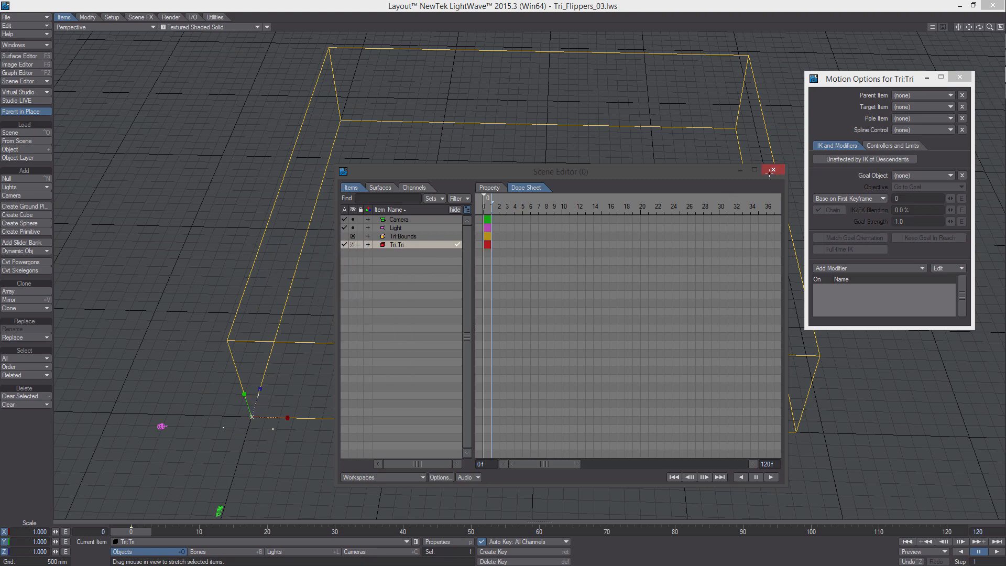
left_click(774, 170)
scroll(655, 235, "down", 2)
left_click_drag(629, 235, 629, 223, "alt")
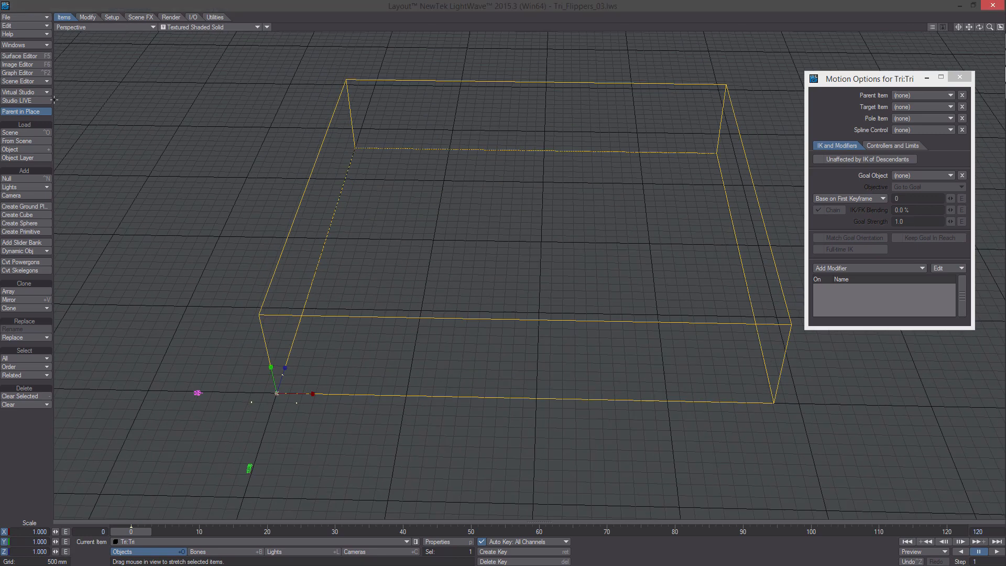
- Add a null named "Instances" and close the Motion Options window
left_click(24, 178)
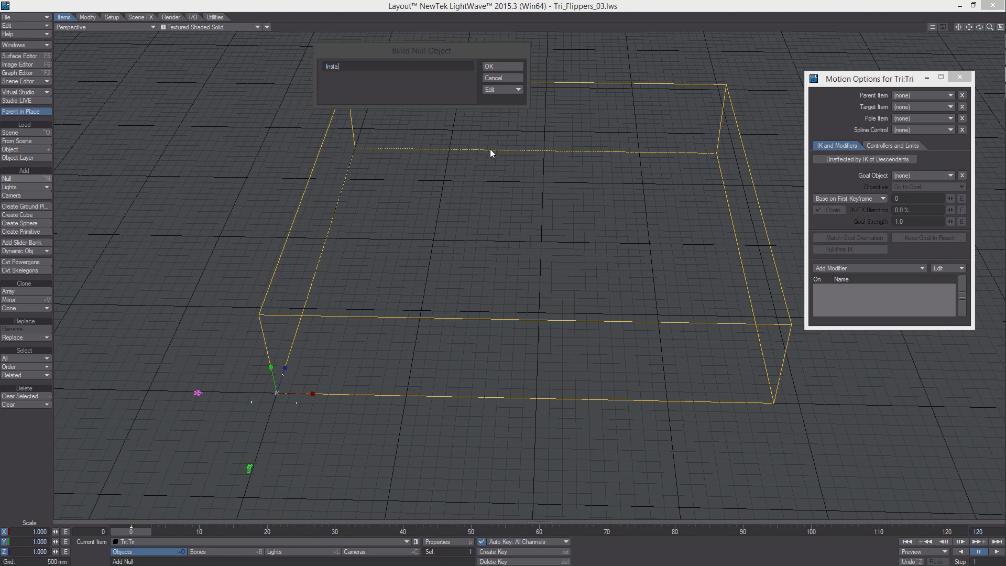
left_click(505, 64)
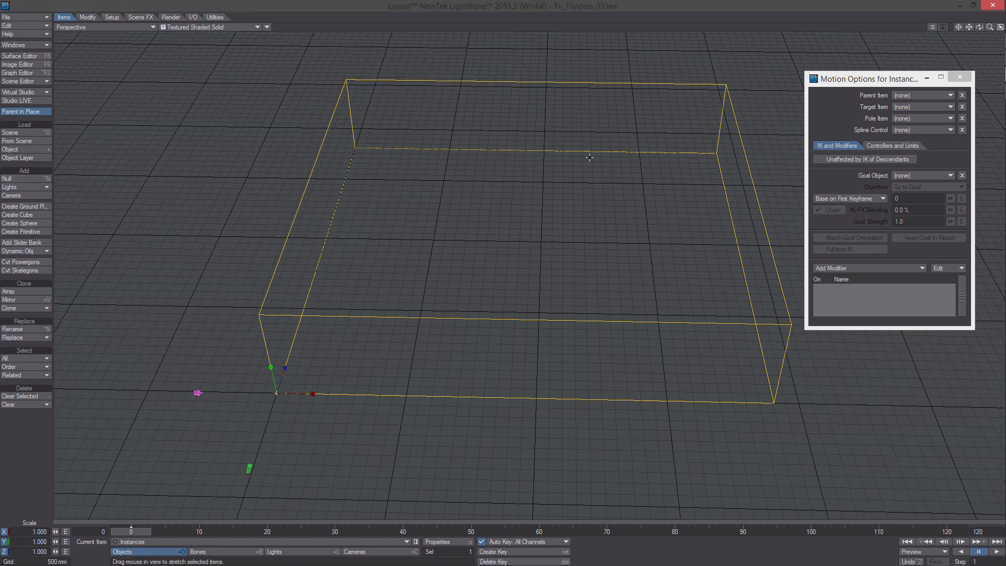
left_click(959, 78)
- Add a DP Instancer to the Instances null and open its settings
key("p")
left_click(942, 131)
left_click(842, 144)
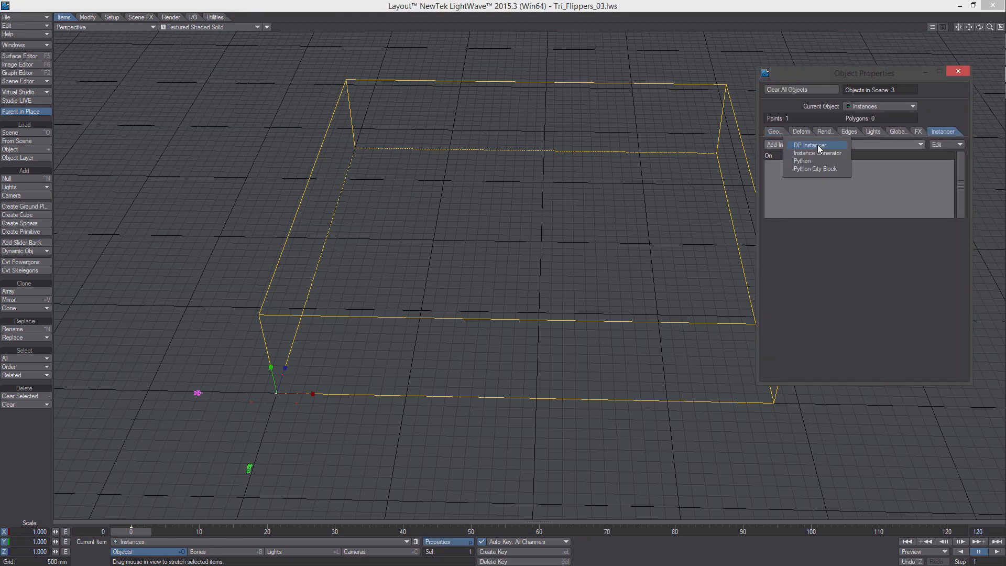
left_click(820, 145)
double_click(838, 164)
- Add Tri:Tri to the DP Instancer's reference list
left_click(838, 156)
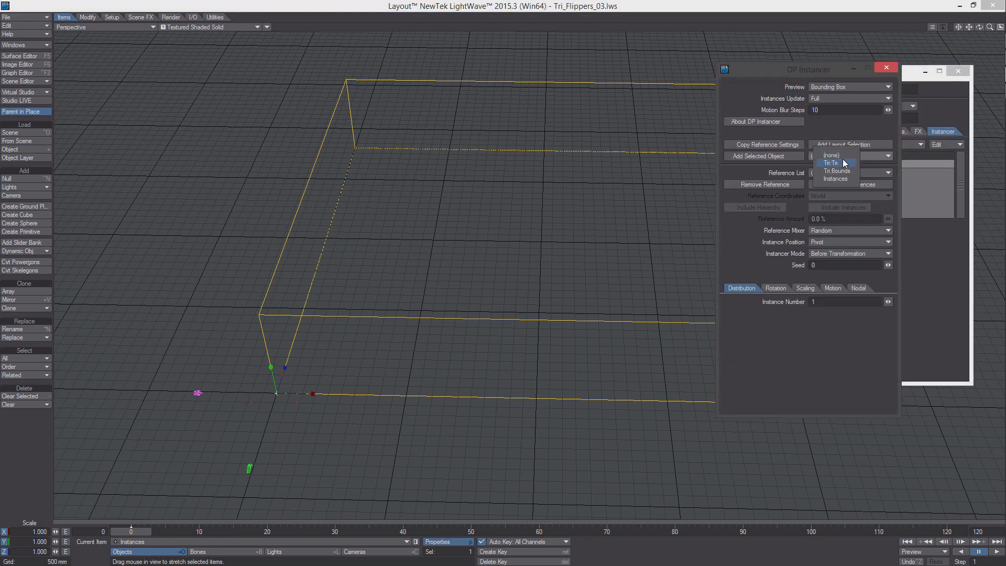
left_click(843, 162)
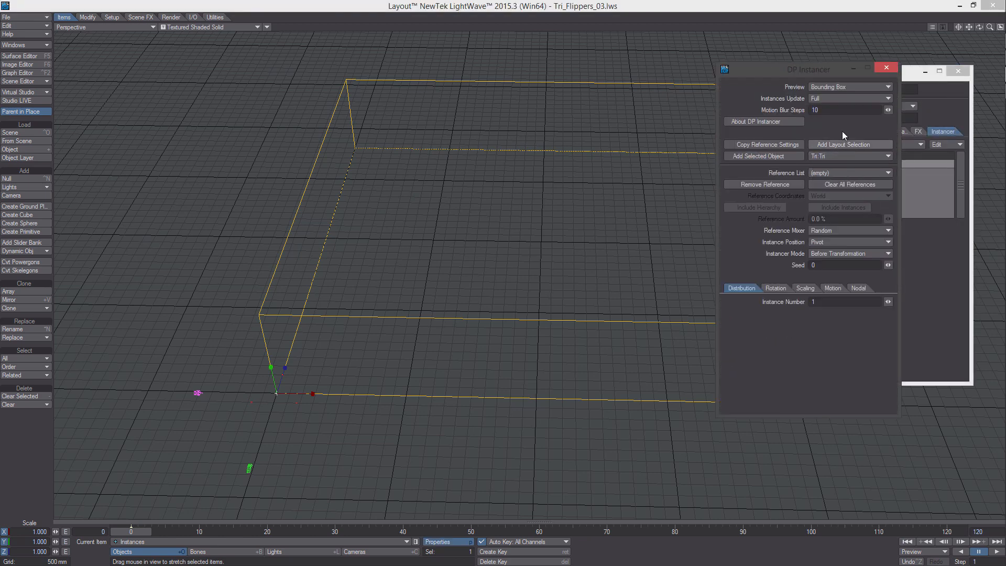
left_click(765, 157)
- Set the instancer's preview to Wireframe, Motion Blur Steps to 1, Reference Mixer to Grouped and Instance Number to 5000
left_click(844, 90)
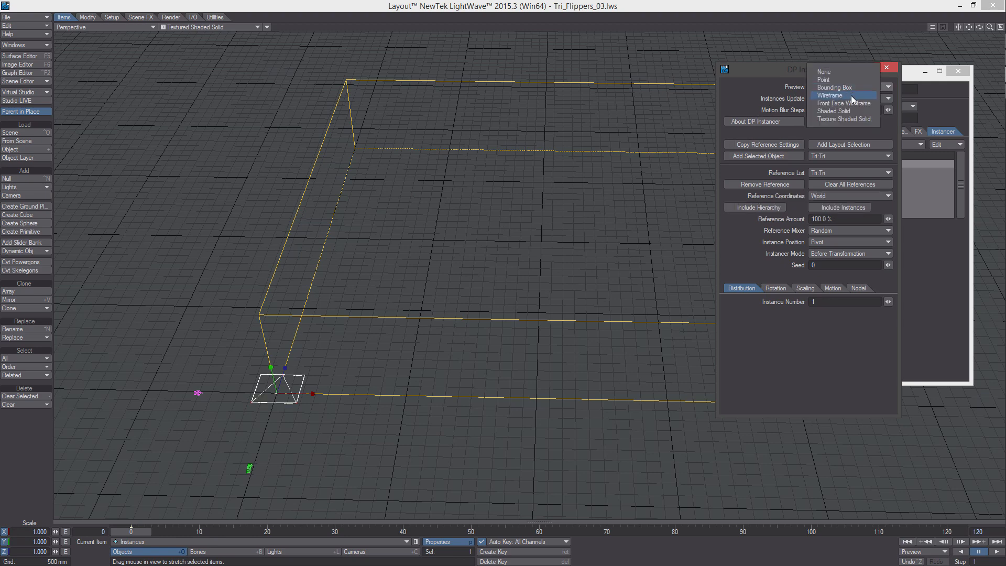
left_click(851, 96)
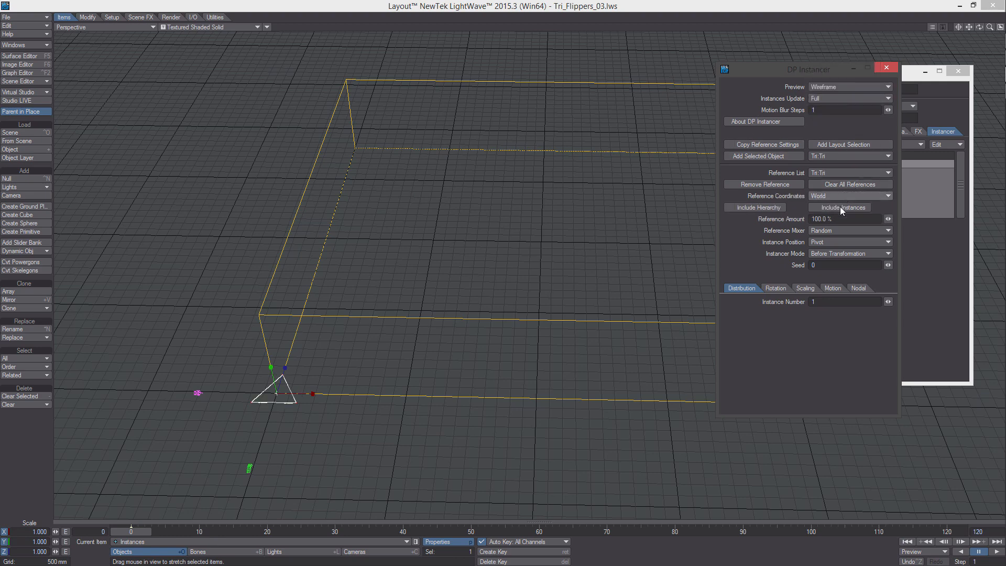
left_click(843, 240)
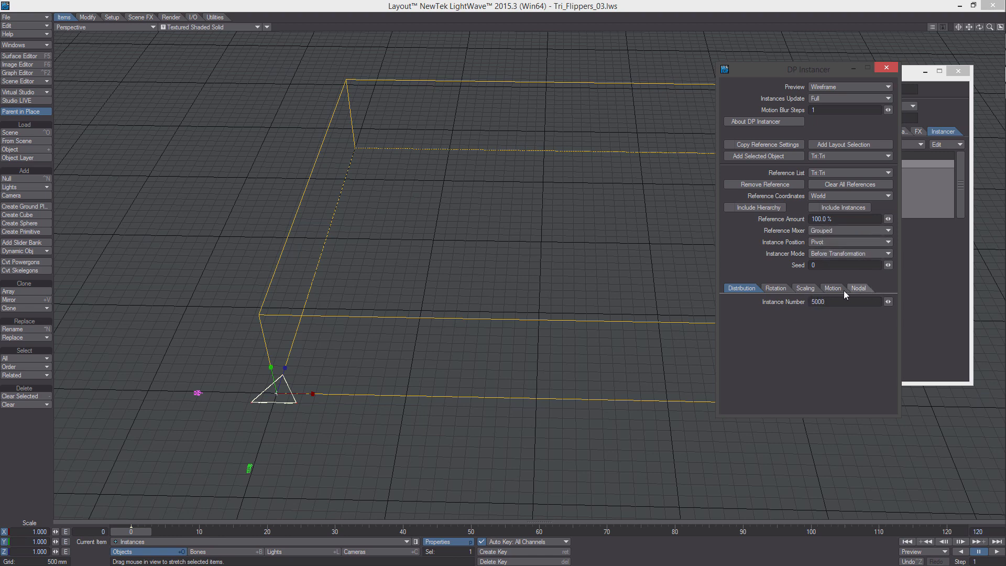
- Open the DP Instancer's node network and add a DP Kit Instance Info node well before the DP Instancer node
left_click(859, 288)
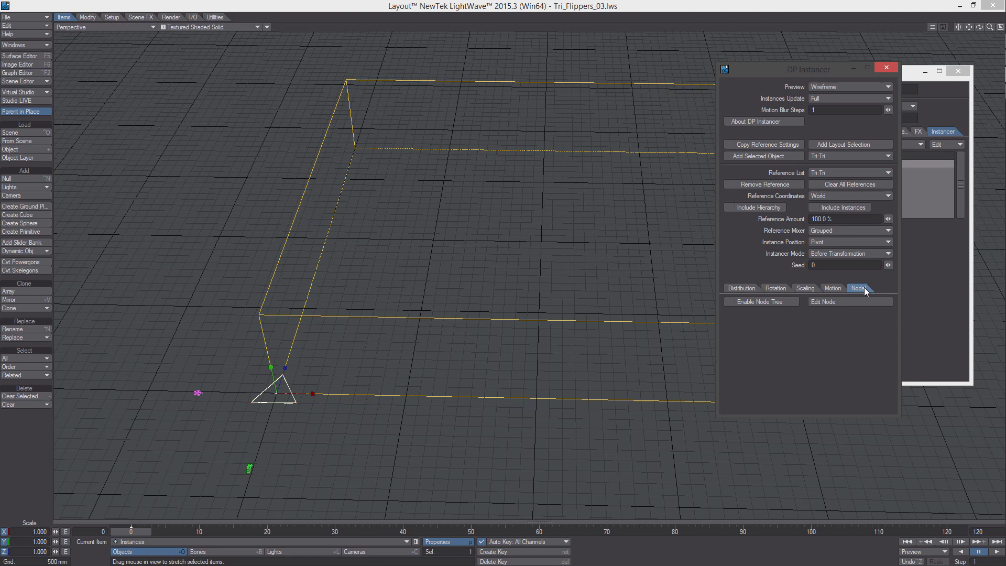
left_click(837, 301)
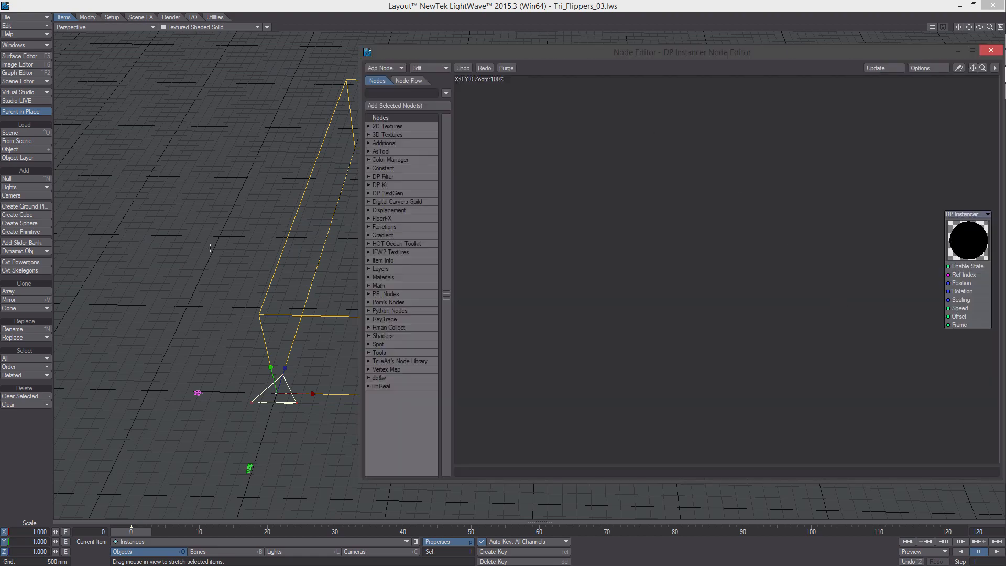
left_click_drag(210, 248, 246, 220, "alt")
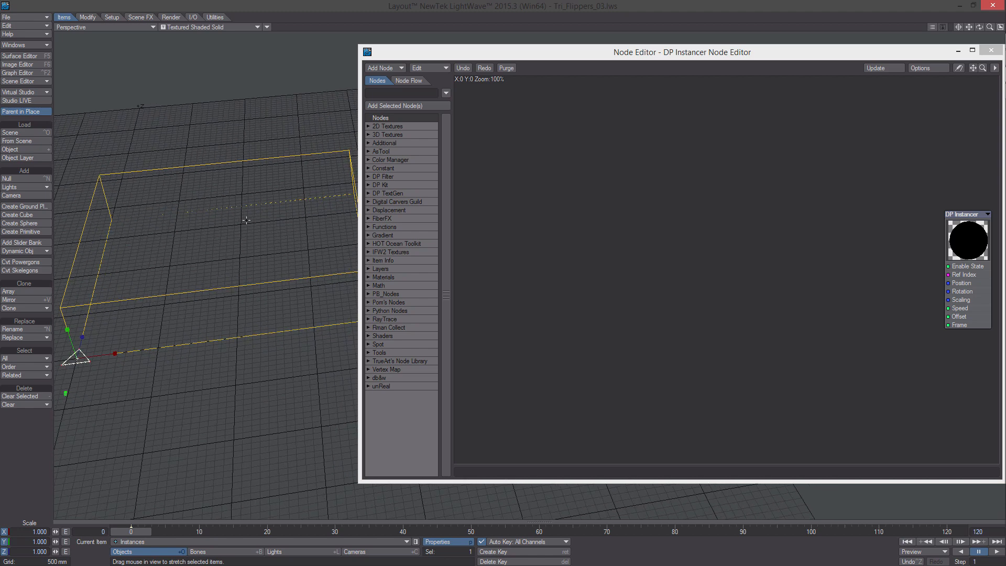
right_click(599, 270)
mouse_move(571, 279)
mouse_move(641, 303)
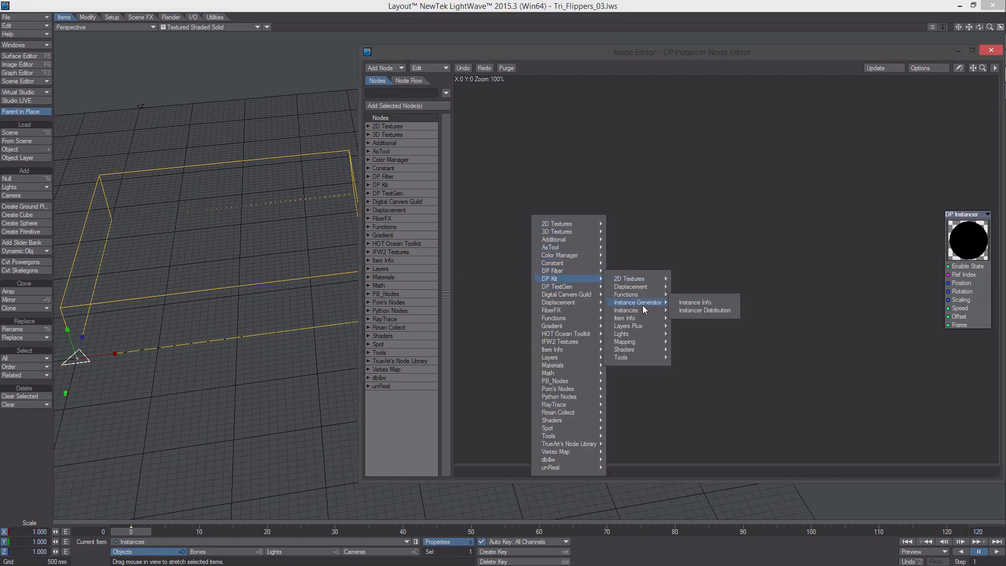
left_click(695, 303)
left_click_drag(701, 272, 558, 206)
- Add a scalar Add node below Instance Info (1), connect Instance Index to its A input and set B to -1
right_click(540, 252)
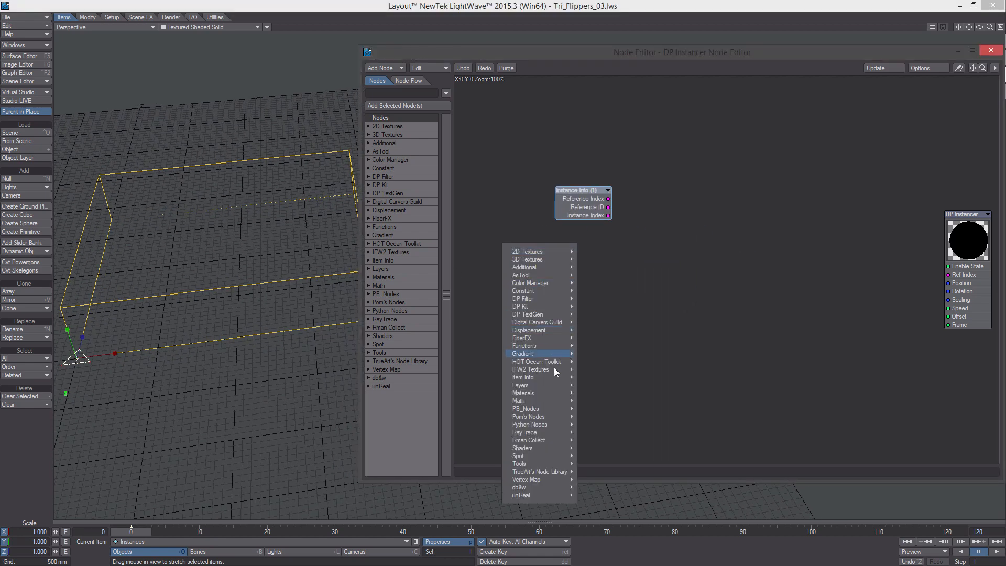
mouse_move(555, 401)
mouse_move(608, 405)
left_click(649, 411)
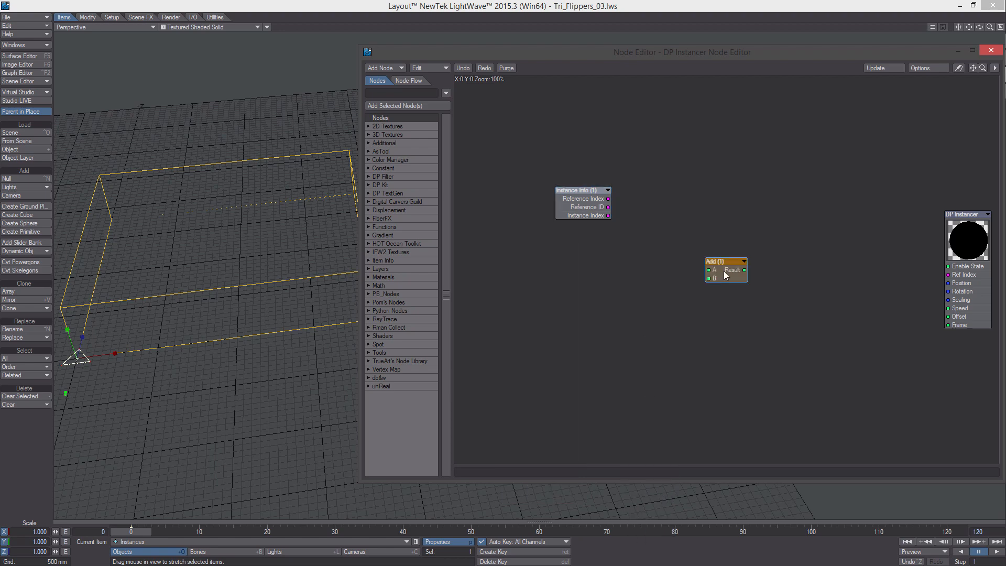
left_click_drag(724, 275, 610, 217)
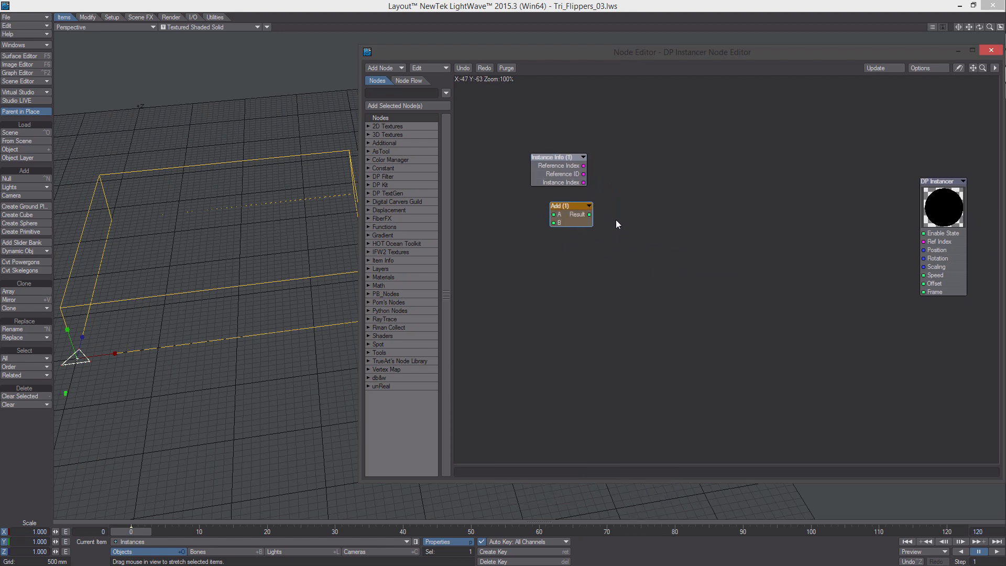
left_click_drag(583, 182, 554, 214)
double_click(574, 217)
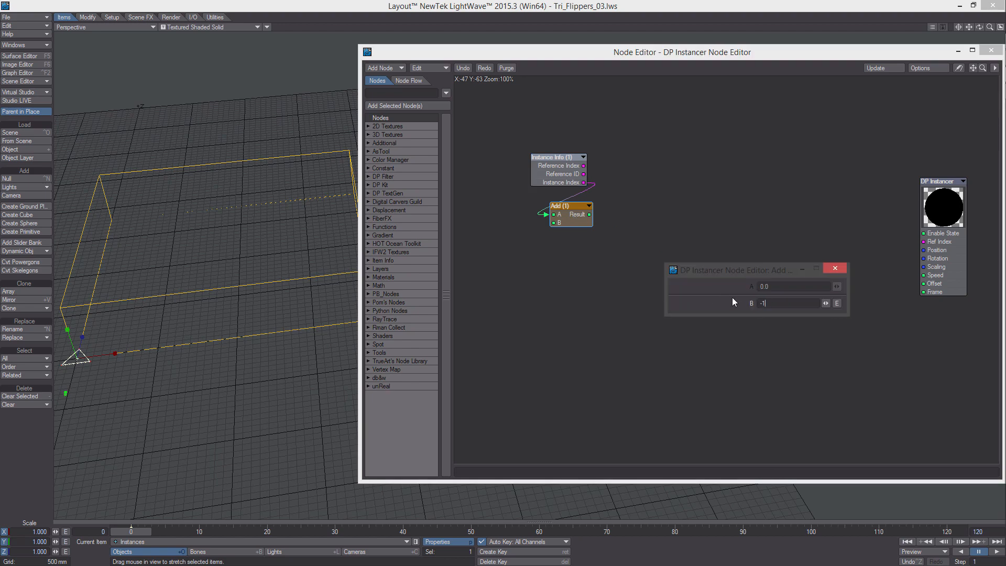
left_click(835, 268)
- Add a DP Kit Item Info node, duplicate it, and stack both nodes below Add (1)
right_click(619, 259)
mouse_move(644, 321)
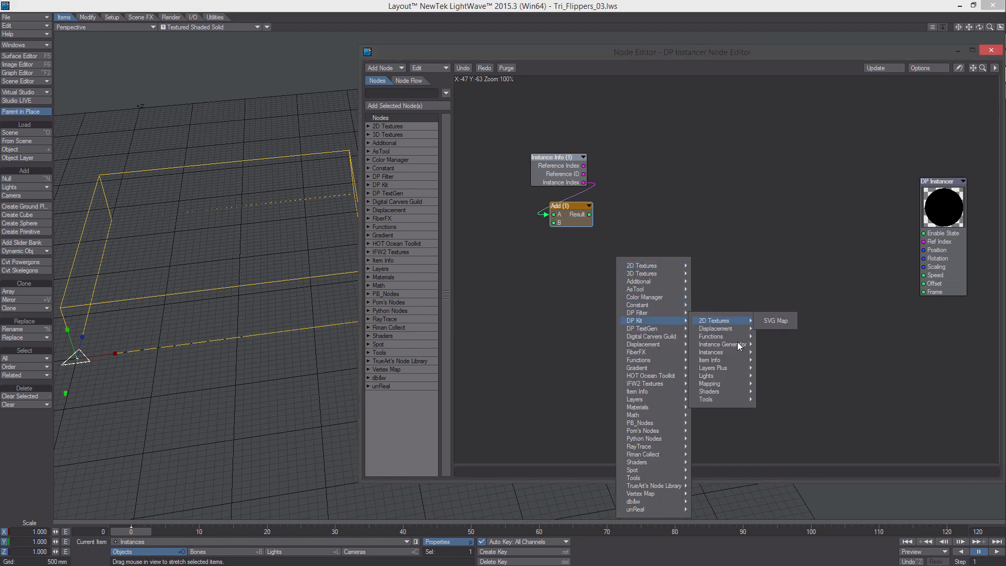
mouse_move(727, 360)
left_click(779, 375)
left_click_drag(719, 261, 574, 414)
key("ctrl+c")
key("ctrl+v")
left_click_drag(684, 273, 601, 289)
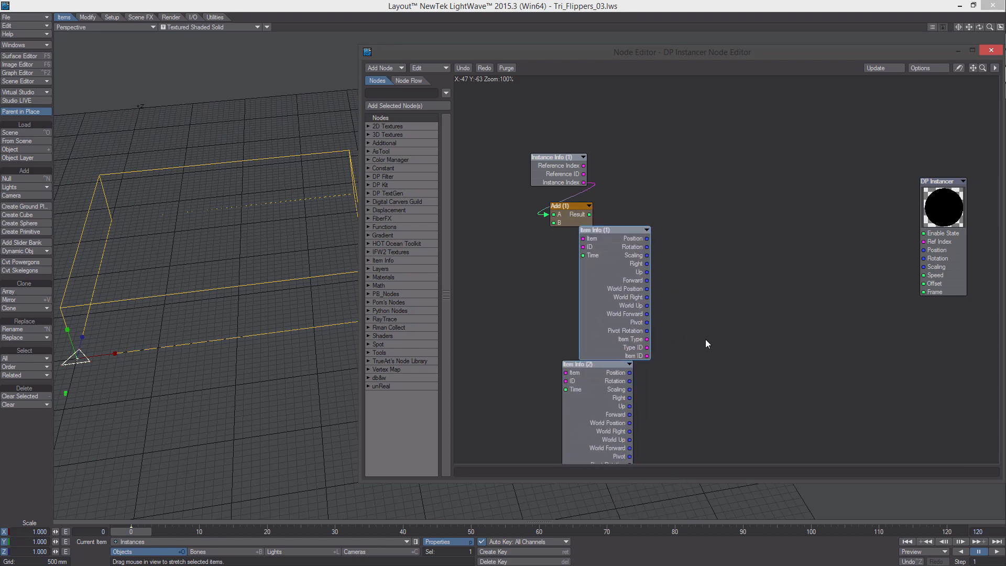
scroll(712, 356, "down", 3)
left_click_drag(725, 384, 603, 320)
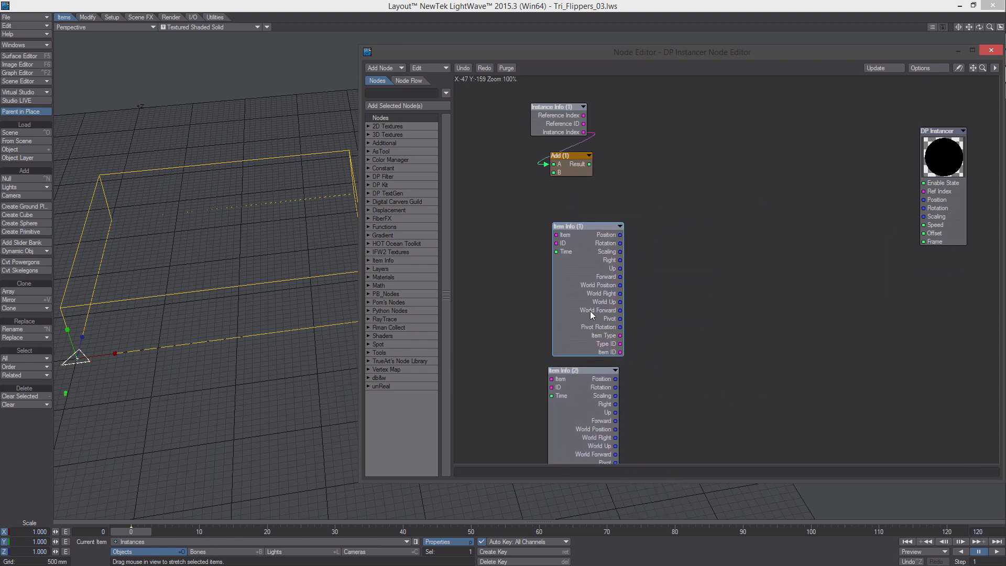
- Choose the scene item that Item Info (1) and Item Info (2) each read, and shift both nodes closer under Add (1)
double_click(590, 310)
left_click(781, 286)
left_click(800, 312)
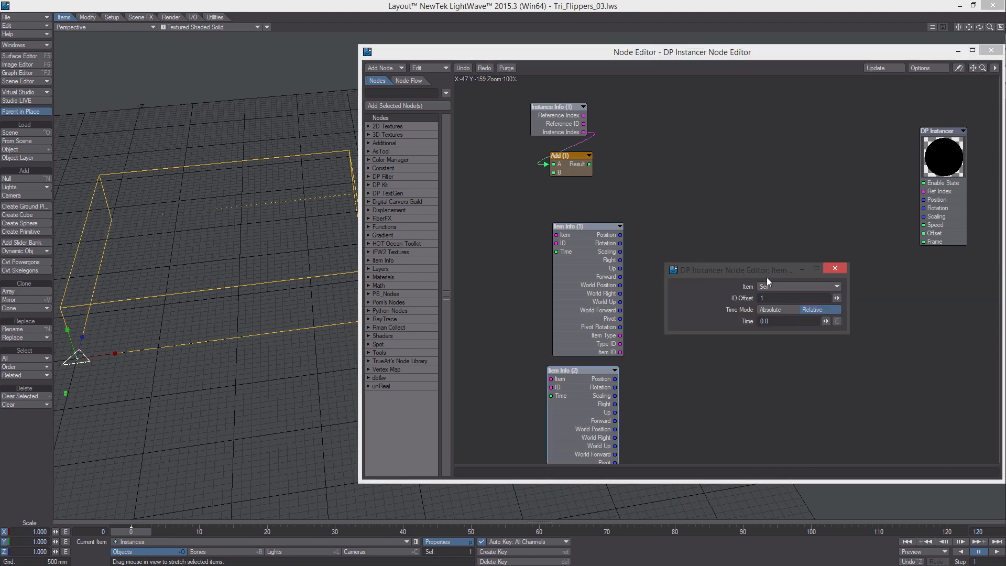
left_click(783, 286)
left_click(783, 293)
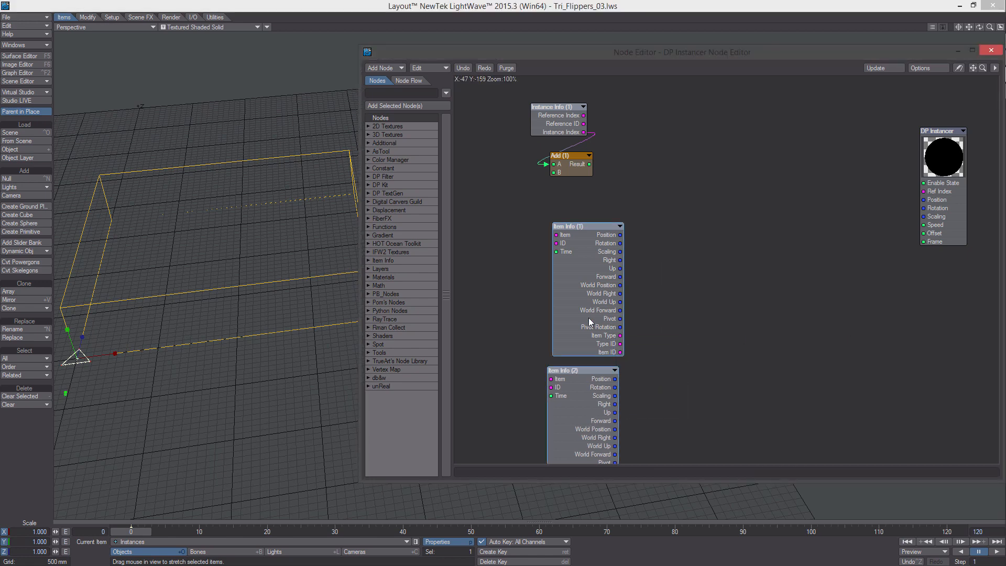
left_click_drag(589, 318, 558, 294)
- Add an Angle constant and a Scalar constant and stack them above Instance Info (1)
right_click(701, 313)
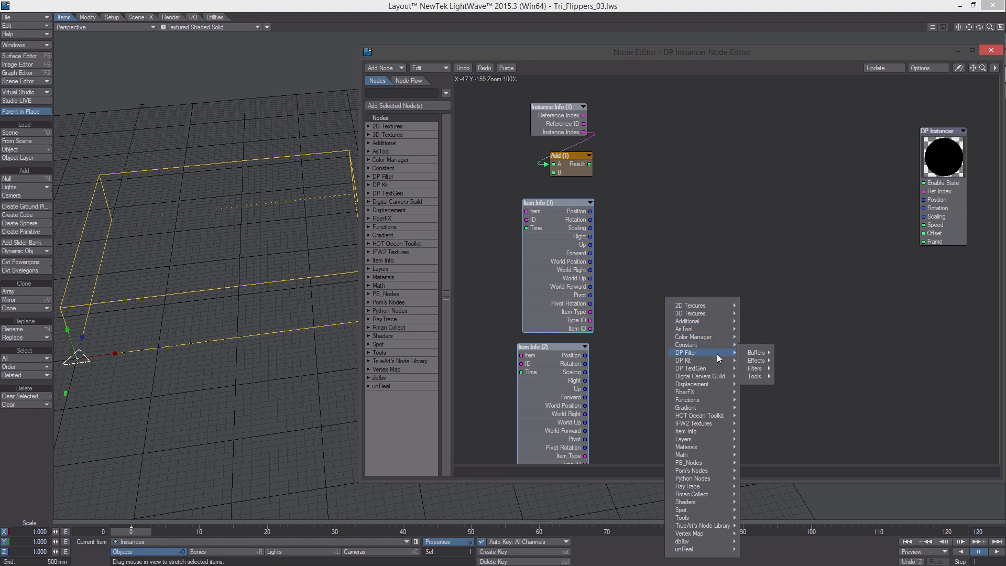
left_click(753, 344)
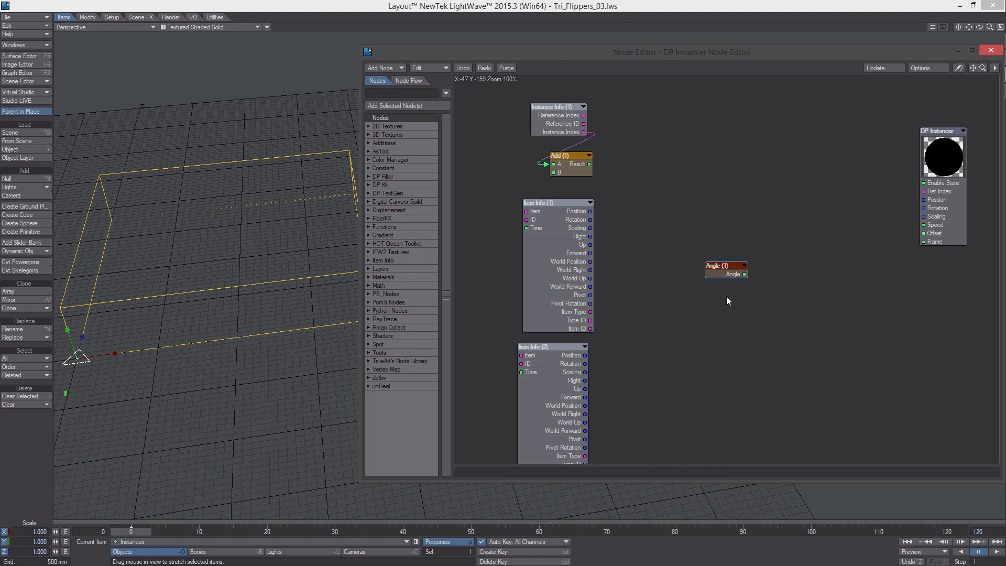
left_click_drag(713, 266, 555, 98)
right_click(655, 176)
mouse_move(672, 293)
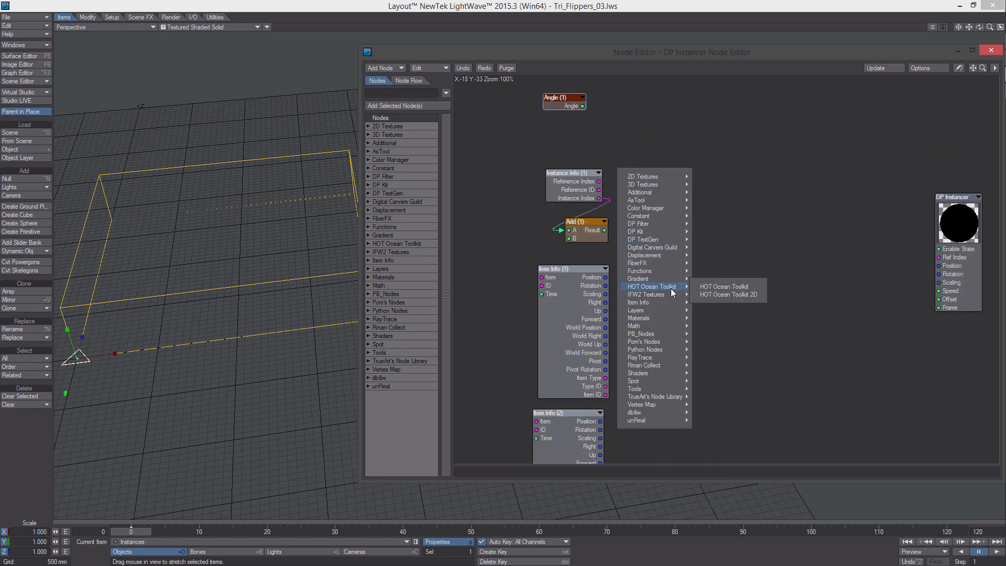
mouse_move(673, 318)
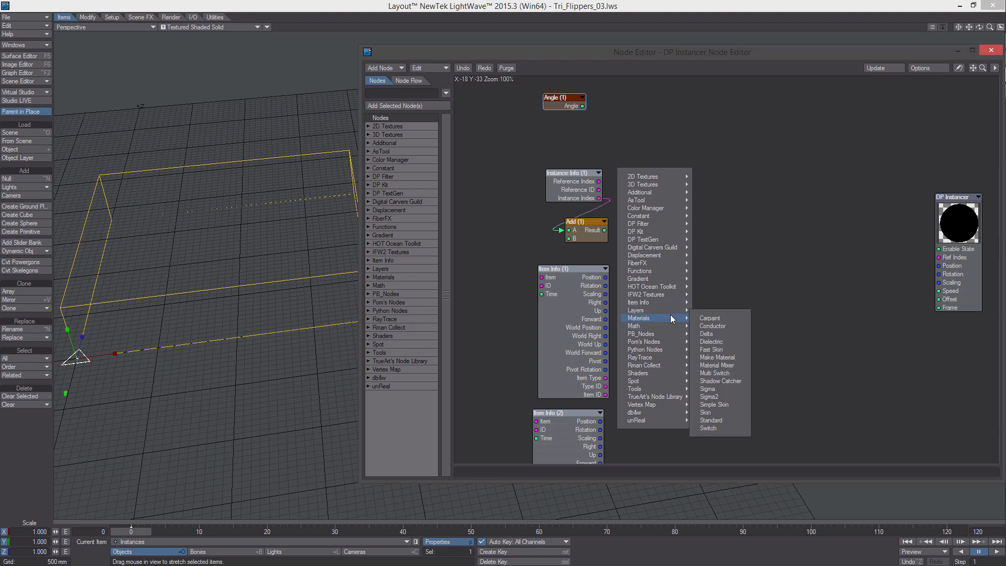
mouse_move(687, 216)
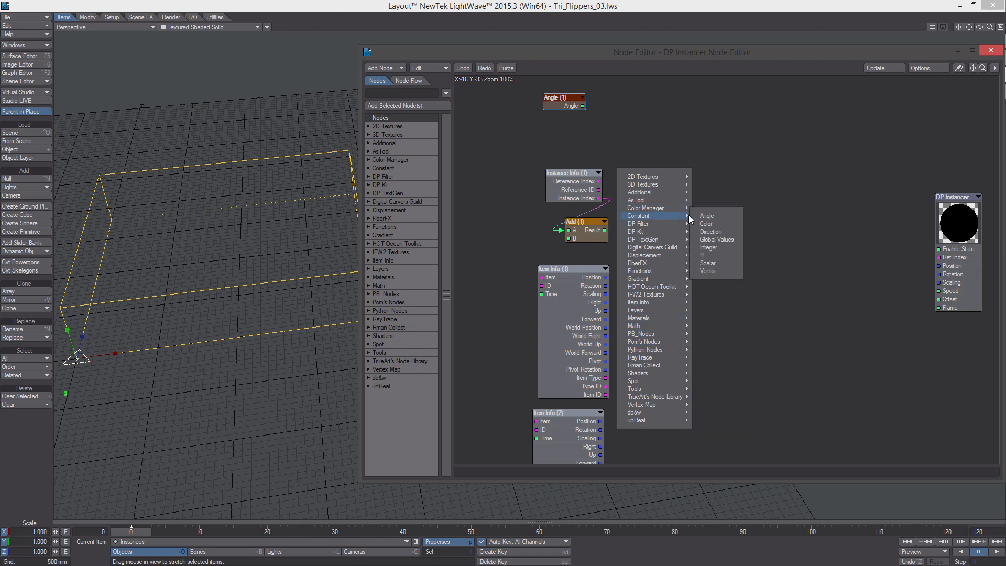
left_click(708, 263)
left_click_drag(696, 242, 561, 128)
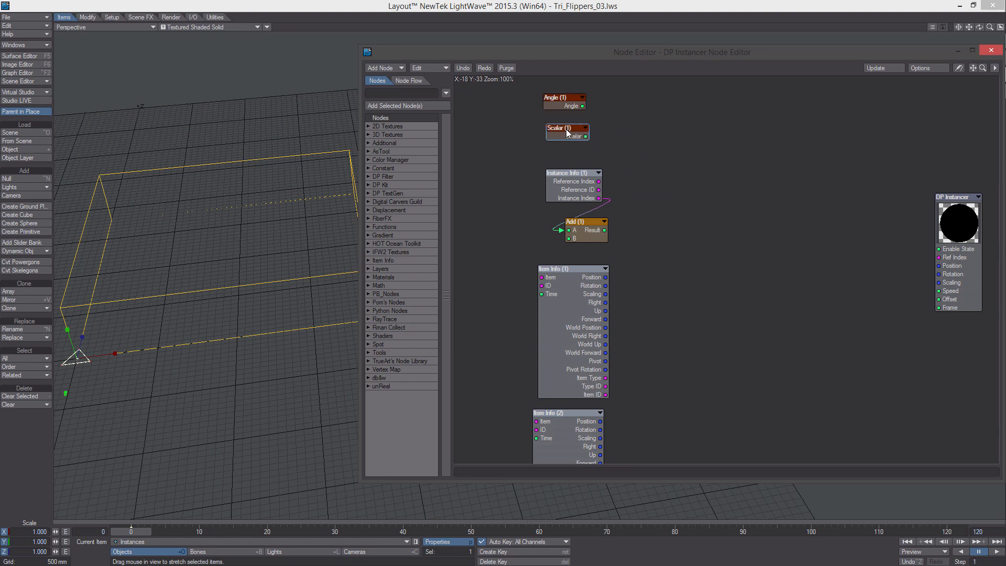
- Enter the values of the Angle (1) and Scalar (1) constants
double_click(566, 103)
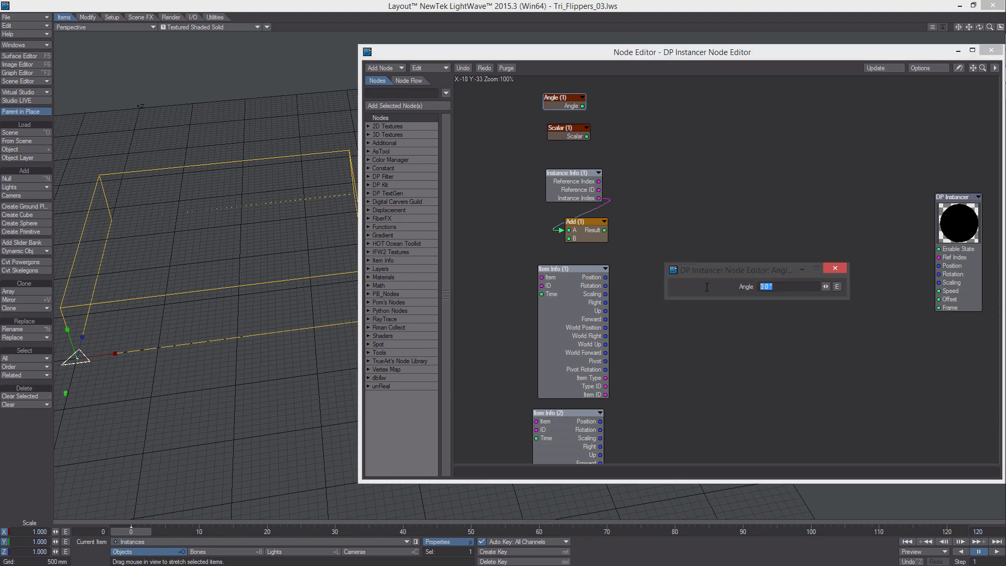
double_click(569, 130)
left_click(840, 268)
- Add a trigonometric Cos node beside Angle (1) and connect the Angle output to its input
right_click(801, 310)
mouse_move(786, 345)
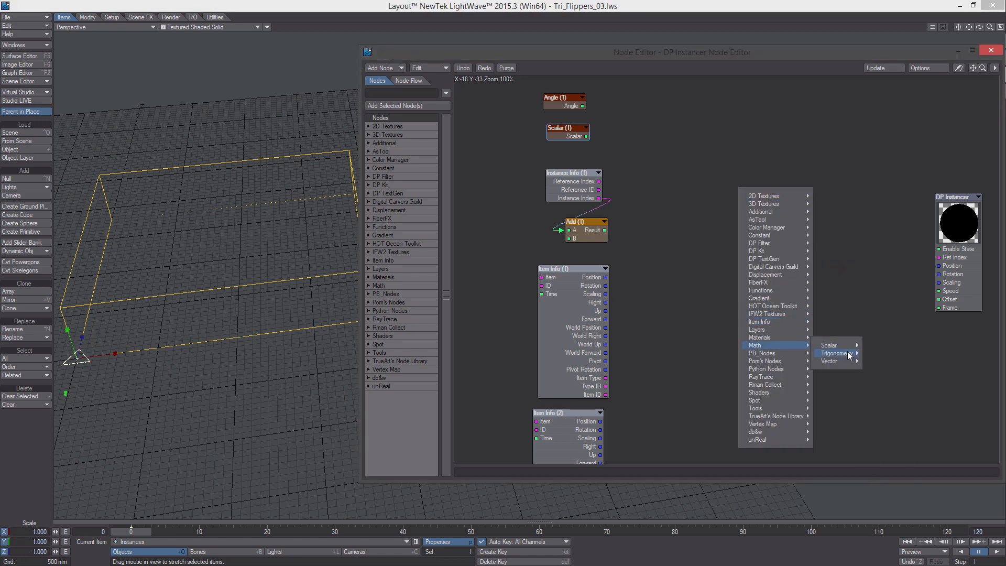
mouse_move(833, 359)
left_click(885, 370)
left_click_drag(718, 265, 617, 108)
- Add a scalar Multiply node beyond Cos (1) and connect the Cos output to its A input
right_click(661, 140)
mouse_move(661, 293)
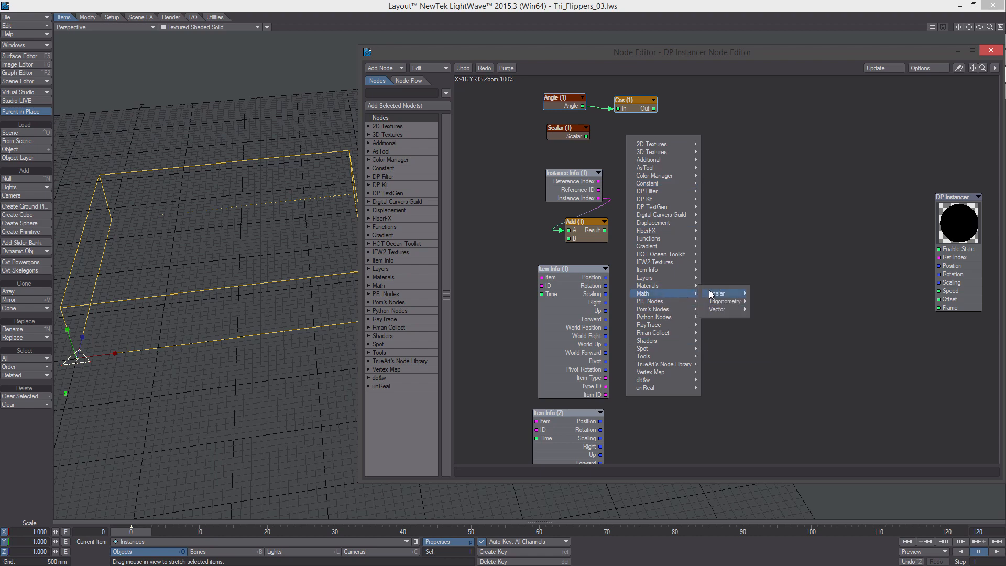
mouse_move(717, 293)
left_click(770, 395)
left_click_drag(723, 260, 726, 116)
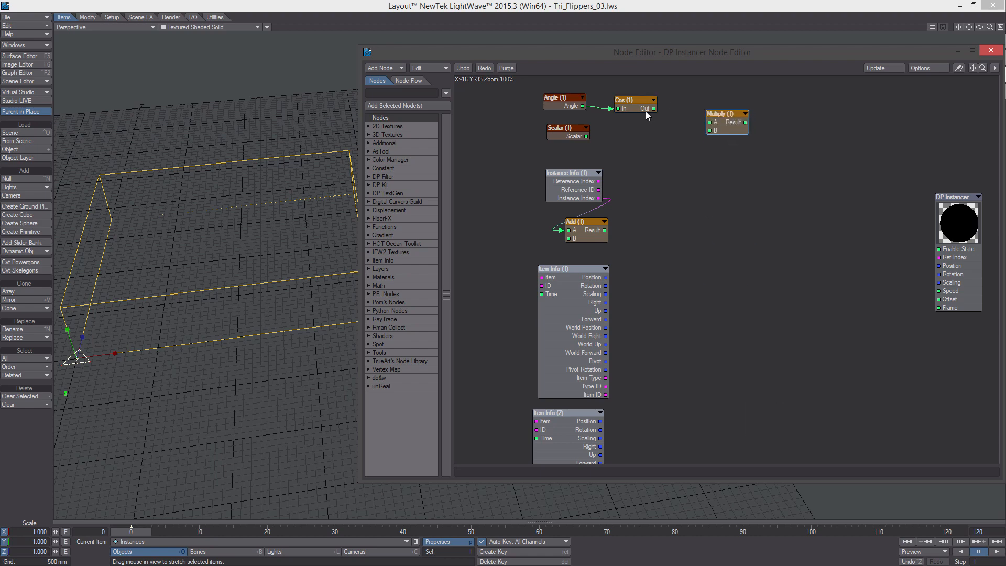
left_click_drag(654, 108, 729, 180)
- Set the B value of Multiply (1) to 2
double_click(729, 180)
left_click(766, 303)
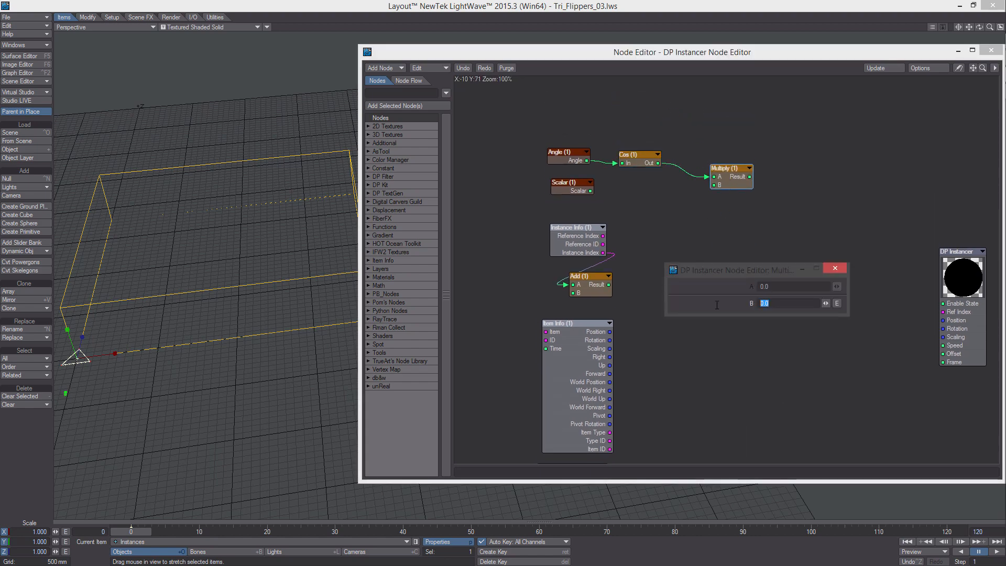
type("2")
left_click(834, 268)
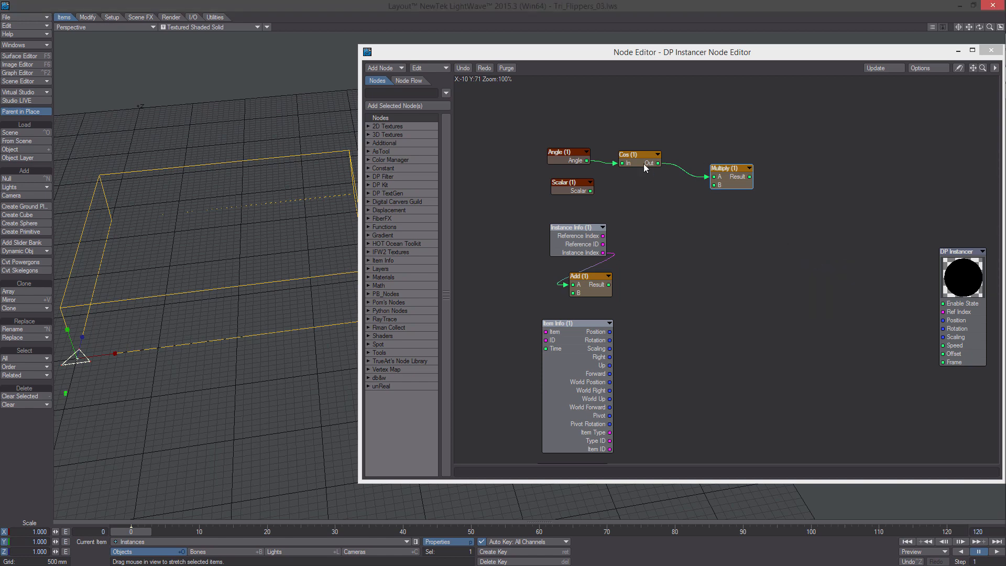
- Duplicate Multiply (1), feed its Result into the copy's A input, and stack the Cos and Multiply nodes above Angle (1)
left_click(730, 179)
key("ctrl+c")
key("ctrl+v")
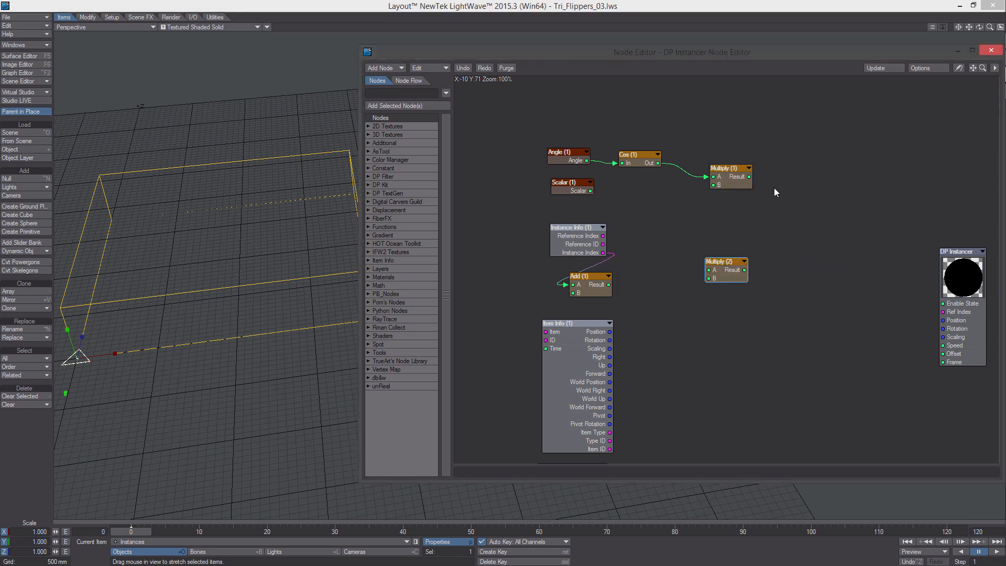
left_click_drag(721, 264, 796, 174)
left_click_drag(749, 176, 783, 180)
left_click_drag(630, 158, 578, 131)
left_click_drag(719, 181, 604, 111)
left_click_drag(798, 184, 695, 115)
- Paste a third Multiply node, connect the Scalar (1) output to its A input and place it below Multiply (2)
key("ctrl+v")
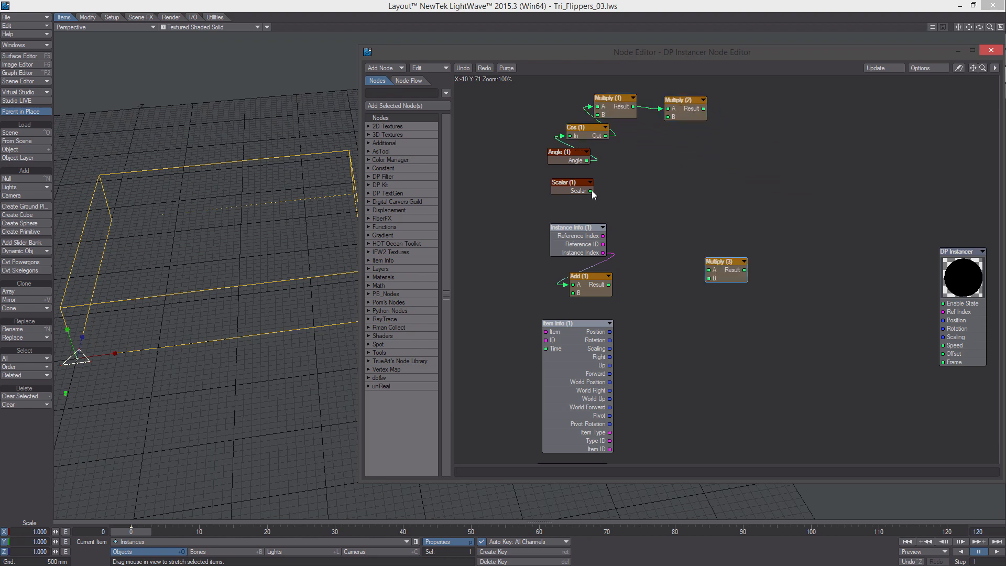
mouse_move(602, 191)
left_mouse_down()
mouse_move(746, 279)
mouse_move(730, 269)
left_mouse_up()
left_click_drag(736, 270, 704, 176)
- Add a Make Vector node beside DP Instancer and connect its Vector output to the Position input
left_click_drag(665, 247, 639, 277, "alt")
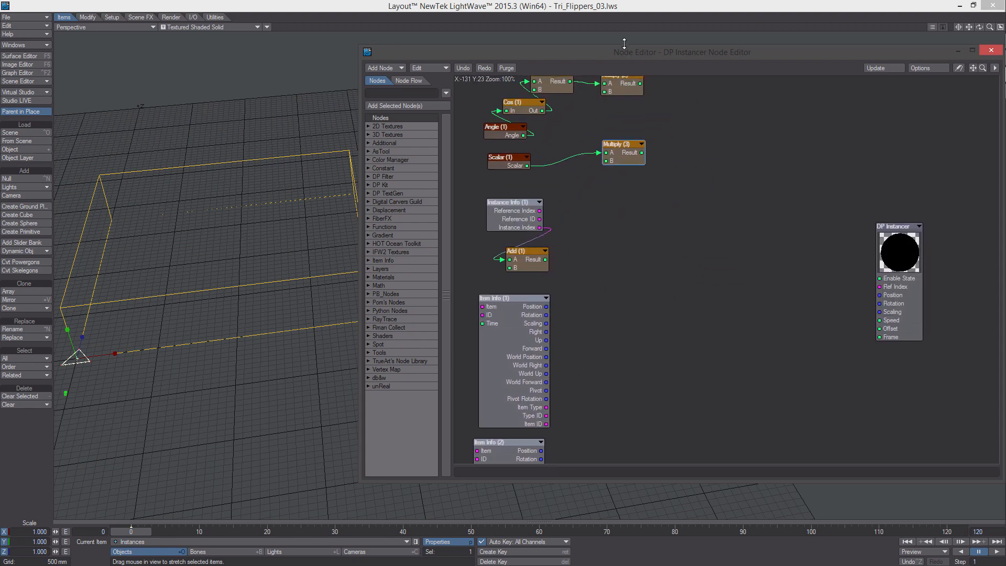
left_click_drag(624, 43, 624, 21)
right_click(657, 210)
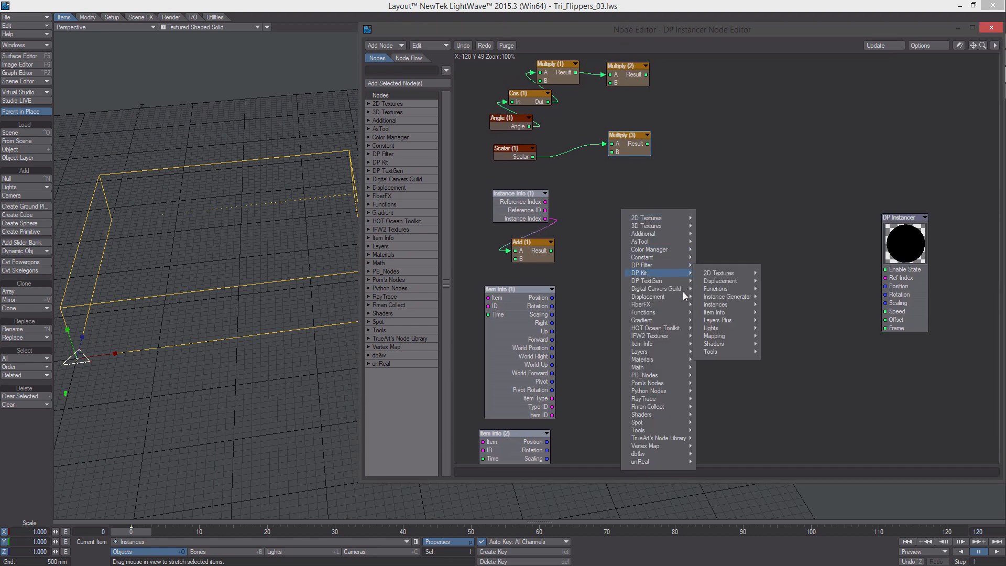
mouse_move(691, 433)
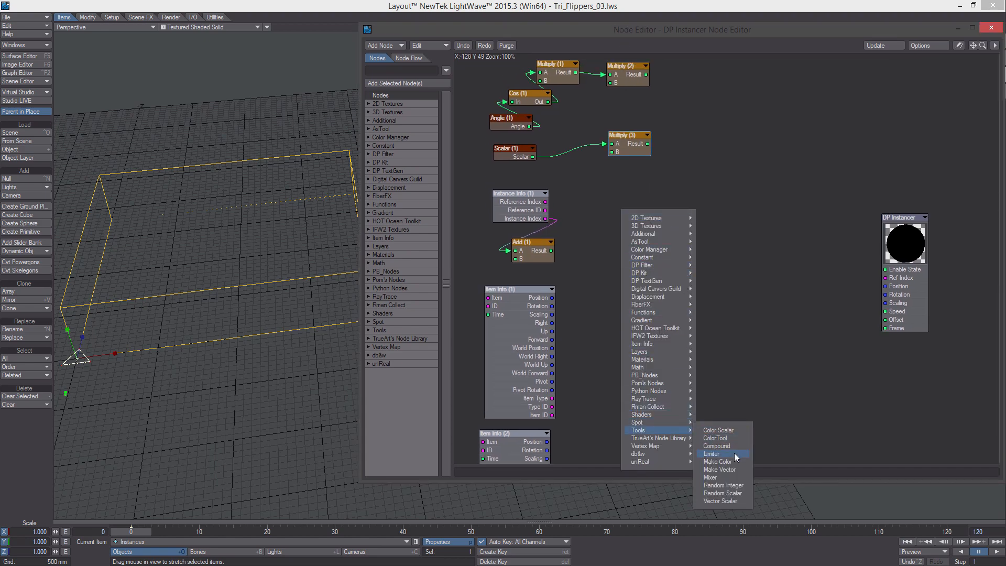
left_click(738, 468)
left_click_drag(744, 246, 925, 270)
left_click_drag(801, 276, 865, 277)
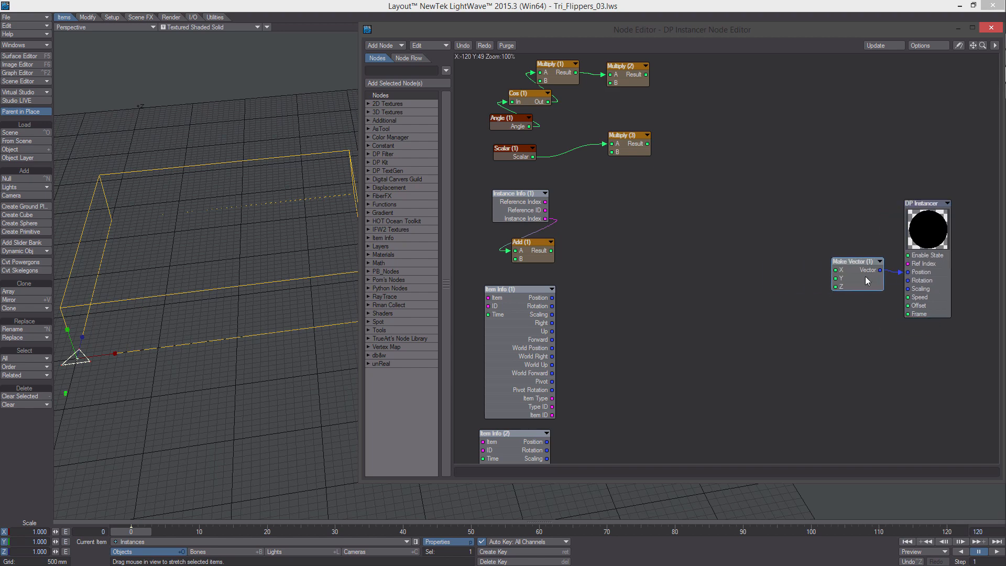
- Add a TrueArt Split Vector node beside Item Info (1) and feed it the Scaling output of Item Info (1)
right_click(701, 272)
mouse_move(702, 488)
mouse_move(762, 488)
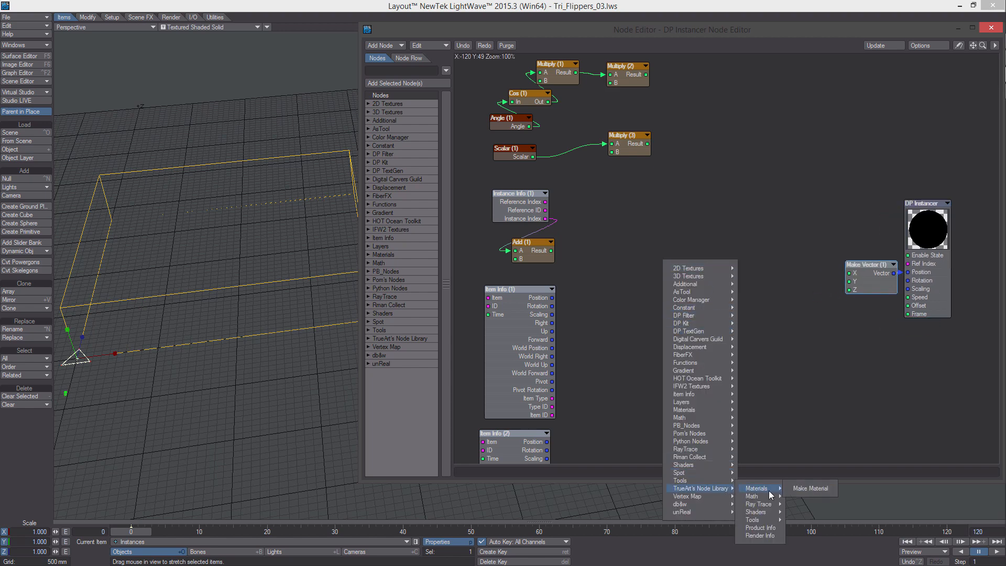
mouse_move(754, 519)
left_click(821, 513)
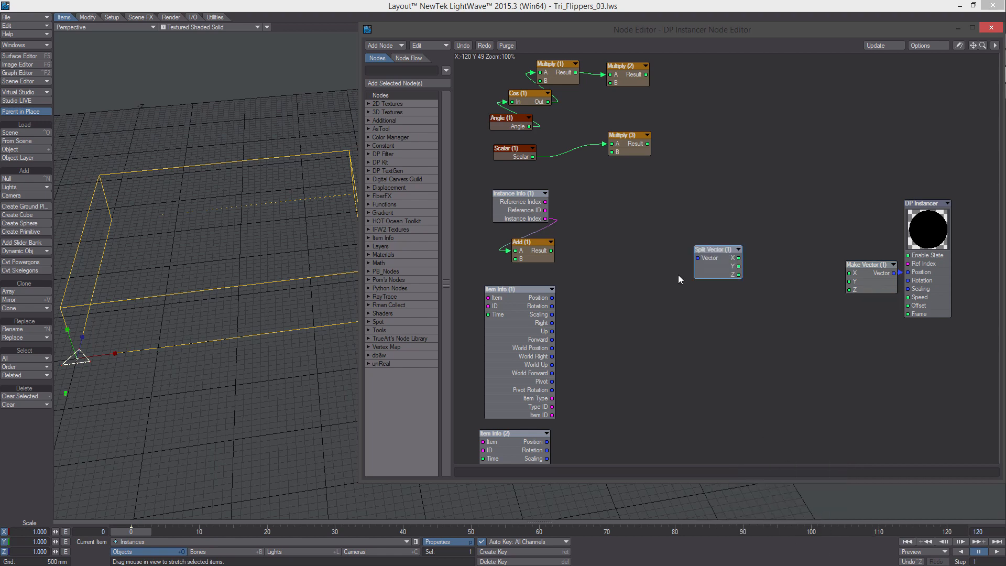
left_click_drag(707, 249, 596, 292)
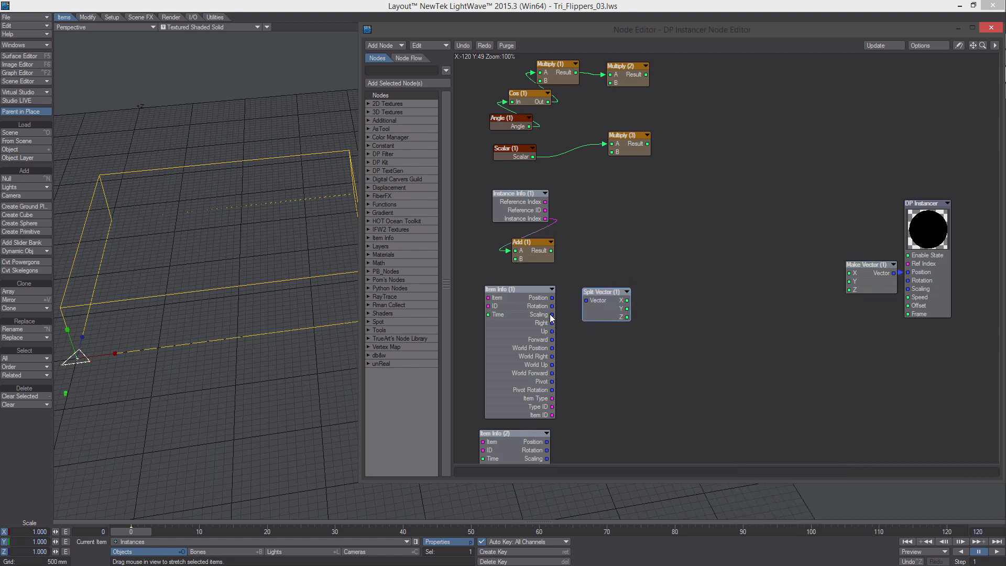
left_click_drag(551, 315, 585, 301)
- Duplicate the Split Vector node beside Item Info (2) and feed the copy the Scaling output of Item Info (2)
middle_click_drag(601, 335, 607, 296)
left_click(624, 269)
key("ctrl+c")
key("ctrl+v")
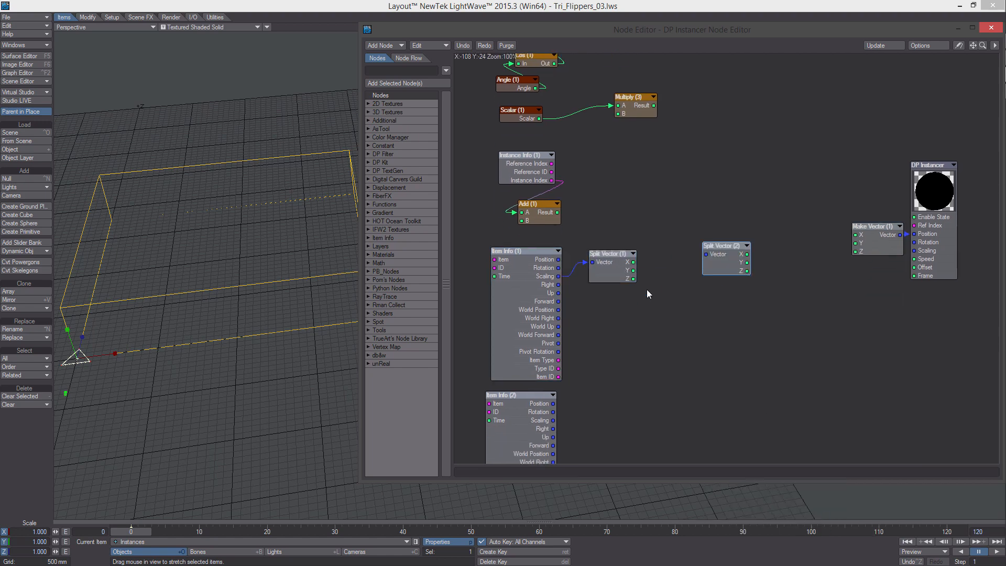
left_click_drag(713, 254, 619, 398)
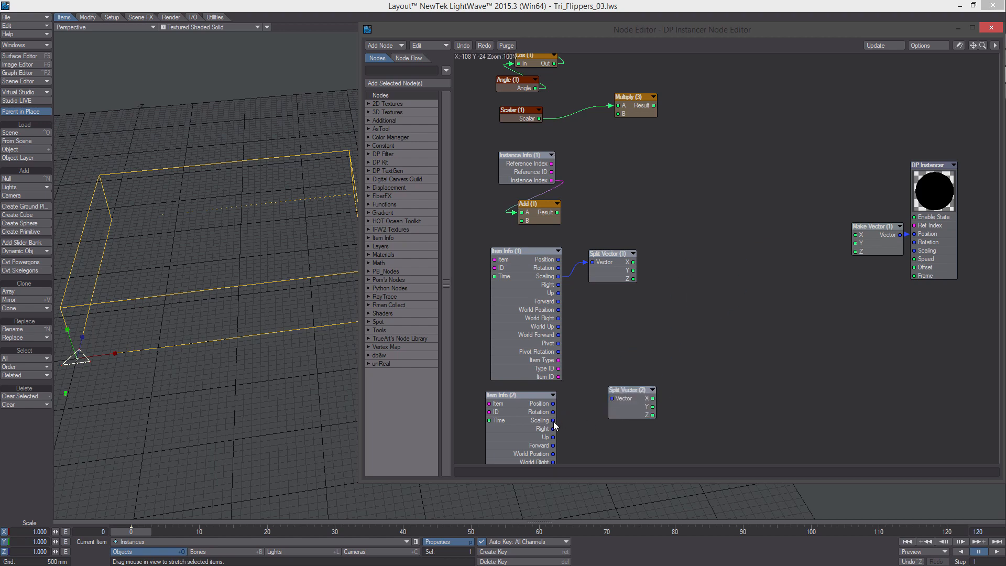
left_click_drag(553, 420, 615, 368)
- Connect Split Vector (2) X to the B input of Multiply (2) and its Z to the B input of Multiply (3)
middle_click_drag(629, 308, 605, 358)
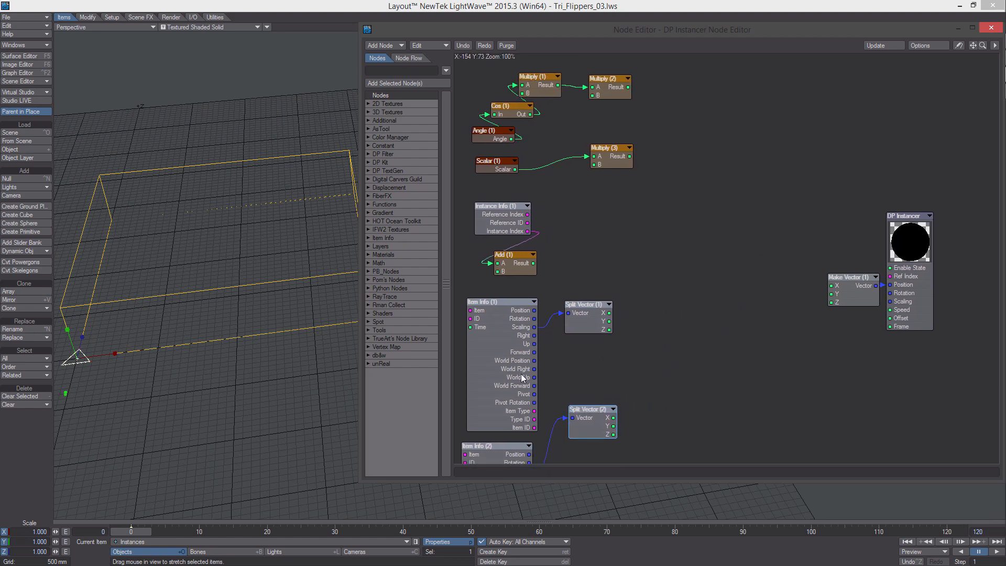
left_click_drag(509, 365, 505, 366)
middle_click_drag(655, 287, 641, 283)
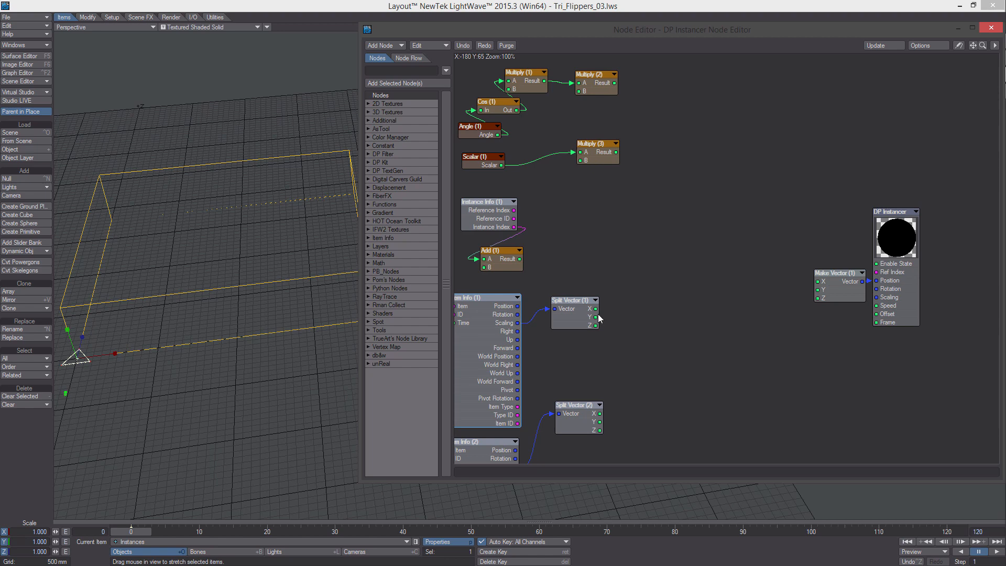
left_click_drag(600, 414, 578, 91)
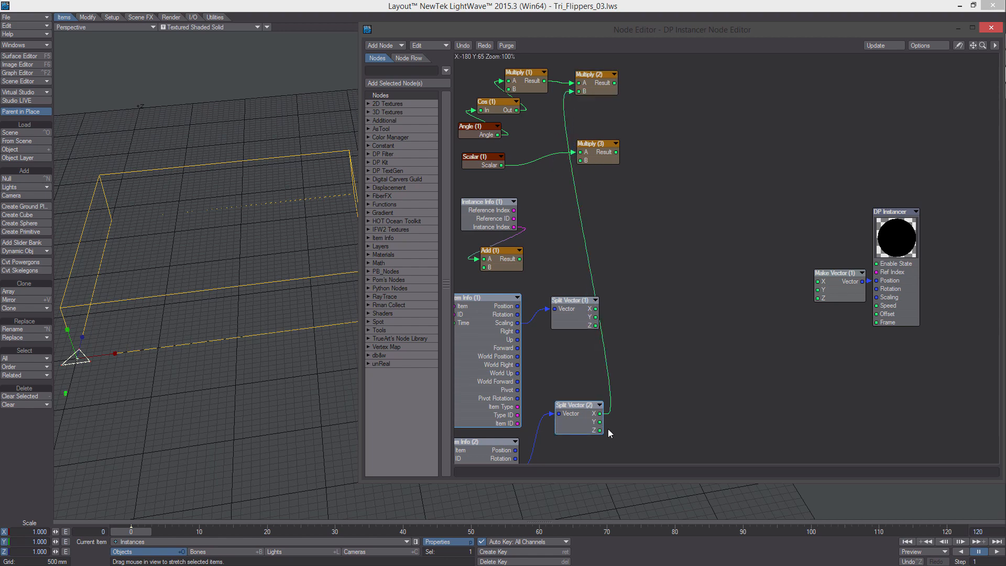
left_click_drag(600, 430, 580, 160)
- Add a scalar Divide node beside Multiply (2), with Split Vector (1) X into A and the Multiply (2) Result into B
right_click(667, 189)
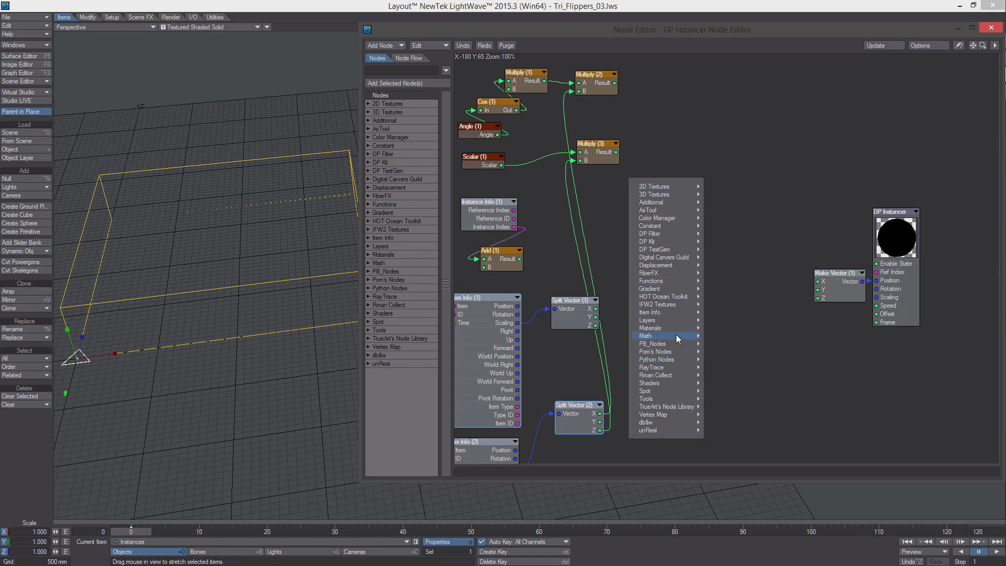
mouse_move(678, 334)
mouse_move(726, 336)
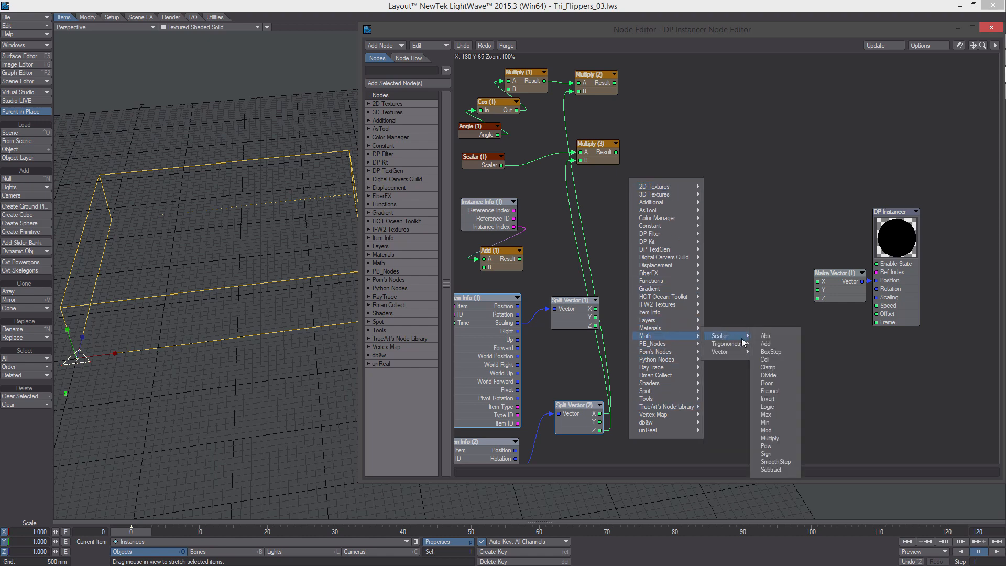
left_click(779, 374)
left_click_drag(721, 252, 679, 86)
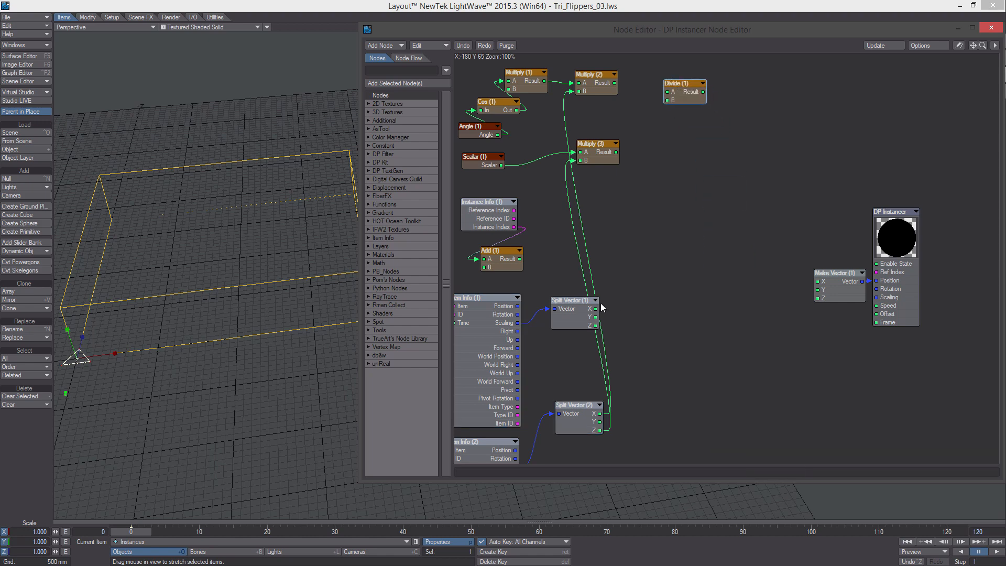
left_click_drag(596, 308, 667, 100)
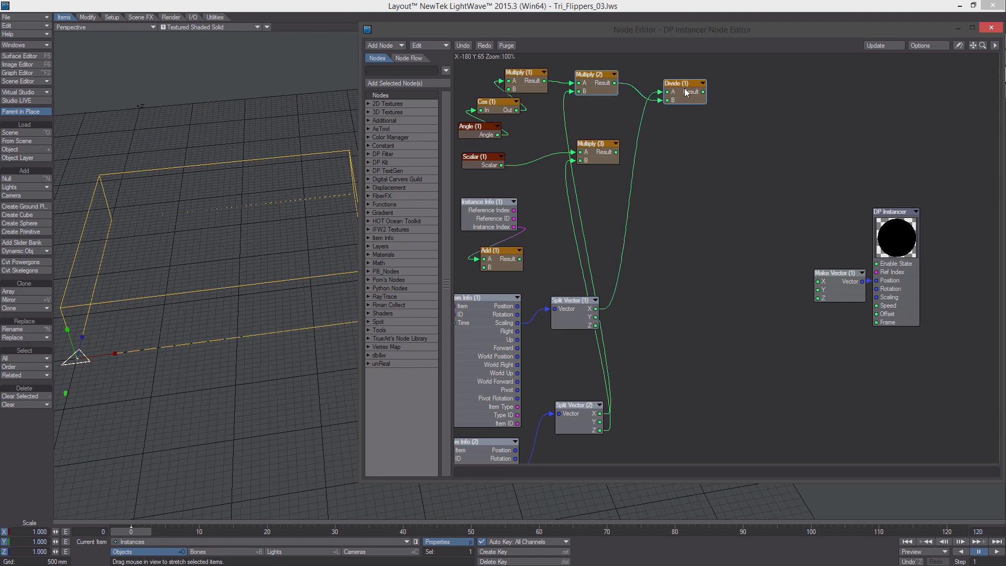
- Duplicate the Divide node beside Multiply (3), with Split Vector (1) Z into A and the Multiply (3) Result into B
key("ctrl+c")
key("ctrl+v")
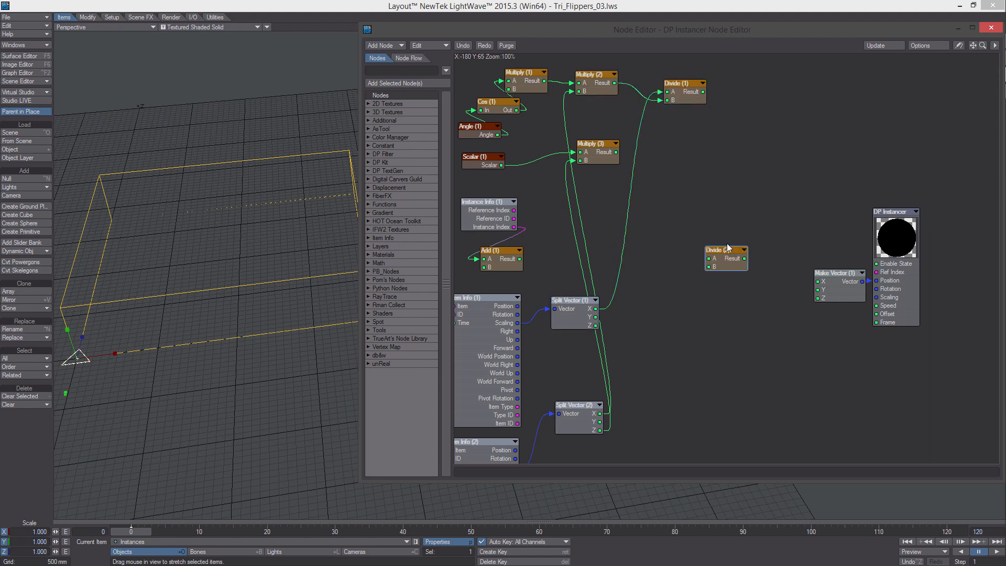
left_click_drag(723, 256, 683, 158)
left_click_drag(596, 326, 676, 148)
left_click_drag(690, 90, 679, 88)
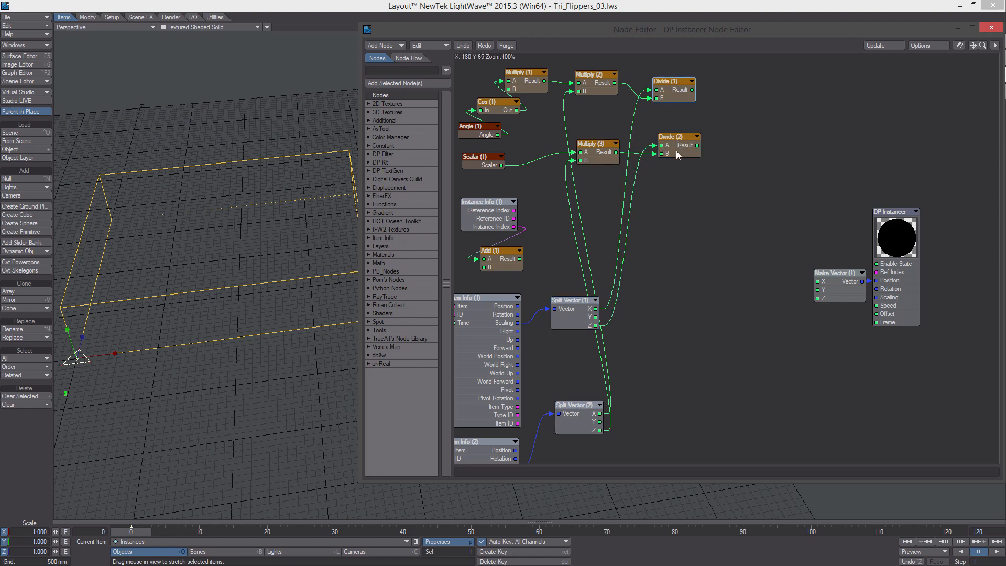
- Add an AsTool Round node beside Divide (1) and connect the Divide (1) Result to its input
right_click(652, 231)
mouse_move(650, 254)
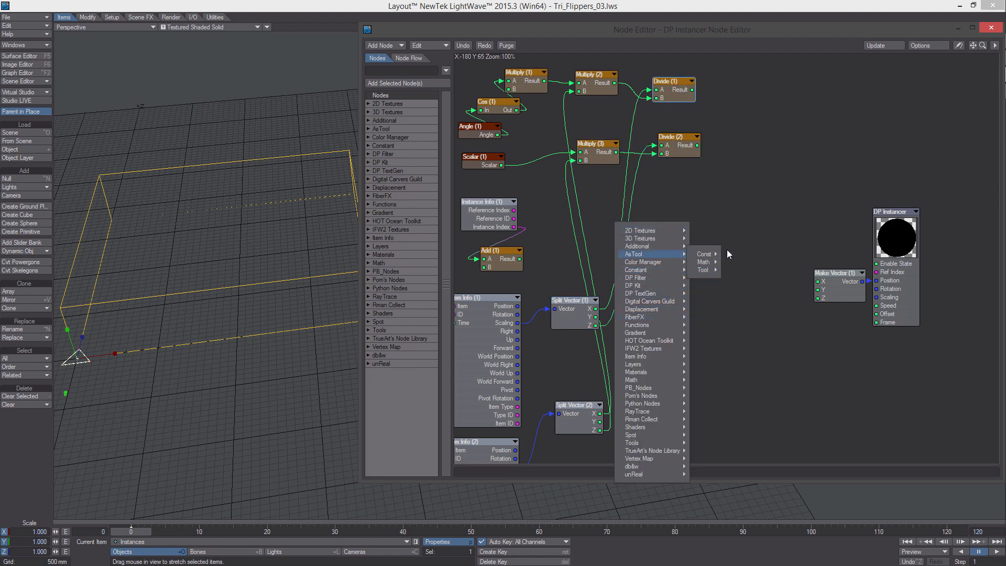
mouse_move(703, 262)
mouse_move(738, 262)
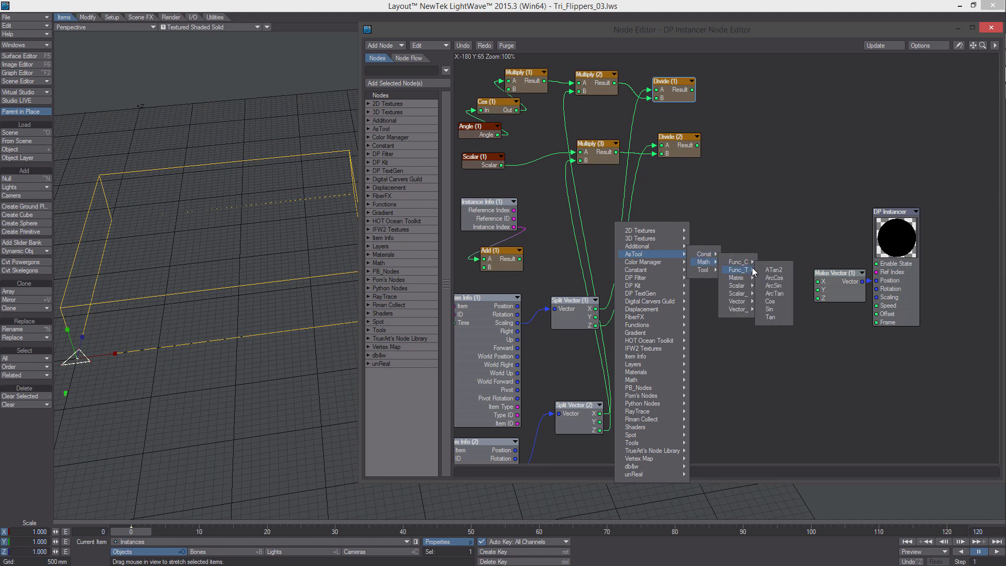
left_click(786, 317)
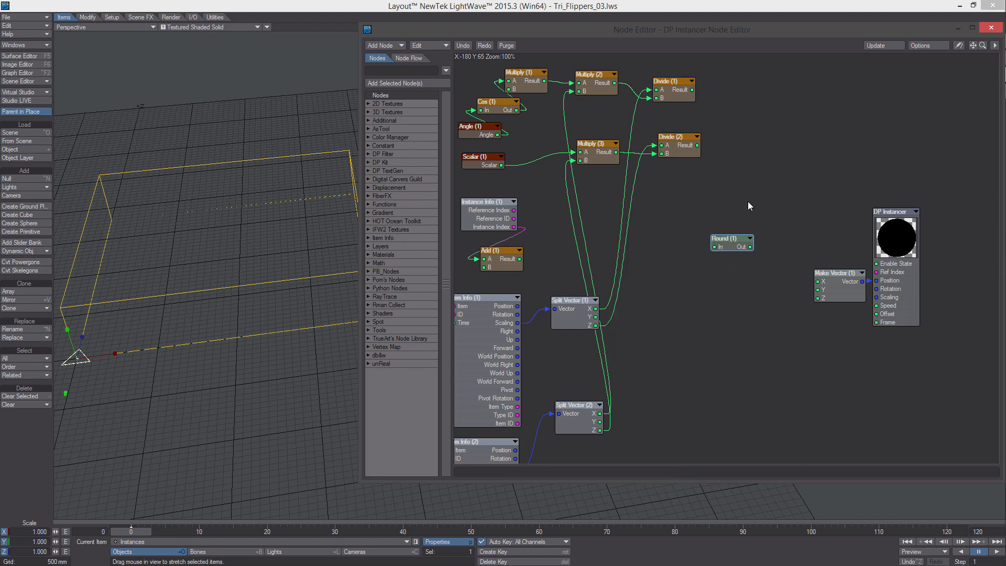
left_click_drag(718, 237, 756, 107)
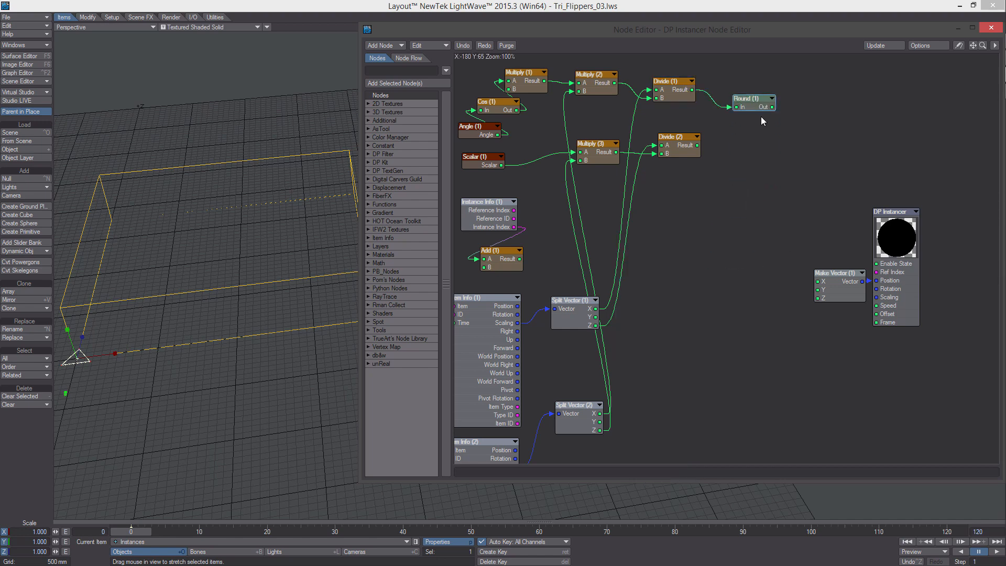
- Duplicate the Round node, connect the Divide (2) Result to the copy, and place both Round nodes close to their Divide nodes
key("ctrl+c")
key("ctrl+v")
left_click_drag(718, 254, 690, 141)
left_click_drag(768, 178, 739, 105)
left_click_drag(739, 105, 715, 100)
- Shift DP Instancer and Make Vector (1) farther from the math nodes to make room between them
left_click_drag(885, 281, 942, 281, "alt")
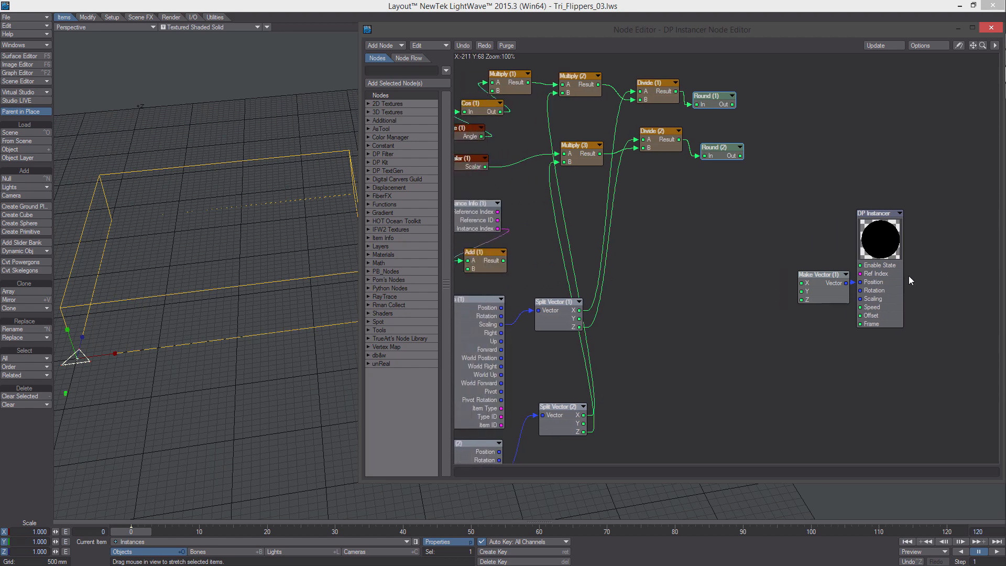
left_click_drag(874, 256, 936, 262)
left_click_drag(827, 293, 869, 293)
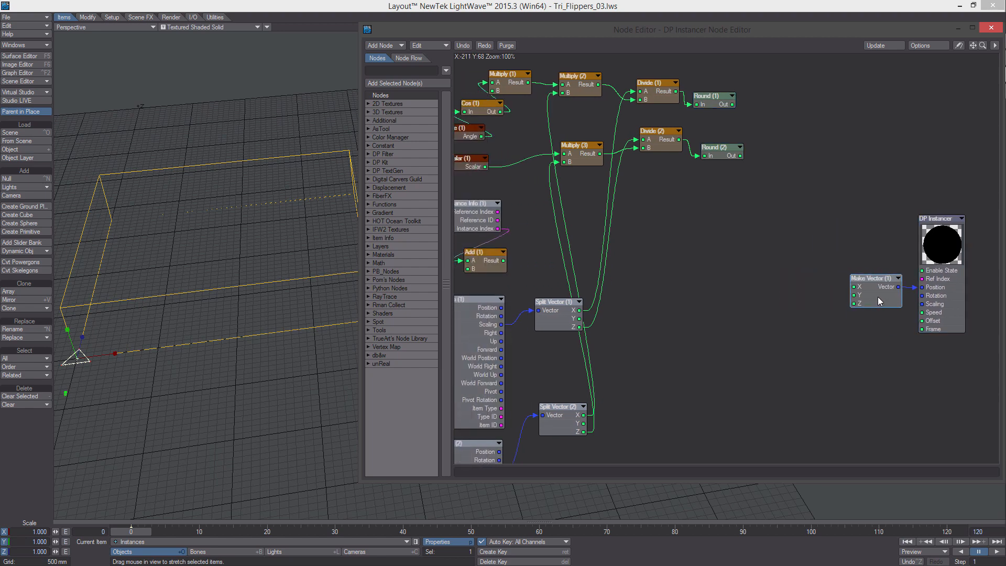
- Add a scalar Mod node and place it between Round (2) and Make Vector (1)
right_click(718, 256)
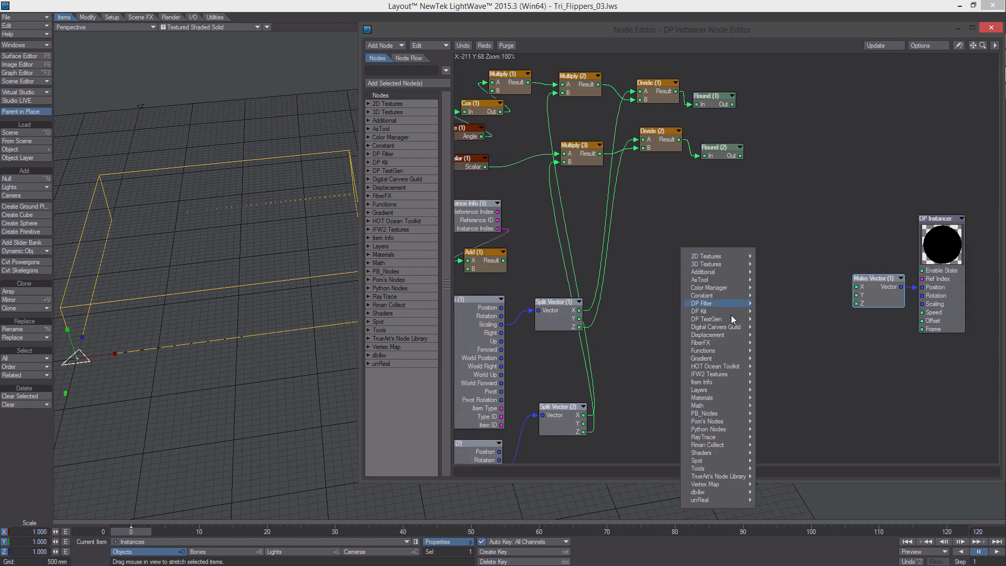
mouse_move(702, 405)
mouse_move(773, 405)
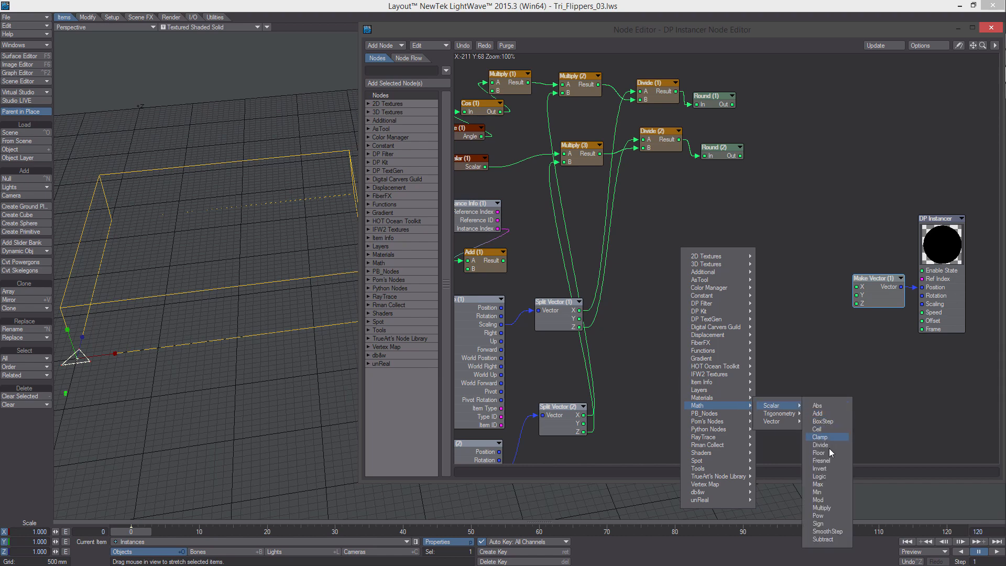
left_click(833, 500)
left_click_drag(720, 257, 795, 172)
- Connect the Add (1) Result to Mod A, Split Vector (1) Y to Mod B, and the Mod Result to Make Vector (1) Y
left_click_drag(764, 206, 783, 205, "alt")
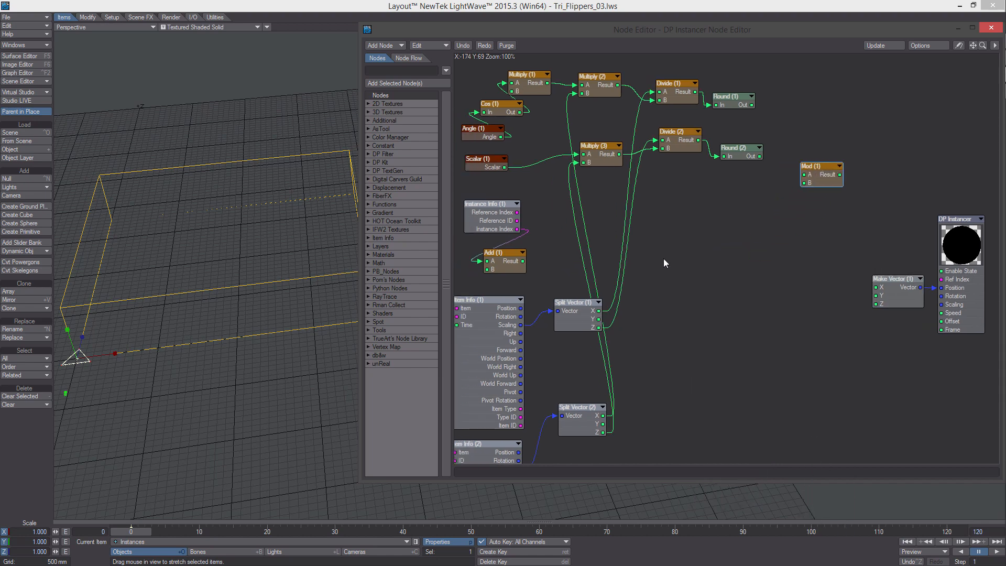
left_click_drag(522, 261, 804, 174)
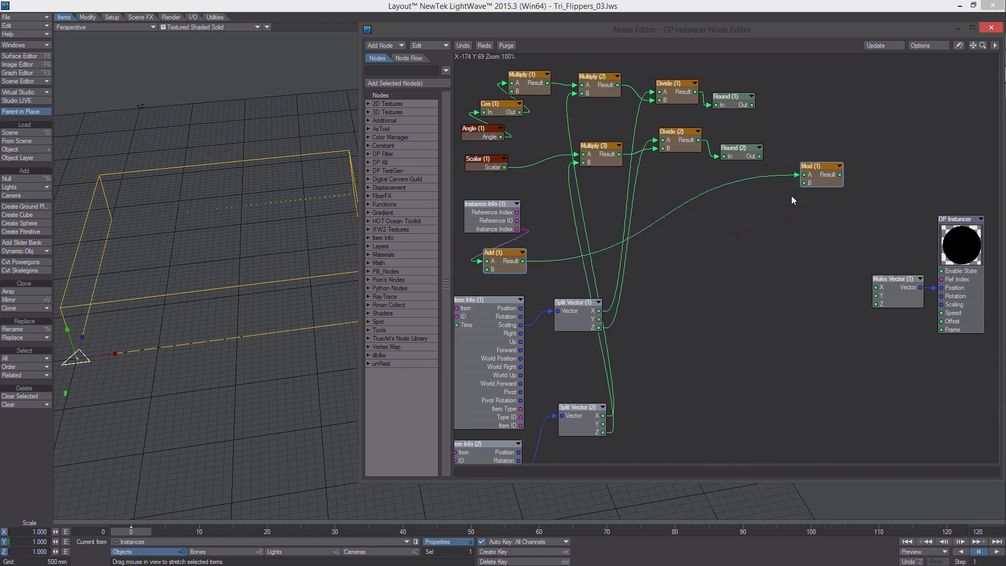
left_click_drag(598, 319, 873, 297)
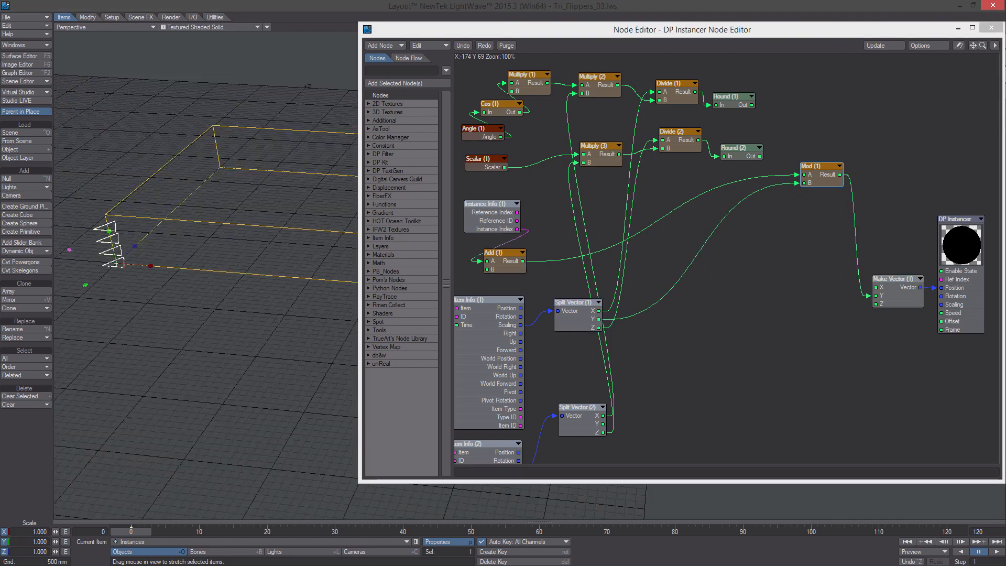
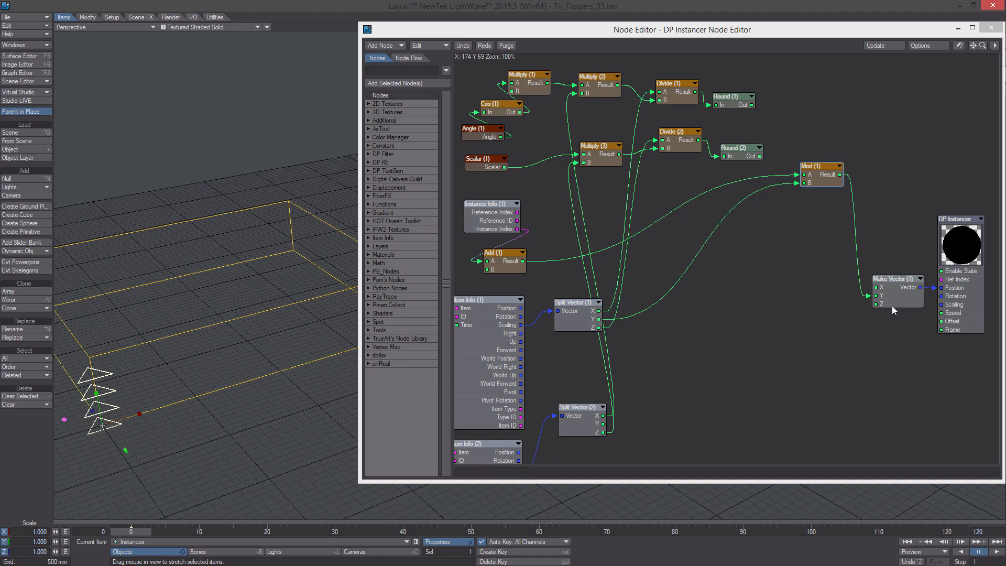
- Disconnect Mod (1) from Make Vector (1) Y and move Make Vector (1) and DP Instancer farther from the math nodes
left_click(868, 297)
left_click_drag(823, 170, 841, 155)
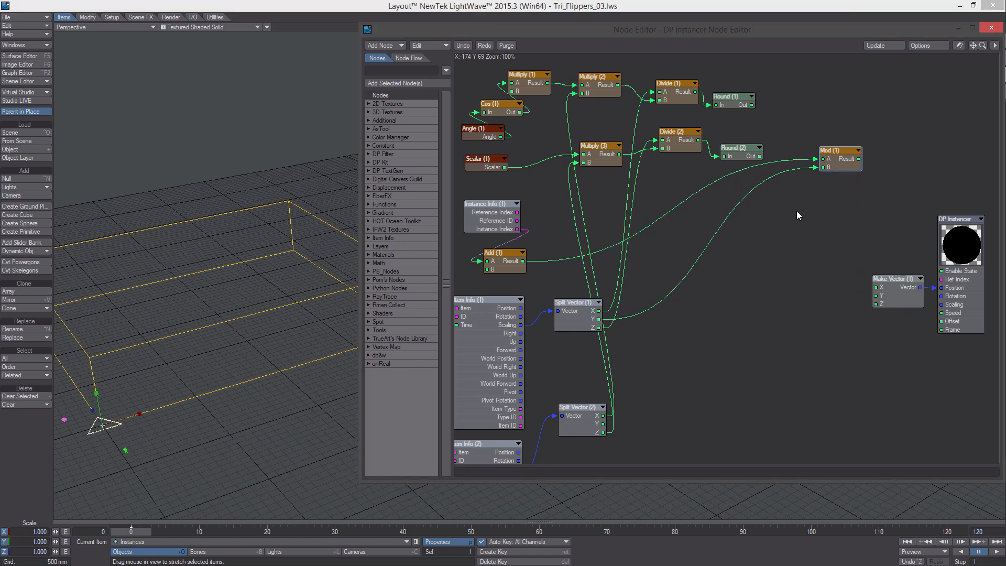
middle_click_drag(804, 194, 798, 239)
middle_click_drag(904, 300, 838, 297)
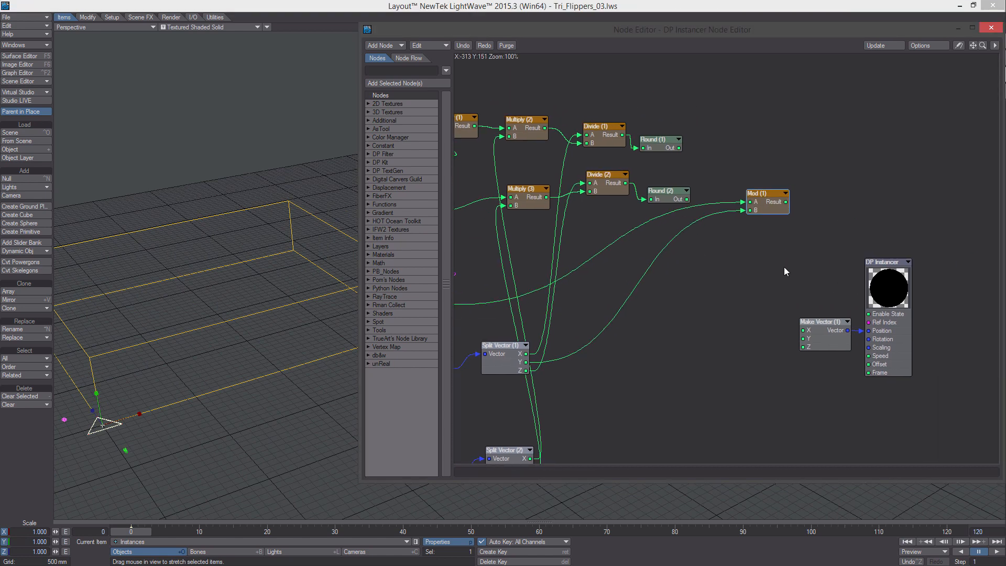
left_click_drag(783, 243, 886, 351)
left_click_drag(825, 321, 913, 325)
- Add a scalar Divide node below Mod (1), connecting the Add (1) Result to A and Split Vector (1) Y to B
middle_click_drag(712, 314, 805, 307)
right_click(788, 296)
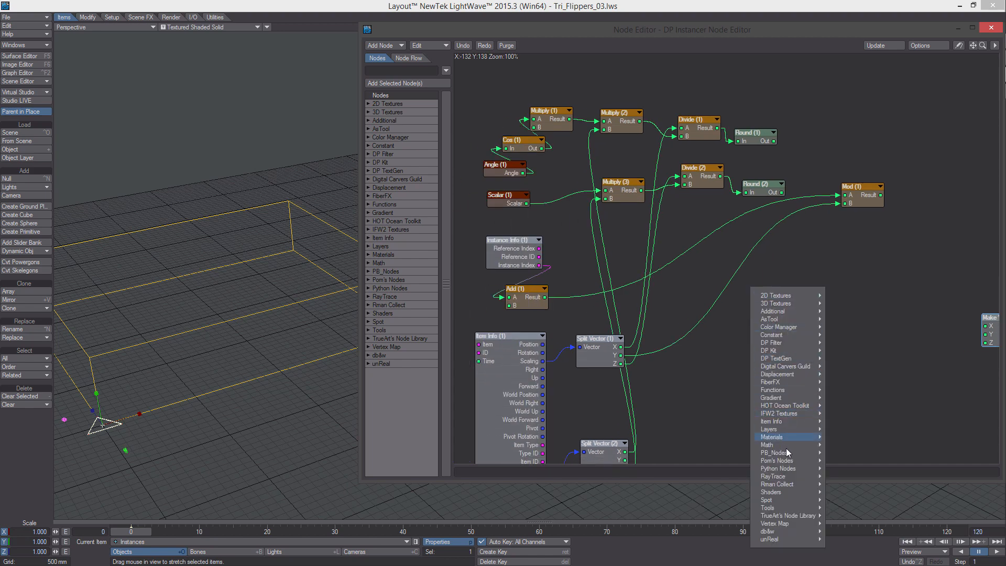
mouse_move(785, 445)
mouse_move(847, 445)
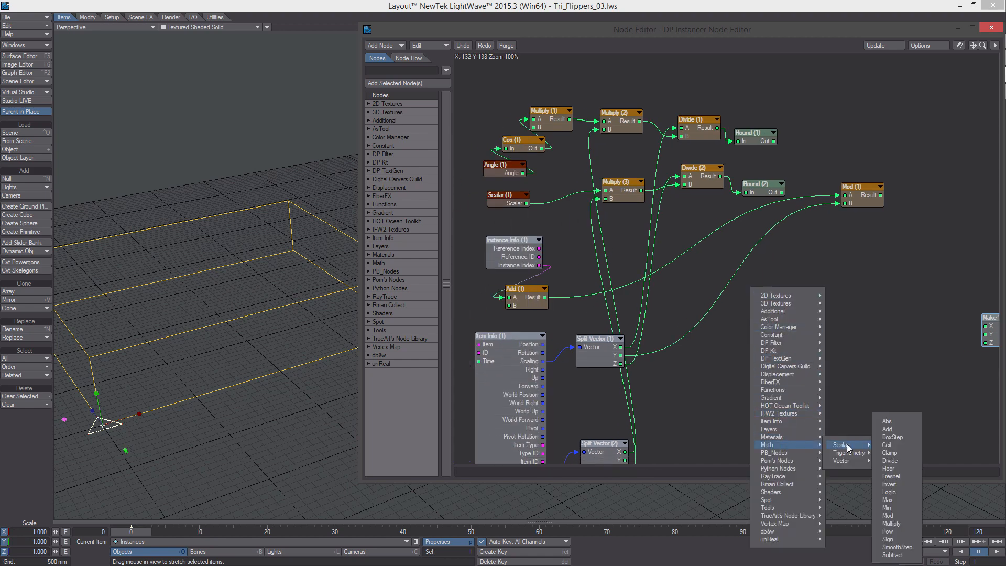
left_click(908, 463)
left_click_drag(723, 257, 860, 243)
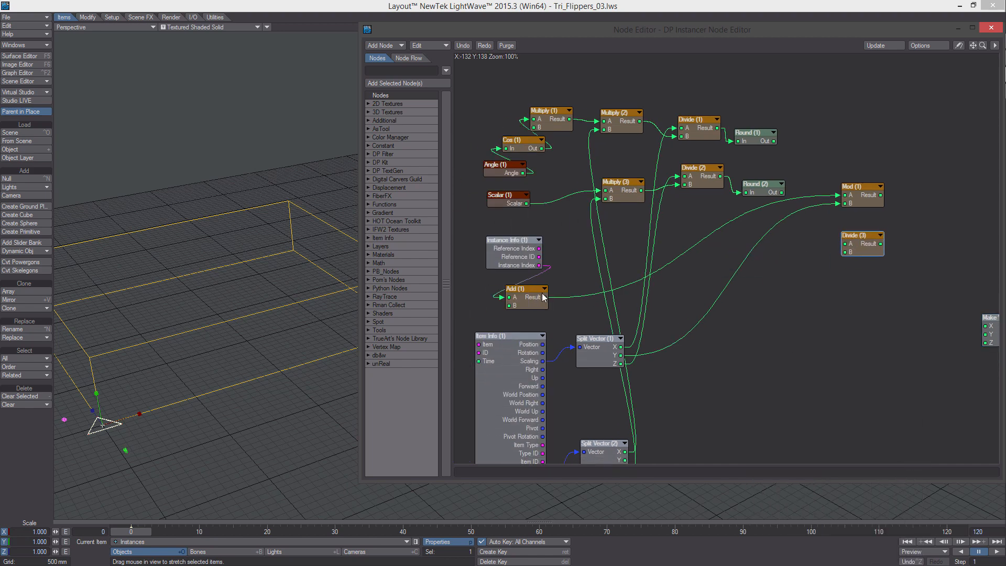
left_click_drag(545, 297, 845, 244)
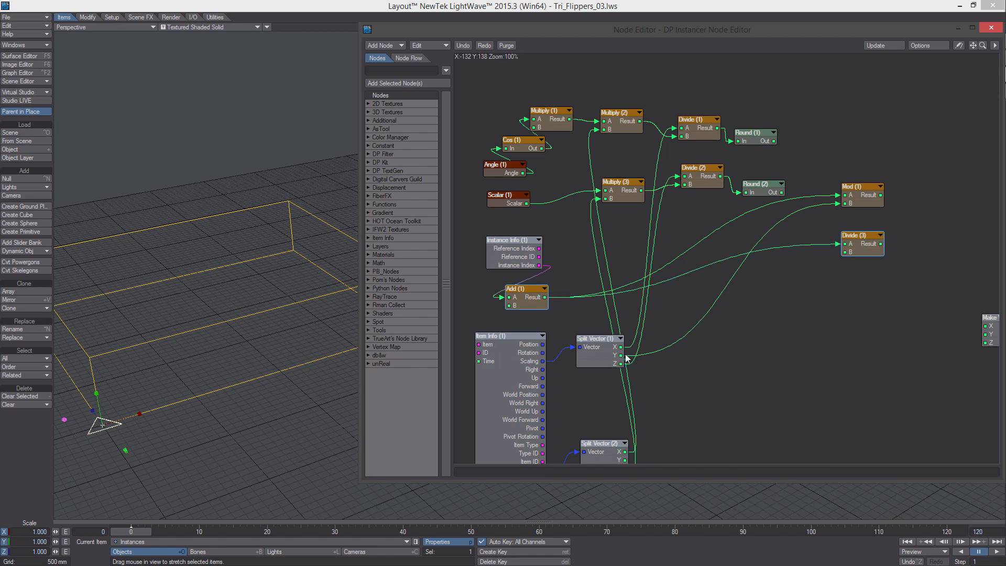
left_click_drag(621, 355, 833, 252)
- Add a scalar Floor node and connect the Divide (3) Result to its In
right_click(767, 299)
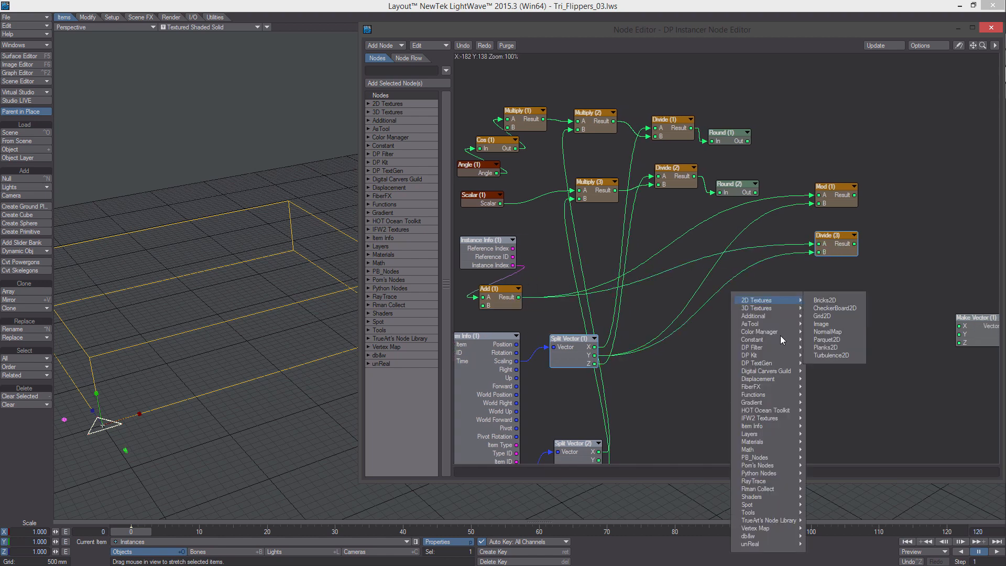
mouse_move(777, 448)
mouse_move(828, 452)
left_click(879, 463)
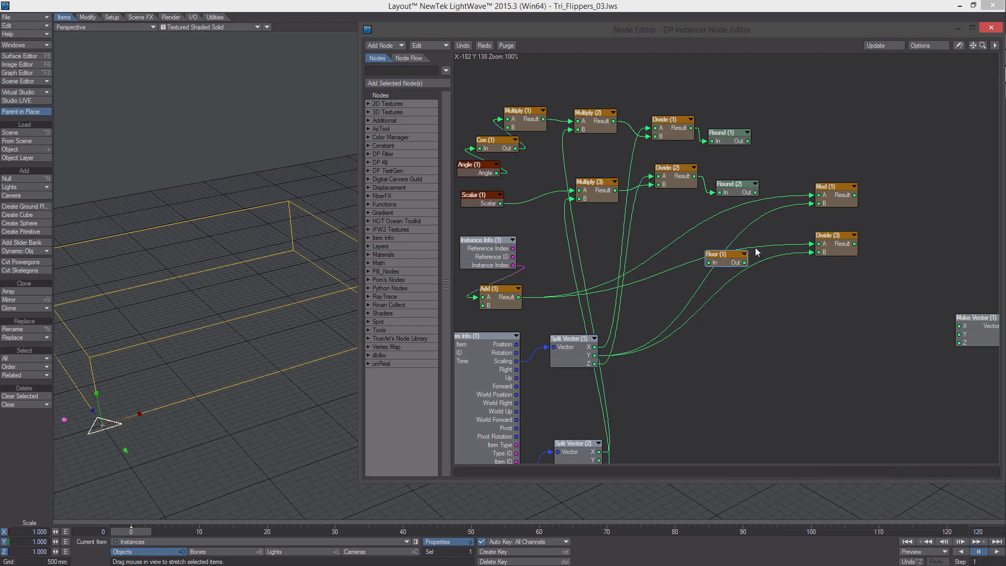
left_click_drag(854, 243, 771, 258)
- Group Floor (1) beside Divide (3) and move both, along with Mod (1), above the Divide and Round nodes
left_click_drag(835, 196, 769, 217)
left_click_drag(850, 284, 758, 217)
left_click_drag(758, 216, 773, 99)
left_click_drag(772, 99, 742, 218, "alt")
left_click_drag(758, 190, 768, 120)
left_click_drag(807, 192, 768, 166, "alt")
left_click_drag(784, 216, 787, 235, "alt")
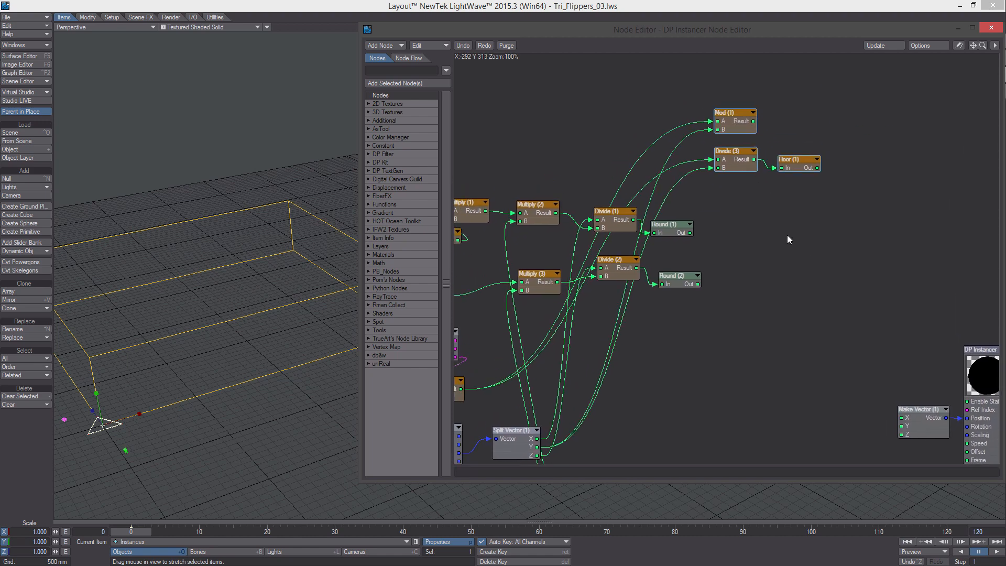
- Add a scalar Mod node with Floor (1) Out into A and Round (1) Out into B, feeding its Result to Make Vector (1) X
left_click_drag(688, 320, 632, 304, "alt")
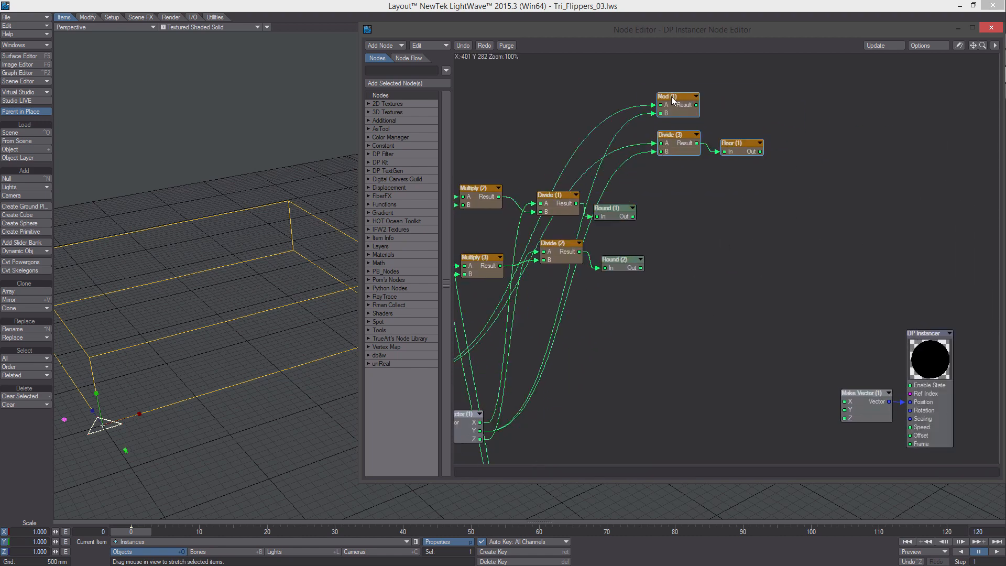
left_click_drag(708, 264, 727, 224, "alt")
right_click(714, 235)
mouse_move(723, 380)
mouse_move(767, 381)
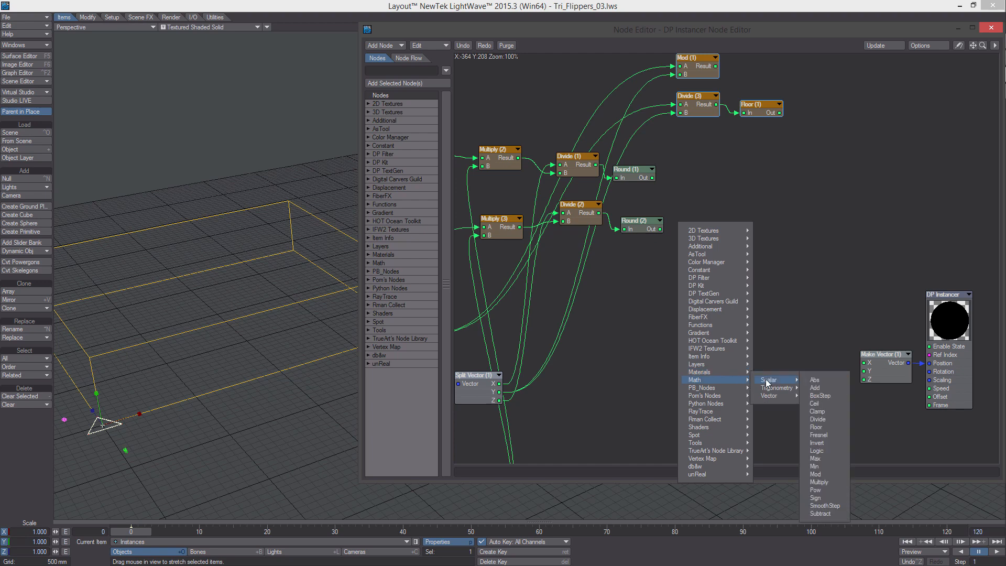
left_click(832, 474)
left_click_drag(722, 251, 823, 151)
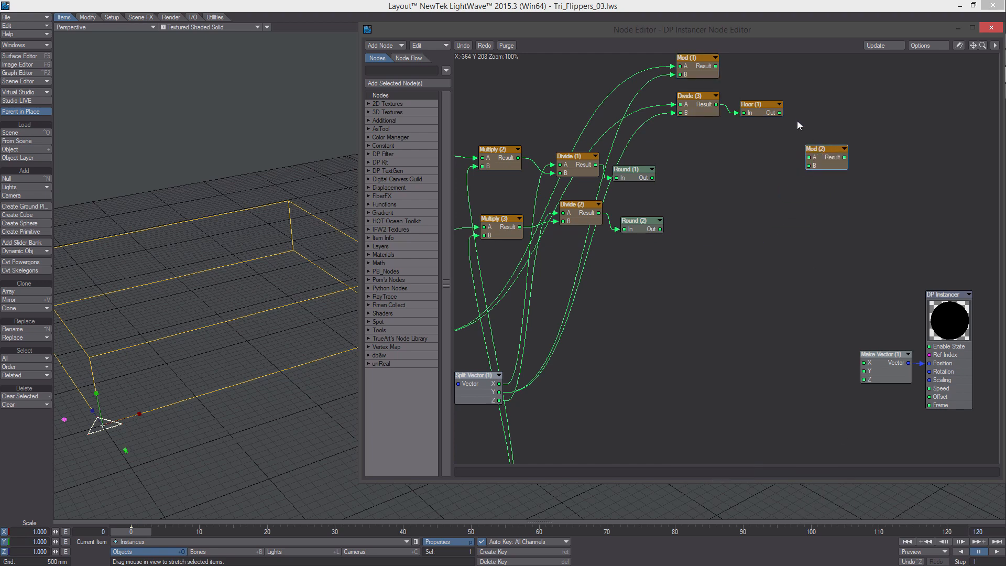
left_click_drag(661, 169, 910, 368, "alt")
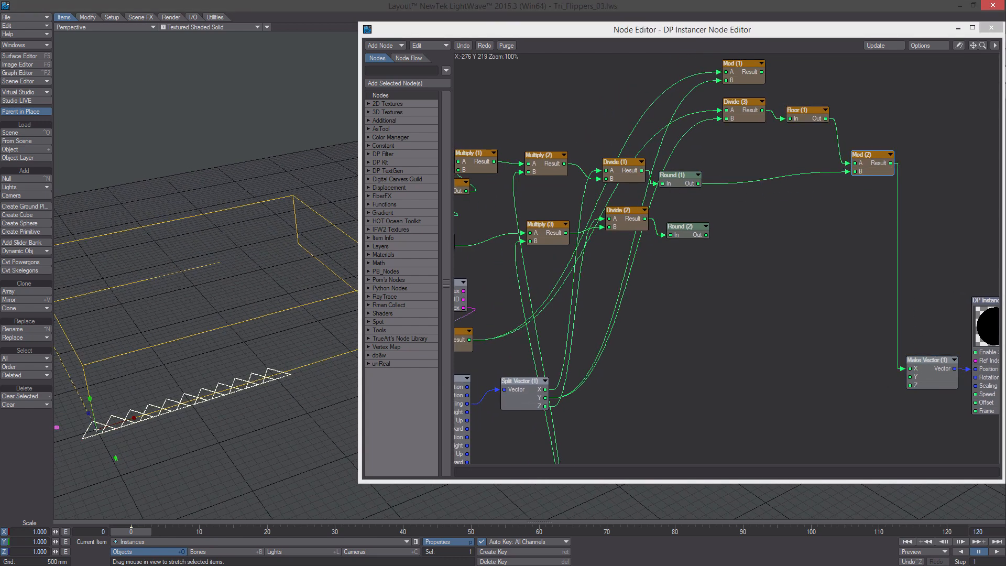
- Add a scalar Multiply node near Mod (2) and connect the Mod (2) Result to its A input
right_click(747, 231)
mouse_move(762, 386)
mouse_move(836, 385)
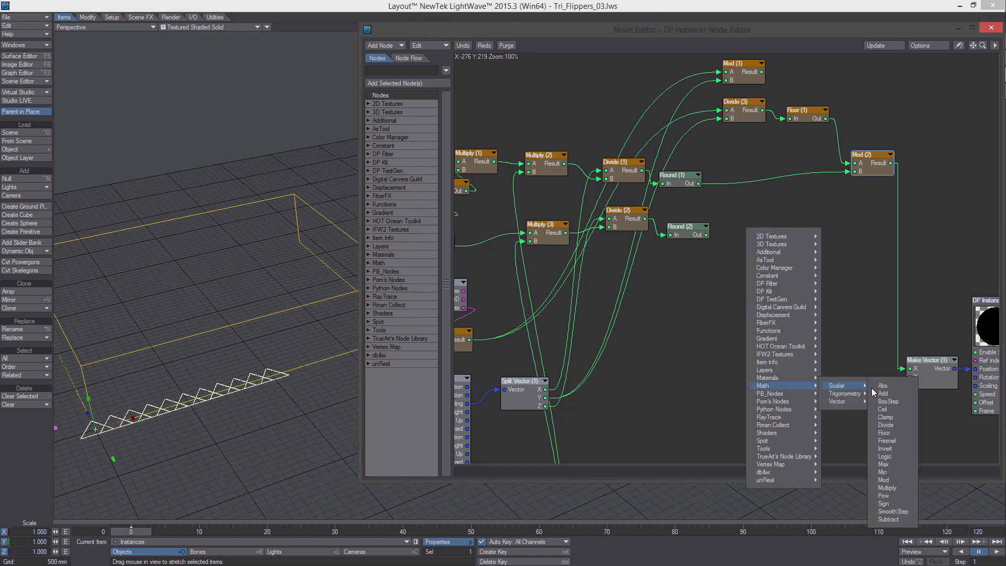
left_click(887, 488)
left_click_drag(735, 259, 856, 221)
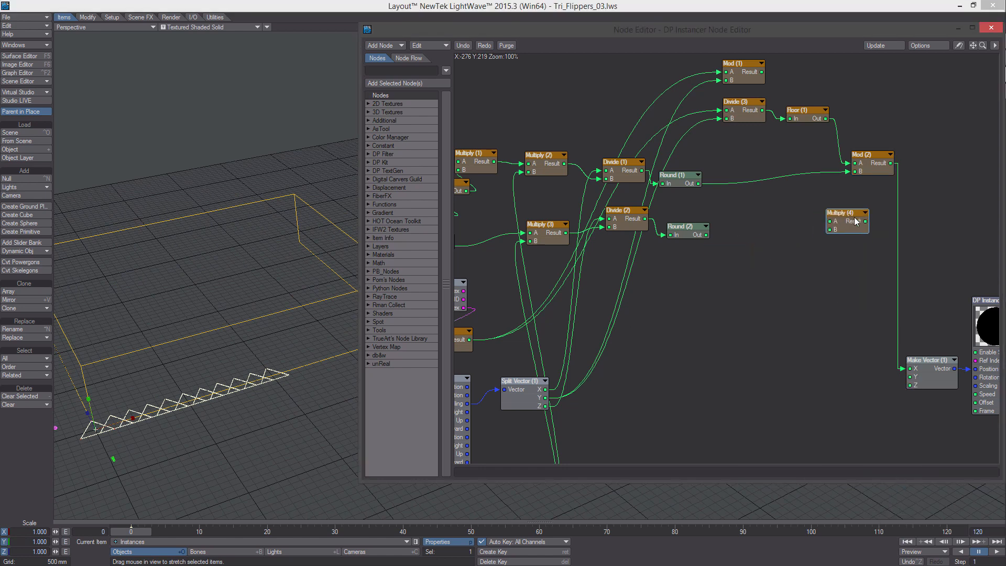
left_click_drag(891, 163, 850, 157)
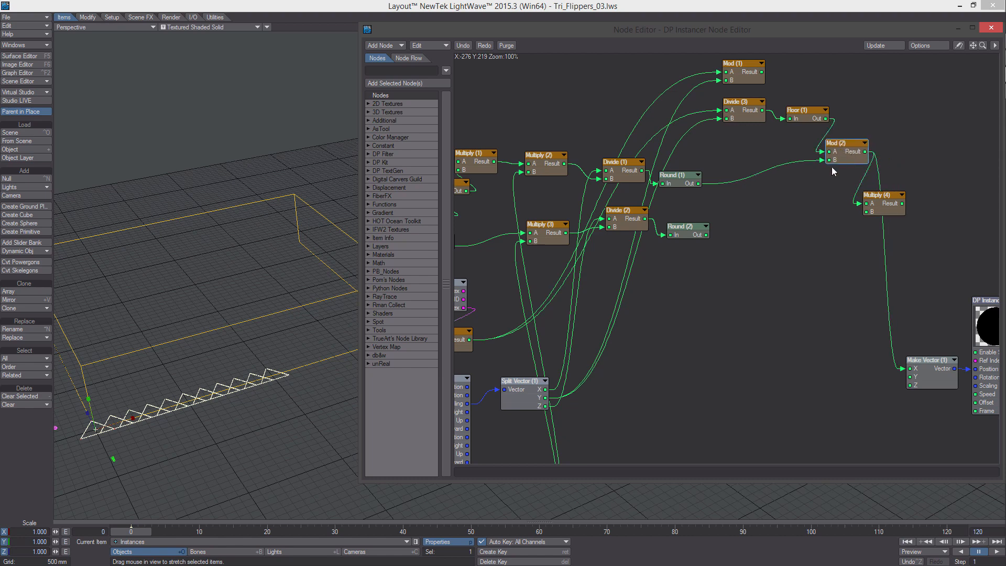
- Connect the Multiply (2) Result to Multiply (4) B and the Multiply (4) Result to Make Vector (1) X
middle_click_drag(722, 181, 751, 181)
left_click_drag(727, 184, 939, 347)
left_click_drag(939, 215, 894, 212)
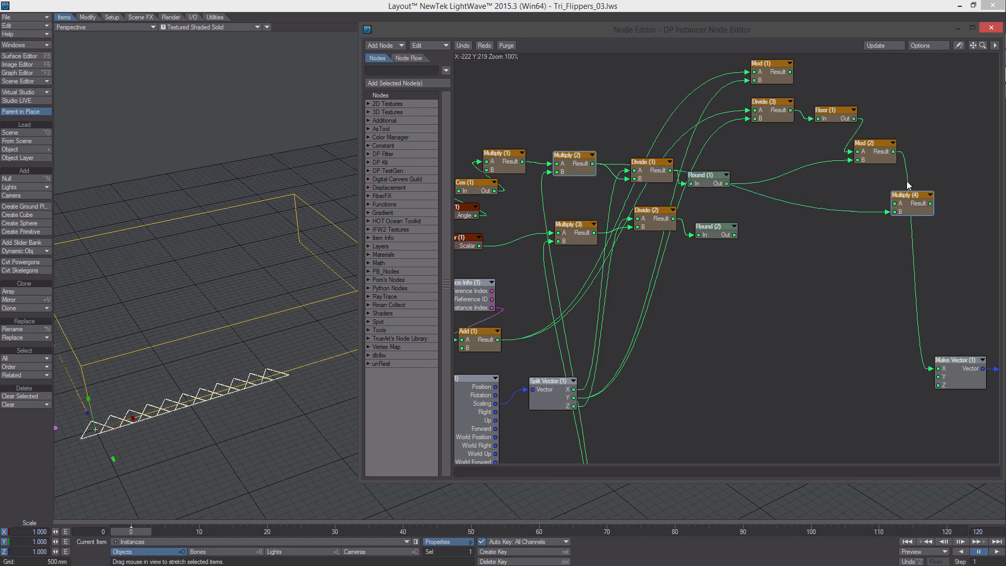
left_click_drag(895, 153, 938, 367)
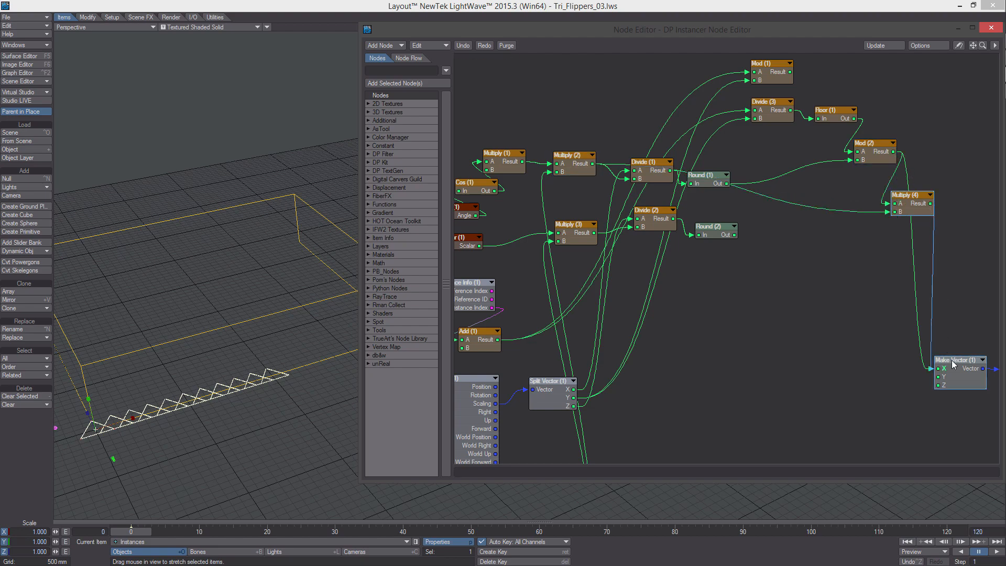
left_click_drag(232, 302, 261, 309, "alt")
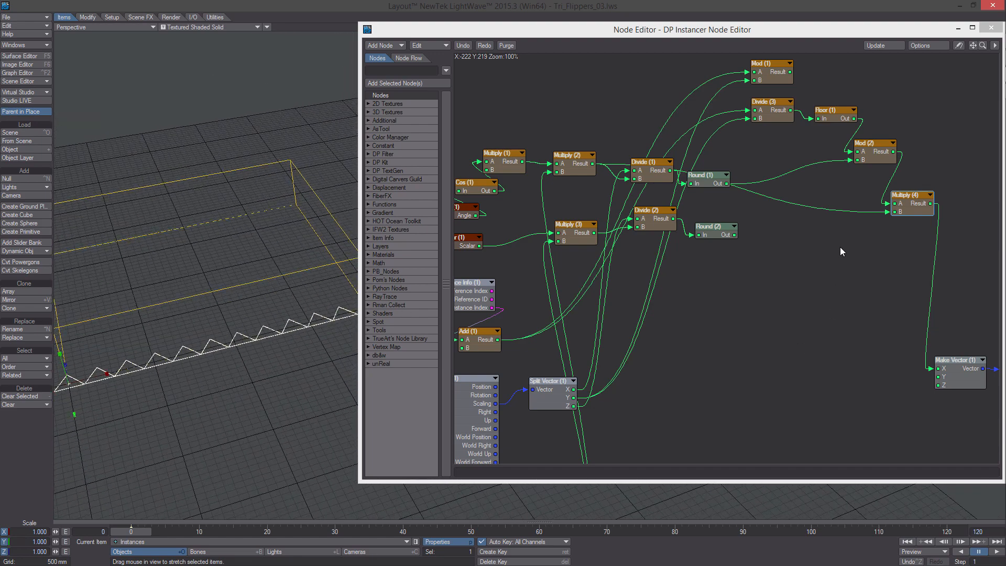
- Reposition Multiply (4), Mod (2) and Floor (1) into a tidy descending chain
left_click_drag(841, 247, 808, 284, "alt")
left_click_drag(874, 241, 900, 239)
left_click_drag(845, 192, 849, 201)
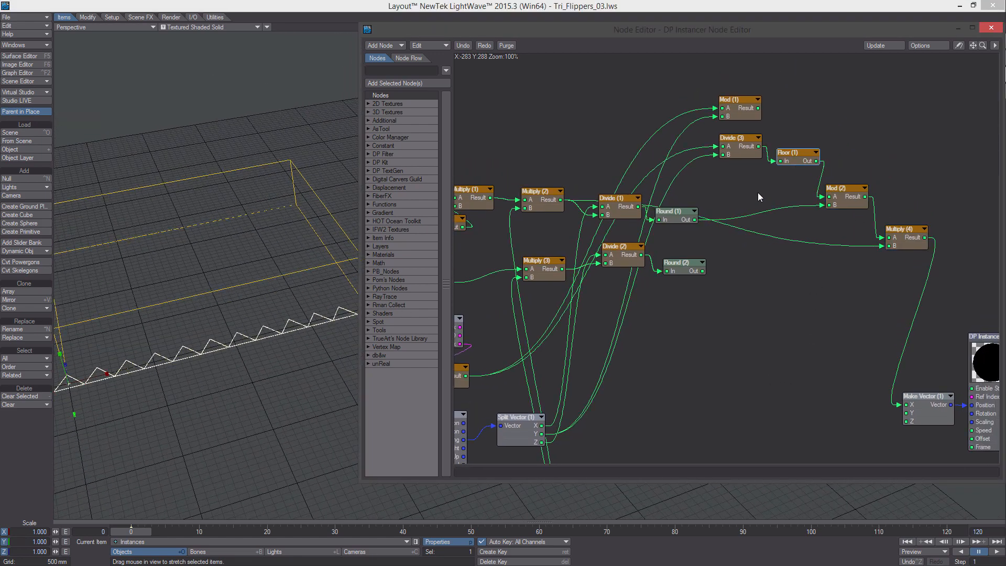
- Move the Angle, Cos, Scalar, Multiply, Divide and Round group away from the Mod chain, then reposition the two Round nodes
left_click_drag(721, 294, 483, 205, "alt")
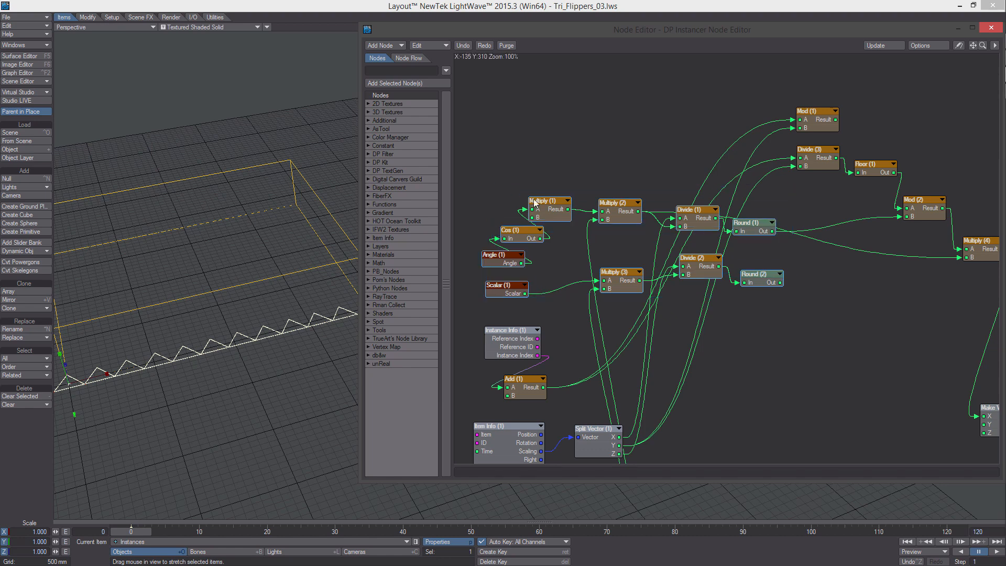
left_click_drag(545, 201, 481, 182)
left_click_drag(781, 288, 708, 228)
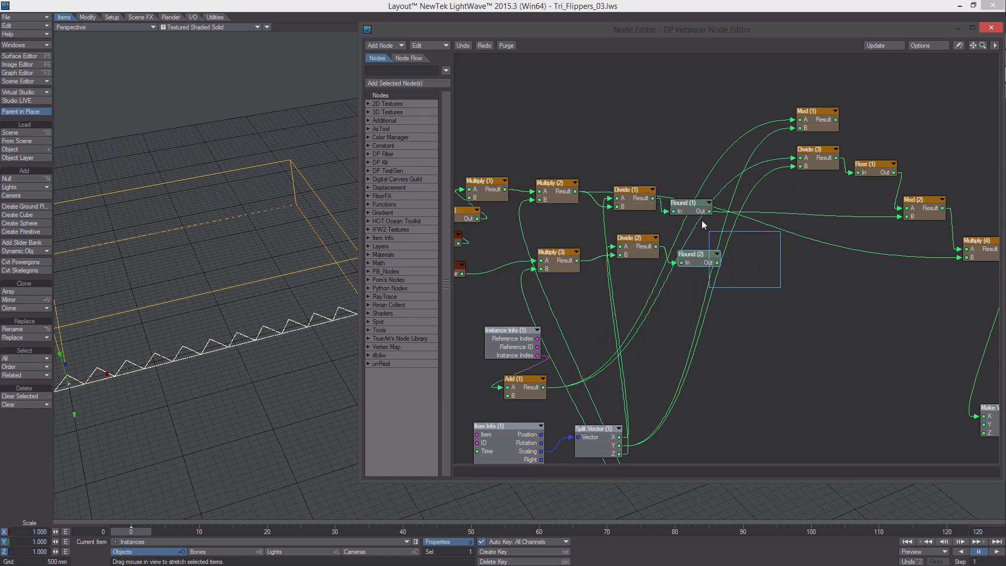
left_click_drag(752, 284, 705, 237)
left_click_drag(850, 273, 715, 252, "alt")
- Duplicate Divide (3) and Floor (1), feed the new Divide from Divide (3) and Round (1), and connect Floor (2) Out to Make Vector (1) Z
left_click_drag(843, 230, 853, 231)
left_click_drag(827, 245, 855, 243, "alt")
left_click_drag(765, 171, 709, 131)
key("ctrl+v")
left_click_drag(750, 267, 780, 269)
left_click_drag(730, 138, 733, 253)
left_click_drag(611, 218, 709, 265)
left_click_drag(800, 262, 902, 386, "alt")
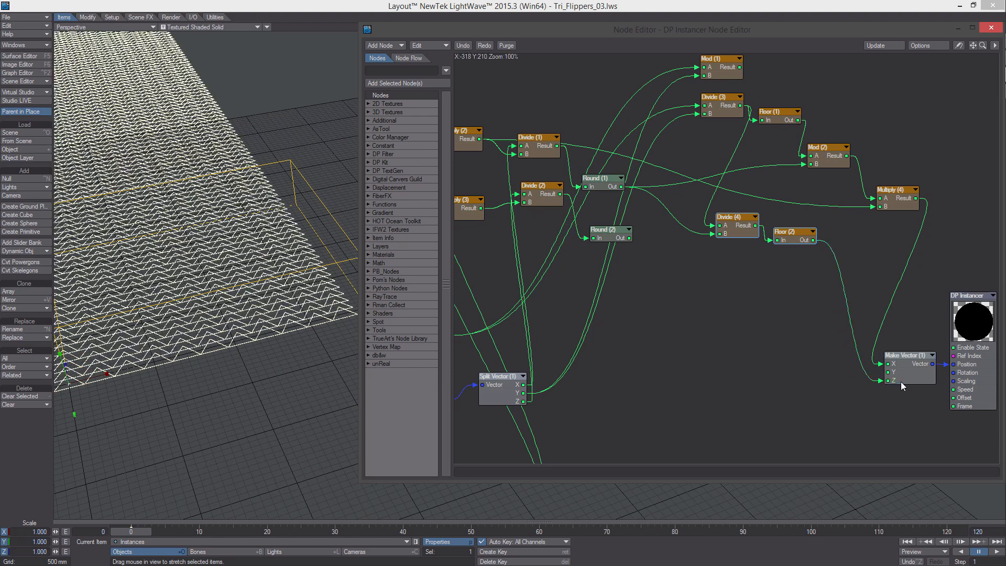
- Duplicate Multiply (4), place the copy after Floor (2), and connect Floor (2) Out to its A input
left_click(895, 202)
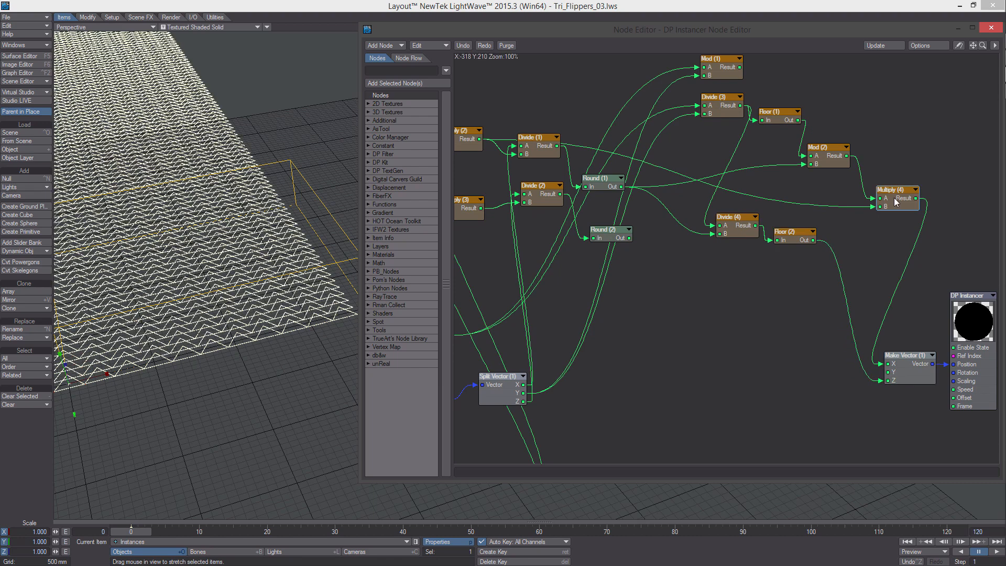
key("ctrl+c")
key("ctrl+v")
left_click_drag(726, 264, 858, 261)
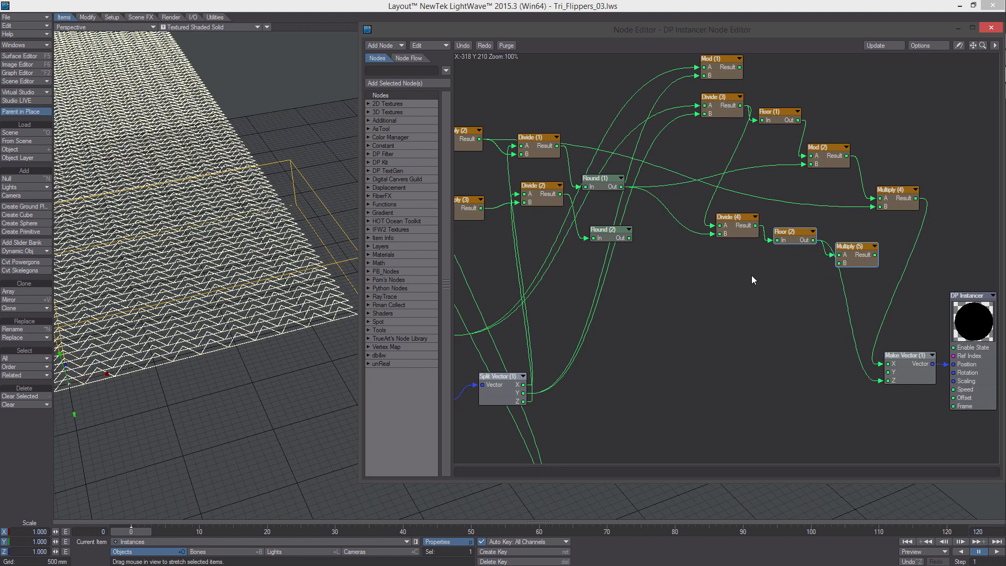
- Connect the Multiply (3) Result to Multiply (5) B and the Multiply (5) Result to Make Vector (1) Z
left_click_drag(751, 280, 818, 281, "alt")
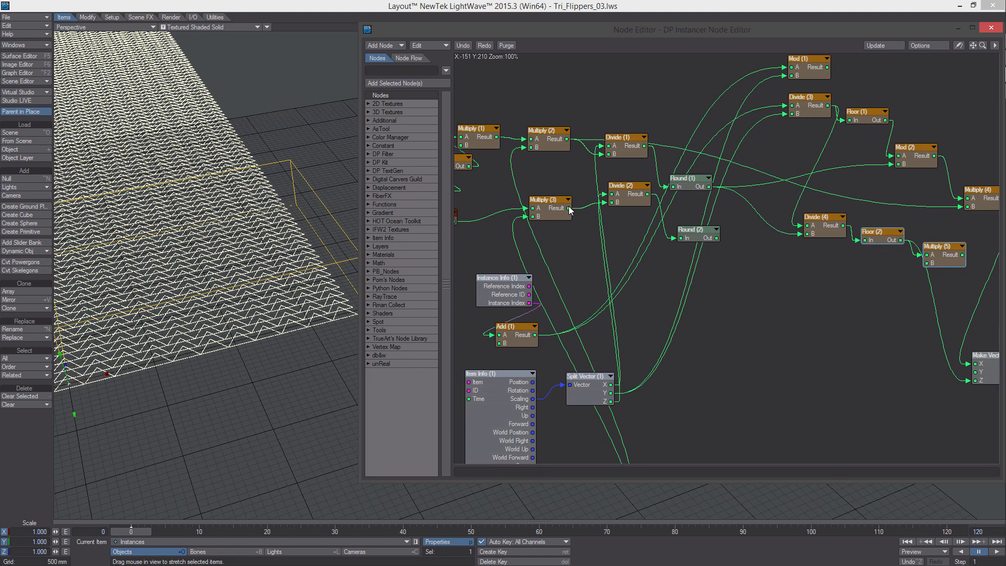
left_click_drag(982, 268, 853, 251, "alt")
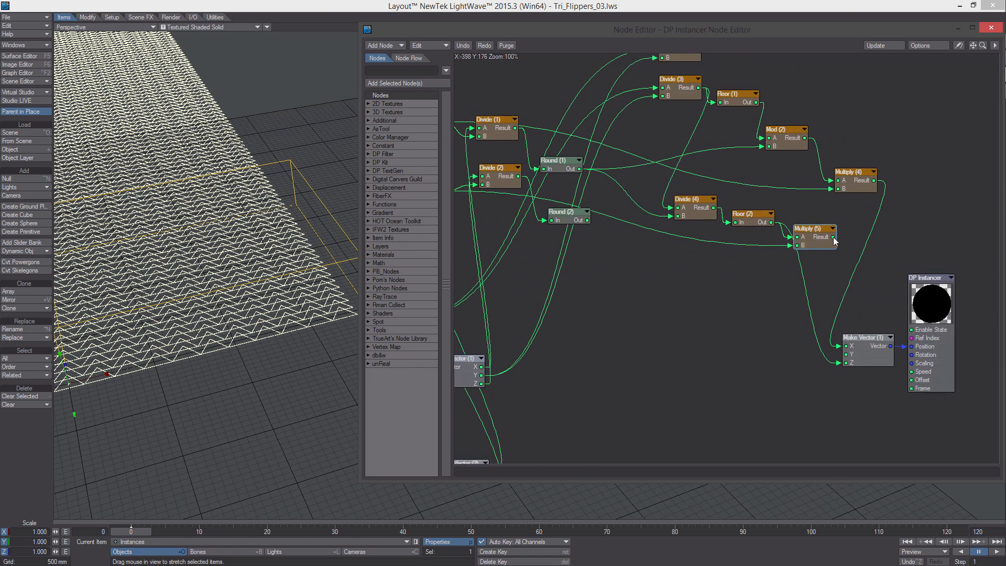
left_click_drag(858, 374, 859, 366)
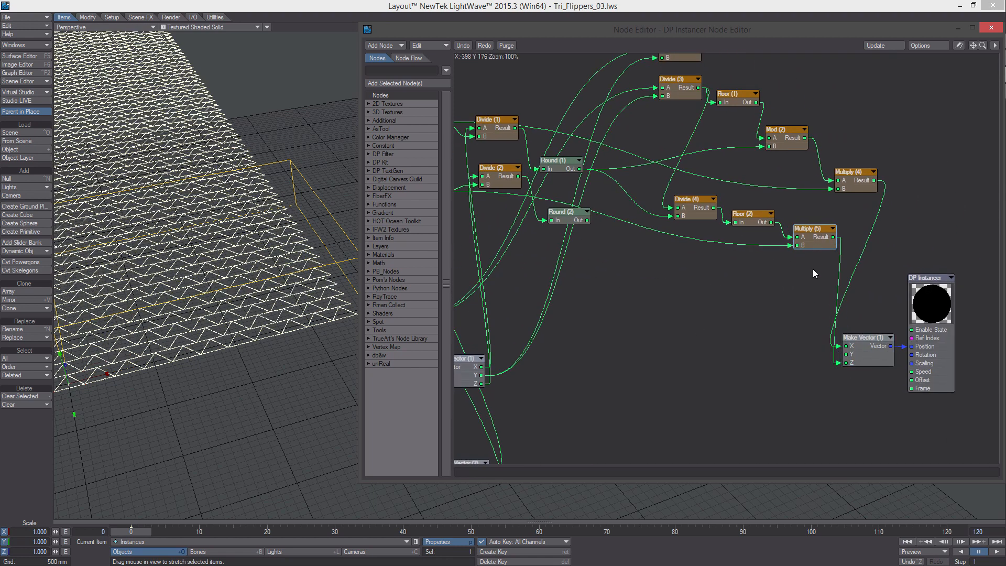
- Add another scalar Multiply node and place it below the Divide (4) and Floor (2) chain
left_click_drag(813, 269, 687, 191)
left_click_drag(758, 227, 967, 210, "alt")
left_click_drag(841, 281, 810, 258, "alt")
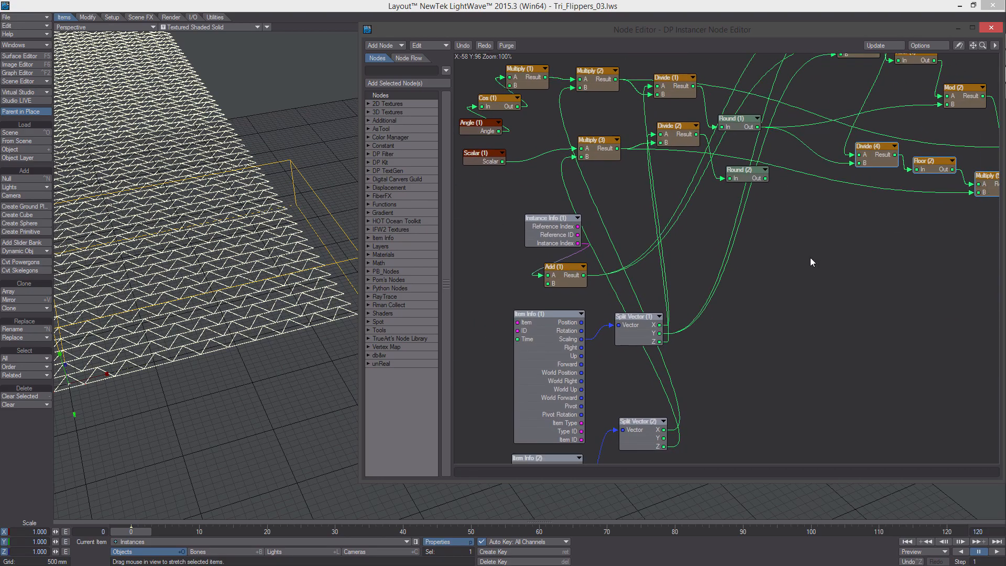
mouse_move(282, 279)
left_mouse_down("alt")
mouse_move(320, 269)
mouse_move(330, 309)
mouse_move(293, 291)
left_mouse_up("alt")
left_click_drag(885, 284, 743, 302, "alt")
right_click(742, 301)
mouse_move(755, 438)
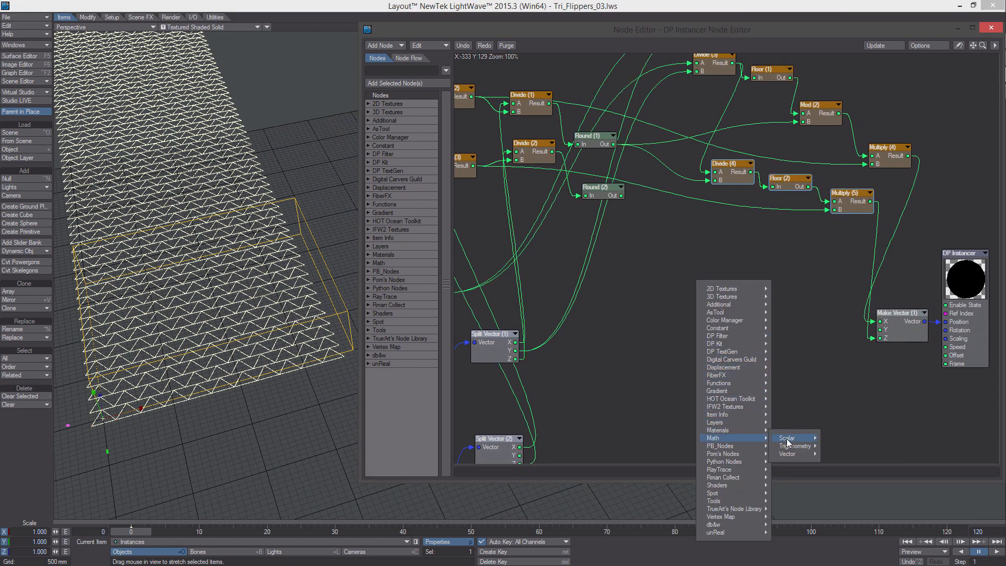
mouse_move(791, 438)
left_click(852, 524)
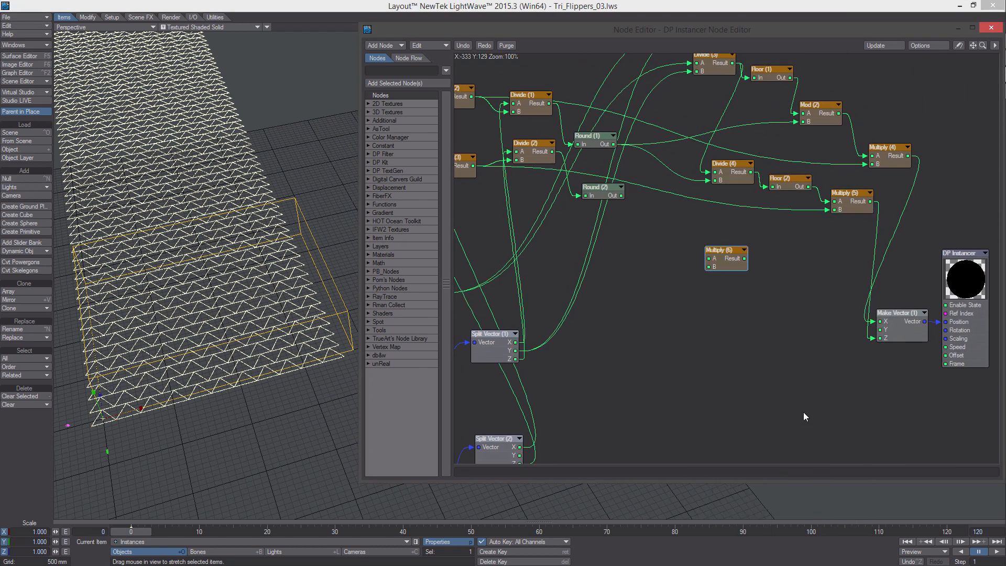
left_click_drag(716, 270, 693, 298)
left_click_drag(694, 298, 763, 246, "alt")
- Connect Round (1) Out to Multiply (6) A and Round (2) Out to B, and space the two Round nodes farther apart
left_click_drag(585, 291, 625, 278)
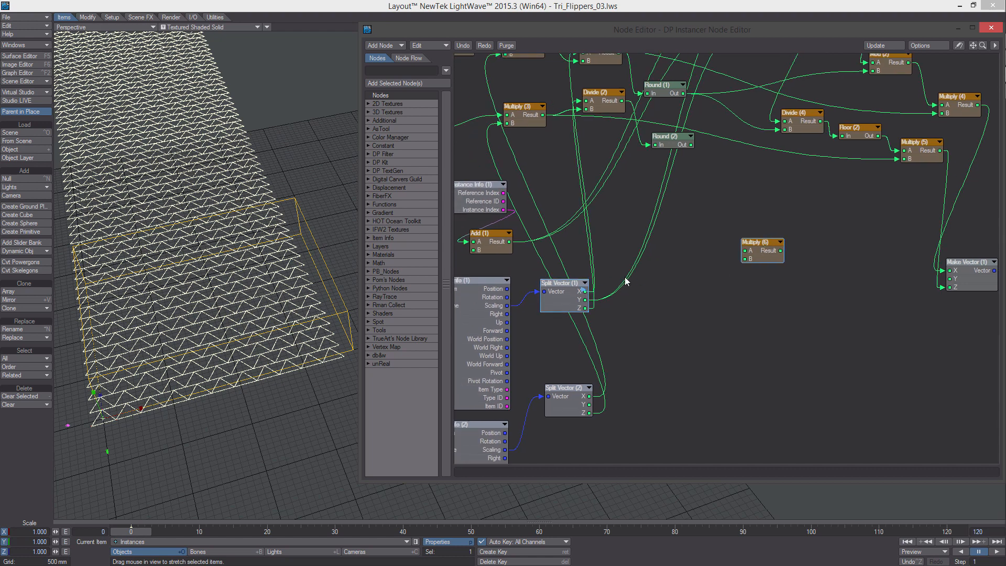
left_click_drag(702, 261, 687, 308, "alt")
left_click_drag(668, 140, 728, 297)
left_click_drag(676, 194, 651, 221)
left_click_drag(654, 139, 657, 151)
left_click_drag(640, 223, 651, 219)
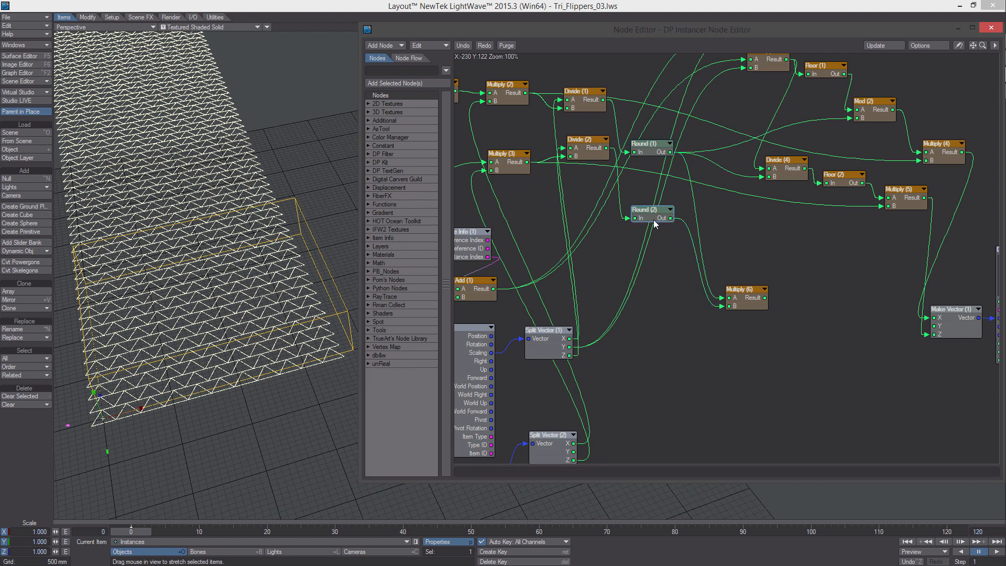
- Add another Multiply node after Multiply (6) and connect the Multiply (6) Result to its A and Split Vector (1) Y to its B
left_click_drag(712, 270, 781, 305, "alt")
key("ctrl+v")
left_click_drag(748, 265, 774, 284)
left_click_drag(660, 280, 687, 284, "alt")
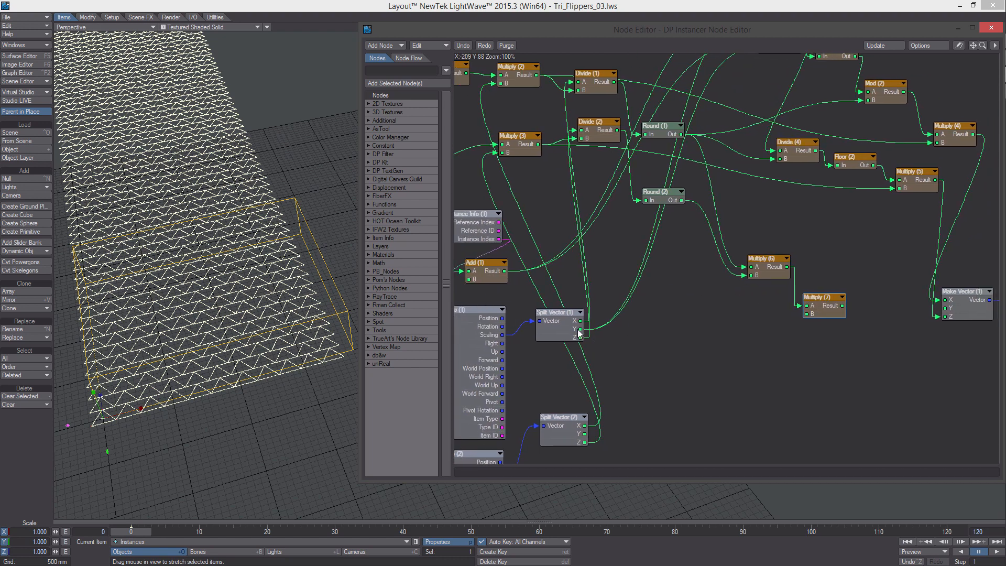
left_click_drag(580, 330, 814, 316)
- Add a scalar Logic node beside Multiply (7) and connect the Add (1) Result to A and the Multiply (7) Result to B
right_click(740, 341)
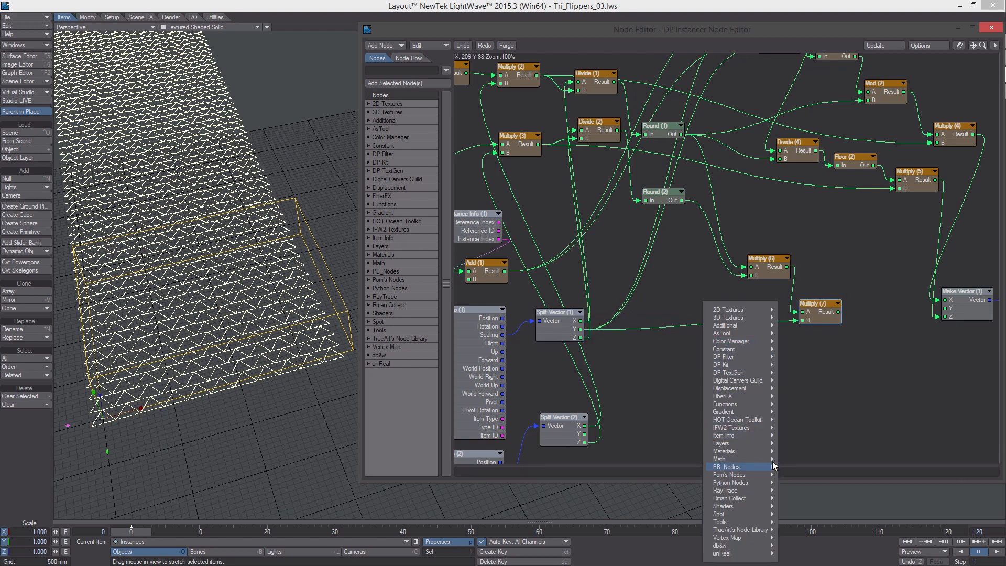
mouse_move(744, 459)
mouse_move(796, 460)
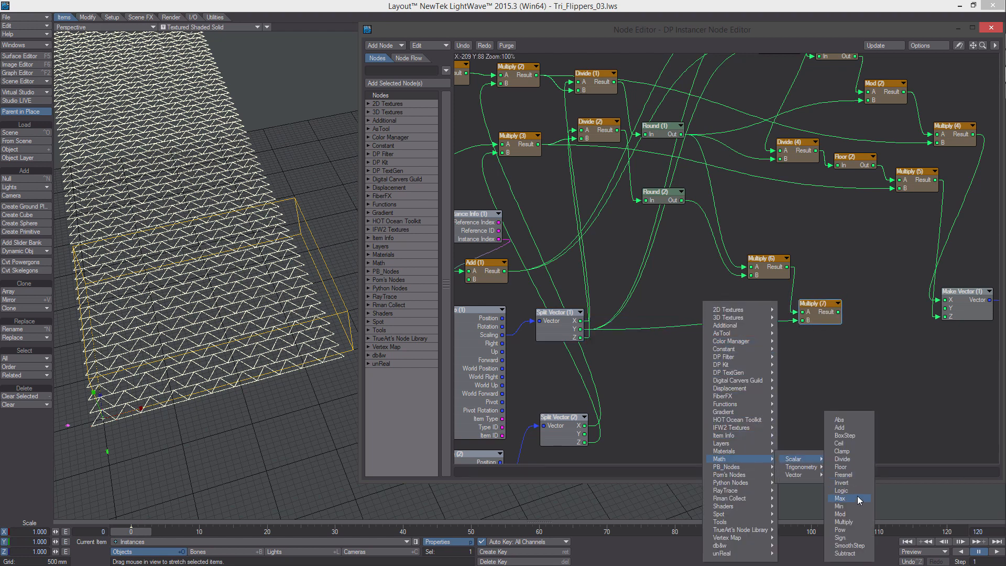
left_click(840, 490)
left_click_drag(724, 254, 891, 336)
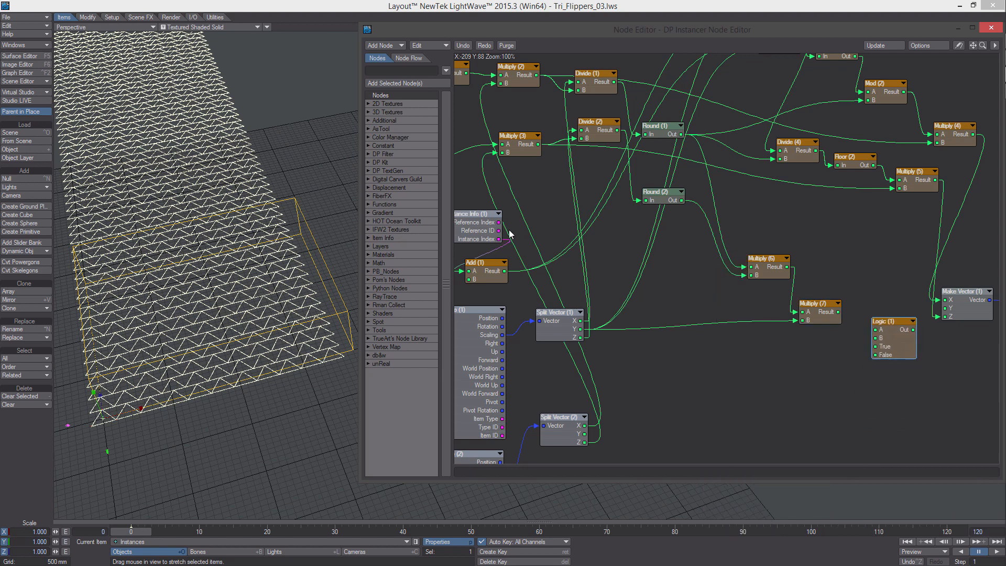
left_click_drag(505, 271, 887, 330)
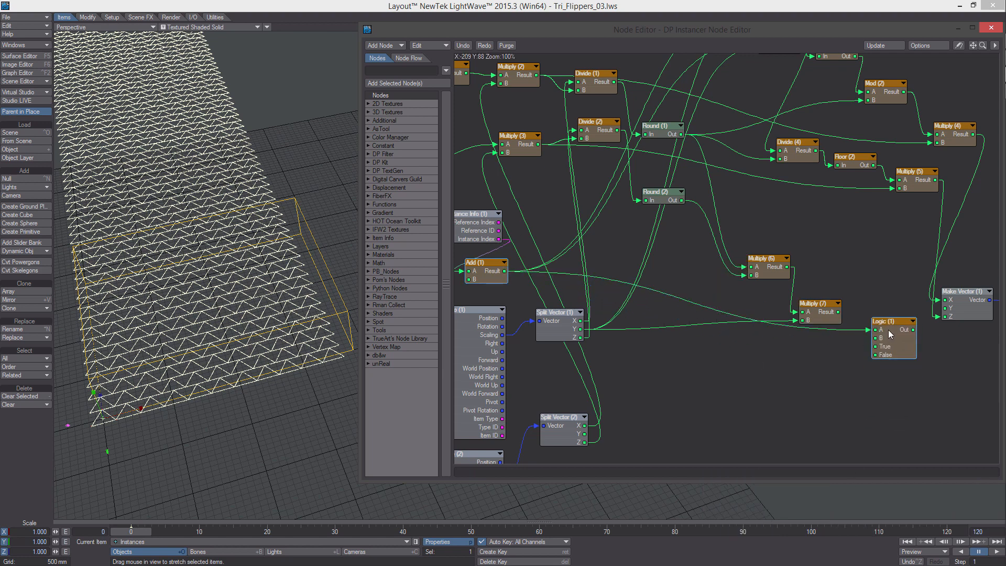
middle_click_drag(888, 329, 818, 332)
left_click_drag(769, 314, 824, 300)
middle_click_drag(824, 302, 781, 314)
- Set the Logic (1) operation to A Less Than B and connect its Out to the DP Instancer Enable State
double_click(781, 315)
left_click(782, 316)
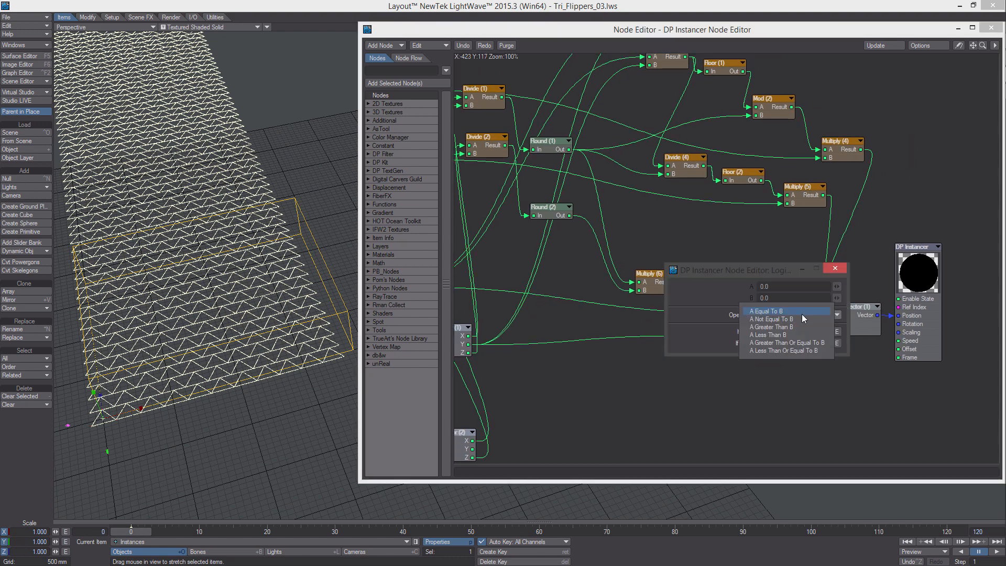
left_click(785, 333)
left_click(834, 268)
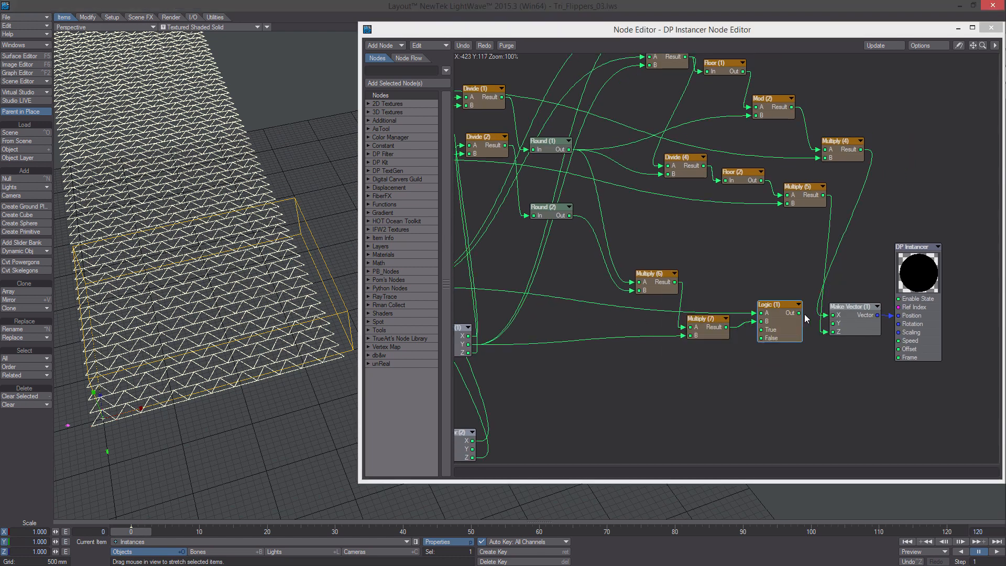
left_click_drag(799, 313, 899, 298)
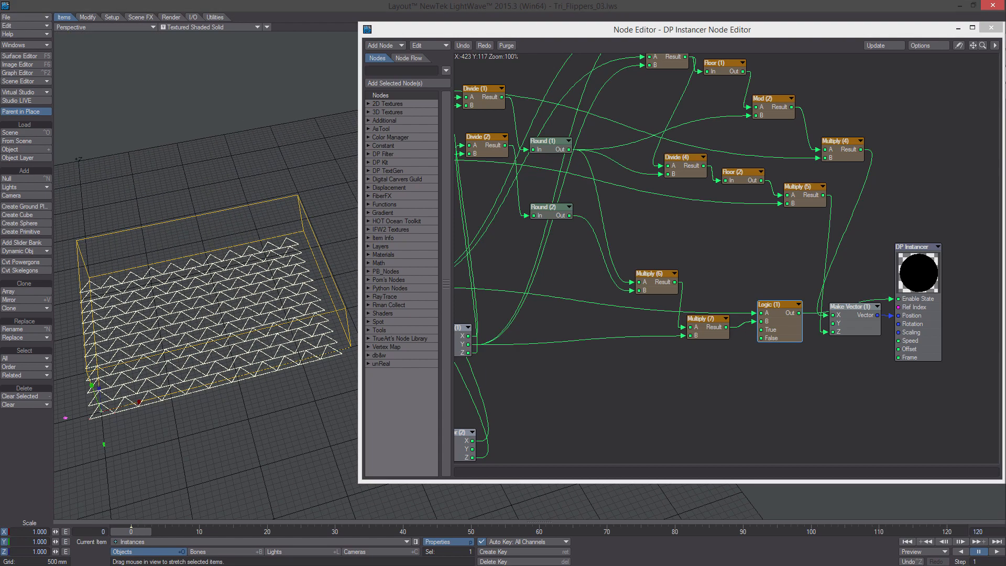
left_click_drag(220, 314, 194, 296, "alt")
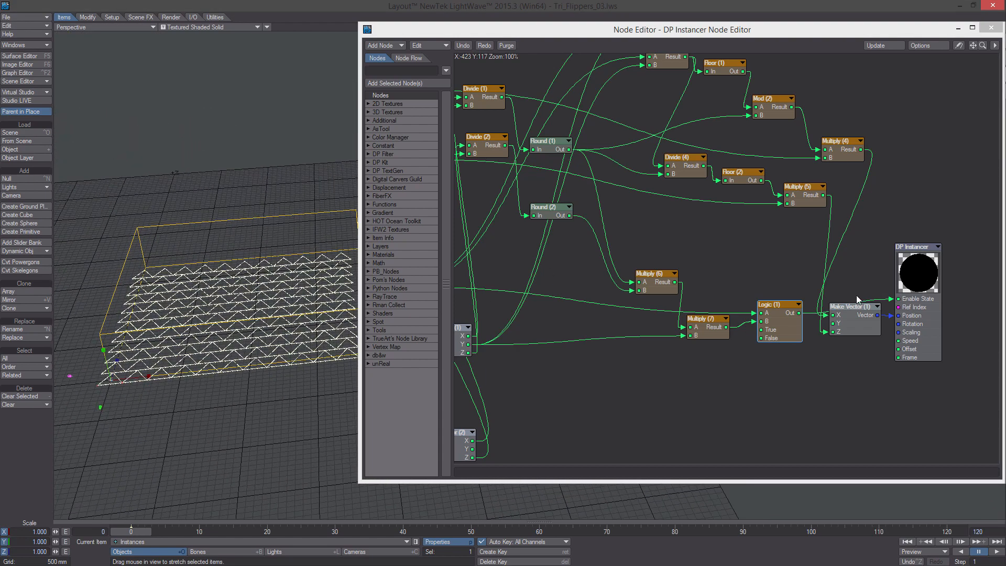
- Space out the DP Instancer and Make Vector (1) nodes and lower the Divide (4), Floor (2) and Multiply (5) chain
left_click_drag(918, 284, 947, 297)
left_click_drag(858, 319, 882, 318)
left_click_drag(787, 320, 798, 361, "alt")
left_click_drag(830, 275, 680, 193)
mouse_move(681, 193)
left_mouse_down()
mouse_move(680, 204)
mouse_move(680, 187)
left_mouse_up()
left_click_drag(810, 251, 683, 228)
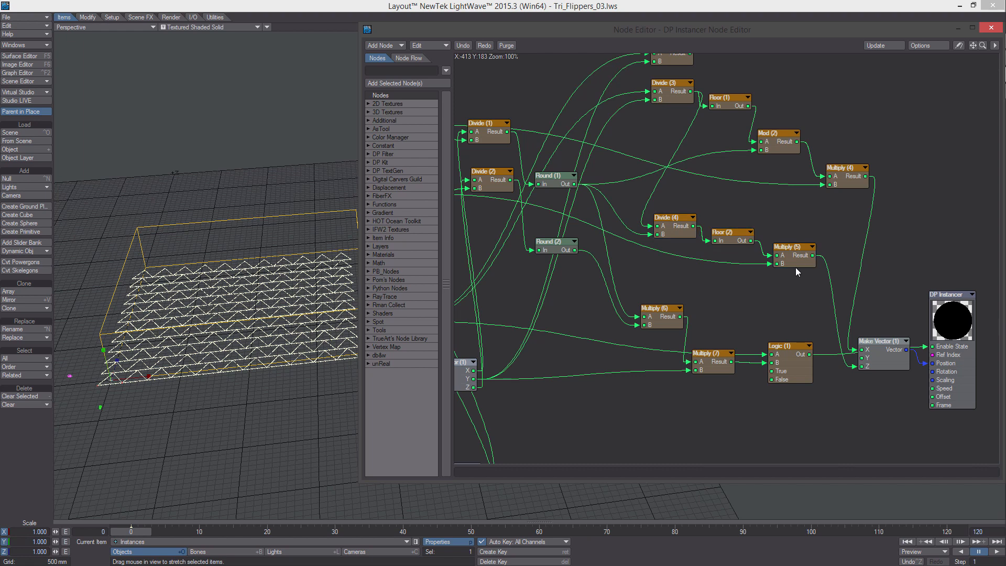
left_click_drag(795, 267, 812, 271)
- Duplicate Mod (2), place the copy below Floor (2), and connect Floor (2) Out to its A input
right_click(751, 268)
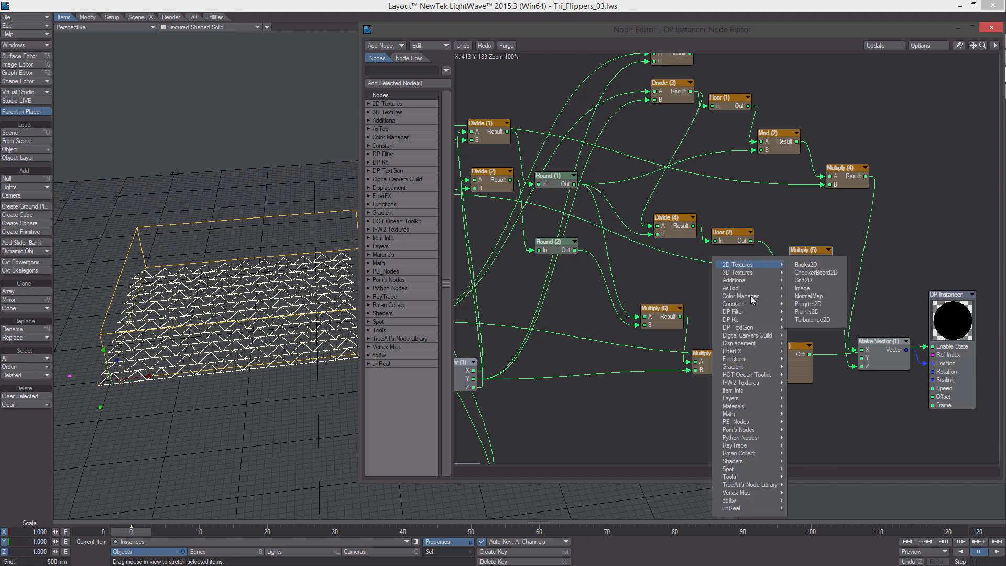
left_click(778, 127)
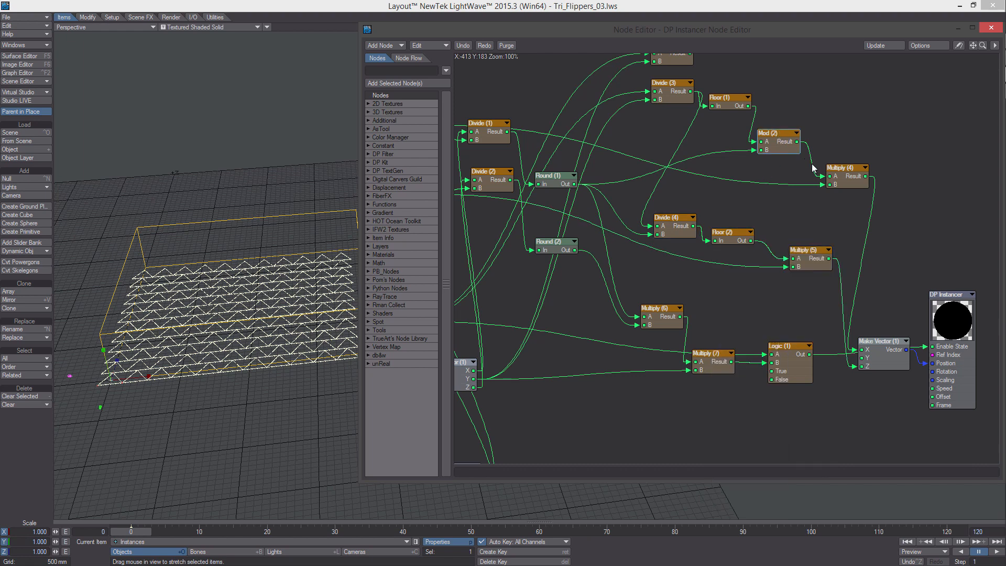
key("ctrl+v")
left_click_drag(720, 255, 755, 289)
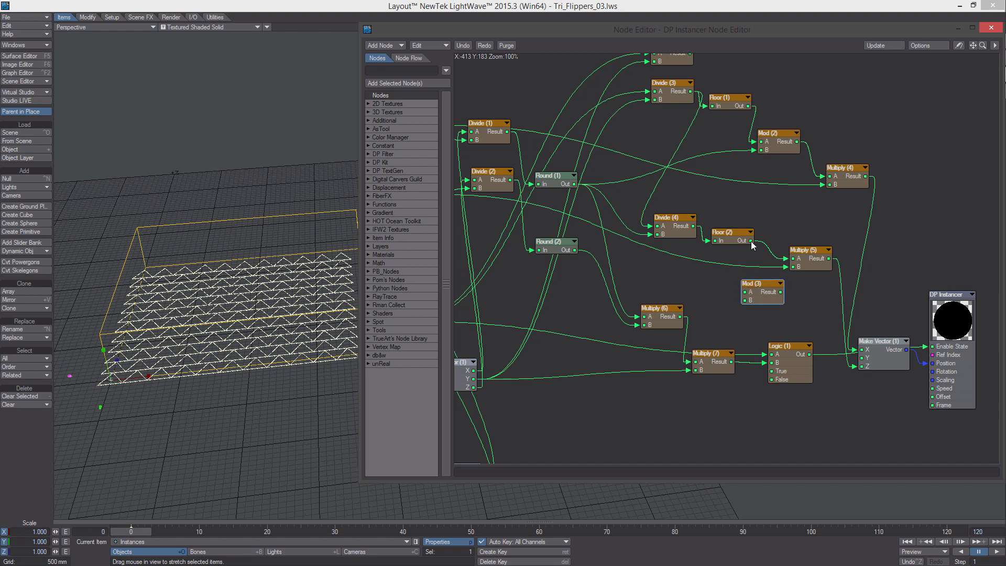
left_click_drag(751, 241, 745, 292)
- Move Mod (3) above the Divide (4) and Floor (2) chain, tidy those nodes, and edit the B value of Mod (3)
left_click_drag(752, 292, 761, 213)
left_click_drag(733, 244, 731, 245)
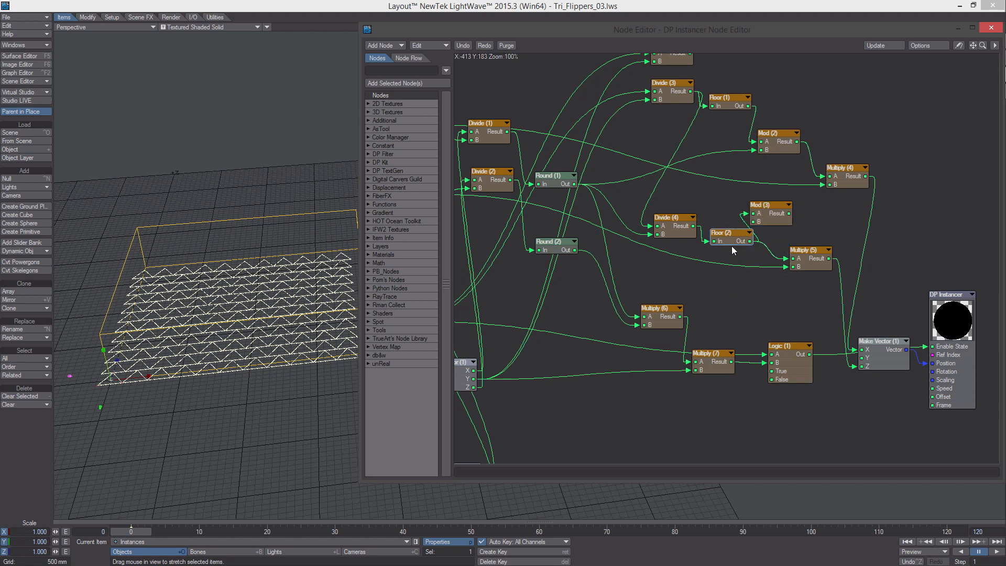
left_click_drag(677, 231, 675, 229)
left_click_drag(674, 224, 662, 227)
left_click_drag(718, 247, 708, 252)
left_click_drag(767, 215, 763, 225)
double_click(763, 225)
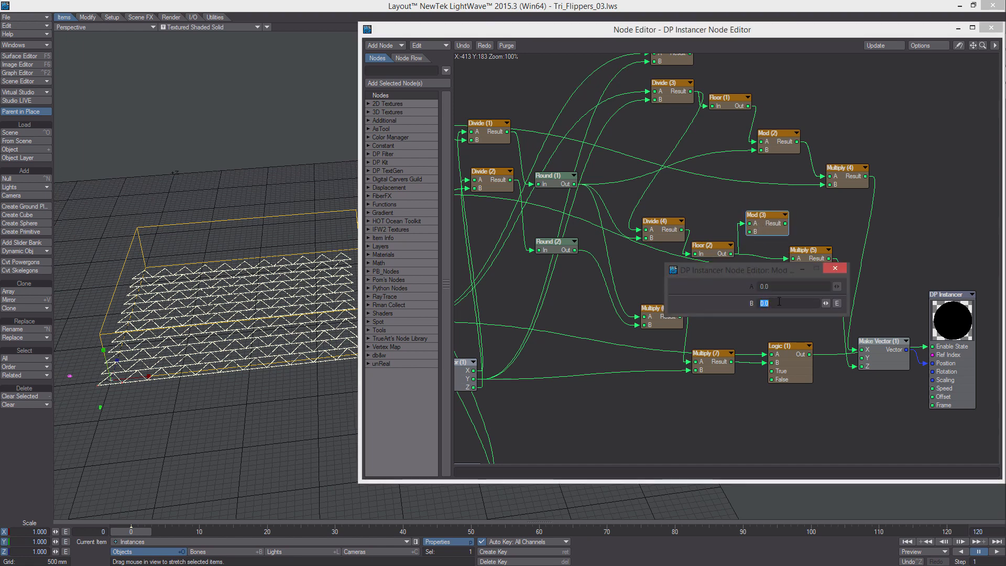
left_click(834, 271)
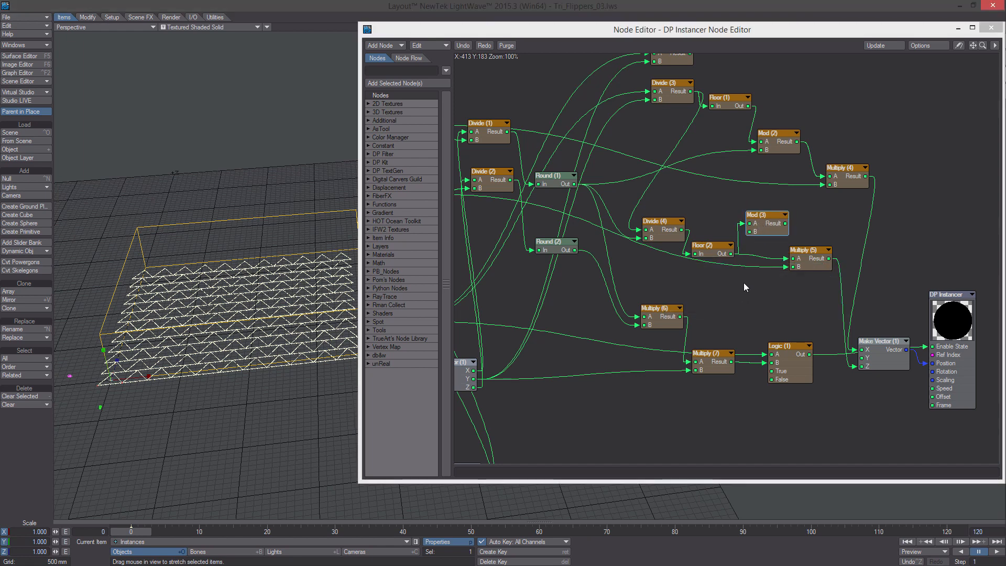
- Add a second scalar Logic node near Multiply (4) and connect the Mod (3) Result to its A input
right_click(743, 282)
mouse_move(774, 432)
mouse_move(821, 433)
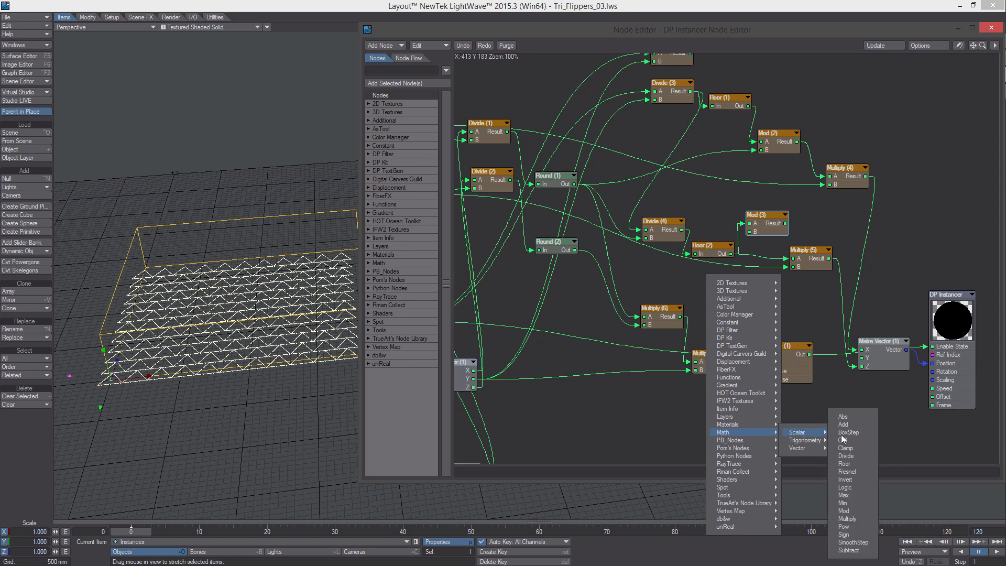
left_click(845, 486)
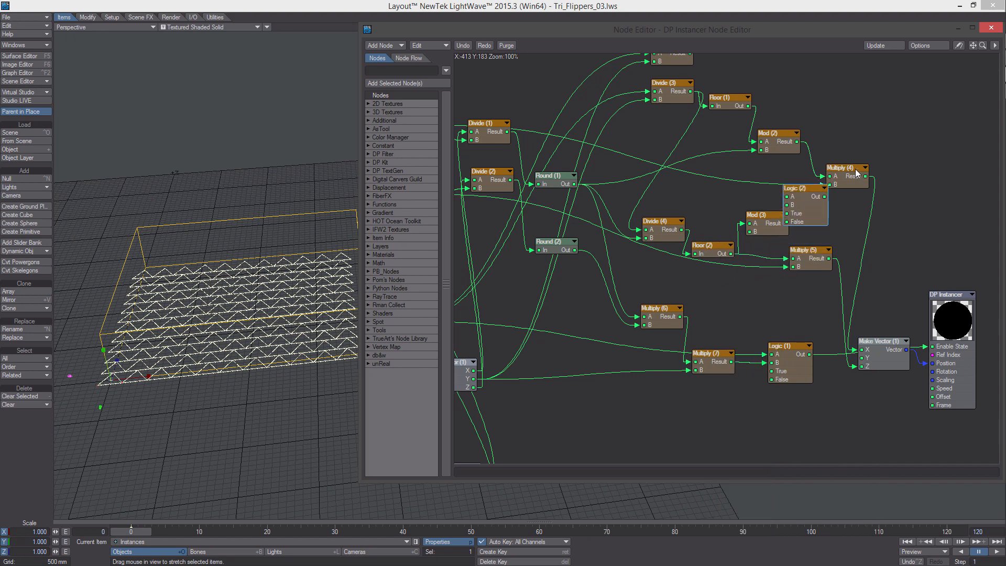
left_click_drag(855, 169, 875, 166)
left_click_drag(817, 215, 833, 207)
left_click_drag(771, 220, 770, 224)
middle_click_drag(799, 226, 805, 234)
left_click_drag(773, 247, 791, 208)
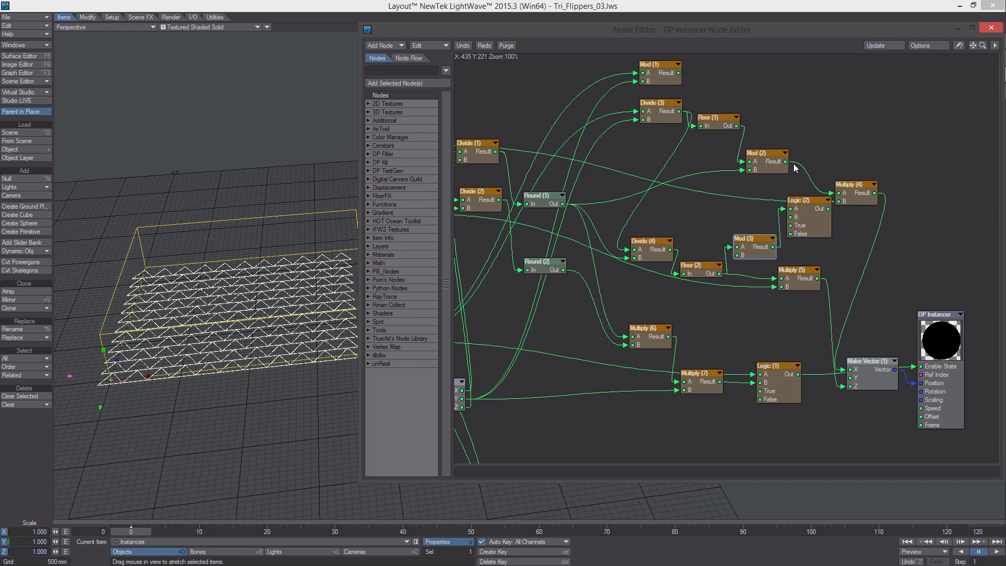
- Connect the Multiply (4) Result to the True input of Logic (2) and space the two nodes apart
left_click_drag(785, 161, 790, 225)
left_click_drag(859, 197, 847, 179)
left_click_drag(852, 231, 869, 231)
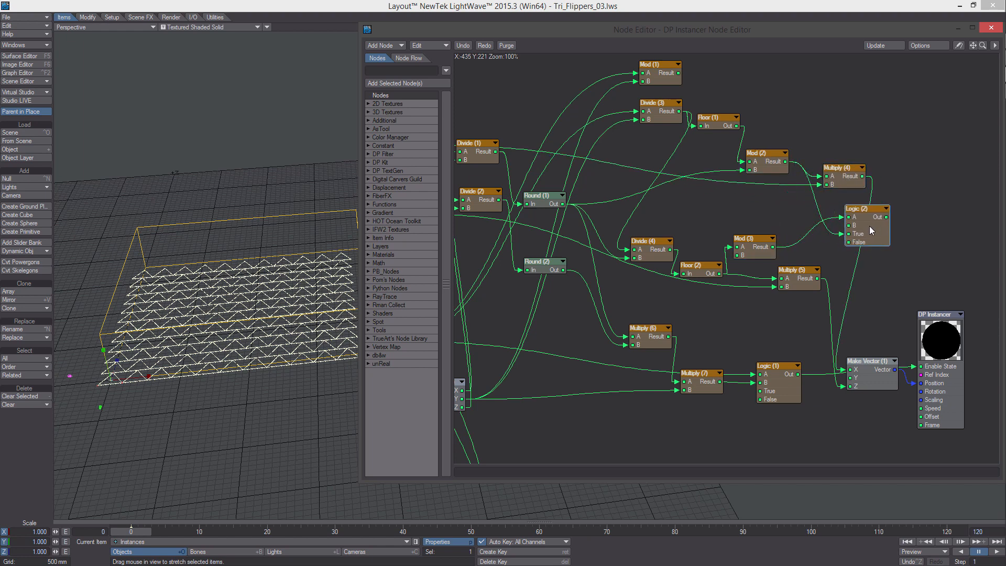
left_click_drag(863, 176, 848, 233)
left_click_drag(881, 231, 905, 226)
left_click_drag(846, 179, 831, 186)
- Shift DP Instancer and Make Vector (1) away from the network and connect Logic (2) Out to Make Vector (1) X
middle_click_drag(890, 211, 752, 201)
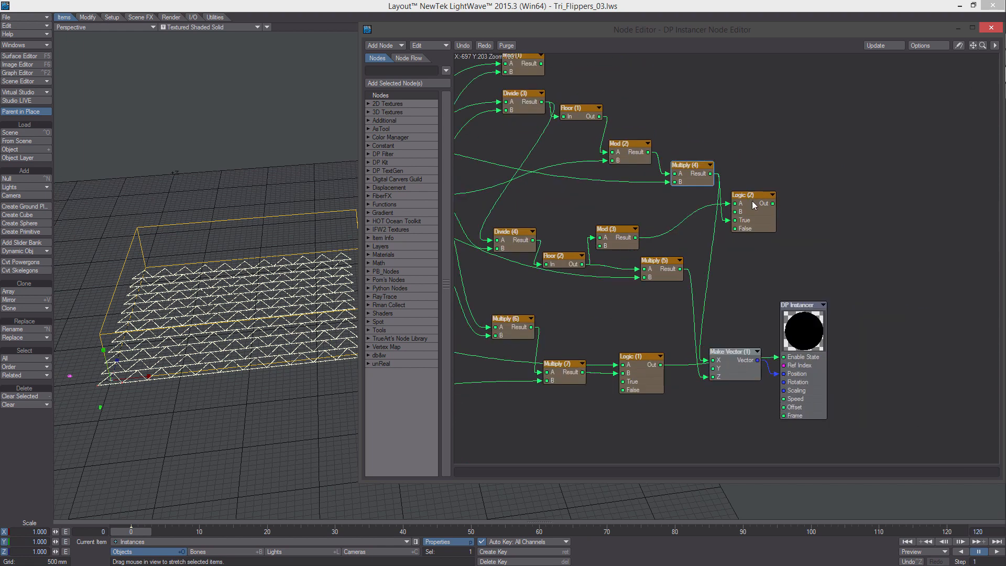
left_click_drag(828, 333, 883, 329)
left_click_drag(728, 367, 789, 376)
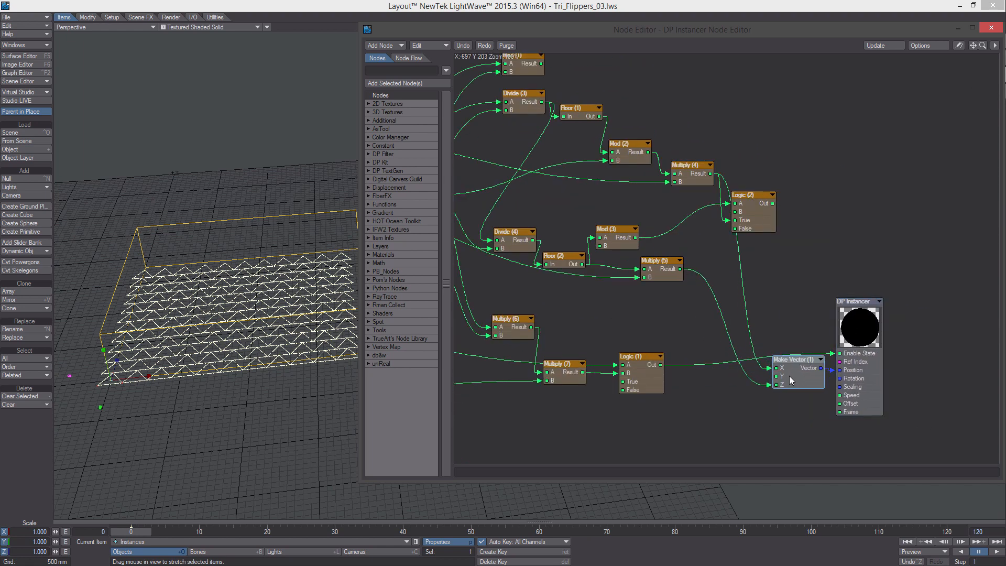
left_click_drag(774, 203, 776, 368)
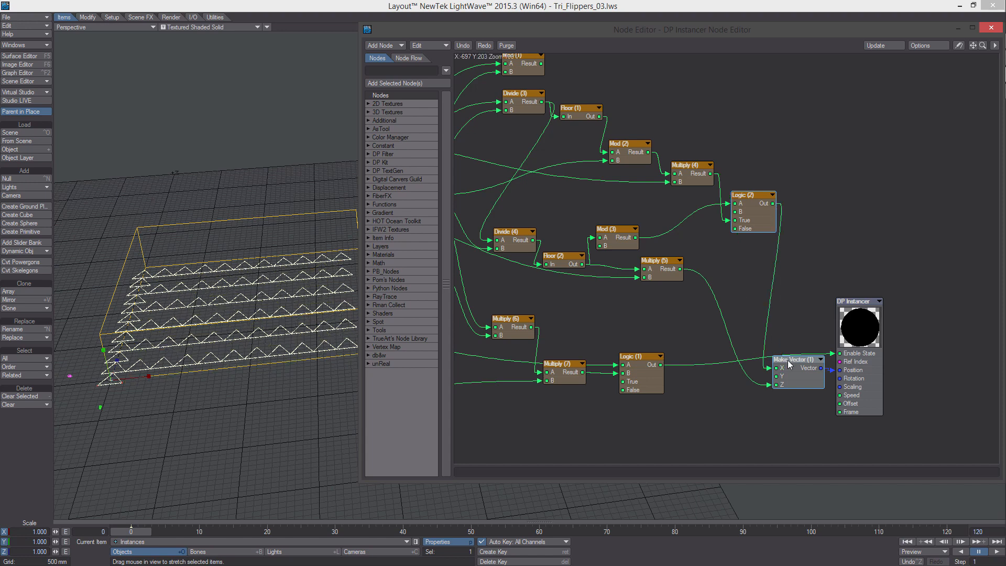
left_click_drag(792, 369, 807, 368)
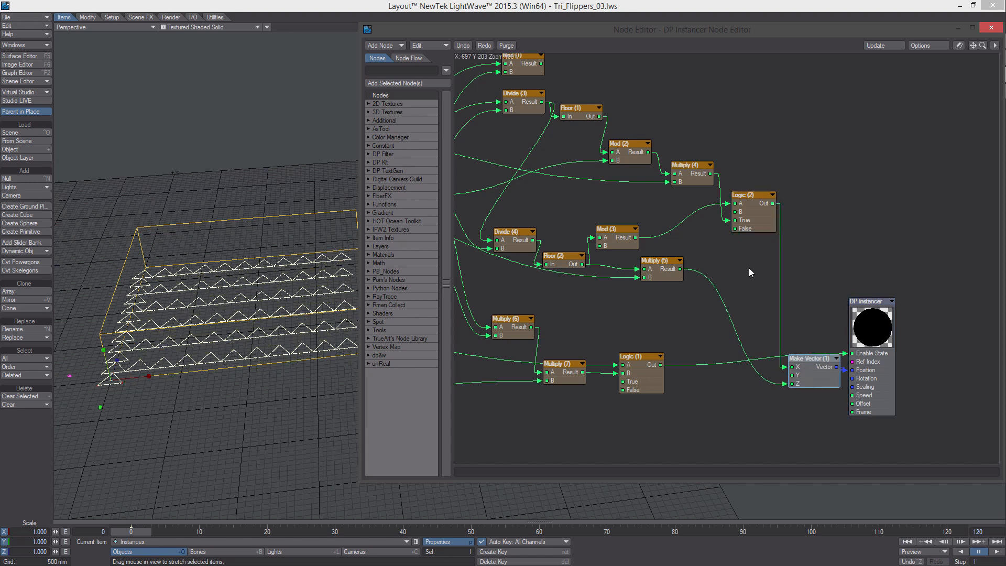
- Tidy the Divide (4) and Floor (2) nodes and stack Mod (3) directly above Multiply (5)
left_click_drag(750, 268, 816, 282, "alt")
left_click_drag(577, 248, 560, 251)
left_click_drag(616, 265, 606, 253)
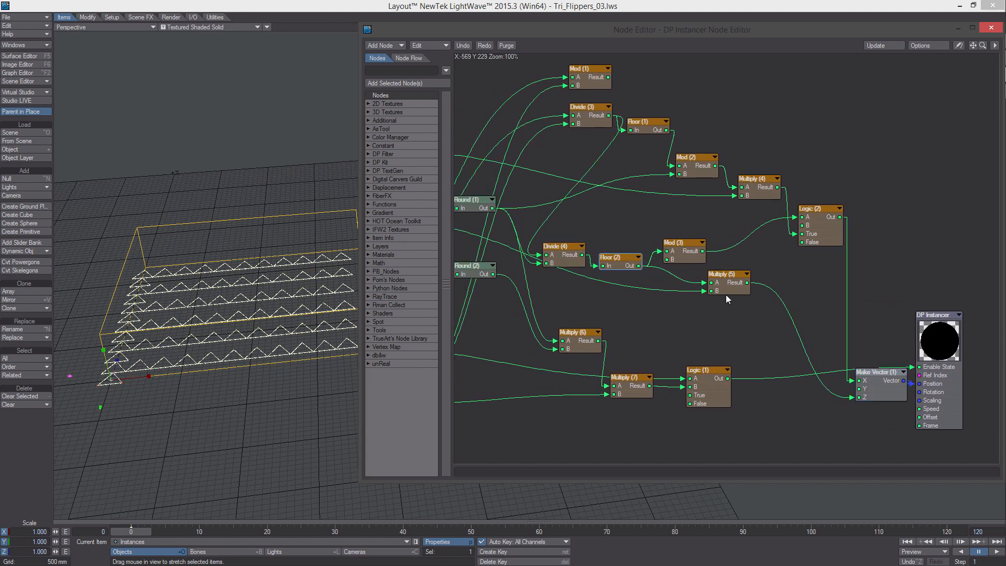
left_click_drag(724, 291, 690, 297)
left_click_drag(681, 243, 687, 255)
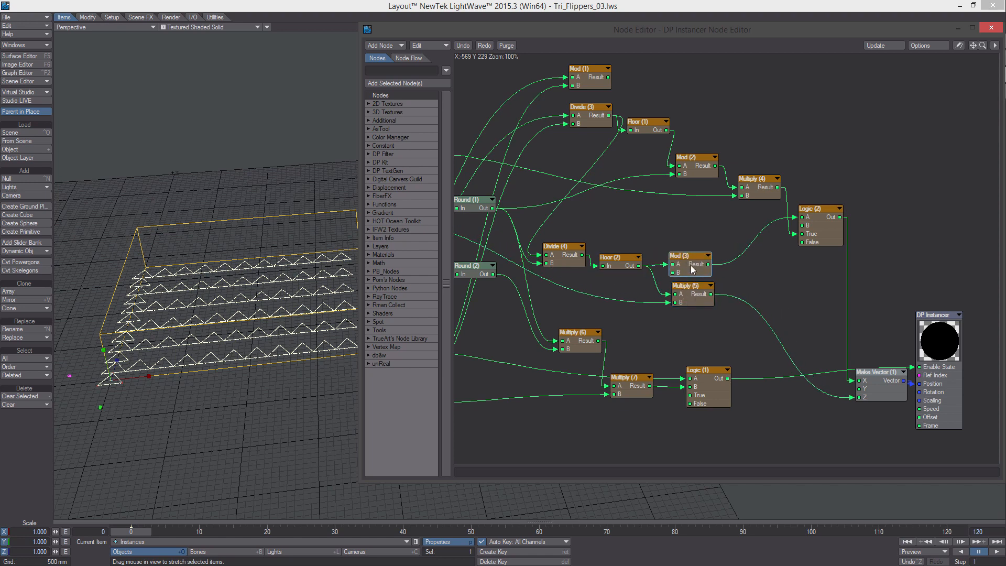
- Add a scalar Multiply node above the Divide (4) chain and connect the Multiply (2) Result to its A input
right_click(635, 207)
mouse_move(651, 364)
mouse_move(730, 366)
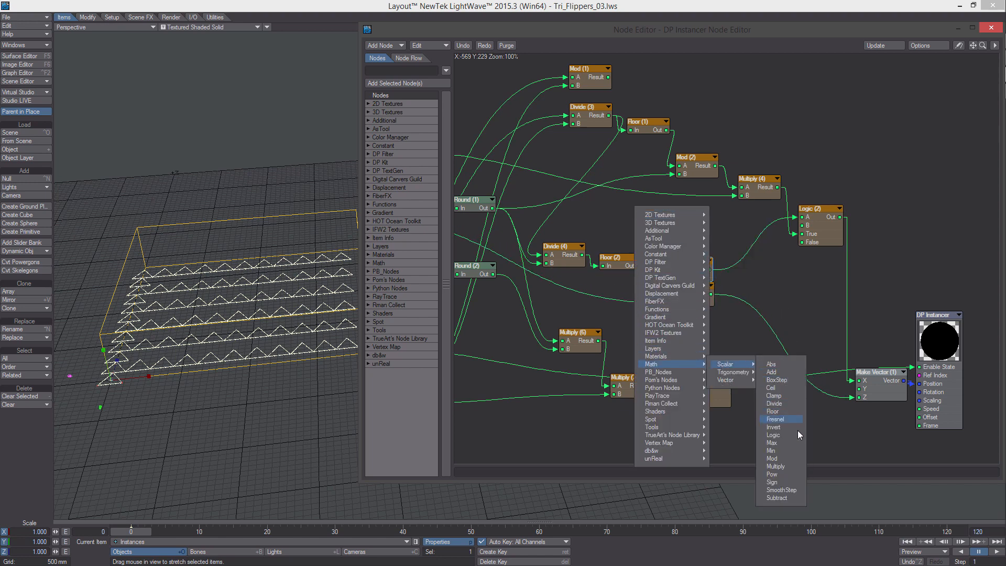
left_click(796, 464)
left_click_drag(734, 259, 649, 215)
middle_click_drag(649, 215, 756, 227)
left_click_drag(757, 228, 725, 231)
middle_click_drag(726, 231, 853, 227)
middle_click_drag(629, 182, 643, 183)
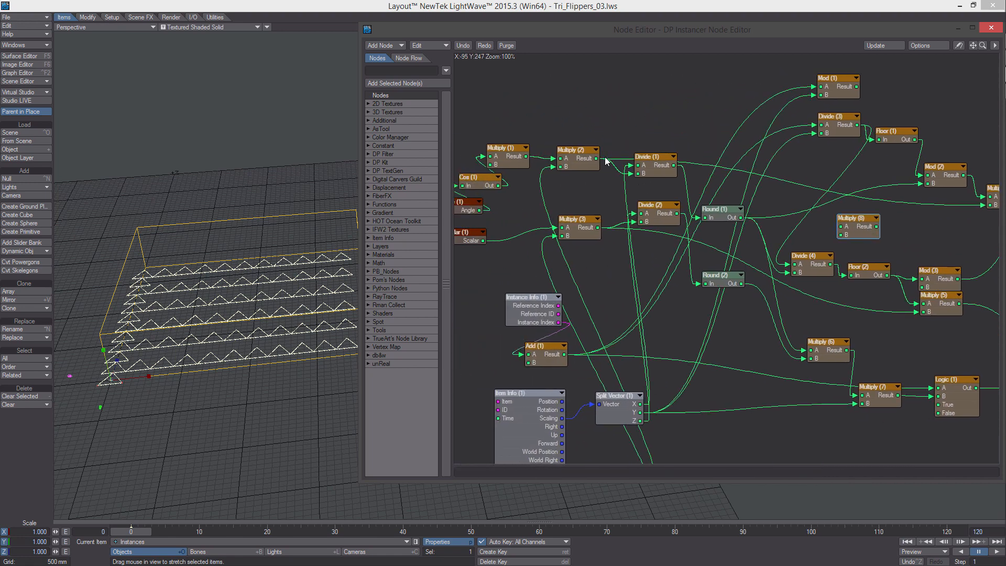
left_click_drag(597, 159, 841, 227)
- Set the B value of Multiply (8) to 0.5 and move the node closer to Logic (2)
middle_click_drag(860, 230, 684, 226)
double_click(685, 227)
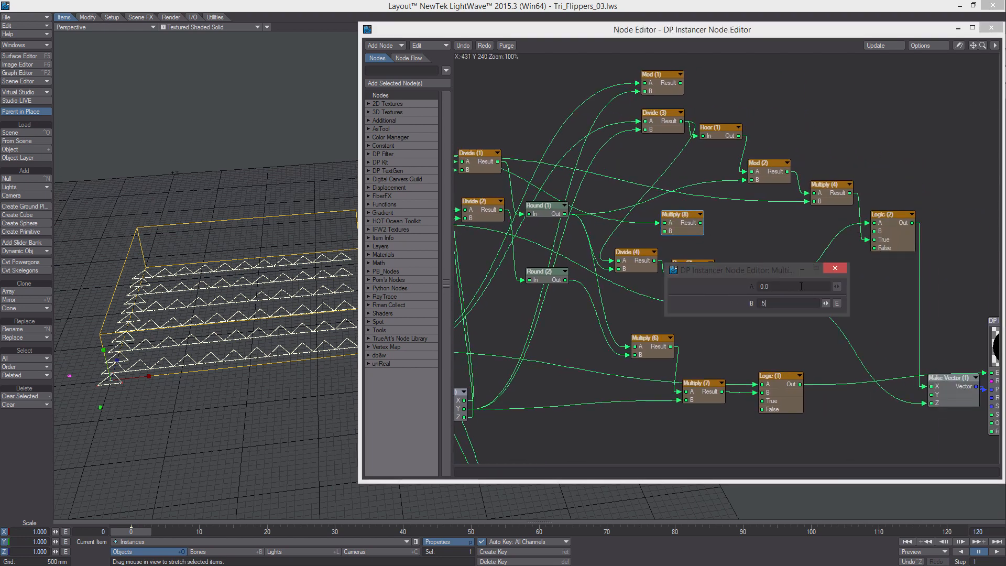
left_click(836, 269)
middle_click_drag(811, 252, 800, 244)
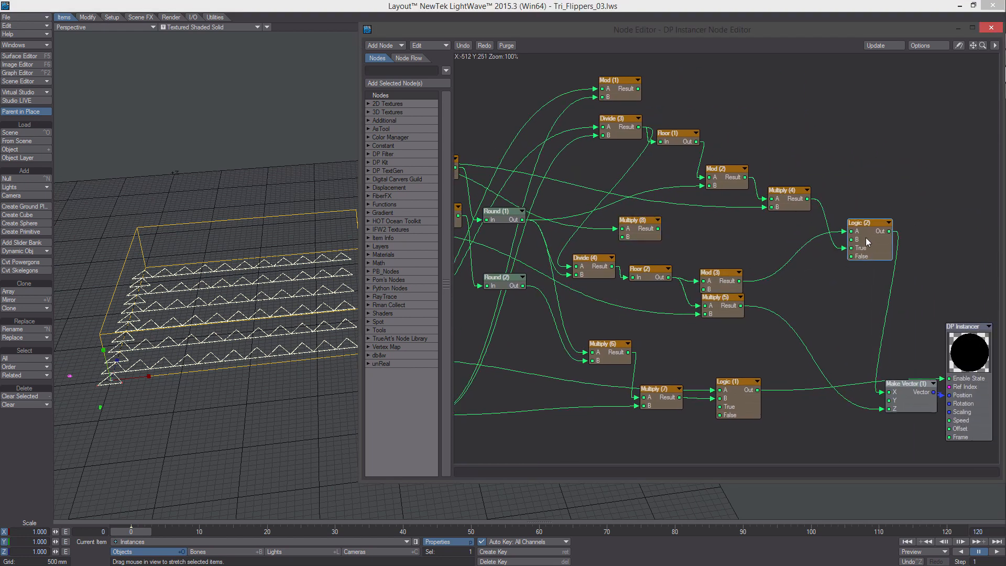
left_click_drag(628, 235, 689, 235)
- Add a scalar Add node before Logic (2) and connect the Multiply (4) Result to A and the Multiply (8) Result to B
right_click(736, 223)
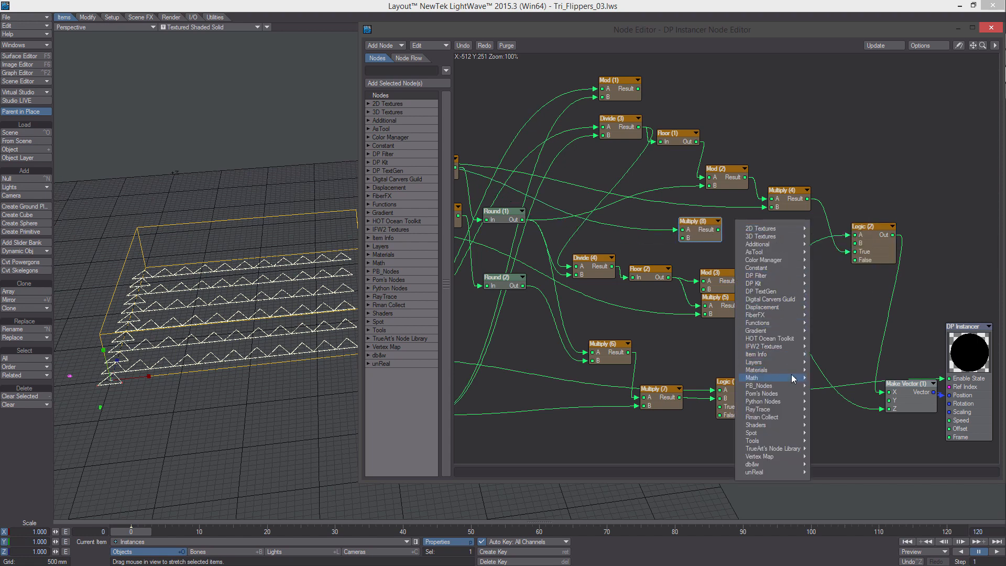
mouse_move(770, 377)
left_click(871, 385)
left_click_drag(739, 259, 783, 246)
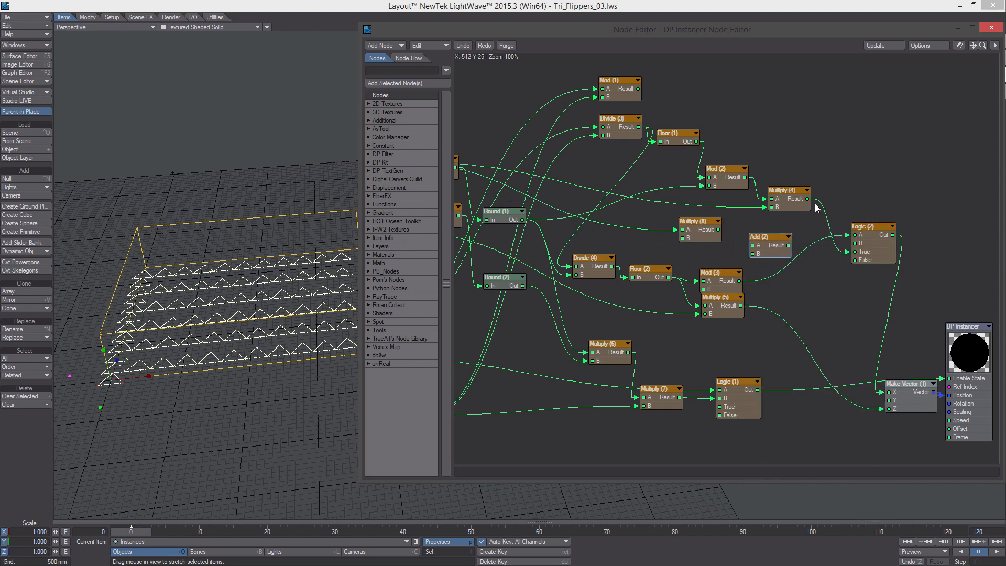
left_click_drag(807, 200, 801, 239)
left_click_drag(718, 229, 760, 253)
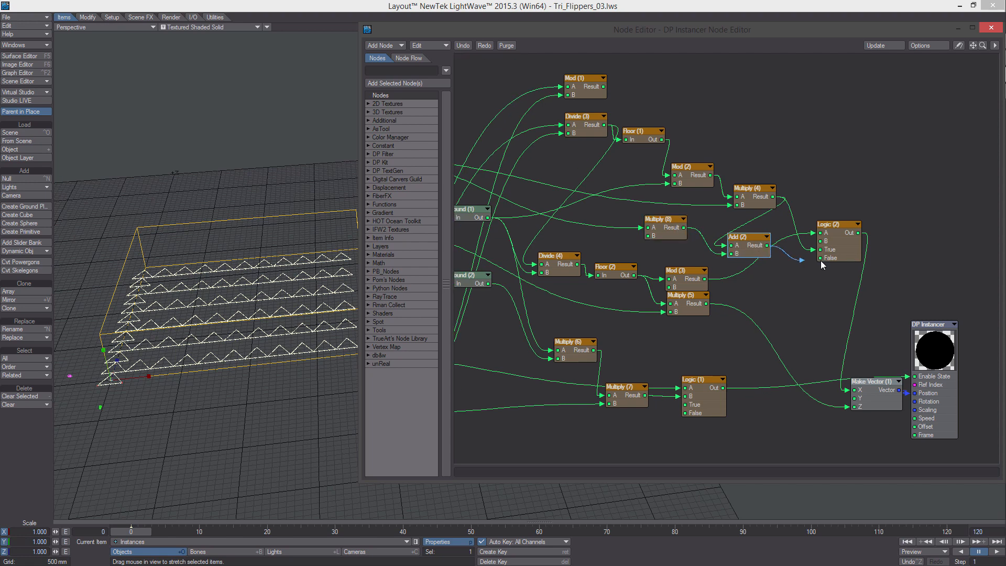
- Connect the Add (2) Result to the False input of Logic (2) and reposition Add (2) and DP Instancer
left_click_drag(833, 265, 836, 267)
left_click_drag(758, 245, 765, 255)
left_click_drag(764, 254, 664, 141, "alt")
left_click_drag(833, 241, 869, 235)
- Add a vector Add node, feeding Make Vector (1) Vector into A and its Result into the DP Instancer Position
right_click(638, 356)
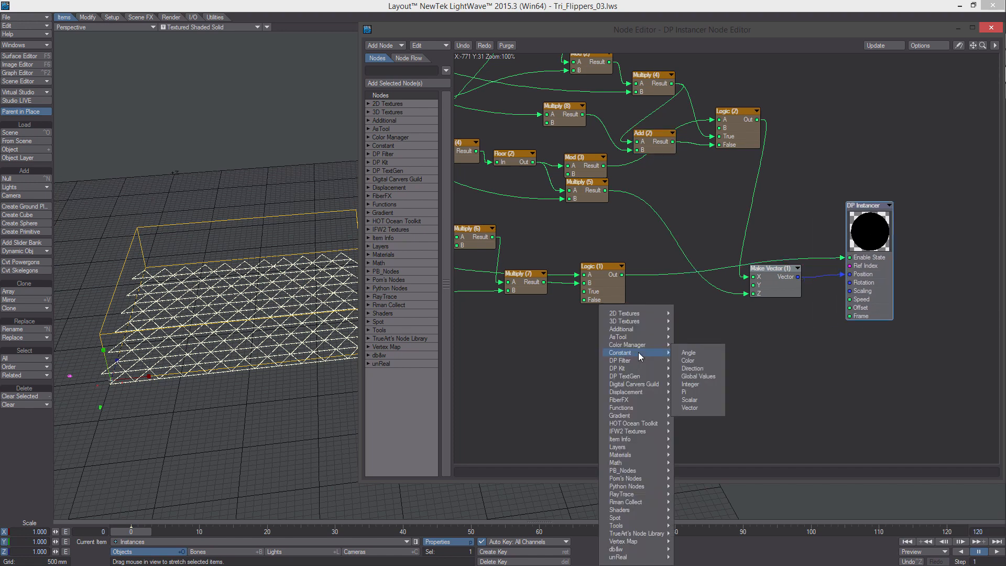
mouse_move(634, 463)
mouse_move(713, 481)
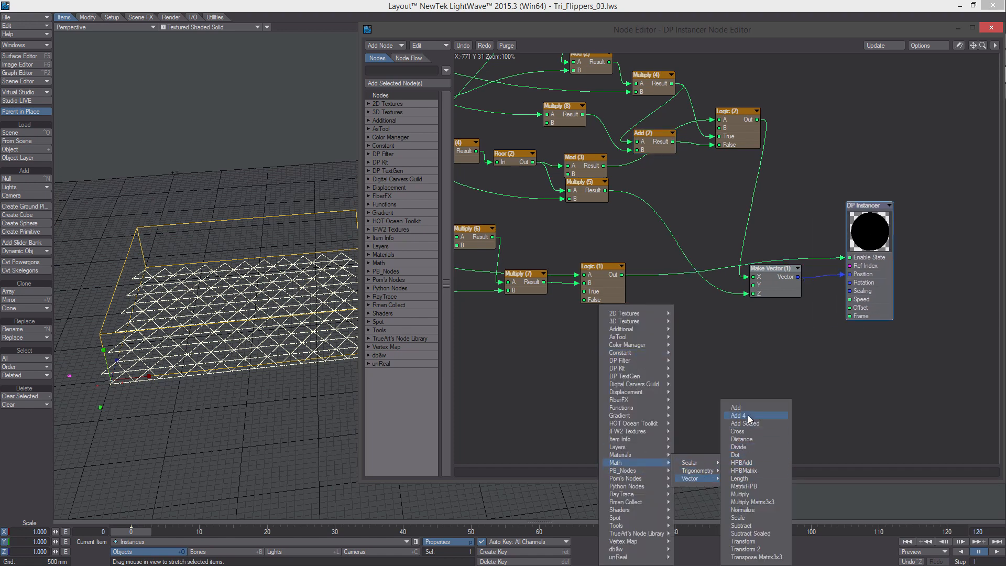
left_click(748, 407)
left_click_drag(739, 262, 836, 258)
left_click_drag(872, 247, 897, 265, "alt")
left_click_drag(795, 265, 895, 295)
left_click_drag(770, 302, 849, 294, "alt")
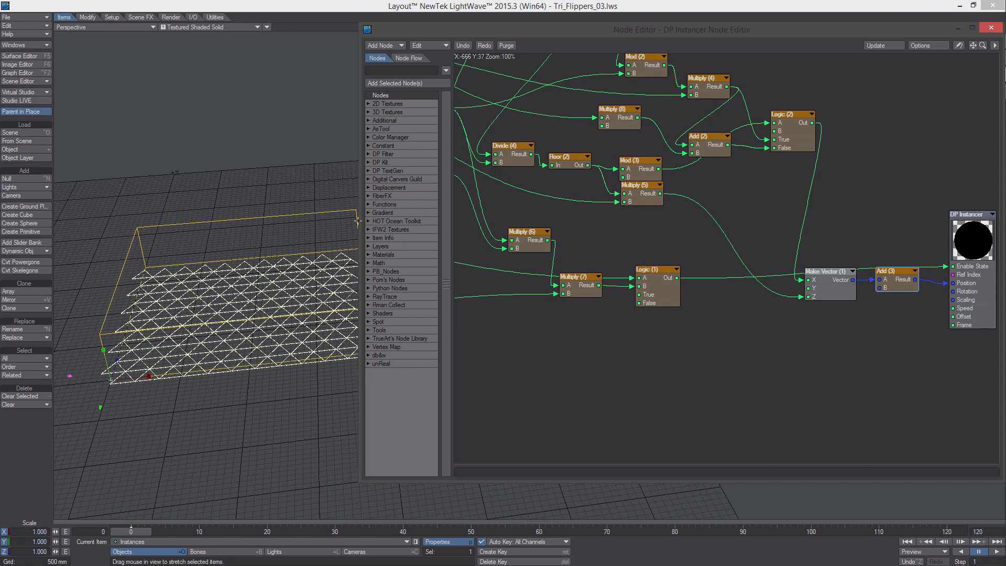
- Widen the node editor window to show more of the node network
left_click_drag(357, 221, 154, 211)
left_click_drag(324, 255, 542, 266, "alt")
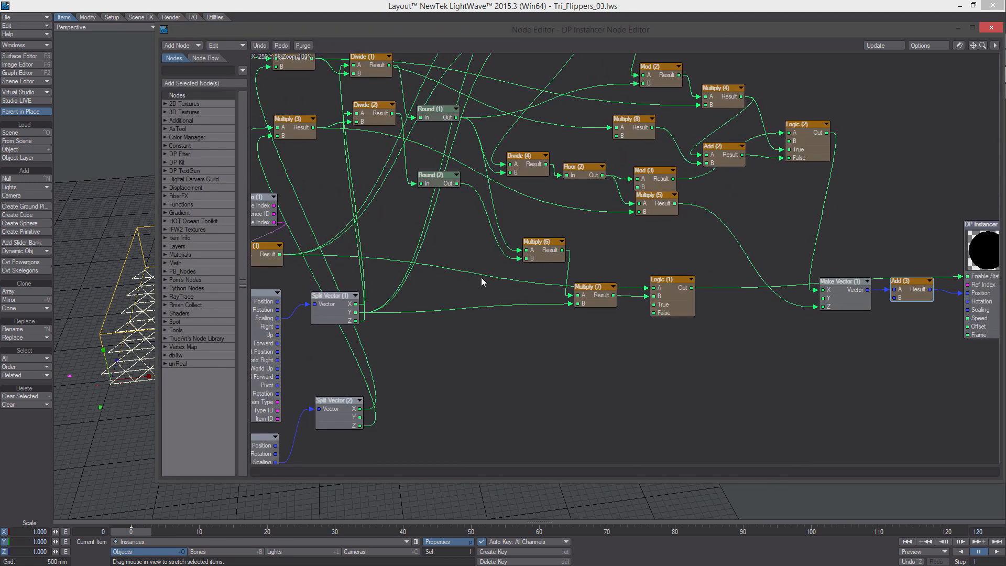
- Connect Item Info (1) Position to input B of Add (3), tidy the Add node's placement, and close the node editor and instancer windows
left_click_drag(278, 302, 855, 285)
mouse_move(914, 306)
left_mouse_down()
mouse_move(914, 288)
mouse_move(917, 305)
left_mouse_up()
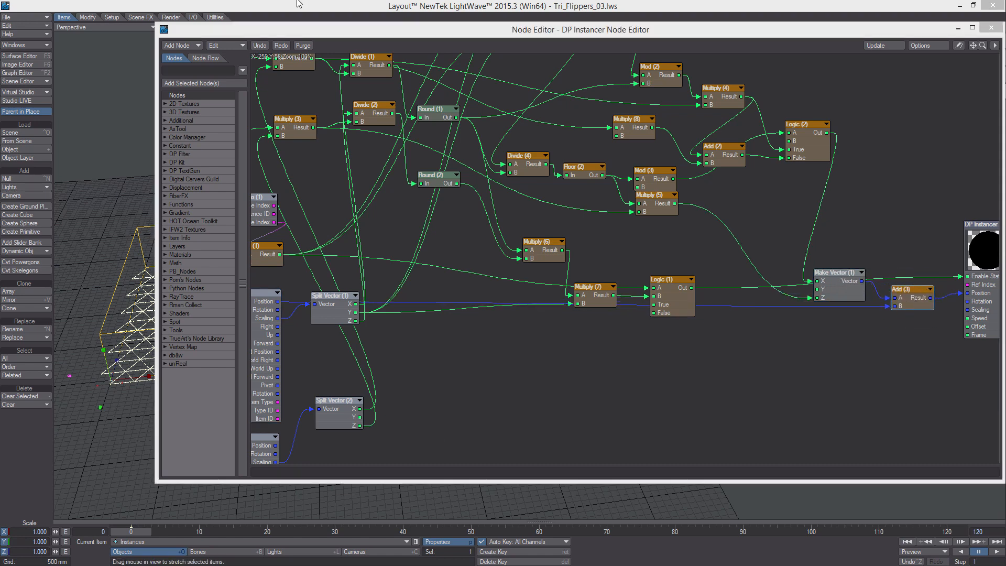
left_click_drag(639, 30, 602, 53)
left_click(950, 49)
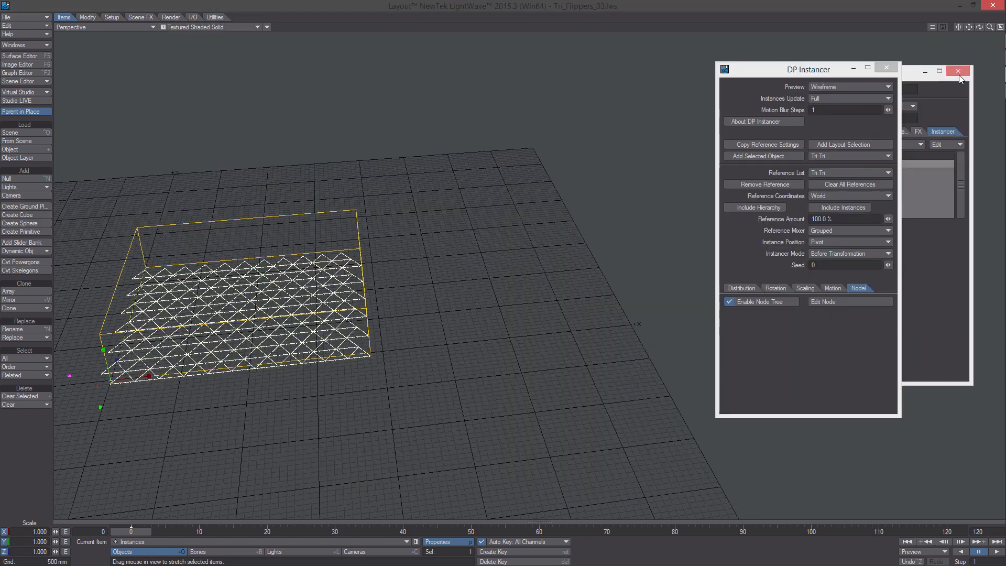
left_click(889, 71)
left_click(958, 73)
- Reopen the object properties and examine the DP Instancer's distribution settings
left_click_drag(728, 203, 878, 199, "alt+shift")
key("p")
double_click(869, 164)
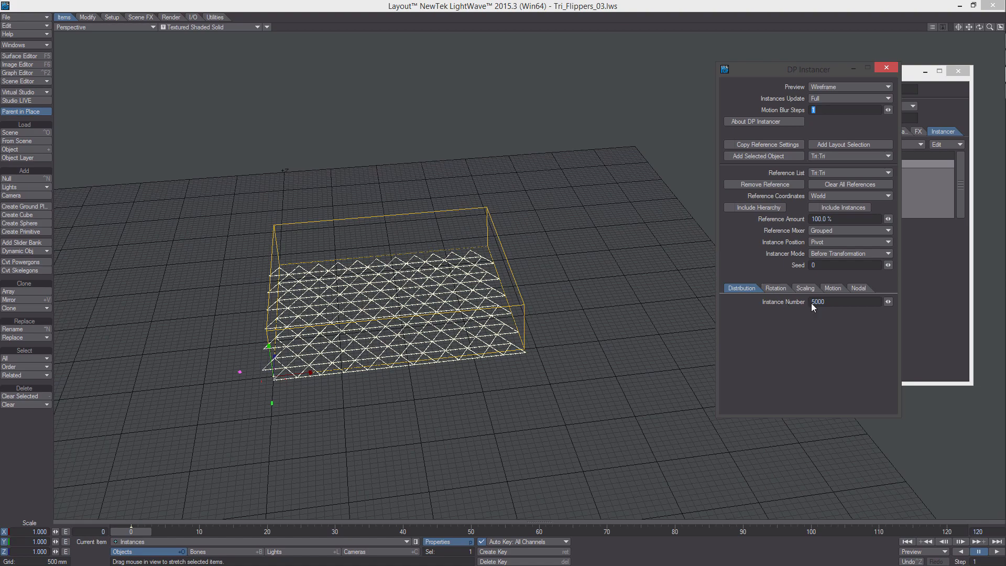
left_click(888, 71)
left_click_drag(989, 27, 994, 28)
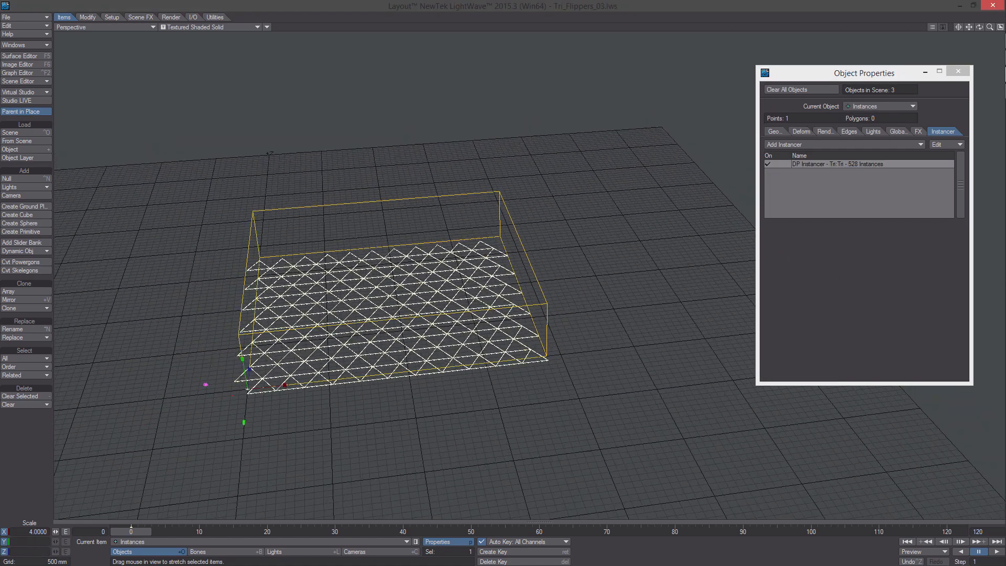
- Select the Tri:Bounds object, stretch it along X to about 24.2, and refresh the instances
left_click_drag(283, 390, 235, 395, "ctrl+alt")
left_click(235, 187)
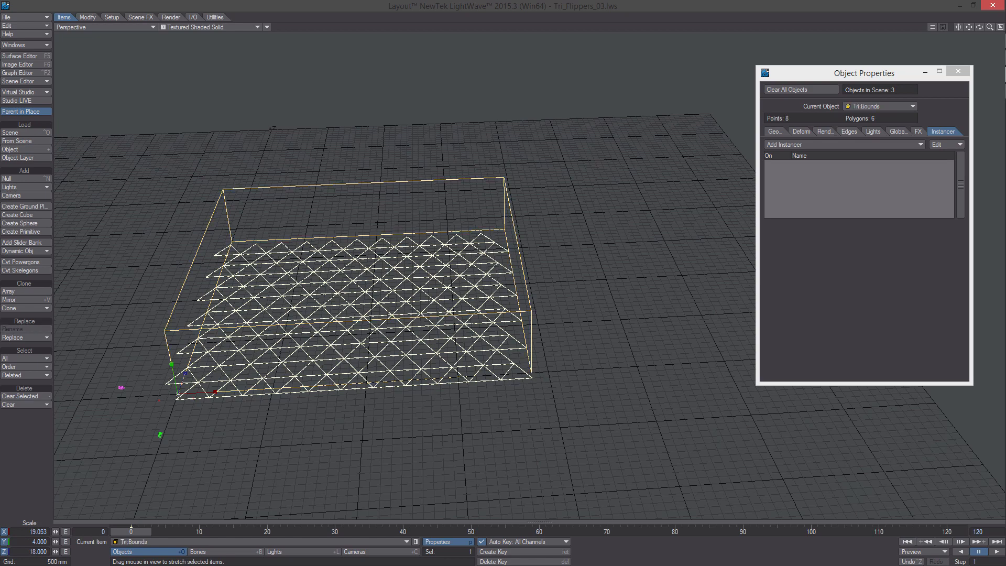
left_click_drag(79, 446, 103, 445)
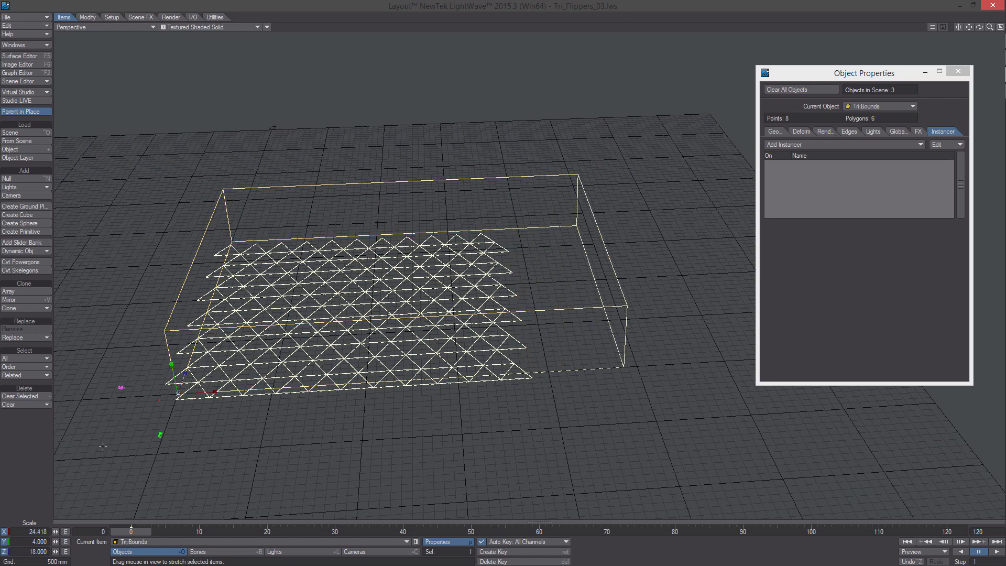
left_click(139, 533)
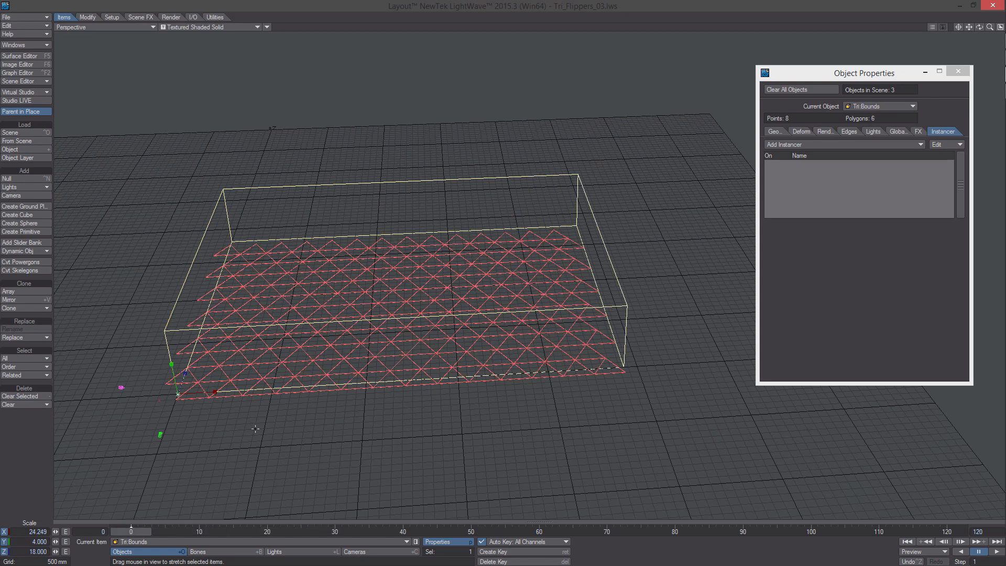
- Stretch the Tri:Bounds box further to about 22.5 on X and 21 on Z, refreshing the instance grid
left_click_drag(255, 428, 234, 427, "alt")
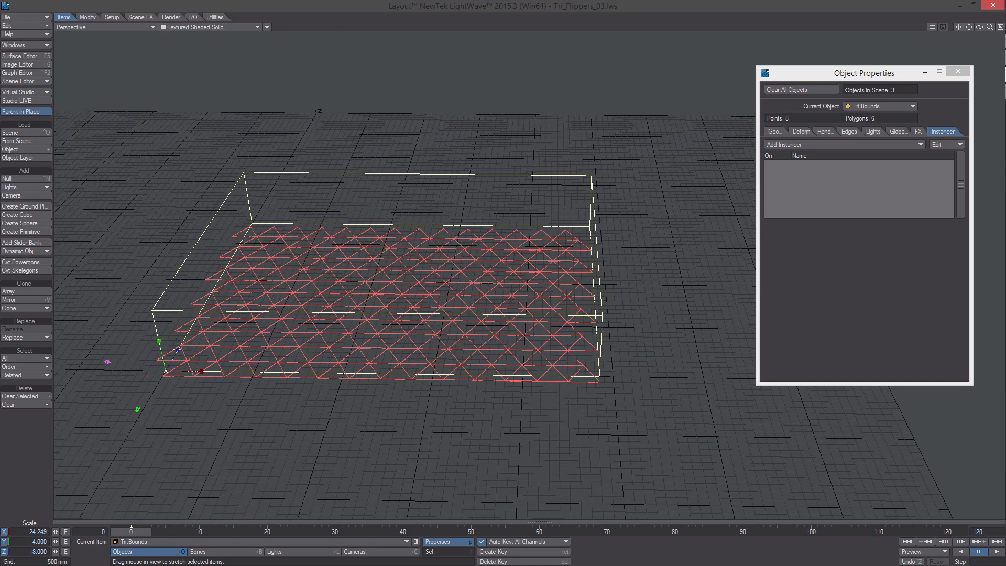
left_click_drag(178, 349, 197, 345)
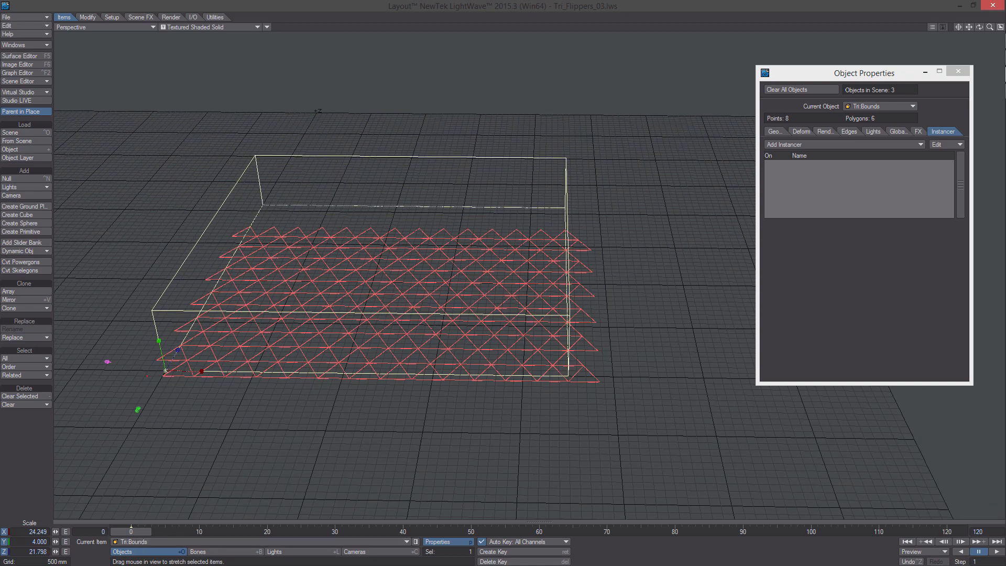
left_click_drag(131, 532, 369, 532)
left_click_drag(369, 531, 131, 531)
left_click_drag(459, 365, 358, 376, "alt")
- Try scaling the Tri:Tri object down uniformly to about 0.29, refresh the instances, and undo the scaling
left_click(160, 541)
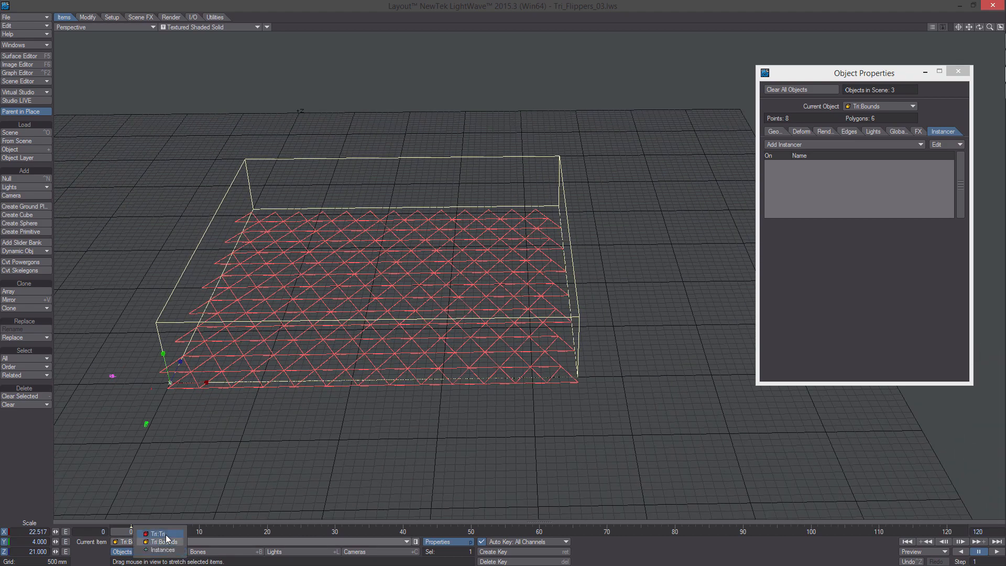
left_click(165, 534)
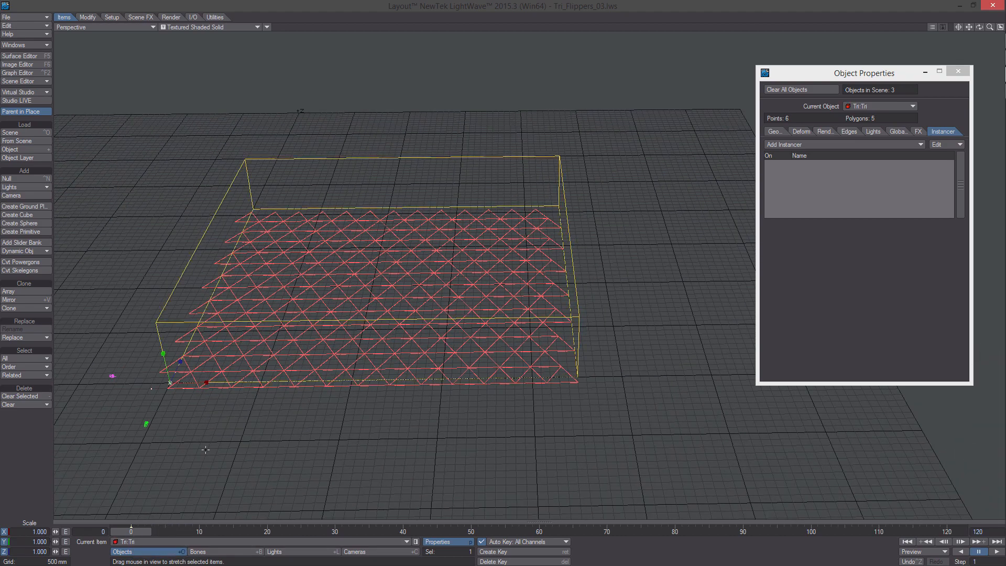
left_click_drag(419, 290, 330, 292)
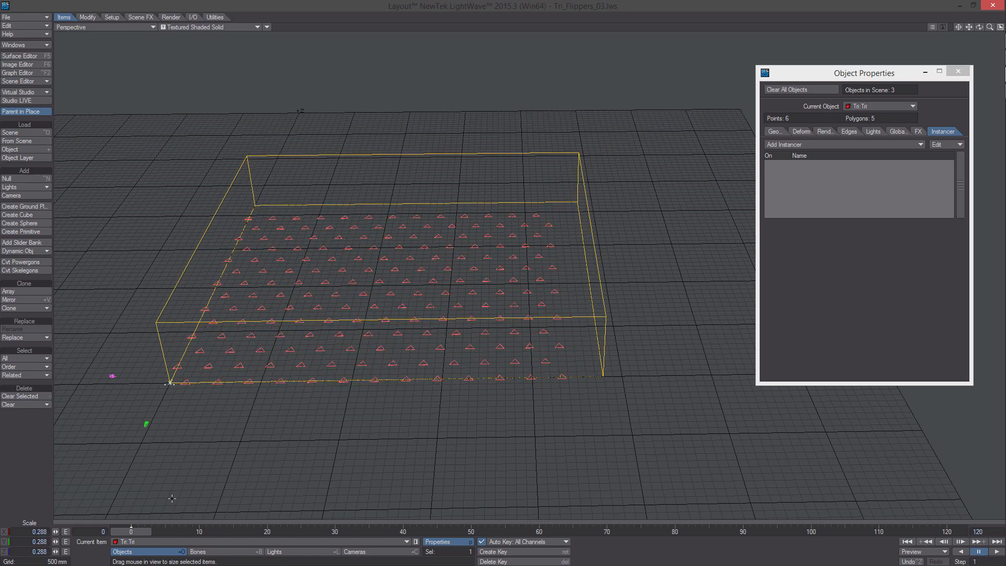
left_click_drag(138, 531, 131, 531)
left_click_drag(493, 374, 314, 324, "alt")
left_click_drag(314, 325, 319, 278, "alt")
key("ctrl+z")
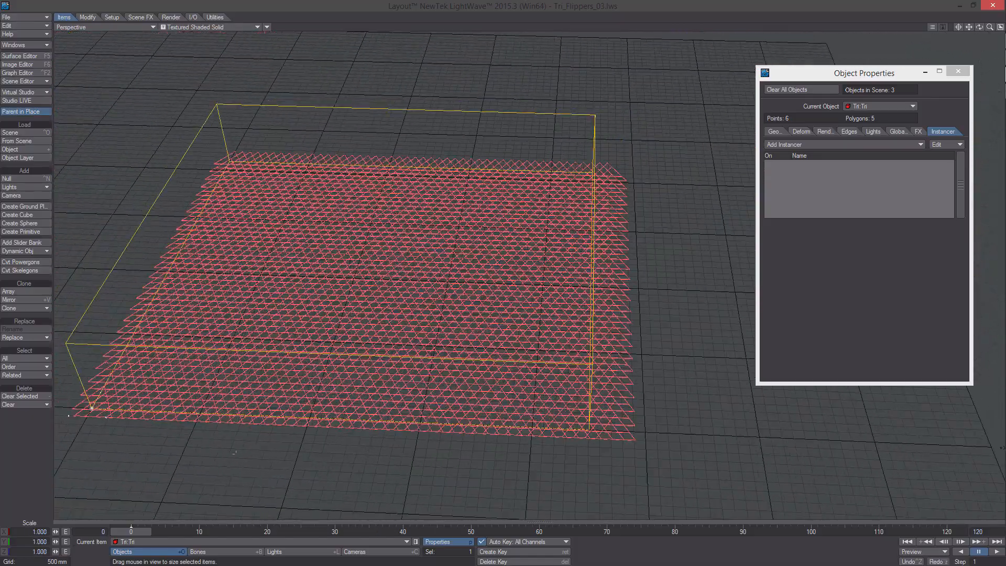
mouse_move(137, 530)
left_mouse_down()
mouse_move(303, 531)
mouse_move(134, 531)
left_mouse_up()
- Select the Instances object and open its DP Instancer node tree in a maximized node editor
left_click_drag(336, 336, 368, 290, "alt")
key("Up")
key("Up")
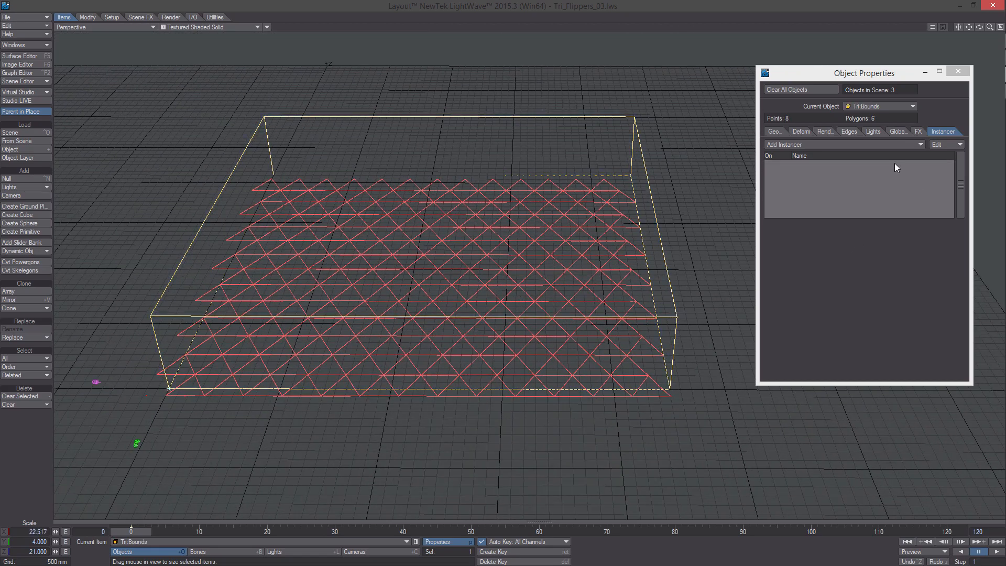
left_click_drag(681, 220, 707, 241, "alt")
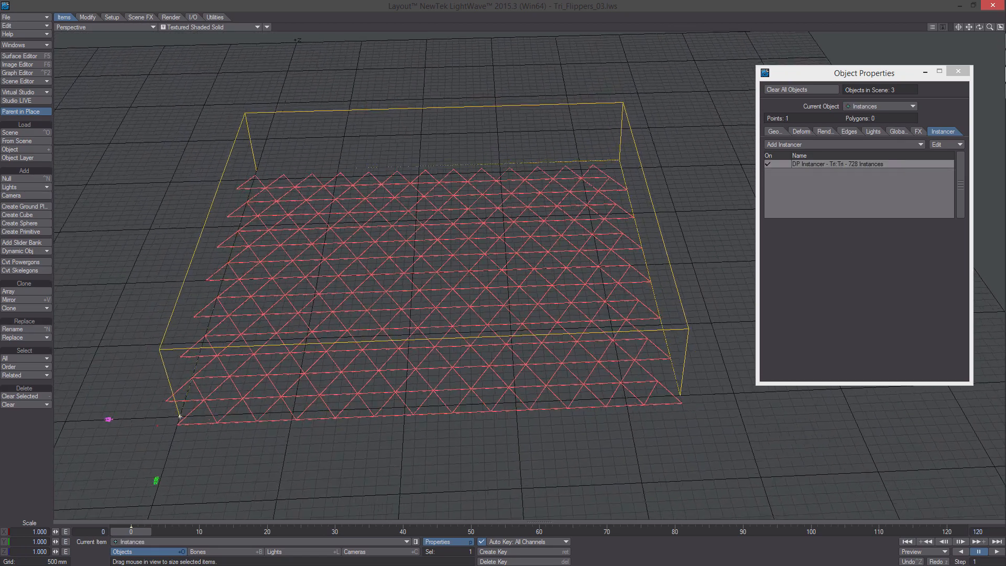
double_click(883, 164)
left_click(860, 288)
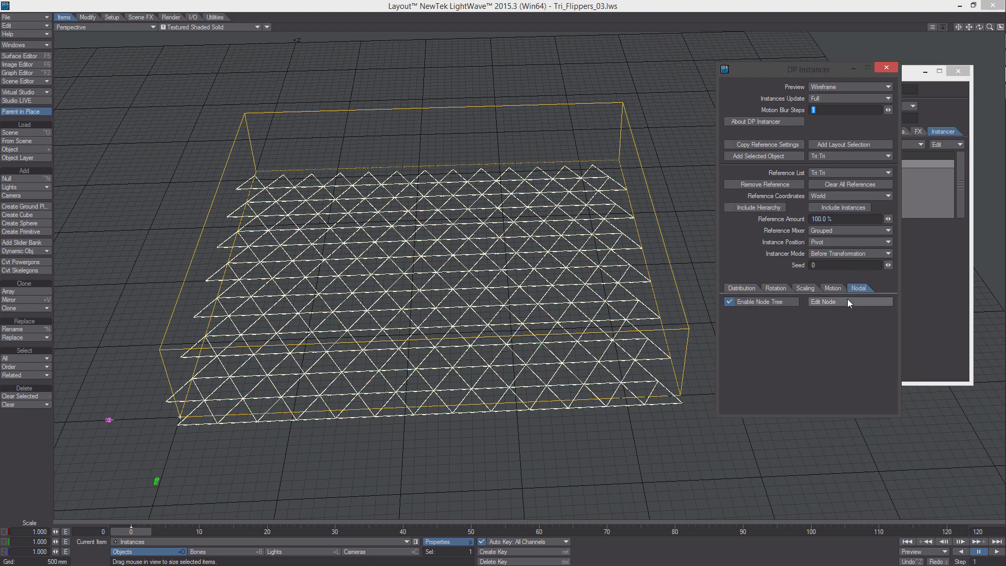
left_click(880, 301)
double_click(683, 56)
- Move the DP Instancer, Add (3) and Make Vector (1) nodes lower in the node tree
left_click_drag(599, 176, 509, 293, "alt")
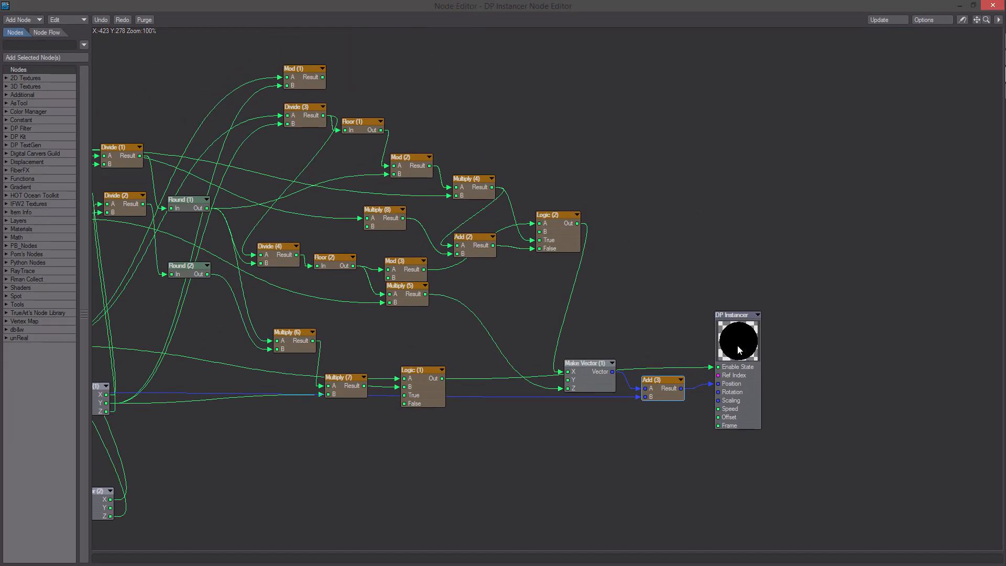
left_click_drag(737, 345, 745, 403)
left_click_drag(680, 394, 688, 445)
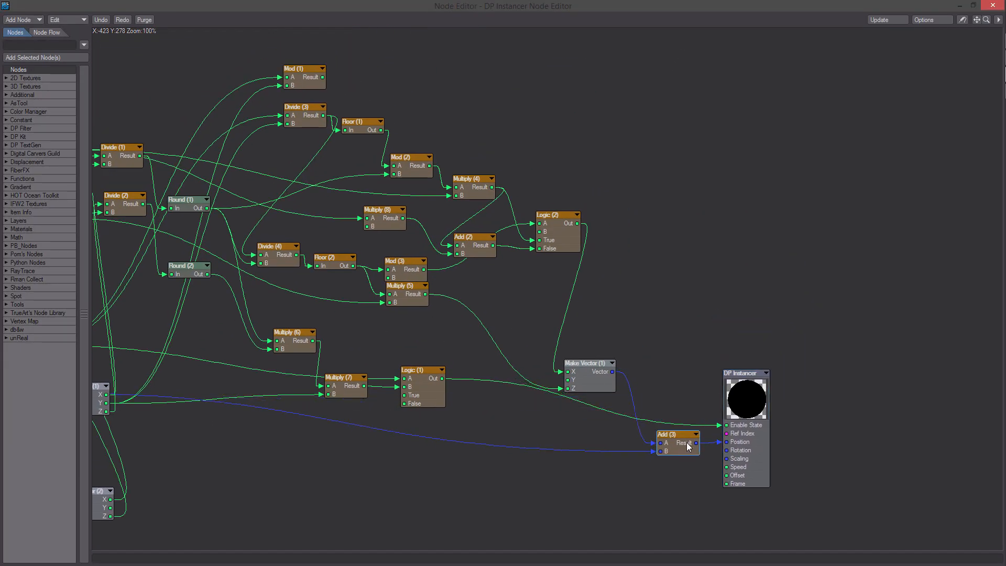
left_click_drag(600, 373, 631, 423)
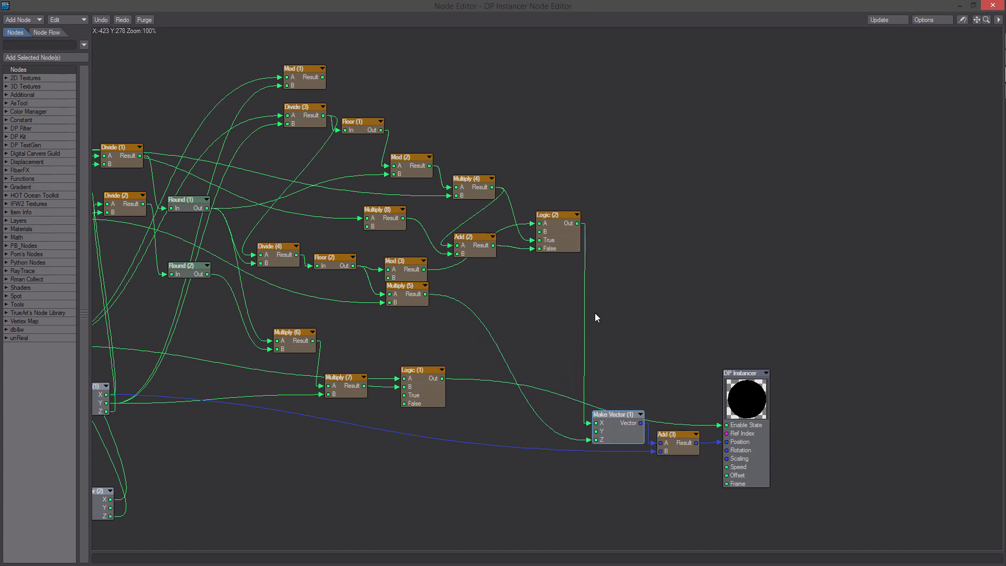
- Move Multiply (6), Multiply (7) and Logic (1) below Make Vector (1), and stack the two Split Vector nodes together
left_click_drag(595, 313, 361, 309, "alt")
left_click_drag(389, 260, 583, 433)
left_click_drag(296, 408, 480, 404, "alt")
left_click_drag(307, 471, 115, 223)
left_click_drag(372, 423, 387, 433)
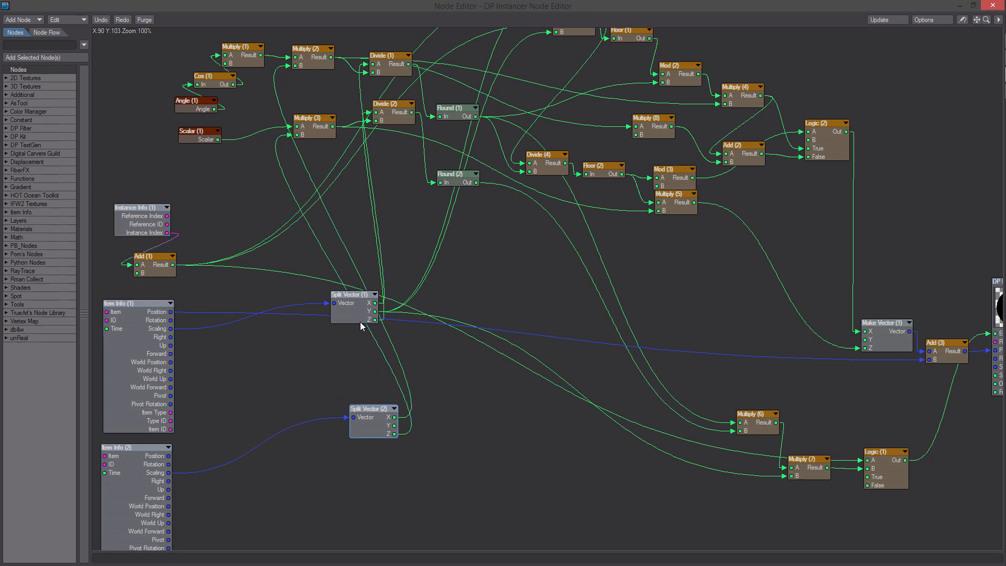
left_click_drag(360, 322, 377, 391)
- Separate Multiply (5) from Mod (3) and move Logic (2) down closer to Make Vector (1)
left_click_drag(673, 252, 542, 359, "alt")
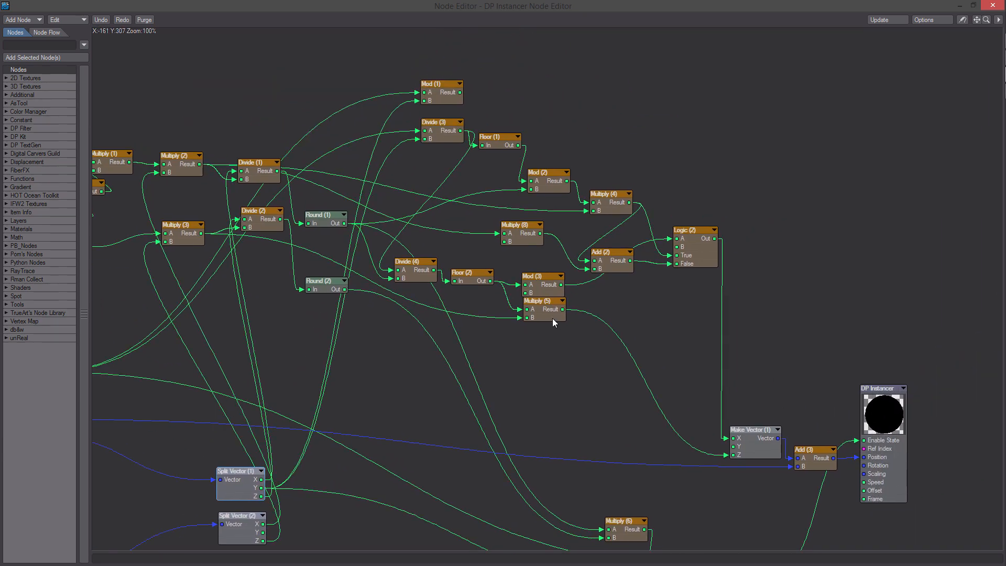
mouse_move(555, 312)
left_mouse_down()
mouse_move(542, 339)
mouse_move(553, 329)
left_mouse_up()
left_click_drag(608, 294, 581, 307, "alt")
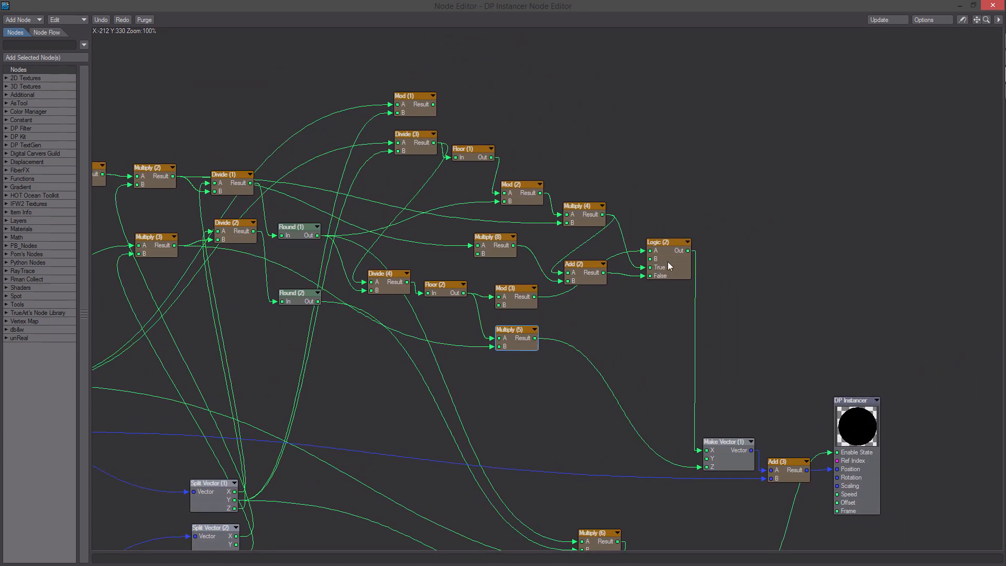
left_click_drag(667, 262, 683, 375)
left_click_drag(632, 337, 670, 318, "alt")
- Move the Divide (4), Floor (2), Mod (3) and Multiply (5) group down, and reposition the Mod (1) to Add (2) group above it
left_click_drag(590, 379, 420, 258)
left_click_drag(427, 260, 506, 310)
left_click_drag(646, 271, 460, 62)
left_click_drag(461, 62, 460, 107)
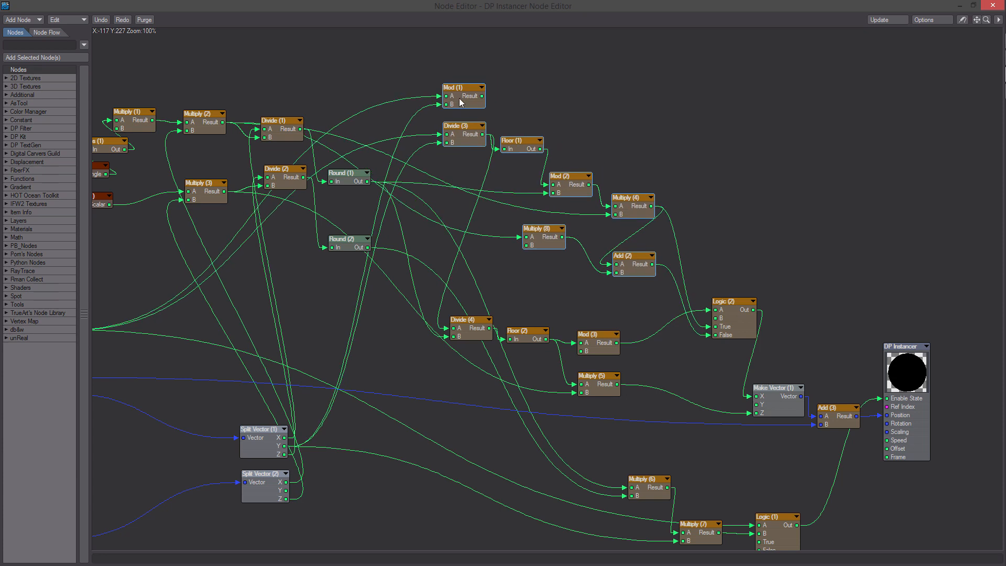
- Space out the Round (1), Round (2), Divide (1) and Divide (2) nodes so their connections are easier to follow
left_click_drag(340, 182, 504, 212, "alt")
left_click_drag(348, 281, 363, 282, "alt")
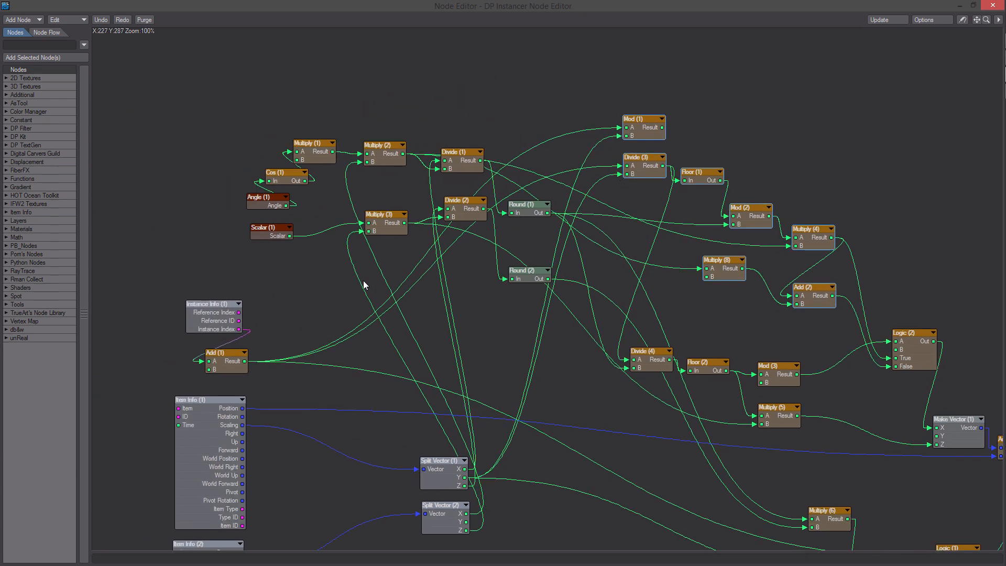
left_click_drag(525, 271, 517, 282)
left_click_drag(533, 205, 511, 228)
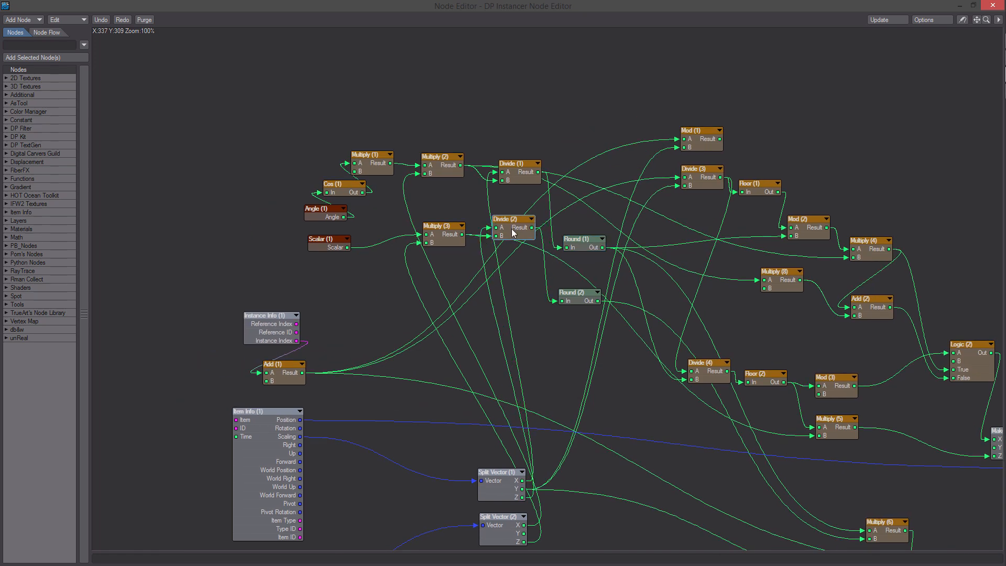
left_click_drag(519, 165, 518, 137)
left_click_drag(515, 231, 508, 204)
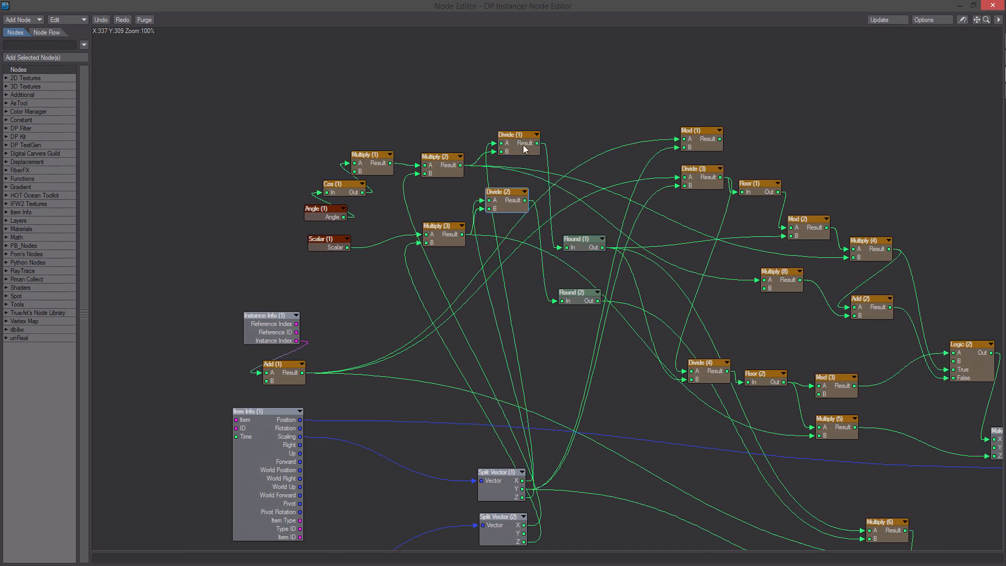
left_click_drag(523, 146, 517, 143)
left_click_drag(572, 231, 497, 154, "alt")
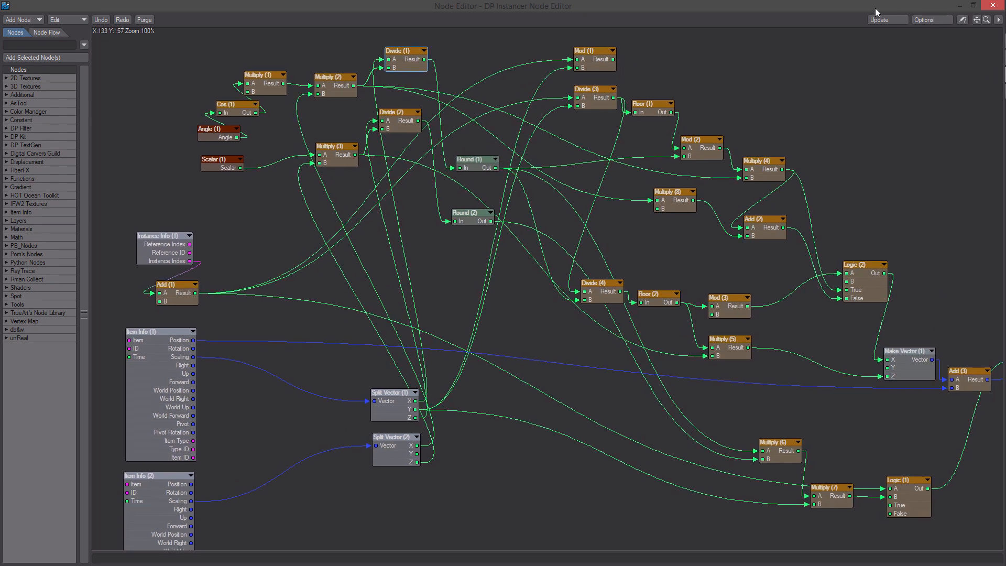
- Restore the node editor to a smaller window and save the scene over Tri_Flippers_03.lws
double_click(899, 5)
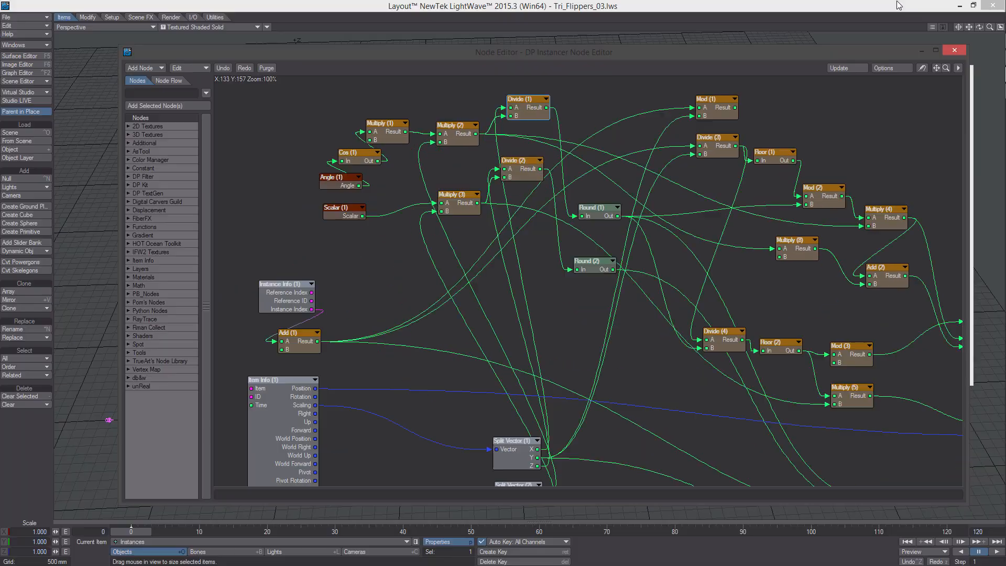
left_click(638, 53)
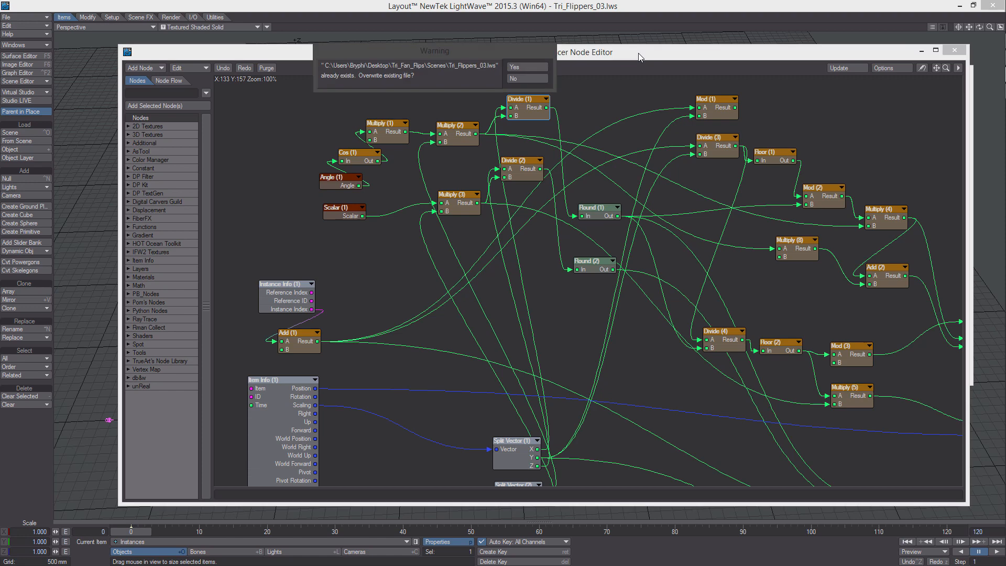
left_click_drag(656, 211, 666, 182, "alt")
left_click_drag(731, 208, 638, 166, "alt")
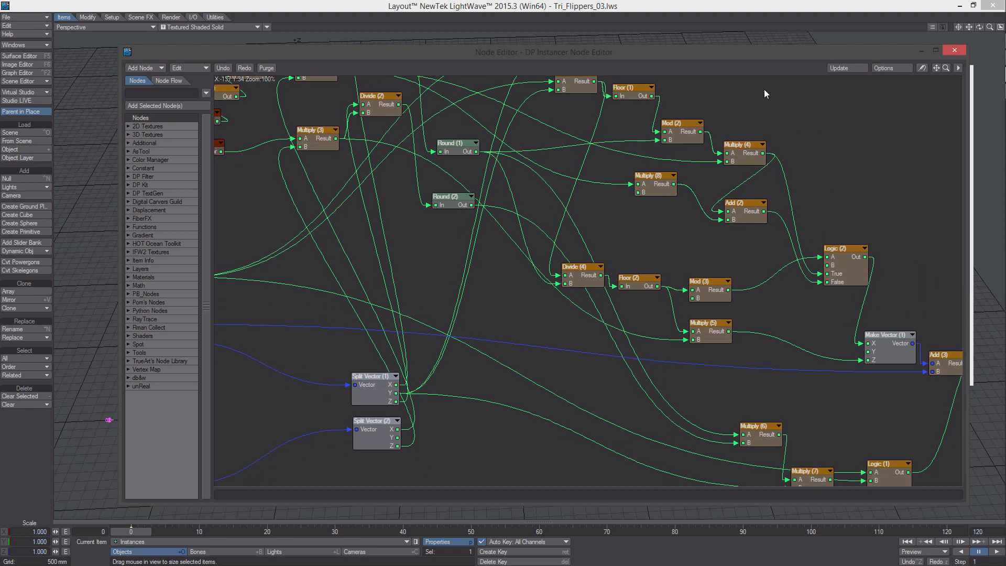
- Cut all calculation nodes between the info nodes and DP Instancer, keeping Instance Info, Add (1) and both Item Info nodes
double_click(757, 55)
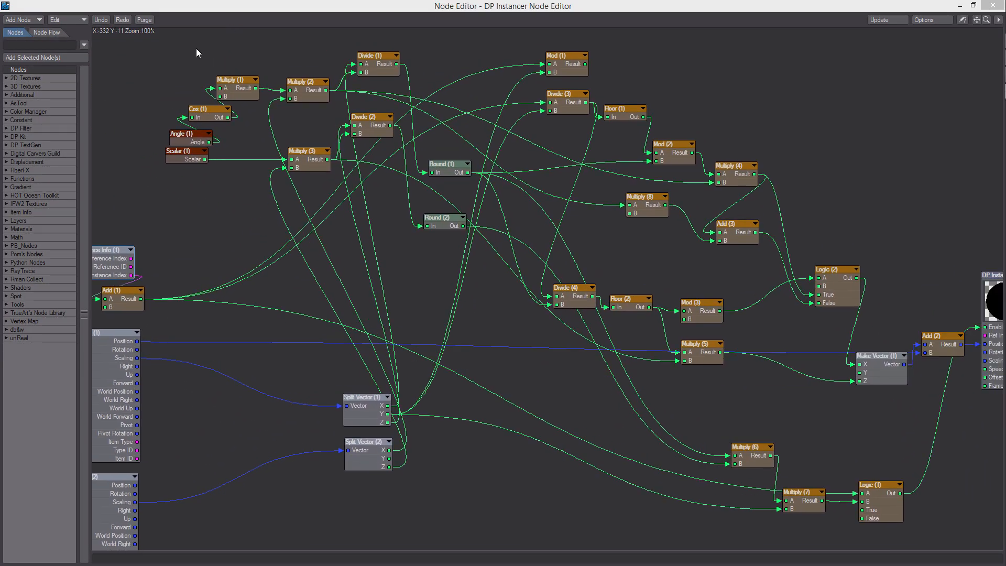
left_click_drag(176, 41, 939, 511)
key("Delete")
right_click(530, 282)
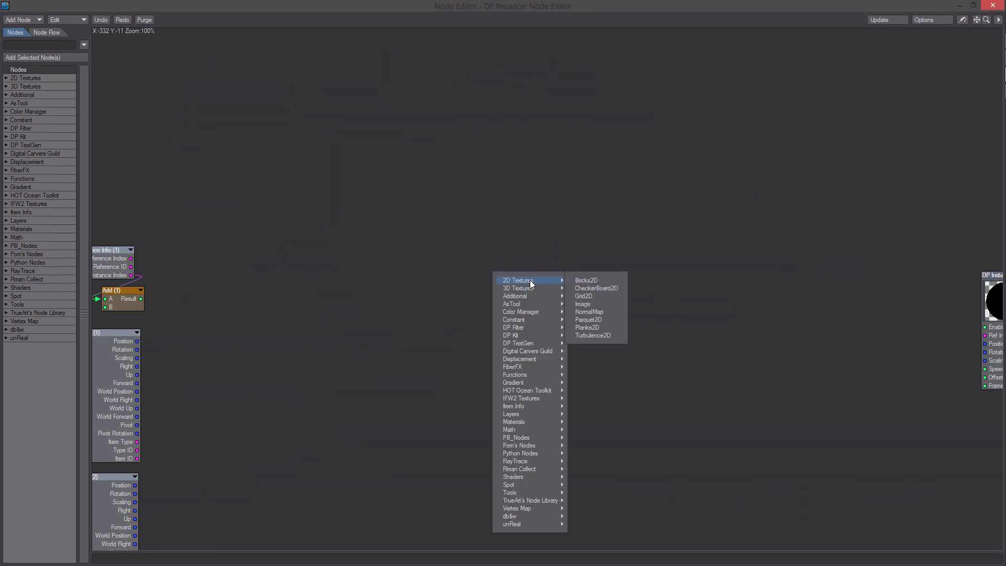
left_click(326, 371)
- Move the Instance Info, Add (1) and both Item Info nodes together, closer to the DP Instancer node
left_click_drag(326, 372, 414, 297, "alt")
left_click_drag(378, 469, 152, 164)
left_click_drag(194, 258, 504, 203)
left_click_drag(584, 273, 371, 281, "alt")
- Add a Compound node to the tree, open it, and paste the cut calculation nodes inside
right_click(456, 252)
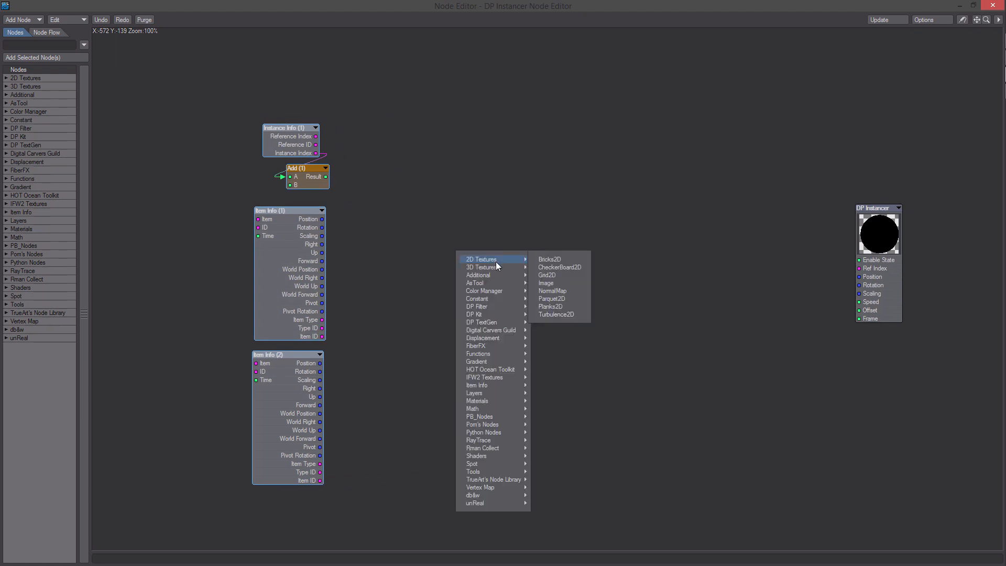
mouse_move(511, 322)
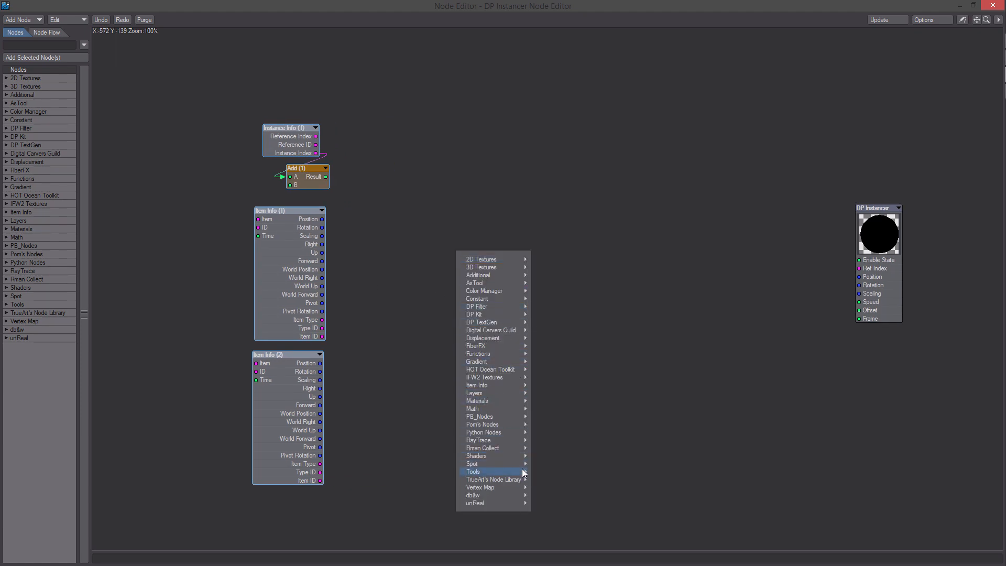
left_click(564, 484)
double_click(558, 259)
key("ctrl+v")
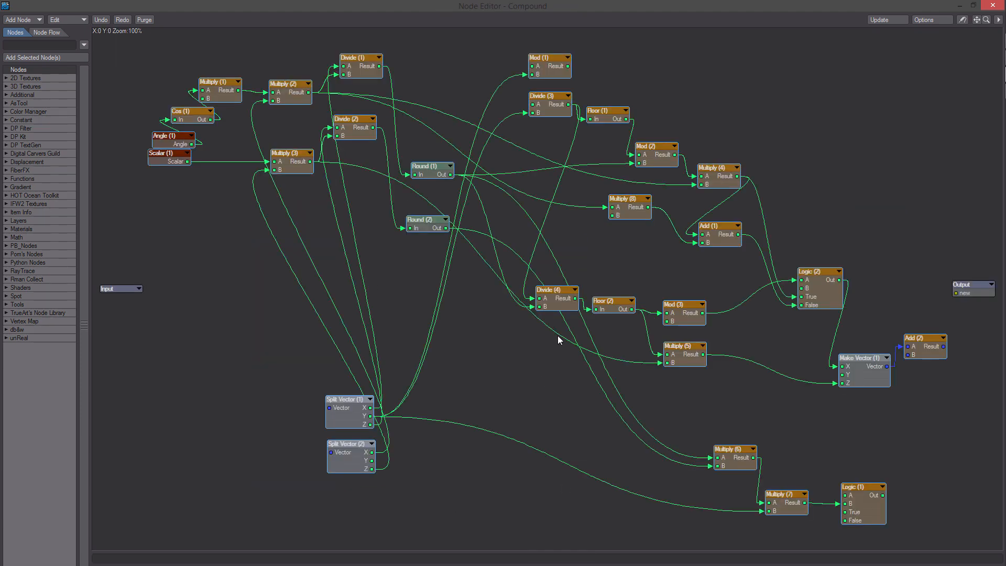
- Return to the DP Instancer node tree, connect Add (1) Result to Compound (1) as a new input, and rename that input inst_index_0
key("u")
left_click_drag(660, 304, 657, 326, "alt")
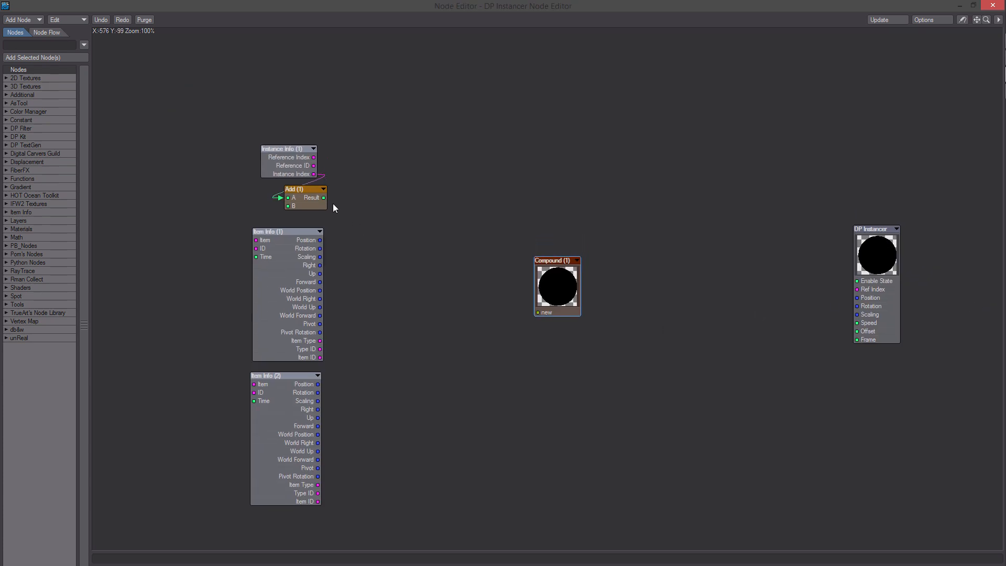
left_click_drag(324, 198, 541, 313)
right_click(541, 313)
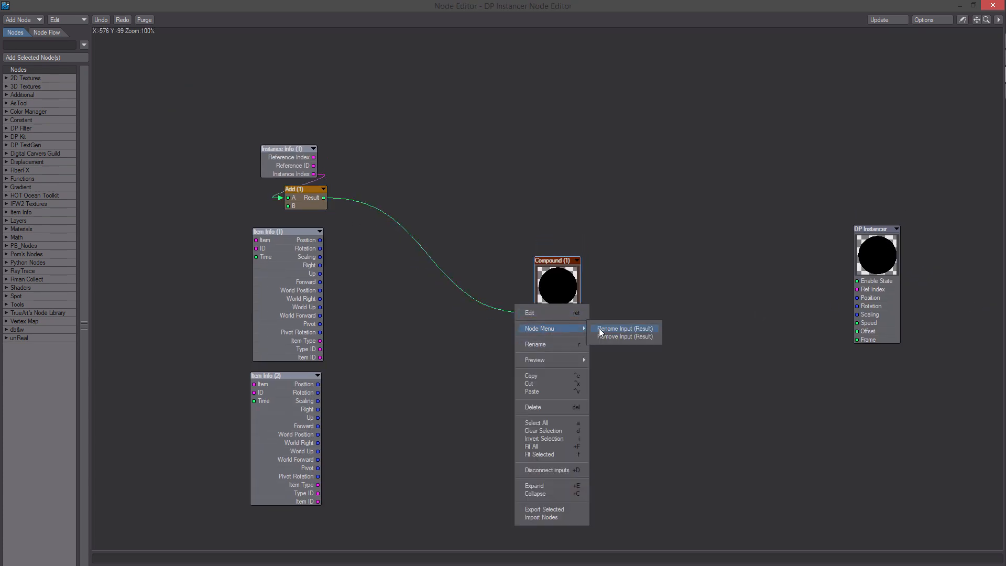
left_click(605, 328)
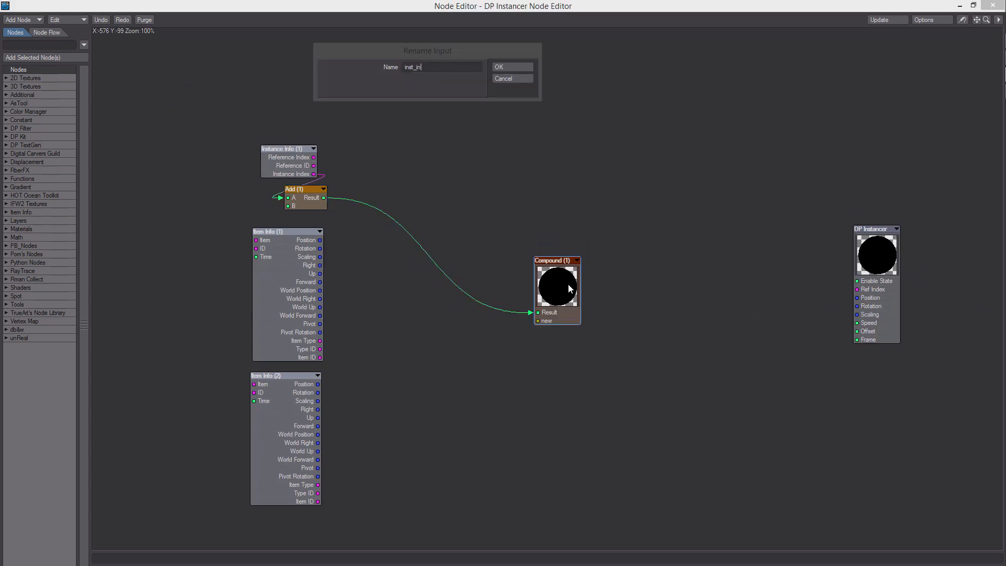
left_click(525, 68)
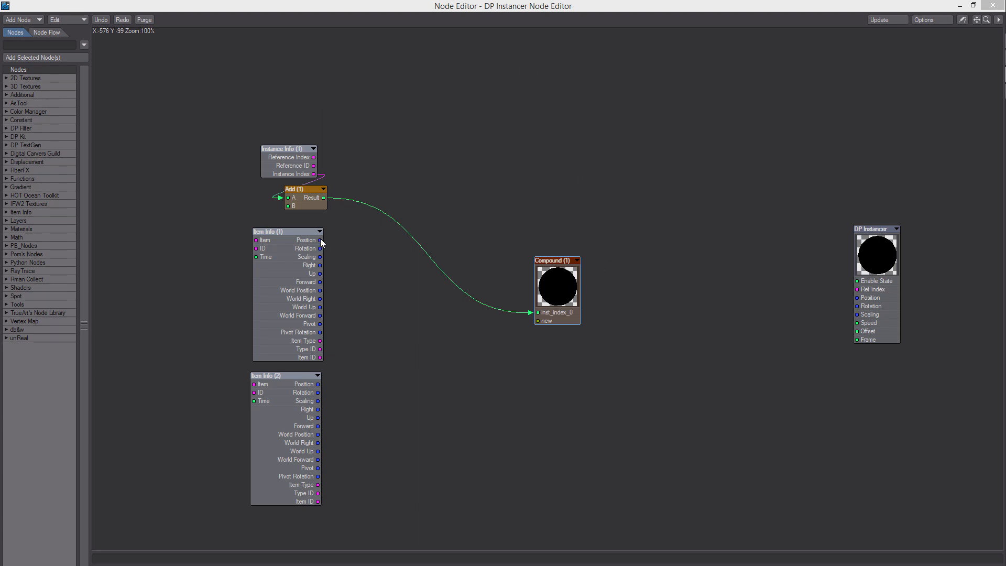
- Connect Item Info (1) Position to a new input on Compound (1) and rename that input bounds_pos
left_click_drag(319, 240, 537, 320)
right_click(538, 320)
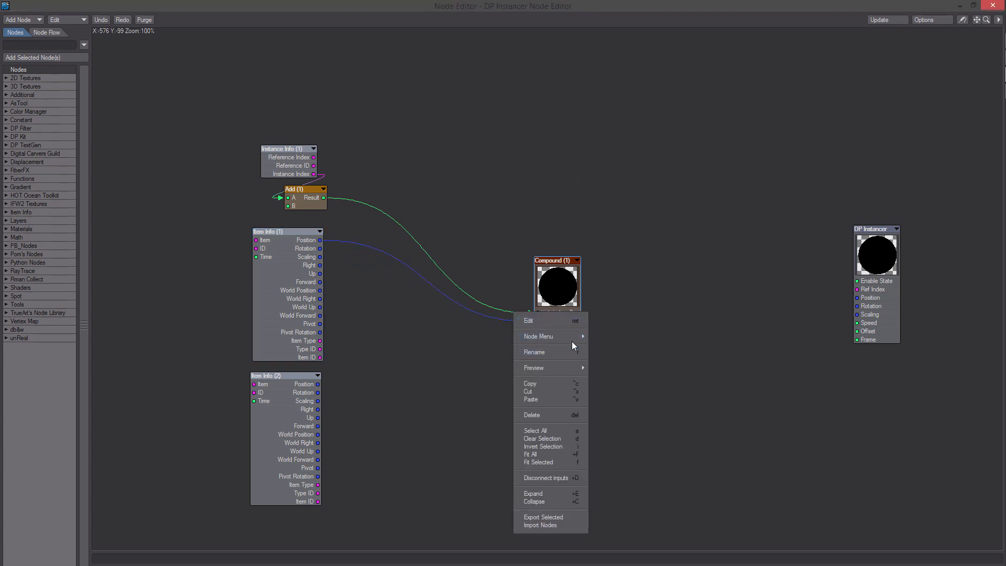
mouse_move(577, 337)
left_click(626, 337)
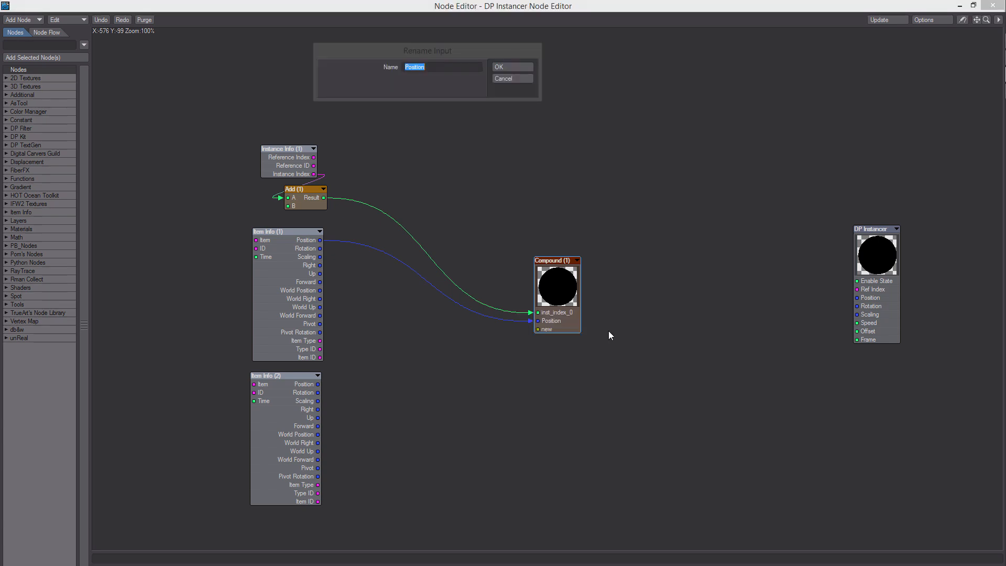
type("bounds_pos")
left_click(512, 67)
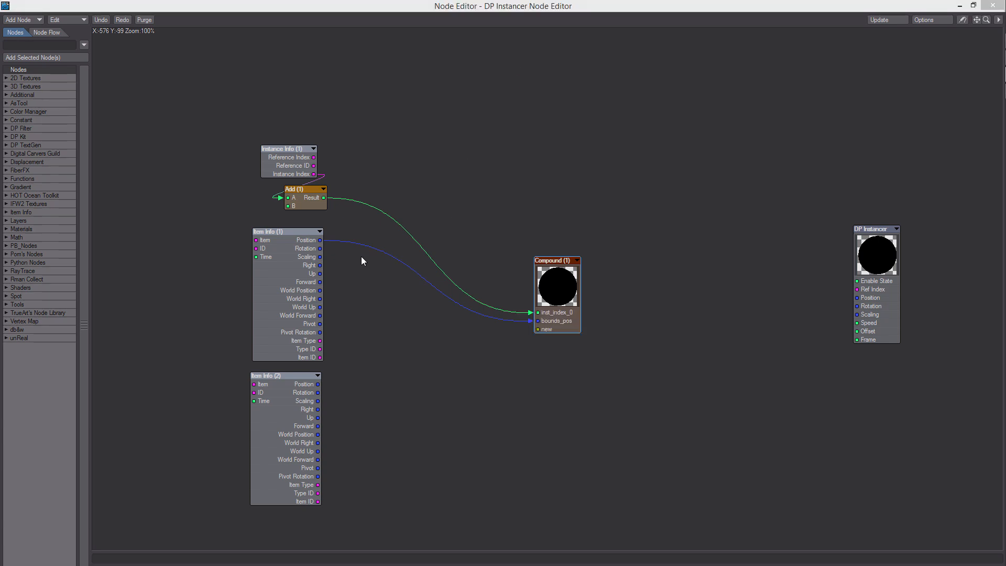
- Connect Item Info (1) Scaling to a new input on Compound (1) and rename that input bounds_scale
left_click_drag(319, 256, 538, 328)
right_click(517, 324)
mouse_move(576, 344)
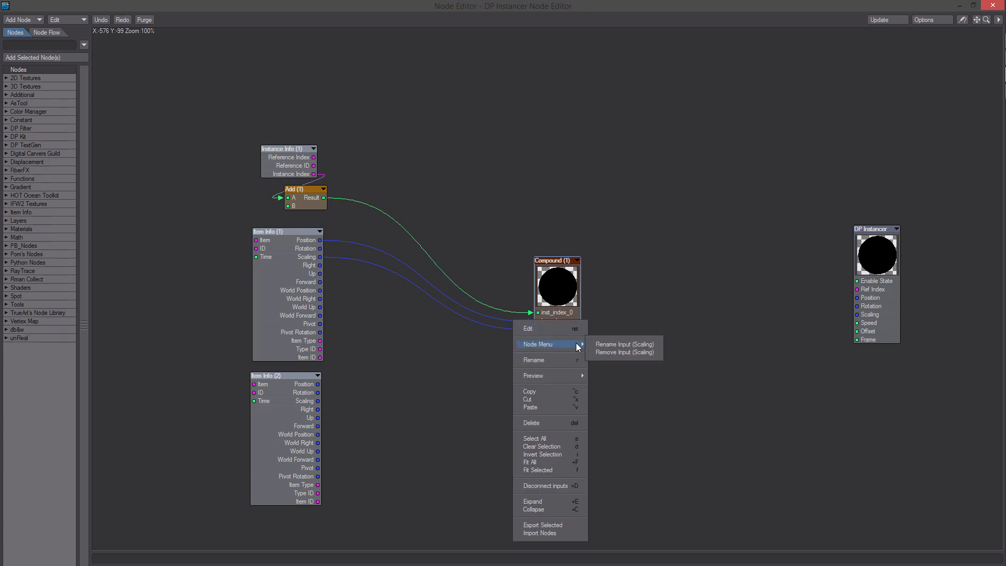
left_click(609, 345)
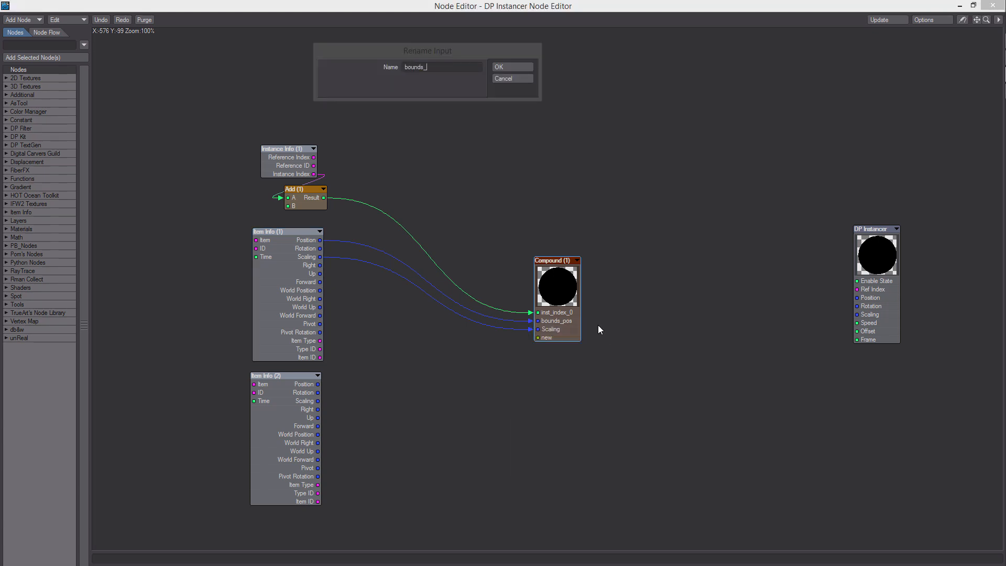
type("bounds_scale")
left_click(520, 68)
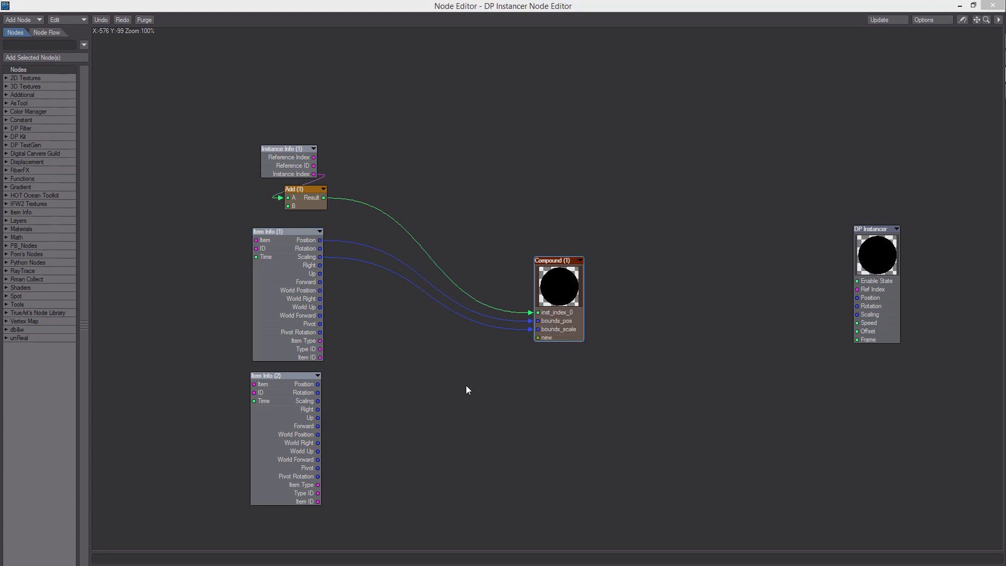
- Connect Item Info (2) Scaling to a new input on Compound (1) and rename that input tri_scale
left_click_drag(319, 401, 550, 336)
right_click(554, 337)
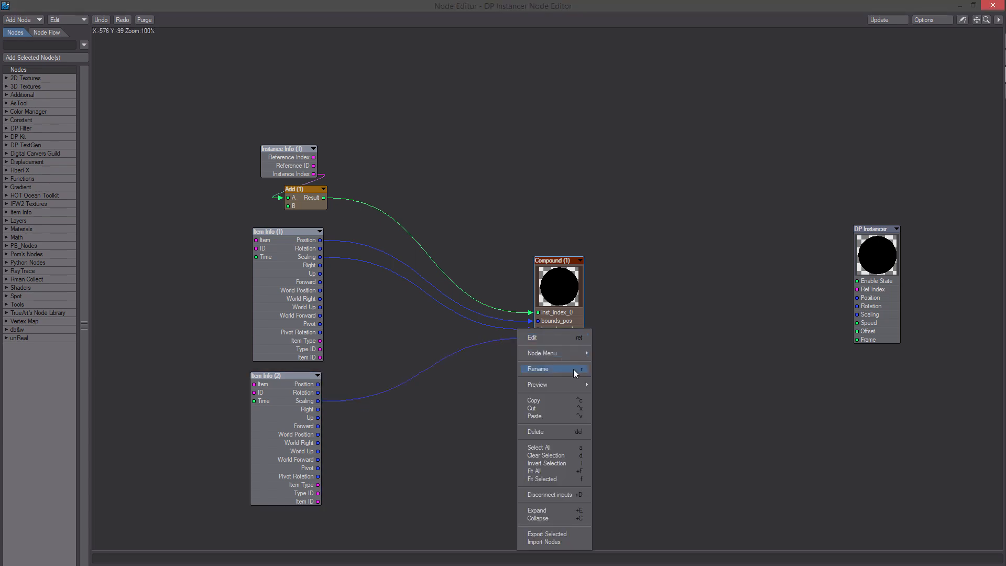
mouse_move(588, 352)
left_click(628, 353)
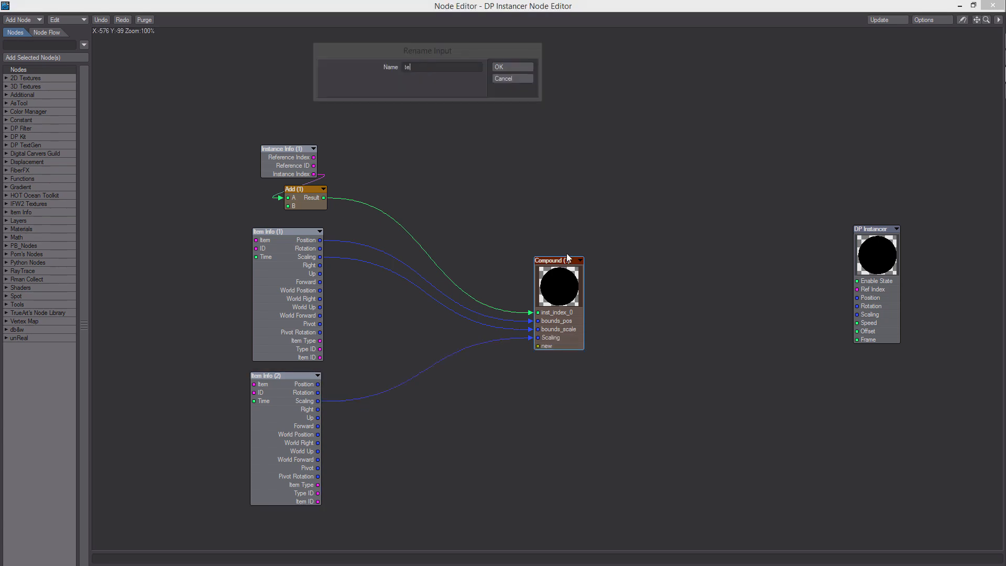
left_click(514, 66)
- Inside Compound (1), connect the Input node's inst_index_0 to input A of Mod (1), Divide (3) and Logic (1)
double_click(578, 260)
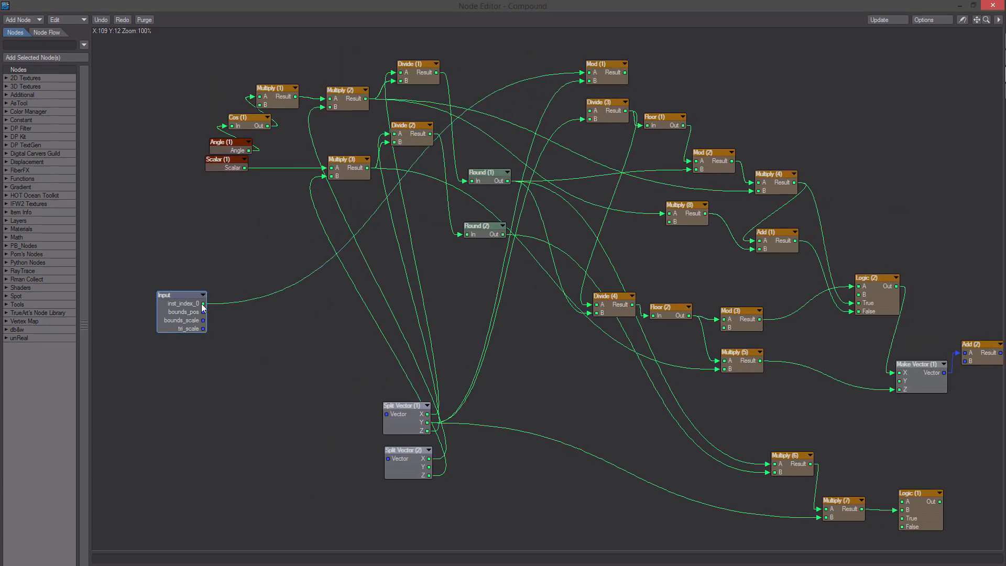
left_click_drag(203, 304, 590, 111)
left_click_drag(587, 165, 538, 112, "alt")
left_click_drag(155, 254, 852, 449)
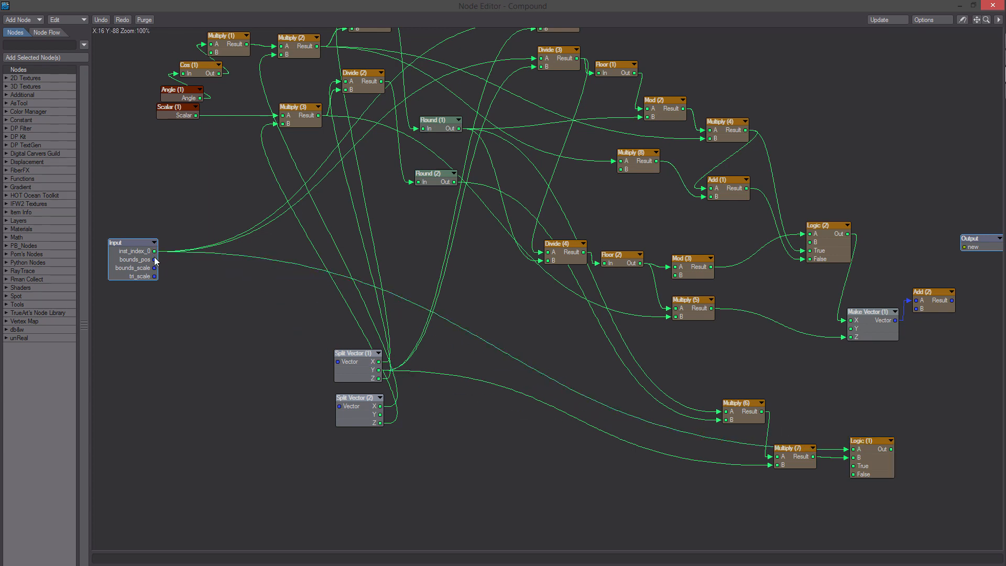
- Connect bounds_scale to Split Vector (1), tri_scale to Split Vector (2), and bounds_pos to input B of Add (2)
left_click_drag(155, 260, 337, 362)
left_click_drag(295, 399, 339, 406)
left_click_drag(424, 312, 341, 360, "alt")
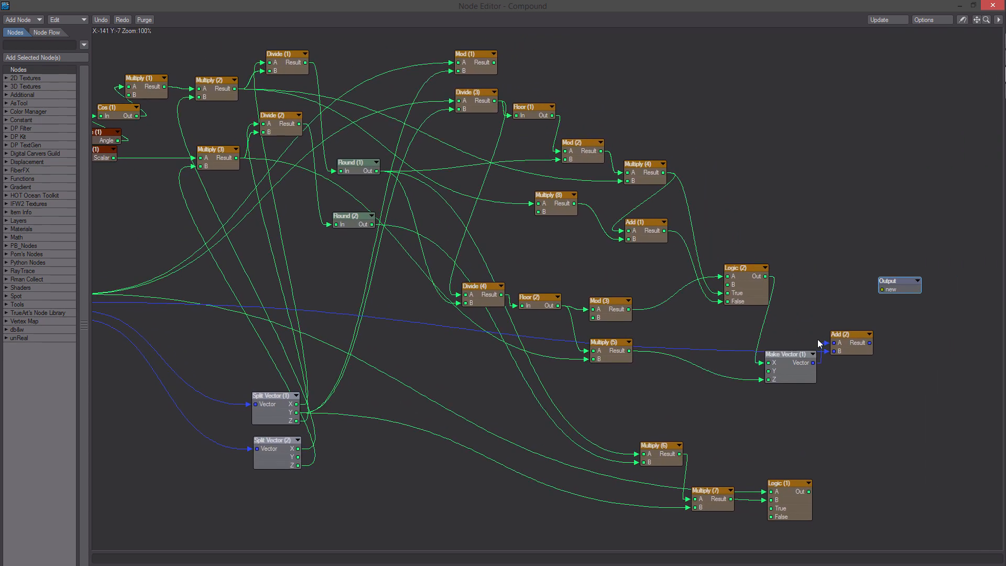
- Move the Output node beside Add (2), connect Add (2) Result to it, and rename that entry 2D_array_pos
left_click_drag(897, 283, 896, 308)
right_click(909, 344)
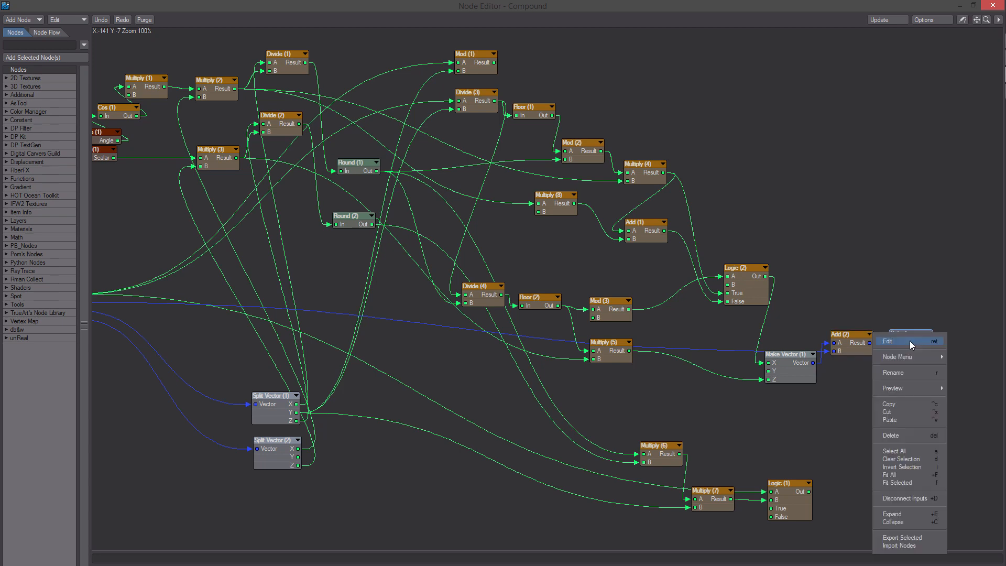
mouse_move(896, 354)
left_click(859, 353)
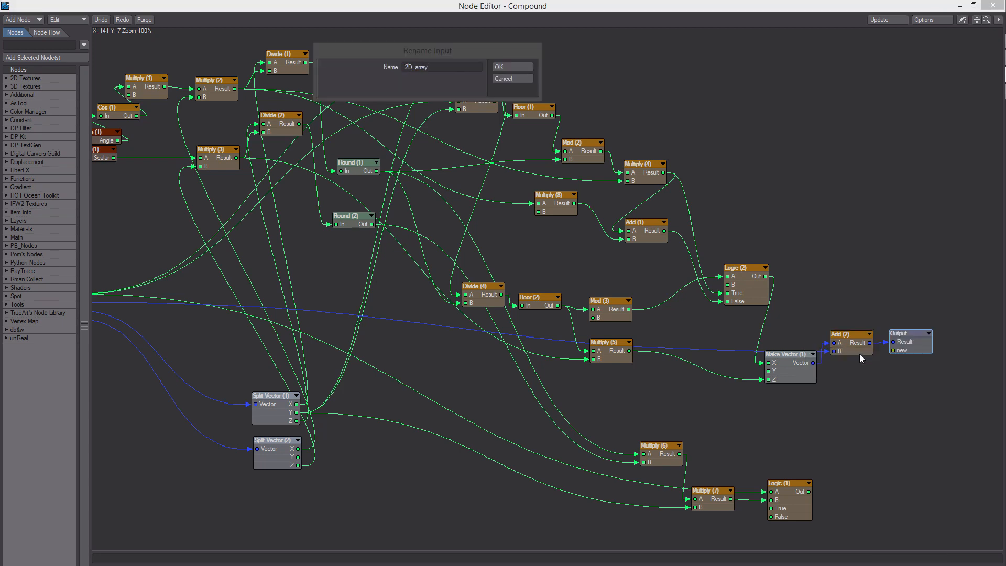
type("2D_array_pos")
key("Return")
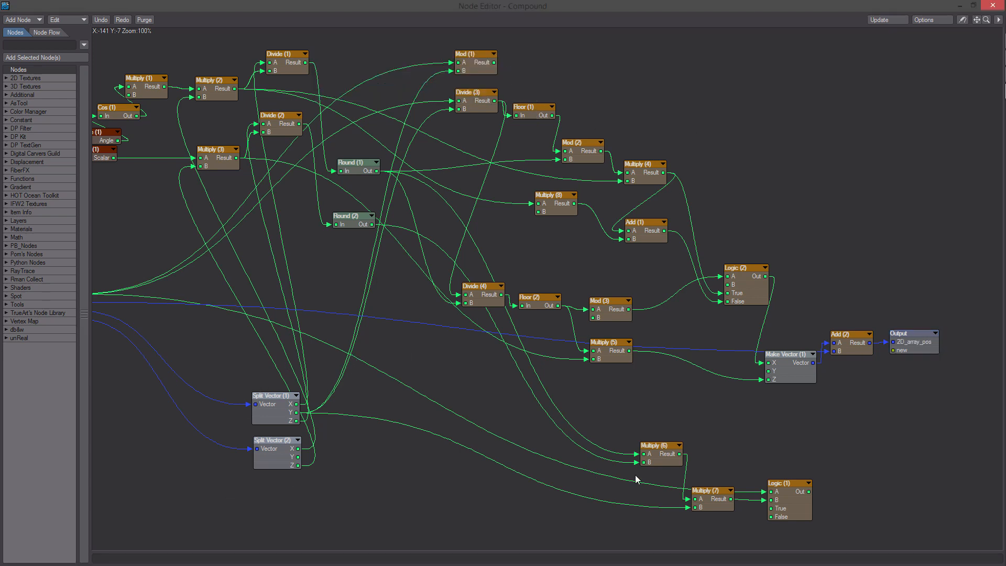
- Connect Logic (1) Out to a new entry on the Output node and rename it clip_state
left_click_drag(807, 492, 902, 350)
right_click(901, 350)
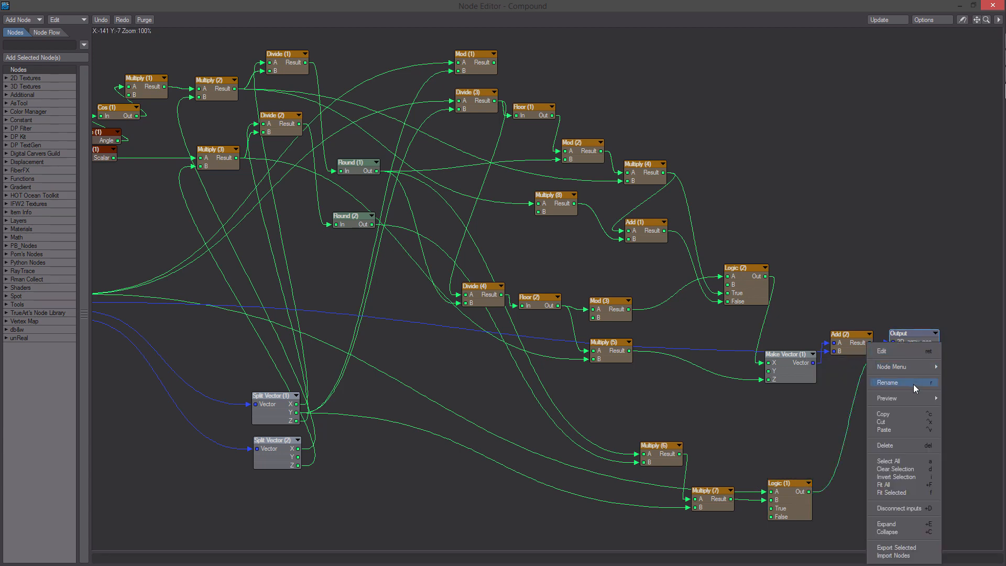
mouse_move(891, 366)
left_click(839, 366)
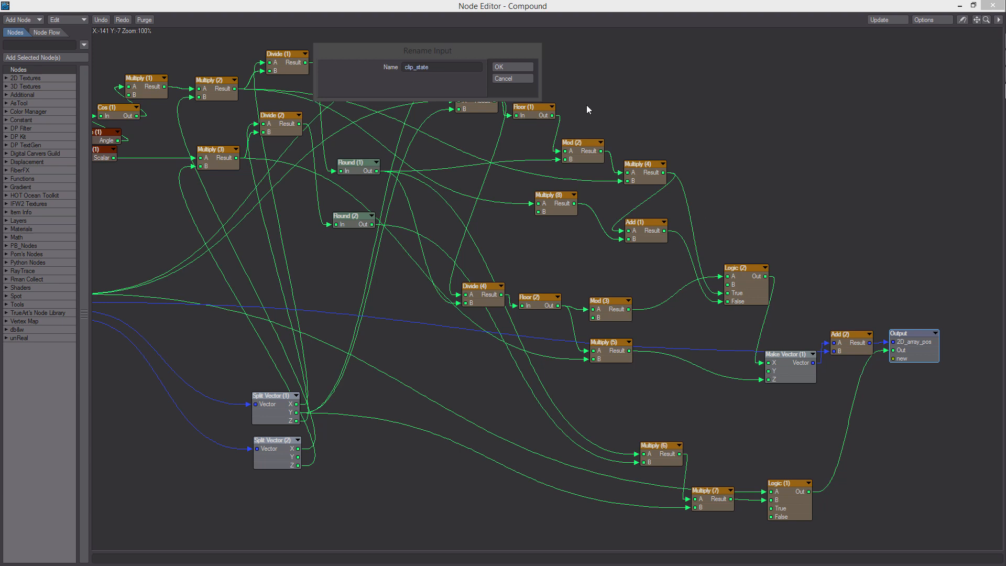
left_click(512, 67)
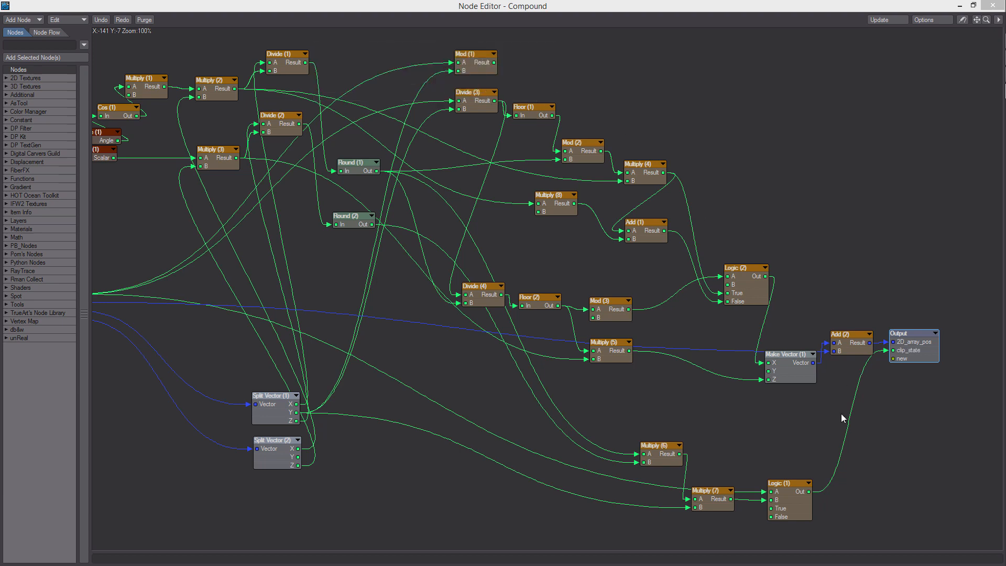
- Connect Mod (1) Result to a new entry on the Output node and rename it y_index
left_click_drag(494, 62, 923, 358)
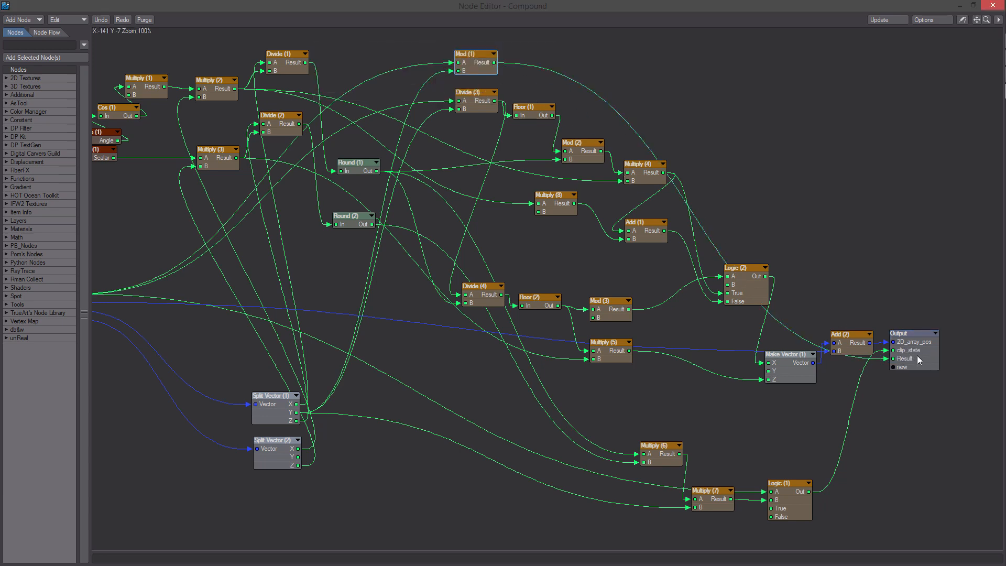
right_click(906, 359)
left_click(908, 381)
right_click(908, 361)
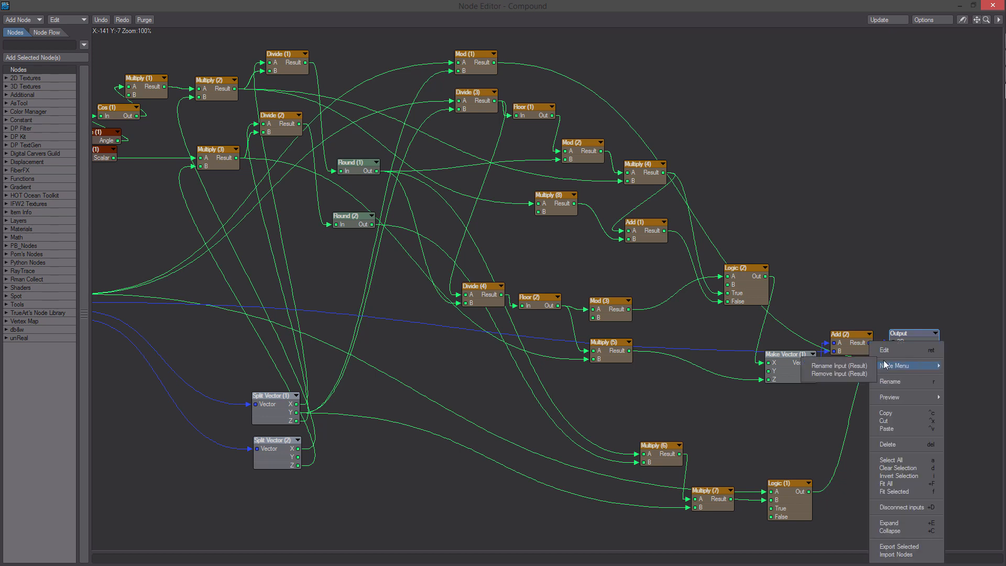
left_click(859, 365)
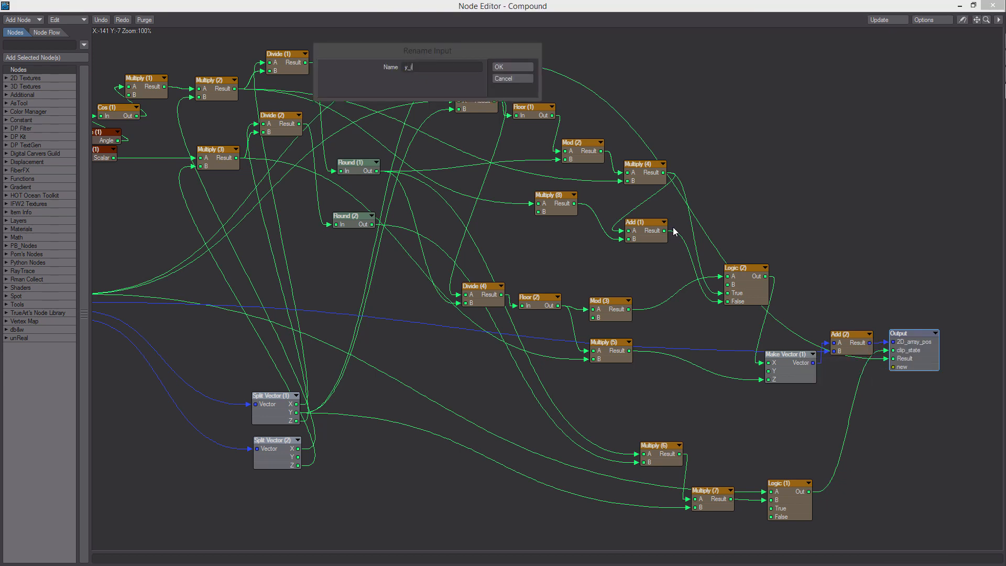
left_click(515, 67)
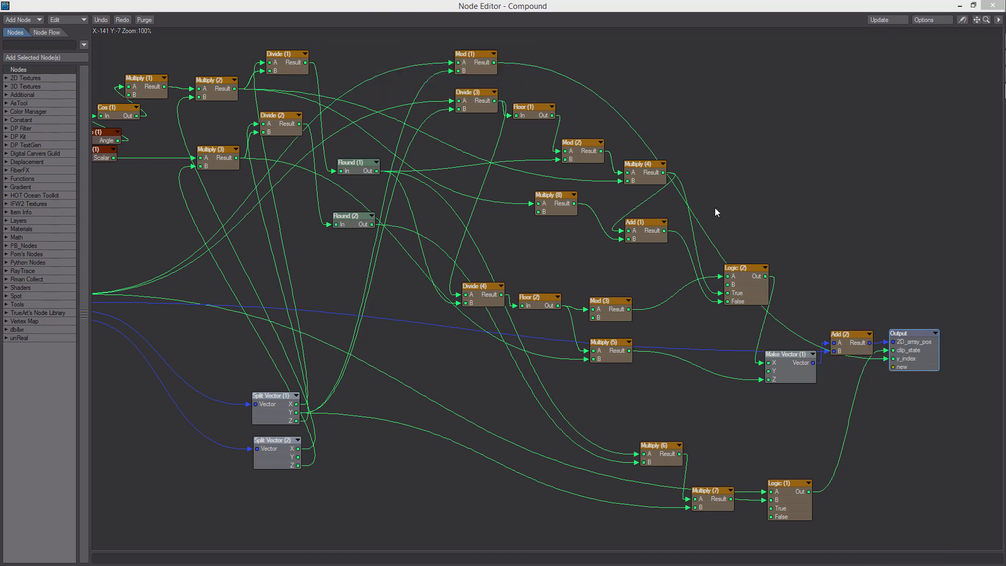
- Pass inst_index_0 from the Input node straight through to a new entry on the Output node
left_click_drag(411, 231, 486, 238, "alt")
left_click_drag(147, 297, 896, 332)
left_click_drag(920, 318, 934, 315)
left_click_drag(906, 349, 899, 342, "alt")
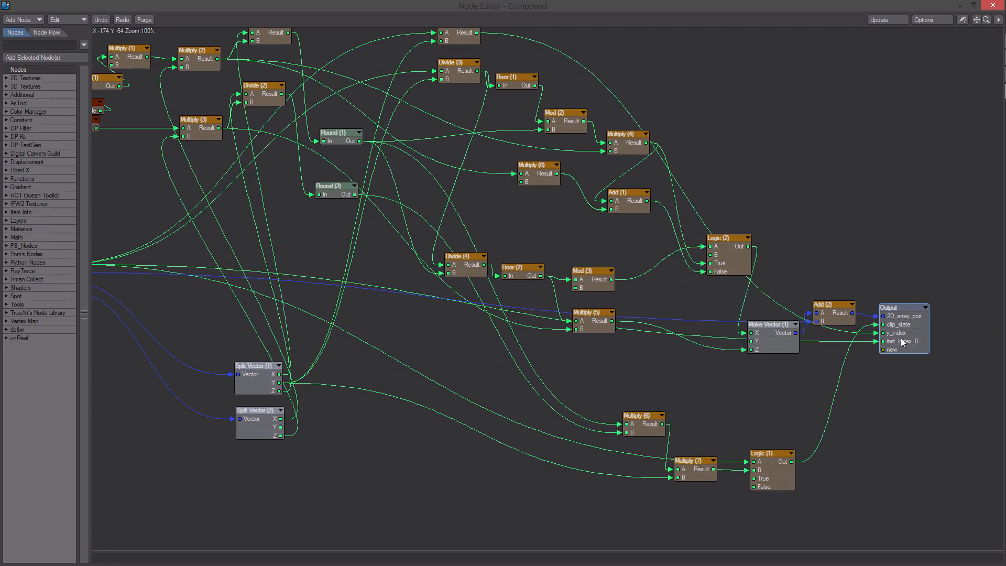
- Save the scene over its existing file
key("ctrl+s")
key("Return")
key("Return")
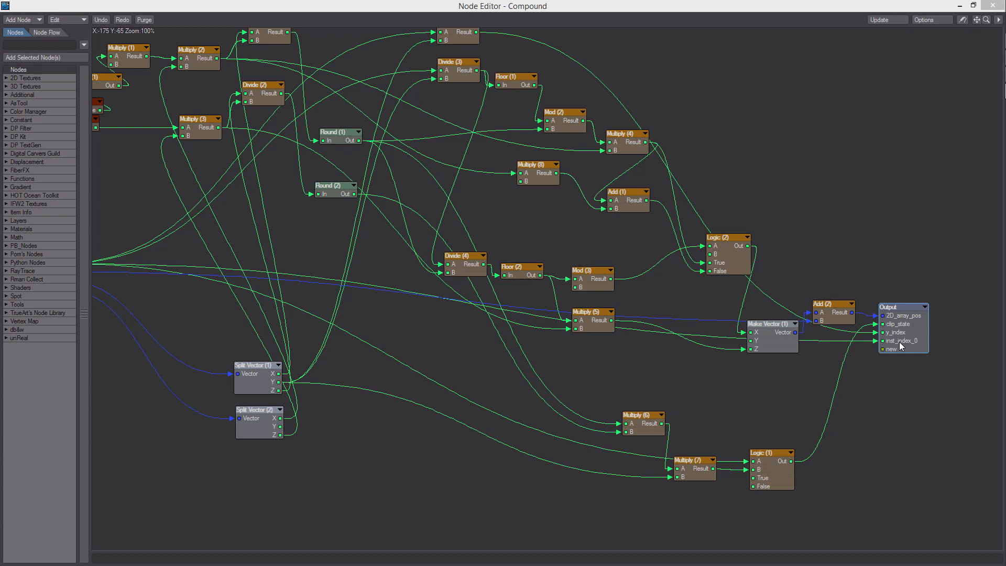
- Connect Multiply (3) Result to a new entry on the Output node and rename it z_offset
left_click_drag(432, 288, 463, 295, "alt")
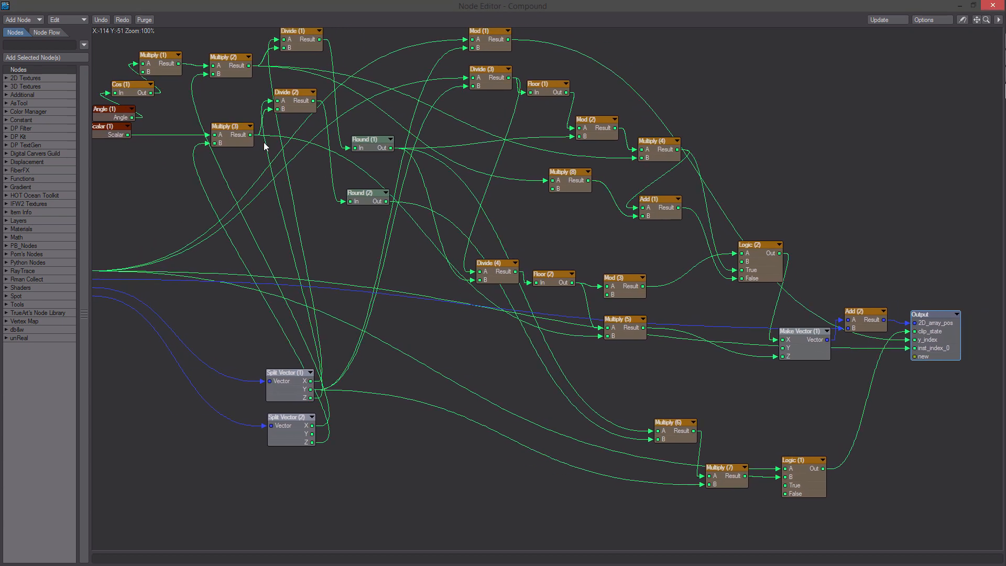
left_click_drag(249, 133, 387, 243, "alt")
right_click(915, 378)
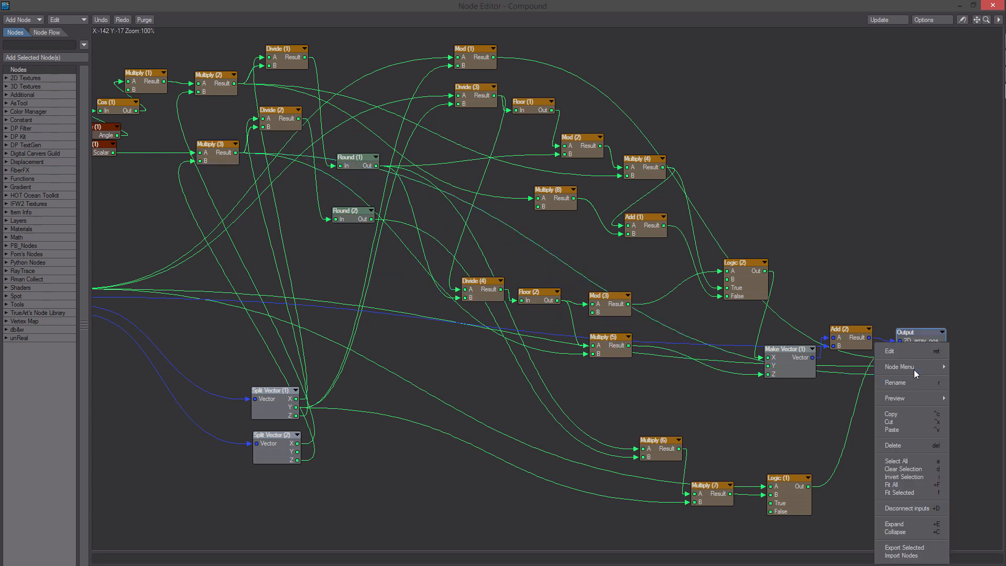
mouse_move(916, 373)
left_click(869, 371)
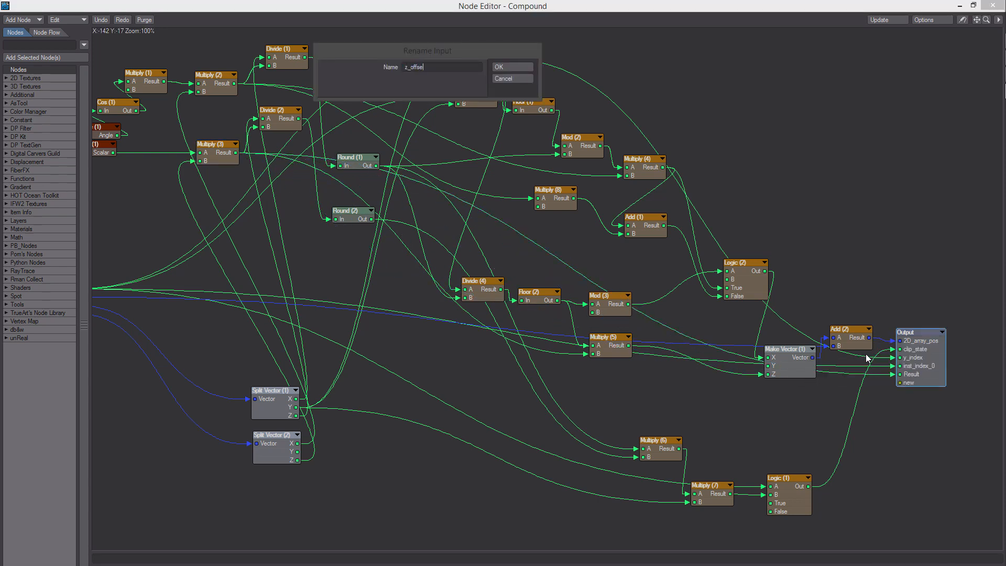
left_click(519, 68)
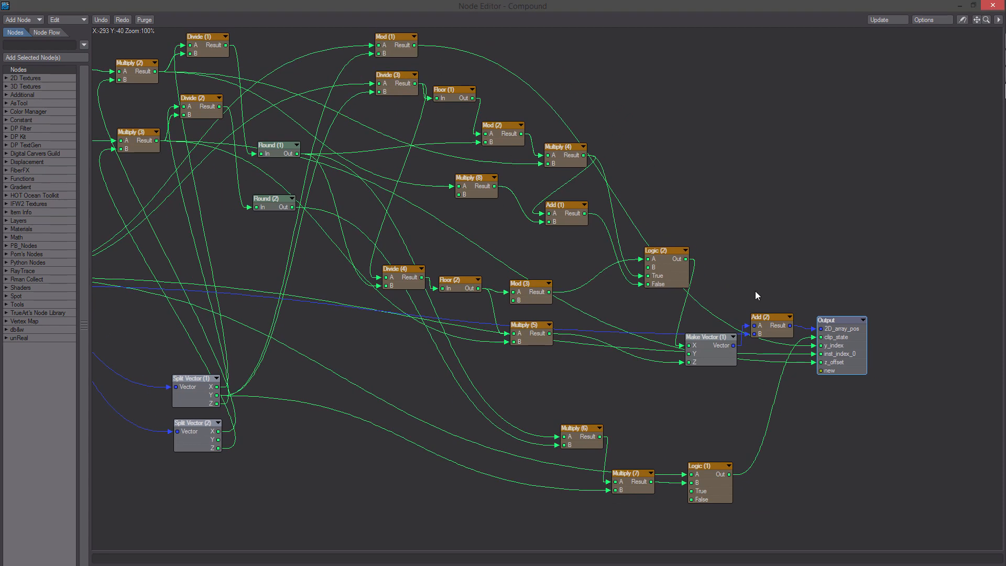
- Connect the Y output of Split Vector (1) to a new entry on the Output node and rename it y_bounds
middle_click_drag(822, 322, 840, 322)
middle_click_drag(752, 229, 745, 258)
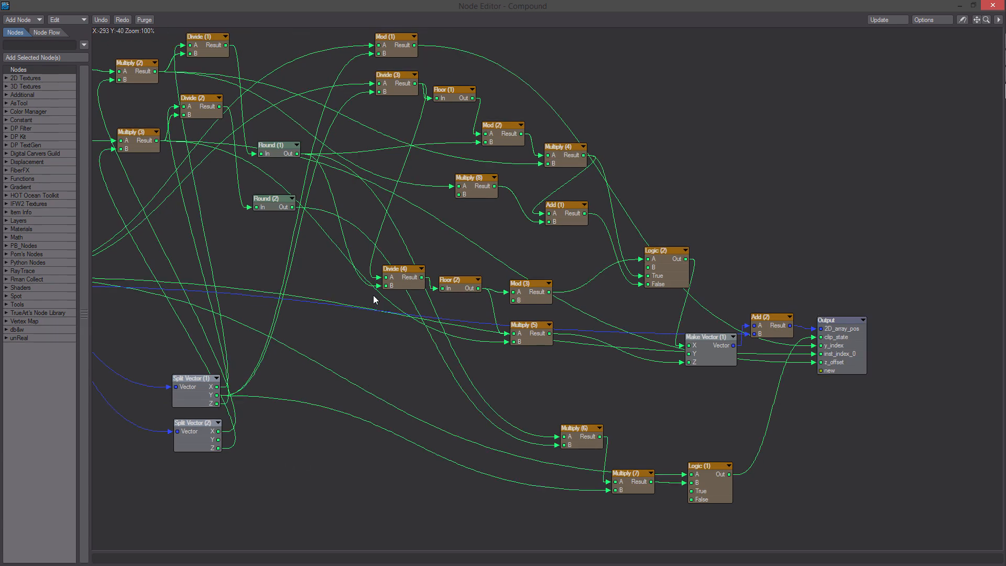
middle_click_drag(366, 186, 500, 180)
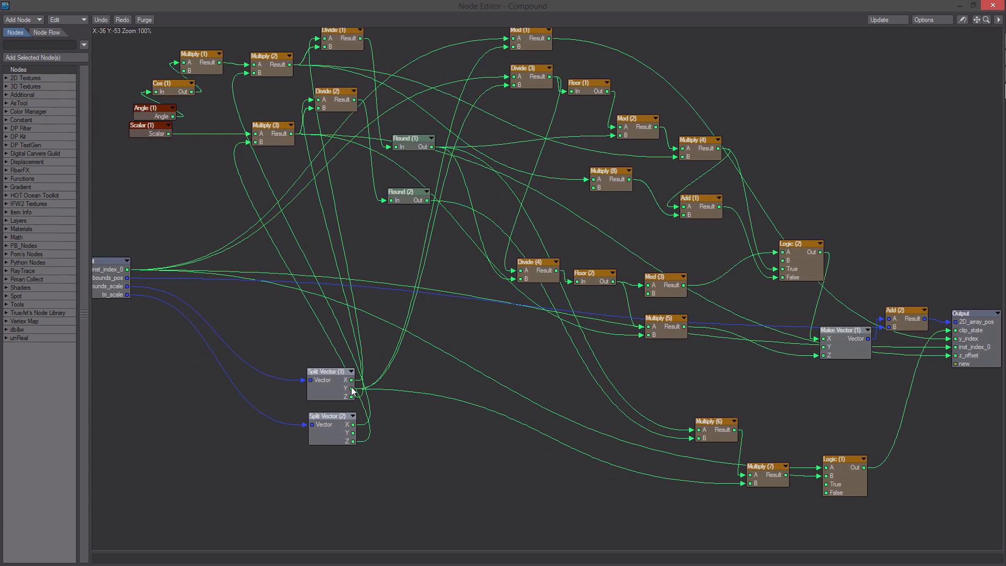
left_click_drag(352, 391, 955, 363)
right_click(955, 363)
mouse_move(931, 367)
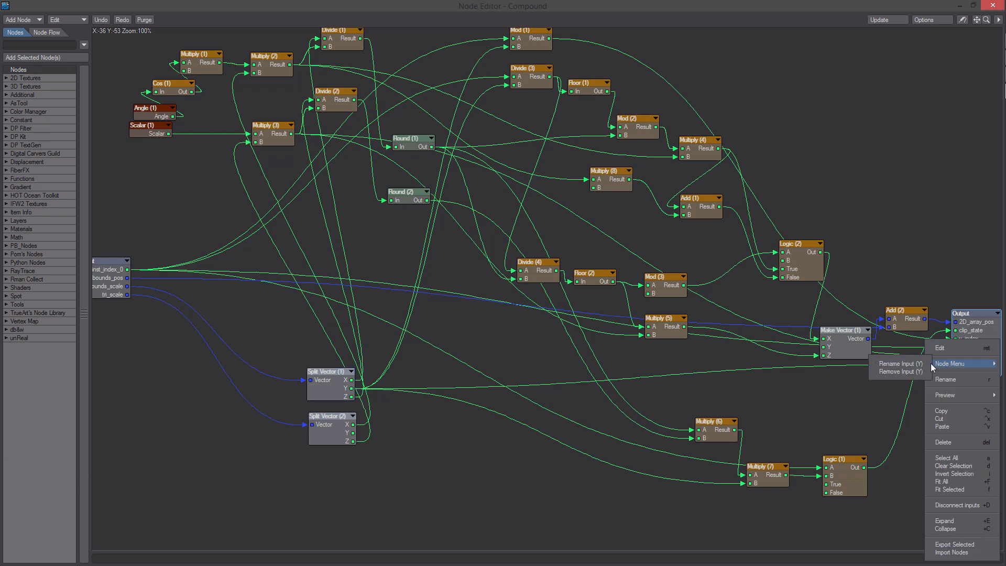
left_click(901, 363)
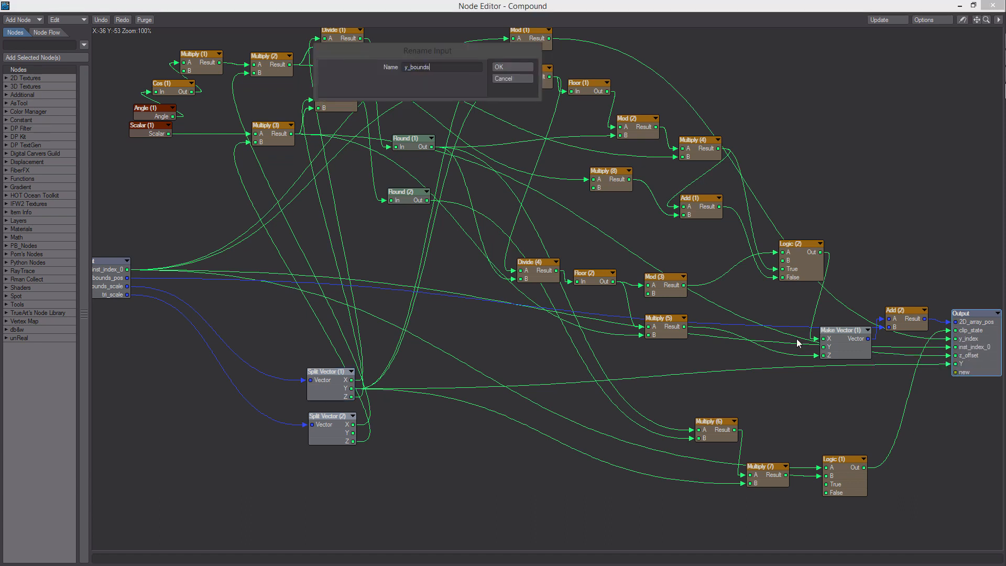
left_click(513, 68)
- Save the scene over its existing file
middle_click_drag(749, 235, 686, 228)
key("s")
key("Return")
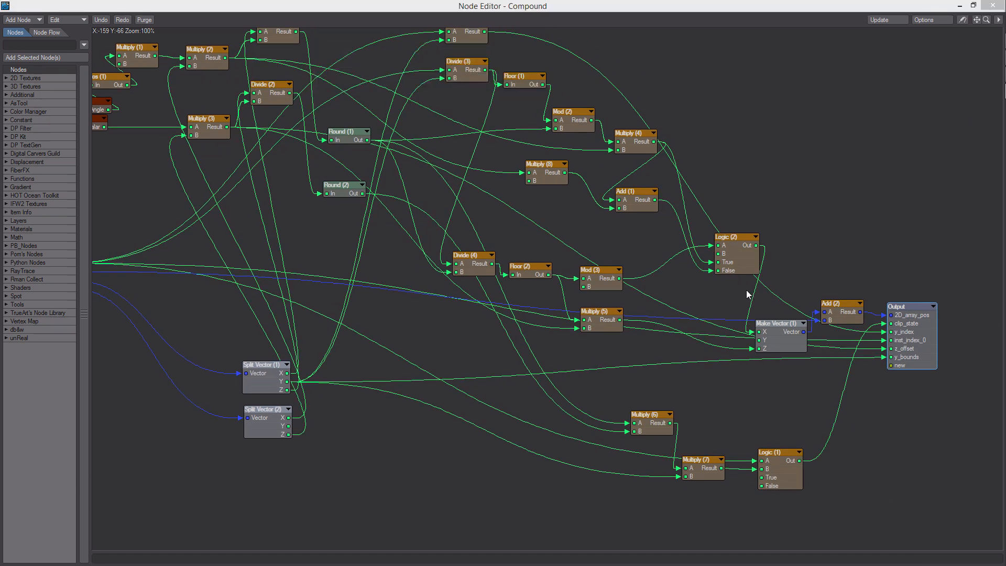
- Connect Floor (1) Out to a new entry on the Output node and rename it cell_index
middle_click_drag(833, 321, 799, 366)
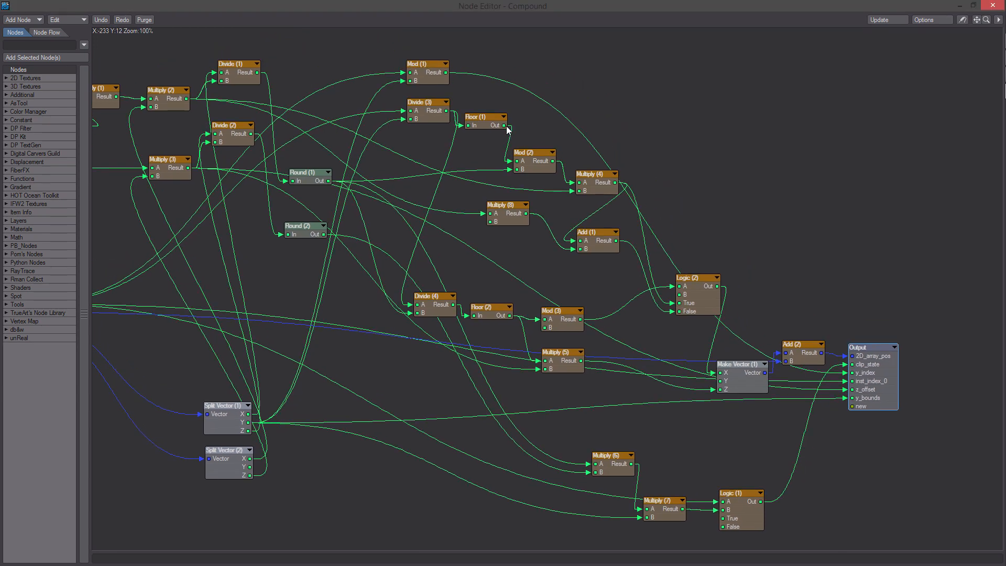
middle_click_drag(508, 127, 547, 104)
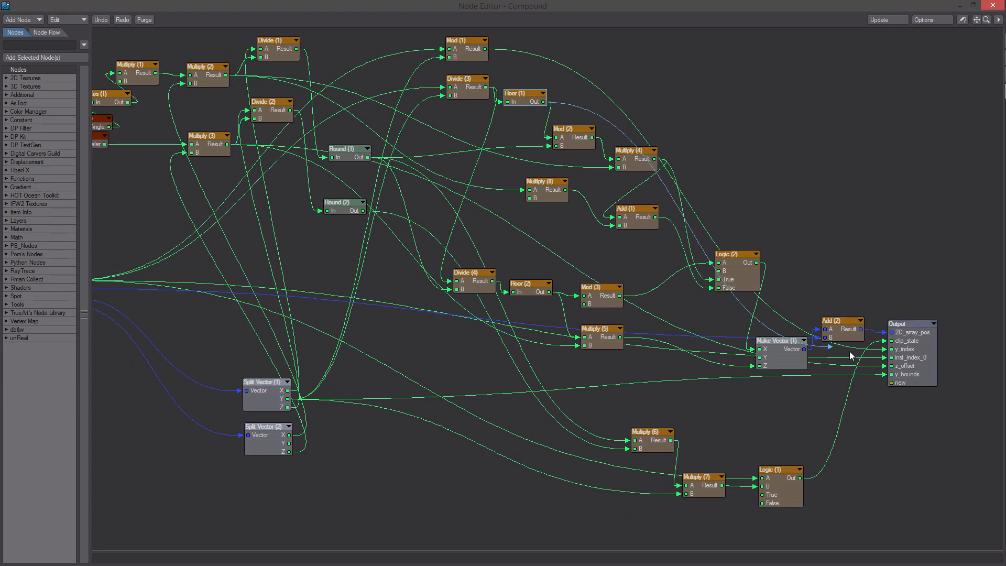
right_click(912, 382)
mouse_move(915, 367)
left_click(961, 367)
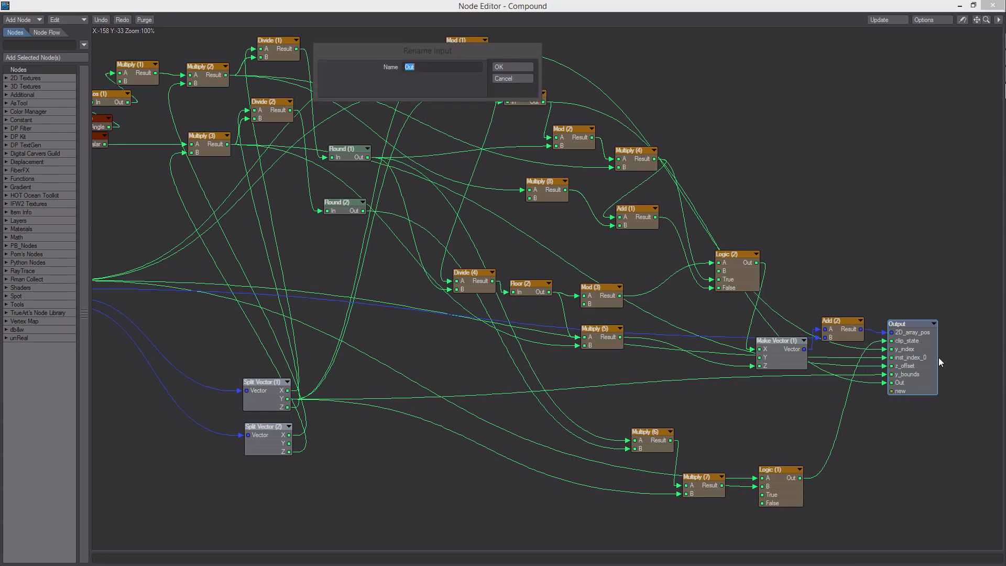
type("cell_index")
left_click(505, 66)
- Leave the compound for the DP Instancer node graph and shrink the node editor window to uncover the viewport
middle_click_drag(545, 264, 691, 280)
key("u")
left_click_drag(450, 3, 736, 135)
left_click_drag(310, 232, 204, 222, "ctrl+alt")
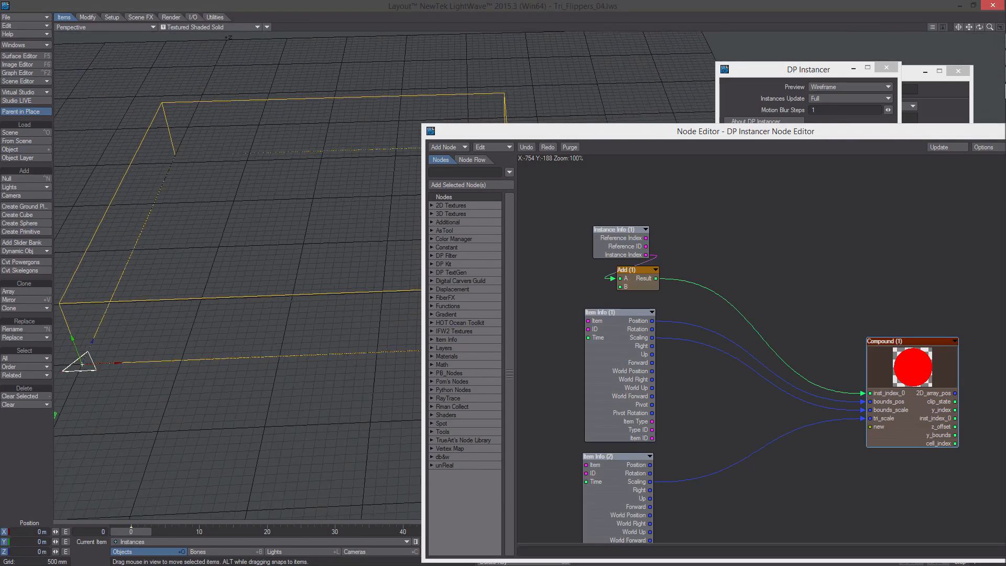
middle_click_drag(961, 423, 753, 393)
left_click_drag(840, 132, 789, 107)
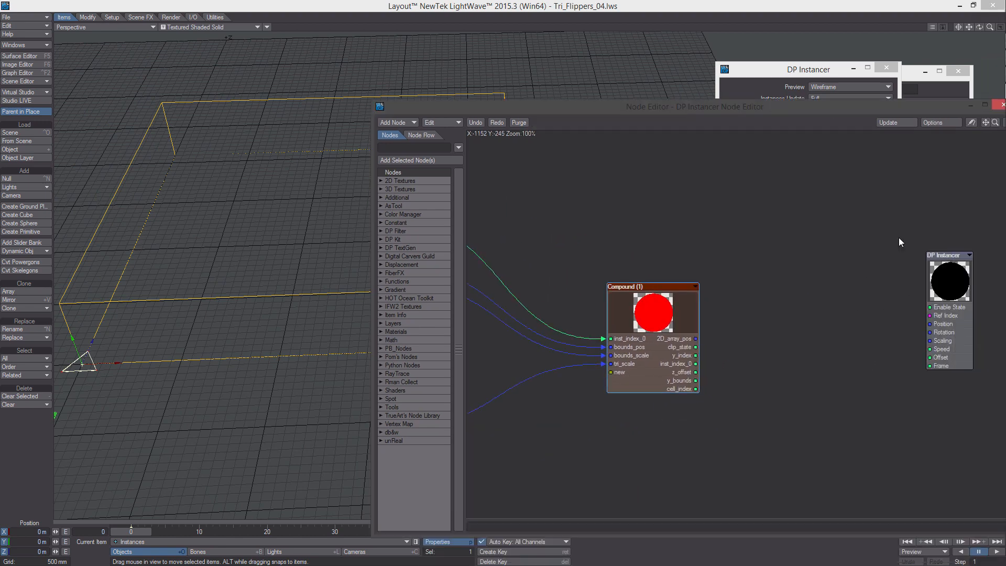
- Connect the compound's 2D_array_pos to DP Instancer Position and its clip_state to Enable State
left_click_drag(943, 258, 848, 246)
middle_click_drag(772, 303, 836, 276)
left_click_drag(760, 312, 899, 286)
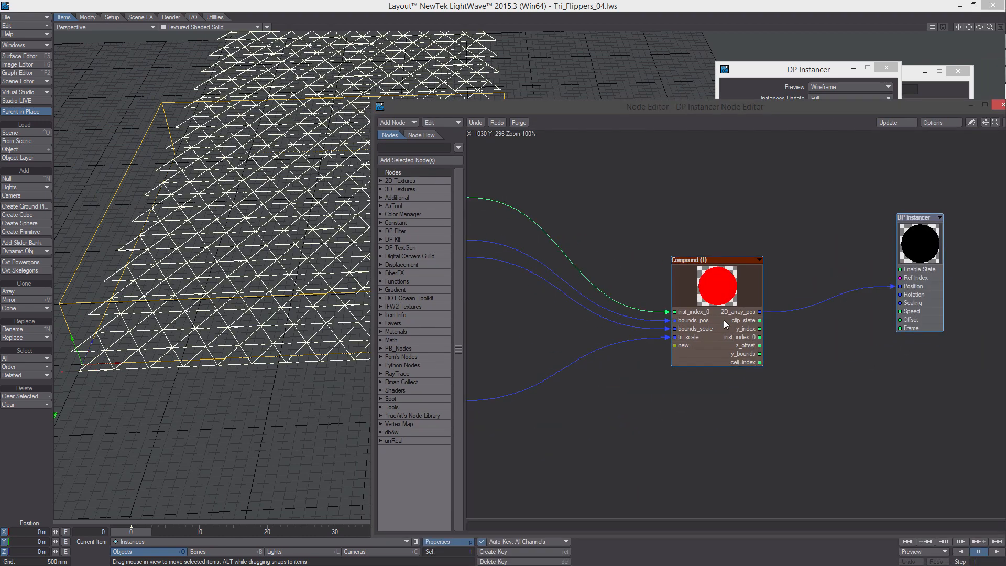
left_click_drag(759, 320, 899, 269)
- Preview the instanced triangle grid in the viewport with VPR, and return the display to Textured Shaded Solid
left_click_drag(560, 111, 639, 93)
left_click_drag(251, 236, 252, 212, "alt")
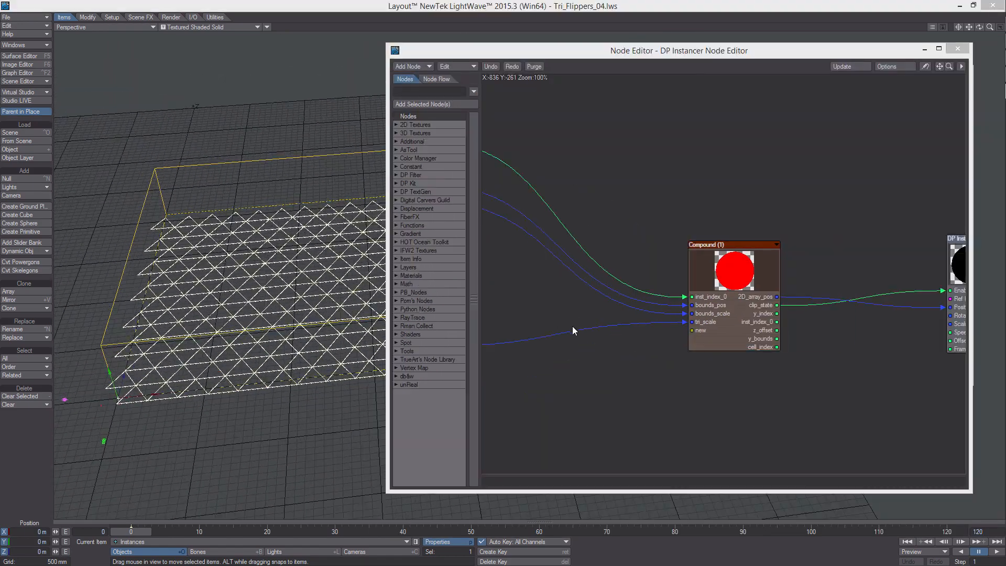
middle_click_drag(572, 330, 621, 329)
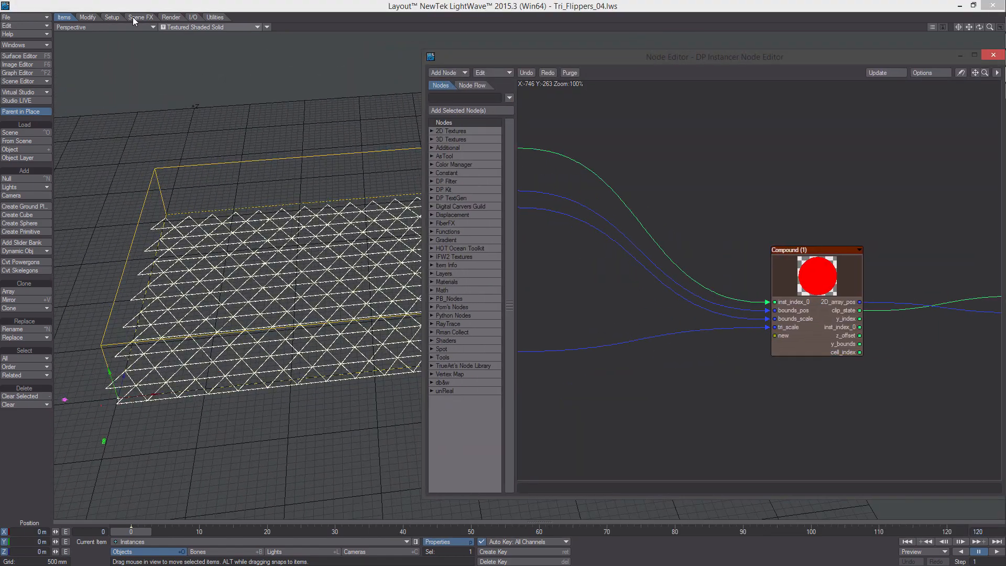
left_click(190, 29)
left_click(178, 66)
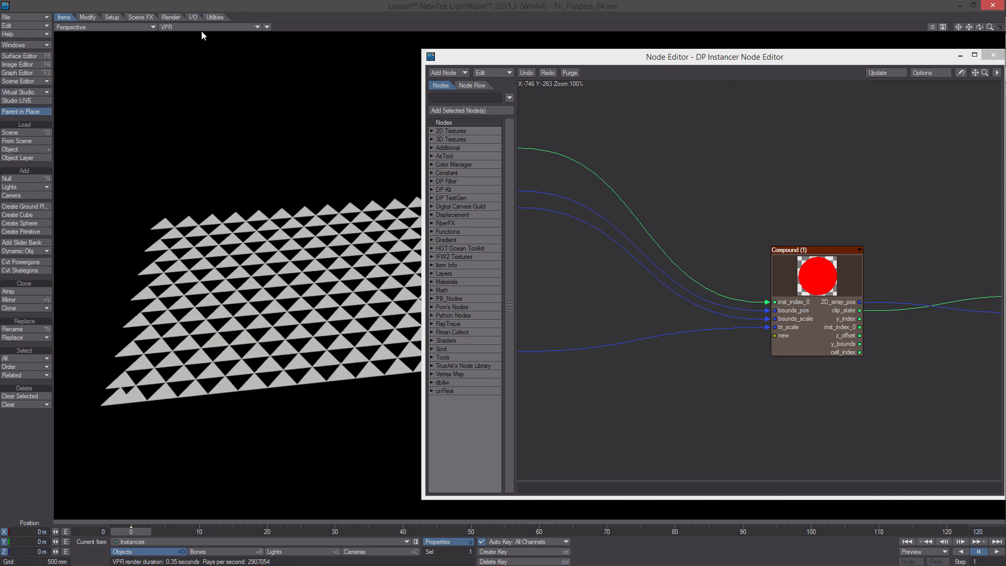
left_click(204, 28)
left_click(192, 50)
- Enable nodes for the Tri surface and open its node graph for editing
left_click(24, 56)
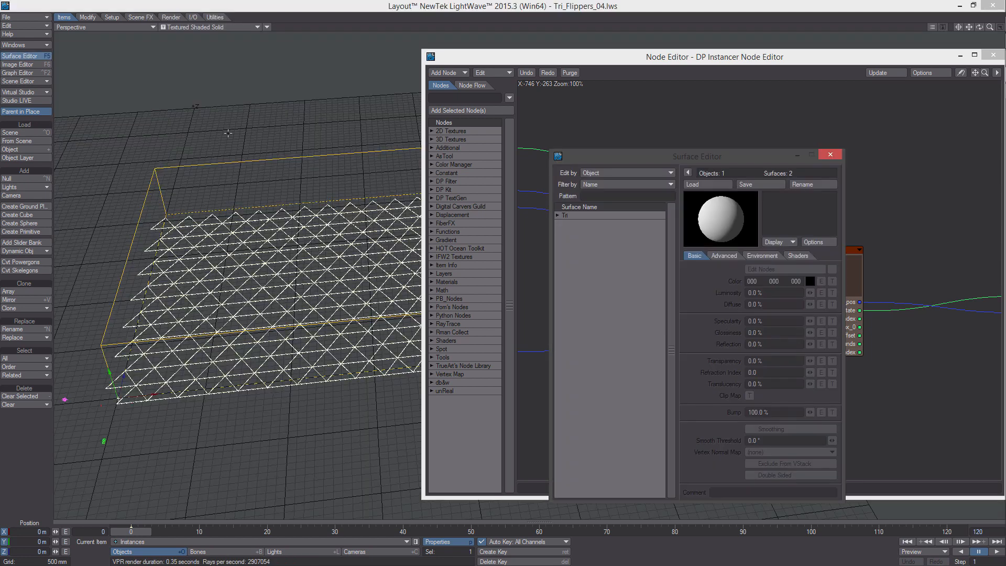
left_click(563, 215)
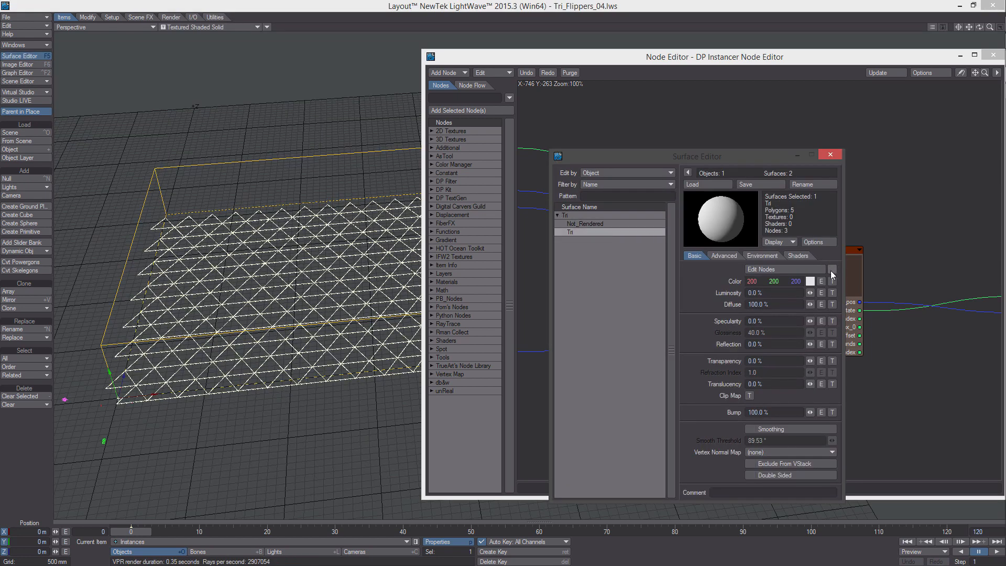
left_click(832, 269)
left_click(790, 269)
- Add the DP Kit Instance Generator's Instance Info node to the Tri surface graph, to the left of the Surface node
right_click(564, 280)
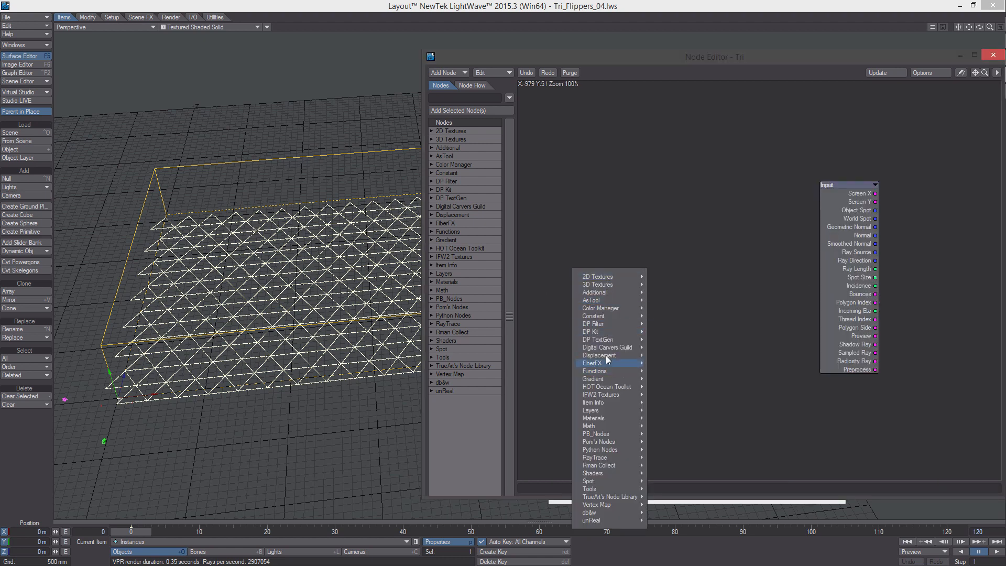
mouse_move(634, 336)
mouse_move(678, 355)
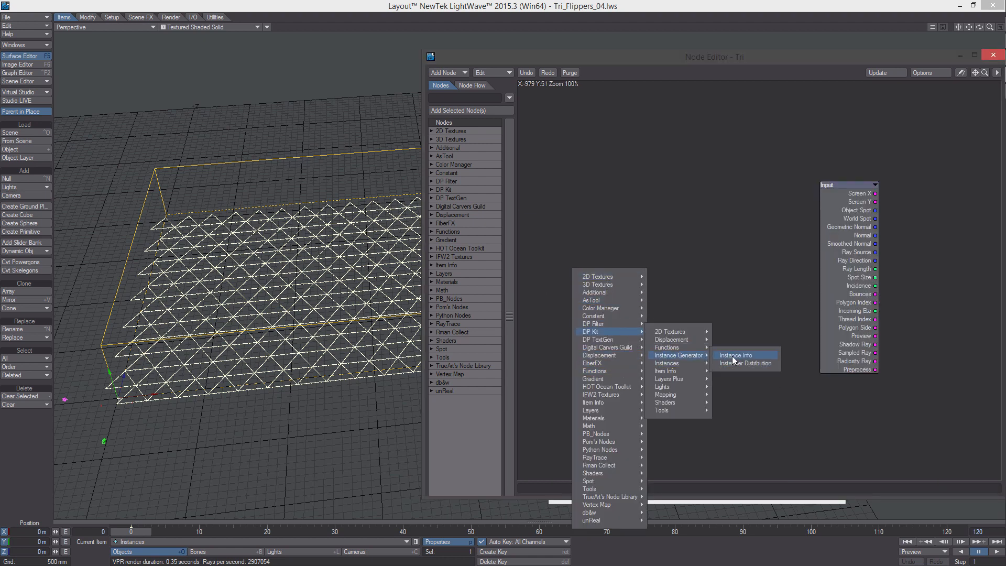
left_click(733, 358)
left_click_drag(752, 361, 626, 367, "alt")
mouse_move(644, 283)
left_mouse_down()
mouse_move(948, 353)
mouse_move(675, 335)
mouse_move(625, 286)
left_mouse_up()
- Add a scalar Invert node and route Instance Info's Is Instance through it into the Surface Clip Map
right_click(562, 361)
mouse_move(602, 460)
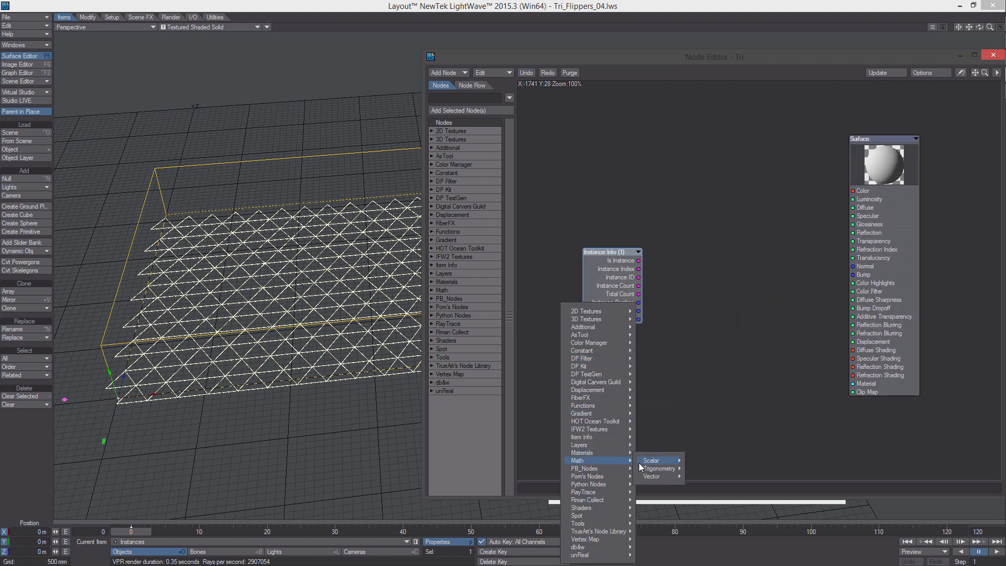
mouse_move(658, 460)
left_click(713, 484)
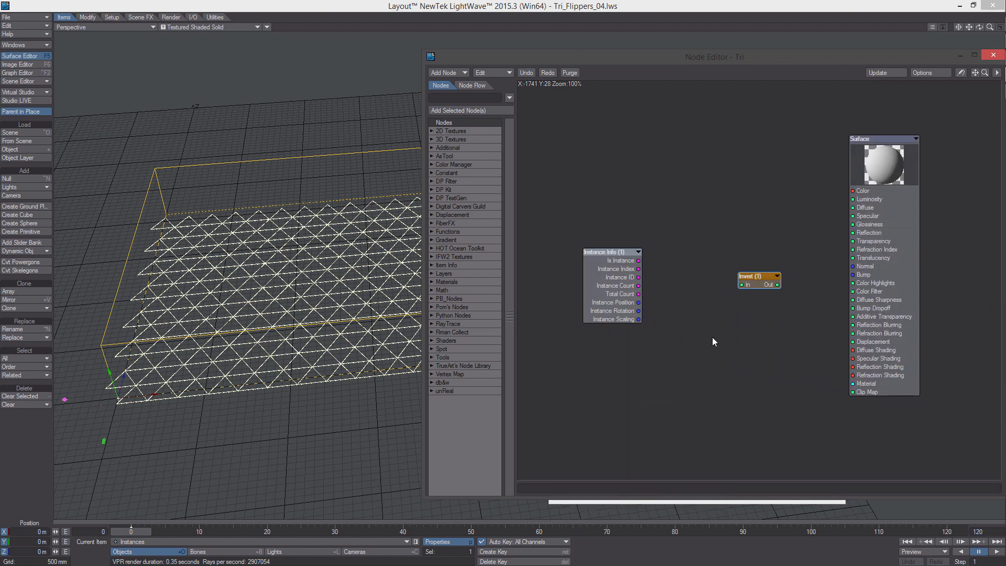
left_click_drag(755, 283, 736, 337)
left_click_drag(638, 261, 874, 394)
- Check the clipped source triangle in a VPR preview, and switch back to Textured Shaded Solid
left_click(178, 27)
left_click(189, 68)
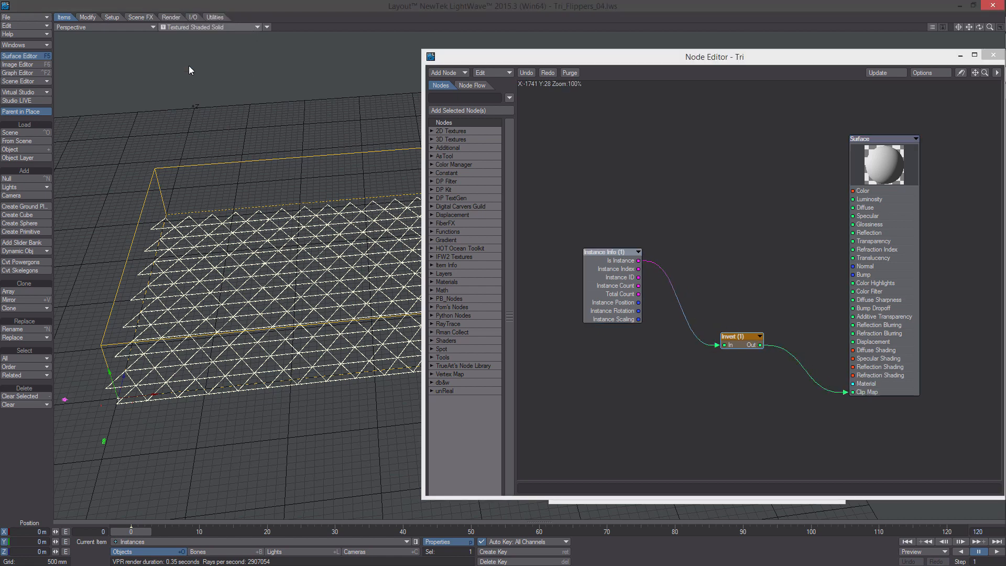
left_click(215, 27)
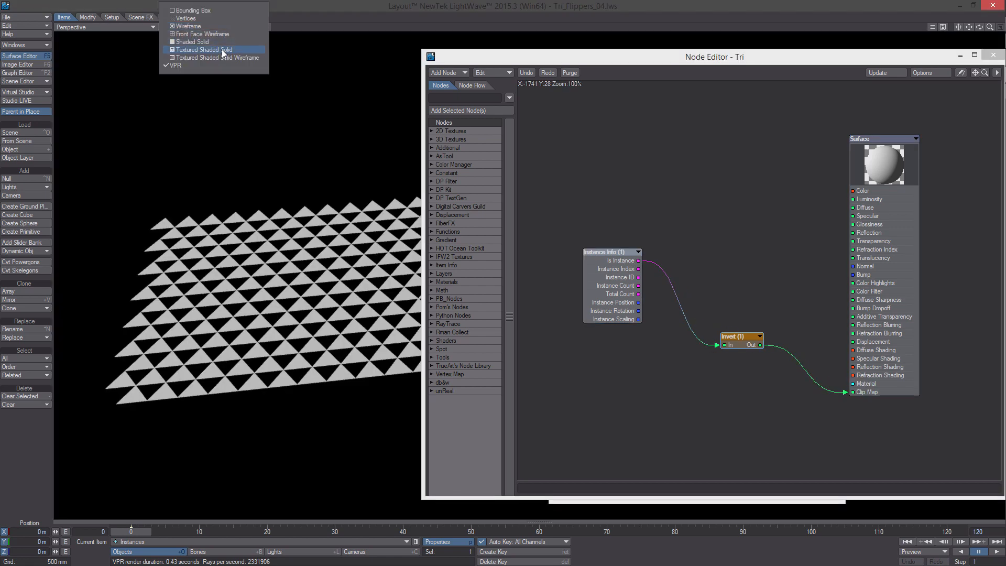
left_click(222, 51)
- Add a DP Kit Edge shader node, connect its Color to the Surface Color input, and view its settings
left_click_drag(556, 311, 609, 366, "alt")
left_click_drag(667, 344, 639, 345)
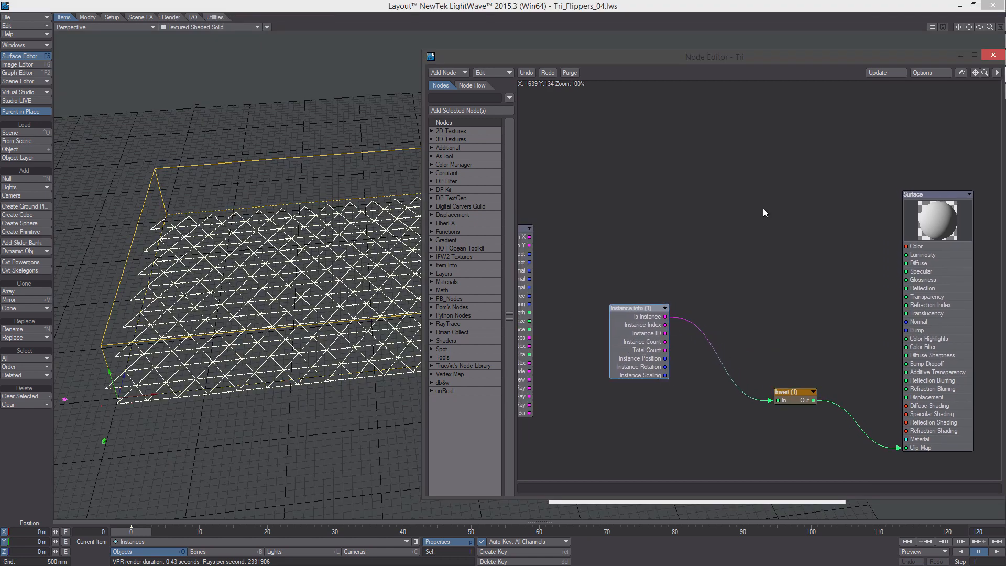
right_click(756, 198)
mouse_move(774, 249)
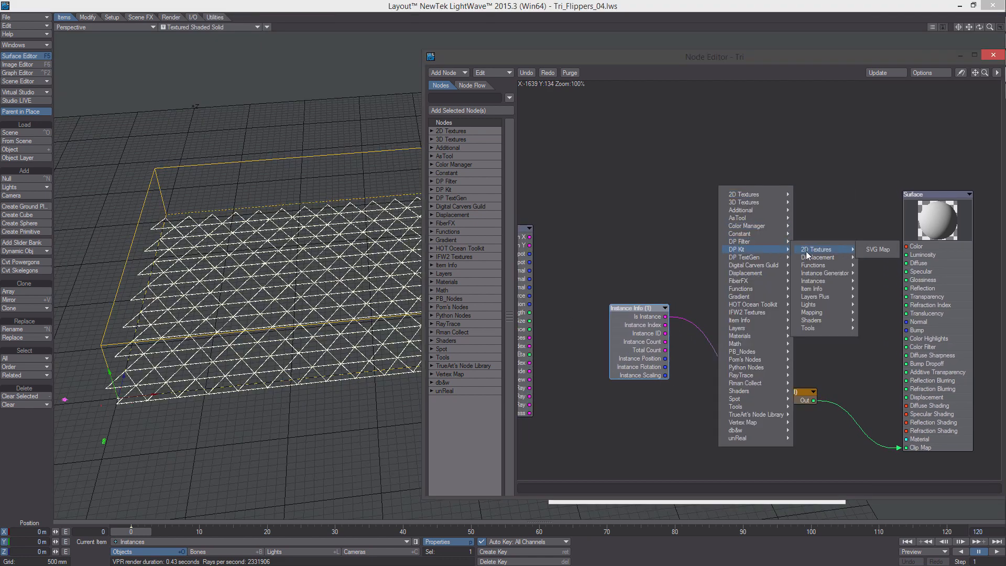
mouse_move(831, 320)
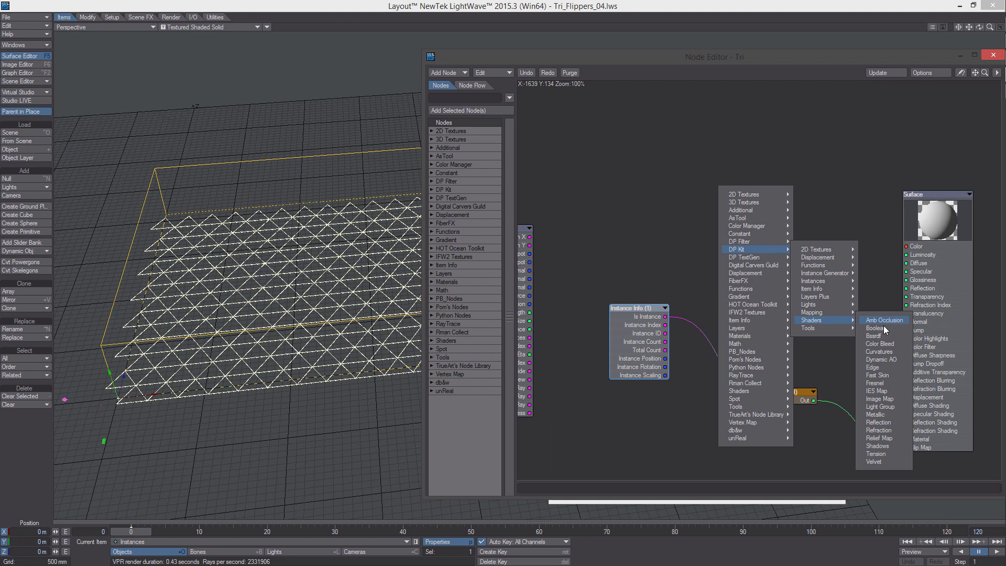
left_click(886, 364)
left_click_drag(794, 259, 906, 246)
left_click_drag(770, 277, 820, 254)
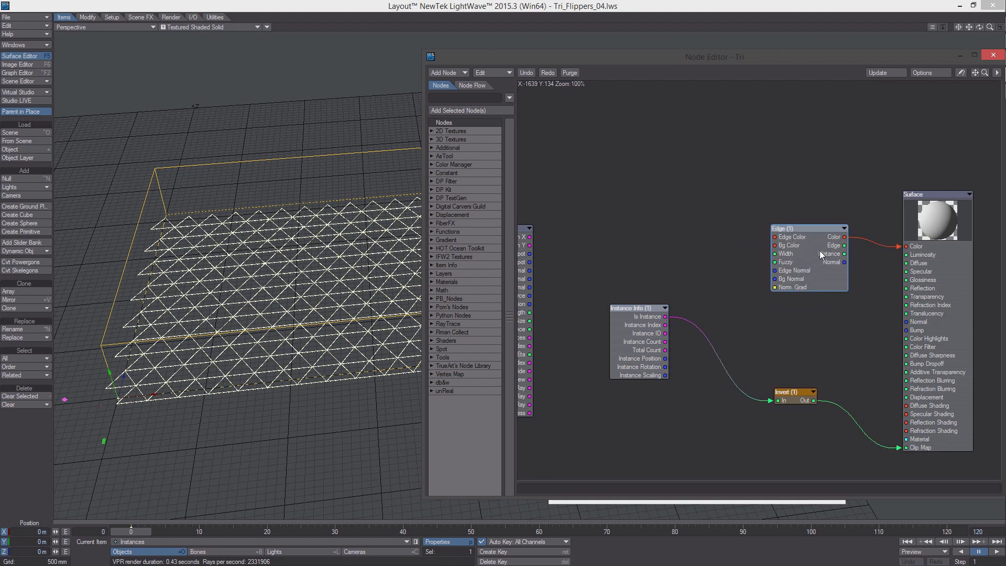
double_click(821, 255)
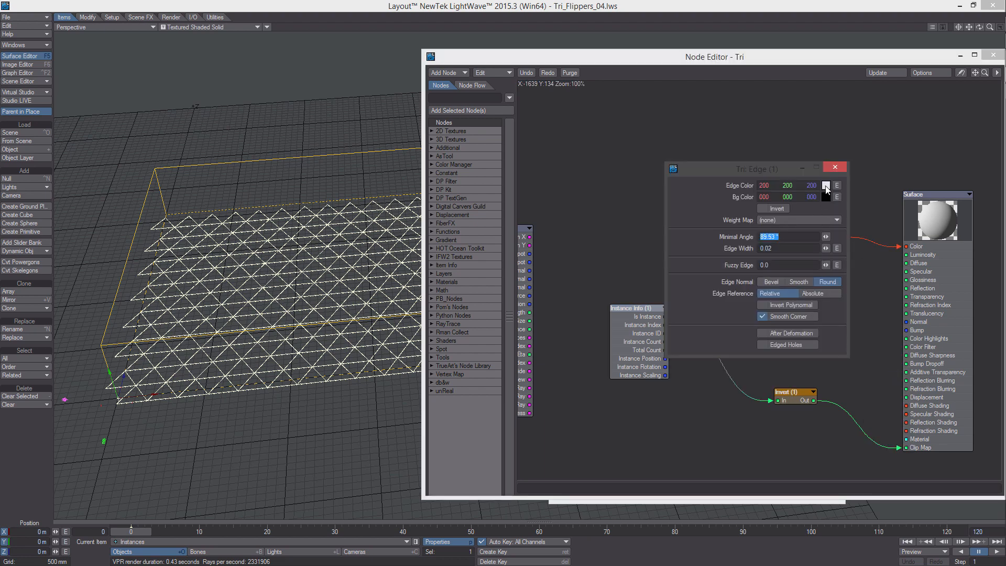
left_click(835, 168)
left_click_drag(799, 245, 817, 246)
- Add a DP TextGen Text Gen node and connect its Color to the Edge node's Bg Color
right_click(667, 167)
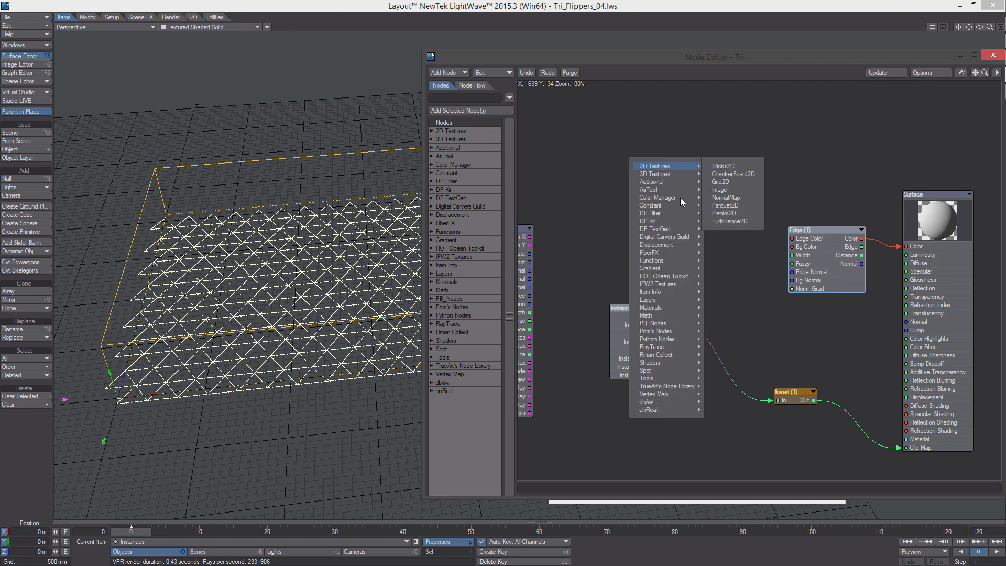
mouse_move(671, 215)
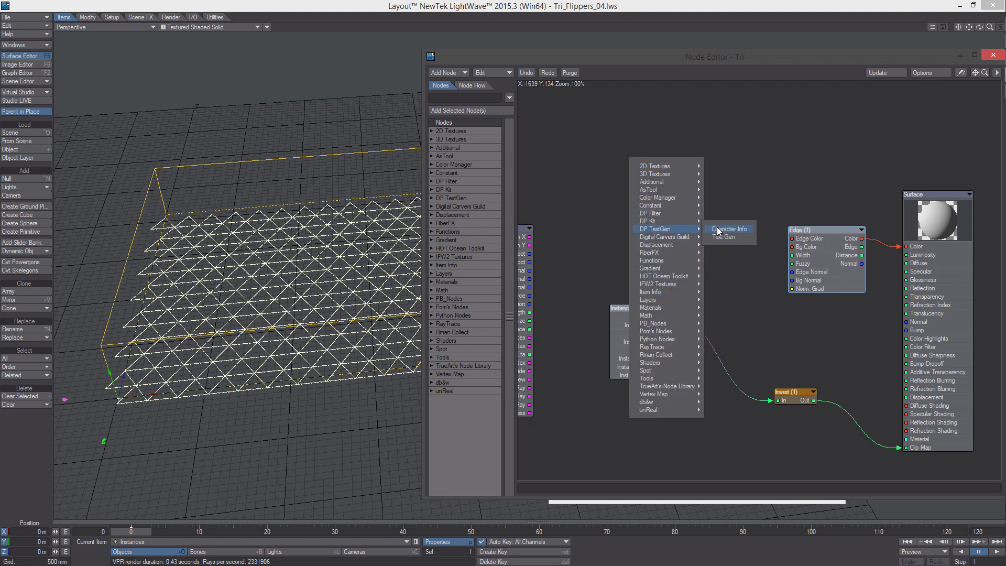
left_click(726, 240)
left_click_drag(737, 250, 687, 202)
middle_click_drag(685, 206, 672, 271)
left_click_drag(625, 371, 595, 412)
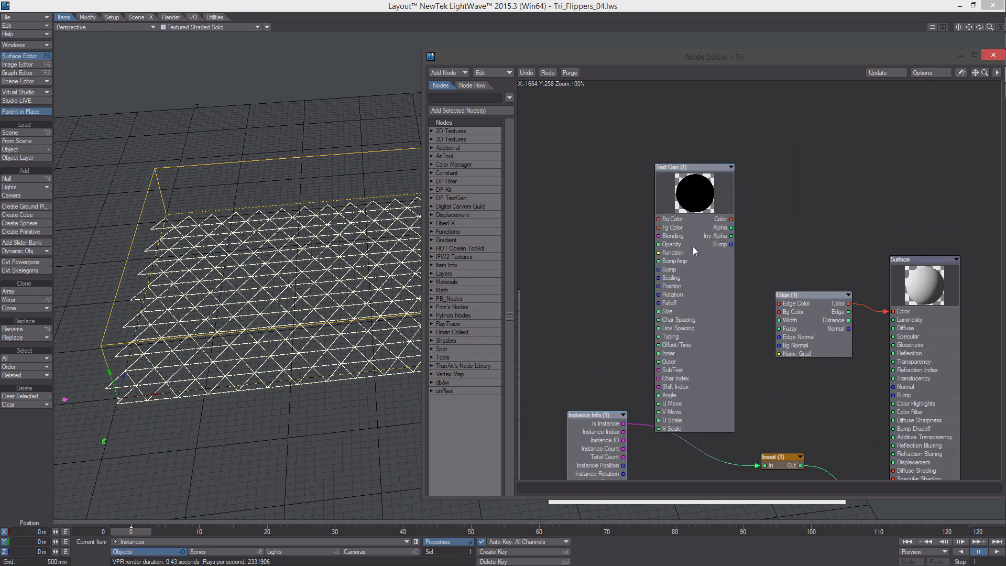
left_click_drag(734, 220, 797, 313)
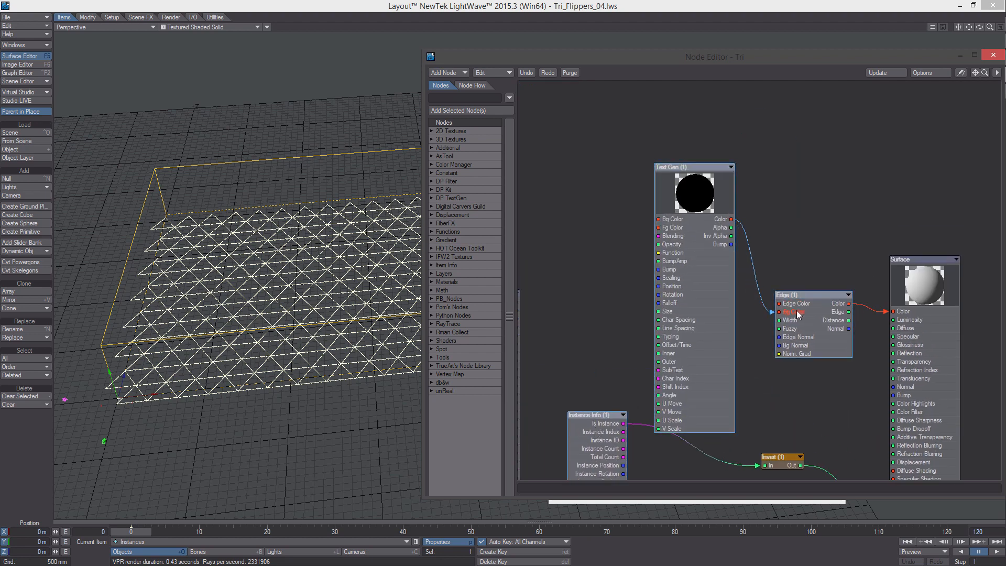
- Set the Text Gen background colour to RGB 198, 71, 0 and load Roboto-Black.ttf as its font file
double_click(701, 211)
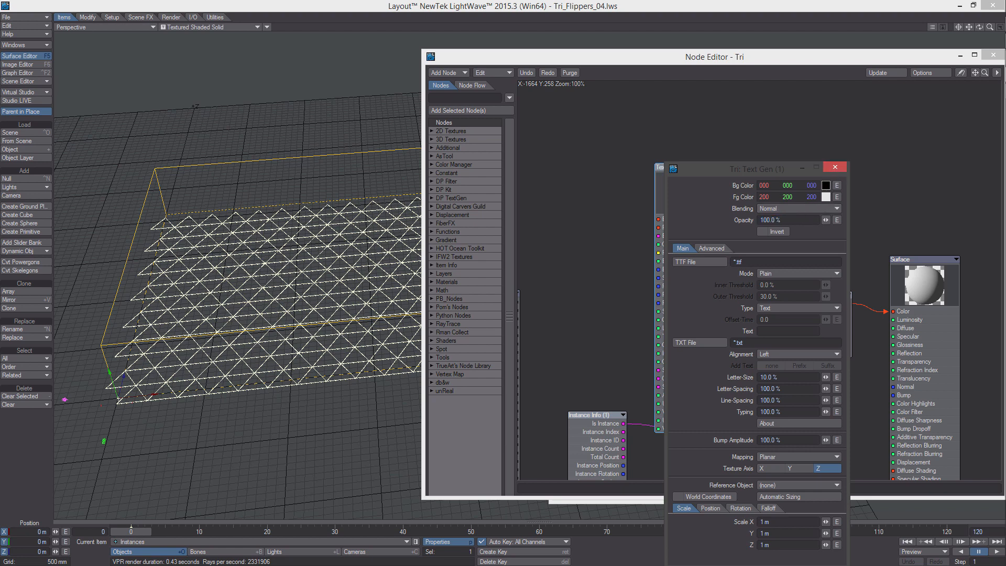
left_click(825, 186)
left_click(836, 156)
left_click_drag(963, 116, 946, 102)
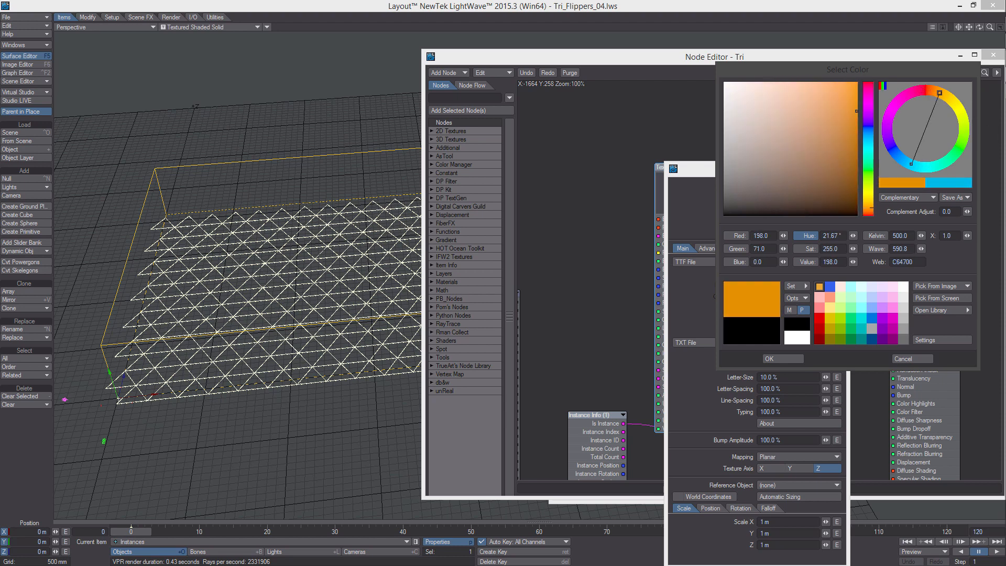
left_click(775, 359)
left_click(700, 262)
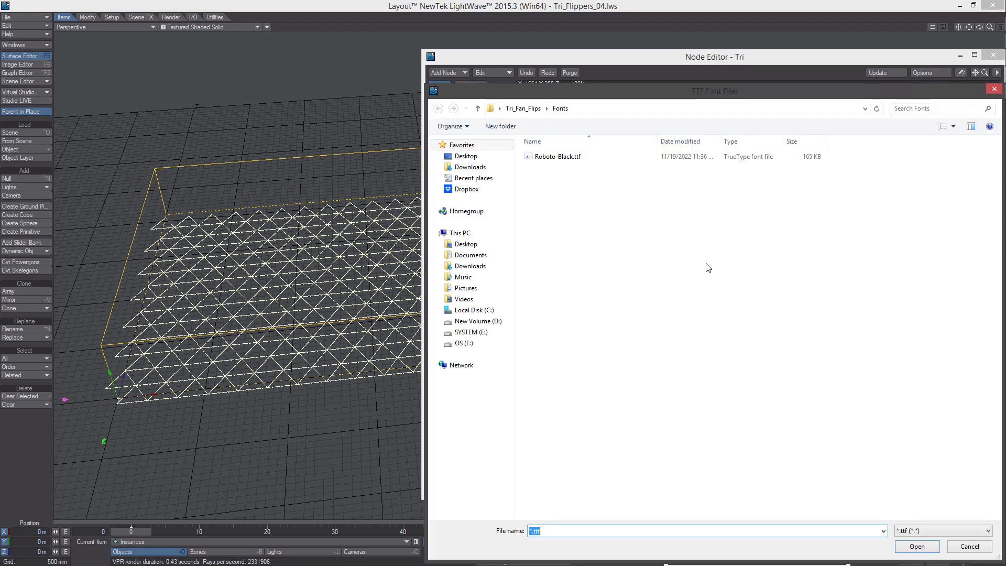
double_click(566, 157)
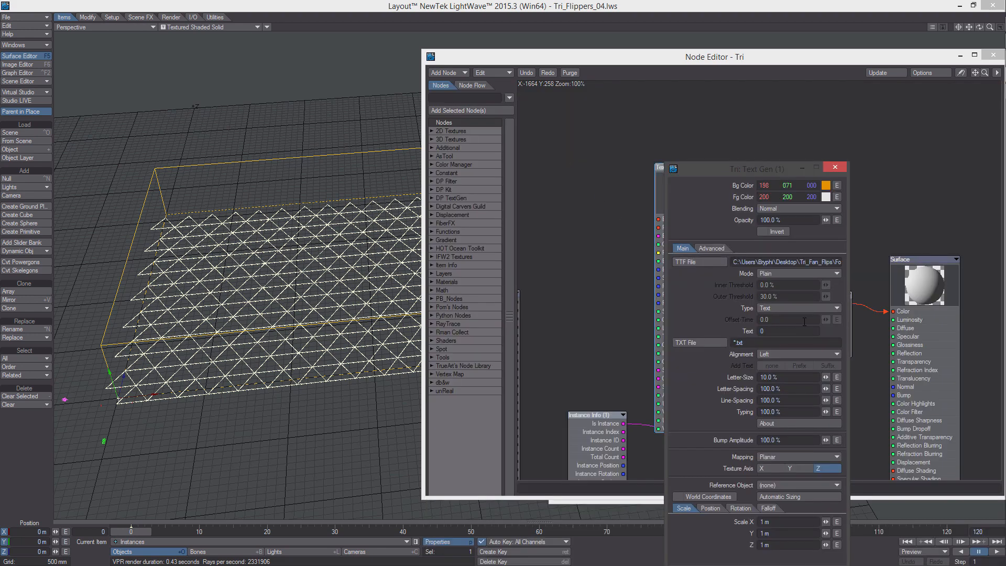
- Set the Text Gen texture axis to Y and space out the Text Gen and Instance Info nodes
left_click(789, 468)
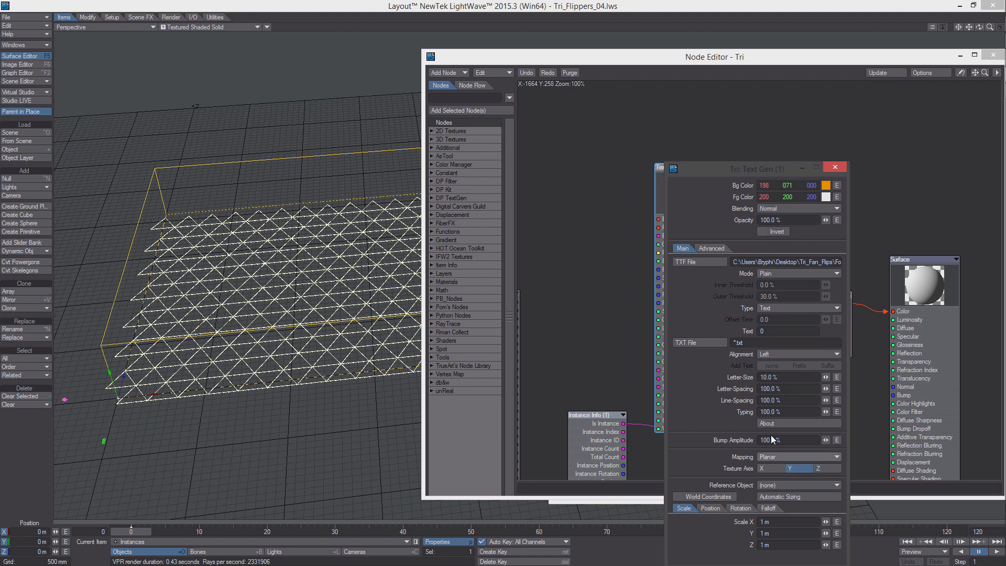
left_click_drag(726, 165, 862, 381)
left_click_drag(733, 337, 732, 245, "alt")
left_click_drag(700, 297, 724, 278)
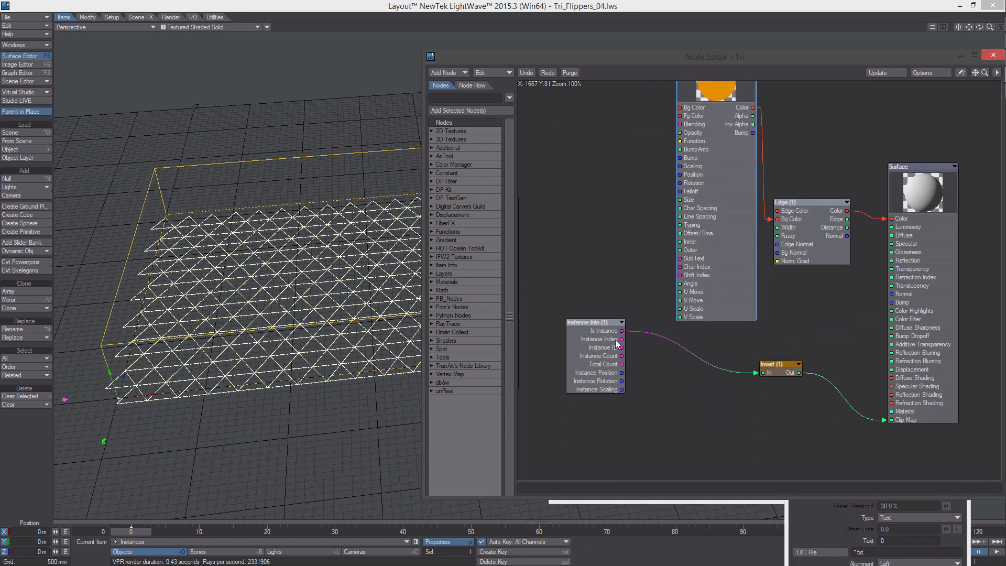
left_click_drag(615, 339, 574, 360)
- Set the Y scale of the Tri:Bounds object to 7
right_click(624, 261)
left_click(232, 156)
left_click_drag(231, 156, 241, 190, "alt")
left_click(241, 190)
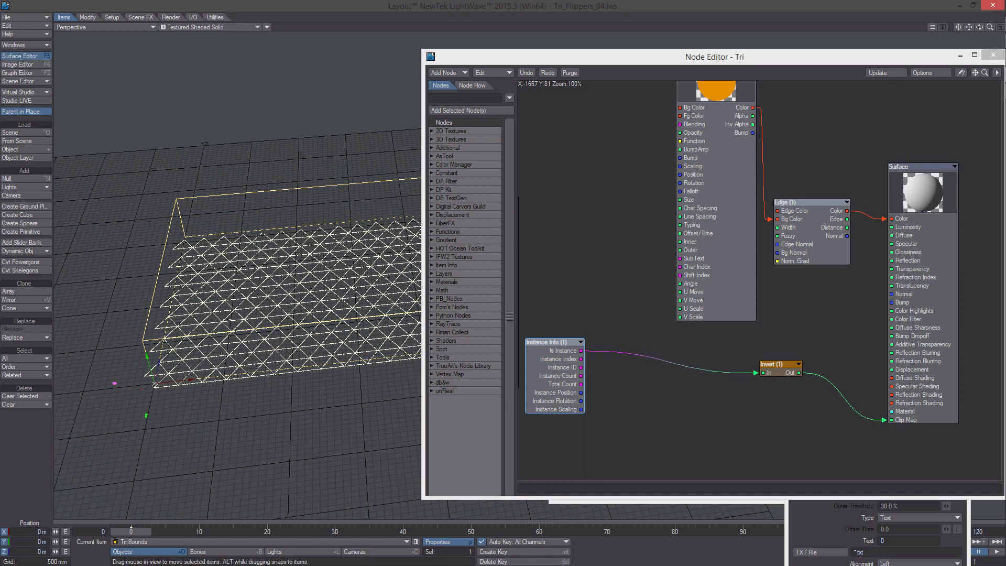
key("h")
left_click(33, 542)
type("7")
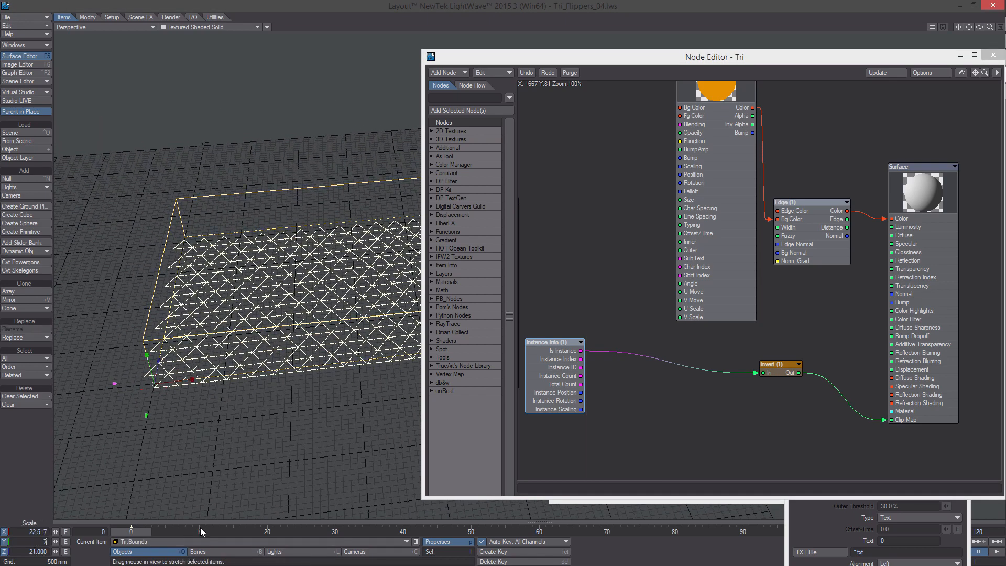
key("Return")
key("Right")
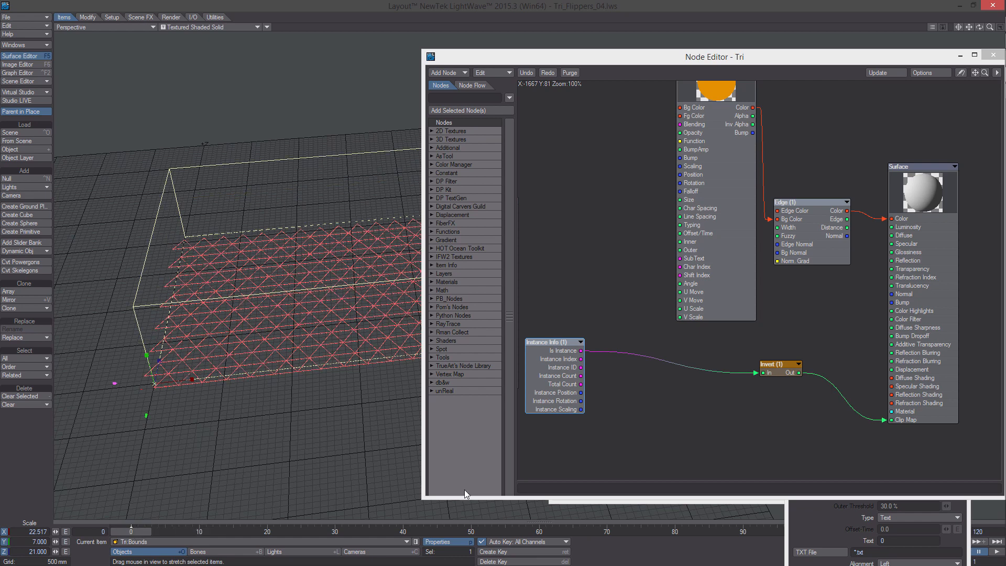
- Add a scalar Mod node, connect Instance Index to its A input, and edit its B value
left_click_drag(604, 352, 676, 384, "alt")
right_click(677, 385)
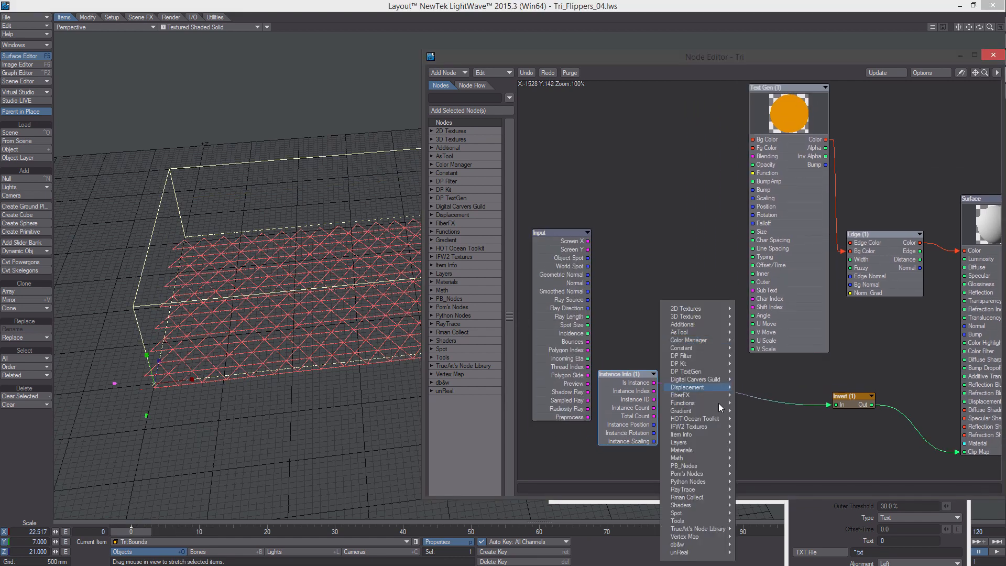
mouse_move(728, 458)
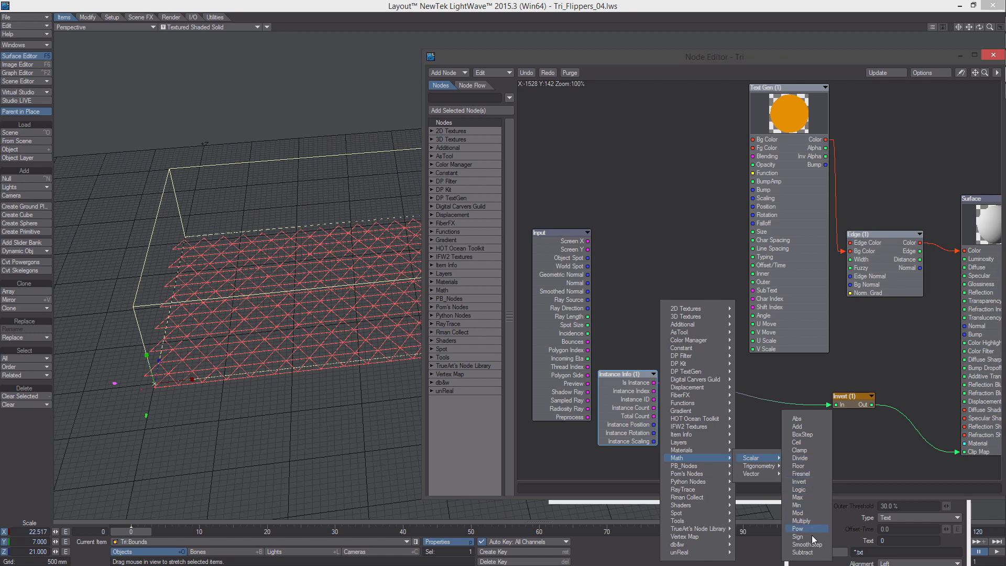
left_click(820, 514)
left_click_drag(755, 276, 732, 405)
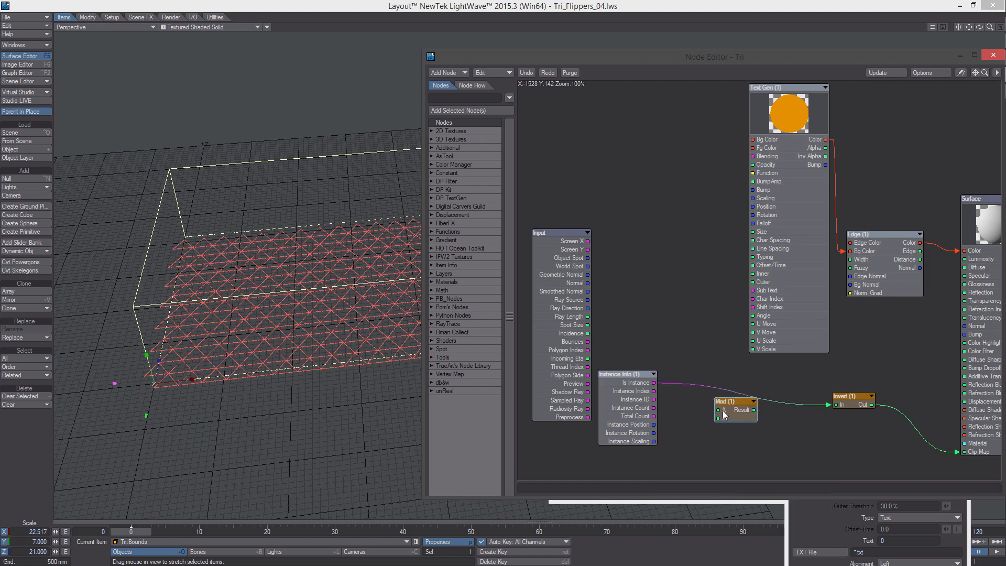
left_click_drag(654, 391, 716, 413)
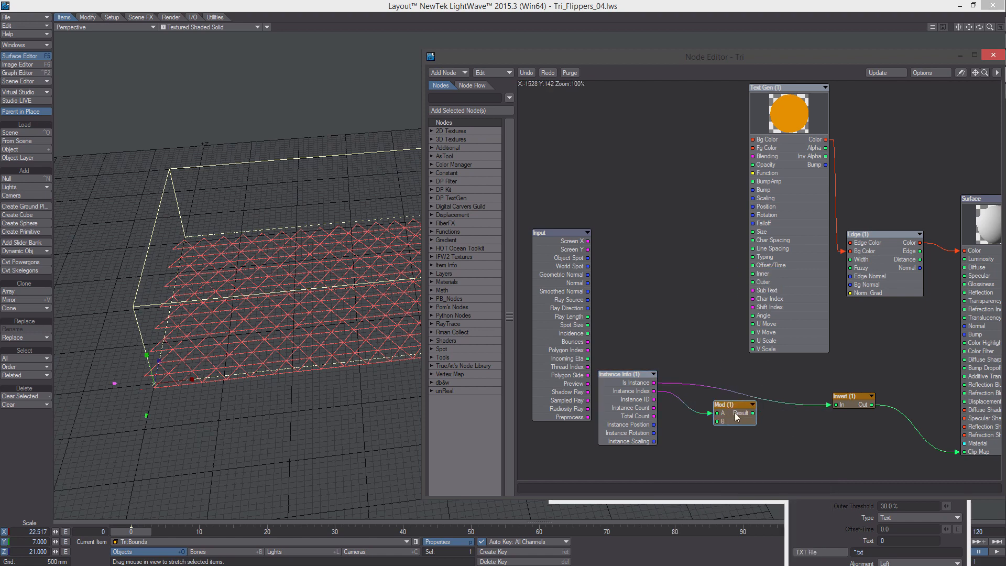
double_click(730, 405)
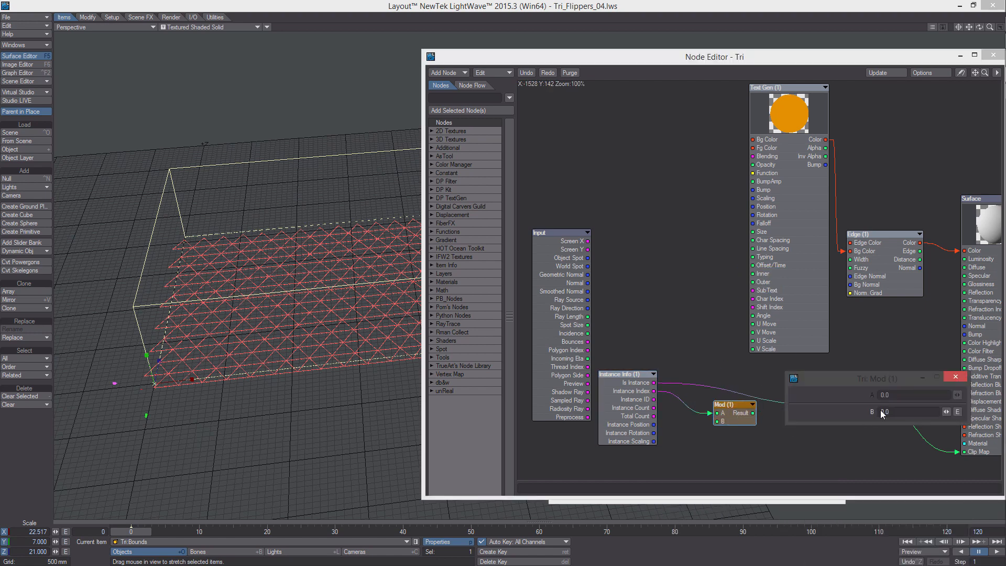
left_click(955, 377)
- Connect the Mod node's Result to the Shift Index input of Text Gen
double_click(812, 225)
left_click_drag(753, 413, 745, 307)
left_click_drag(726, 404, 705, 379)
- Check the textured triangle grid up close in a VPR preview
left_click(209, 27)
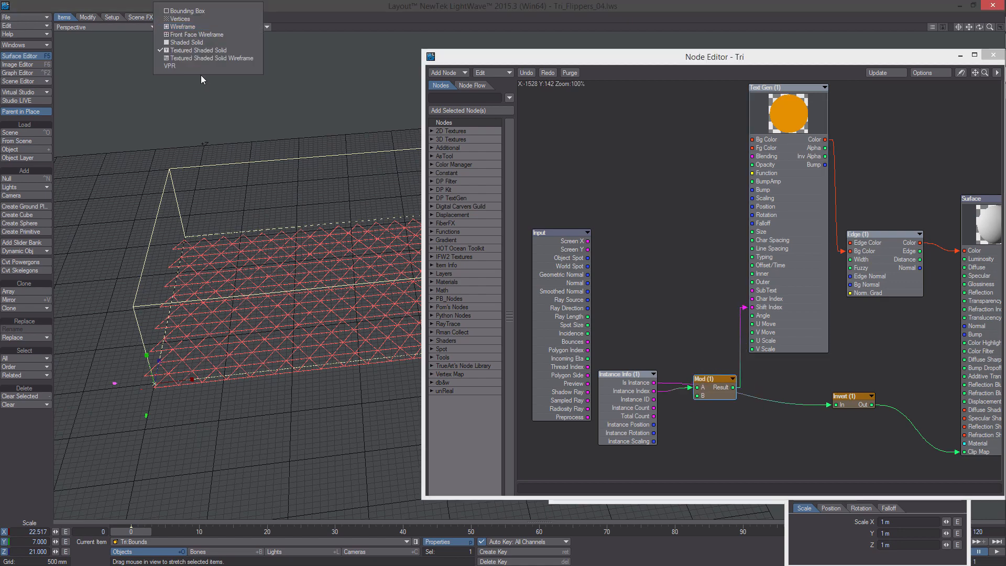
left_click(210, 68)
left_click_drag(334, 282, 236, 262, "alt+shift")
scroll(220, 283, "up", 4)
left_click_drag(303, 375, 403, 362, "alt+shift")
- Set the Text Gen letter size to 50% and its foreground colour to black, RGB 0, 0, 0
double_click(796, 292)
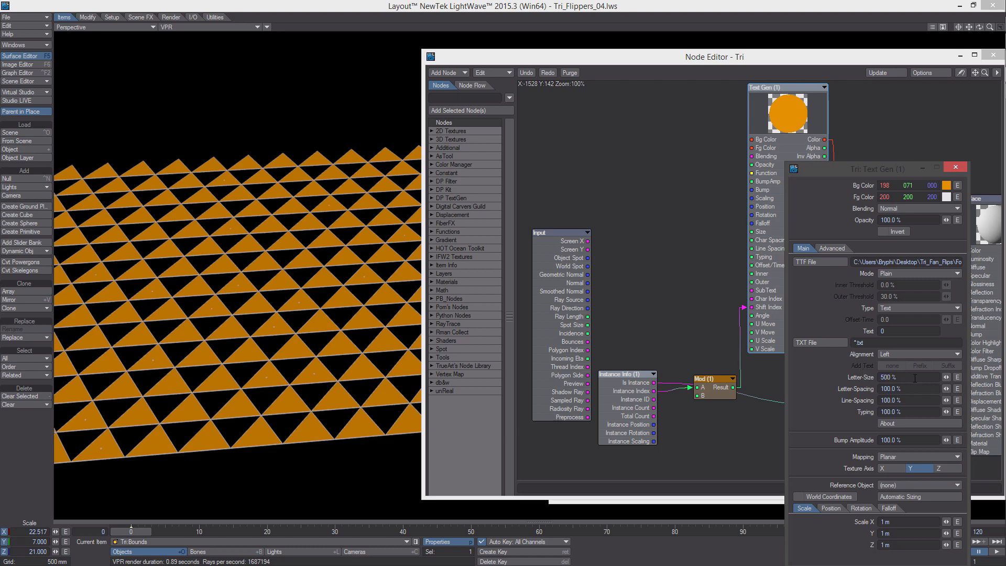
key("Return")
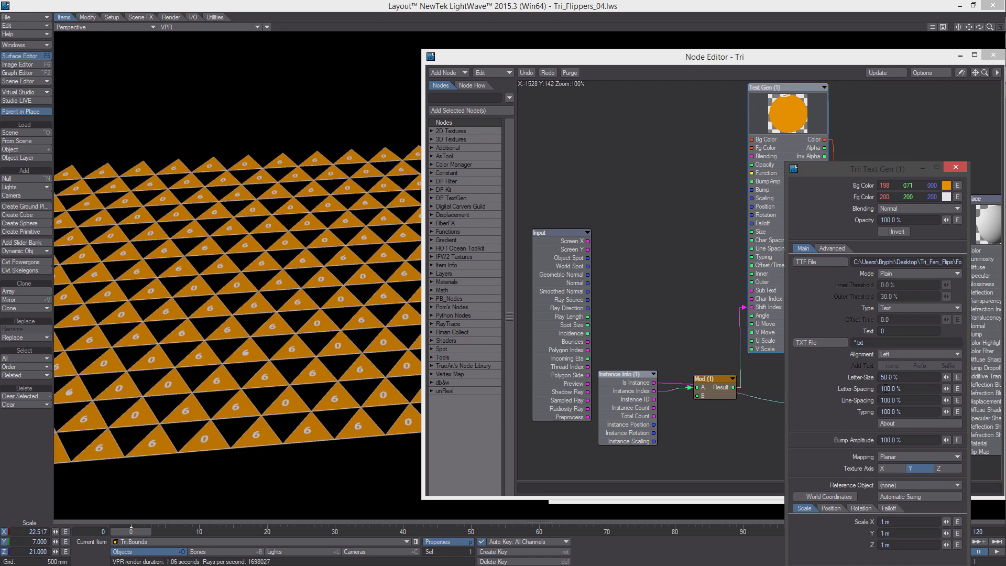
left_click(946, 196)
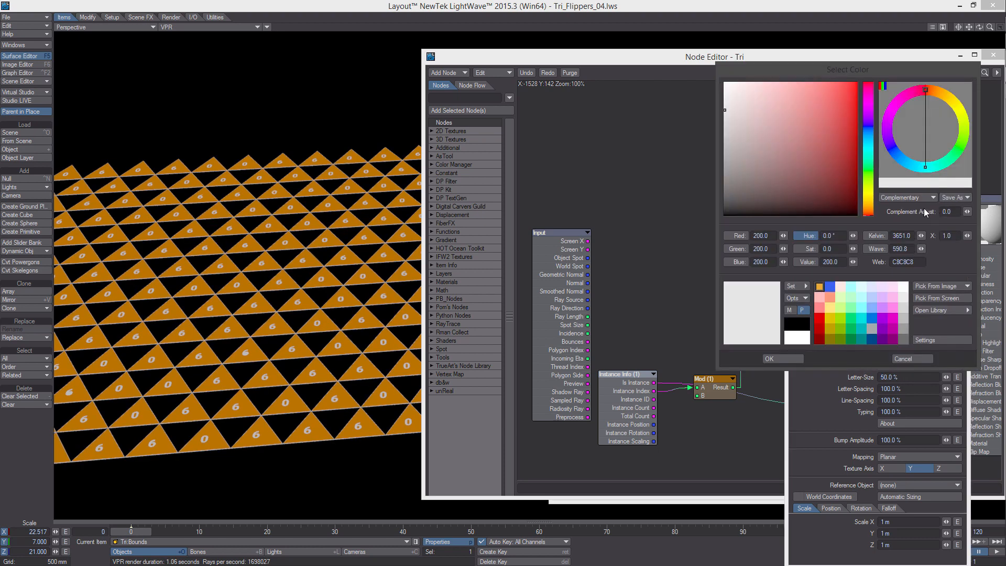
left_click(784, 358)
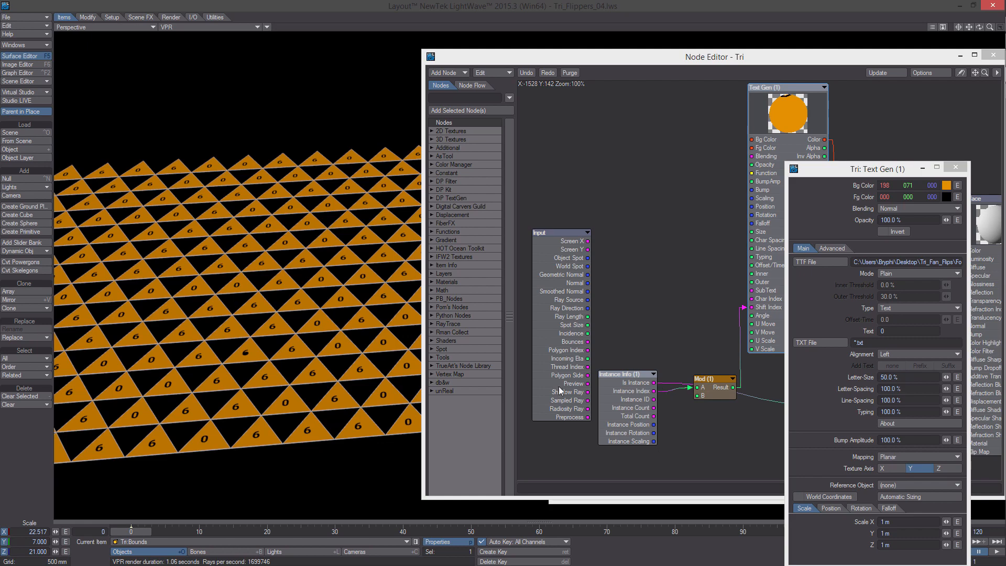
- Tidy the surface network by repositioning the Invert, Edge, Text Gen and Mod nodes, and close the node editor
left_click_drag(715, 373, 603, 313, "alt")
left_click_drag(322, 334, 301, 364, "ctrl+alt")
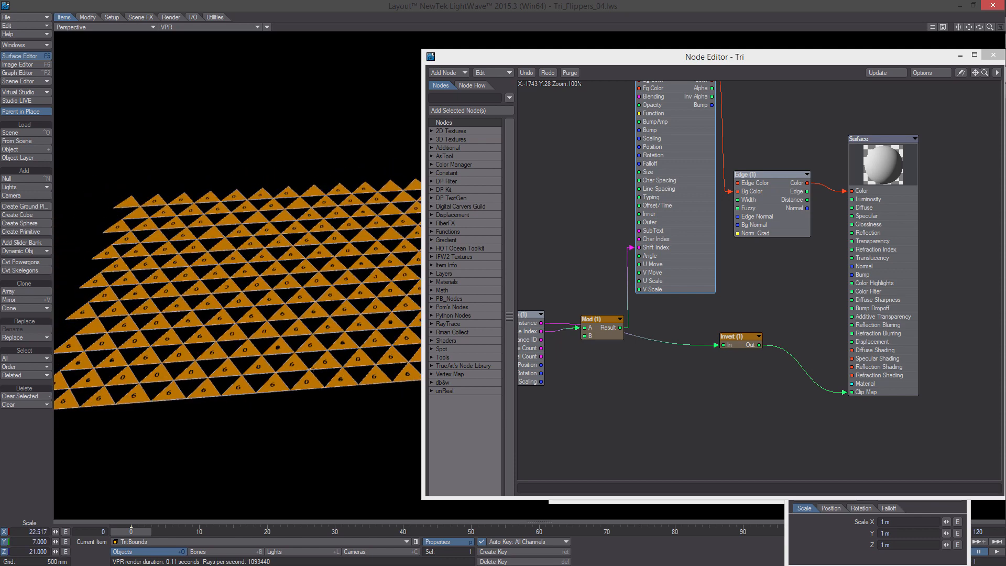
left_click_drag(736, 342, 794, 421)
left_click_drag(815, 287, 844, 256)
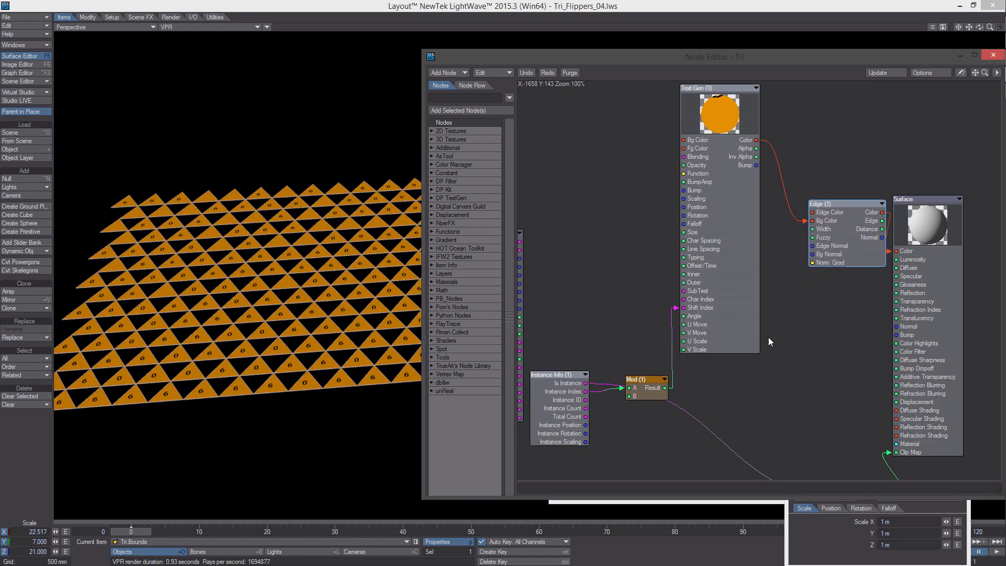
left_click_drag(768, 337, 764, 315, "alt")
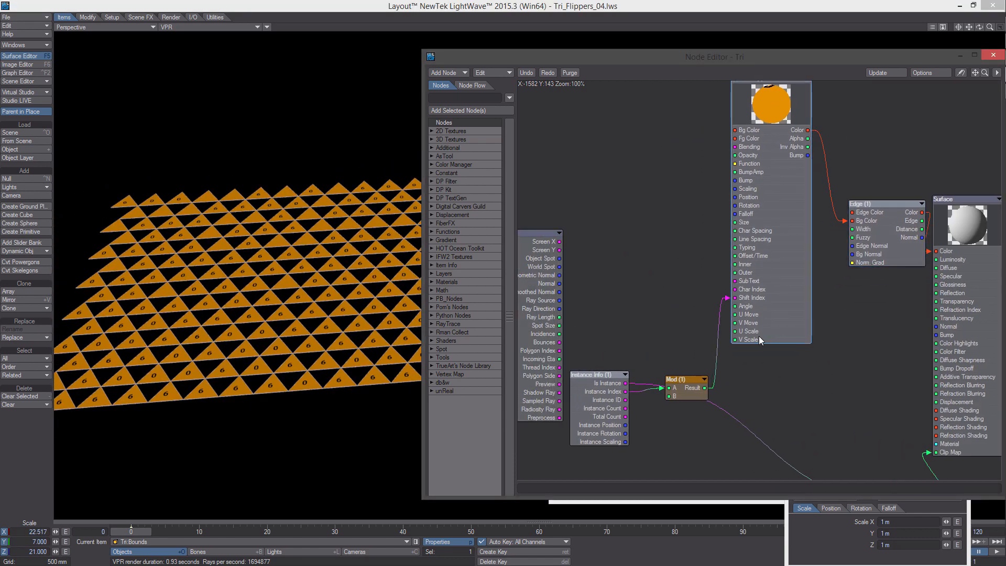
left_click_drag(691, 390, 681, 361)
left_click_drag(912, 57, 813, 68)
left_click(892, 62)
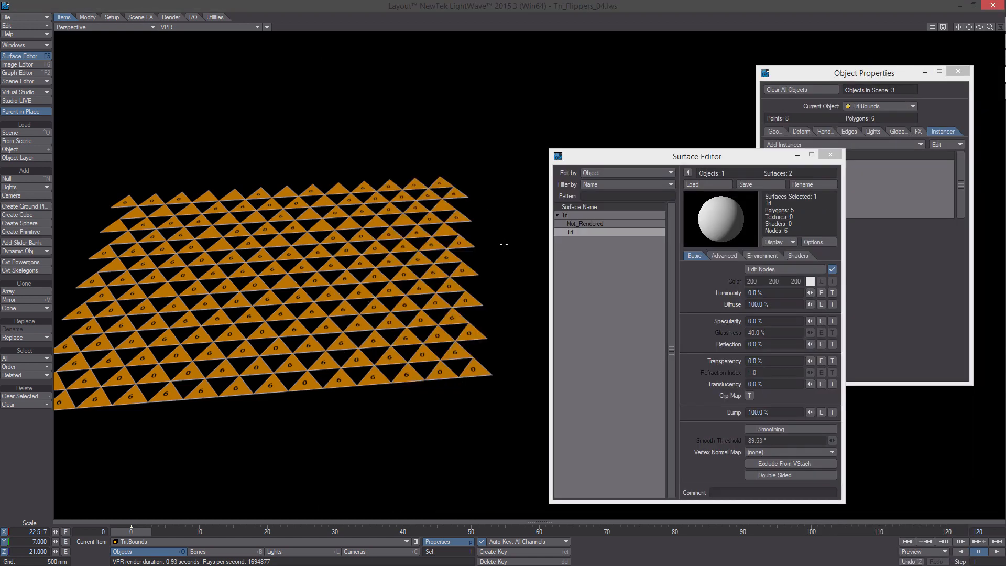
- Return the viewport to Textured Shaded Solid and close the Surface Editor
left_click(218, 27)
left_click(244, 57)
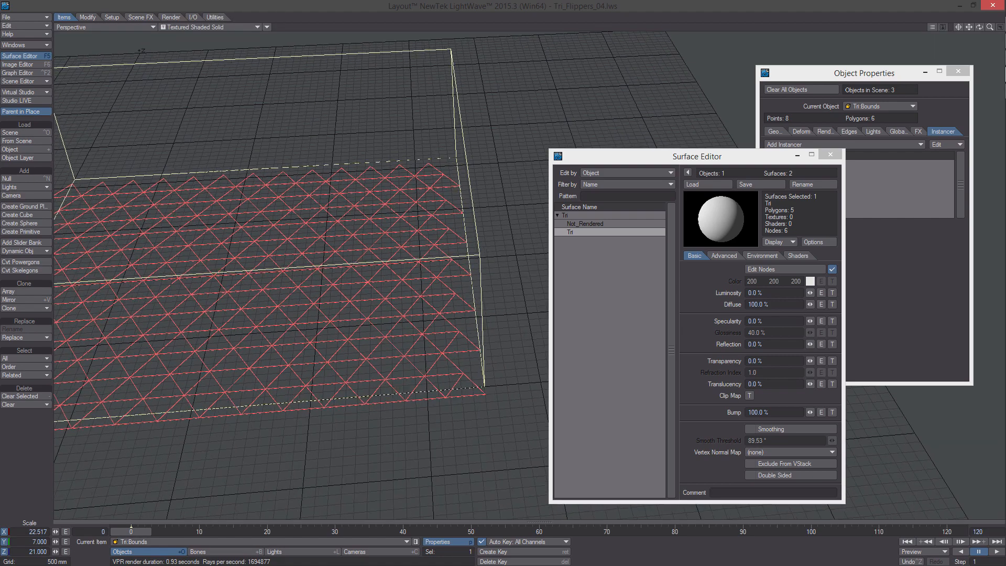
left_click(833, 157)
- Select the Instances object and open the node editor of its DP Instancer
left_click_drag(493, 262, 427, 288, "alt")
key("Down")
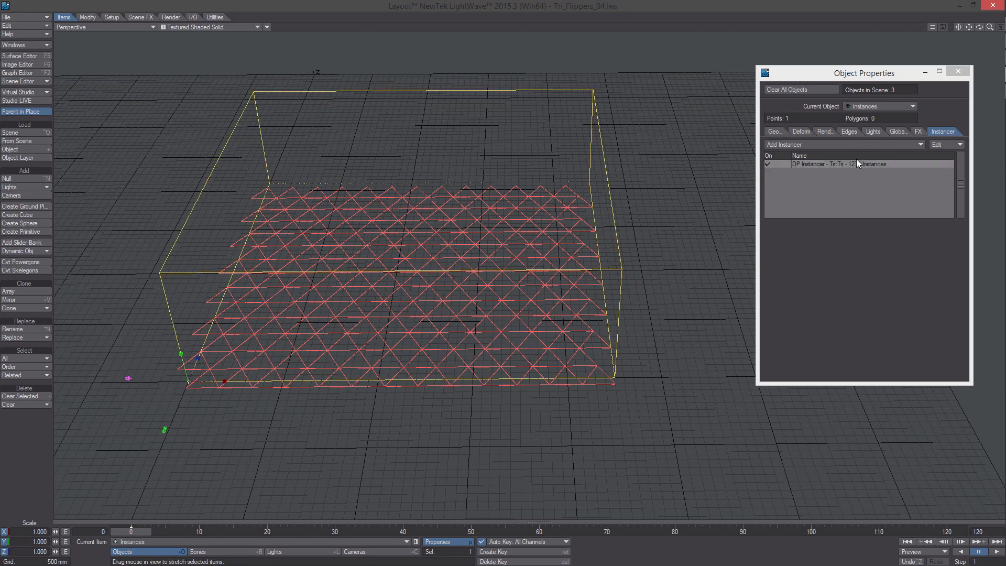
double_click(858, 164)
left_click(862, 290)
left_click(839, 300)
- Move the Compound and DP Instancer nodes farther apart and shift the node editor window to uncover the grid
left_click_drag(838, 298, 751, 287, "alt")
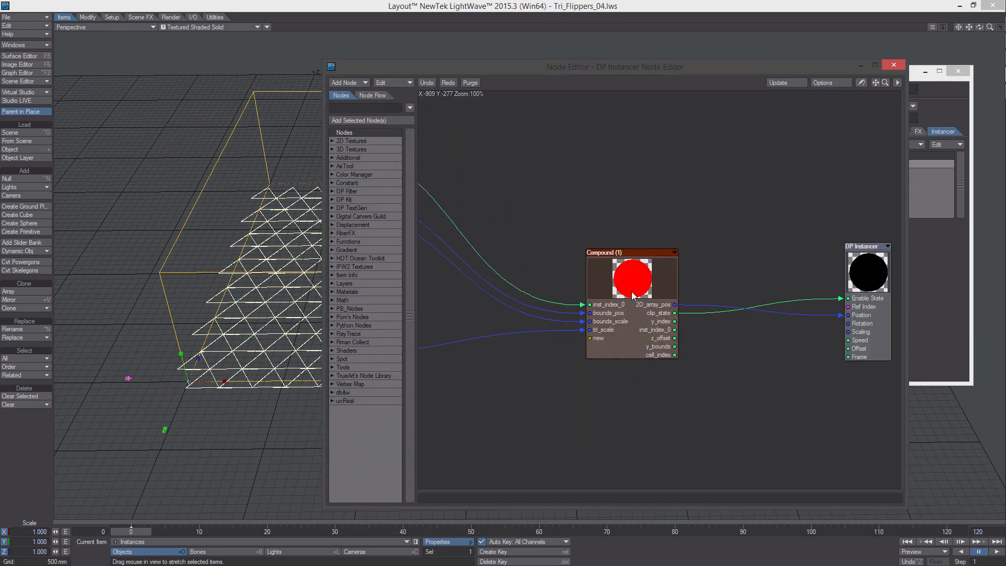
left_click_drag(672, 273, 583, 271)
left_click_drag(584, 270, 491, 253, "alt")
left_click_drag(798, 276, 877, 302)
left_click_drag(482, 68, 634, 69)
left_click_drag(419, 172, 304, 159, "alt+shift")
- Add an AsTool PI constant node below the Compound node
left_click_drag(682, 329, 736, 270, "alt")
right_click(736, 270)
mouse_move(691, 326)
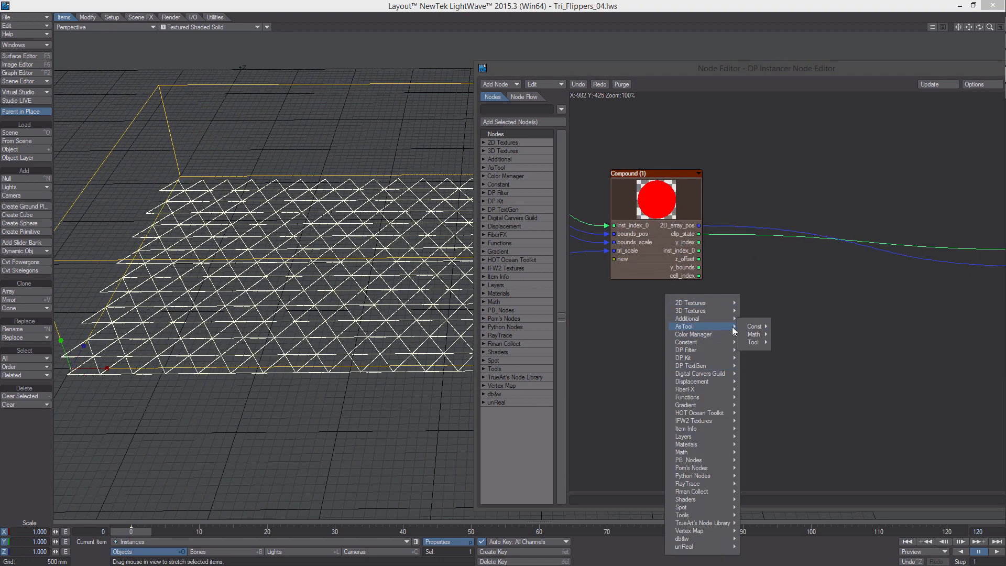
left_click(781, 334)
left_click_drag(816, 283, 671, 341)
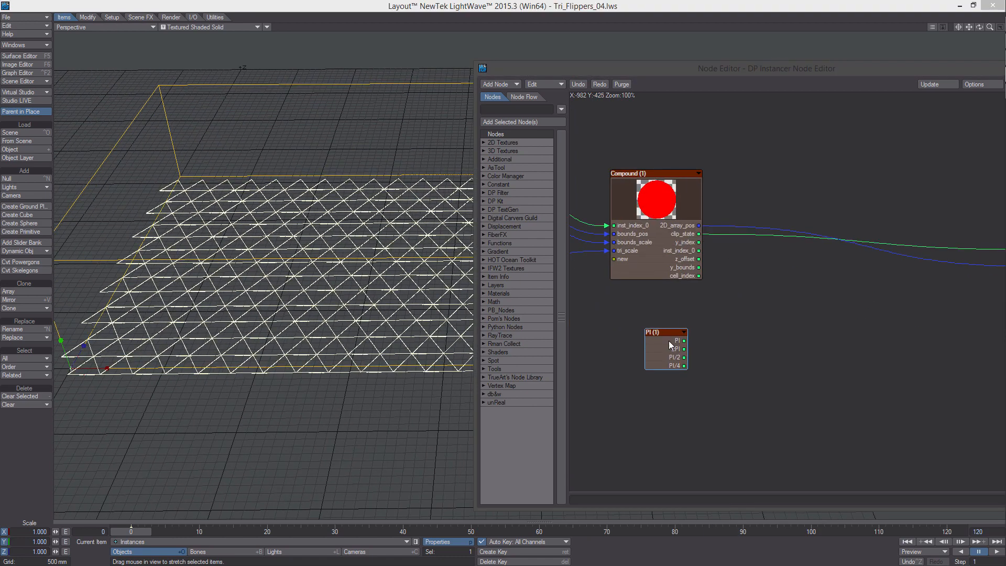
- Add a scalar Multiply node, connect PI to its A input, and set B to -1
right_click(723, 303)
mouse_move(783, 459)
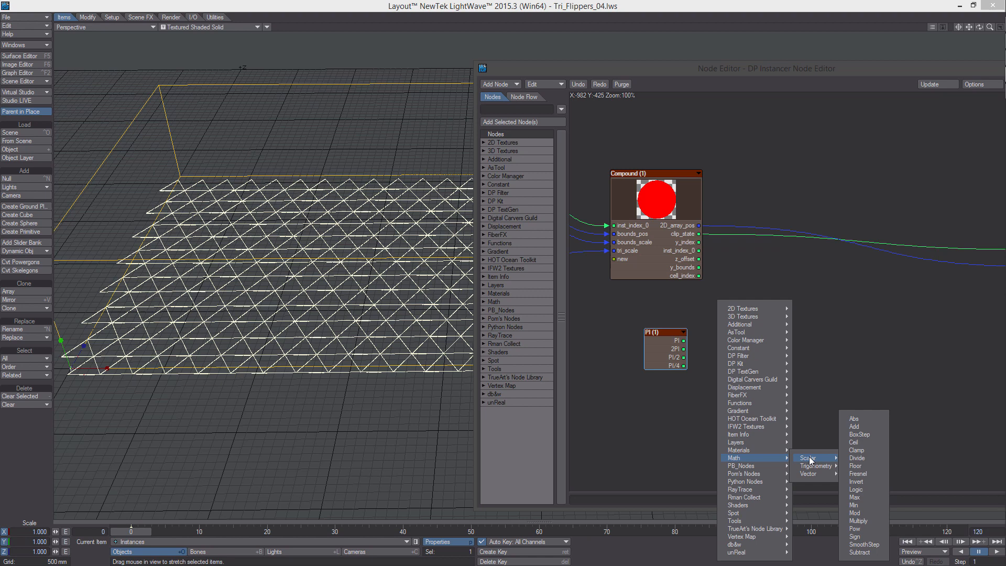
left_click(873, 520)
left_click_drag(811, 286, 721, 349)
double_click(734, 341)
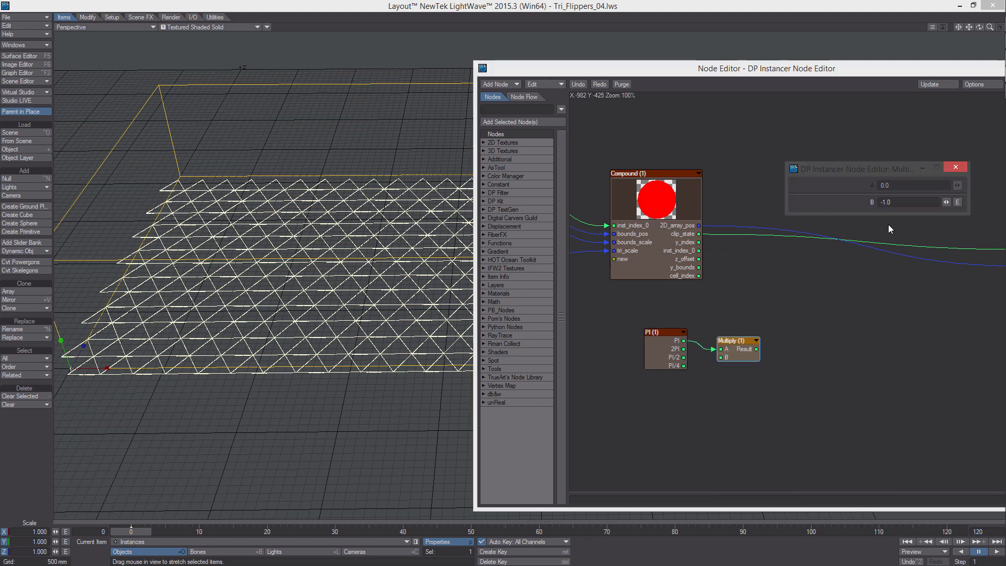
middle_click_drag(802, 279, 732, 270)
left_click_drag(677, 336, 697, 331)
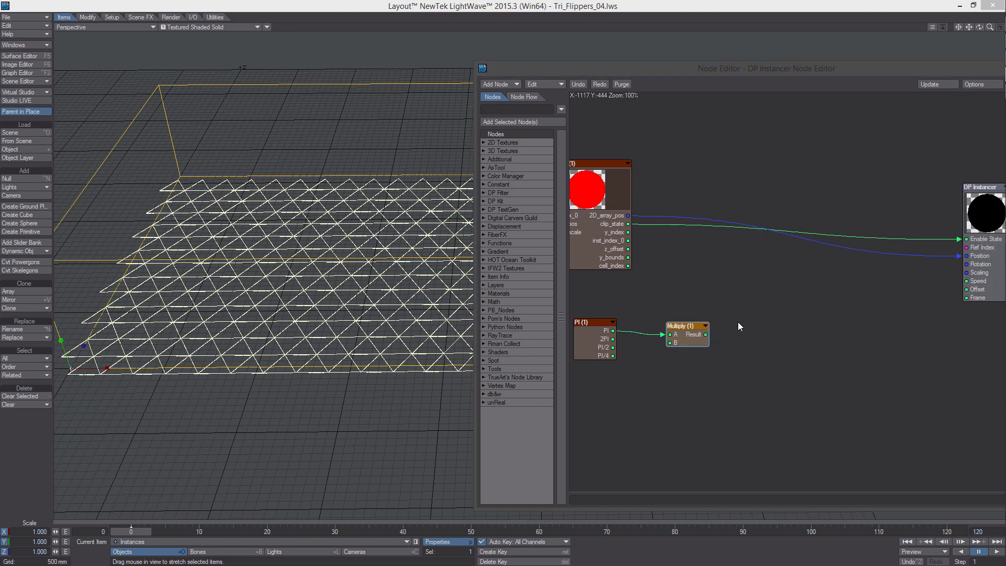
- Add a scalar Logic node beyond Multiply and connect the compound's y_index output to its A input
right_click(737, 321)
mouse_move(743, 453)
mouse_move(793, 459)
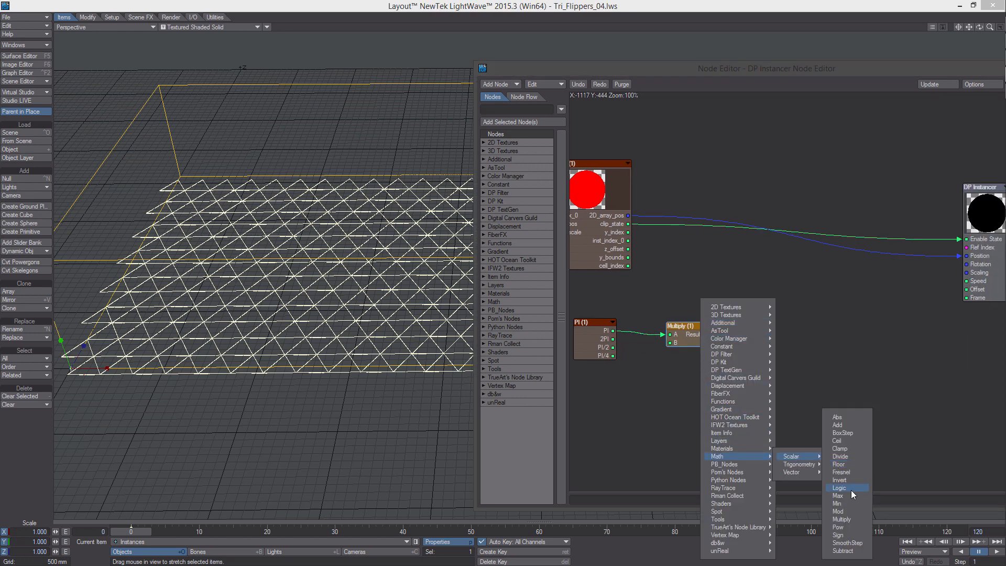
left_click(844, 491)
left_click_drag(801, 310, 796, 354)
middle_click_drag(784, 322, 775, 343)
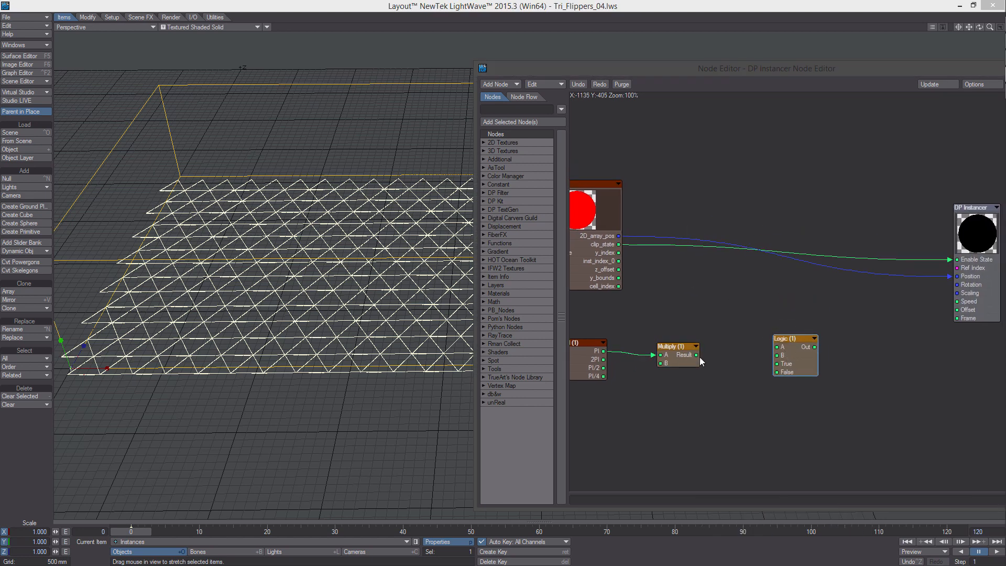
left_click_drag(696, 355, 762, 352)
left_click_drag(620, 255, 776, 347)
- Set the Logic node's B value to 2 and its operation to A Less Than B
double_click(794, 353)
type("2")
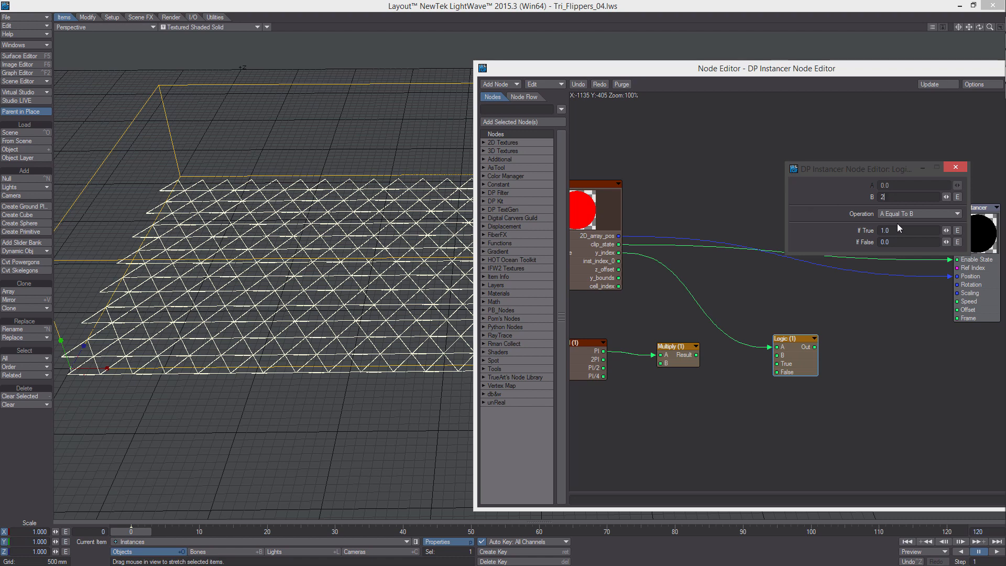
left_click(904, 212)
left_click(909, 234)
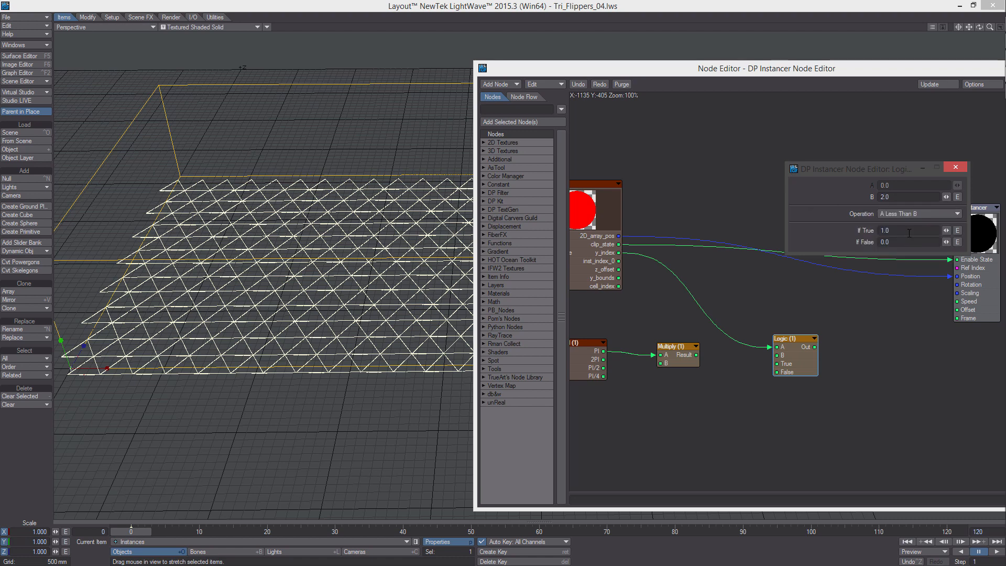
left_click(955, 167)
- Duplicate the Multiply node, feed it the first Multiply's Result and y_index, and connect its Result to Logic's True input
middle_click_drag(701, 359, 731, 342)
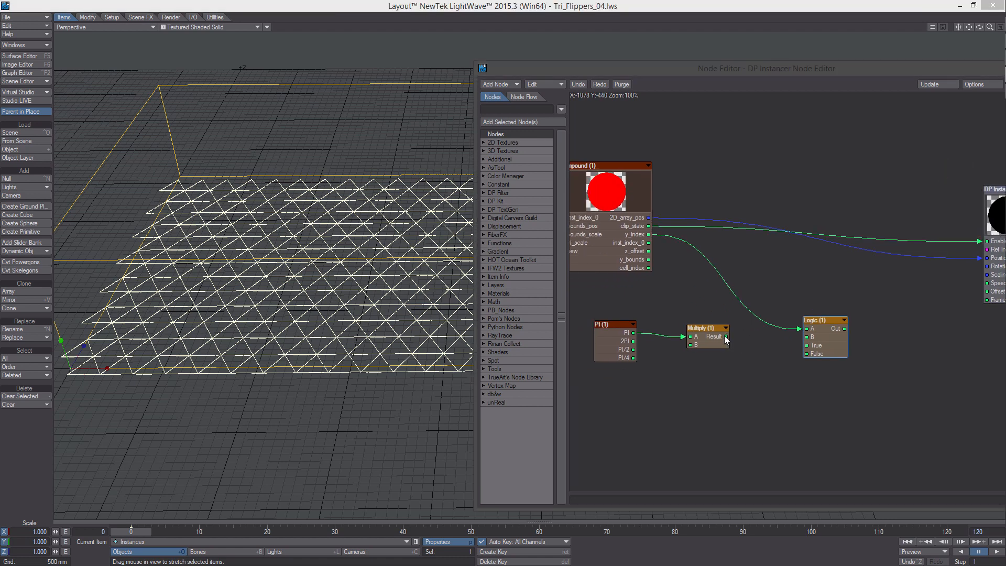
left_click_drag(713, 338, 686, 330)
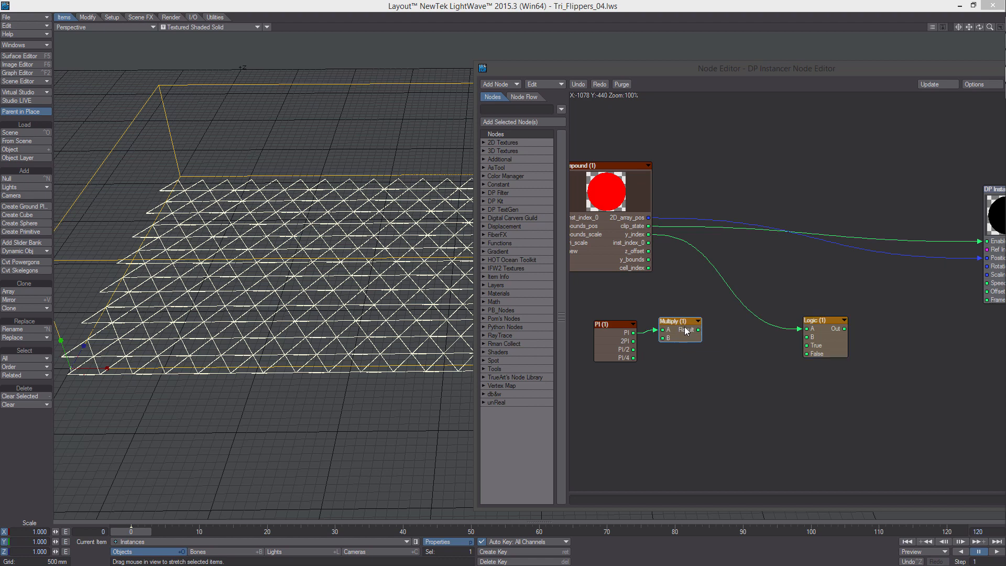
key("ctrl+v")
left_click_drag(808, 284, 730, 331)
left_click_drag(649, 234, 823, 332)
- Add a Make Vector node and connect the Logic node's Out to its Y input
right_click(844, 309)
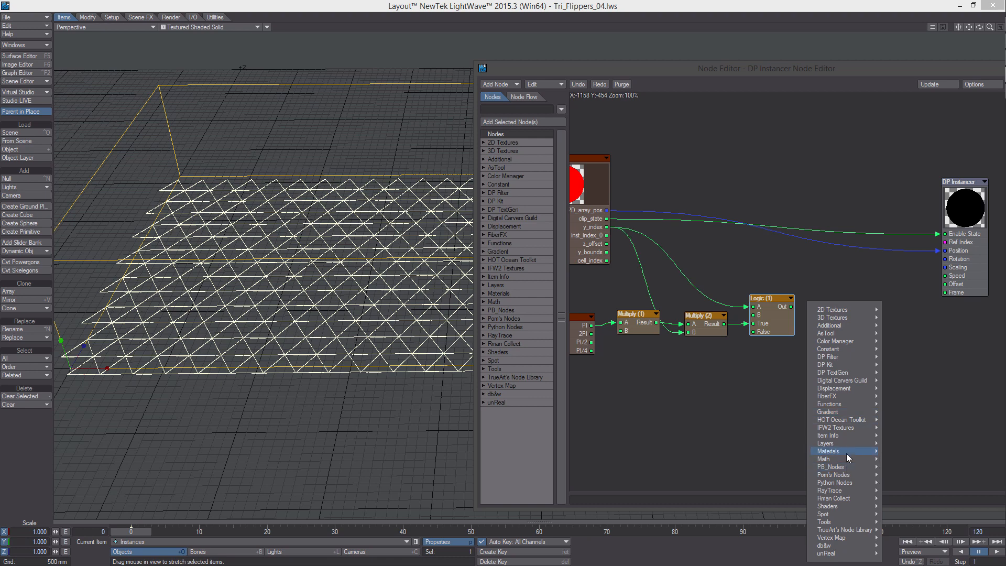
mouse_move(854, 521)
left_click(906, 522)
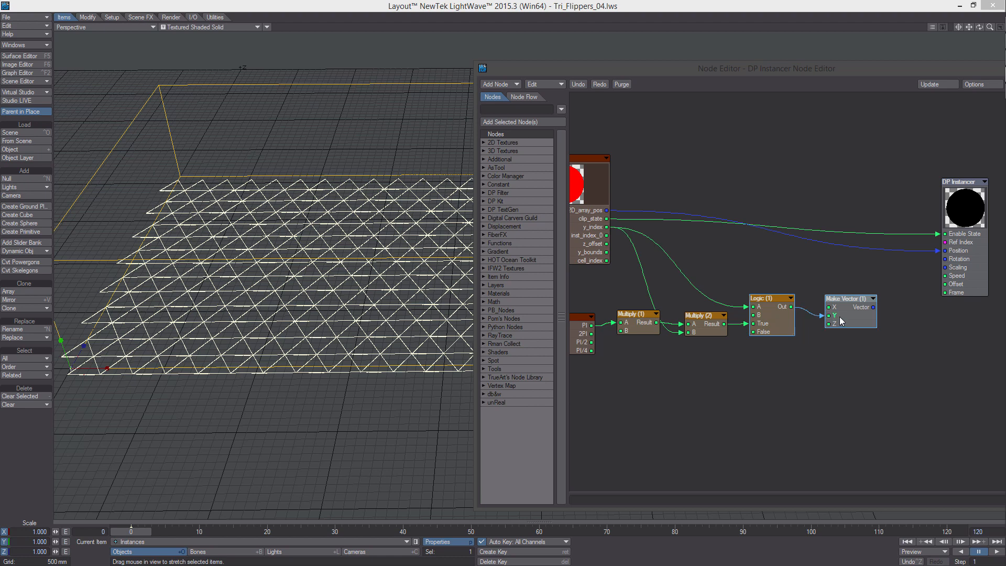
- Connect the Make Vector node's Vector output to DP Instancer's Rotation input and reposition the Node Editor window over the viewport
middle_click_drag(850, 314, 847, 328)
left_click_drag(858, 325, 959, 276)
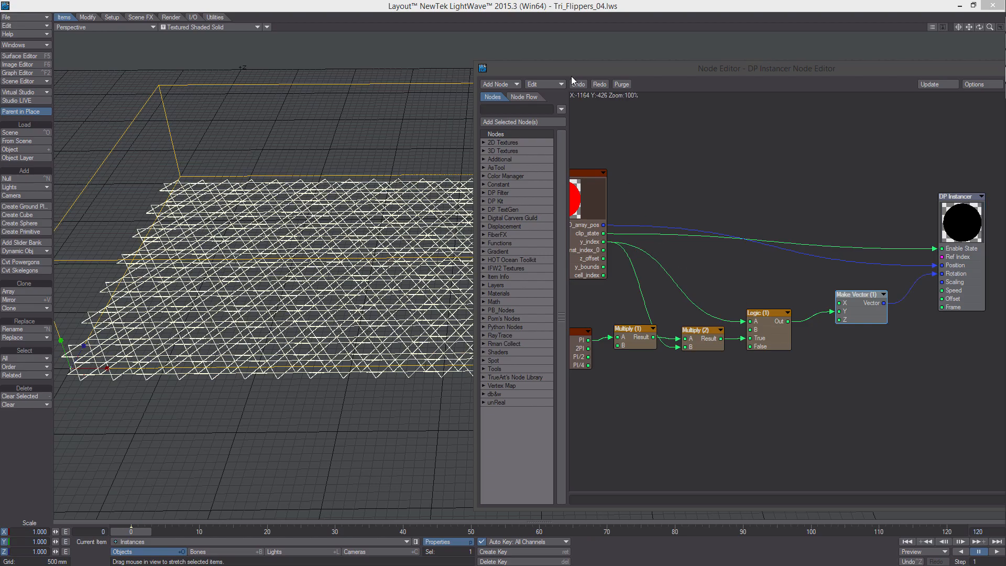
left_click_drag(570, 71, 656, 78)
left_click_drag(445, 210, 504, 219, "alt")
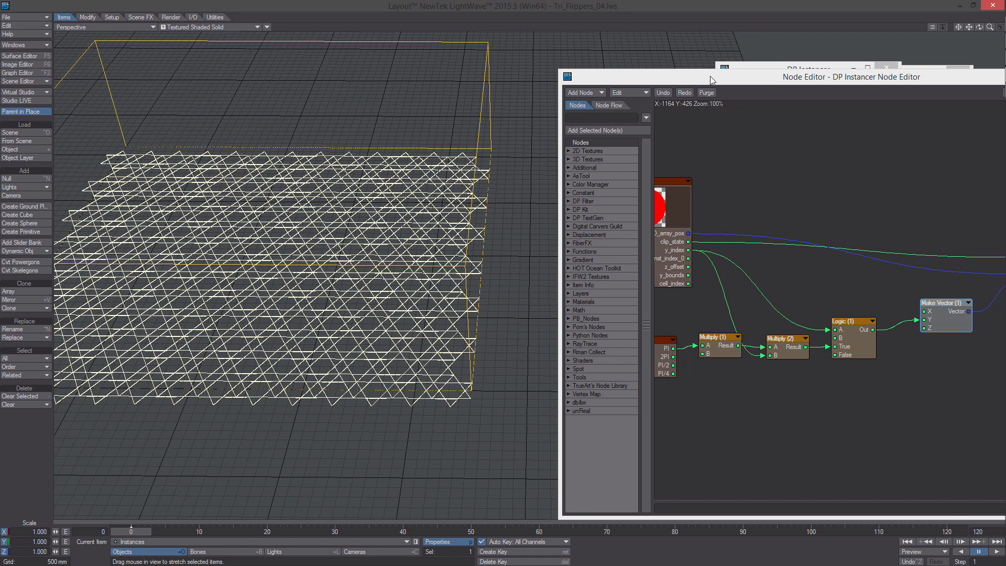
left_click_drag(710, 77, 557, 77)
left_click_drag(679, 201, 596, 196, "alt")
left_click_drag(807, 224, 820, 224)
left_click_drag(633, 307, 745, 297, "alt")
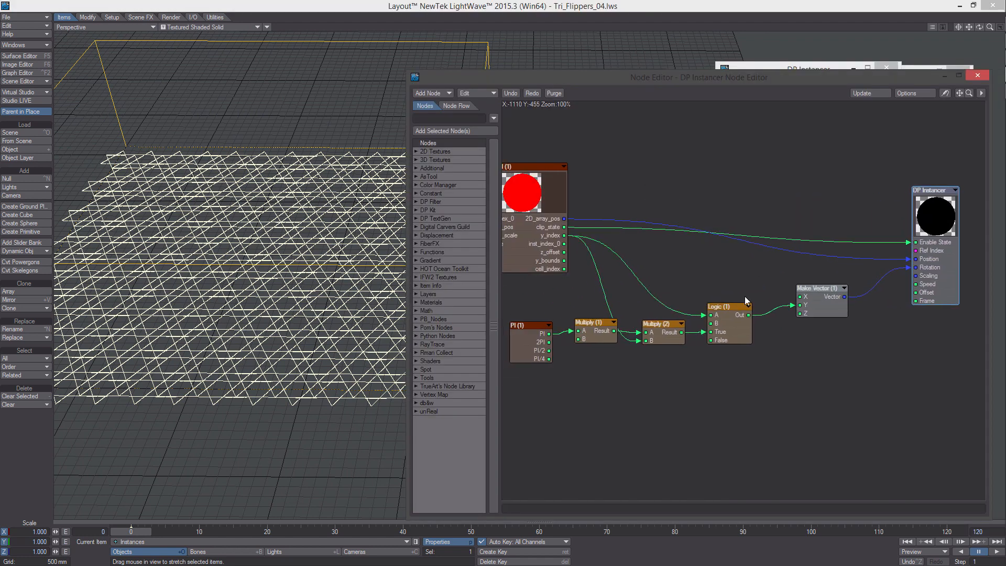
- Spread out the PI, Multiply and DP Instancer nodes to make room beyond Make Vector
left_click_drag(525, 342, 514, 338)
left_click_drag(599, 330, 584, 328)
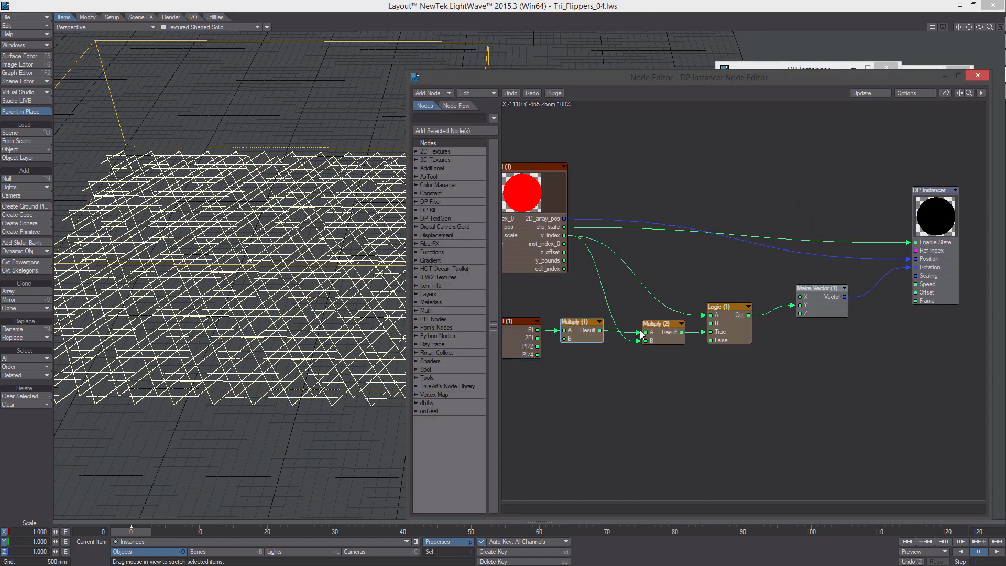
left_click_drag(654, 335, 650, 332)
left_click_drag(613, 334, 564, 343, "alt")
left_click_drag(885, 197, 940, 185)
- Add the vector math nodes HPBMatrix and Transform 2 and place them side by side near Make Vector
right_click(793, 306)
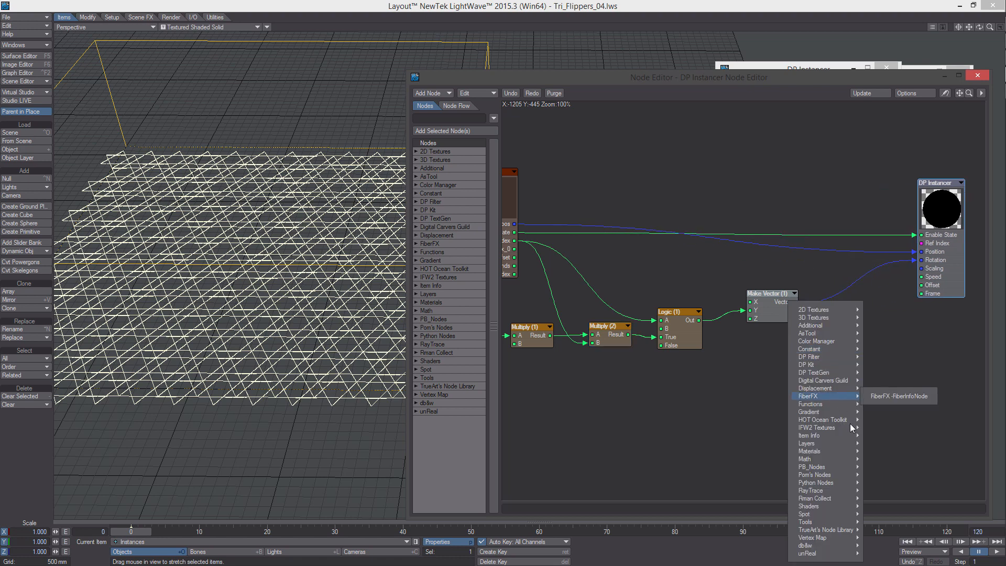
mouse_move(854, 463)
mouse_move(888, 474)
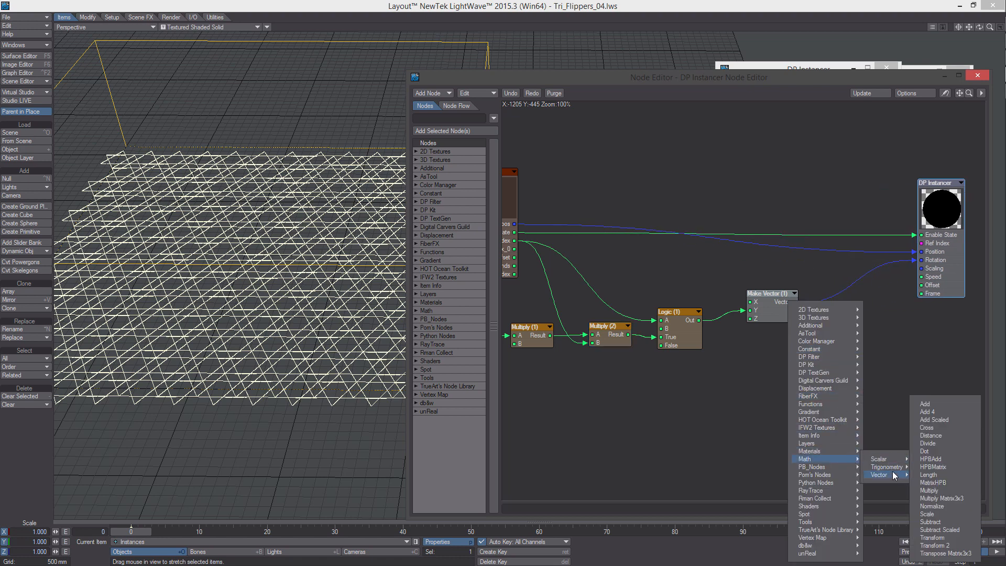
left_click(950, 467)
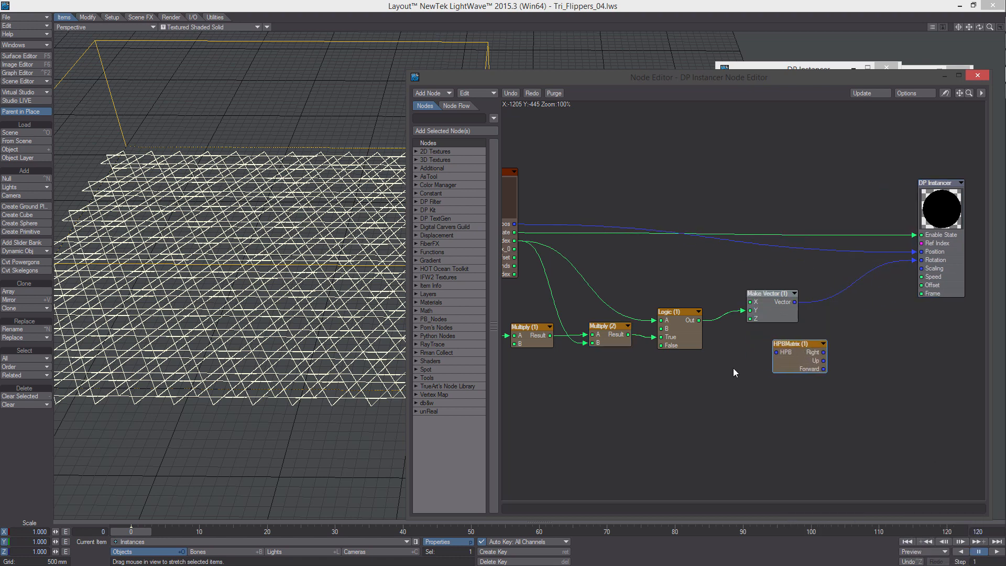
right_click(698, 307)
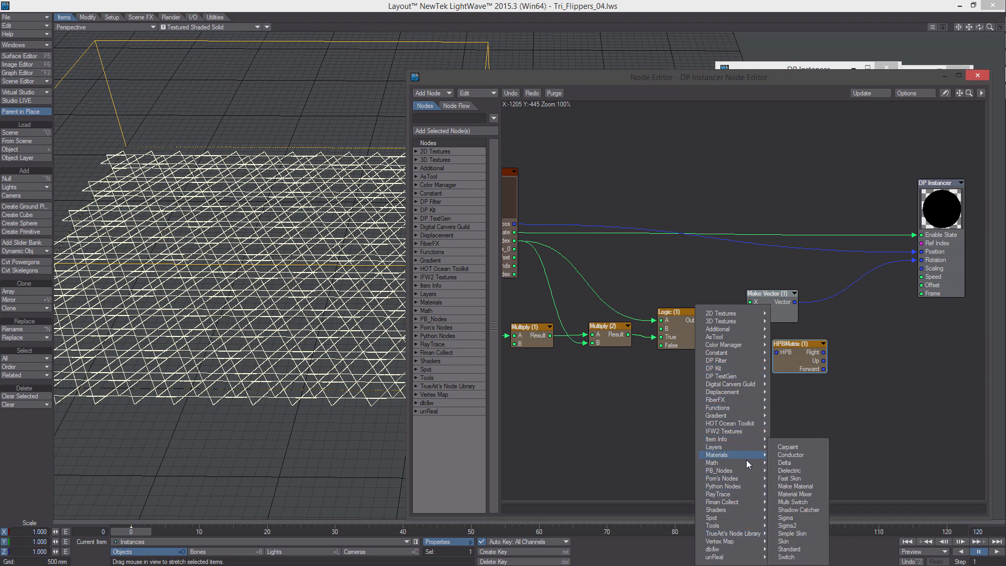
mouse_move(757, 462)
mouse_move(811, 464)
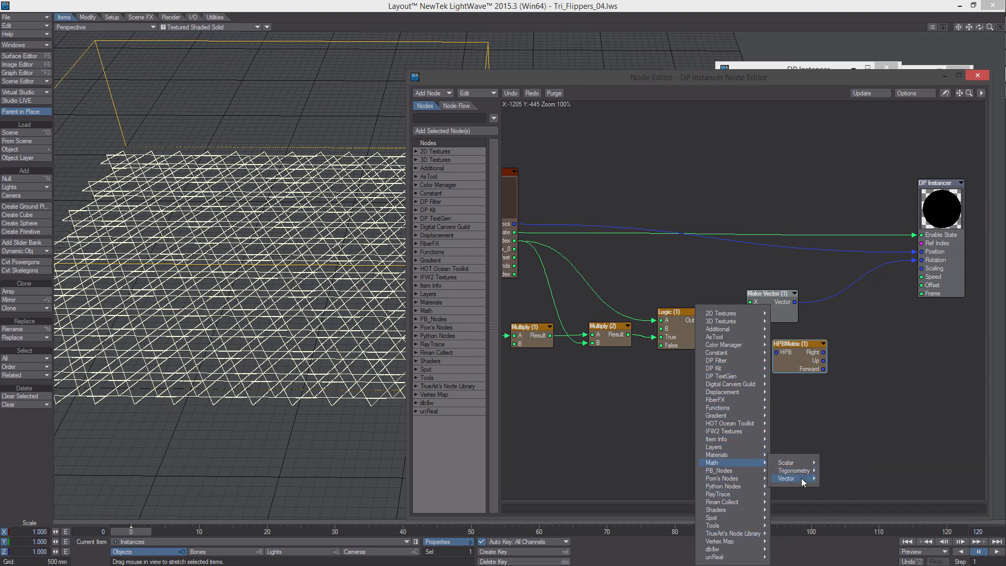
mouse_move(789, 479)
left_click(846, 548)
left_click_drag(748, 306, 869, 349)
left_click_drag(929, 264, 932, 287, "alt")
- Duplicate the Make Vector node and place the copy above the position and clip-state wires
left_click(745, 337)
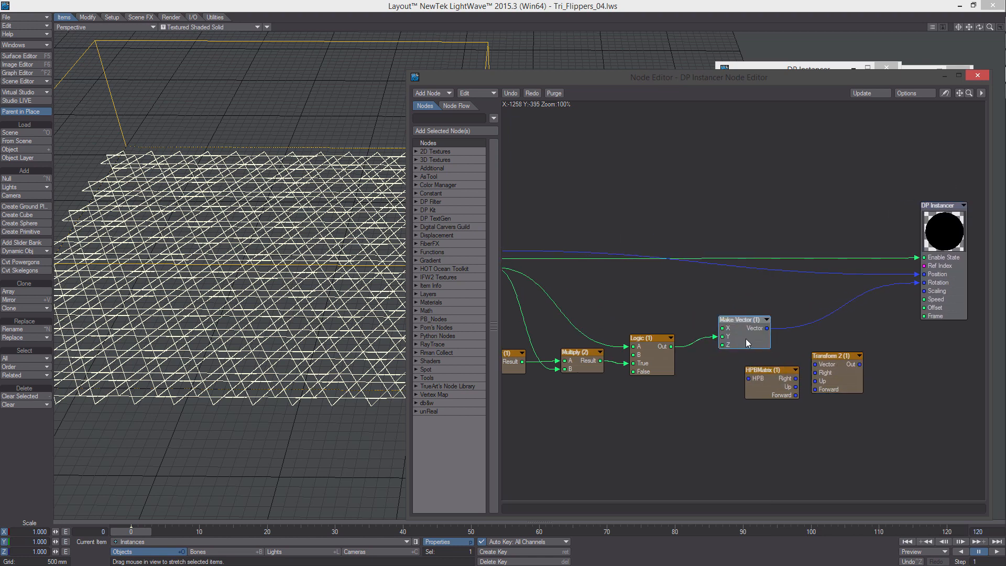
key("ctrl+v")
left_click_drag(747, 305, 733, 221)
left_click_drag(783, 256, 893, 283, "alt")
left_click_drag(838, 305, 891, 283, "alt")
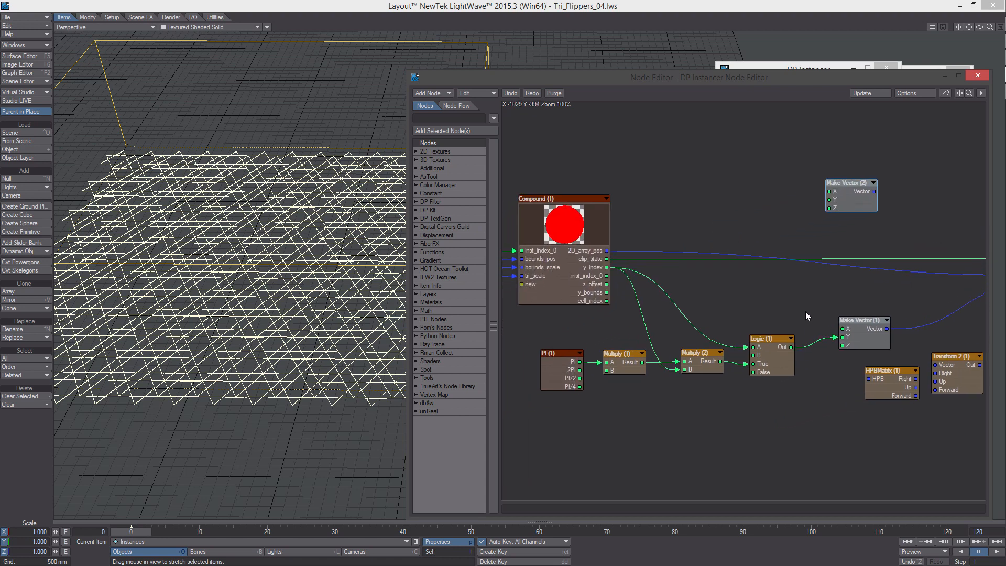
- Connect the PI node's PI/2 output to Logic's False input, and reposition the Transform 2 and HPBMatrix nodes
left_click_drag(579, 379, 760, 376)
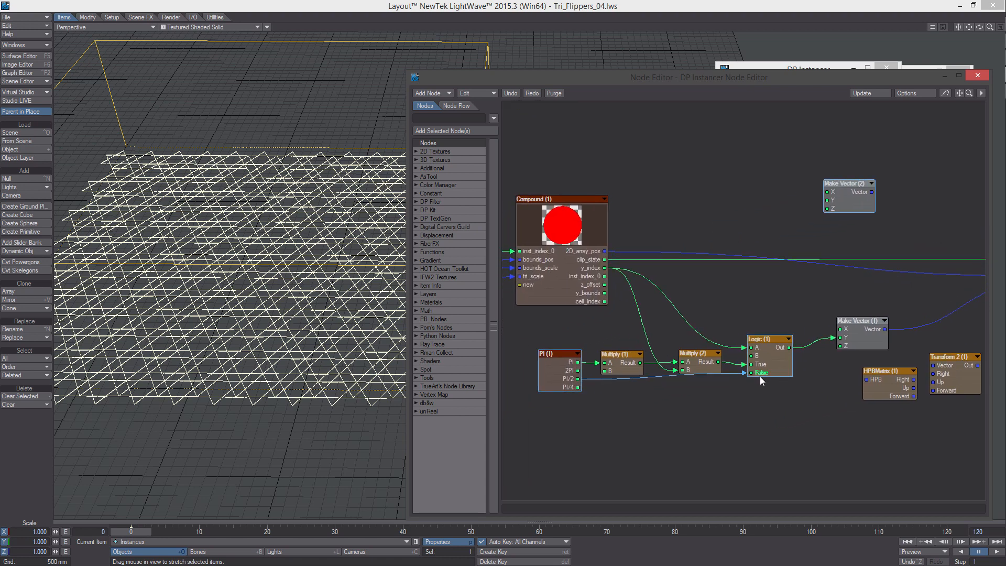
left_click_drag(325, 324, 231, 241, "alt")
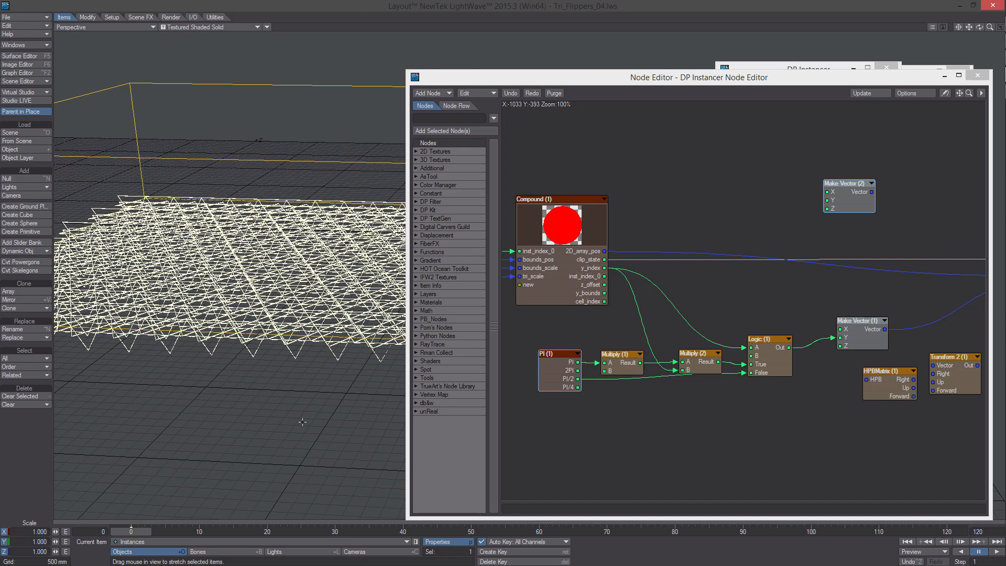
left_click_drag(303, 422, 440, 367, "ctrl+alt")
left_click_drag(895, 397, 753, 408, "alt")
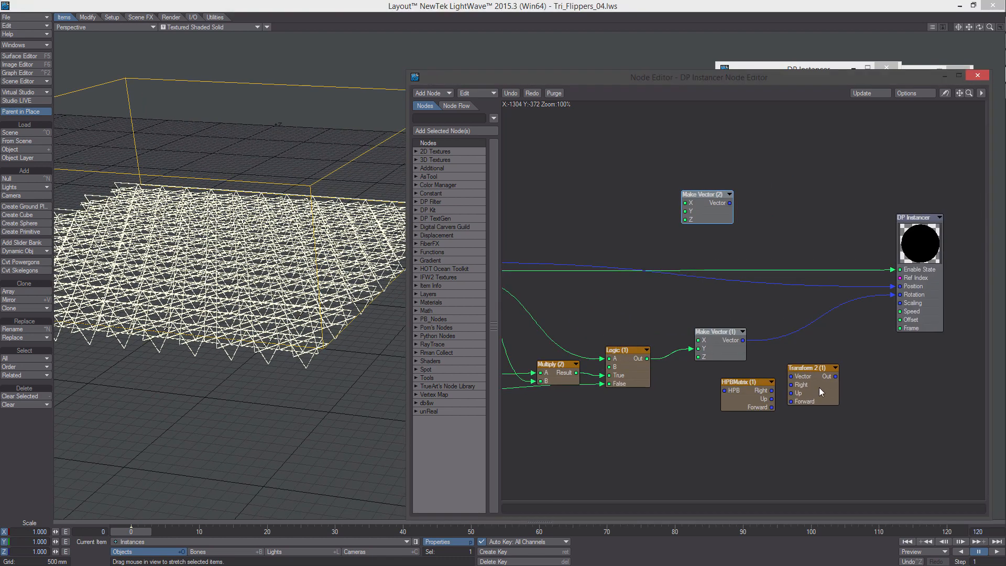
left_click_drag(847, 366, 848, 366)
left_click_drag(757, 400, 782, 405)
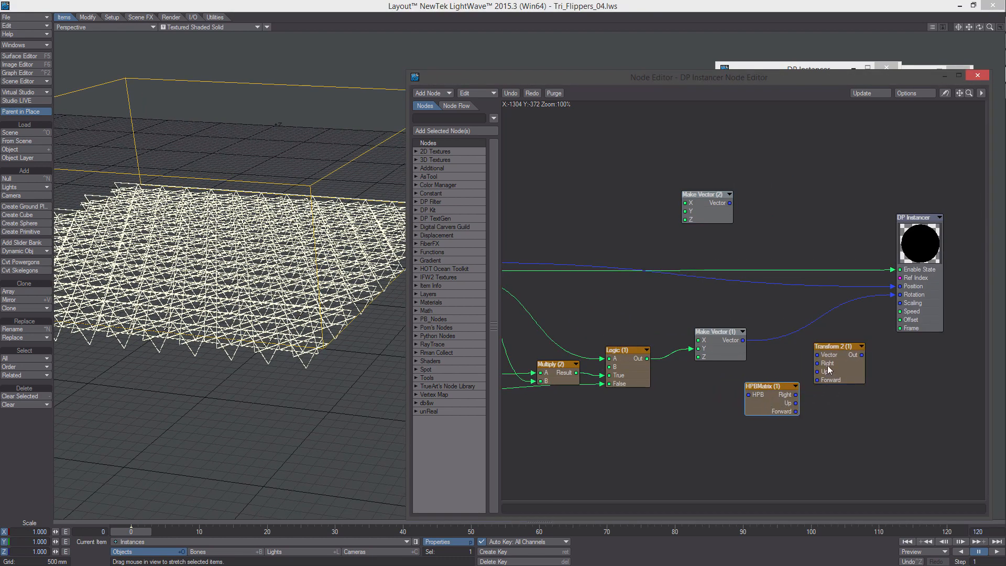
- Add a scalar Divide node before the second Make Vector, connect the compound's z_offset to its A input and set its B value
left_click_drag(636, 177, 748, 197, "alt")
right_click(743, 193)
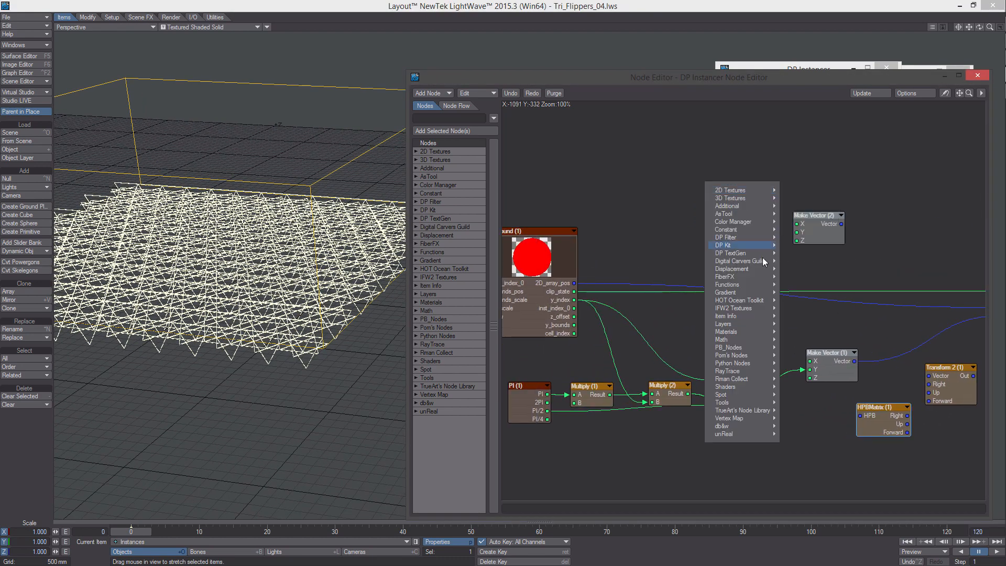
mouse_move(770, 344)
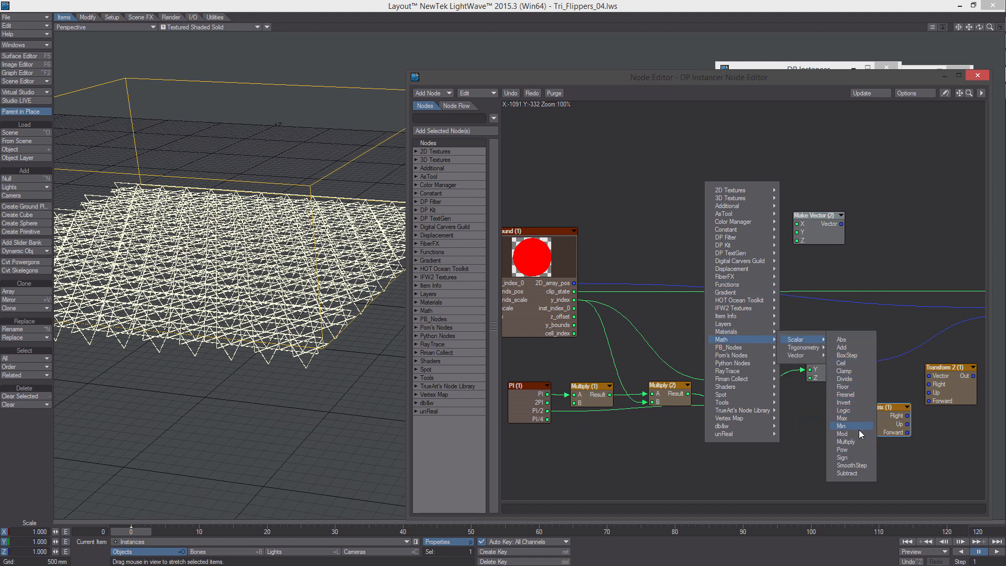
left_click(844, 379)
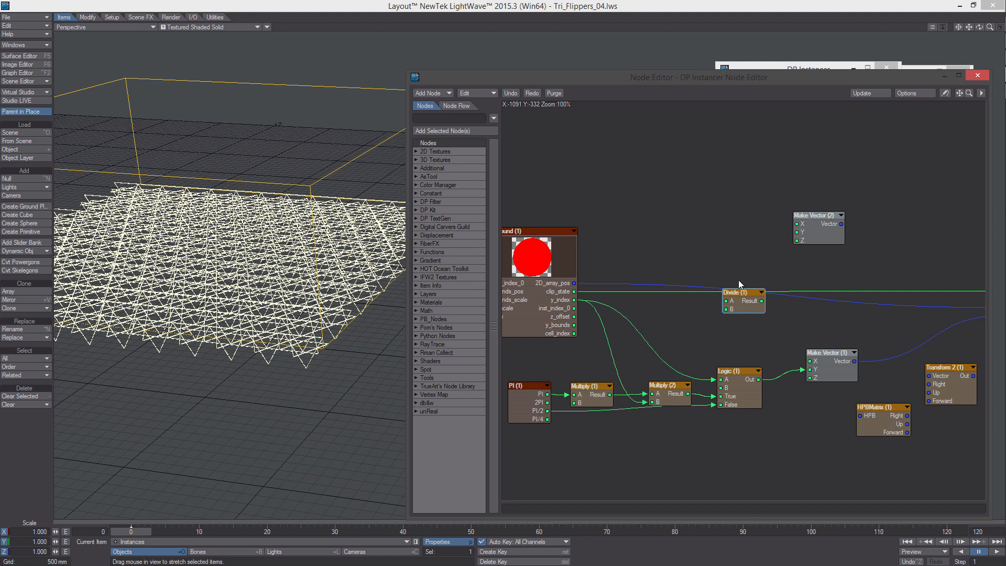
left_click_drag(739, 292, 728, 225)
left_click_drag(573, 317, 736, 246)
double_click(735, 245)
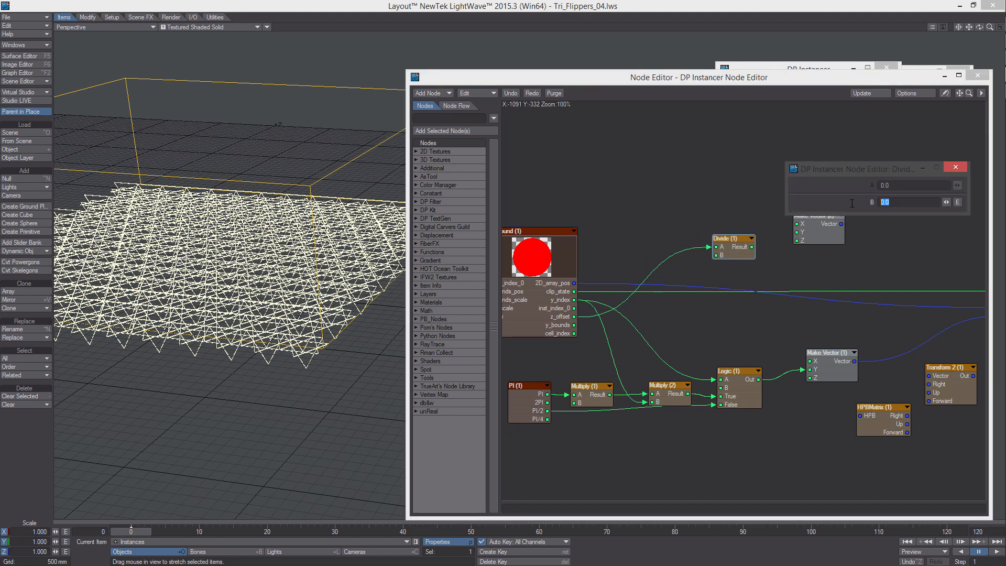
left_click(954, 166)
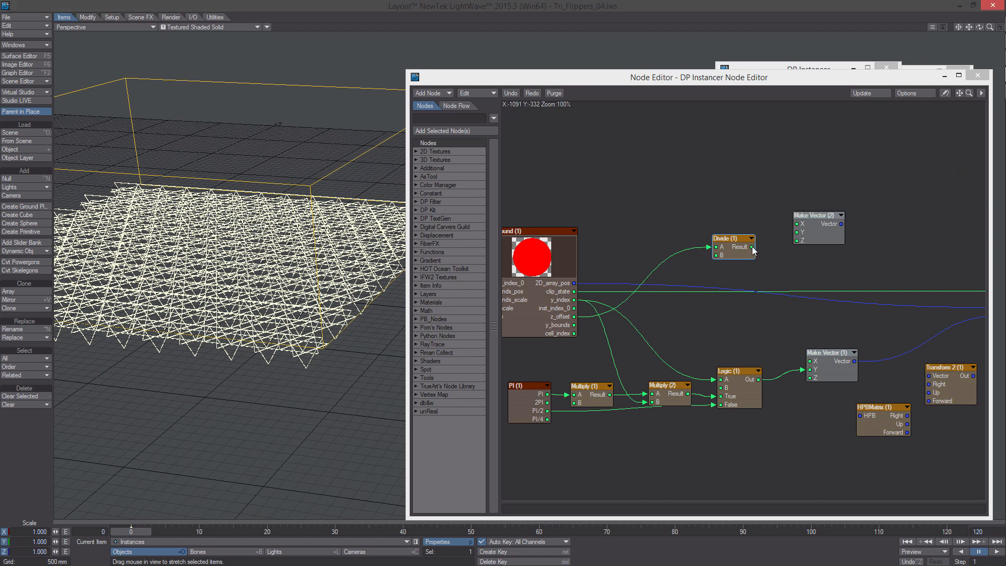
- Connect Divide's Result to the second Make Vector's Z input, and that node's Vector output to Transform 2's Vector input
left_click_drag(752, 247, 797, 240)
middle_click_drag(821, 238, 755, 240)
left_click_drag(858, 374, 854, 302)
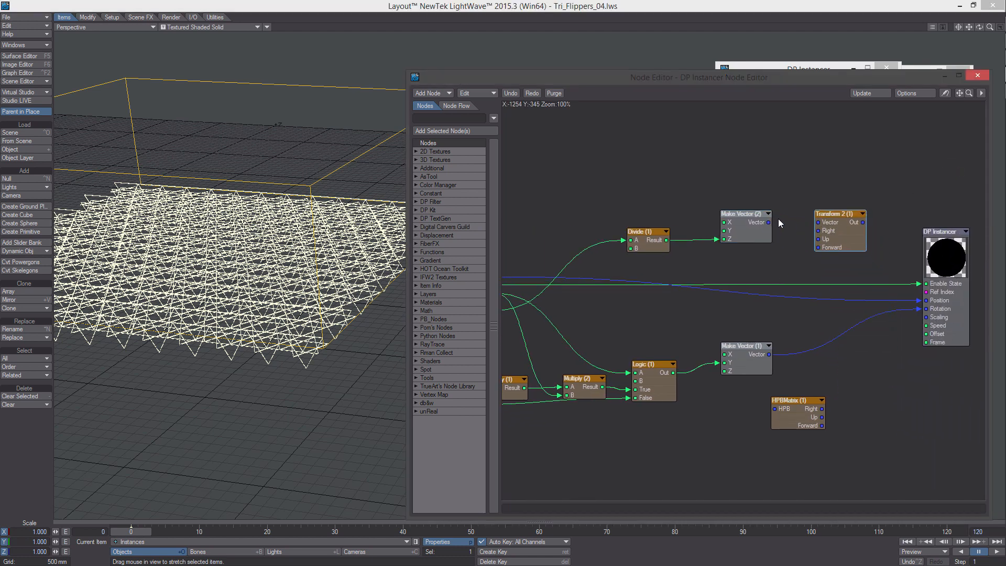
left_click_drag(768, 222, 817, 223)
middle_click_drag(837, 231, 841, 265)
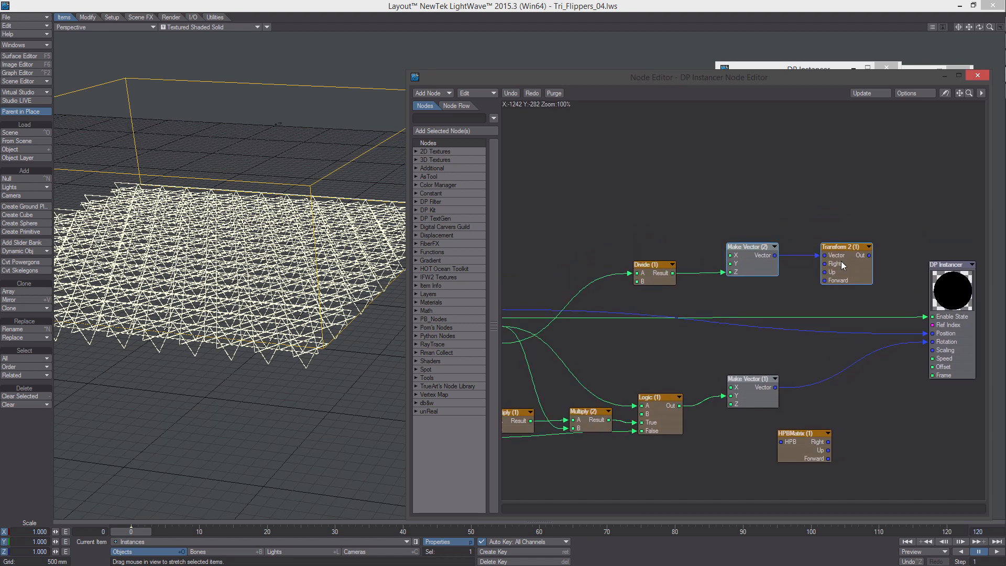
- Connect the first Make Vector's output to HPBMatrix's HPB input, and HPBMatrix's Right, Up and Forward outputs to the matching Transform 2 inputs
left_click_drag(789, 437, 830, 412)
left_click_drag(774, 388, 830, 390)
middle_click_drag(830, 391, 772, 406)
left_click_drag(796, 402, 768, 279)
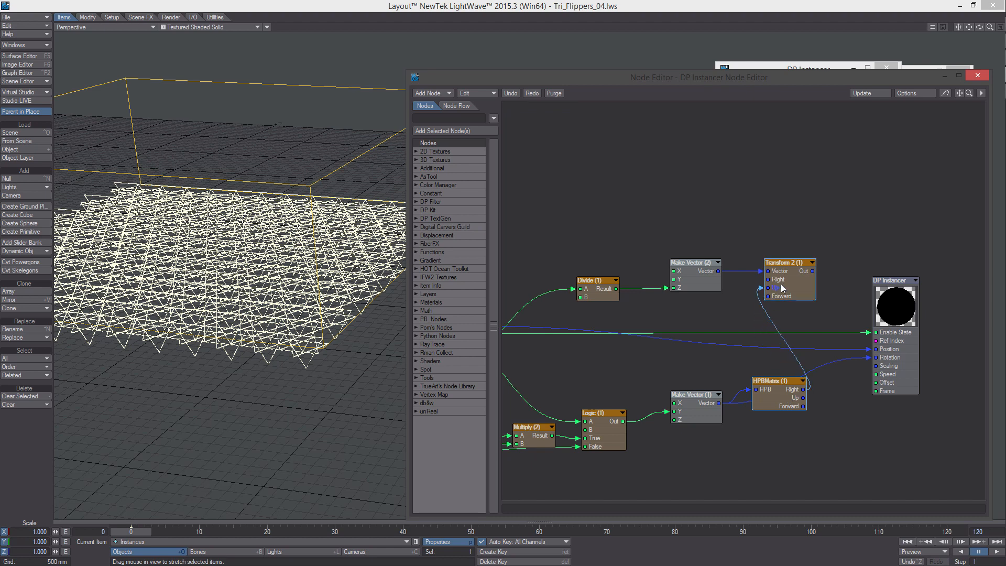
left_click_drag(803, 397, 768, 296)
left_click_drag(882, 360, 907, 361)
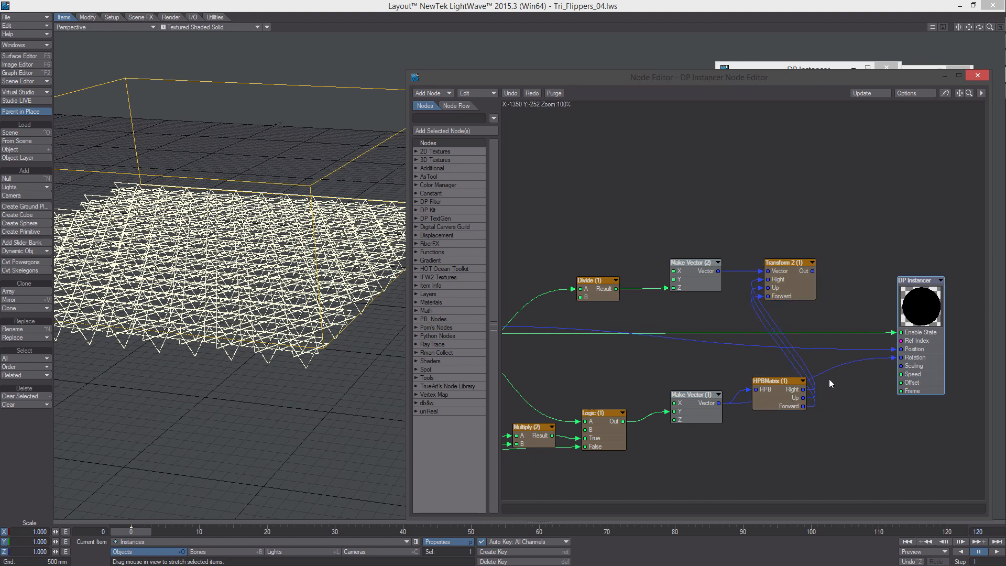
left_click_drag(791, 389, 798, 396)
- Add a vector Add node and place it between Transform 2 and DP Instancer
right_click(825, 228)
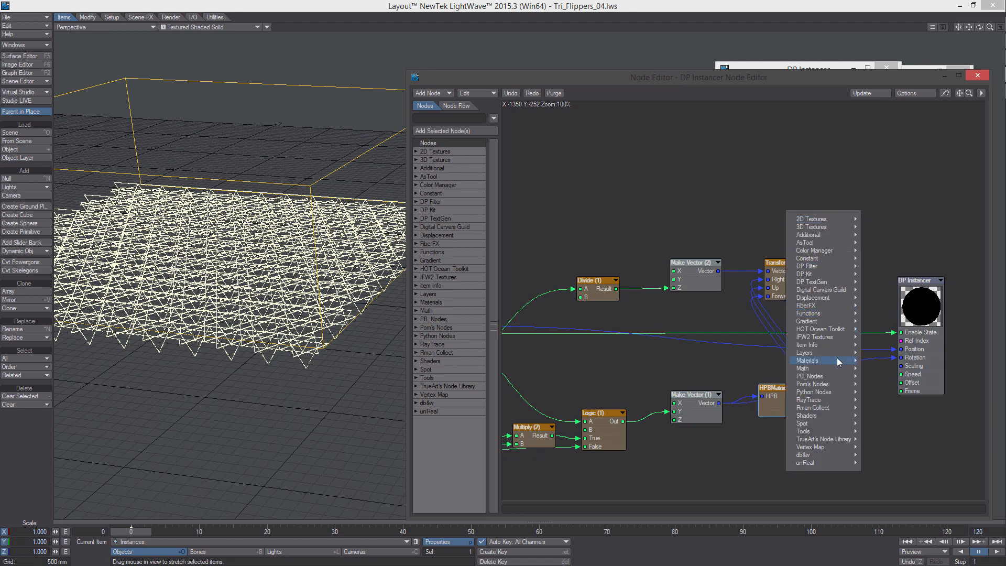
mouse_move(835, 368)
left_click(922, 385)
left_click_drag(753, 298, 851, 324)
middle_click_drag(851, 323, 807, 319)
left_click_drag(873, 309, 893, 310)
left_click_drag(807, 320, 820, 325)
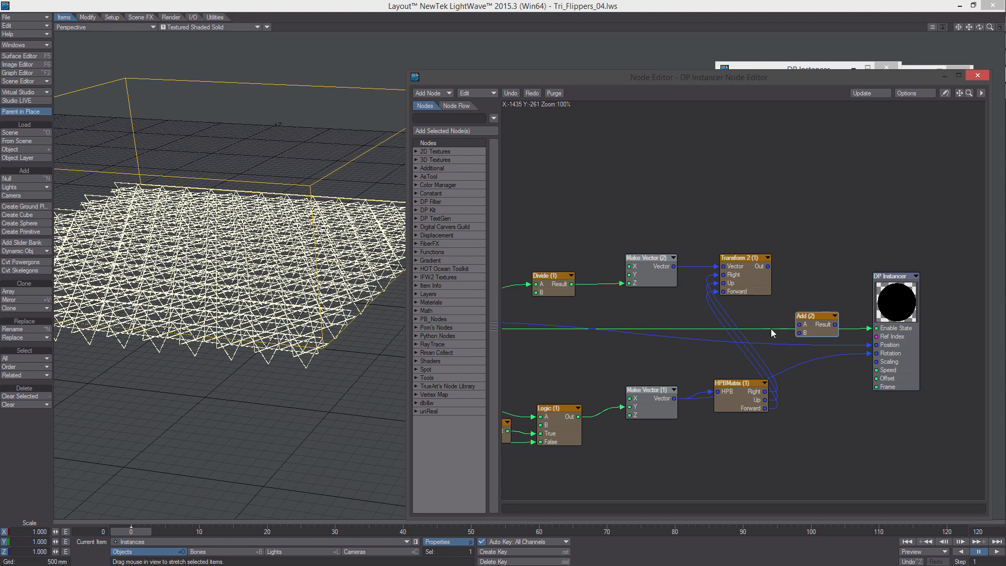
- Move DP Instancer's Position wire to Add's B input, connect Transform 2's Out to A, and connect Add's Result to Position
left_click_drag(866, 348, 815, 333)
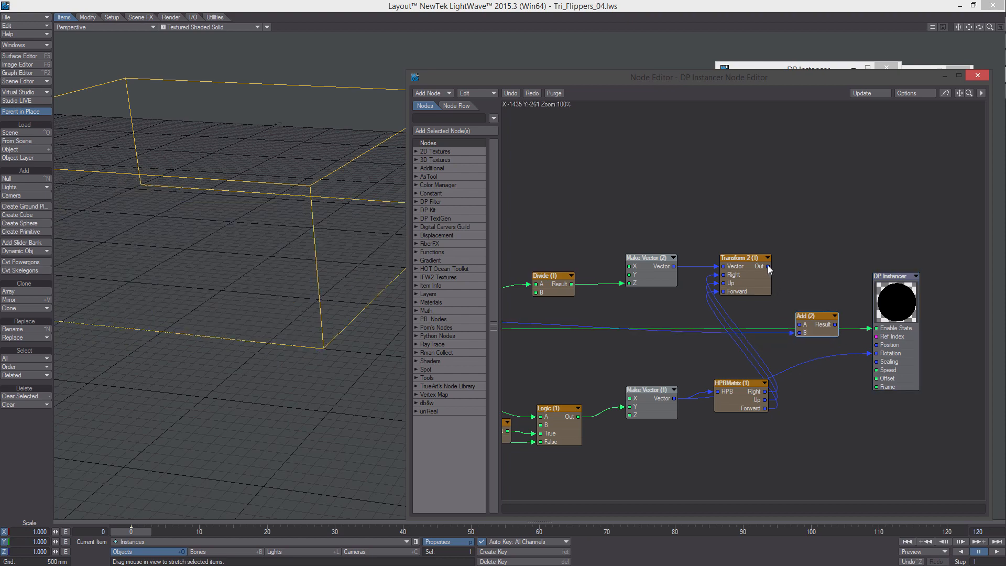
left_click_drag(768, 266, 890, 346)
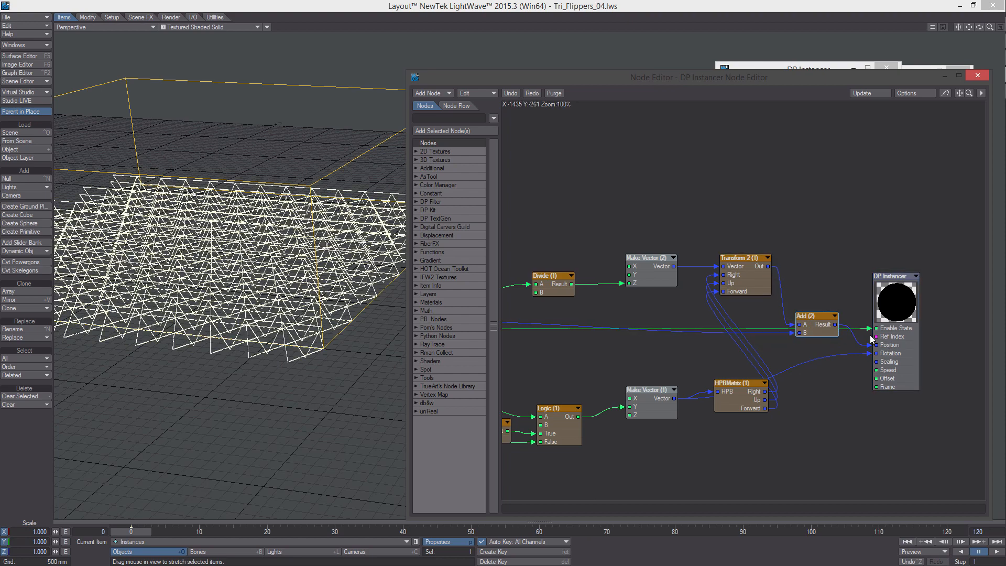
left_click_drag(293, 385, 495, 234, "alt")
left_click_drag(881, 305, 900, 303)
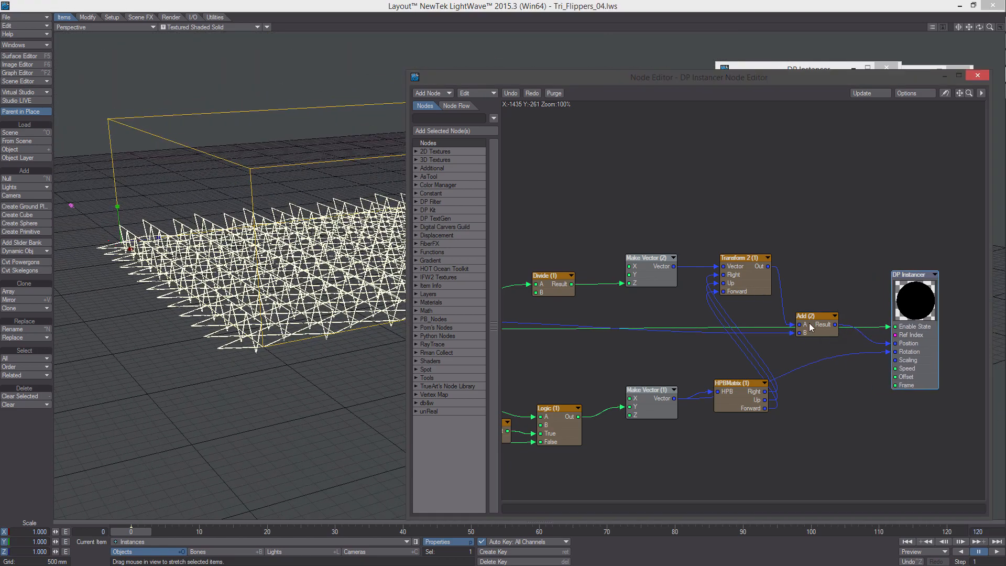
left_click_drag(809, 326, 829, 326)
- Enable Inverse Transform on the Transform 2 node and save the scene
left_click_drag(771, 310, 781, 292, "alt")
double_click(763, 259)
left_click(883, 186)
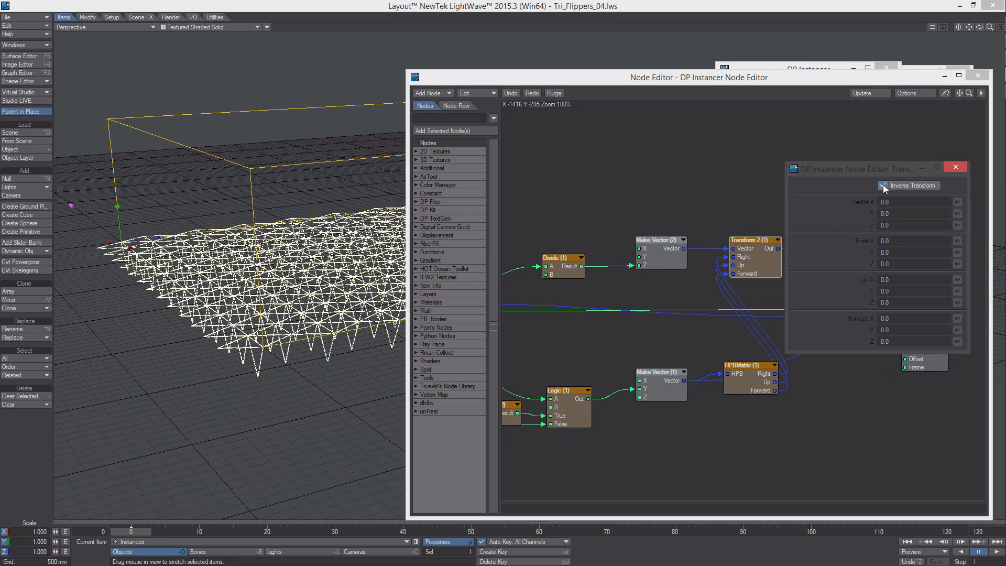
left_click_drag(231, 247, 287, 302, "alt")
key("s")
key("Return")
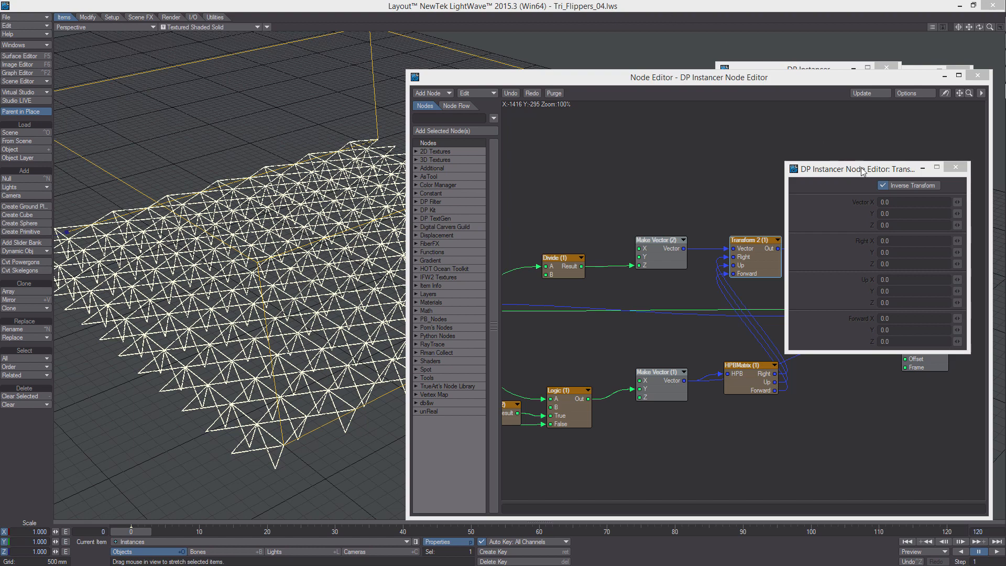
left_click_drag(861, 168, 791, 173)
left_click(885, 171)
- Stack the Transform 2 and HPBMatrix nodes directly above the Add node beside DP Instancer
left_click_drag(863, 191, 811, 153, "alt")
left_click_drag(874, 219, 890, 195)
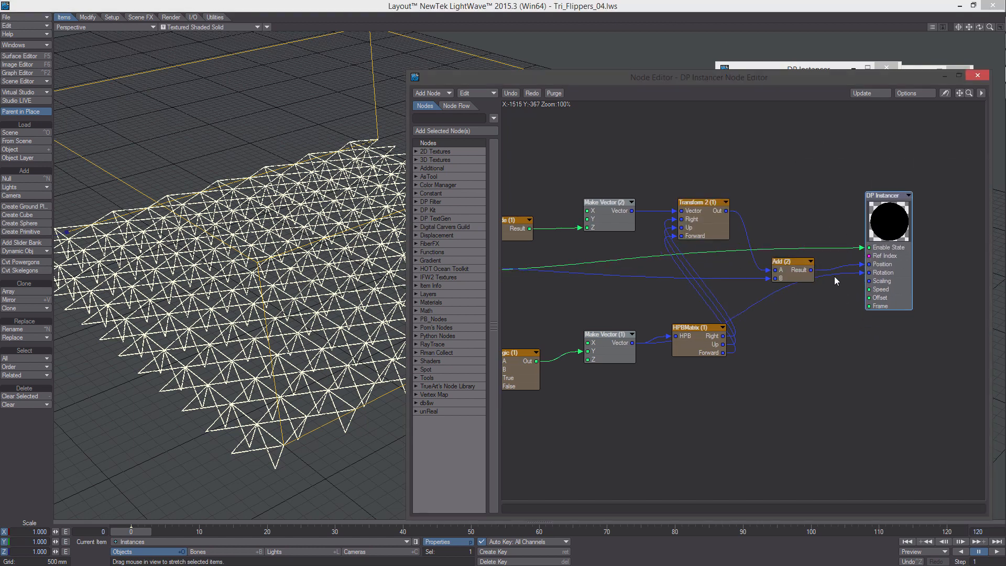
left_click_drag(834, 277, 836, 300, "alt")
left_click_drag(703, 363, 767, 403)
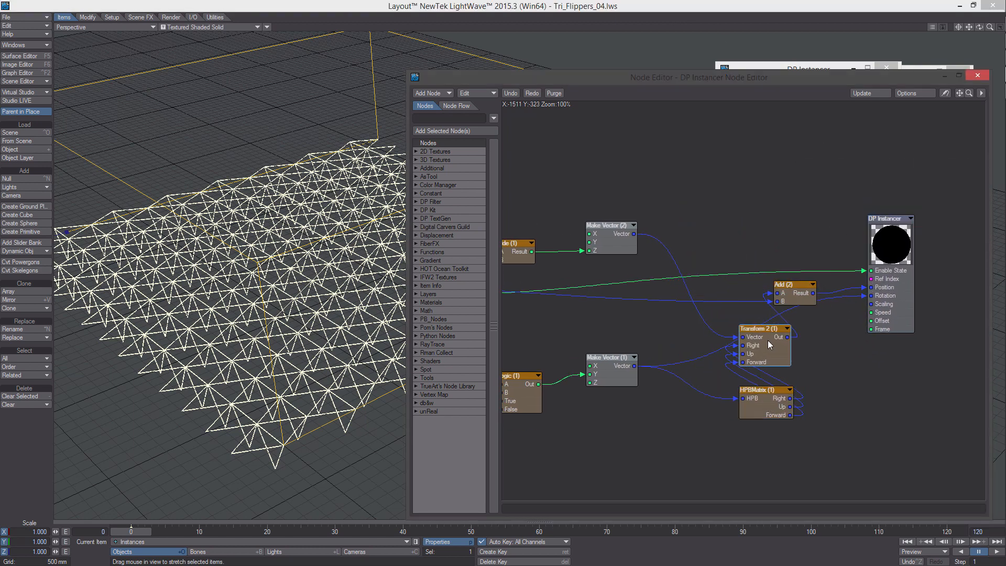
left_click_drag(768, 344, 774, 350)
mouse_move(791, 299)
left_mouse_down()
mouse_move(785, 239)
mouse_move(801, 297)
left_mouse_up()
left_click_drag(820, 431, 809, 211)
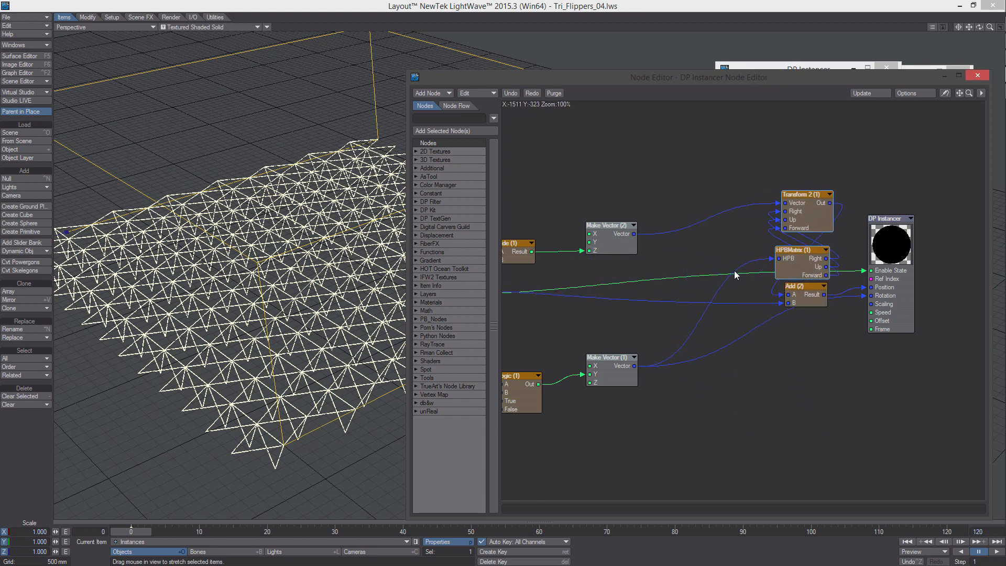
- Place the second Make Vector and Divide nodes atop the Transform 2 stack, and tidy the first Make Vector and DP Instancer around it
left_click_drag(735, 271, 760, 331, "alt")
left_click_drag(651, 426, 707, 359)
left_click_drag(708, 322, 694, 374, "alt")
left_click_drag(614, 352, 807, 279)
left_click_drag(686, 267, 764, 273, "alt")
left_click_drag(612, 366, 876, 238)
left_click_drag(816, 228, 659, 207, "alt")
left_click_drag(824, 345, 835, 385)
mouse_move(754, 313)
left_mouse_down("alt")
mouse_move(793, 323)
mouse_move(772, 321)
left_mouse_up("alt")
left_click_drag(769, 273, 768, 273)
left_click_drag(758, 233, 750, 244)
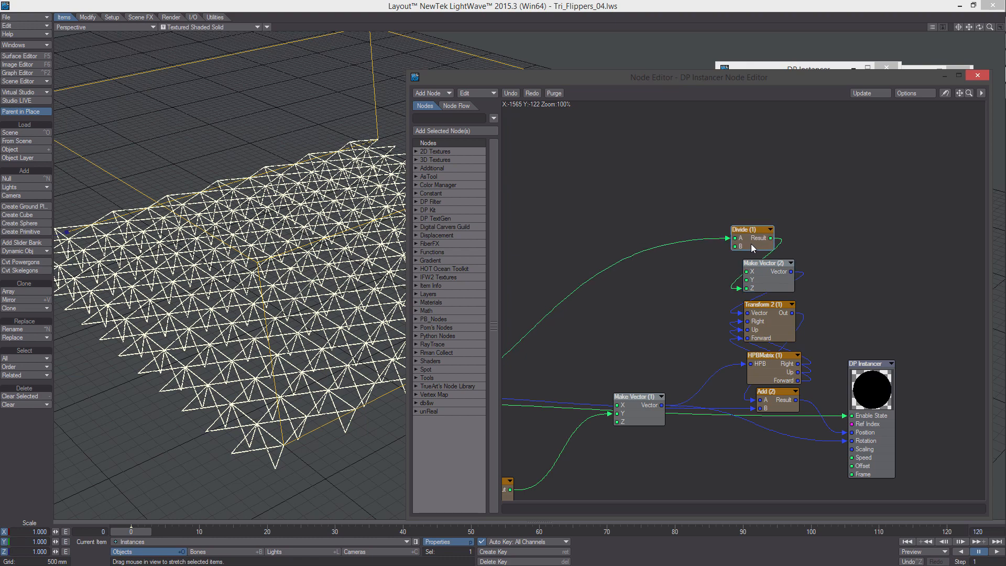
- Save the scene over the existing Tri_Flippers_04.lws file
left_click_drag(663, 417, 937, 323, "alt")
left_click_drag(646, 296, 827, 279, "alt")
key("s")
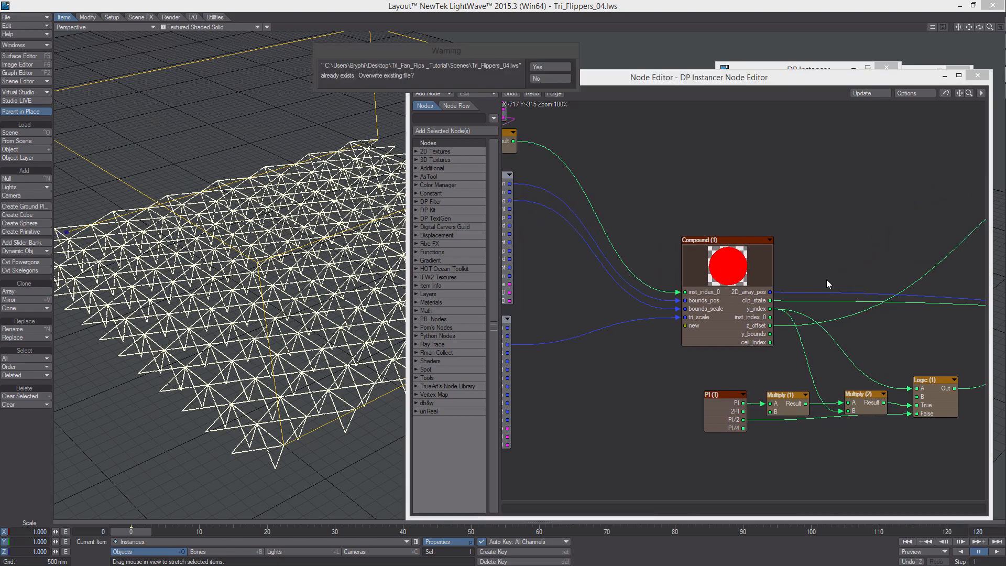
key("Return")
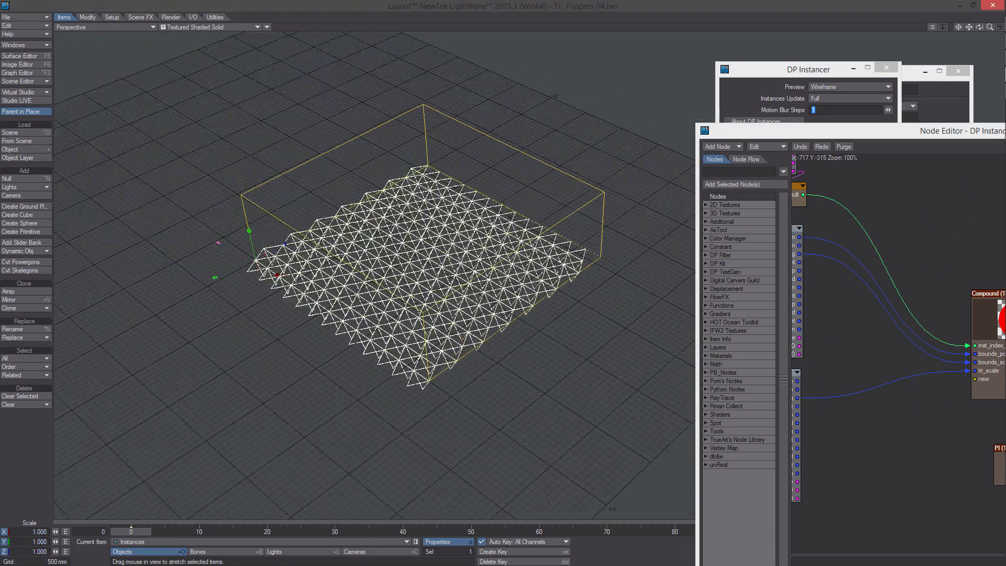
- Add a null object named Array_Control
left_click_drag(419, 293, 471, 303, "alt")
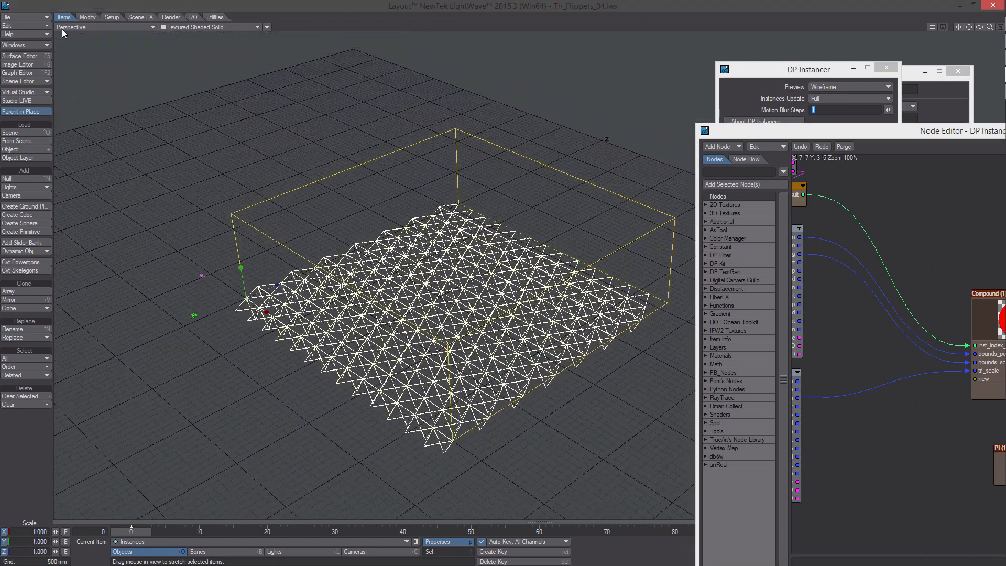
left_click(24, 181)
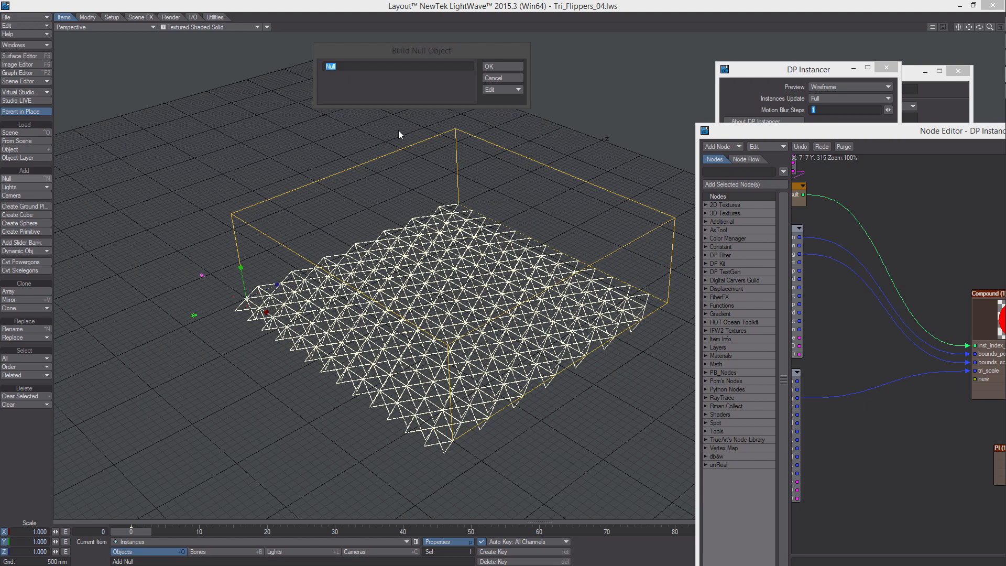
type("Contr")
key("BackSpace")
key("BackSpace")
key("BackSpace")
key("BackSpace")
key("BackSpace")
type("Array_fal")
key("BackSpace")
key("BackSpace")
key("BackSpace")
key("BackSpace")
type("cControl")
left_click(501, 65)
- Add an Item Shape custom object to the Array_Control null
key("p")
key("p")
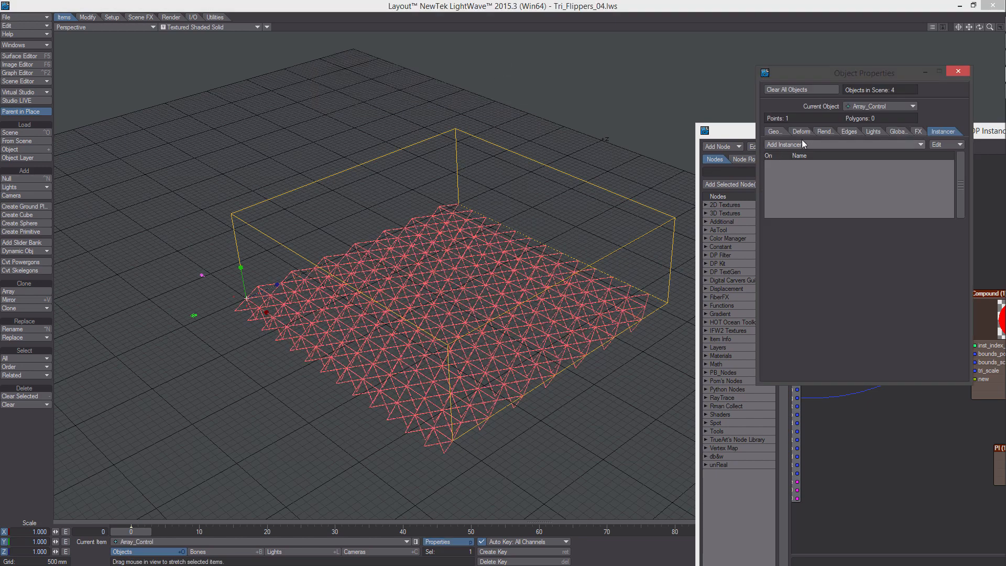
left_click(783, 132)
left_click(812, 142)
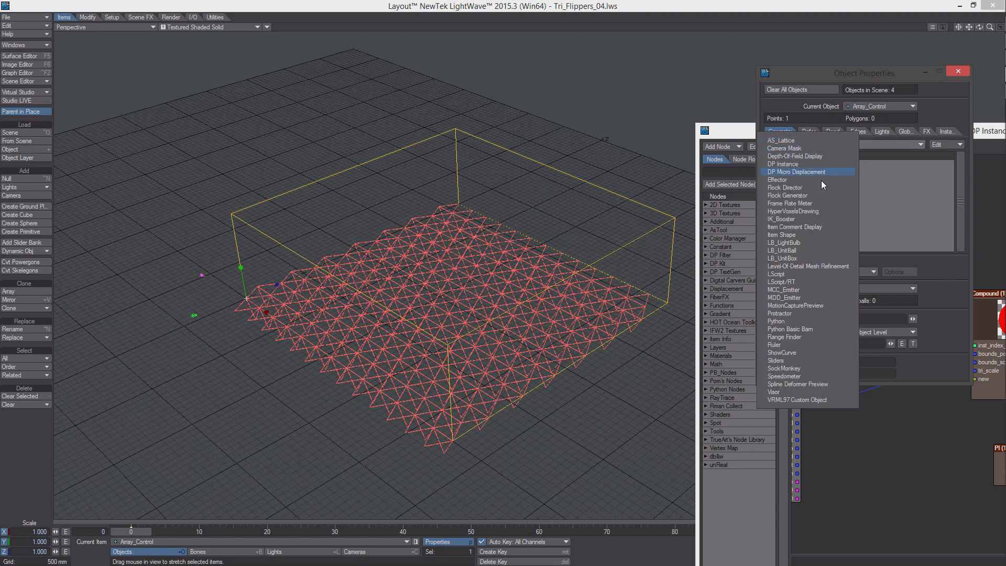
left_click(818, 235)
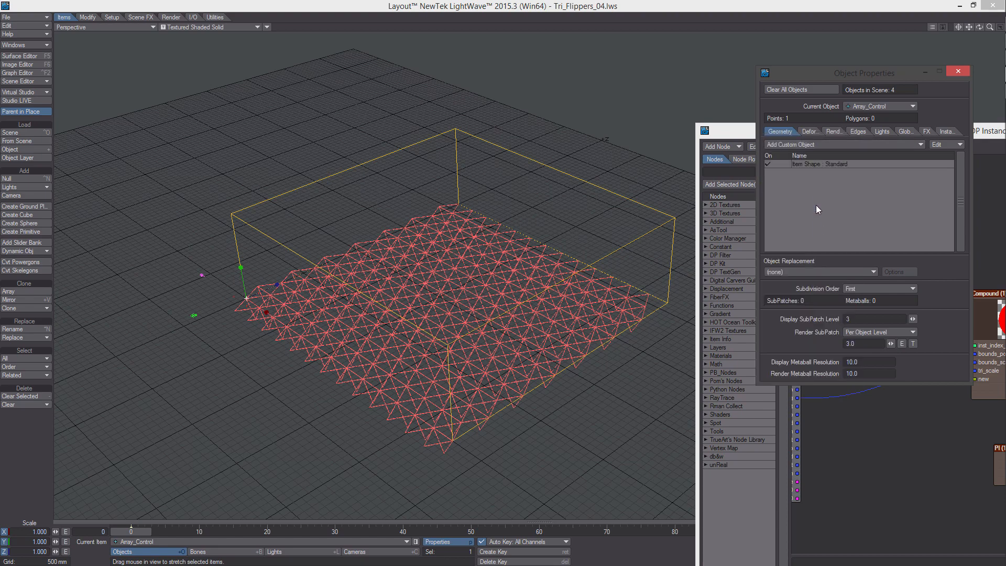
- Set the Array_Control item shape to a Grid with a 10 m scale on the Z axis
double_click(827, 159)
left_click(843, 88)
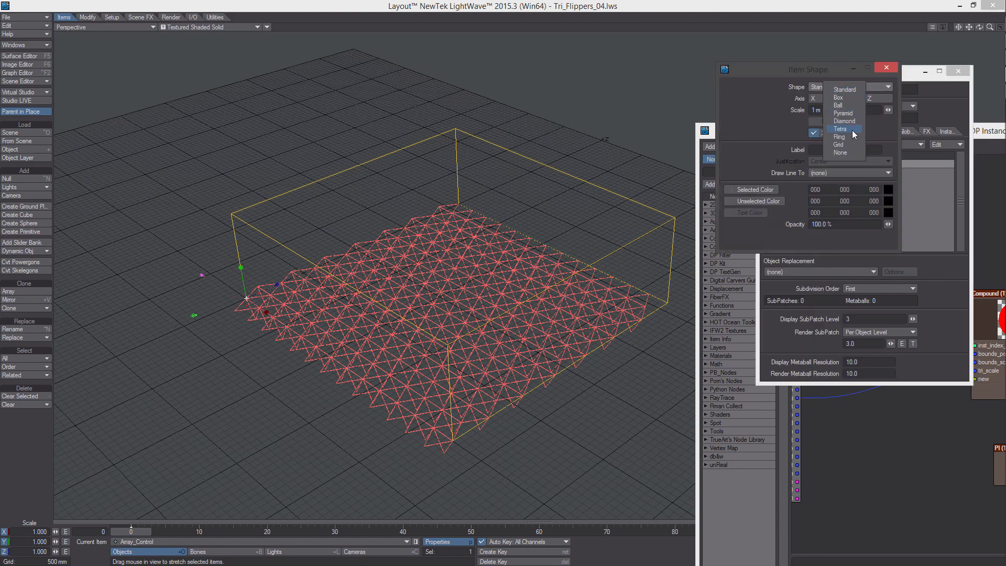
left_click(838, 145)
type("10")
key("Return")
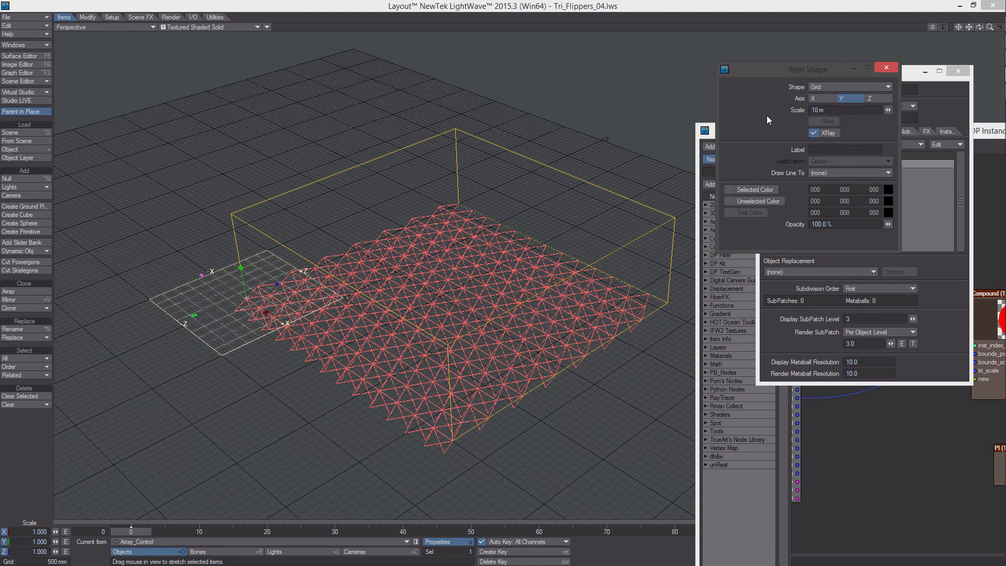
left_click(872, 99)
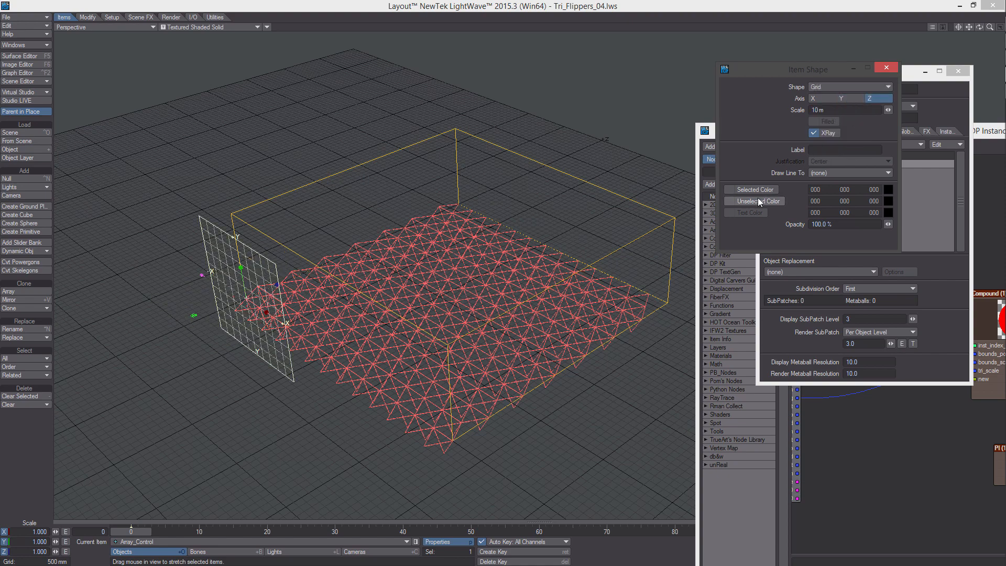
- Enable custom selected and unselected colors for the grid shape, and set the selected color to orange (226, 58, 0)
left_click(732, 190)
left_click(733, 202)
left_click(887, 190)
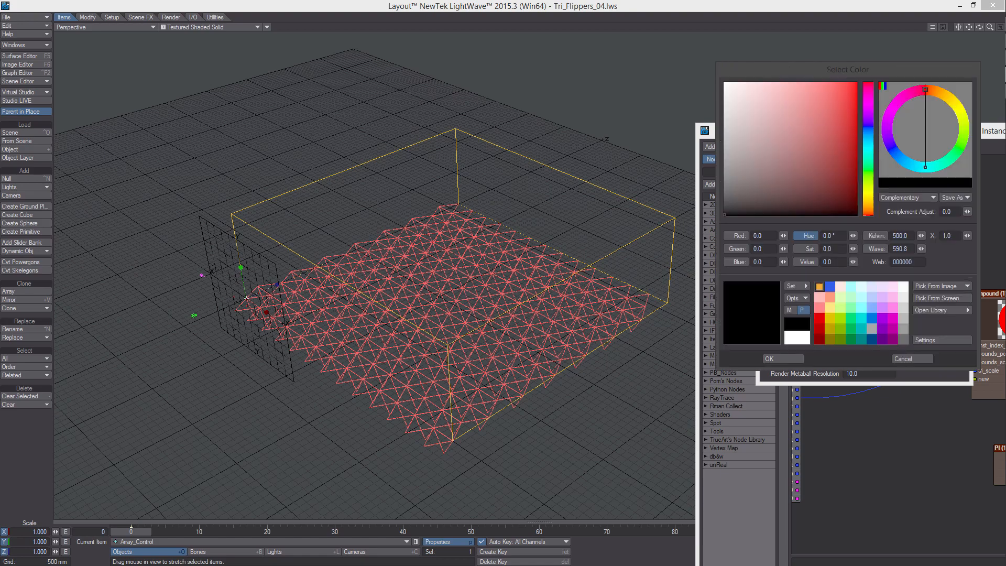
left_click_drag(922, 95, 935, 92)
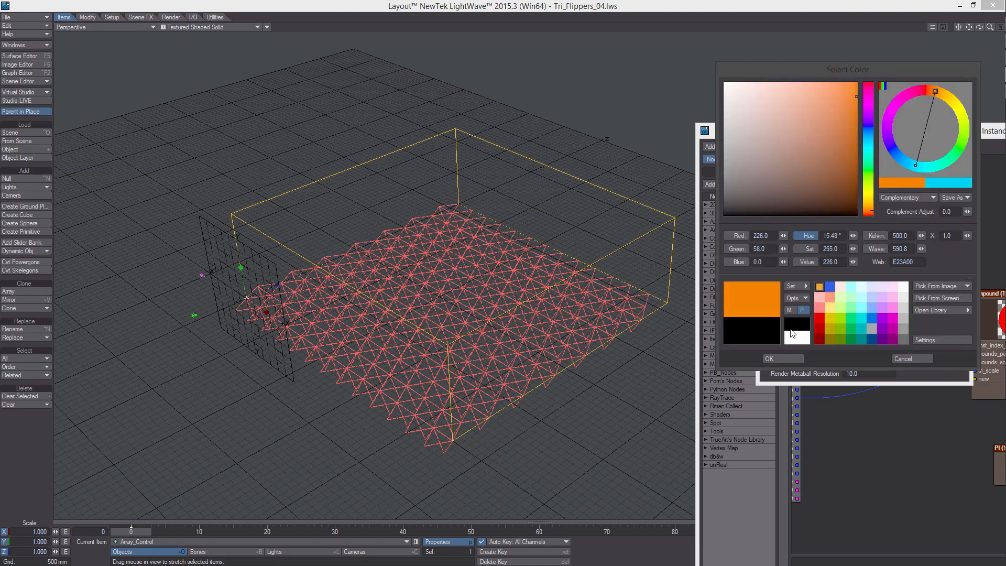
left_click(778, 359)
left_click_drag(561, 255, 739, 209, "alt")
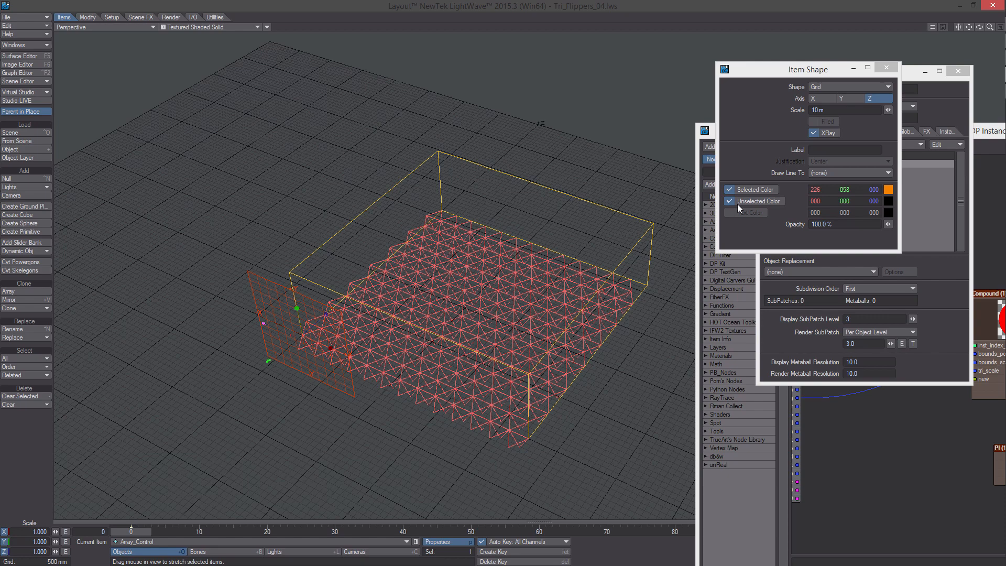
left_click(885, 68)
- Clone Array_Control once and set the clone's grid shape scale to 4 m
key("ctrl+c")
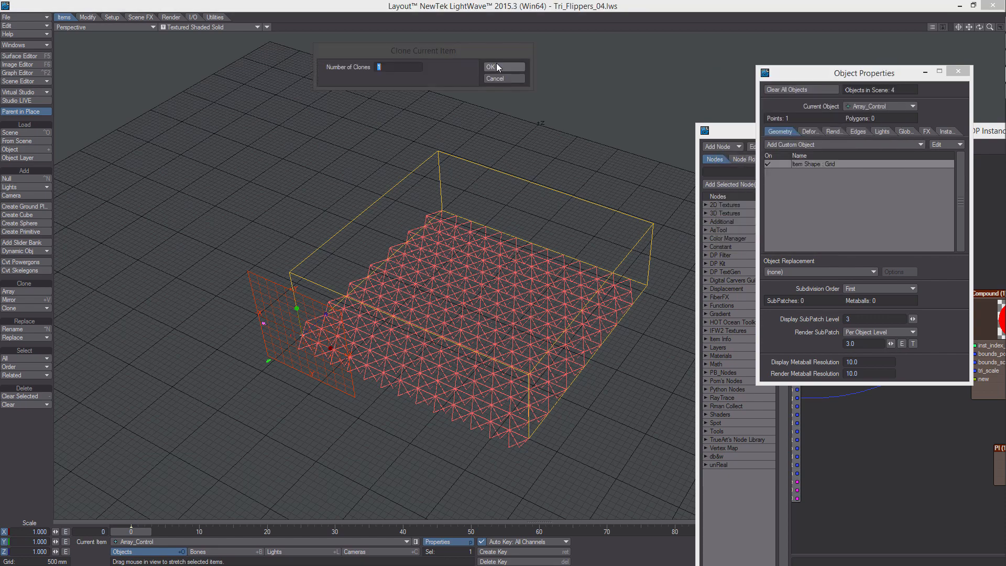
left_click(493, 69)
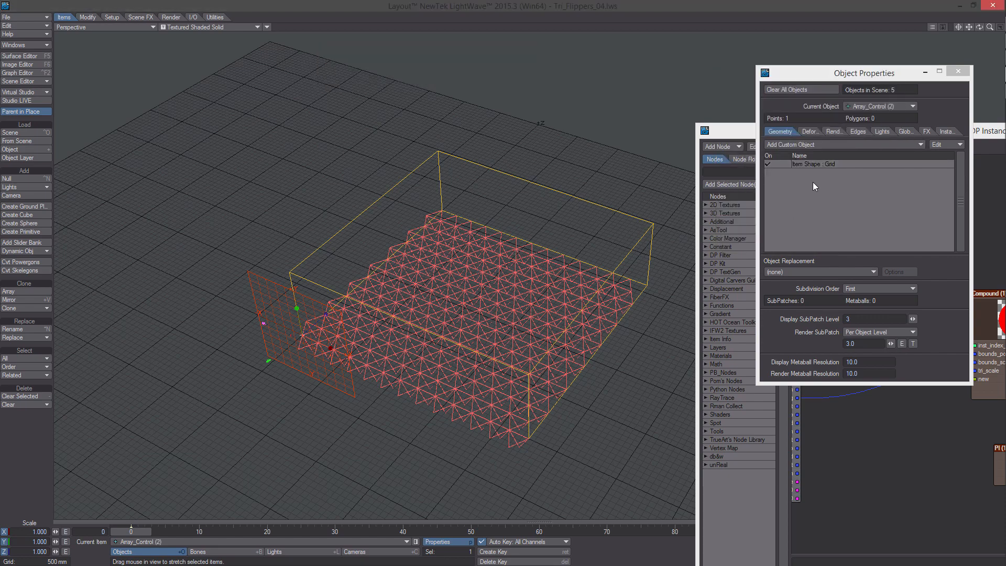
double_click(821, 164)
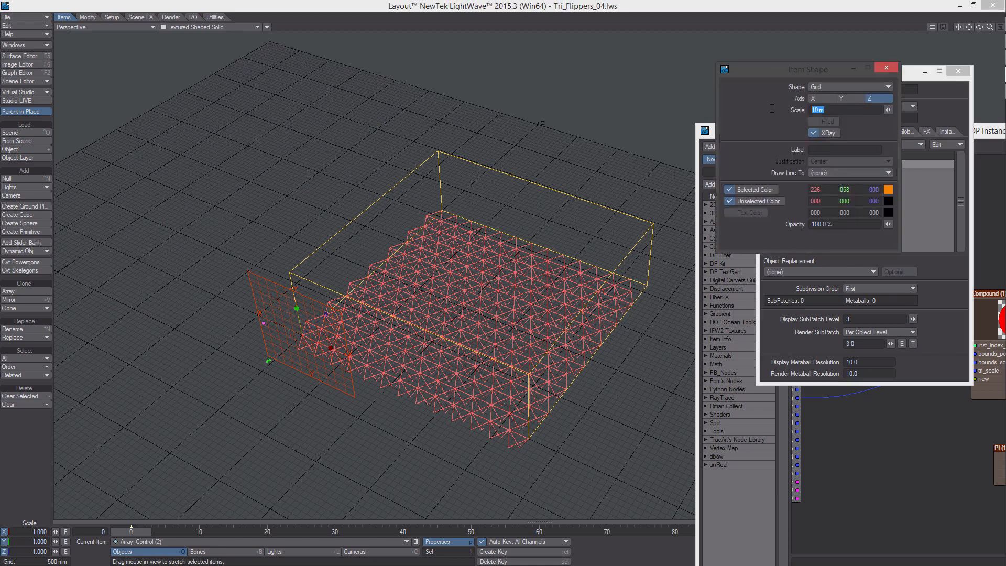
type("2")
key("Return")
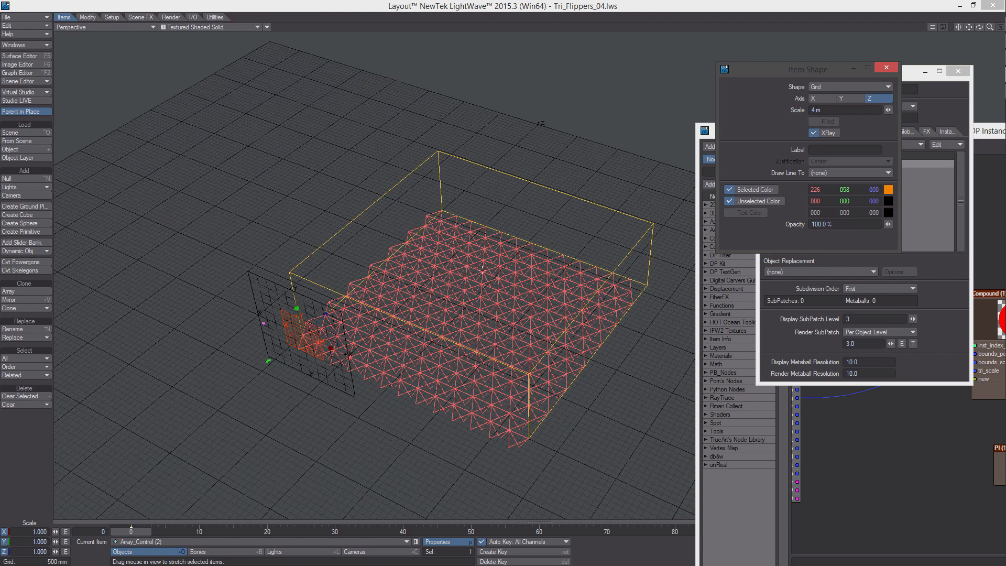
- Parent Array_Control (2) to Array_Control (1) and move it forward along Z, away from the parent grid
left_click_drag(482, 270, 456, 299, "alt")
key("m")
left_click(916, 95)
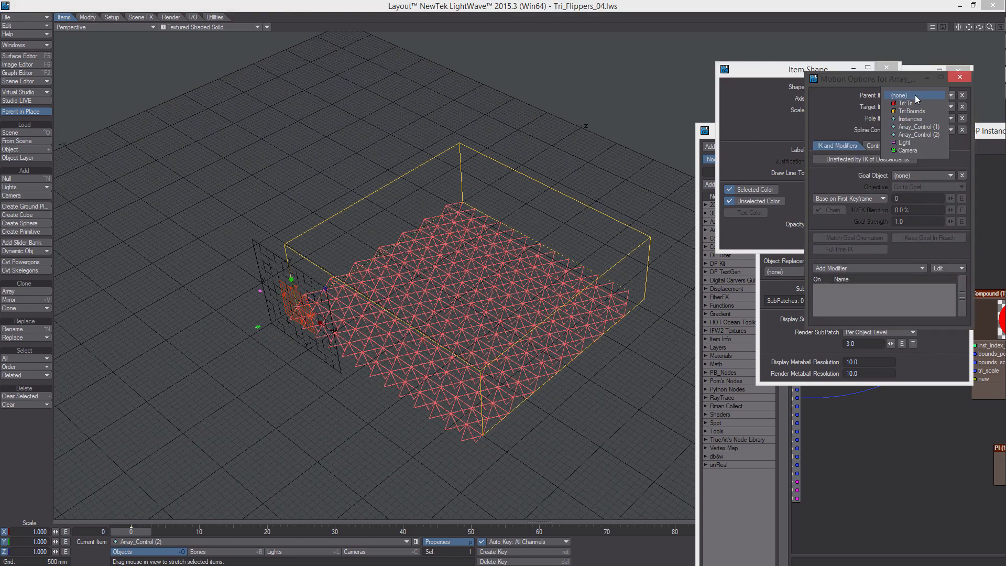
left_click(931, 126)
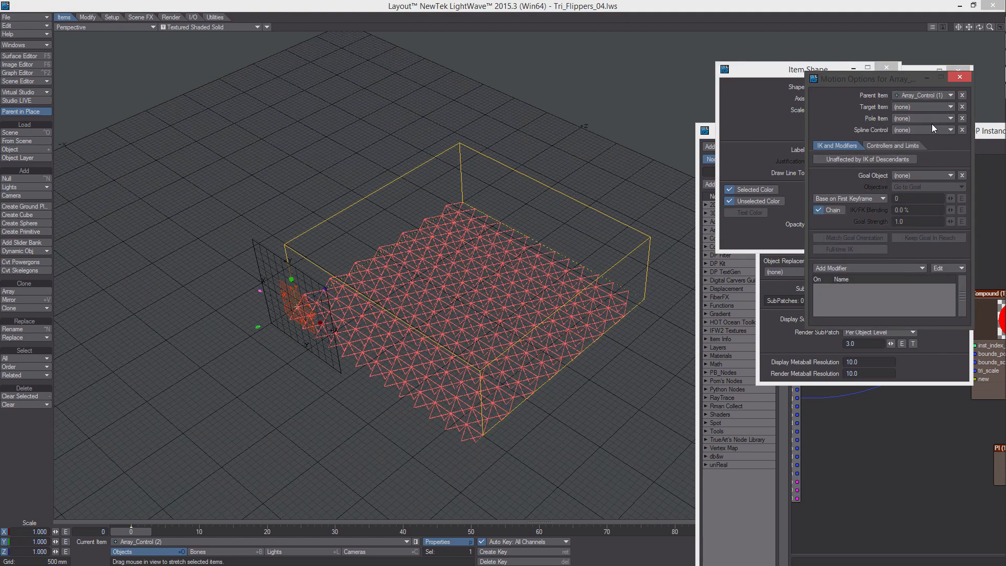
left_click(959, 77)
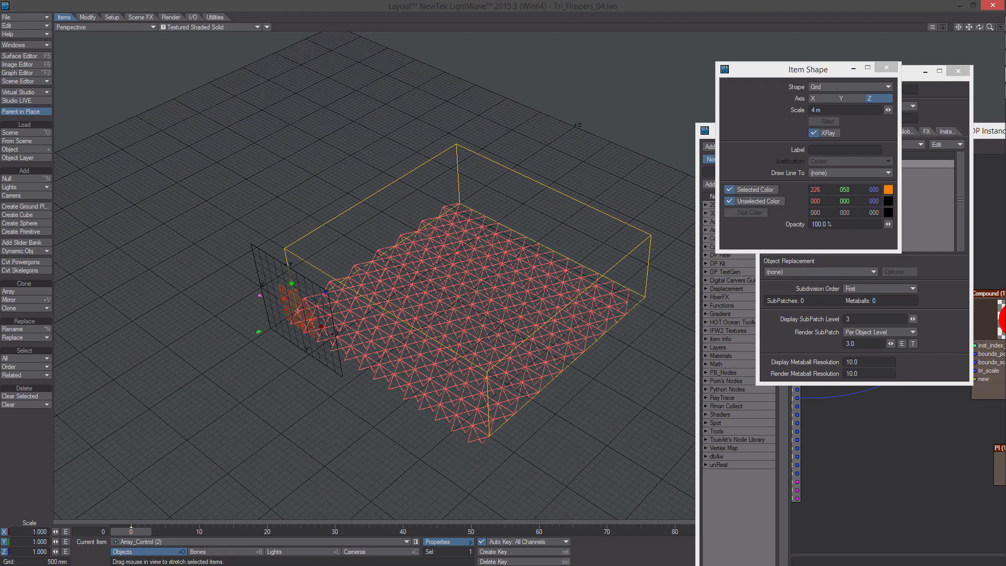
key("t")
left_click_drag(299, 309, 308, 287)
- In the Top view, rotate Array_Control (1) to a heading of about 42.9° so it faces diagonally across the array
left_click(261, 267)
key("2")
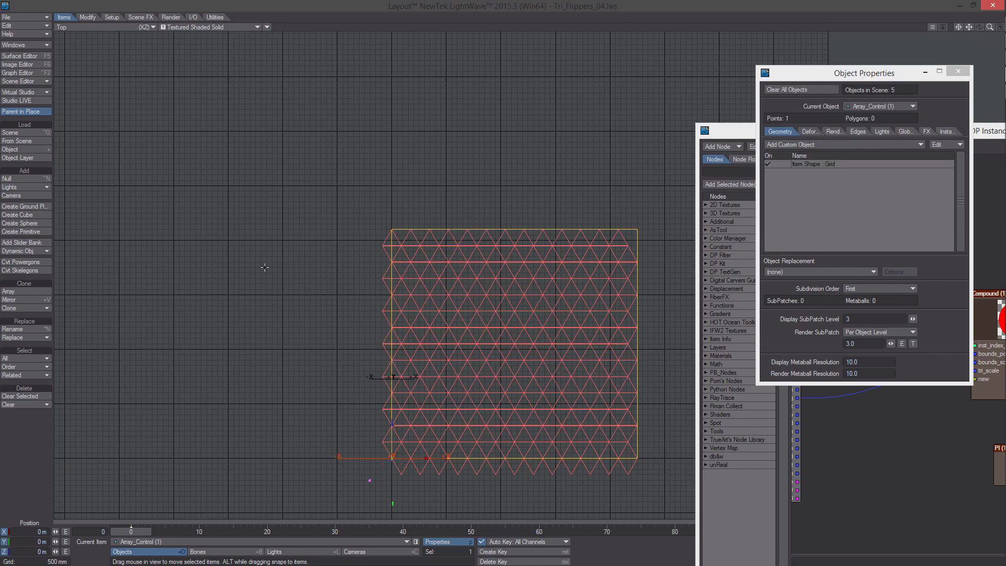
key("a")
key("y")
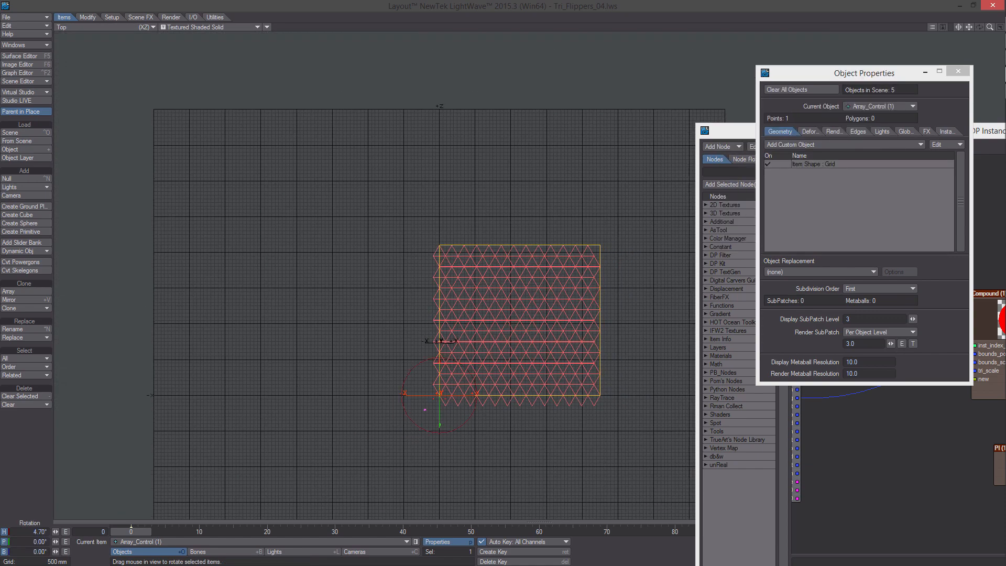
left_click_drag(440, 340, 475, 355)
scroll(488, 327, "down", 2)
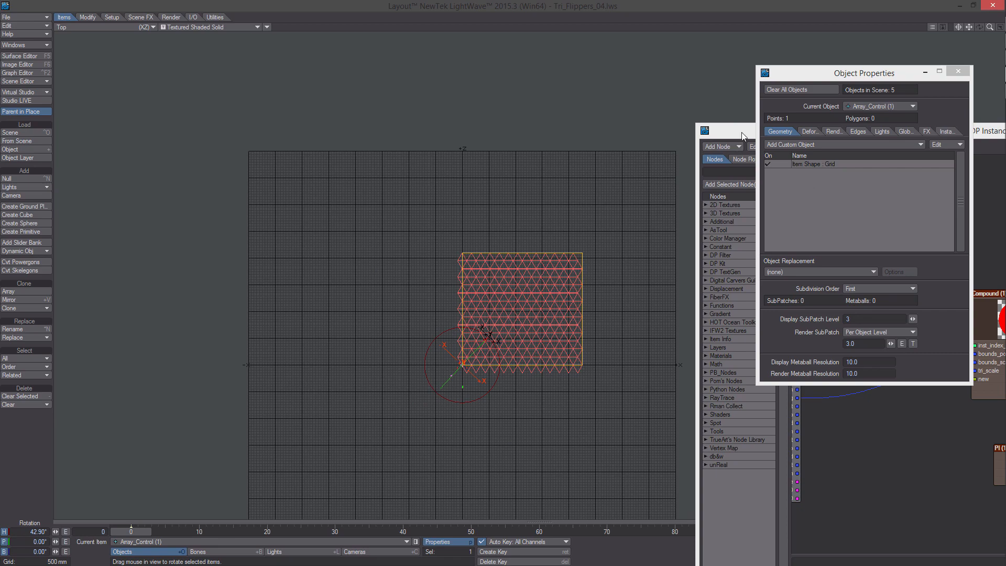
- Uncover the timeline's end-frame setting and set the last frame to 300
left_click_drag(741, 136, 641, 50)
left_click_drag(993, 532, 899, 529)
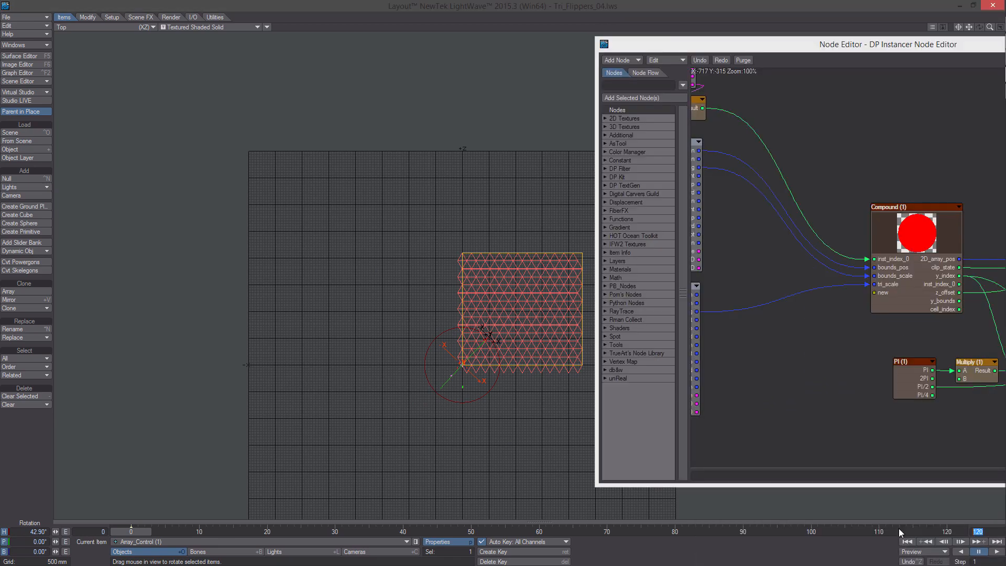
type("300")
key("Return")
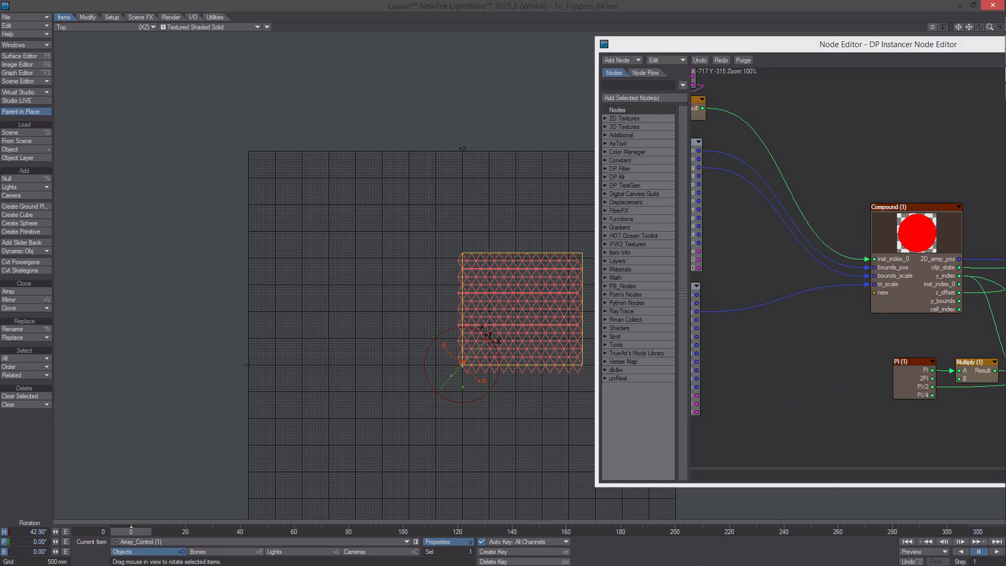
- Switch to the Move tool for Array_Control (1) and set its coordinate system to Local
scroll(488, 328, "up", 5)
left_click_drag(488, 328, 353, 286, "alt")
scroll(354, 286, "down", 3)
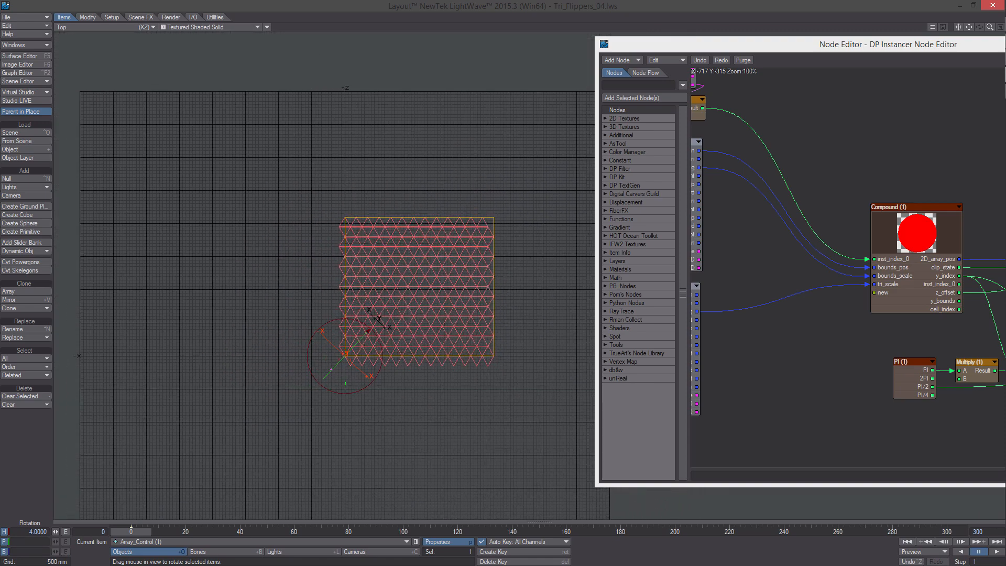
left_click_drag(90, 266, 75, 265, "ctrl+alt")
left_click(88, 17)
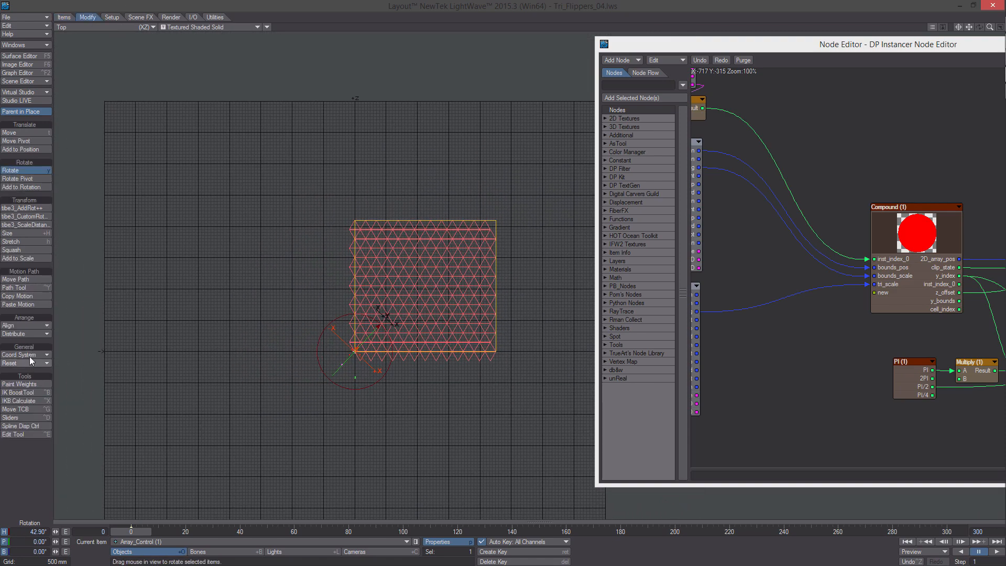
key("t")
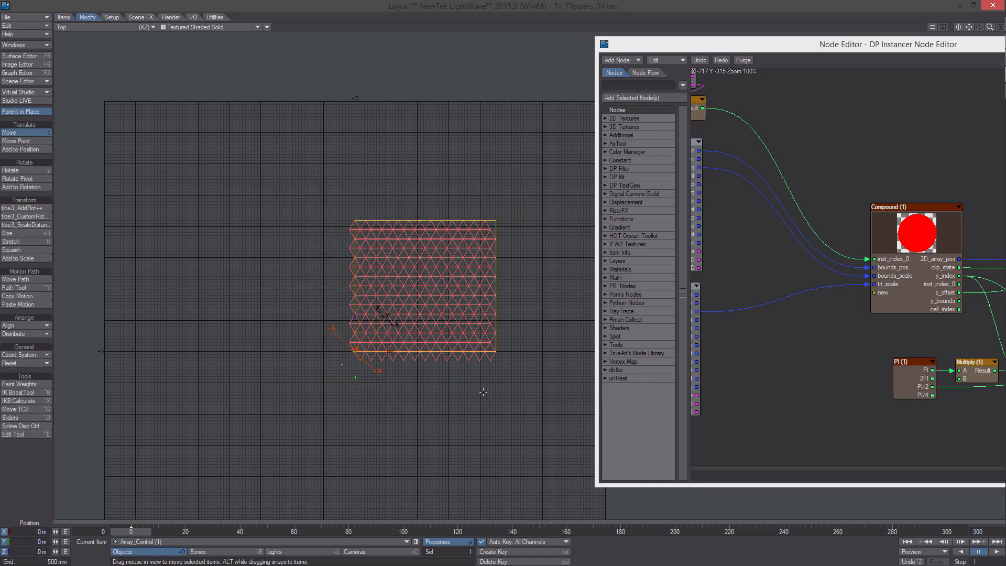
left_click(46, 355)
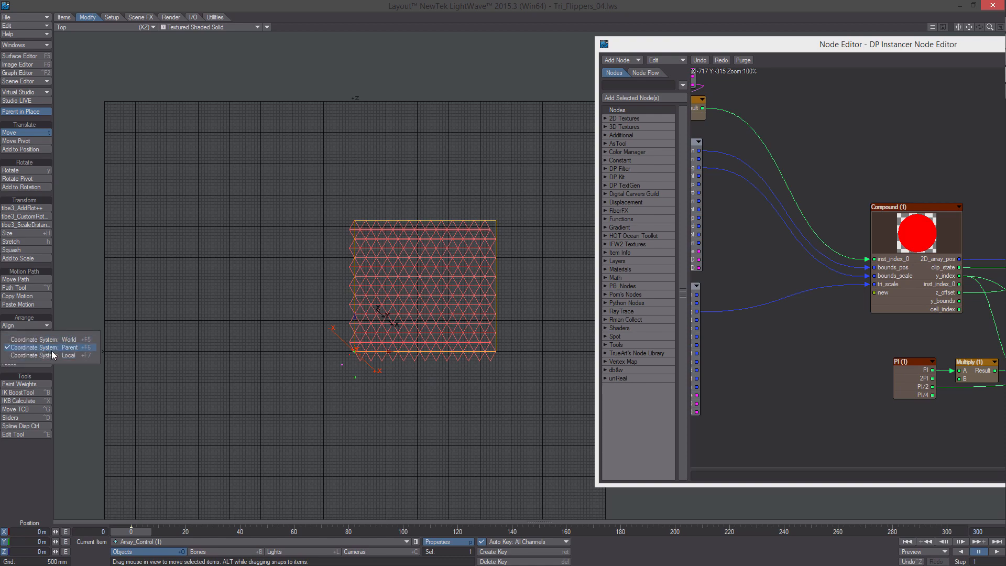
left_click(54, 359)
- Animate Array_Control (1) diagonally across the array, from about X -9.4 m, Z -10.1 m at frame 0 to about X 27 m, Z 29 m at frame 300
scroll(387, 327, "down", 3)
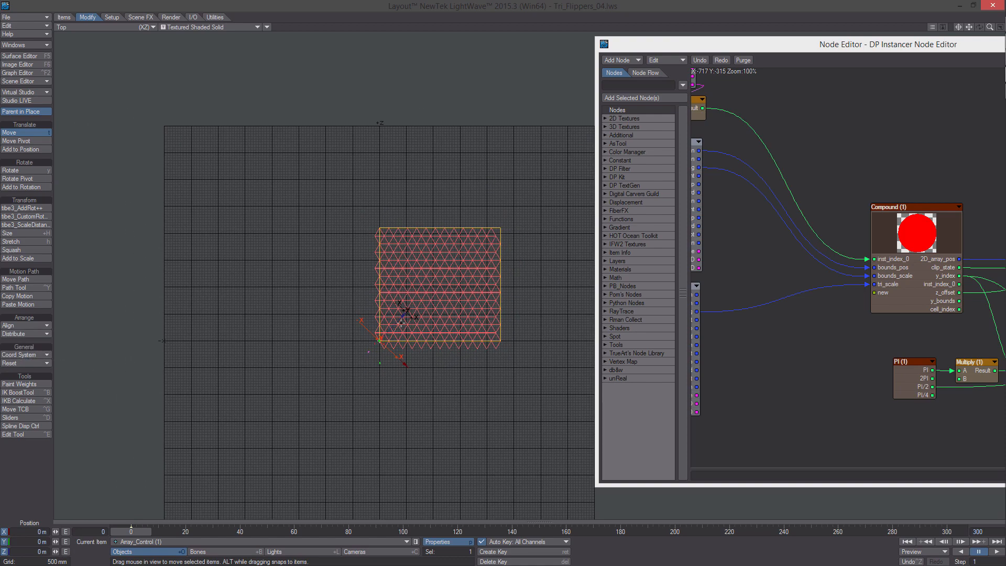
left_click_drag(402, 316, 387, 354)
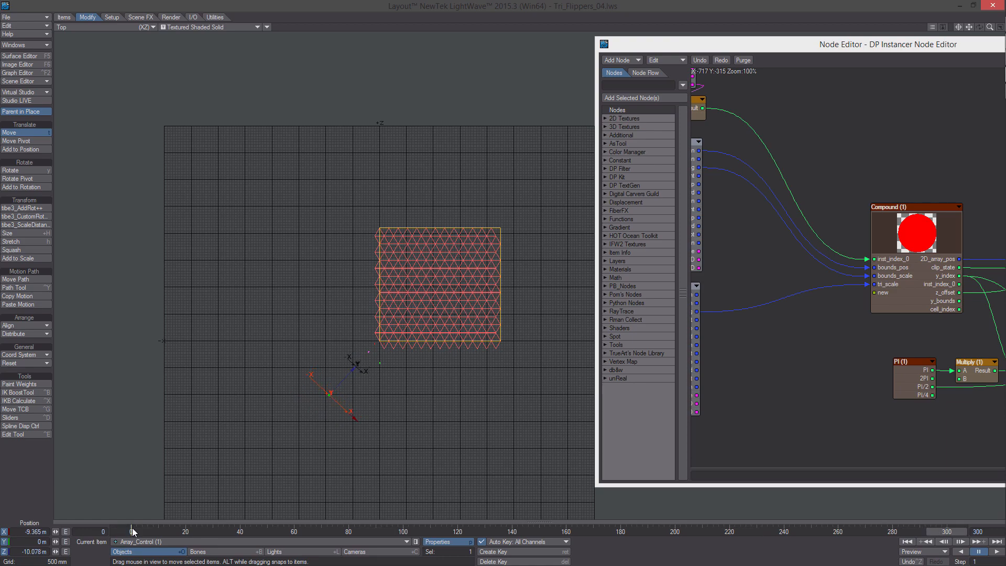
left_click_drag(131, 530, 946, 529)
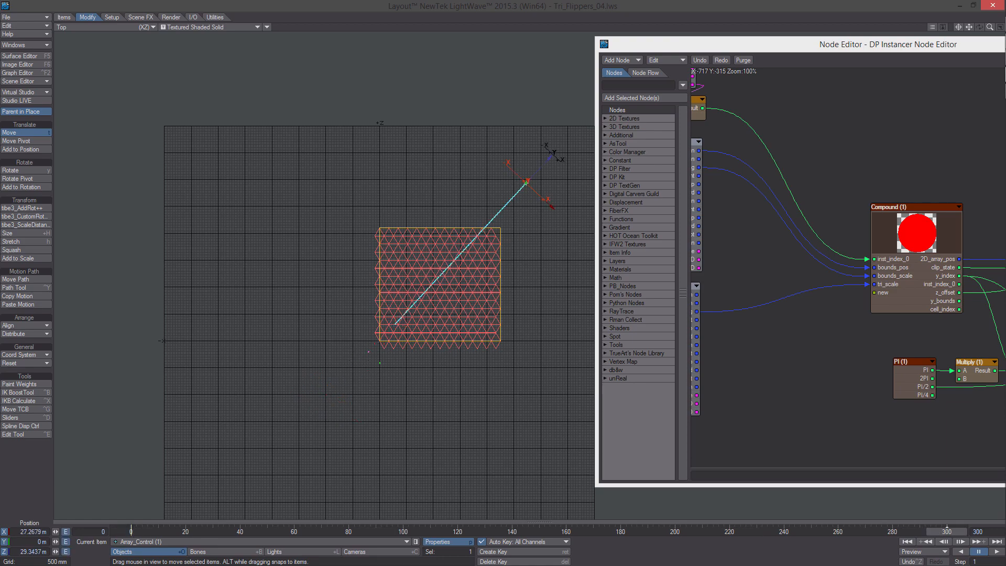
left_click_drag(551, 157, 553, 154)
- Show the animation in Perspective at frame 32, then save the scene and all objects
key("4")
left_click_drag(379, 454, 496, 442, "alt")
left_click_drag(960, 534, 231, 534)
left_click_drag(392, 398, 461, 422, "alt")
key("s")
key("Return")
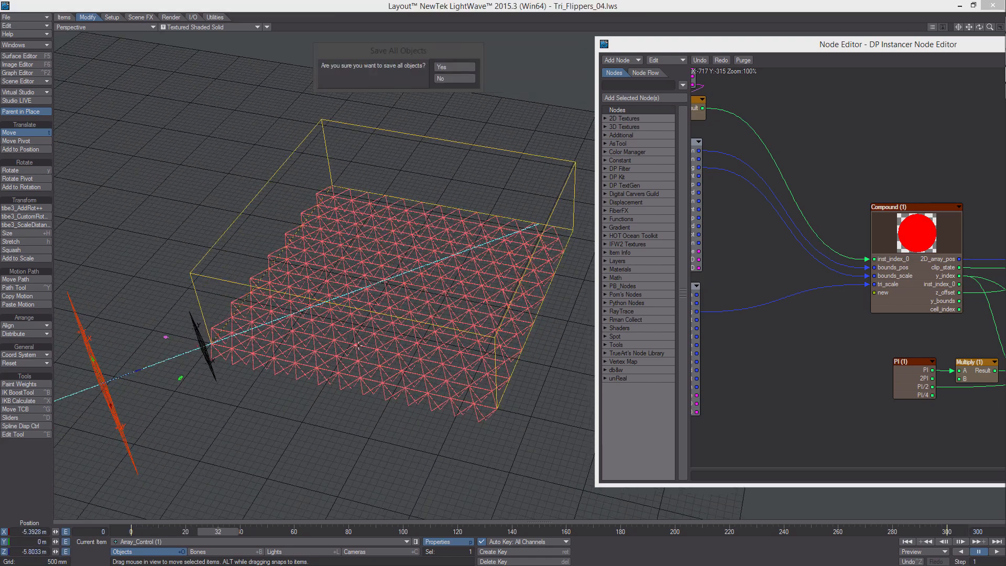
key("Return")
- Move the Node Editor beside the array and review the rotation nodes from Compound (1) through to the DP Instancer output
left_click_drag(360, 344, 325, 282, "alt")
left_click_drag(870, 49, 667, 36)
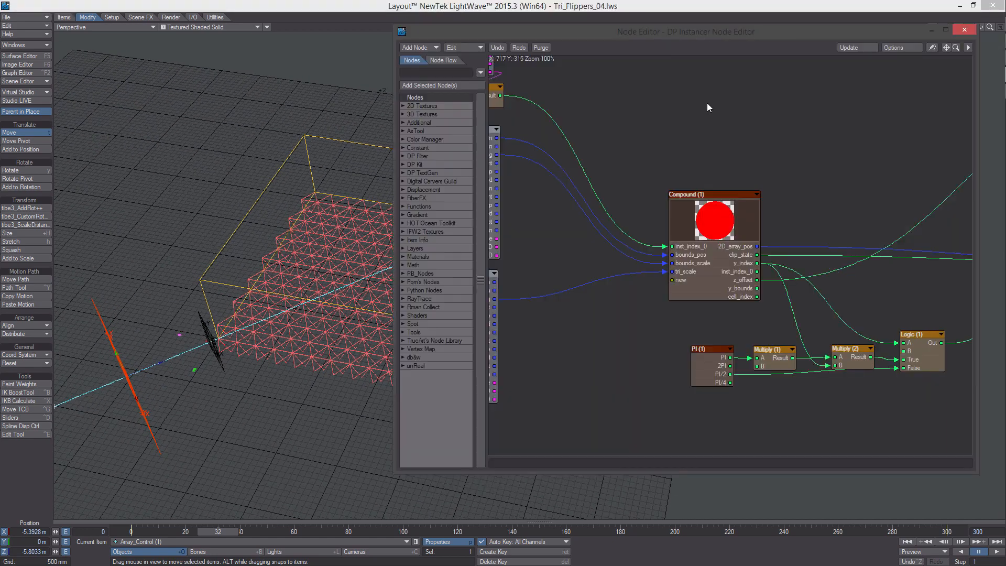
left_click_drag(747, 181, 562, 206, "alt")
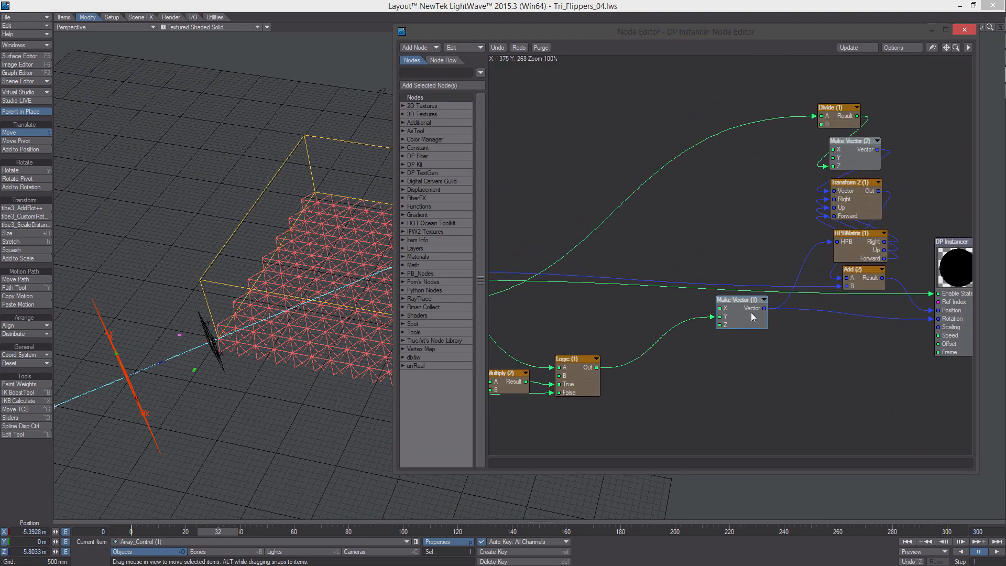
left_click_drag(891, 399, 642, 103)
left_click_drag(733, 150, 886, 182)
left_click_drag(576, 244, 942, 165, "alt")
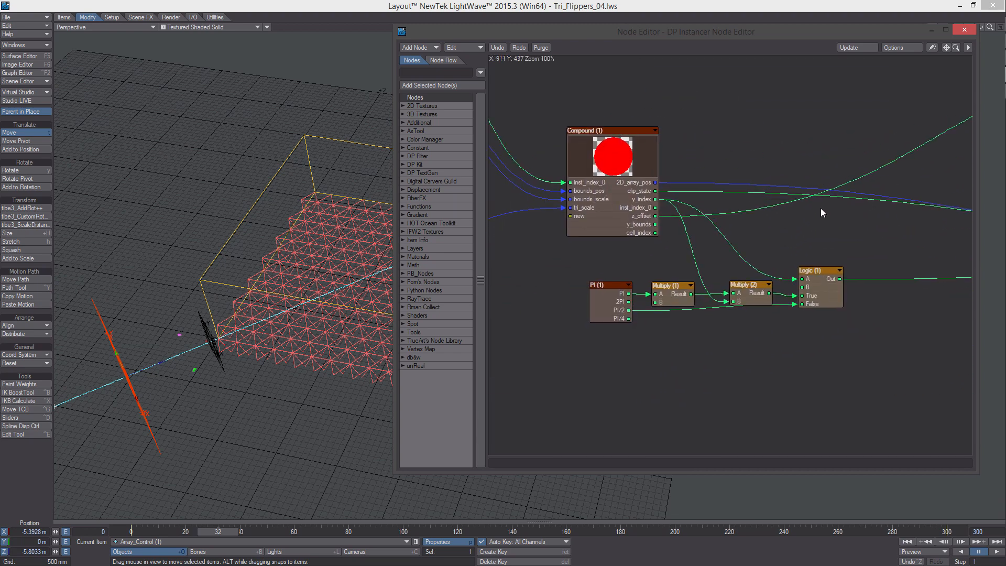
left_click_drag(814, 216, 755, 251, "alt")
left_click_drag(689, 337, 683, 331)
left_click_drag(572, 340, 636, 282, "alt")
- Add a DP Kit Item Info node below the PI and Multiply nodes and set its item to Array_Control (1)
right_click(637, 313)
mouse_move(650, 367)
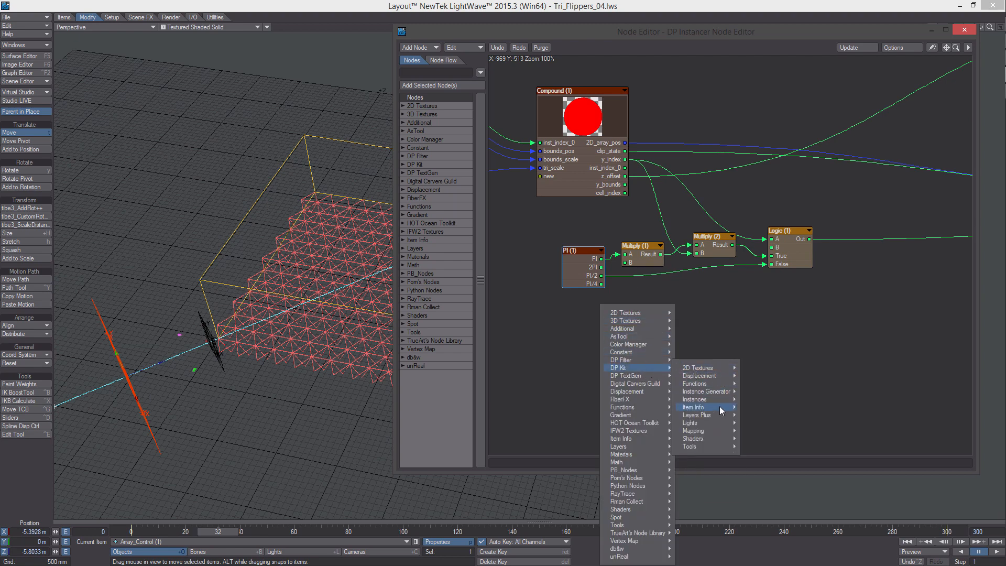
mouse_move(712, 407)
left_click(770, 423)
left_click_drag(728, 243, 600, 286)
double_click(601, 345)
left_click(834, 191)
left_click(855, 220)
left_click(885, 171)
- Duplicate the Item Info node, place the copy directly below the original, and set its item to the second Array_Control null
key("ctrl+c")
key("ctrl+v")
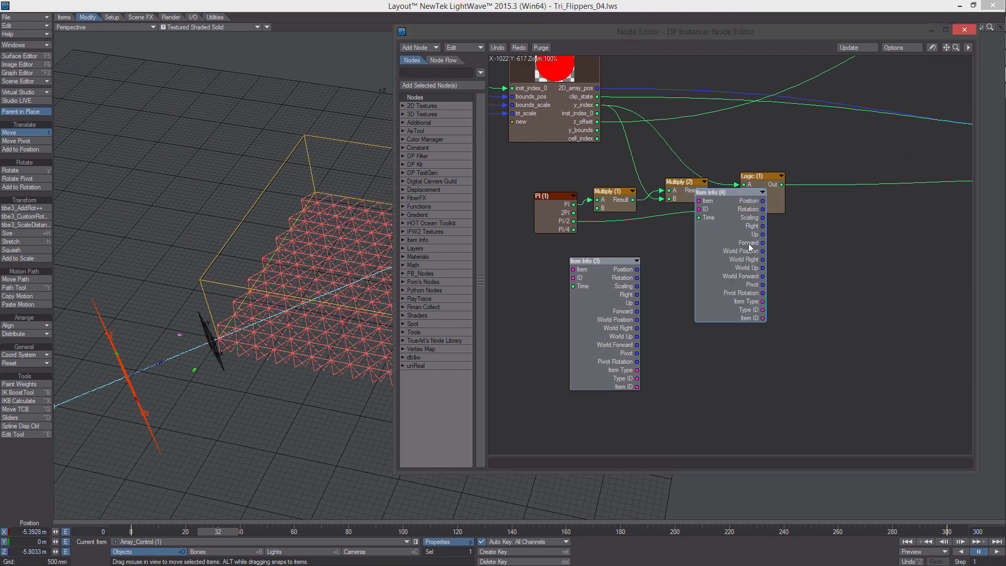
left_click_drag(748, 243, 627, 446)
double_click(623, 420)
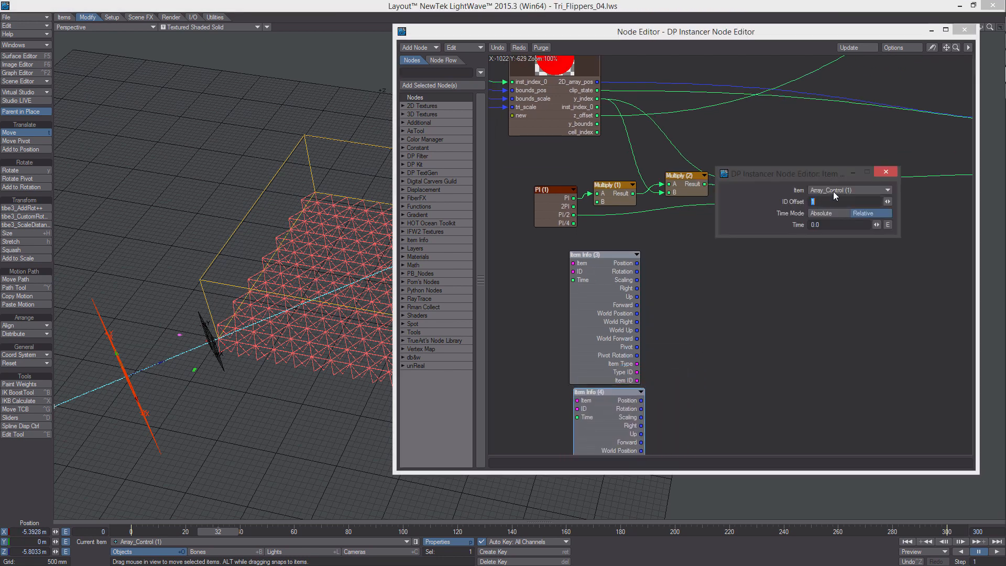
left_click(837, 191)
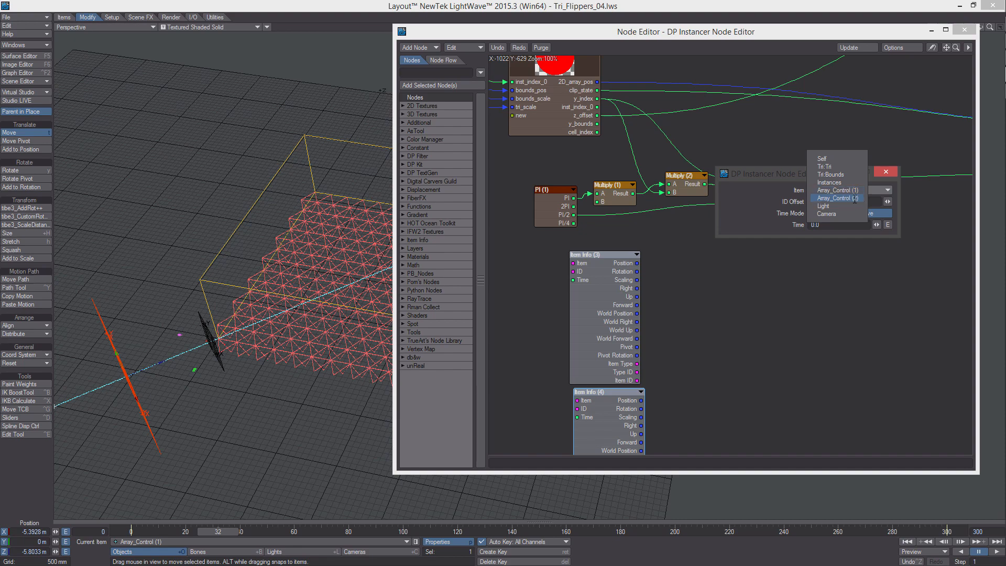
left_click(854, 198)
left_click(885, 172)
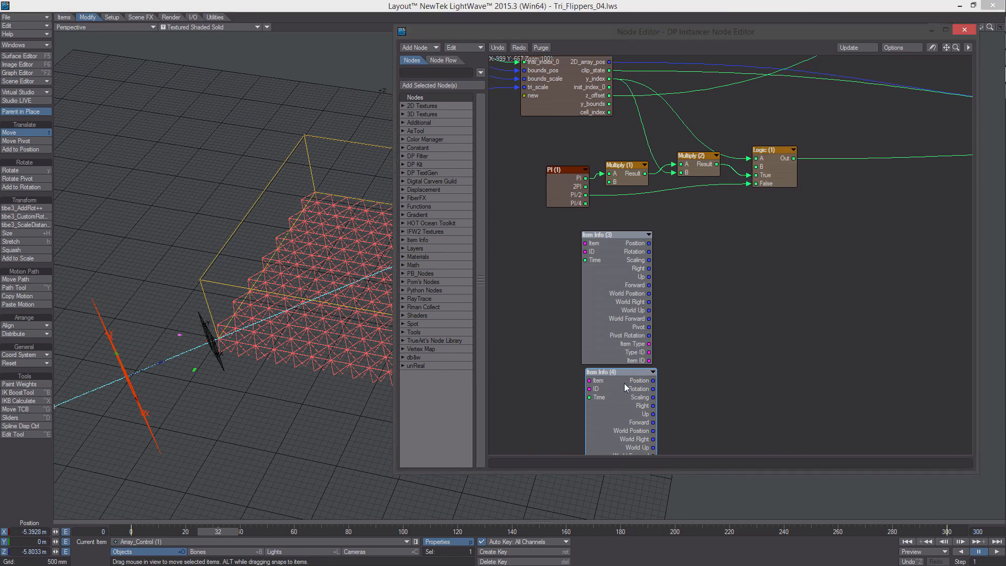
left_click_drag(624, 383, 623, 385)
- Add a vector Subtract math node in the empty space beside the two Item Info nodes
middle_click_drag(682, 294, 684, 327)
middle_click_drag(765, 298, 738, 272)
right_click(738, 271)
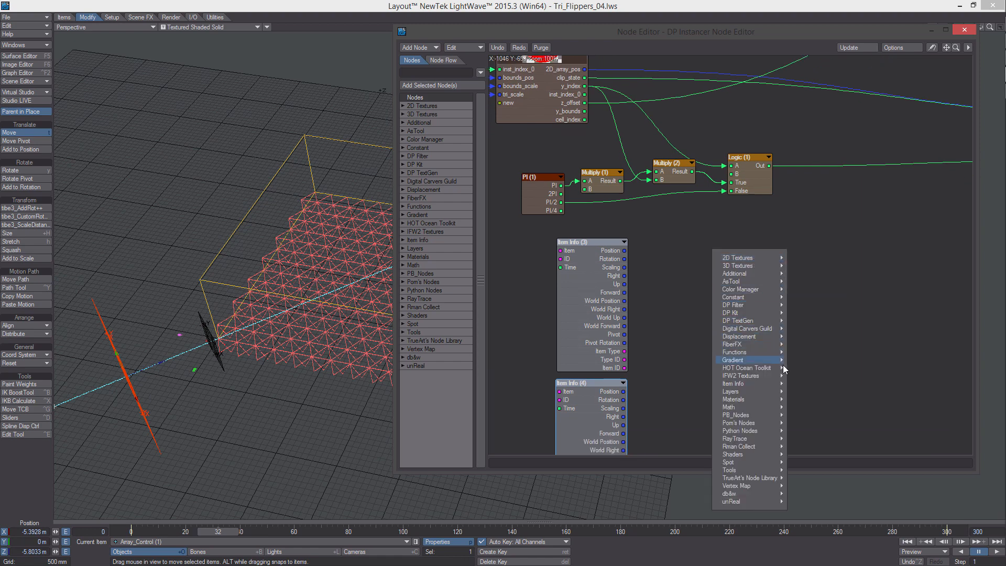
mouse_move(770, 407)
mouse_move(830, 424)
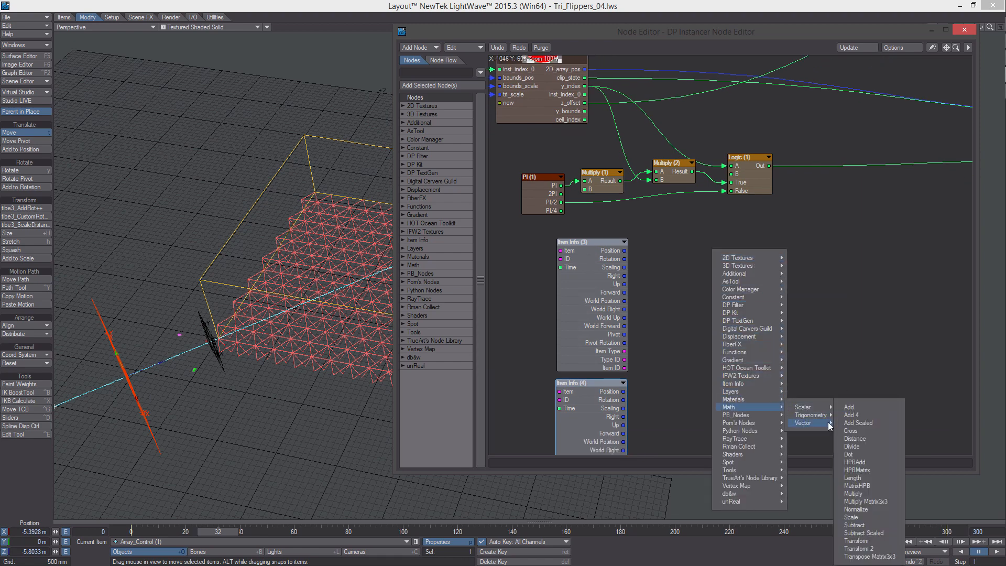
left_click(877, 526)
left_click_drag(730, 257, 767, 310)
- Feed Compound (1)'s 2D_array_pos into the Subtract node's A input and Item Info (3)'s Position into B
middle_click_drag(771, 316, 760, 356)
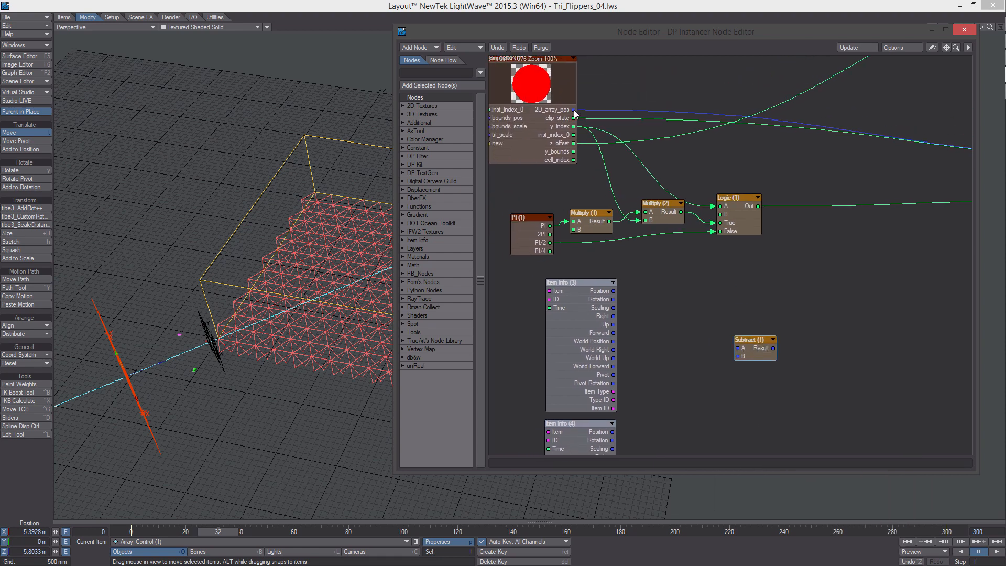
left_click_drag(574, 112, 746, 350)
middle_click_drag(753, 352, 736, 322)
left_click_drag(736, 323, 742, 304)
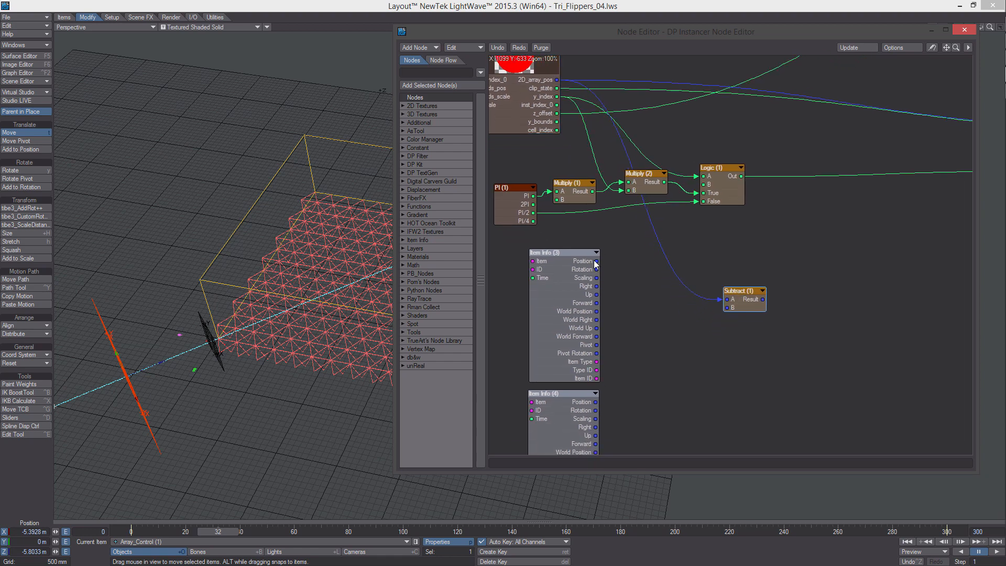
middle_click_drag(621, 281, 623, 268)
left_click_drag(598, 248, 752, 298)
- Add a vector Dot node after Subtract, connecting the Subtract Result to A and Item Info (3)'s Forward to B
middle_click_drag(752, 297, 725, 291)
right_click(746, 247)
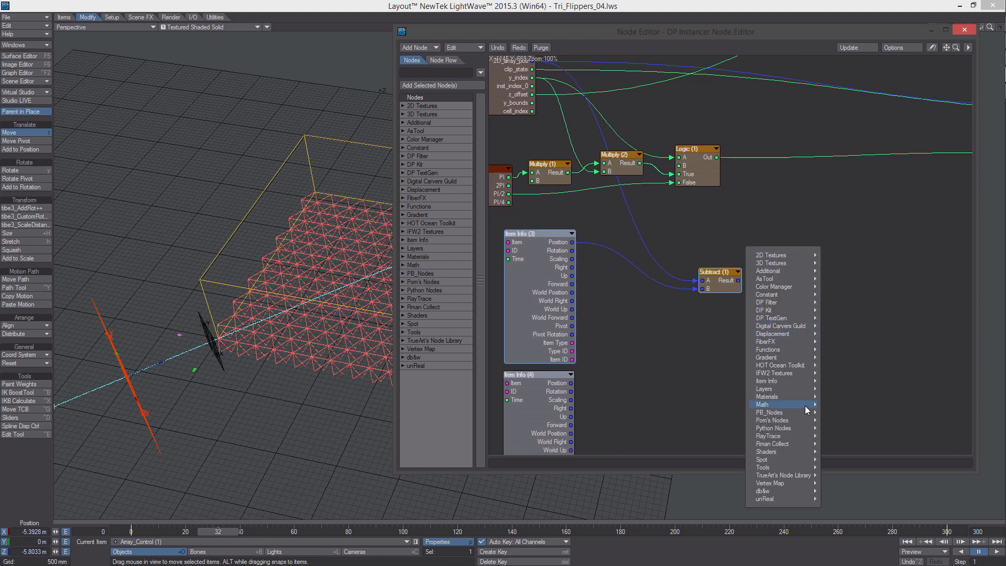
mouse_move(775, 404)
mouse_move(849, 421)
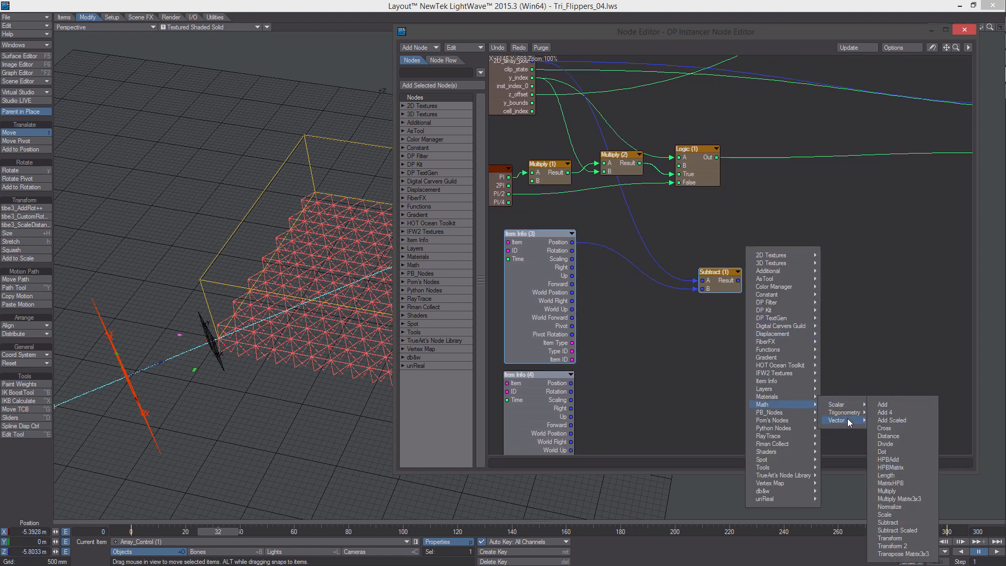
left_click(889, 452)
left_click_drag(735, 247, 798, 271)
middle_click_drag(749, 283, 726, 274)
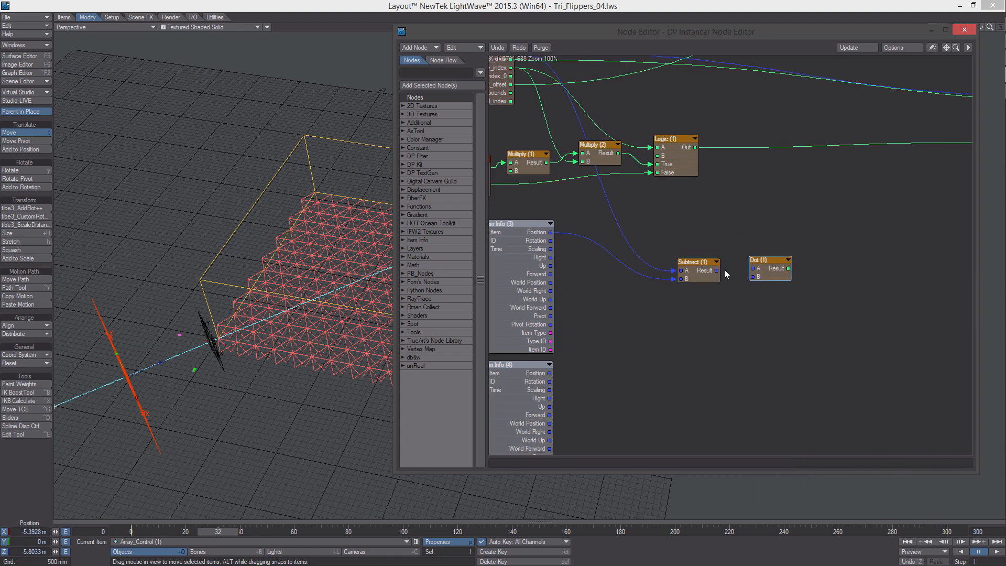
left_click_drag(716, 271, 753, 269)
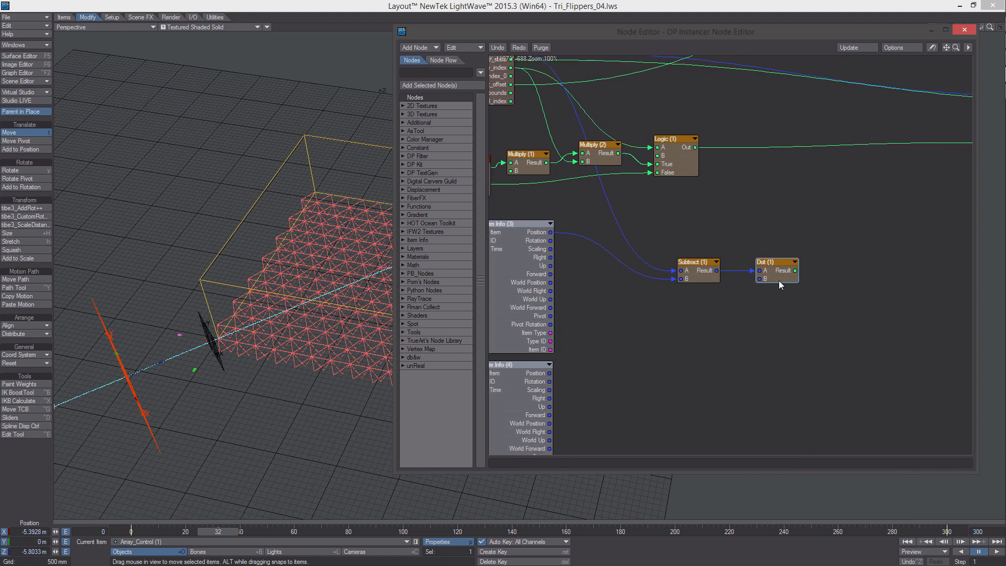
middle_click_drag(763, 302, 792, 281)
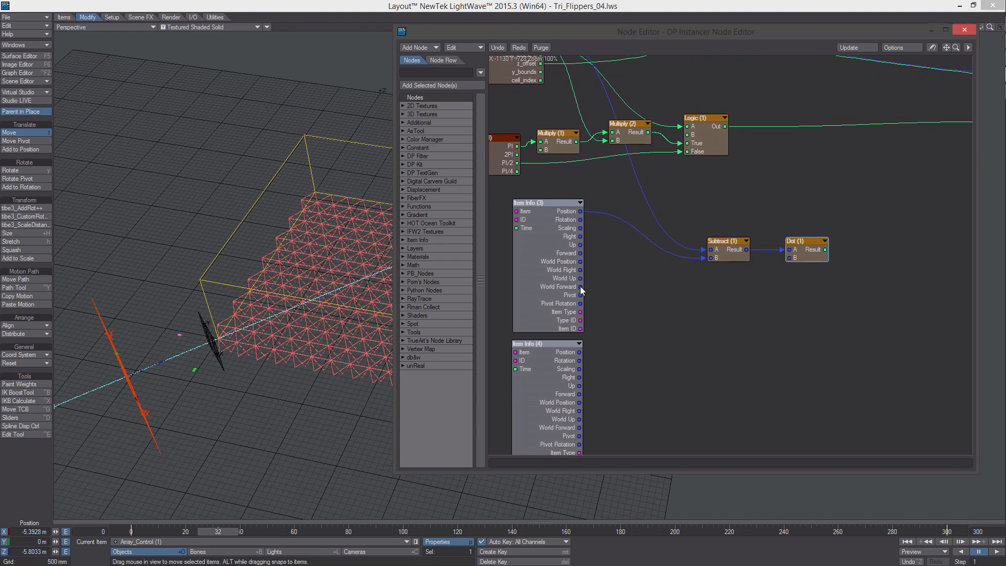
left_click_drag(581, 256, 712, 258)
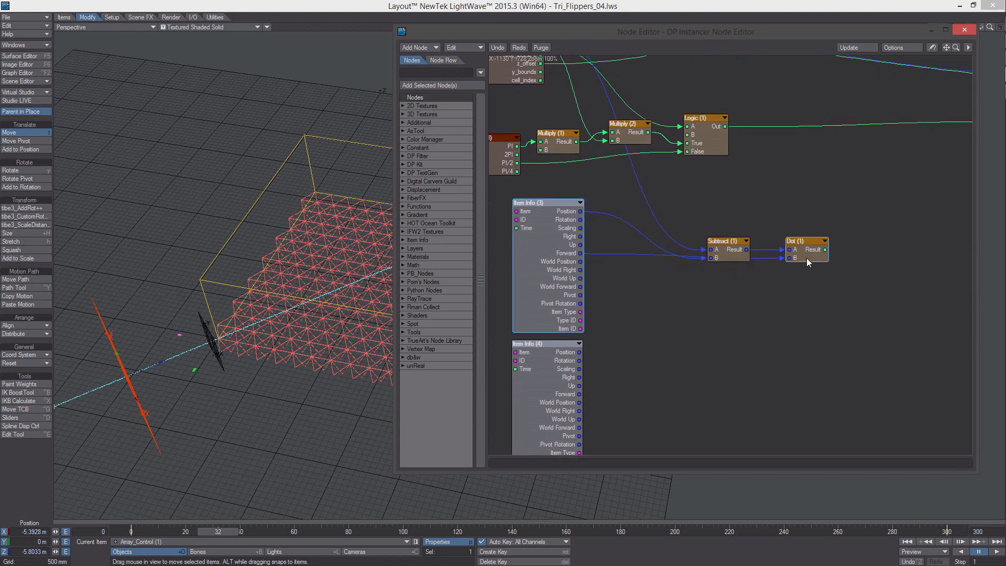
- Add a db&w Remap node after the Dot node and connect the Dot Result to its Scalar input
middle_click_drag(883, 210, 841, 213)
right_click(842, 209)
mouse_move(866, 360)
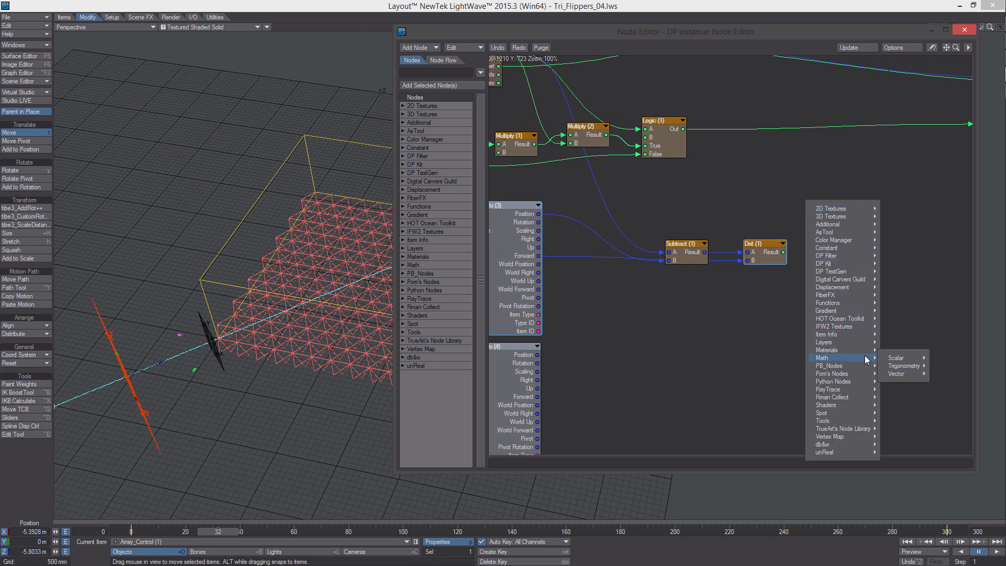
mouse_move(864, 428)
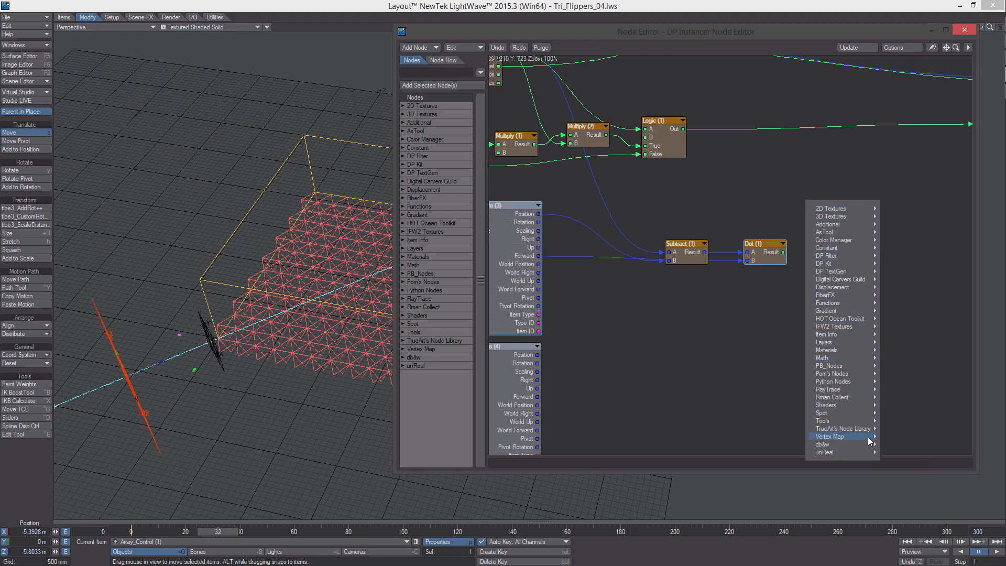
mouse_move(909, 474)
left_click(957, 484)
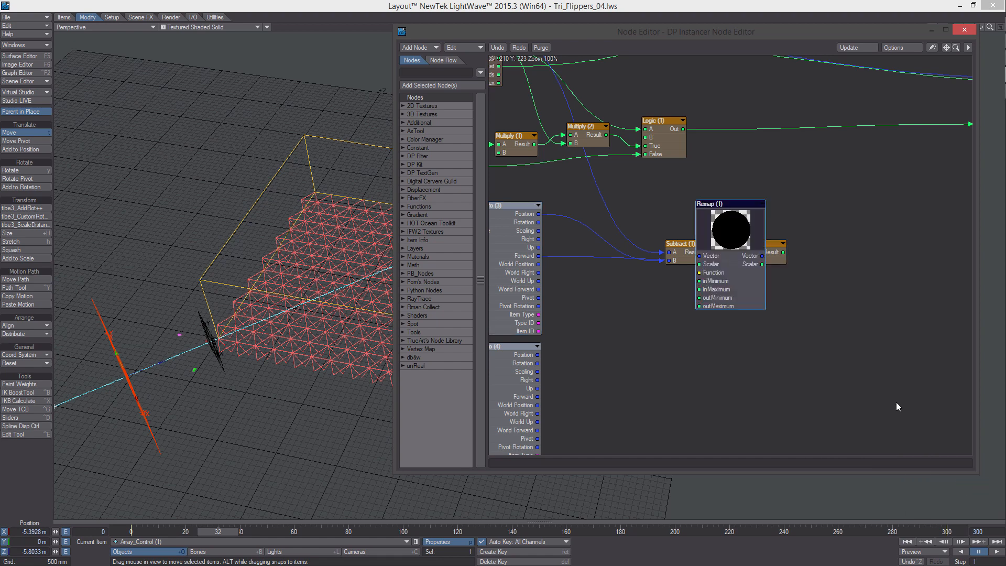
middle_click_drag(741, 240, 717, 253)
left_click_drag(711, 247, 835, 240)
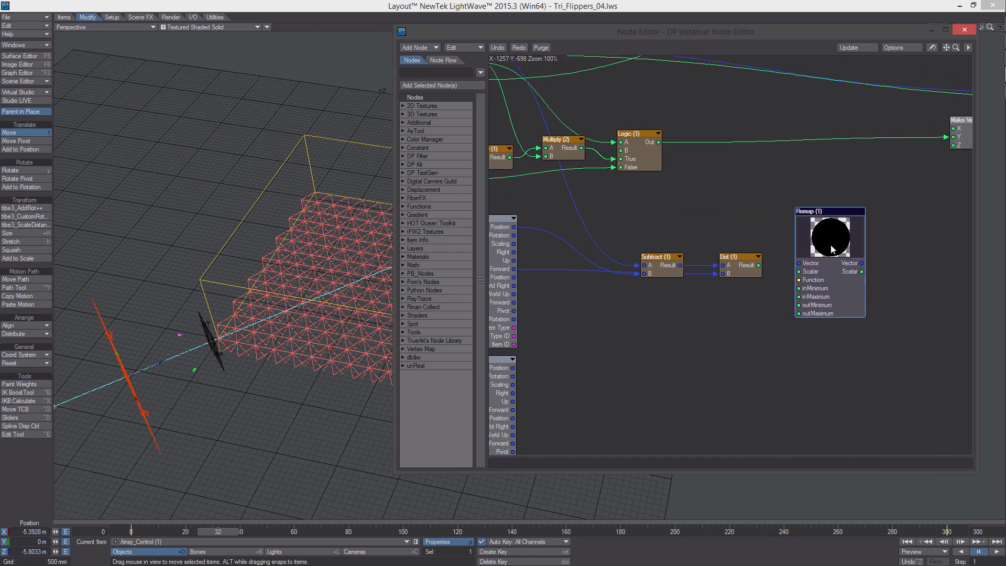
middle_click_drag(832, 245, 840, 246)
left_click_drag(766, 267, 822, 256)
middle_click_drag(823, 256, 844, 251)
- Offset the Subtract node above the Dot node and check the Remap node's input and output range settings
left_click_drag(692, 260, 689, 230)
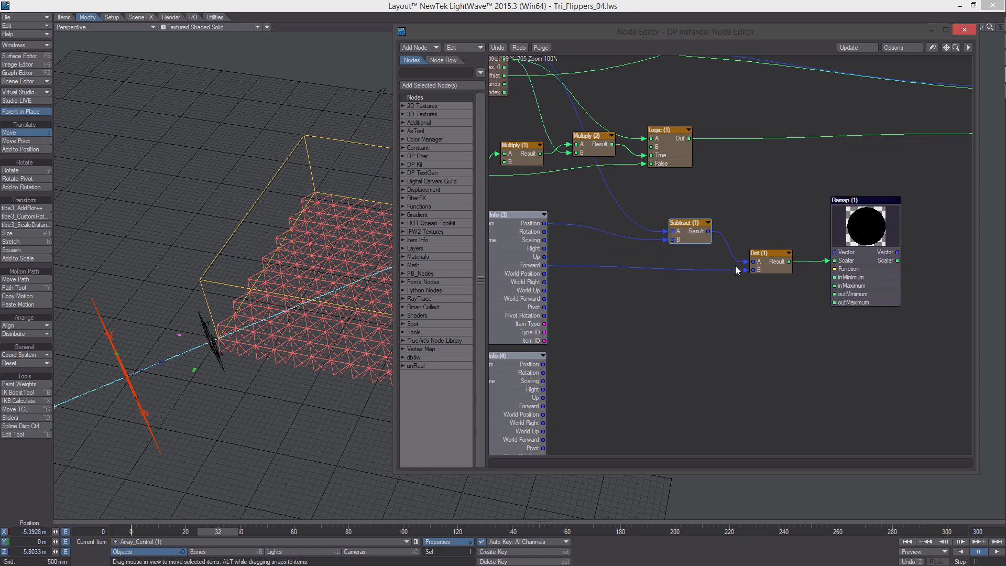
mouse_move(734, 268)
middle_mouse_down()
mouse_move(781, 251)
mouse_move(744, 267)
mouse_move(720, 262)
middle_mouse_up()
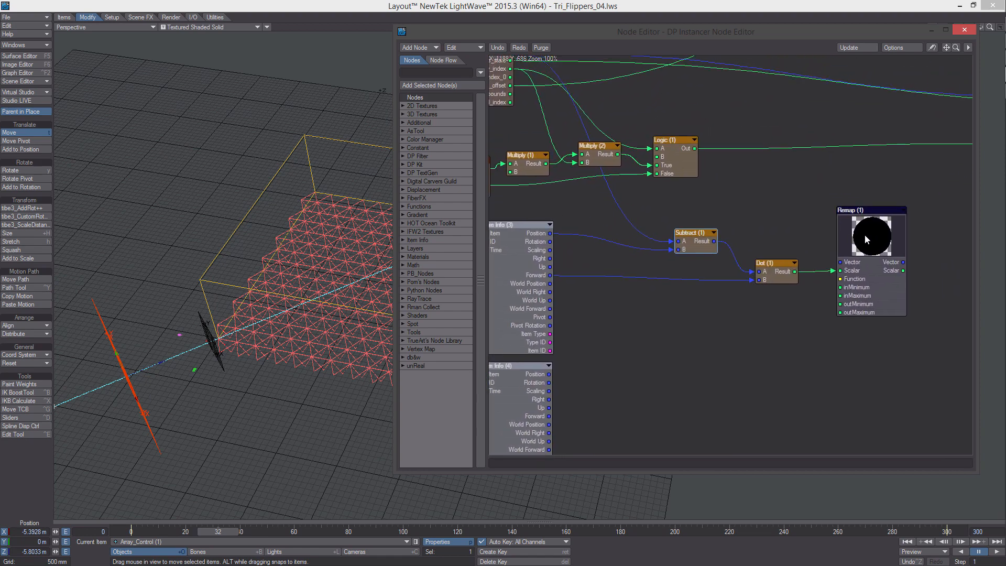
mouse_move(864, 234)
middle_mouse_down()
mouse_move(885, 224)
mouse_move(869, 243)
middle_mouse_up()
double_click(870, 246)
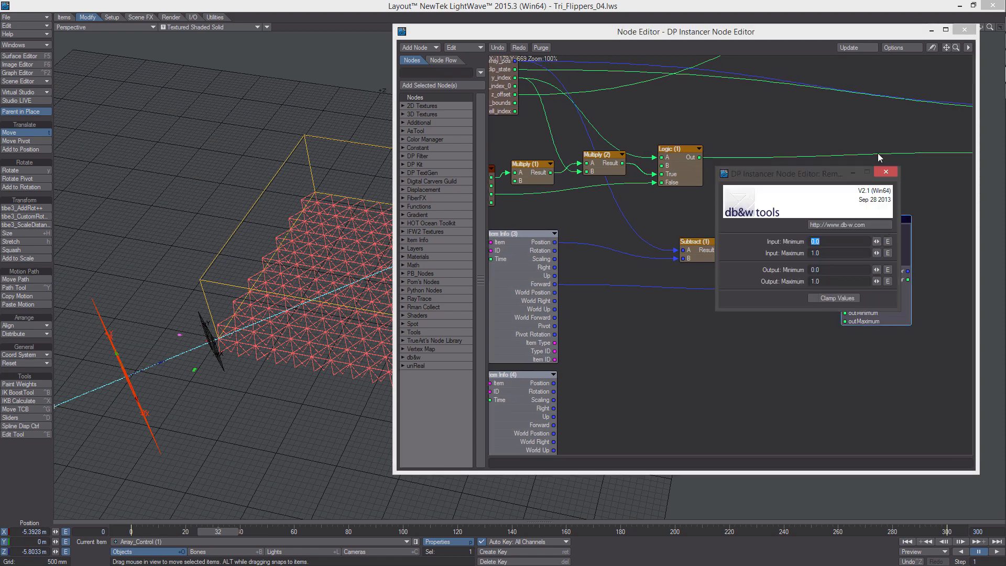
left_click(885, 172)
mouse_move(780, 175)
middle_mouse_down()
mouse_move(824, 176)
mouse_move(787, 162)
middle_mouse_up()
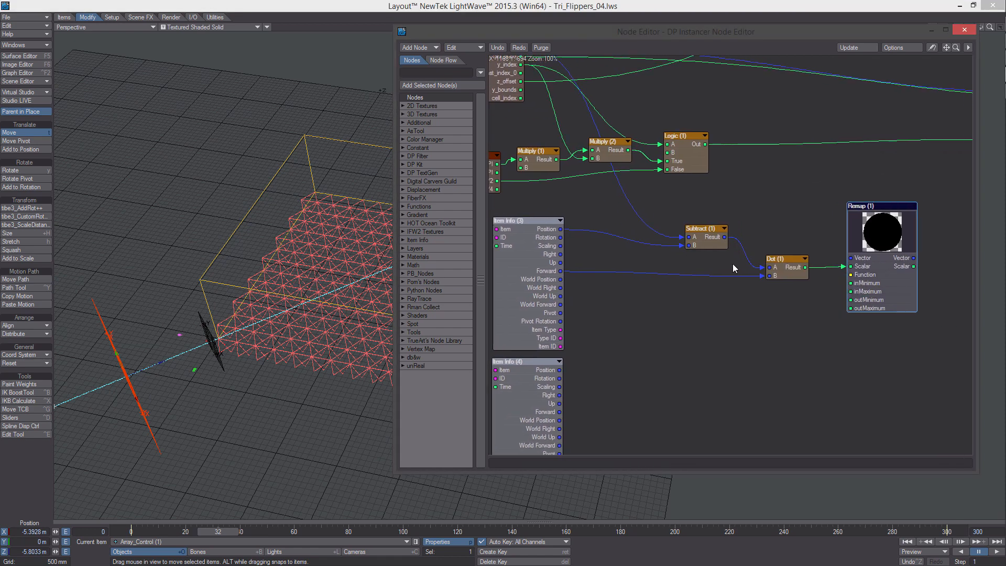
- Add a Split Vector node that takes Item Info (4)'s Position and connect its Z output to Remap's inMaximum
right_click(700, 296)
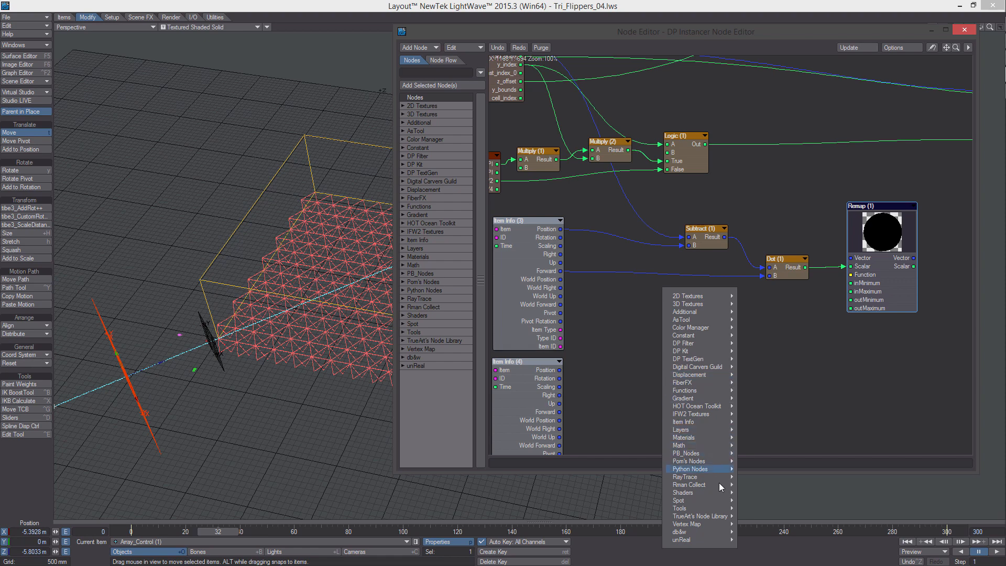
mouse_move(713, 510)
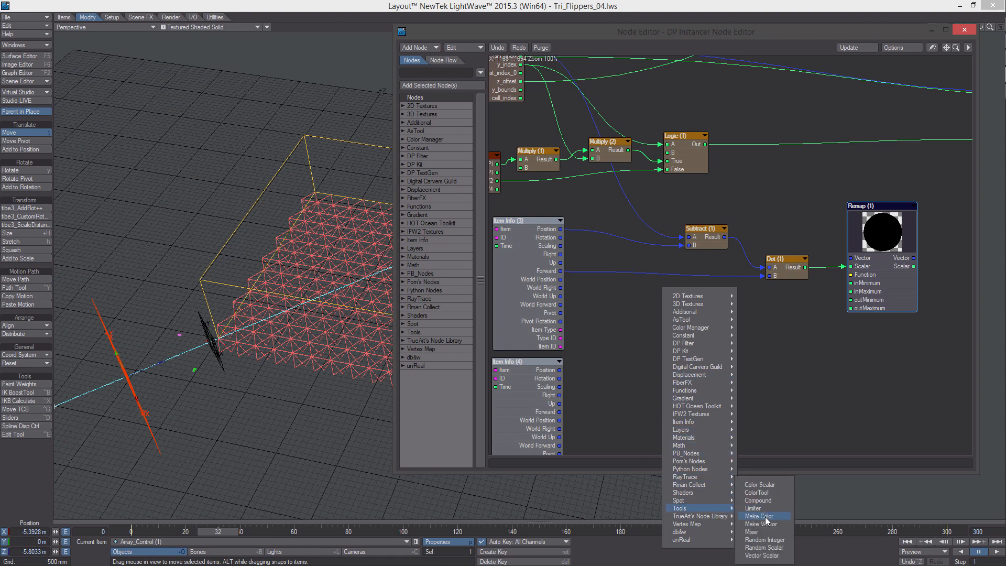
mouse_move(770, 540)
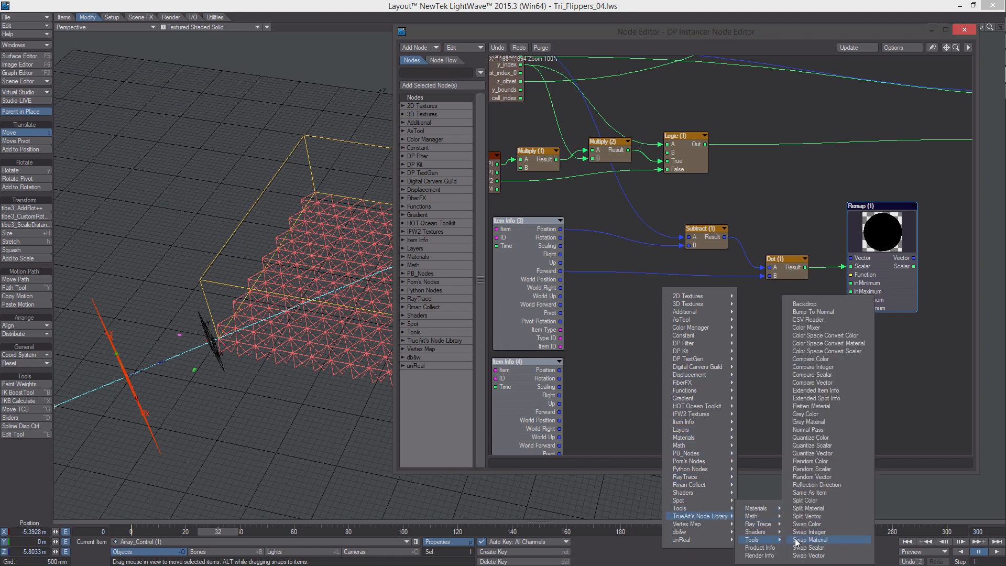
left_click(828, 514)
left_click_drag(732, 255, 637, 367)
left_click_drag(559, 370, 865, 293)
left_click_drag(759, 321, 701, 343, "alt")
left_click_drag(697, 252, 745, 275, "alt")
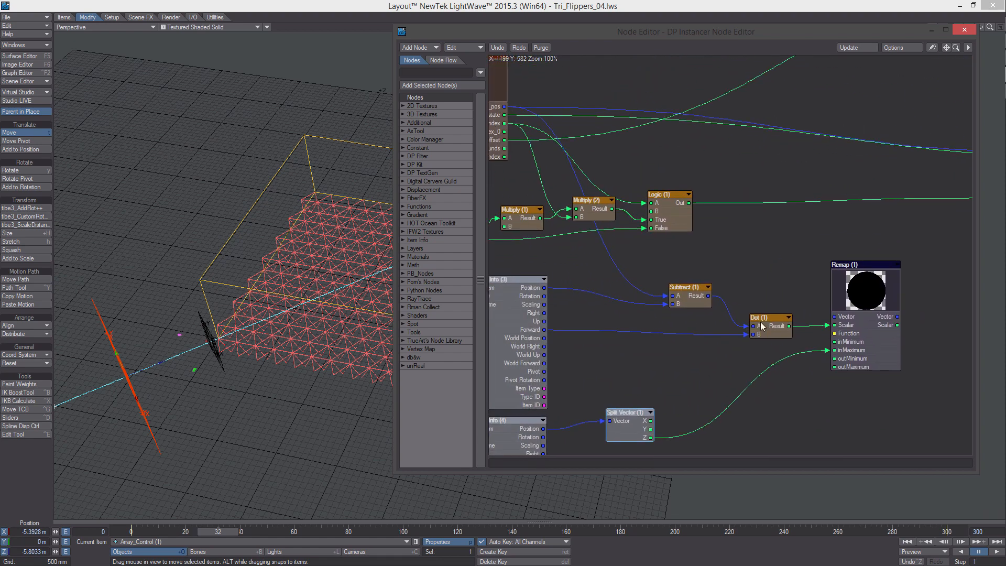
- Connect the Result of Multiply (1) to the Remap node's outMaximum input
left_click_drag(623, 439, 692, 389, "alt")
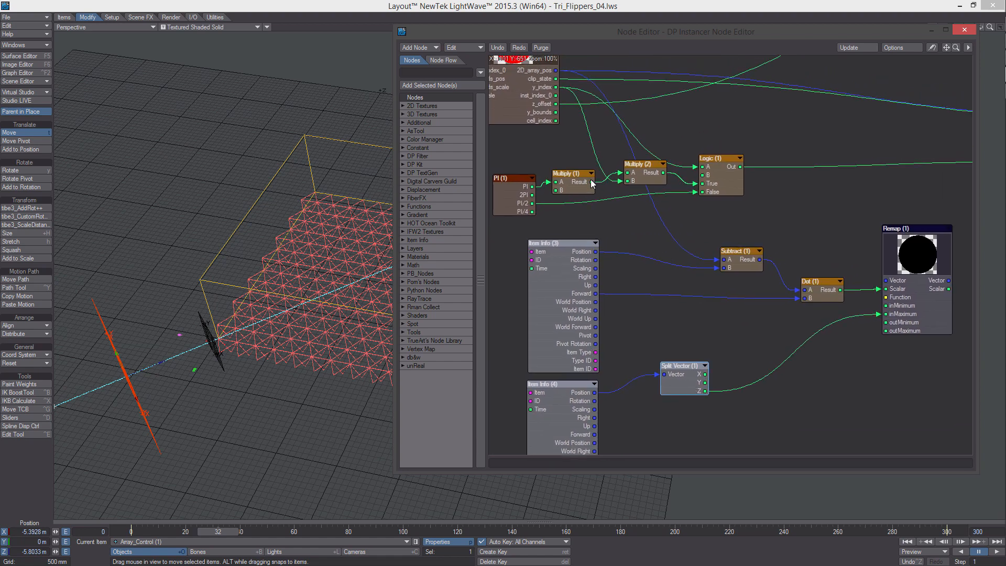
left_click_drag(701, 276, 897, 333)
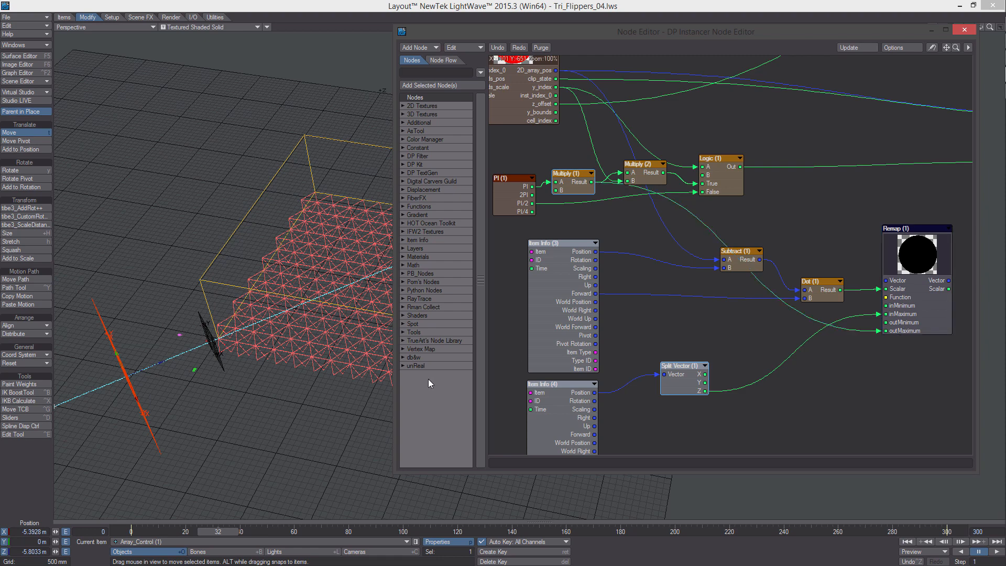
left_click_drag(722, 355, 704, 399, "alt")
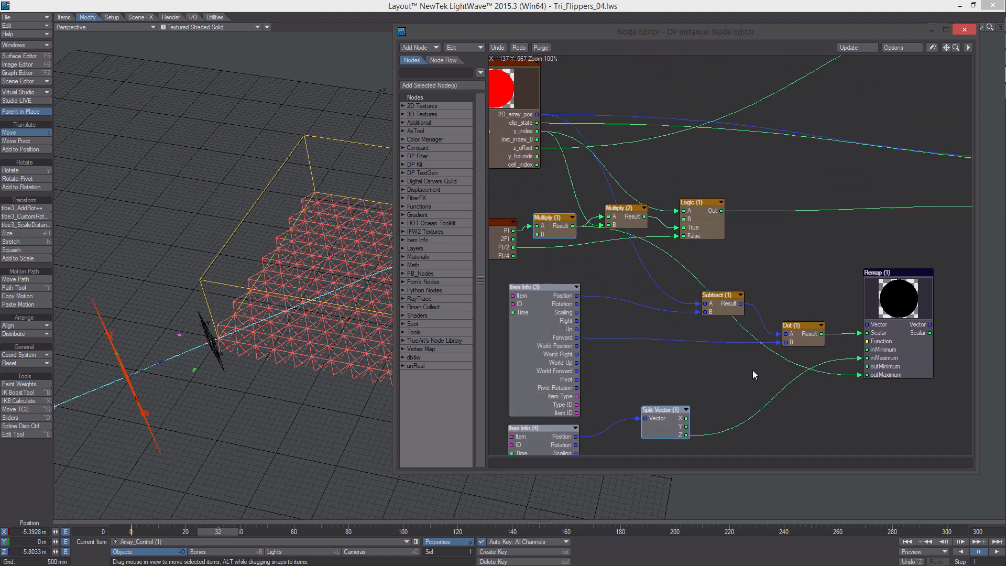
- Spread out the Multiply (2), Logic (1) and Make Vector (1) nodes to open up space around the Remap node
left_click_drag(754, 252, 797, 259, "alt")
left_click_drag(797, 257, 654, 216)
left_click_drag(662, 218, 748, 219)
left_click_drag(750, 218, 627, 212, "alt")
left_click_drag(700, 218, 649, 222)
left_click(704, 220)
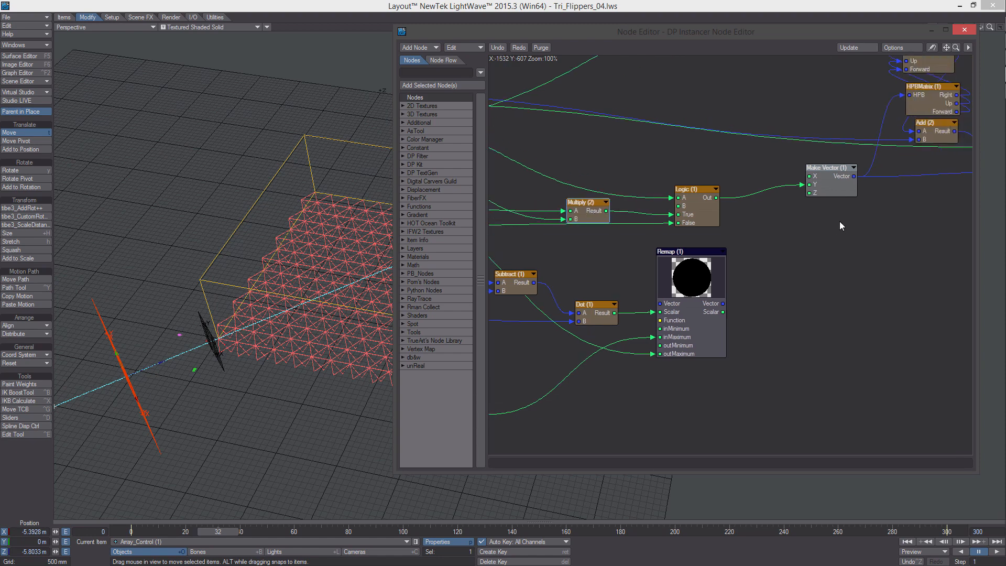
left_click_drag(842, 195, 887, 180)
left_click_drag(704, 210, 825, 271, "alt")
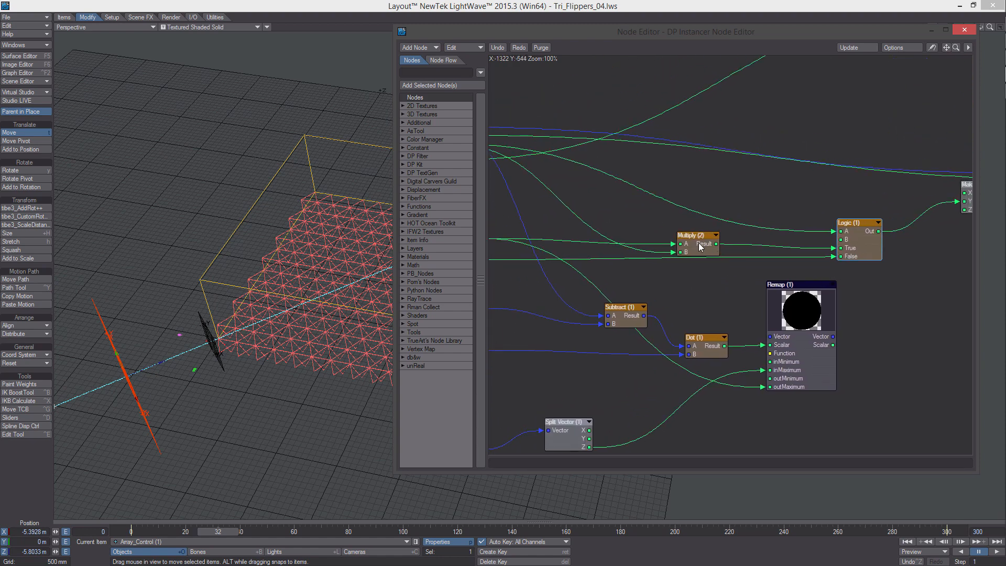
- Connect the Remap node's Scalar output to Logic (1)'s False input and scrub the timeline to preview the grid's flipping
left_click_drag(698, 243, 715, 243)
left_click_drag(755, 274, 735, 268, "alt")
left_click_drag(772, 310, 767, 311)
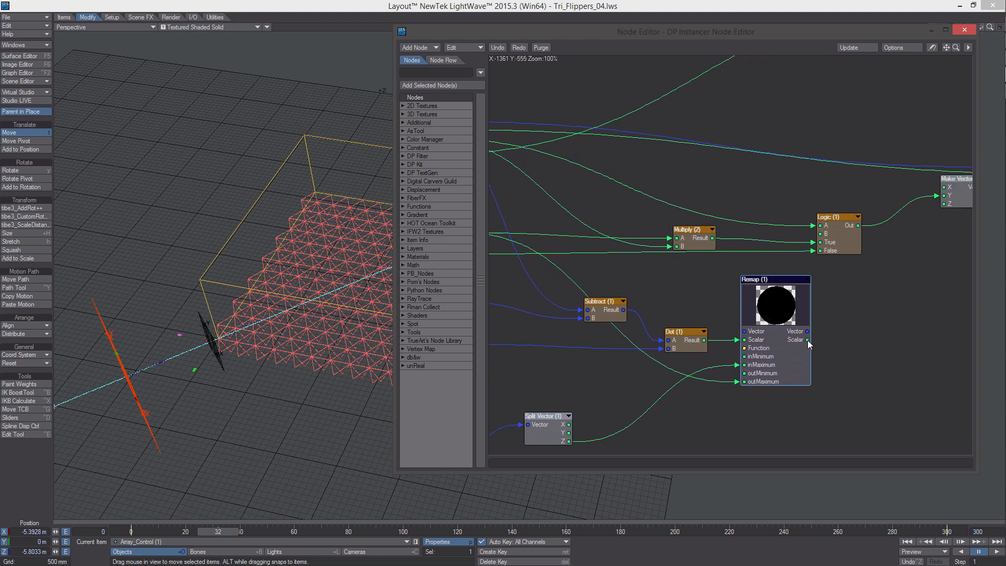
left_click_drag(807, 341, 833, 249)
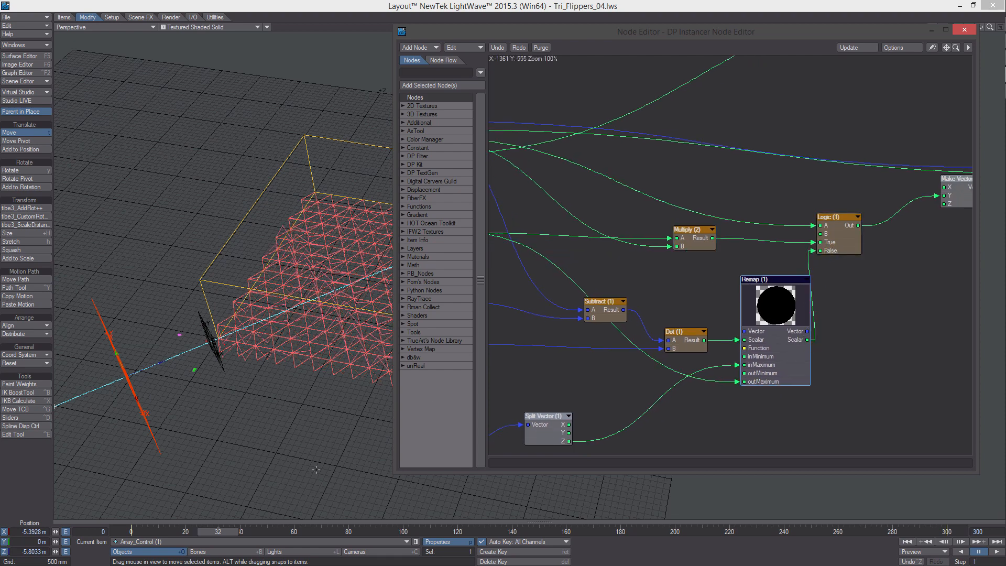
left_click_drag(232, 528, 525, 529)
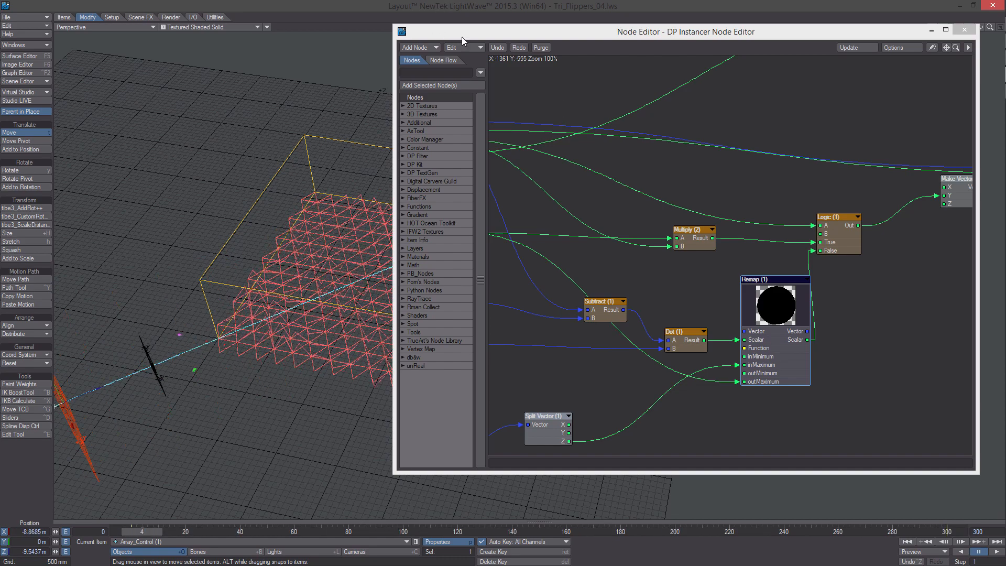
left_click_drag(463, 40, 614, 73)
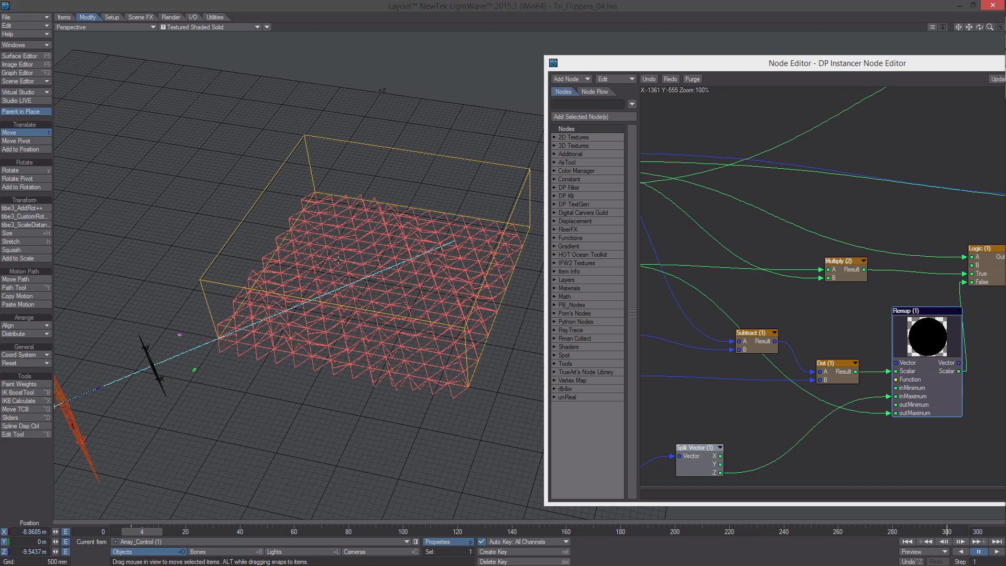
scroll(338, 261, "up", 3)
left_click_drag(338, 260, 398, 245, "alt")
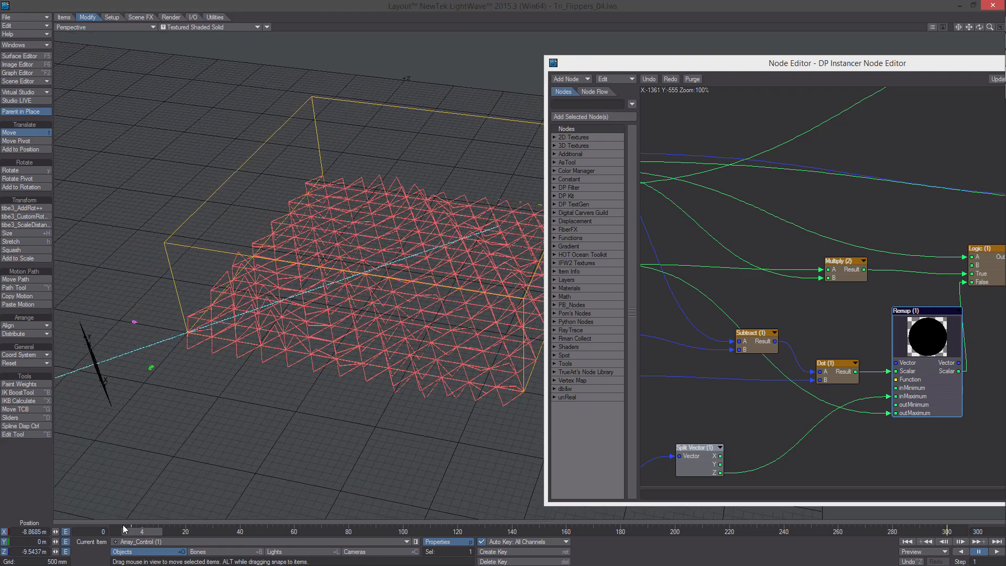
mouse_move(140, 533)
left_mouse_down()
mouse_move(130, 533)
mouse_move(563, 533)
mouse_move(129, 532)
left_mouse_up()
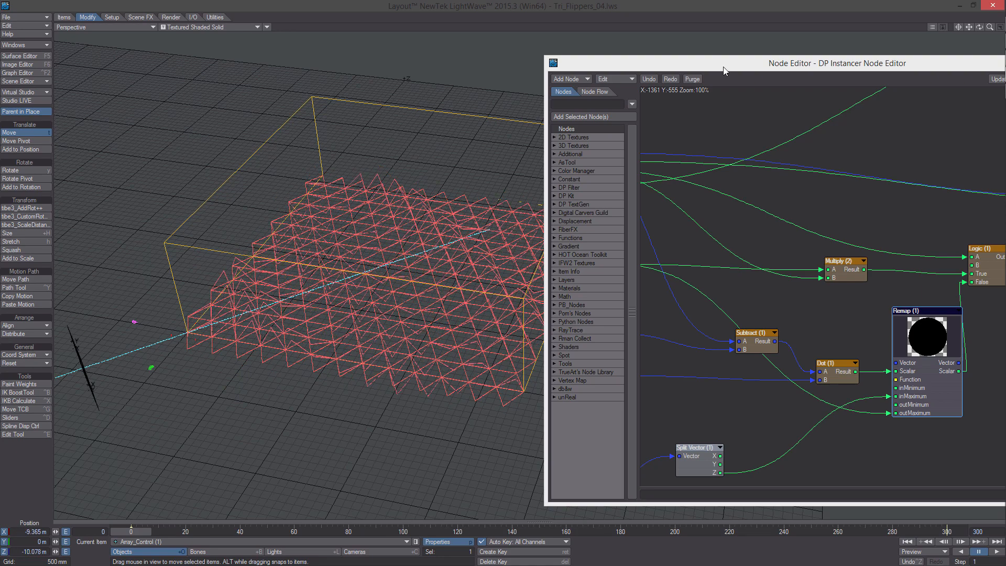
- Add a scalar Add node and place it between the Remap and Logic (1) nodes
left_click_drag(723, 67, 553, 61)
left_click_drag(911, 254, 853, 242, "alt")
left_click_drag(777, 273, 828, 249, "alt")
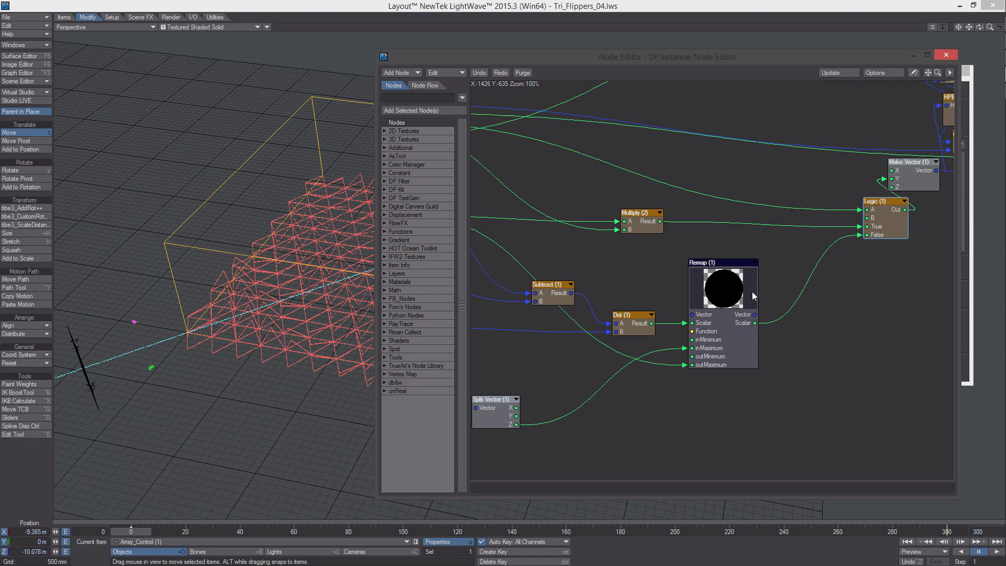
right_click(729, 203)
mouse_move(733, 352)
mouse_move(786, 357)
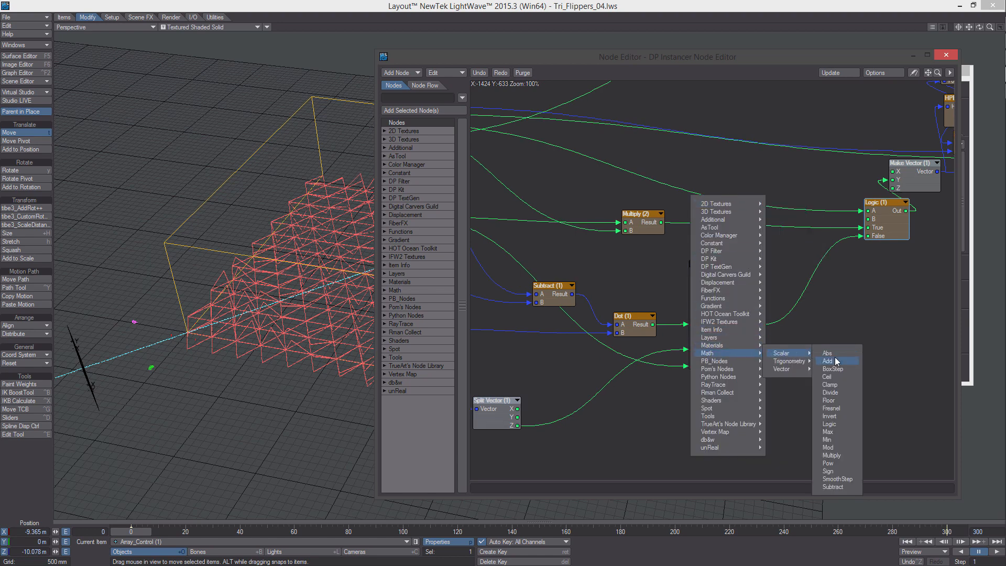
left_click(834, 357)
left_click_drag(715, 279, 822, 327)
left_click_drag(835, 294, 613, 374, "alt")
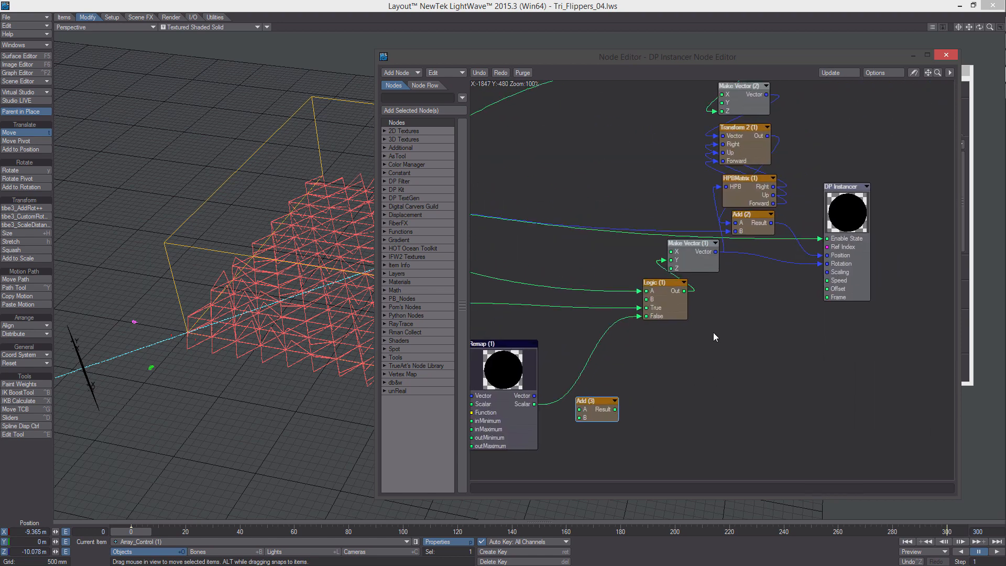
- Shift the Logic, vector and transform nodes aside to make room, and connect Remap's Scalar output to Add (3)'s A input
left_click_drag(874, 343, 668, 60)
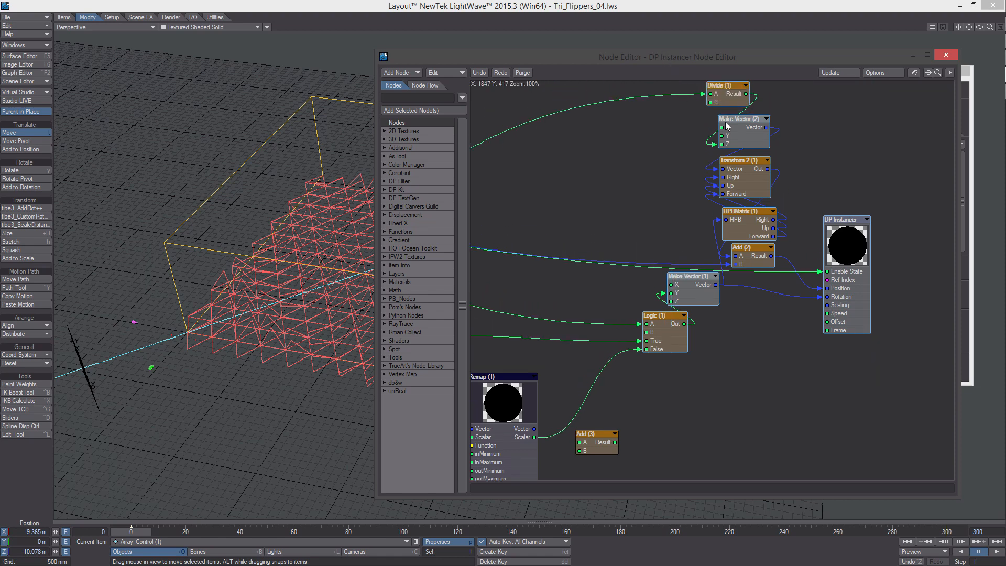
left_click_drag(759, 131, 851, 132)
left_click_drag(622, 384, 765, 281, "alt")
left_click_drag(748, 340, 764, 340)
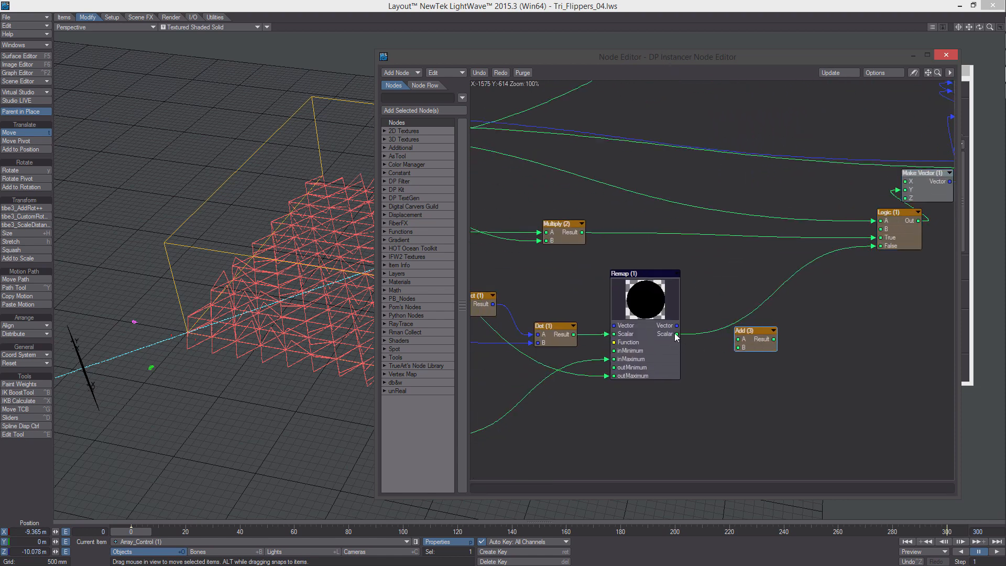
left_click_drag(676, 334, 801, 317)
- Add a scalar Multiply node and place it below the Remap node
left_click_drag(741, 357, 768, 303, "alt")
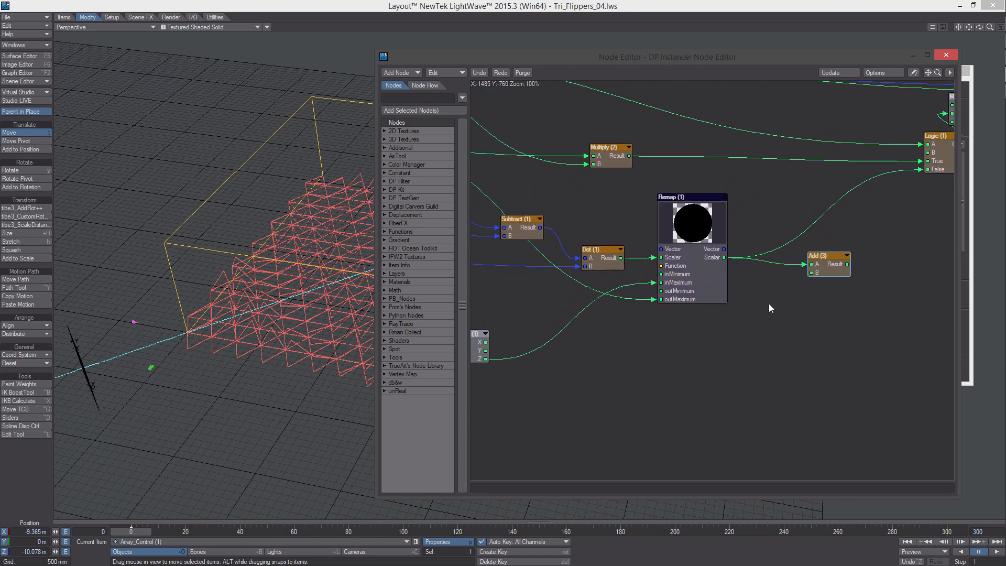
right_click(576, 343)
mouse_move(602, 458)
mouse_move(661, 458)
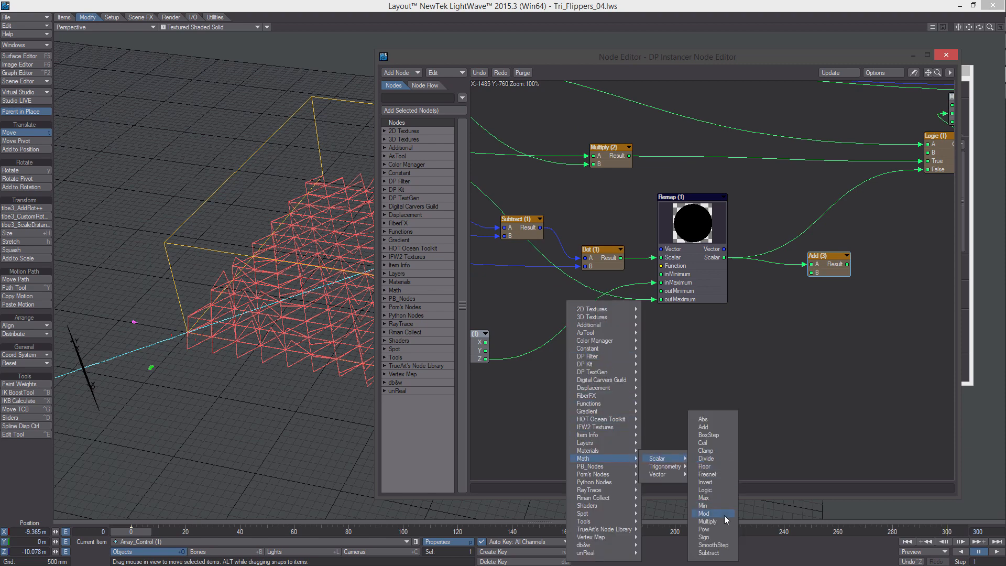
left_click(707, 521)
left_click_drag(707, 283, 702, 366)
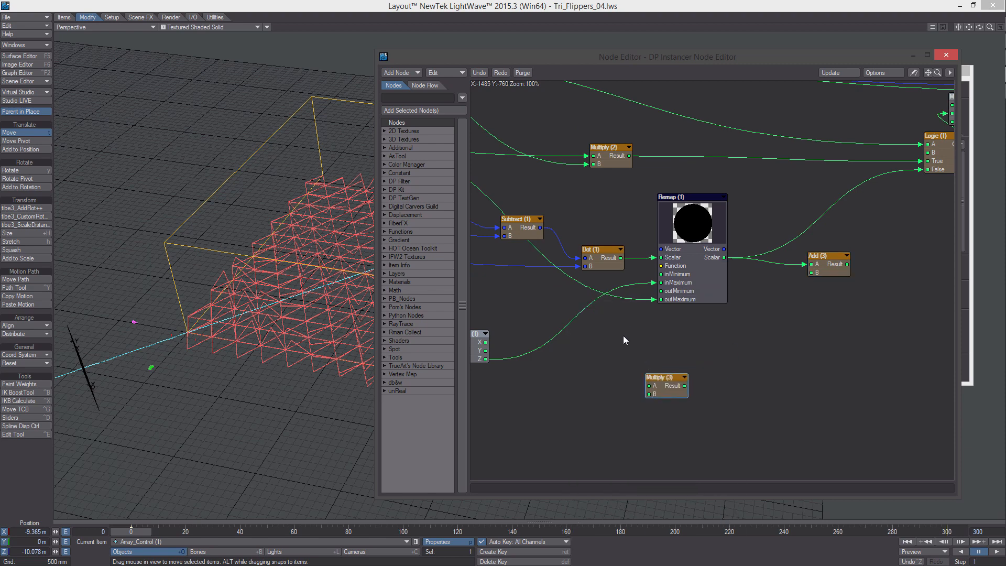
- Duplicate the Split Vector node below the original and feed it with Item Info (4)'s Rotation output
left_click_drag(624, 340, 718, 326, "alt")
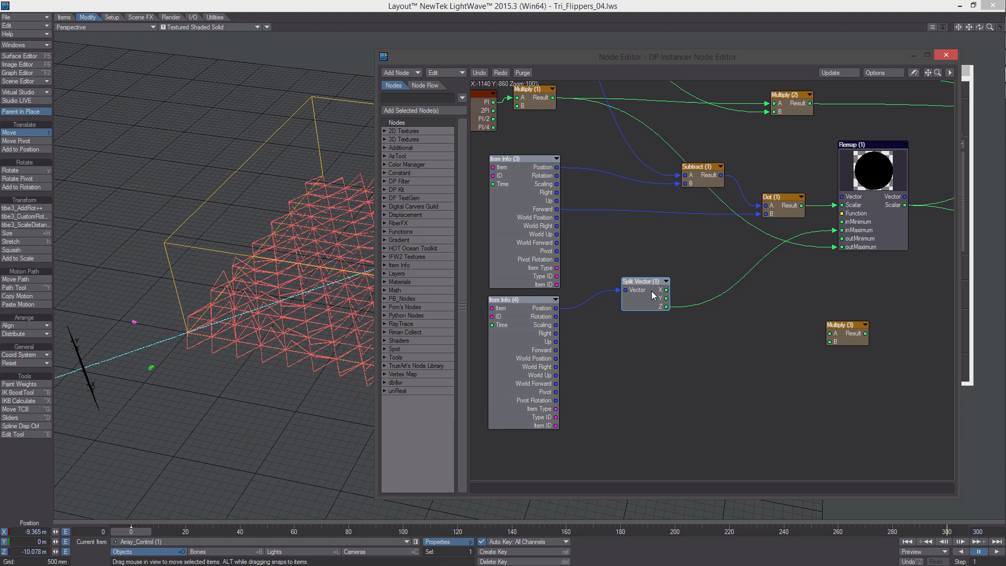
key("ctrl+v")
left_click_drag(700, 284, 618, 355)
left_click_drag(556, 317, 567, 318)
left_click_drag(624, 342, 624, 342)
mouse_move(633, 346)
left_mouse_down()
mouse_move(642, 343)
mouse_move(637, 350)
left_mouse_up()
mouse_move(632, 311)
left_mouse_down()
mouse_move(615, 316)
mouse_move(623, 325)
left_mouse_up()
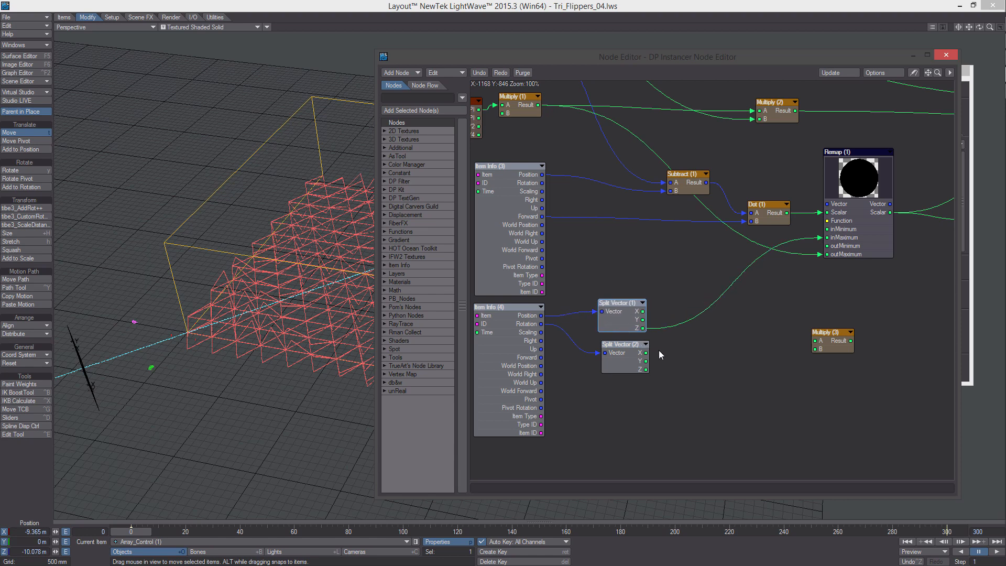
left_click(632, 365)
- Connect the y_index output to Multiply (3)'s A input
right_click(669, 331)
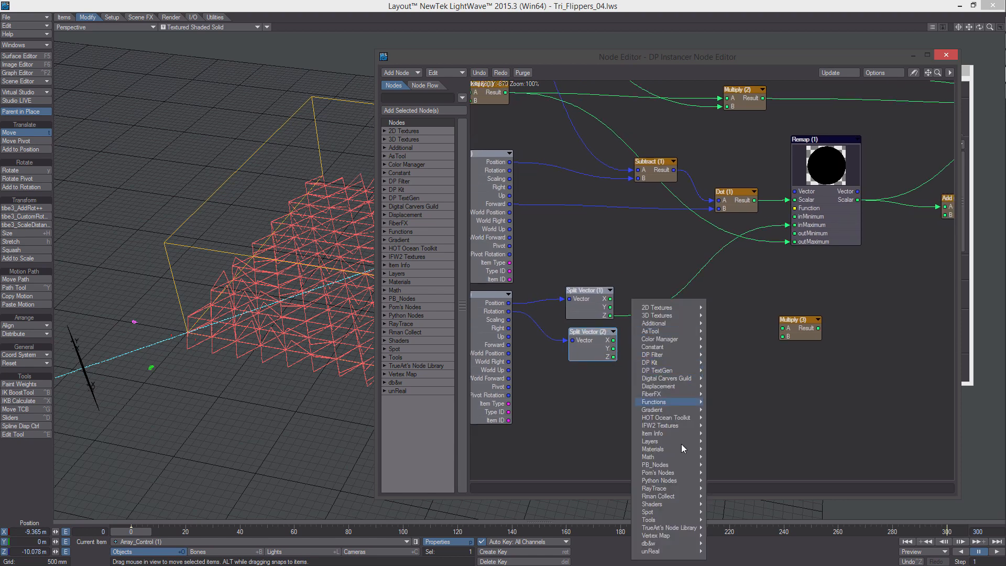
left_click(741, 347)
left_click_drag(707, 343, 781, 435, "alt")
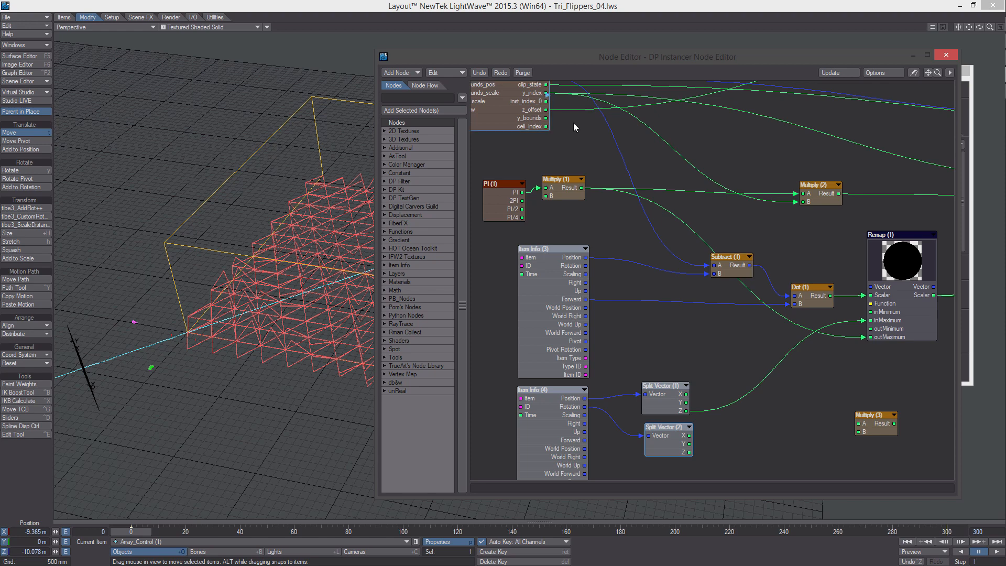
left_click_drag(546, 93, 870, 422)
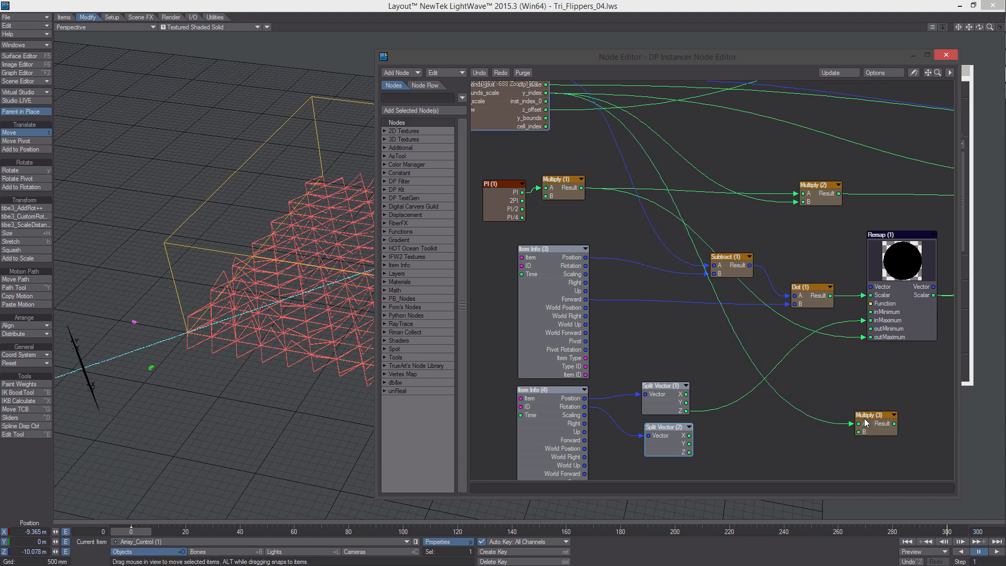
- Add another scalar Multiply node, connect Split Vector (2)'s Z output to its A input and open its B value for editing
left_click_drag(776, 428, 760, 414, "alt")
right_click(760, 414)
mouse_move(774, 462)
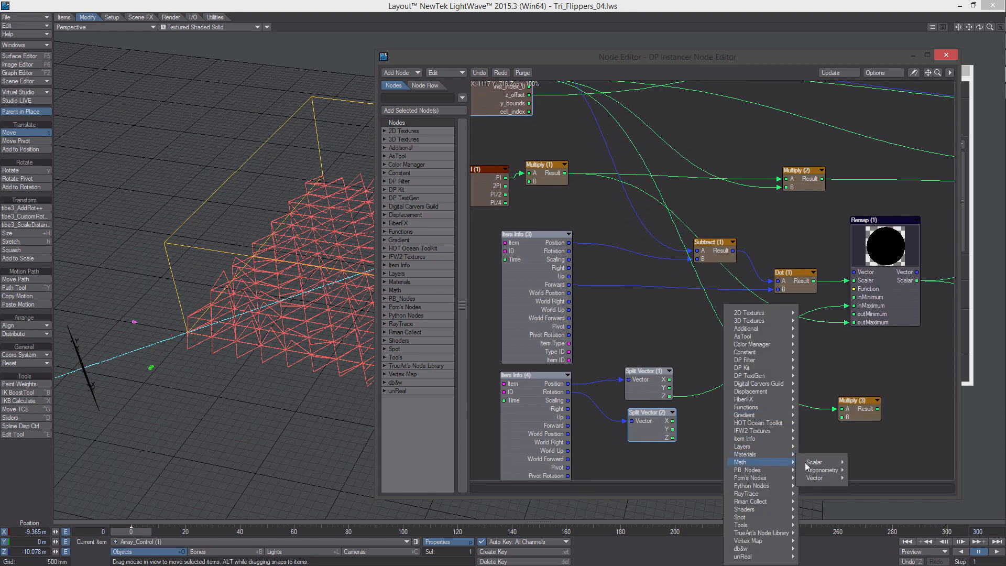
mouse_move(815, 462)
left_click(879, 526)
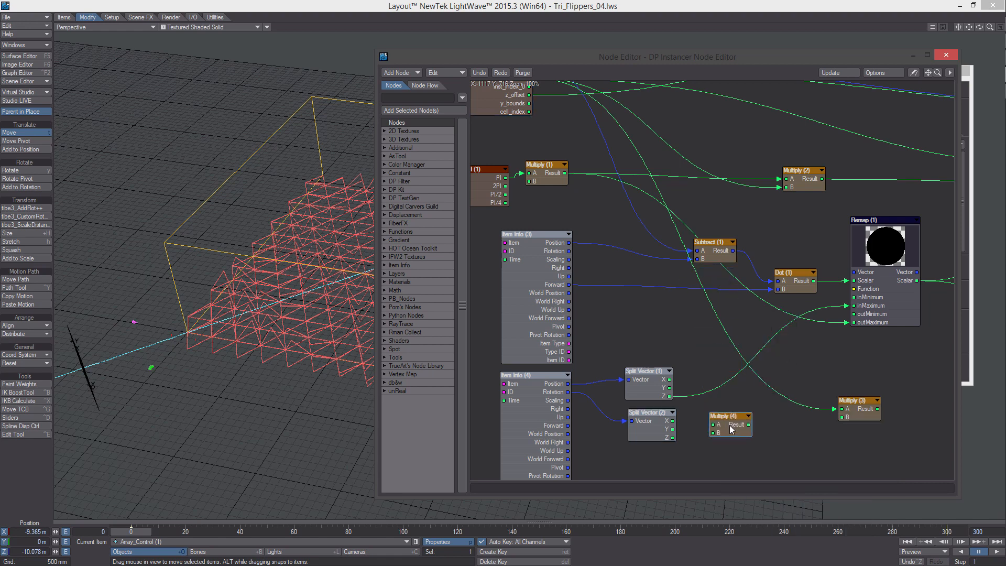
left_click_drag(670, 438, 730, 426)
double_click(730, 425)
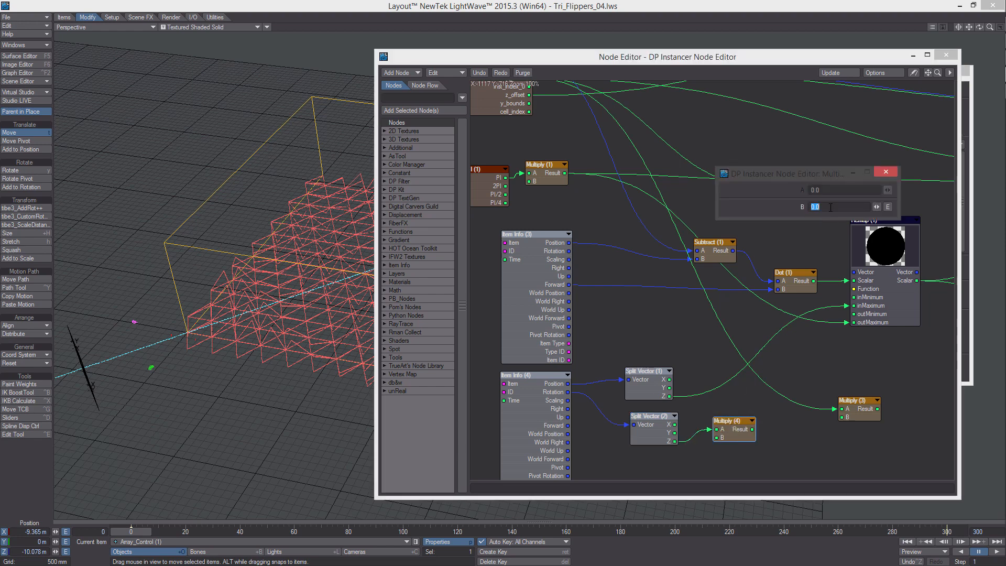
left_click(884, 176)
- Reposition the two new Multiply nodes and connect Multiply (4)'s Result to Multiply (3)'s B input
left_click_drag(743, 425, 735, 428)
middle_click_drag(819, 401, 783, 393)
left_click_drag(810, 398, 768, 388)
left_click_drag(707, 424, 764, 398)
middle_click_drag(798, 390, 714, 380)
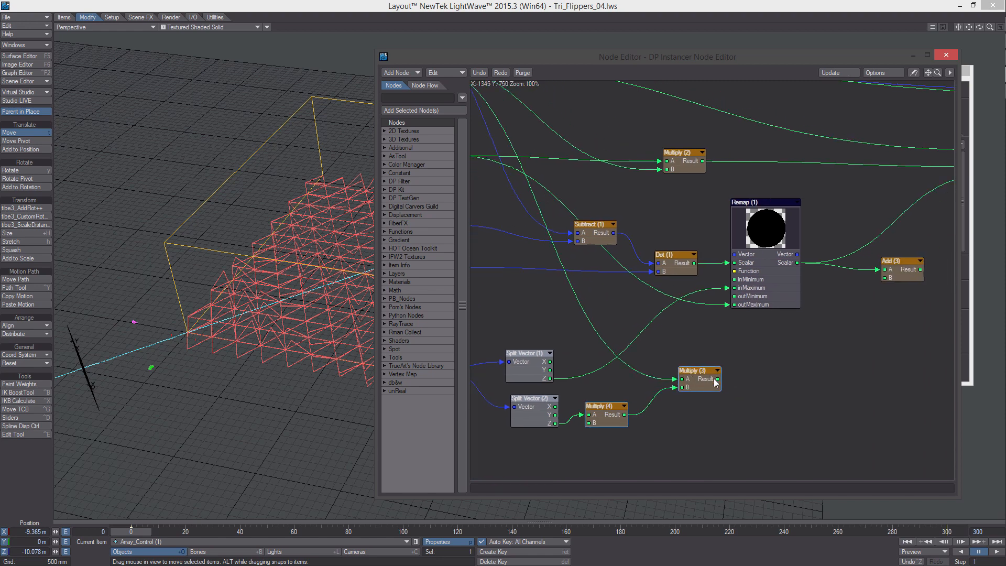
- Connect Multiply (3)'s Result to Add (3)'s B input and Add (3)'s Result to Logic (1)'s False input
left_click_drag(715, 380, 829, 343)
middle_click_drag(838, 343, 722, 377)
left_click_drag(776, 325, 767, 312)
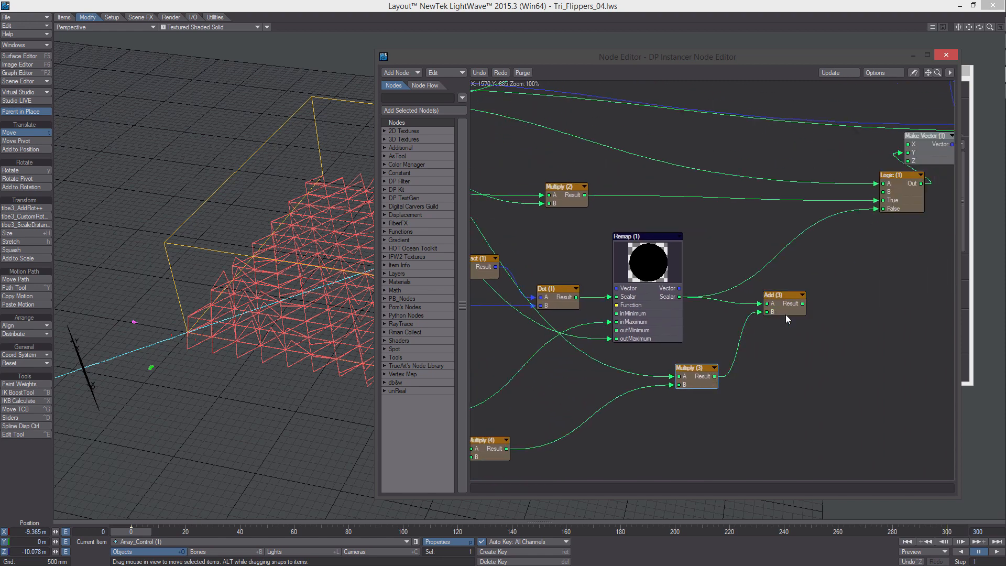
middle_click_drag(770, 320, 725, 352)
left_click_drag(758, 335, 854, 246)
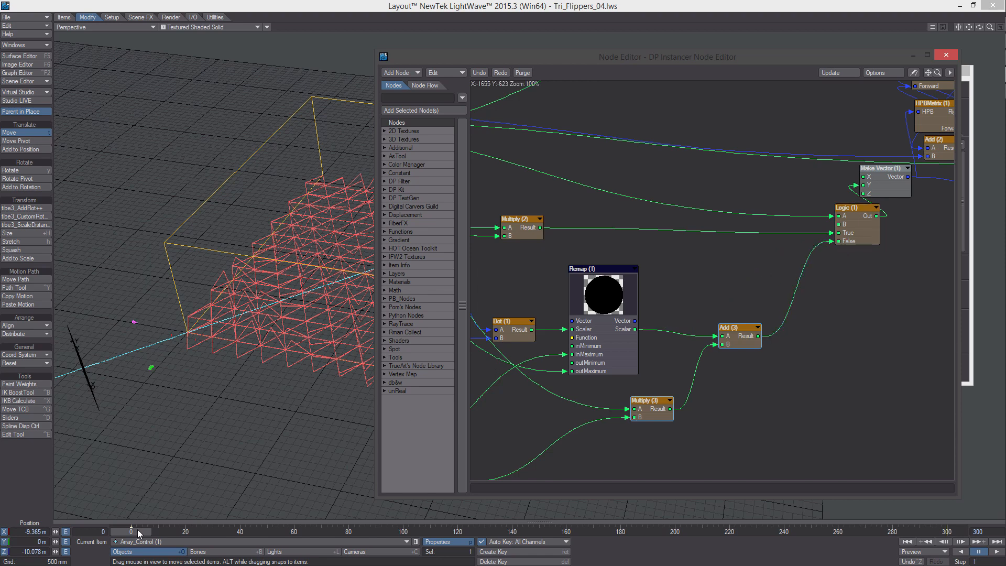
- Set Array_Control (2)'s bank rotation to 30° at frame 0 and scrub the timeline to examine the grid's flipping
left_click_drag(139, 533, 190, 533)
middle_click_drag(660, 405, 724, 386)
left_click_drag(488, 62, 627, 63)
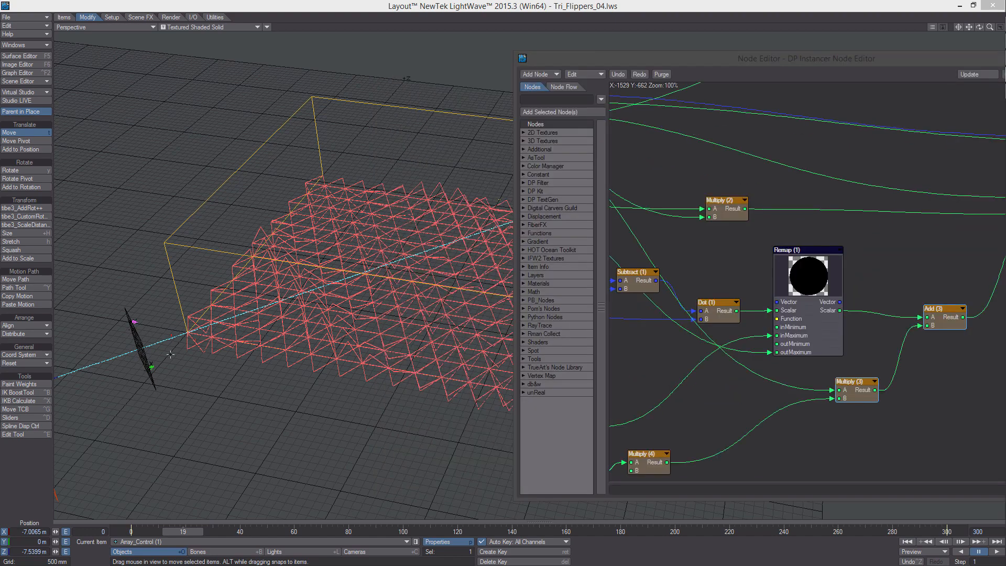
left_click_drag(170, 355, 185, 360, "alt")
key("Down")
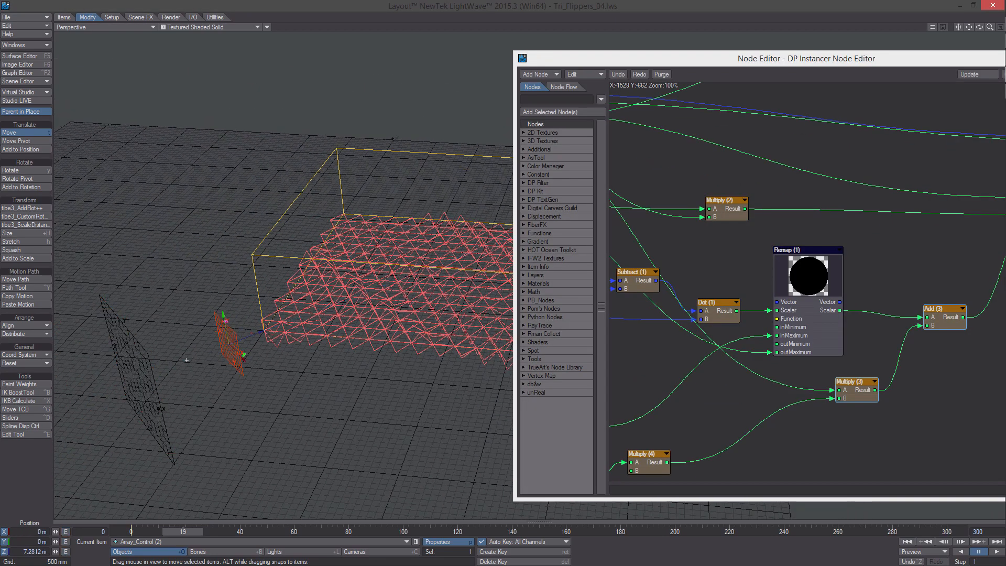
key("y")
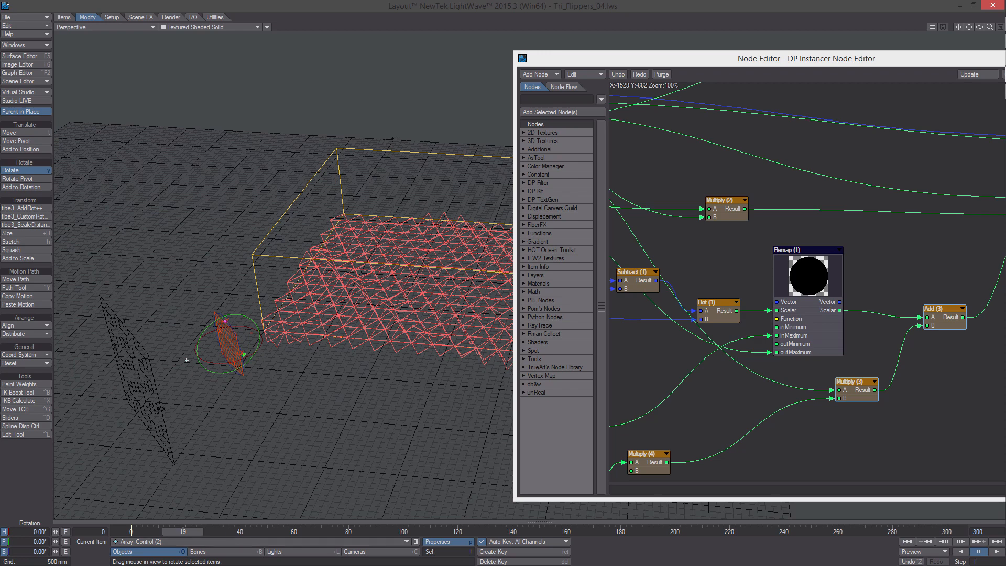
left_click_drag(183, 531, 131, 531)
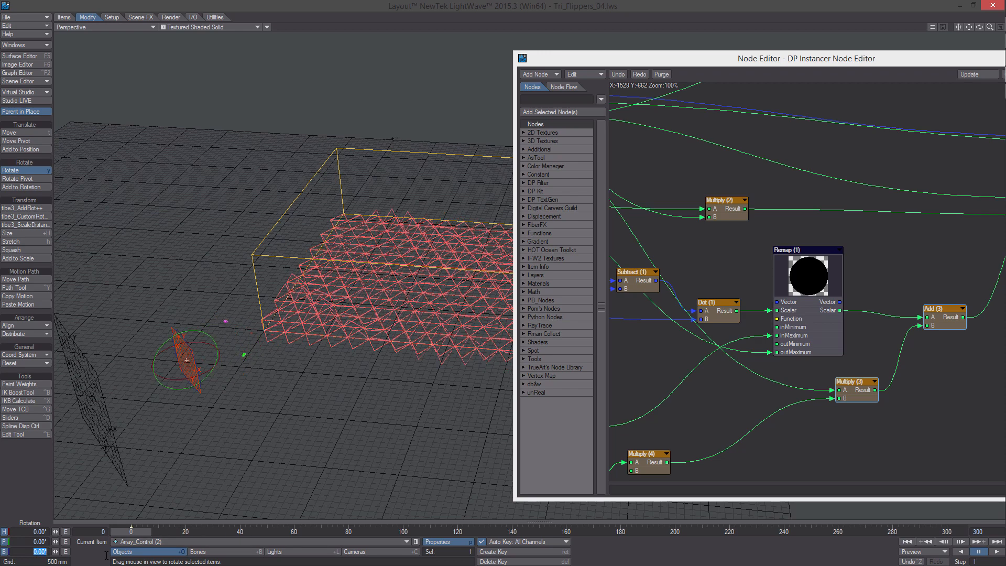
type("30")
key("Return")
left_click_drag(130, 532, 297, 532)
left_click_drag(293, 398, 251, 351, "alt")
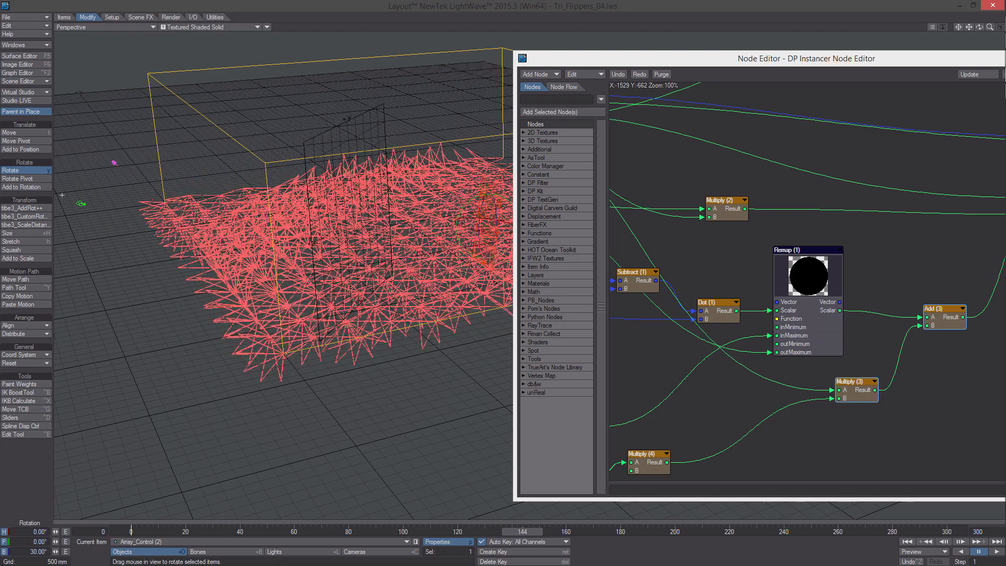
left_click_drag(324, 500, 209, 505, "alt")
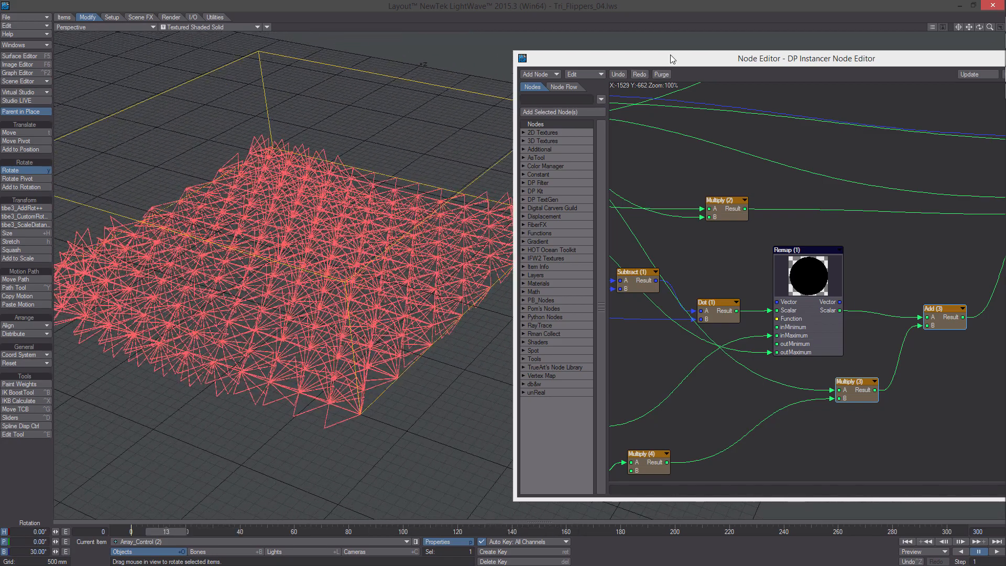
- Duplicate the Logic (1) node and place the copy below the original, near the Add (3) node
left_click_drag(671, 55, 465, 51)
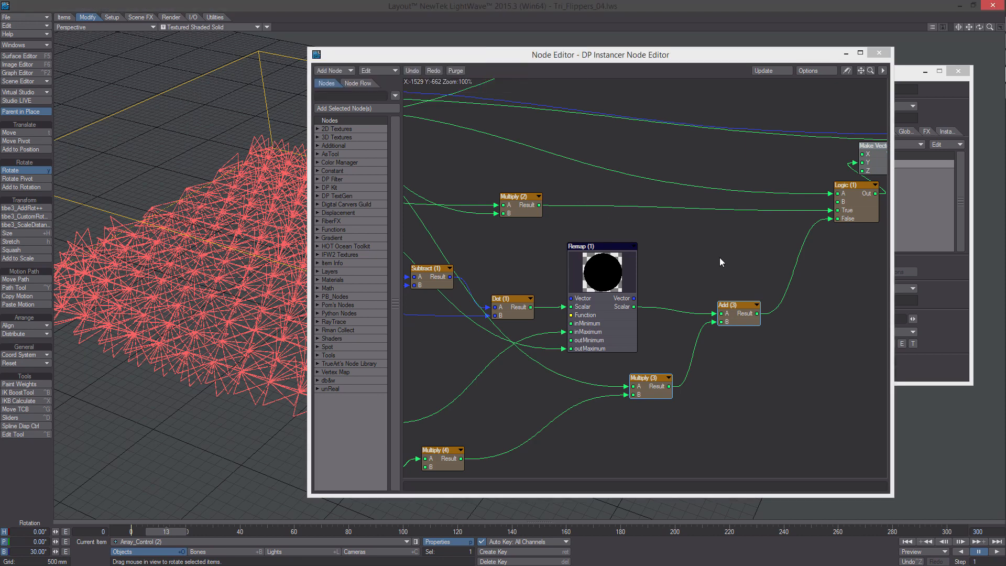
left_click_drag(719, 257, 648, 330)
left_click_drag(811, 226, 830, 227)
left_click_drag(716, 316, 810, 265, "alt")
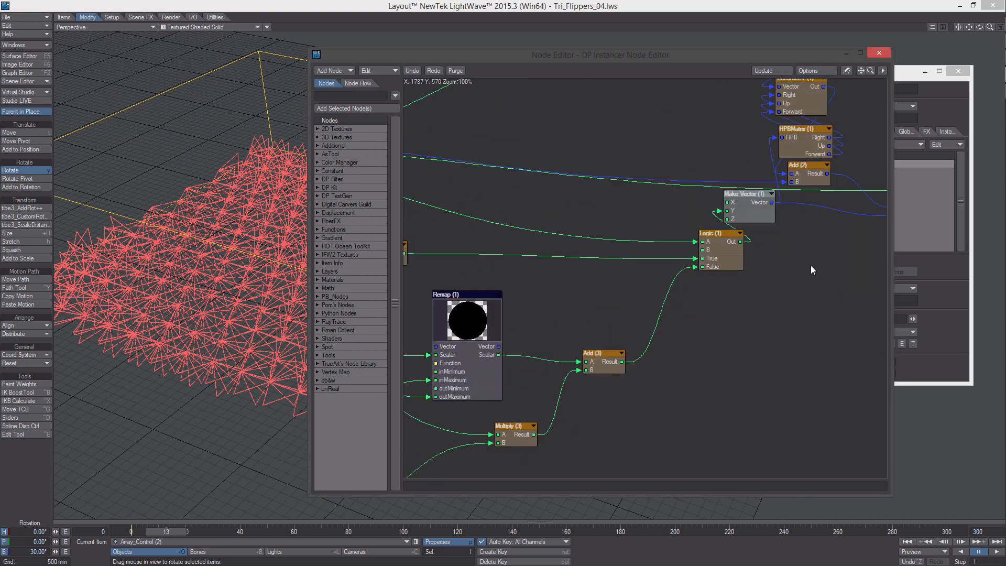
left_click_drag(741, 295, 804, 309, "alt")
left_click_drag(712, 312, 614, 328, "alt")
left_click(690, 279)
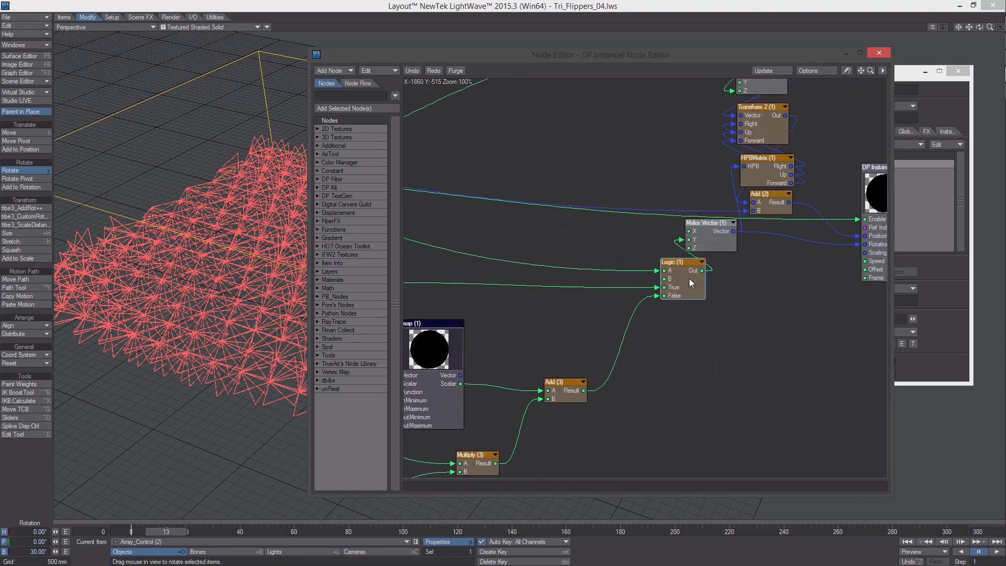
key("ctrl+c")
key("ctrl+v")
left_click_drag(640, 269, 713, 374)
left_click_drag(711, 374, 623, 350, "alt")
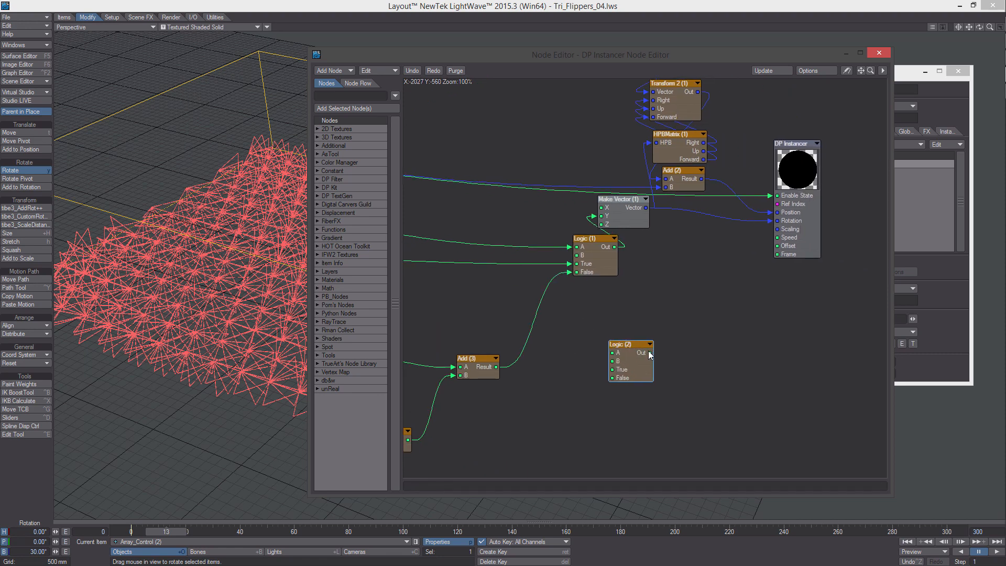
- Connect Logic (2)'s Out to the DP Instancer's Scaling input and reposition the Logic (2) node
left_click_drag(735, 265, 782, 229)
left_click_drag(673, 318, 762, 290, "alt")
left_click_drag(717, 334, 780, 353)
left_click_drag(778, 351, 705, 348, "alt")
double_click(705, 348)
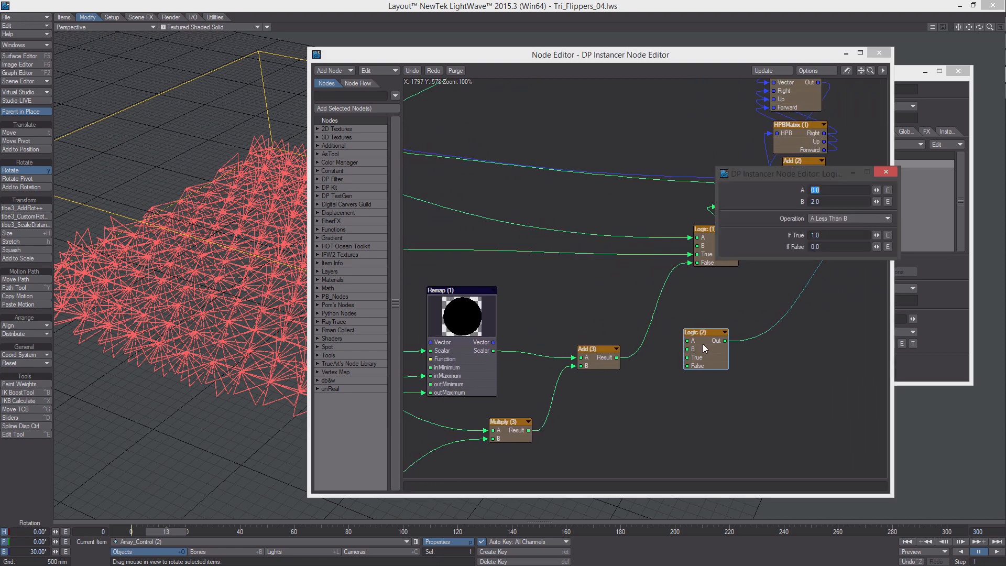
left_click(885, 173)
left_click_drag(711, 336, 773, 302)
left_click_drag(753, 314, 731, 338, "alt")
left_click_drag(720, 337, 745, 295, "alt")
- Add an AsTool Logic2 node and place it between the Add (3) and Logic (2) nodes
right_click(673, 309)
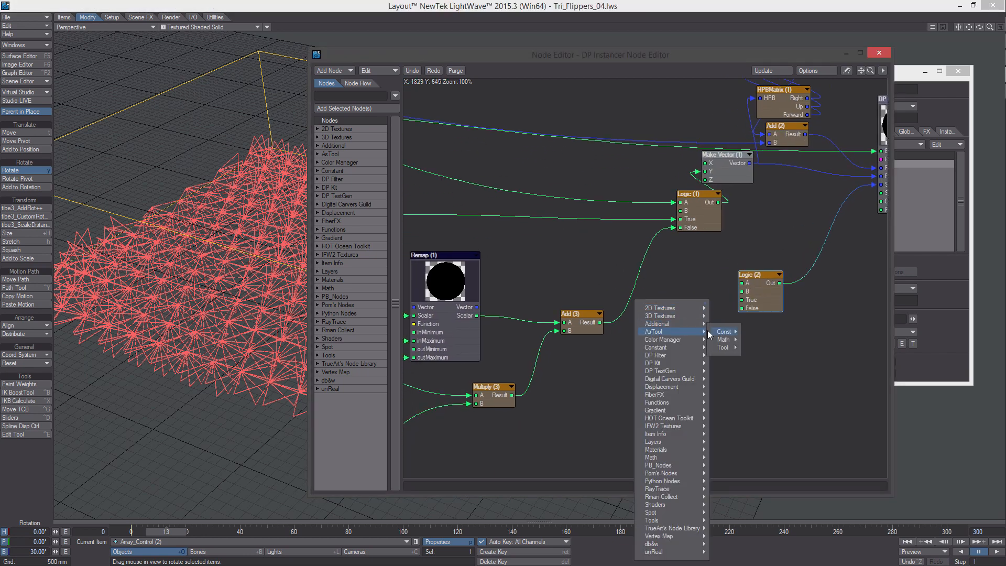
mouse_move(726, 348)
mouse_move(768, 360)
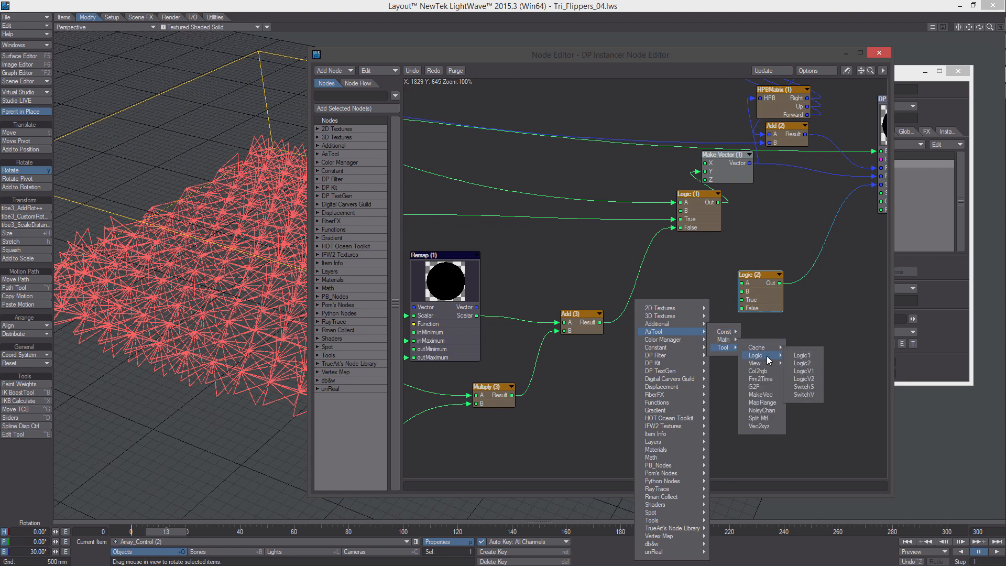
left_click(803, 363)
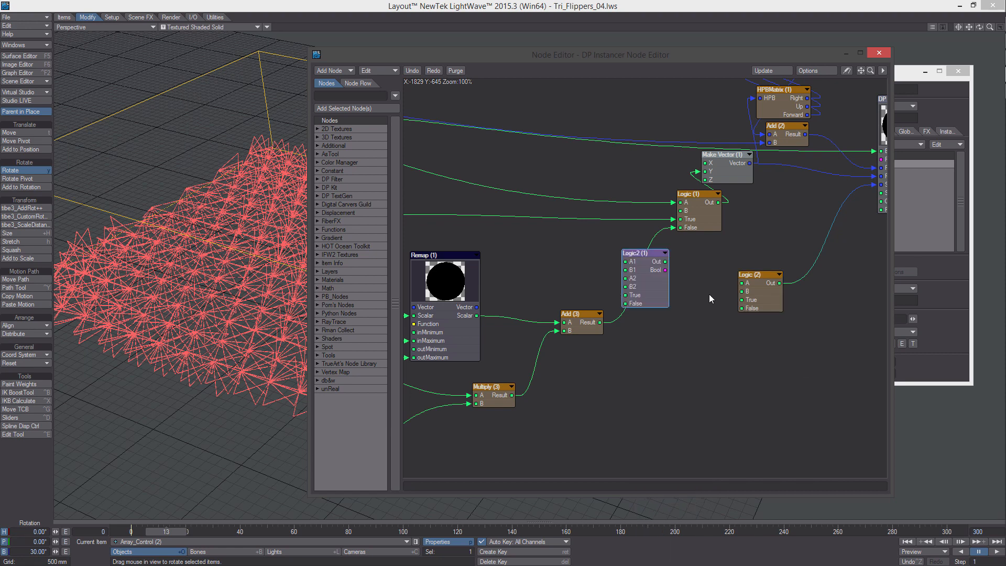
left_click_drag(645, 254, 686, 312)
mouse_move(750, 289)
left_mouse_down("alt")
mouse_move(721, 292)
mouse_move(736, 291)
left_mouse_up("alt")
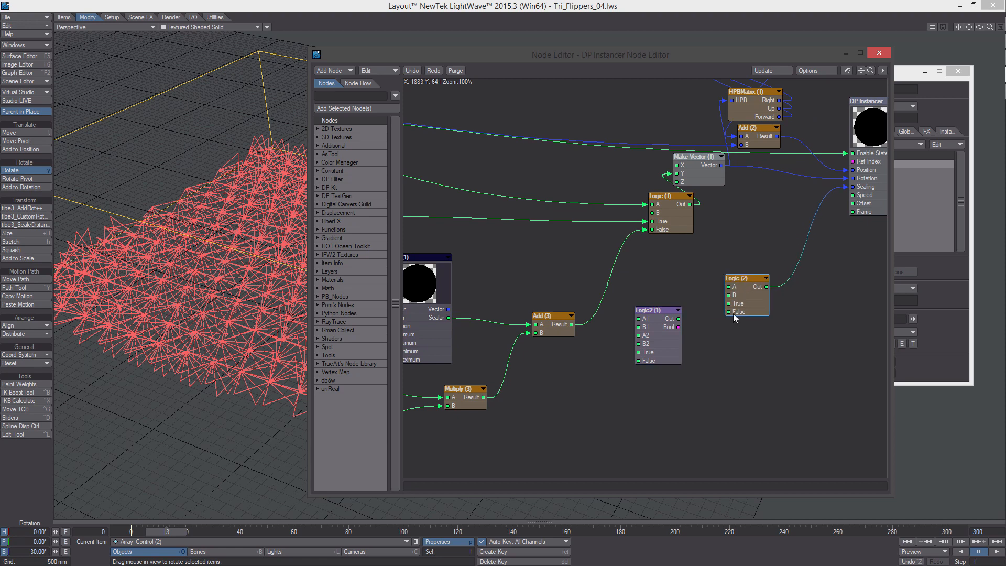
left_click_drag(658, 333, 681, 338)
left_click_drag(750, 289, 725, 307, "alt")
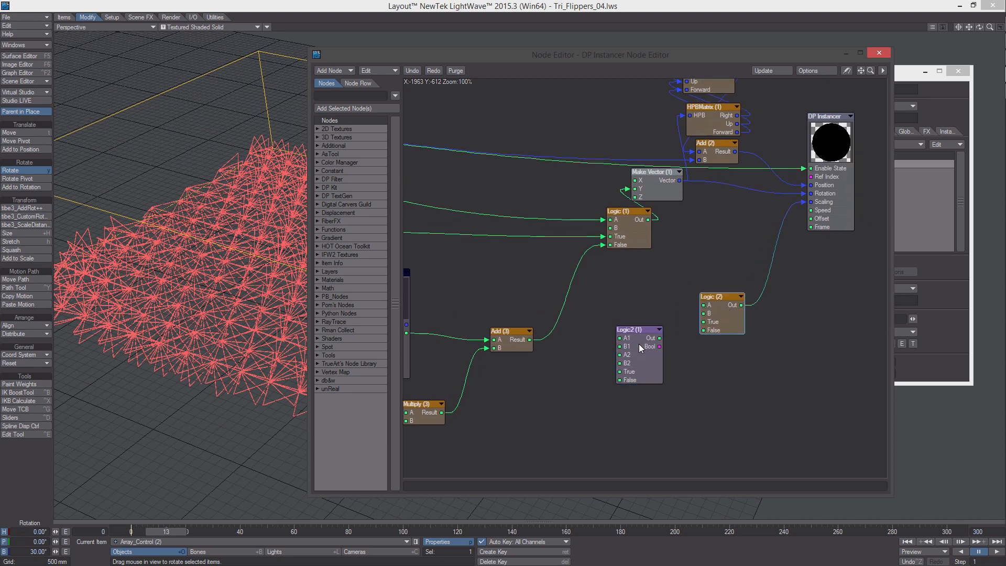
left_click_drag(641, 344, 650, 341)
- Connect Add (3)'s Result to Logic2 (1)'s A1 and A2 inputs, and Logic2 (1)'s Out to Logic (2)'s False input
left_click_drag(650, 341, 672, 328, "alt")
left_click_drag(552, 326, 579, 327)
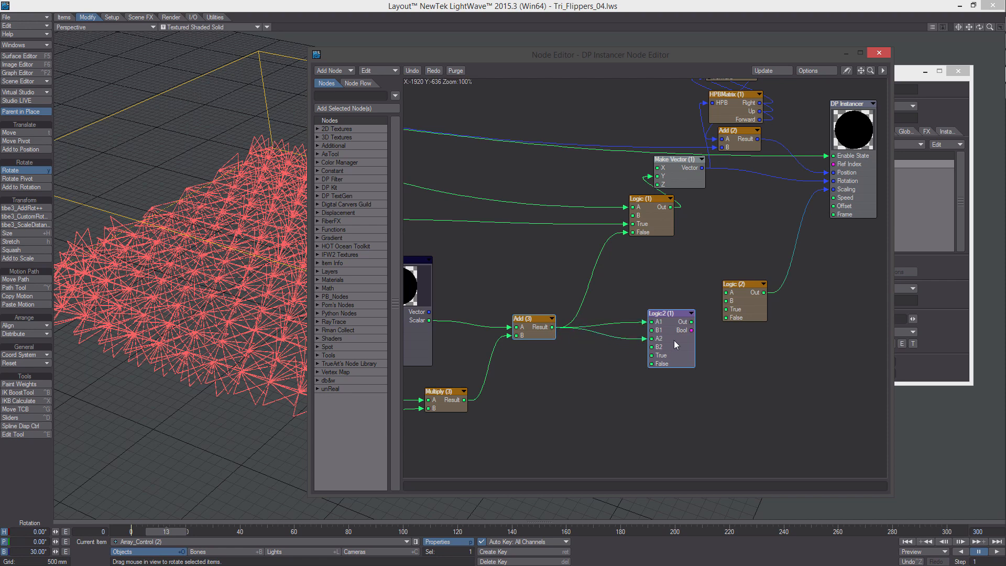
mouse_move(674, 340)
left_mouse_down("alt")
mouse_move(674, 325)
mouse_move(685, 333)
left_mouse_up("alt")
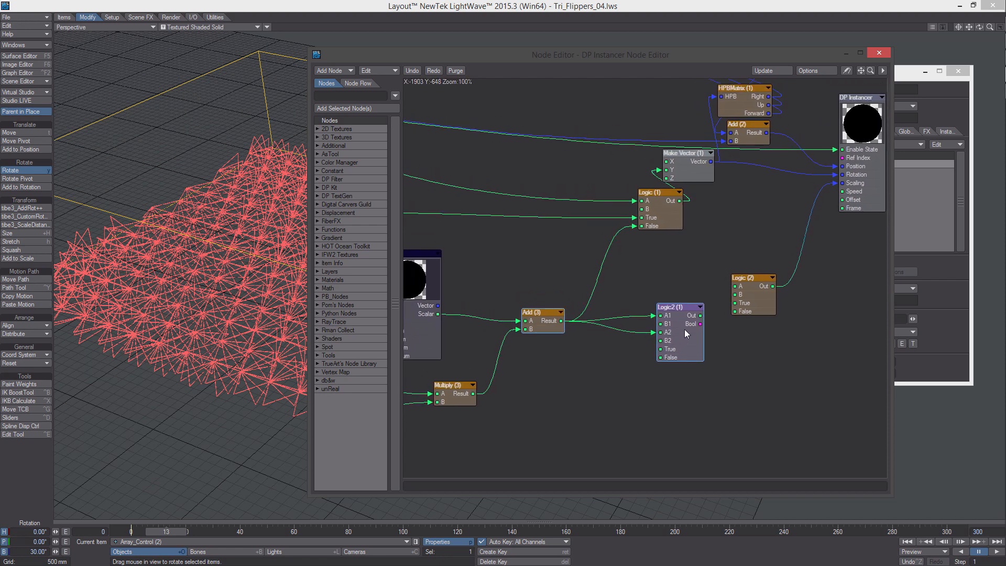
double_click(749, 304)
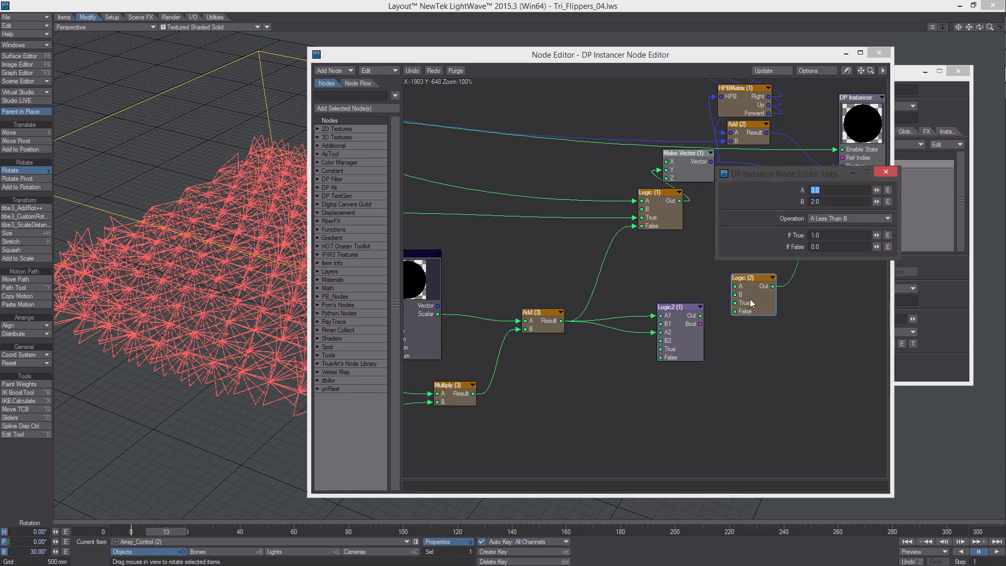
left_click_drag(701, 317, 683, 330)
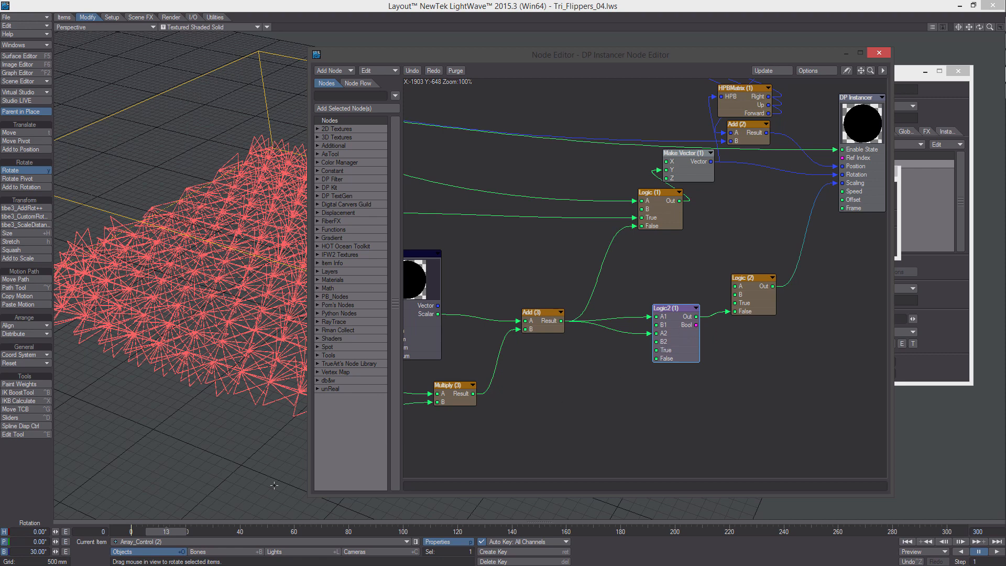
- Set the first comparison of the Logic2 (1) node to A > B
double_click(664, 340)
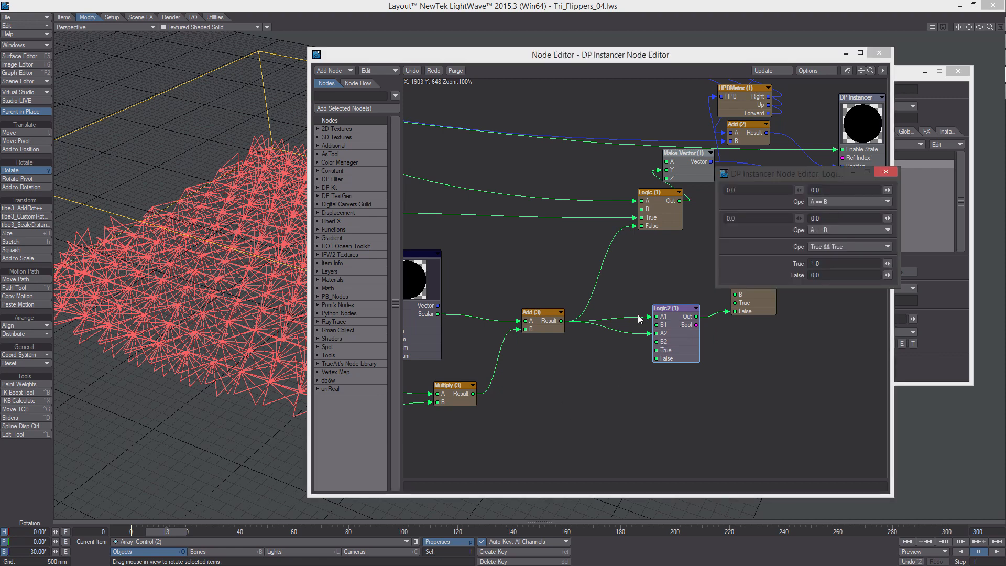
middle_click_drag(614, 320, 725, 282)
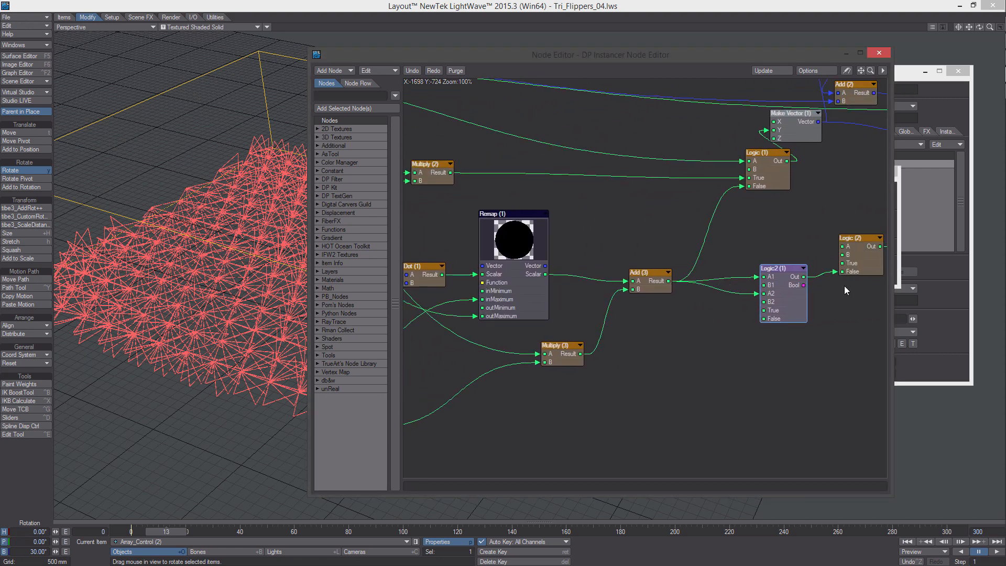
middle_click_drag(784, 294, 793, 296)
double_click(793, 297)
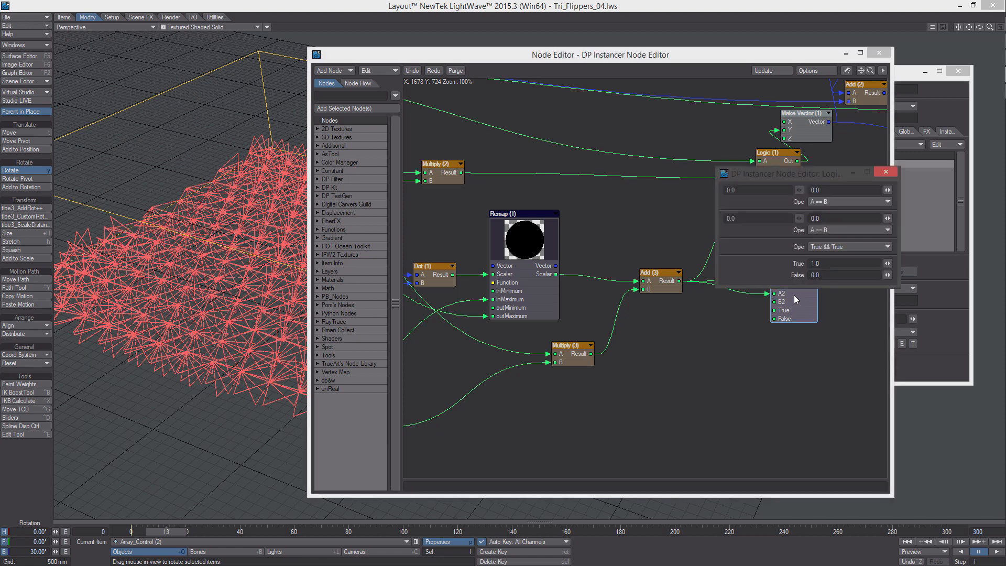
left_click(822, 203)
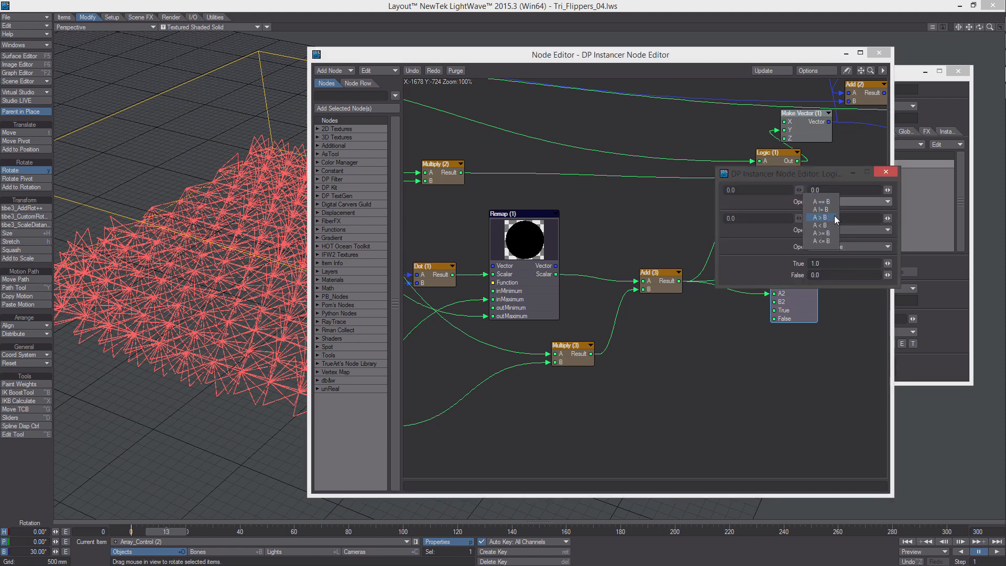
- Maximize the Node Editor and connect Multiply (1)'s Result to Logic2 (1)'s B1 input
middle_click_drag(725, 372, 762, 366)
middle_click_drag(675, 391, 836, 441)
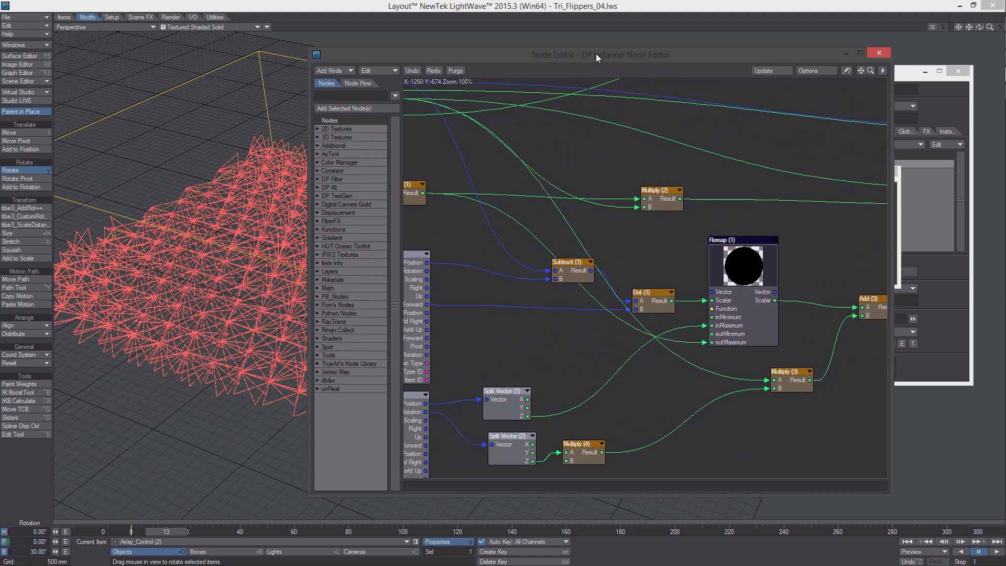
double_click(596, 53)
middle_click_drag(190, 194, 225, 214)
left_click_drag(244, 199, 829, 300)
- Set the second comparison of the Logic2 (1) node to A < B
double_click(829, 300)
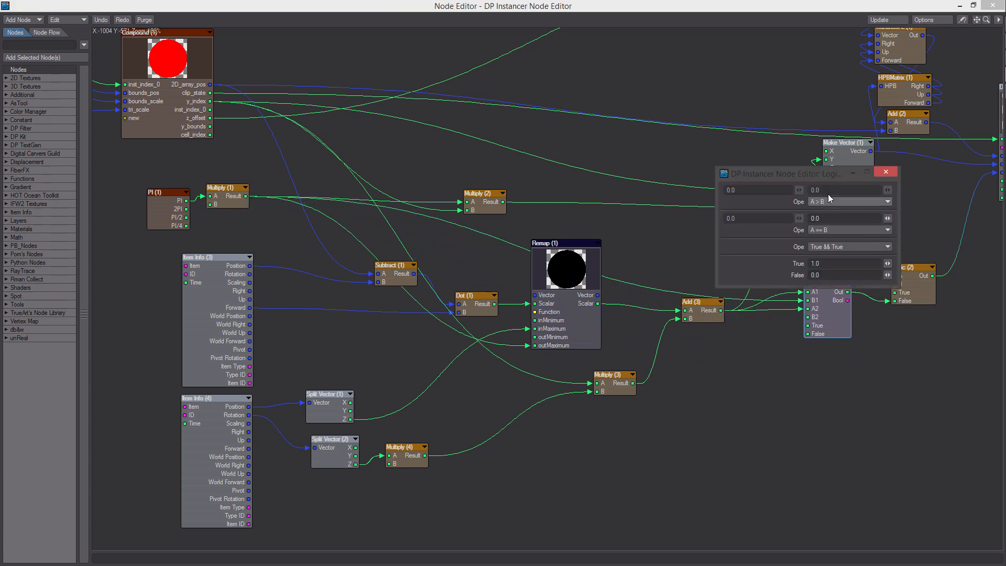
left_click(832, 231)
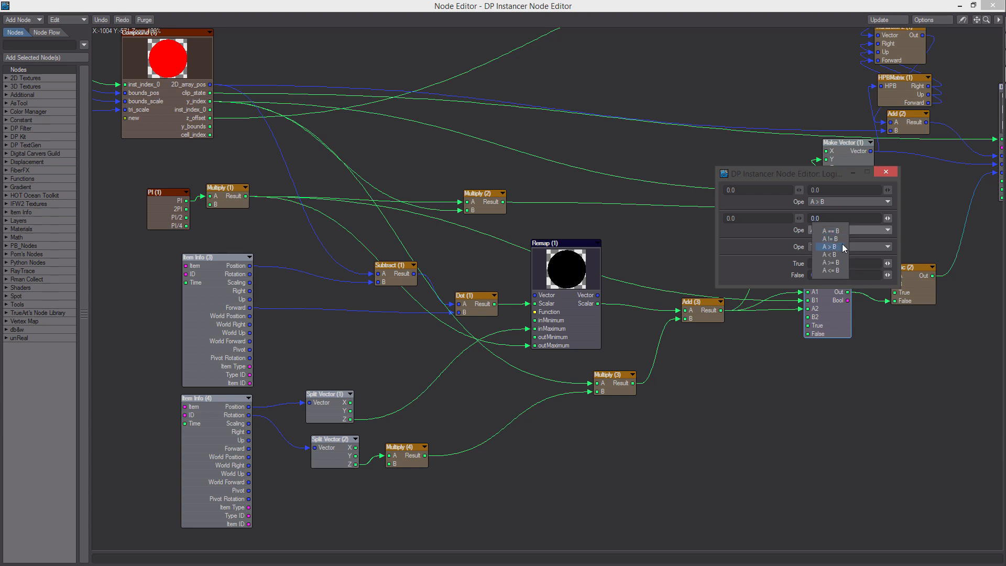
left_click(838, 254)
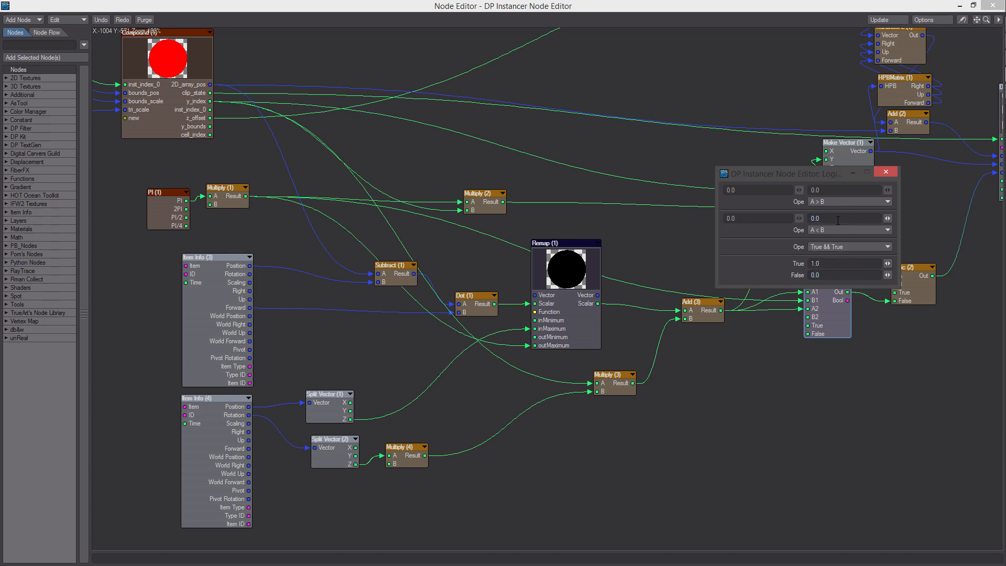
left_click(889, 360)
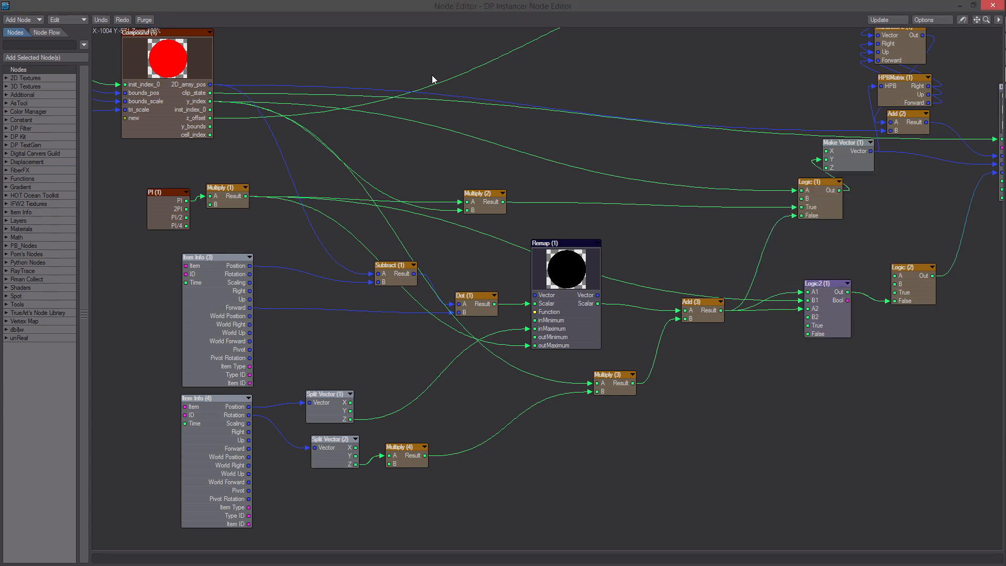
- Restore the Node Editor to a smaller window beside the viewport and reposition the Add (3) and Logic2 (1) nodes
left_click_drag(398, 7, 709, 92)
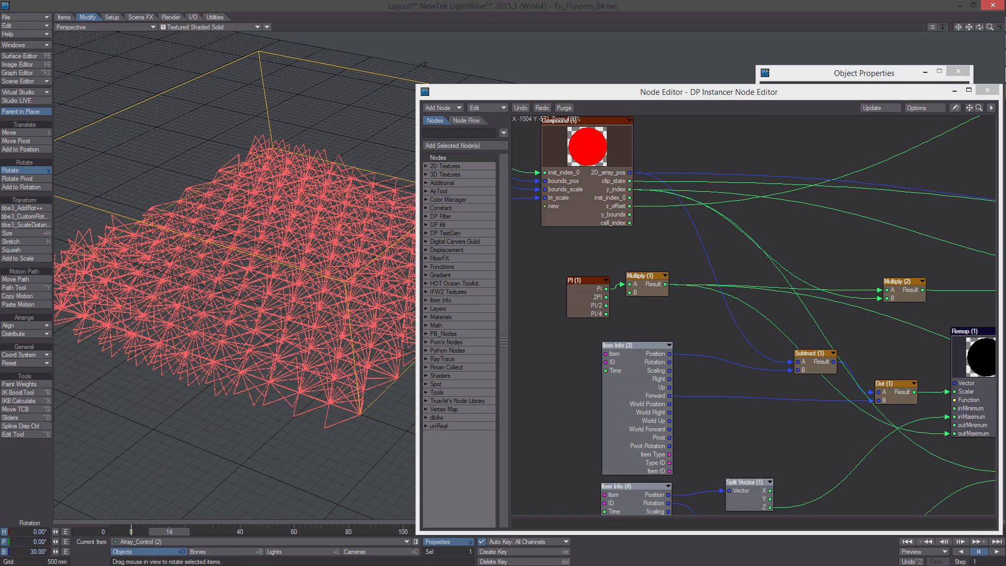
middle_click_drag(908, 380, 750, 332)
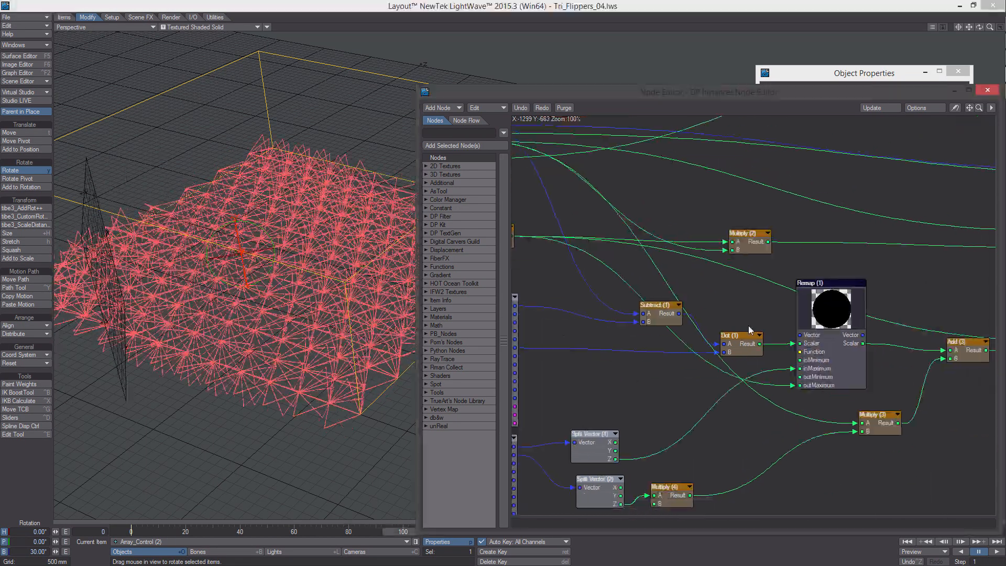
middle_click_drag(912, 335, 687, 330)
left_click_drag(835, 331, 835, 346)
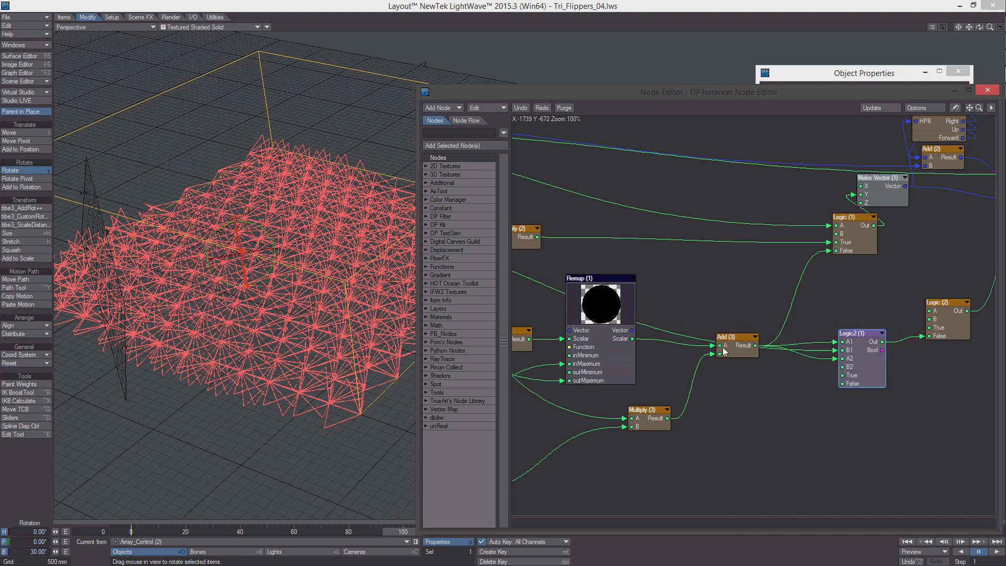
left_click_drag(736, 354, 740, 373)
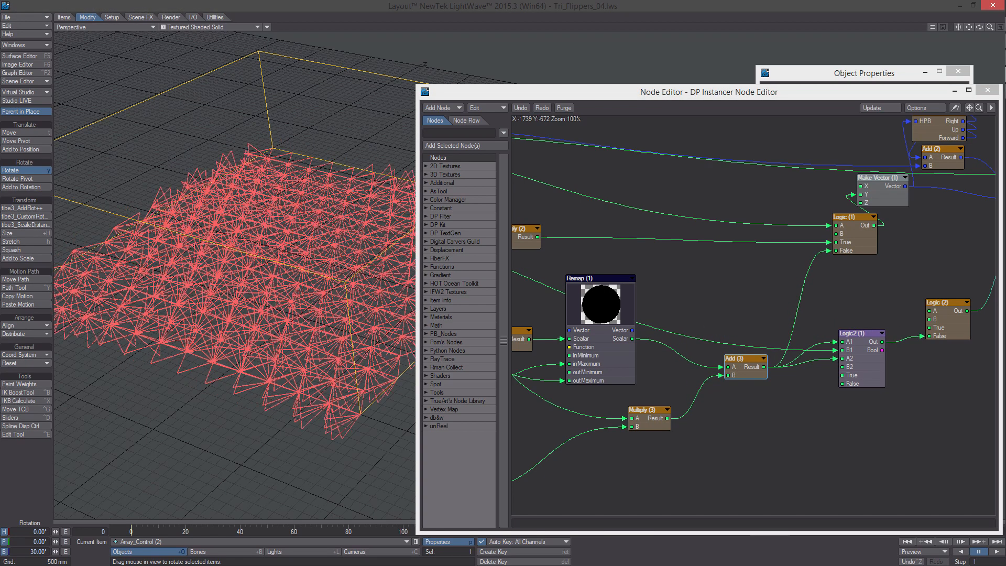
left_click_drag(516, 277, 474, 280)
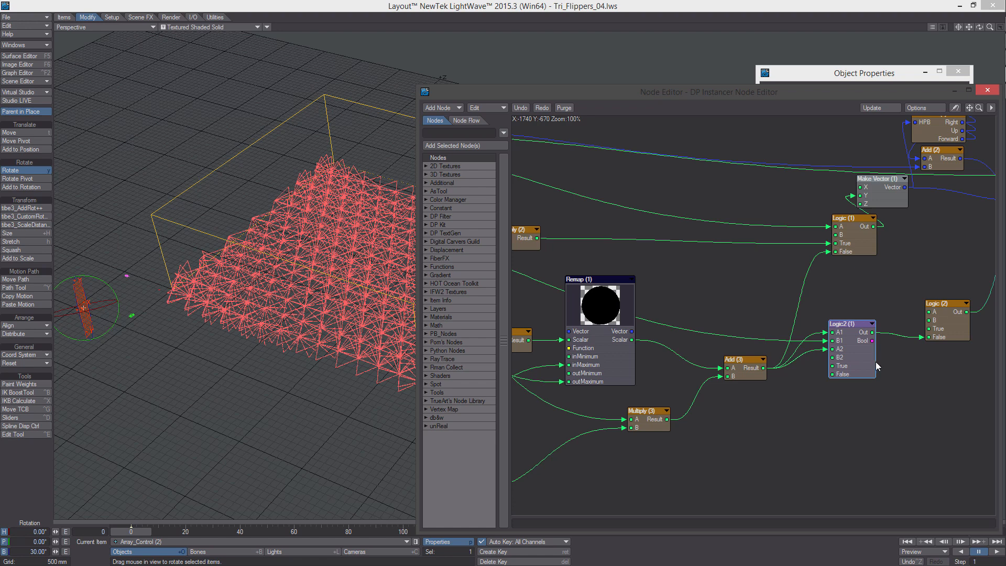
- Maximize the Node Editor again and connect Compound (1)'s y_index output to Logic (2)'s A input
left_click_drag(873, 363, 861, 346, "alt")
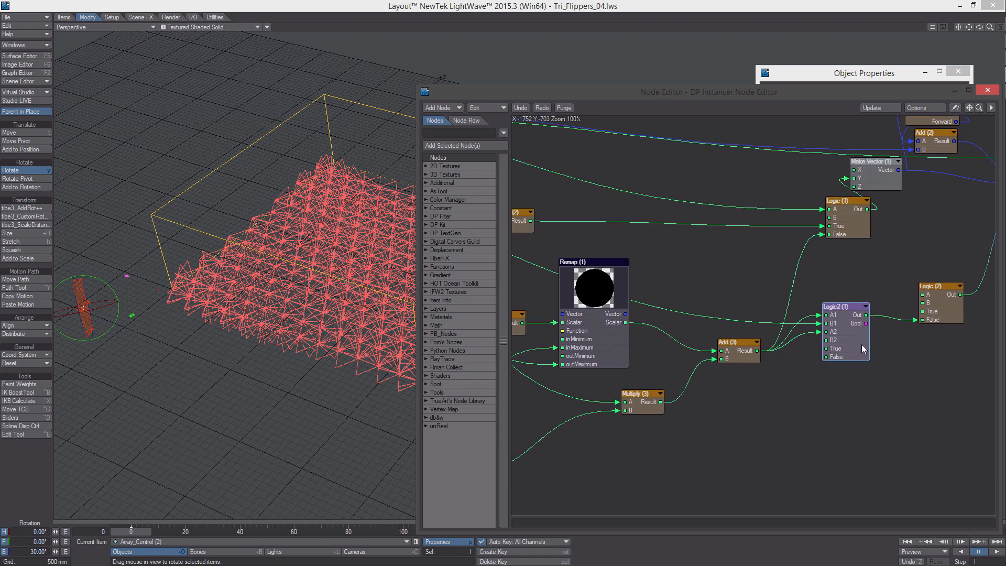
left_click_drag(941, 306, 884, 317, "alt")
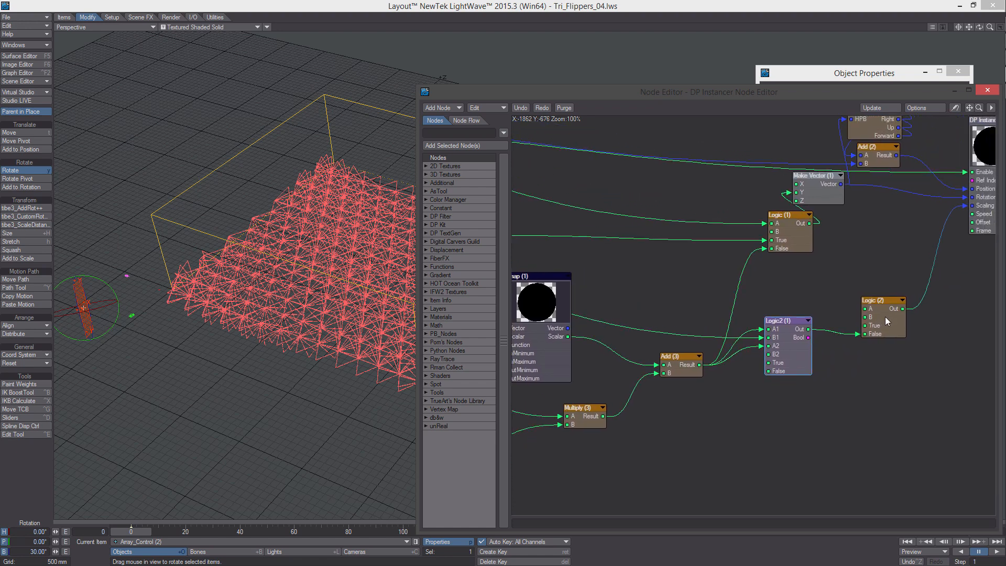
left_click_drag(794, 278, 897, 309, "alt")
left_click_drag(618, 89, 408, 76)
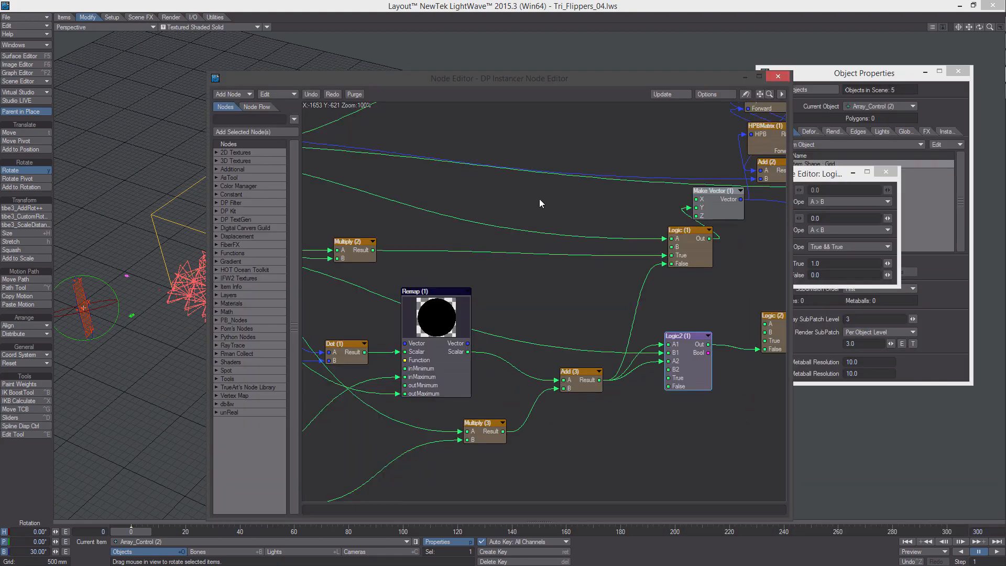
double_click(586, 77)
left_click_drag(639, 214, 923, 285, "alt")
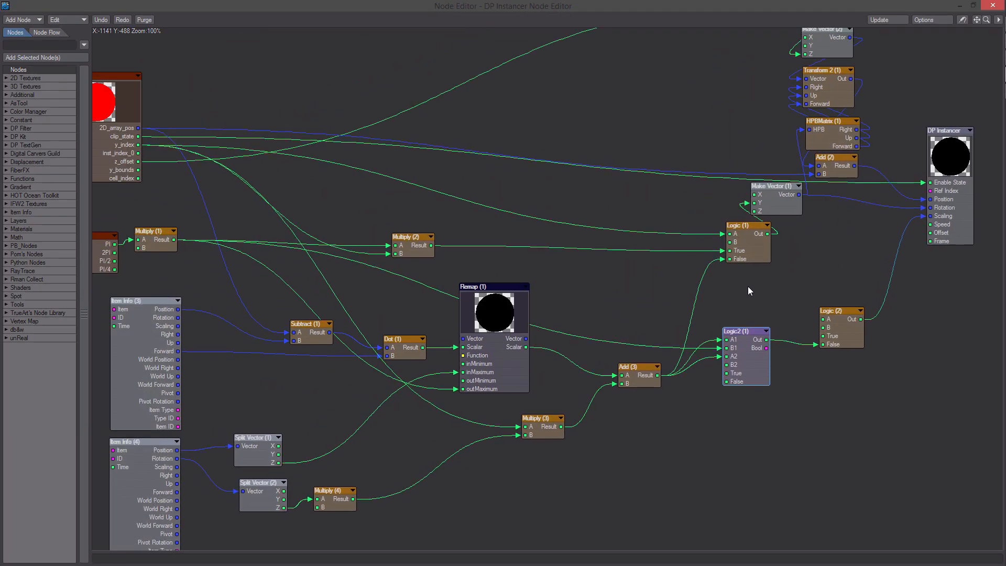
left_click_drag(614, 279, 631, 276, "alt")
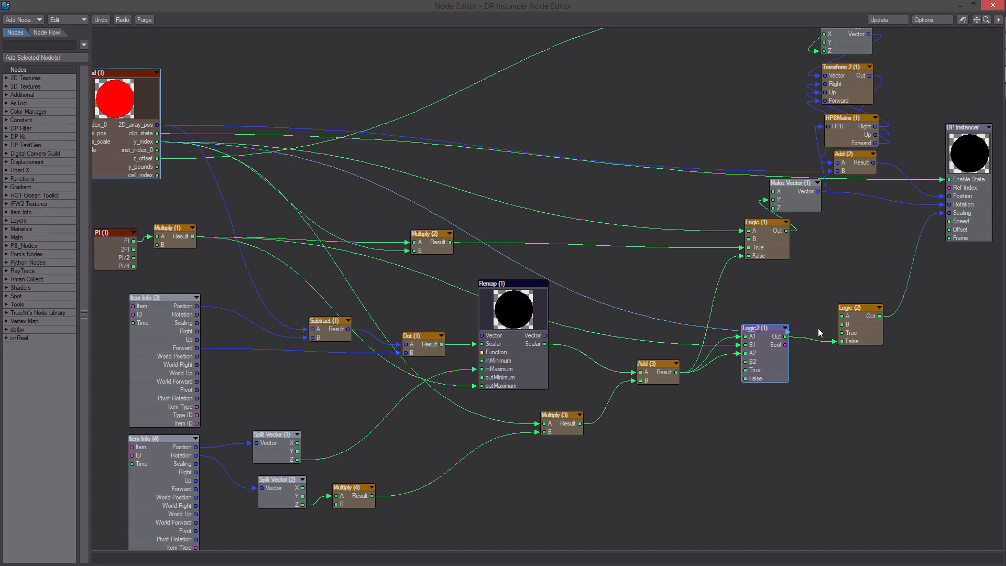
- Restore the smaller Node Editor window, examine the grid's flipping up close in the perspective view, and save the scene
double_click(390, 11)
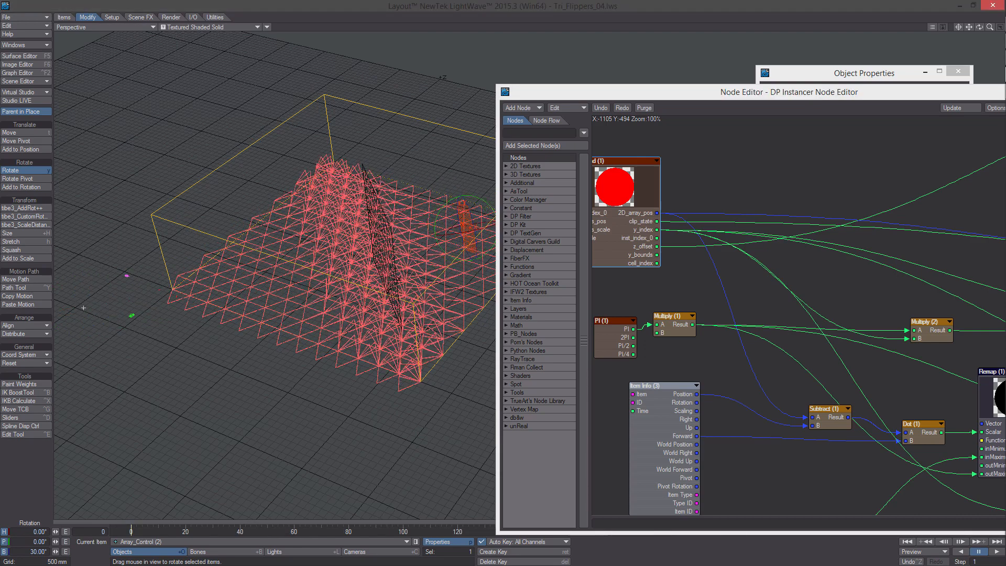
left_click_drag(394, 364, 356, 335, "alt")
scroll(341, 293, "up", 5)
left_click_drag(335, 283, 299, 218, "alt")
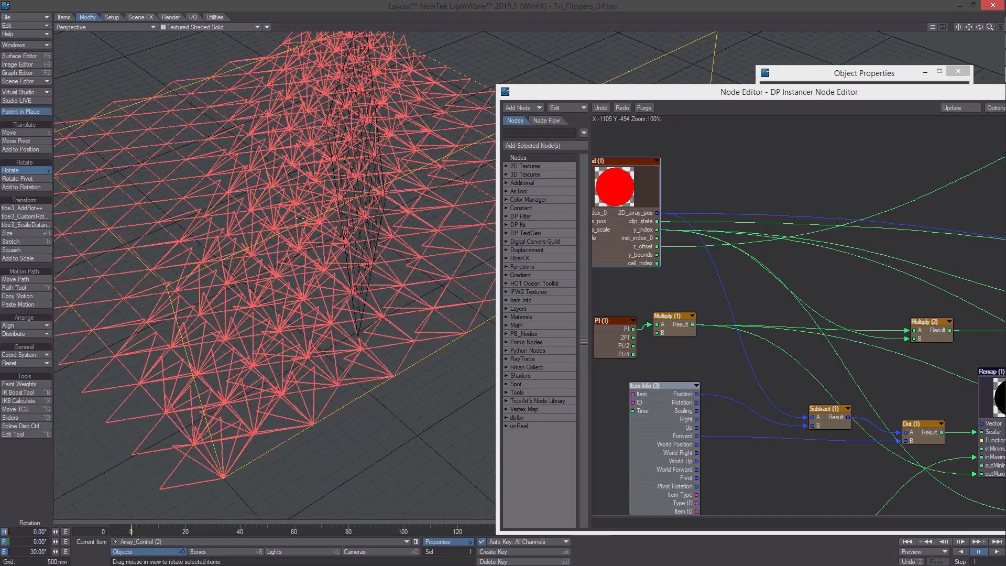
key("s")
key("Return")
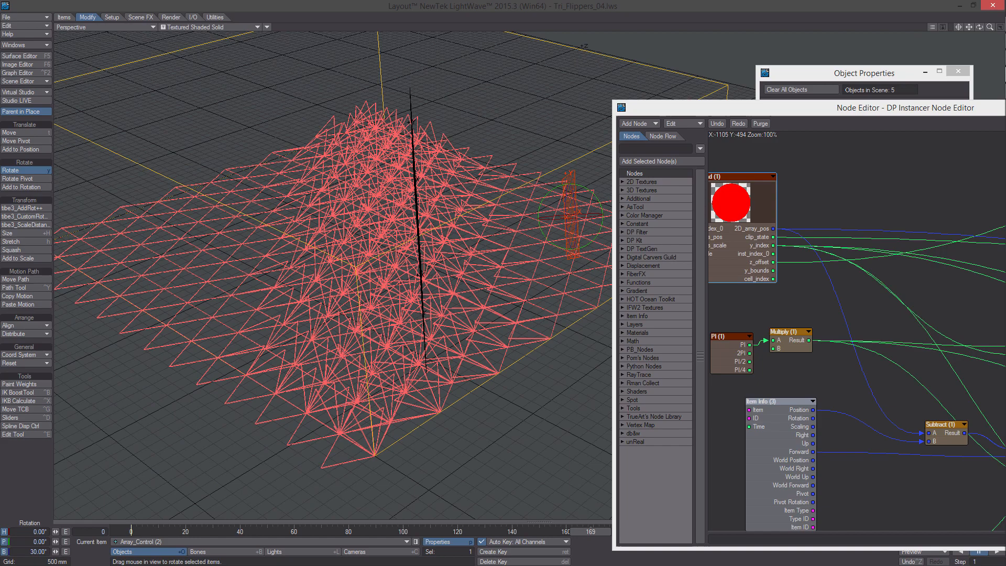
- Scrub the timeline back to frame 0 to examine the grid's flipping and save the scene again
left_click_drag(566, 497, 269, 531, "alt")
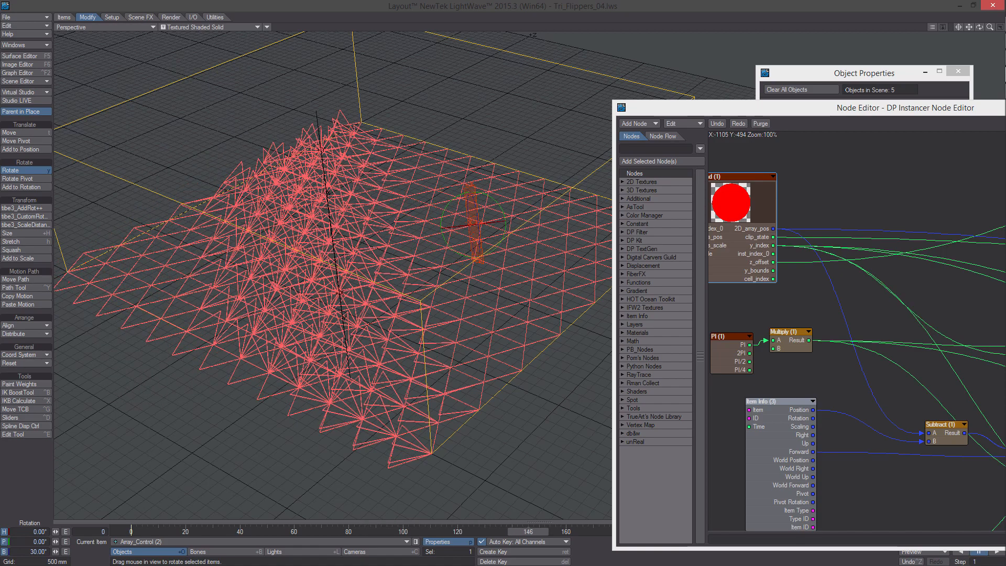
left_click_drag(396, 55, 706, 101, "alt")
left_click_drag(533, 529, 131, 530)
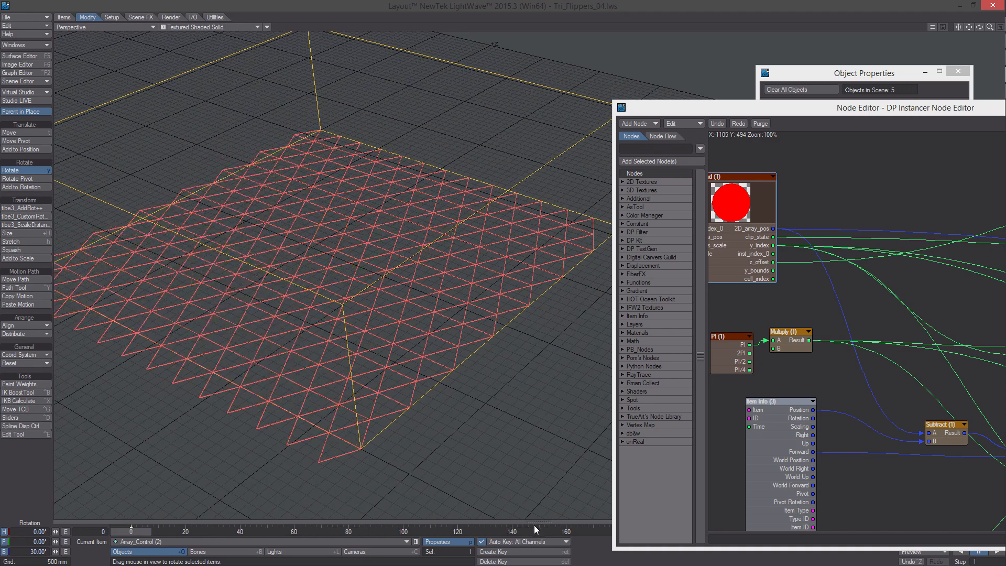
key("s")
key("Return")
key("Return")
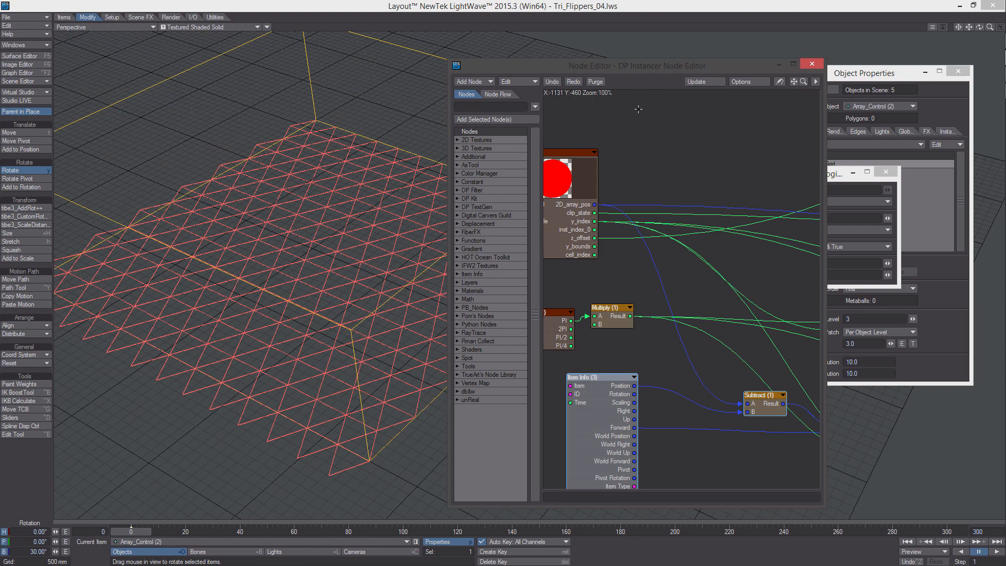
- Move the Node Editor window over the viewport and widen it
left_click_drag(602, 273, 274, 205, "alt")
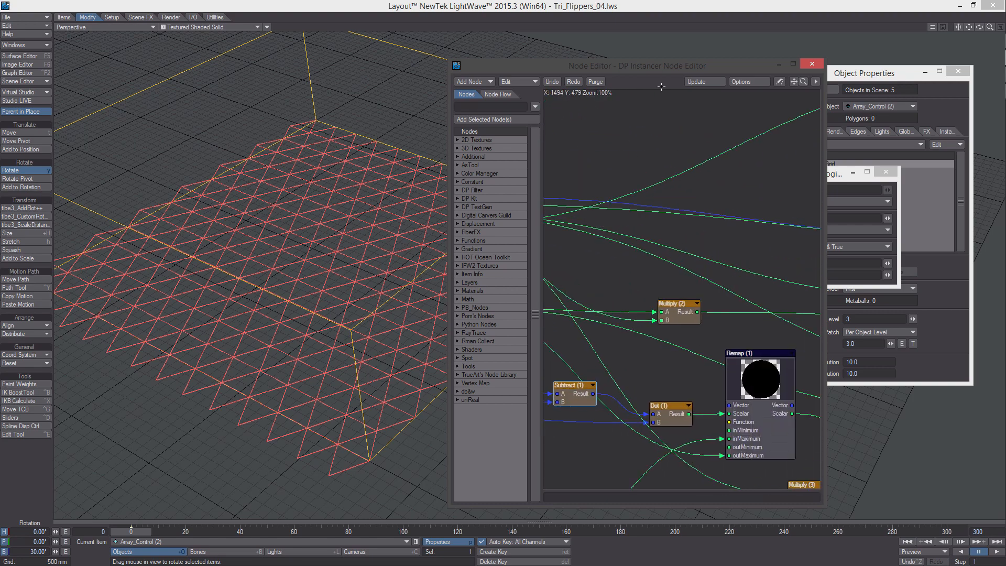
left_click_drag(817, 231, 784, 221, "alt")
left_click_drag(716, 71, 583, 63)
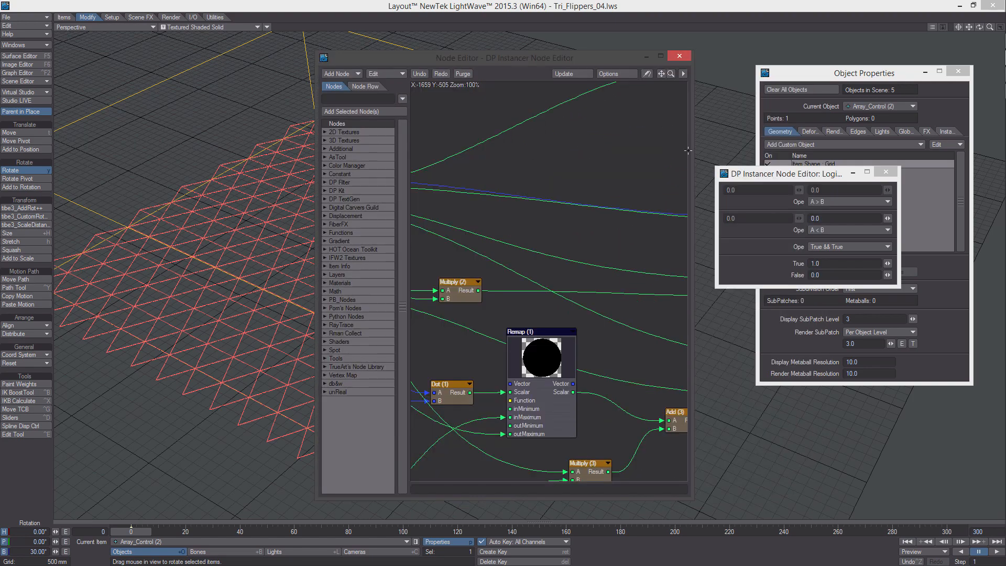
left_click_drag(692, 151, 901, 157)
- Move the Multiply (2) node closer to the Multiply (1) node
left_click_drag(732, 226, 890, 217, "alt")
left_click_drag(676, 244, 840, 233, "alt")
left_click_drag(689, 249, 678, 275, "alt")
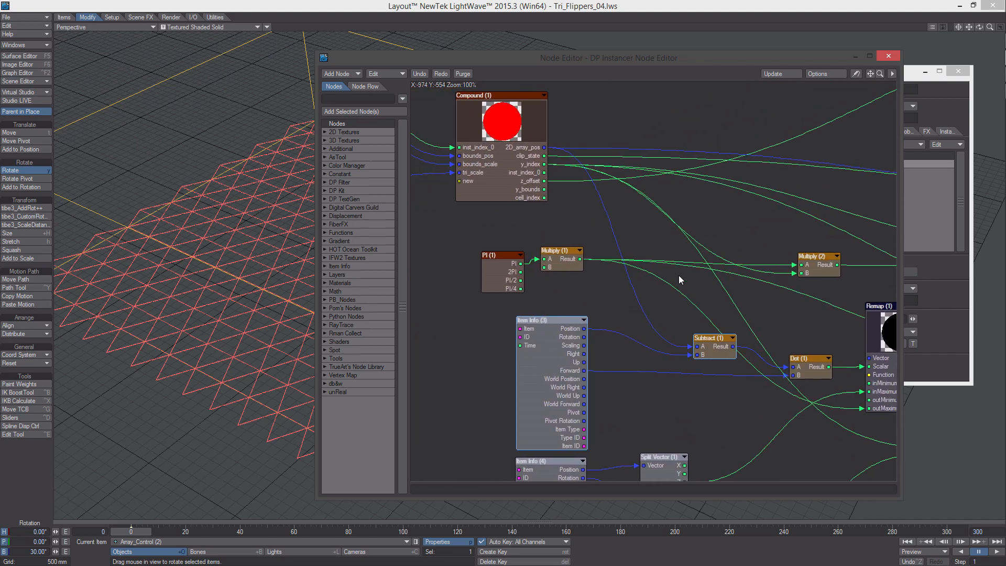
left_click_drag(492, 277, 488, 266)
left_click_drag(666, 265, 575, 228, "alt")
left_click_drag(733, 221, 693, 207)
left_click_drag(682, 237, 703, 207, "alt")
right_click(700, 240)
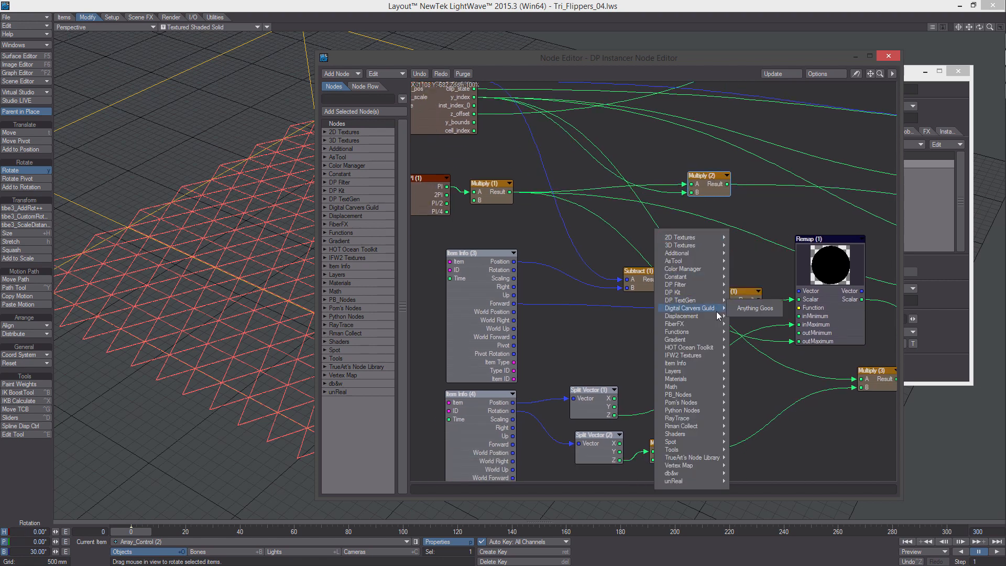
left_click(586, 245)
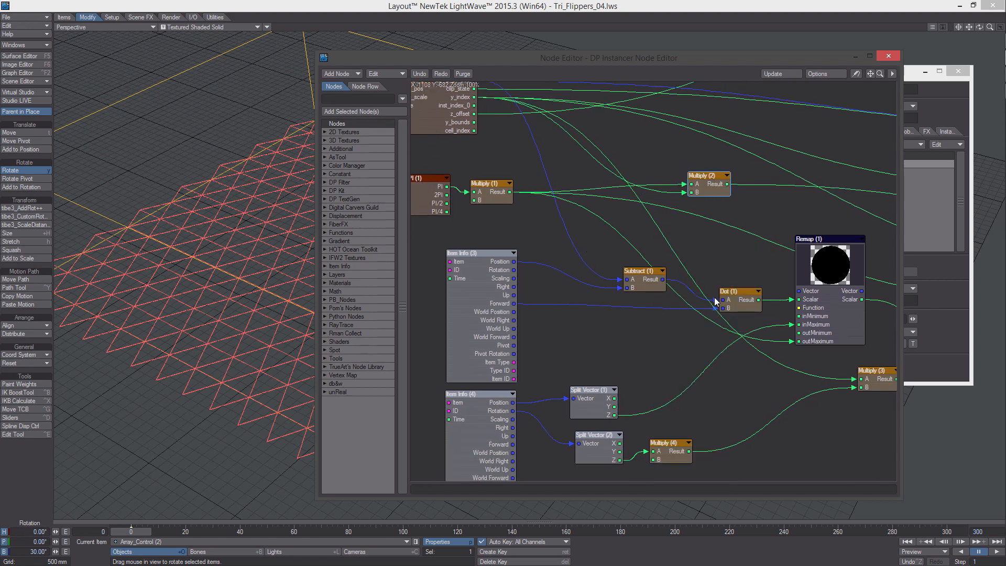
- Reconnect Item Info (3)'s Forward output to input B of the Dot node and scrub the timeline to check the flipping triangles
left_click_drag(730, 311, 728, 309)
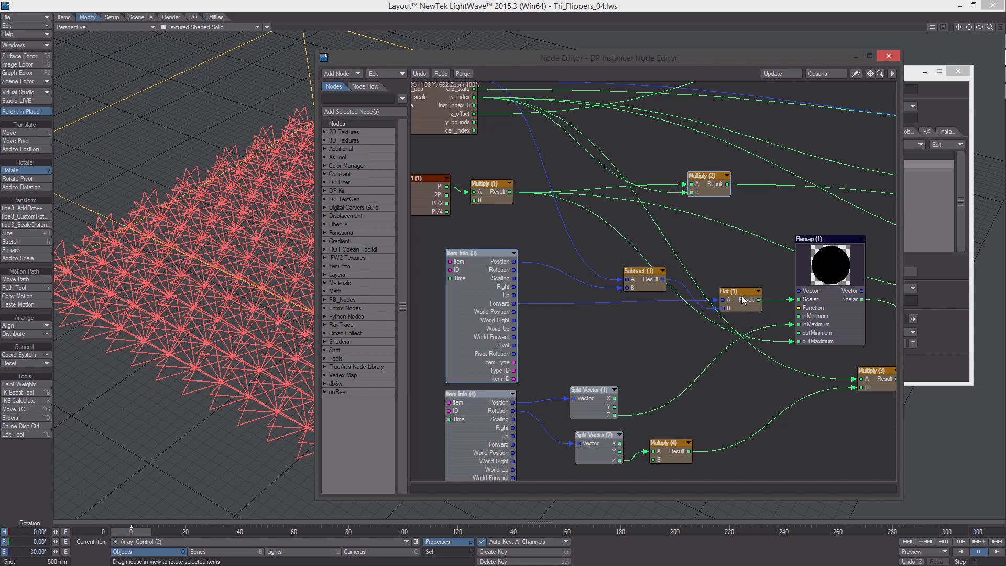
left_click_drag(483, 59, 656, 65)
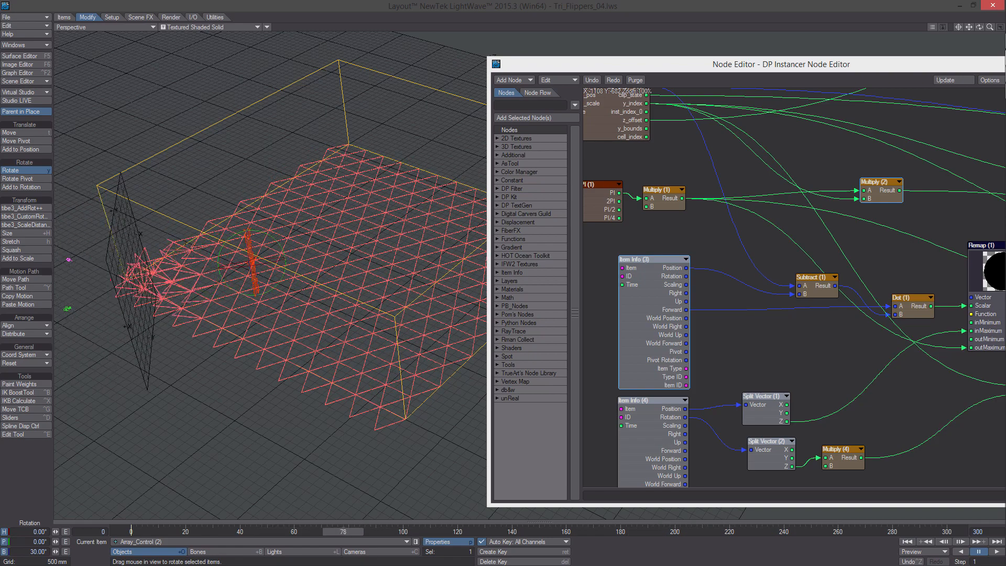
left_click_drag(343, 347, 343, 311, "alt")
left_click_drag(740, 65, 604, 49)
- Spread out the Logic2, Add (3) and Multiply (3) nodes to the right of Remap to make room in the network
left_click_drag(821, 326, 521, 319, "alt")
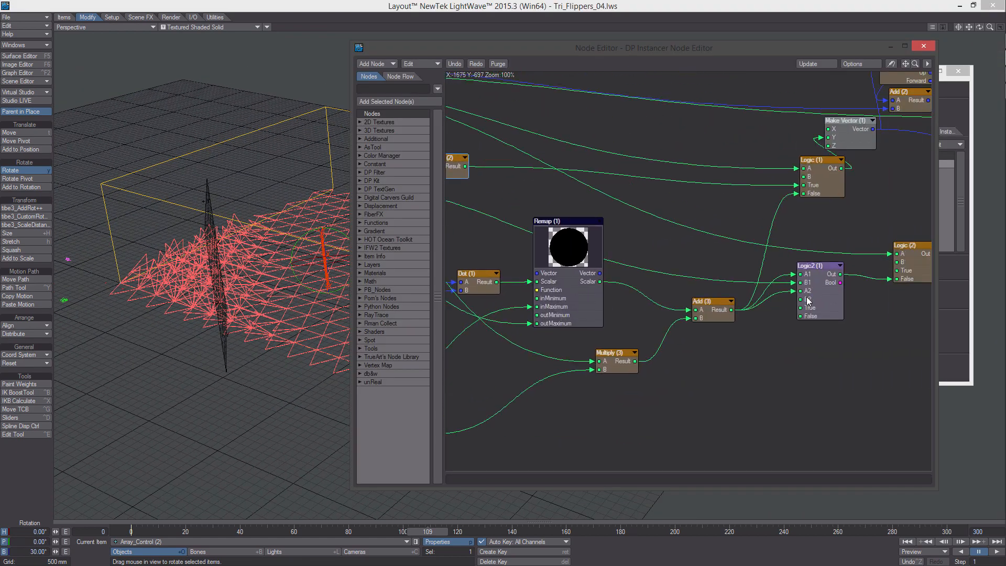
left_click_drag(812, 297, 831, 300)
left_click_drag(707, 323, 775, 310, "alt")
left_click_drag(653, 362, 669, 351)
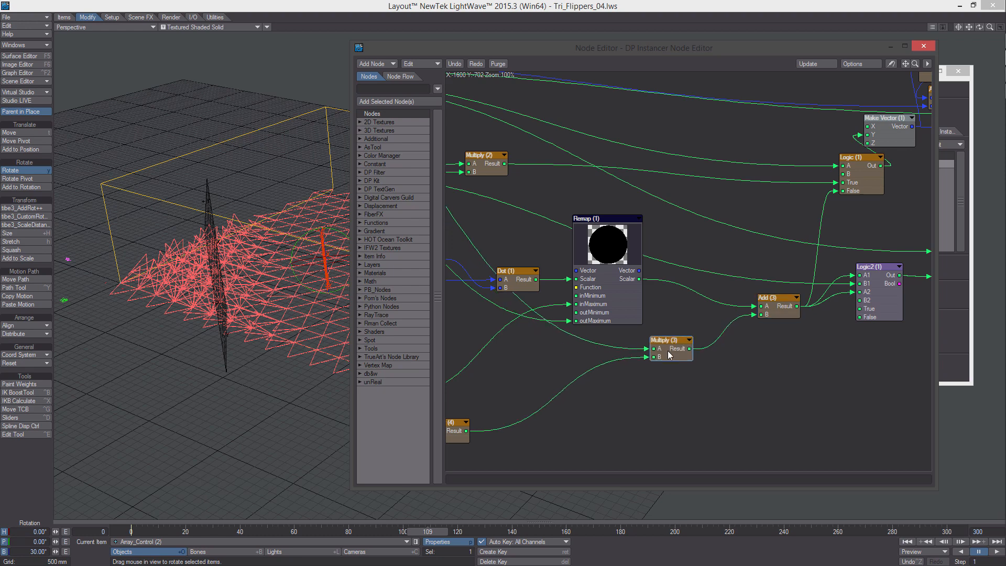
- Add a 3D Turbulence texture node and place it in the empty area below Multiply (3)
left_click_drag(529, 423, 634, 290, "alt")
right_click(733, 353)
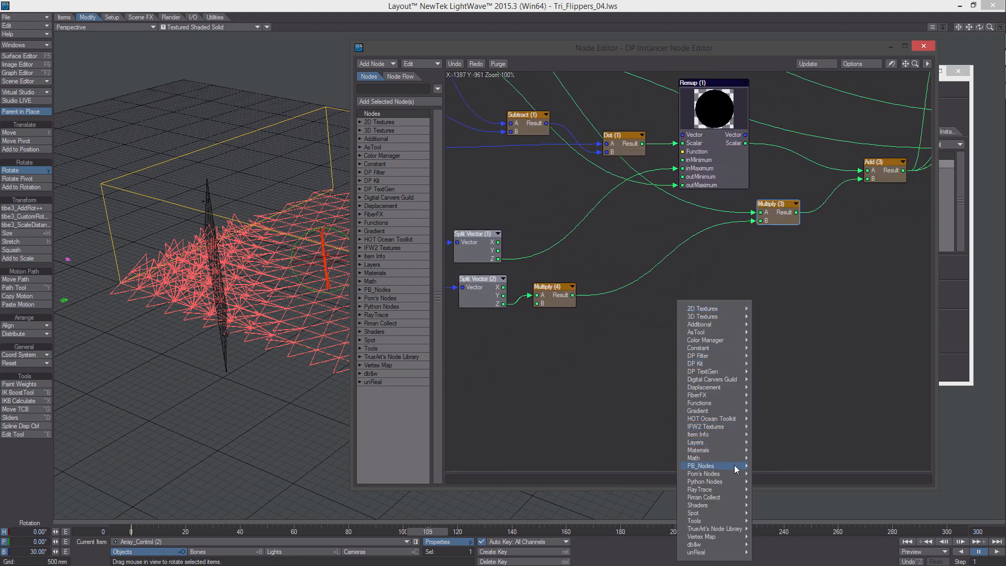
mouse_move(743, 429)
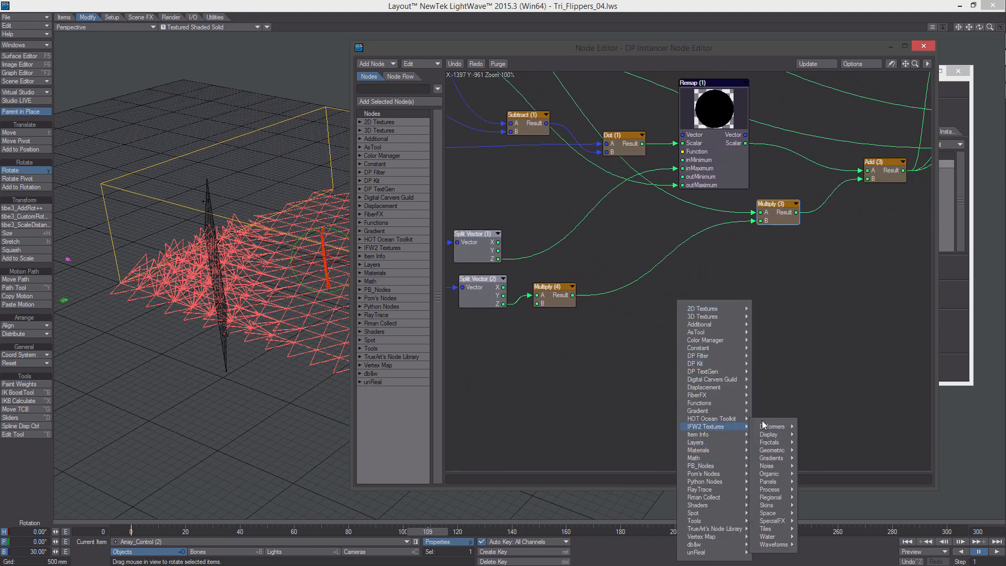
mouse_move(734, 313)
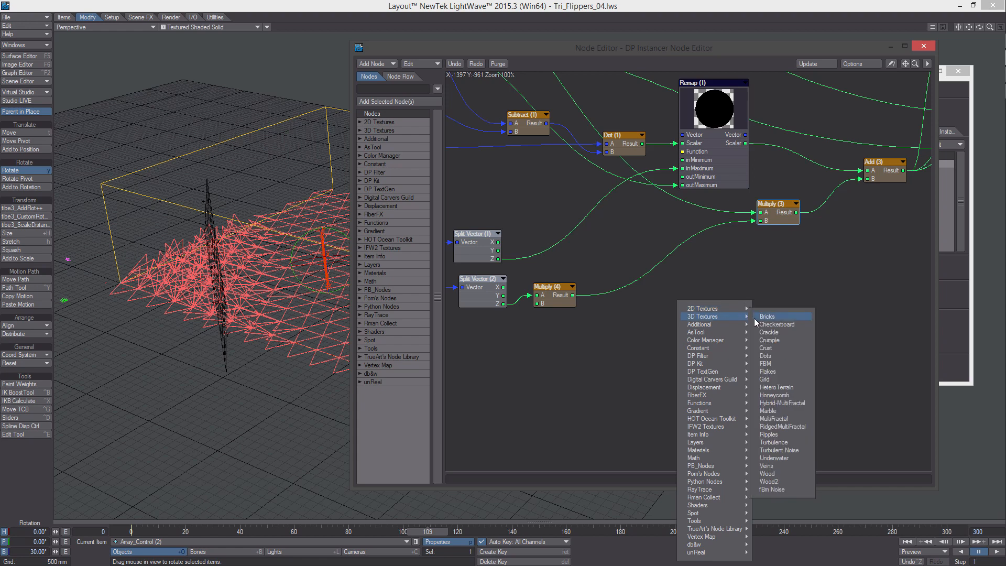
left_click(794, 442)
left_click_drag(706, 243, 745, 338)
- Add a Replace Spot node beside Turbulence and connect Turbulence's Alpha output to its Alpha input
right_click(627, 327)
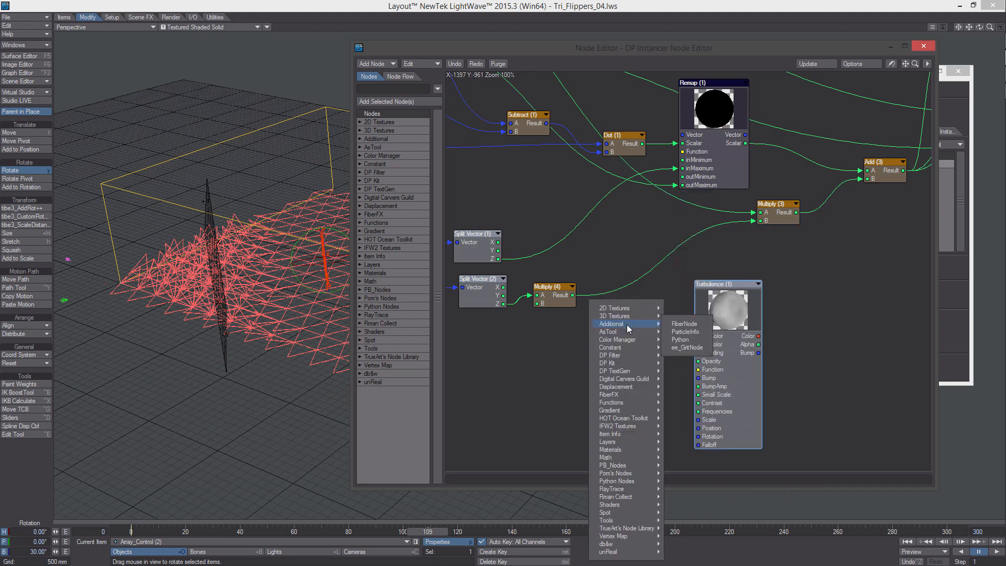
mouse_move(648, 367)
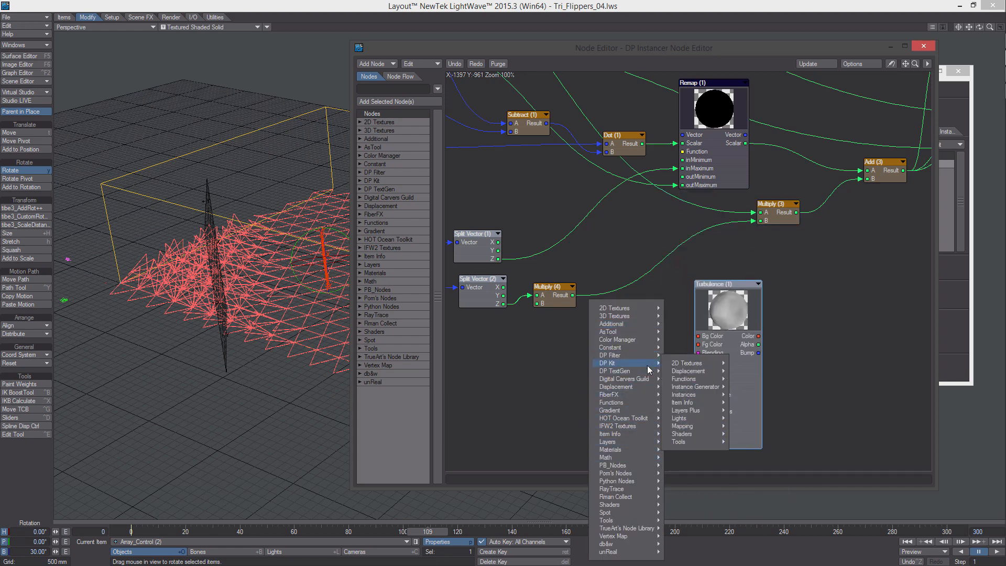
mouse_move(701, 441)
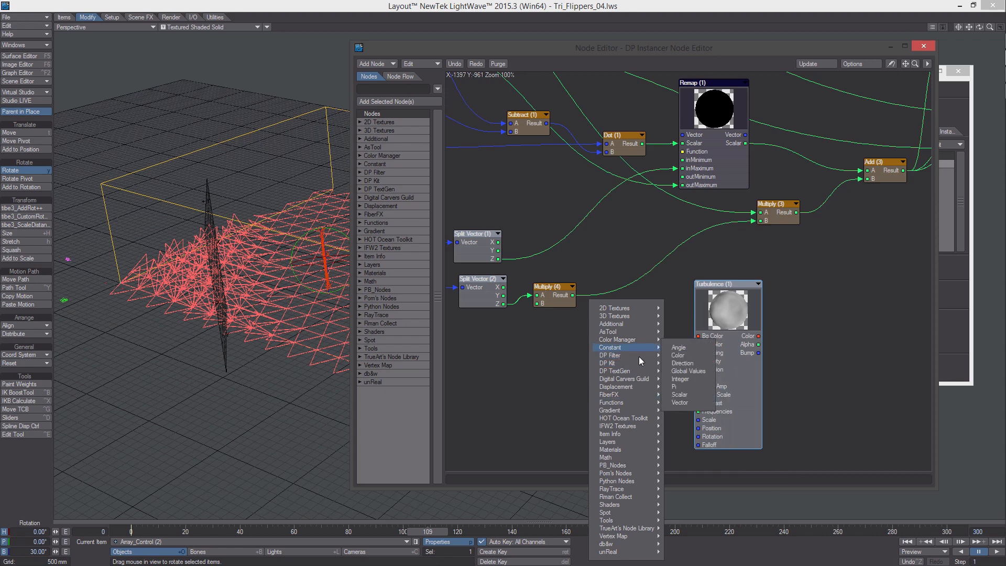
mouse_move(690, 378)
left_click(723, 418)
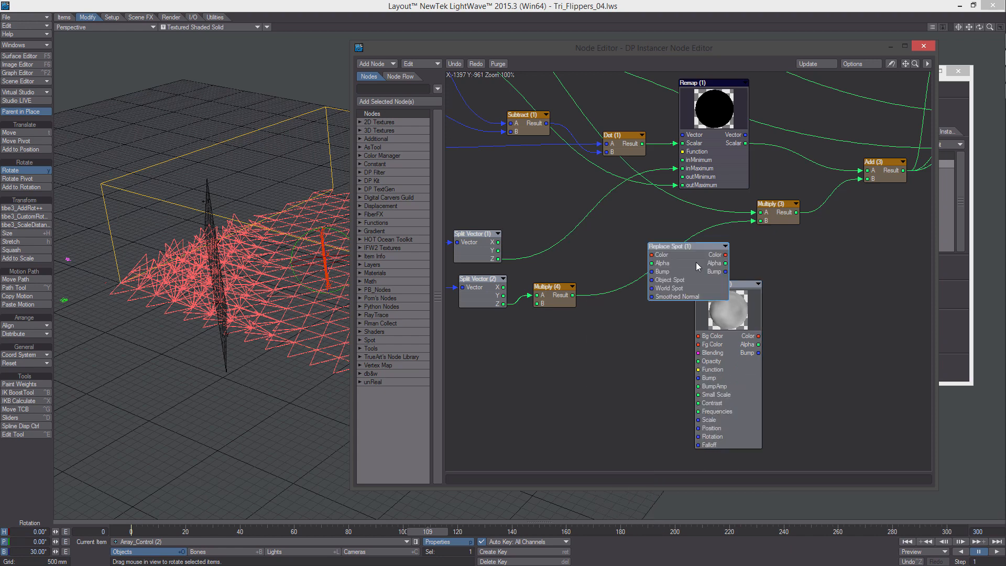
left_click_drag(695, 262, 746, 323)
left_click_drag(690, 350, 650, 349)
left_click_drag(784, 358, 874, 355)
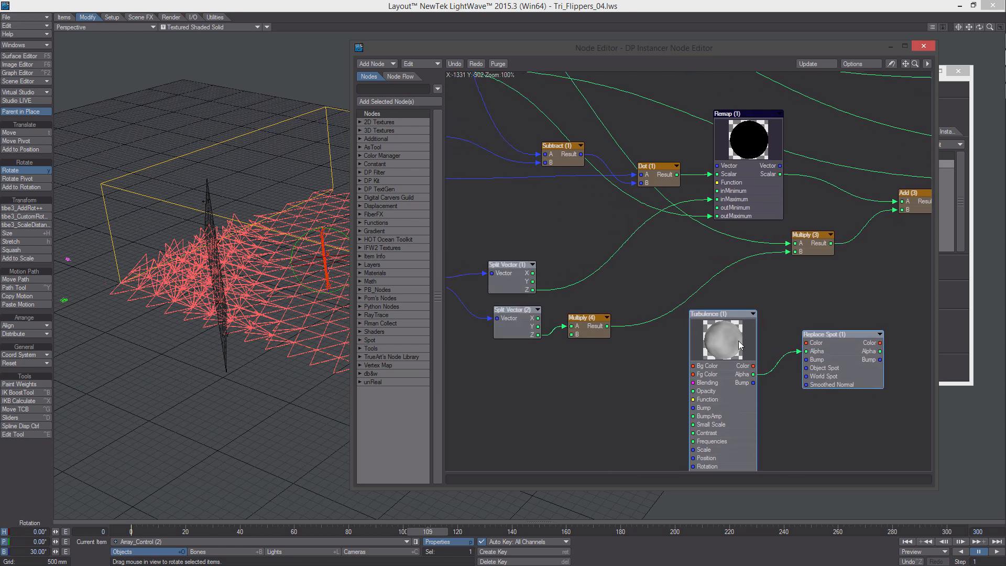
- Bring Replace Spot near Compound (1) and connect the compound's 2D_array_pos output to its World Spot input
double_click(740, 346)
left_click(884, 175)
left_click_drag(759, 343, 835, 378, "alt")
left_click_drag(818, 373, 787, 339)
left_click_drag(910, 388, 643, 239)
left_click_drag(680, 281, 810, 435, "alt")
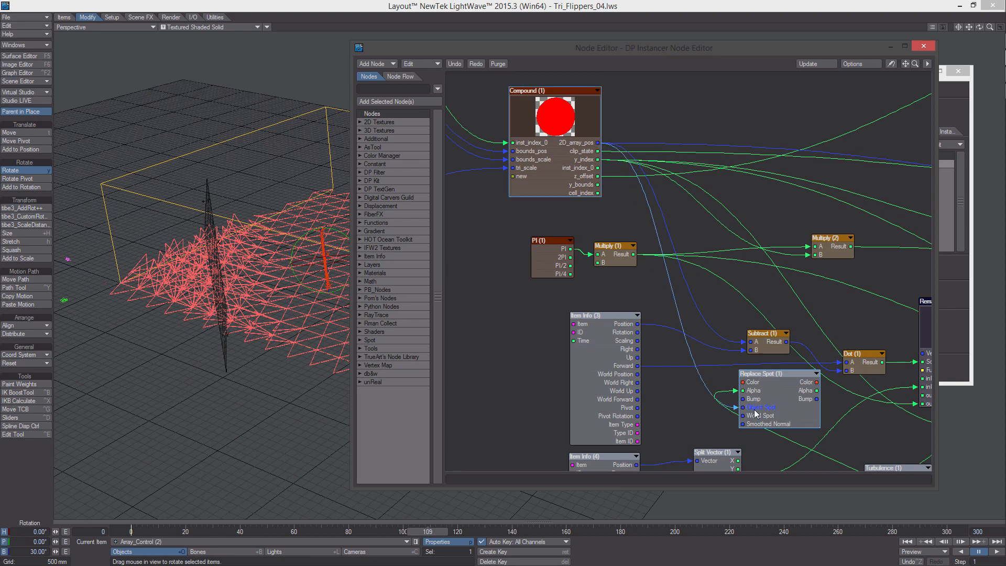
- Move Replace Spot back beside Turbulence and tidy both nodes beneath Remap and Multiply (3)
left_click_drag(770, 390, 577, 288, "alt")
left_click_drag(605, 301, 890, 393)
left_click_drag(854, 388, 730, 419, "alt")
left_click_drag(599, 404, 619, 337)
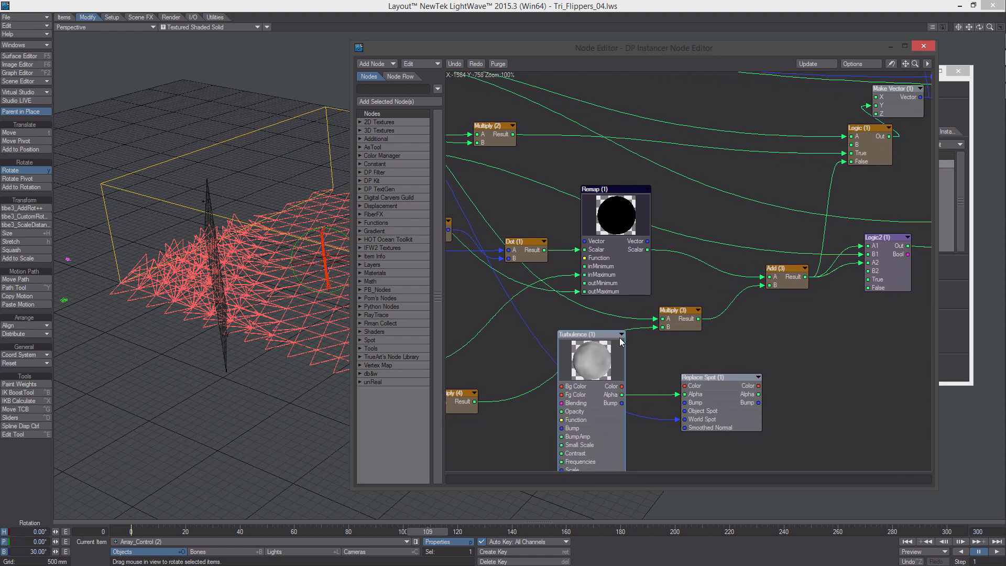
double_click(604, 373)
left_click(711, 400)
- Add a scalar Add math node after Multiply (3) and arrange Turbulence and Replace Spot closer to it
left_click_drag(725, 393, 676, 391, "alt")
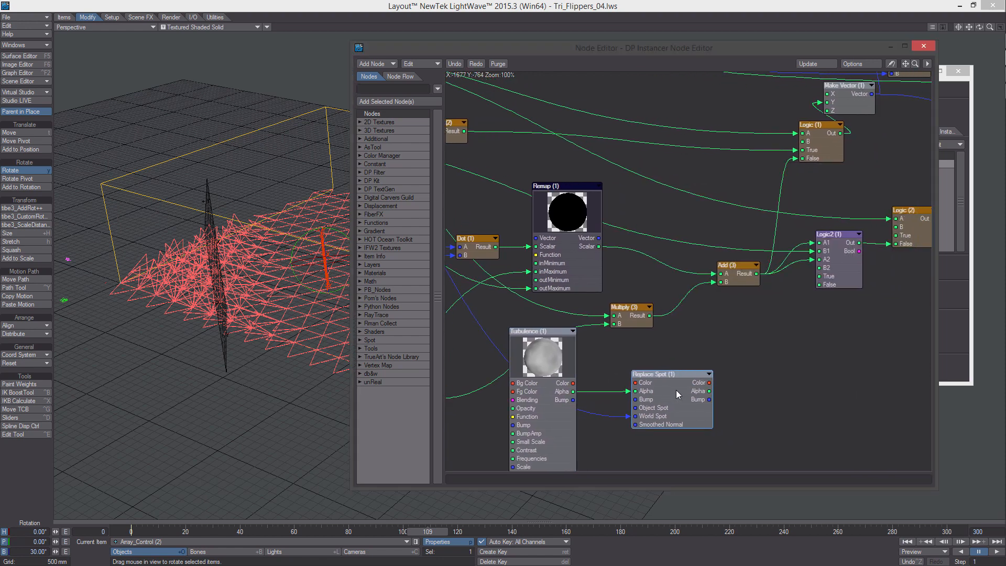
right_click(755, 309)
mouse_move(754, 459)
mouse_move(817, 458)
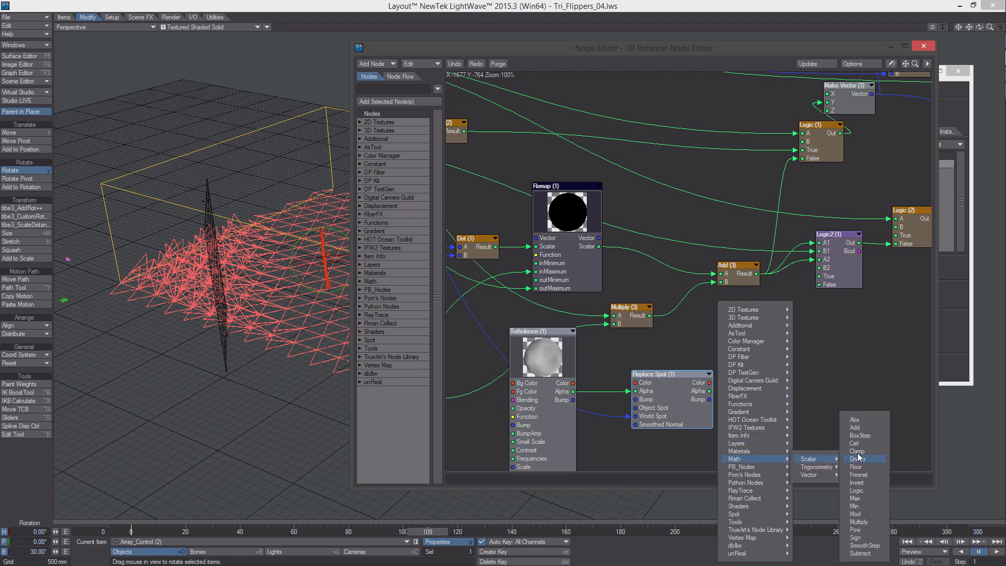
left_click(859, 427)
left_click_drag(728, 331, 715, 338)
left_click_drag(709, 385, 826, 383, "alt")
left_click_drag(653, 361, 626, 368)
left_click_drag(787, 389, 739, 387)
left_click_drag(738, 387, 694, 379, "alt")
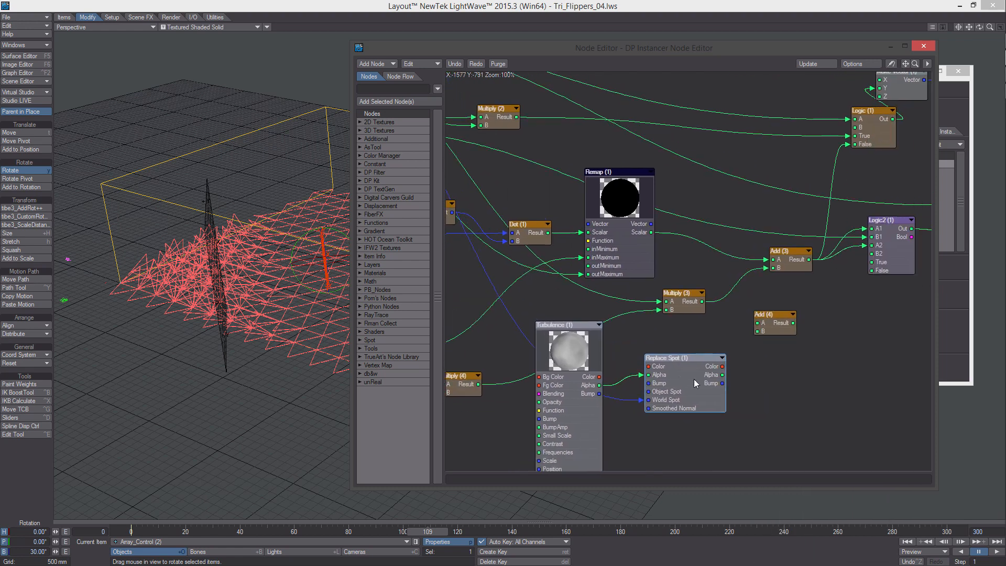
- Feed Multiply (3) and Replace Spot's Alpha into Add (4), route its Result to Add (3) input B, and scrub the timeline
left_click_drag(765, 335, 763, 332)
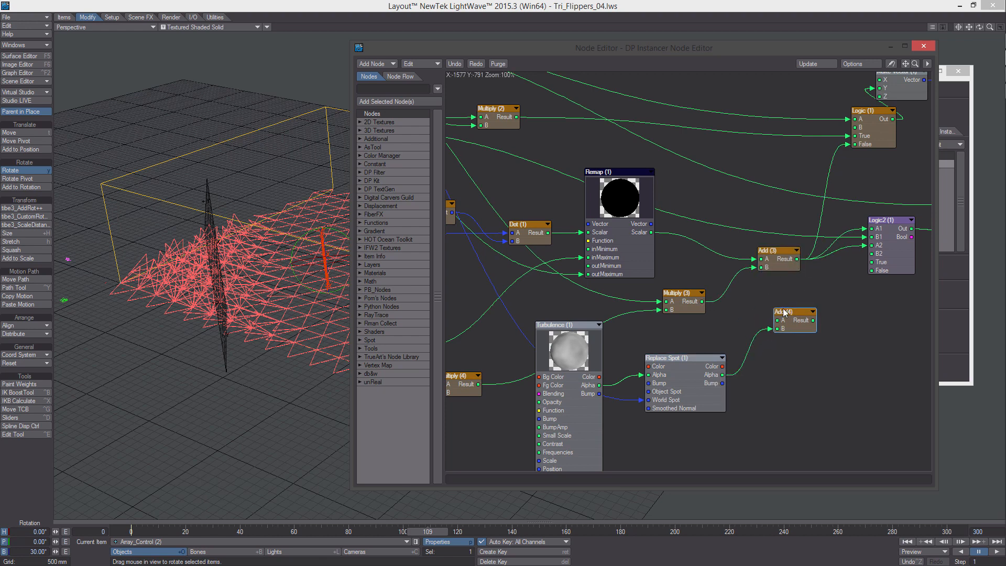
left_click_drag(708, 303, 737, 316, "alt")
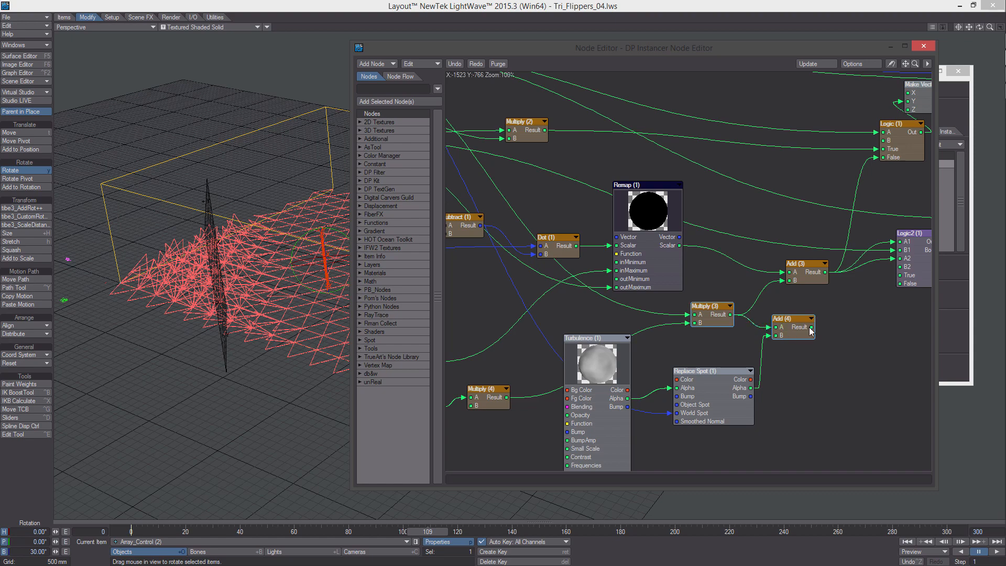
left_click_drag(805, 283, 830, 273)
left_click(791, 324)
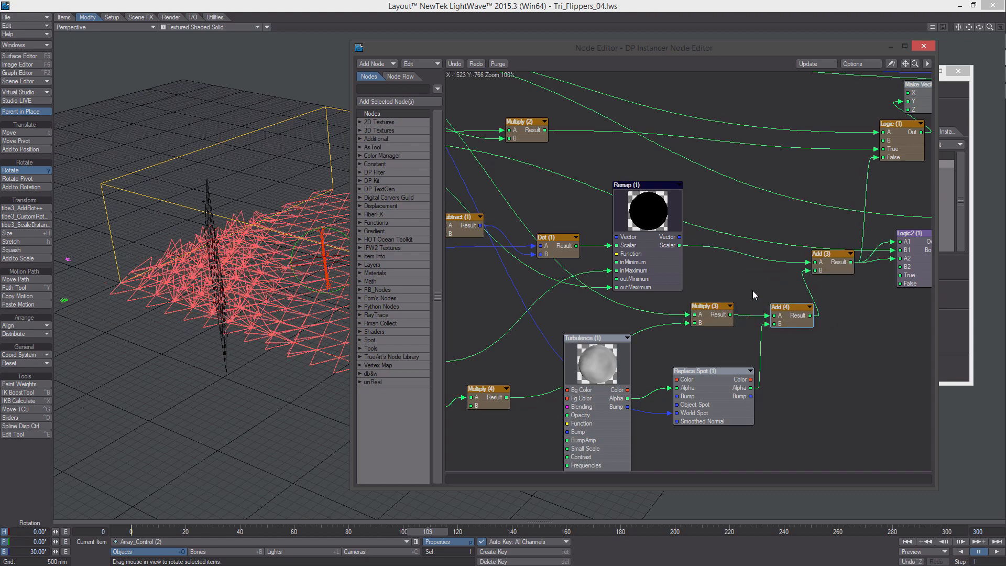
left_click_drag(568, 52, 753, 68)
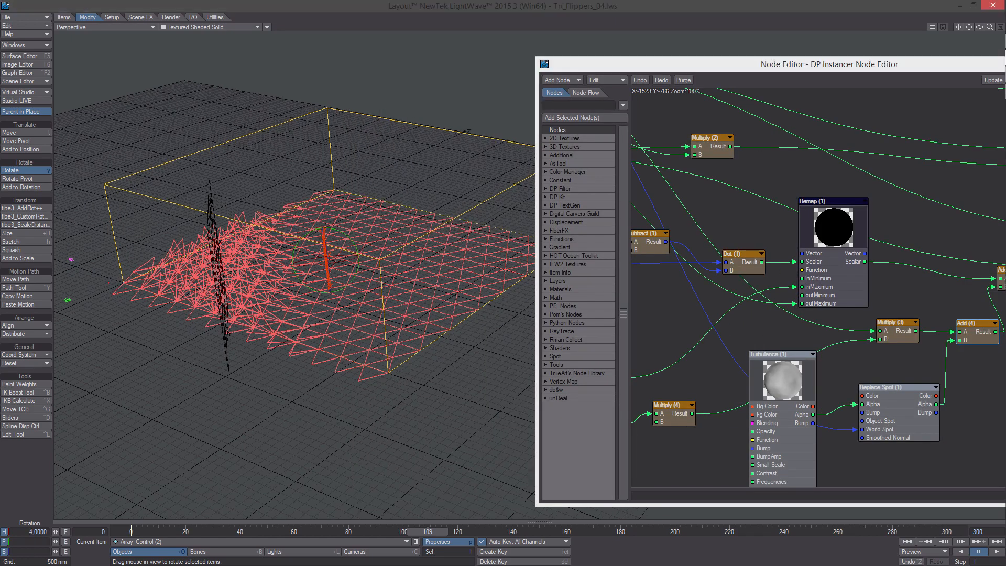
left_click_drag(443, 534, 512, 533)
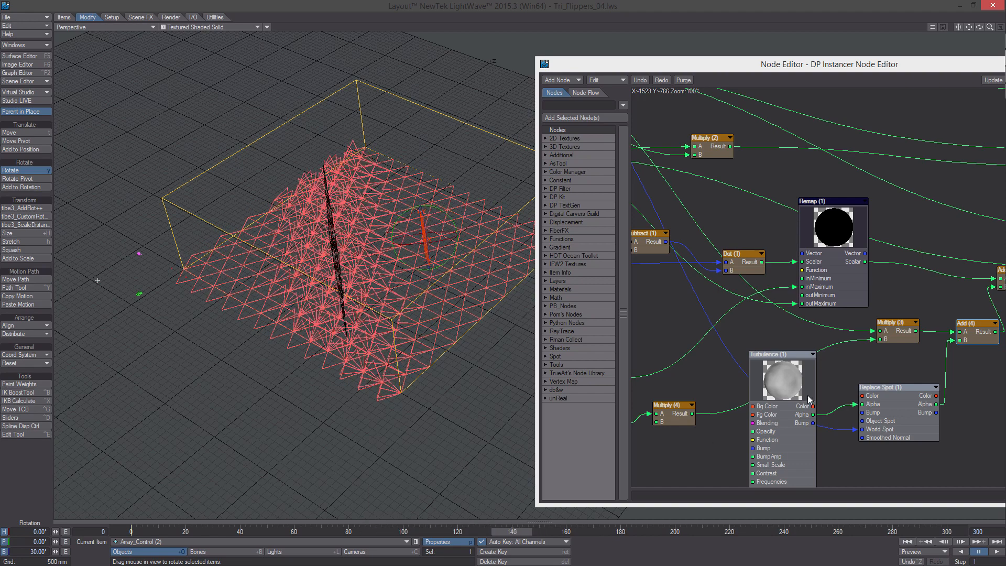
- Set the Turbulence node's opacity to 500% and scrub the timeline to check the stronger variation
middle_click_drag(784, 380, 791, 303)
left_click_drag(791, 303, 792, 298)
middle_click_drag(792, 299, 746, 334)
double_click(746, 333)
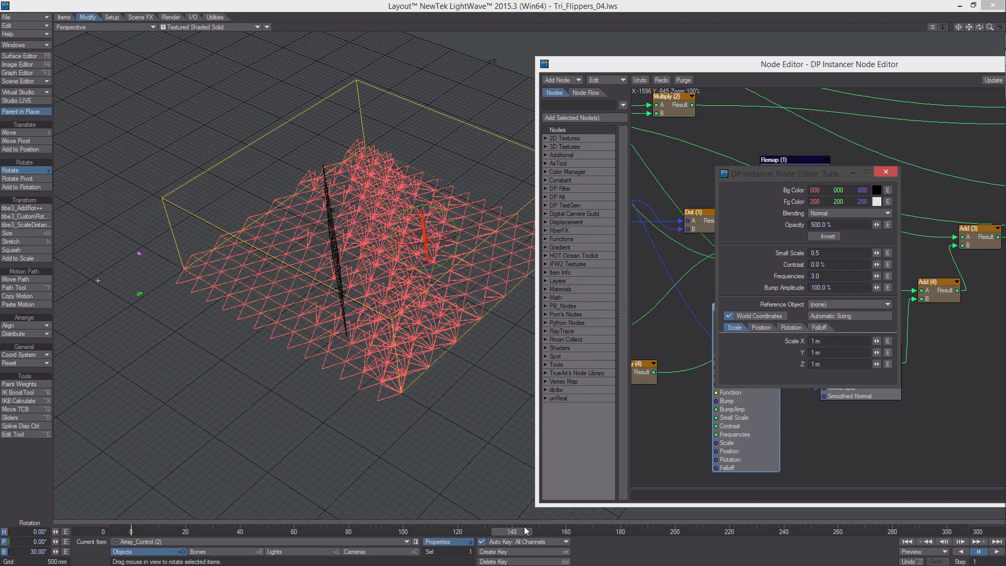
left_click_drag(525, 530, 242, 530)
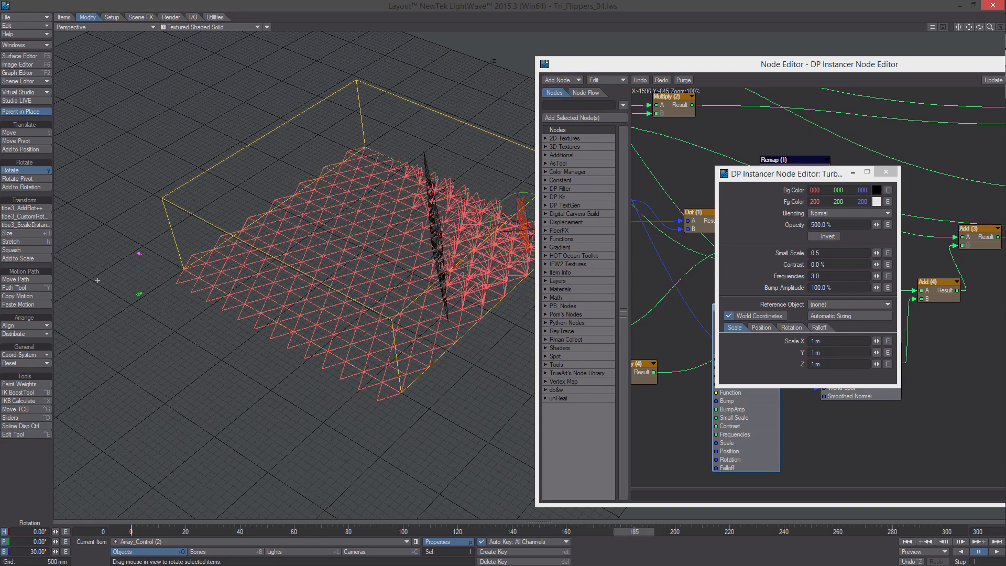
- Set the Turbulence scale to 5 m on X, Y and Z and scrub back to frame 0
left_click(827, 341)
key("Tab")
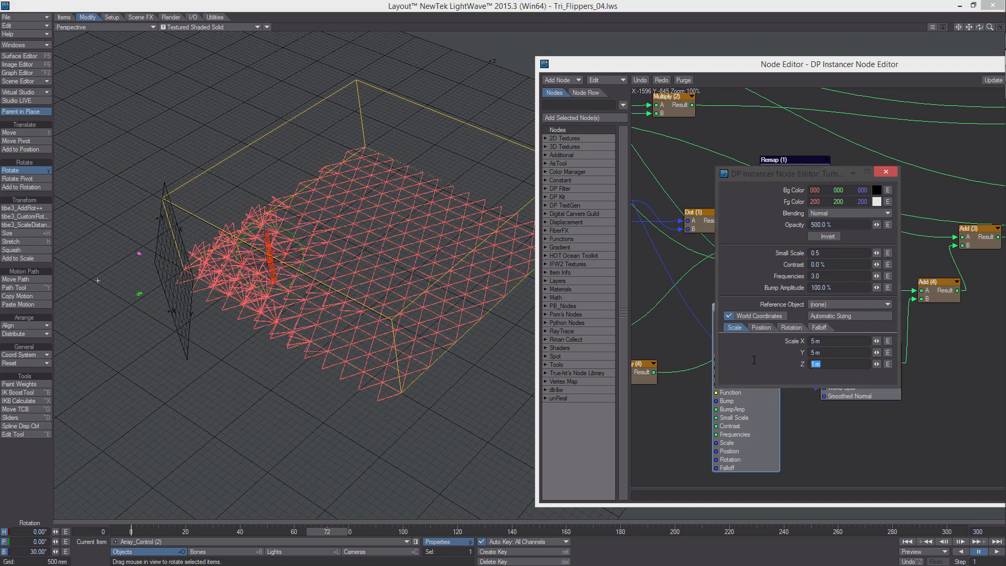
left_click_drag(325, 531, 129, 531)
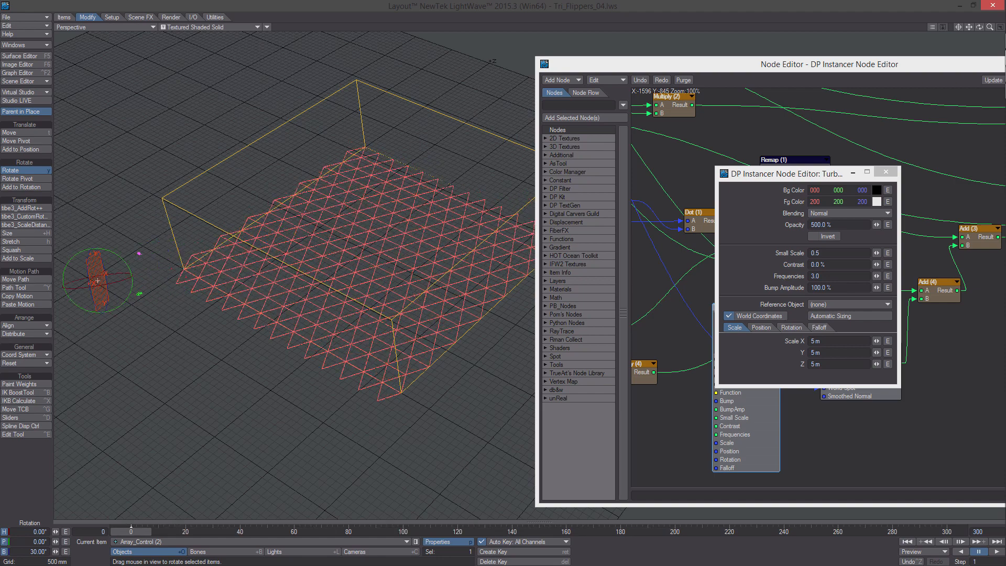
- Scale the Tri:Tri object to 0.5 on X, Y and Z and inspect the denser array along the timeline
left_click_drag(448, 418, 264, 345, "alt")
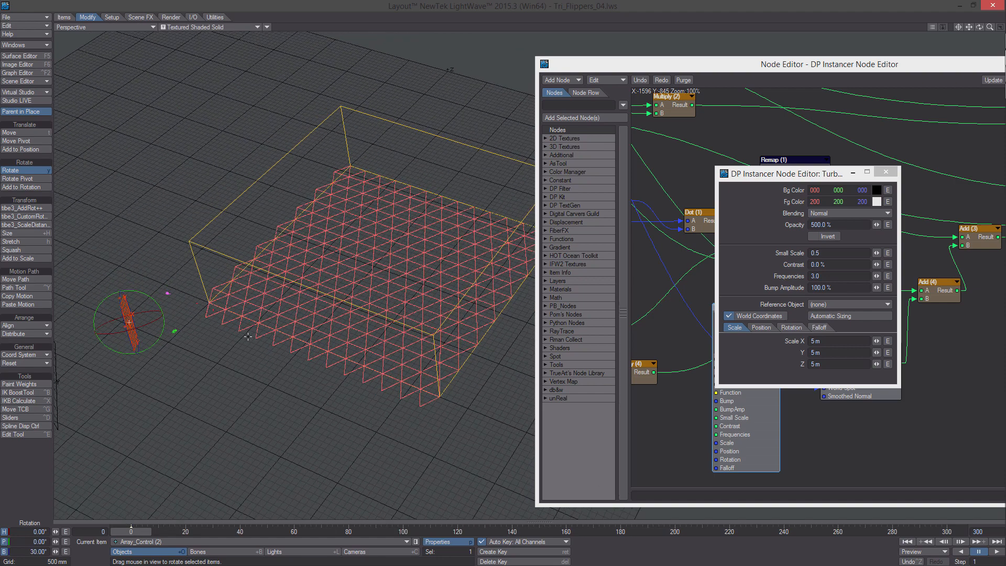
left_click(210, 302)
left_click(160, 541)
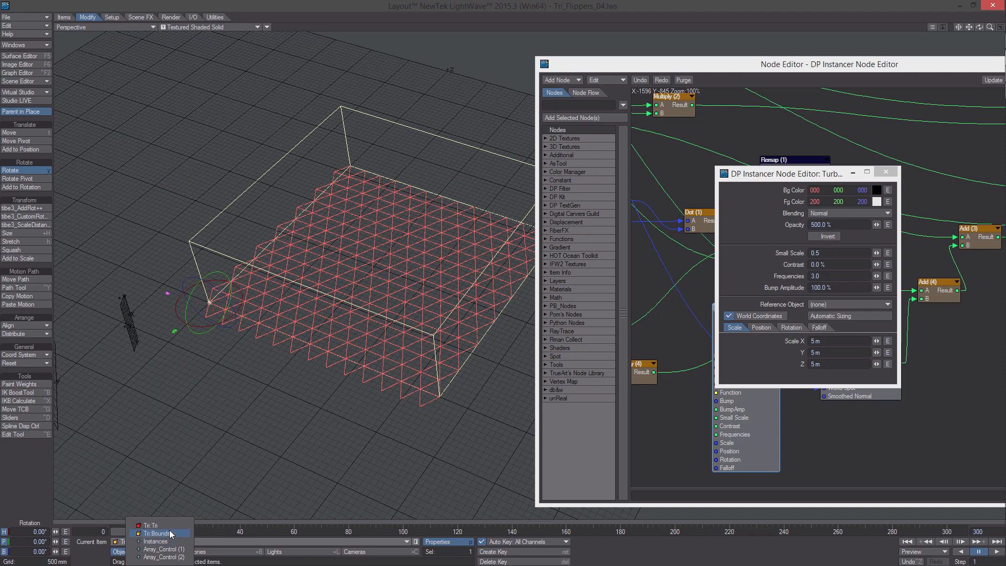
left_click(151, 525)
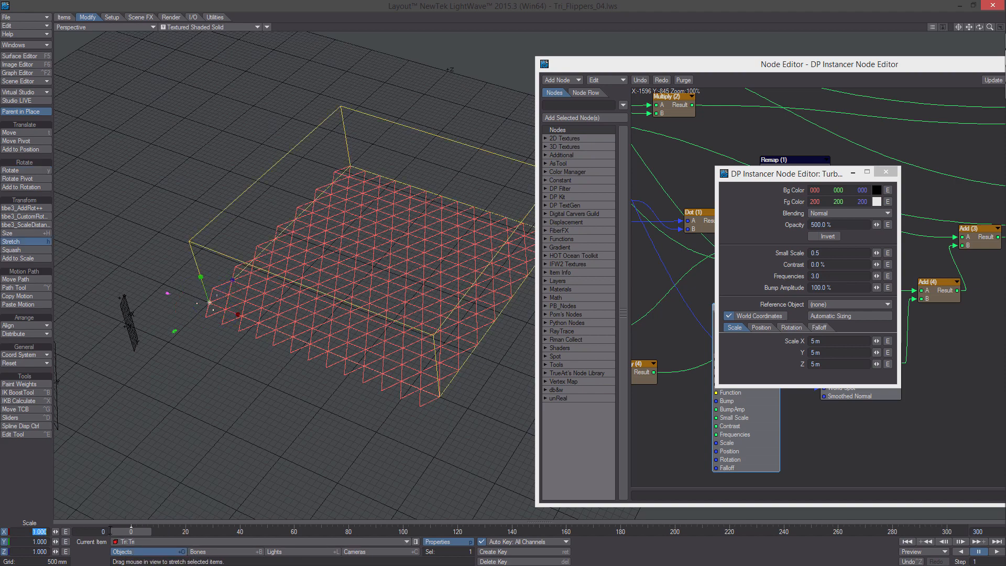
key("Tab")
type(".5")
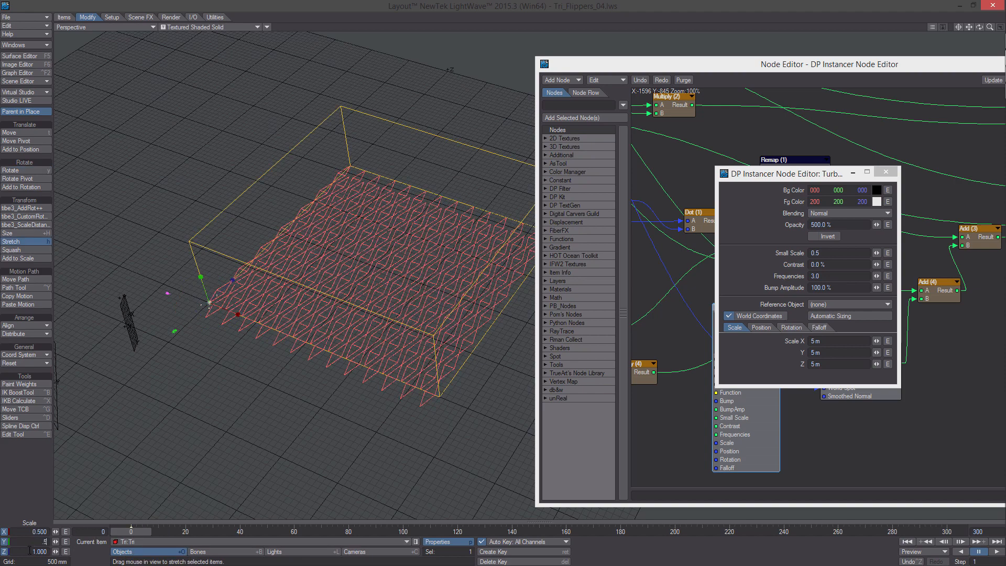
key("Return")
left_click_drag(133, 531, 288, 531)
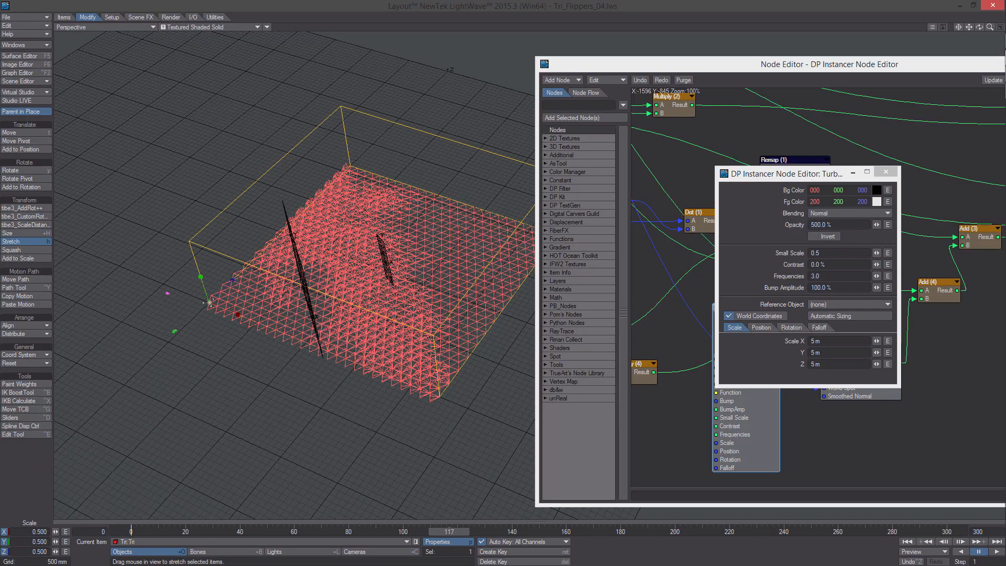
scroll(293, 276, "up", 5)
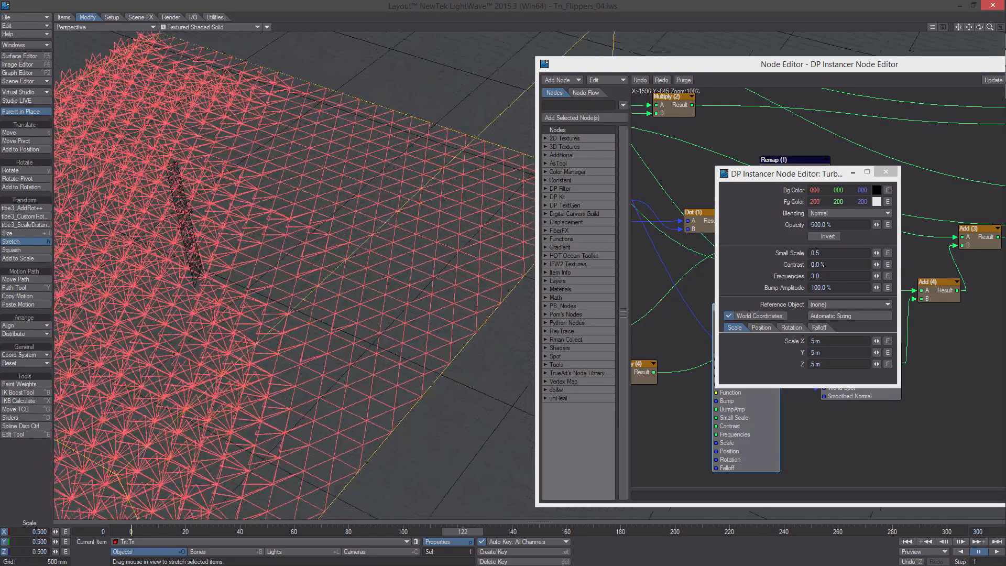
left_click_drag(325, 293, 262, 252, "alt")
left_click_drag(445, 513, 427, 492, "alt")
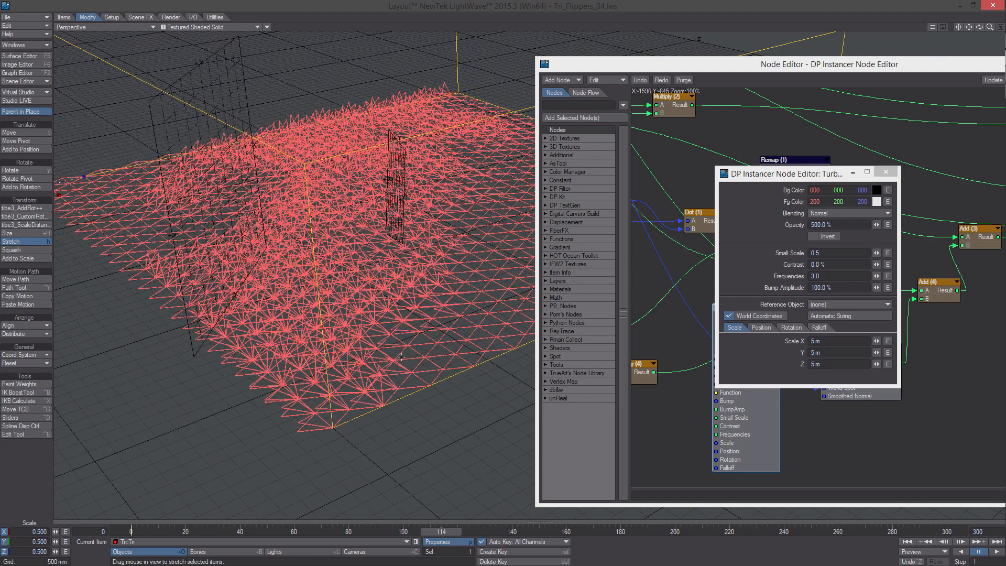
scroll(401, 357, "down", 2)
- Save the scene and make Instances the current item
key("s")
key("Return")
key("Return")
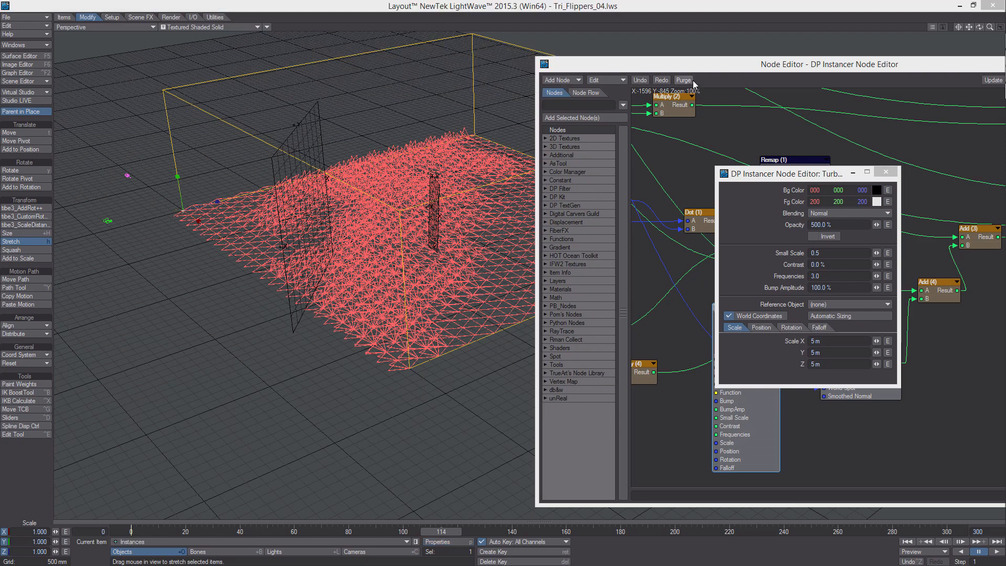
left_click_drag(401, 236, 451, 273, "alt")
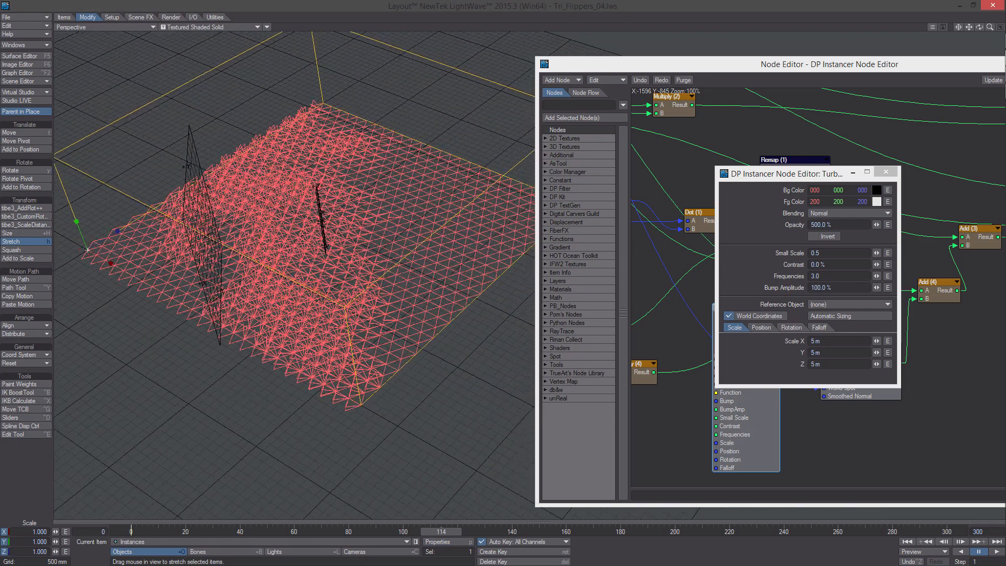
- Inspect the triangle array up close in the VPR render preview, then return the viewport to Textured Shaded Solid
left_click_drag(288, 123, 259, 95, "alt")
left_click(202, 27)
left_click(202, 73)
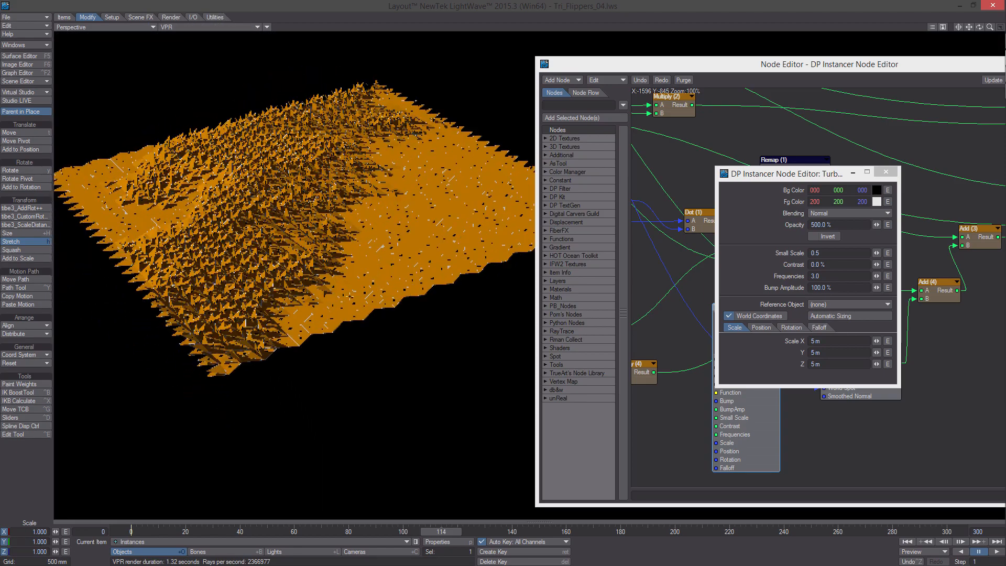
scroll(354, 301, "up", 2)
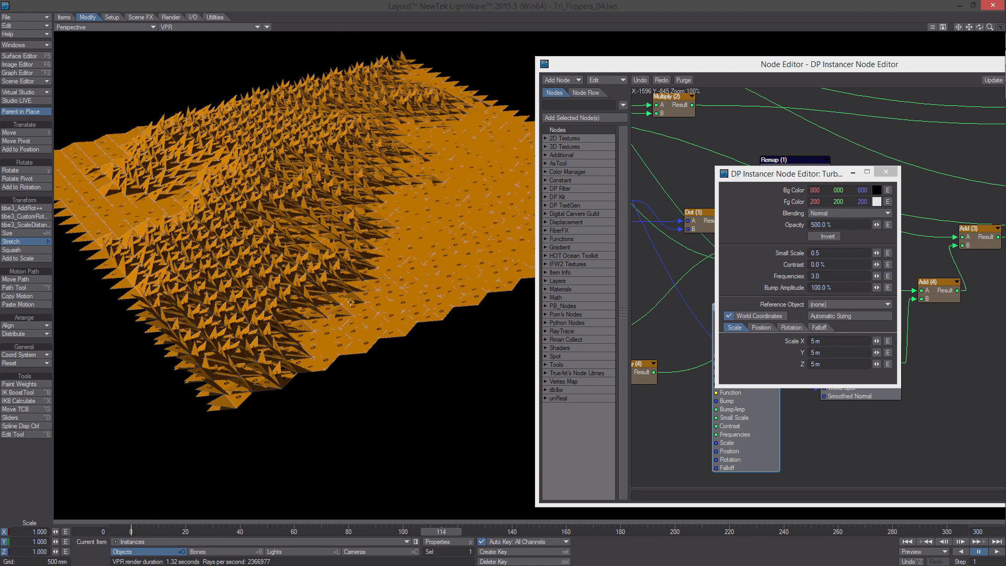
left_click(932, 28)
left_click(805, 86)
left_click(228, 30)
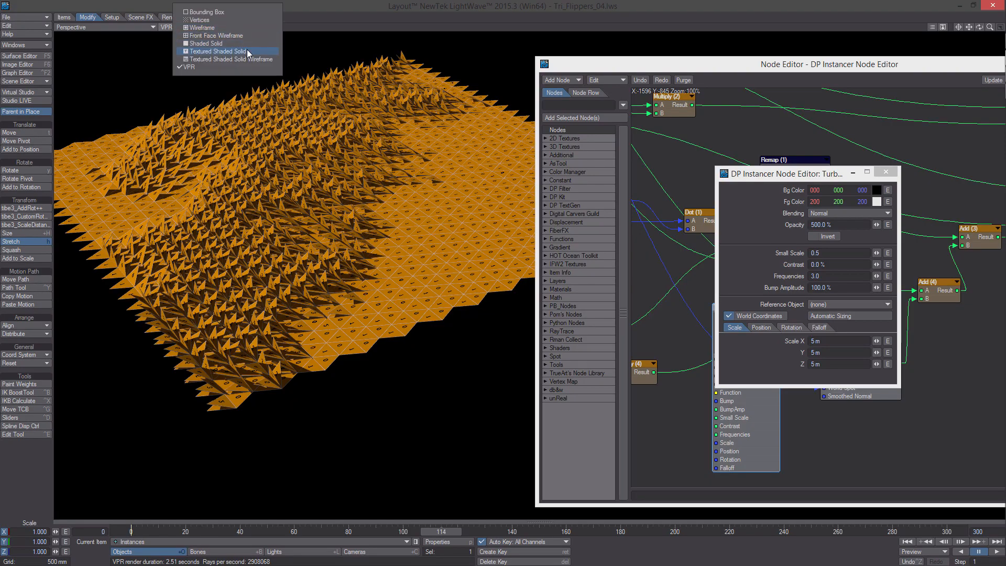
left_click(246, 51)
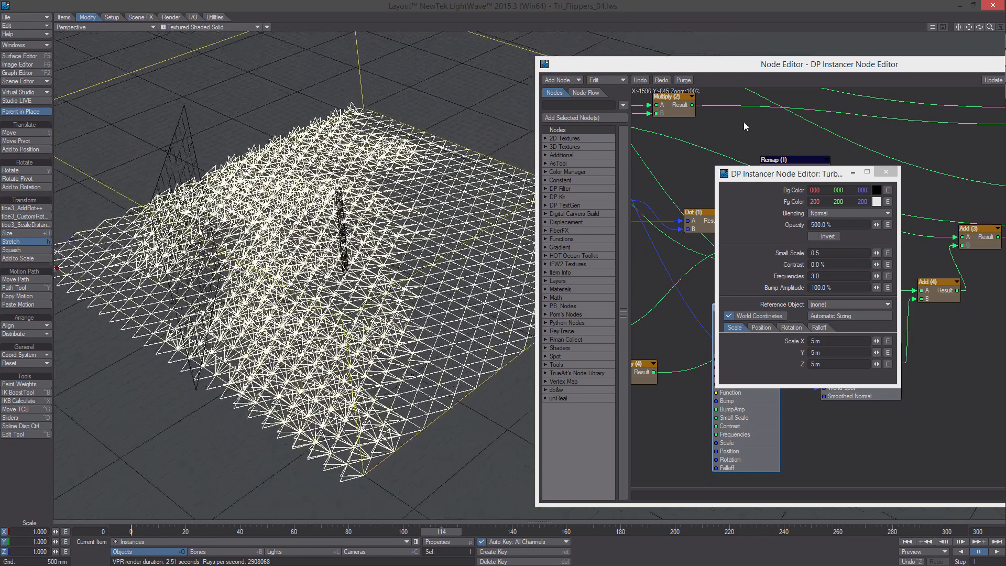
- Close the Turbulence node settings and maximize the Node Editor window
left_click(885, 171)
left_click_drag(835, 64, 668, 64)
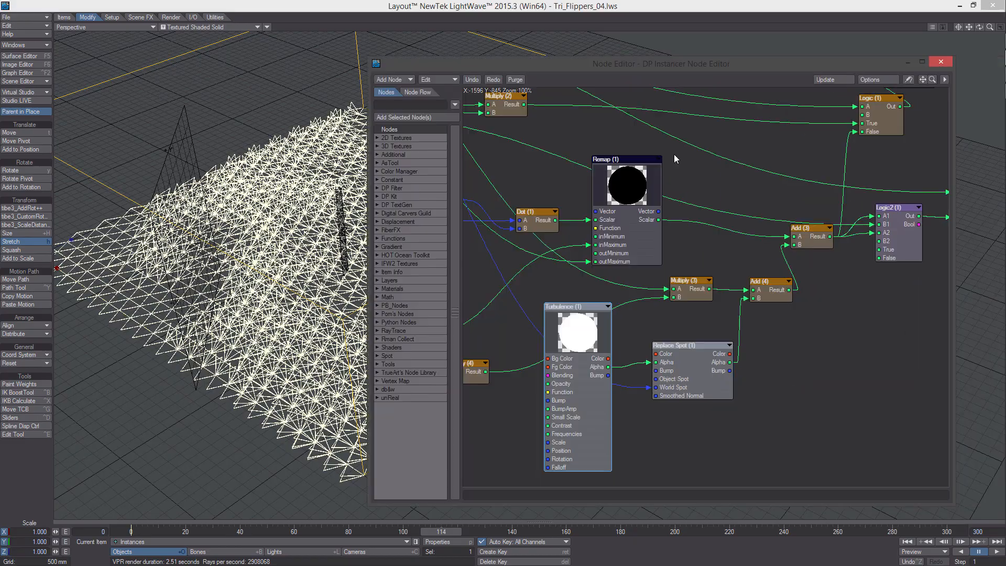
middle_click_drag(703, 168, 502, 333)
double_click(700, 63)
- Move the Make Vector (1) and Logic (1) nodes into line next to the DP Instancer node's transform group
middle_click_drag(440, 164, 711, 324)
middle_click_drag(748, 269, 683, 240)
left_click_drag(734, 271, 761, 269)
middle_click_drag(692, 241, 724, 271)
left_click_drag(613, 88, 721, 323)
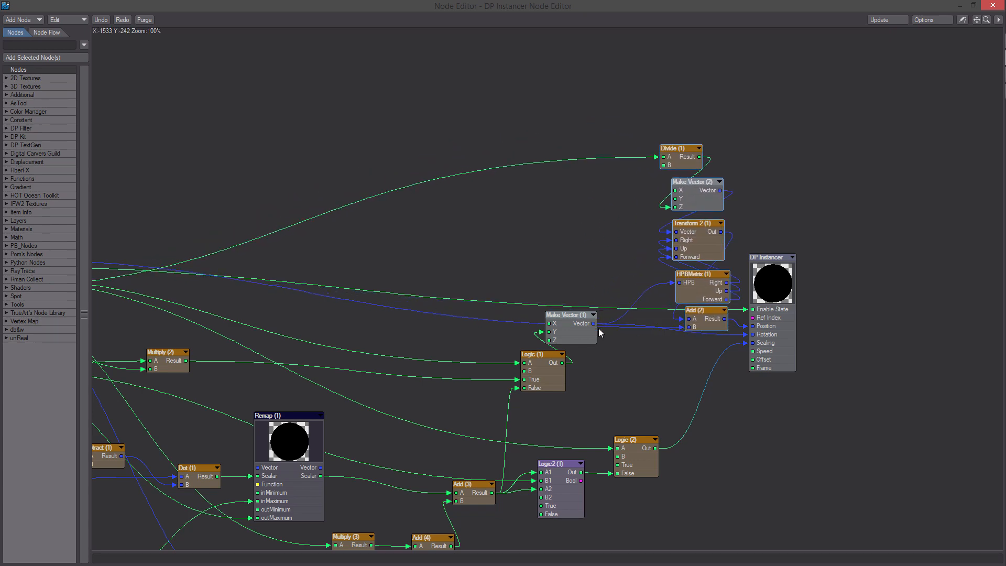
left_click_drag(556, 329, 609, 352)
middle_click_drag(639, 346, 695, 334)
left_click_drag(594, 351, 610, 344)
middle_click_drag(619, 380, 618, 294)
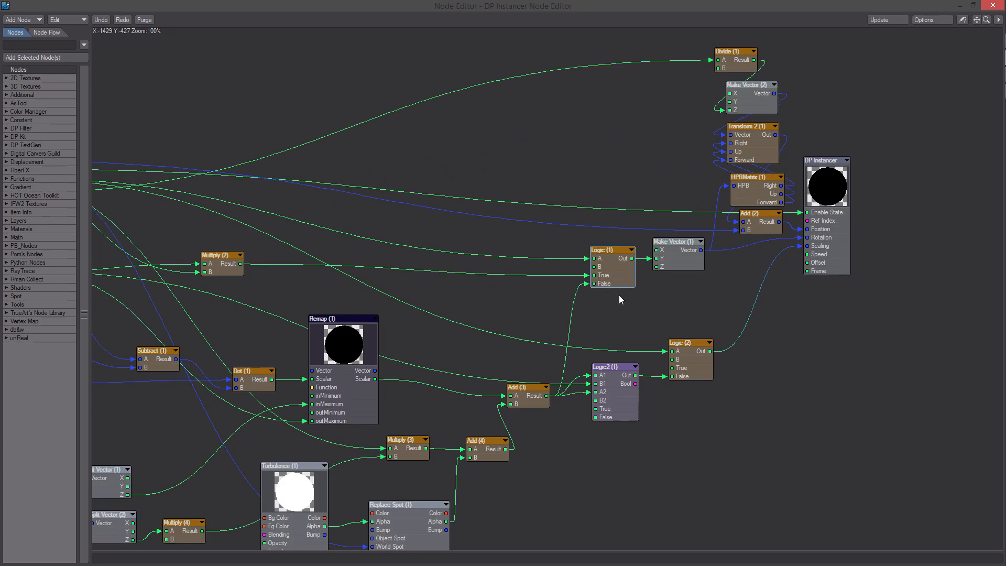
- Place the Logic (2) and Logic2 (1) nodes closer to the DP Instancer node, below Logic (1)
left_click_drag(732, 441, 628, 357)
left_click_drag(677, 352, 748, 308)
middle_click_drag(687, 345, 736, 349)
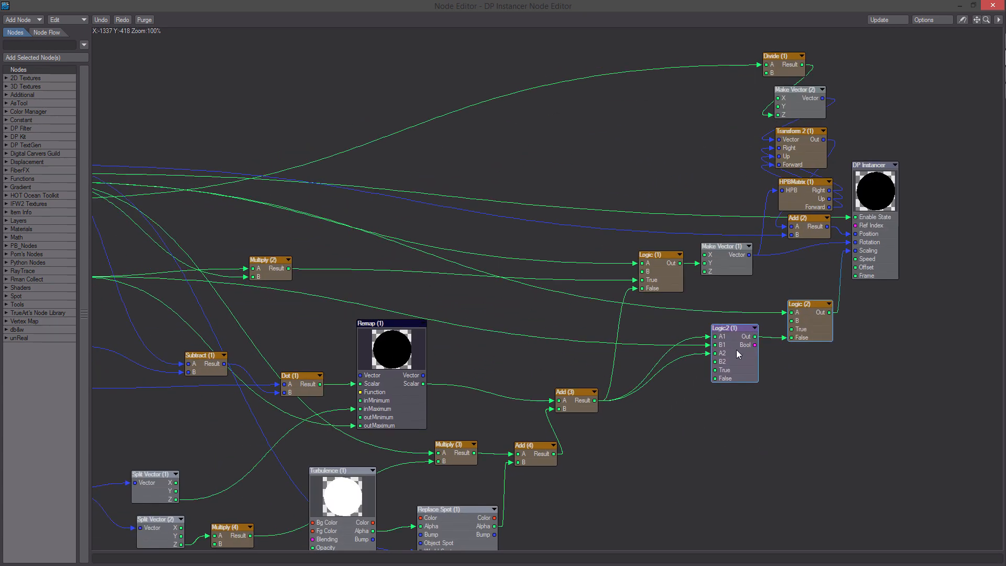
left_click_drag(735, 348, 734, 350)
left_click(641, 430)
middle_click_drag(641, 429, 714, 409)
left_click_drag(645, 378, 671, 395)
- Tidy the Dot (1), Multiply (4), Turbulence (1) and neighbouring nodes around Remap (1) so the connections read clearly
middle_click_drag(568, 348, 723, 344)
left_click_drag(422, 334, 403, 327)
left_click_drag(493, 252, 468, 227)
middle_click_drag(468, 228, 424, 184)
left_click_drag(483, 320, 482, 303)
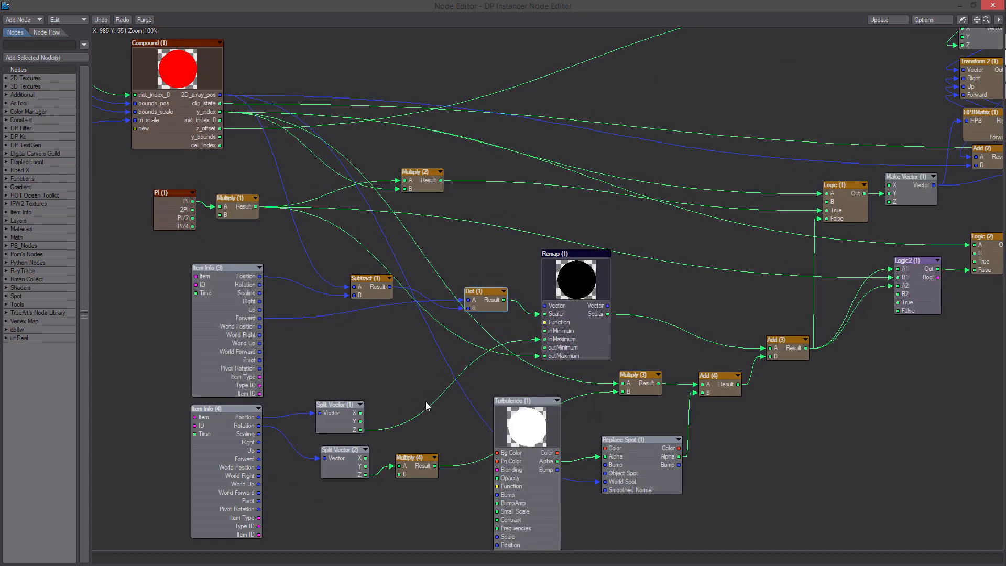
middle_click_drag(427, 434, 423, 415)
left_click_drag(415, 447, 420, 433)
middle_click_drag(421, 394, 404, 338)
left_click_drag(523, 395, 528, 459)
left_click_drag(603, 398, 597, 397)
middle_click_drag(561, 155, 465, 322)
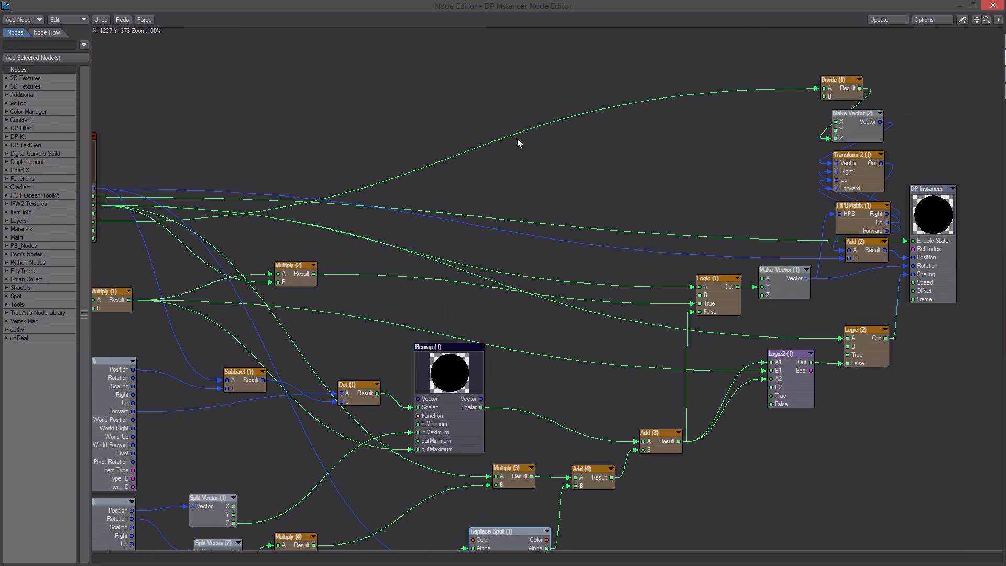
- Add a db&w Remap node, duplicate it, and stack both new Remap nodes in the empty area above Remap (1)
right_click(481, 119)
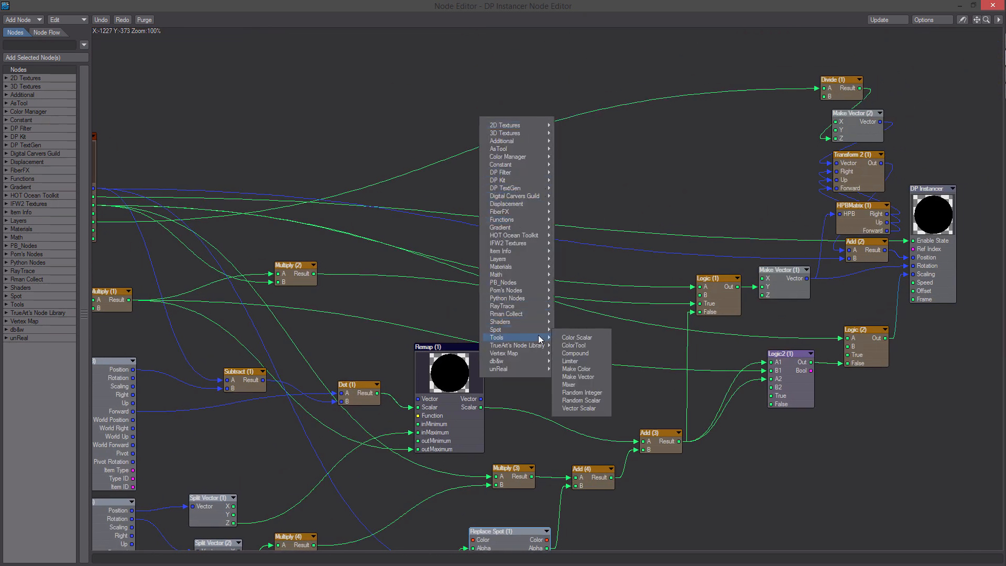
mouse_move(533, 363)
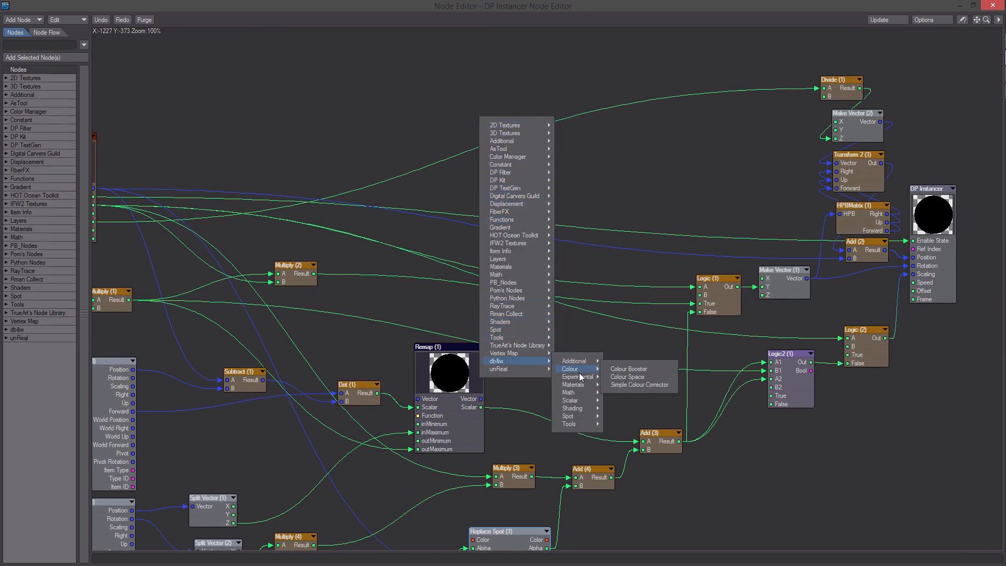
mouse_move(568, 392)
left_click(620, 400)
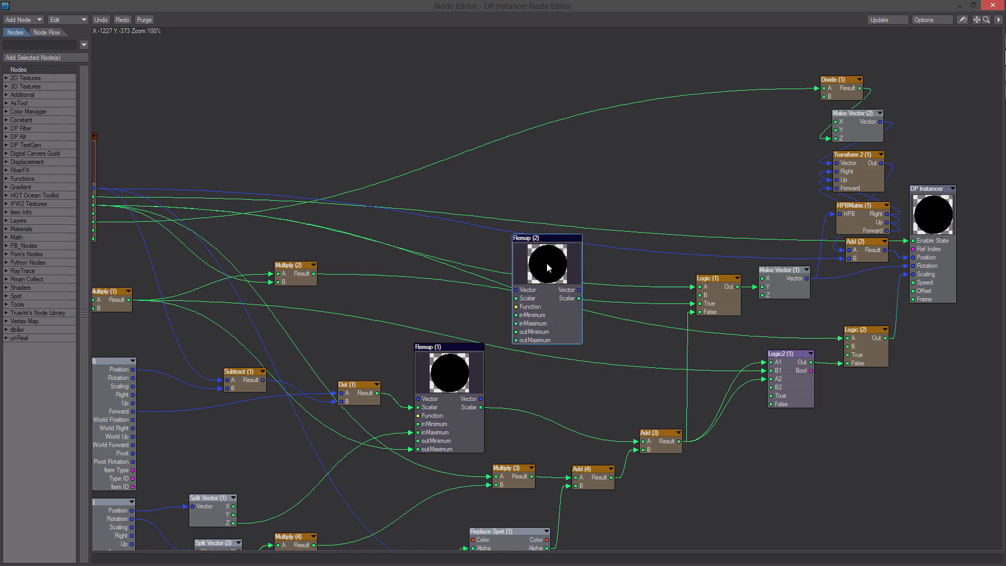
left_click_drag(546, 263, 532, 125)
key("ctrl+v")
left_click_drag(544, 259, 528, 221)
left_click_drag(536, 150, 525, 134)
left_click_drag(525, 215, 517, 202)
left_click_drag(577, 178, 566, 154, "alt")
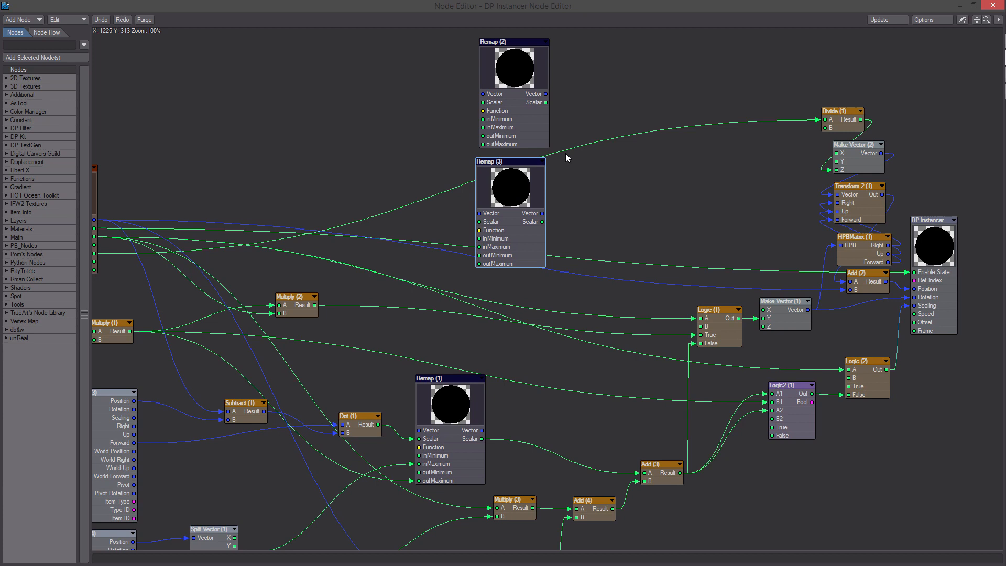
- Duplicate the Logic (1) node beside Remap (2), keep its operation at A Equal To B and edit its B value
left_click(719, 327)
key("ctrl+c")
key("ctrl+v")
left_click_drag(540, 271, 633, 105)
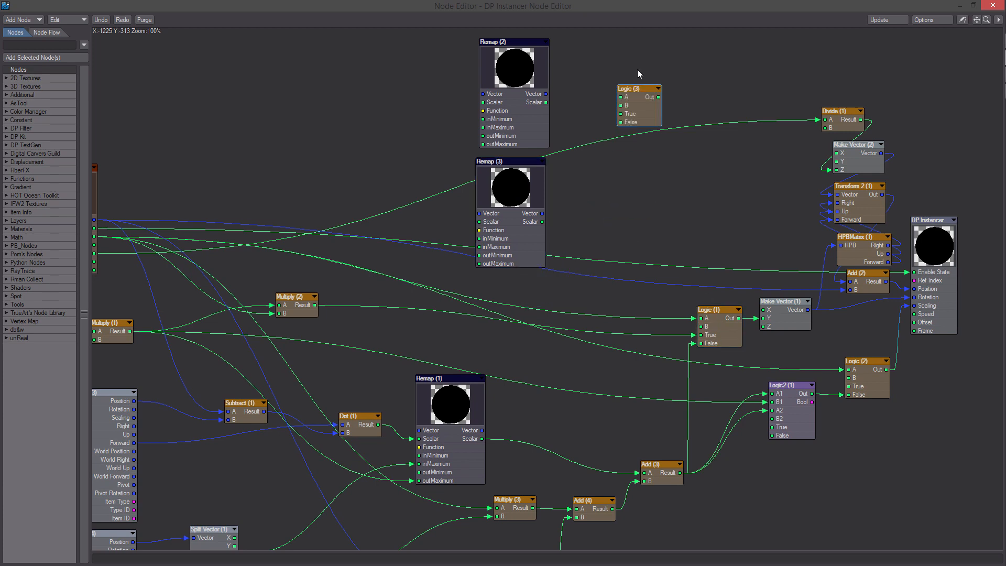
left_click_drag(637, 69, 613, 128, "alt")
double_click(612, 128)
left_click(830, 218)
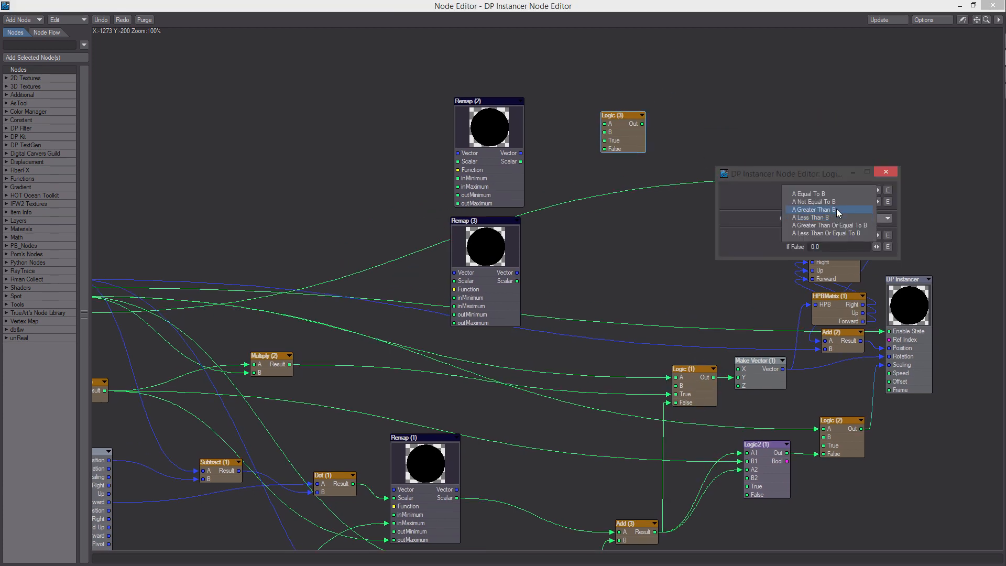
left_click(836, 196)
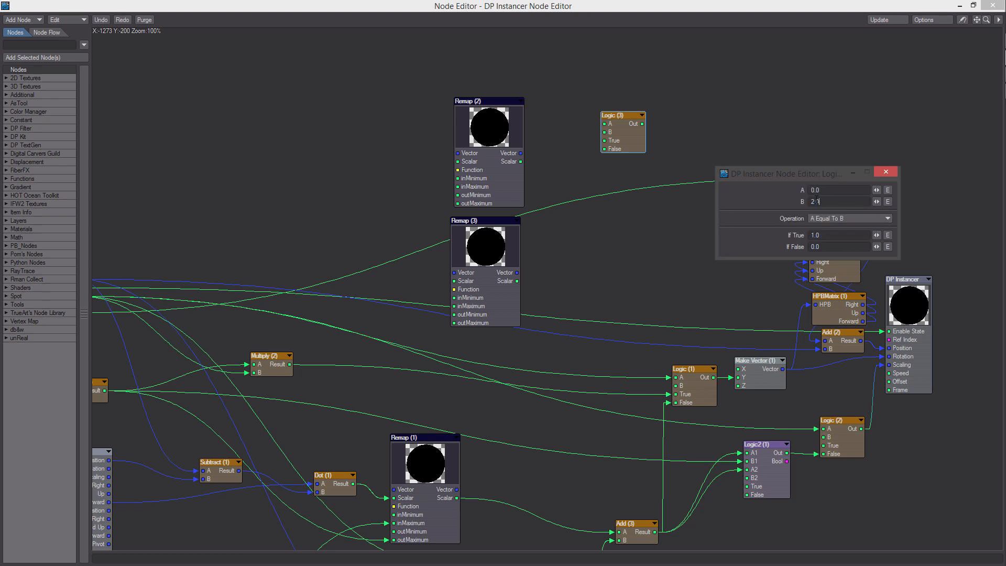
left_click_drag(821, 201, 793, 200)
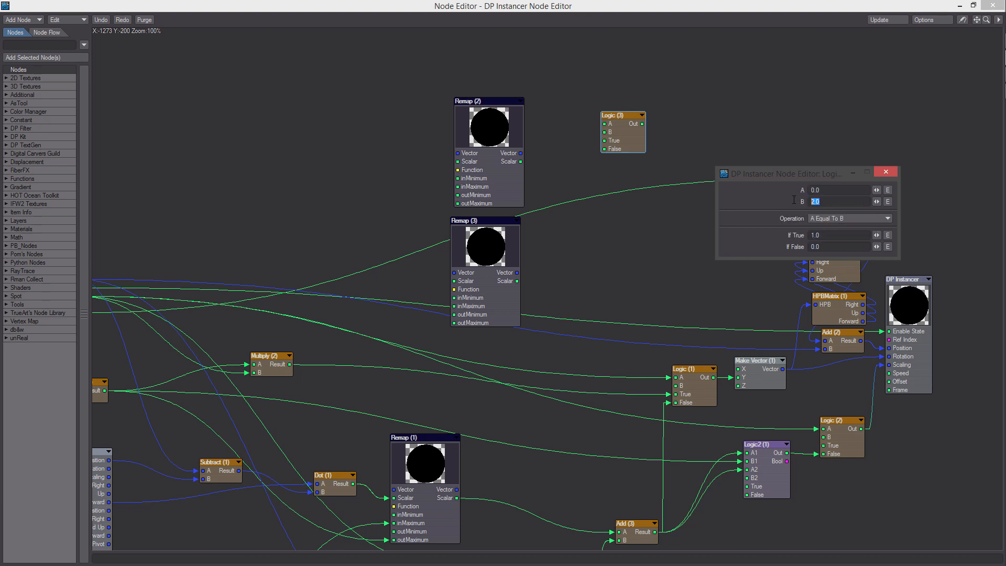
left_click(886, 172)
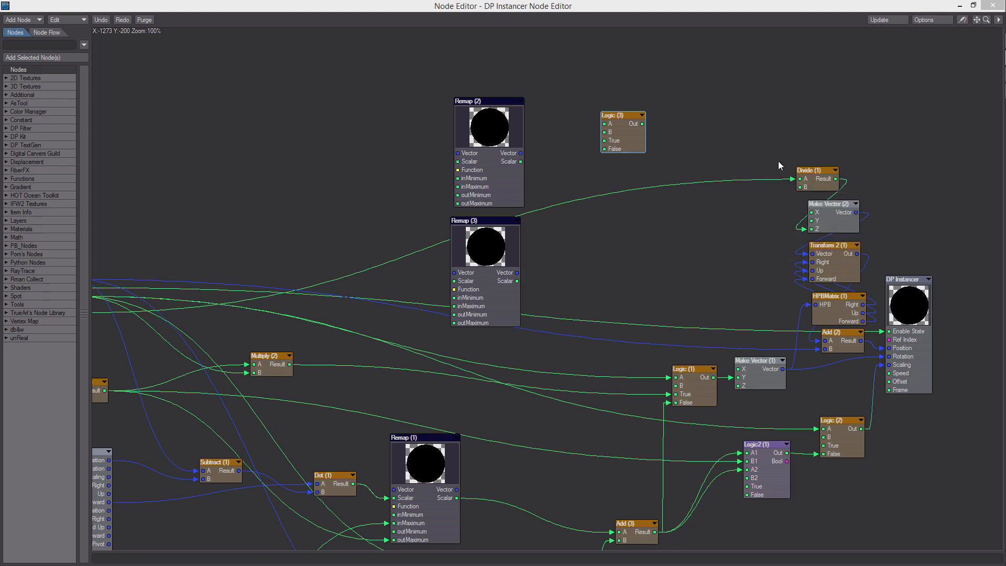
- Paste another Logic node beside Remap (3) and edit its B value
key("ctrl+v")
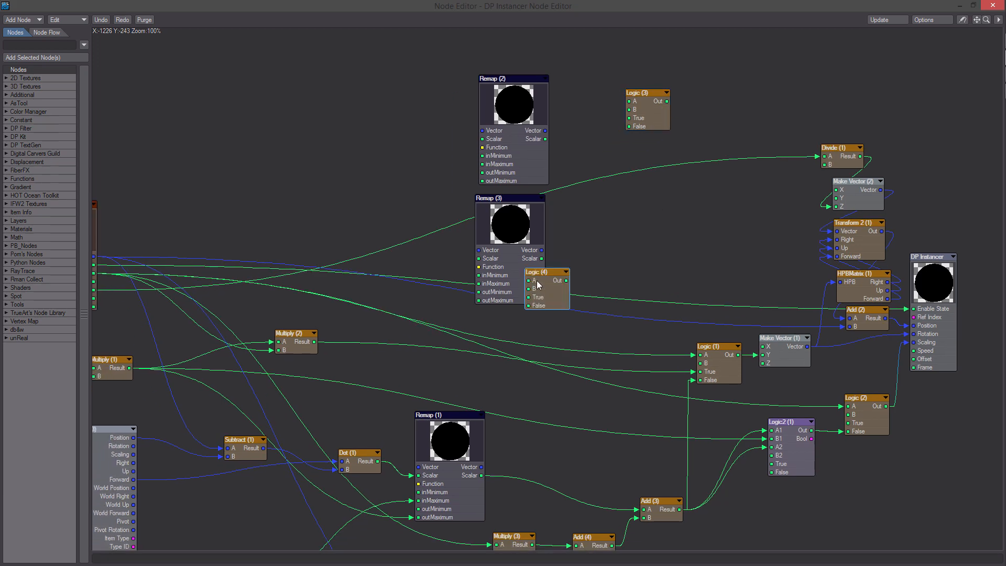
left_click_drag(538, 284, 644, 222)
double_click(645, 222)
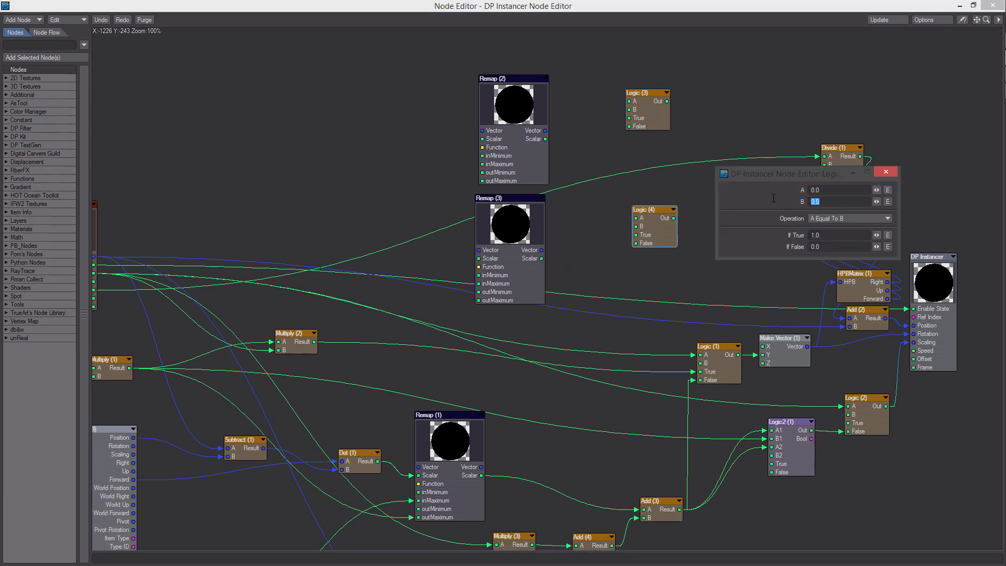
left_click(885, 172)
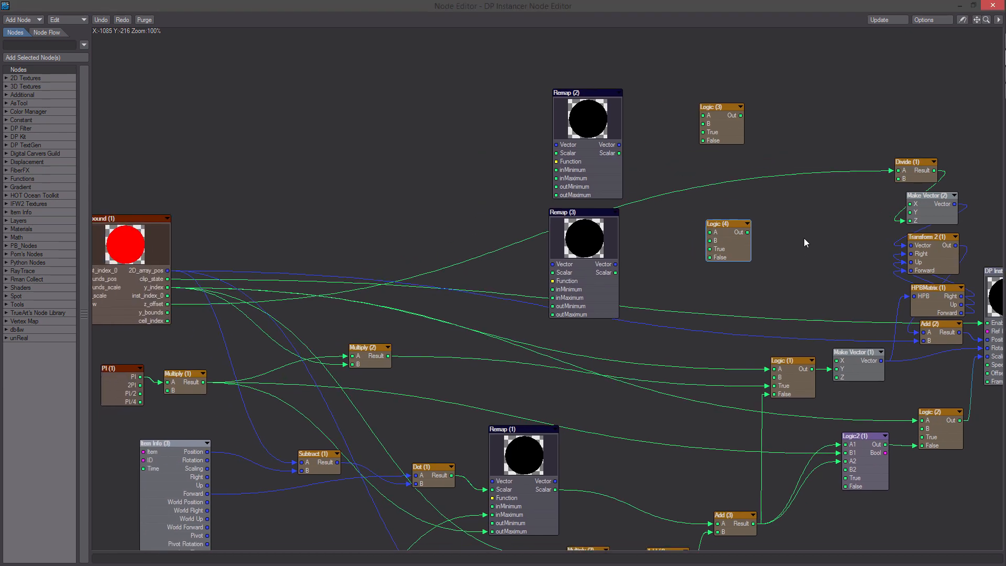
- Move the Compound (1) node and the nodes feeding it closer to the rest of the network
middle_click_drag(486, 231, 618, 229)
middle_click_drag(434, 208, 497, 220)
middle_click_drag(368, 200, 406, 194)
left_click_drag(259, 370, 86, 58)
left_click_drag(165, 227, 318, 234)
middle_click_drag(602, 184, 395, 184)
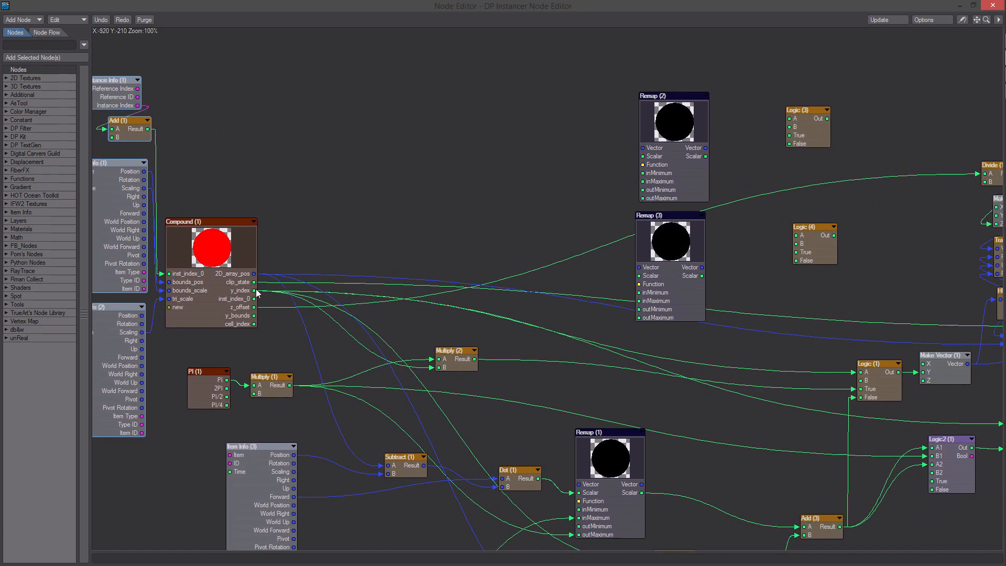
- Connect the Compound (1) y_index output to the A inputs of Logic (3) and Logic (4)
left_click_drag(256, 288, 807, 120)
left_click_drag(255, 292, 809, 232)
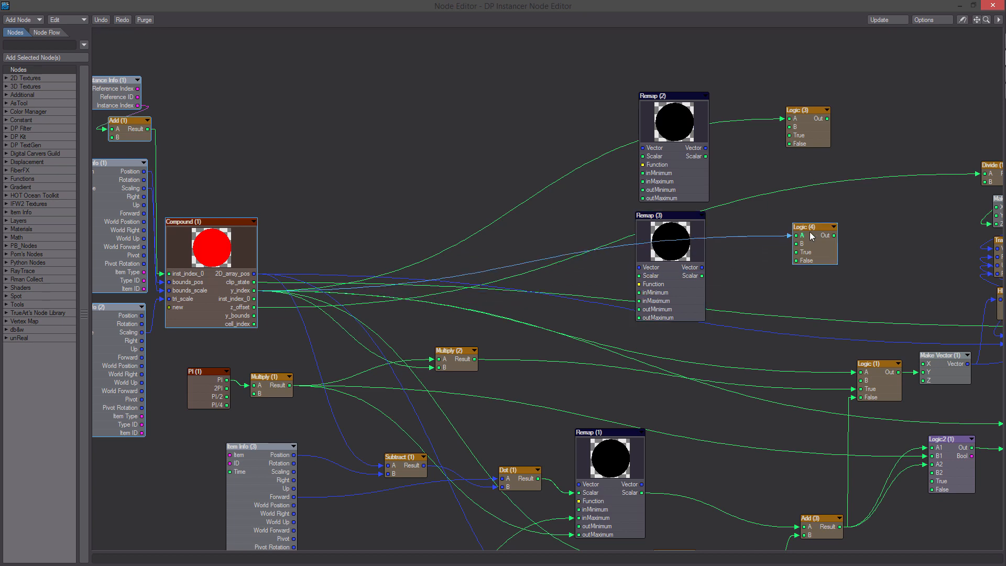
middle_click_drag(809, 239, 781, 244)
left_click_drag(780, 245, 788, 231)
left_click_drag(791, 135, 792, 133)
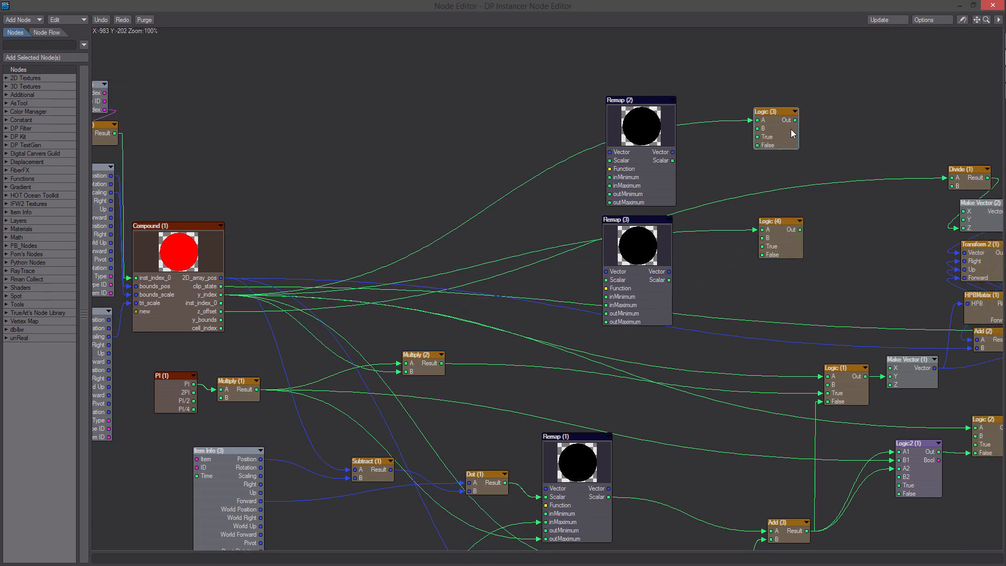
- Check the B value in the duplicated Logic node's settings
middle_click_drag(738, 262, 715, 268)
double_click(756, 243)
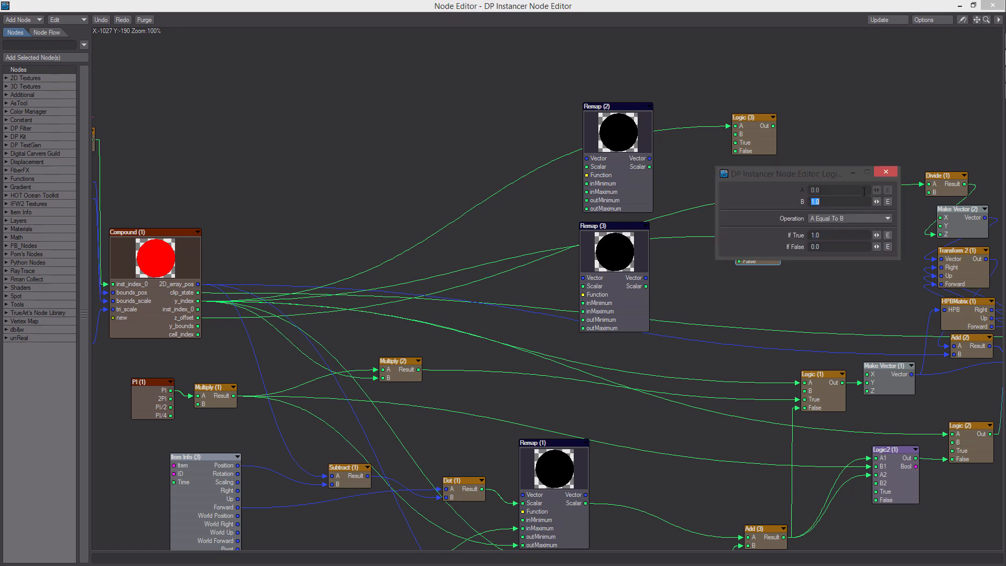
left_click(885, 172)
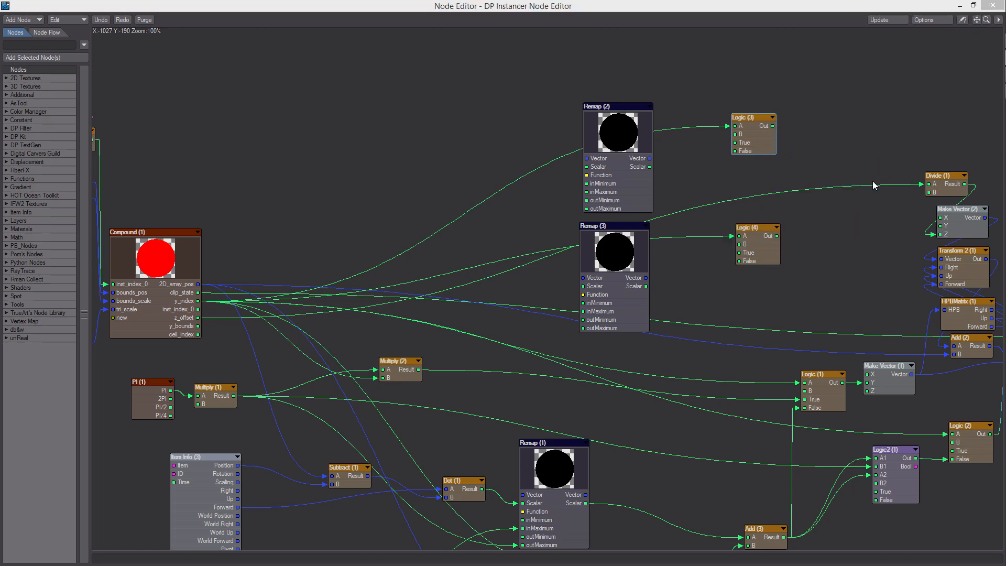
- Connect Logic (4) Out to the False input of Logic (3), and Logic (3) Out to the True input of Logic (2)
left_click(755, 255)
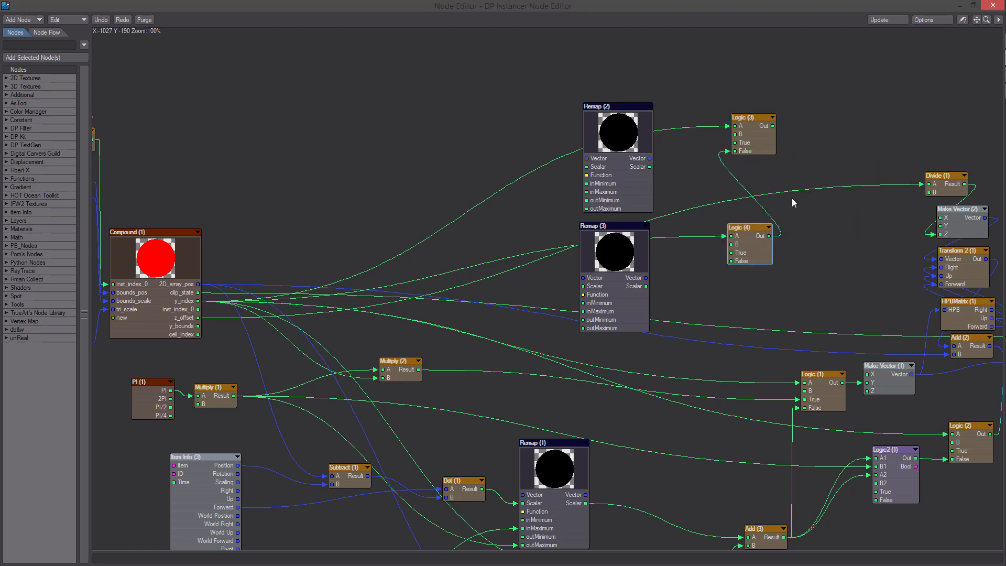
middle_click_drag(791, 198, 700, 131)
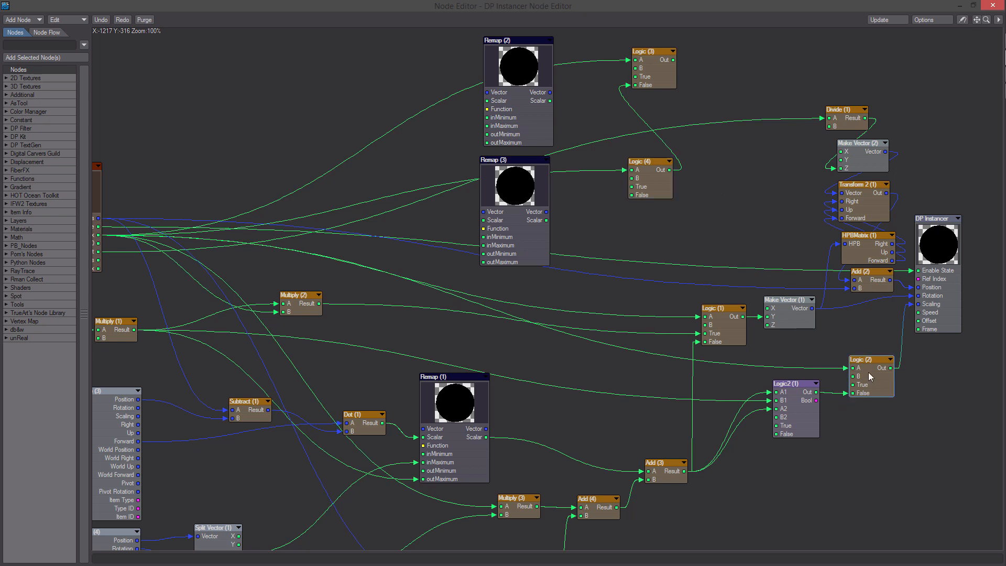
left_click_drag(673, 61, 869, 391)
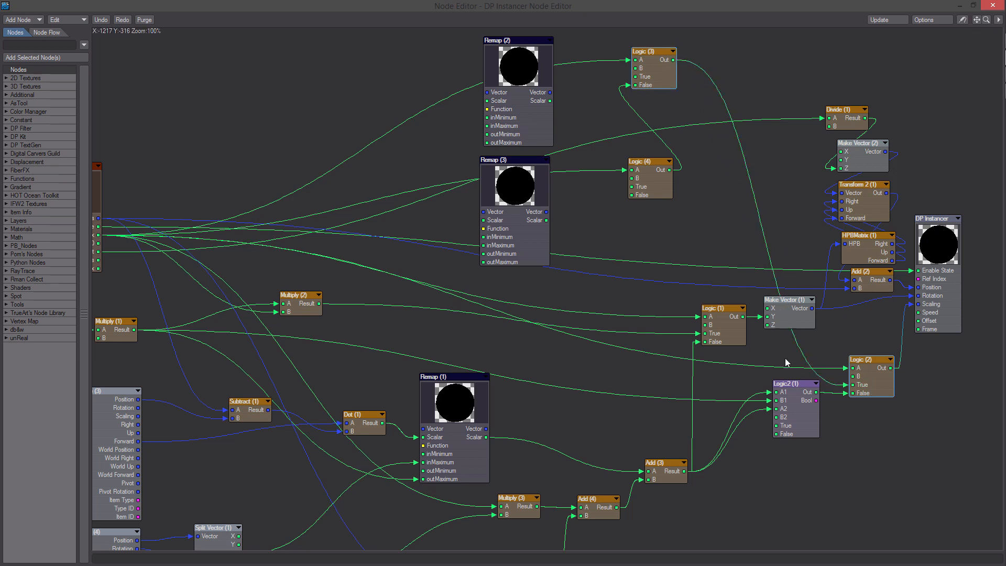
- Restore the Node Editor to a floating window over the viewport and align Remap (3) beneath Remap (2)
left_click_drag(348, 13, 605, 87)
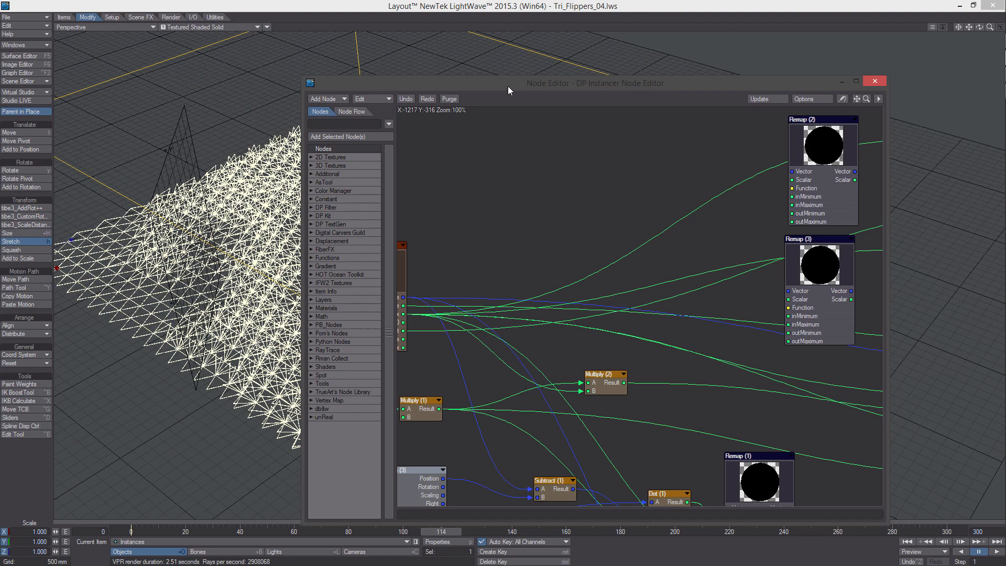
left_click_drag(507, 87, 537, 65)
middle_click_drag(851, 247, 608, 283)
left_click_drag(608, 283, 620, 287)
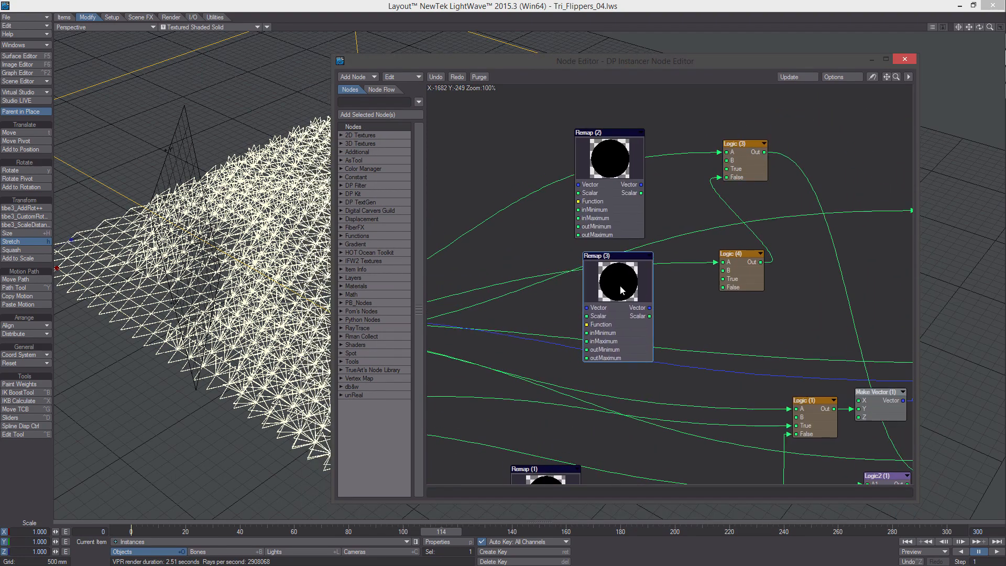
middle_click_drag(620, 286, 681, 240)
left_click_drag(682, 240, 675, 240)
middle_click_drag(676, 239, 666, 272)
- Move Remap (2), Remap (3), Logic (3) and Logic (4) together, closer to the DP Instancer node
middle_click_drag(506, 258, 730, 208)
middle_click_drag(674, 265, 480, 185)
middle_click_drag(759, 195, 724, 325)
left_click_drag(549, 160, 638, 131)
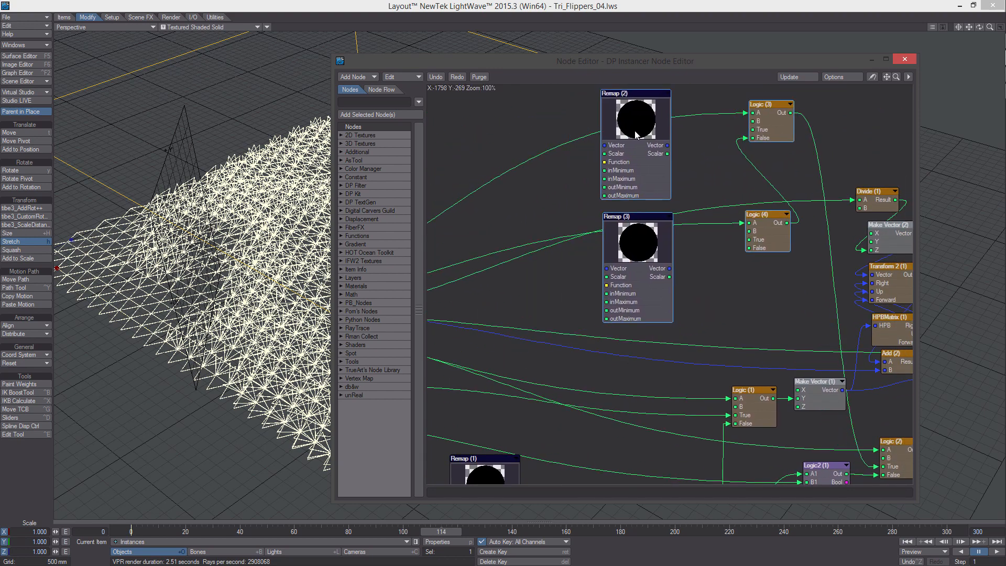
- Shift the DP Instancer node with Divide (1), Make Vector (2), Transform 2 (1) and HPBMatrix (1) farther from the Logic nodes
middle_click_drag(842, 156, 655, 153)
left_click_drag(672, 136, 814, 328)
left_click_drag(796, 319, 886, 335)
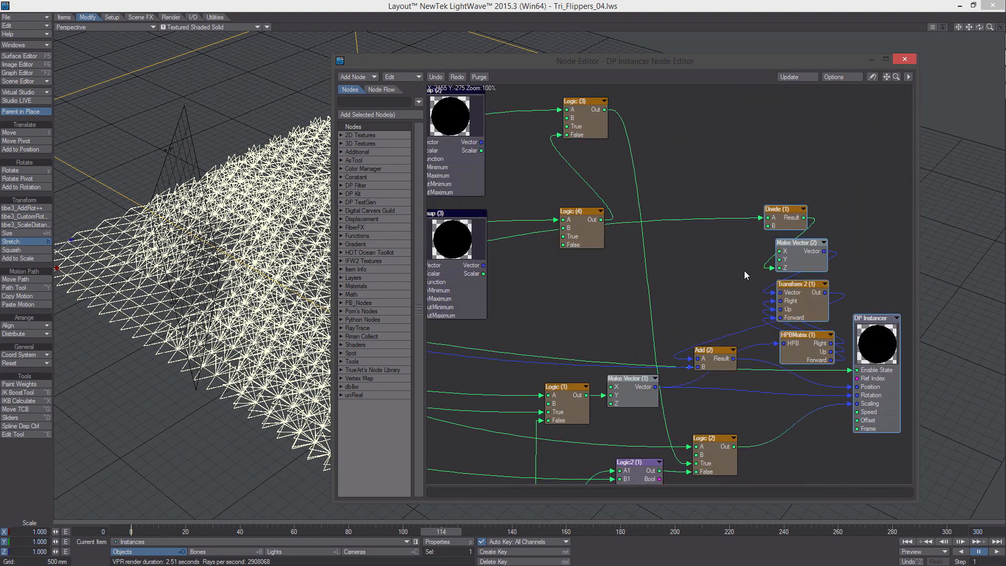
middle_click_drag(744, 270, 885, 245)
middle_click_drag(534, 312, 640, 254)
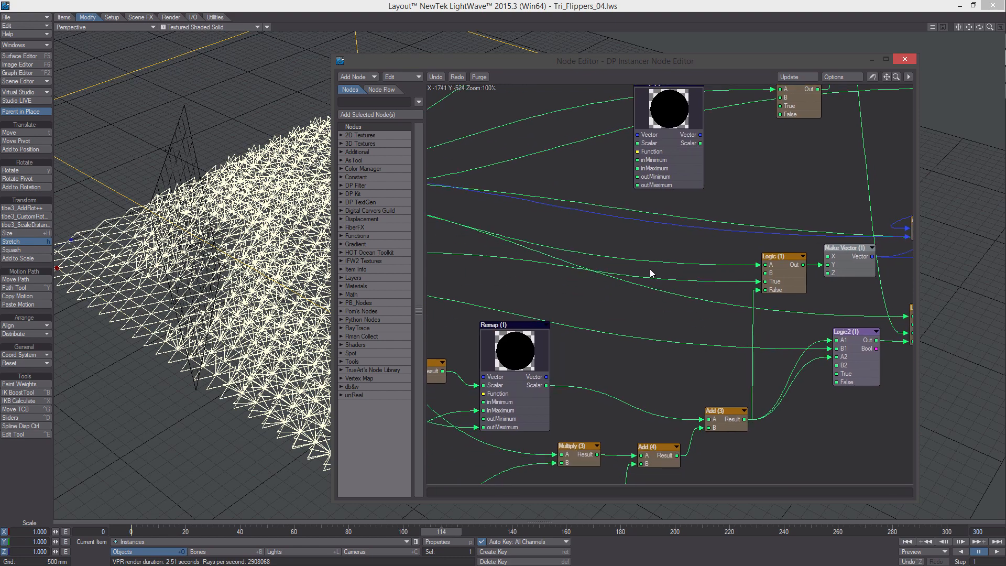
- Tidy the positions of Add (4), Multiply (3), Add (3) and Remap (1) in the network
left_click_drag(652, 462, 630, 478)
left_click_drag(577, 453, 562, 446)
left_click_drag(715, 422, 698, 432)
middle_click_drag(685, 397, 714, 360)
left_click_drag(557, 315, 551, 312)
middle_click_drag(647, 306, 654, 357)
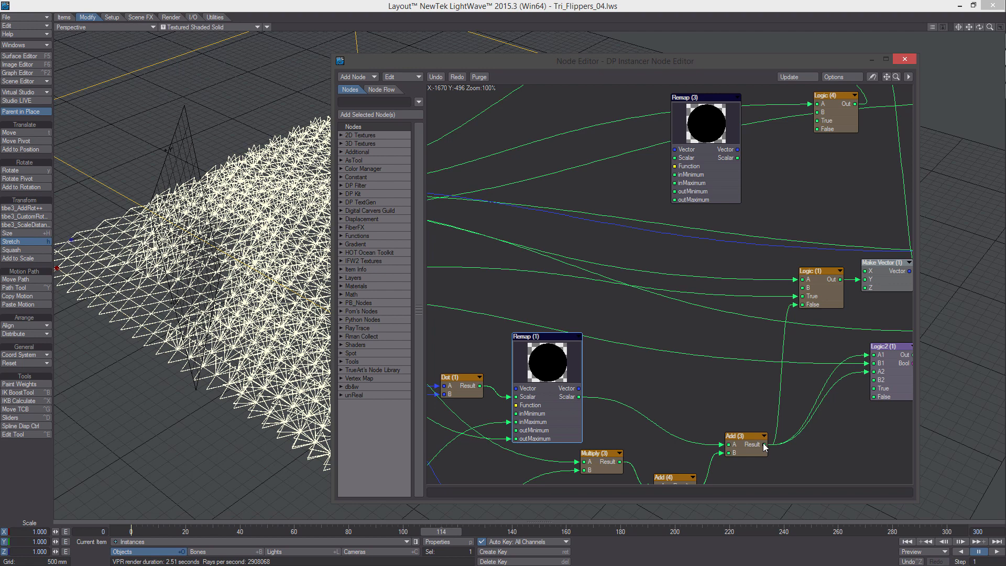
- Add a TrueArt Quantize Scalar node and place it in the open space before Remap (3)
right_click(682, 352)
mouse_move(684, 460)
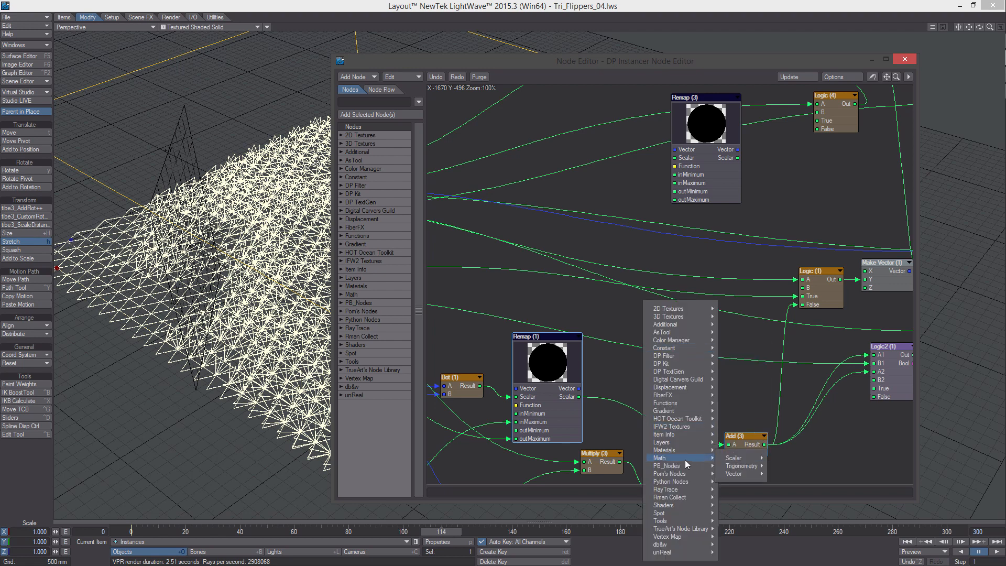
mouse_move(681, 529)
mouse_move(735, 531)
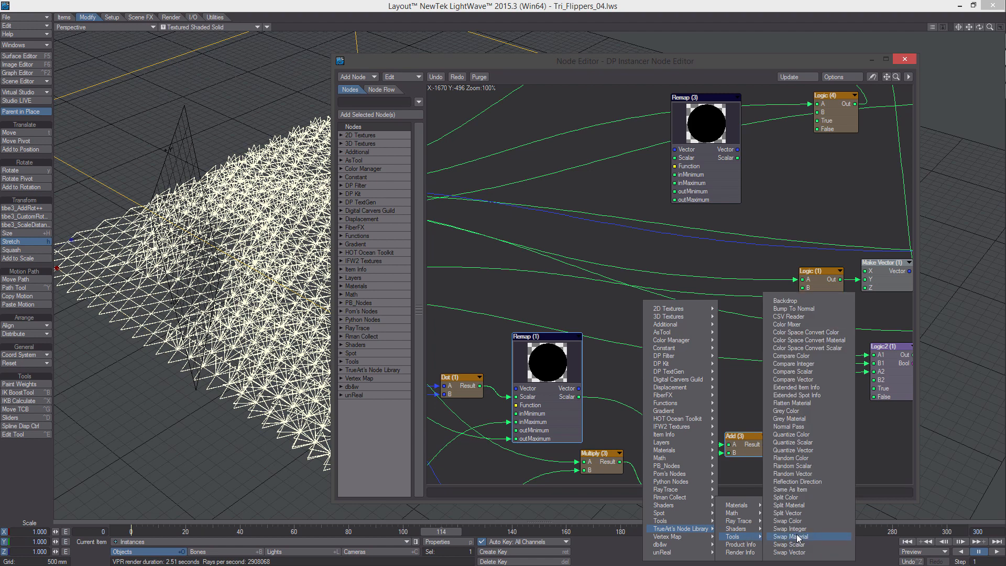
left_click(792, 443)
middle_click_drag(667, 290, 729, 300)
left_click_drag(724, 297, 592, 180)
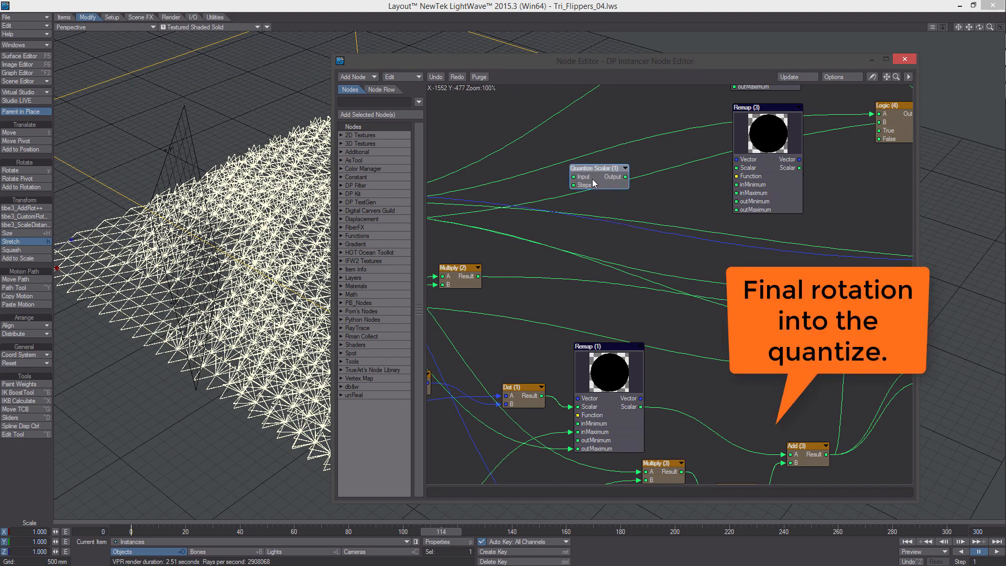
- Connect Add (3) Result to the Input of Quantize Scalar (1) and move that node higher in the network
middle_click_drag(802, 425, 775, 427)
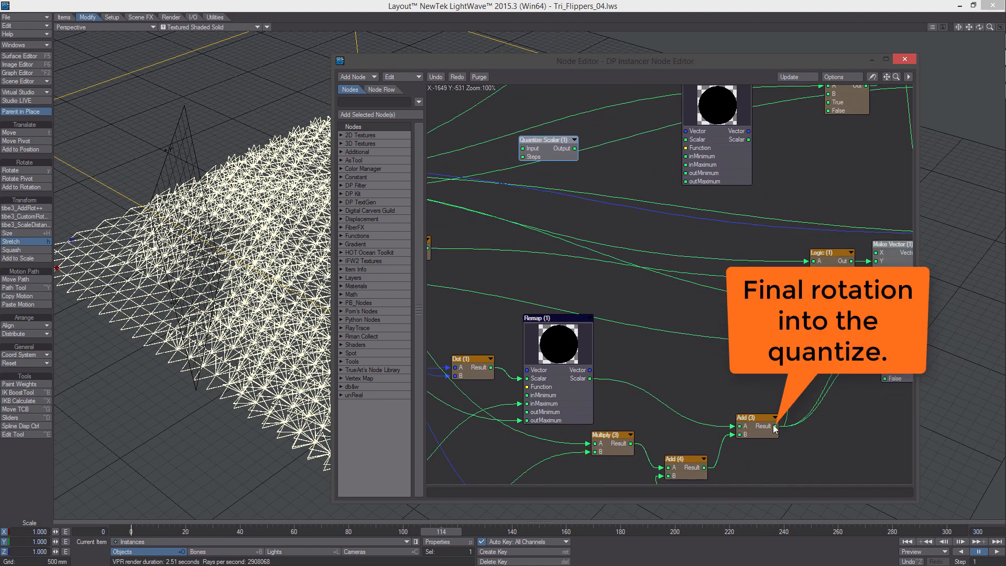
left_click_drag(699, 364, 524, 149)
middle_click_drag(589, 231, 690, 385)
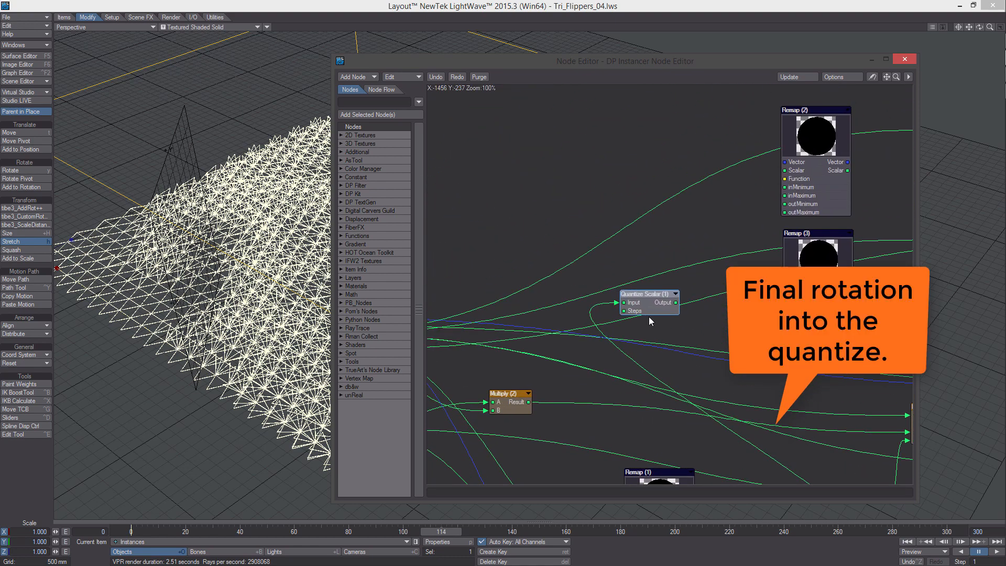
left_click_drag(644, 295, 628, 256)
middle_click_drag(587, 370, 646, 296)
left_click_drag(545, 59, 460, 55)
middle_click_drag(513, 238, 549, 247)
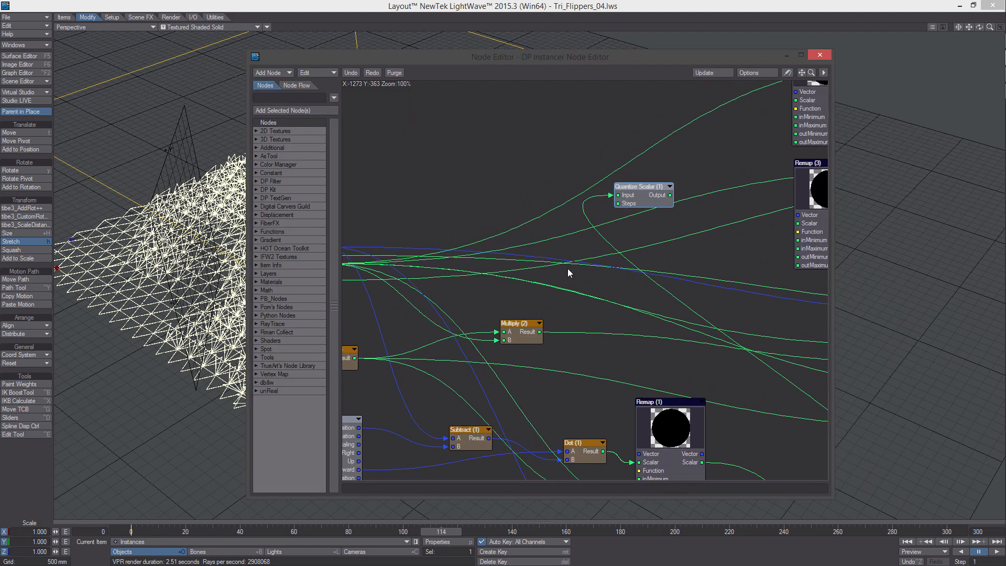
- Nudge Split Vector (2) closer beneath Split Vector (1)
middle_click_drag(535, 288, 537, 263)
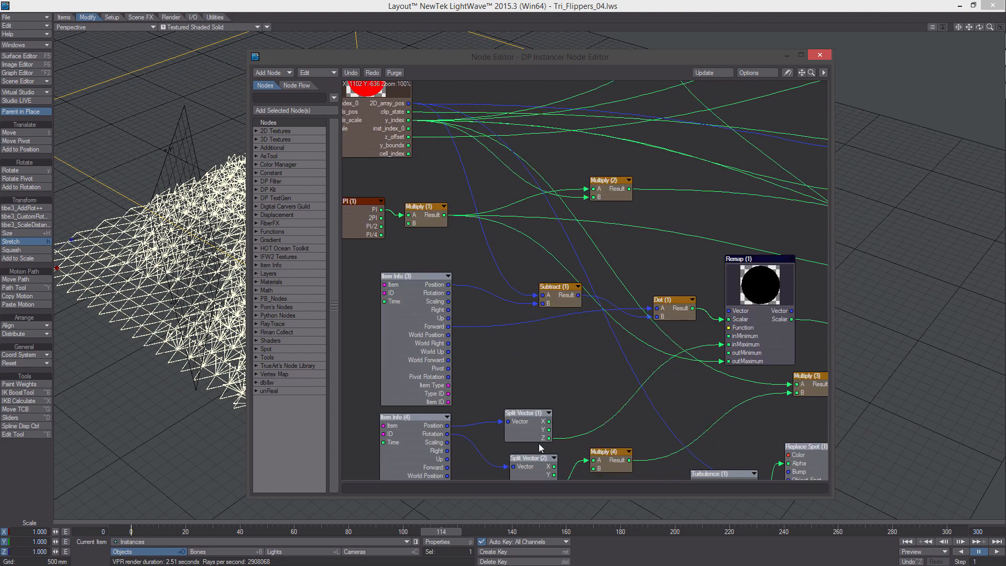
left_click_drag(532, 464, 529, 461)
middle_click_drag(550, 438, 515, 443)
middle_click_drag(652, 149, 604, 177)
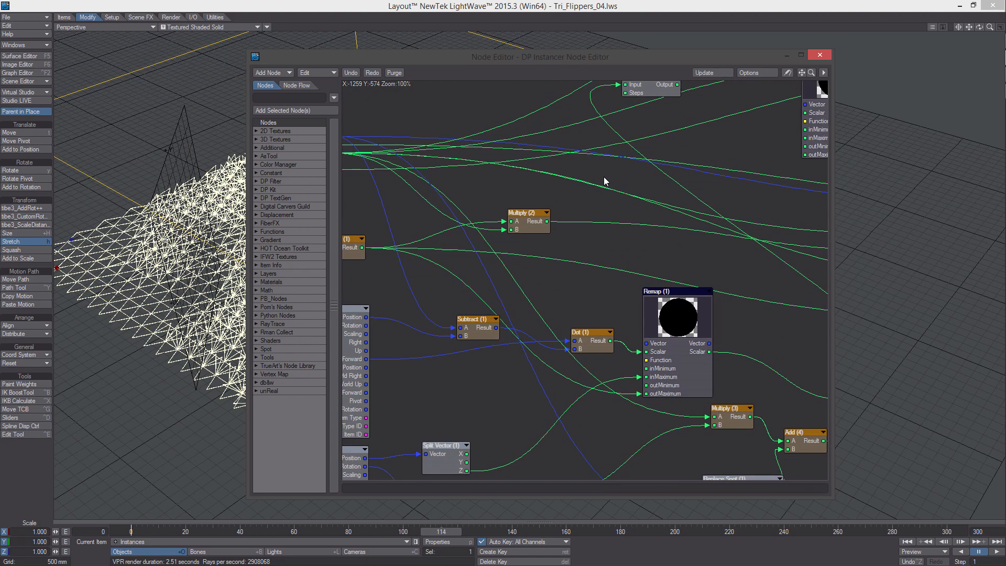
- Add a scalar Divide node, place it before Quantize Scalar (1), and edit its A value
right_click(603, 178)
mouse_move(602, 322)
mouse_move(661, 322)
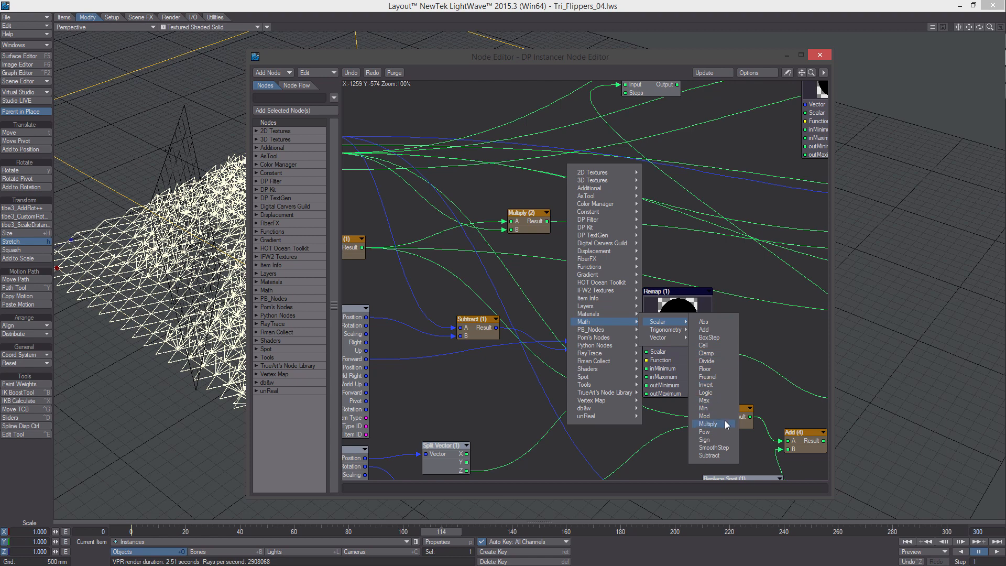
left_click(722, 361)
middle_click_drag(687, 167, 679, 215)
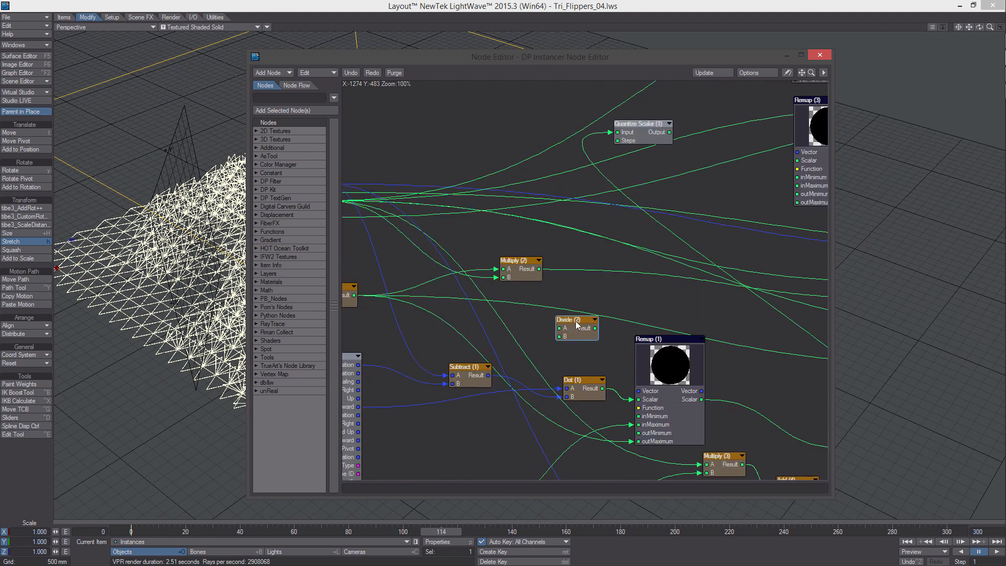
left_click_drag(575, 321, 581, 194)
double_click(578, 201)
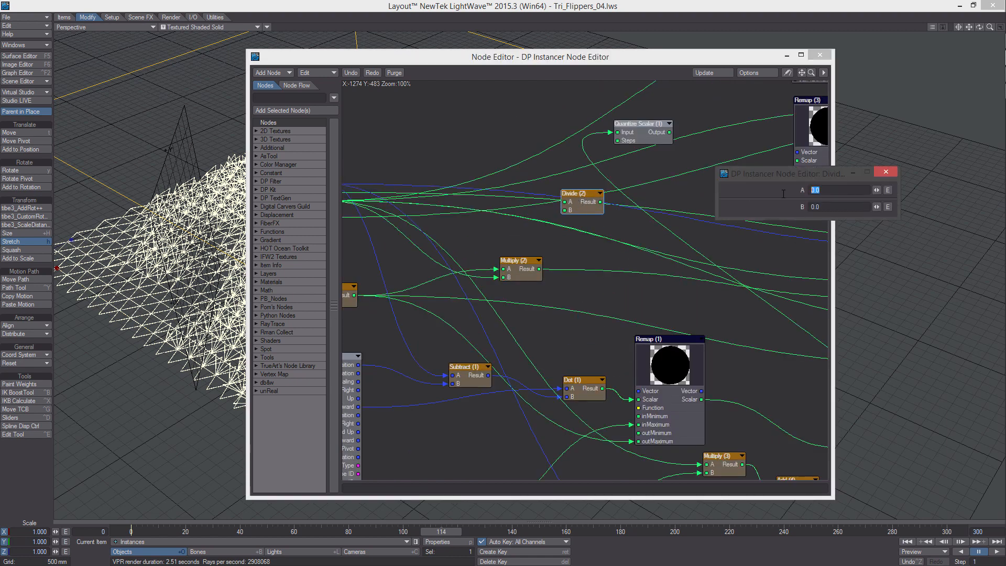
left_click(885, 171)
- Connect Split Vector (2) Z to Divide (2) B, and Divide (2) Result to the Steps input of Quantize Scalar (1)
middle_click_drag(551, 334, 569, 289)
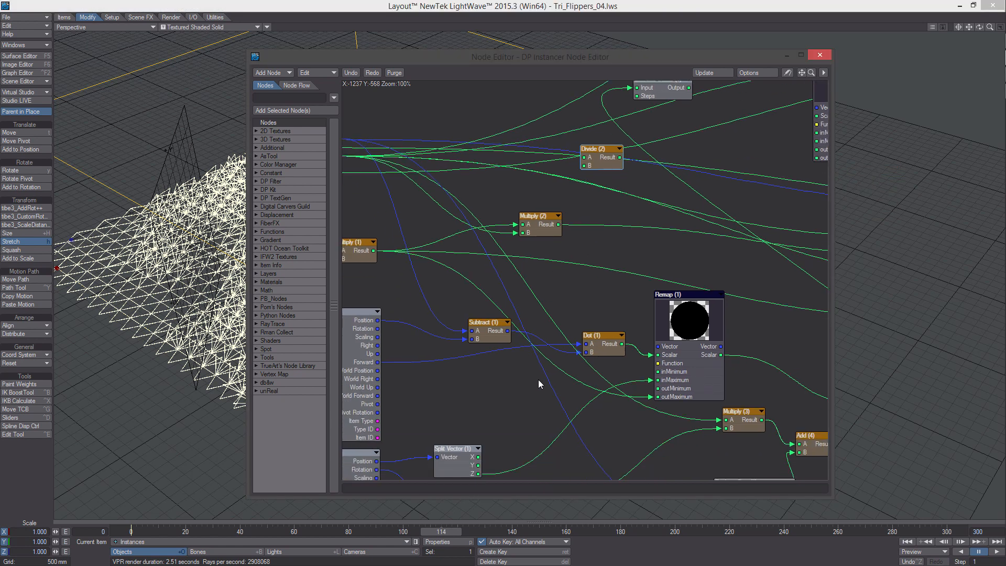
middle_click_drag(539, 380, 544, 343)
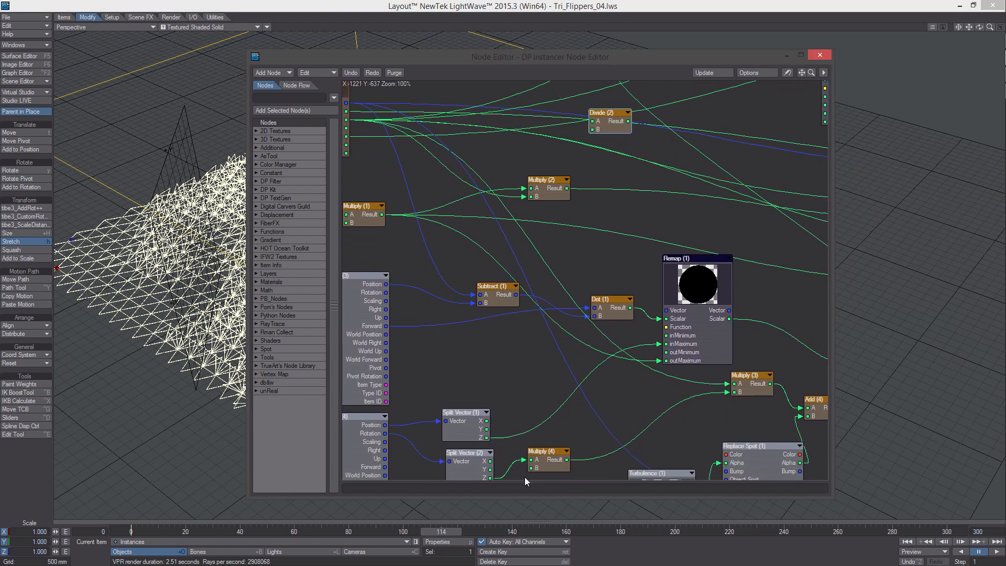
left_click_drag(491, 479, 593, 129)
middle_click_drag(614, 144, 597, 266)
left_click_drag(606, 245, 595, 220)
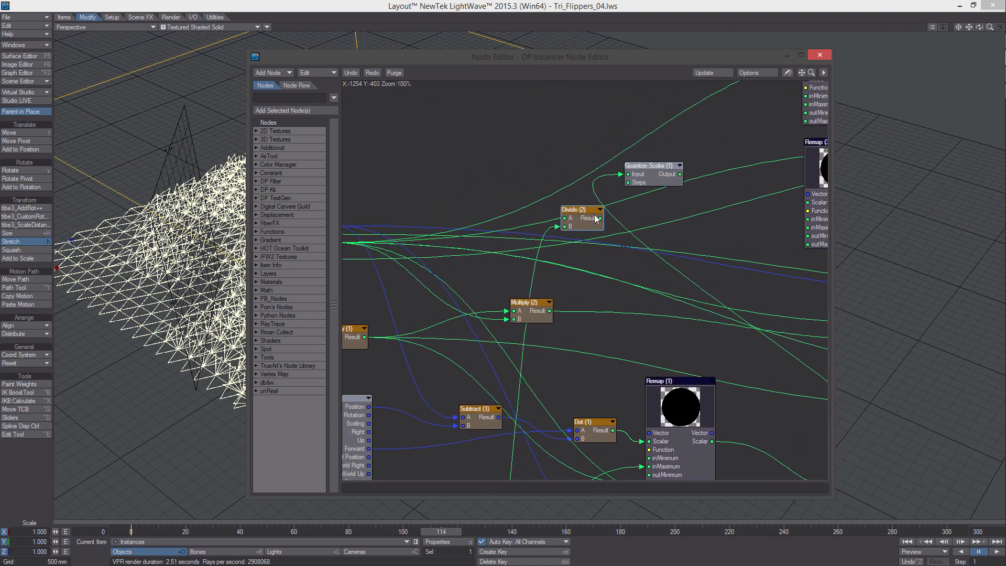
left_click_drag(637, 184, 637, 184)
left_click_drag(586, 220, 569, 215)
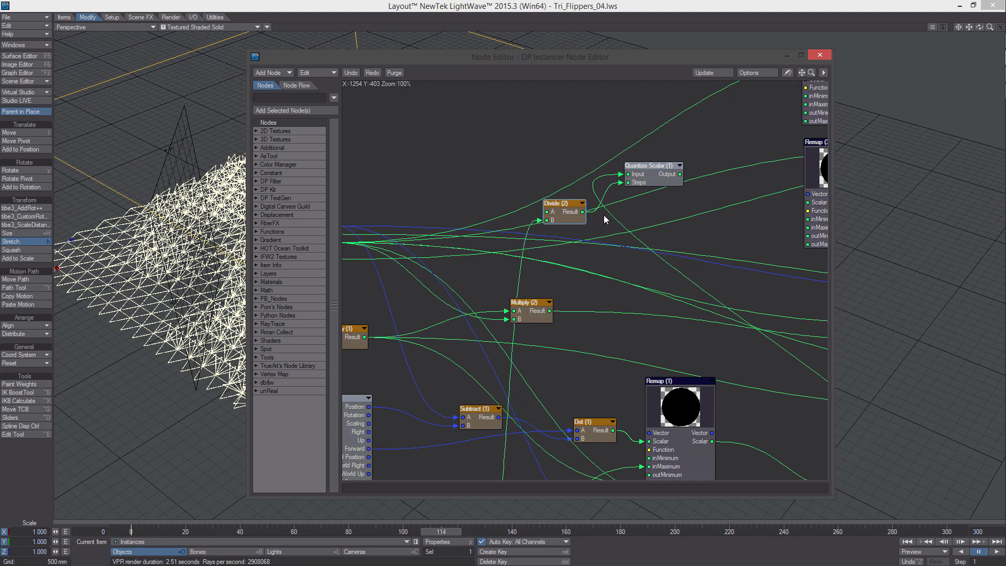
- Move Divide (2) farther from Quantize Scalar (1) and connect the quantizer's Output to the Scalar input of Remap (3)
middle_click_drag(604, 215, 502, 247)
left_click_drag(464, 240, 430, 226)
middle_click_drag(497, 240, 437, 264)
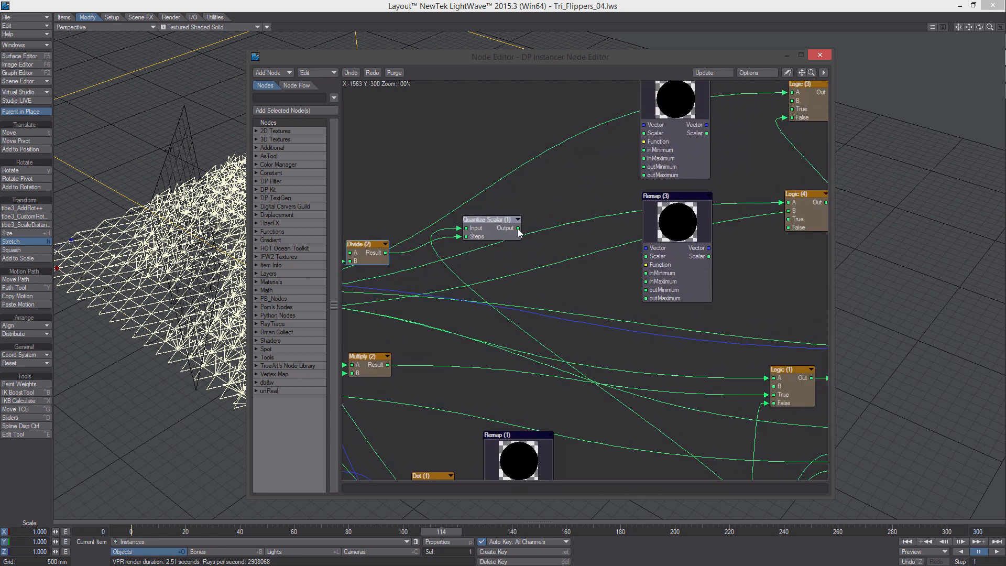
left_click_drag(518, 229, 663, 257)
left_click_drag(452, 62, 479, 53)
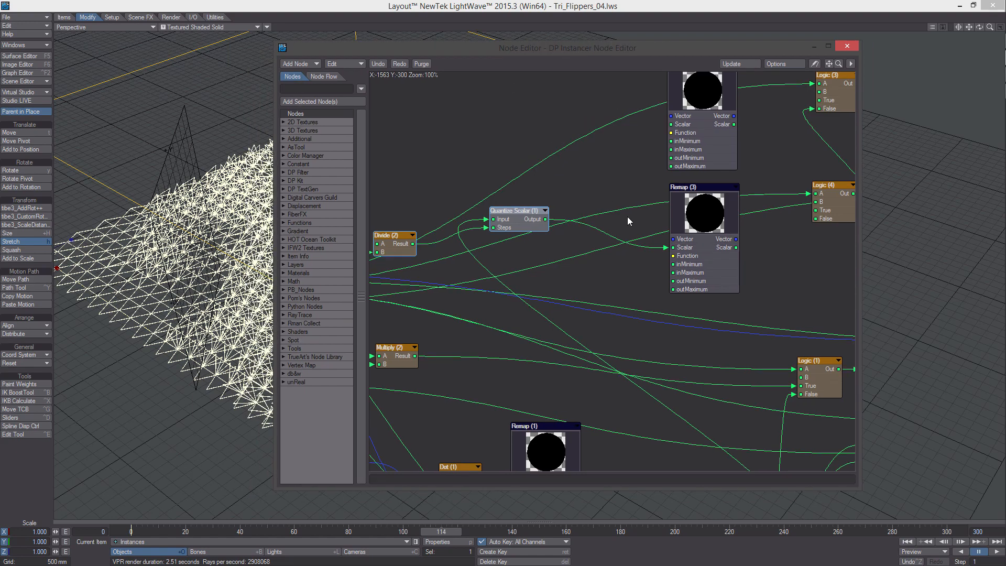
- Connect Logic (4) Out to the True input of Logic (2), replacing the link from Logic (3)
middle_click_drag(627, 216, 502, 245)
left_click(605, 269)
middle_click_drag(657, 272, 578, 233)
left_click_drag(627, 190, 617, 190)
middle_click_drag(622, 197, 608, 181)
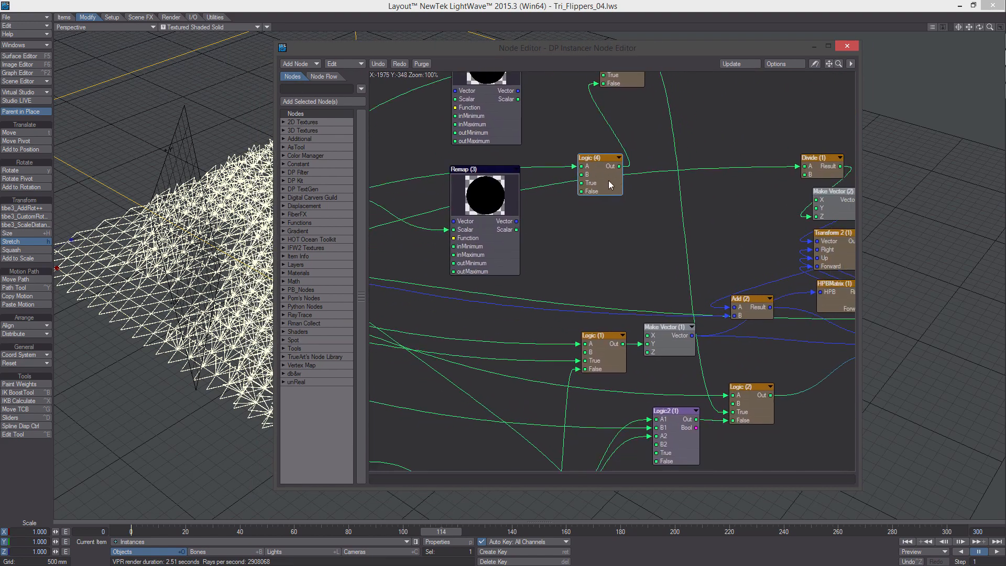
left_click_drag(676, 270, 748, 413)
- Reposition Logic (4), Logic (3) and Remap (3) so their connections are spaced out clearly
left_click_drag(606, 169, 603, 190)
left_click_drag(615, 83, 656, 94)
middle_click_drag(654, 128, 673, 177)
left_click_drag(601, 236, 597, 222)
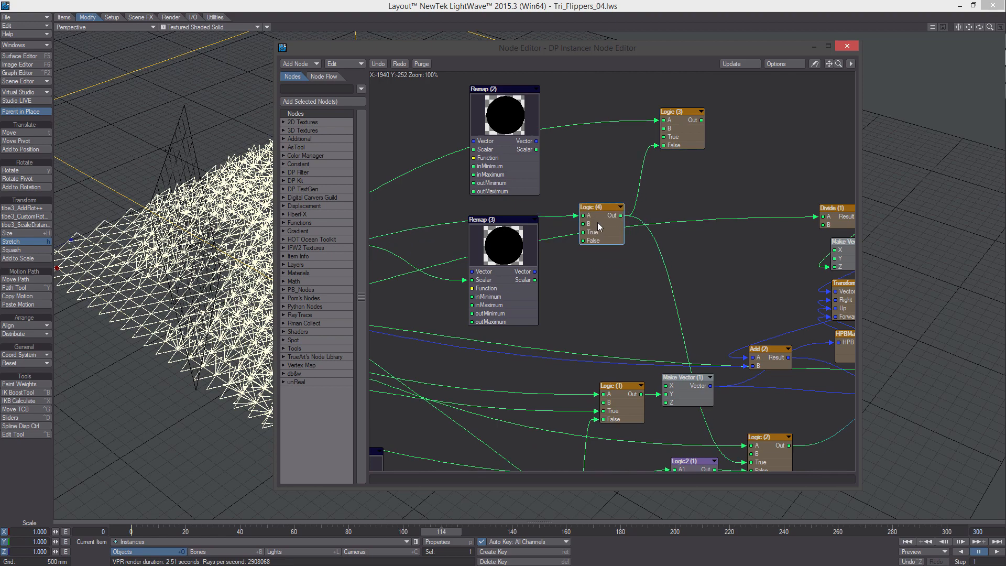
middle_click_drag(597, 222, 662, 179)
left_click_drag(571, 198, 582, 190)
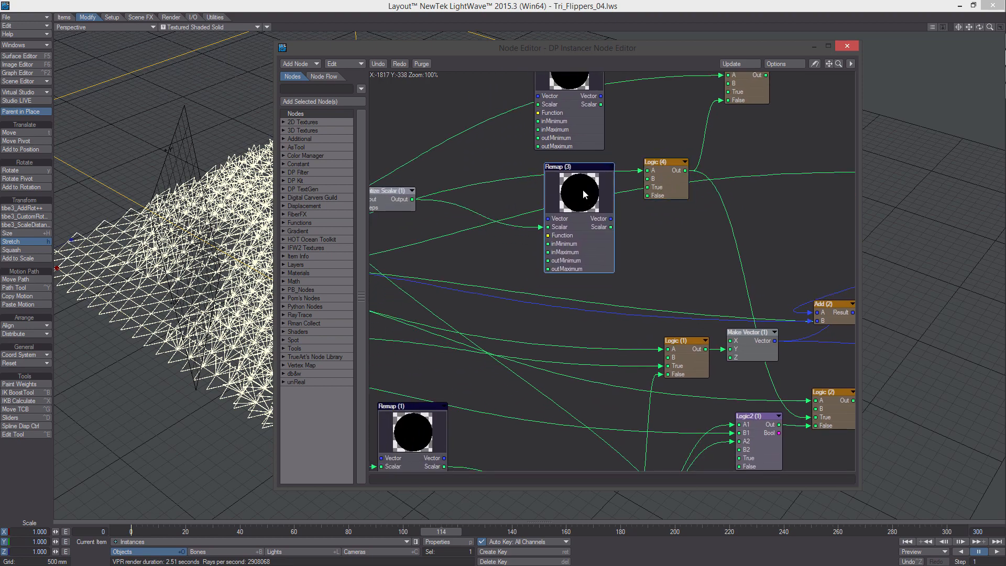
- Add a scalar Add node and place it beneath Quantize Scalar (1)
middle_click_drag(478, 235, 608, 203)
middle_click_drag(531, 232, 620, 206)
right_click(599, 214)
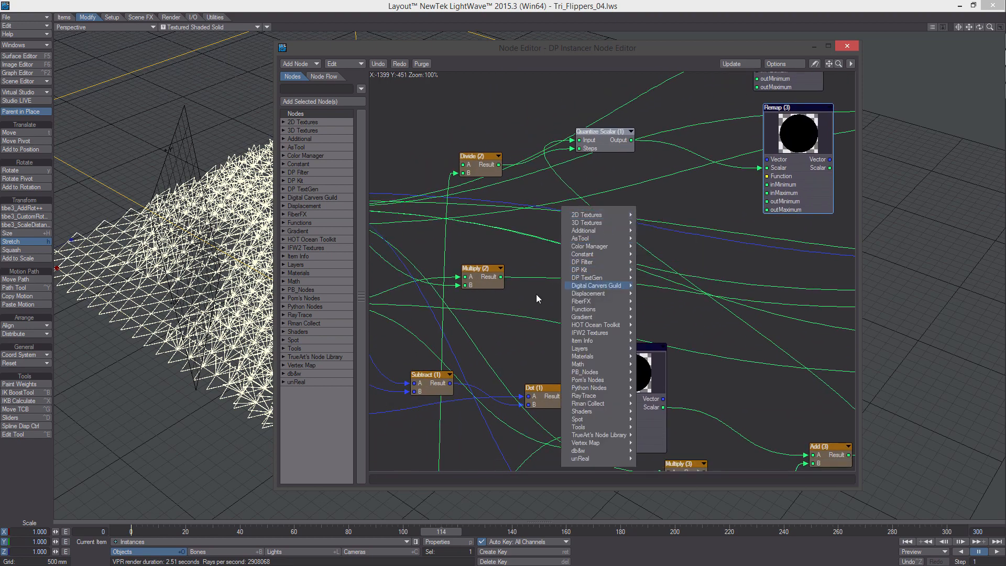
mouse_move(602, 364)
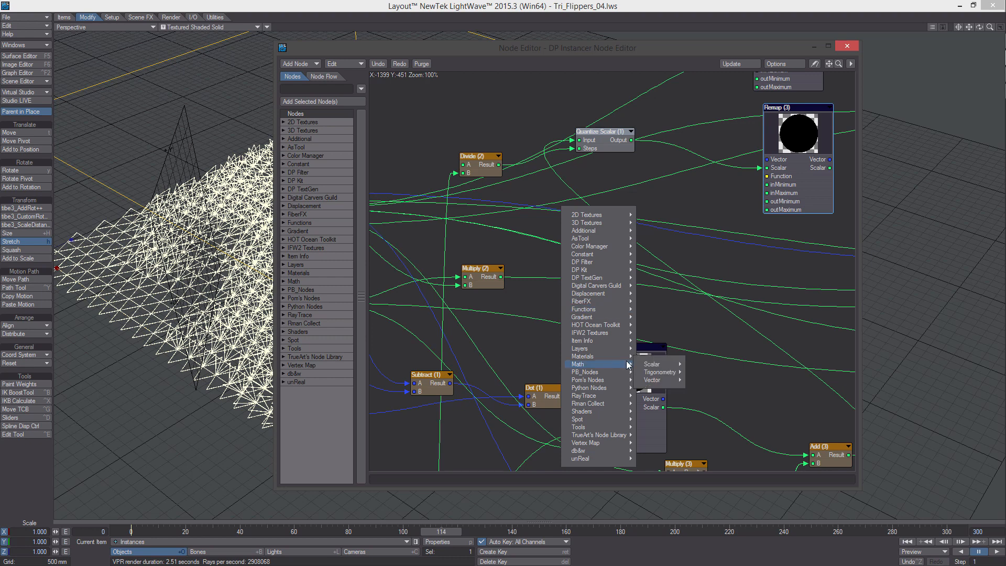
mouse_move(684, 366)
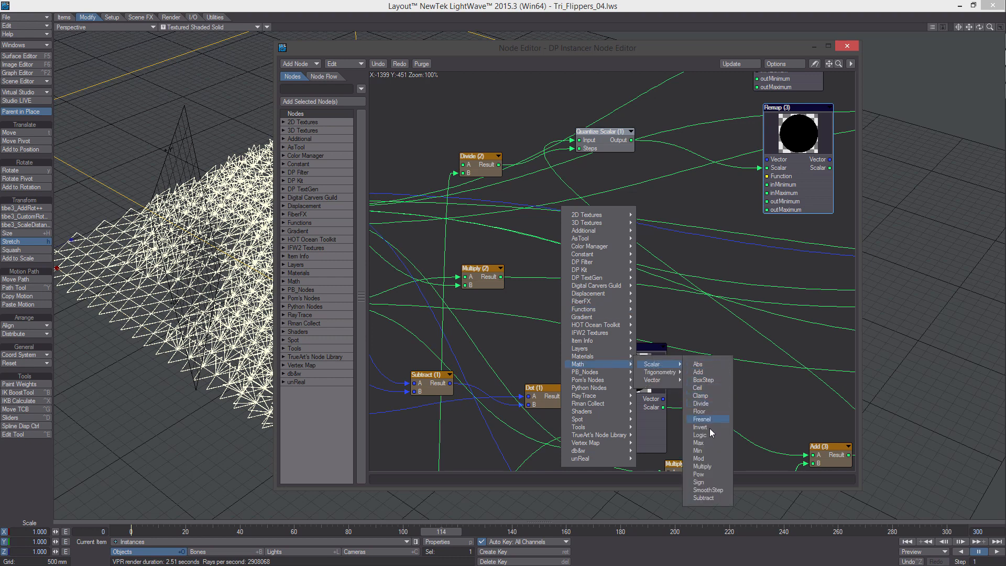
left_click(698, 371)
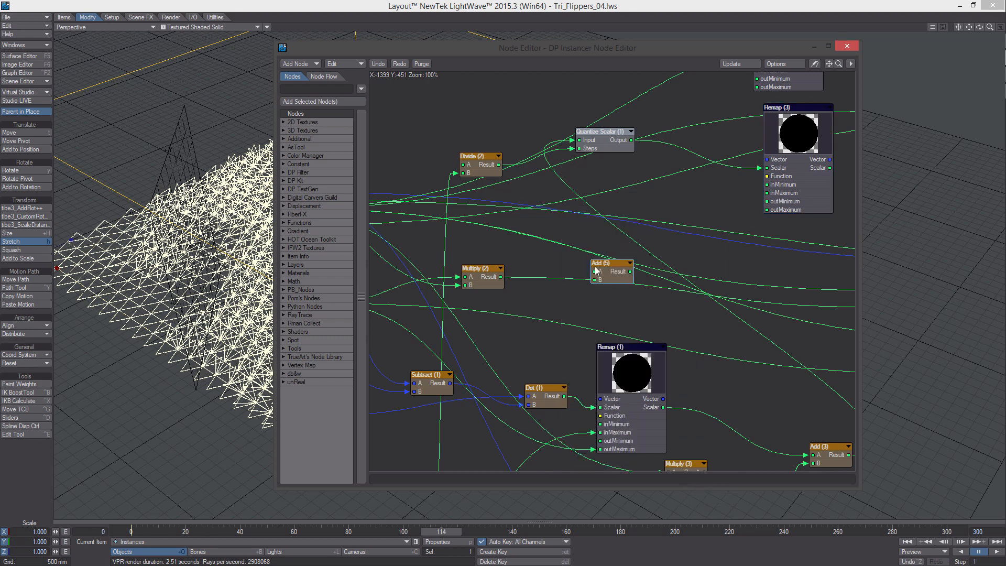
left_click_drag(595, 266, 556, 215)
- Connect the compound node's y_bounds output to the A input of Add (5)
middle_click_drag(559, 218, 696, 224)
middle_click_drag(524, 267, 552, 257)
left_click(447, 232)
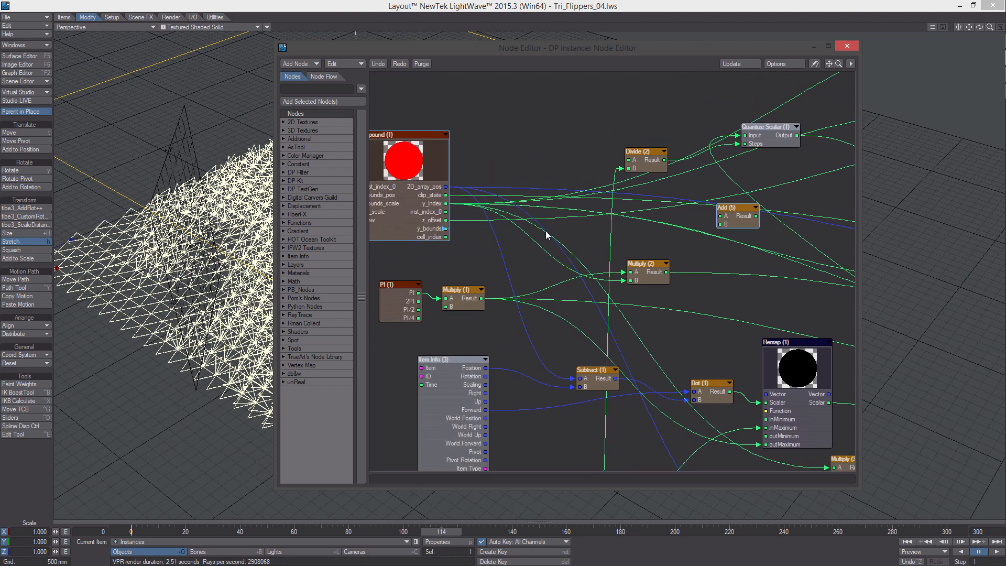
middle_click_drag(736, 212, 589, 229)
left_click_drag(589, 231, 566, 228)
middle_click_drag(608, 217, 589, 254)
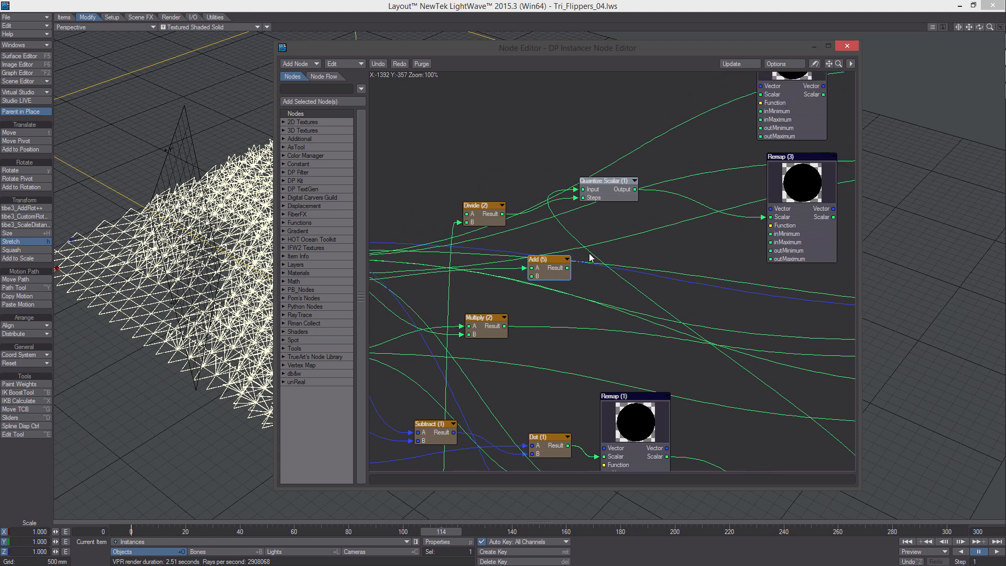
- Shift Remap (3) and Add (5) to tidy the layout, and edit the B value of Add (5)
left_click_drag(783, 203, 746, 251)
left_click_drag(547, 271, 556, 253)
double_click(557, 253)
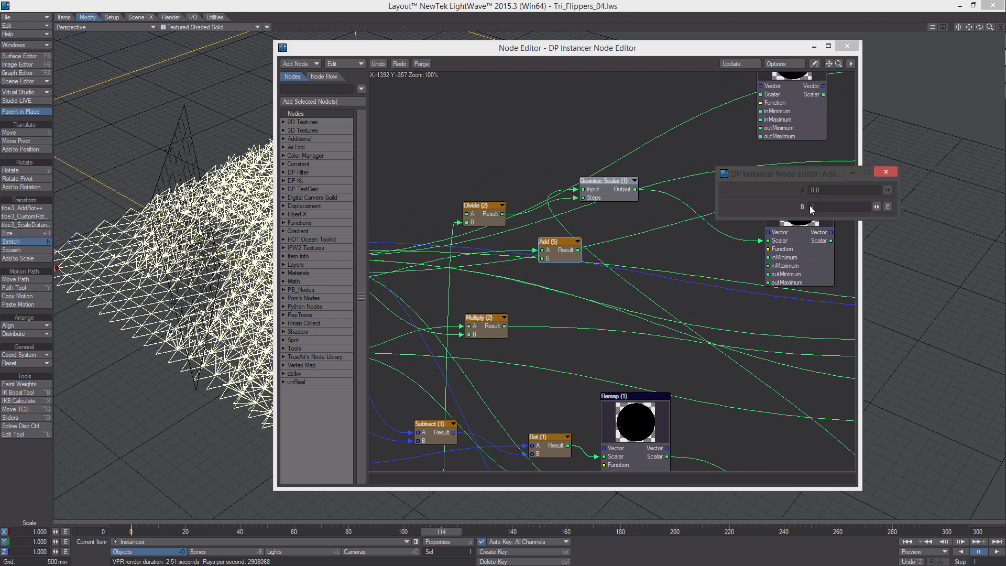
left_click(880, 174)
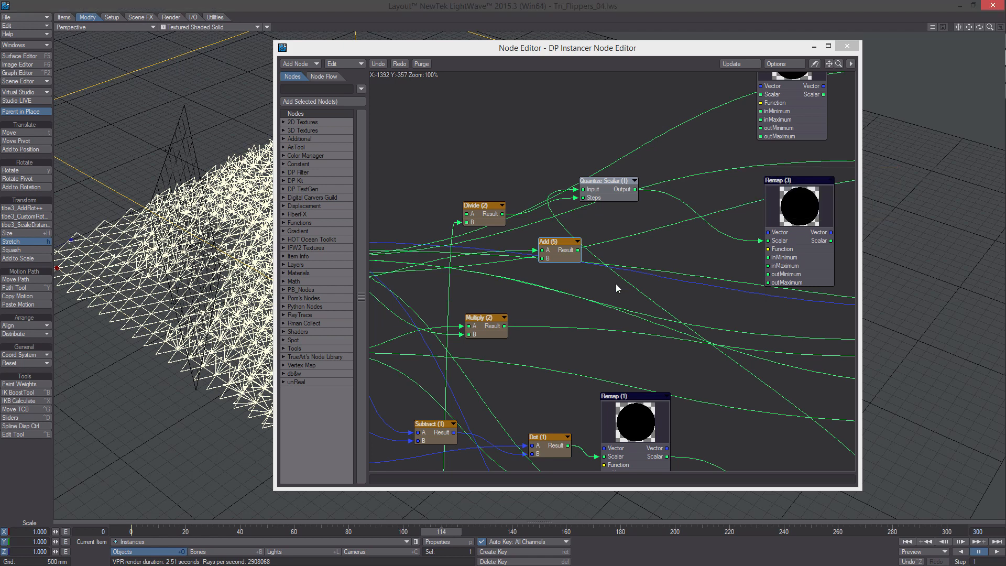
middle_click_drag(614, 284, 612, 266)
left_click_drag(564, 234, 567, 235)
middle_click_drag(607, 232, 602, 262)
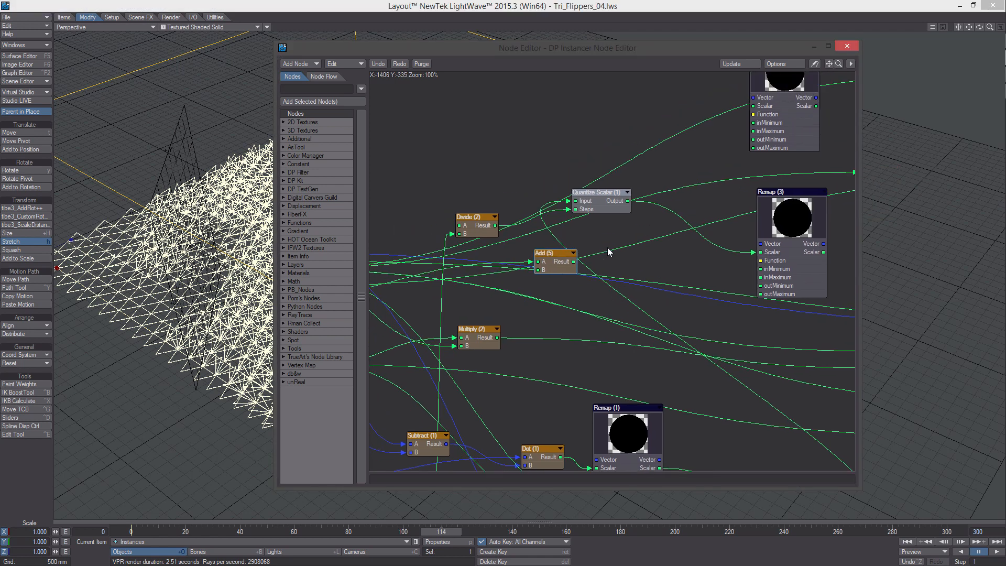
- Add a scalar Multiply node beside Add (5)
right_click(608, 252)
mouse_move(592, 397)
mouse_move(665, 397)
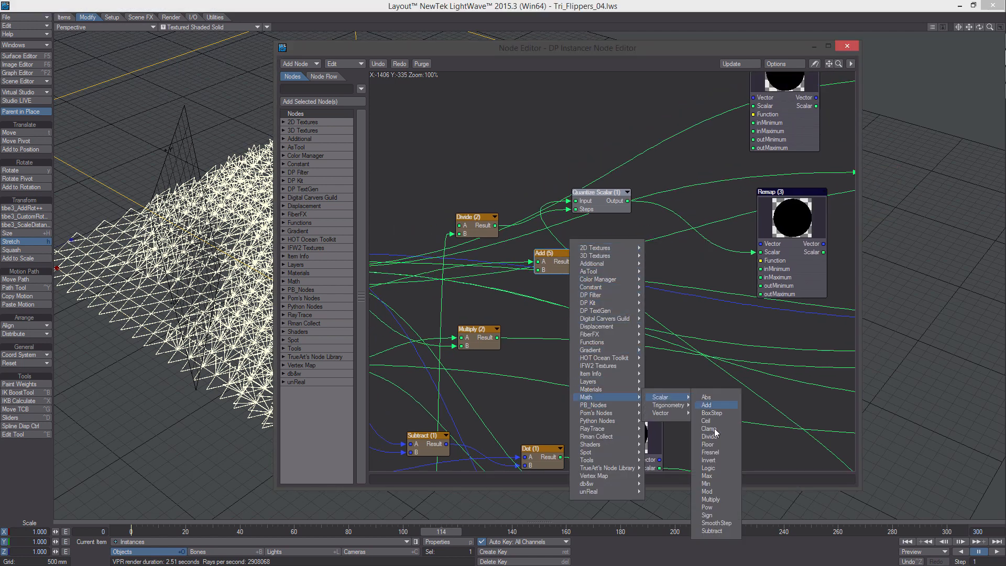
left_click(722, 499)
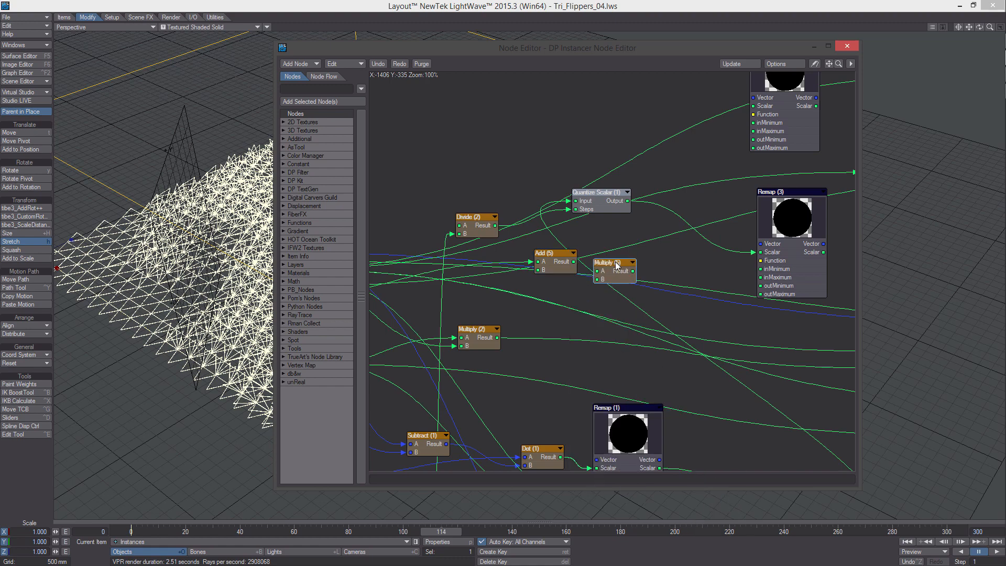
middle_click_drag(607, 285, 673, 275)
- Move both Split Vector nodes closer to Subtract (1), and connect Split Vector (2) Z to Multiply (5) B
middle_click_drag(566, 307, 551, 220)
left_click_drag(474, 394, 475, 332)
left_click_drag(465, 435, 458, 382)
middle_click_drag(513, 362, 481, 416)
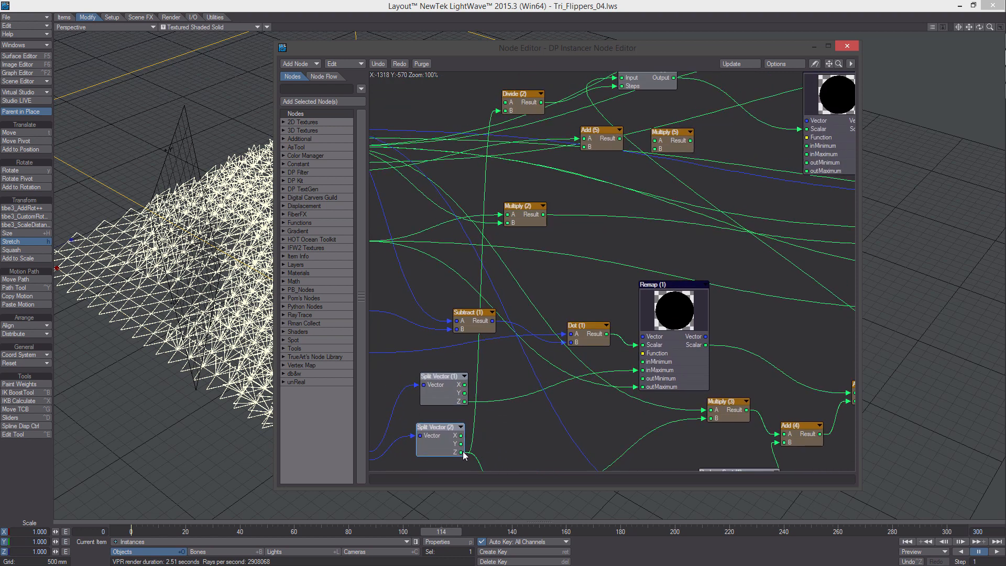
left_click_drag(461, 453, 668, 154)
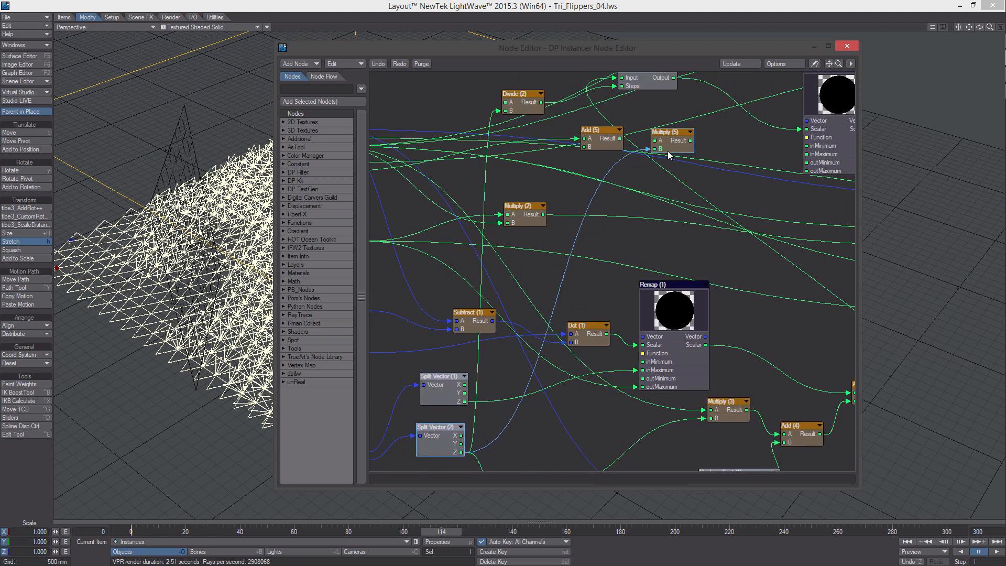
middle_click_drag(669, 155, 607, 229)
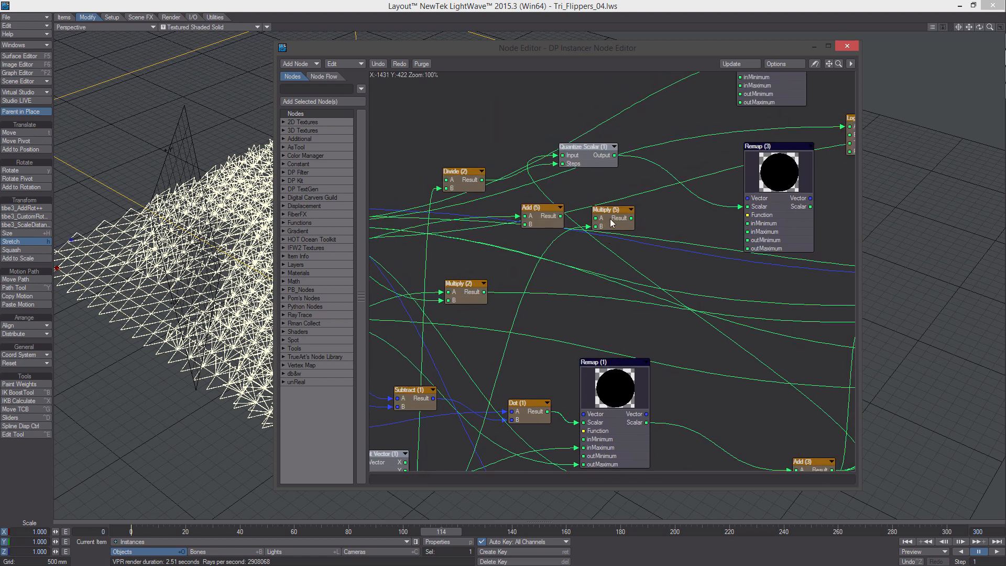
- Shift Multiply (5) away from Add (5) and add a scalar Add node below it
left_click_drag(611, 223, 616, 224)
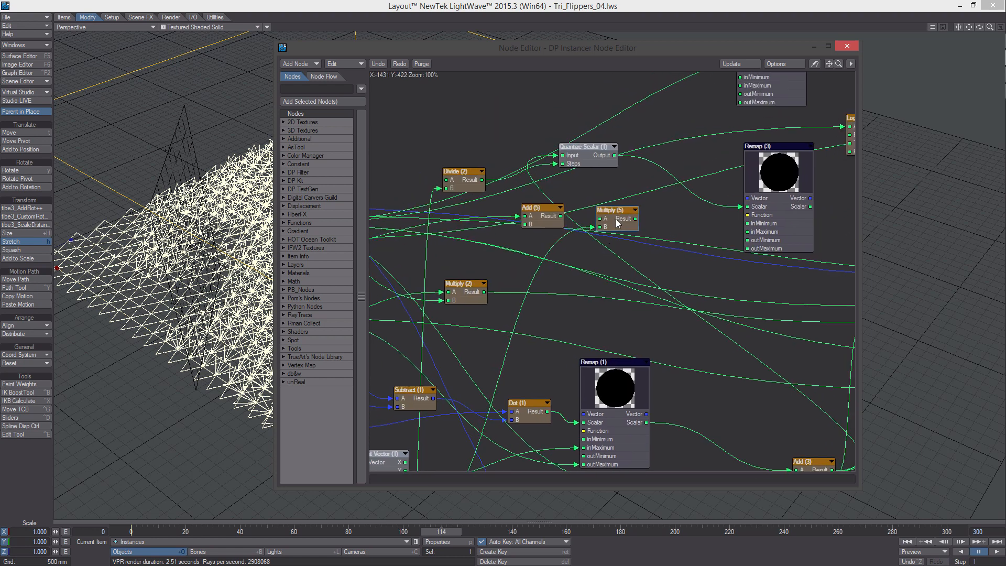
left_click_drag(617, 224, 624, 224)
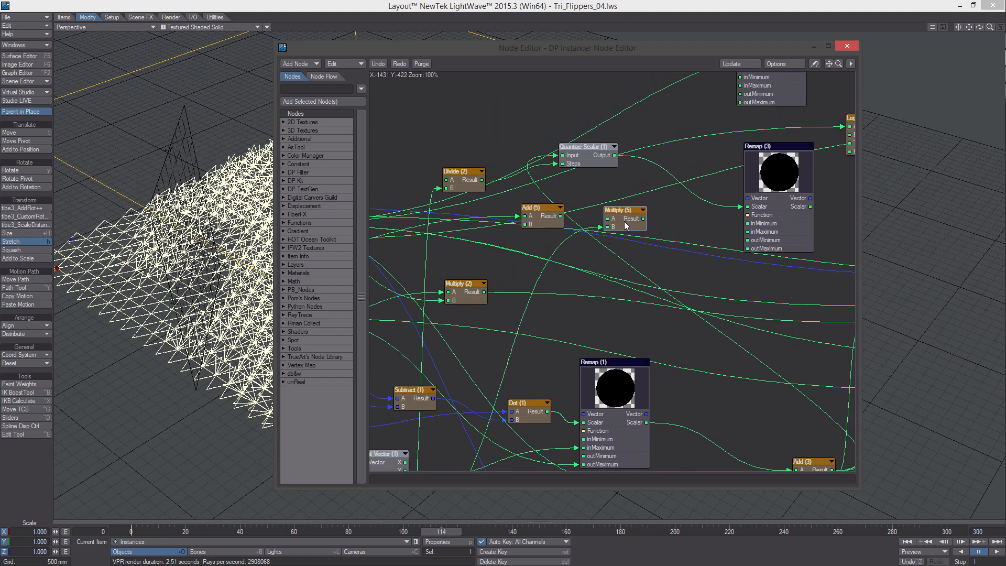
middle_click_drag(625, 225, 620, 239)
right_click(623, 255)
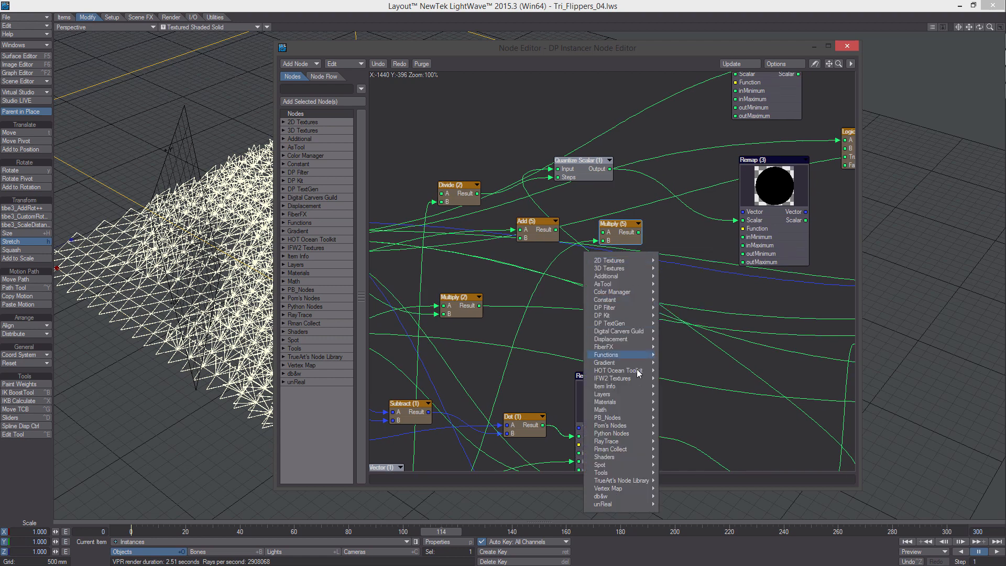
mouse_move(644, 410)
mouse_move(678, 410)
left_click(728, 416)
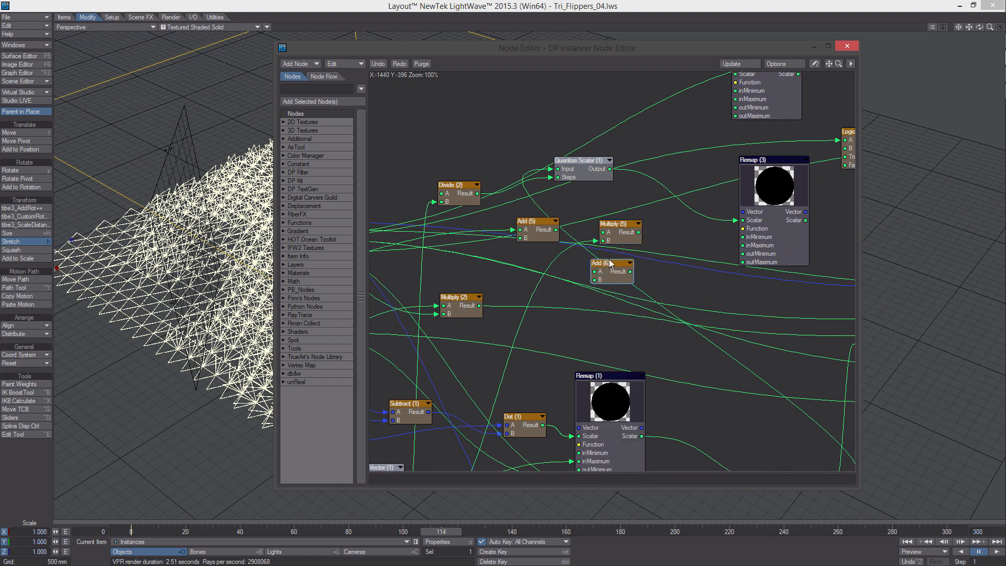
- Arrange Add (5), Multiply (5) and Add (6) in a row in front of Remap (3)
left_click_drag(610, 276, 675, 251)
middle_click_drag(660, 259, 690, 219)
left_click_drag(653, 195, 640, 207)
left_click_drag(696, 210, 702, 212)
middle_click_drag(643, 236, 653, 264)
left_click_drag(574, 218, 574, 224)
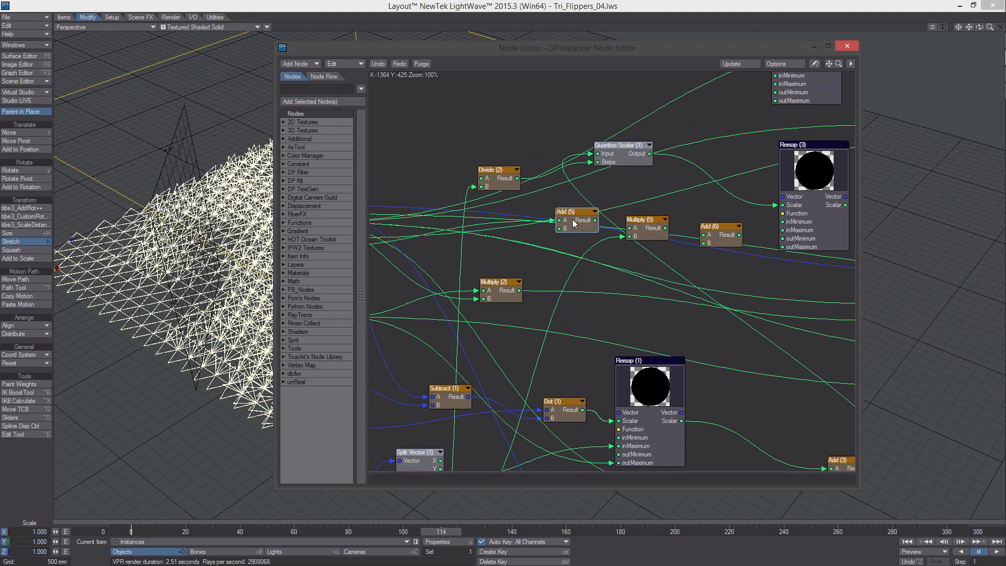
- Connect Add (5) Result to Multiply (5) A, and Multiply (5) Result to Add (6) A
double_click(574, 224)
double_click(639, 234)
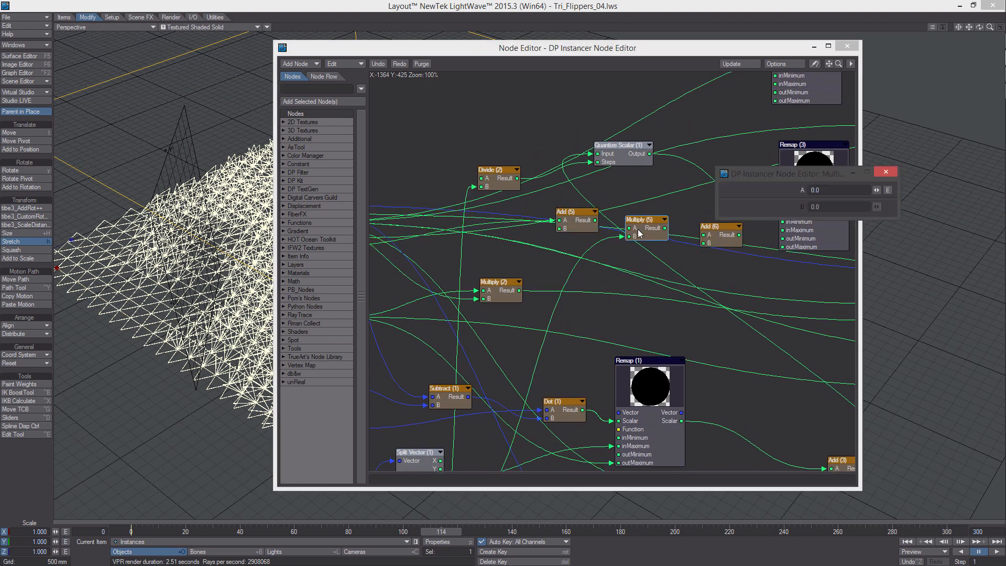
left_click_drag(594, 221, 630, 228)
middle_click_drag(637, 231, 585, 224)
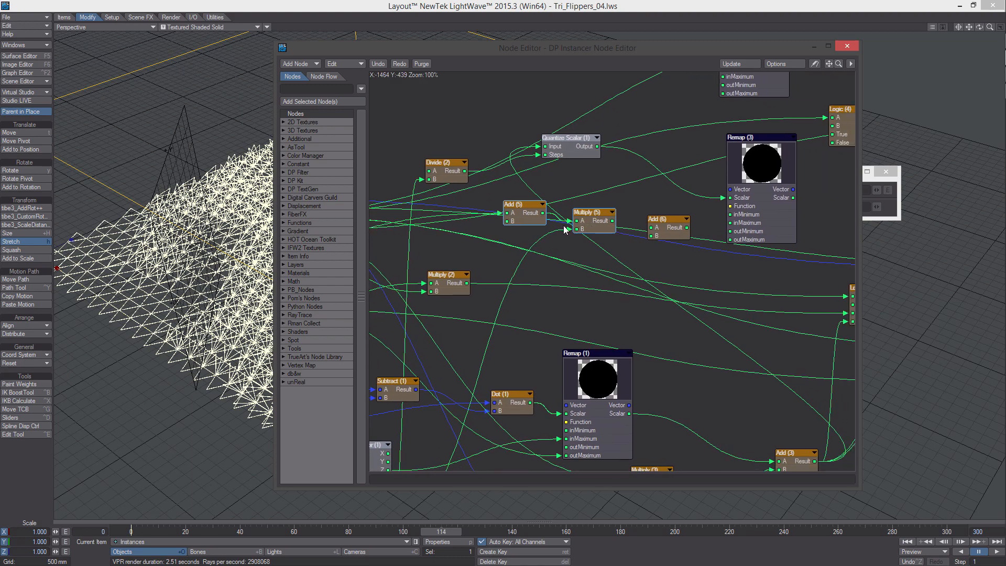
left_click_drag(594, 224, 660, 225)
- Connect the Result of Multiply (1) to the B input of Add (6)
middle_click_drag(653, 226, 698, 177)
middle_click_drag(574, 280, 648, 238)
middle_click_drag(545, 408, 526, 417)
middle_click_drag(488, 330, 497, 437)
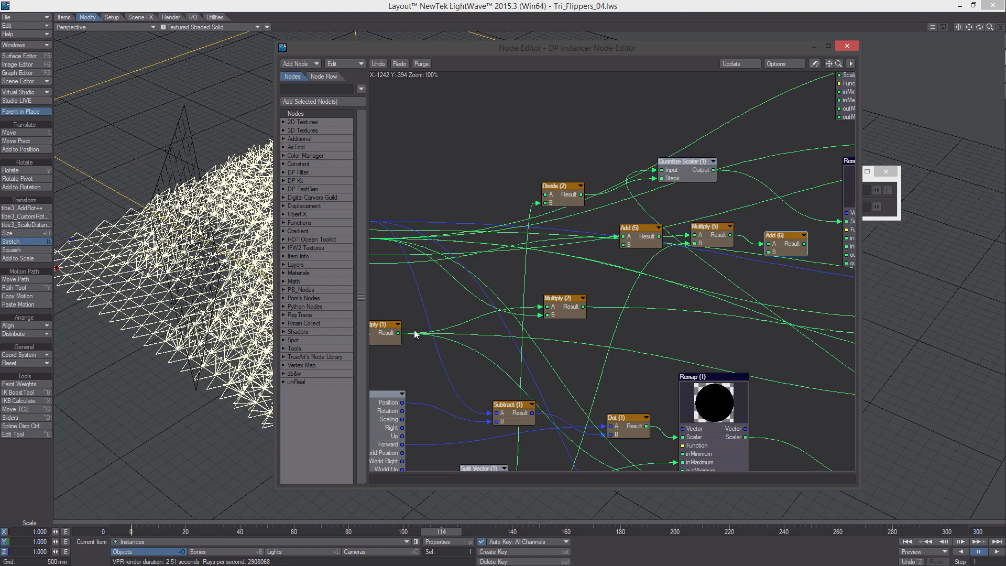
middle_click_drag(781, 253, 666, 307)
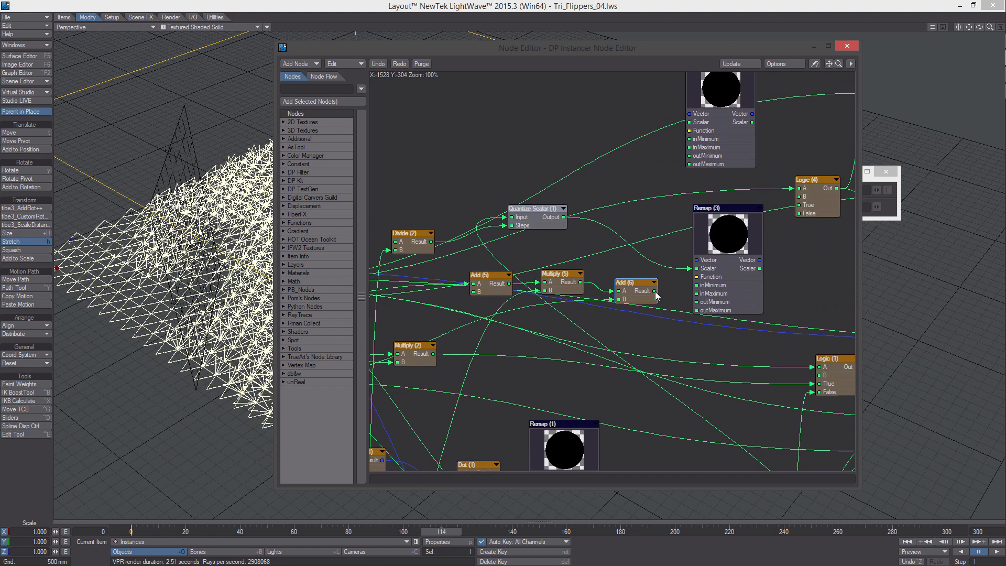
- Connect Add (6) Result to Remap (3) inMaximum, and Multiply (1) Result to Remap (3) inMinimum
left_click_drag(654, 291, 711, 300)
middle_click_drag(619, 294, 656, 297)
middle_click_drag(570, 294, 619, 293)
mouse_move(569, 314)
middle_mouse_down()
mouse_move(649, 293)
mouse_move(631, 316)
mouse_move(562, 321)
middle_mouse_up()
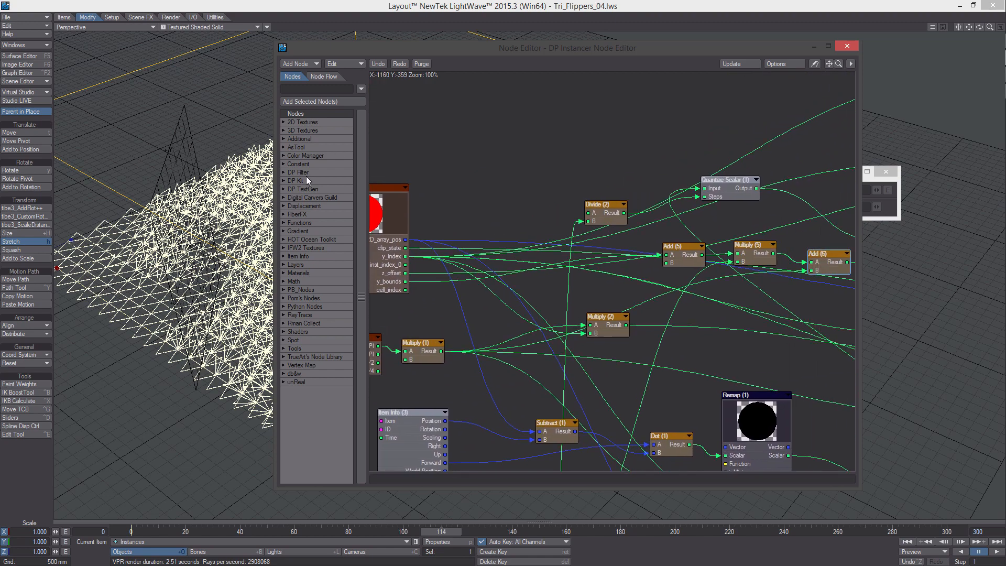
left_click_drag(276, 210, 172, 212)
middle_click_drag(336, 258, 405, 267)
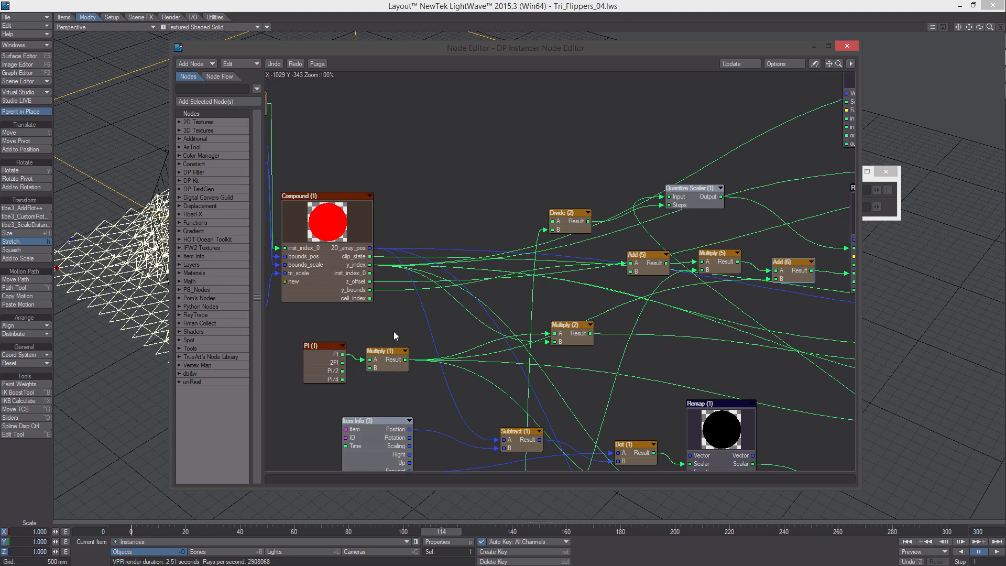
middle_click_drag(395, 332, 358, 344)
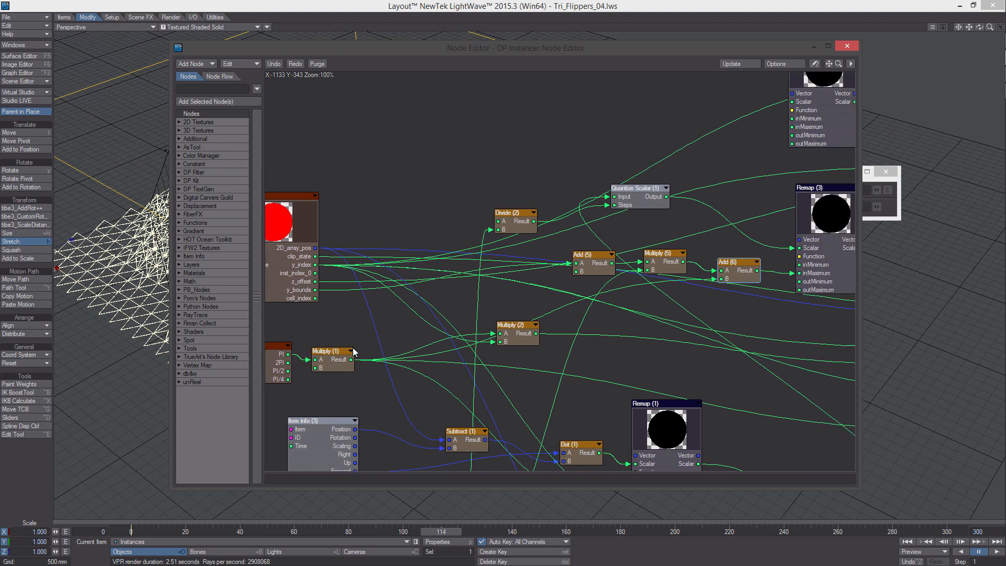
left_click_drag(351, 359, 792, 265)
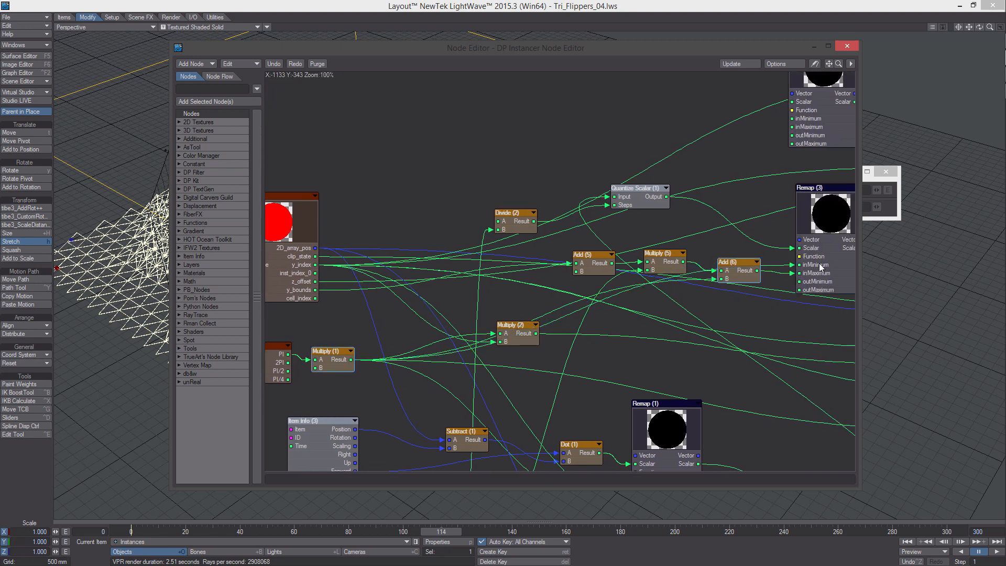
- Uncover the viewport and scrub to frame 116 to examine the triangle array
left_click_drag(337, 49, 763, 95)
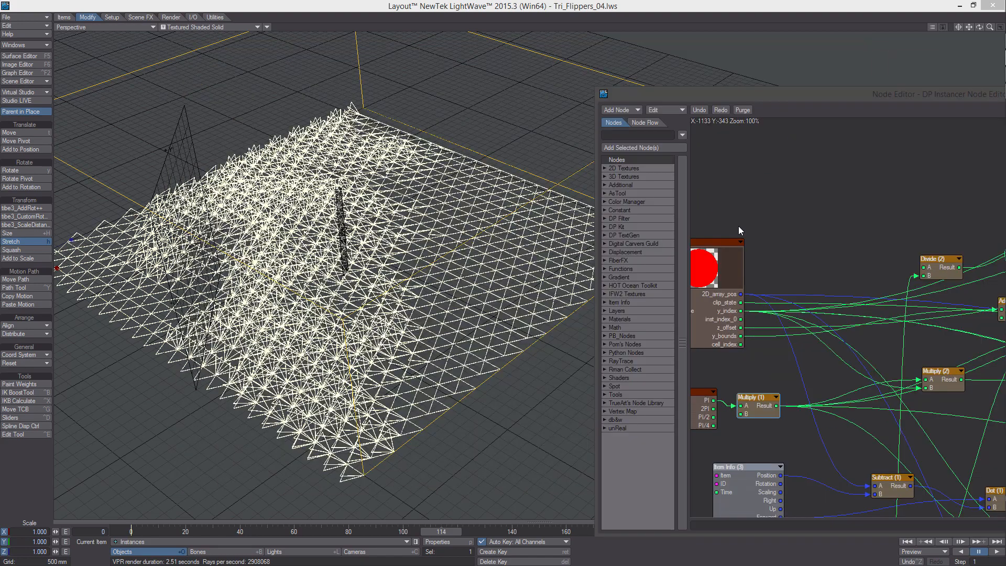
mouse_move(457, 533)
left_mouse_down()
mouse_move(272, 533)
mouse_move(512, 533)
mouse_move(462, 533)
left_mouse_up()
left_click_drag(747, 95, 392, 69)
- Nudge Remap (3) and Logic (4) into place, and connect Remap (3) Scalar to the True input of Logic (4)
middle_click_drag(849, 275, 645, 256)
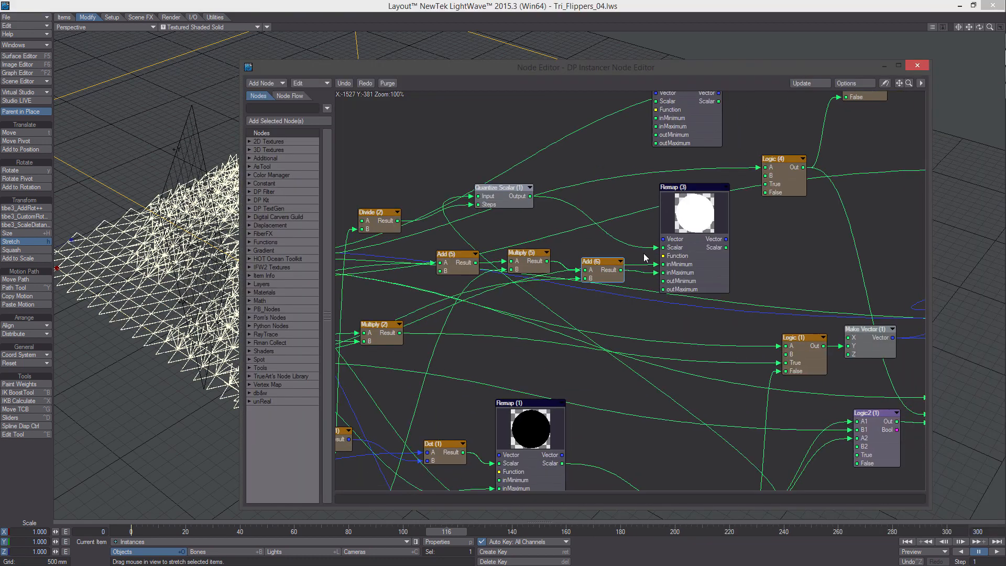
middle_click_drag(703, 246, 653, 252)
left_click_drag(653, 256, 647, 244)
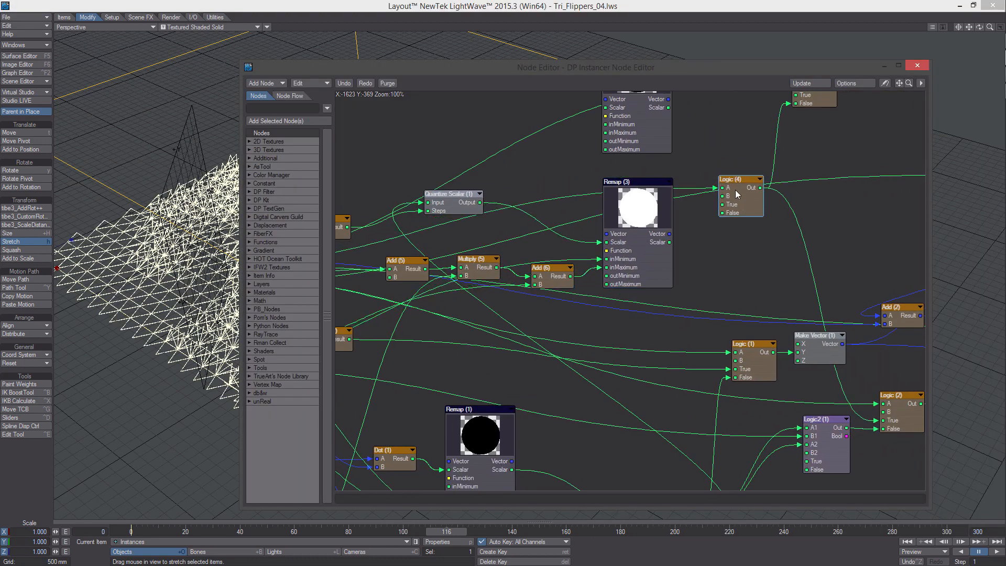
left_click_drag(730, 180, 726, 184)
middle_click_drag(725, 187, 704, 187)
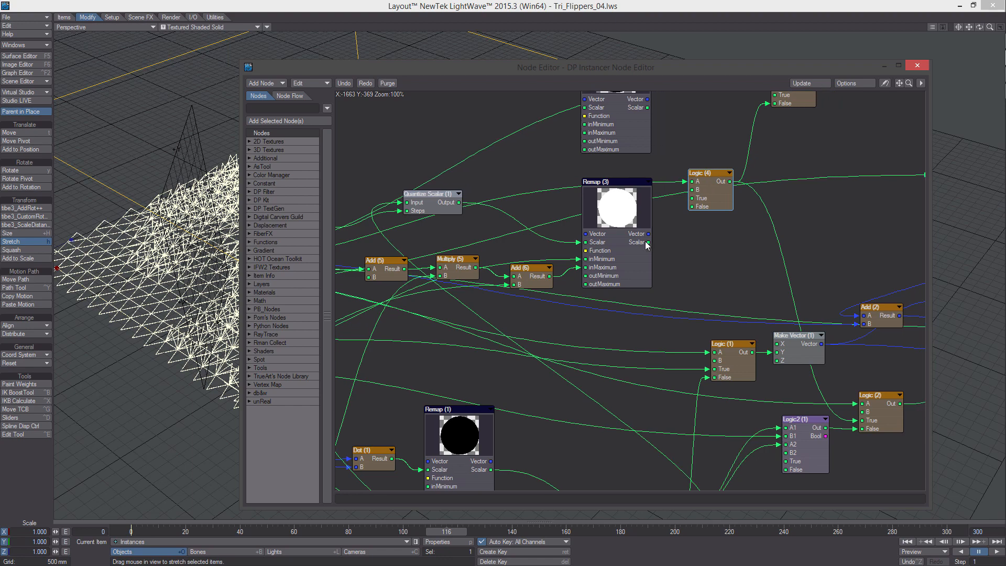
left_click_drag(648, 242, 692, 198)
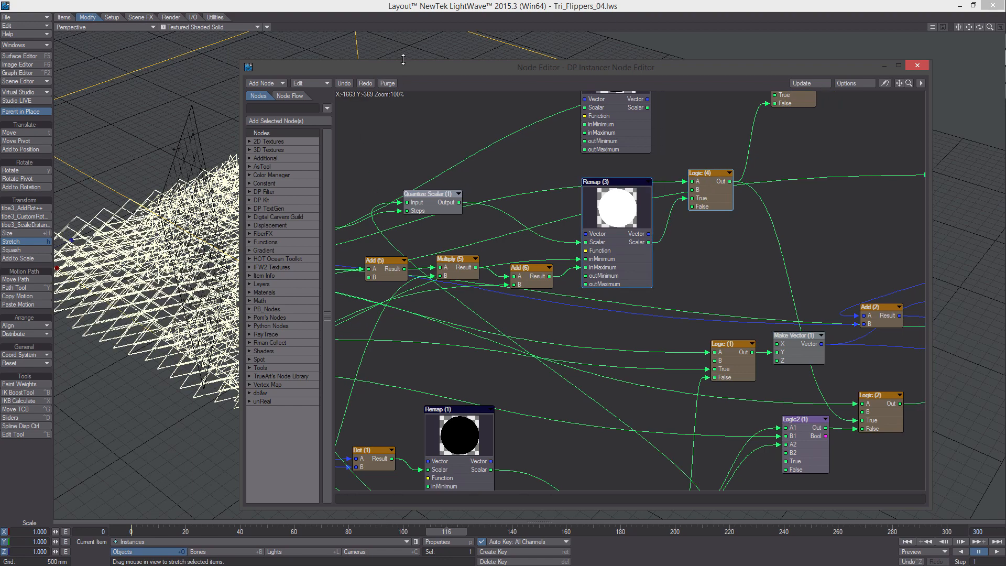
- Turn on Clamp Values for Remap (3)
left_click_drag(406, 72, 596, 69)
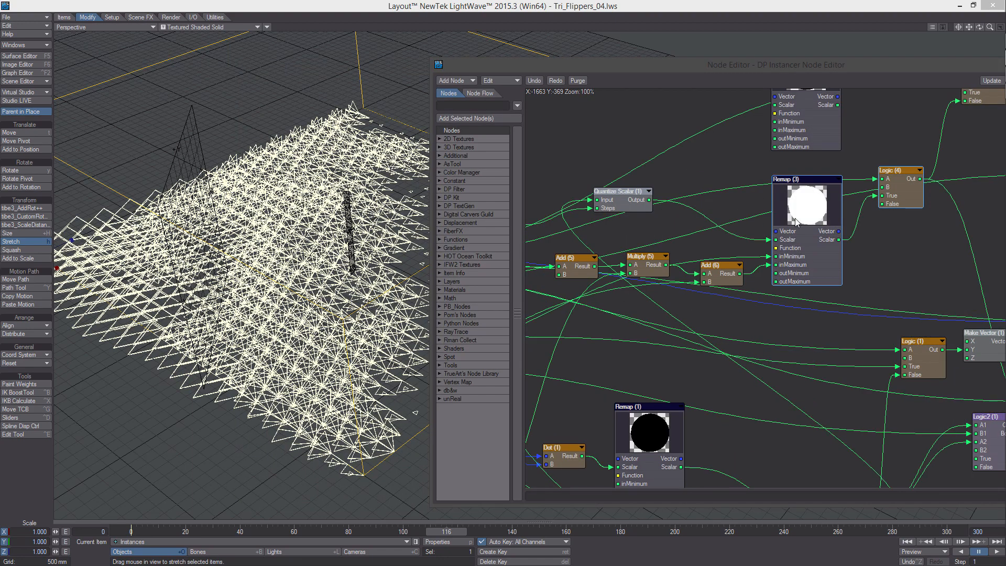
double_click(817, 262)
left_click(820, 298)
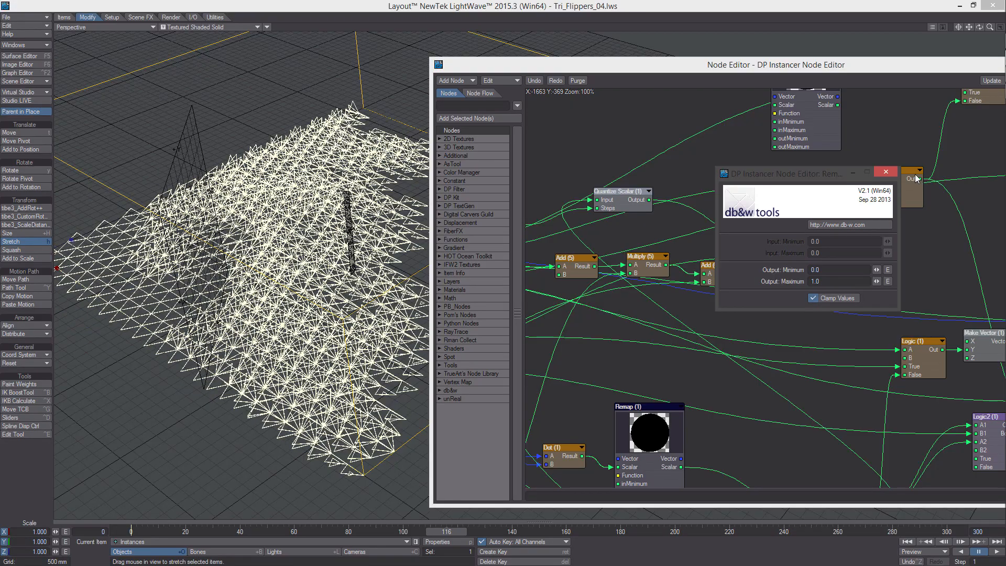
left_click(886, 172)
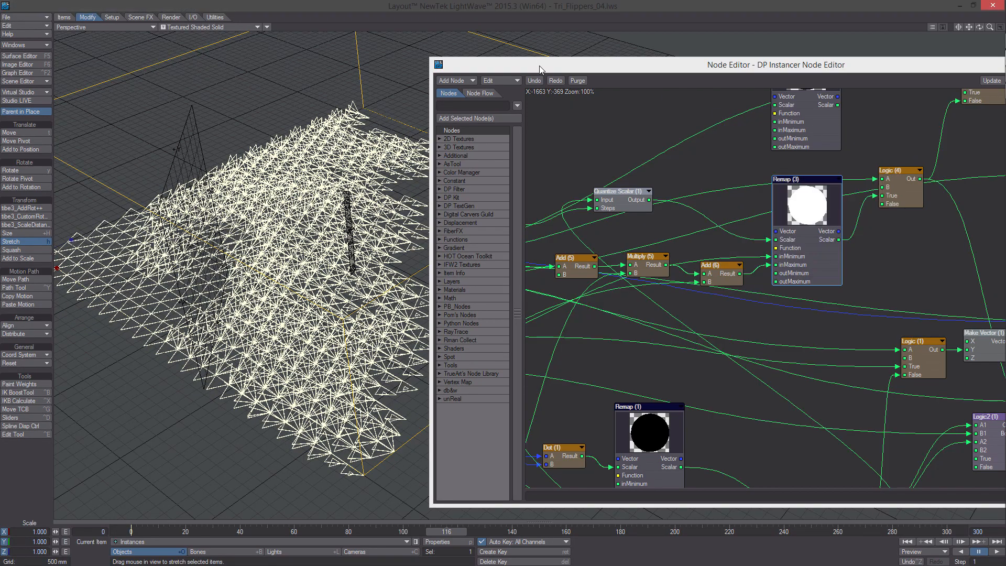
- Examine the array's near corner up close, and save the scene over the existing Tri_Flippers_04.lws
left_click_drag(539, 68, 701, 64)
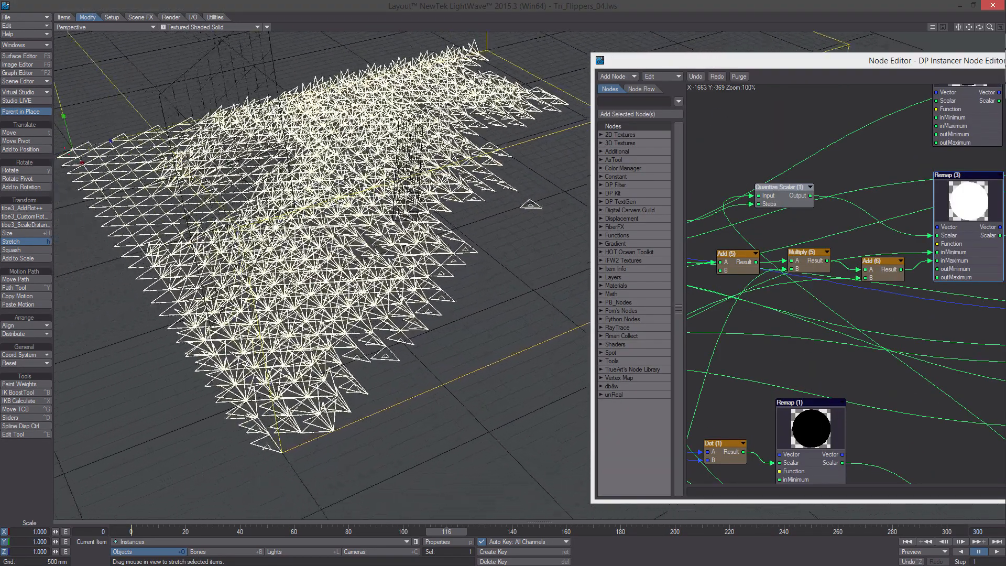
left_click_drag(272, 335, 360, 346, "alt")
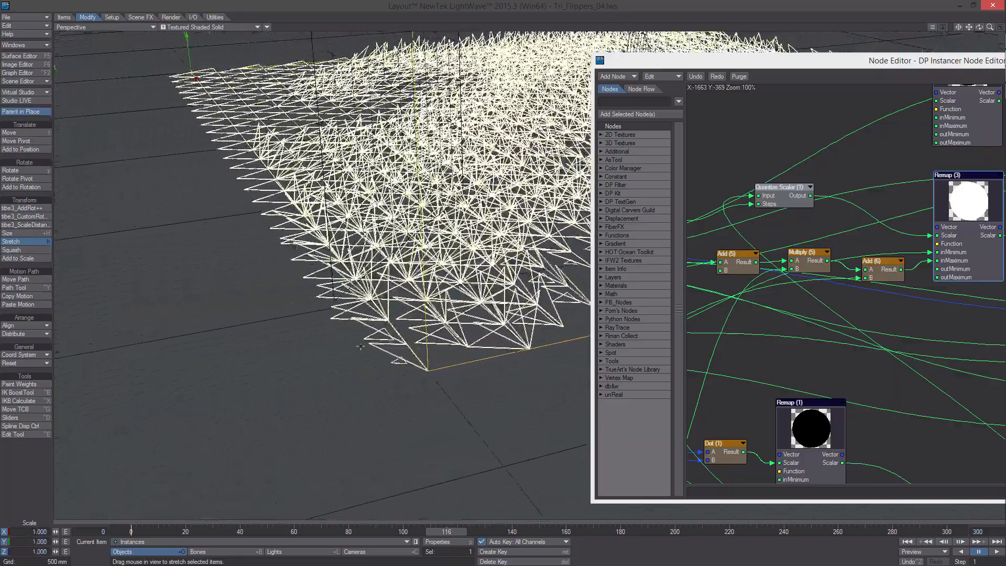
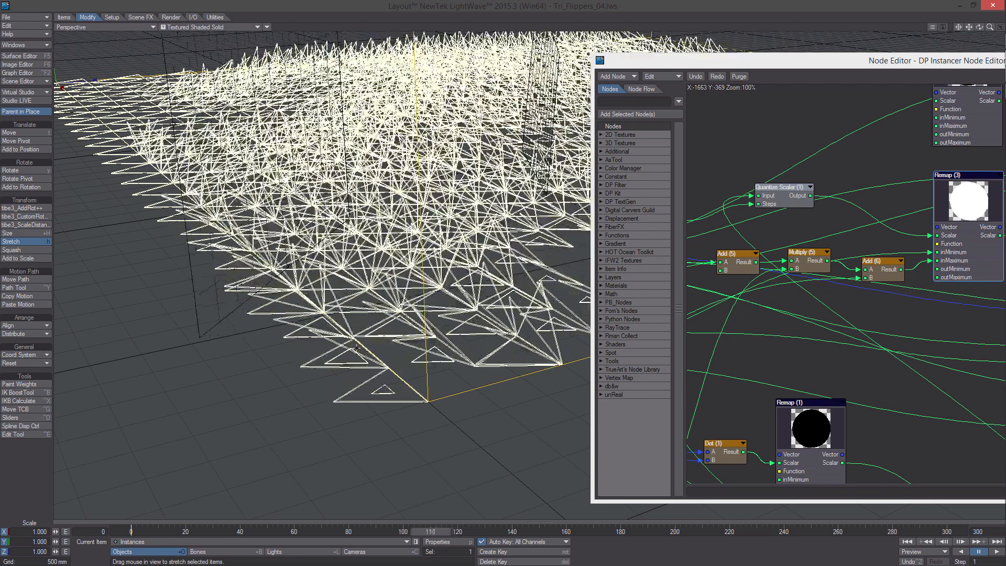
left_click_drag(191, 370, 168, 356, "alt")
key("s")
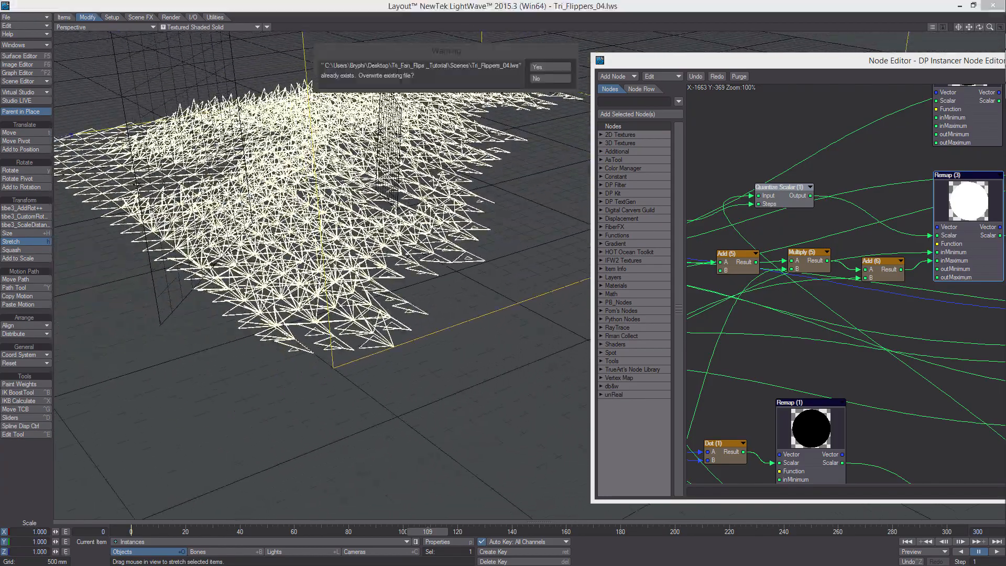
key("Return")
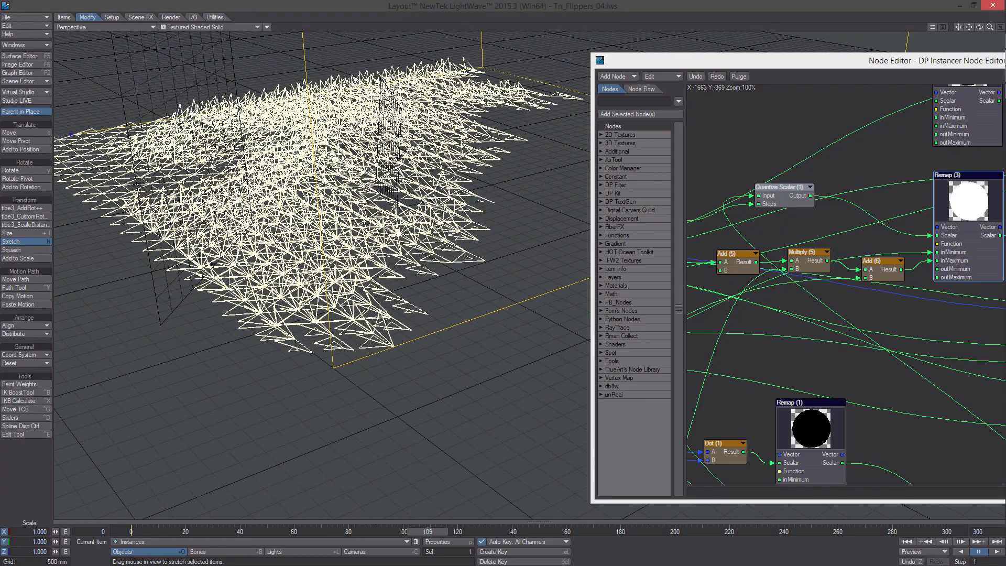
- Connect Logic (3) Out to Logic (2) True, and Remap (2) Scalar to Logic (3) True
left_click_drag(838, 324, 854, 348, "alt")
left_click_drag(760, 65, 556, 72)
left_click_drag(719, 203, 611, 239, "alt")
left_click_drag(752, 256, 762, 197, "alt")
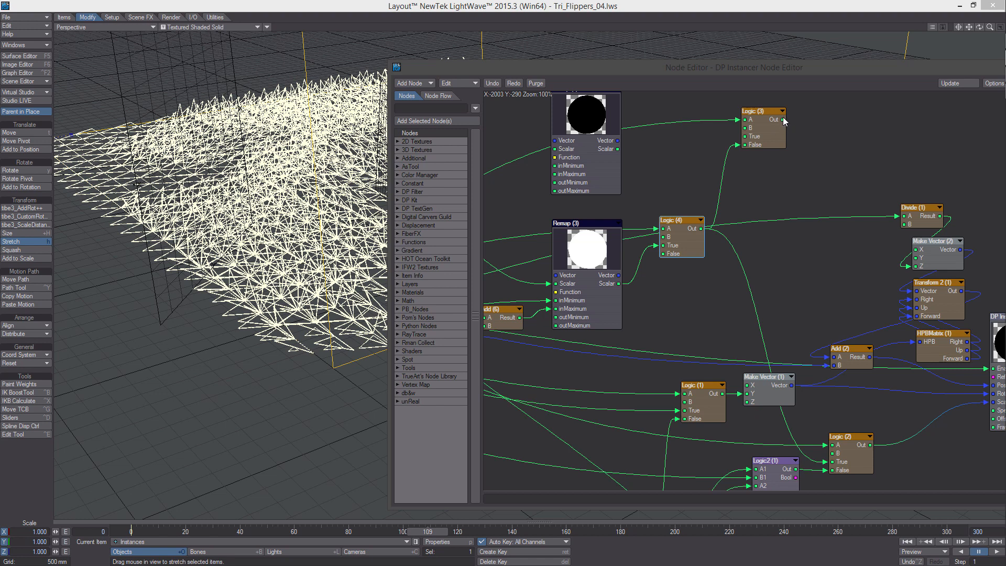
left_click_drag(782, 119, 843, 470)
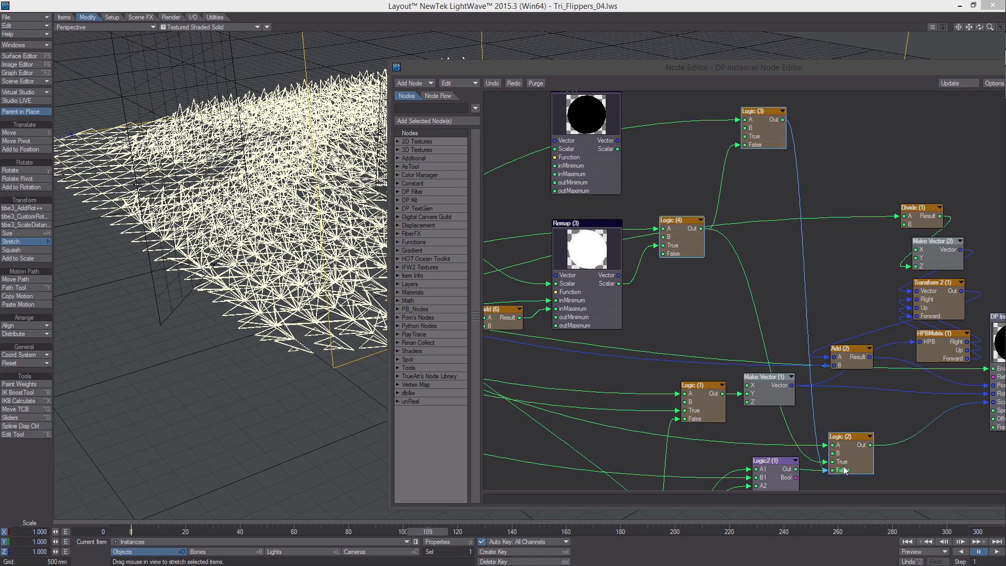
left_click_drag(619, 150, 680, 152)
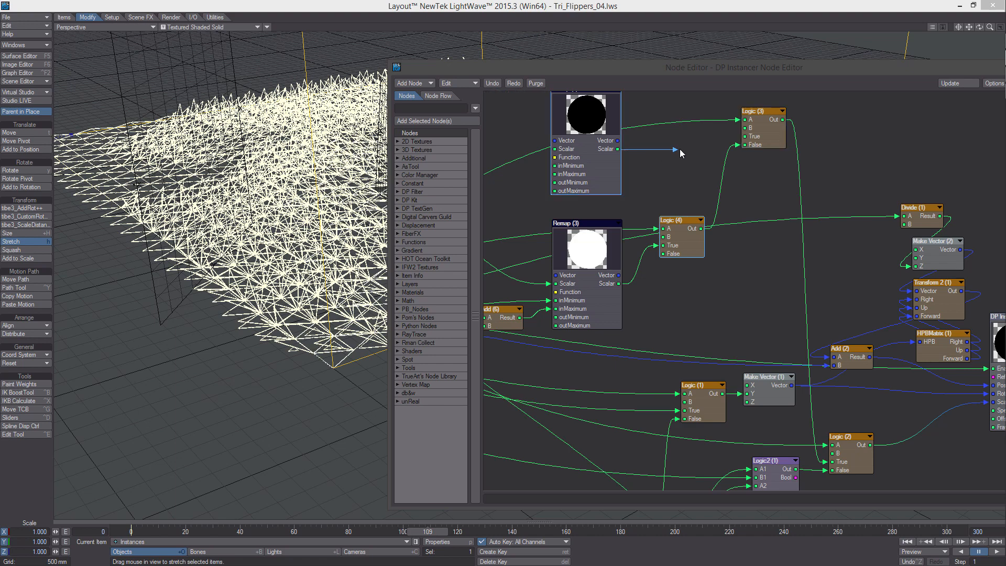
left_click_drag(746, 141, 745, 145)
- Reposition Remap (2), Quantize Scalar (1), Add (5) and Multiply (5) to open up space in the network
left_click_drag(669, 162, 734, 219, "alt")
left_click_drag(655, 178, 664, 158)
left_click_drag(613, 205, 831, 136, "alt")
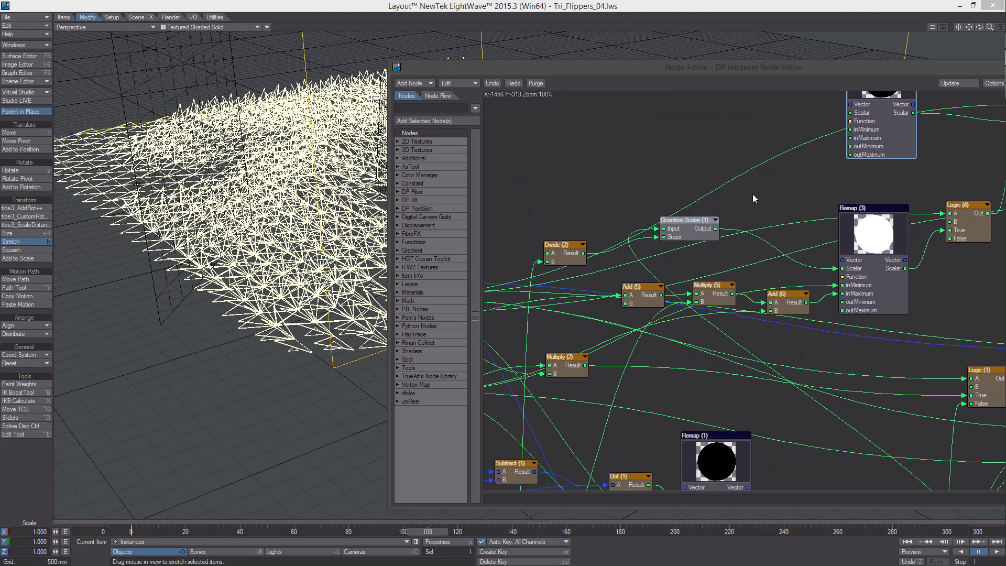
left_click_drag(723, 177, 759, 172, "alt")
left_click_drag(723, 216, 650, 157)
left_click_drag(681, 194, 653, 194, "alt")
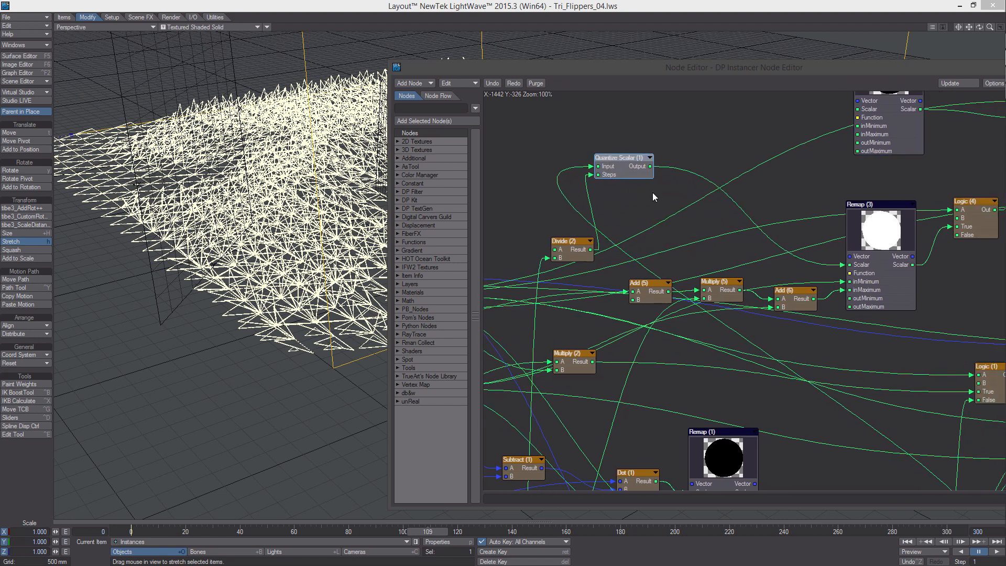
left_click(650, 288)
mouse_move(650, 289)
left_mouse_down()
mouse_move(653, 248)
mouse_move(676, 261)
mouse_move(705, 256)
mouse_move(696, 304)
mouse_move(653, 296)
left_mouse_up()
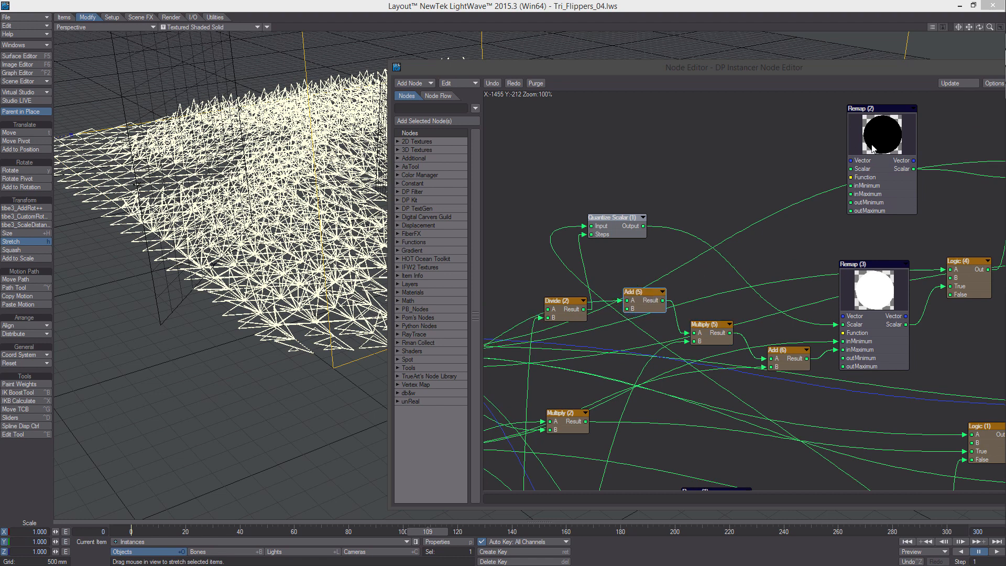
- Turn on Clamp Values for Remap (2)
double_click(871, 145)
left_click(826, 298)
left_click(885, 172)
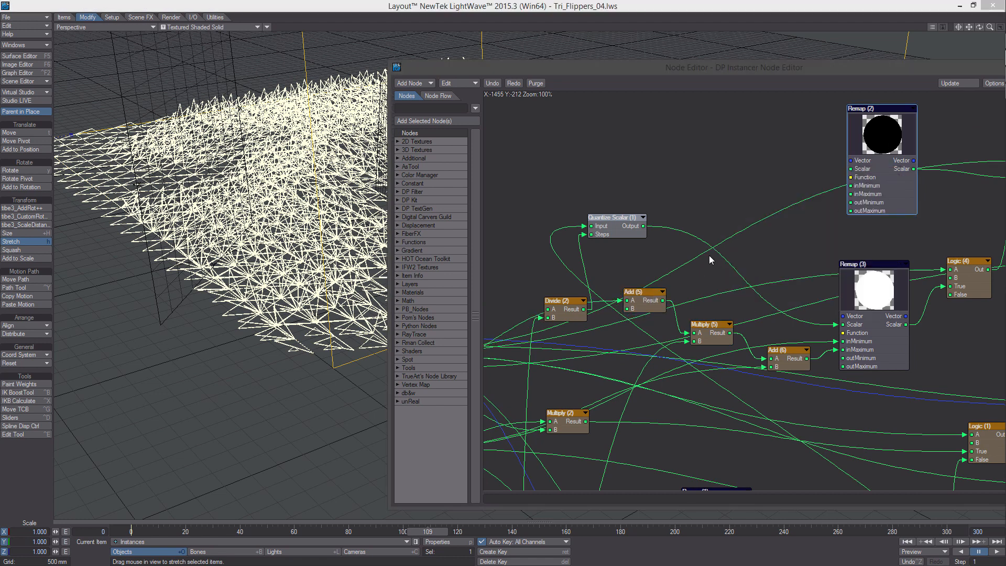
- Add a scalar Multiply node between Quantize Scalar (1) and Remap (3), above Add (6)
left_click_drag(709, 258, 694, 227, "alt")
right_click(676, 153)
mouse_move(702, 304)
mouse_move(749, 305)
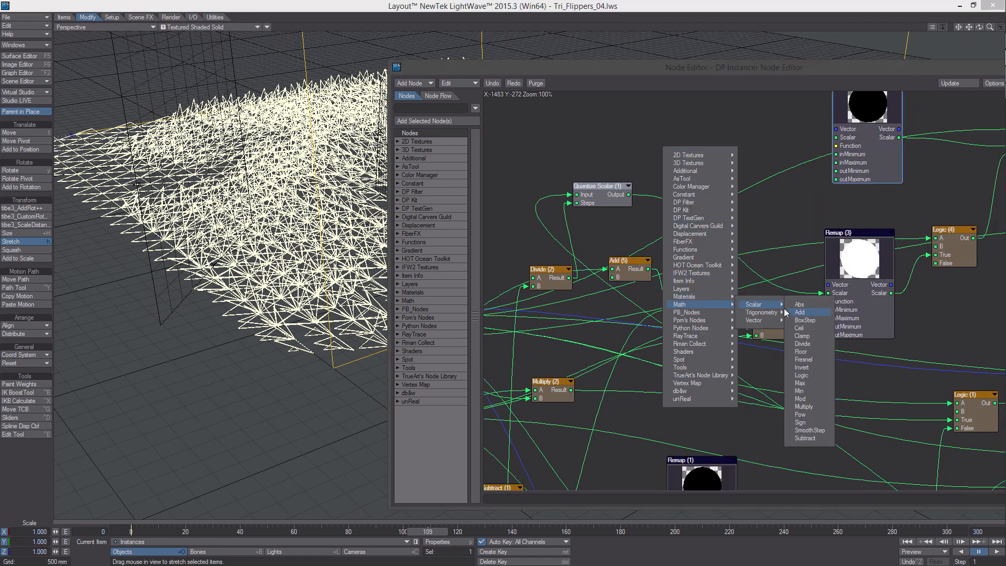
left_click(816, 408)
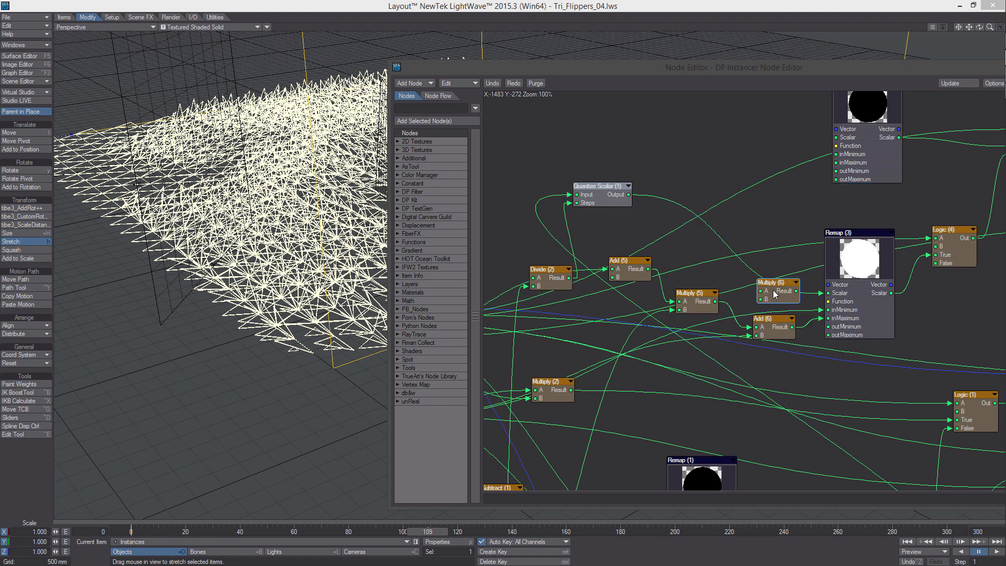
- Connect Add (5) Result to Multiply (6) A, and spread out Multiply (6), Quantize Scalar (1), Add (5) and Divide (2) in the network
left_click_drag(773, 290, 730, 216)
left_click_drag(648, 269, 739, 193)
left_click_drag(706, 217, 732, 256, "alt")
left_click_drag(634, 230, 631, 207)
left_click_drag(746, 232, 740, 208)
left_click_drag(661, 291, 686, 241, "alt")
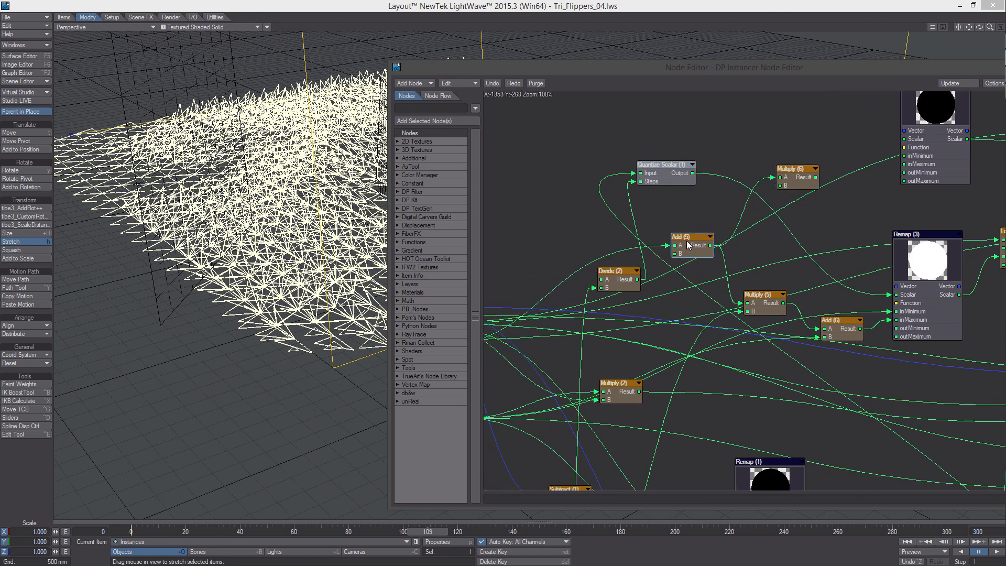
mouse_move(629, 280)
left_mouse_down("alt")
mouse_move(658, 286)
mouse_move(626, 290)
left_mouse_up("alt")
- Move Split Vector (2) closer to Split Vector (1) and connect its Z output to Multiply (6) B
left_click_drag(718, 236, 864, 163, "alt")
left_click_drag(728, 219, 605, 220, "alt")
left_click_drag(589, 274, 588, 226, "alt")
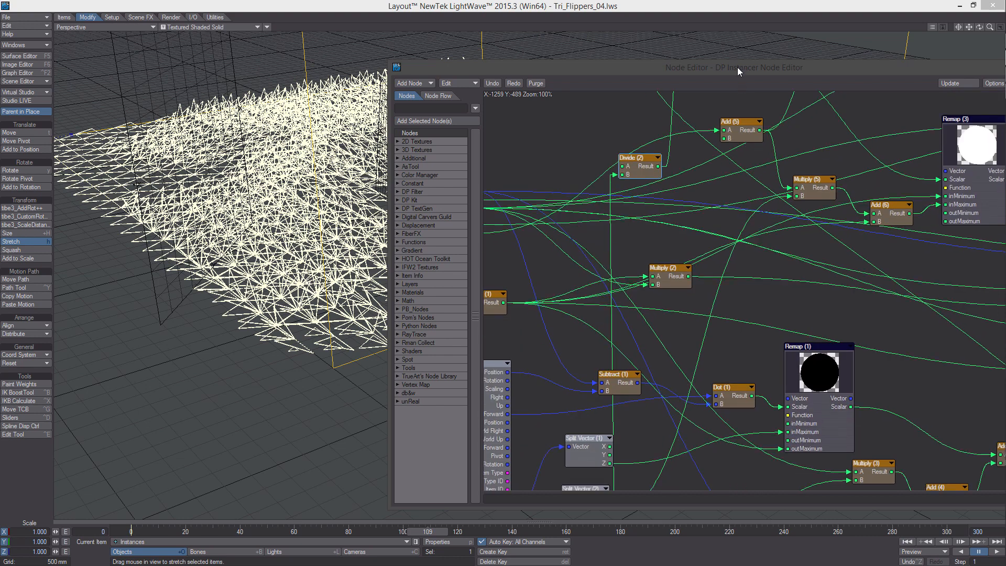
left_click_drag(738, 71, 738, 15)
left_click_drag(725, 105, 747, 152, "alt")
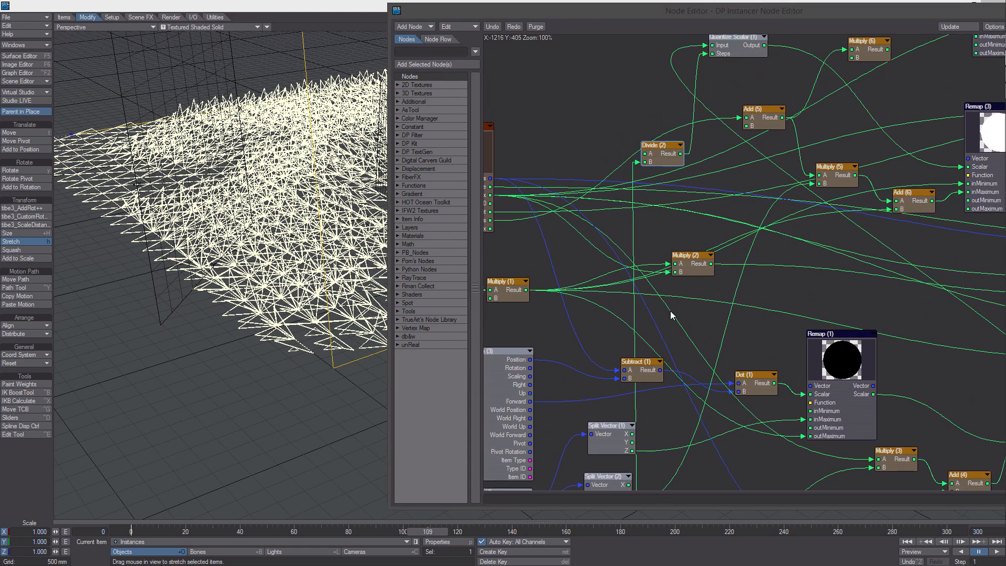
left_click_drag(606, 478, 602, 455)
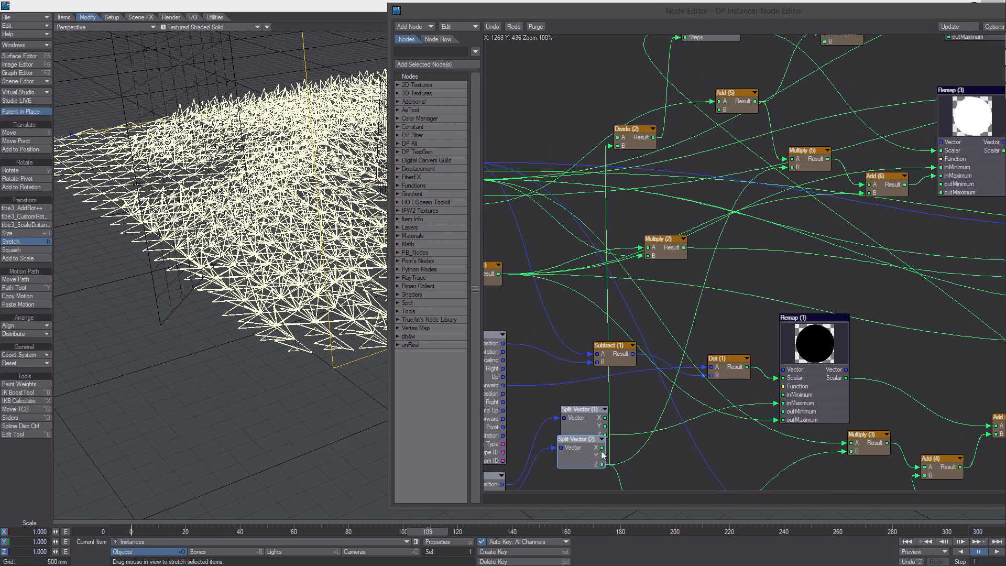
left_click_drag(943, 10, 725, 34)
left_click_drag(840, 51, 822, 50)
left_click_drag(582, 229, 637, 209, "alt")
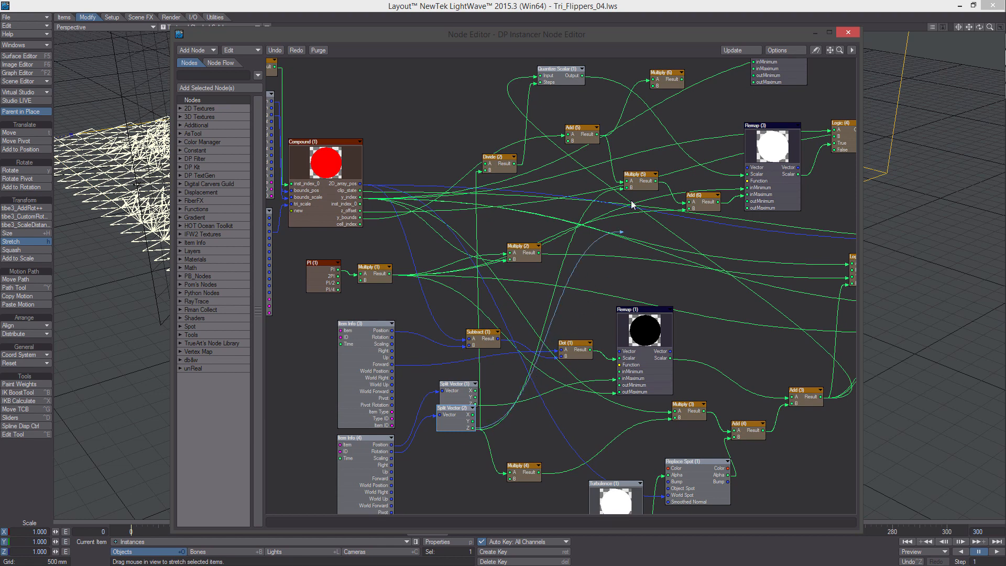
- Connect Multiply (6) Result to Remap (2) inMaximum, and check the settings of Remap (2)
left_click_drag(676, 119, 658, 194, "alt")
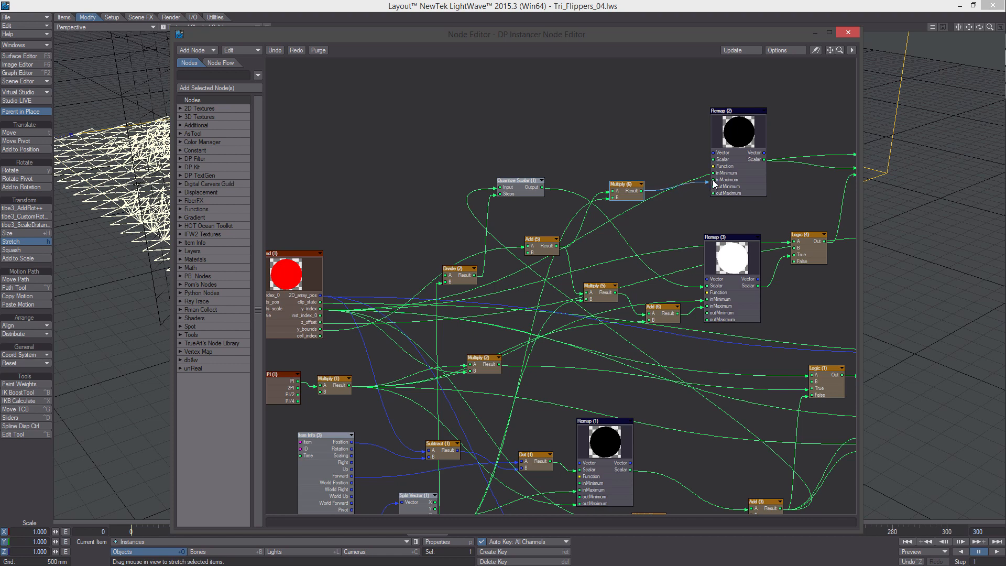
left_click_drag(713, 180, 726, 181)
double_click(743, 130)
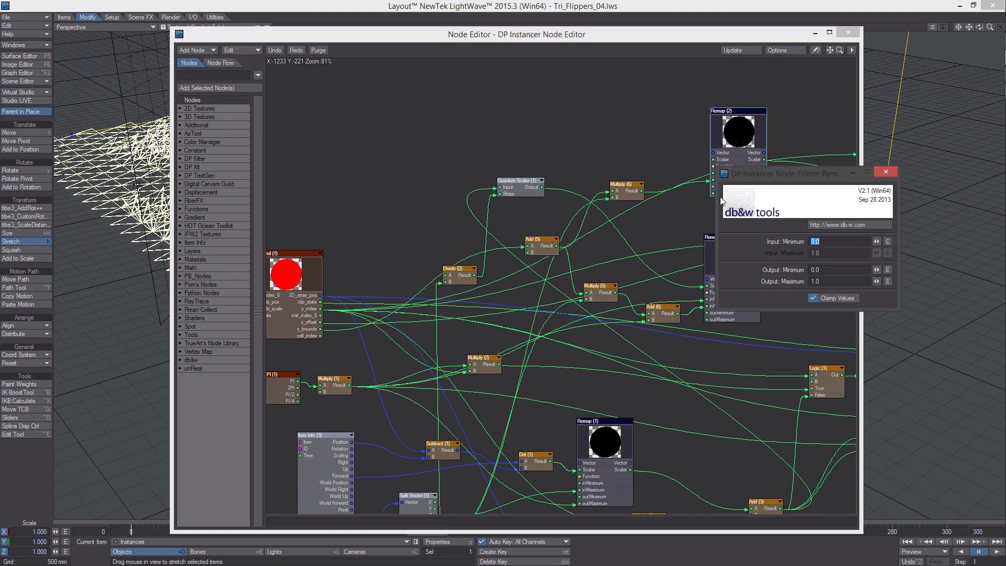
left_click(888, 174)
- Paste an Add node beside Remap (2) and connect Quantize Scalar (1) Output to its B input
left_click_drag(563, 244, 623, 245, "alt")
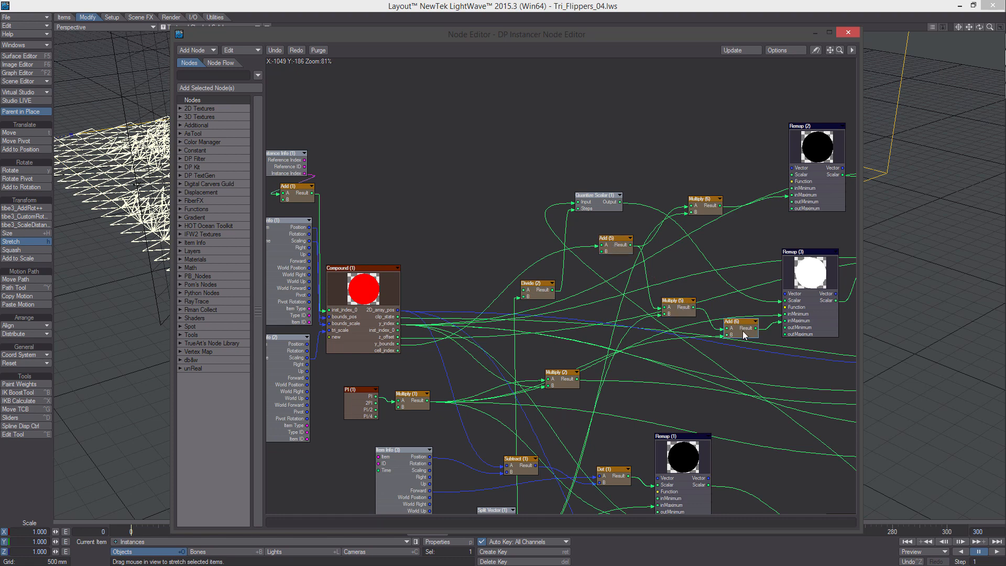
key("ctrl+v")
left_click_drag(567, 285, 722, 137)
left_click_drag(621, 205, 629, 177)
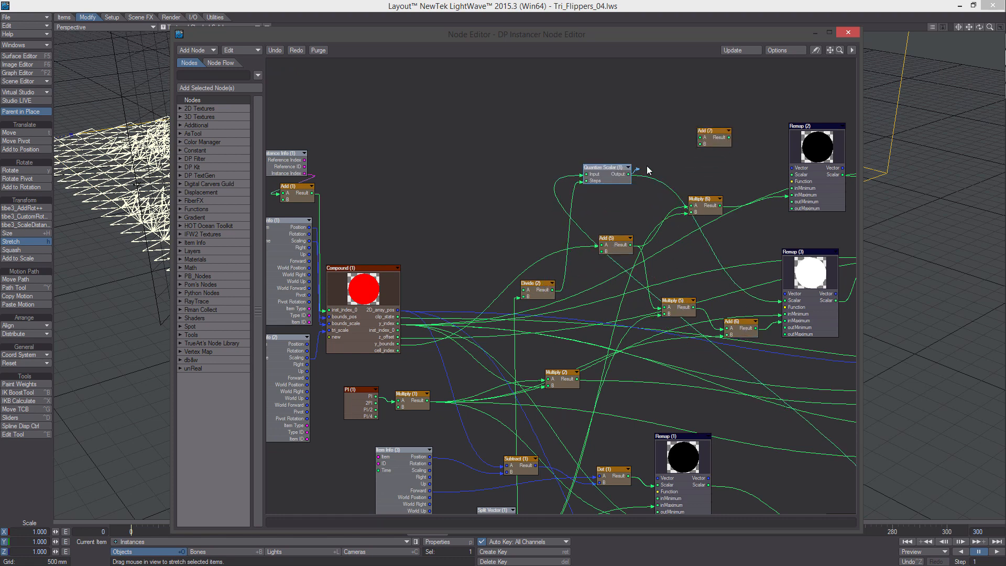
left_click_drag(707, 144, 703, 175)
- Duplicate Multiply (6), place the copy above Quantize Scalar (1), and set its B value to 2.0
left_click(676, 234)
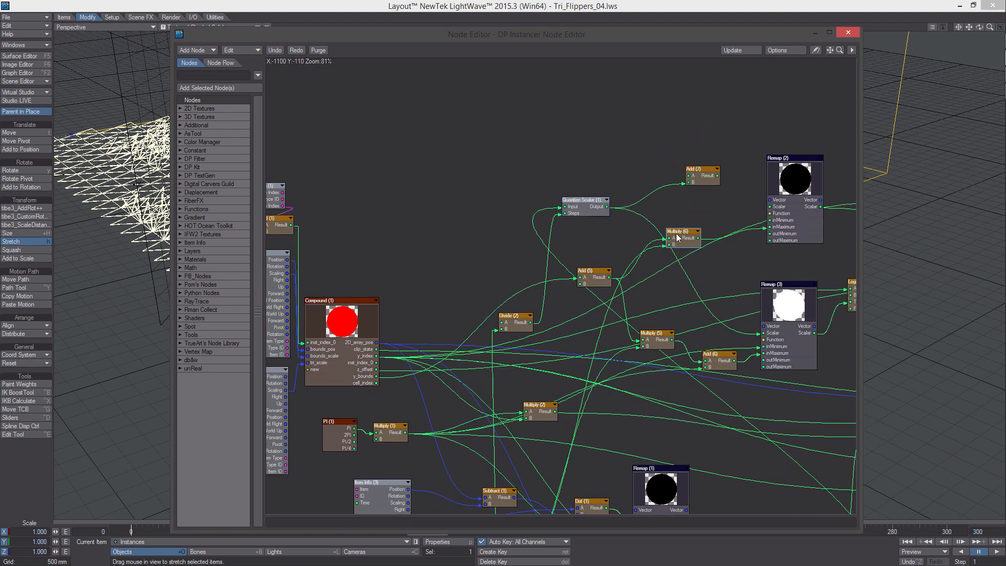
key("ctrl+c")
key("ctrl+v")
left_click_drag(551, 288, 661, 156)
double_click(661, 156)
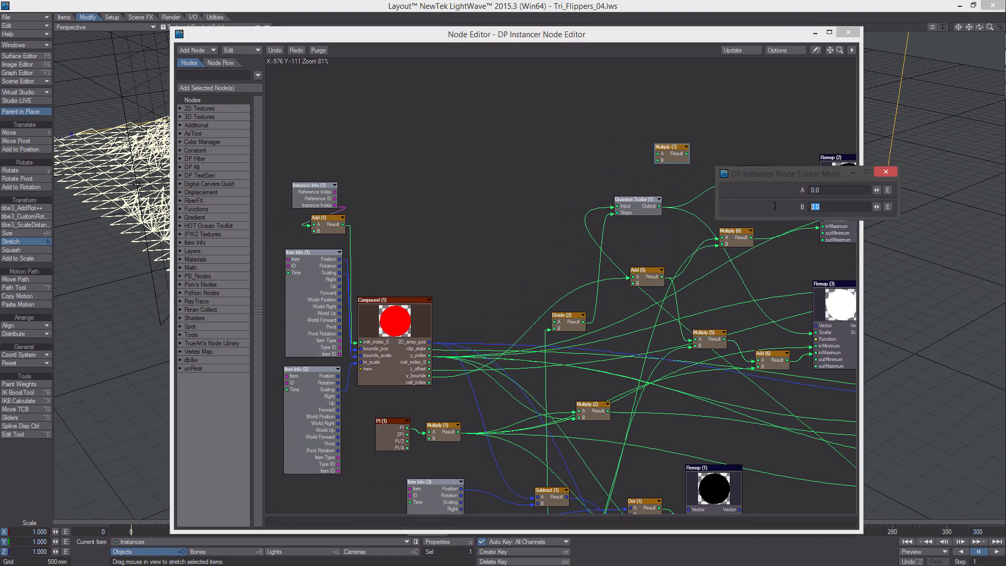
left_click(884, 172)
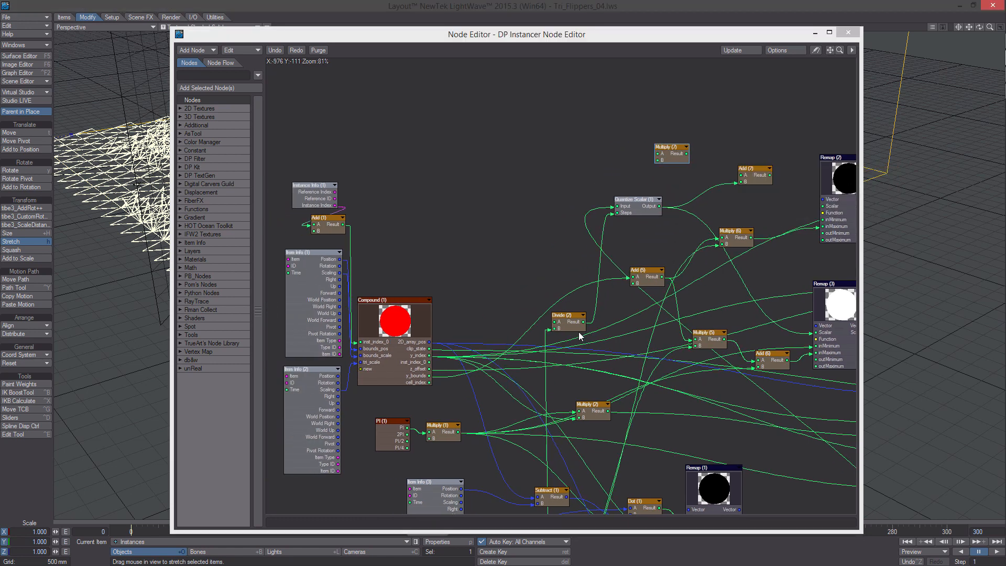
- Connect Multiply (4) Result to Multiply (7) A, and place Multiply (7) next to Add (7)
left_click_drag(464, 446, 425, 320, "alt")
left_click_drag(570, 472, 515, 513, "alt")
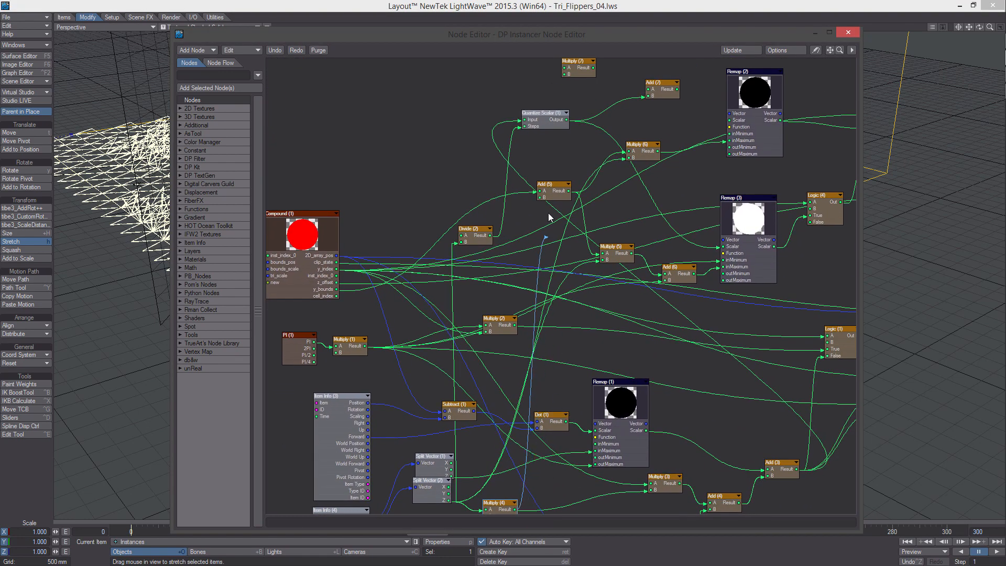
left_click_drag(577, 63, 613, 203)
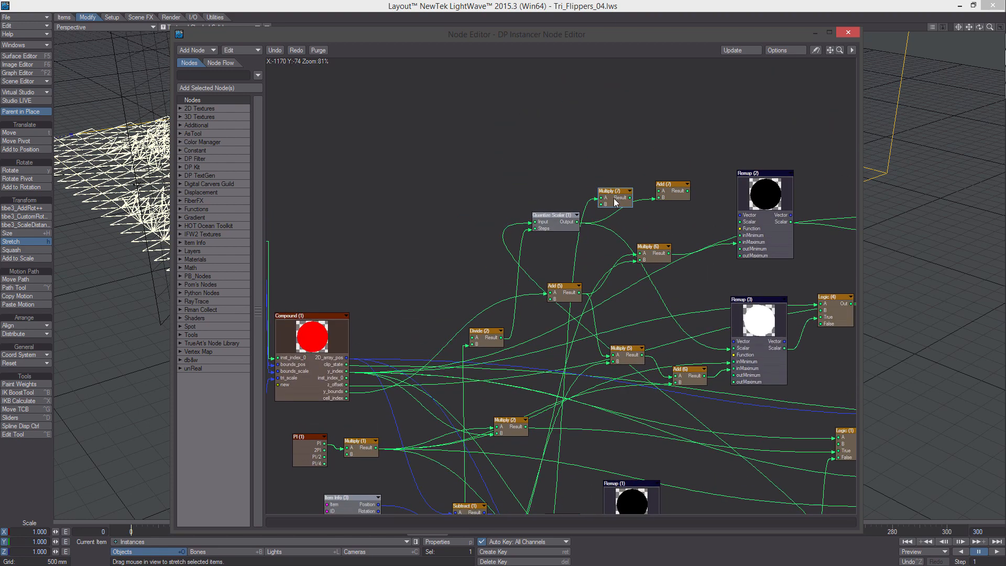
double_click(613, 203)
left_click(885, 172)
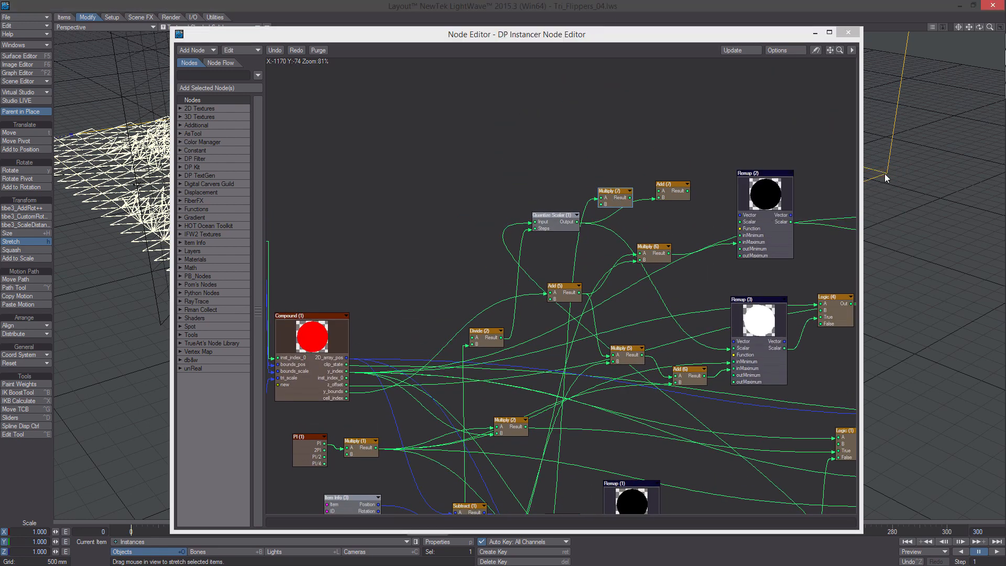
- Connect Multiply (7) Result to Add (7) A, and Add (7) Result to Remap (2) Scalar
left_click_drag(540, 232, 585, 171, "alt")
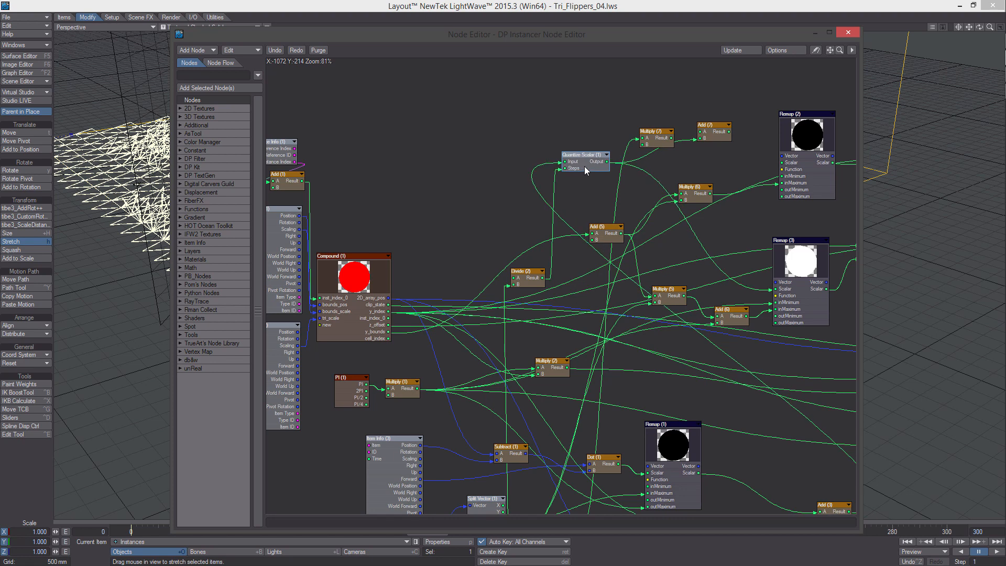
left_click_drag(669, 141, 700, 203)
left_click_drag(792, 191, 709, 182)
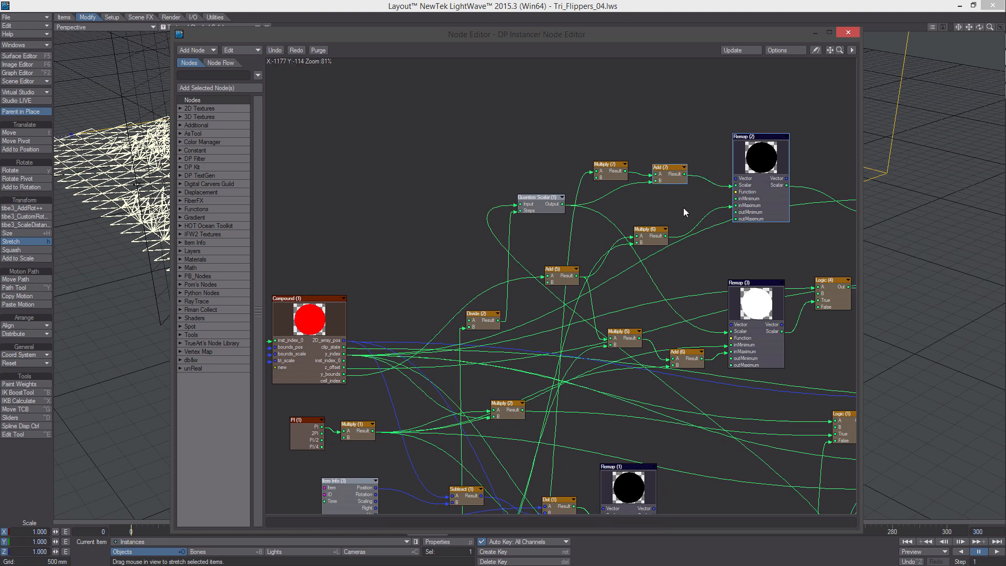
left_click_drag(664, 174, 687, 187)
- Check the settings of Multiply (7) and inspect the triangle array up close in the perspective view
double_click(606, 173)
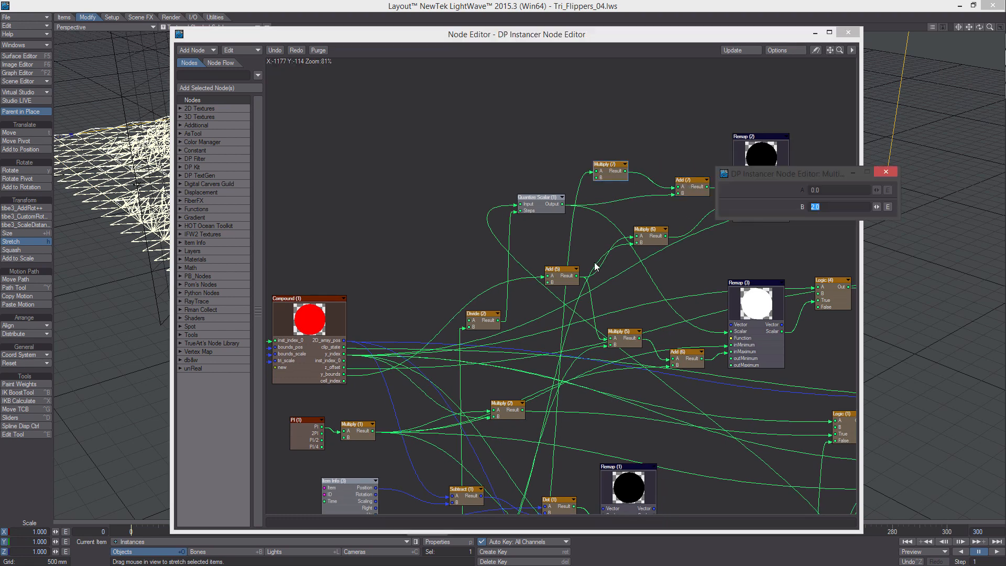
left_click_drag(595, 267, 685, 210)
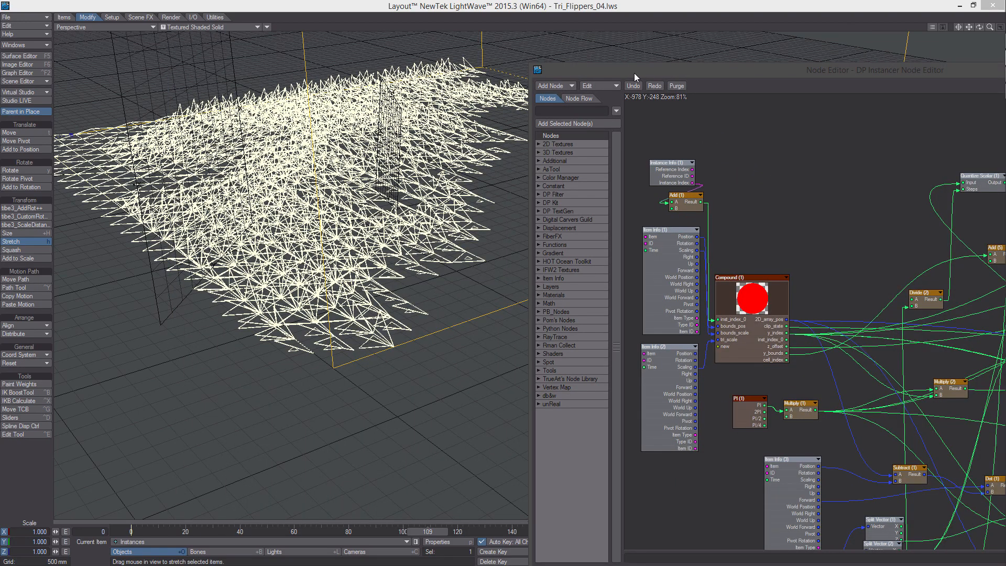
left_click_drag(634, 73, 766, 82)
mouse_move(367, 325)
left_mouse_down("alt")
mouse_move(409, 328)
mouse_move(367, 340)
left_mouse_up("alt")
scroll(367, 341, "up", 5)
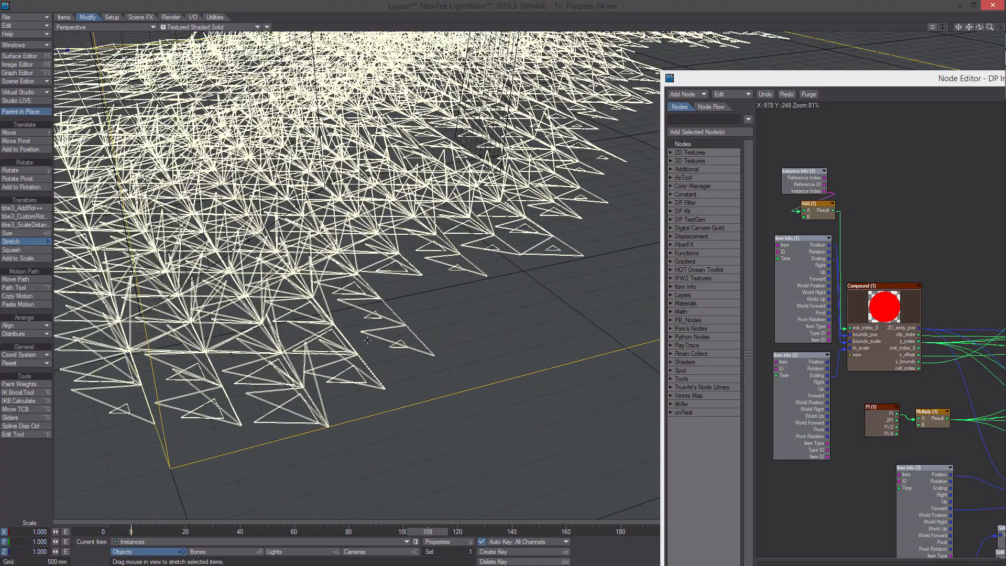
scroll(367, 340, "down", 3)
- Switch item selection to Bones, and move Add (3) farther away from Add (4) in the network
left_click(225, 551)
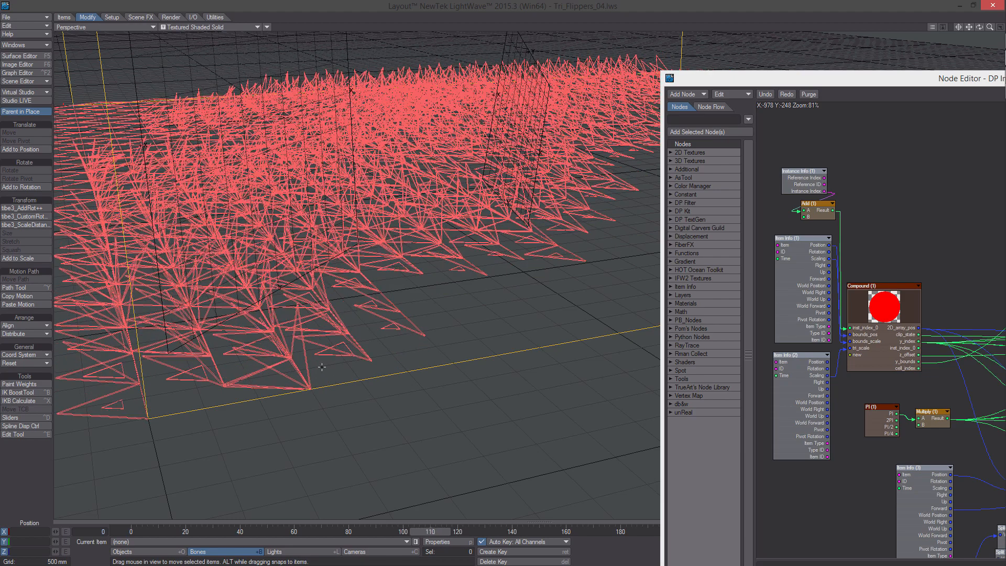
left_click_drag(725, 71, 426, 34)
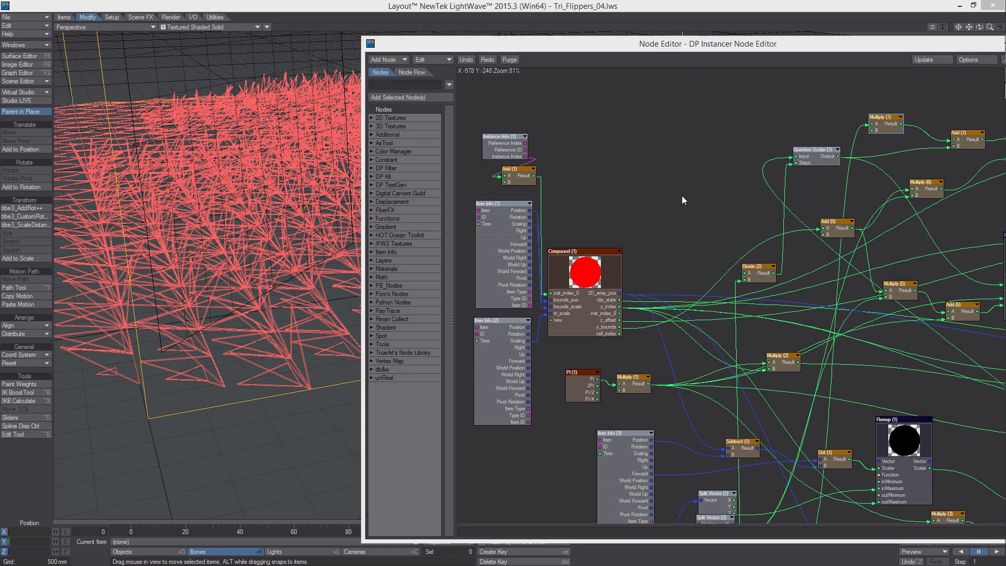
left_click_drag(682, 197, 662, 241, "alt")
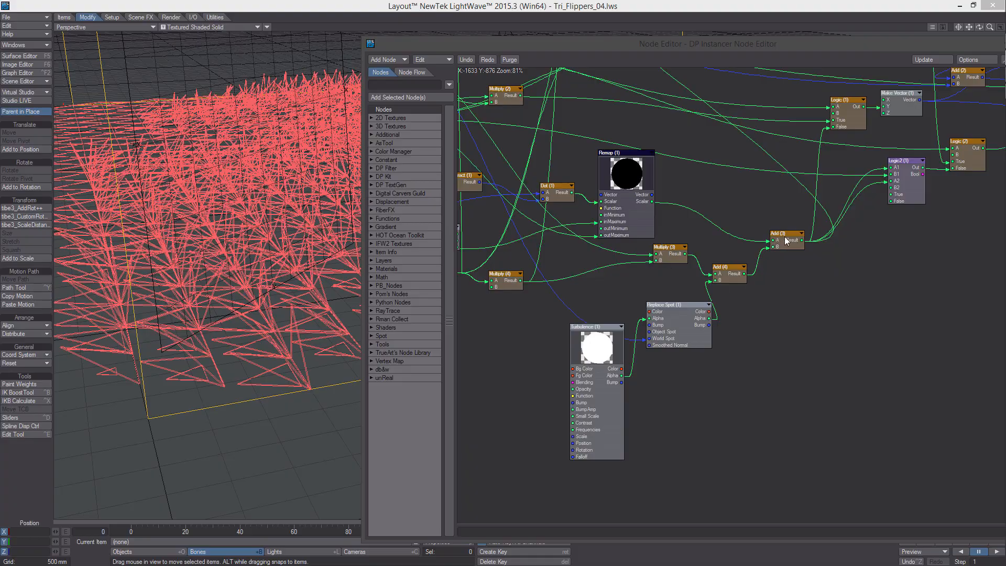
left_click_drag(785, 241, 816, 244)
left_click_drag(743, 266, 772, 286, "alt")
- Inspect the whole triangle array from a wider perspective angle
left_click_drag(507, 45, 707, 73)
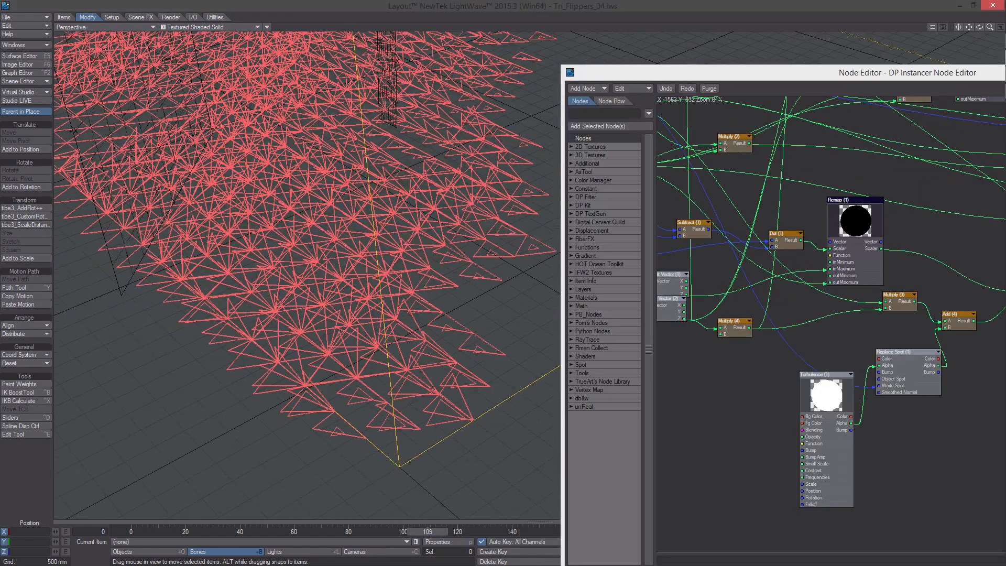
left_click_drag(367, 272, 251, 268, "alt")
left_click_drag(531, 189, 507, 183, "alt+shift")
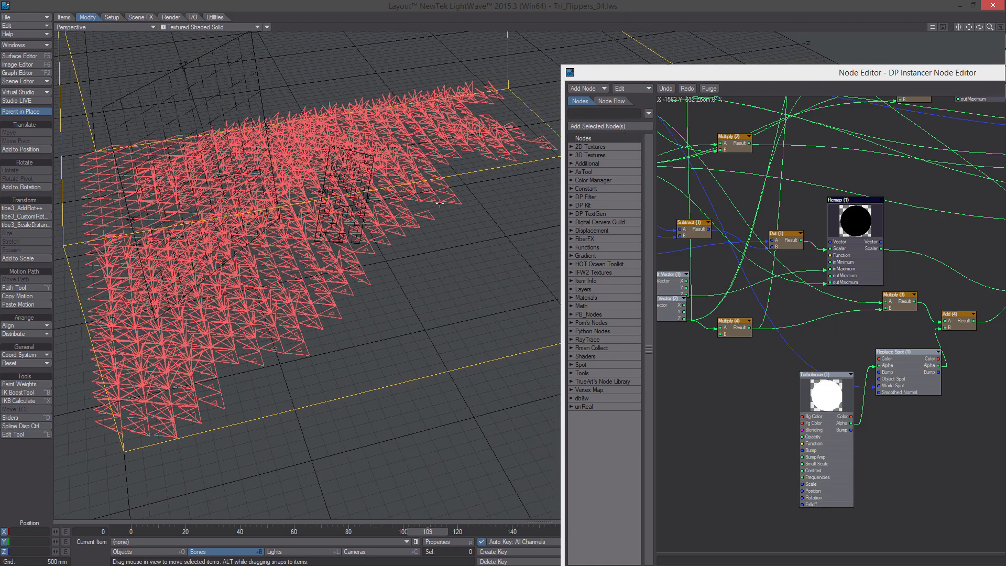
scroll(440, 203, "down", 1)
- Disconnect the Logic (3) output from Logic (2) True and view the full array
left_click_drag(716, 78, 655, 55)
left_click_drag(722, 231, 821, 423, "alt")
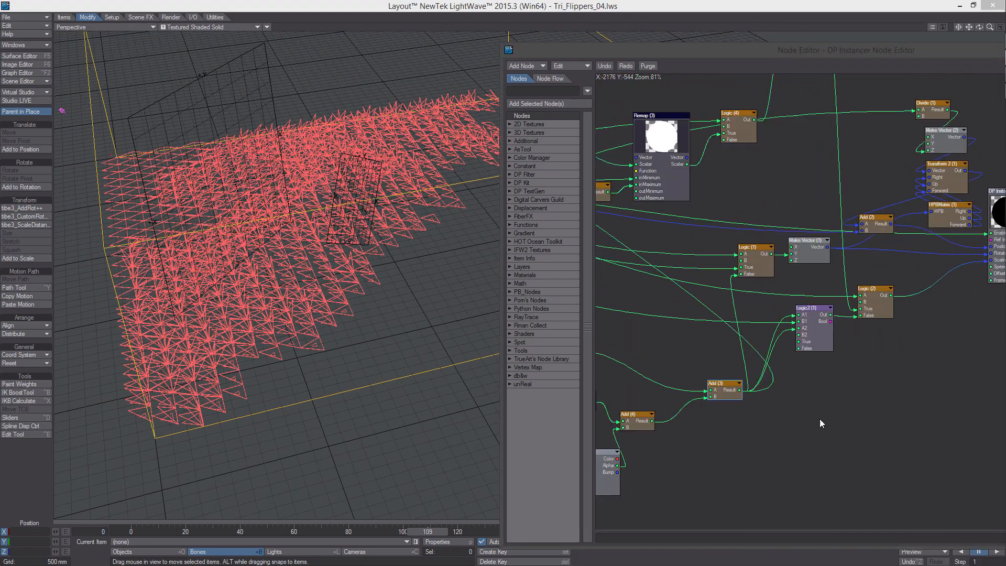
left_click_drag(878, 364, 851, 473, "alt")
left_click_drag(831, 416, 683, 214)
left_click_drag(546, 50, 639, 47)
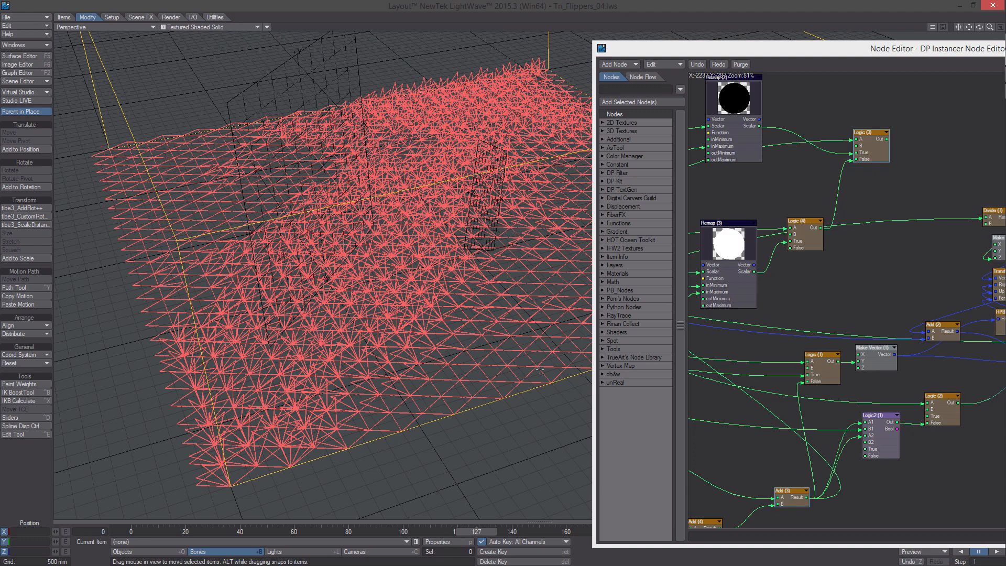
- Move Split Vector (2) down so that it sits clear of Split Vector (1)
left_click_drag(766, 51, 680, 14)
left_click_drag(715, 232, 755, 181, "alt")
left_click_drag(663, 354, 807, 256, "alt")
left_click_drag(691, 391, 889, 300, "alt")
left_click_drag(749, 280, 743, 306, "alt")
left_click_drag(706, 274, 675, 297)
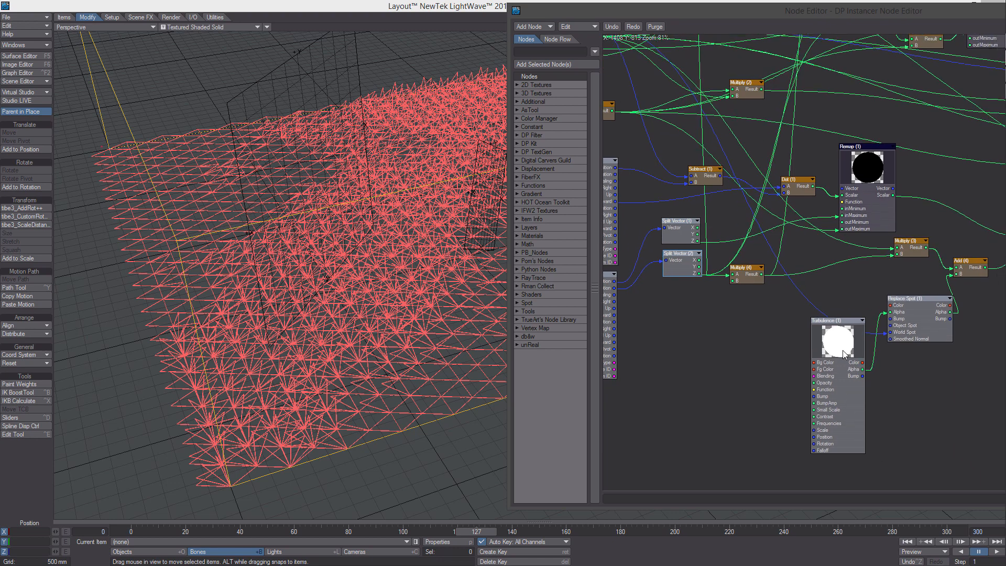
- Connect Split Vector (1) X to Turbulence (1) Scale, and Split Vector (2) X to Turbulence (1) Opacity
left_click_drag(837, 350, 856, 349, "alt")
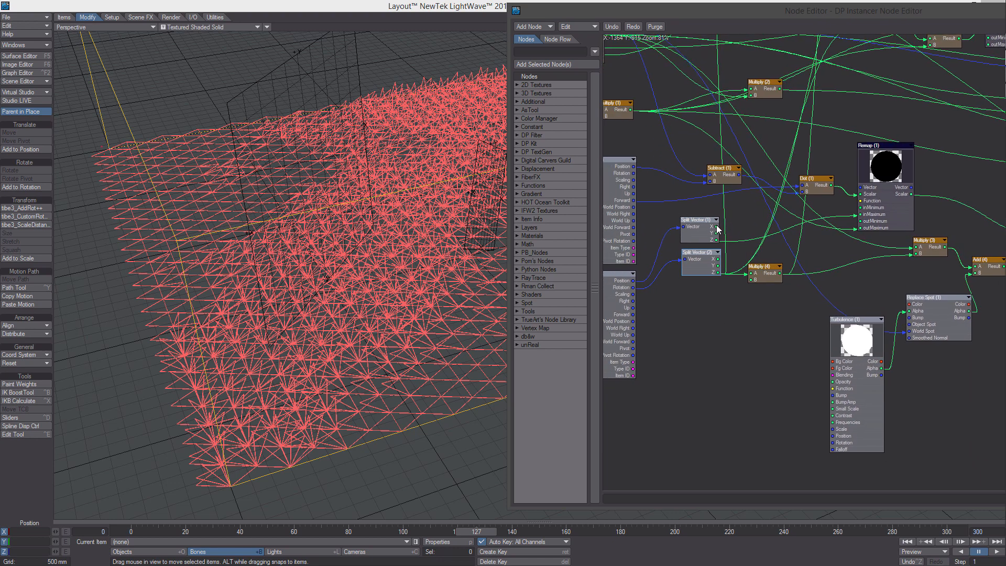
left_click_drag(716, 226, 844, 433)
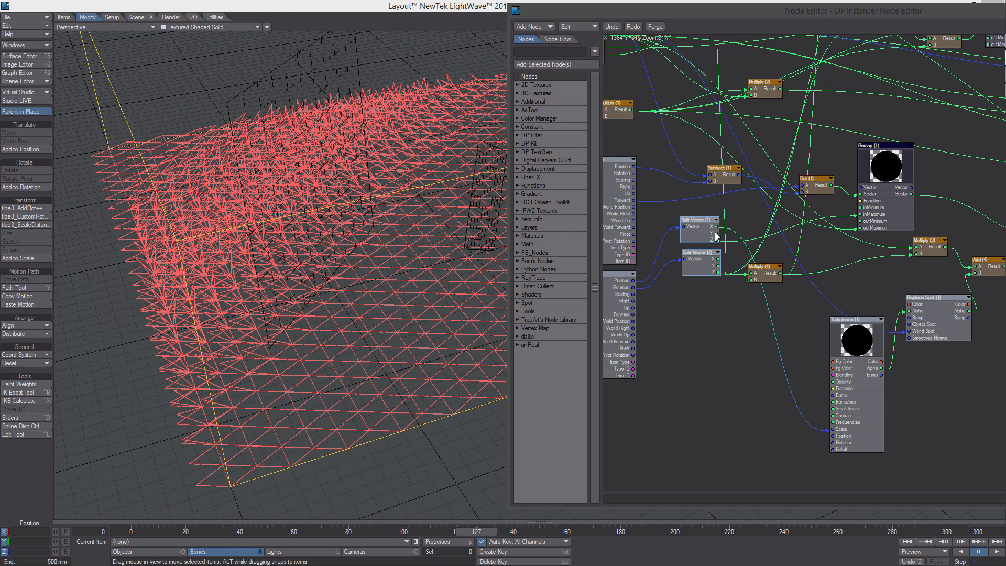
left_click_drag(716, 234, 794, 316)
left_click_drag(718, 262, 841, 385)
- Move Turbulence (1) and Replace Spot (1) lower to free space beneath Multiply (3)
middle_click_drag(821, 341, 731, 314)
left_click_drag(749, 315, 741, 340)
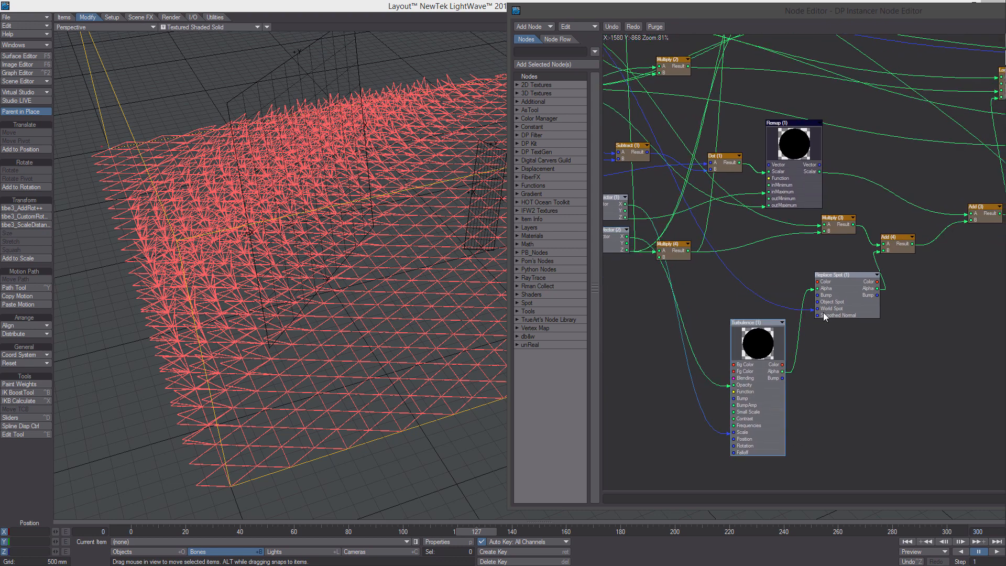
left_click_drag(824, 311, 828, 351)
- Add a Random Scalar node and place it between Multiply (3) and Turbulence (1)
middle_click_drag(830, 298, 752, 308)
right_click(757, 312)
mouse_move(775, 486)
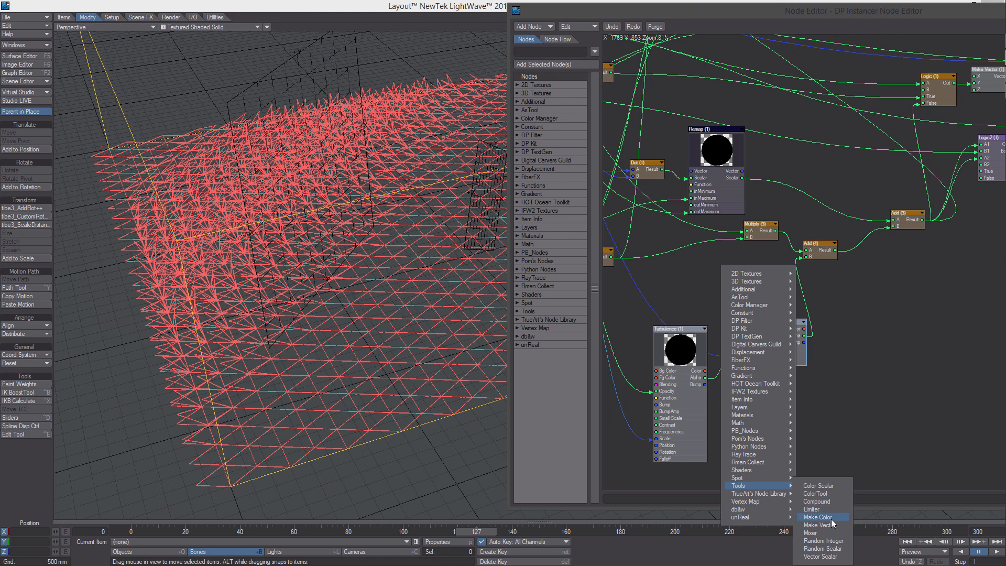
left_click(823, 549)
left_click_drag(886, 264, 717, 281)
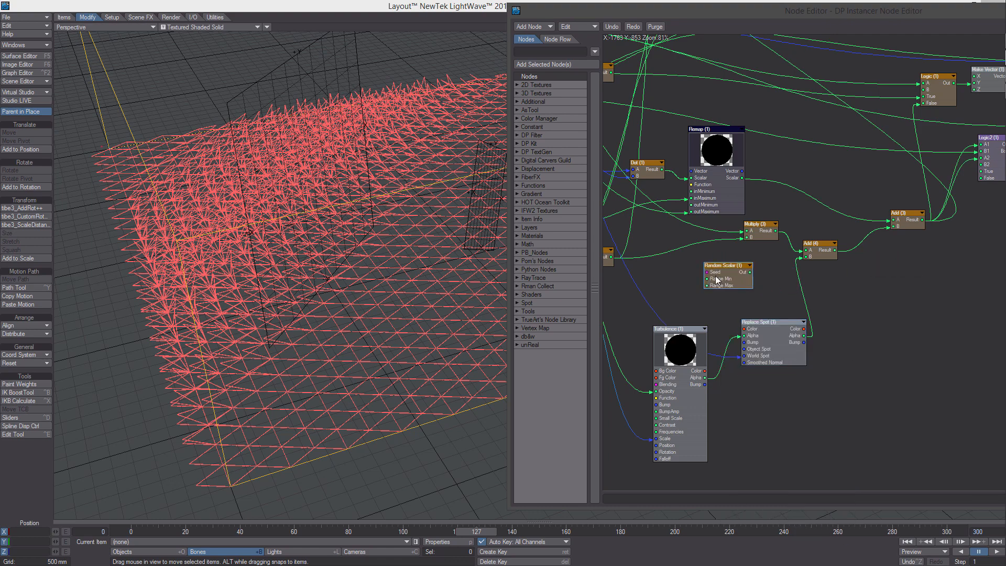
- Connect Compound (1) cell_index to Random Scalar (1) Seed, and shift Random Scalar (1) and Add (4) to make room
middle_click_drag(716, 281, 913, 361)
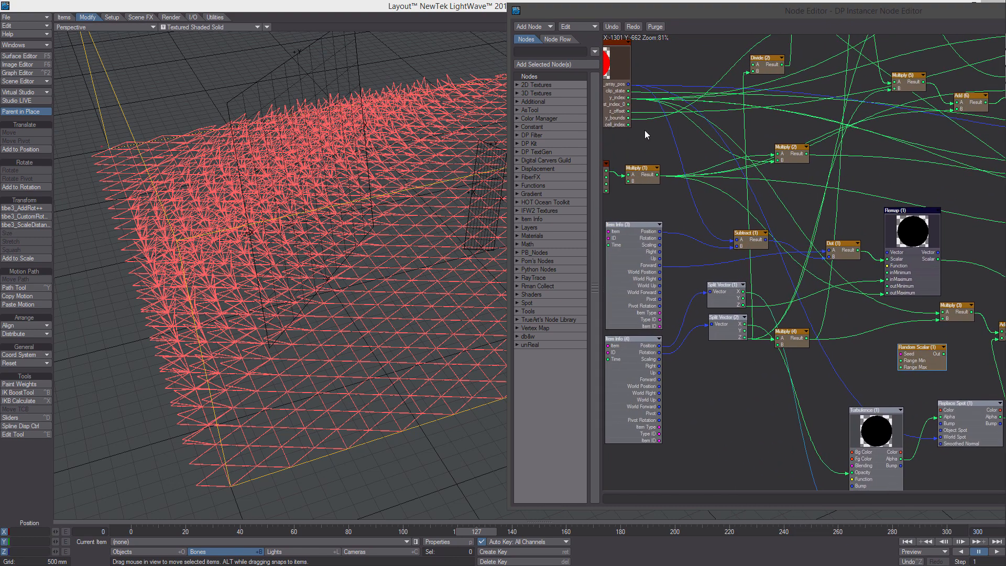
left_click_drag(628, 124, 910, 351)
middle_click_drag(873, 349, 746, 329)
left_click_drag(793, 336, 819, 337)
middle_click_drag(821, 341, 796, 329)
left_click_drag(867, 306, 899, 303)
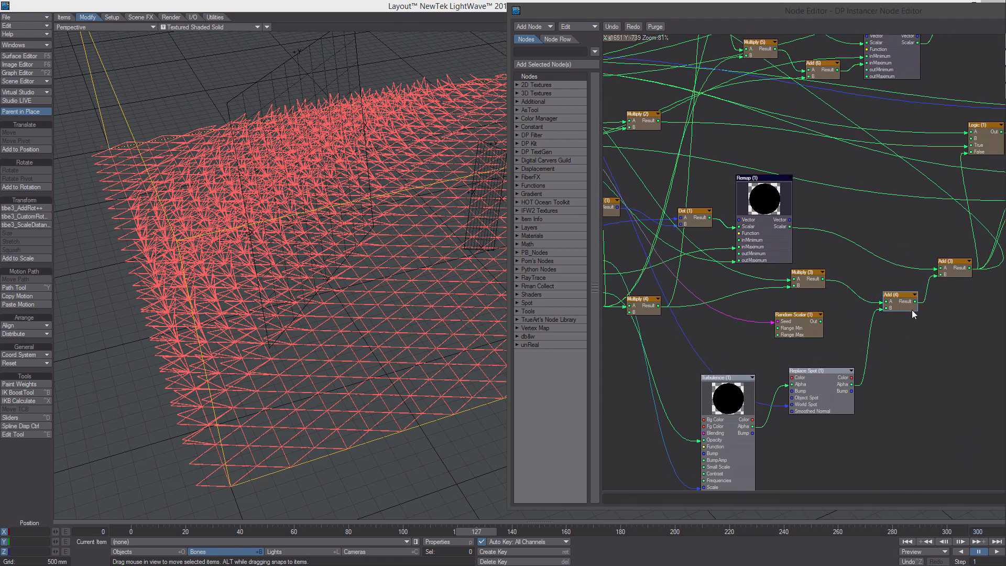
- Paste an Add node that sums Multiply (3) Result and Random Scalar (1) Out into Add (4), placed between Multiply (3) and Add (4)
key("ctrl+v")
left_click_drag(892, 265, 836, 324)
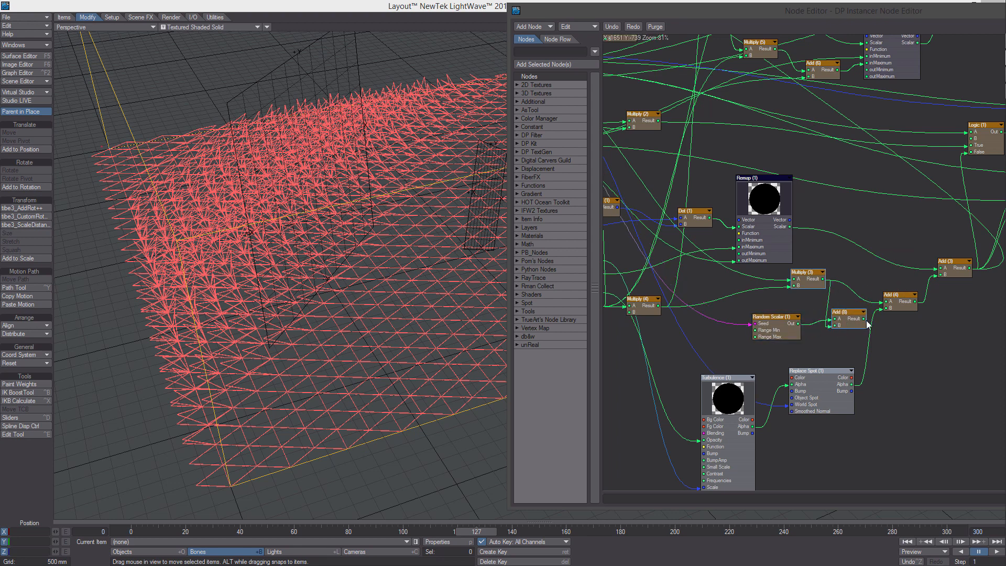
left_click_drag(846, 317, 857, 286)
middle_click_drag(857, 285, 902, 268)
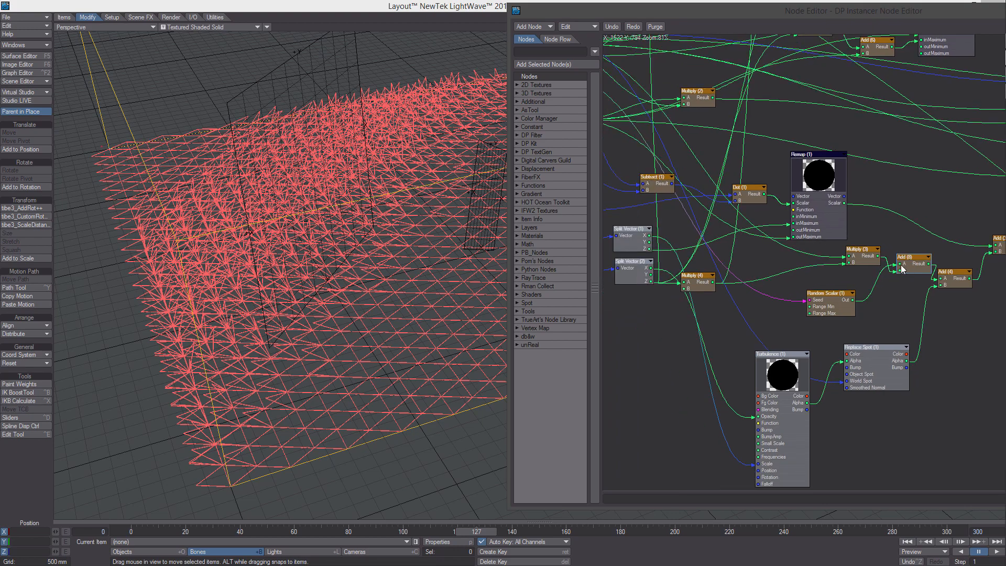
- Set Random Scalar (1) Min Range to -3.0 and Max Range to 3.0, and scrub the timeline to frame 157
double_click(833, 309)
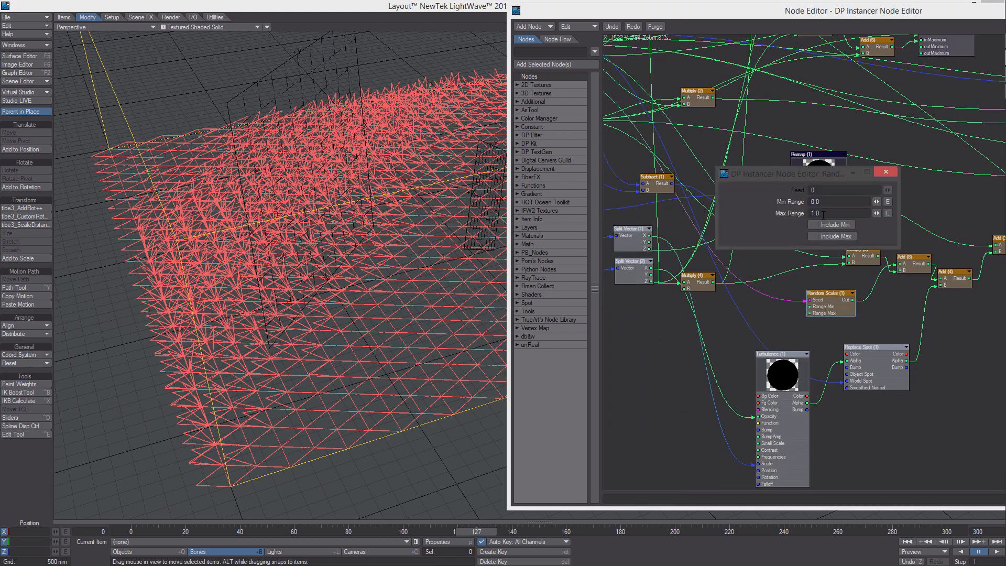
left_click_drag(307, 256, 352, 232, "alt")
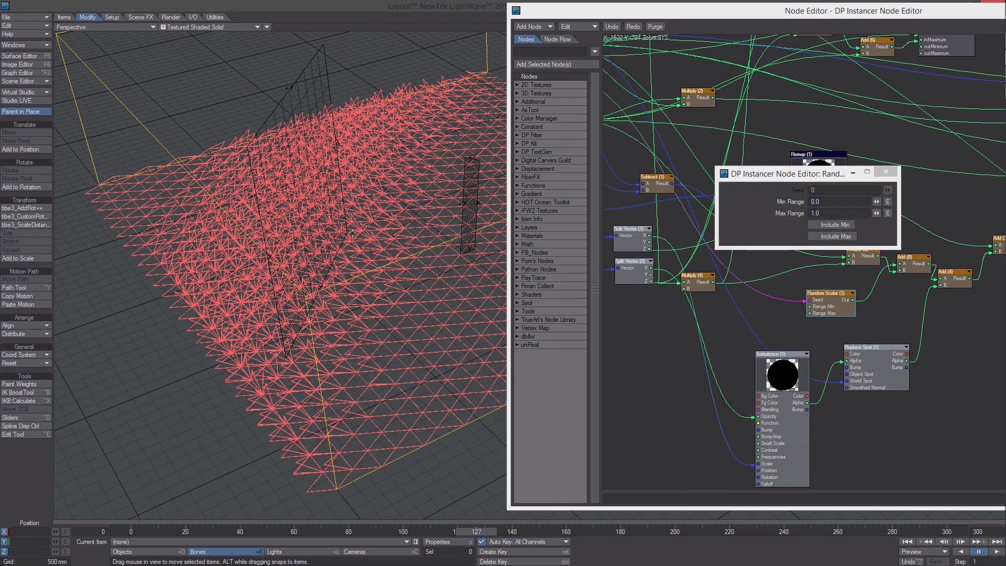
left_click(819, 213)
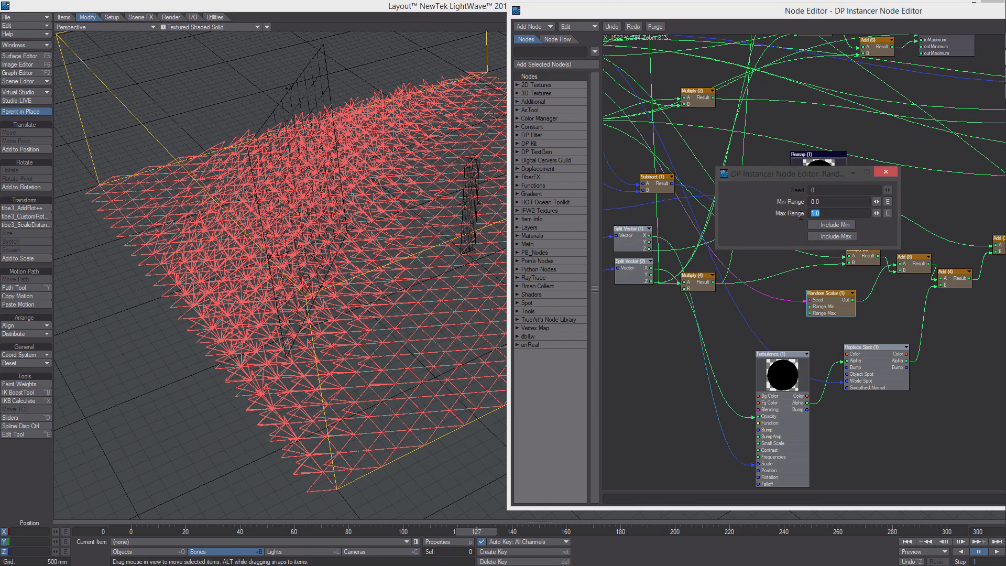
type("3")
key("Return")
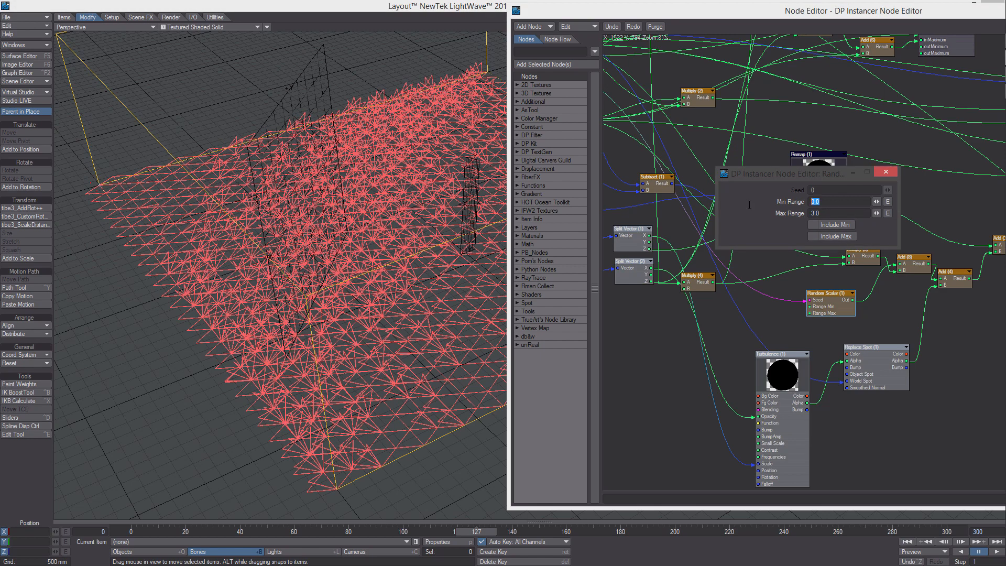
key("Return")
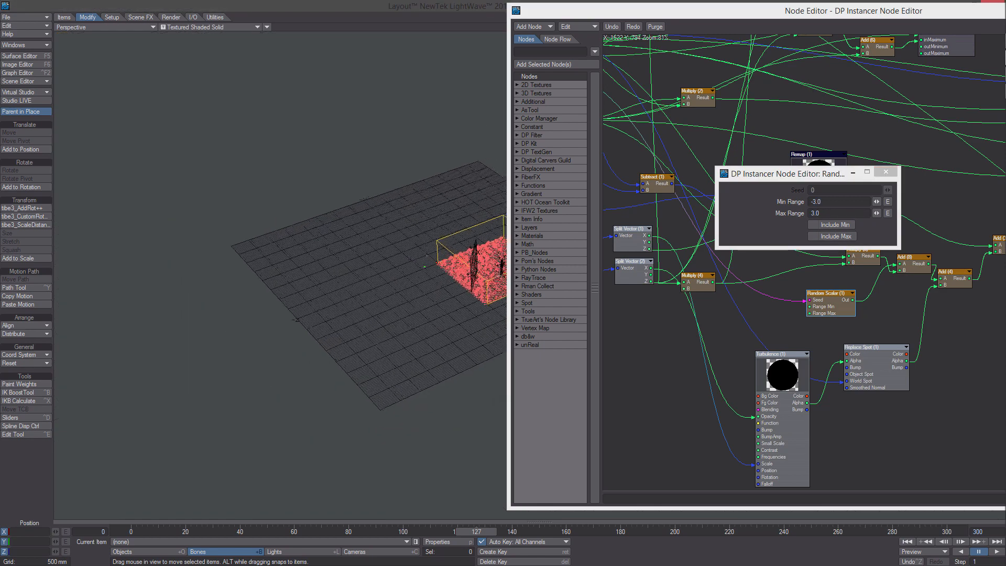
left_click_drag(280, 275, 348, 259, "ctrl+alt")
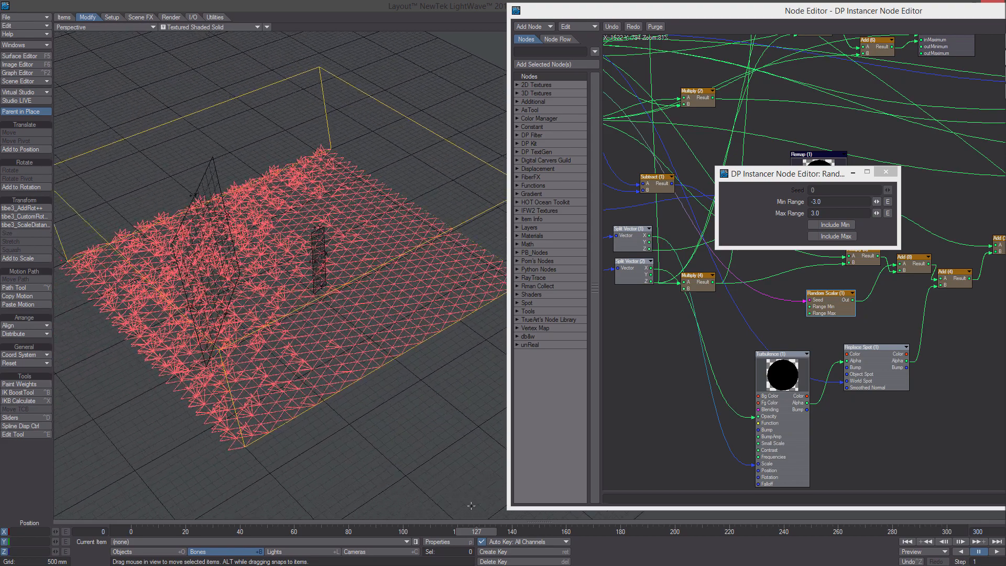
left_click_drag(481, 531, 478, 531)
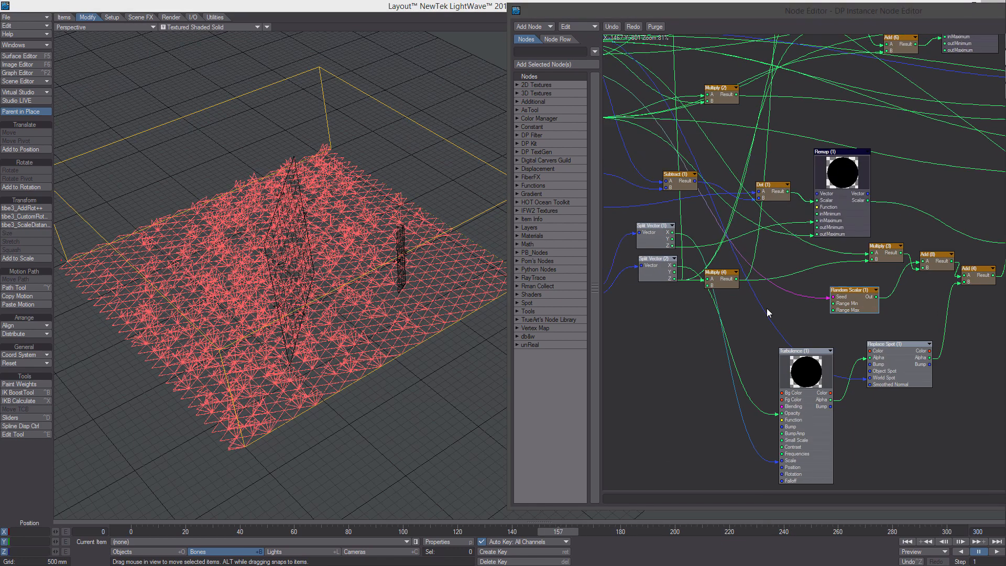
- Connect Split Vector (1) Y to Random Scalar (1) Range Min, and add a Sign math node beside Random Scalar (1)
left_click_drag(680, 237, 840, 301)
right_click(637, 350)
mouse_move(647, 459)
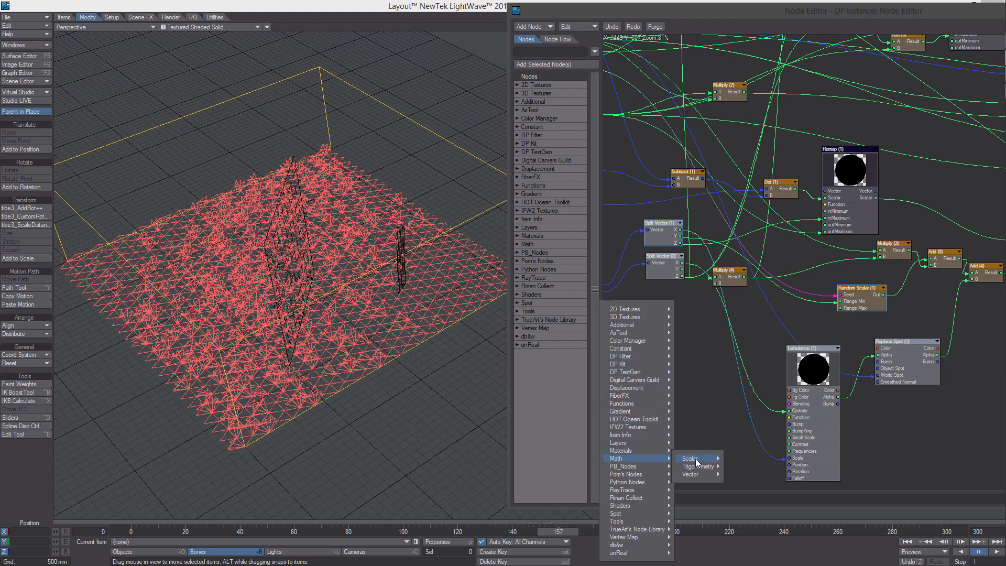
mouse_move(699, 458)
left_click(746, 540)
left_click_drag(891, 261, 803, 318)
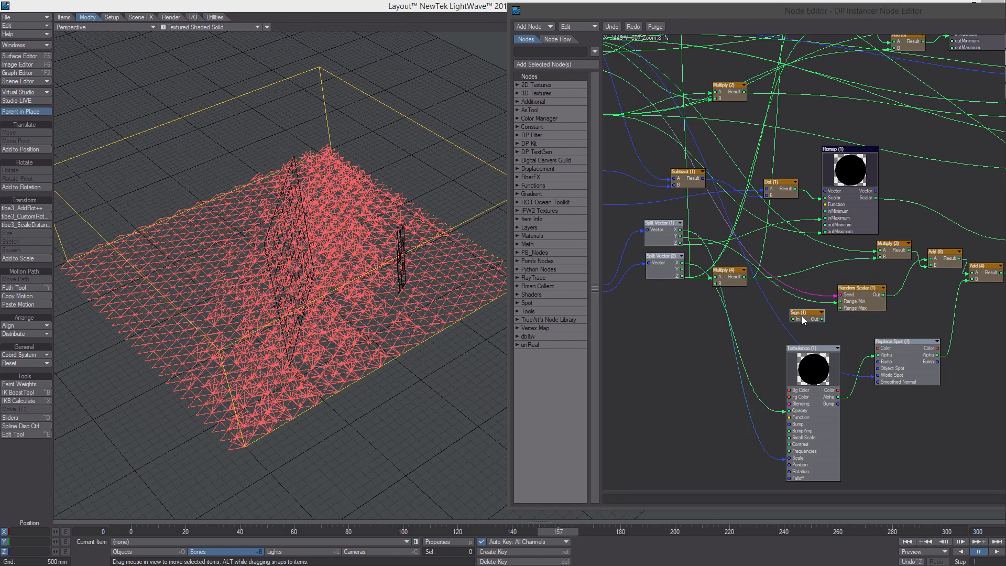
- Wire Split Vector (1) Y through Sign (1) into Random Scalar (1) Range Max, and save the scene
left_click_drag(680, 236, 793, 319)
left_click_drag(812, 316, 780, 296)
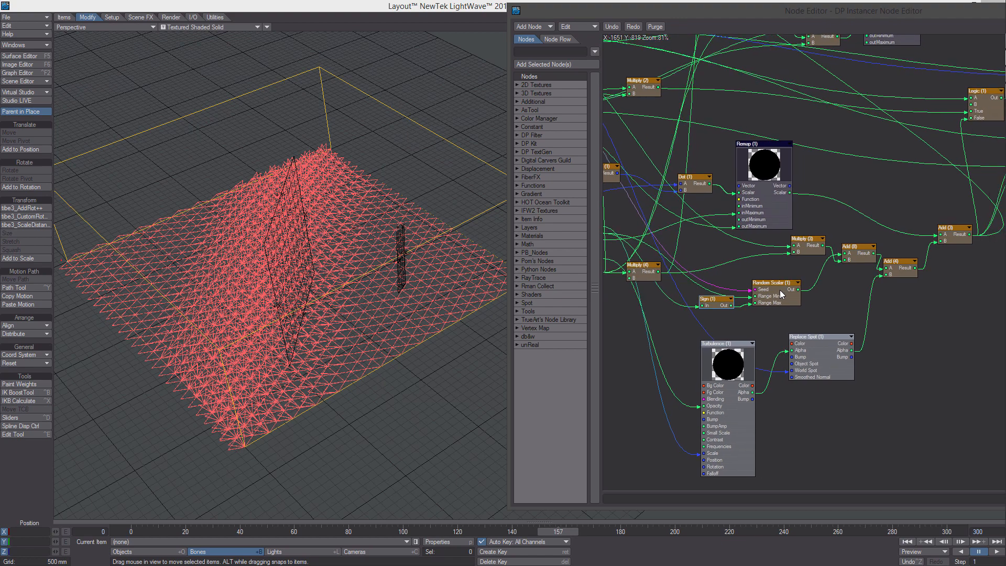
key("s")
key("Return")
left_click_drag(818, 360, 884, 376, "alt")
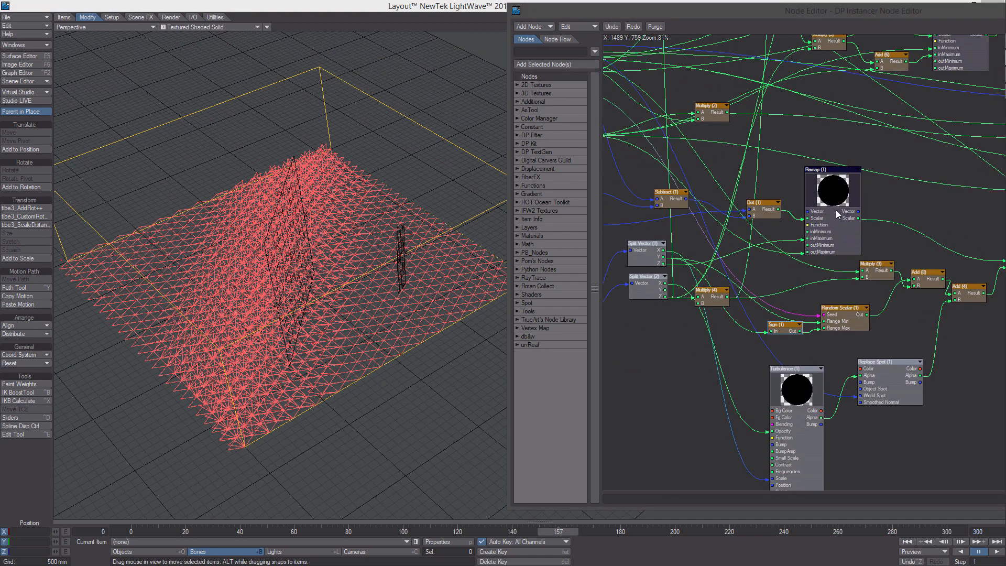
- Switch to the parent coordinate system, move Array_Control (2) to about 3.53 m in X, and keyframe it
left_click_drag(835, 210, 850, 208)
left_click_drag(641, 9, 742, 50)
left_click_drag(354, 237, 382, 234, "alt")
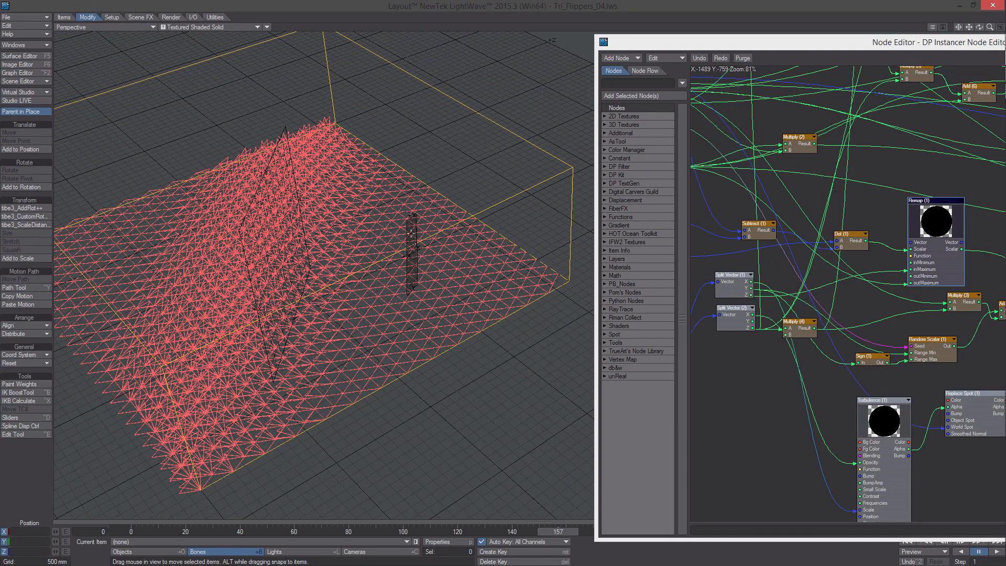
left_click(119, 552)
key("h")
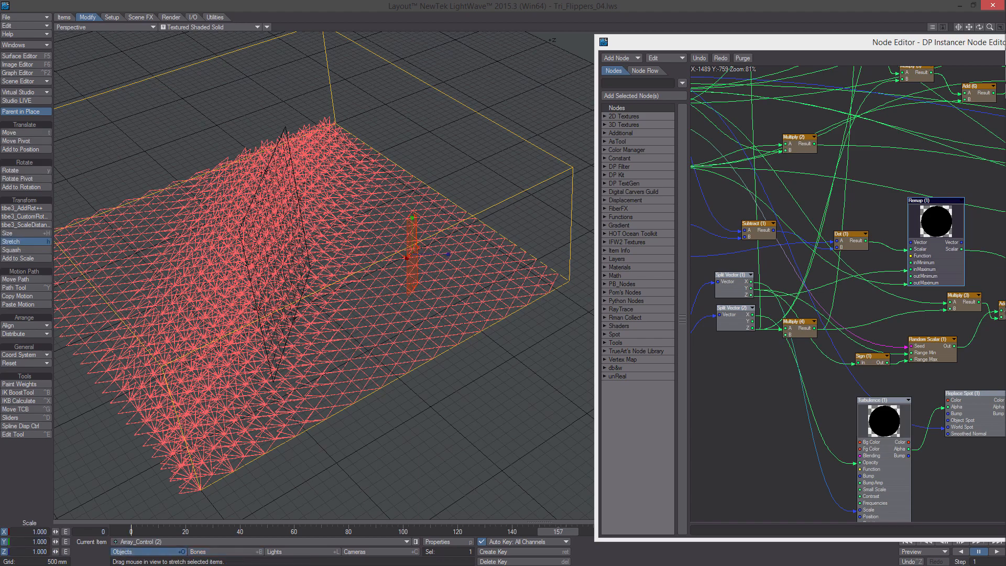
key("t")
left_click_drag(419, 275, 92, 59, "alt")
left_click(32, 357)
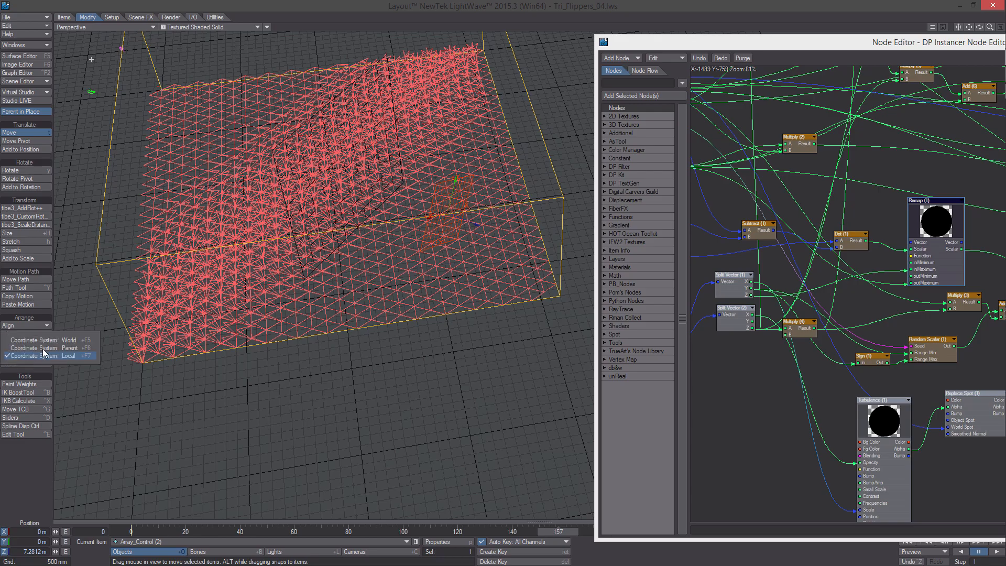
left_click(43, 348)
left_click_drag(357, 251, 423, 299, "alt")
key("Return")
key("Return")
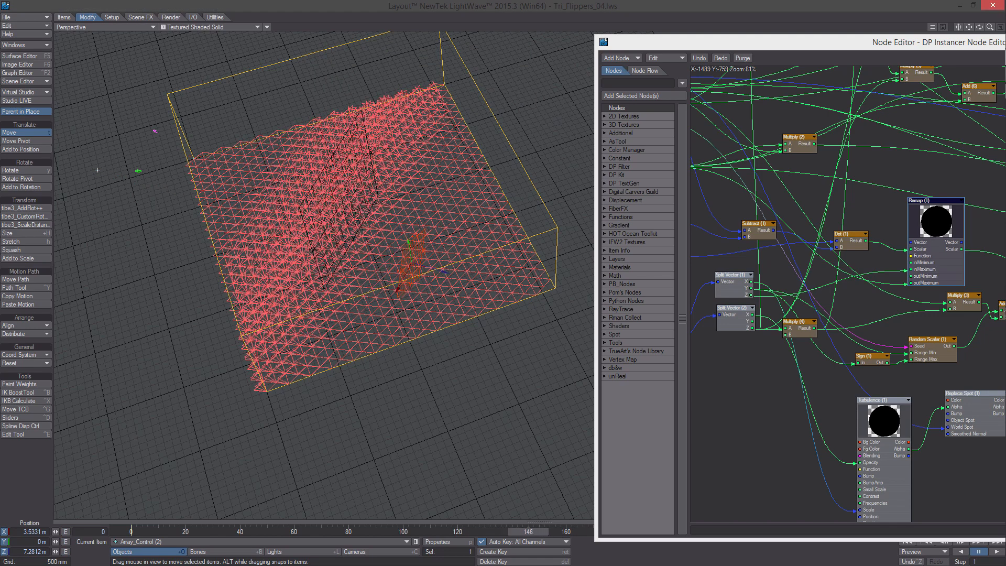
- Set the heading rotation of Array_Control (2) to 180°
left_click_drag(483, 375, 480, 336, "alt")
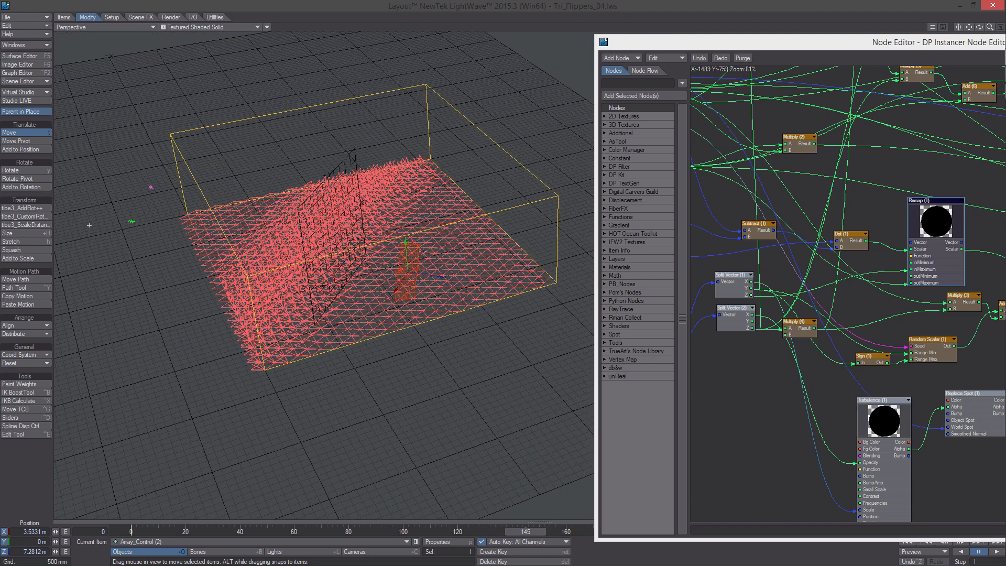
key("y")
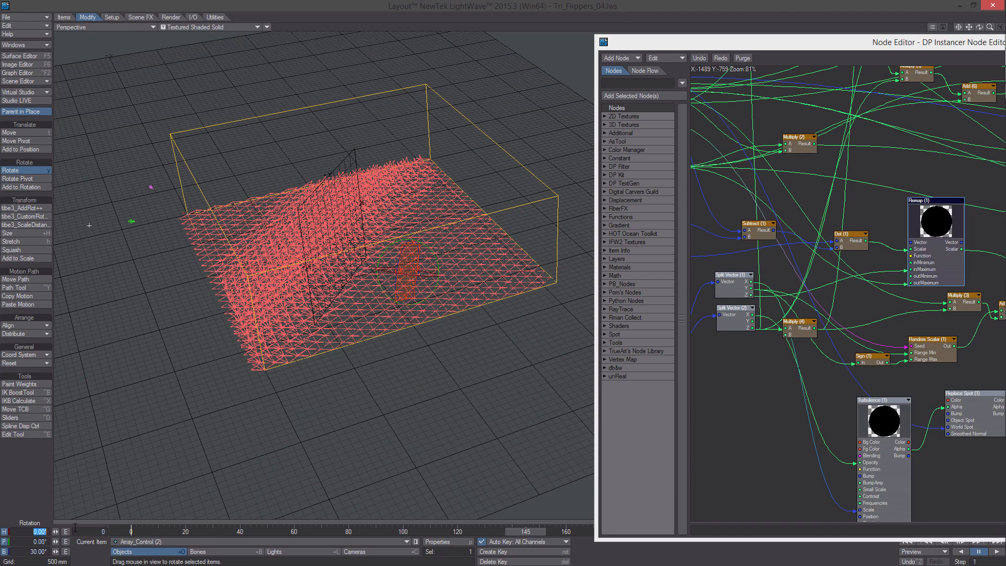
type("720")
key("Return")
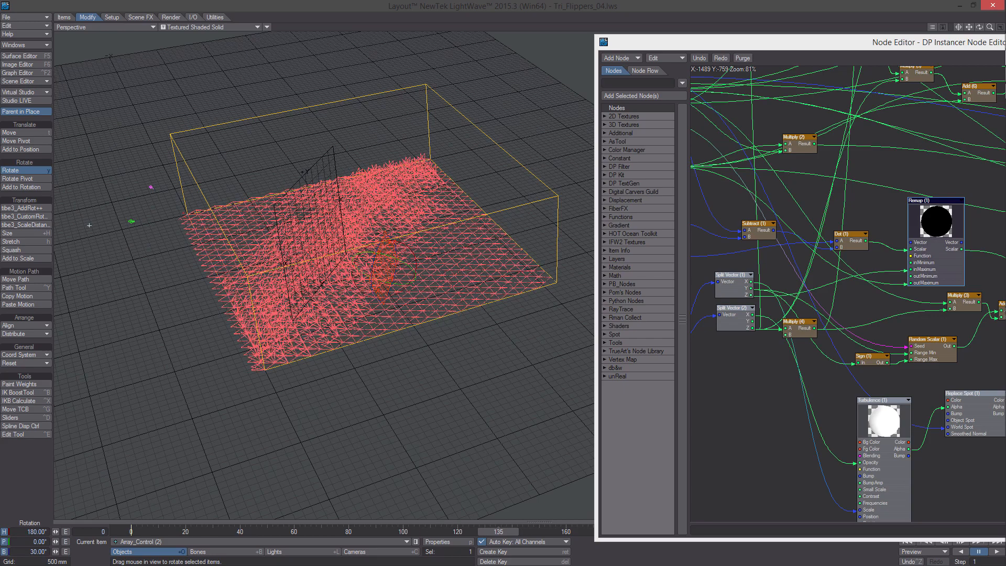
- Set the Y position of Array_Control (2) to 1 m and scrub through the animation from frame 0 to review the flip
left_click_drag(89, 225, 367, 288, "alt")
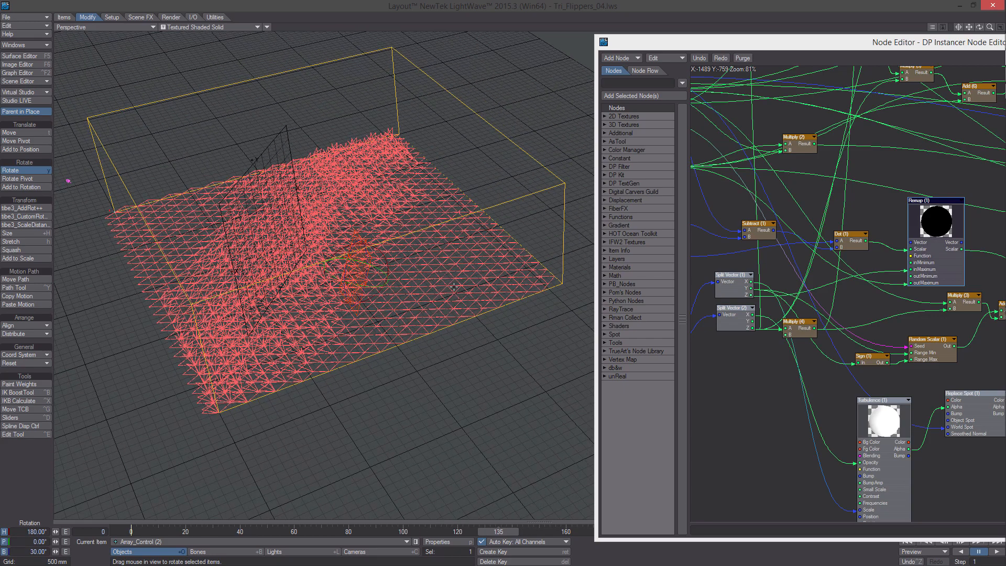
key("t")
left_click_drag(499, 531, 337, 531)
left_click_drag(430, 498, 370, 505, "ctrl+alt")
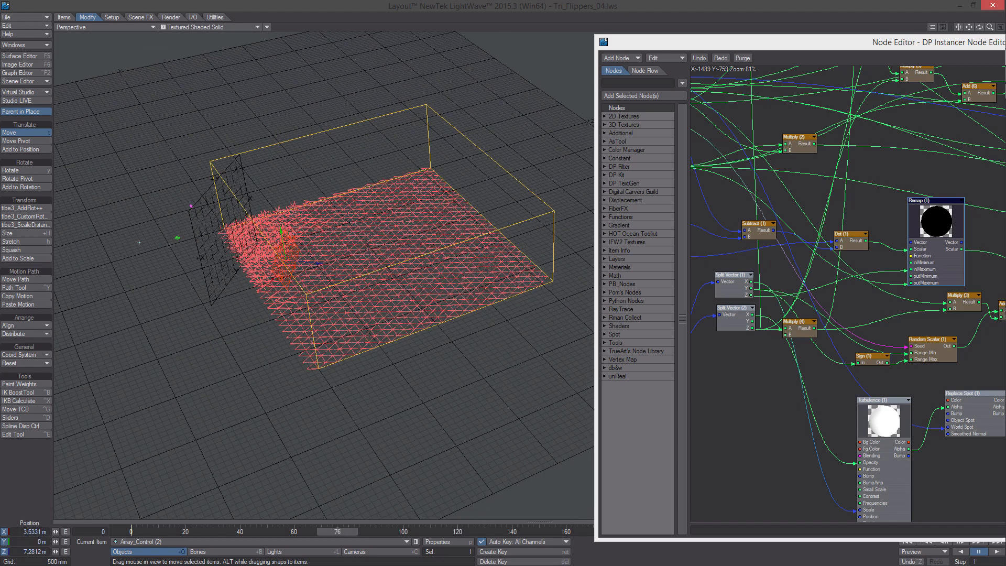
key("shift+Left")
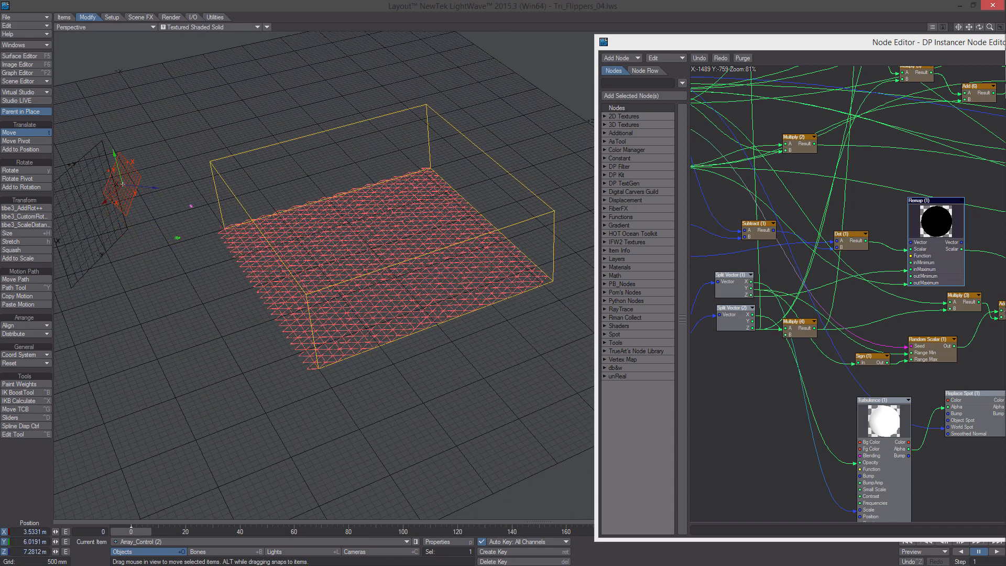
mouse_move(137, 531)
left_mouse_down()
mouse_move(584, 532)
mouse_move(131, 531)
left_mouse_up()
left_click_drag(145, 534, 501, 531)
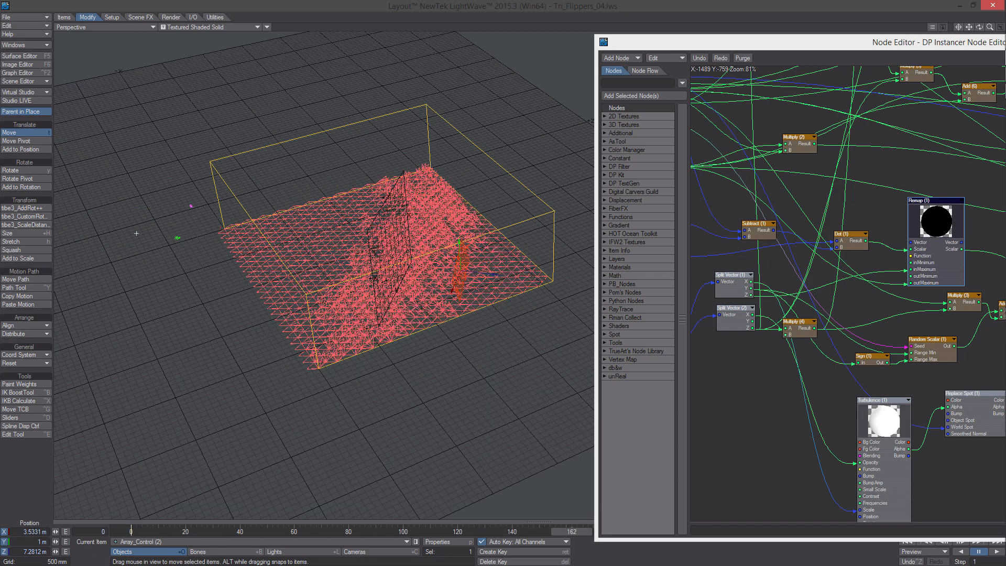
- Set the bank rotation of Array_Control (2) to 10° and keyframe it
scroll(209, 314, "up", 5)
left_click_drag(210, 314, 391, 265, "alt")
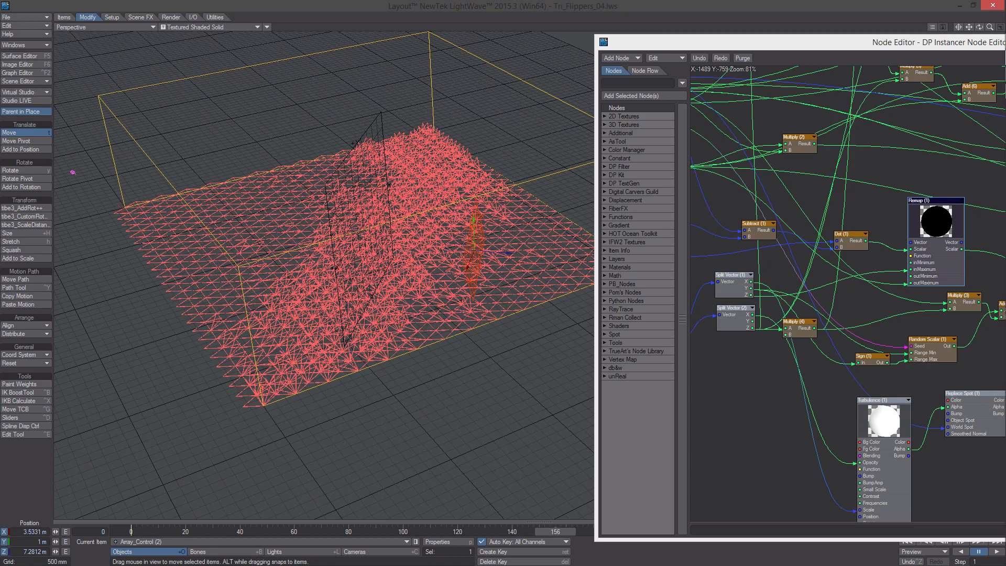
left_click_drag(479, 294, 434, 279, "alt")
key("y")
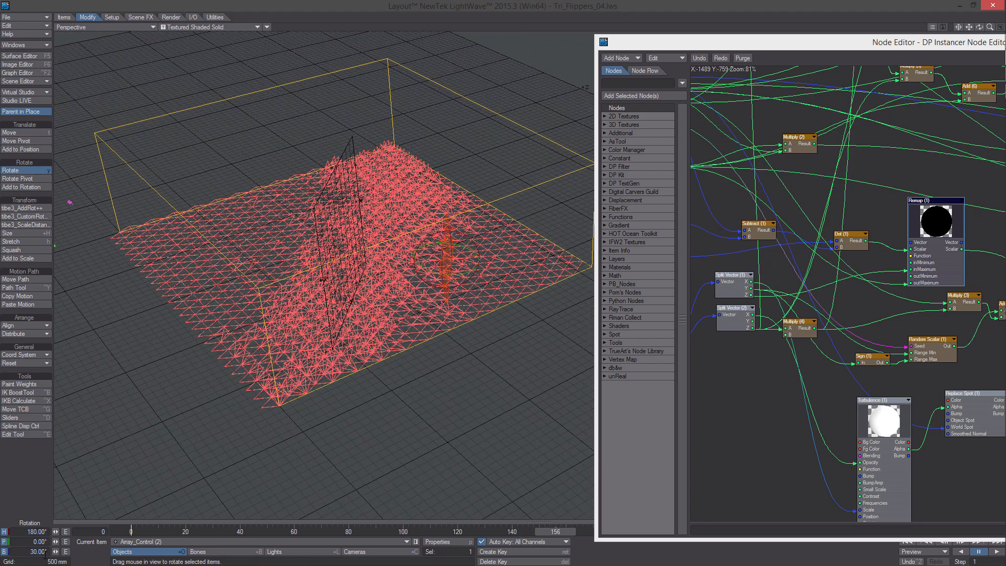
type("10")
key("Return")
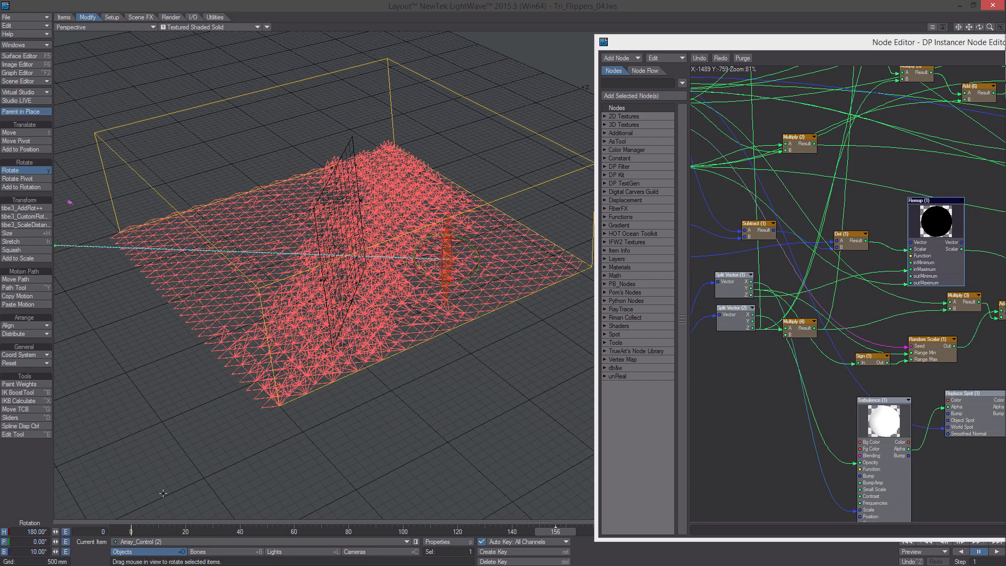
key("Return")
key("Return")
- Select the Tri Bounds object and set its Y scale to 20
left_click_drag(556, 532, 496, 532)
left_click_drag(398, 377, 336, 314, "alt")
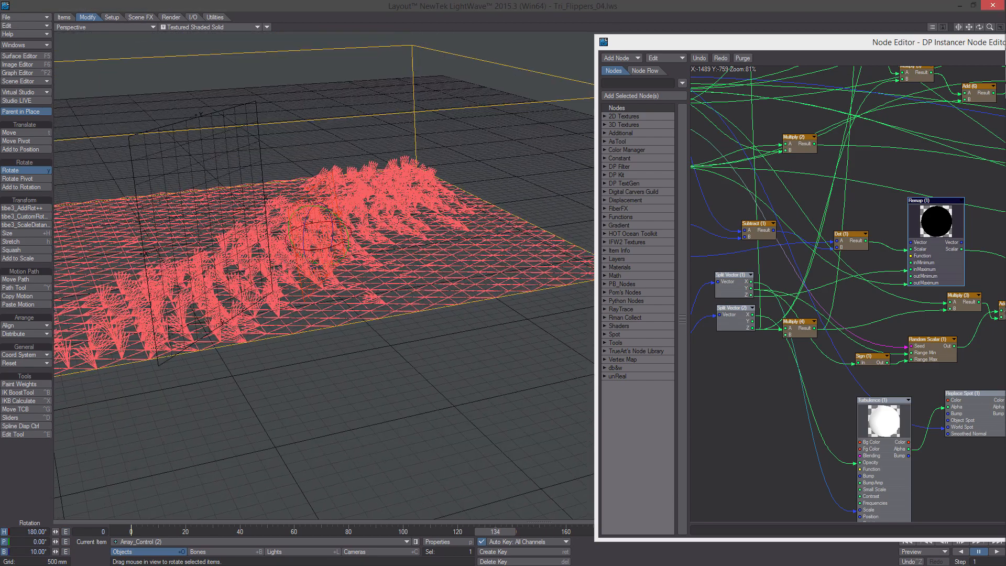
mouse_move(60, 184)
left_mouse_down("alt")
mouse_move(67, 167)
mouse_move(95, 171)
mouse_move(56, 183)
mouse_move(76, 174)
left_mouse_up("alt")
left_click_drag(179, 72, 181, 68)
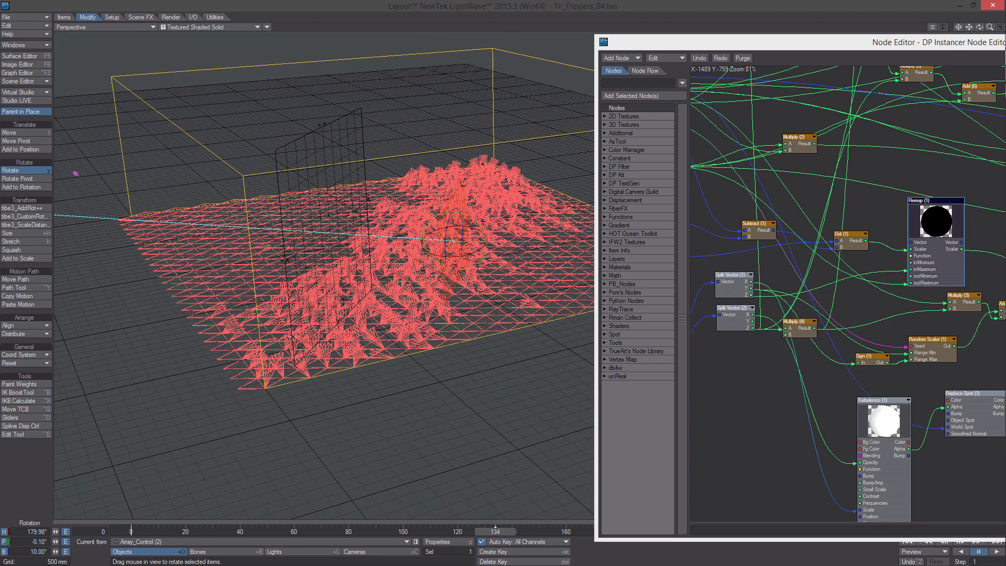
left_click(218, 68)
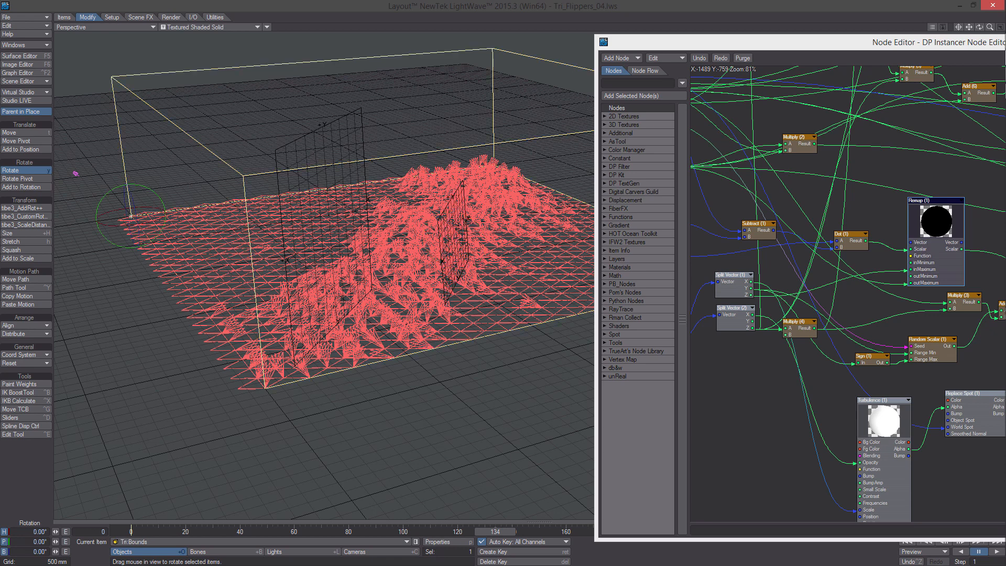
key("h")
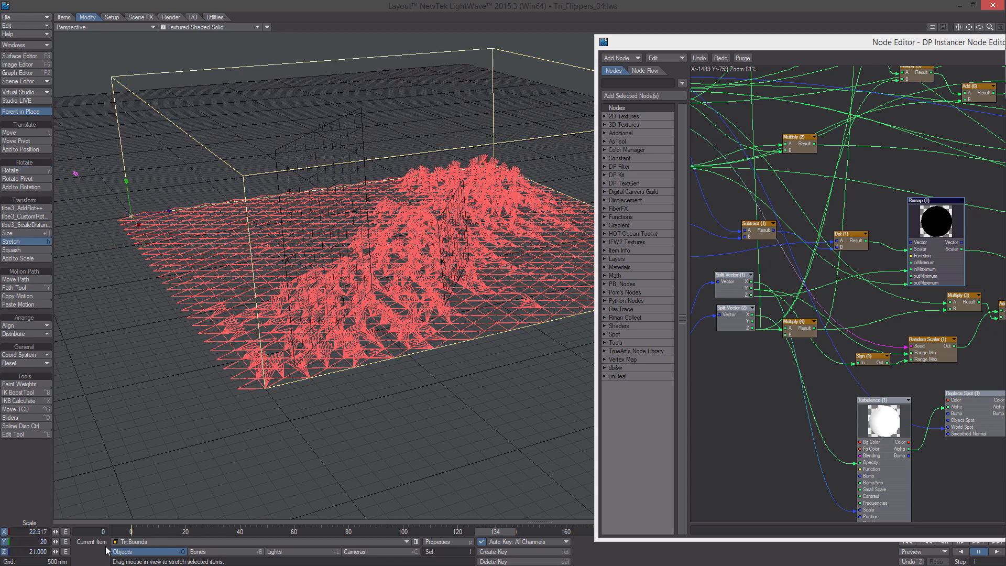
key("Return")
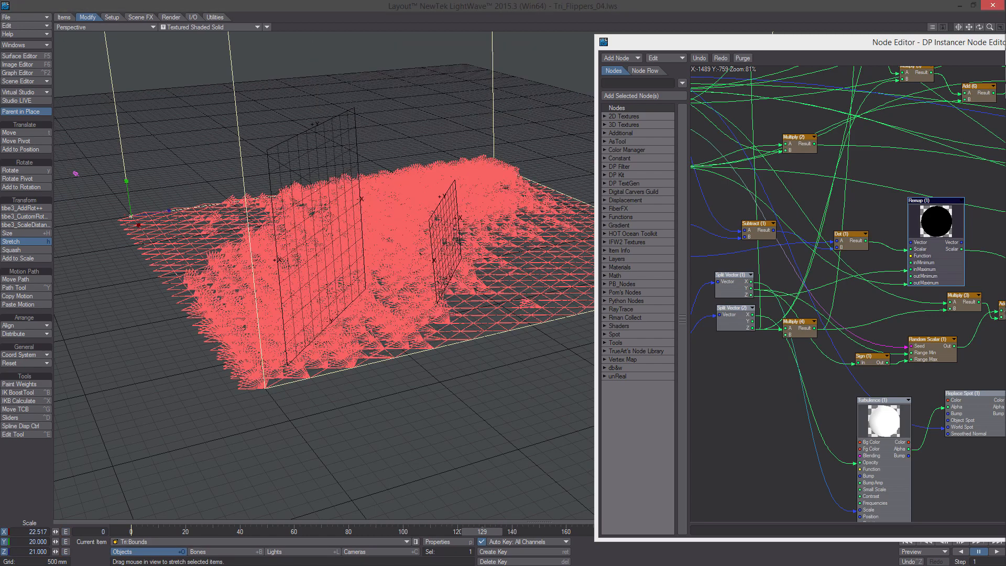
- Check the display preferences and the DP Instancer settings of the Instances object
left_click_drag(367, 294, 309, 270, "alt")
left_click_drag(451, 338, 201, 86, "alt")
key("d")
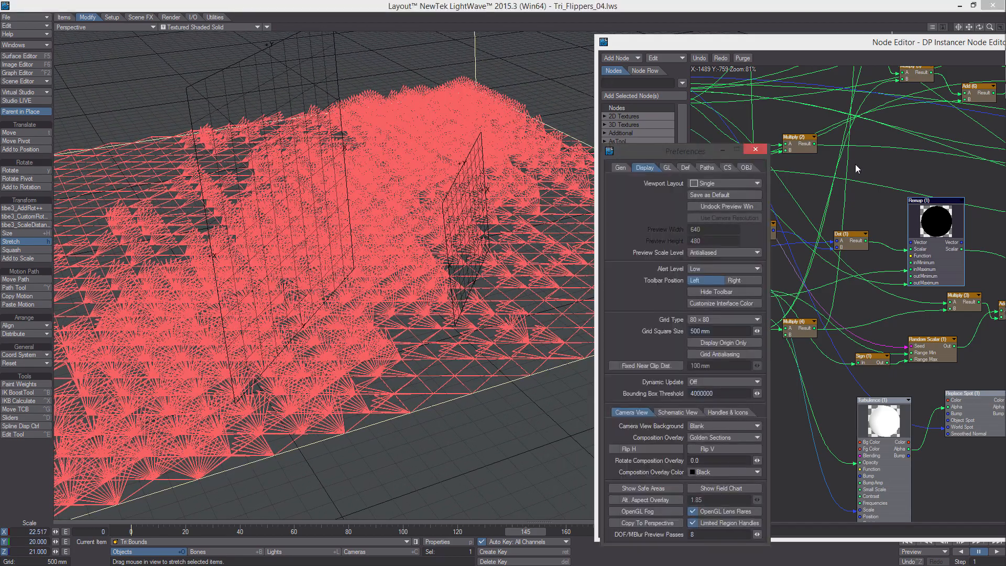
left_click(762, 148)
key("p")
key("Down")
key("Down")
key("Down")
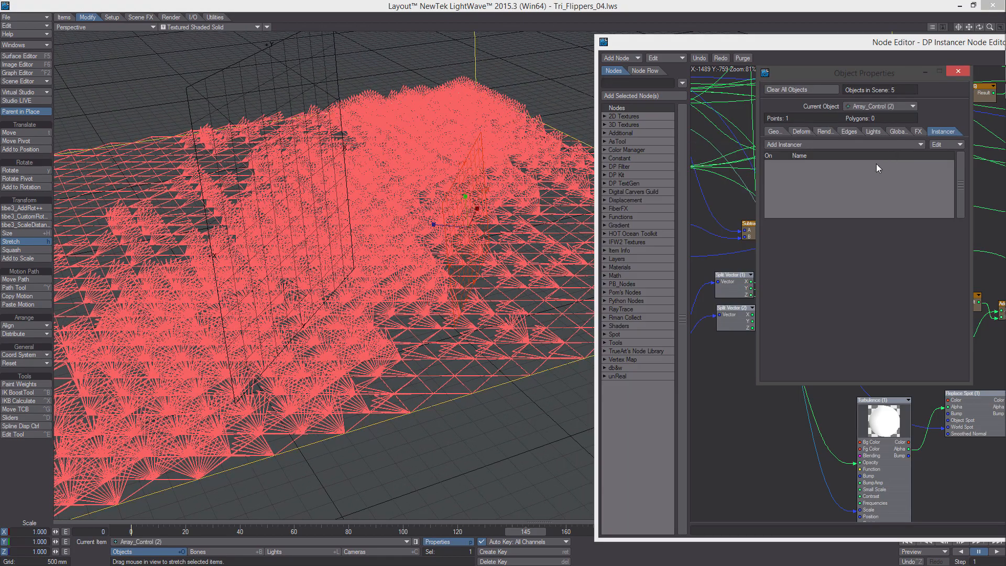
double_click(876, 163)
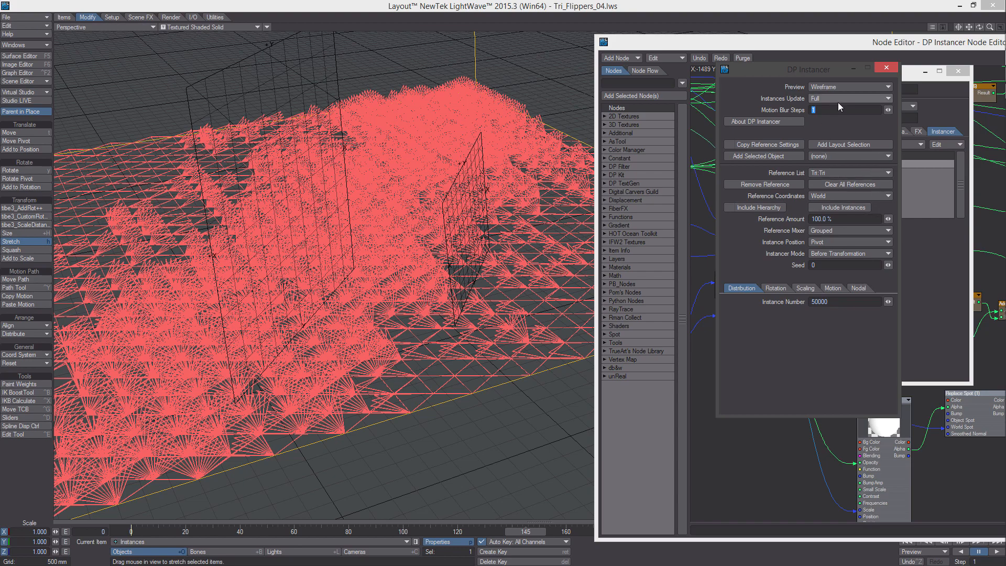
left_click(886, 68)
- Preview the triangle array in VPR, then return the viewport to Textured Shaded Solid and close the object properties
left_click_drag(366, 236, 260, 203, "alt")
left_click(206, 27)
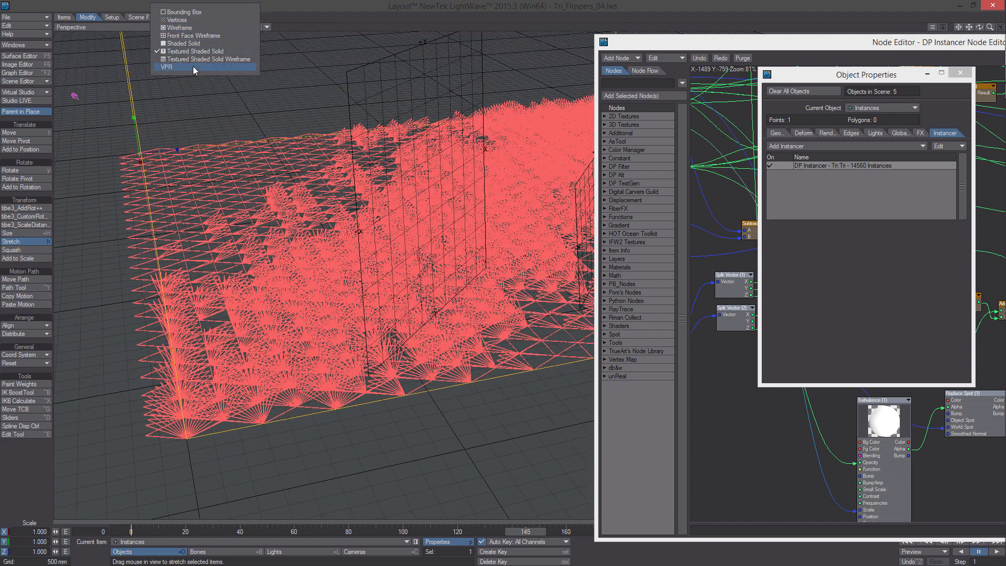
left_click(193, 66)
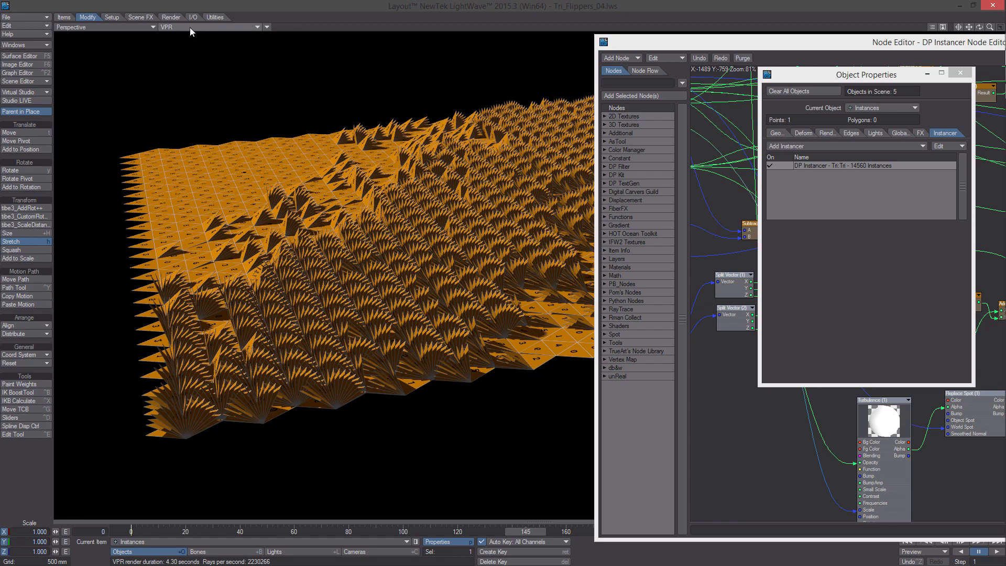
mouse_move(220, 100)
left_mouse_down("alt")
mouse_move(291, 163)
mouse_move(238, 100)
left_mouse_up("alt")
left_click(173, 27)
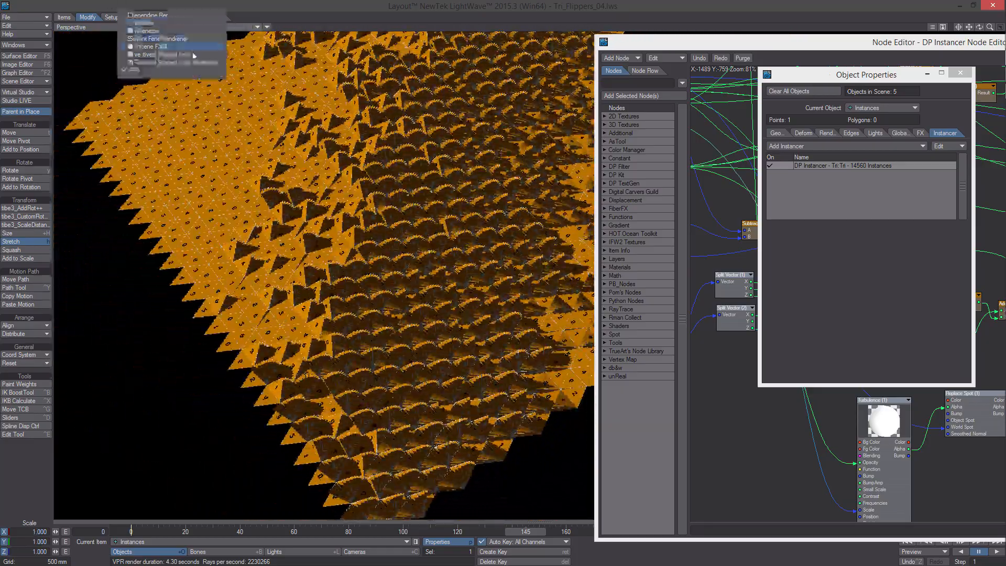
left_click(173, 54)
mouse_move(252, 162)
left_mouse_down("alt")
mouse_move(215, 110)
mouse_move(184, 112)
mouse_move(176, 126)
left_mouse_up("alt")
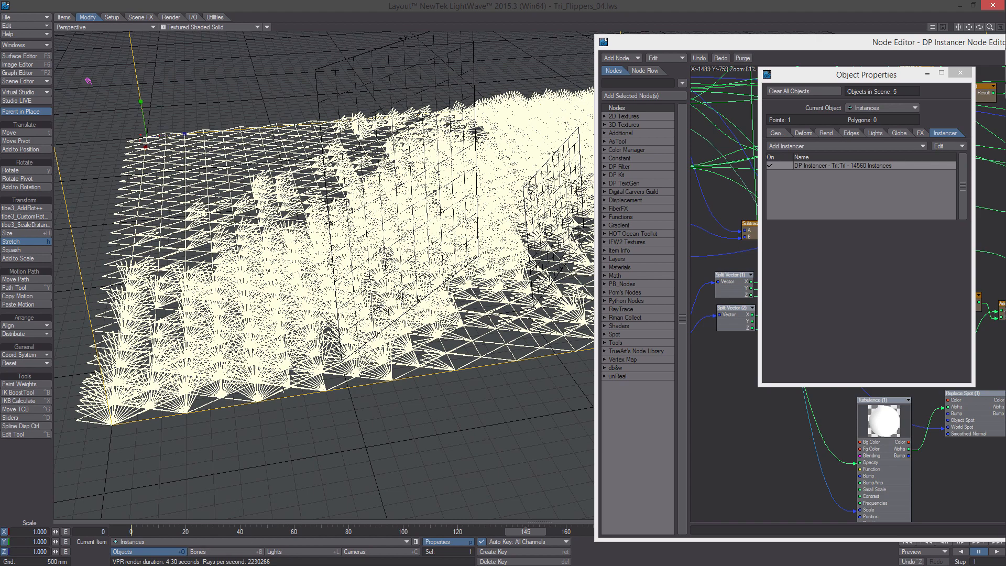
left_click_drag(335, 324, 893, 112, "alt")
left_click(956, 77)
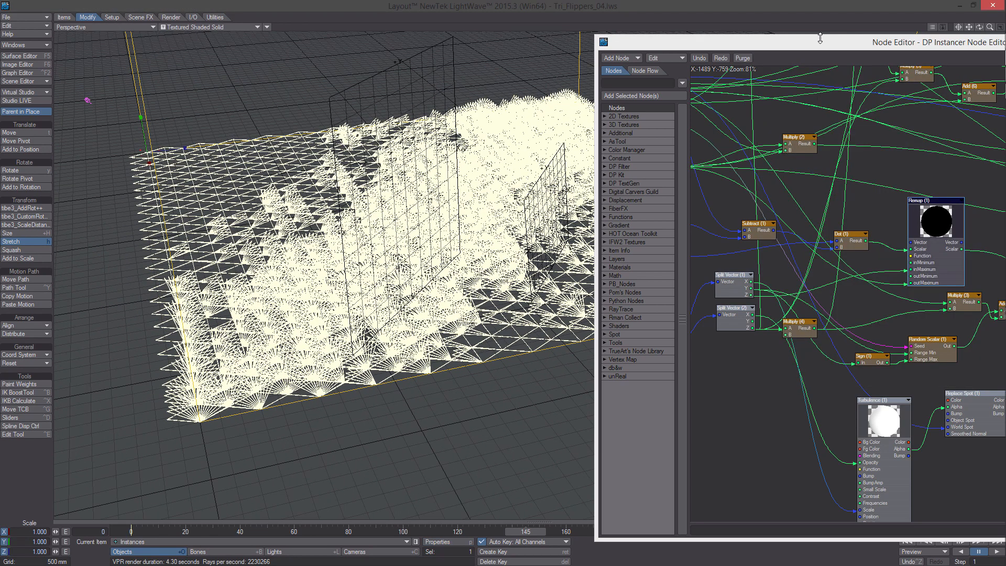
- Try feeding the Logic (3) output into the True input of Logic (2) and review the array in the viewport
left_click_drag(833, 42, 630, 57)
left_click(217, 552)
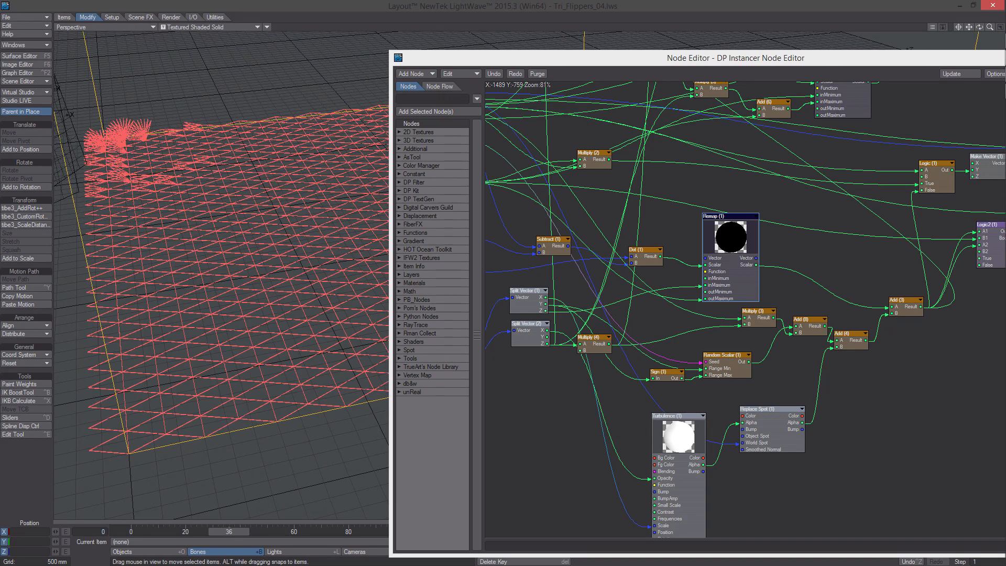
left_click_drag(342, 528, 403, 528)
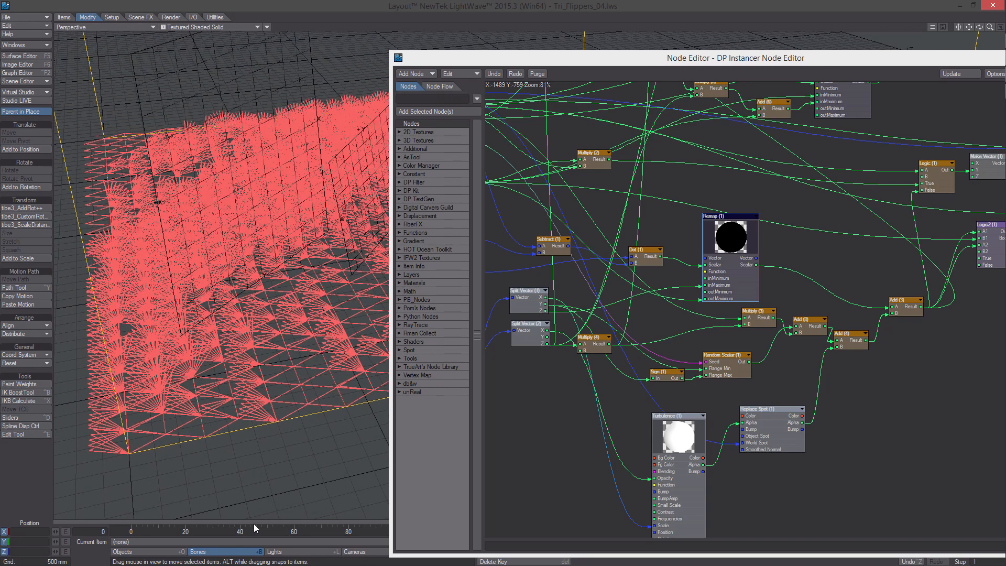
left_click_drag(906, 350, 607, 427, "alt")
left_click_drag(681, 392, 866, 358, "alt")
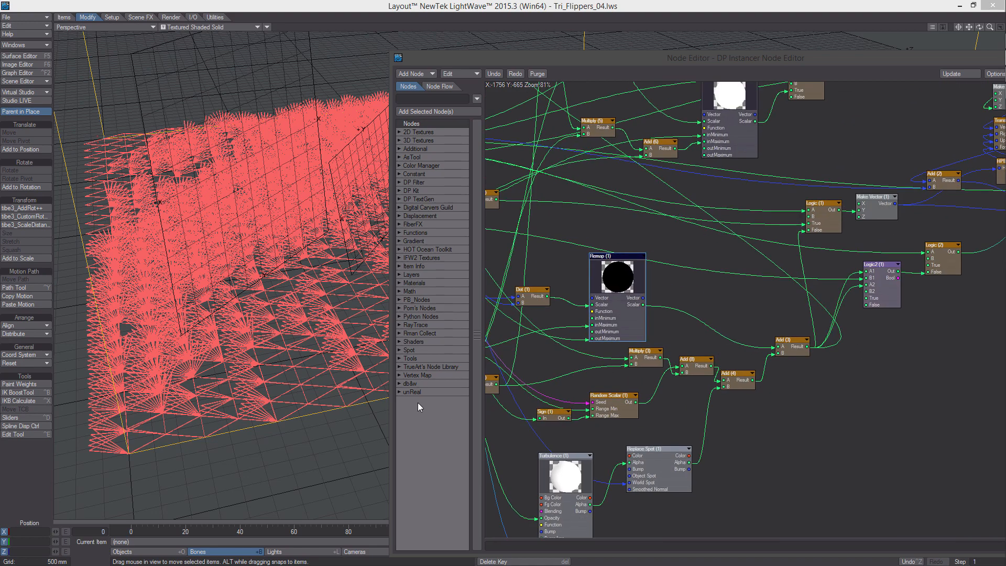
left_click_drag(757, 295, 718, 372, "alt")
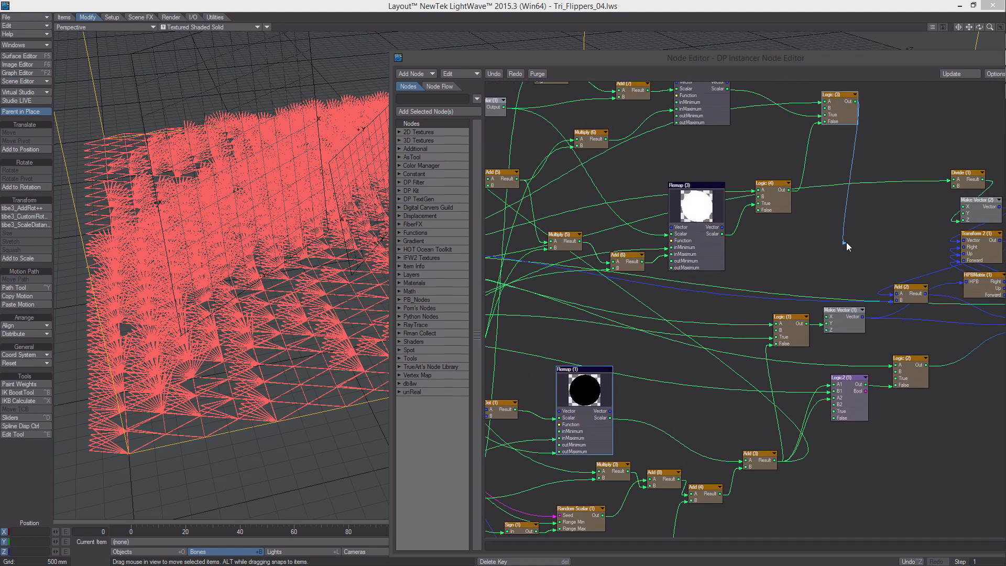
left_click_drag(847, 242, 907, 382)
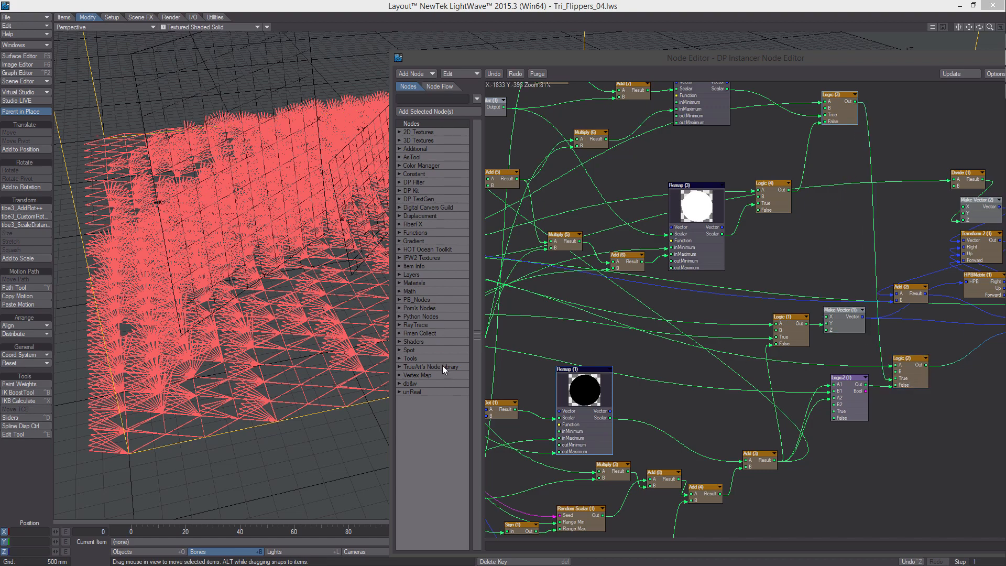
left_click_drag(552, 65, 817, 58)
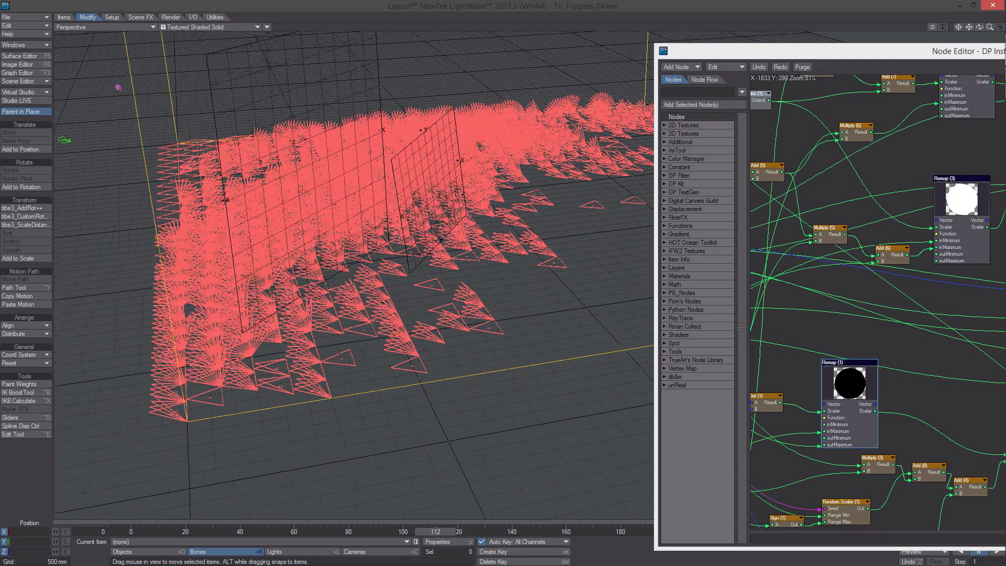
scroll(481, 330, "up", 4)
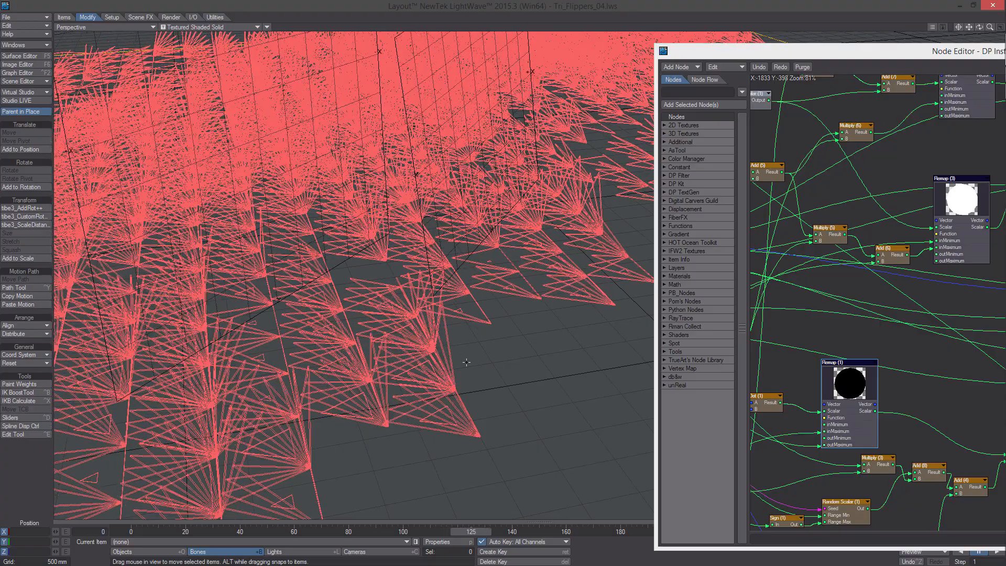
scroll(457, 361, "down", 6)
left_click_drag(458, 362, 528, 297, "alt")
- Disconnect the Logic (3) output from the True input of Logic (2)
left_click_drag(931, 57, 834, 51)
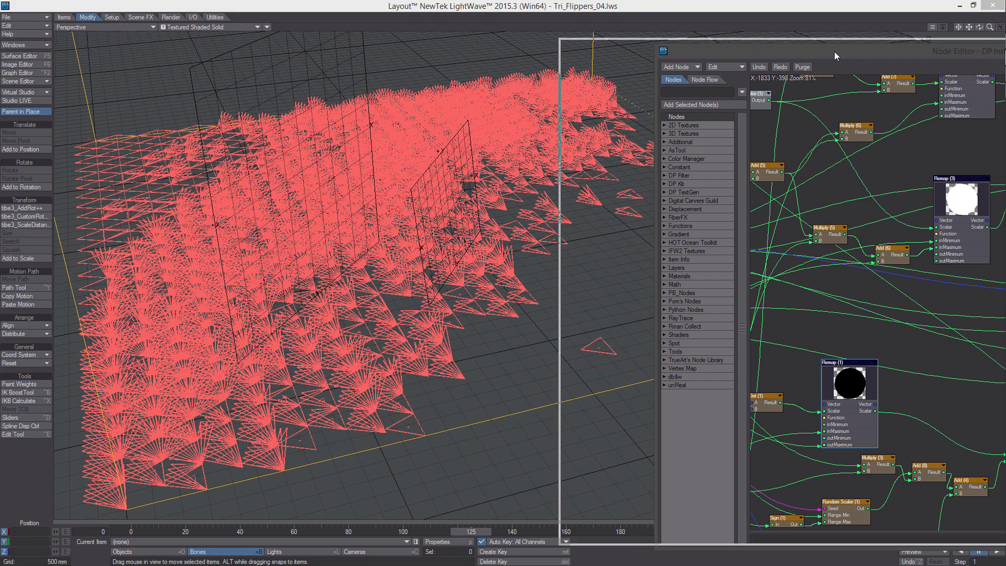
left_click_drag(965, 273, 821, 280, "alt")
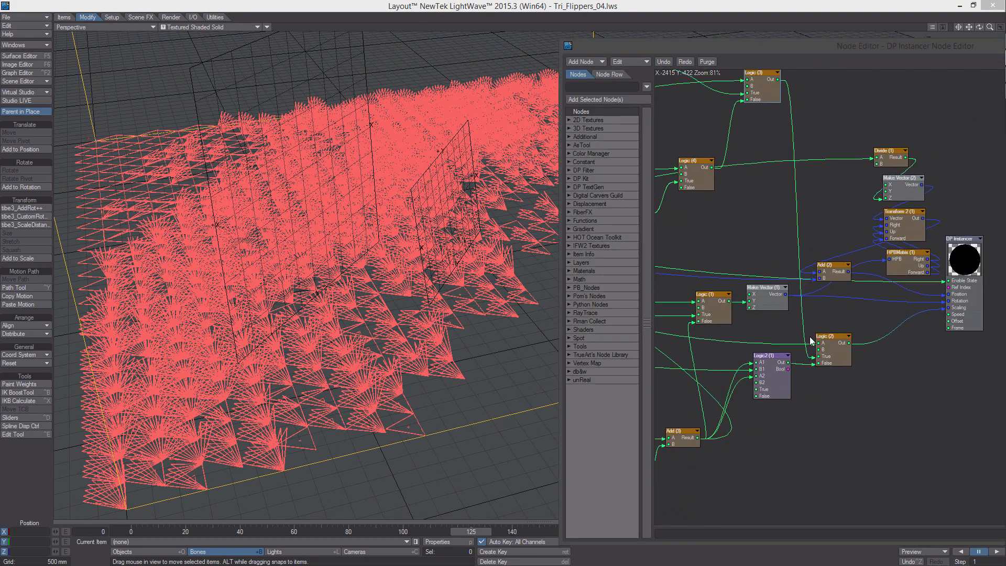
left_click_drag(811, 341, 869, 378, "alt")
left_click_drag(835, 116, 866, 118)
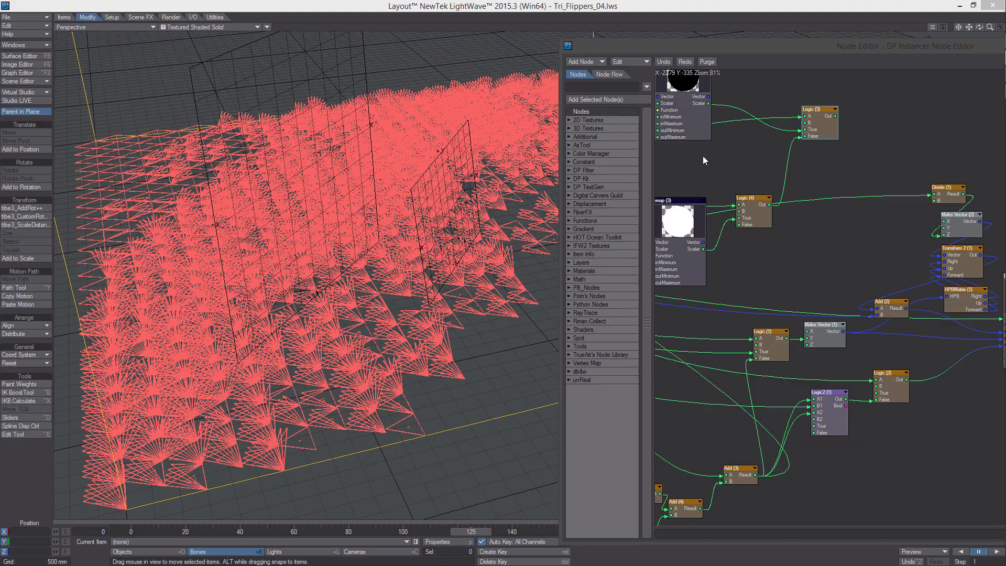
- Uncover the array in the viewport and save the scene
left_click_drag(620, 43, 765, 41)
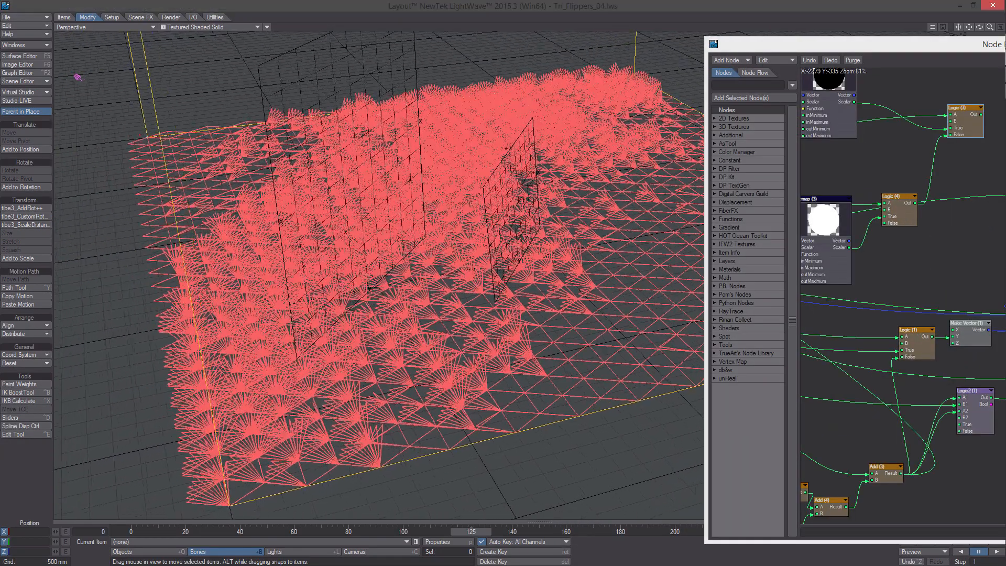
left_click_drag(335, 319, 164, 289, "alt")
key("s")
key("Return")
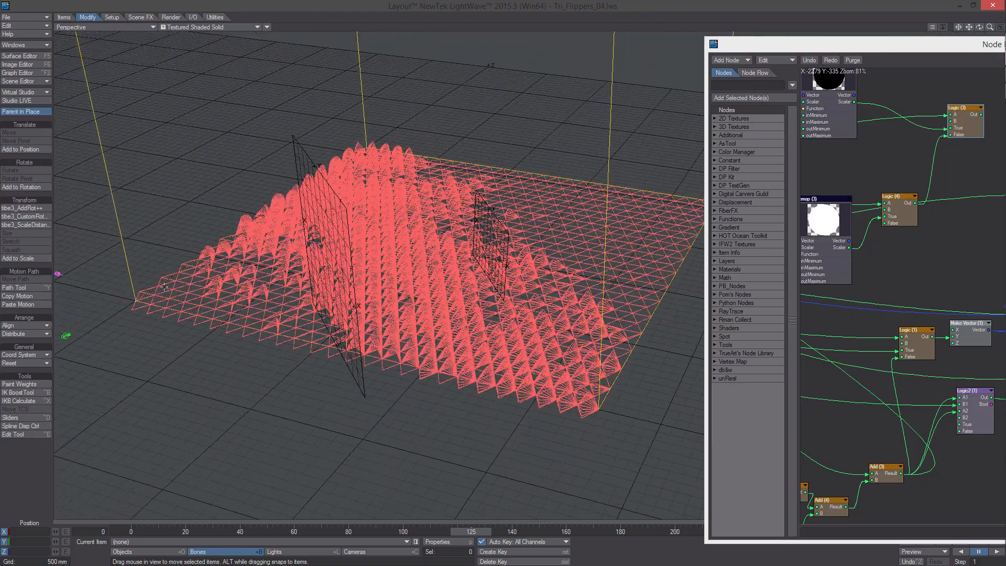
- Select the Tri:Tri object and set its X scale to 0.25
left_click(110, 551)
key("h")
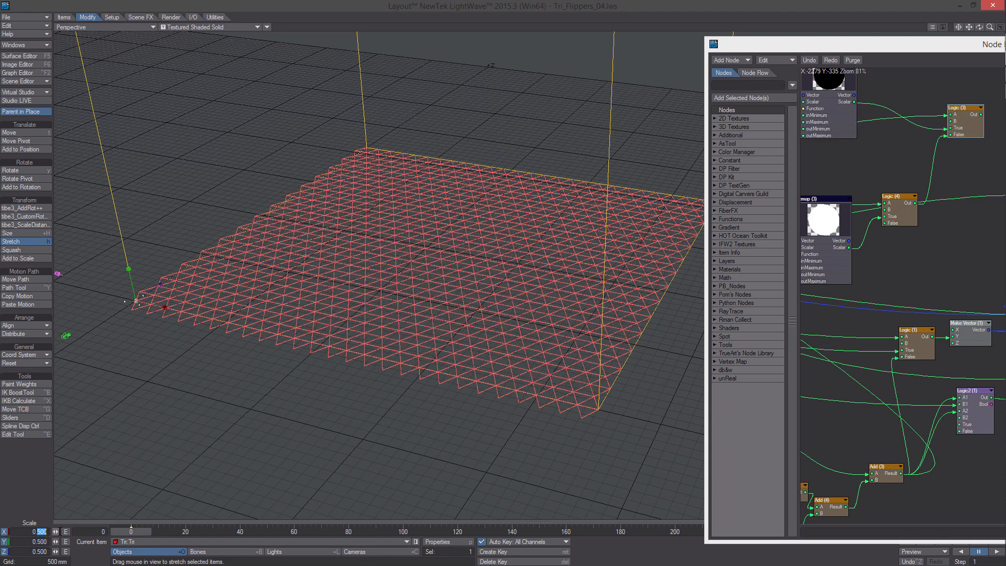
key("Return")
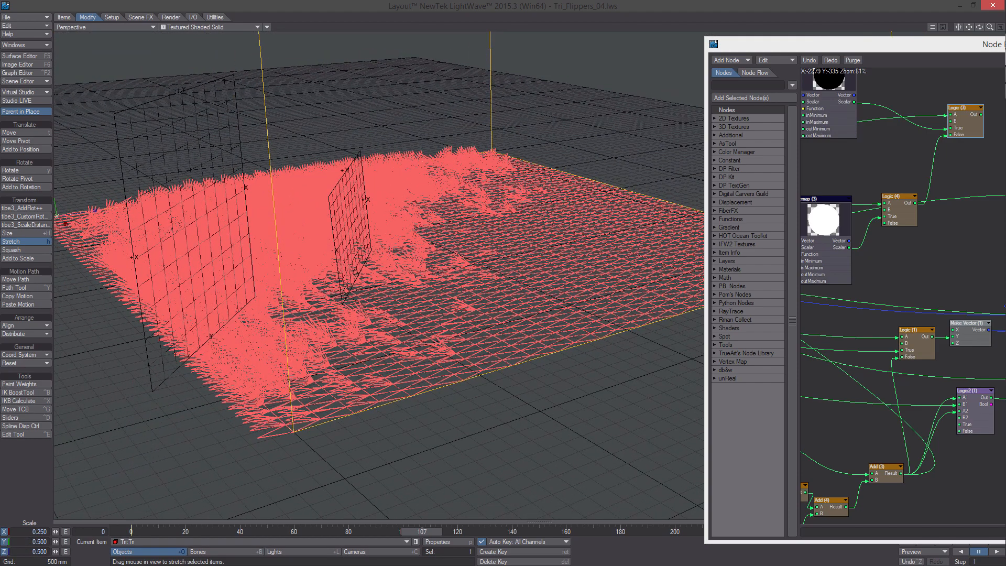
- Set the X, Y and Z scale of the Tri:Tri object to 1
left_click(119, 533)
type("1")
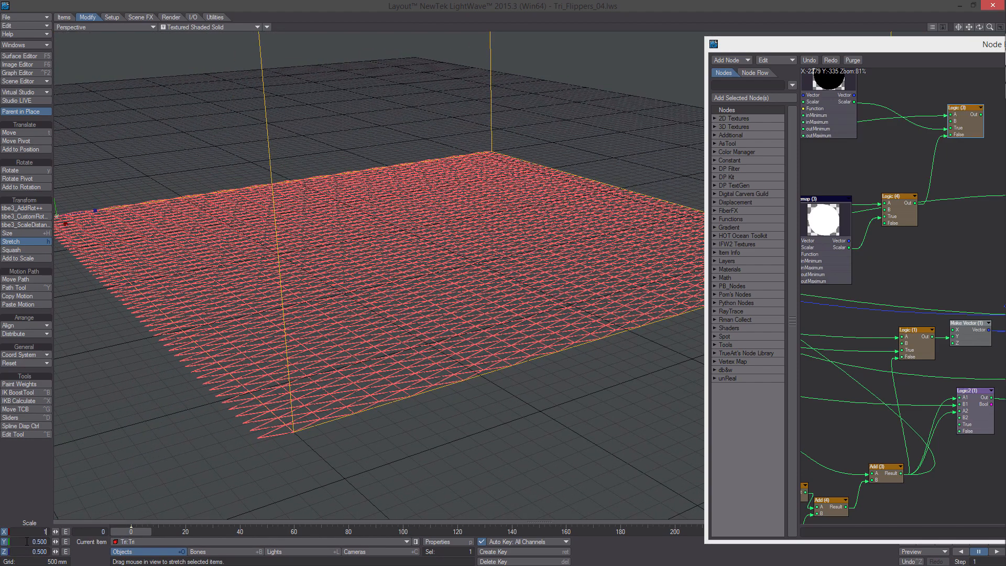
key("Tab")
type("1")
key("Tab")
type("1")
key("Return")
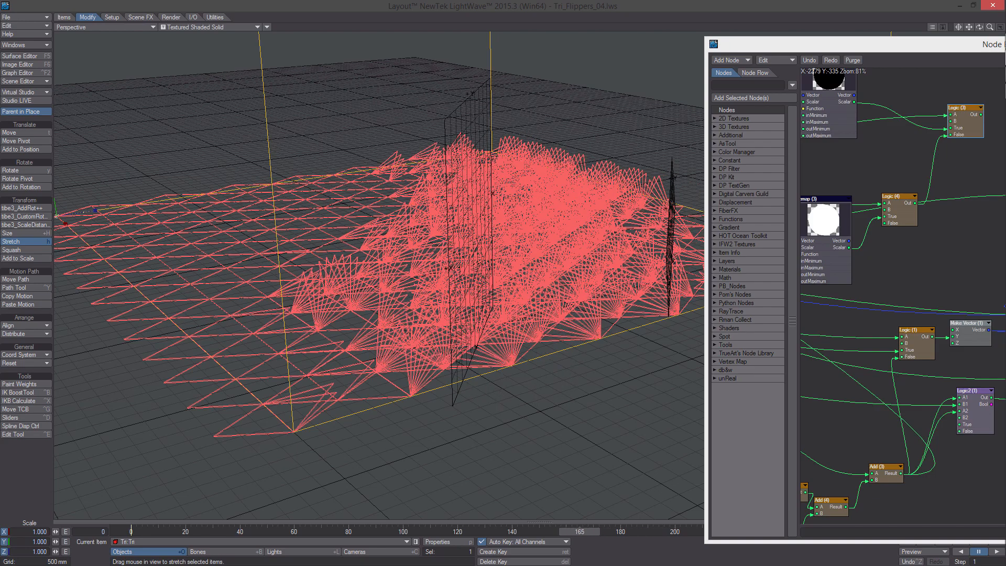
- Save the scene as the new version Tri_Flippers_05 together with all objects
key("s")
key("Return")
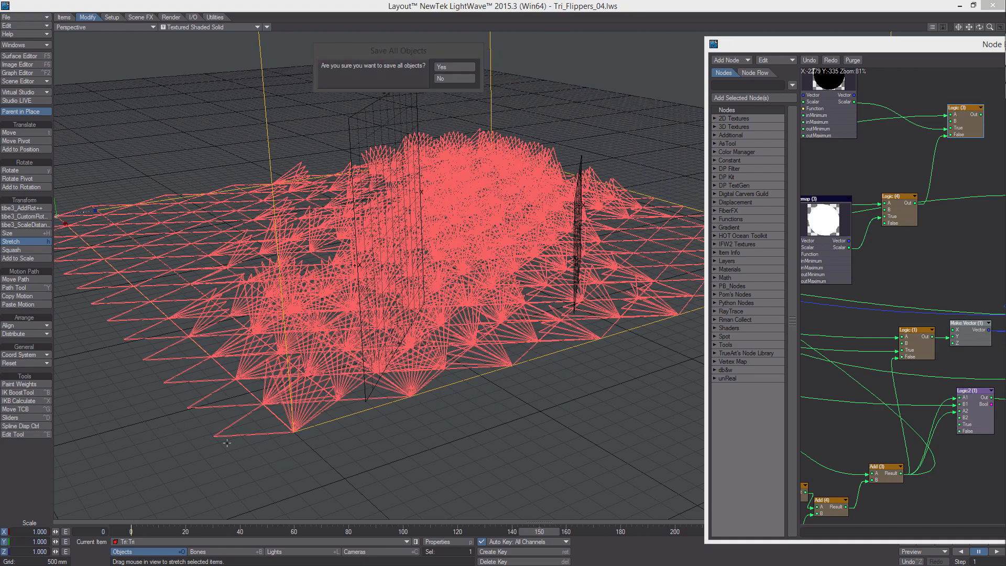
key("Return")
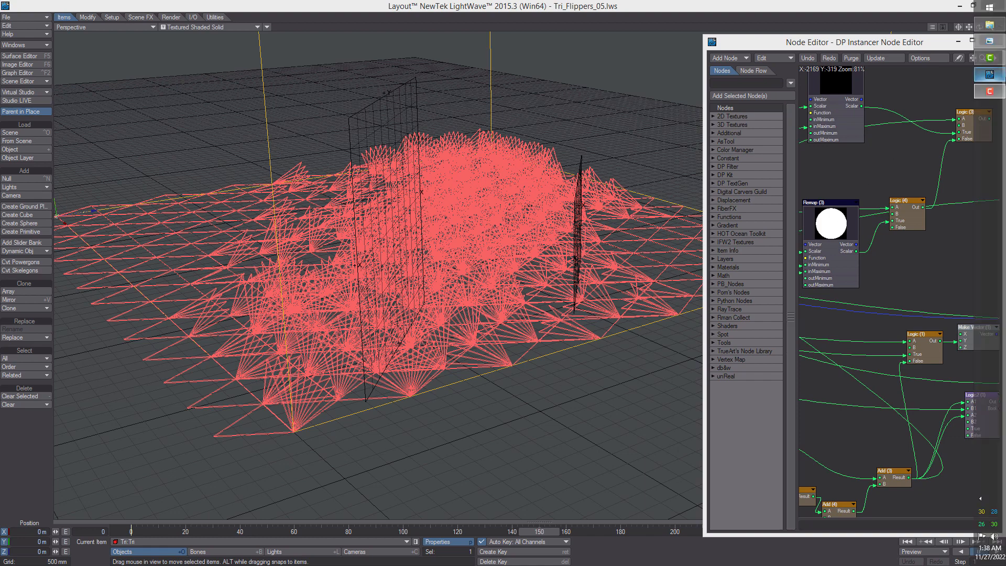
- Start a second LightWave Layout session, enlarge the perspective view to a single viewport and add a null with the default name
right_click(991, 77)
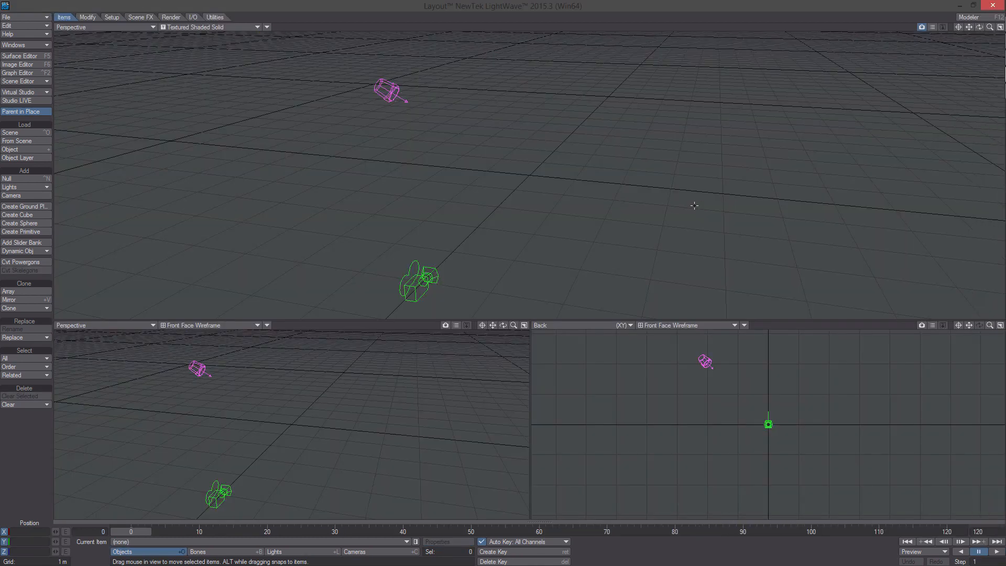
left_click(1000, 26)
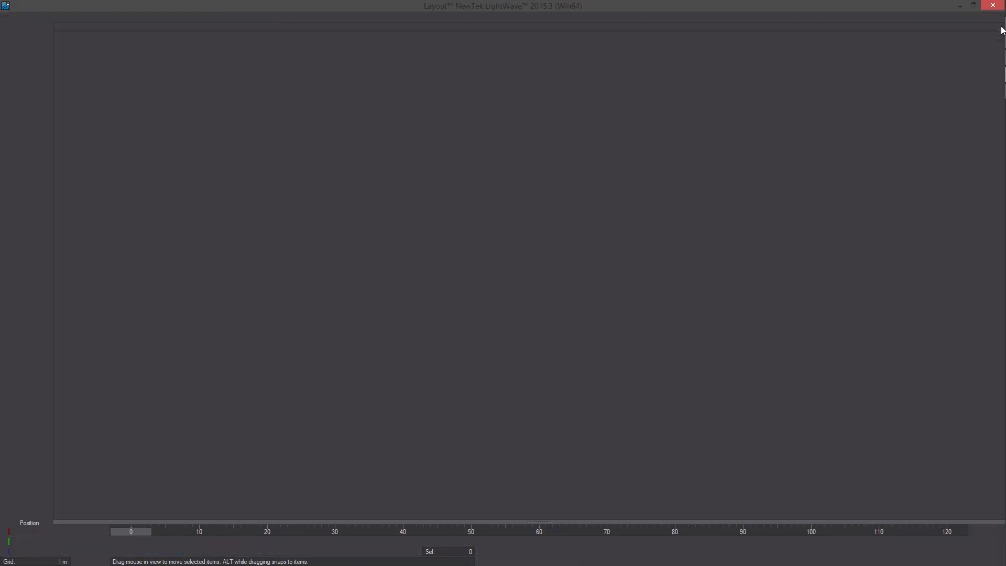
left_click(15, 179)
left_click(502, 66)
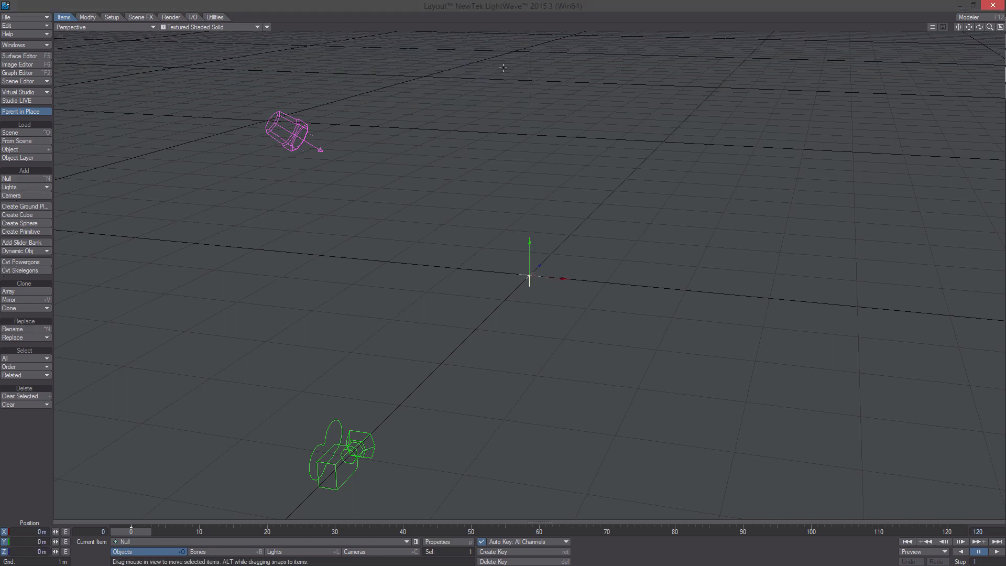
- Open the displacement node network of the null and disable the node previews
key("p")
left_click(809, 132)
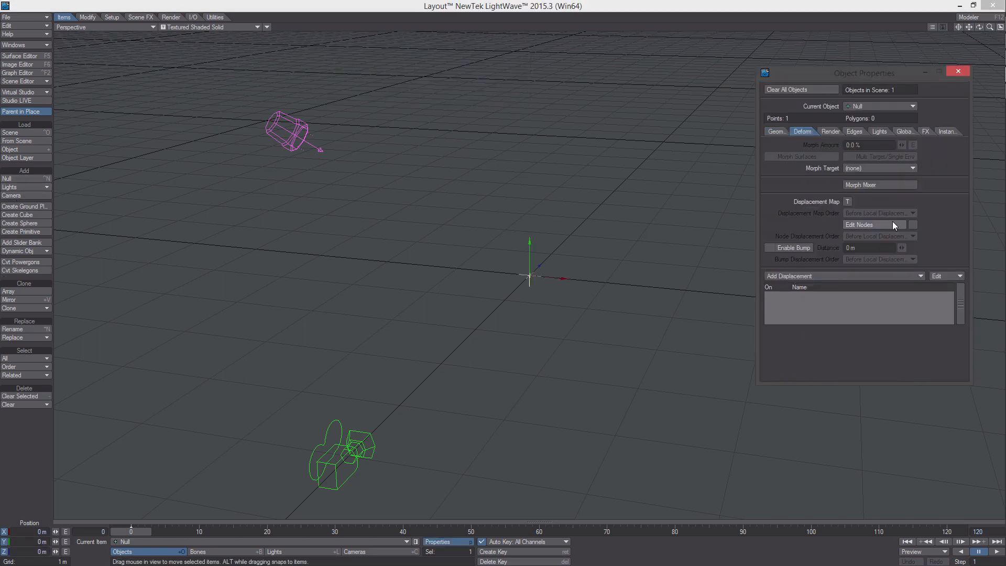
left_click(893, 222)
left_click(931, 58)
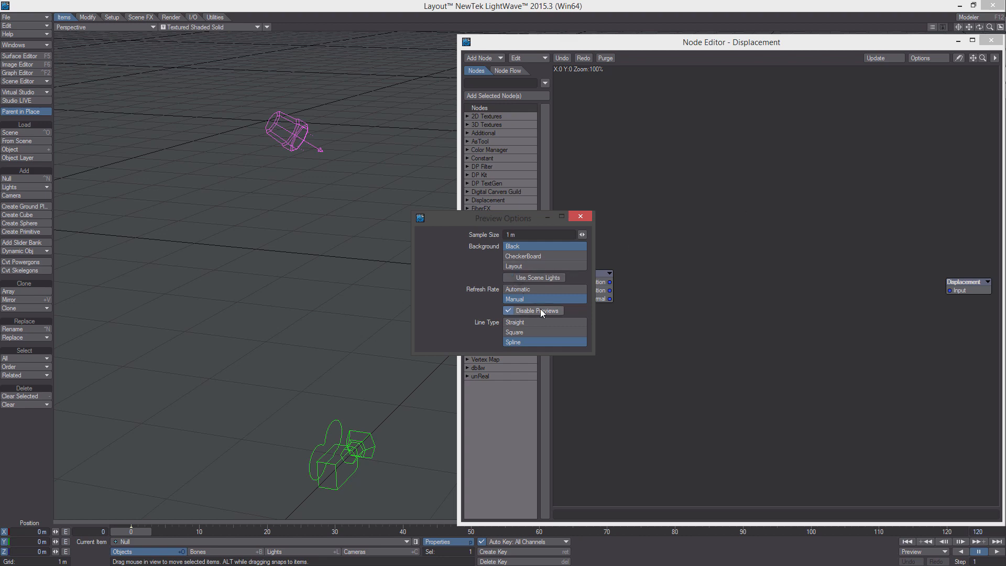
- Add a Compound node to the displacement network and open its inner network
right_click(832, 250)
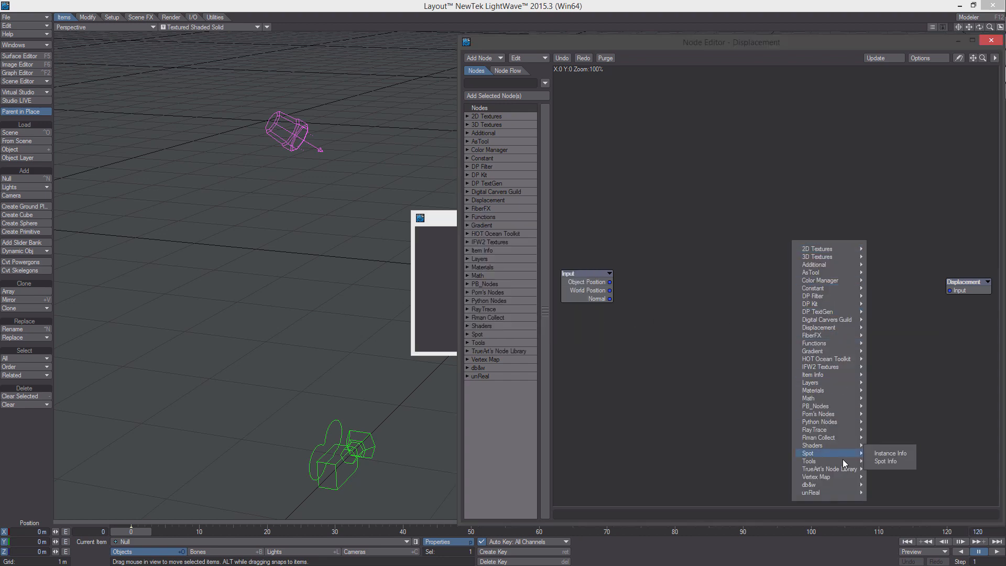
mouse_move(838, 461)
left_click(893, 481)
double_click(790, 292)
- Add a constant Scalar node inside the compound and connect its output to three new inputs on the Output node
right_click(790, 293)
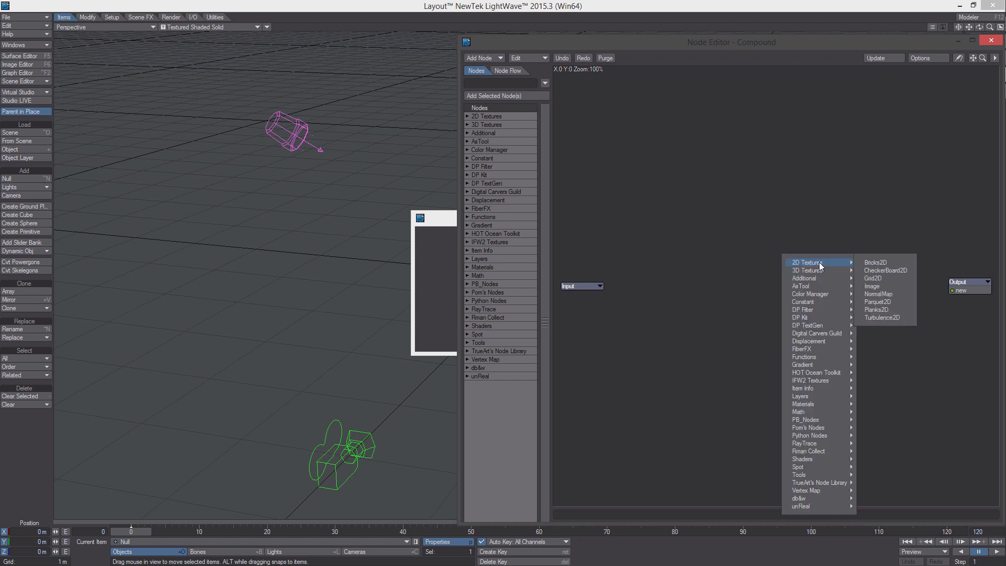
mouse_move(835, 304)
left_click(876, 348)
left_click_drag(872, 336, 775, 338, "alt")
left_click_drag(685, 285, 856, 291)
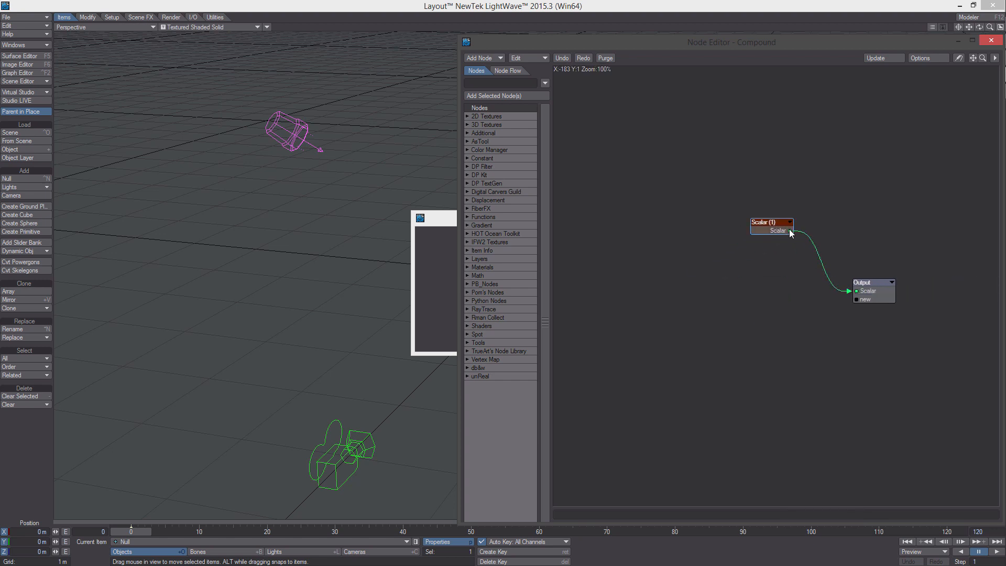
left_click_drag(789, 231, 856, 300)
left_click_drag(790, 231, 856, 308)
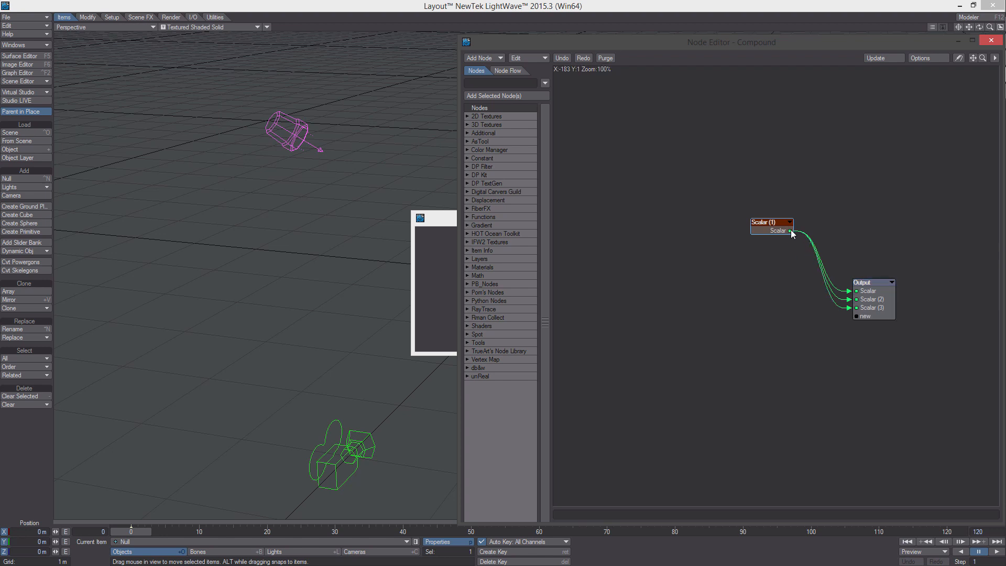
- Connect the Scalar to a fourth Output input, and wire an added constant Vector node to three new Output inputs
left_click_drag(790, 230, 856, 317)
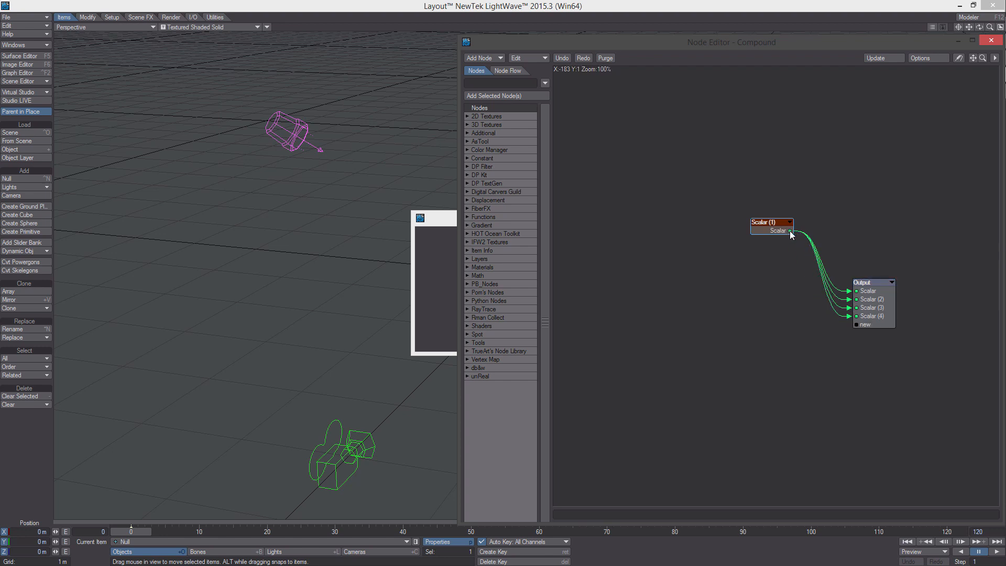
right_click(767, 311)
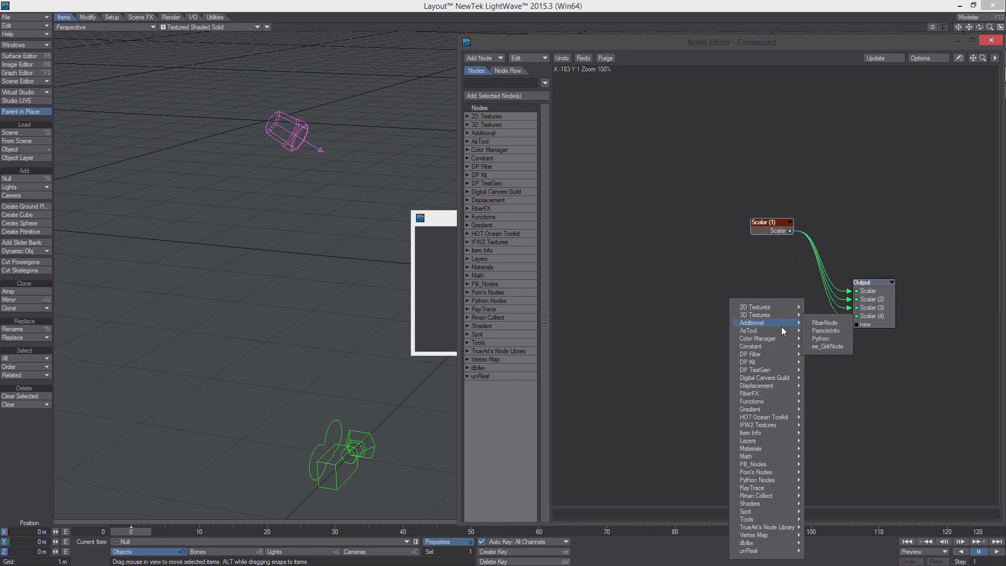
mouse_move(791, 347)
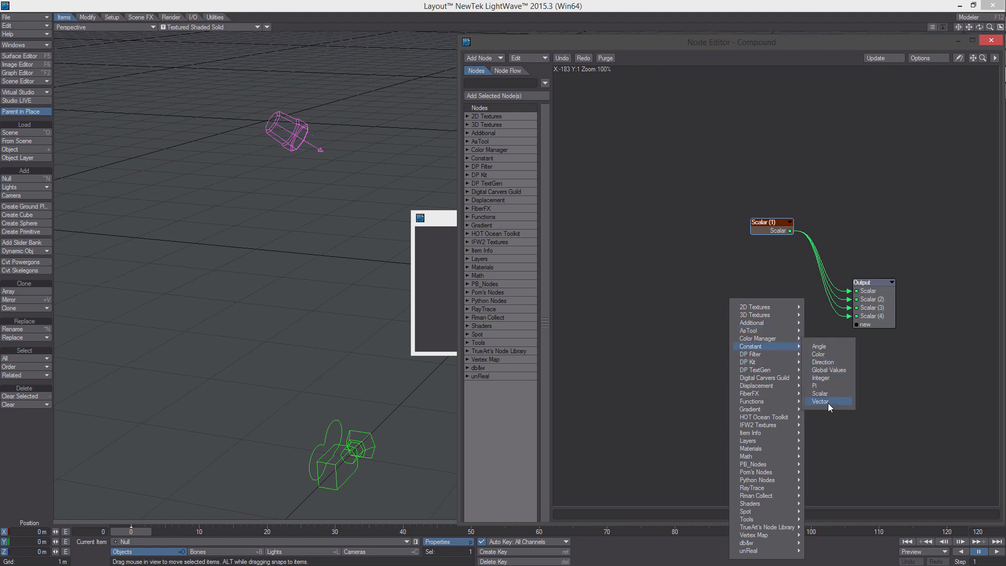
left_click(829, 403)
left_click_drag(790, 287, 852, 333)
left_click_drag(791, 311, 859, 341)
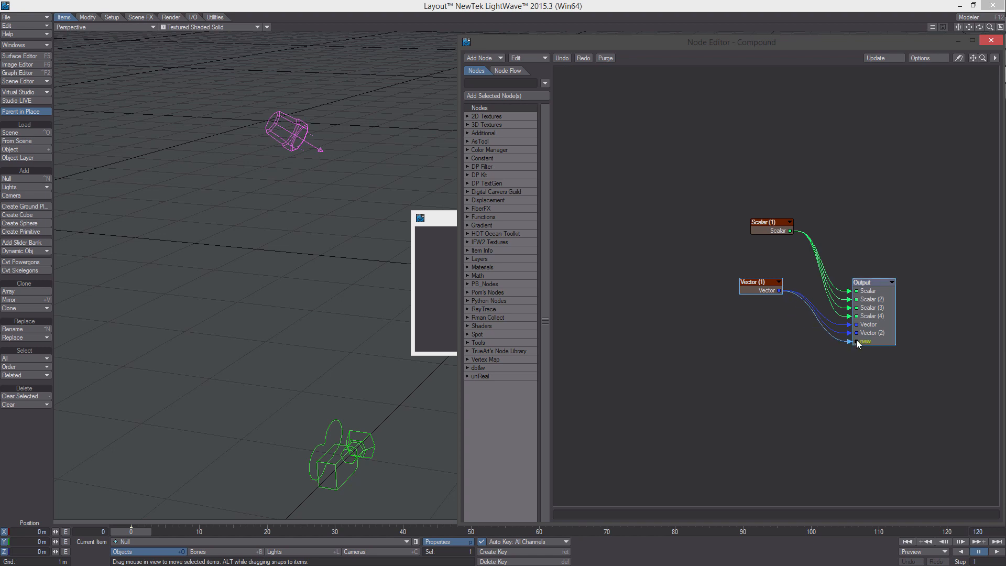
- Return to the displacement network, add a constant Scalar node and connect it to six new inputs on the compound
left_click(872, 315)
key("u")
middle_click_drag(865, 300, 849, 286)
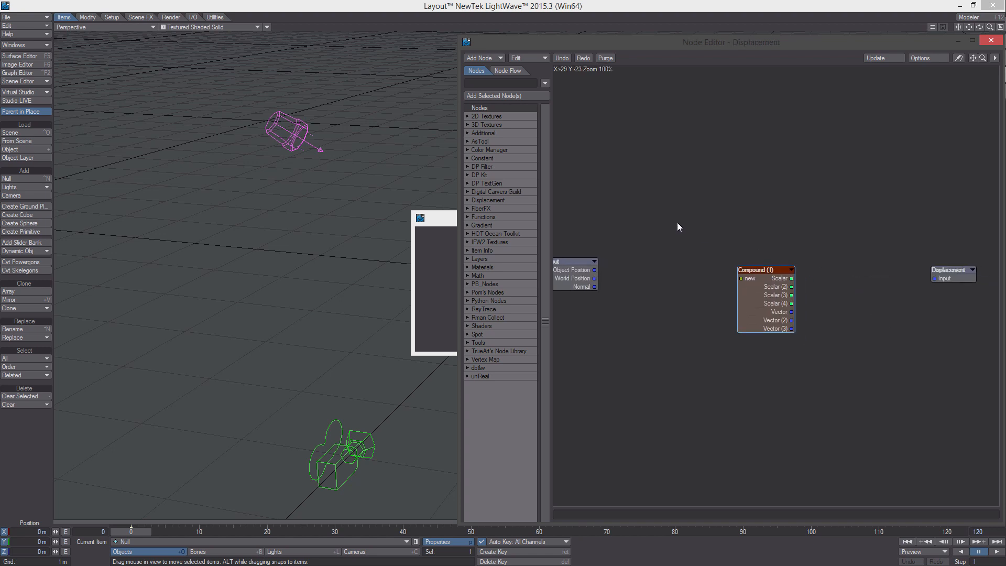
right_click(636, 199)
mouse_move(645, 227)
left_click(696, 286)
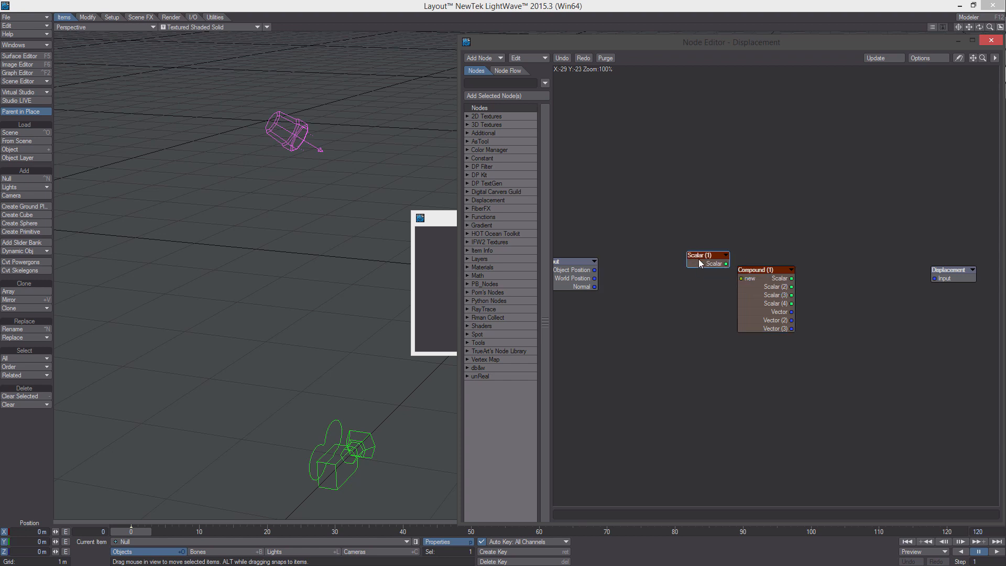
left_click_drag(699, 264, 684, 256)
middle_click_drag(707, 294, 707, 291)
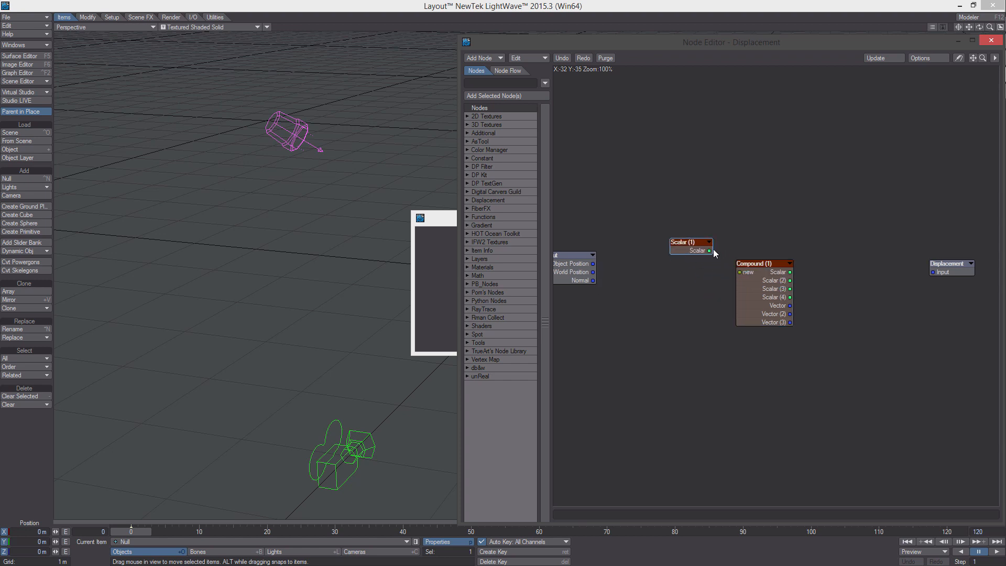
mouse_move(709, 251)
left_mouse_down()
mouse_move(739, 272)
mouse_move(713, 254)
mouse_move(739, 280)
mouse_move(723, 293)
mouse_move(739, 305)
mouse_move(722, 296)
mouse_move(739, 314)
left_mouse_up()
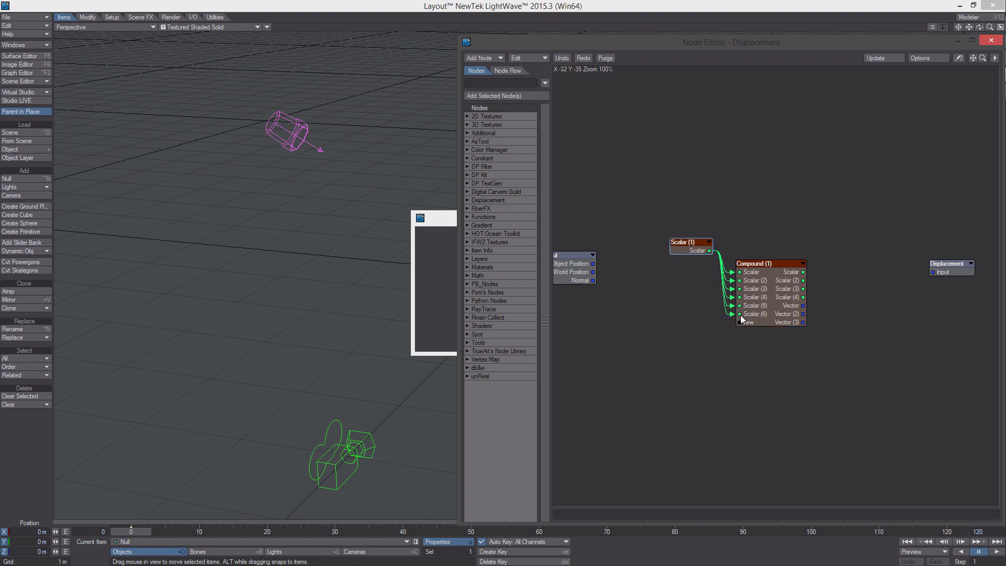
right_click(668, 279)
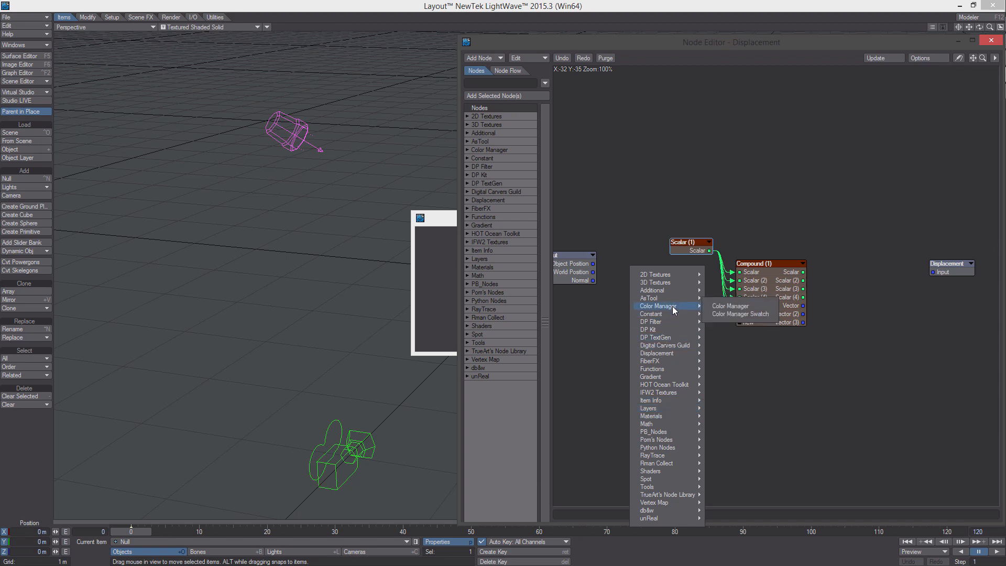
mouse_move(698, 316)
left_click(741, 361)
left_click_drag(775, 290, 659, 311)
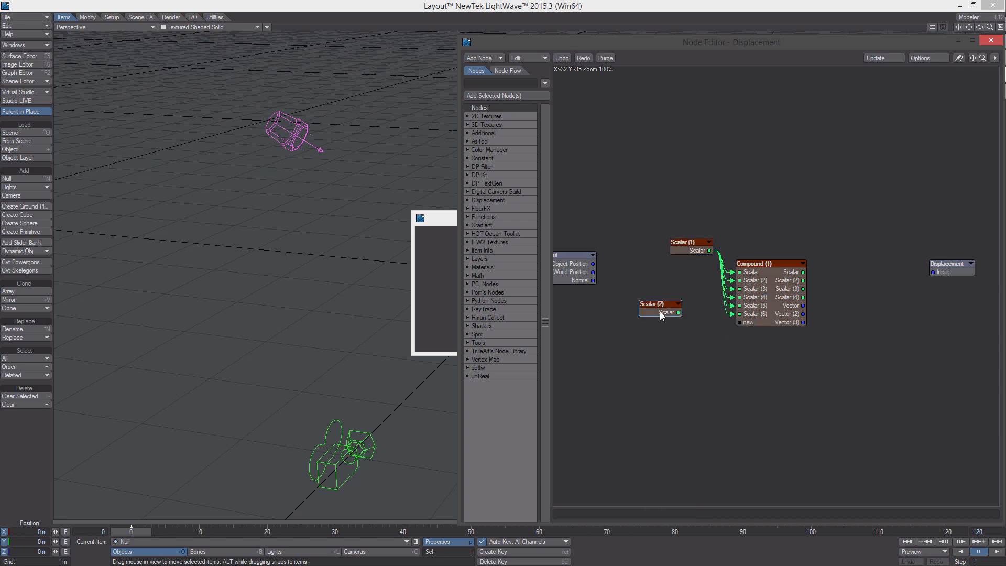
key("Delete")
- Add a constant Vector node below the Scalar and connect it to five new inputs on the compound
right_click(660, 300)
mouse_move(692, 319)
left_click(728, 384)
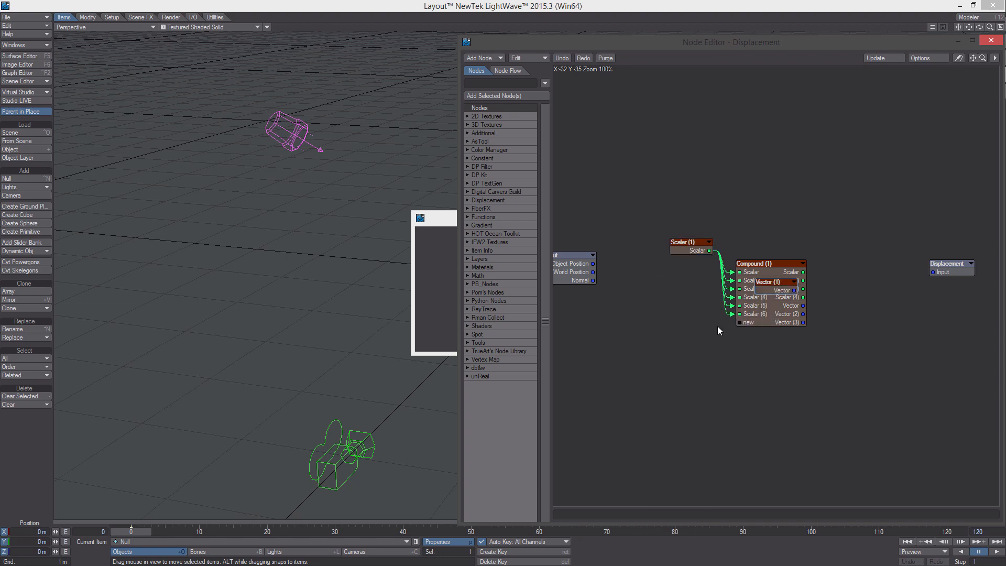
left_click_drag(716, 331, 673, 345)
middle_click_drag(680, 339, 674, 325)
left_click_drag(697, 329, 734, 347)
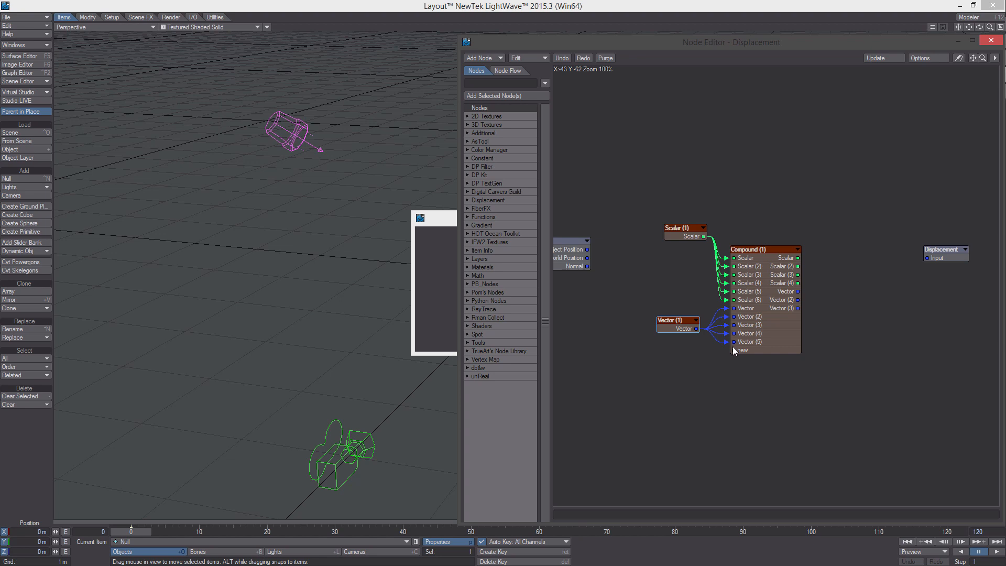
- Delete the constant Scalar and Vector nodes feeding the compound as well as the ones inside it, ending in the displacement network
left_click_drag(713, 355, 657, 230)
key("Delete")
double_click(756, 273)
left_click_drag(810, 358, 742, 171)
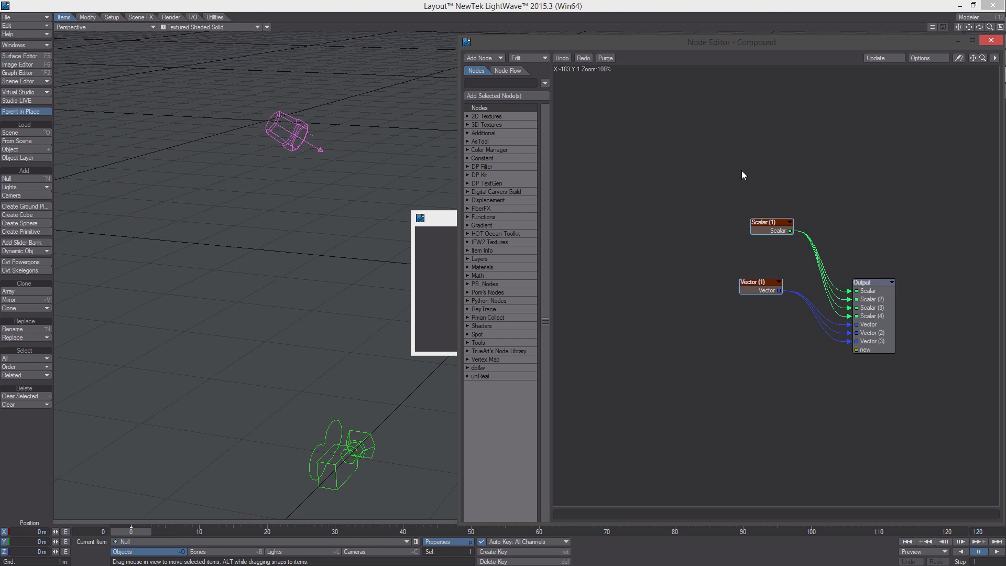
key("Delete")
double_click(865, 309)
left_click_drag(838, 309, 827, 298, "alt")
- Export the selected compound to the tutorial's Nodes folder, overwriting animate_compound.nodes
right_click(755, 266)
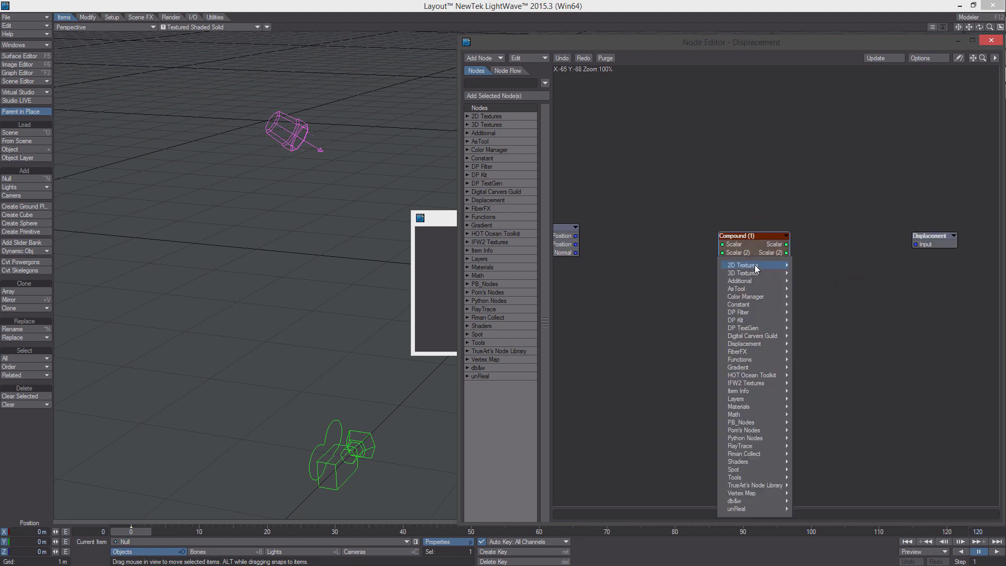
left_click(659, 260)
right_click(744, 265)
left_click(756, 459)
left_click(581, 126)
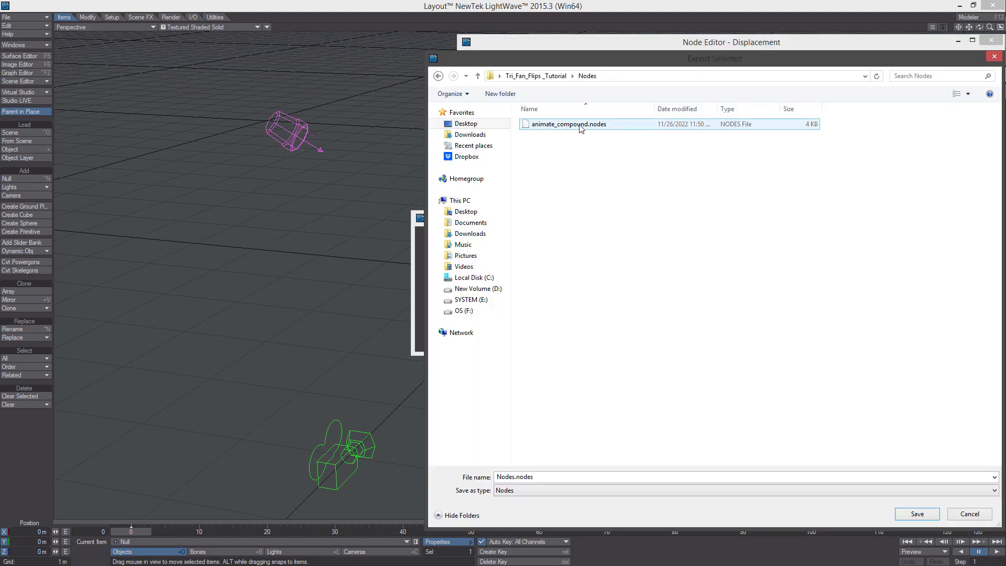
left_click(916, 514)
left_click(493, 336)
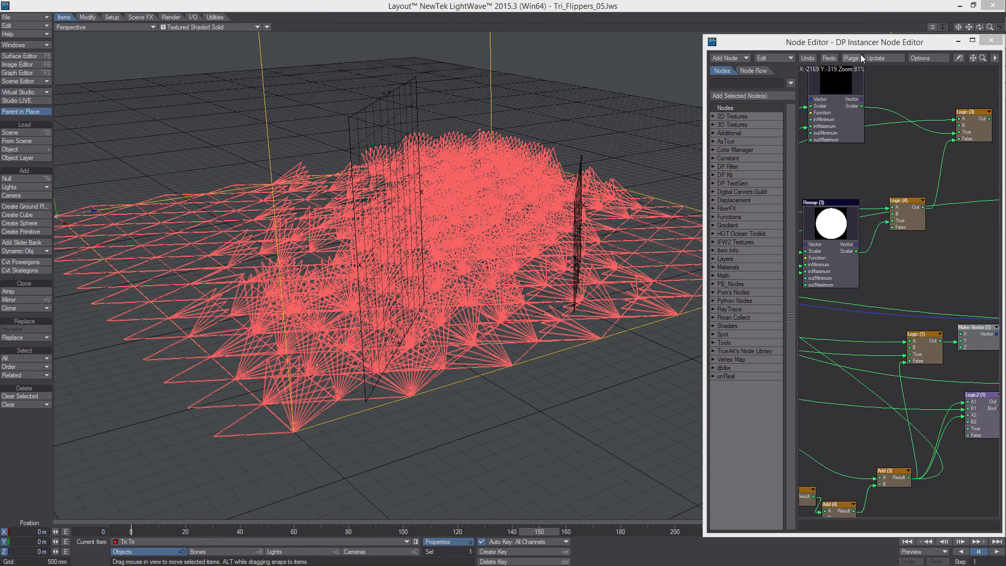
- Switch to the Tri_Flippers_05.lws Layout session and maximize its DP Instancer node editor
left_click_drag(874, 44, 454, 37)
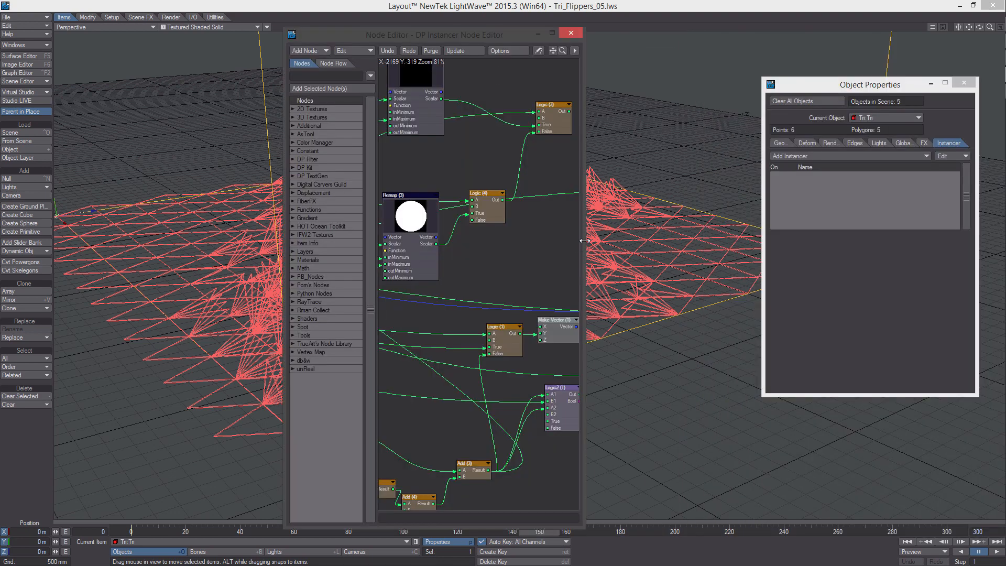
left_click_drag(585, 240, 879, 250)
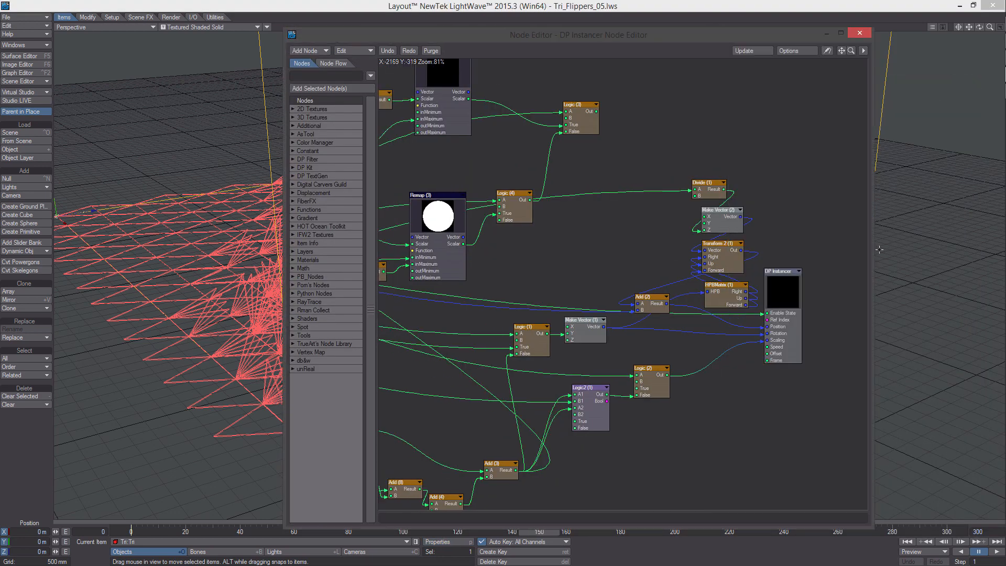
middle_click_drag(737, 146, 732, 103)
double_click(746, 39)
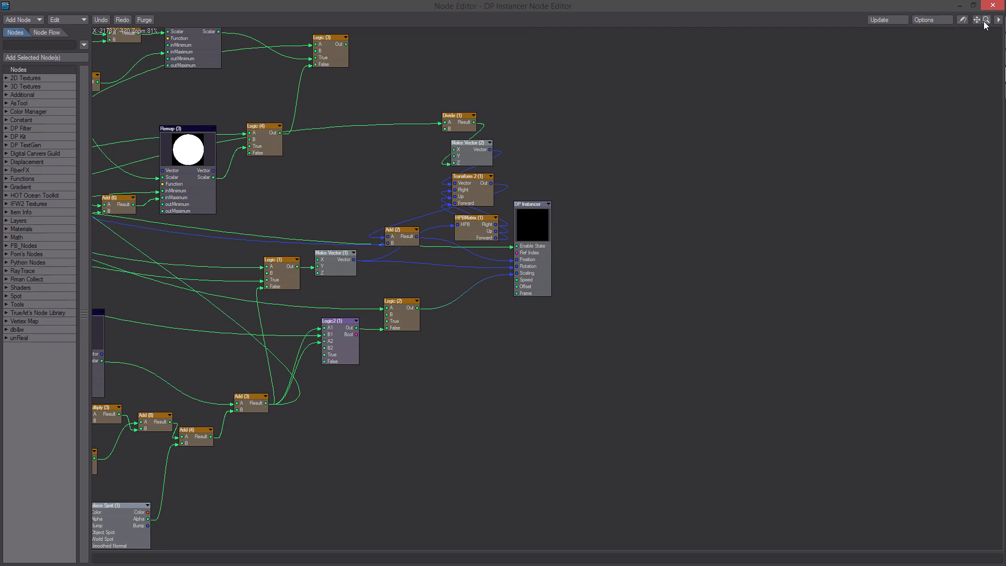
- Import animate_compound.nodes into the DP Instancer network and move the imported compound to an empty area
left_click_drag(984, 23, 682, 375)
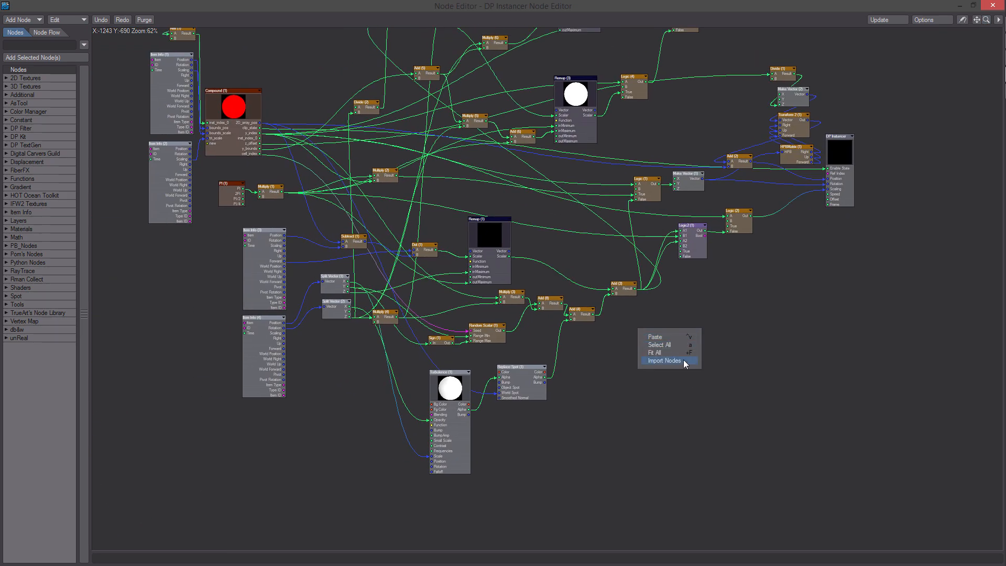
left_click(681, 361)
double_click(157, 85)
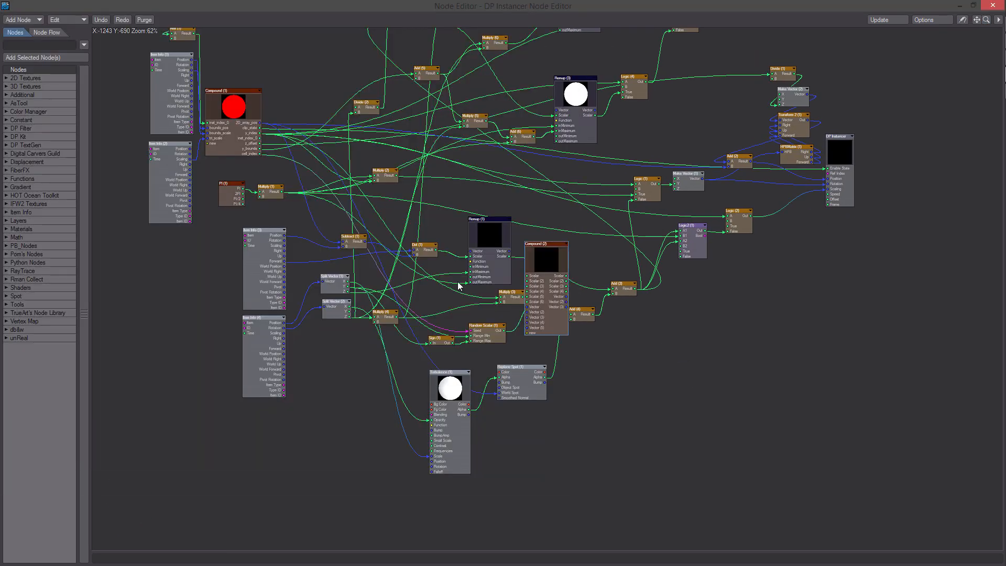
left_click_drag(543, 265, 710, 331)
middle_click_drag(721, 310, 617, 355)
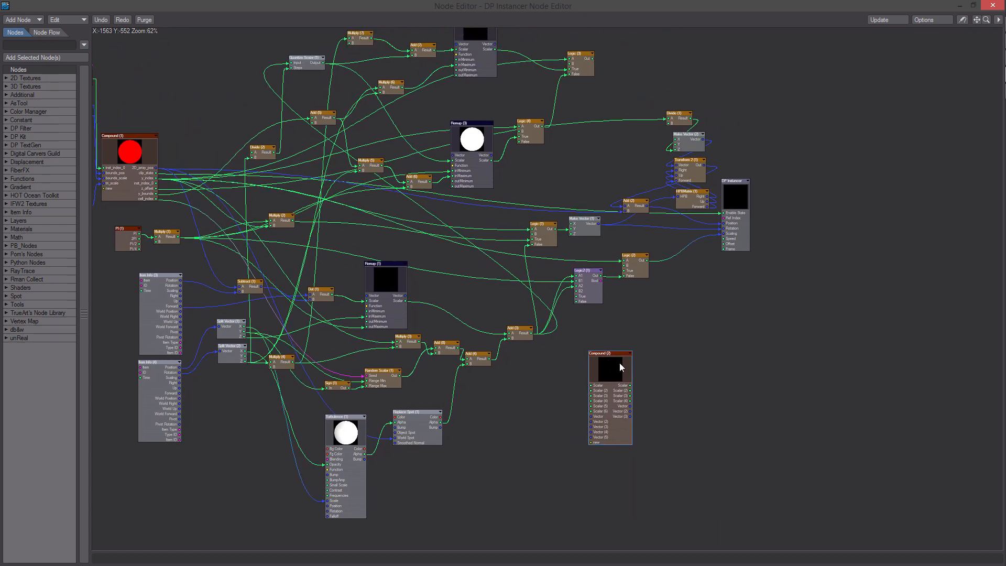
left_click_drag(619, 363, 652, 344)
- Place Compound (2) beside Compound (1), shifting Compound (1) and its source nodes away to make room
left_click_drag(987, 22, 1000, 22)
middle_click_drag(704, 432, 837, 412)
left_click_drag(820, 396, 457, 353)
middle_click_drag(458, 343, 788, 371)
left_click_drag(788, 371, 248, 350)
middle_click_drag(248, 349, 412, 417)
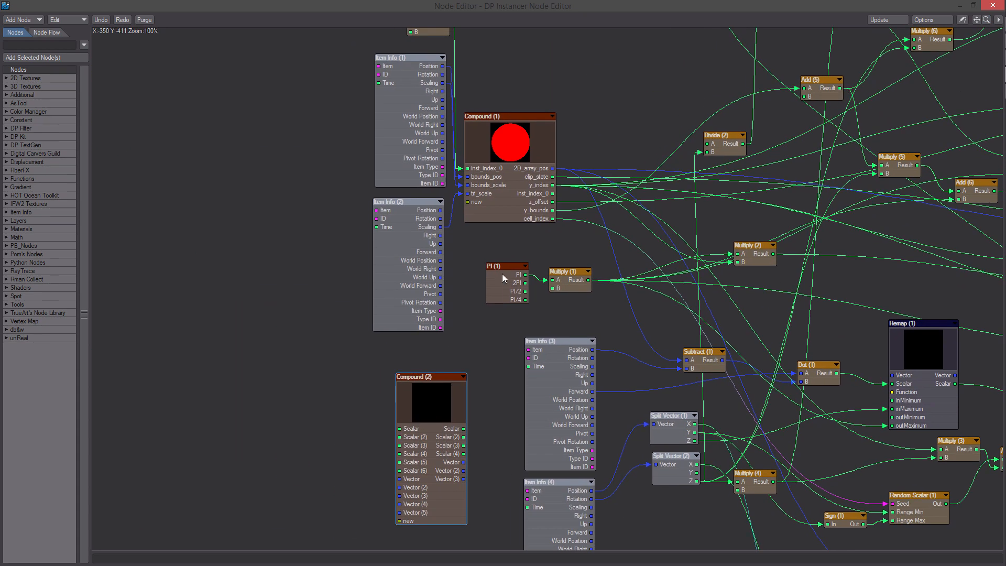
mouse_move(513, 250)
left_mouse_down()
mouse_move(422, 61)
mouse_move(343, 6)
mouse_move(303, 32)
left_mouse_up()
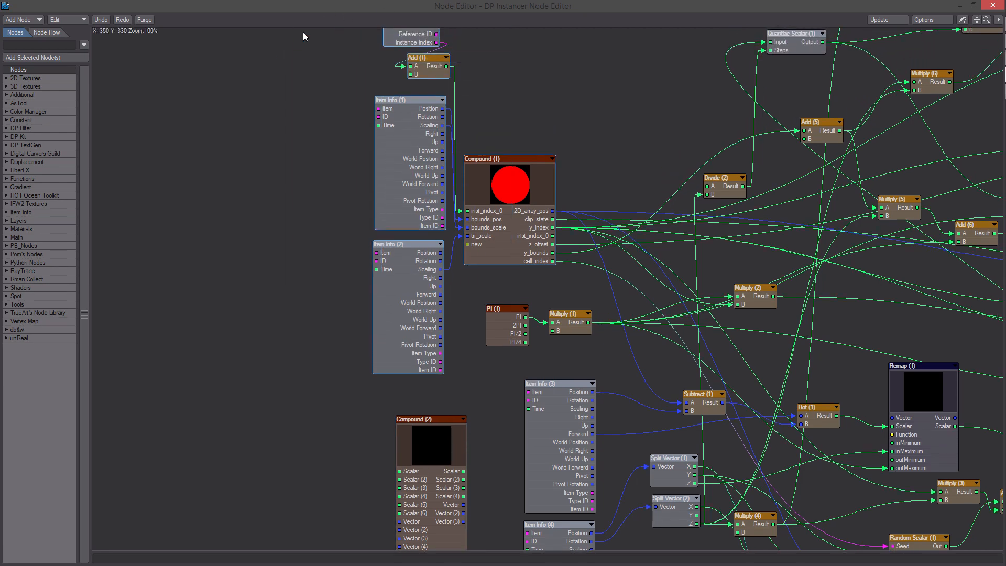
left_click_drag(488, 216, 275, 197)
left_click_drag(424, 497, 452, 154)
- Feed 2D_array_pos from Compound (1) into Compound (2)'s first Vector input and rename that input 2D_array_pos
right_click(405, 174)
mouse_move(435, 196)
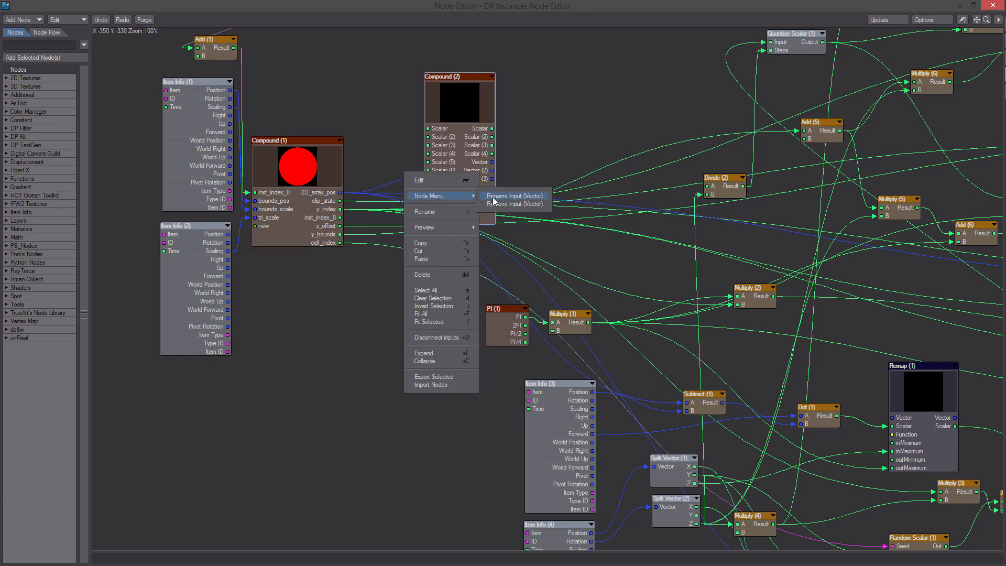
left_click(506, 198)
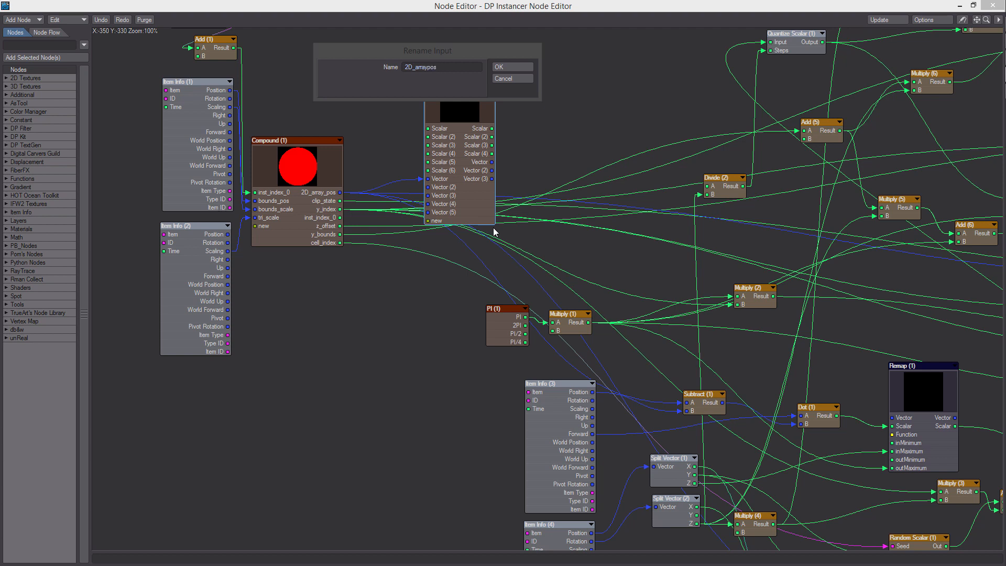
left_click(513, 67)
left_click_drag(473, 126, 498, 98)
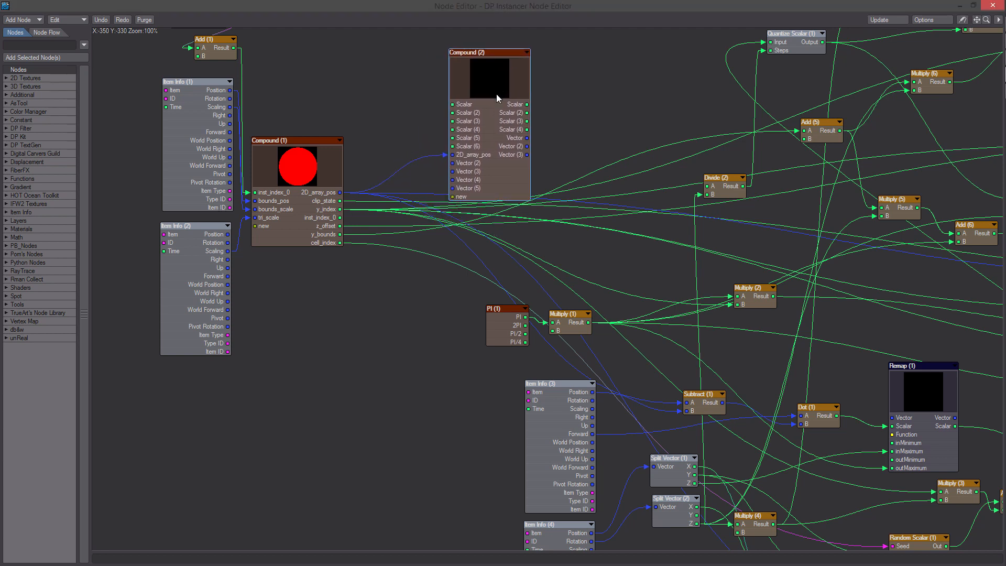
- Feed clip_state from Compound (1) into Compound (2)'s first Scalar input and rename that input clip_state
right_click(460, 105)
mouse_move(495, 134)
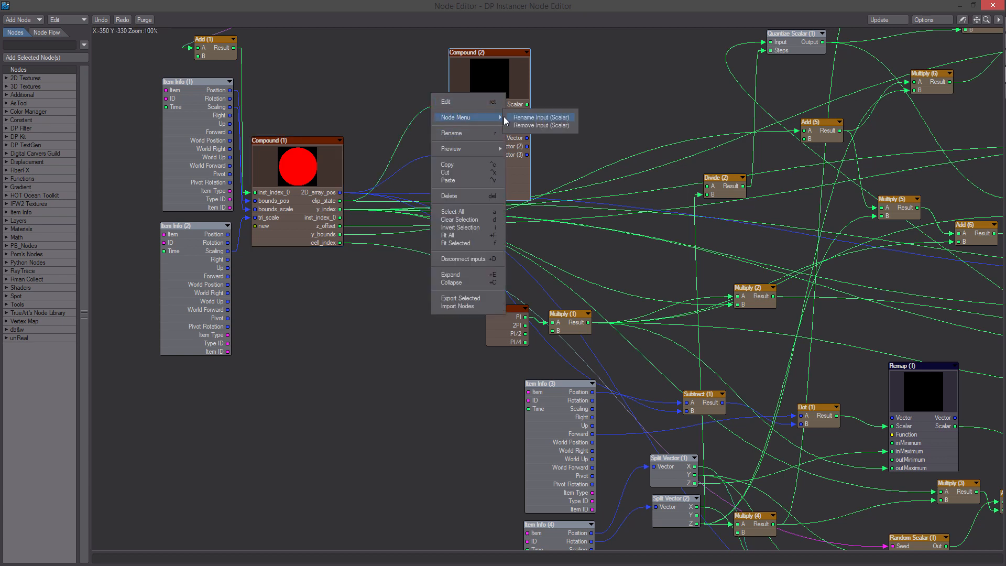
left_click(526, 113)
type("clip_state")
key("Return")
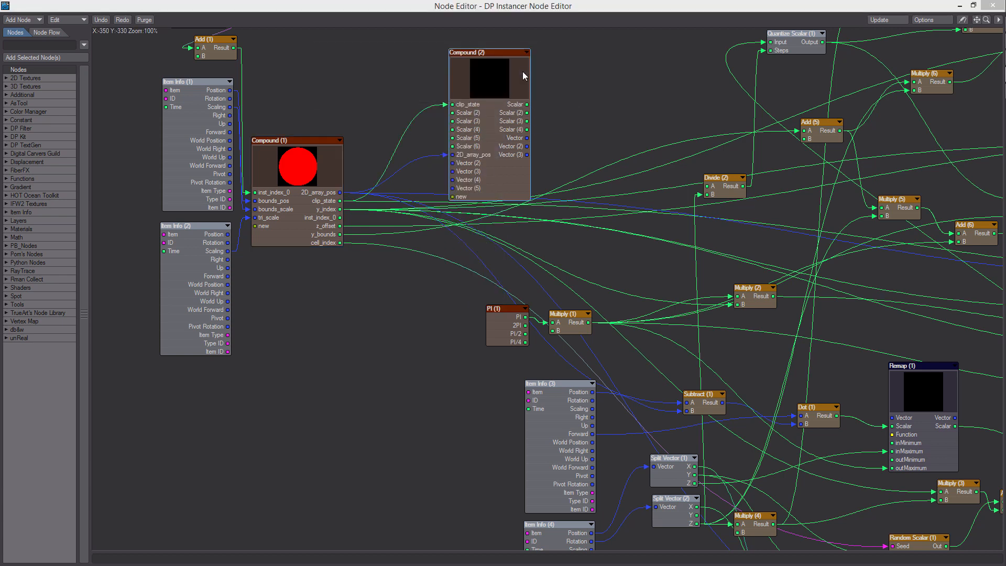
- Connect y_index from Compound (1) to Compound (2)'s Scalar (2) input and rename that input y_index
left_click_drag(340, 200, 473, 115)
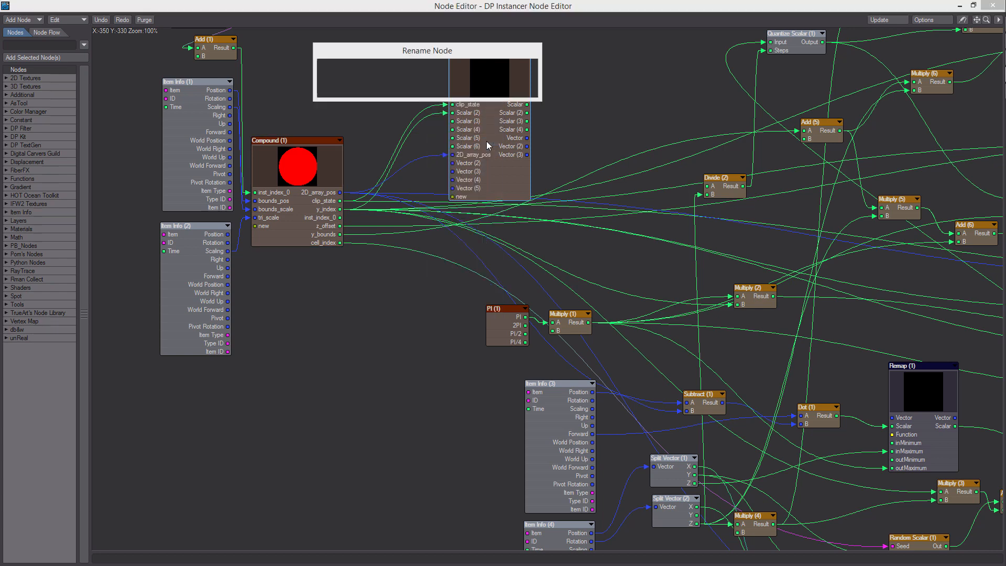
right_click(473, 115)
mouse_move(495, 128)
left_click(529, 130)
type("y_index")
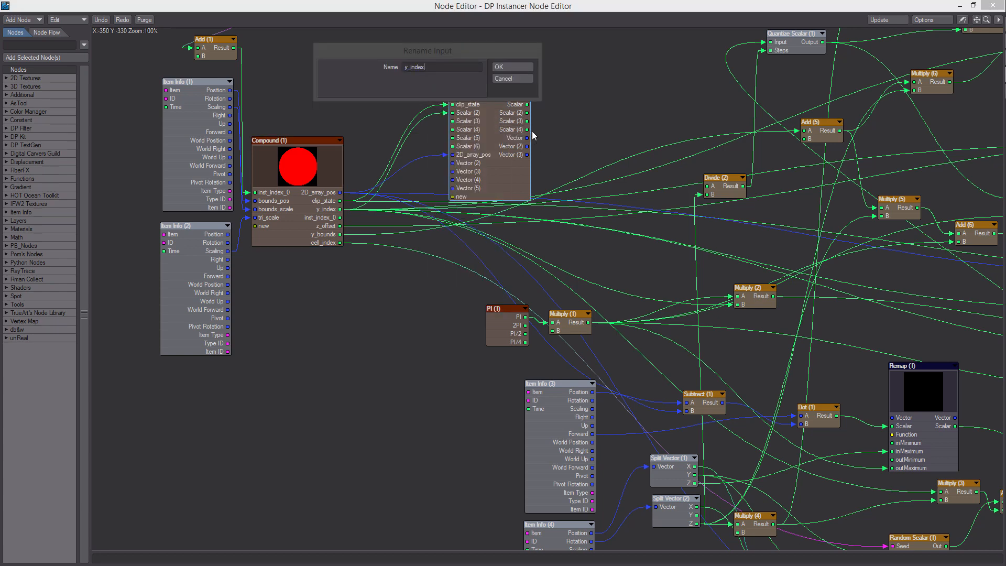
key("Return")
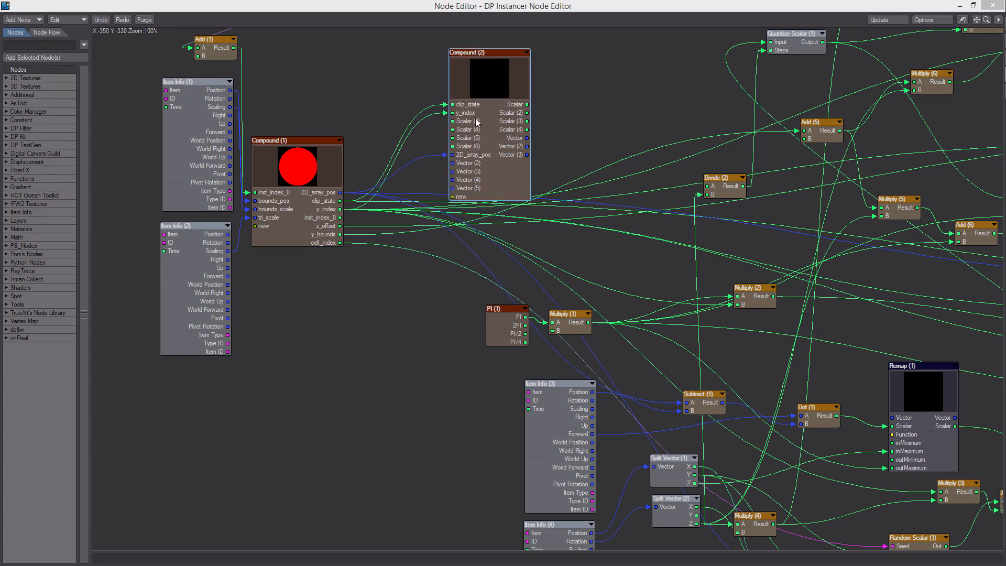
- Connect inst_index_0 from Compound (1) to Compound (2)'s Scalar (3) input and rename that input inst_index_0
left_click_drag(341, 218, 452, 121)
right_click(466, 121)
mouse_move(495, 139)
left_click(529, 139)
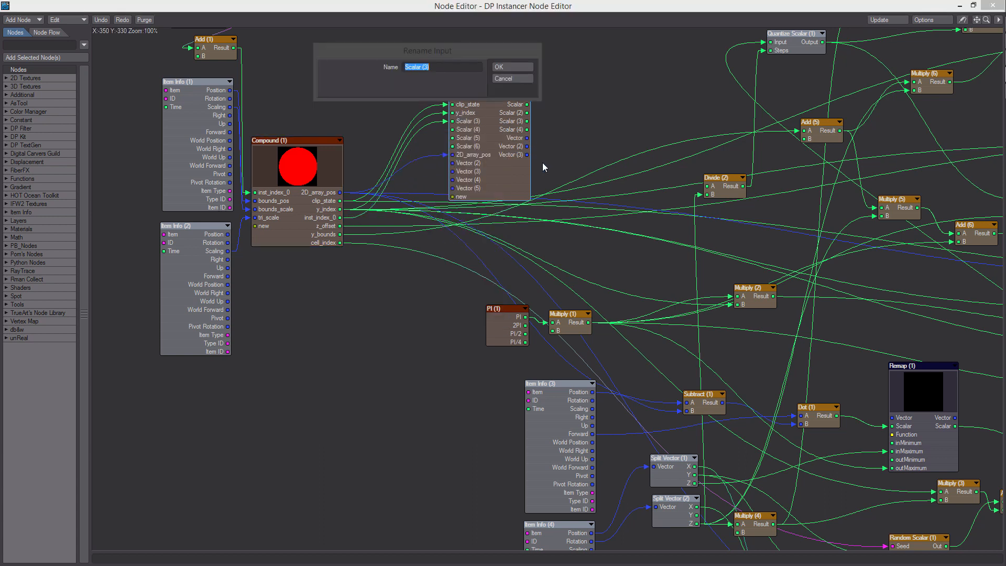
type("inst_index_0")
key("Return")
- Connect z_offset from Compound (1) to Compound (2)'s Scalar (4) input and rename that input z_offset
left_click_drag(340, 227, 452, 129)
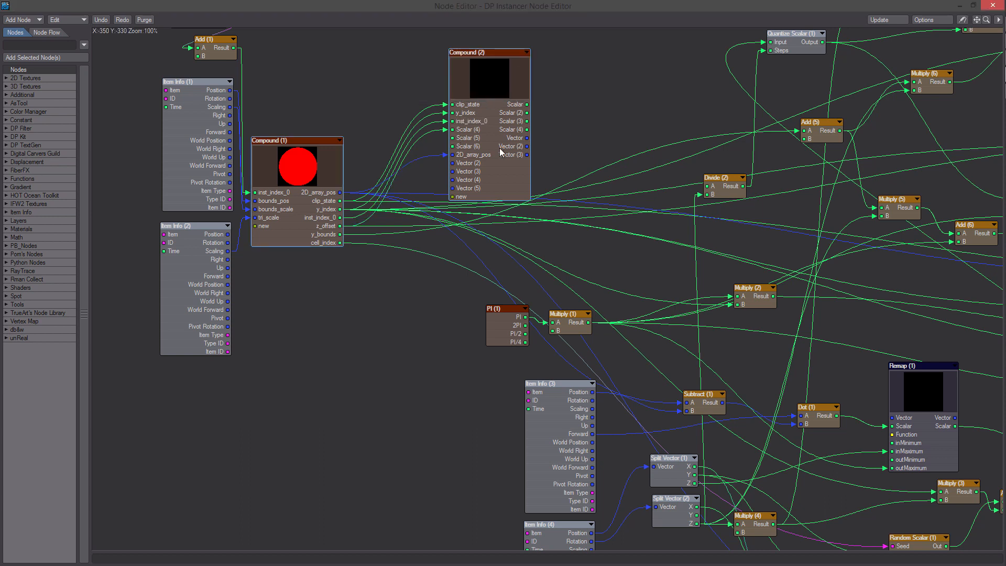
right_click(494, 140)
left_click(535, 139)
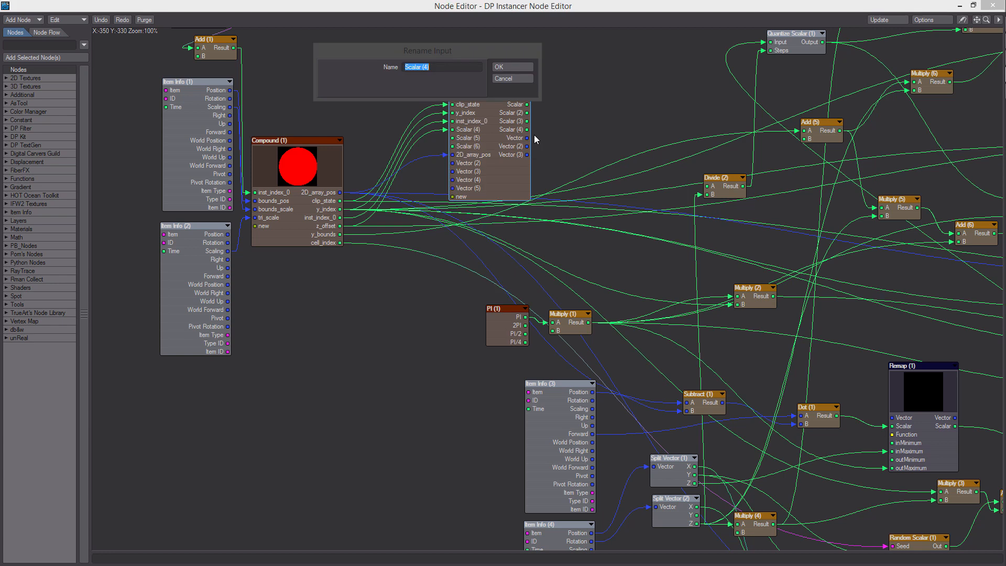
type("z_offset")
left_click(511, 67)
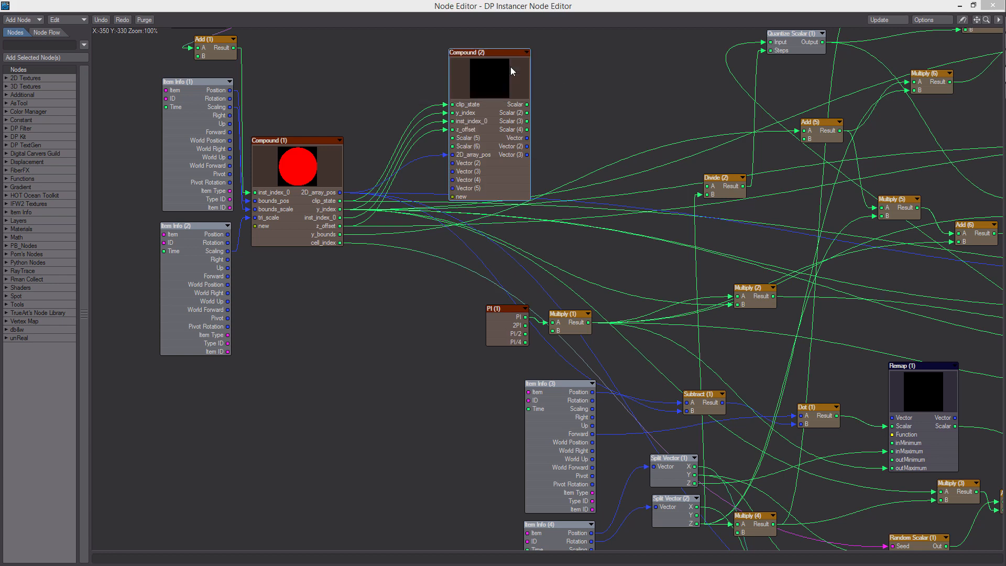
- Feed y_bounds from Compound (1) into Compound (2)'s Scalar (5) input and rename that input y_bounds
left_click_drag(340, 234, 452, 138)
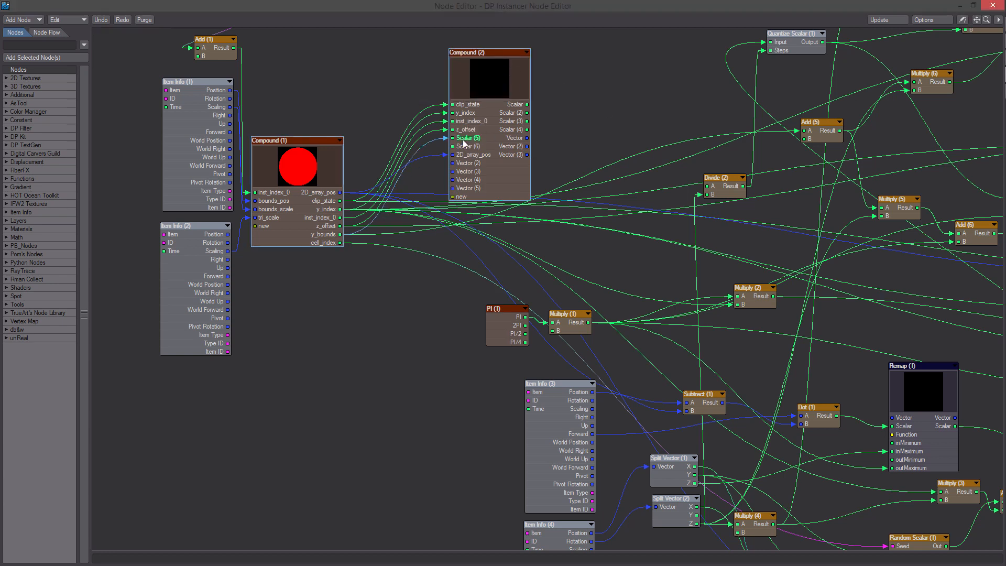
right_click(475, 167)
mouse_move(475, 167)
left_click(526, 175)
type("y")
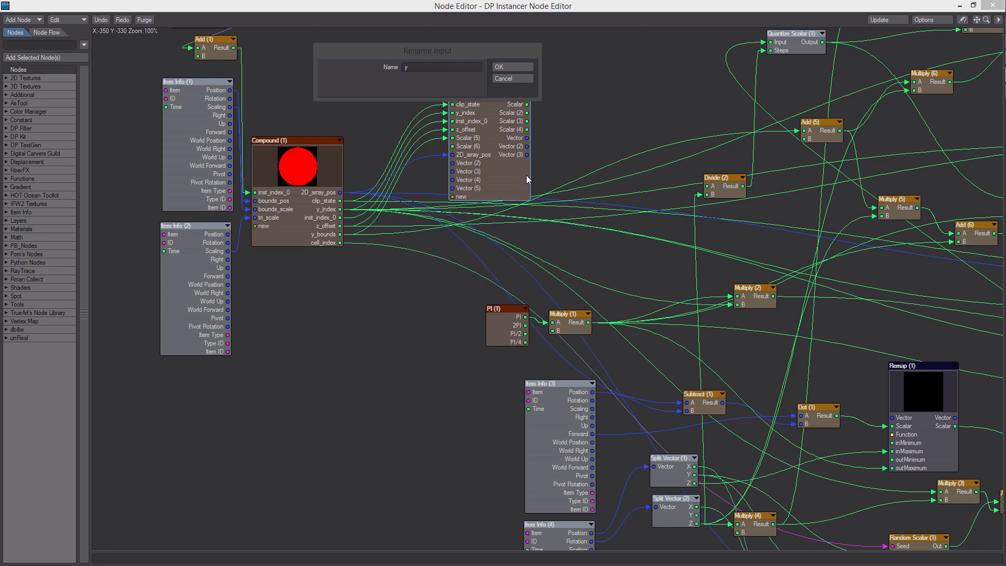
type("_bounds")
left_click(513, 67)
- Connect cell_index from Compound (1) to Compound (2)'s Scalar (6) input and rename that input cell_index
right_click(471, 148)
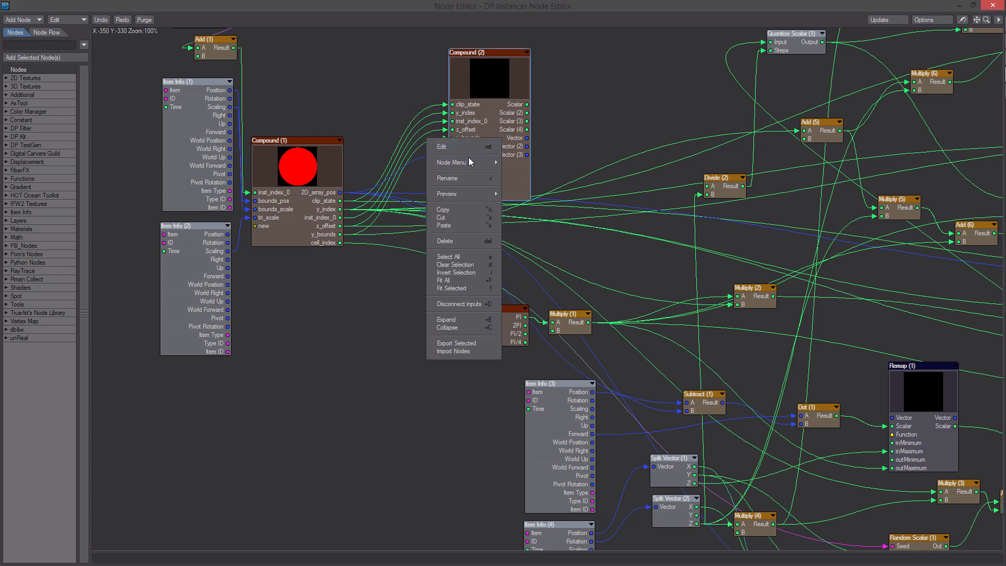
left_click(354, 240)
left_click_drag(340, 243, 452, 146)
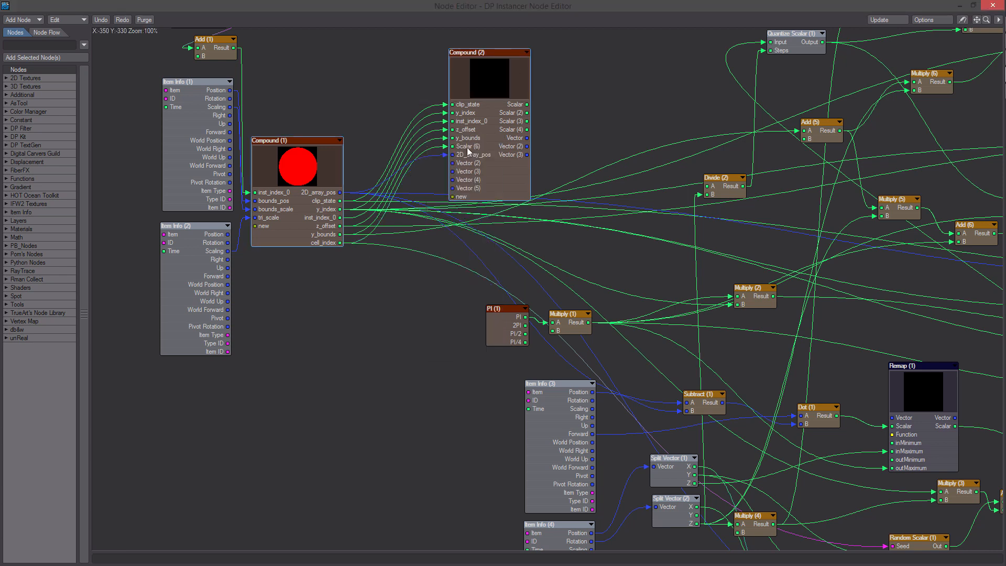
right_click(468, 148)
mouse_move(491, 161)
left_click(525, 170)
type("Cell_")
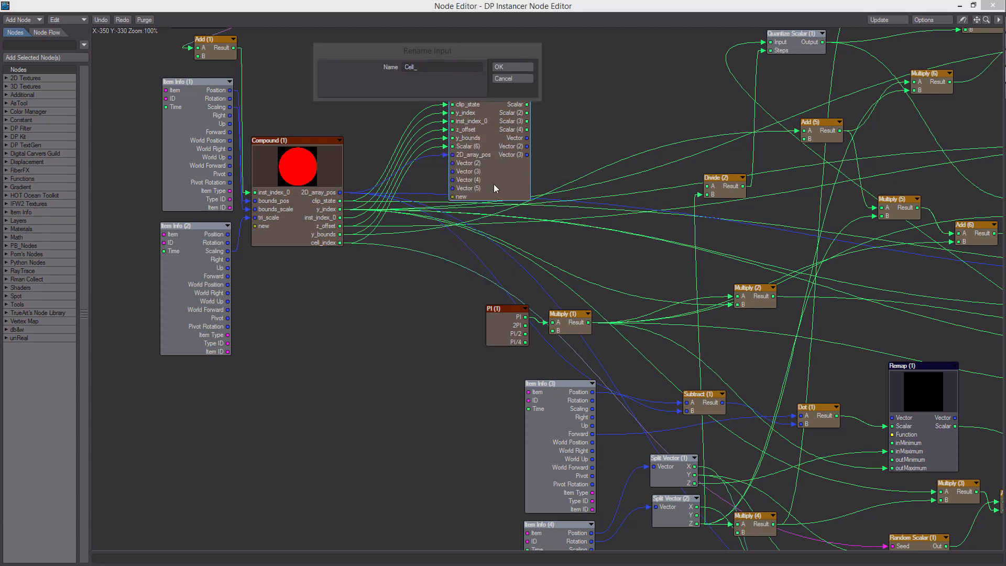
key("BackSpace")
key("BackSpace")
key("BackSpace")
key("BackSpace")
type("cell_index")
left_click(513, 67)
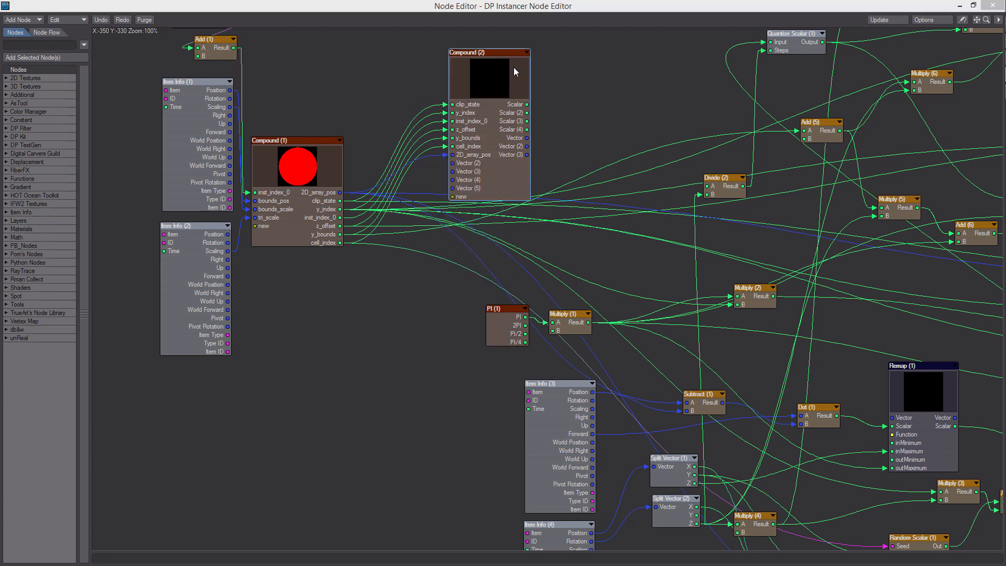
- Move Item Info (3) and Item Info (4) below Item Info (2) and place Compound (2) beside them
middle_click_drag(476, 114, 422, 85)
left_click_drag(551, 533, 524, 466)
left_click_drag(509, 451, 298, 423)
left_click_drag(435, 80, 444, 348)
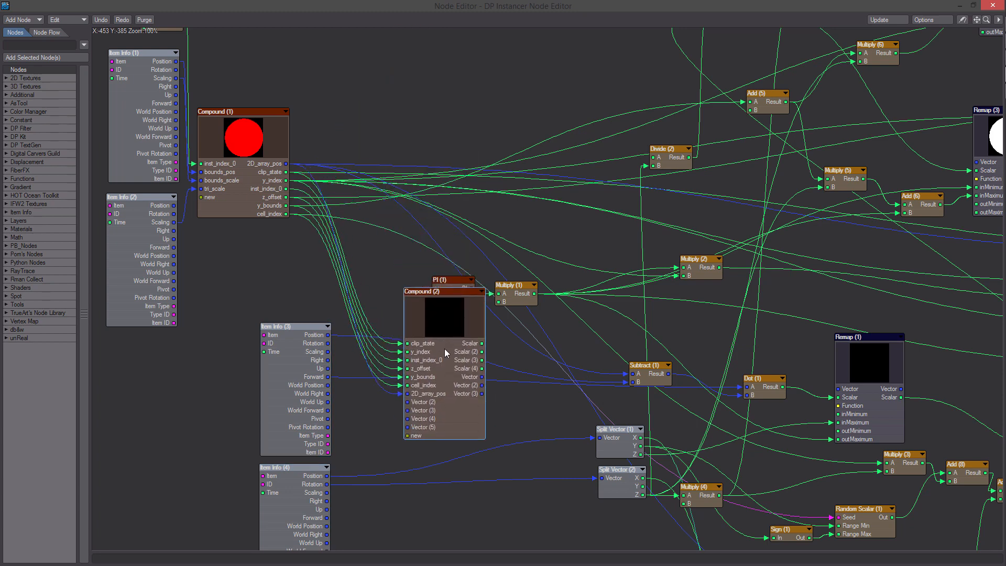
middle_click_drag(444, 348, 468, 230)
left_click_drag(302, 288, 243, 286)
middle_click_drag(243, 287, 211, 329)
left_click_drag(422, 264, 396, 325)
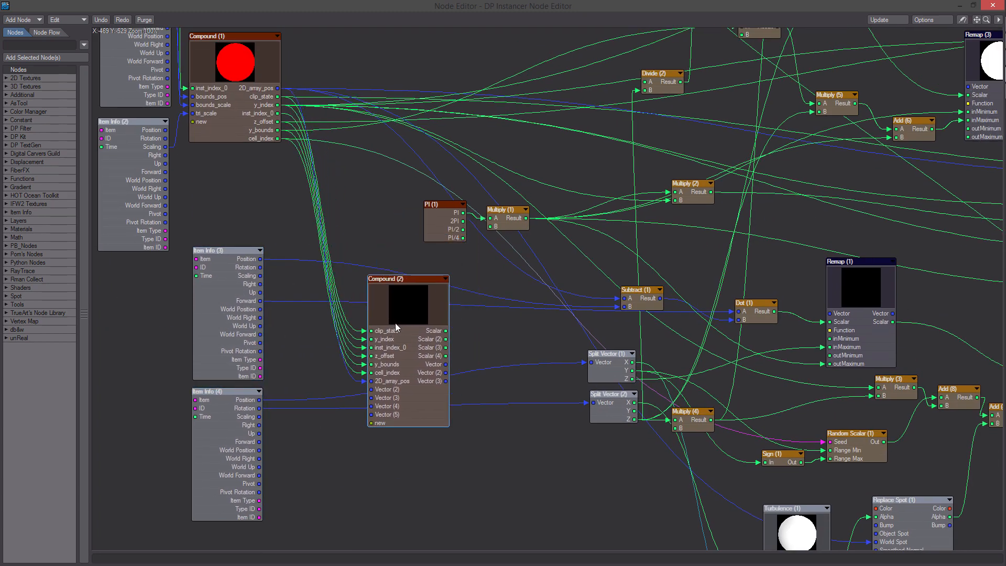
- Feed Position from Item Info (3) into Compound (2)'s Vector (2) input and rename that input control_pos
left_click_drag(262, 261, 380, 393)
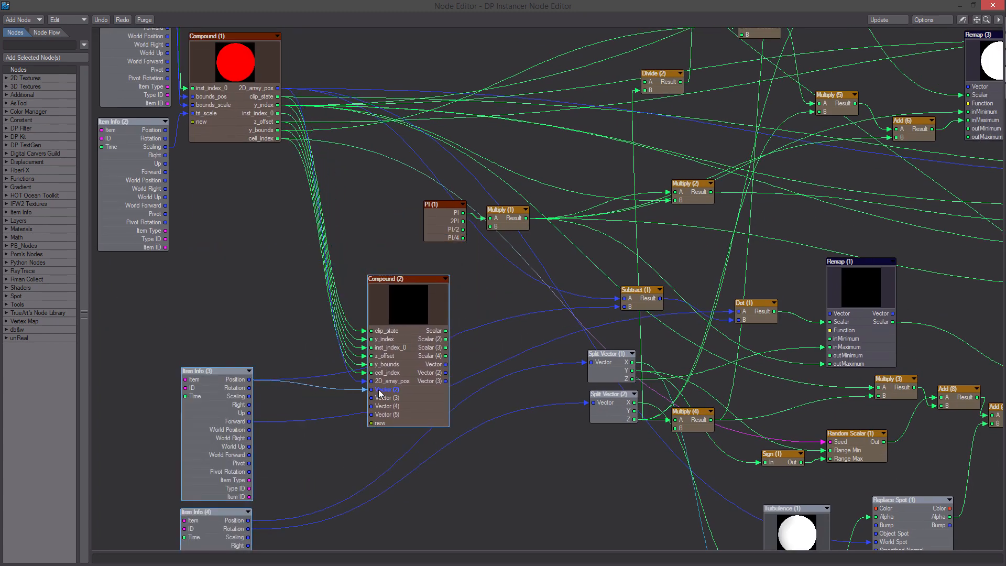
double_click(416, 345)
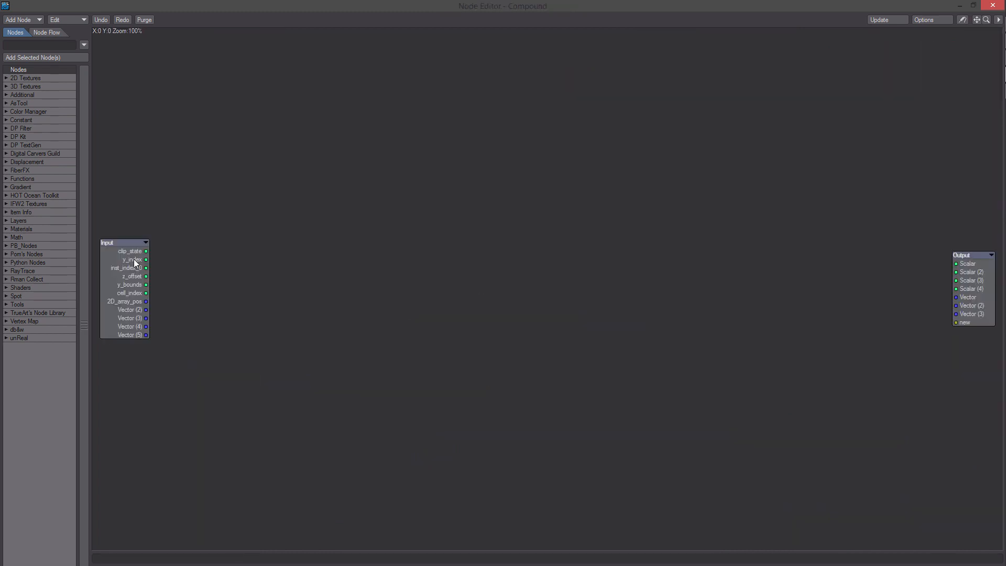
key("u")
left_click_drag(391, 386, 392, 342)
right_click(392, 344)
mouse_move(401, 362)
left_click(458, 361)
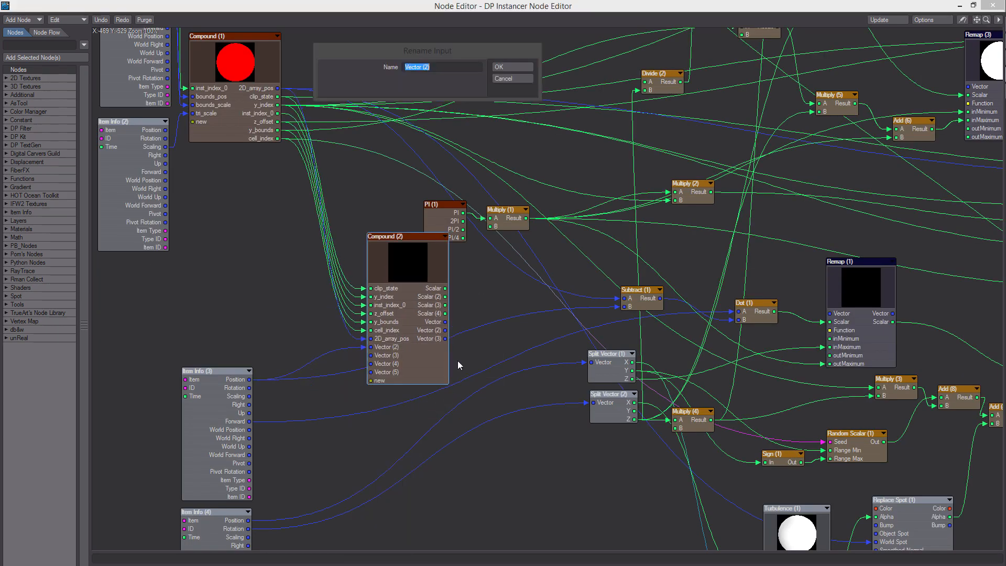
type("control_pos")
key("Return")
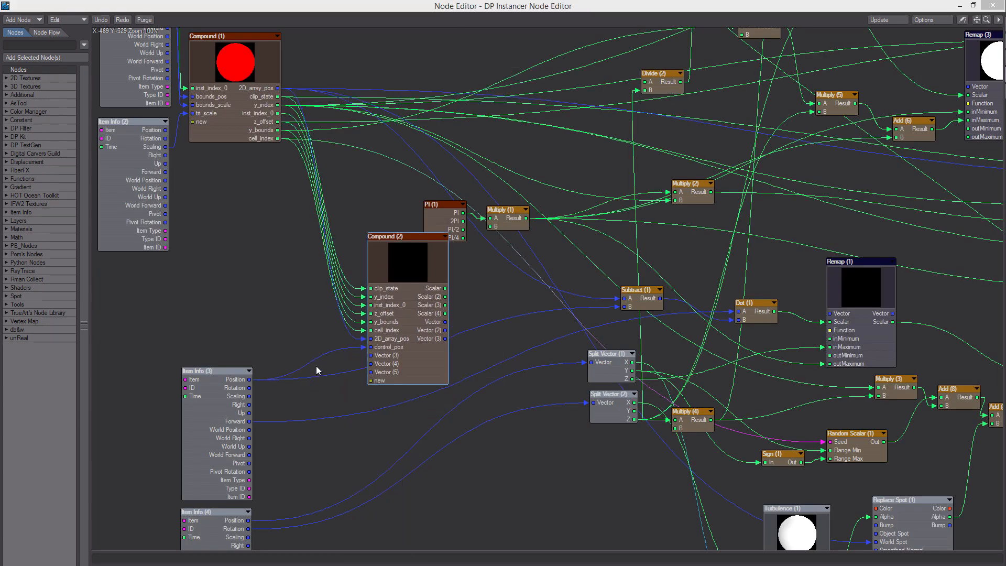
- Feed Forward from Item Info (3) into Compound (2)'s Vector (3) input and rename that input control_forward
right_click(386, 359)
mouse_move(404, 361)
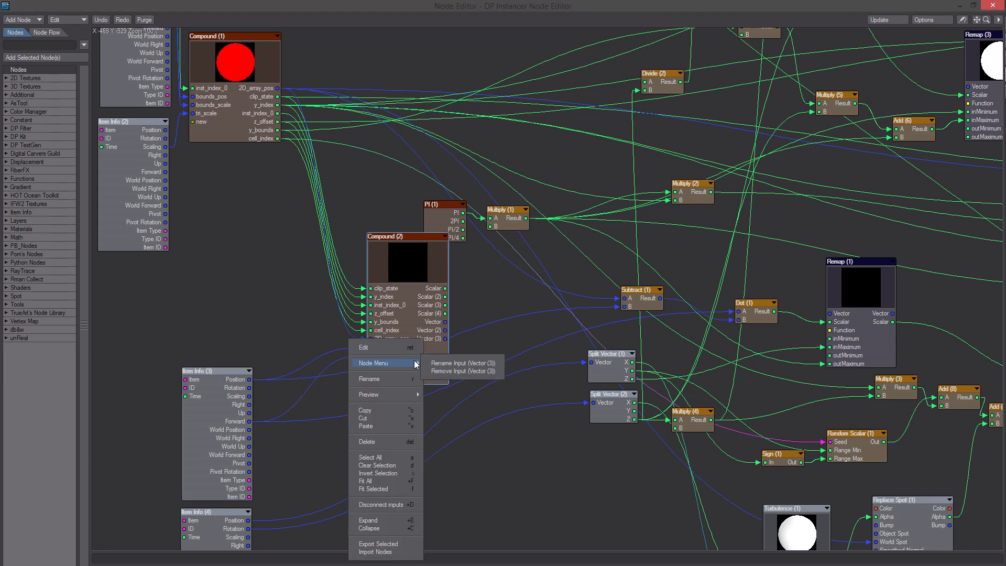
left_click(443, 368)
type("control_forward")
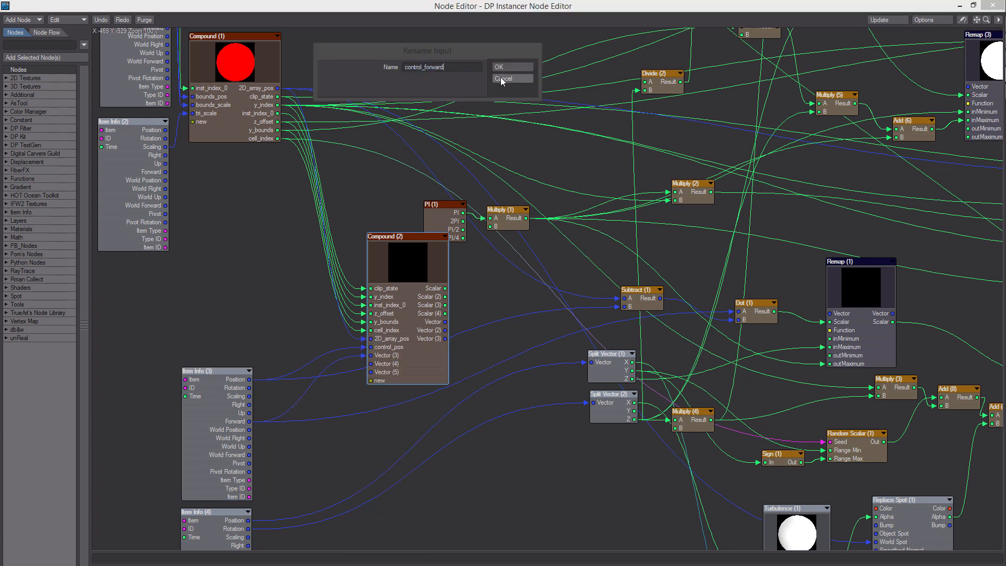
left_click(512, 67)
- Connect Position from Item Info (4) to Compound (2)'s Vector (4) input and rename that input control_2_pos
left_click_drag(309, 440, 312, 419, "alt")
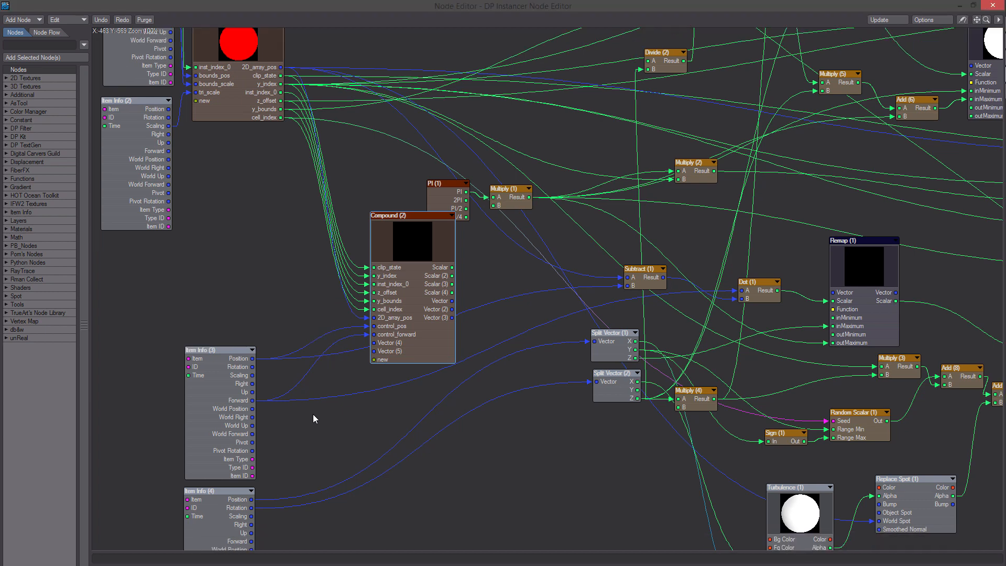
left_click_drag(252, 499, 367, 343)
right_click(386, 343)
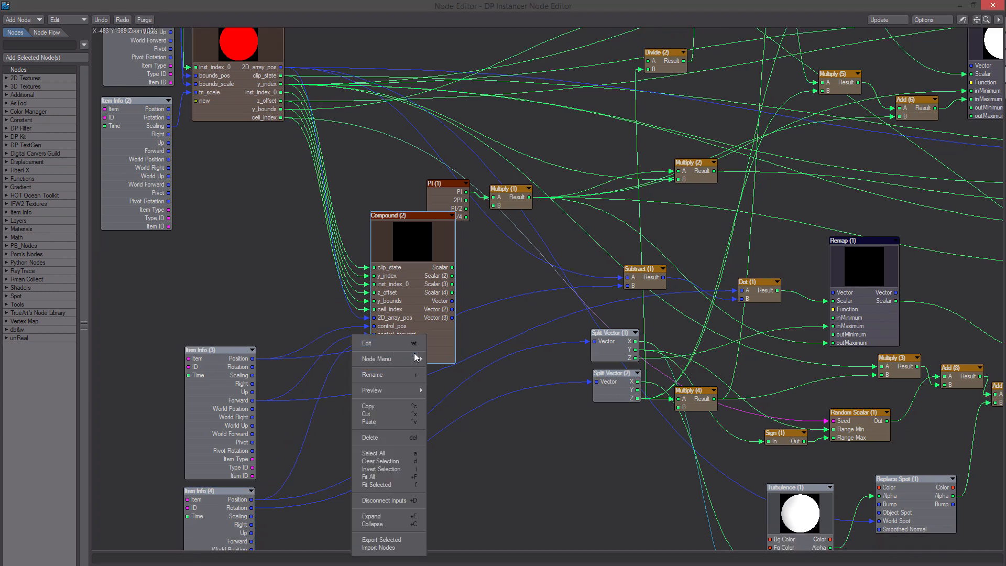
left_click(464, 368)
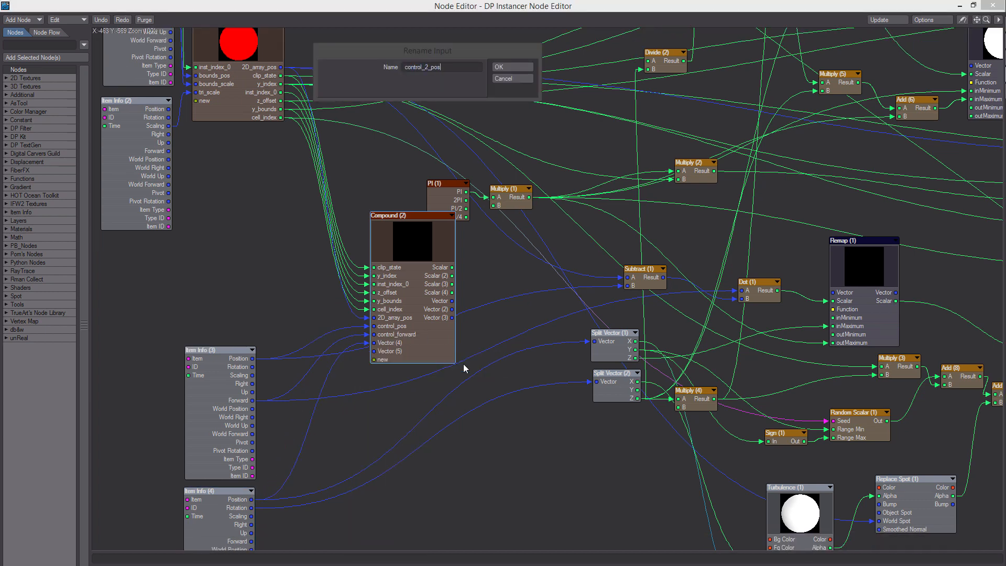
left_click(513, 66)
- Connect Rotation from Item Info (4) to Compound (2)'s Vector (5) input and rename that input control_2_rot
right_click(390, 352)
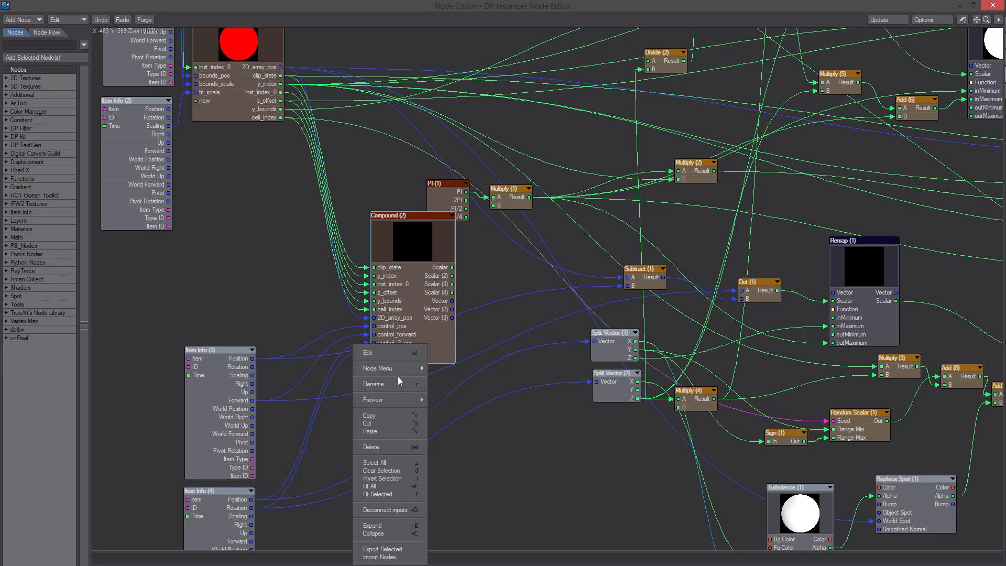
mouse_move(398, 368)
left_click(464, 368)
type("control_2")
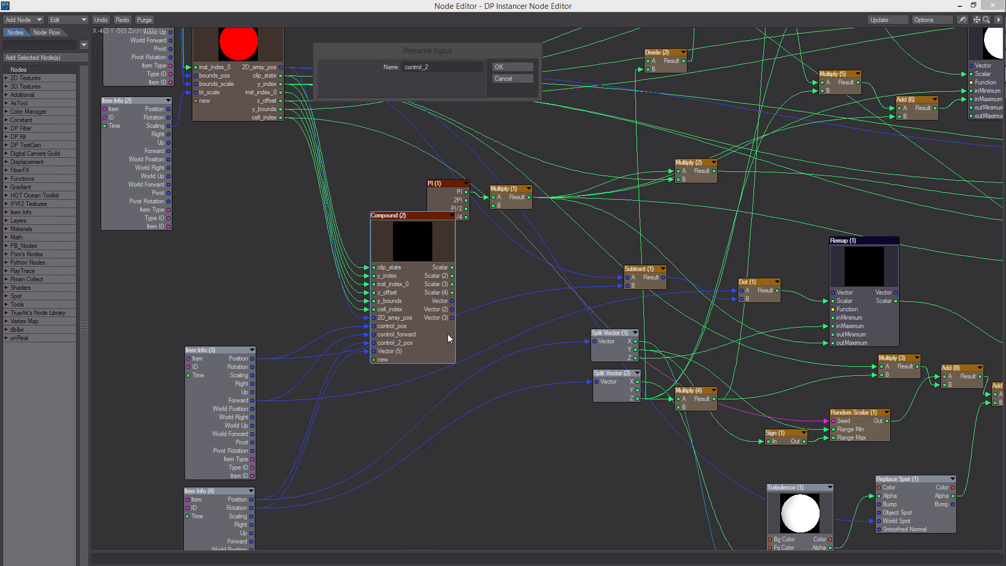
type("_rot")
left_click(511, 68)
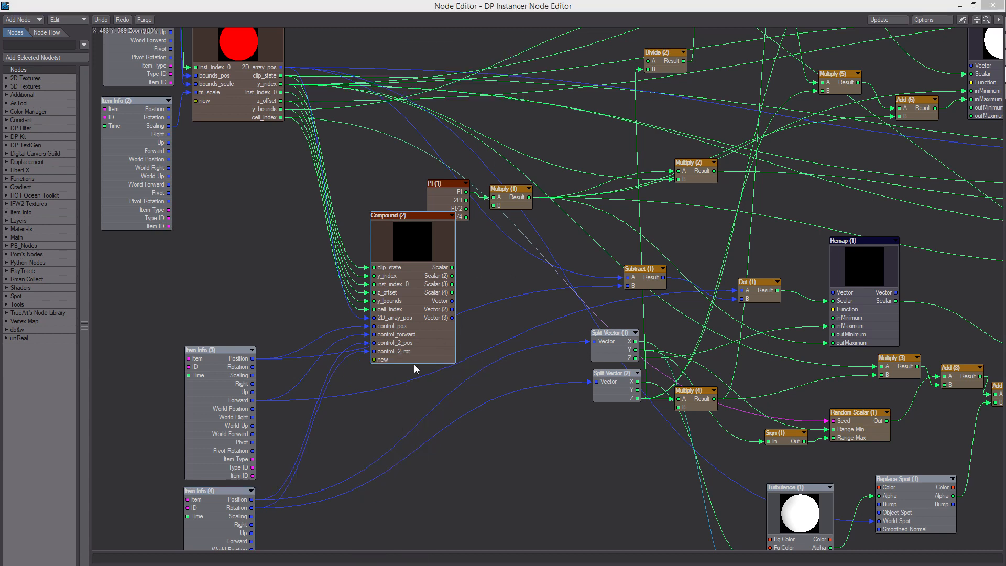
- Shift Item Info (3) and Item Info (4) slightly away from Compound (2) and save the work
middle_click_drag(414, 363, 431, 263)
left_click_drag(326, 419, 230, 325)
left_click_drag(251, 348, 232, 328)
middle_click_drag(389, 308, 340, 376)
key("ctrl+s")
key("Return")
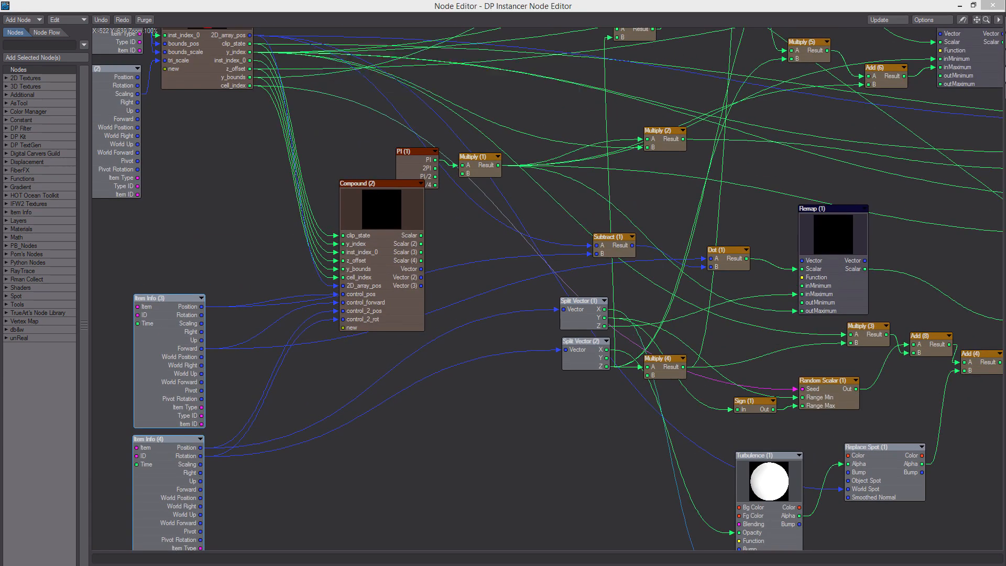
- Move Item Info (3) and Item Info (4) next to the animation nodes and select the whole cluster for copying
middle_click_drag(512, 191, 405, 175)
scroll(457, 275, "down", 6)
middle_click_drag(458, 275, 497, 295)
left_click_drag(480, 289, 457, 278)
left_click_drag(419, 423, 370, 341)
left_click_drag(385, 336, 336, 326)
left_click_drag(452, 282, 436, 258)
left_click_drag(335, 324, 505, 351)
middle_click_drag(858, 372, 793, 354)
left_click_drag(820, 455, 419, 70)
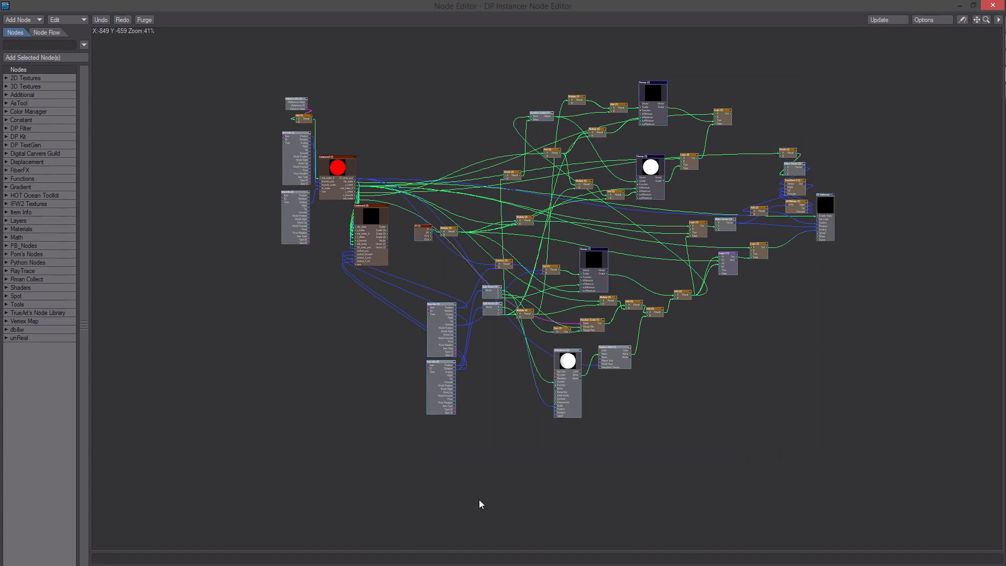
- Move Item Info (3) and Item Info (4) out of the cluster and delete the remaining animation nodes
left_click_drag(476, 455, 423, 300)
left_click_drag(442, 335, 300, 324)
left_click_drag(809, 465, 424, 50)
key("Delete")
- Move Compound (2) into the cleared space and paste the animation nodes inside it, repositioning its Input node
left_click_drag(358, 222, 546, 242)
left_click_drag(817, 216, 747, 202)
double_click(564, 230)
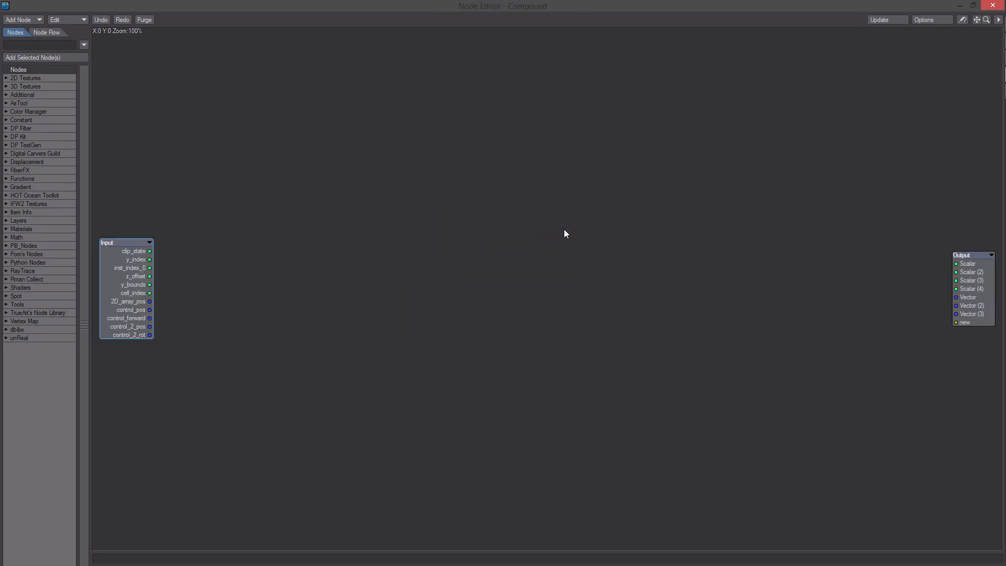
left_click(601, 287)
key("ctrl+v")
middle_click_drag(563, 338, 856, 336)
left_click_drag(421, 303, 348, 146)
middle_click_drag(610, 149, 479, 244)
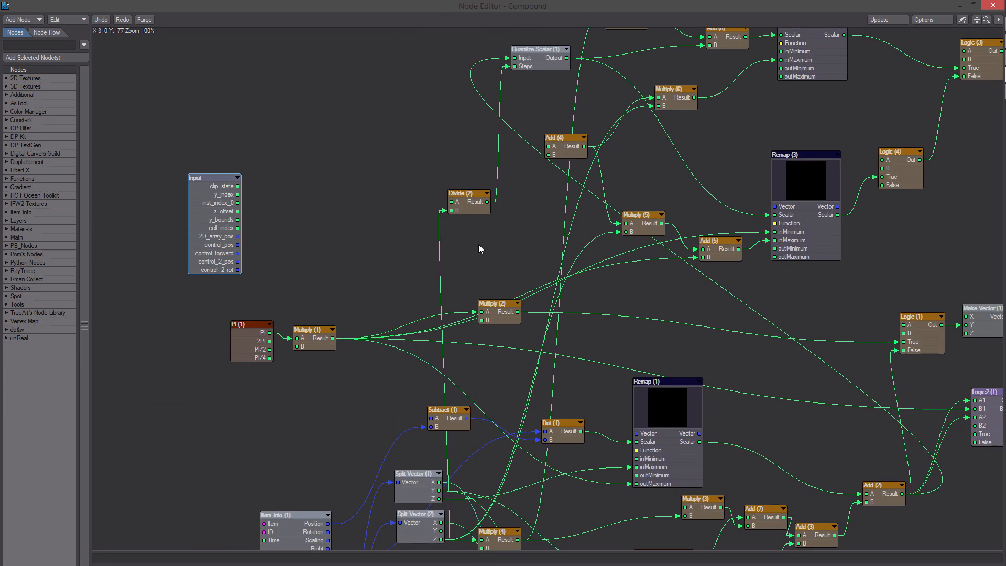
- Place the compound's Output node beside the final transform nodes and nudge Logic (4) and Remap (3)
middle_click_drag(952, 200, 567, 309)
middle_click_drag(755, 487, 687, 426)
left_click_drag(687, 426, 811, 316)
middle_click_drag(446, 215, 545, 294)
left_click_drag(545, 294, 547, 287)
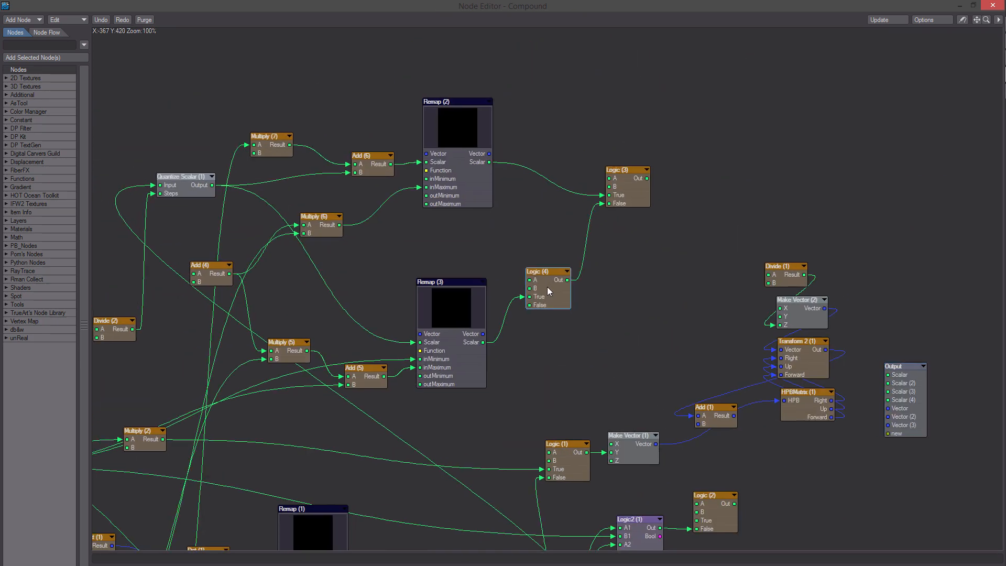
left_click_drag(461, 315, 469, 303)
middle_click_drag(607, 308, 821, 178)
middle_click_drag(891, 153, 625, 225)
- Place Add (1) below HPBMatrix (1), connect its Result to the Output node's Vector input and rename that input inst_pos
left_click_drag(665, 355, 758, 384)
middle_click_drag(760, 384, 725, 370)
left_click_drag(743, 371, 801, 336)
right_click(811, 336)
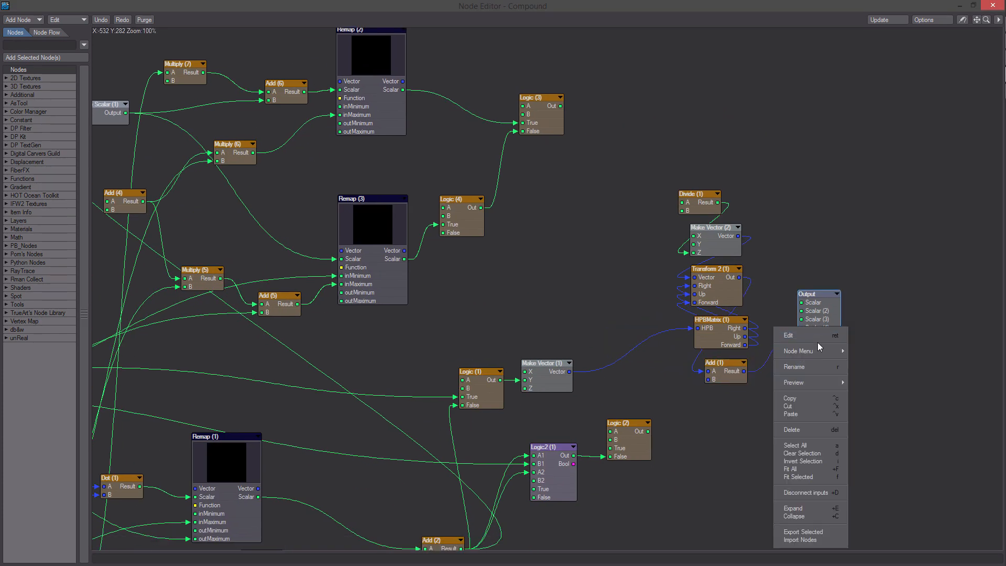
mouse_move(818, 350)
left_click(868, 351)
type("inst_pos")
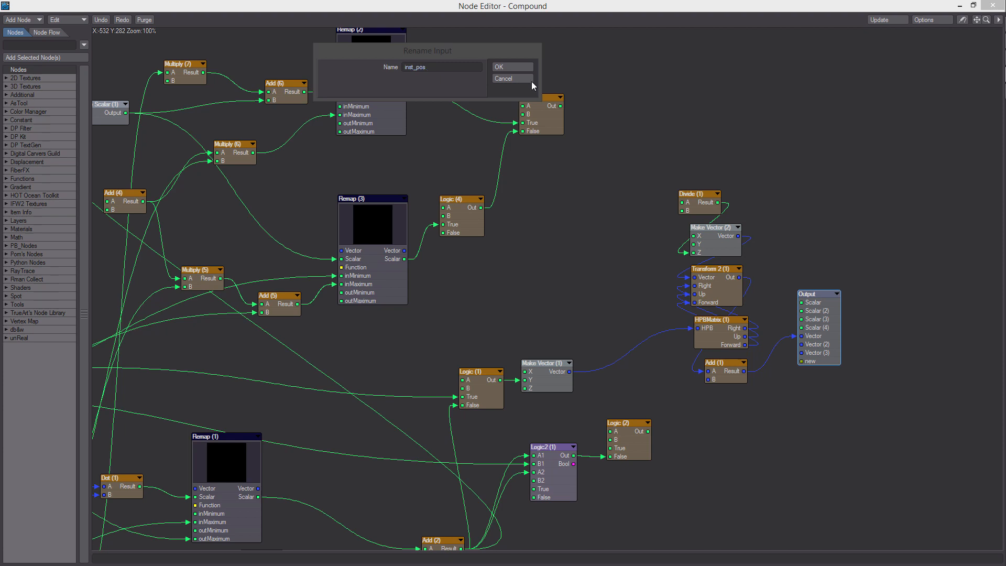
left_click(525, 68)
- Place Logic (2) below Add (1), connect its Out to the Output node's Vector (3) input and rename that input inst_scale
left_click_drag(639, 423, 737, 399)
left_click_drag(746, 407, 801, 361)
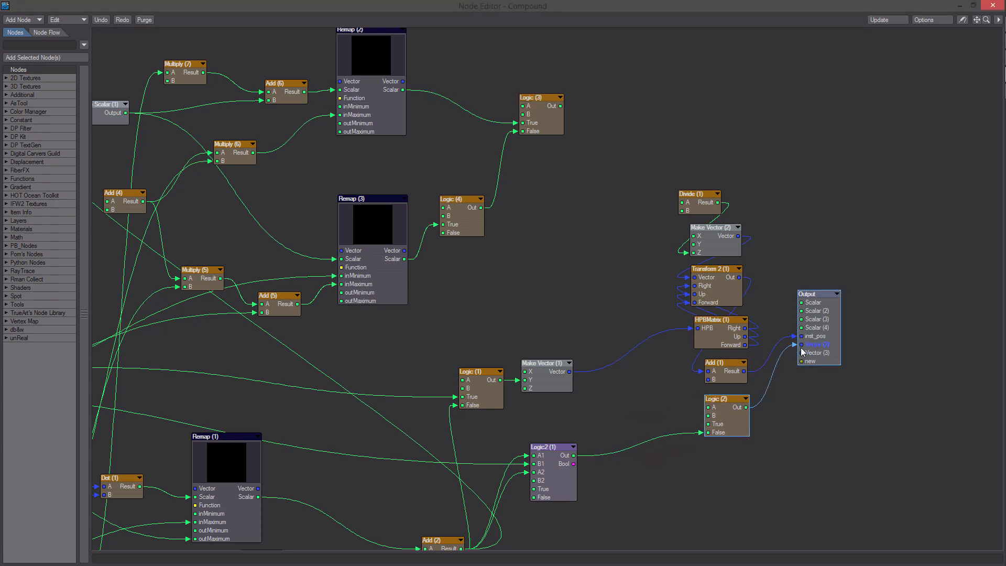
right_click(811, 352)
mouse_move(817, 367)
left_click(858, 369)
type("inst_scale")
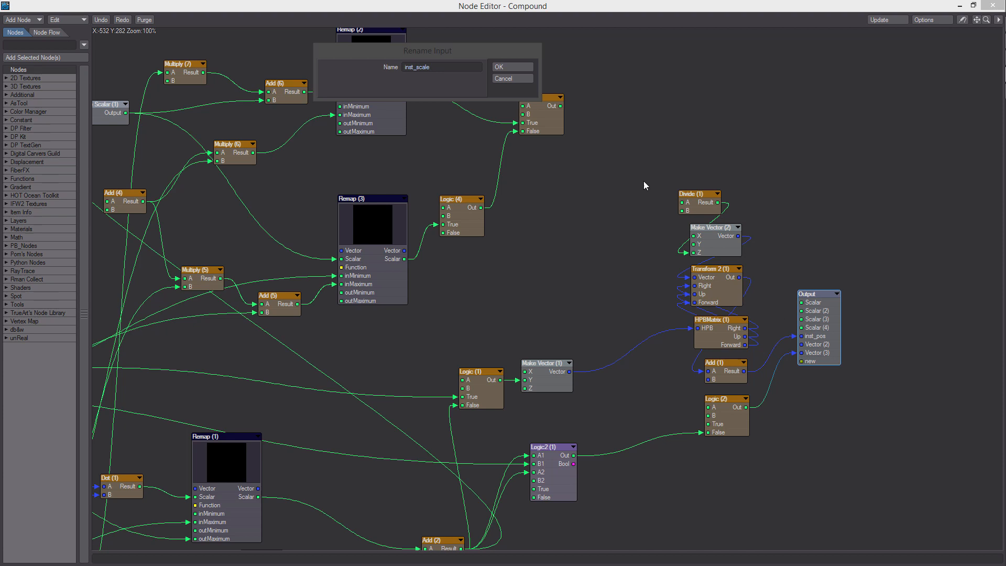
left_click(524, 68)
- Connect Make Vector (1) to the Output node's Vector (2) input and rename that input inst_rot
left_click_drag(580, 407, 488, 373)
left_click_drag(569, 388, 801, 345)
right_click(816, 344)
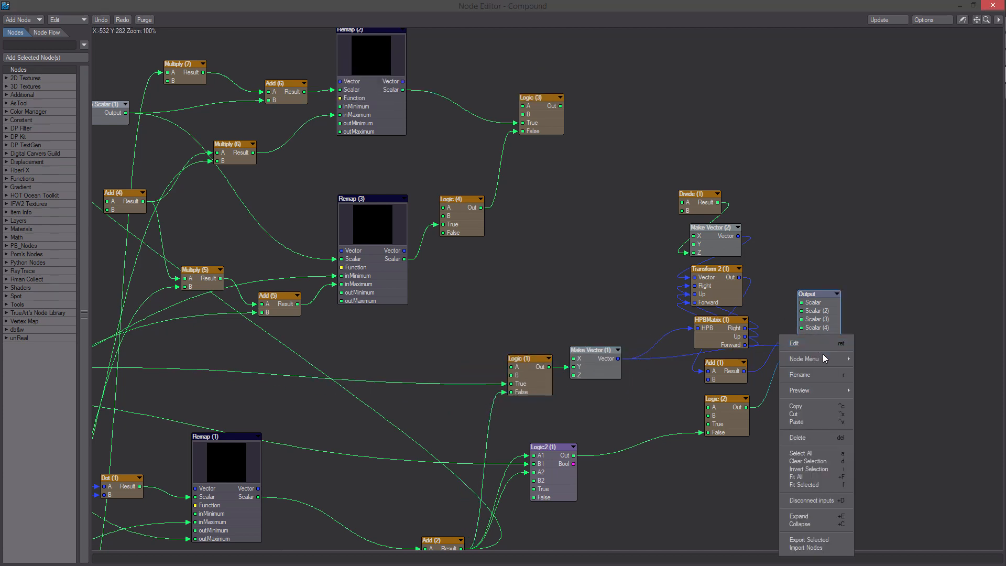
left_click(864, 367)
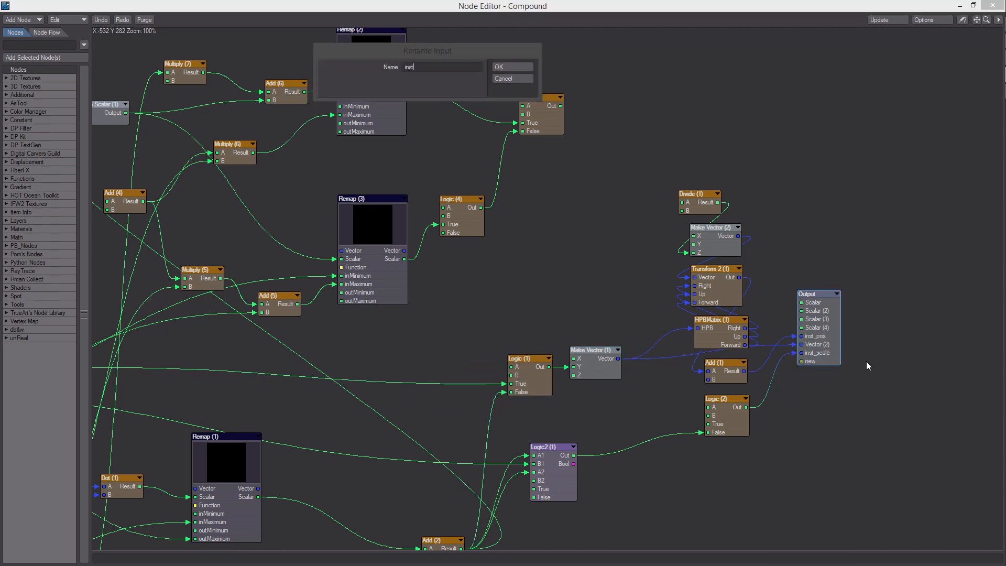
type("inst_rot")
left_click(513, 68)
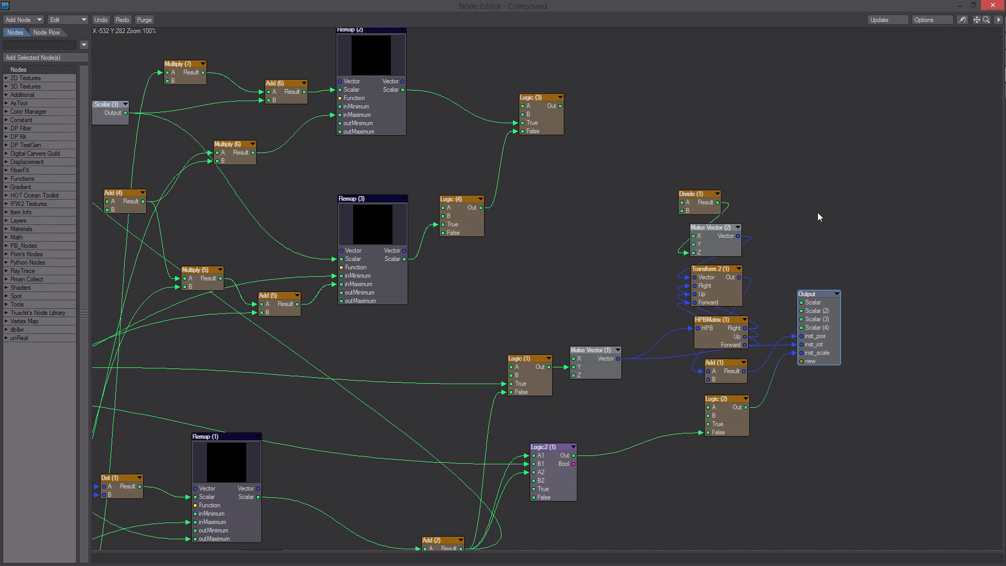
- Move the Input node closer to the network, connect clip_state to the Output node's first Scalar input and rename that input
middle_click_drag(818, 213, 756, 189)
middle_click_drag(662, 84, 917, 120)
left_click_drag(986, 20, 964, 23)
middle_click_drag(738, 140, 771, 121)
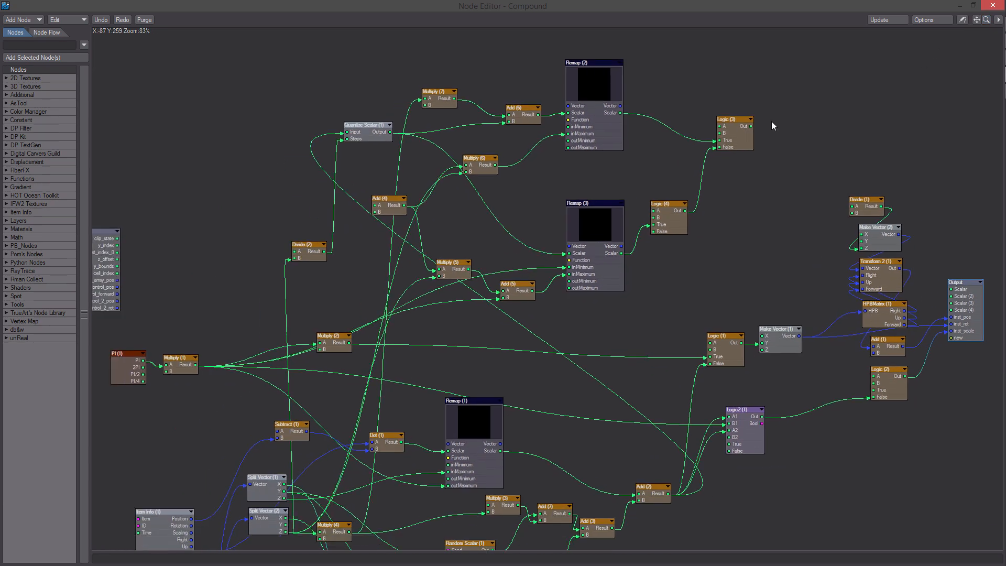
left_click_drag(110, 265, 216, 192)
middle_click_drag(216, 192, 194, 200)
left_click_drag(199, 176, 929, 295)
right_click(929, 295)
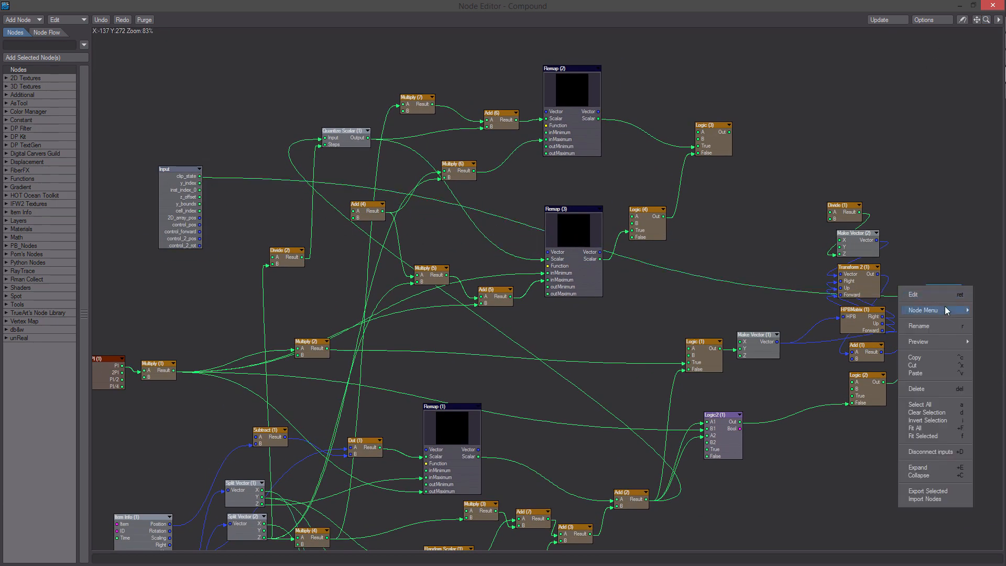
left_click(909, 310)
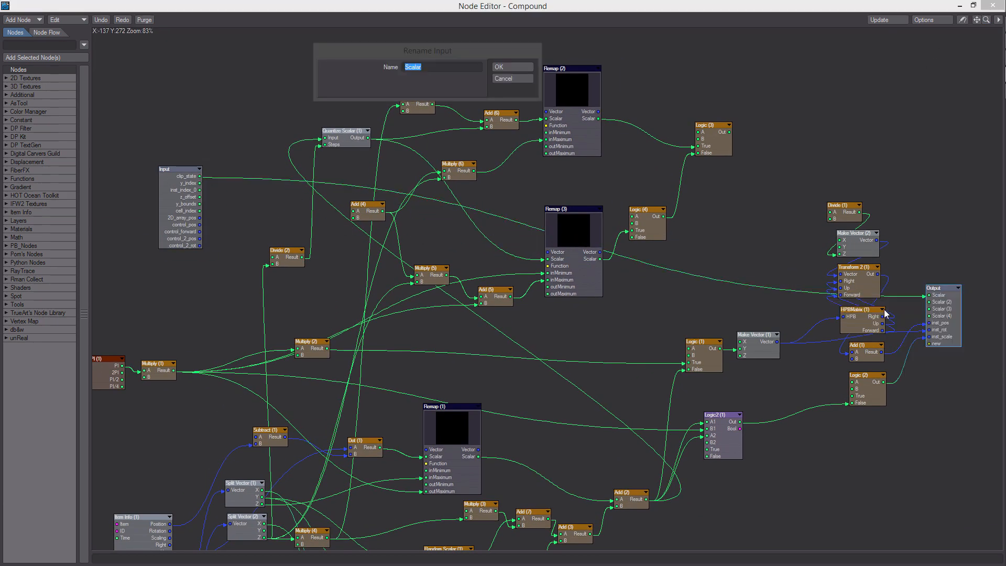
left_click(511, 67)
- Connect y_index from the Input node to the Output node's Scalar (2) input and start renaming that input
left_click_drag(200, 183, 929, 302)
right_click(929, 301)
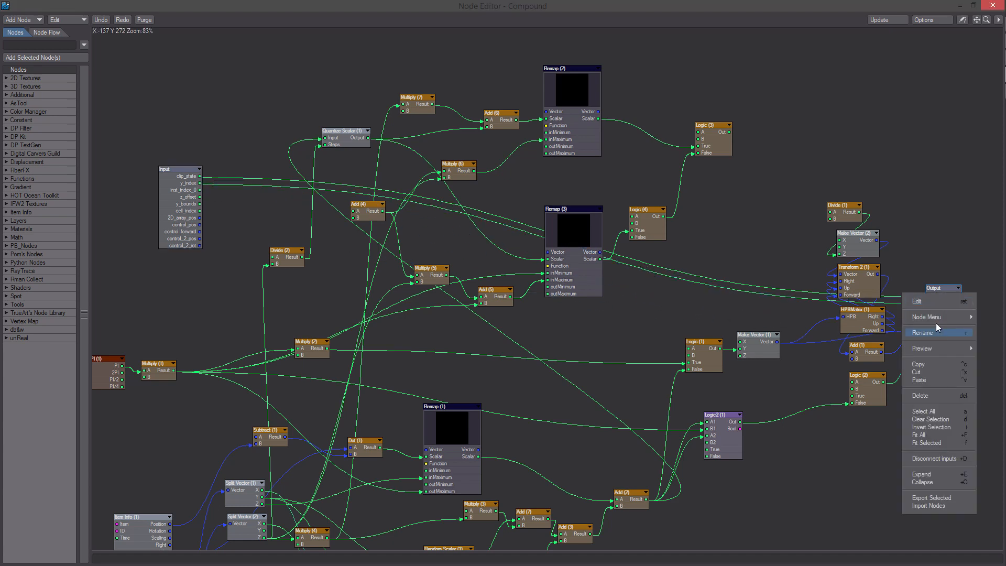
- Rename the Output node's Scalar (2) connection y_index, and connect the Input's cell_index to Scalar (3), renaming it cell_index
left_click(914, 329)
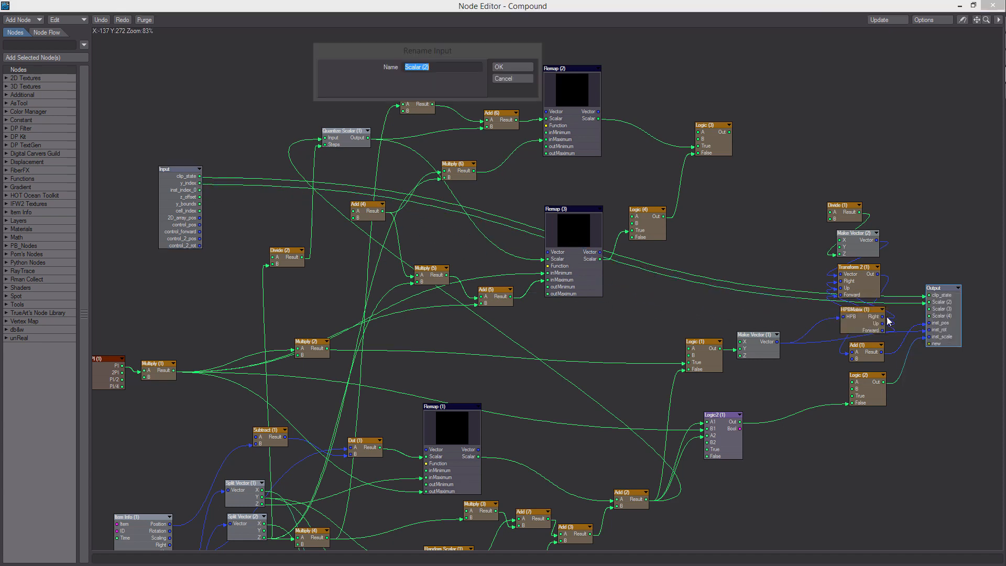
left_click(516, 69)
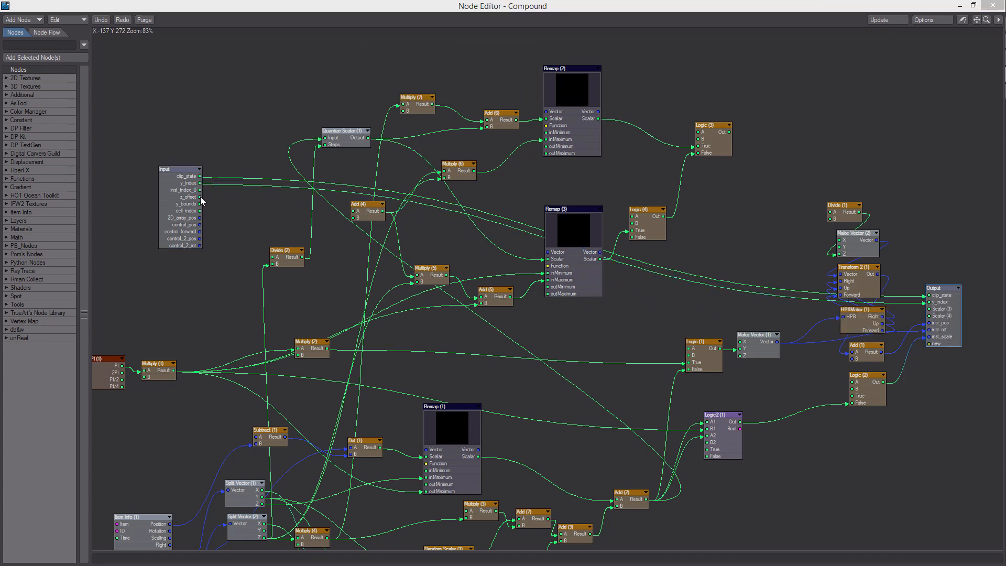
mouse_move(201, 197)
left_mouse_down()
mouse_move(215, 203)
mouse_move(201, 202)
left_mouse_up()
left_click_drag(200, 204, 937, 309)
right_click(937, 313)
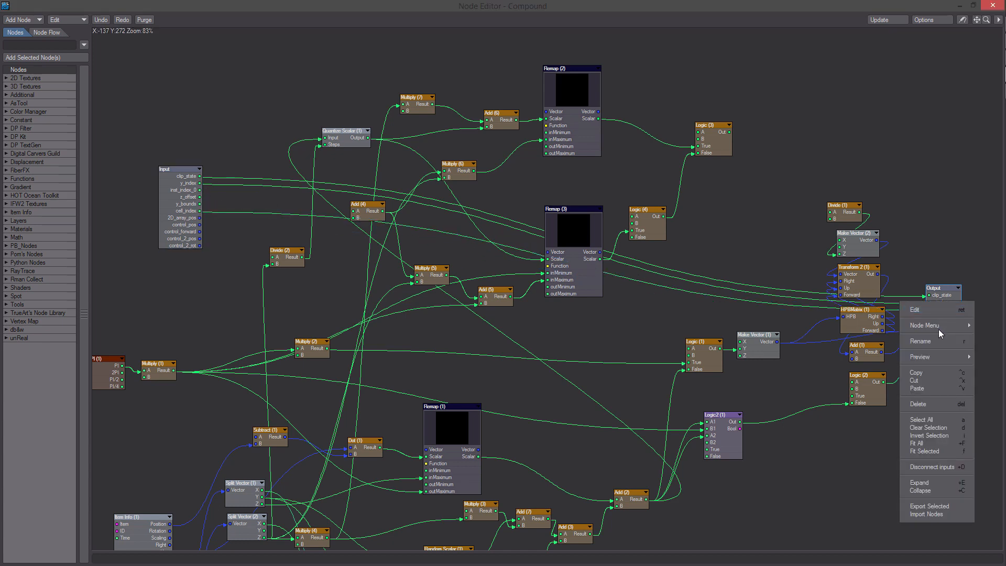
left_click(877, 329)
left_click(522, 69)
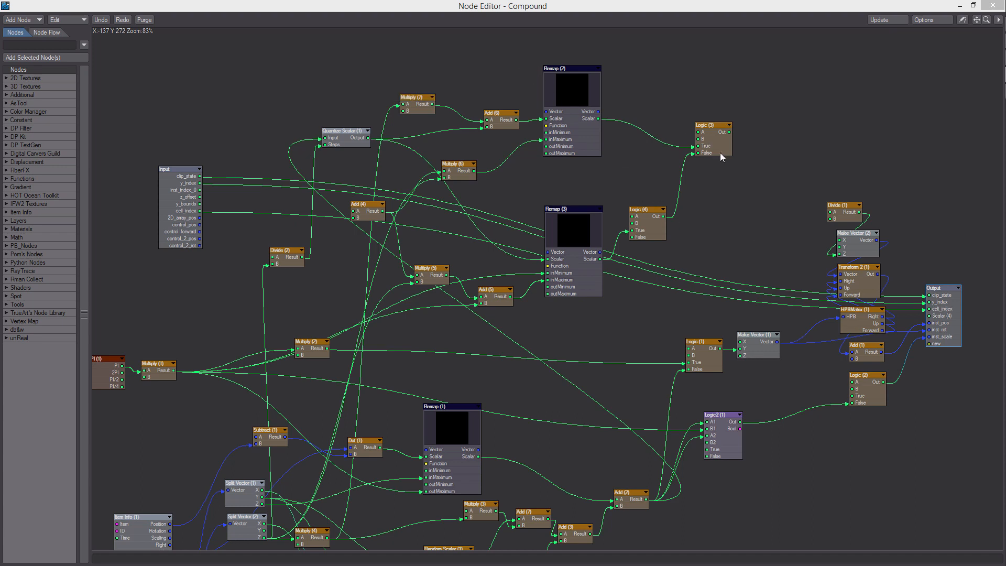
- Connect Logic (3)'s Out to the Output node's Scalar (4) connection and rename that connection texture_change
left_click_drag(730, 132, 785, 239)
right_click(920, 313)
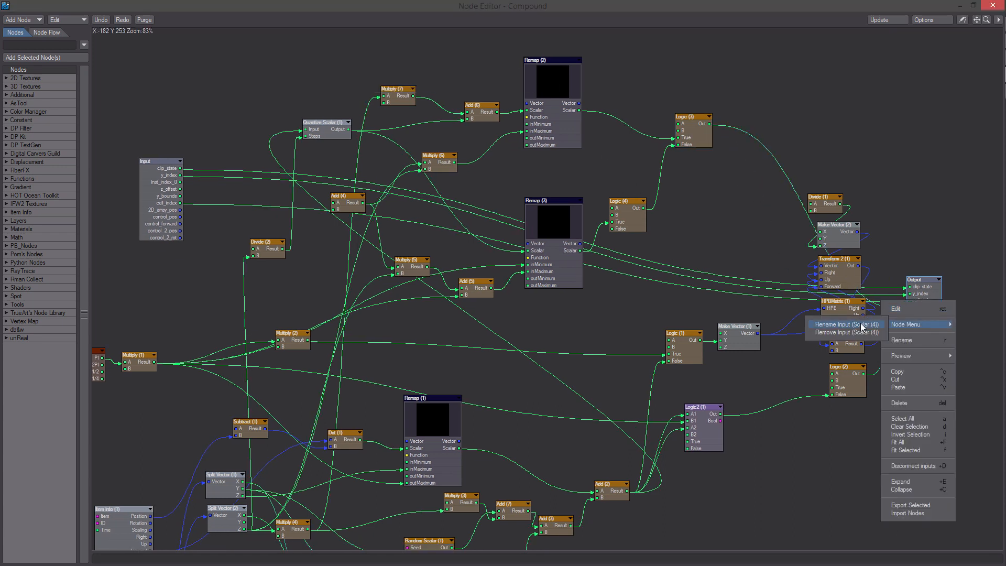
left_click(843, 320)
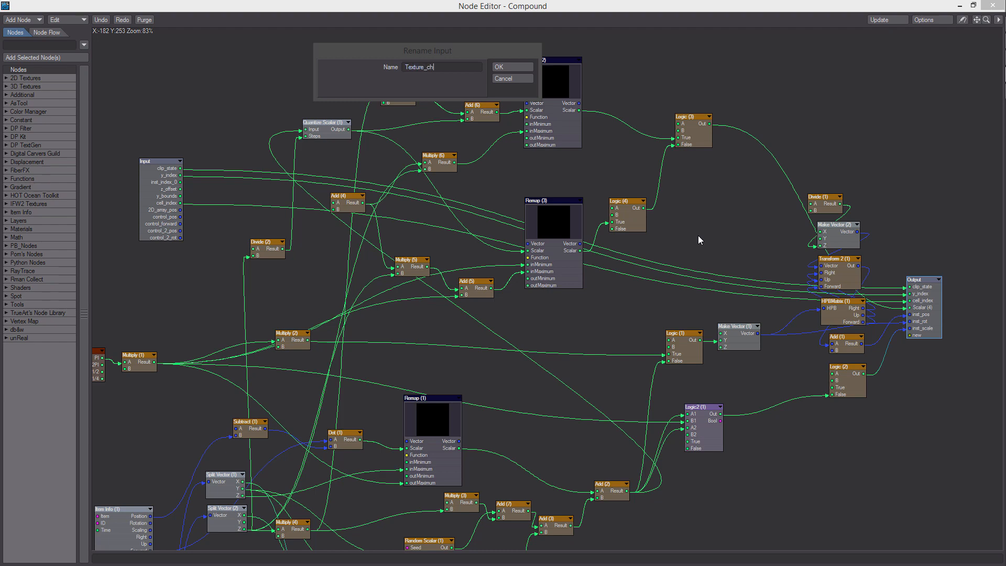
left_click(511, 66)
- Leave the compound and return to the parent DP Instancer node network
middle_click_drag(611, 265, 584, 275)
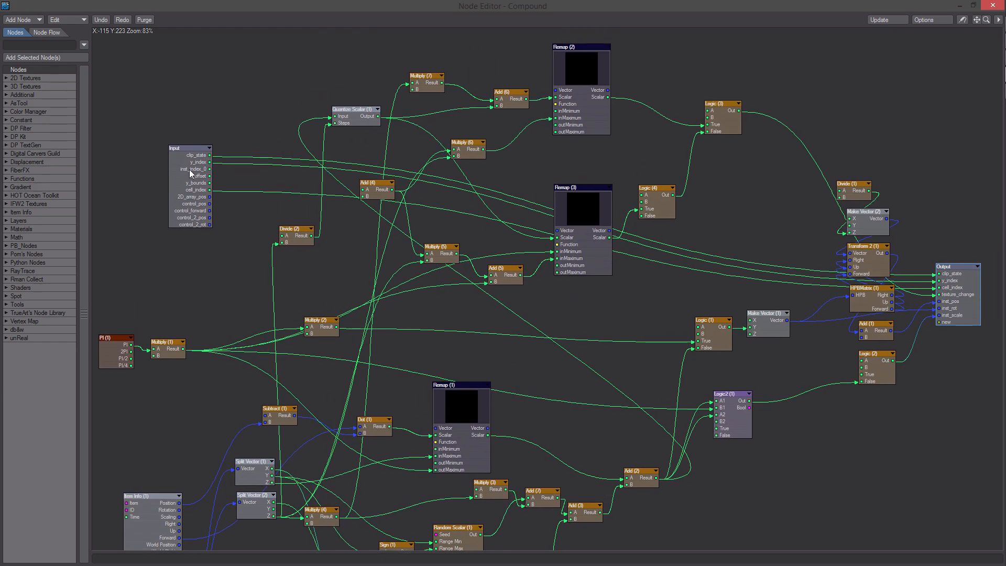
left_click_drag(193, 171, 175, 181)
middle_click_drag(970, 277, 889, 244)
key("u")
- Move Compound (2), the two lower Item Info nodes and the DP Instancer node into a more compact layout
left_click_drag(825, 232, 709, 294)
middle_click_drag(587, 262, 636, 290)
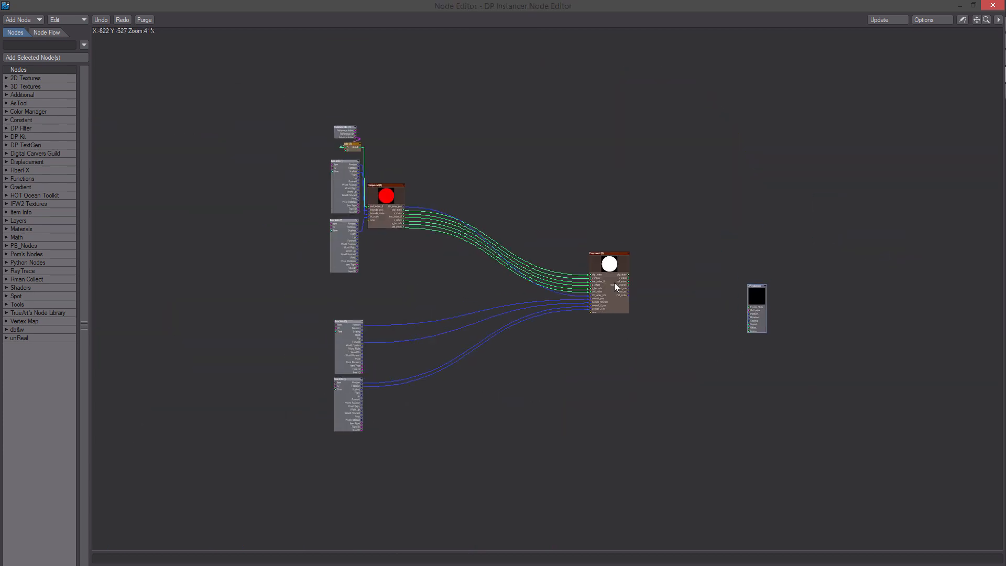
left_click_drag(614, 281, 515, 233)
left_click_drag(354, 364, 433, 321)
middle_click_drag(400, 253, 489, 345)
middle_click_drag(858, 396, 800, 347)
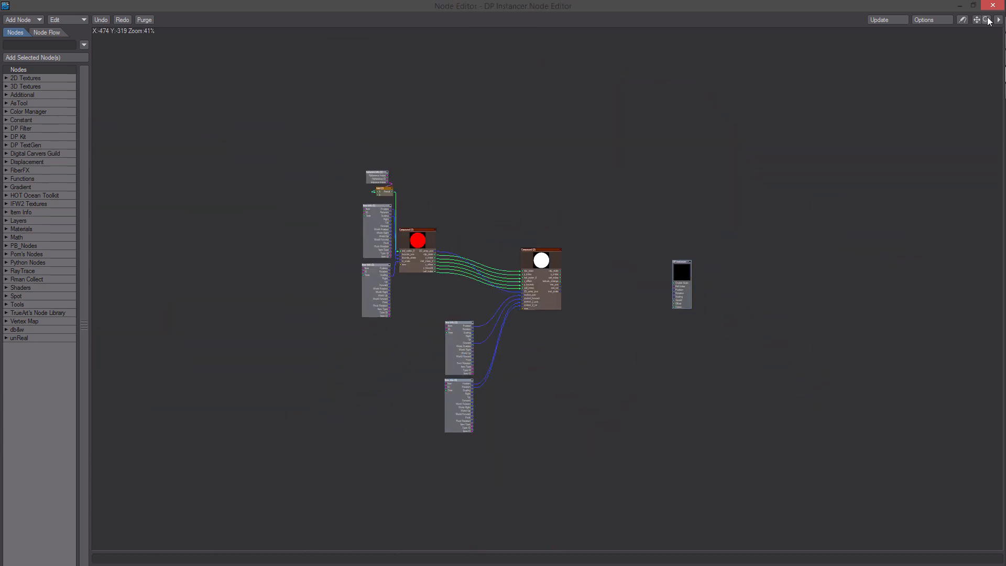
left_click_drag(987, 20, 1001, 20)
middle_click_drag(618, 335, 650, 255)
left_click_drag(417, 516, 374, 392)
left_click_drag(372, 390, 363, 331)
middle_click_drag(649, 220, 545, 299)
left_click_drag(782, 255, 722, 243)
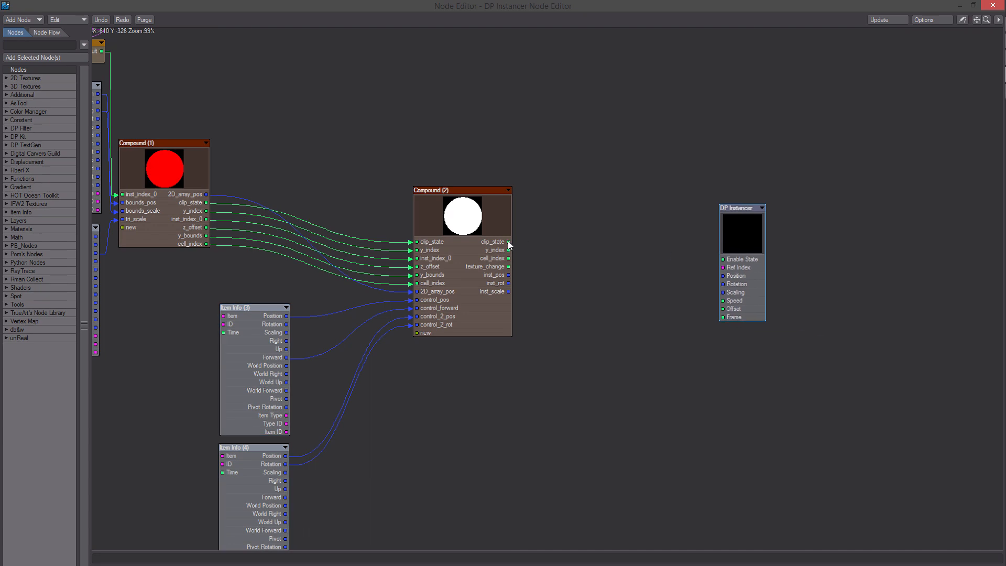
- Connect Compound (2)'s clip_state, inst_pos, inst_rot and inst_scale to DP Instancer's Enable State, Position, Rotation and Scaling, and bring the nodes closer together
left_click_drag(508, 242, 722, 259)
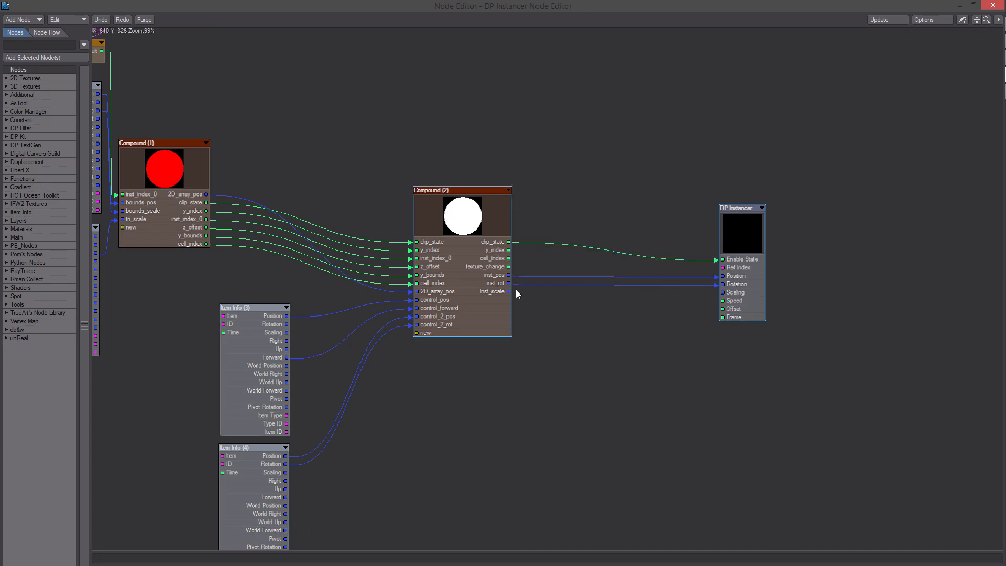
left_click_drag(508, 291, 722, 293)
left_click_drag(739, 251, 636, 260)
middle_click_drag(547, 335, 776, 343)
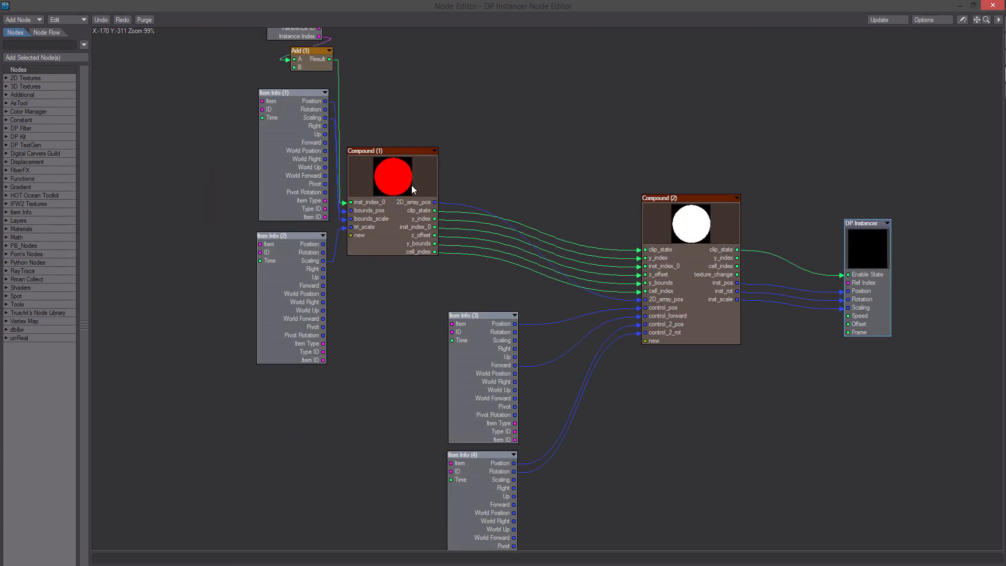
left_click_drag(410, 184, 461, 200)
middle_click_drag(667, 454, 652, 448)
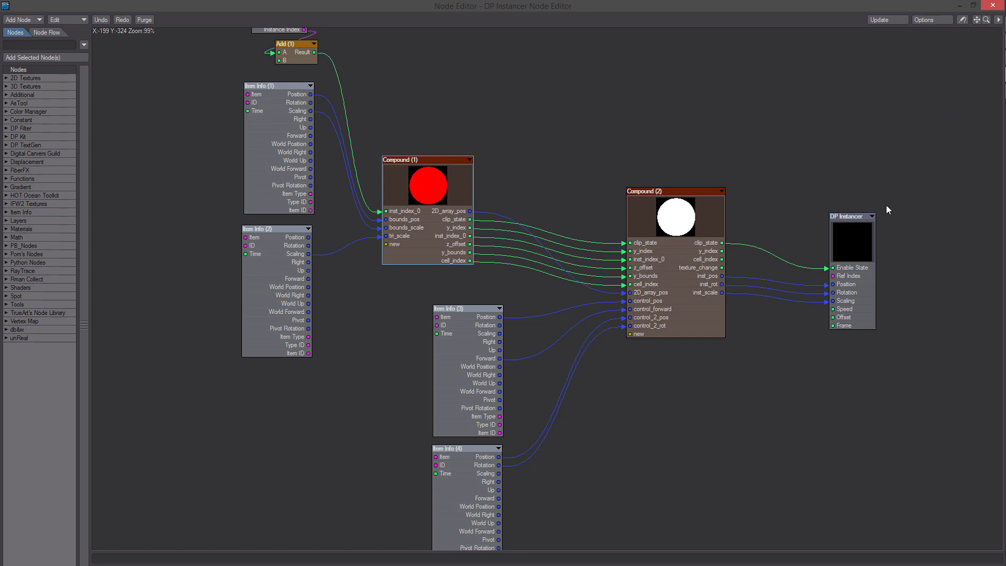
middle_click_drag(886, 210, 872, 206)
- Open Compound (2) for editing and restore the node editor to a smaller window beside the 3D viewport
double_click(668, 209)
double_click(500, 6)
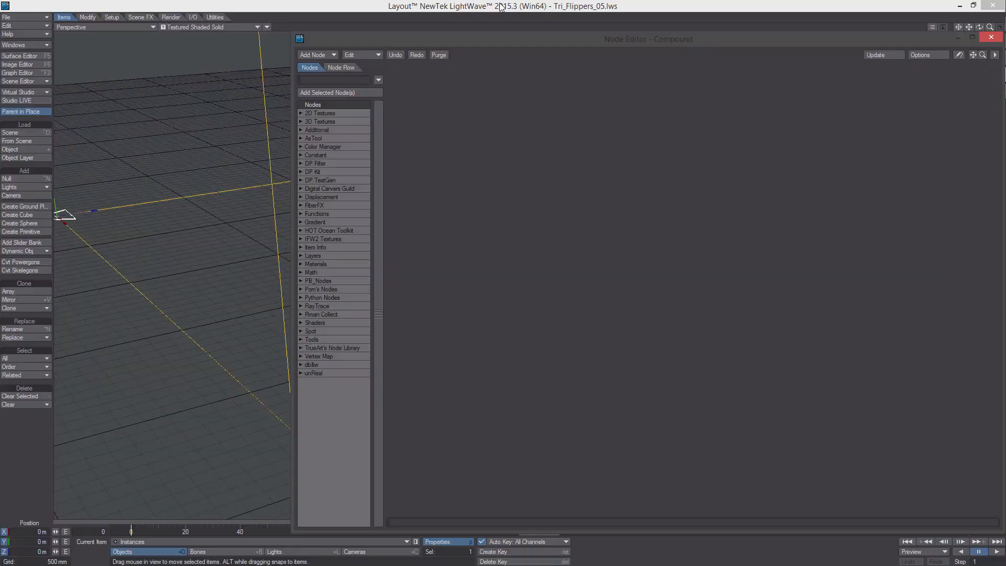
left_click_drag(314, 262, 346, 134, "alt")
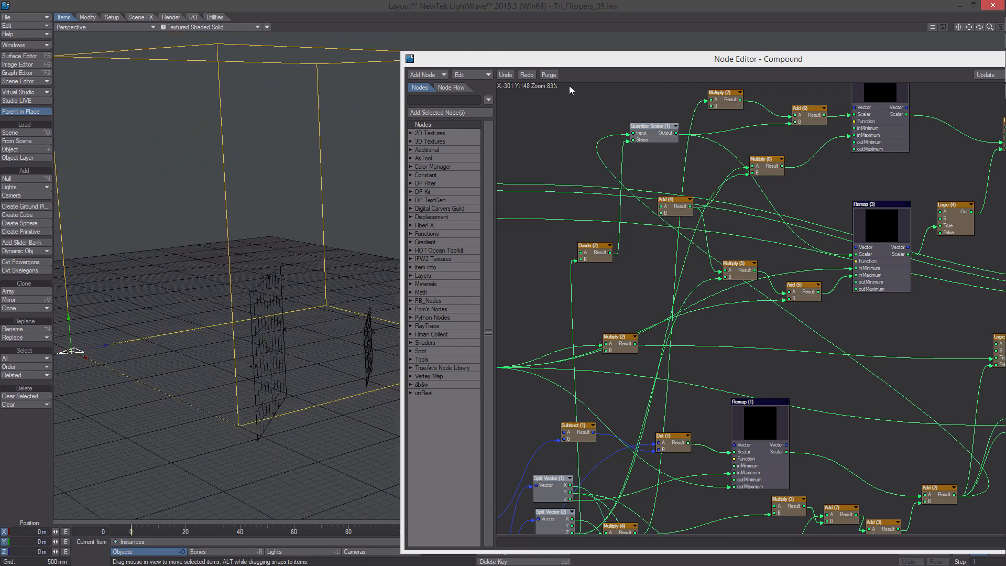
left_click_drag(577, 60, 417, 30)
left_click_drag(513, 207, 406, 275, "alt")
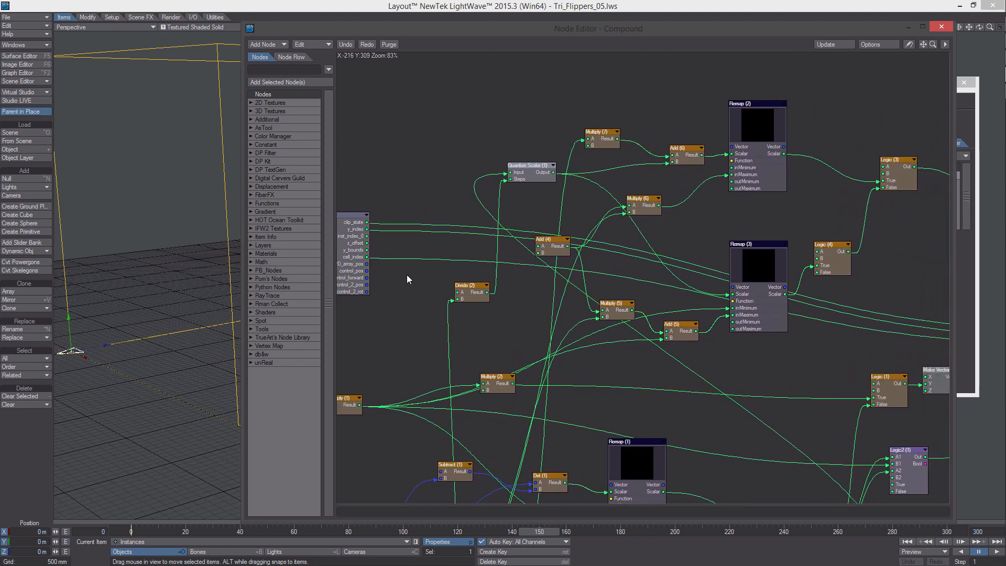
- Connect the Input node's y_index to the A inputs of Logic (3), Logic (4), Logic (1) and Logic (2)
left_click_drag(889, 176, 887, 175)
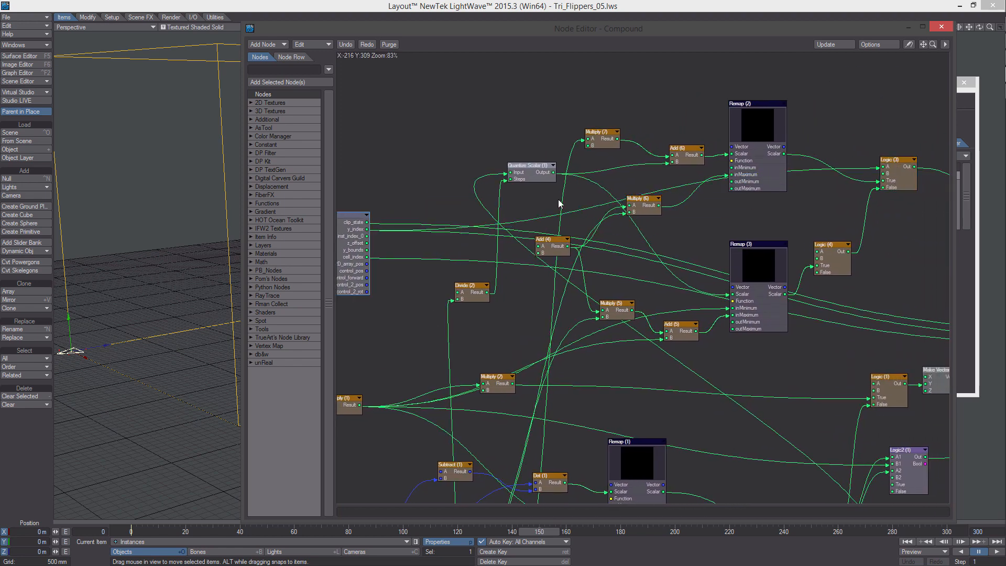
left_click_drag(366, 229, 820, 251)
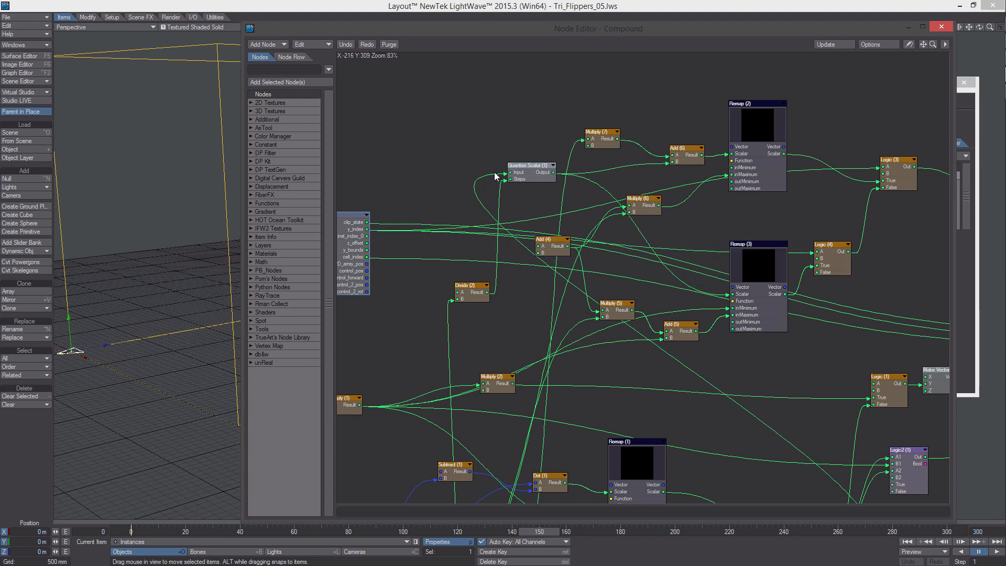
left_click_drag(350, 255, 413, 251)
left_click_drag(412, 251, 367, 239, "alt")
left_click_drag(241, 176, 96, 183)
left_click_drag(270, 250, 321, 247, "alt")
left_click_drag(482, 316, 739, 367)
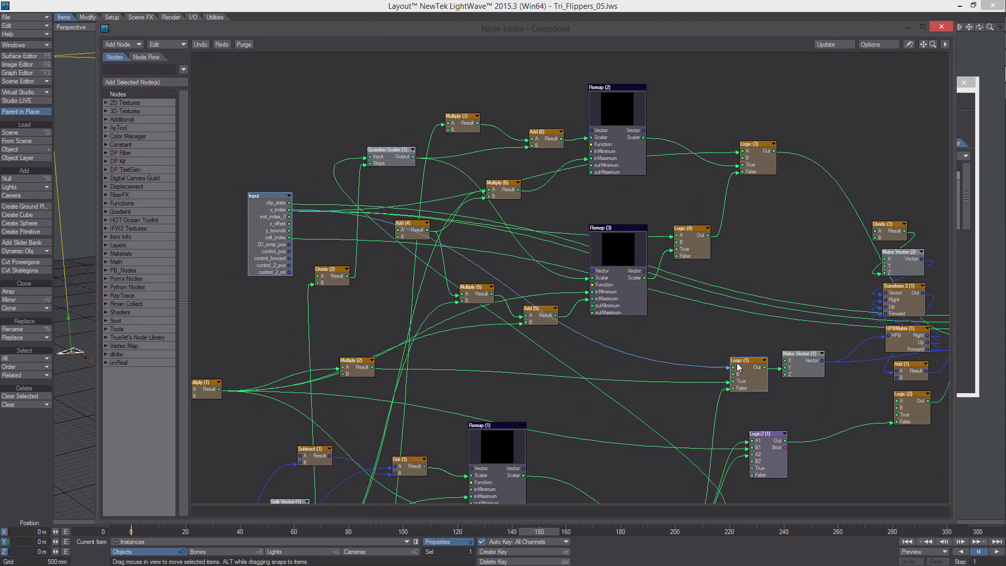
left_click_drag(288, 210, 902, 402)
left_click_drag(848, 362, 804, 362, "alt")
- Connect the Input's 2D_array_pos to Add (1)'s B input and y_bounds to Add (4)'s A input
left_click_drag(267, 259, 290, 241, "alt")
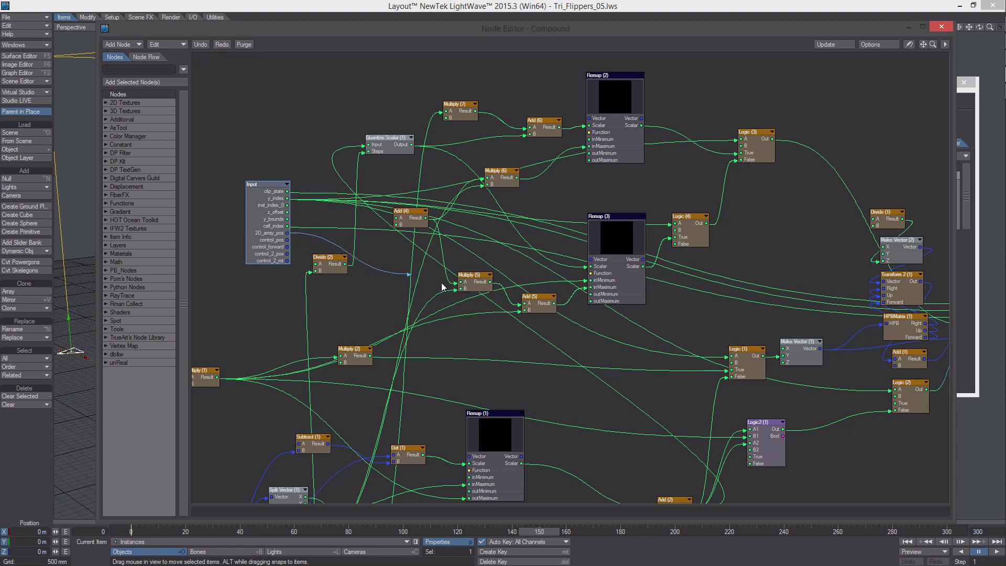
left_click_drag(442, 286, 904, 366)
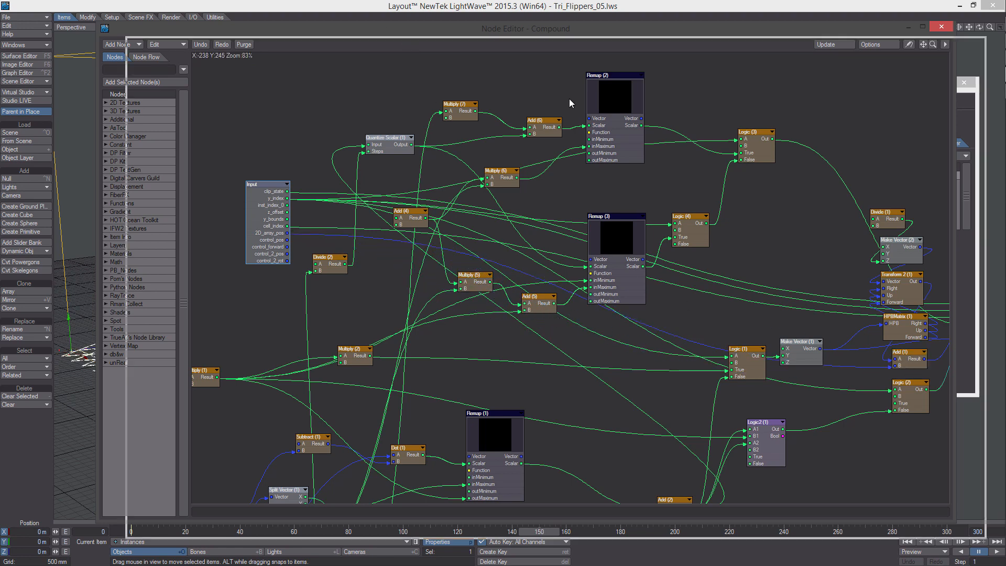
left_click_drag(570, 99, 419, 39)
left_click_drag(356, 249, 457, 264, "alt")
left_click_drag(407, 255, 357, 221)
left_click_drag(532, 247, 534, 243)
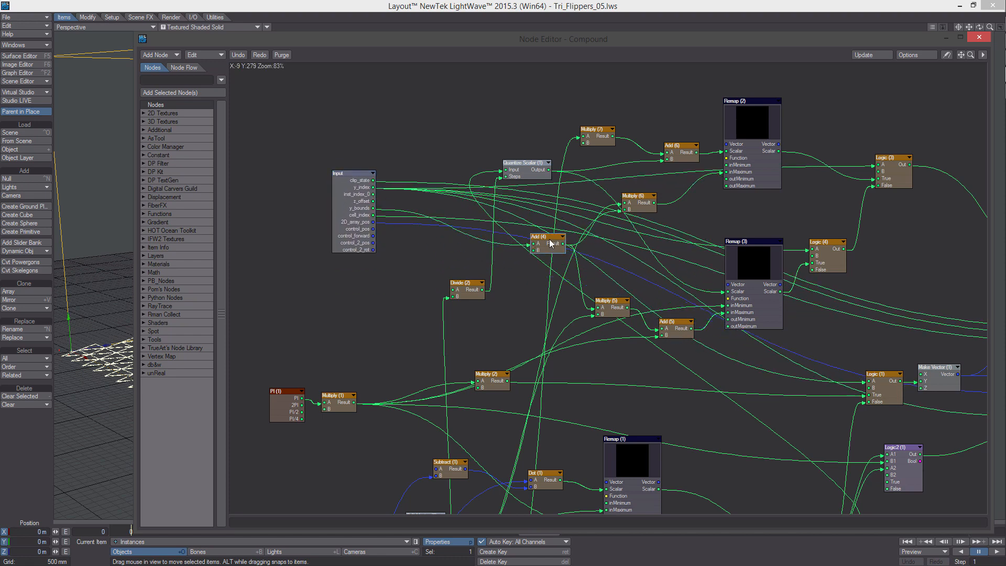
double_click(549, 240)
left_click(486, 241)
- Connect the Input's y_index to Multiply (2)'s B input and z_offset to Divide (1)'s A input
left_click_drag(465, 251, 497, 241, "alt")
left_click_drag(407, 213, 354, 208)
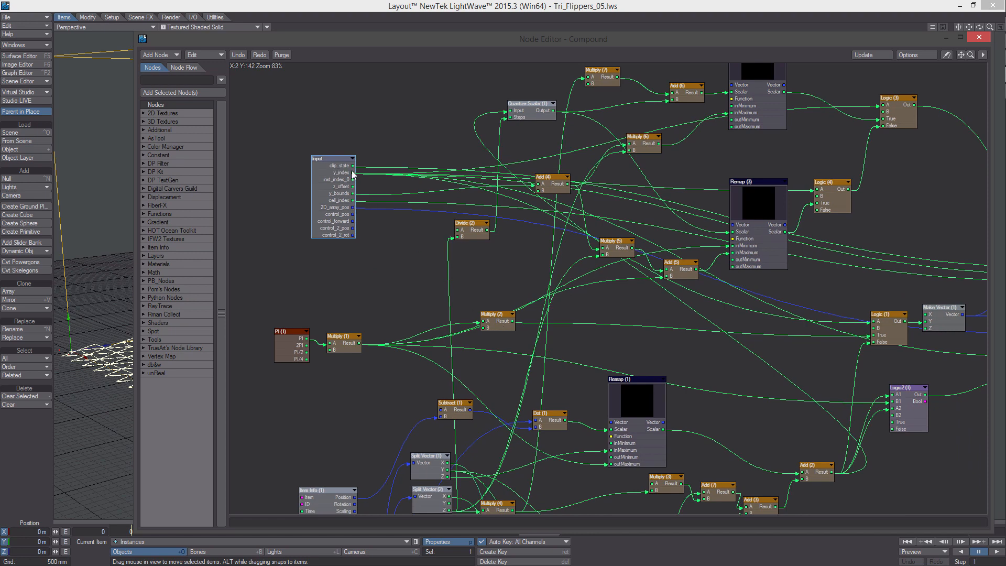
left_click_drag(352, 174, 336, 157, "alt")
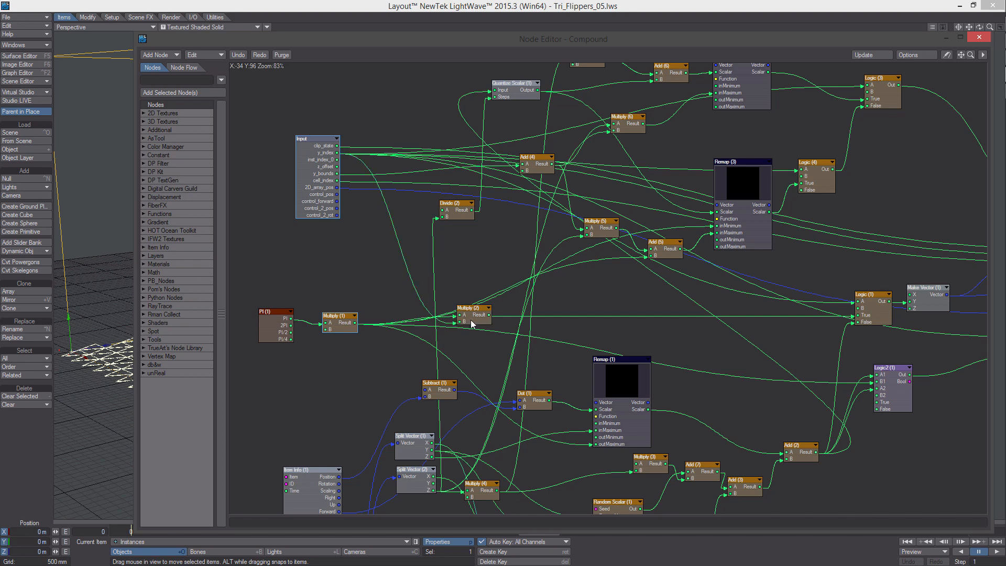
mouse_move(475, 317)
left_mouse_down()
mouse_move(482, 311)
mouse_move(471, 305)
left_mouse_up()
left_click_drag(521, 275, 443, 308, "alt")
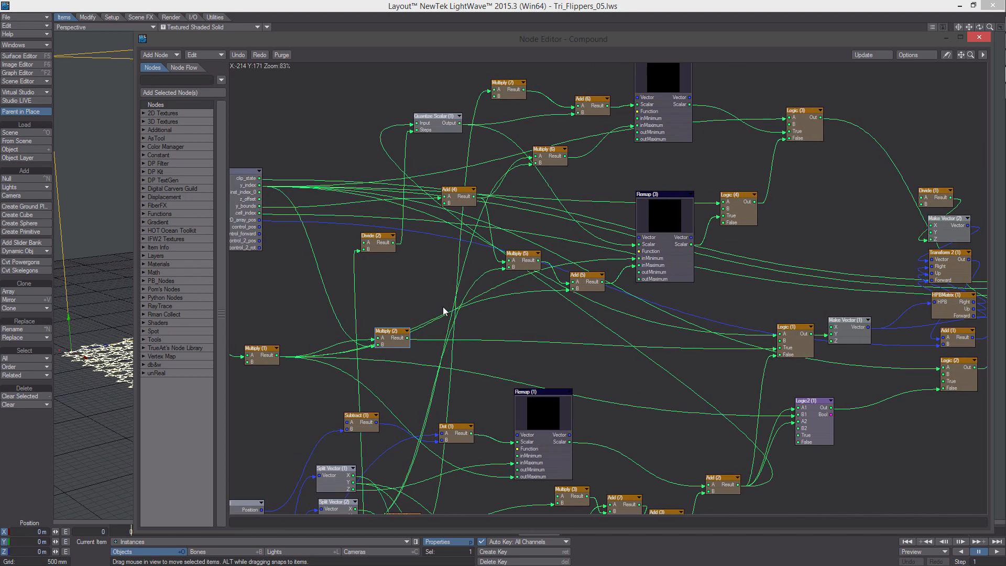
left_click_drag(260, 199, 921, 198)
- Connect the Input's cell_index to Random Scalar (1)'s Seed and 2D_array_pos to Replace Spot (1)'s World Spot
left_click_drag(477, 287, 511, 265, "alt")
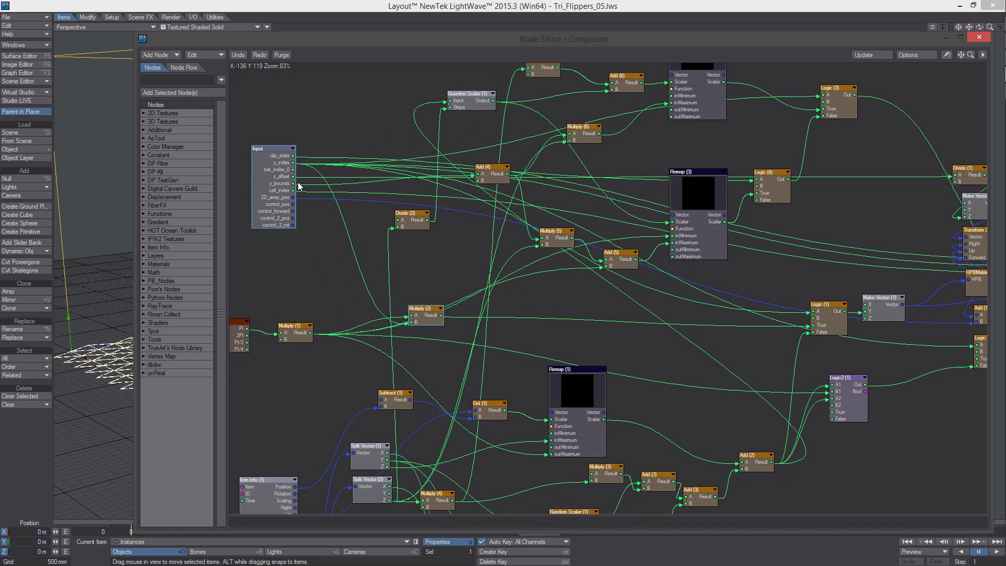
left_click_drag(433, 327, 555, 485)
left_click_drag(577, 423, 614, 352, "alt")
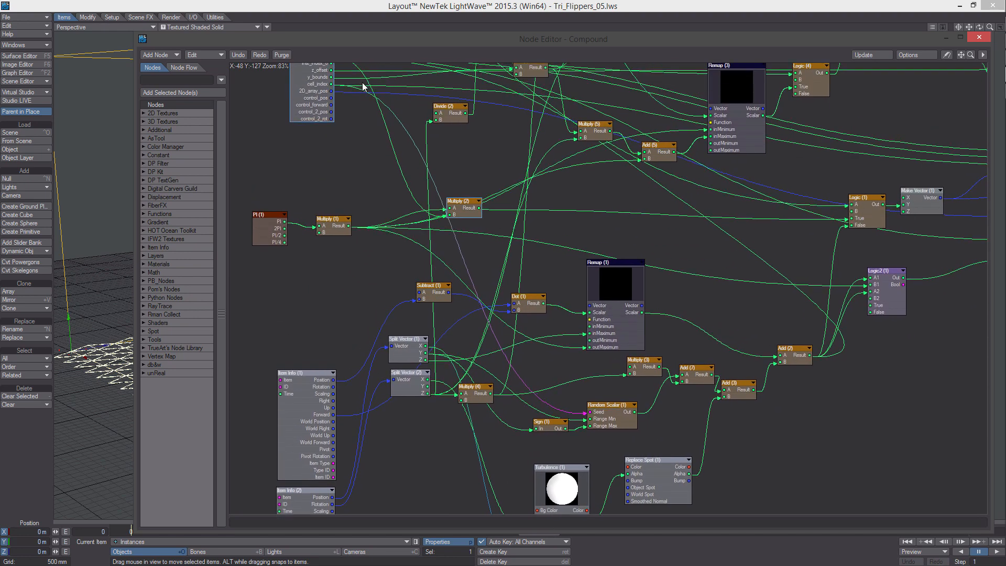
left_click_drag(331, 91, 627, 494)
left_click_drag(592, 215, 577, 321, "alt")
- Wire the Input's 2D_array_pos and control_pos into Subtract (1) and control_forward into Dot (1), and delete Item Info (1)
left_click_drag(389, 291, 410, 216, "alt")
left_click_drag(341, 129, 479, 298)
left_click_drag(479, 298, 404, 254)
left_click_drag(447, 303, 526, 235, "alt")
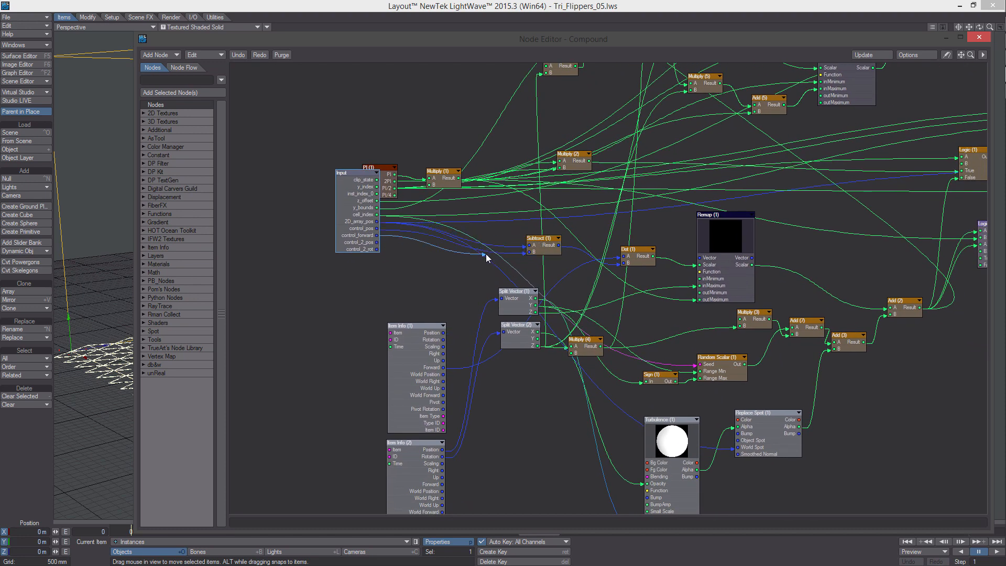
left_click_drag(628, 256, 628, 256)
left_click(419, 367)
key("Delete")
- Connect the Input's control_2_pos to Split Vector (1) and control_2_rot to Split Vector (2), and delete Item Info (2)
left_click_drag(357, 219, 371, 274)
left_click_drag(409, 451, 395, 333, "alt")
mouse_move(364, 199)
left_mouse_down()
mouse_move(355, 220)
mouse_move(358, 190)
left_mouse_up()
left_click_drag(372, 224, 461, 241)
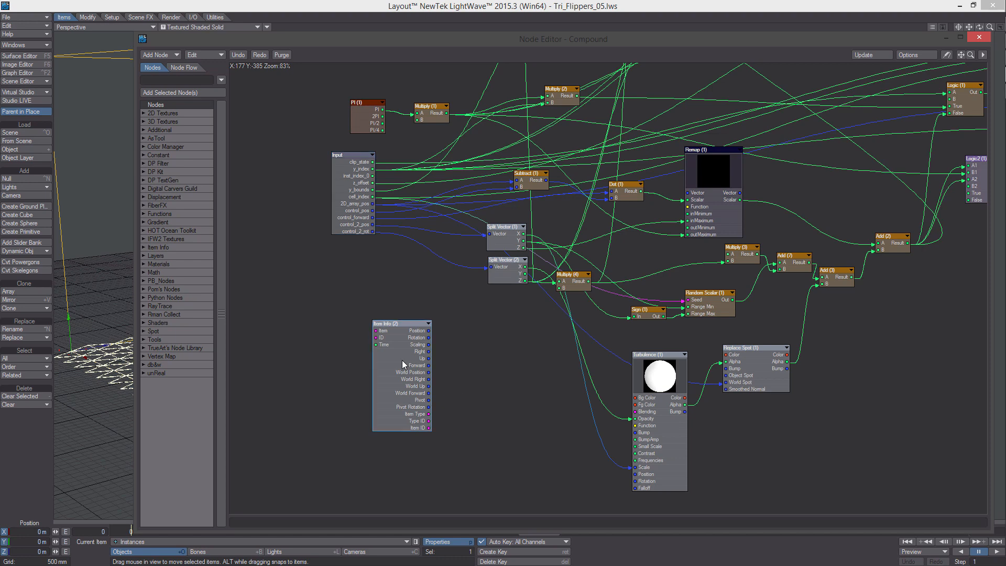
key("Delete")
- Move the PI (1) and Multiply (1) nodes further up, clear of the Input node
left_click_drag(426, 314, 457, 450, "alt")
left_click_drag(454, 263, 409, 250)
left_click_drag(404, 242, 434, 183)
- Connect the Input's cell_index to the Multiply (3) node
left_click_drag(713, 375, 639, 367, "alt")
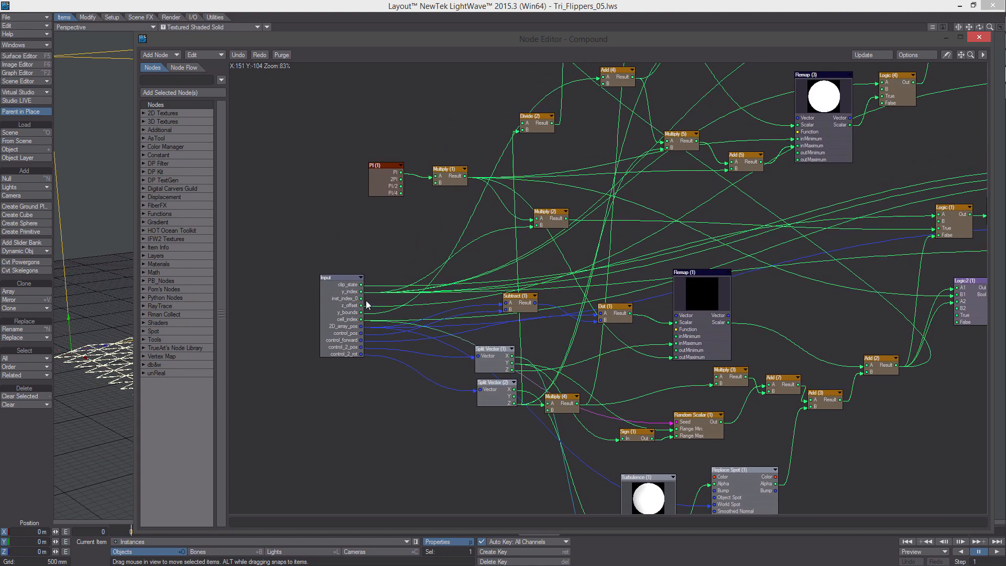
left_click_drag(361, 319, 720, 379)
mouse_move(796, 297)
left_mouse_down("alt")
mouse_move(746, 298)
mouse_move(655, 329)
mouse_move(620, 303)
mouse_move(564, 307)
mouse_move(800, 301)
left_mouse_up("alt")
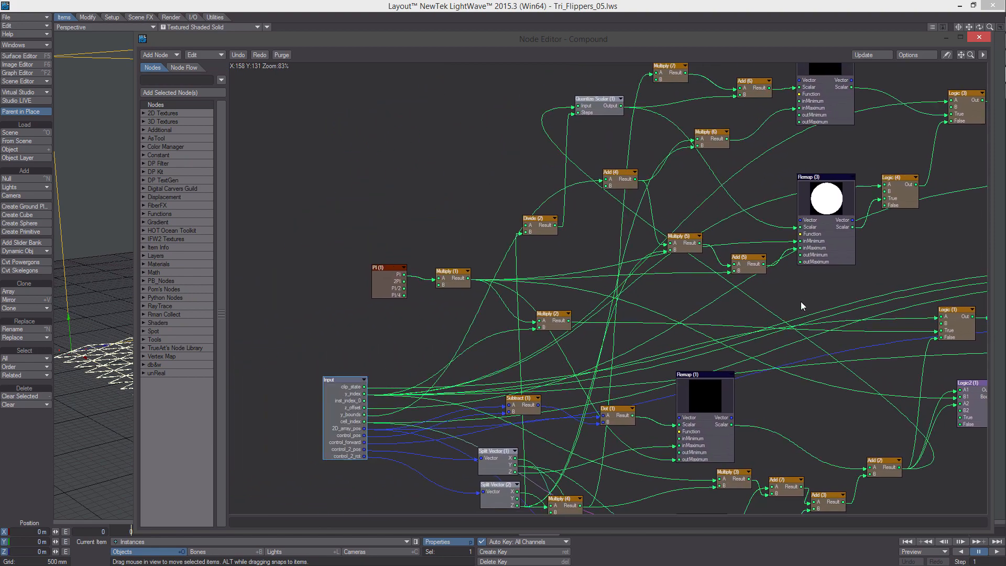
- Uncover the viewport and scrub back to about frame 138 to examine the triangle instances around the control planes
left_click_drag(434, 38, 883, 229)
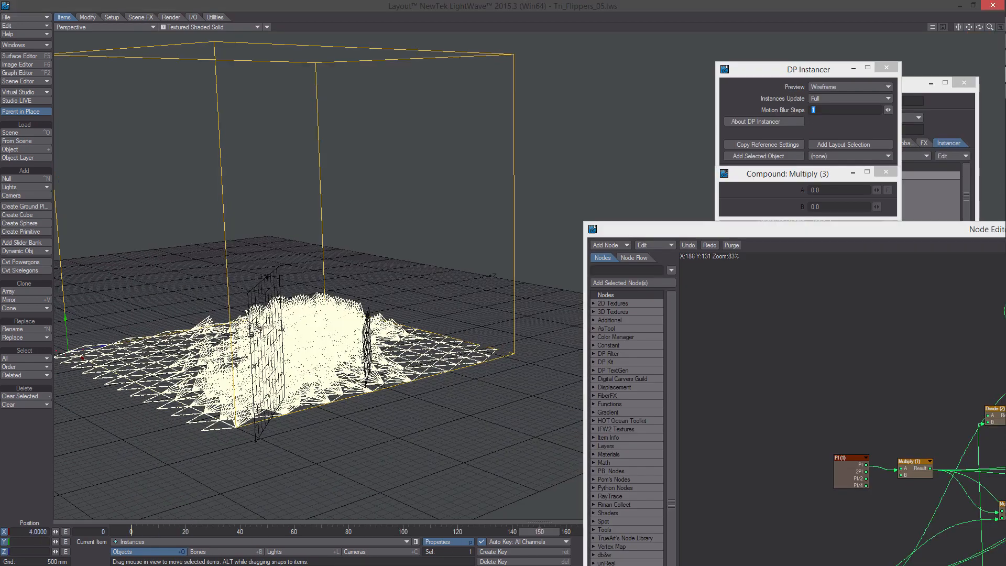
left_click(212, 551)
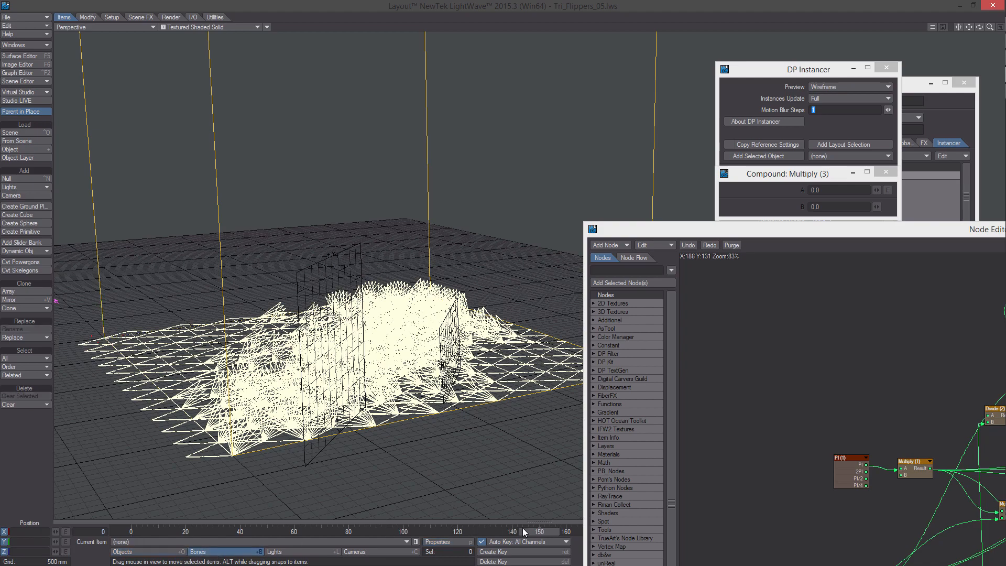
left_click_drag(555, 532, 506, 531)
scroll(318, 294, "down", 4)
left_click_drag(318, 293, 318, 315, "alt")
left_click_drag(367, 128, 366, 133, "alt")
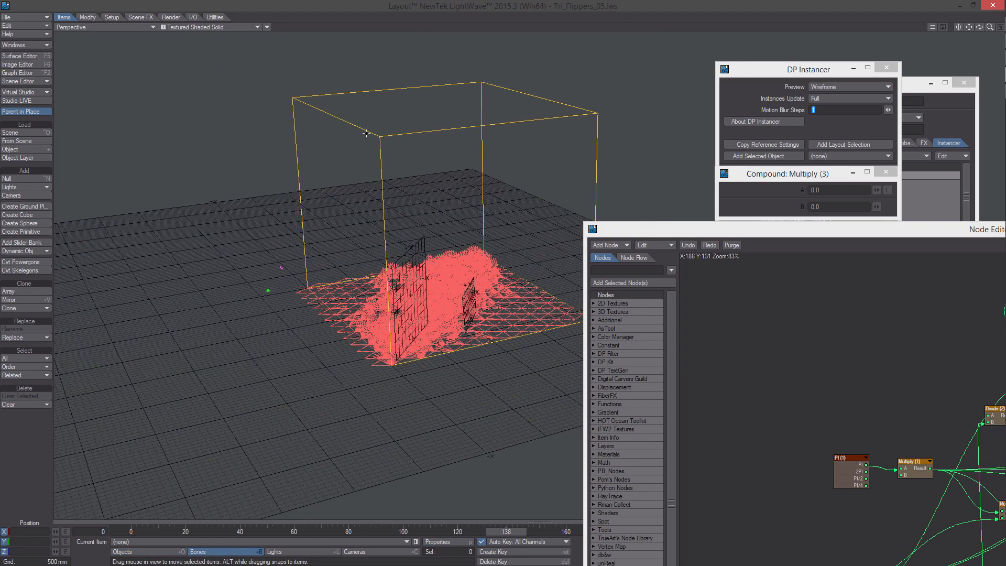
- Select Tri:Bounds at frame 0 and set its Y scale to 7
left_click(134, 530)
left_click(154, 550)
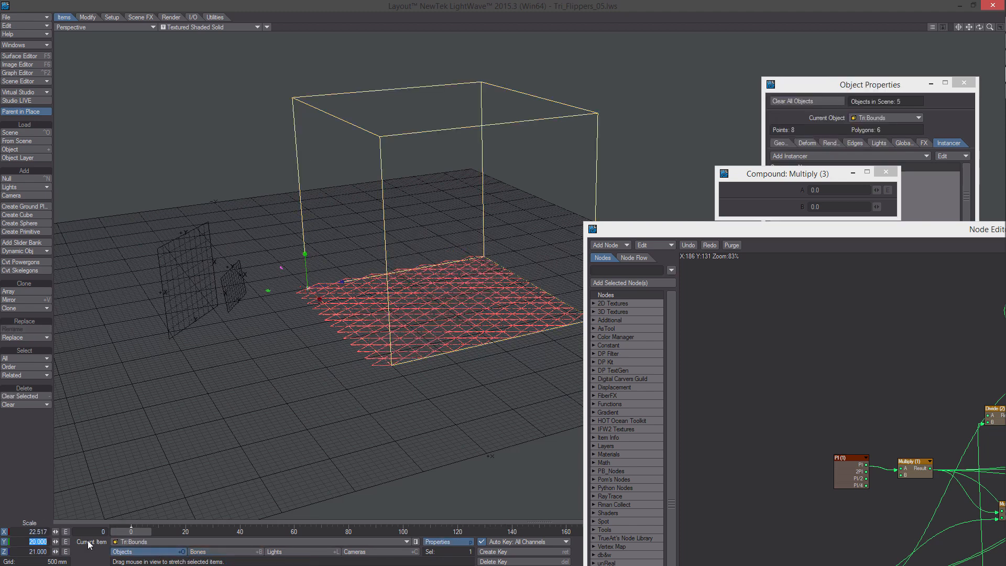
type("7")
key("Return")
key("Up")
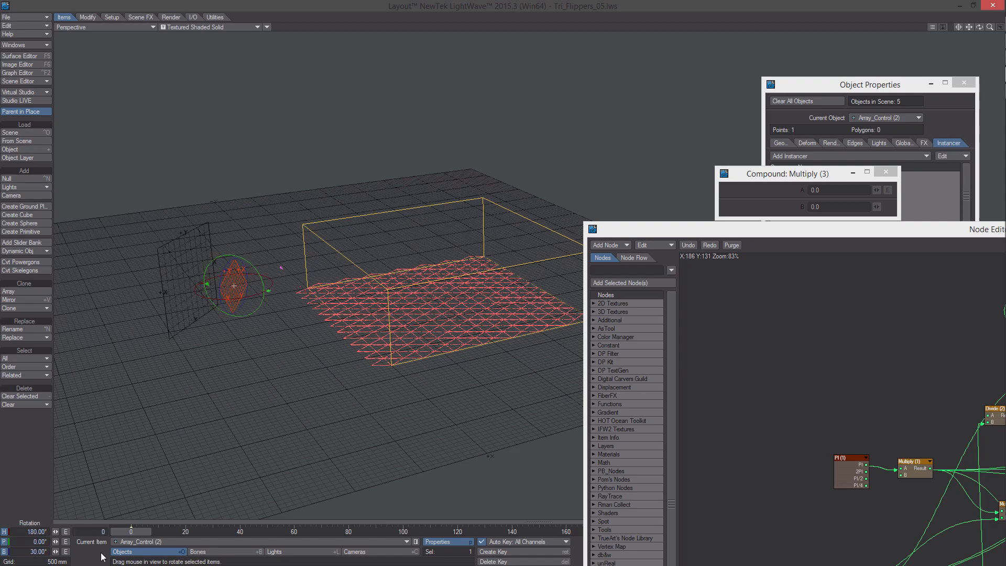
- Scrub to about frame 95 and examine the triangle instances around the two control planes
left_click_drag(134, 530, 391, 530)
left_click_drag(390, 419, 435, 414, "ctrl+alt")
left_click_drag(336, 310, 287, 347, "alt")
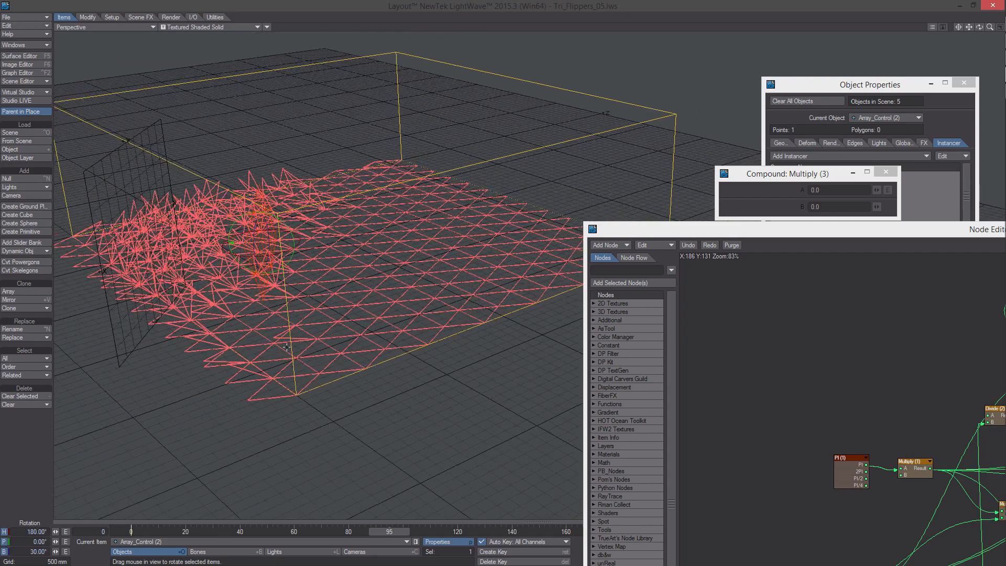
- Connect the Logic (3) output to the True input of Logic (2)
left_click_drag(725, 231, 534, 105)
left_click_drag(755, 374, 539, 255, "alt")
left_click_drag(964, 385, 754, 326, "alt")
left_click_drag(972, 330, 803, 488, "alt")
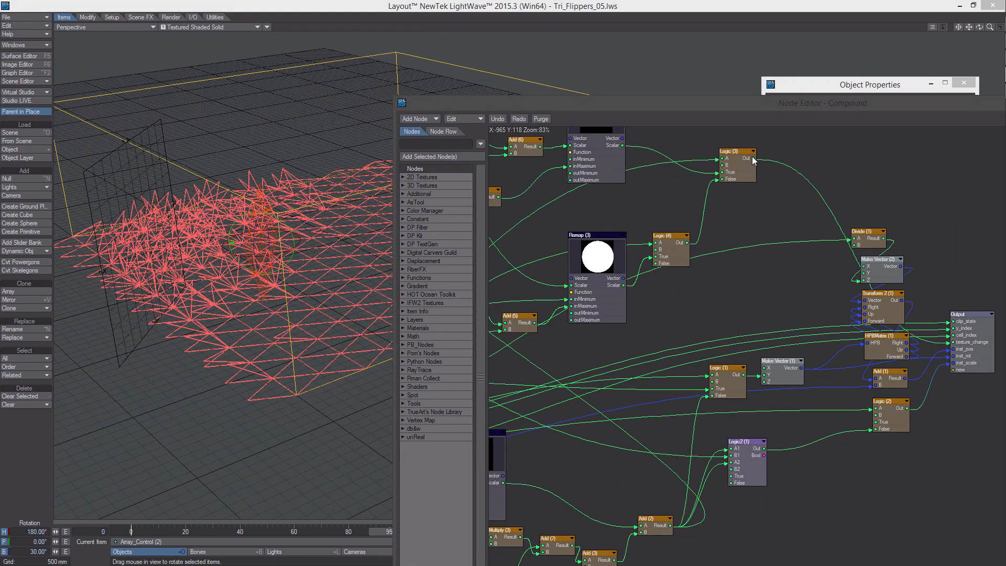
left_click_drag(772, 208, 877, 422)
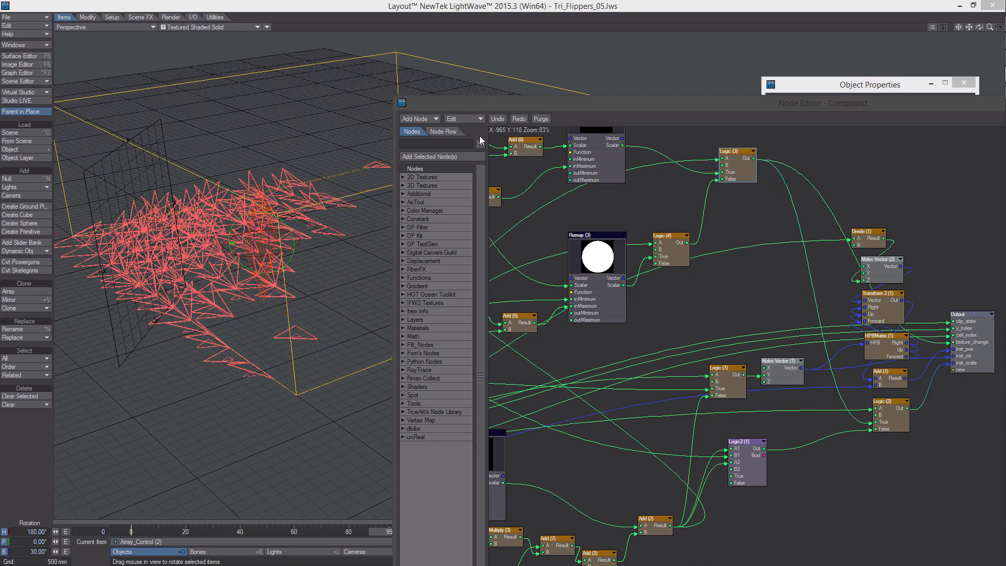
- Uncover the viewport and step frame by frame from about frame 90 past frame 160, examining how the instances appear and flip
left_click_drag(563, 104, 762, 101)
left_click_drag(470, 347, 295, 325, "alt+shift")
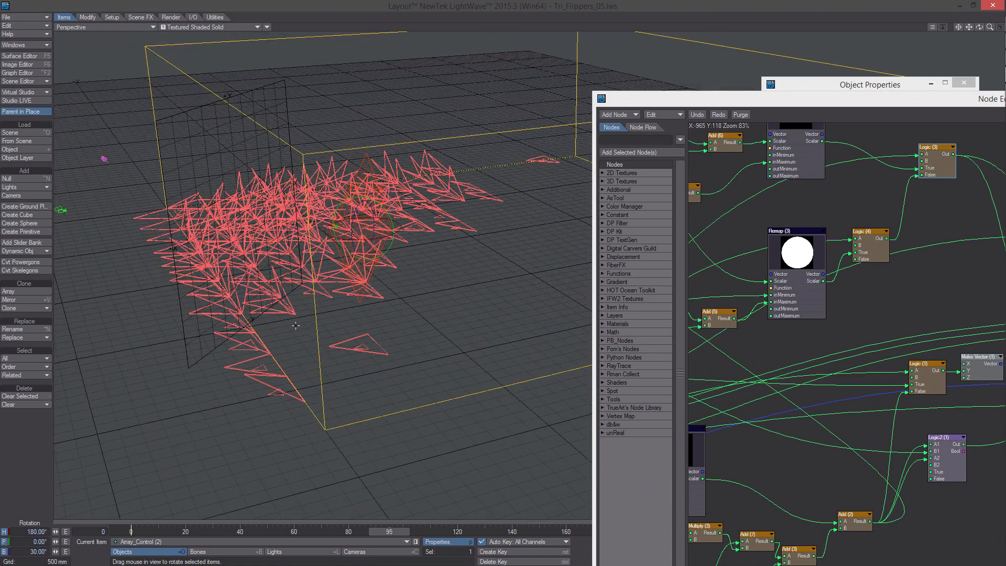
key("Left")
key("Left")
key("Left")
key("Right")
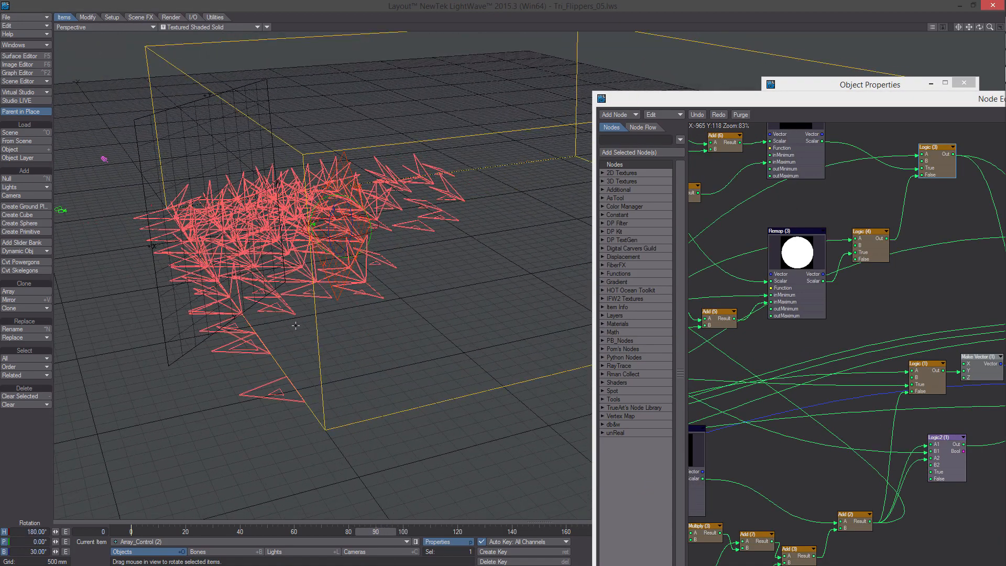
key("Right")
key("Right")
key("Right")
key("Right")
key("Right")
key("Right")
key("Right")
key("Right")
key("Right")
key("Right")
key("Right")
key("Right")
key("Right")
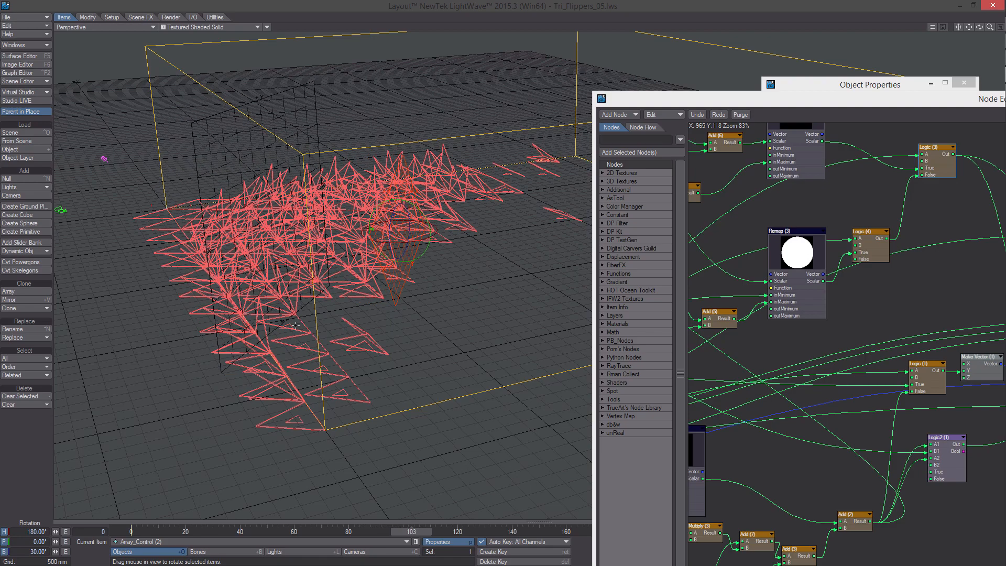
key("Right")
key("Right")
key("Right")
key("Right")
key("Right")
key("Right")
key("Right")
key("Right")
key("Right")
key("Right")
key("Right")
key("Right")
key("Right")
key("Right")
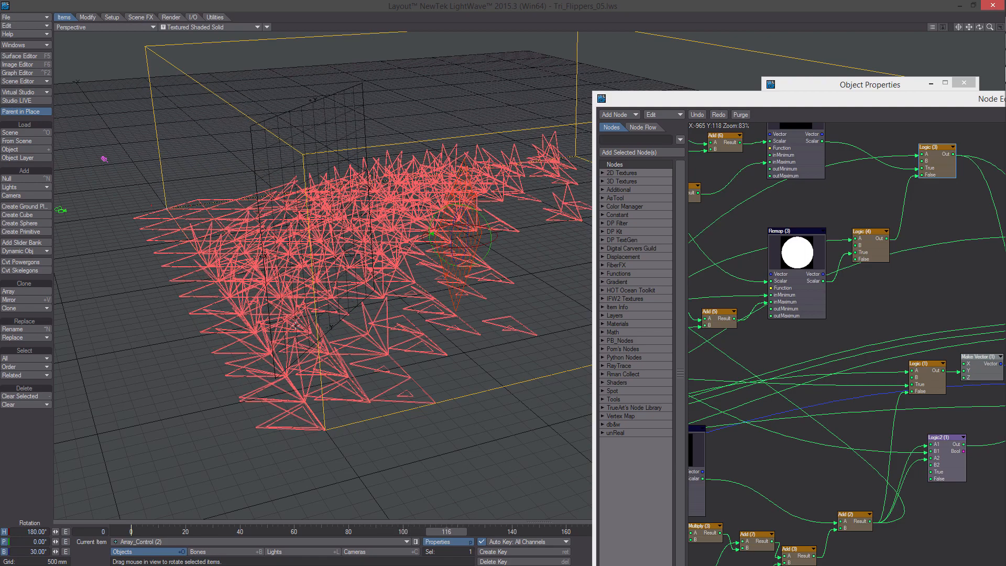
key("Right")
key("Right")
key("Right")
key("Right")
key("Right")
key("Right")
key("Right")
key("Right")
key("Right")
key("Right")
key("Right")
key("Right")
key("Right")
key("Right")
key("Right")
key("Right")
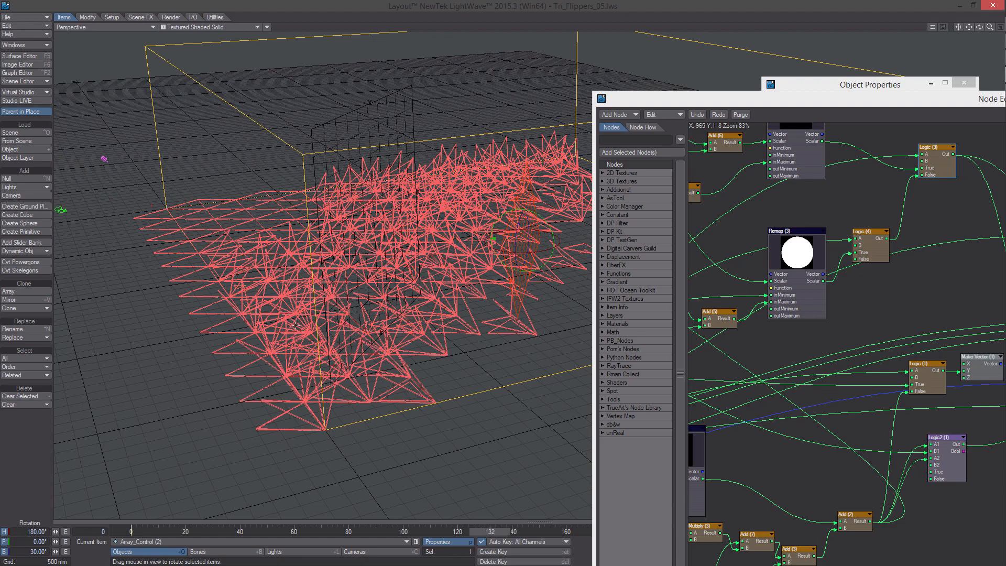
key("Right")
key("Right")
key("Right")
key("Right")
key("Right")
key("Right")
key("Right")
key("Right")
key("Right")
key("Right")
key("Right")
key("Right")
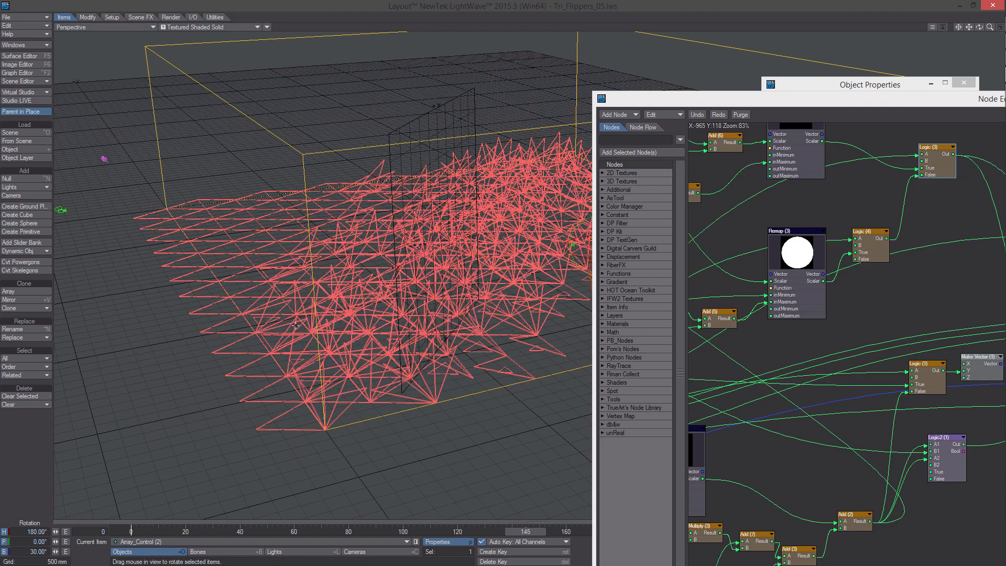
key("Right")
key("Right")
key("Right")
key("Right")
key("Right")
key("Right")
key("Right")
key("Right")
key("Right")
key("Right")
key("Right")
key("Right")
key("Right")
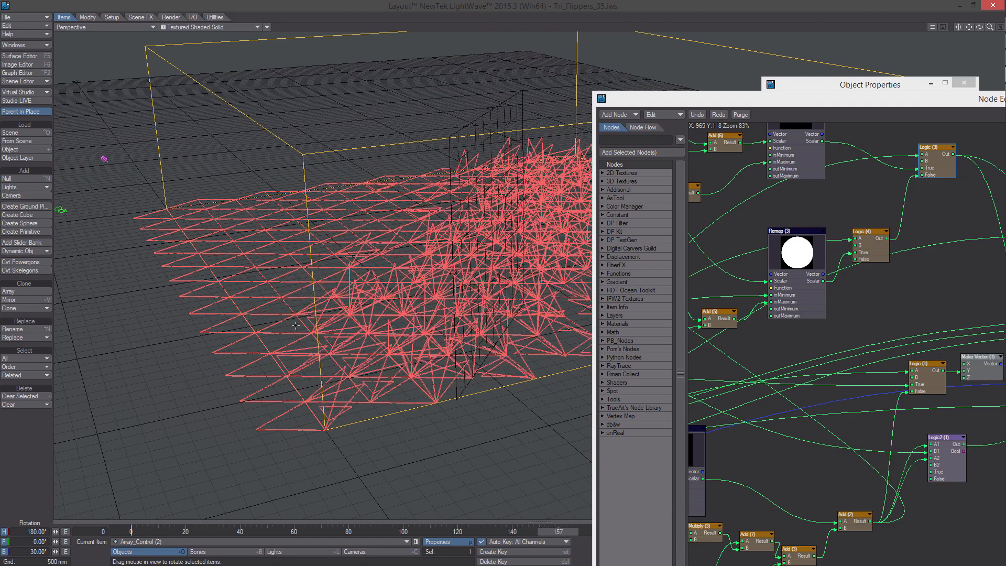
key("Right")
key("Right")
key("Right")
key("Right")
key("Right")
key("Right")
key("Right")
key("Right")
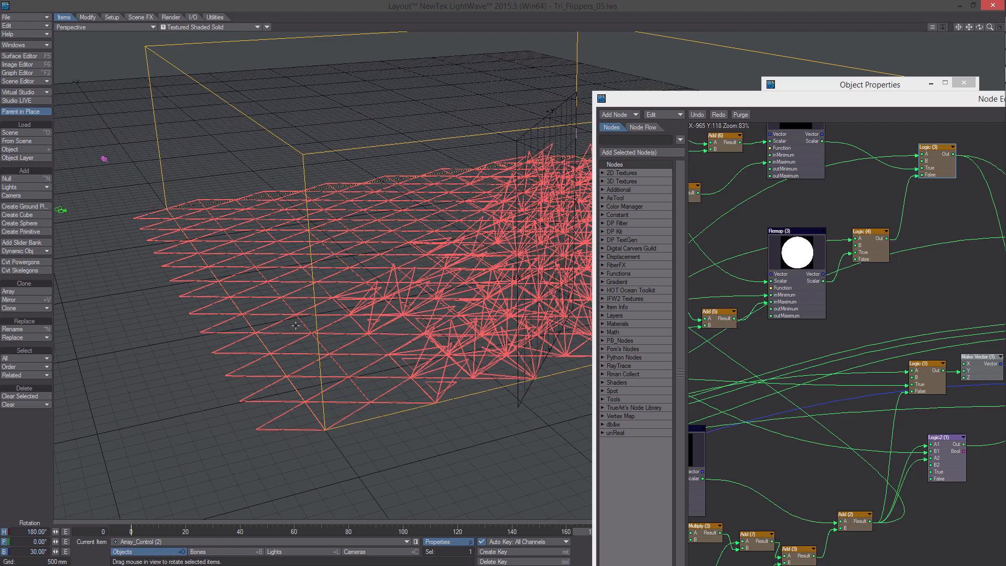
key("Right")
key("Right")
key("Right")
left_click_drag(268, 201, 173, 225, "ctrl+alt")
left_click_drag(400, 424, 401, 420, "alt")
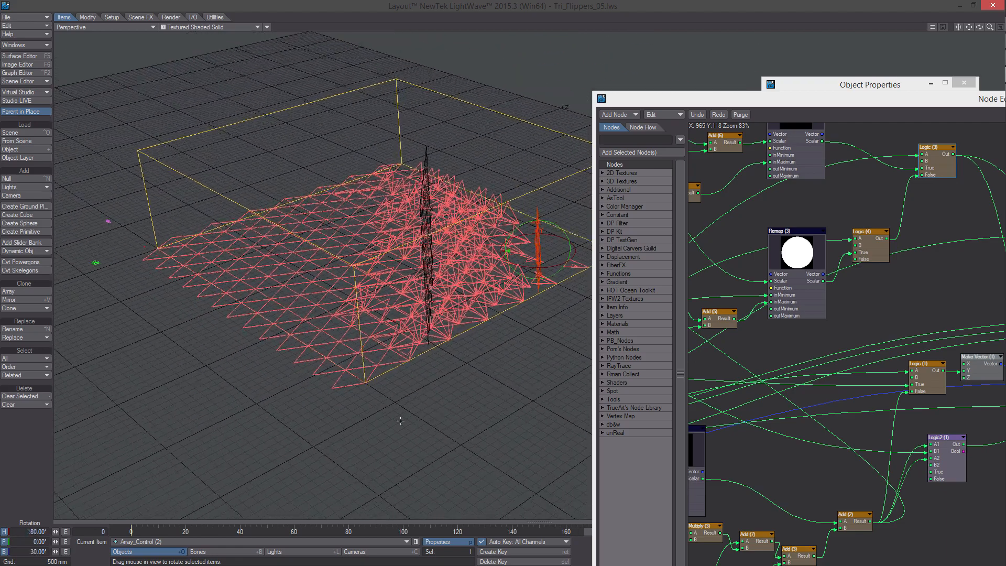
- Return to about frame 140 and disconnect Logic (3) from the True input of Logic (2)
left_click_drag(588, 532, 496, 531)
left_click_drag(929, 425, 739, 399, "alt")
left_click_drag(885, 394, 802, 226)
left_click_drag(365, 314, 367, 349, "alt")
- Select the Tri:Tri object at frame 0 and set its X, Y and Z scale to 0.2
left_click(233, 317)
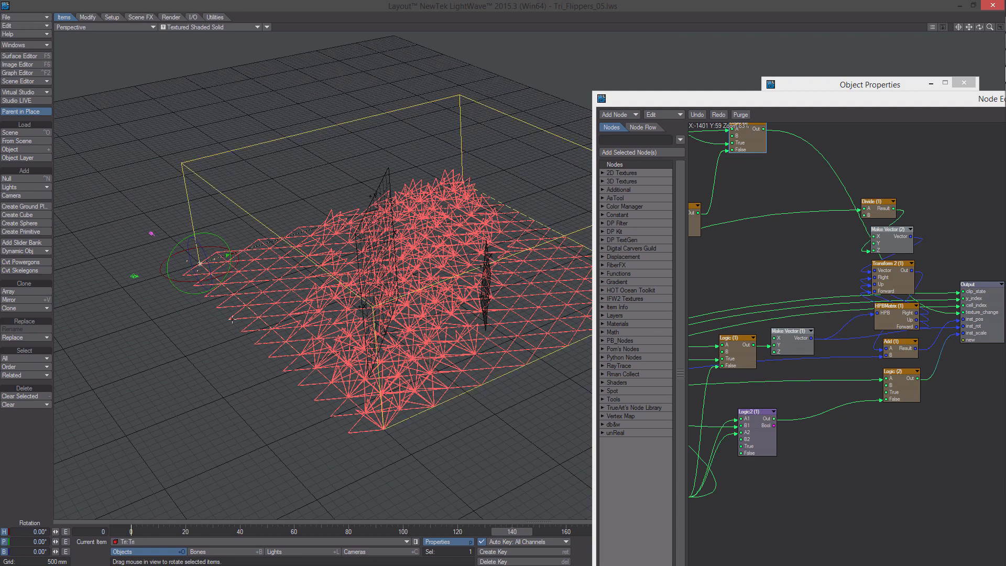
left_click_drag(144, 530, 130, 531)
key("Down")
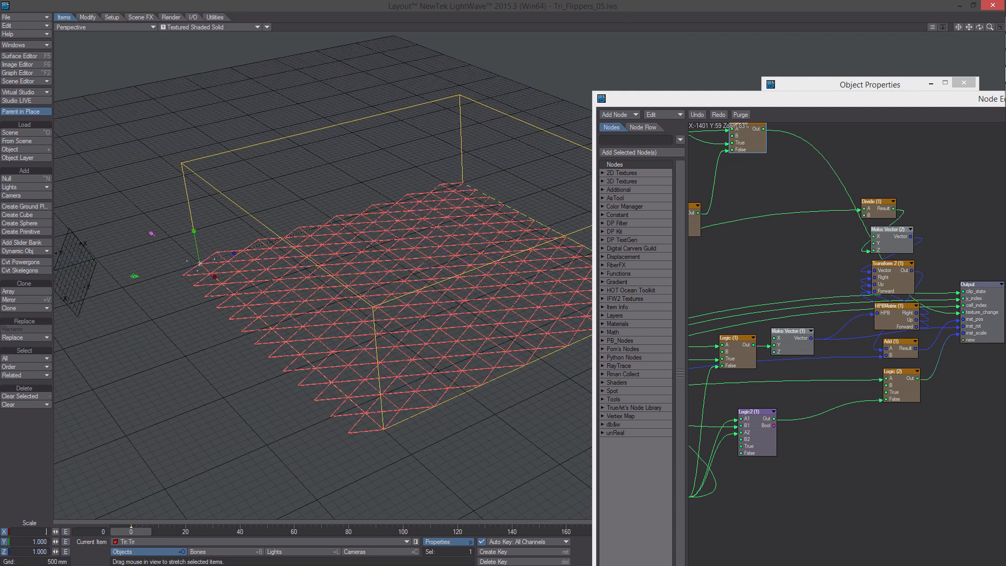
key("Tab")
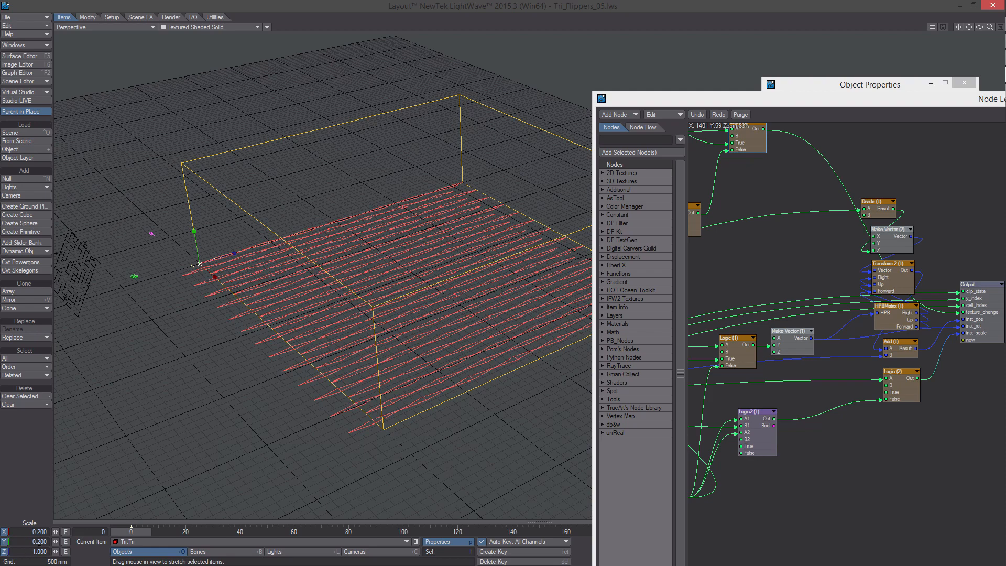
type("0.2")
key("Return")
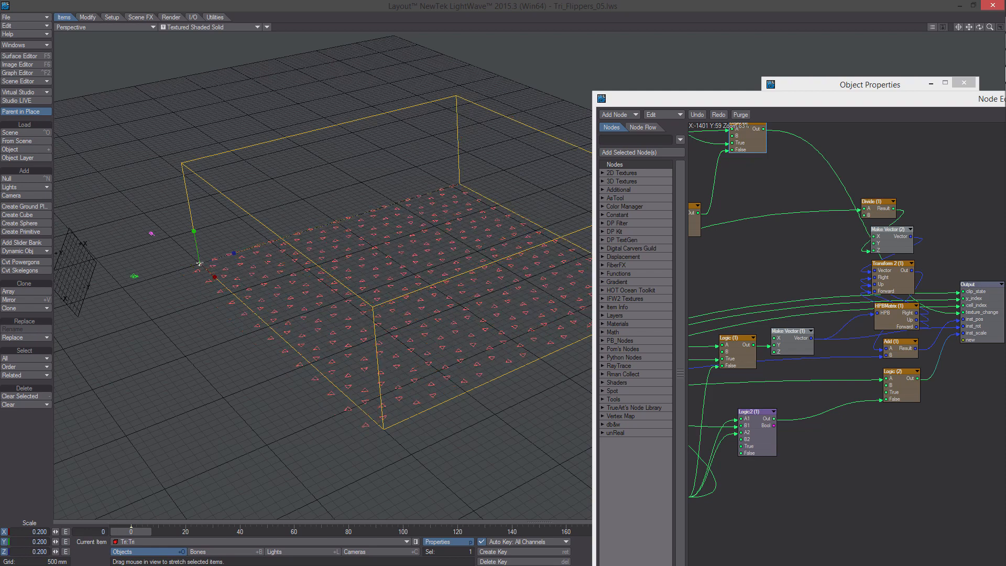
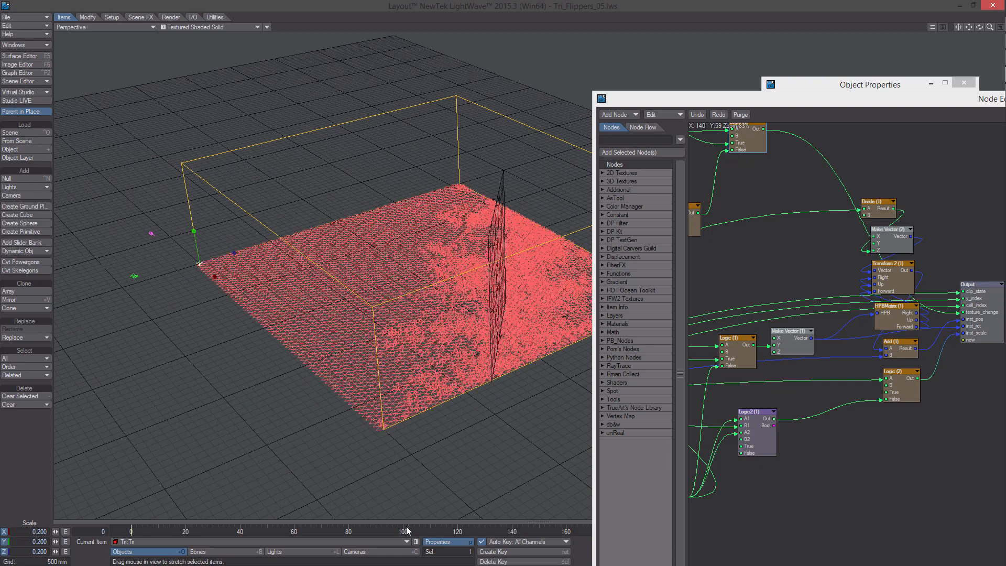
- Scrub to about frame 131 and examine the denser triangle array around the control planes
left_click_drag(618, 531, 406, 531)
left_click_drag(445, 474, 480, 524, "alt")
left_click_drag(405, 531, 487, 532)
left_click_drag(469, 477, 495, 495, "alt")
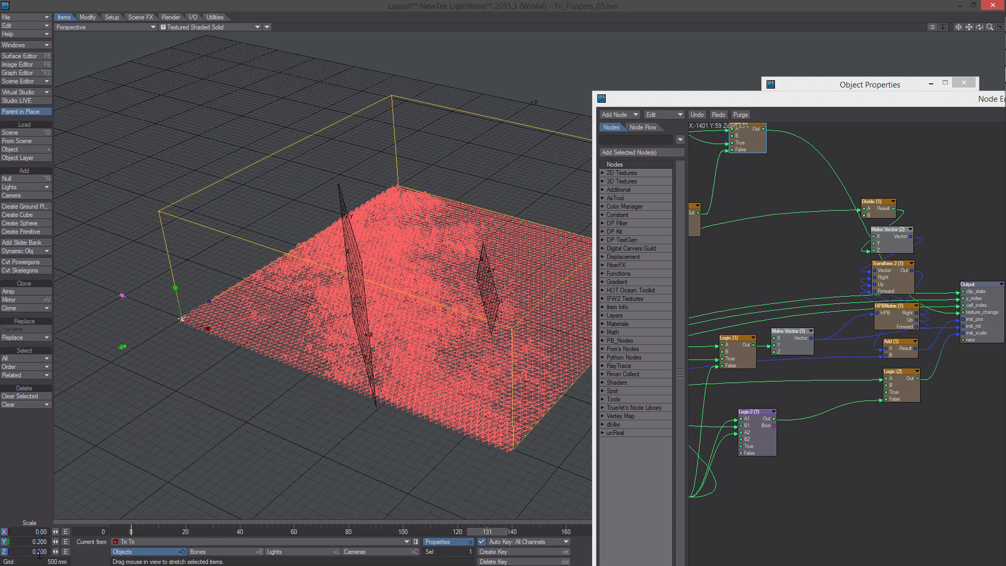
- Set the Tri:Tri scale to 0.2 on X and Y and 0.4 on Z, and check it around frame 127
key("Return")
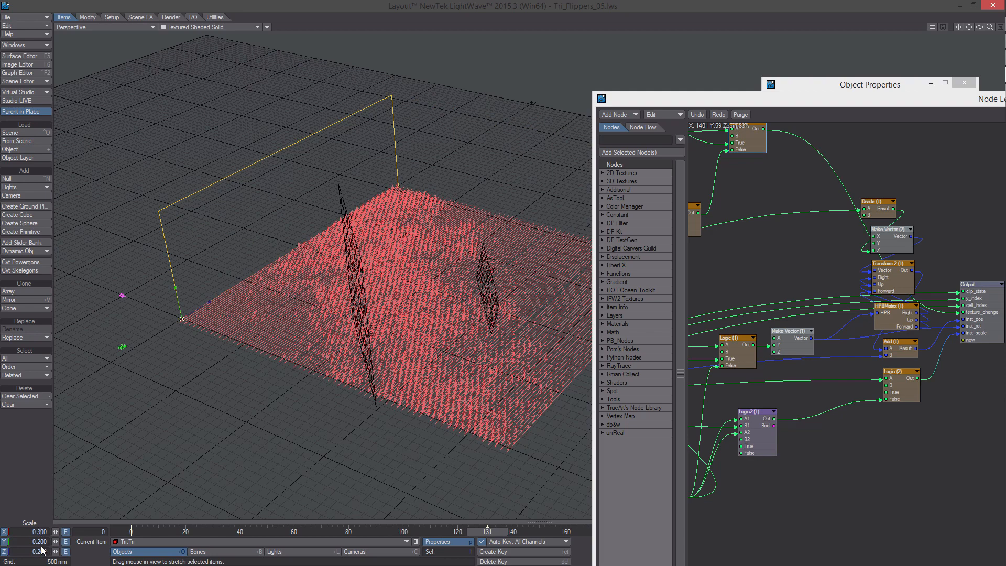
type("4")
key("Return")
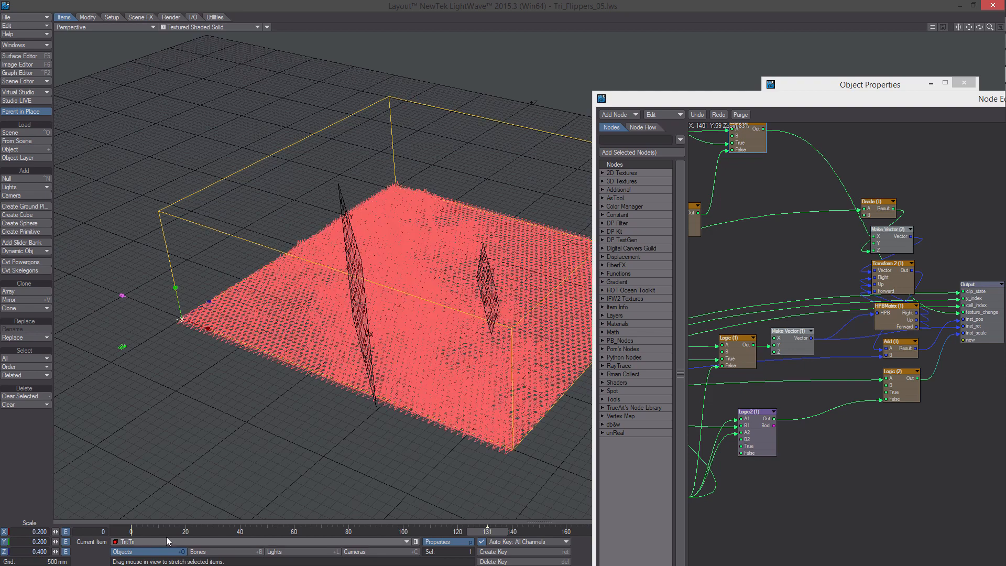
key("Return")
key("Return")
mouse_move(489, 532)
left_mouse_down()
mouse_move(457, 532)
mouse_move(476, 532)
left_mouse_up()
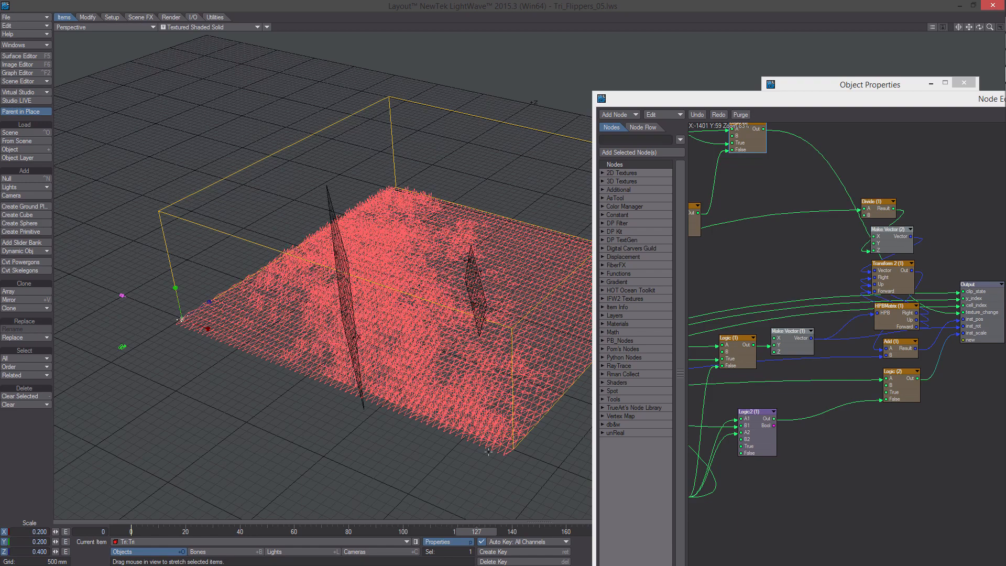
left_click_drag(102, 466, 138, 516, "alt")
- Scale Tri:Bounds at frame 0 to about 16.28 on X and 15.6 on Z
left_click(131, 532)
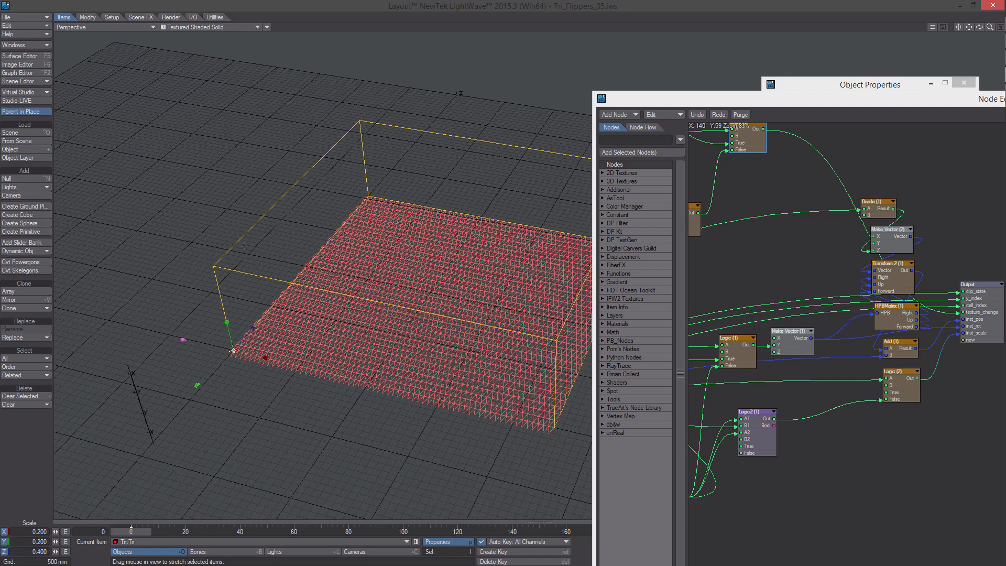
key("Up")
left_click_drag(268, 357, 264, 358)
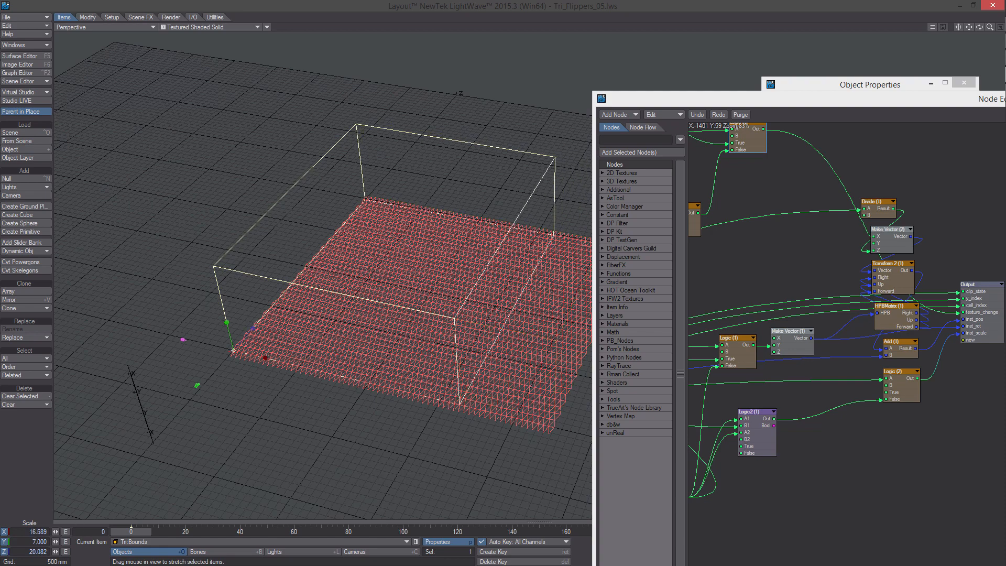
left_click_drag(252, 329, 231, 330)
- Examine the resized instance array at about frame 138 and save the scene
left_click_drag(137, 530, 645, 530)
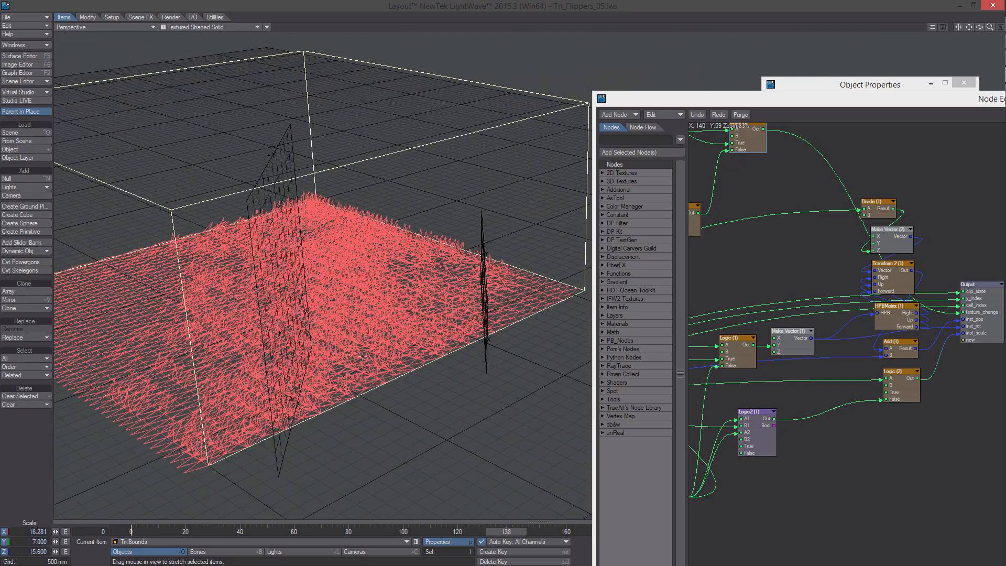
left_click_drag(363, 356, 350, 372, "alt")
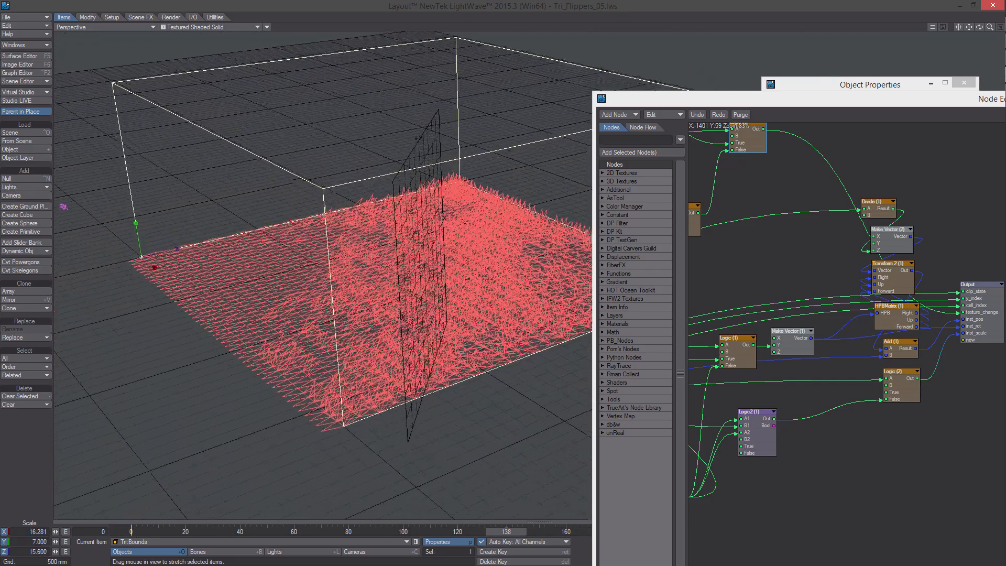
key("s")
key("Return")
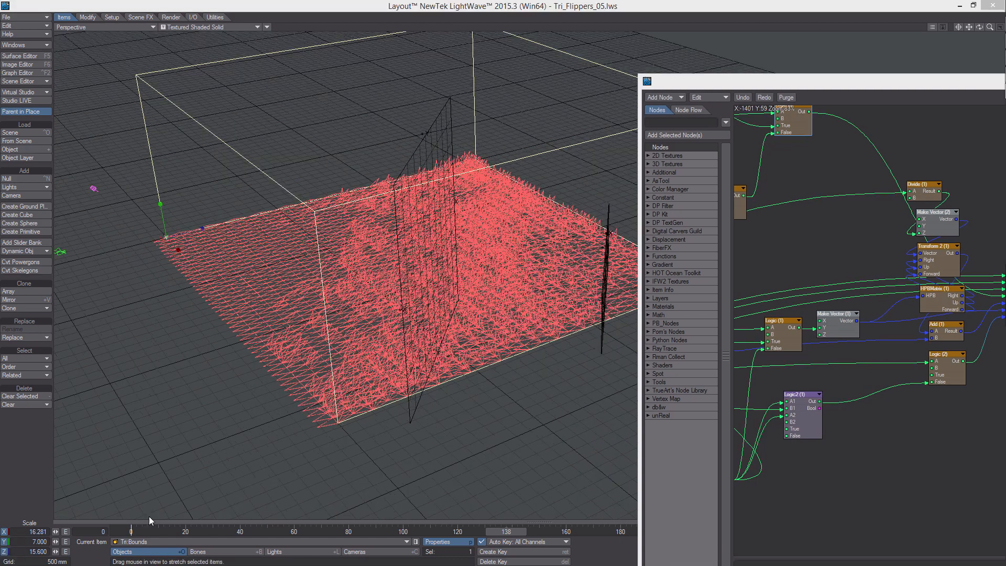
- Select Tri:Tri at frame 0 and set its X, Y and Z scale to 1
left_click(153, 541)
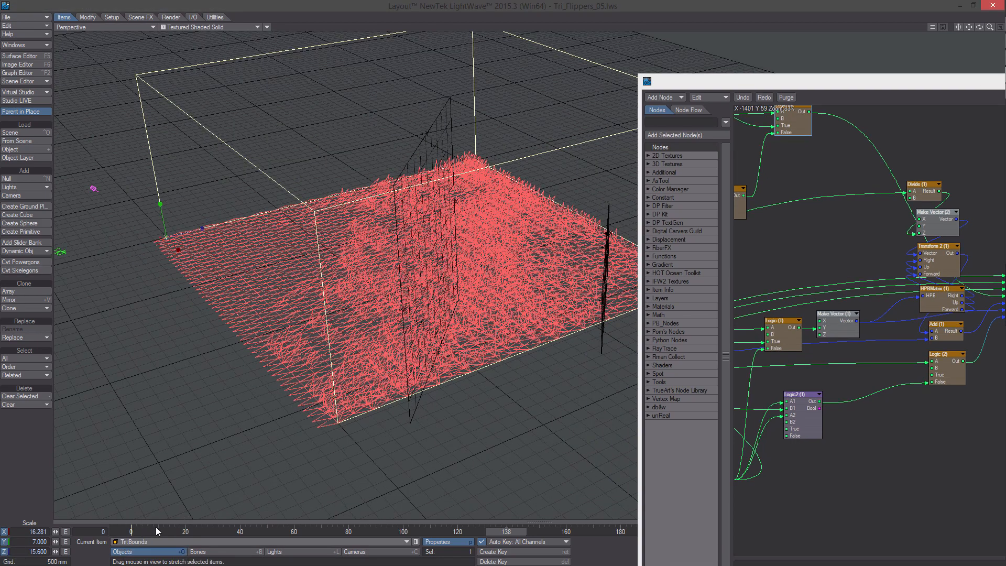
left_click(156, 527)
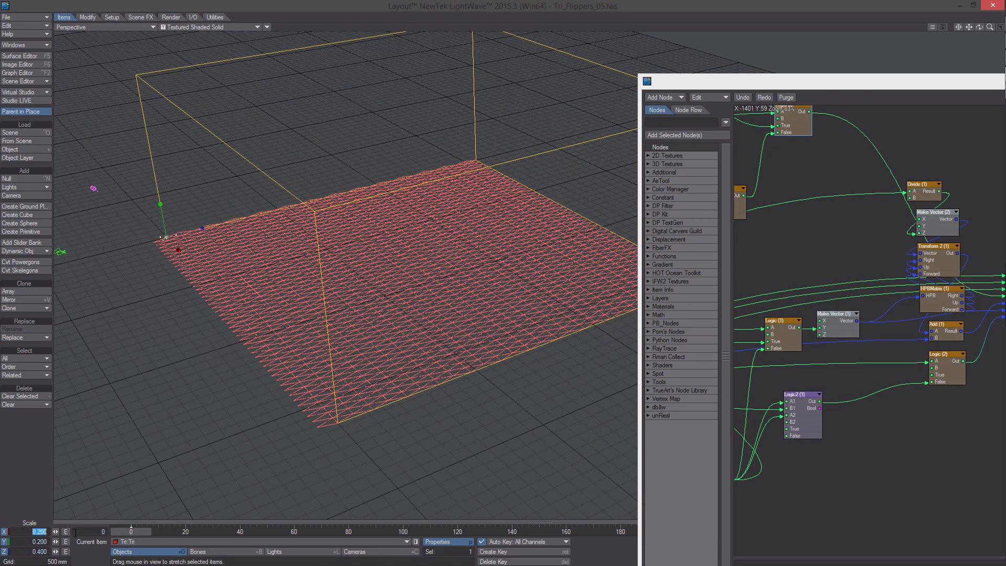
type("1")
key("Tab")
type("1")
key("Tab")
type("1")
key("Return")
- Scrub to about frame 105 and examine the larger triangles flipping between the control planes
left_click_drag(126, 532, 417, 532)
scroll(416, 325, "down", 3)
left_click_drag(417, 325, 409, 361, "alt")
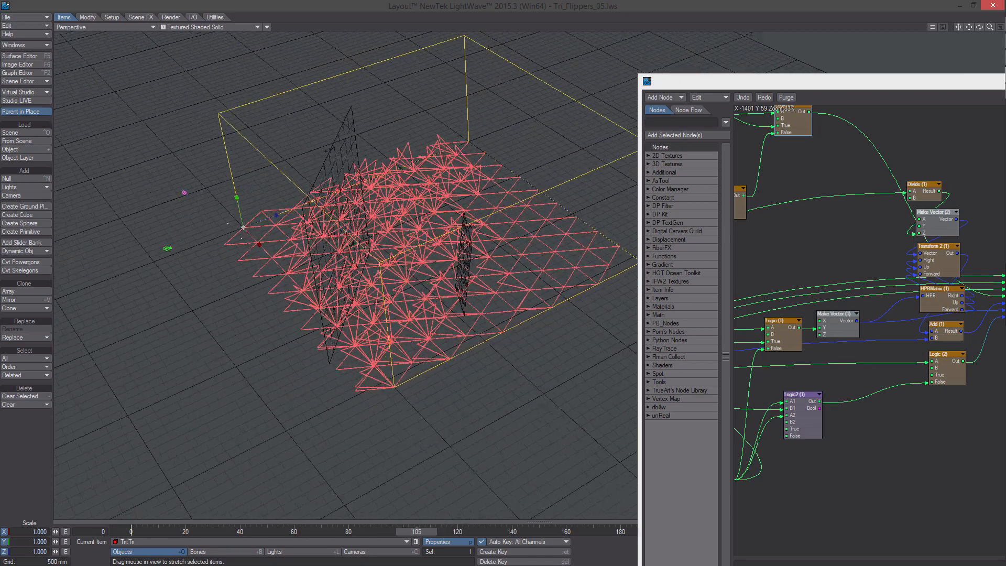
left_click_drag(330, 289, 354, 276, "alt")
- Set the Y position of Array_Control (2) to 0 m at frame 0 and check the flipping at about frame 111
left_click(453, 260)
left_click_drag(417, 532, 128, 532)
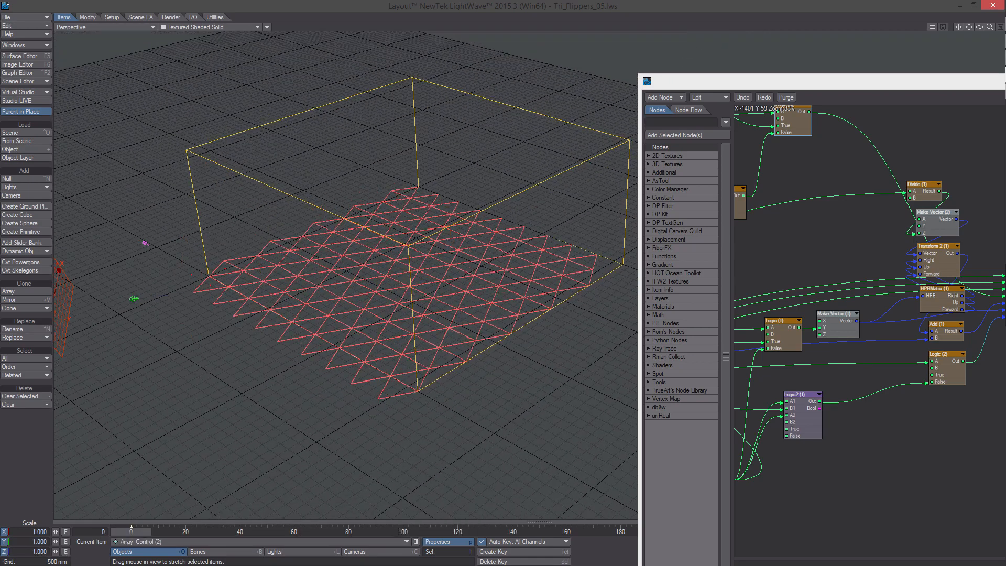
scroll(335, 361, "down", 3)
left_click_drag(341, 366, 385, 347, "alt")
key("space")
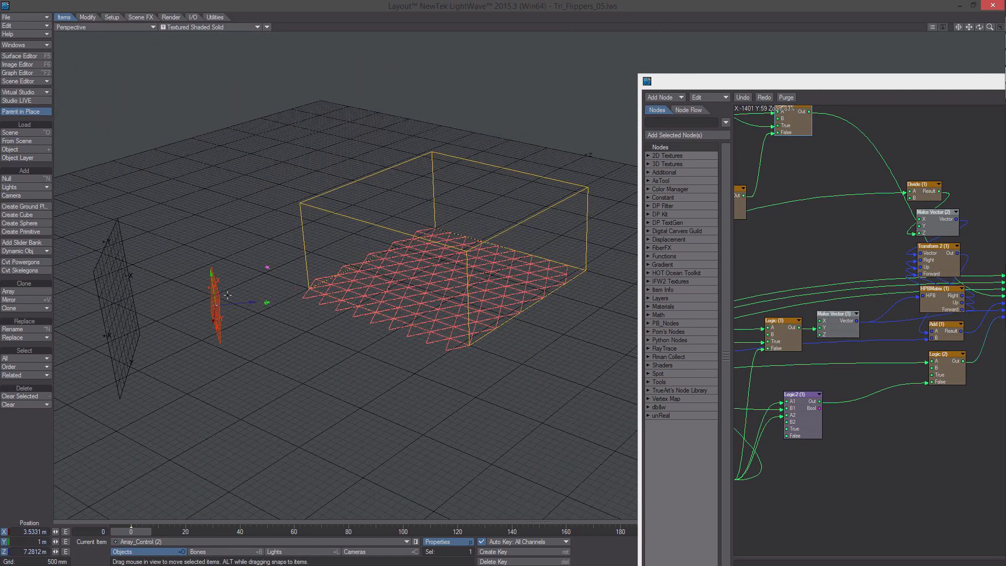
left_click_drag(227, 295, 210, 314, "alt")
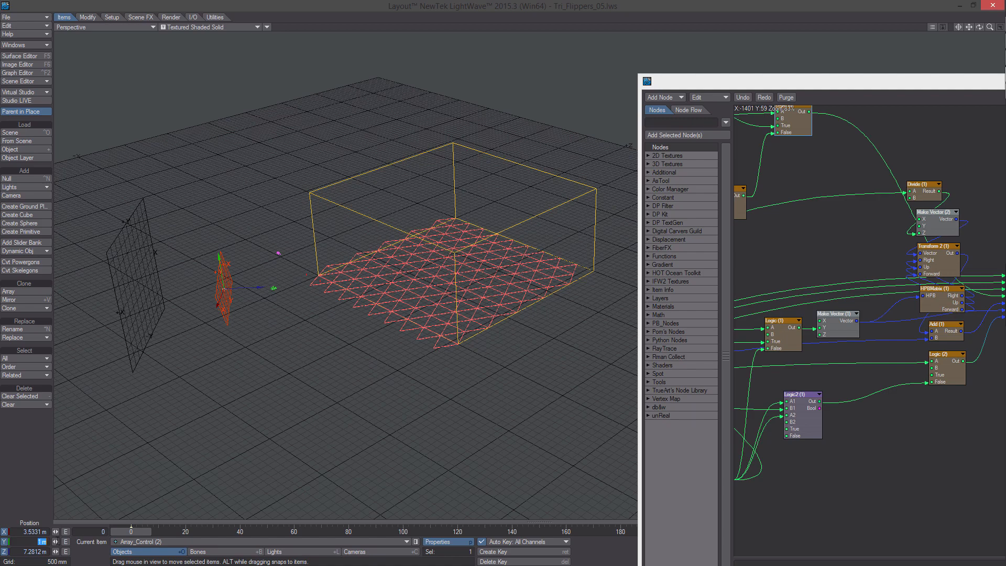
type("0")
key("Return")
left_click_drag(131, 531, 432, 531)
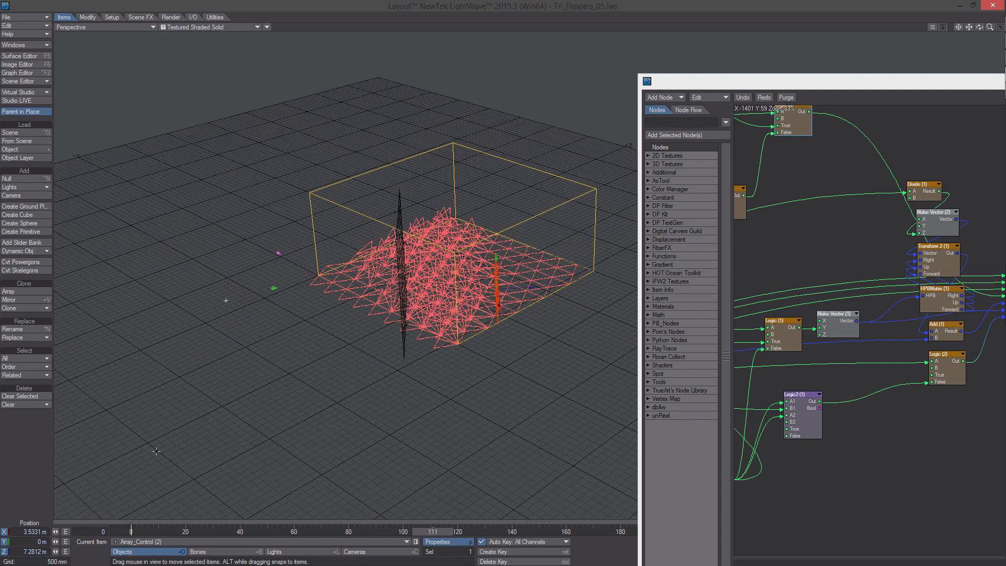
- Try a heading of 0° for Array_Control (2) and check the triangle flipping at about frame 122
left_click_drag(156, 451, 492, 288, "alt")
left_click_drag(468, 329, 503, 255, "alt")
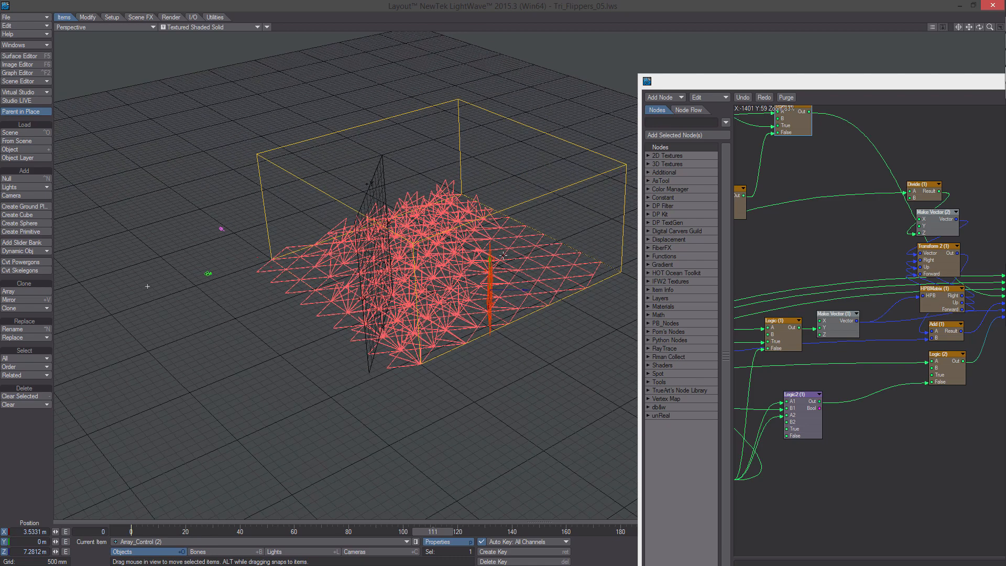
key("y")
left_click(19, 531)
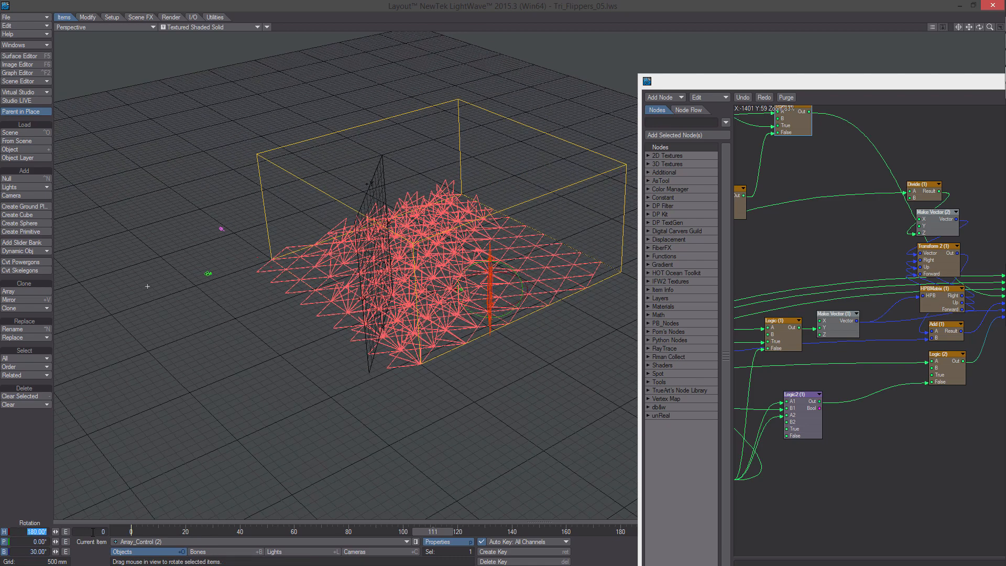
type("0")
key("Return")
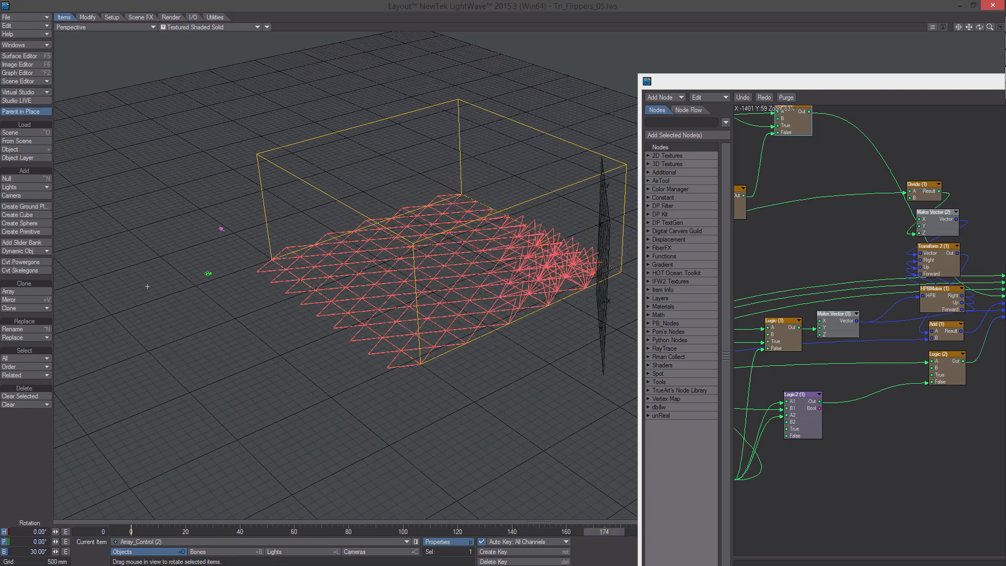
left_click_drag(457, 531, 462, 531)
left_click_drag(450, 450, 387, 453, "alt")
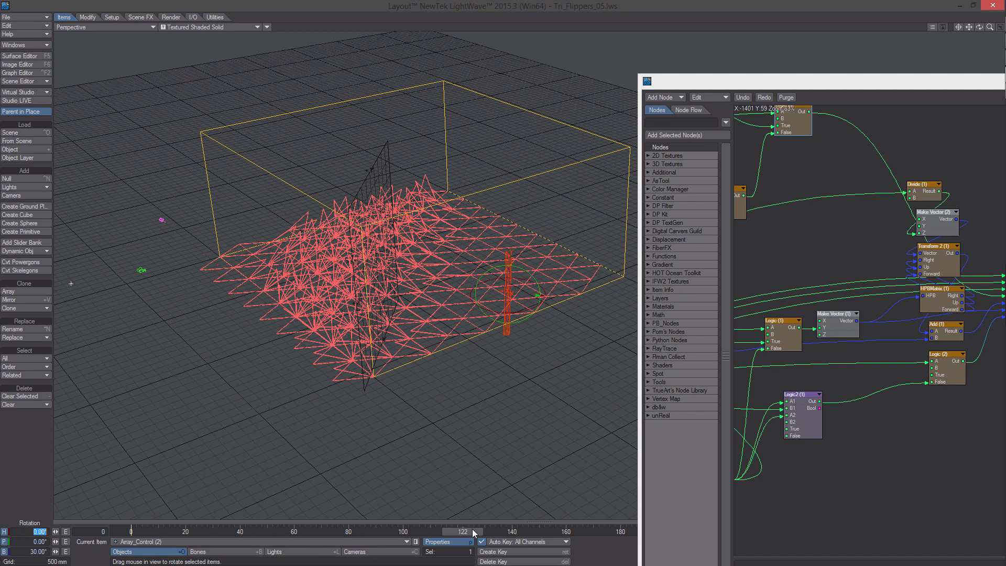
- At frame 0, set the Y position of Array_Control (2) to 1 m and check the flipping at about frame 120
left_click_drag(472, 532, 131, 530)
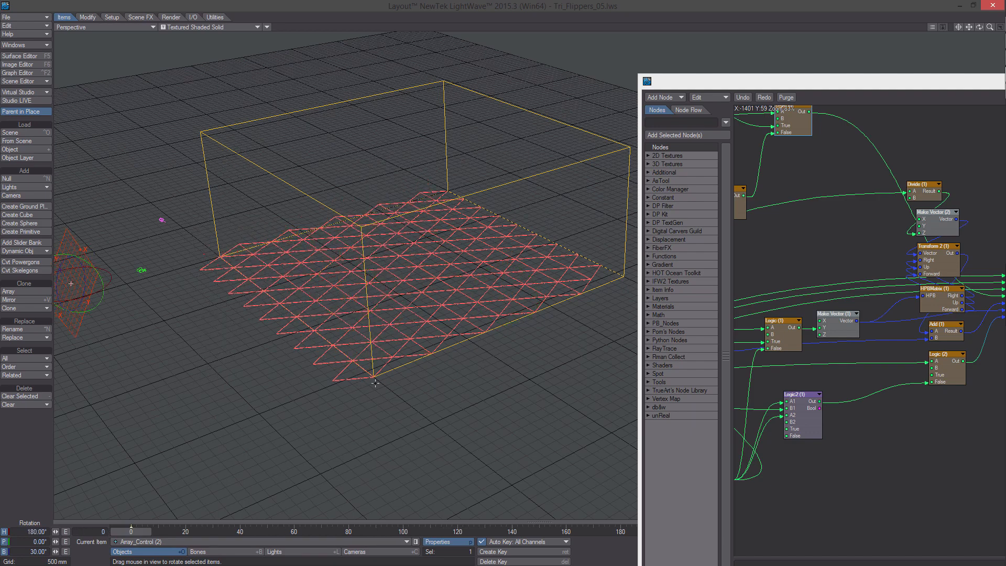
left_click_drag(375, 383, 158, 273, "alt")
type("t")
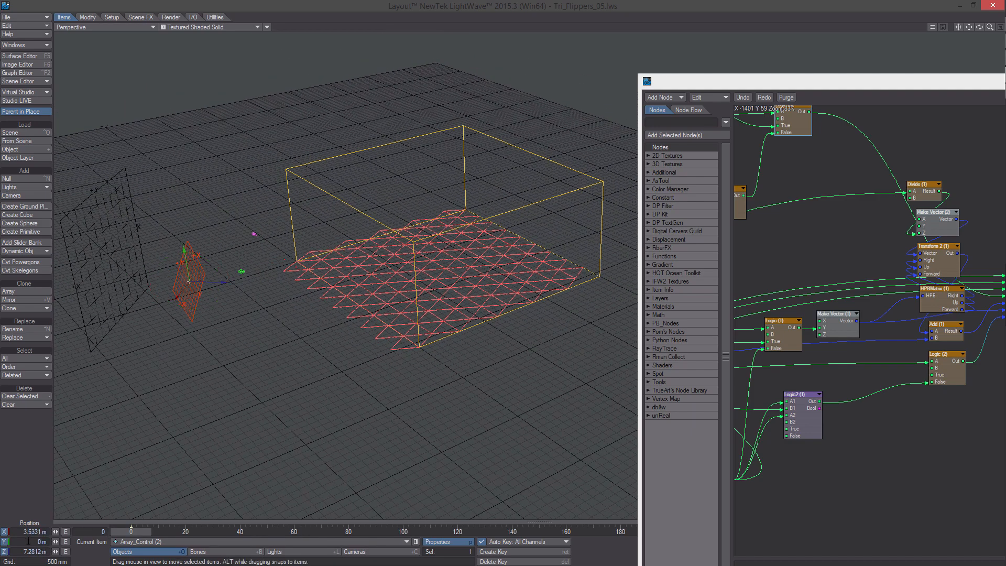
type("1")
key("Return")
left_click_drag(134, 530, 461, 531)
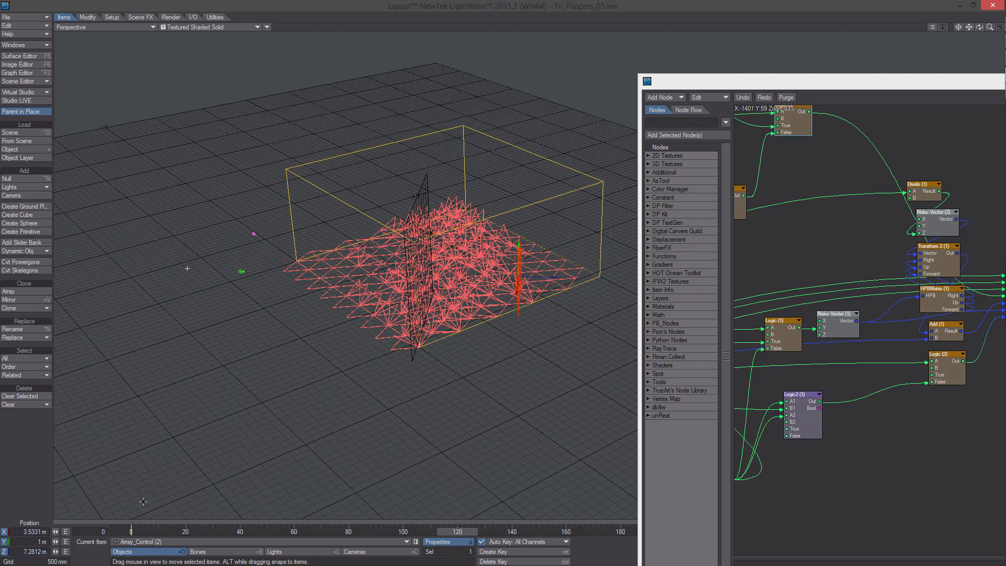
key("period")
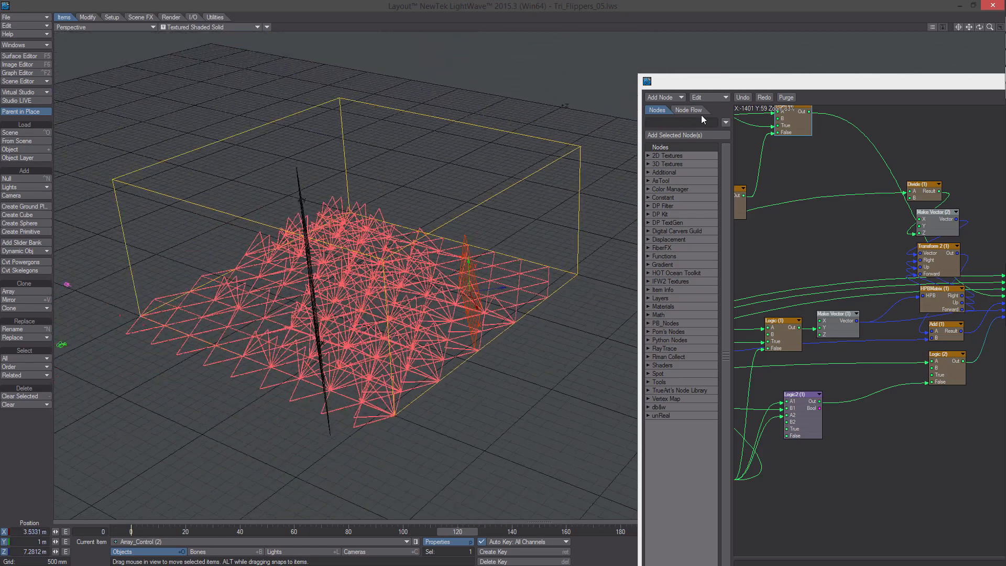
- Maximize the Node Editor and spread out the Divide (1), Add (1), Logic, Logic2 and Make Vector nodes near the compound's Output node
left_click_drag(741, 81, 514, 1)
left_click_drag(451, 210, 868, 291, "alt")
left_click_drag(424, 147, 631, 83, "alt")
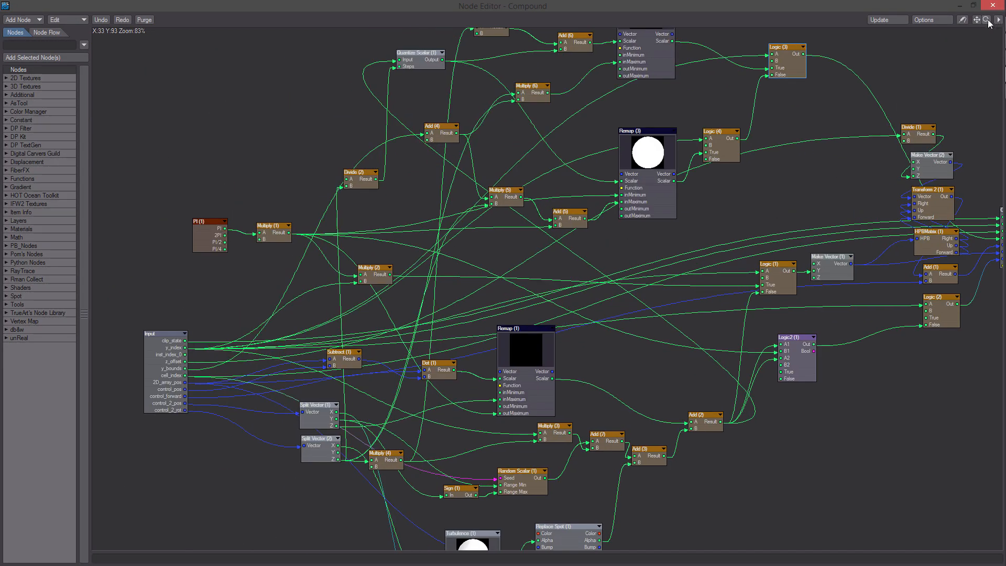
left_click_drag(985, 20, 965, 23)
left_click_drag(922, 219, 802, 233, "alt")
left_click_drag(762, 358, 706, 185)
left_click_drag(727, 270, 743, 238)
left_click_drag(670, 304, 643, 290, "alt")
left_click_drag(689, 286, 739, 273)
left_click_drag(778, 286, 699, 282)
left_click_drag(737, 278, 756, 238)
left_click_drag(686, 304, 769, 291)
left_click_drag(751, 340, 821, 337, "alt")
left_click_drag(673, 352, 718, 338)
mouse_move(619, 379)
left_mouse_down()
mouse_move(673, 363)
mouse_move(621, 368)
left_mouse_up()
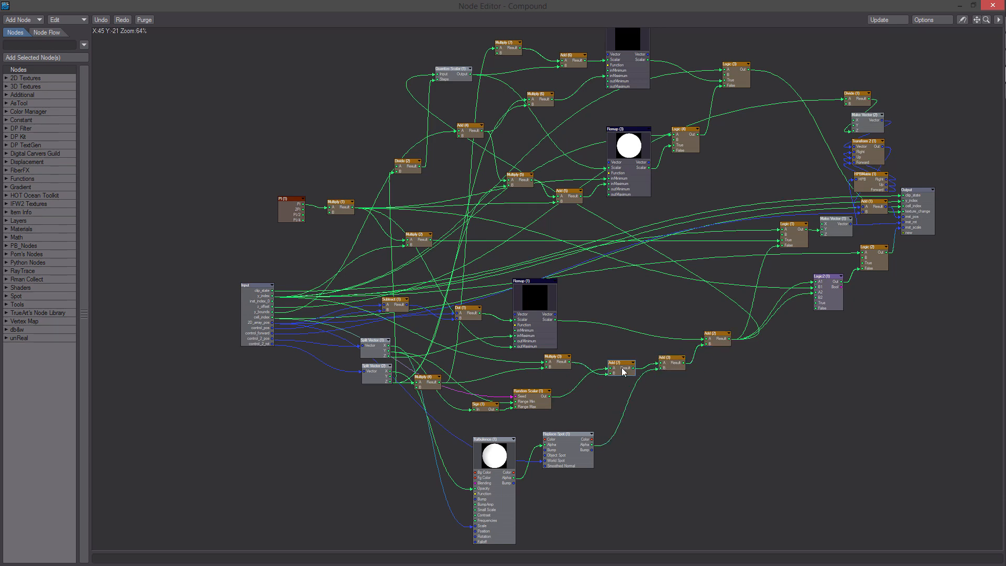
- Reposition the Add (2), Add (3) and Add (7) nodes in the compound's lower chain
left_click_drag(558, 368, 566, 369)
left_click_drag(707, 341, 674, 331)
left_click_drag(668, 362, 640, 345)
left_click_drag(621, 369, 561, 360)
- Rearrange the Logic (3), Logic (4), Remap (3) and Multiply (5) nodes in the compound's upper section
left_click_drag(638, 276, 642, 343, "alt")
left_click_drag(735, 150, 671, 71)
left_click_drag(681, 207, 678, 174)
left_click_drag(643, 225, 655, 202)
left_click_drag(590, 260, 690, 253, "alt")
left_click_drag(630, 271, 643, 253)
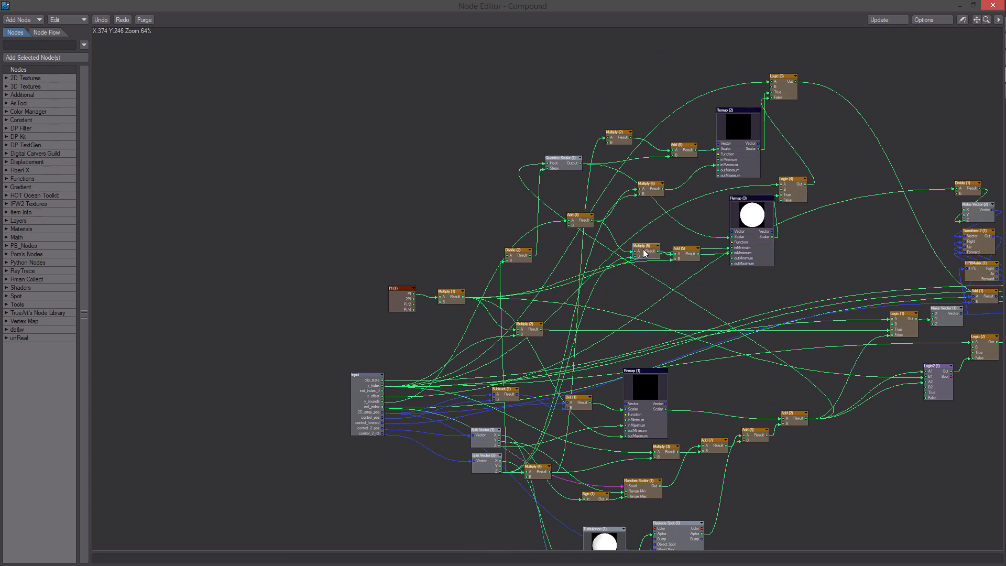
- Tidy the placement of the Add (4), Add (6), Quantize Scalar (1), Divide (2) and Multiply (1) nodes and leave the compound
left_click_drag(576, 215, 584, 208)
left_click_drag(681, 145, 653, 125)
left_click_drag(560, 158, 581, 158)
left_click_drag(513, 251, 526, 254)
left_click_drag(455, 304, 449, 300)
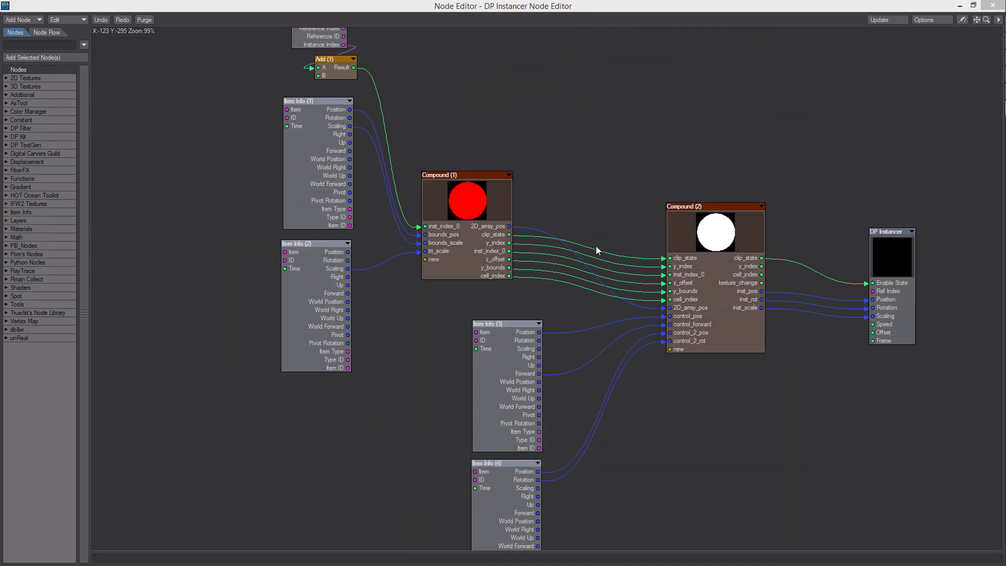
- Switch to the other LightWave Layout window with the empty scene
left_click(985, 20)
left_click_drag(976, 20, 801, 118)
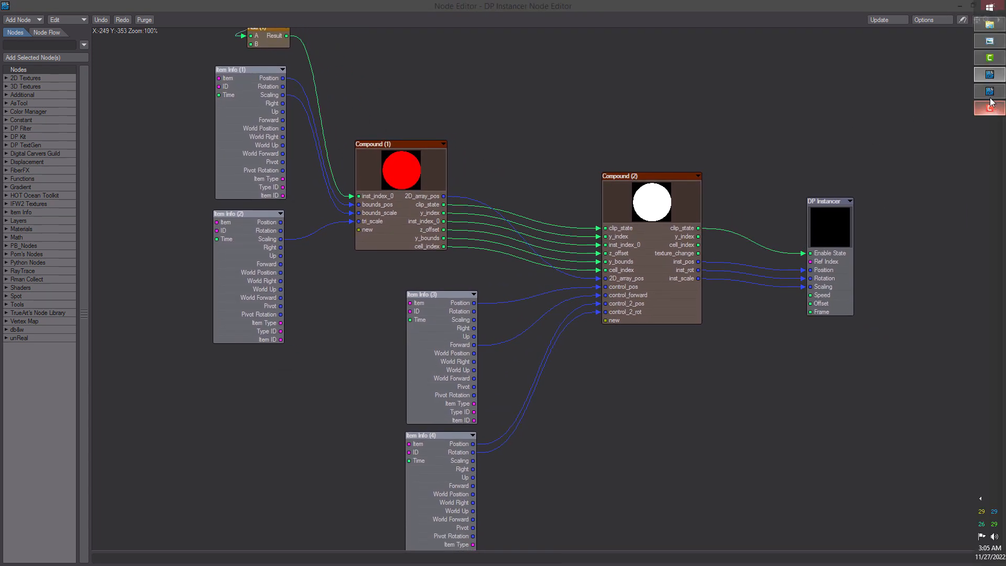
left_click(989, 99)
left_click(1000, 26)
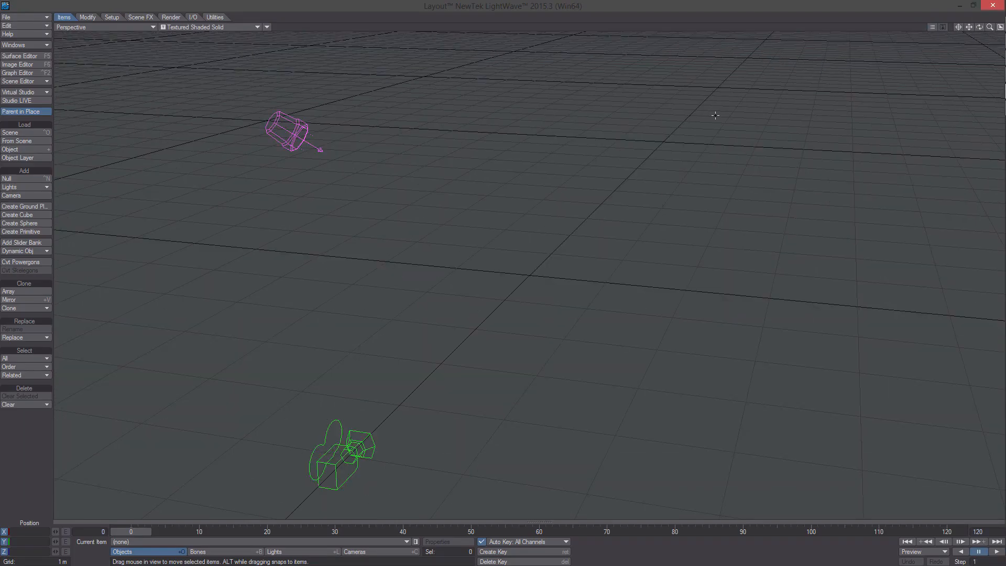
- Add a null with the default name and open the node editor for its displacement
left_click(25, 179)
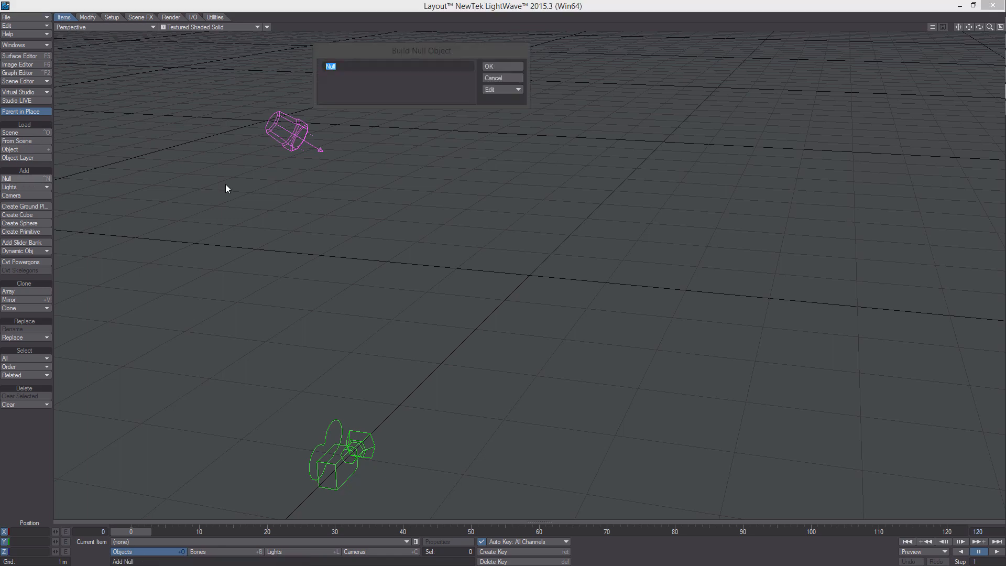
key("Return")
key("p")
left_click(808, 143)
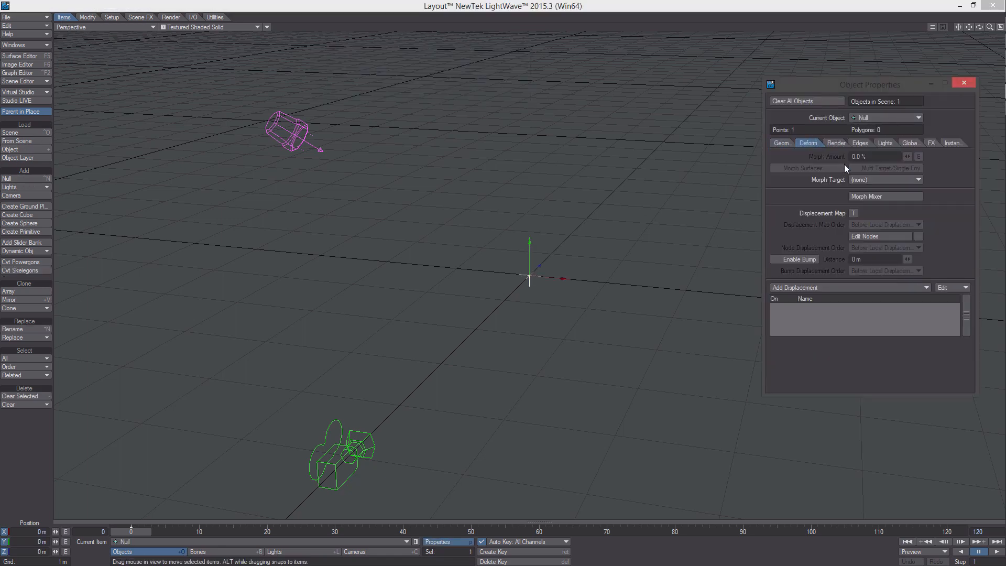
left_click(882, 236)
left_click_drag(227, 9, 814, 171)
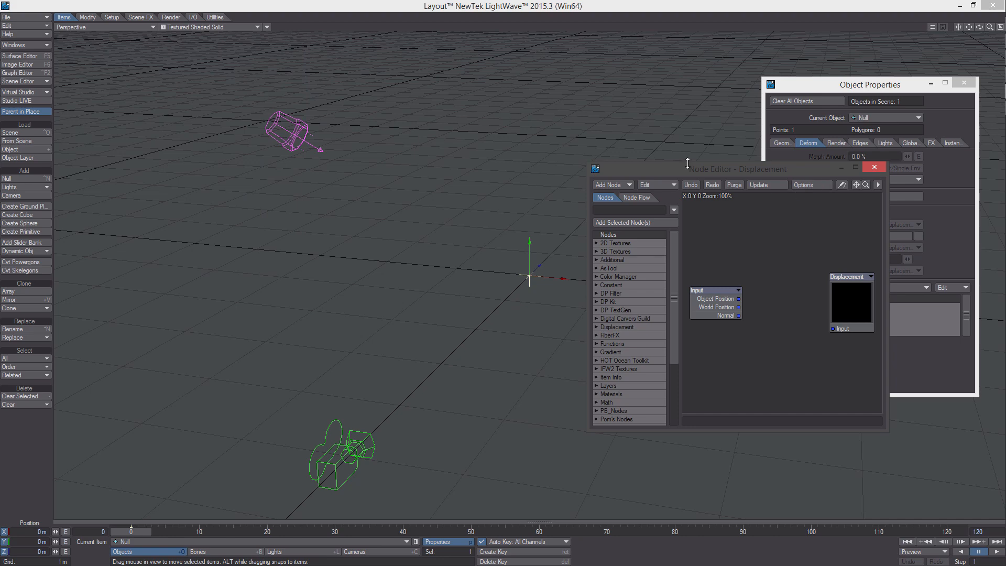
- Set the node preview refresh rate to Manual, disable previews and turn off Use Scene Lights
left_click(809, 184)
left_click(524, 299)
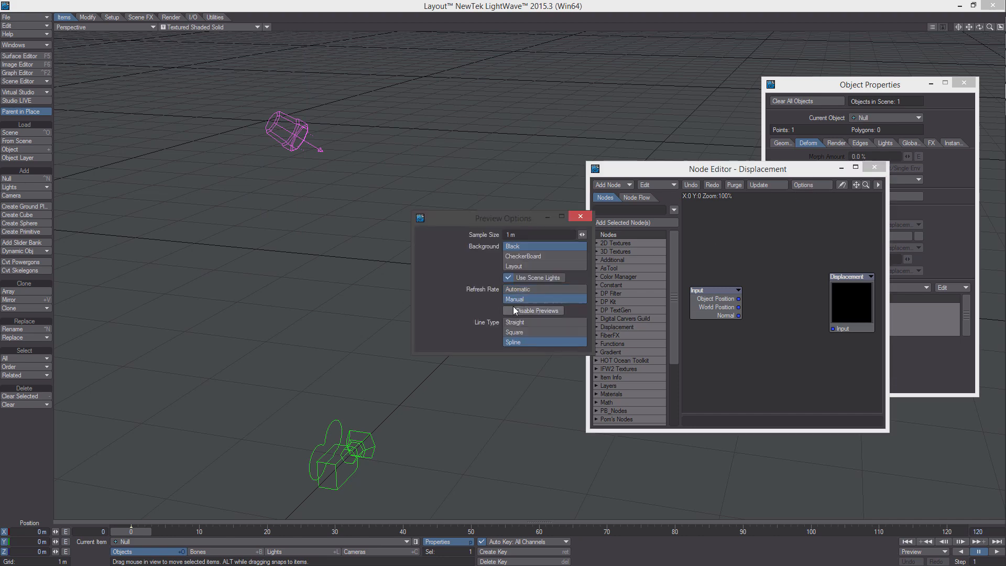
left_click(516, 310)
left_click(508, 278)
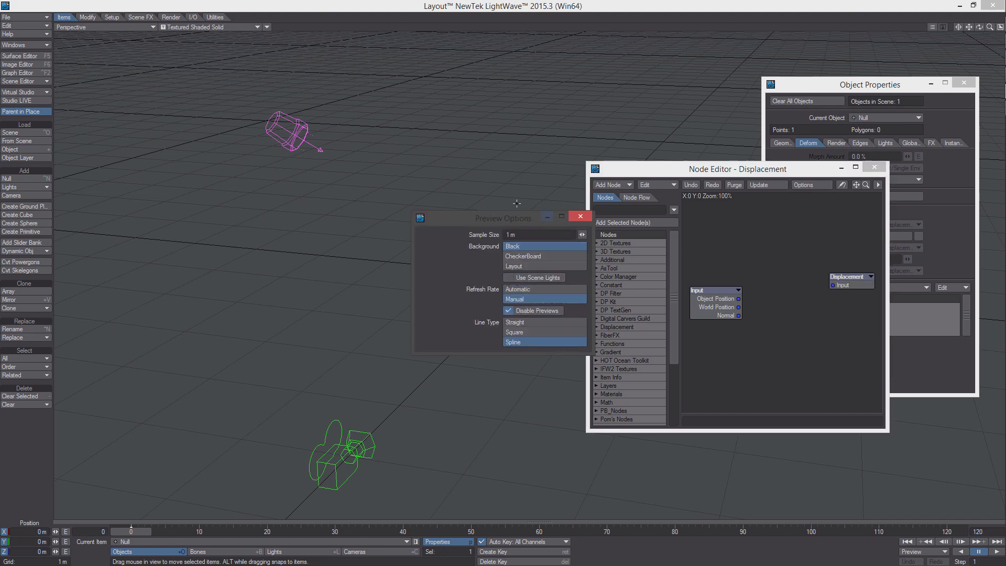
left_click_drag(510, 221, 396, 177)
- Add a Compound node to the displacement network and open it for editing
left_click_drag(744, 278, 718, 252, "alt")
left_click_drag(817, 256, 841, 268)
right_click(749, 268)
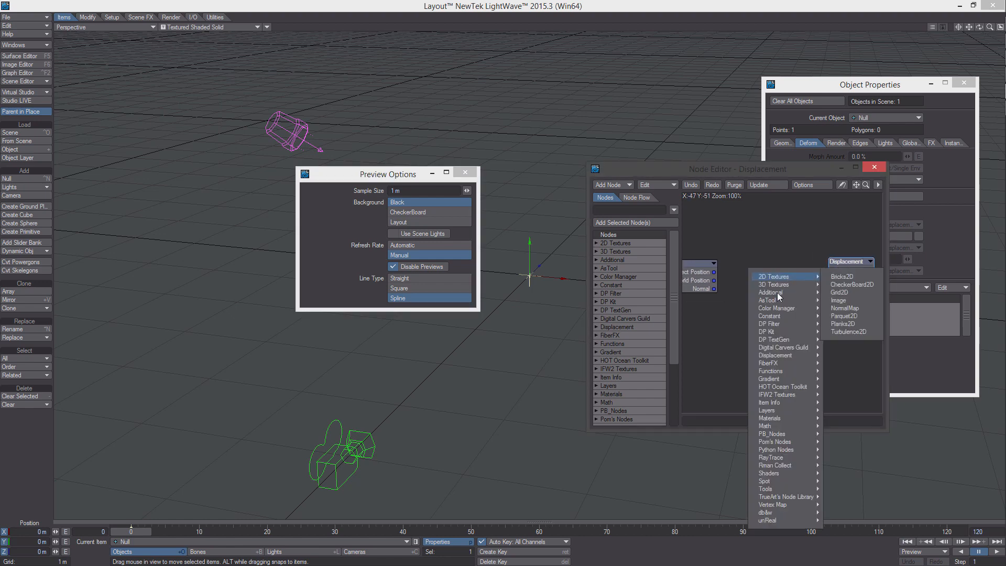
mouse_move(788, 489)
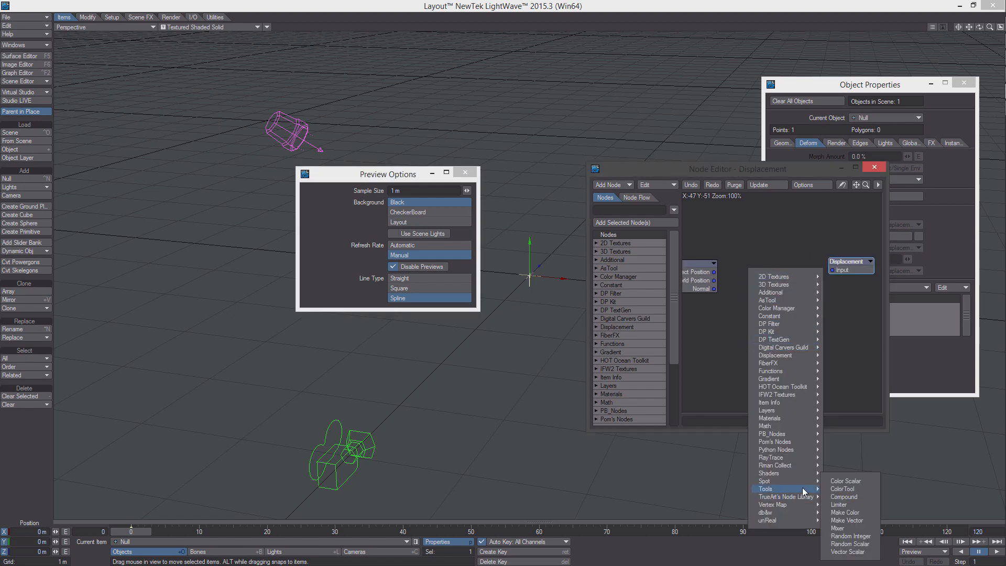
left_click(843, 496)
double_click(779, 303)
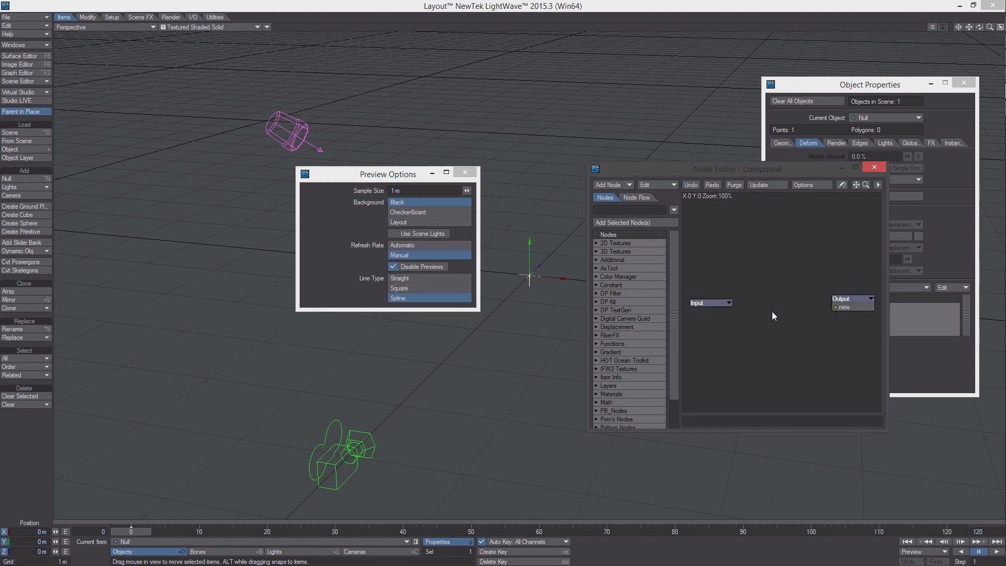
- Add a Scalar constant inside the compound and connect it to four new sockets on the Output node
right_click(772, 311)
mouse_move(784, 362)
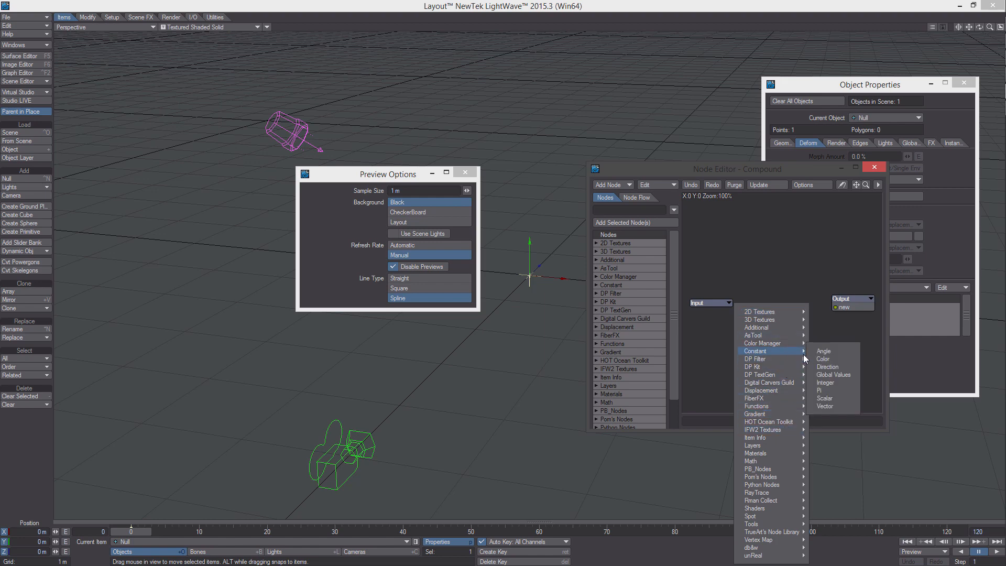
left_click(833, 397)
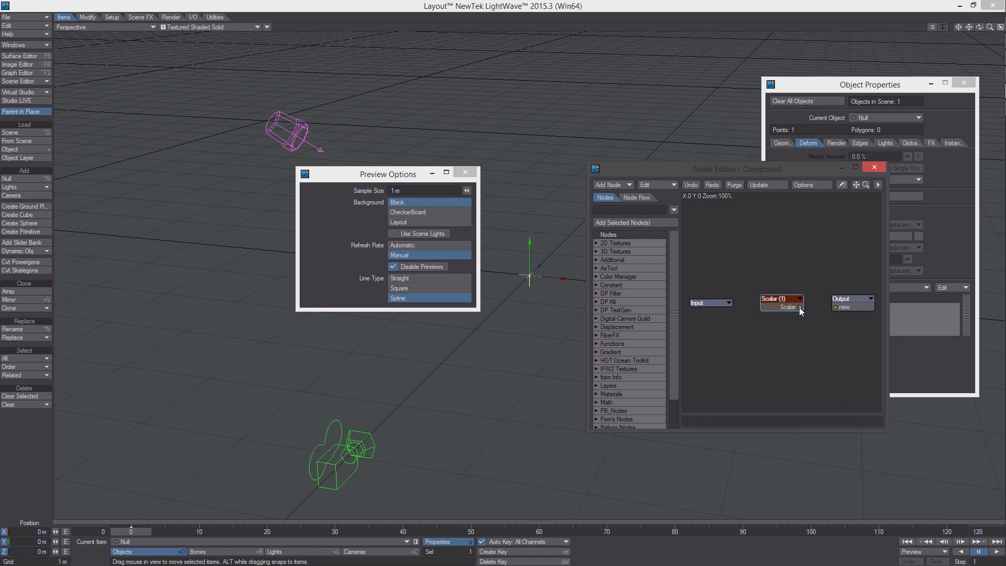
left_click_drag(800, 306, 834, 333)
- Add a Vector constant, connect it to a new Output socket and leave the compound
right_click(781, 329)
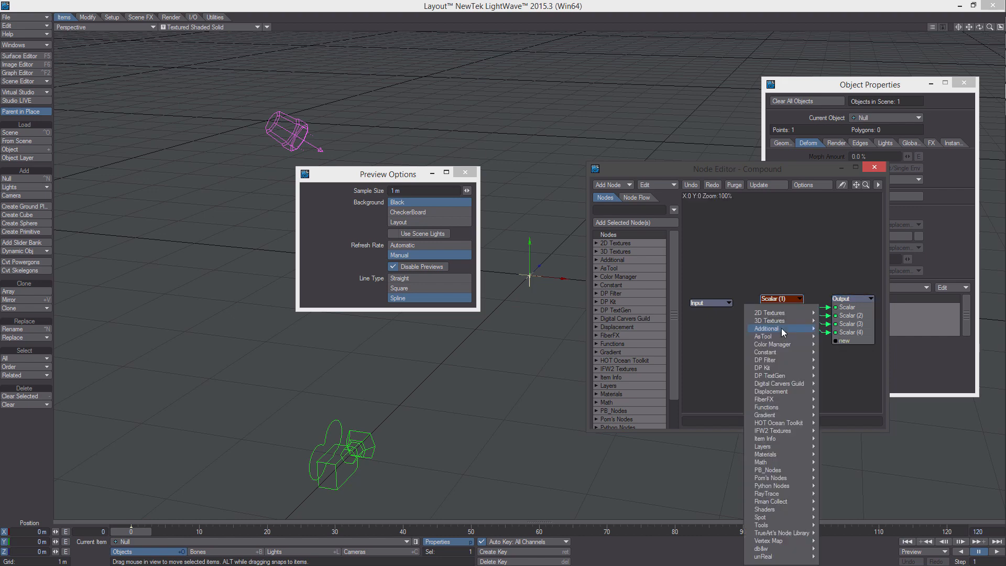
left_click(850, 401)
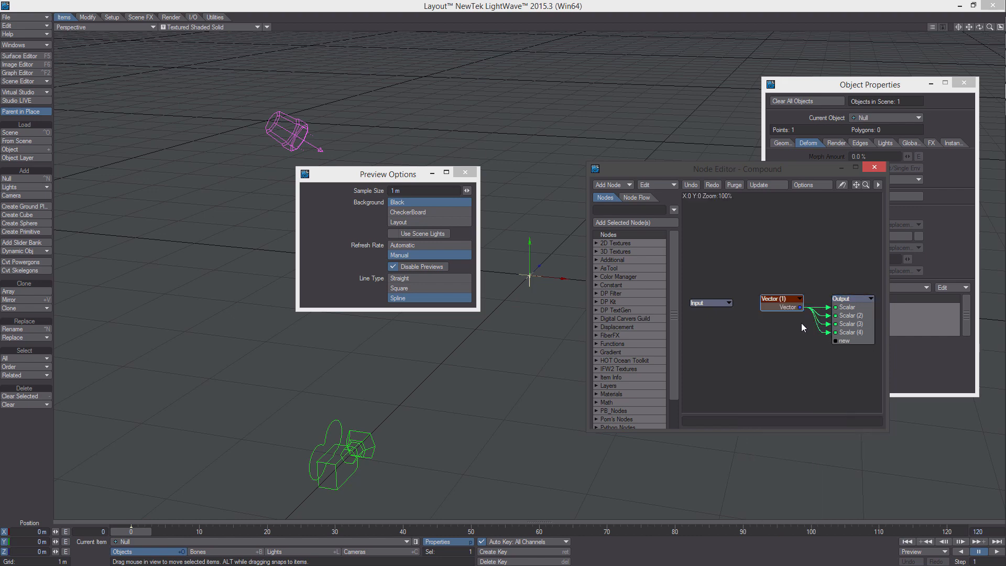
left_click_drag(775, 298, 833, 341)
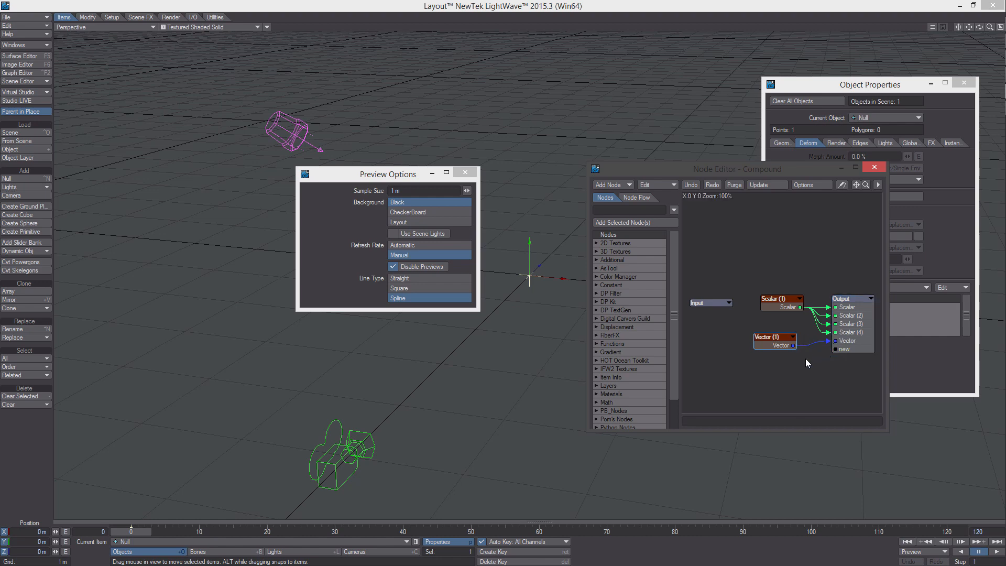
double_click(847, 325)
- Create a Scalar input on Compound (1) by connecting a Scalar constant to its new socket, and delete that constant
right_click(720, 321)
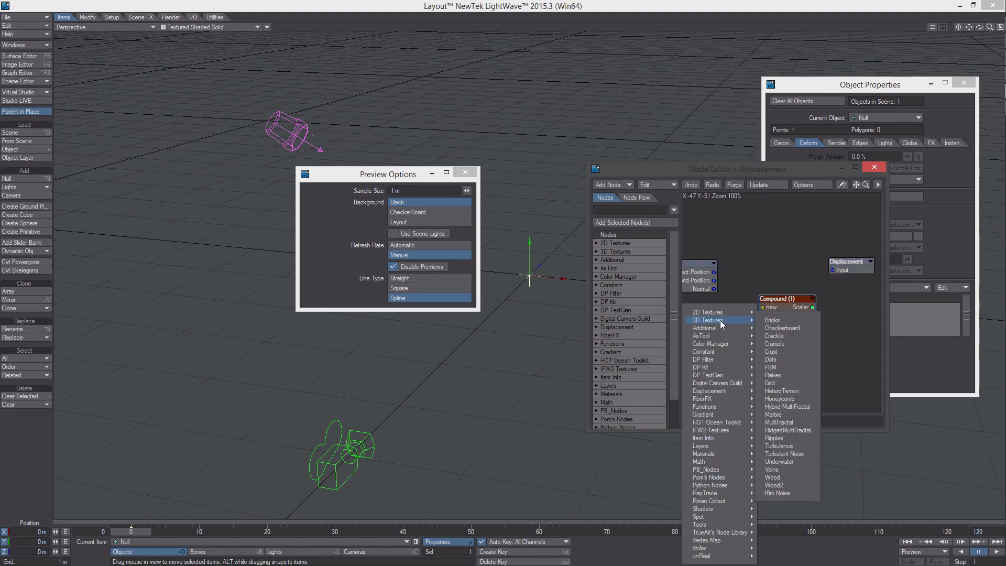
mouse_move(732, 351)
left_click(788, 402)
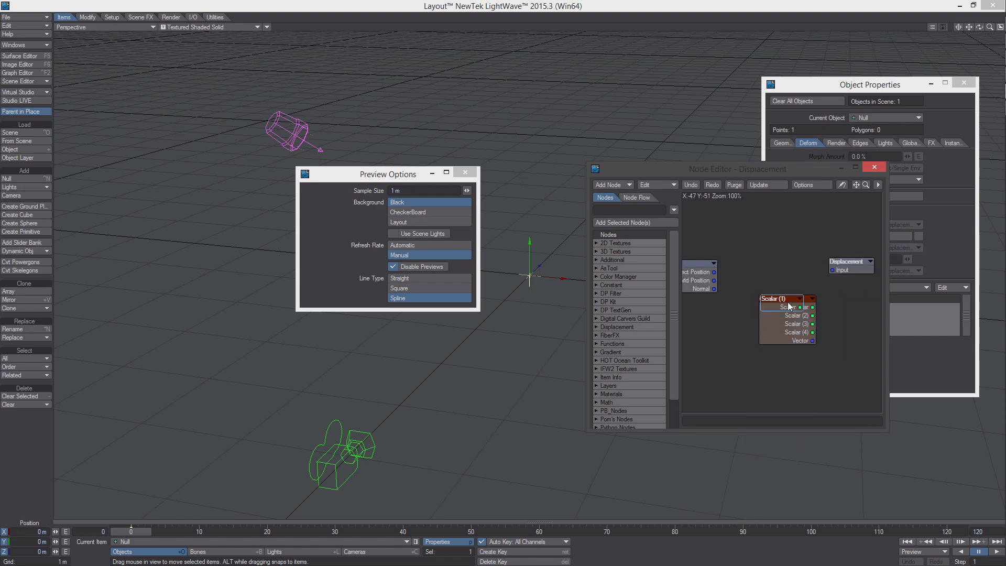
mouse_move(779, 306)
left_mouse_down()
mouse_move(734, 313)
mouse_move(763, 307)
left_mouse_up()
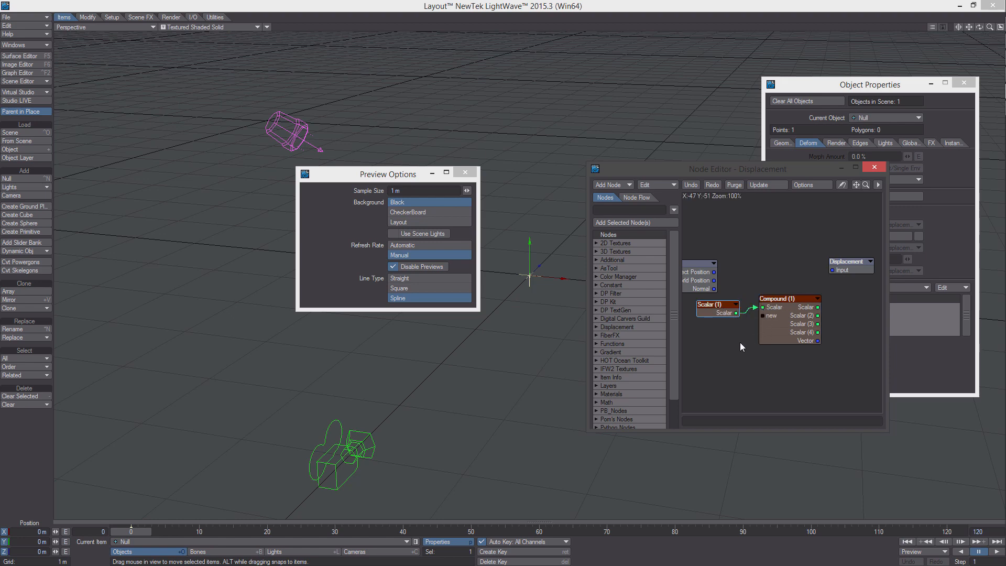
key("Delete")
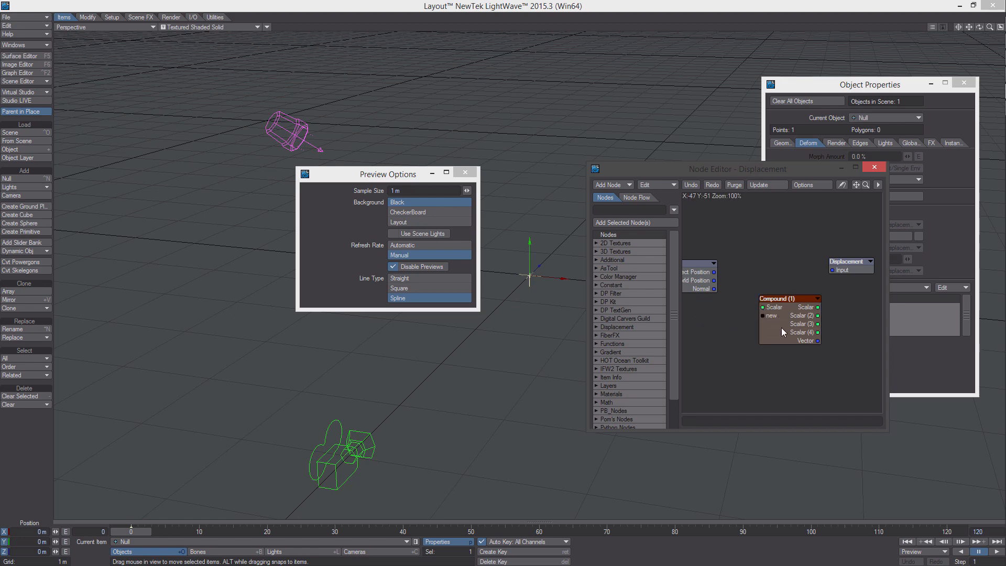
- Export Compound (1) to the Nodes folder as animate_compound.nodes, overwriting the existing file
right_click(781, 328)
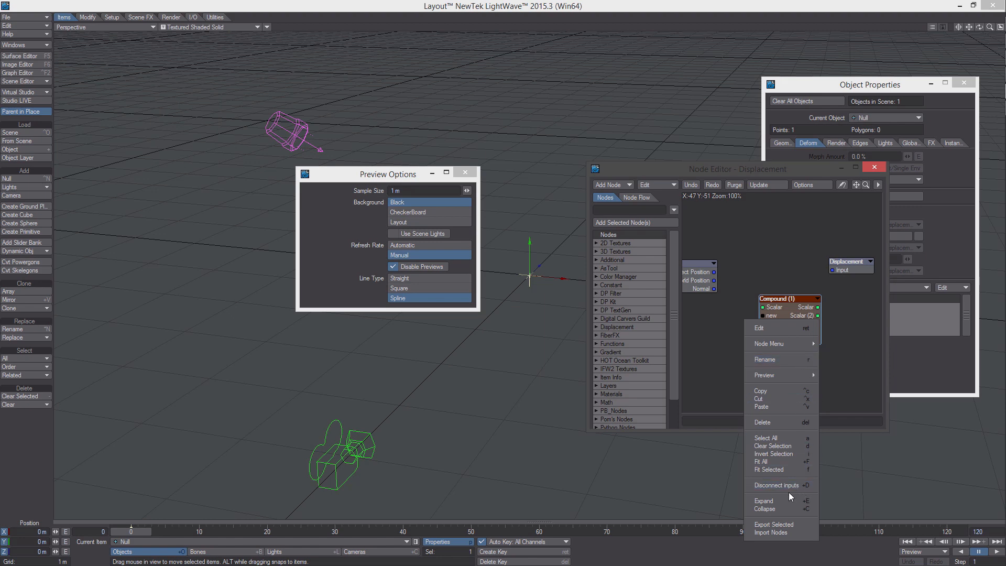
left_click(784, 524)
left_click(589, 159)
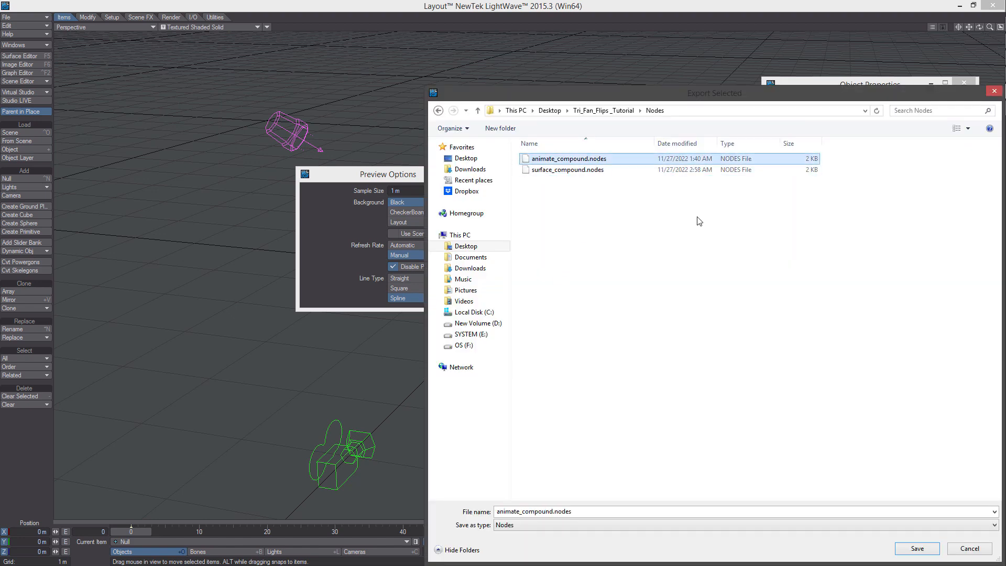
left_click(916, 548)
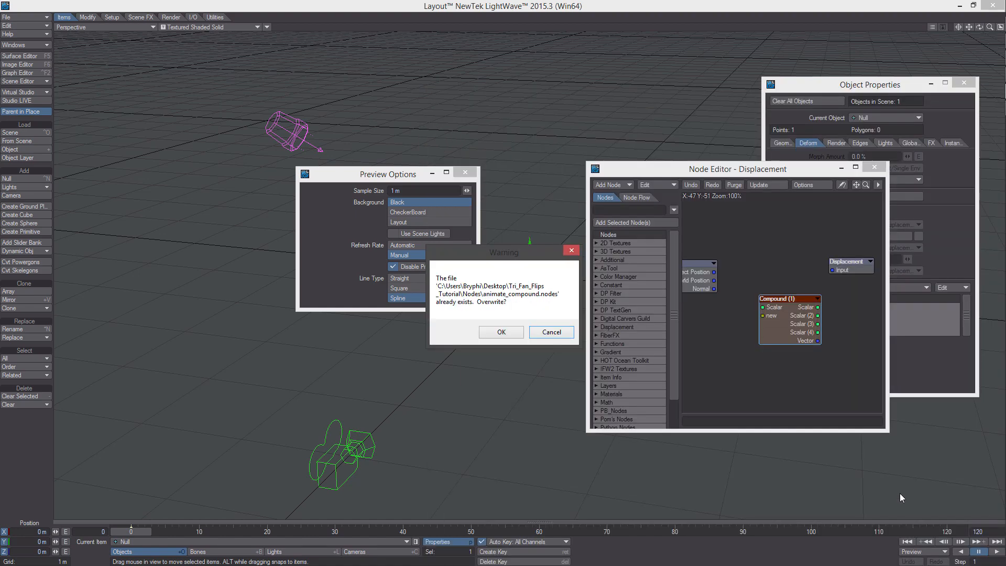
left_click(500, 332)
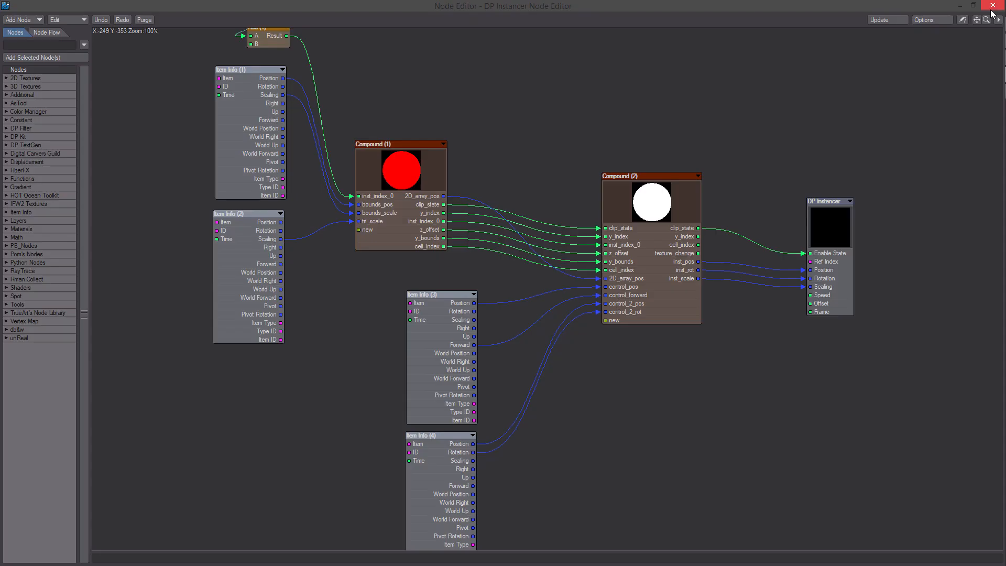
- Import surface_compound.nodes from the Nodes folder into the DP Instancer node network, below Compound (2)
middle_click_drag(733, 341, 674, 217)
right_click(592, 300)
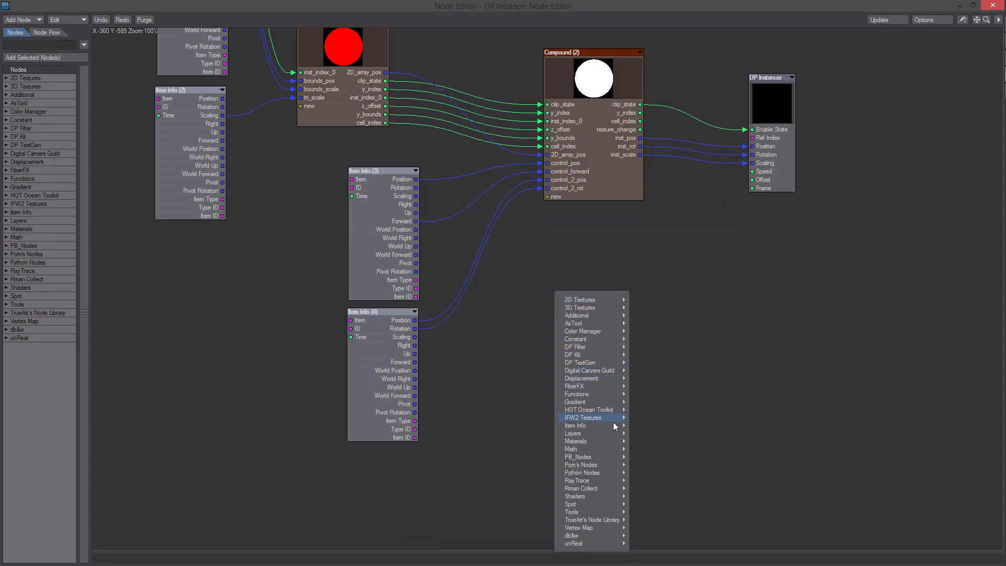
mouse_move(610, 424)
mouse_move(621, 513)
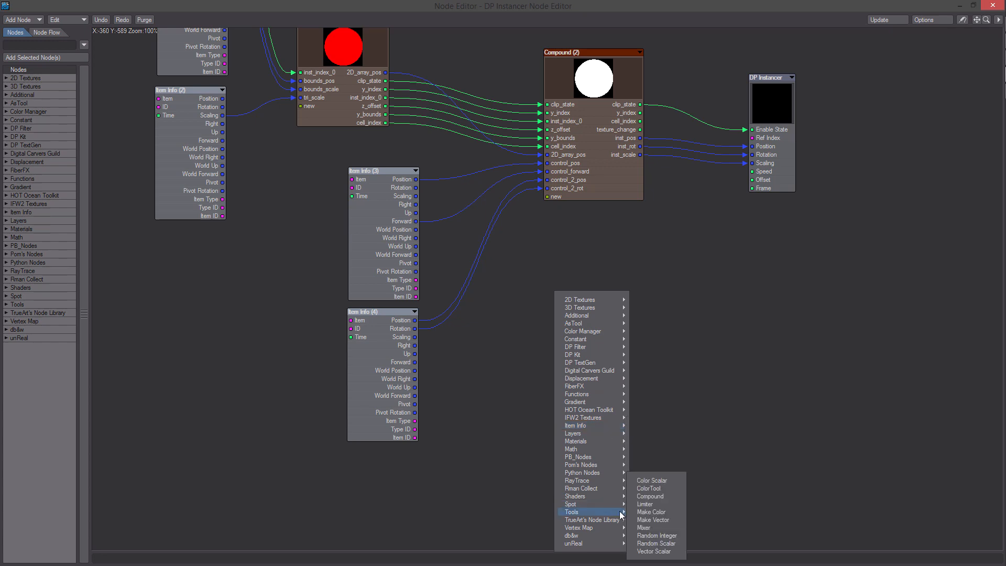
right_click(720, 380)
left_click(727, 400)
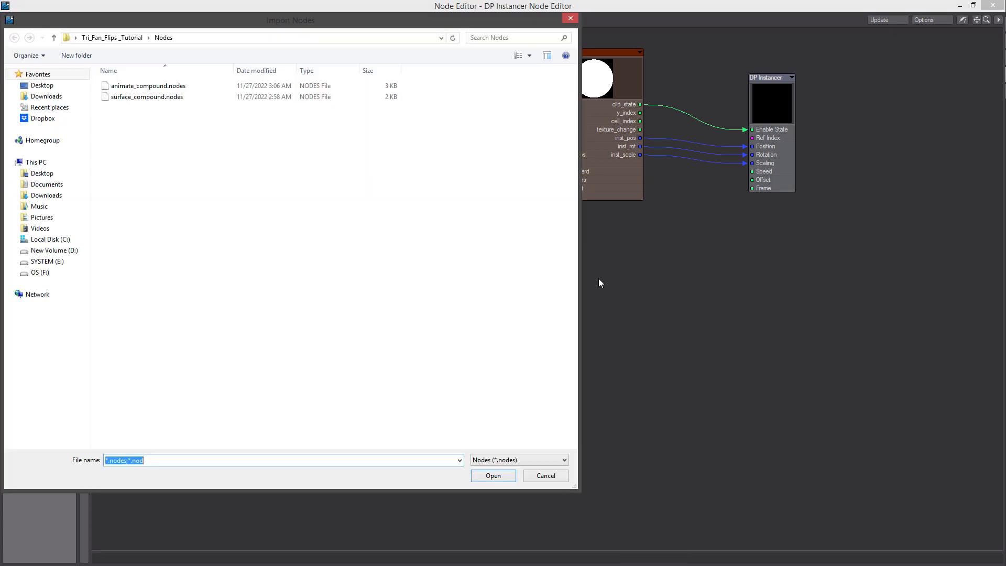
double_click(175, 99)
left_click_drag(543, 269, 588, 292)
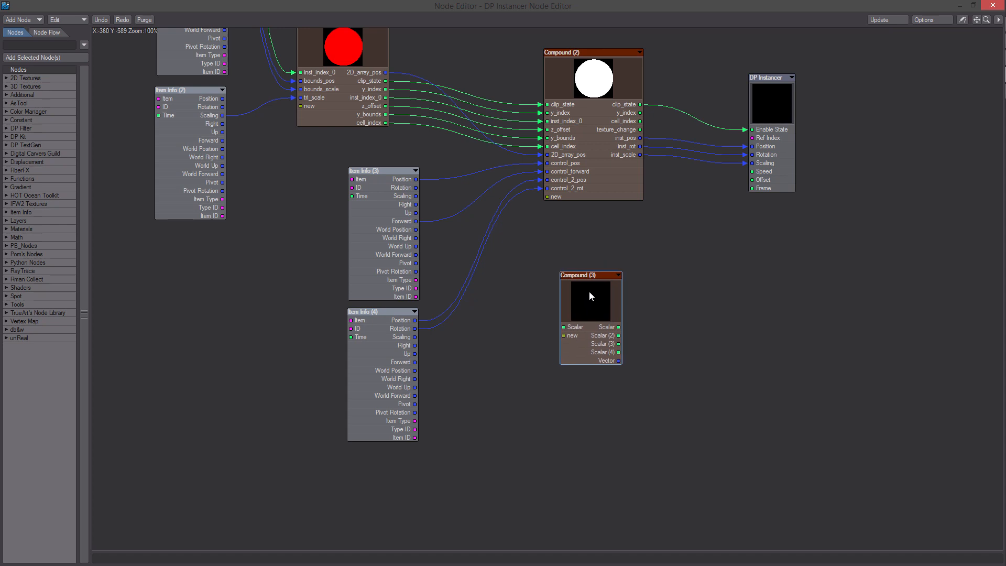
- Copy Compound (1), Compound (2) and the four Item Info nodes, and paste them inside Compound (3)
middle_click_drag(589, 292, 630, 313)
left_click_drag(630, 313, 734, 402)
middle_click_drag(691, 343, 693, 361)
left_click_drag(683, 452, 217, 57)
middle_click_drag(238, 77, 235, 162)
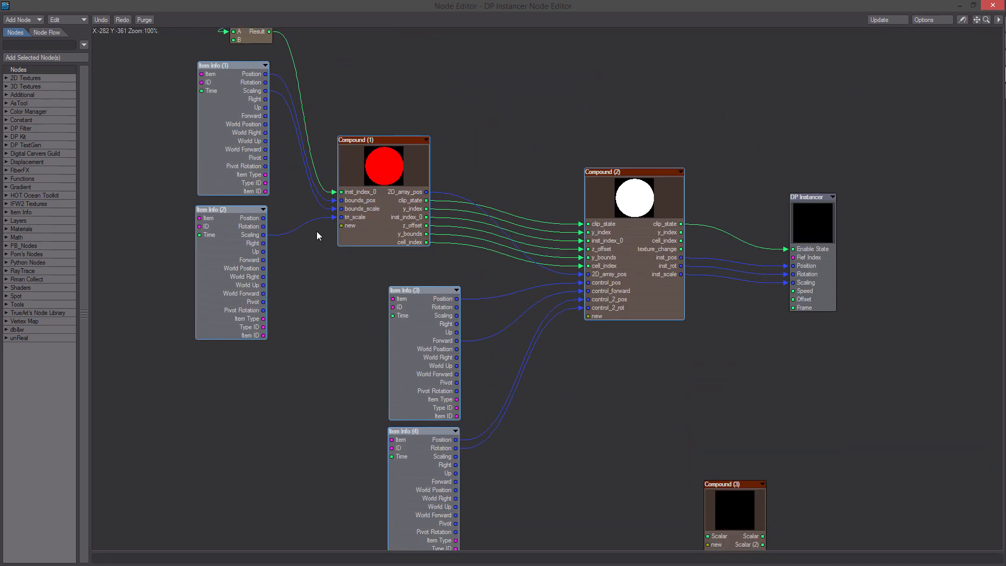
middle_click_drag(564, 316, 543, 204)
double_click(687, 394)
middle_click_drag(589, 316, 570, 304)
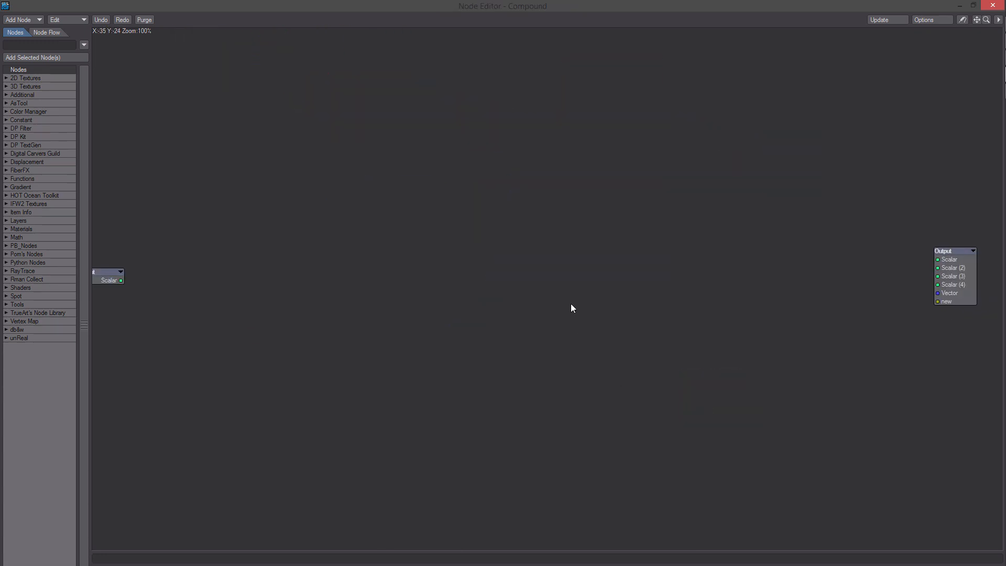
key("ctrl+v")
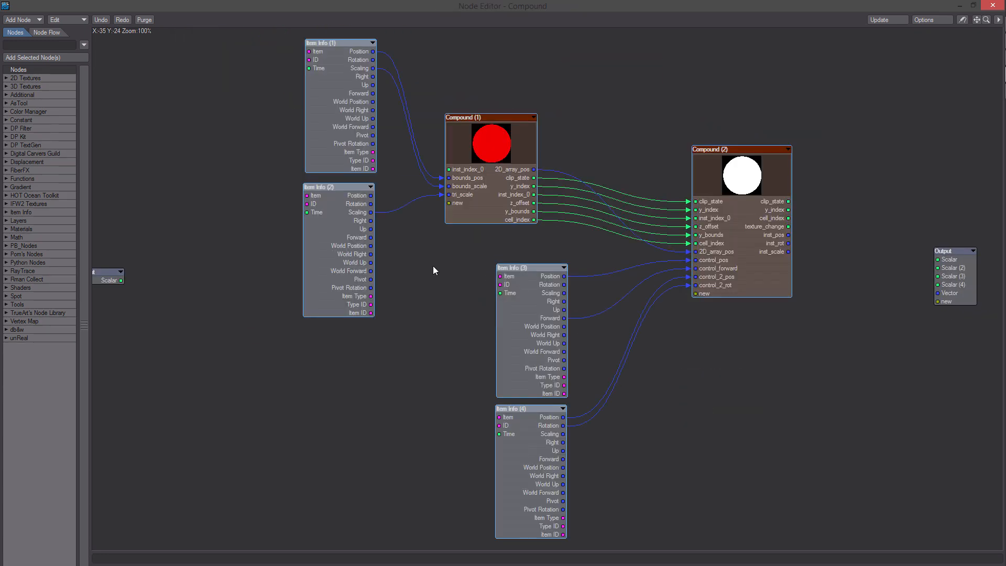
- Connect the compound input's Scalar to inst_index_0 on Compound (1), and reposition Item Info (1), Item Info (2) and the Output node
middle_click_drag(432, 266, 492, 366)
left_click_drag(158, 374, 508, 269)
left_click_drag(406, 205, 375, 268)
middle_click_drag(618, 314, 368, 273)
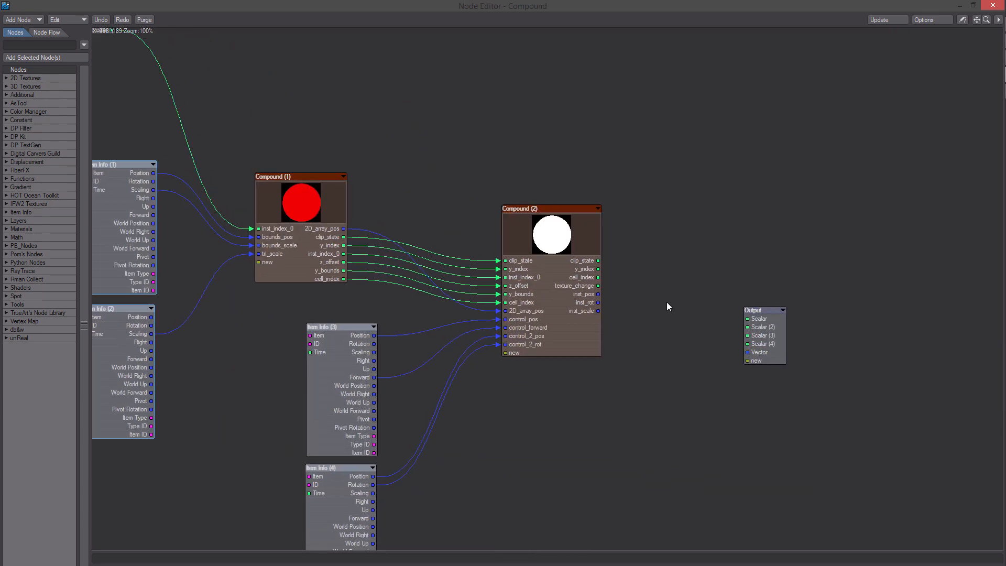
left_click_drag(767, 334, 727, 284)
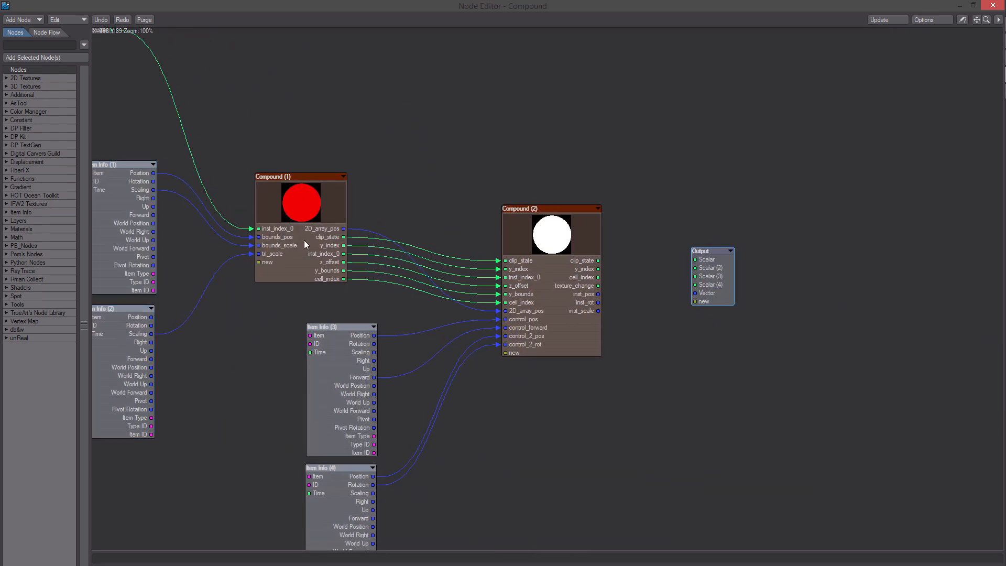
- Connect 2D_array_pos from Compound (1) to the Output node's Vector socket and rename that socket 2d_pos
left_click_drag(341, 228, 709, 298)
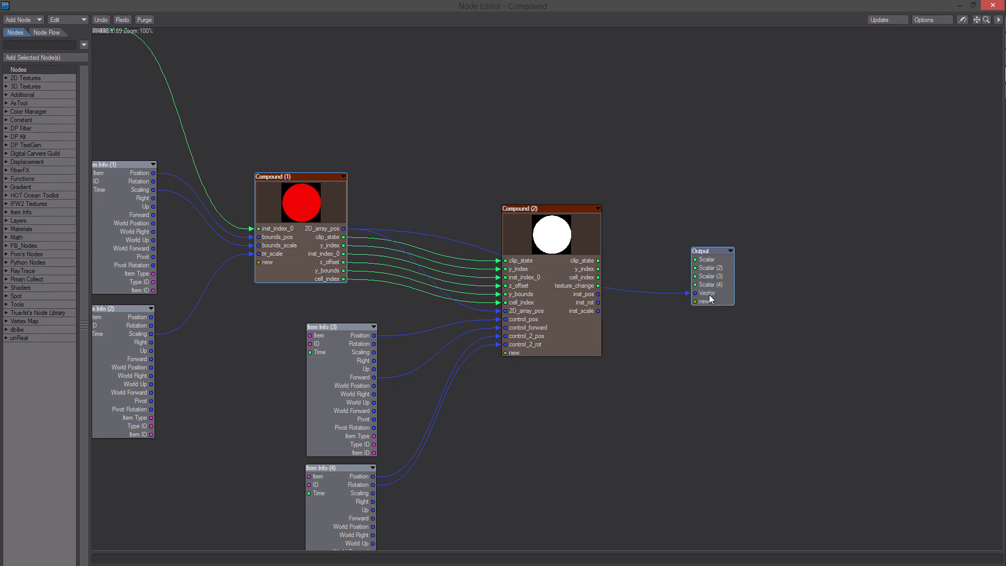
left_click_drag(581, 262, 580, 247)
right_click(709, 292)
mouse_move(720, 309)
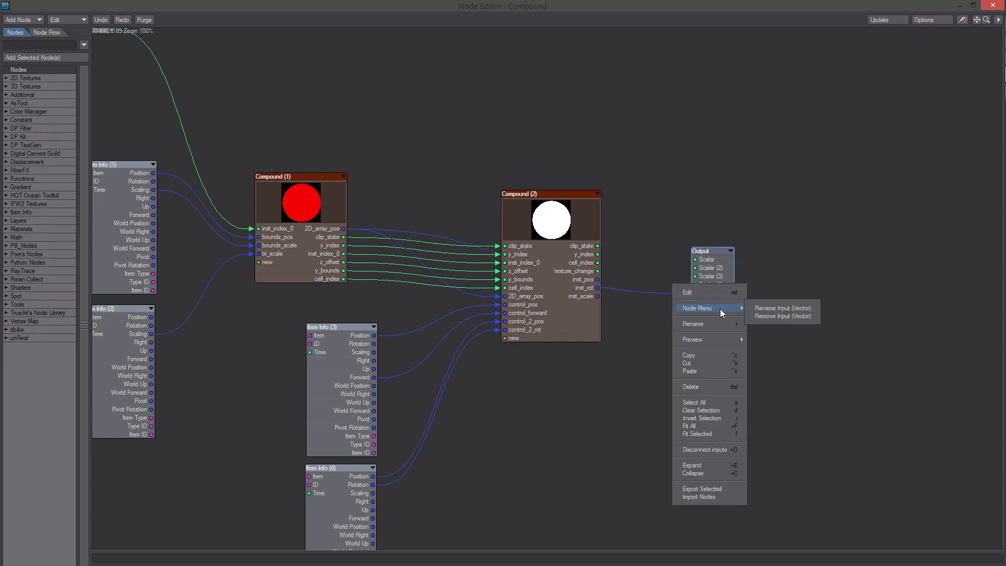
left_click(756, 309)
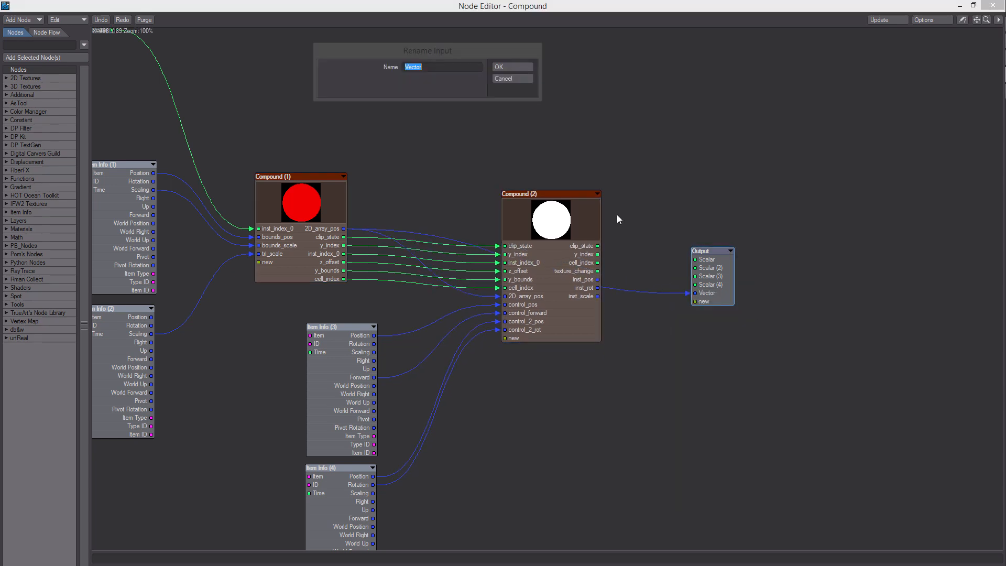
type("@D")
left_click(498, 67)
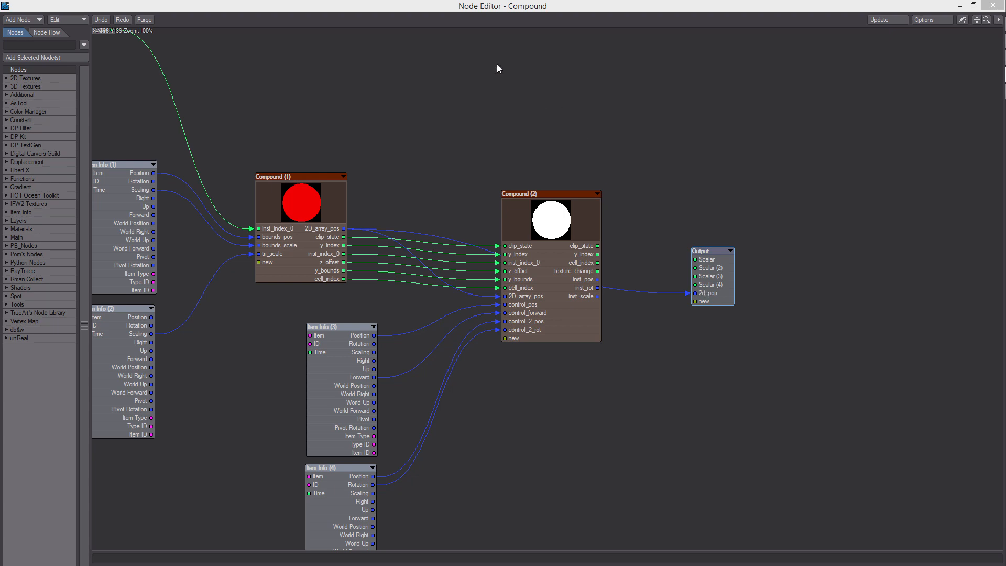
- Connect y_index from Compound (2) to the first Scalar socket on the Output node and rename the socket y_index
left_click_drag(597, 254, 699, 264)
right_click(700, 265)
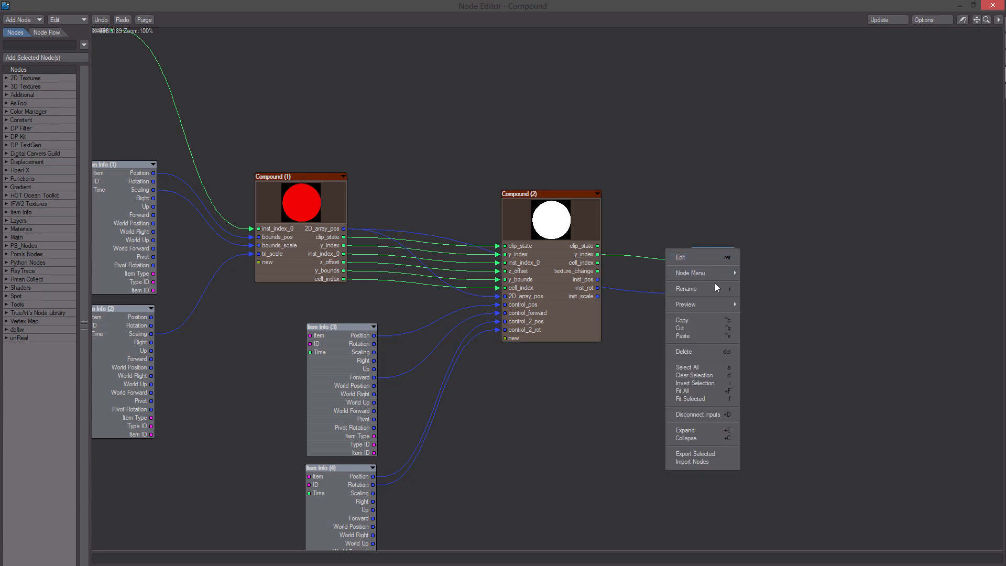
left_click(750, 276)
type("y_index")
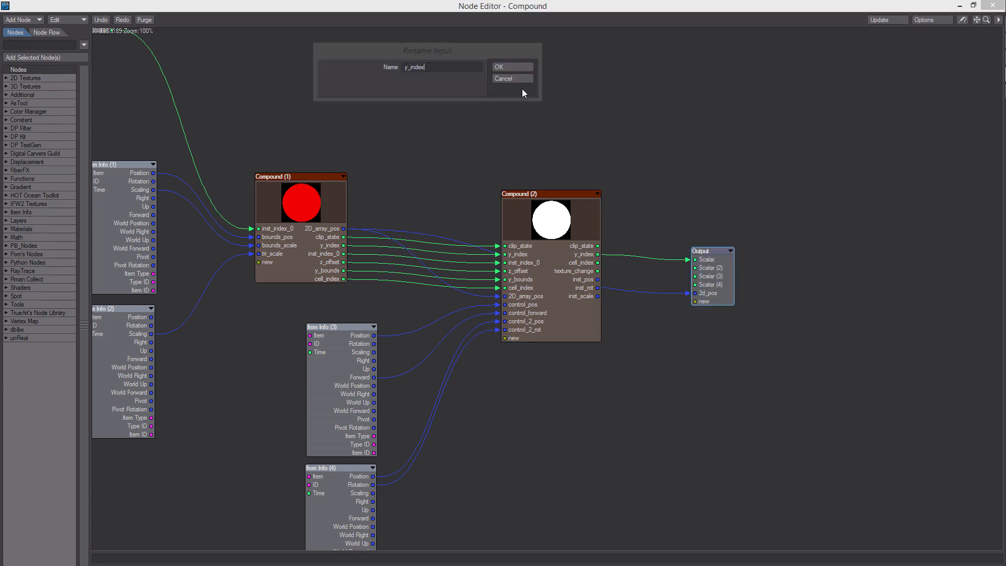
left_click(515, 68)
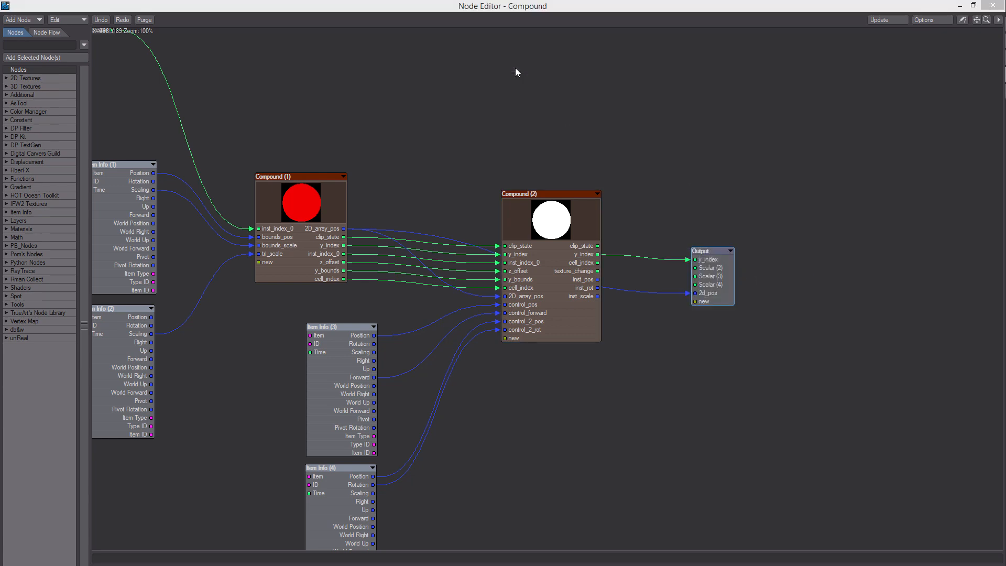
- Connect cell_index from Compound (2) to the Output node's Scalar (2) socket and rename the socket cell_index
left_click_drag(598, 263, 695, 268)
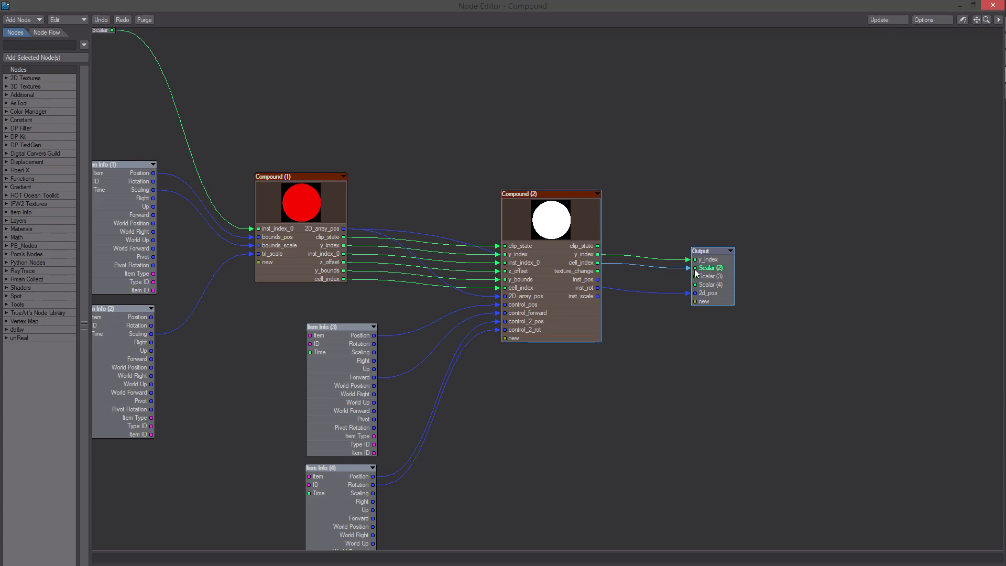
right_click(712, 267)
mouse_move(715, 283)
left_click(776, 286)
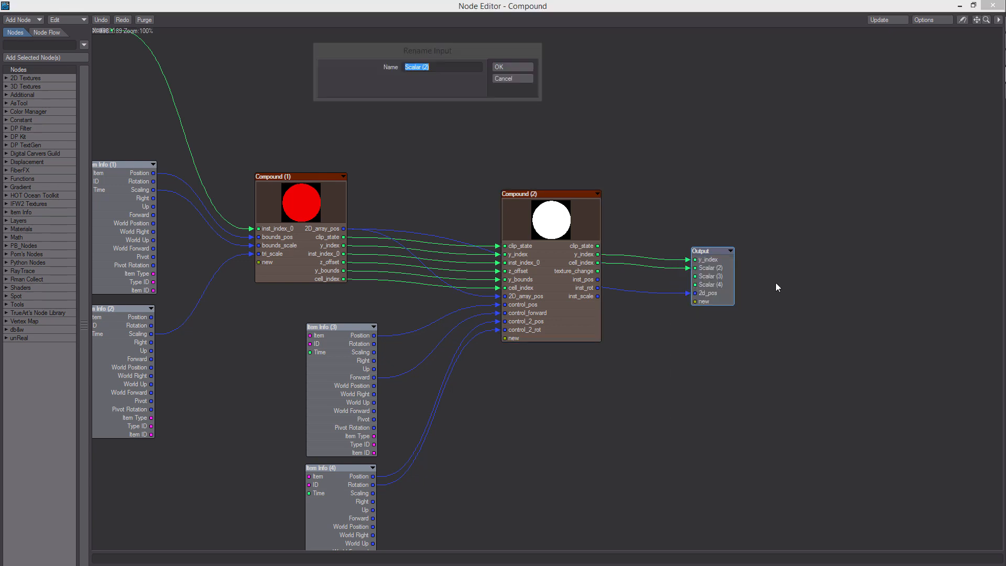
type("cell_index")
left_click(523, 66)
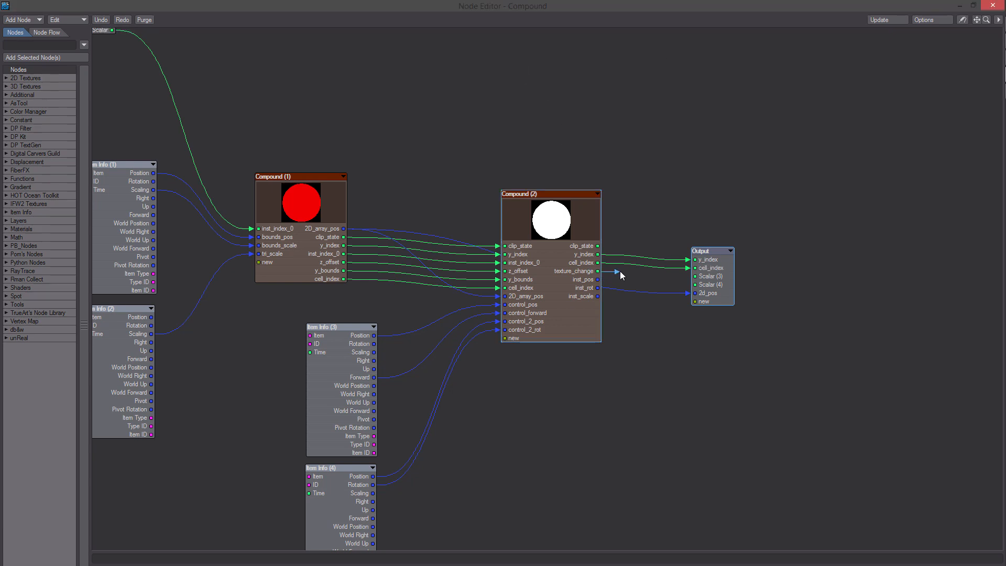
- Connect texture_change from Compound (2) to the Output node's Scalar (3) socket and rename the socket texture_change
right_click(708, 280)
left_click(709, 306)
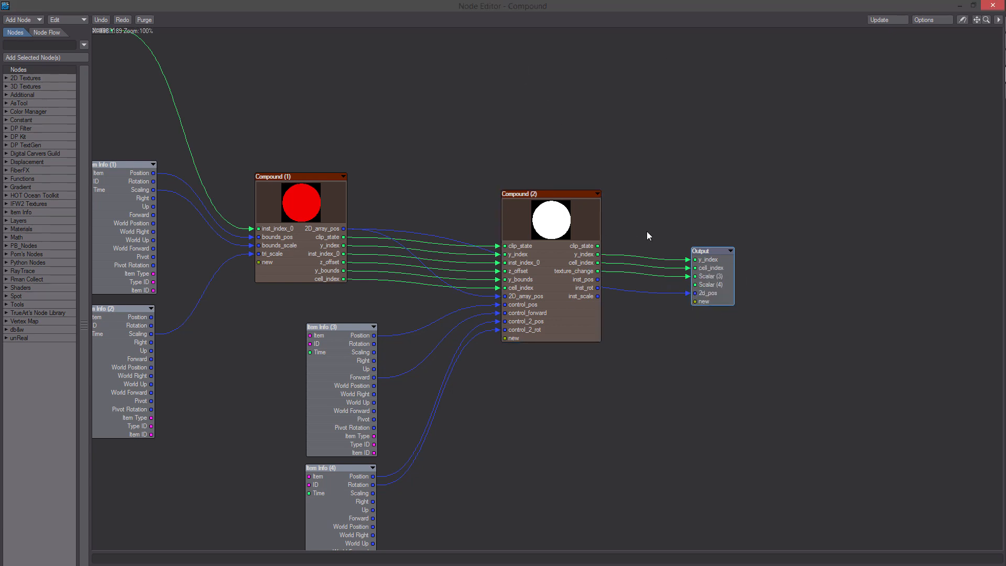
right_click(711, 285)
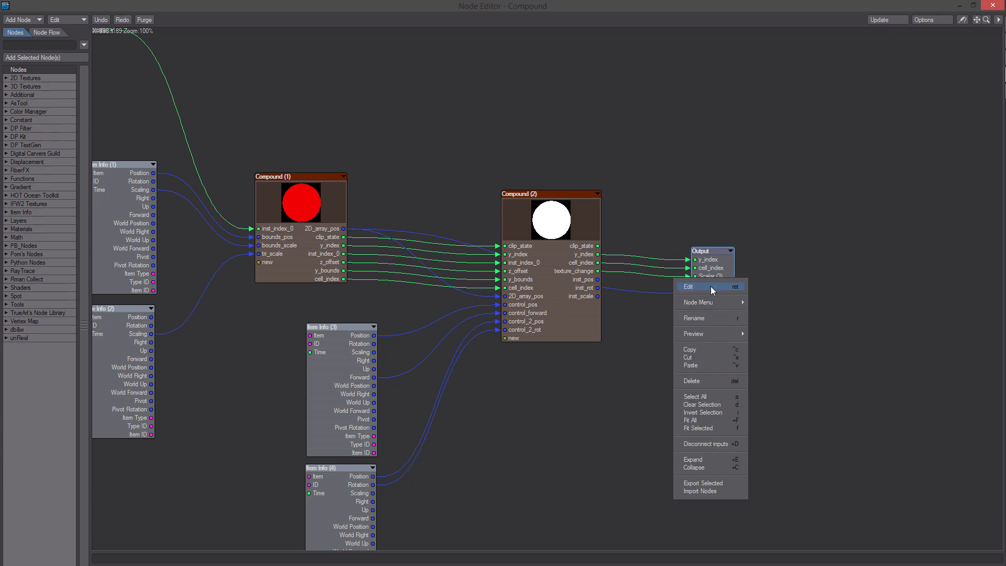
left_click(706, 278)
right_click(708, 272)
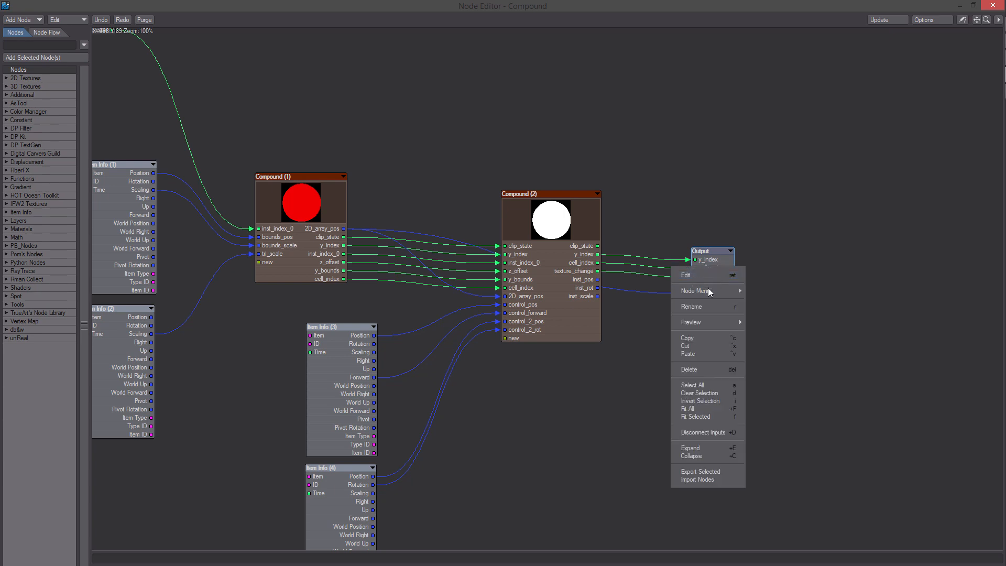
mouse_move(708, 291)
left_click(782, 292)
type("texture_change")
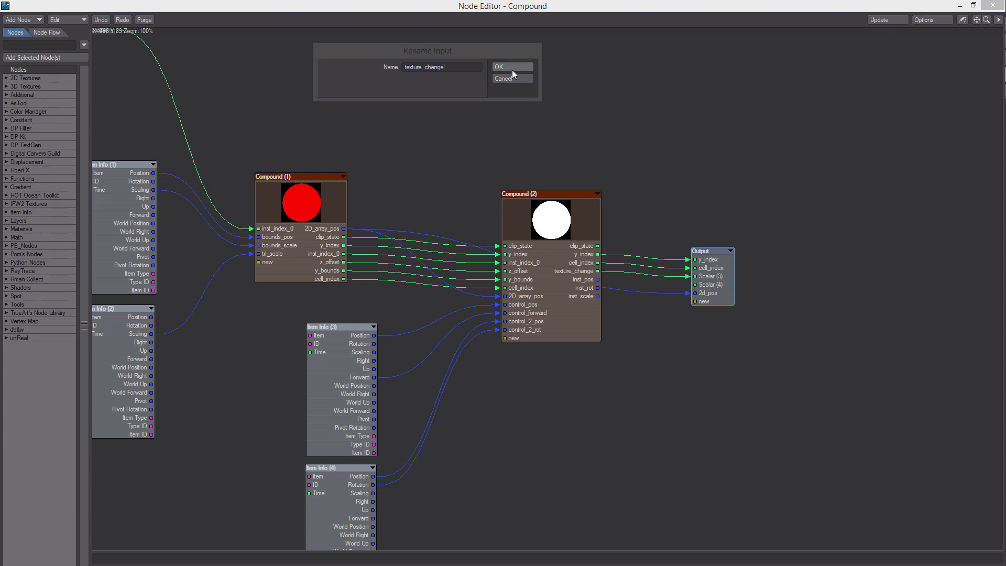
left_click(512, 68)
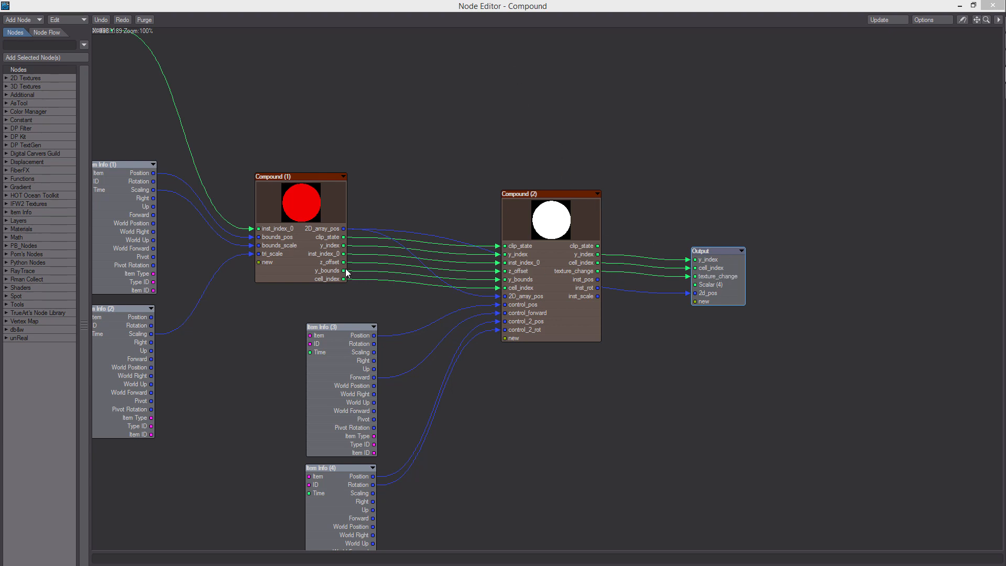
- Connect y_bounds from Compound (1) to the Output node's Scalar (4) socket and rename the socket y_bounds
left_click_drag(343, 271, 695, 285)
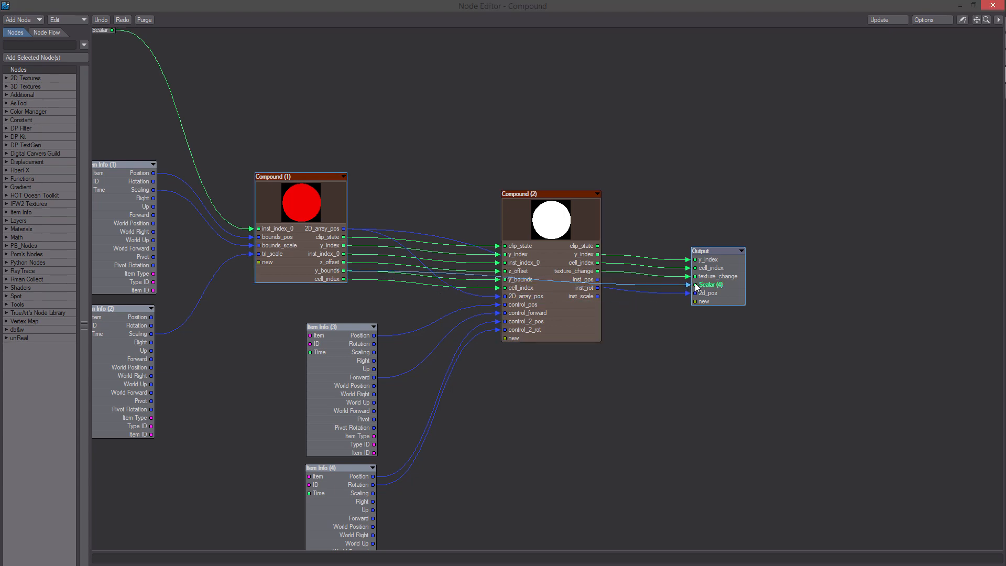
right_click(696, 287)
mouse_move(713, 301)
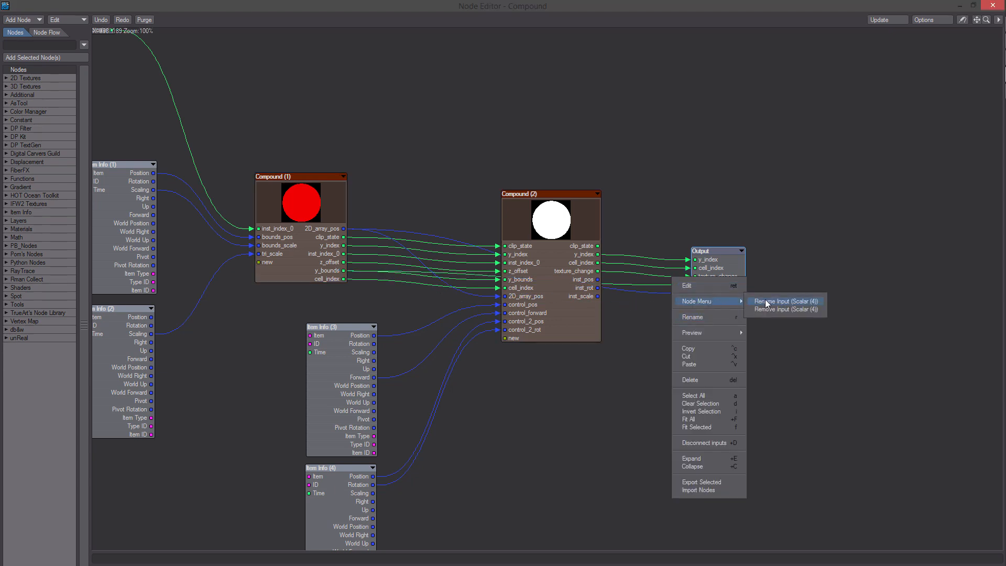
left_click(766, 303)
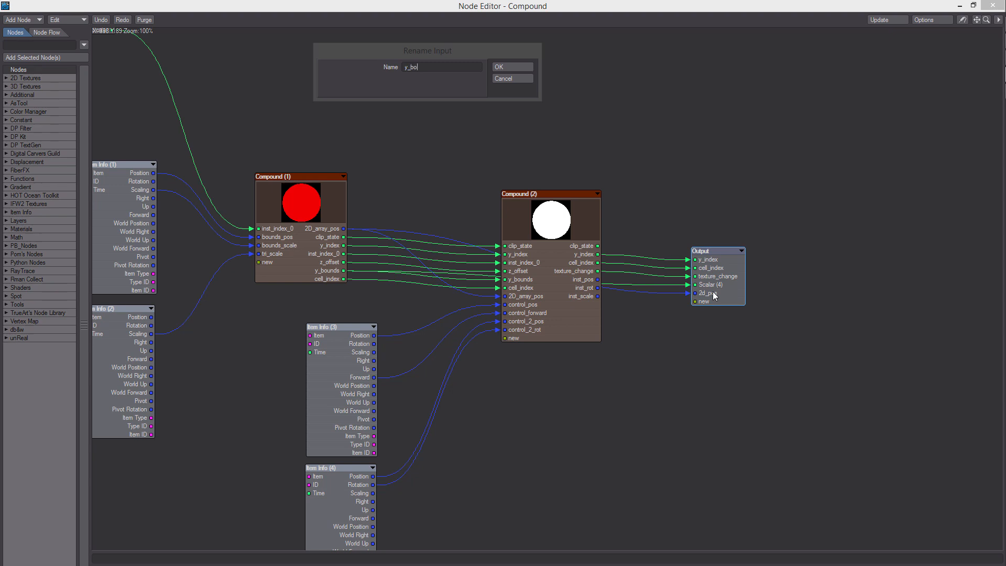
left_click(499, 68)
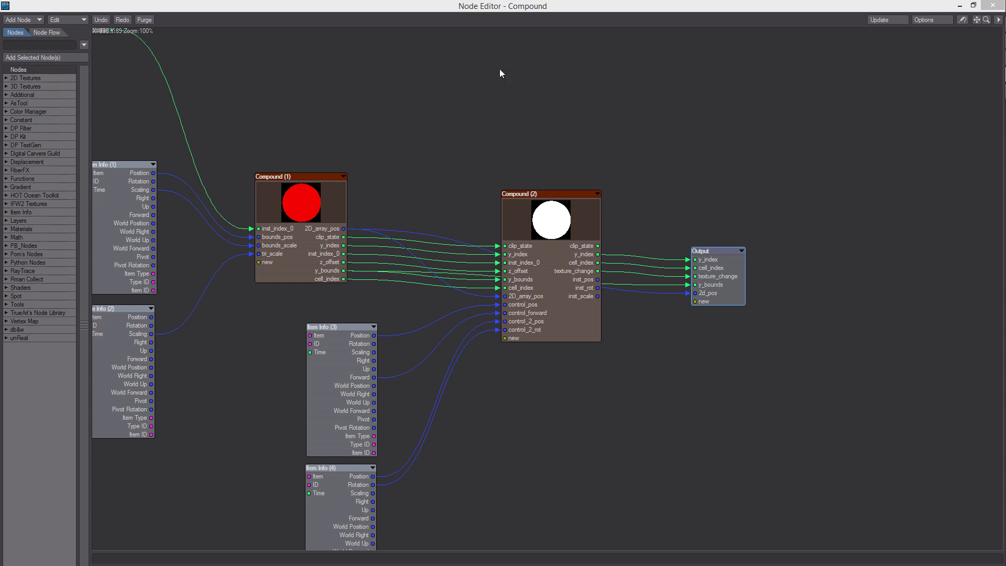
- Leave the compound and remove Compound (3) from the DP Instancer node network
middle_click_drag(499, 210, 489, 127)
middle_click_drag(830, 341, 841, 310)
double_click(847, 224)
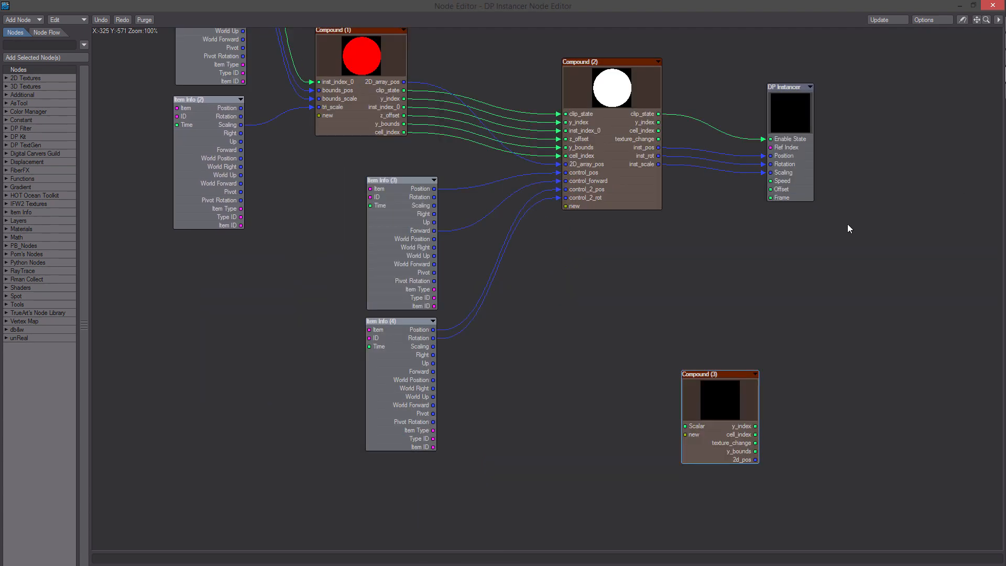
middle_click_drag(753, 269, 760, 296)
left_click_drag(777, 475, 778, 362)
middle_click_drag(780, 345, 759, 365)
key("Delete")
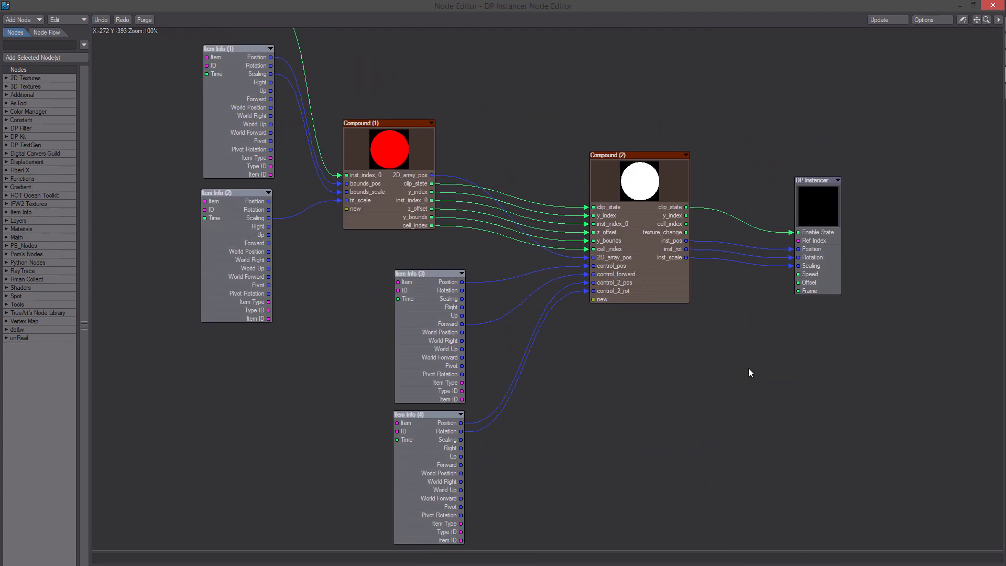
- Close the DP Instancer and object properties windows, and open the node network of the Tri surface
left_click(988, 8)
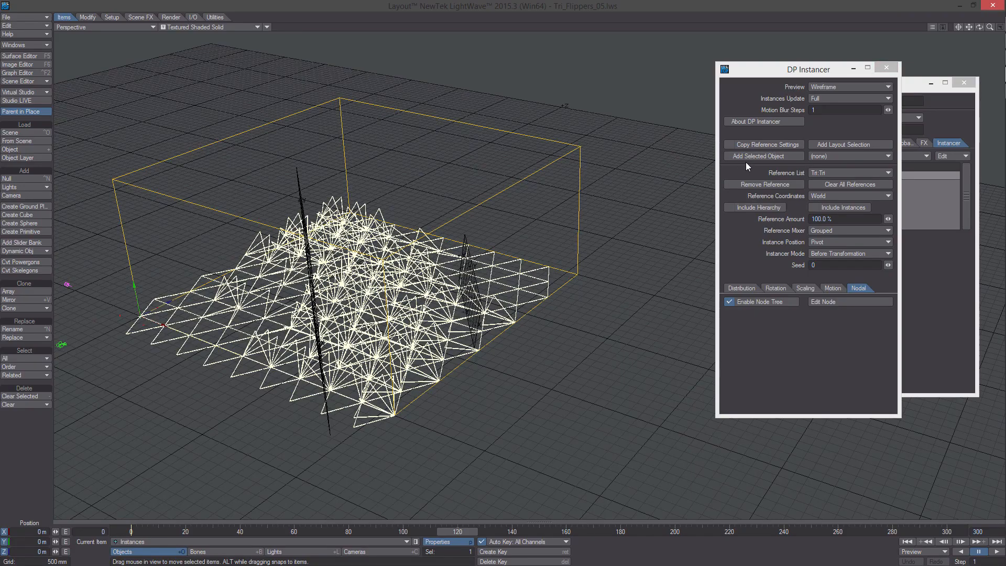
left_click(887, 67)
left_click(954, 84)
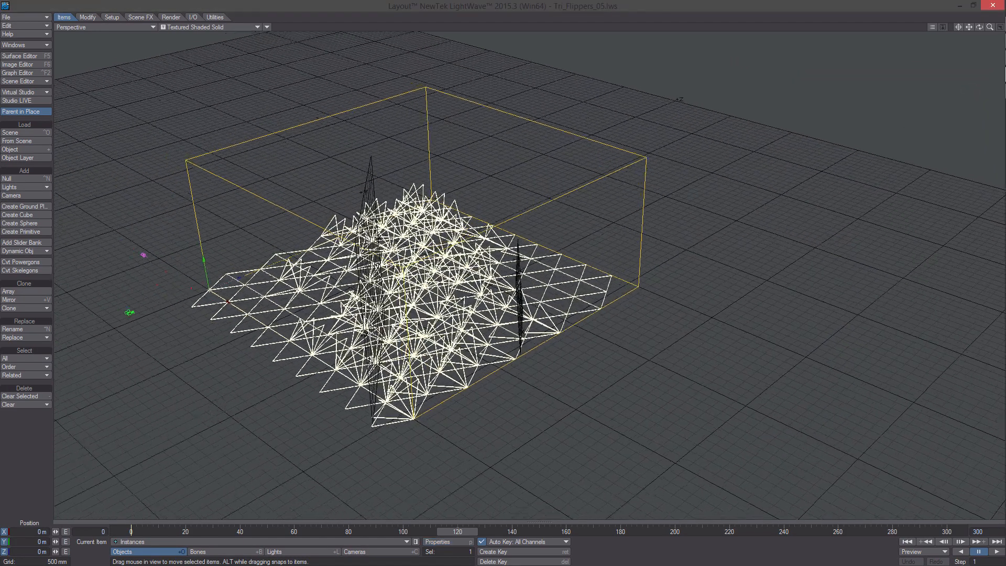
left_click(39, 58)
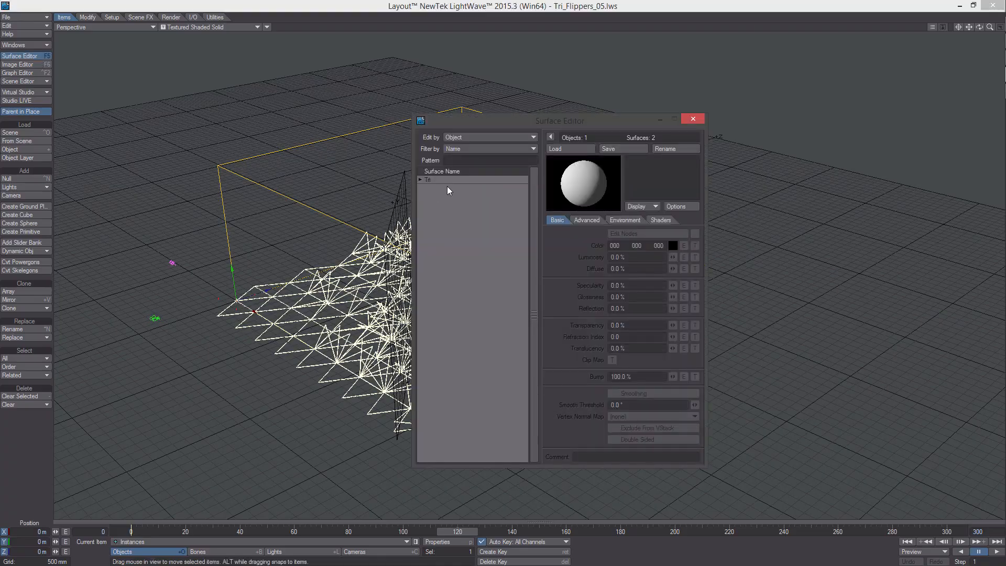
left_click(472, 196)
left_click(637, 235)
- Delete the Text Gen (1) and Mod (1) nodes from the Tri surface's node network
left_click_drag(537, 274, 724, 281, "alt")
left_click_drag(745, 256, 846, 283)
left_click_drag(384, 359, 381, 375)
left_click_drag(321, 307, 225, 246)
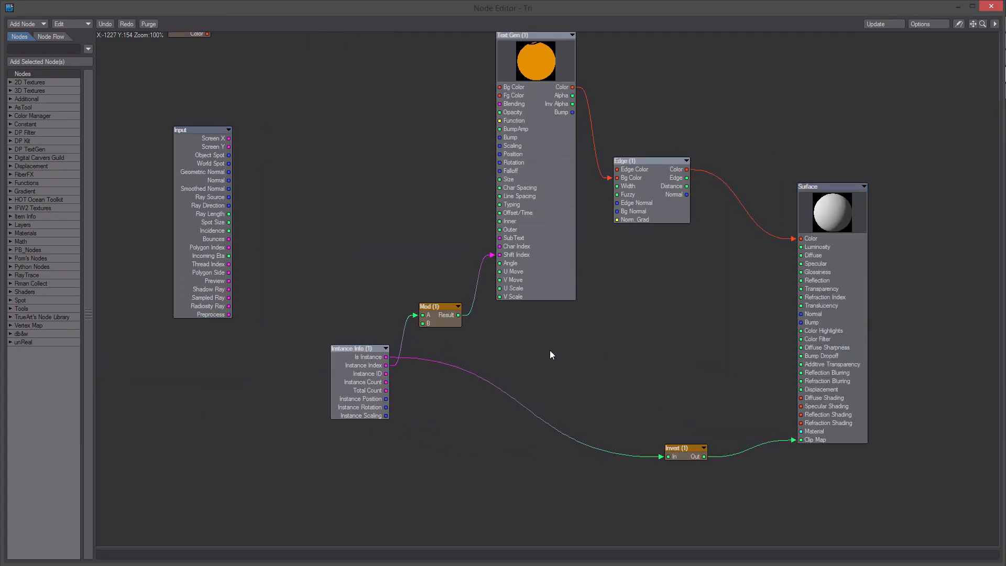
left_click_drag(549, 350, 452, 237)
key("Delete")
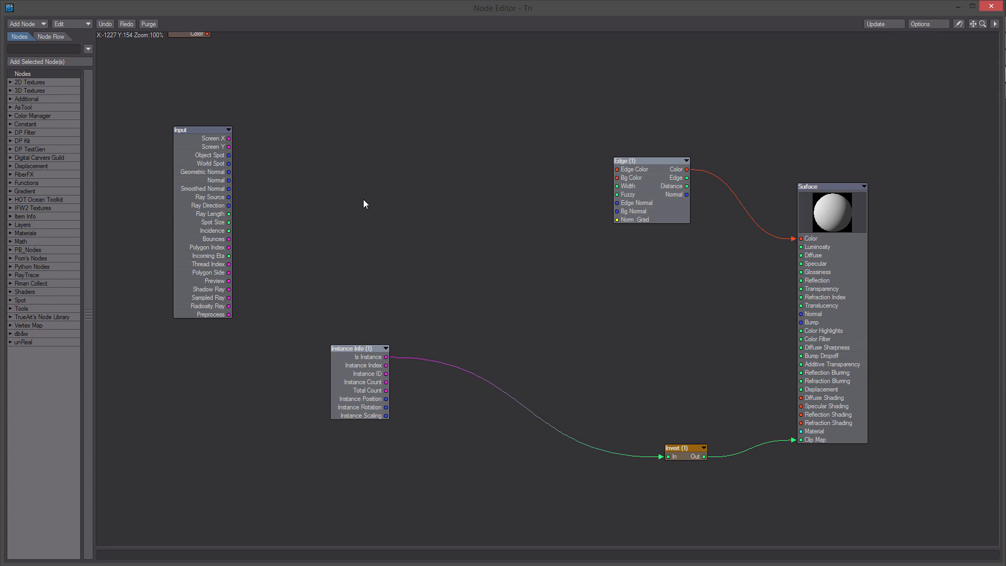
- Paste the compound into the Tri surface's node network and place it near the Instance Info (1) node
key("ctrl+v")
left_click_drag(518, 272, 346, 252)
left_click_drag(321, 10, 415, 57)
left_click_drag(95, 49, 457, 158)
left_click_drag(909, 410, 718, 266, "alt")
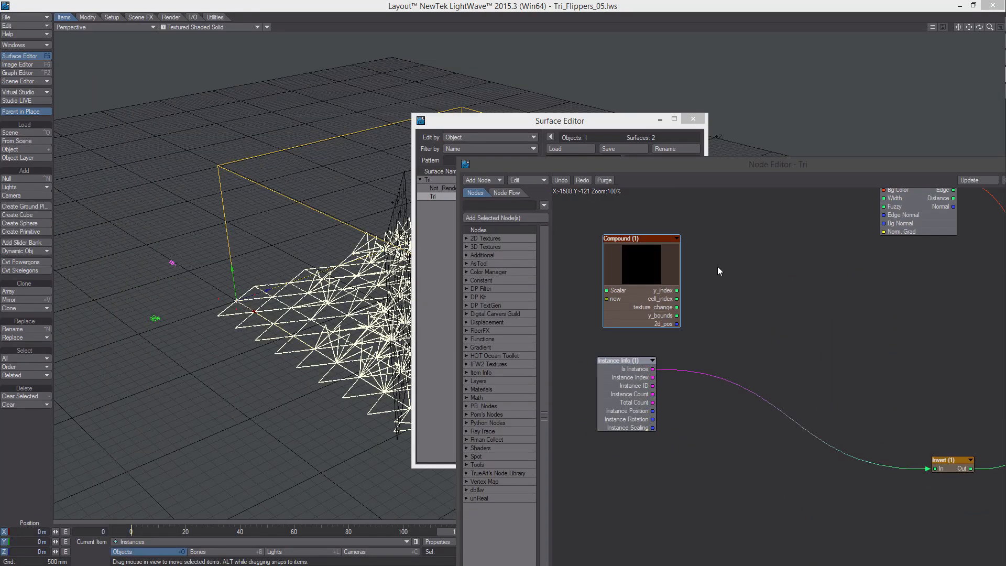
left_click_drag(883, 292, 726, 304, "alt")
left_click_drag(883, 434, 890, 409)
left_click_drag(754, 367, 845, 427, "alt")
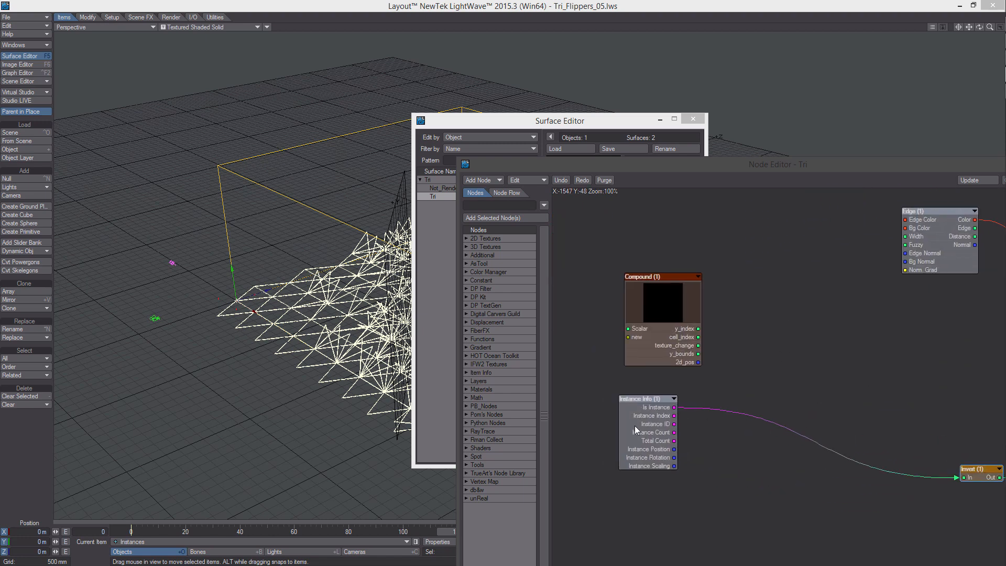
- Connect Instance Index from Instance Info (1) to the Scalar input of Compound (1), spacing the two nodes apart
left_click_drag(634, 426, 621, 412)
left_click_drag(667, 334, 742, 351)
left_click_drag(661, 409, 623, 408)
left_click_drag(738, 320, 762, 338)
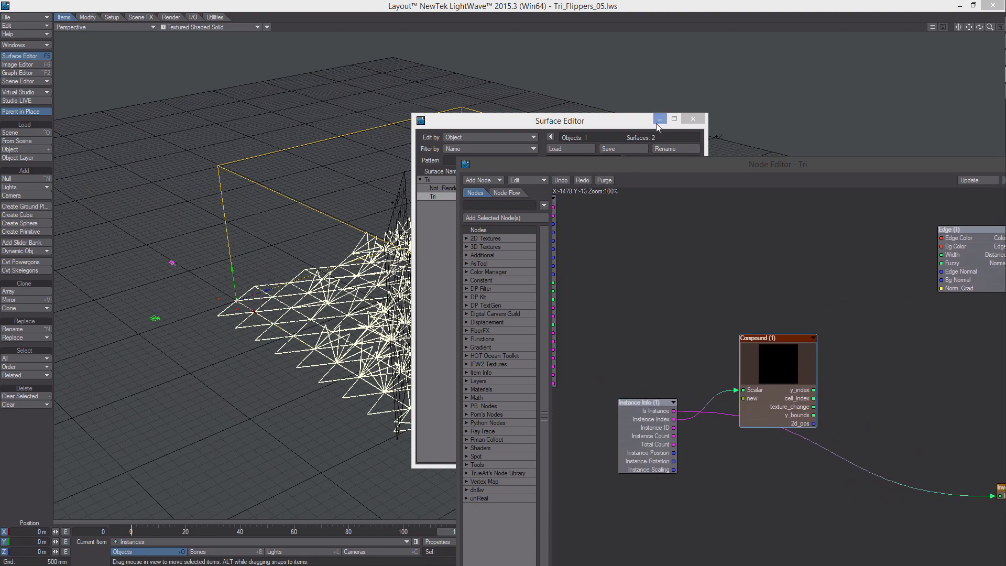
- Close the Surface Editor and move the Node Editor aside so the instanced triangles can be seen in the viewport
left_click(693, 119)
left_click_drag(593, 164, 640, 43)
left_click_drag(283, 288, 262, 291, "alt")
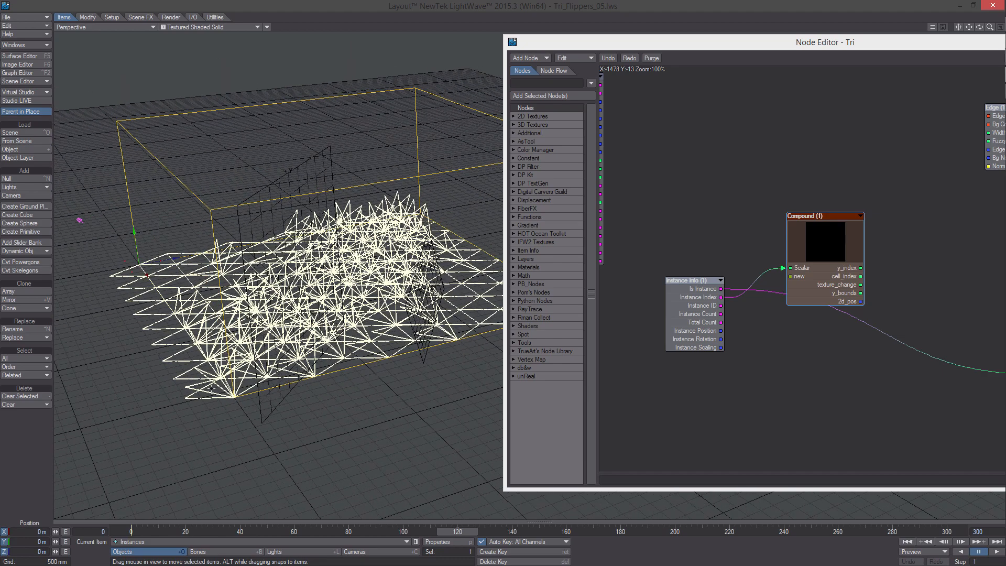
- Scale the Tri:Tri object to 0.5 on X, Y and Z at frame 0, and go to frame 127
left_click(146, 542)
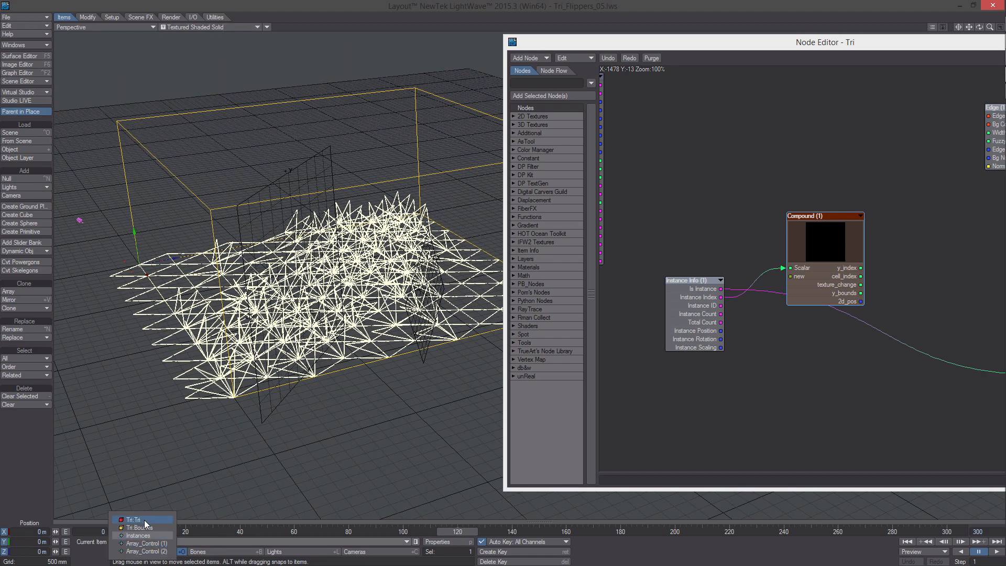
left_click(149, 522)
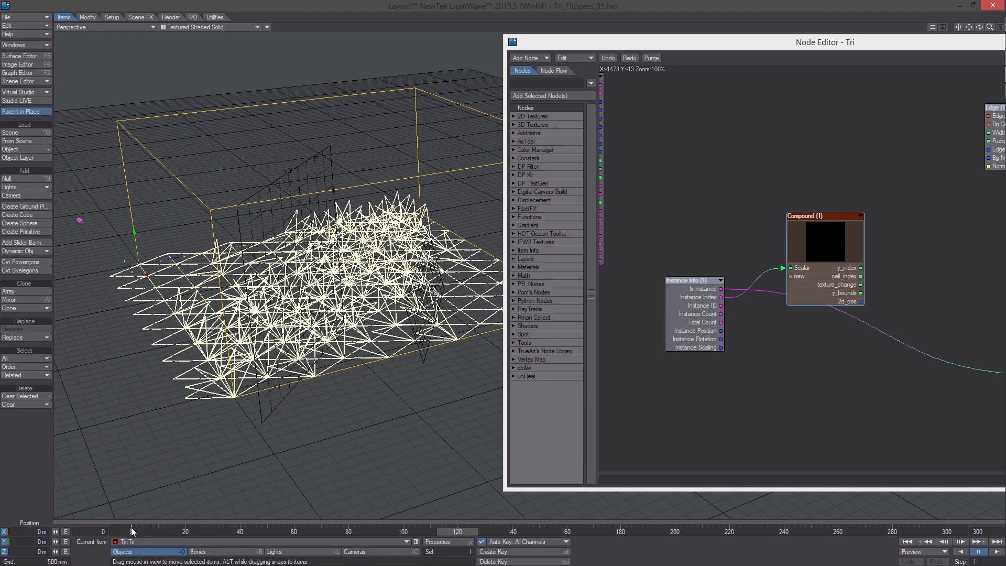
left_click(131, 532)
key("h")
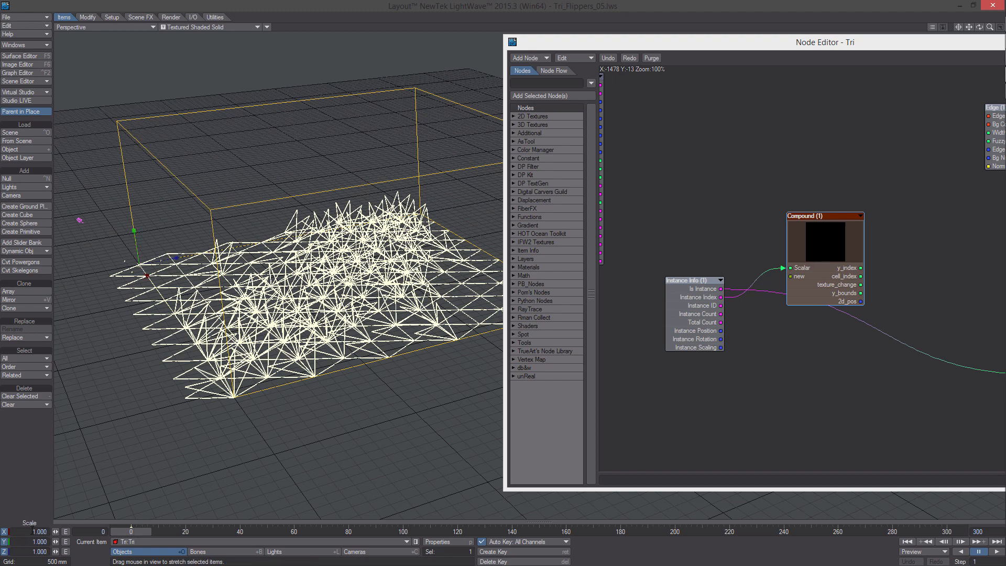
left_click(33, 532)
type(".5")
key("Tab")
type(".5")
key("Tab")
type(".5")
key("Return")
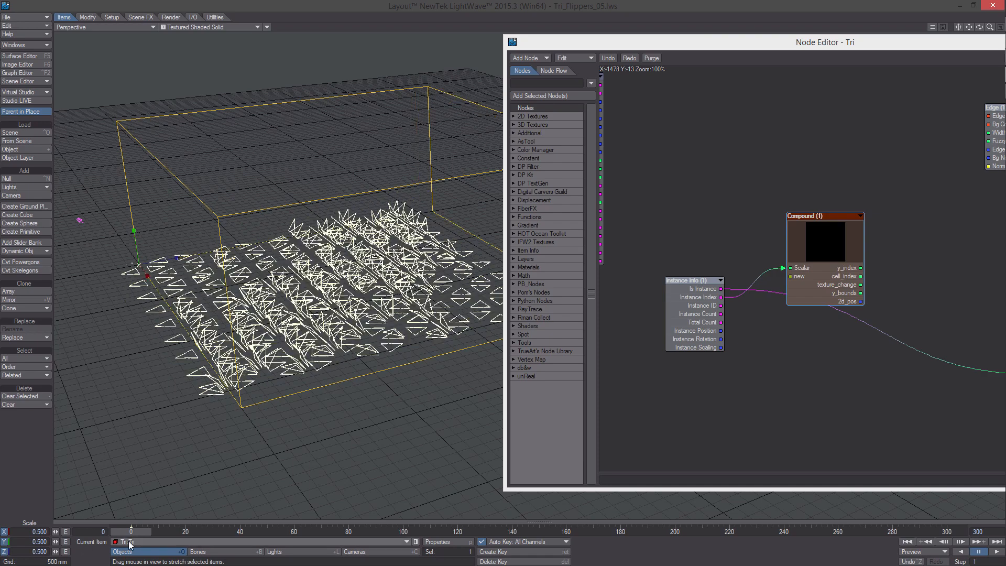
left_click_drag(131, 531, 460, 531)
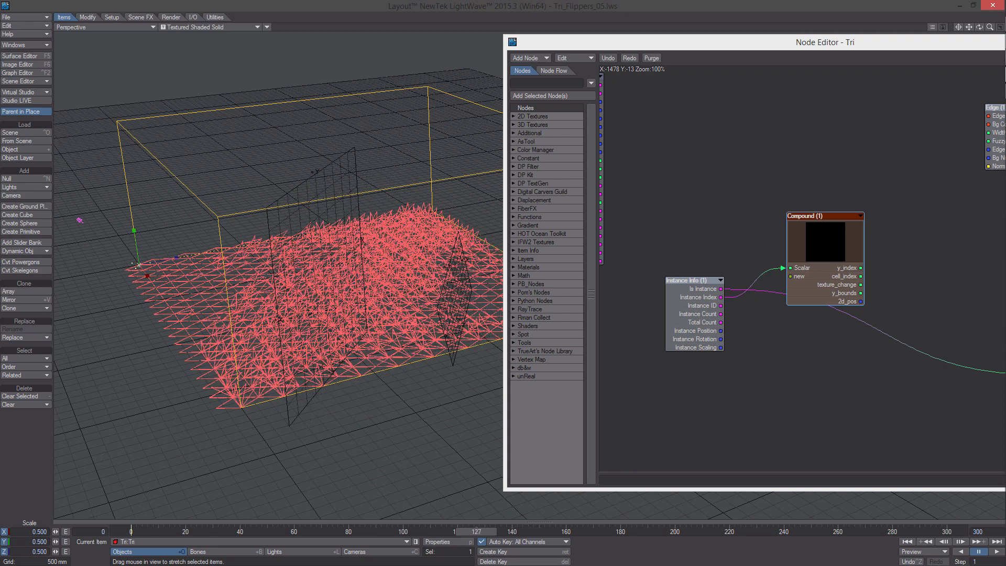
- Reposition the Compound (1) and Instance Info (1) nodes and shift the Node Editor to bring the Surface node into view
left_click_drag(804, 242, 816, 226)
left_click_drag(673, 315, 657, 316)
middle_click_drag(831, 305, 688, 347)
middle_click_drag(669, 231, 722, 213)
left_click_drag(780, 47, 675, 38)
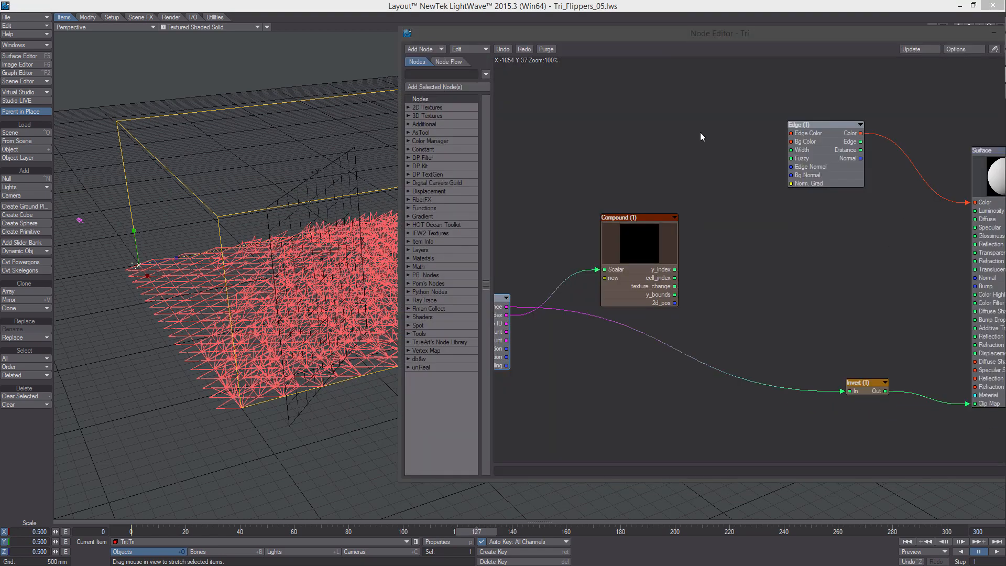
middle_click_drag(749, 188, 778, 178)
left_click_drag(661, 206, 683, 204)
- Save the scene, overwriting the existing Tri_Flippers_05.lws file
key("s")
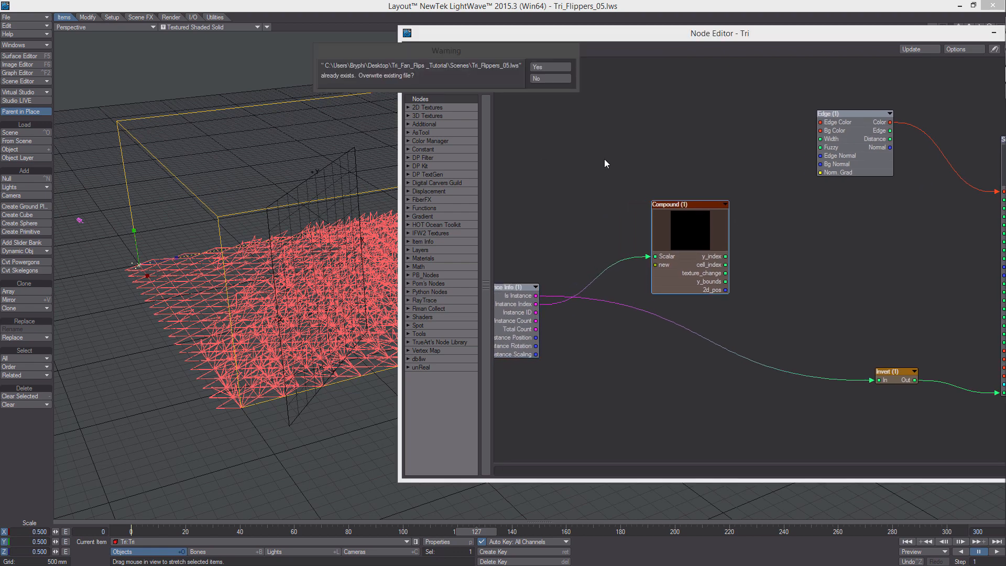
key("Return")
key("Return")
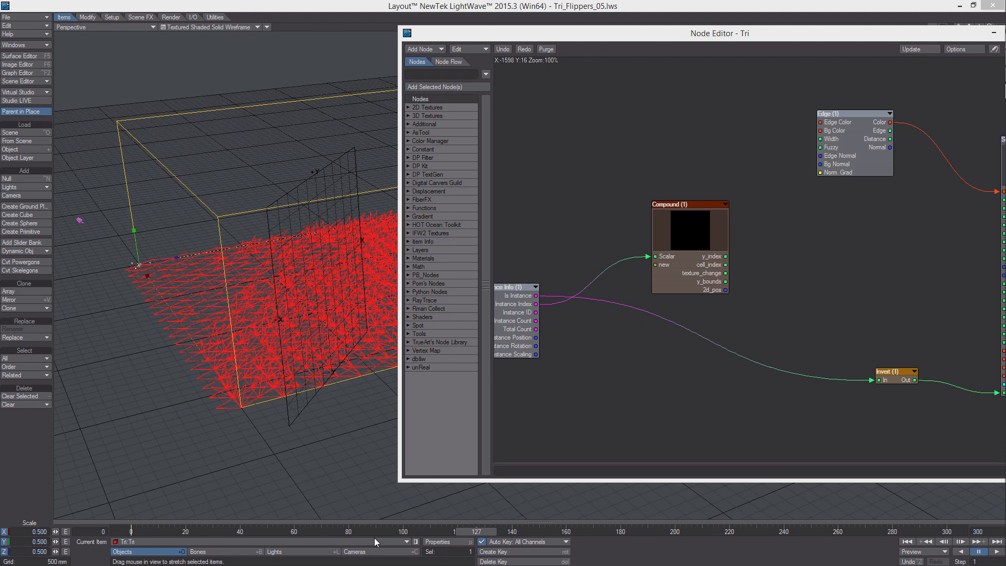
- Set the camera to 3 maximum samples, Box reconstruction filter, Fixed sampling pattern and Photoreal motion blur
left_click(382, 551)
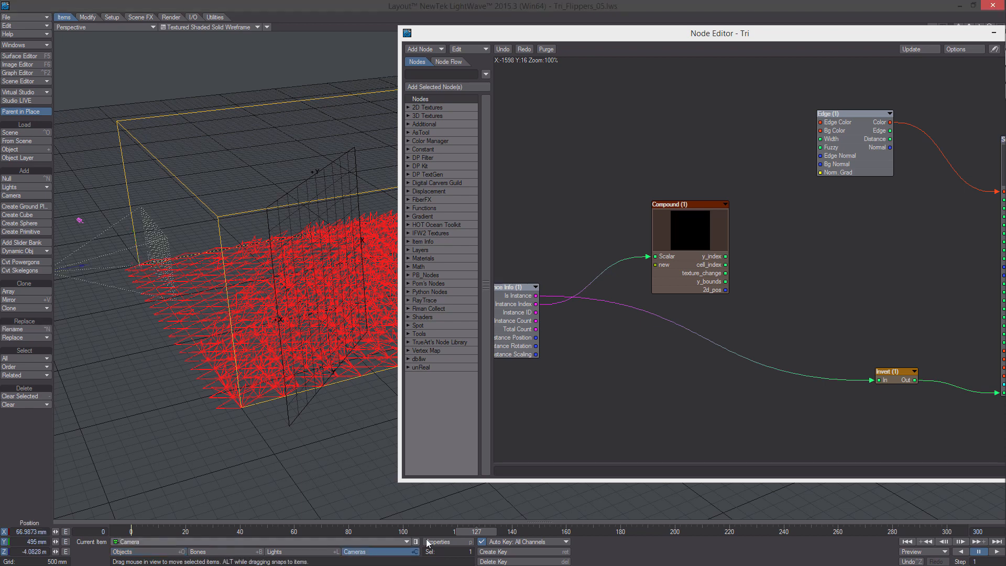
left_click(455, 545)
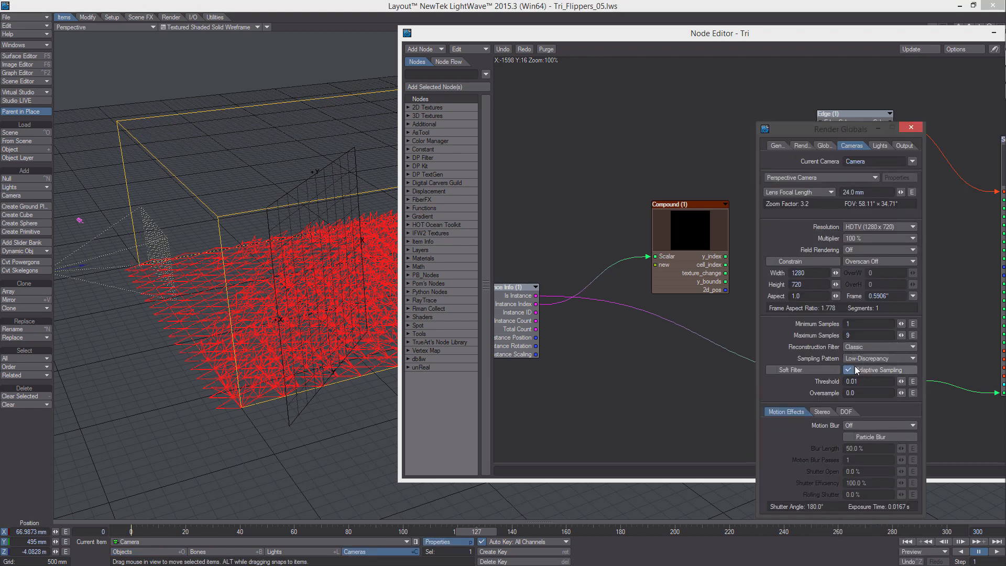
left_click(863, 348)
left_click(863, 355)
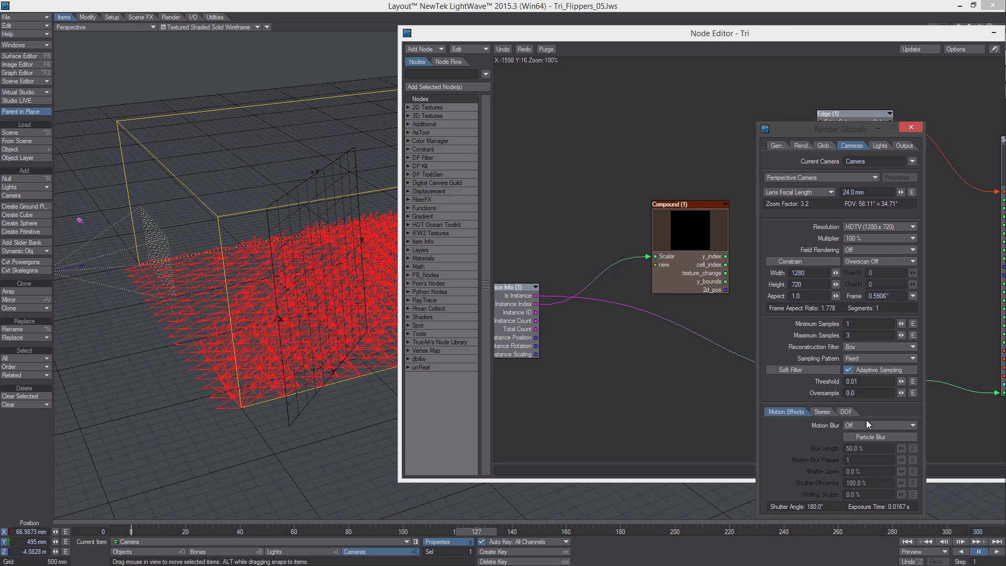
left_click(868, 424)
left_click(867, 443)
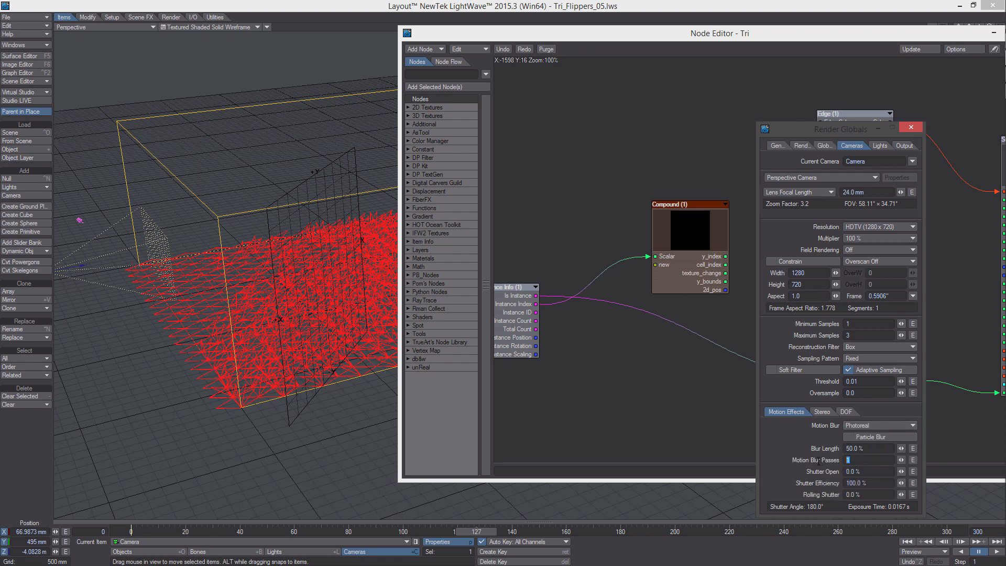
- Set the ambient intensity to 0% and change the scene's light to a DP Dome at 200% intensity
left_click(880, 145)
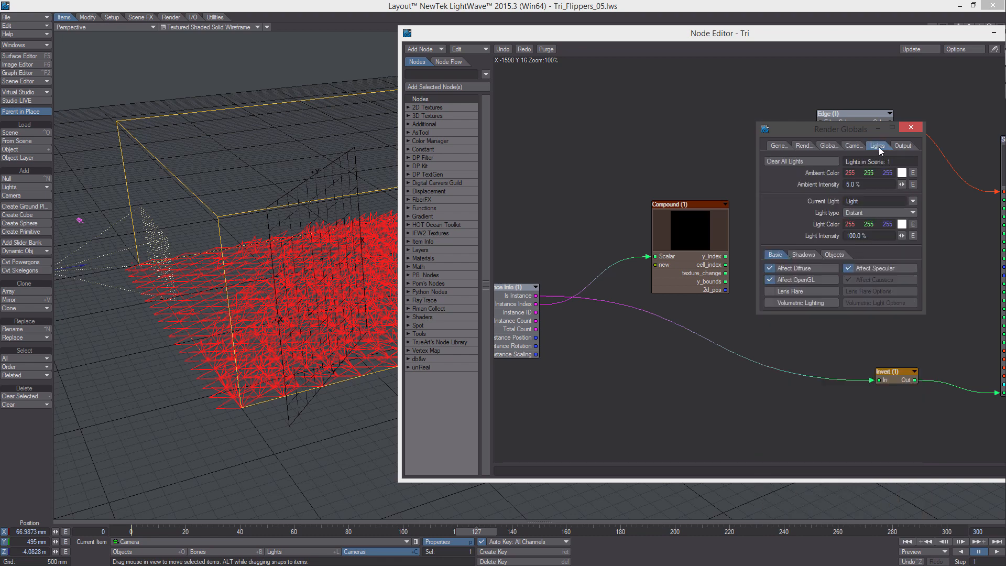
right_click(901, 185)
left_click(900, 213)
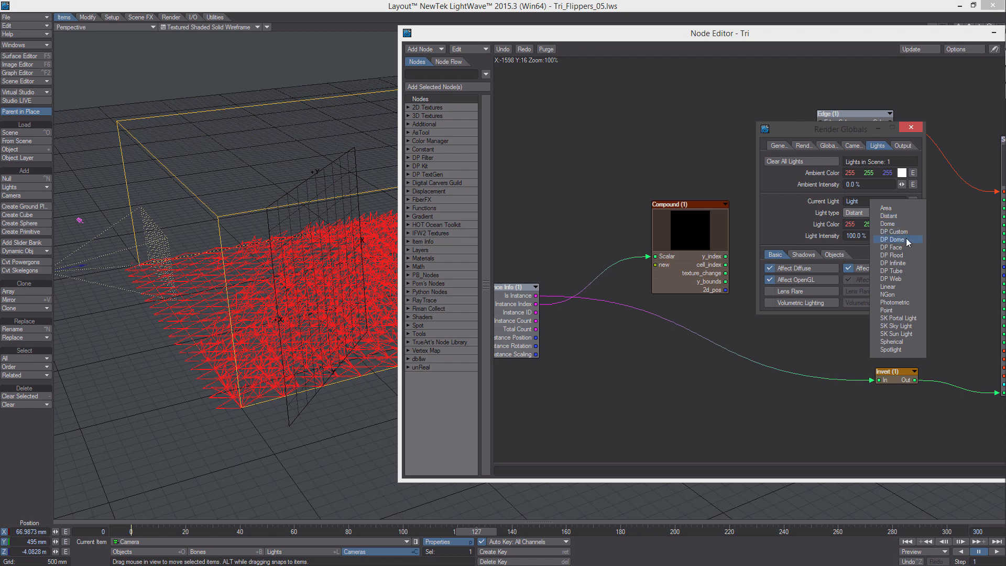
left_click(905, 238)
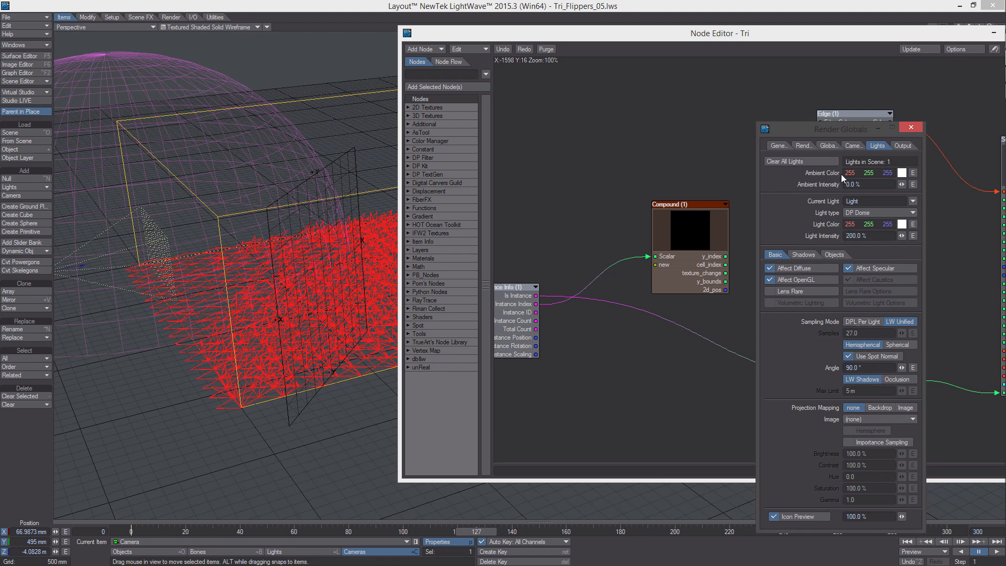
- Disable raytraced transparency and refraction, shadow maps, volumetric lights, two-sided area lights and lens flares; set ray recursion to 2 and light samples to 8
left_click(803, 146)
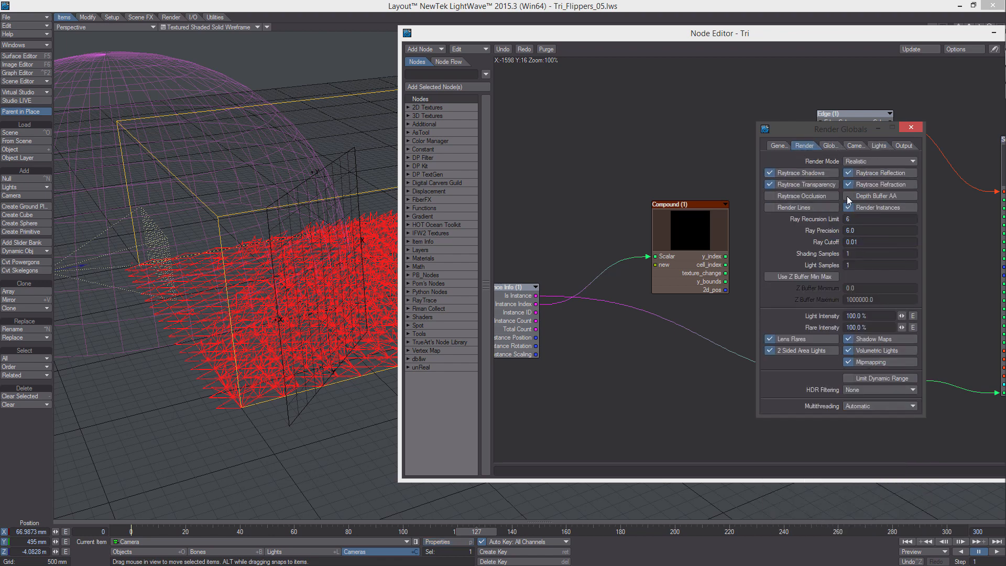
left_click(850, 184)
left_click(802, 185)
left_click(848, 339)
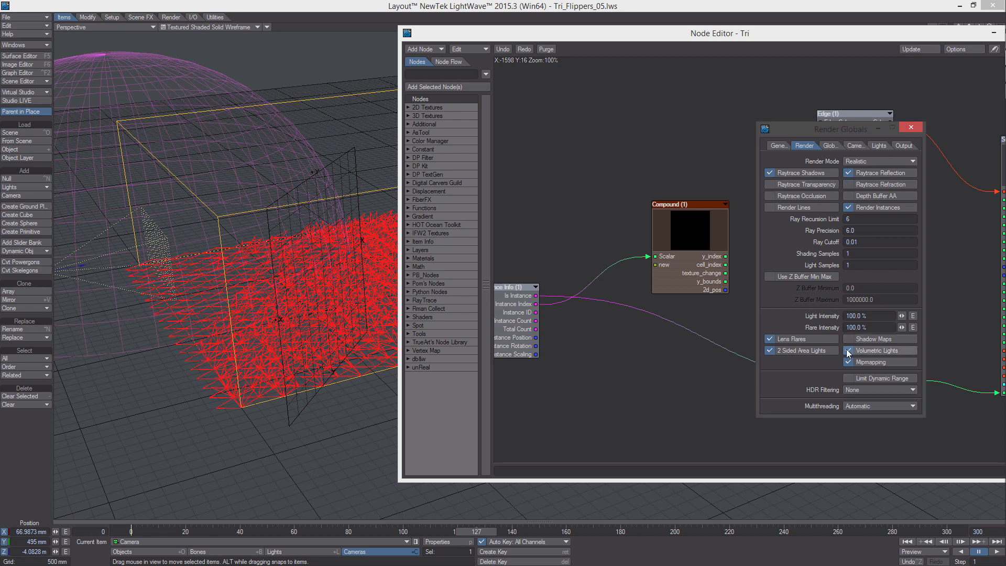
left_click(849, 351)
left_click(769, 351)
left_click(770, 339)
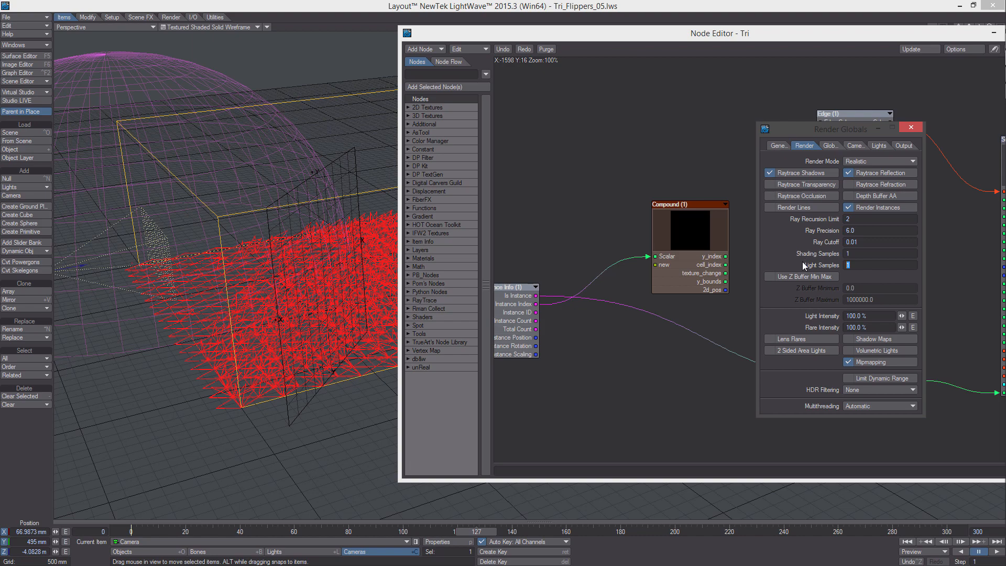
- Preview the instances with VPR in the perspective viewport and close the Render Globals window
left_click(209, 26)
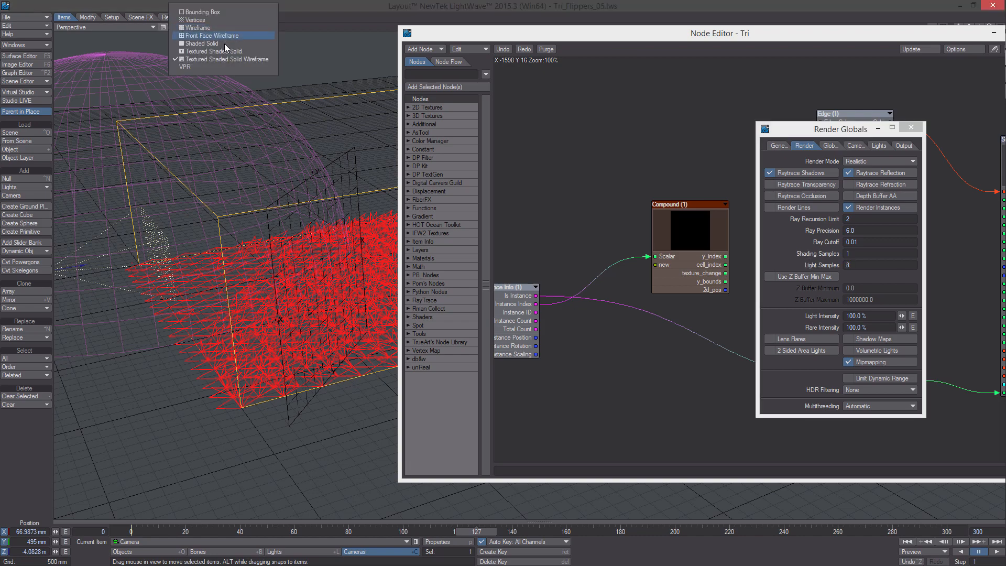
left_click(199, 74)
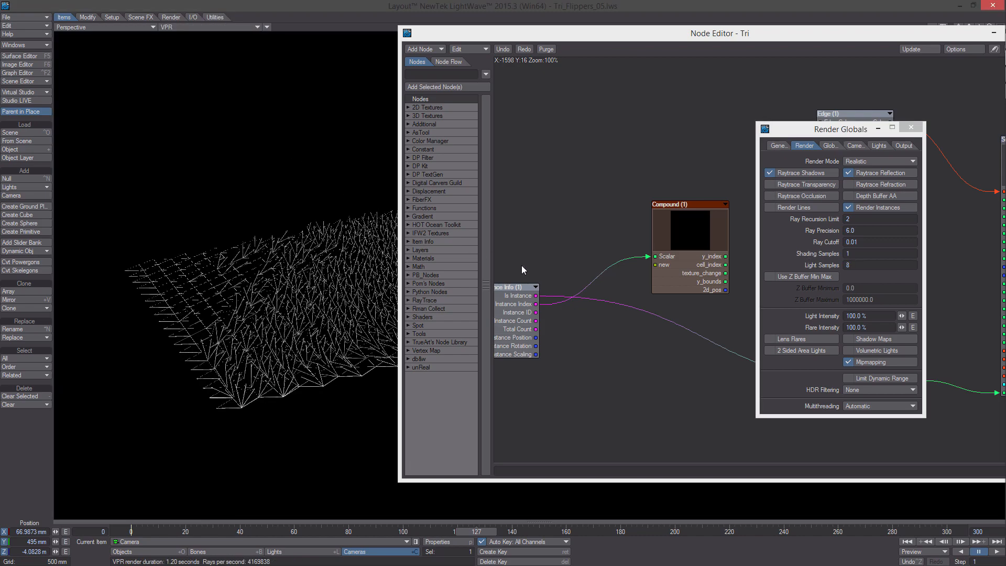
left_click(911, 126)
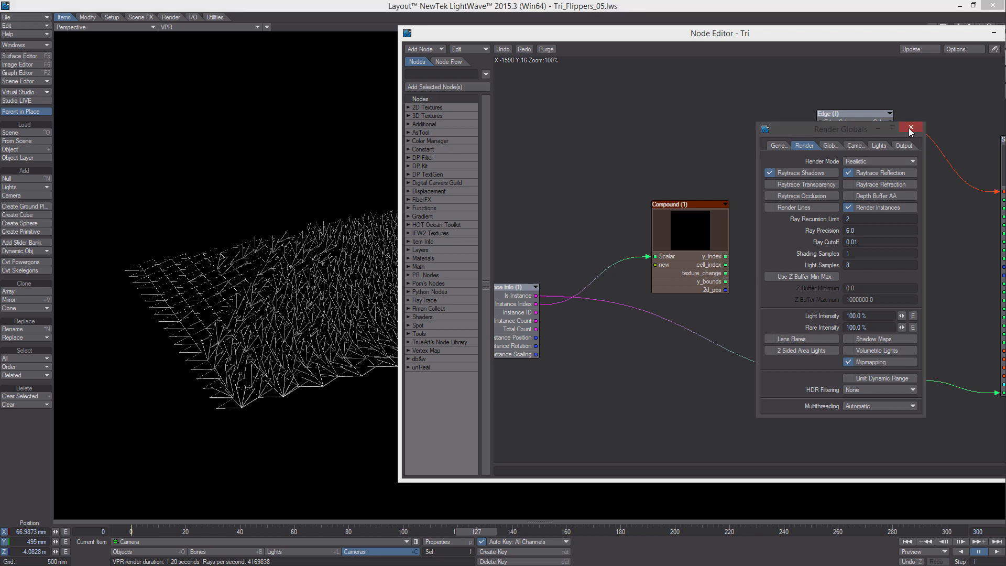
left_click_drag(903, 33, 889, 47)
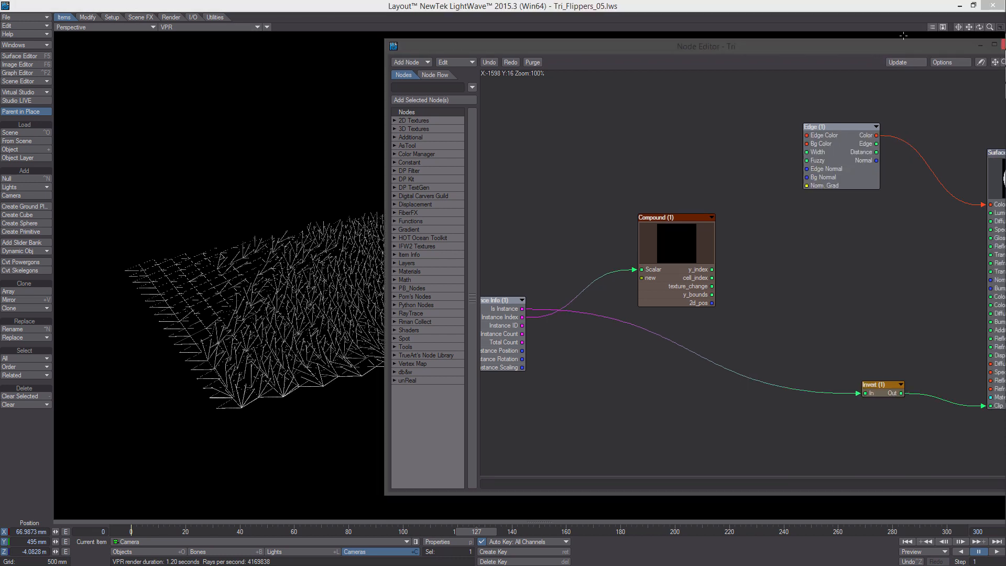
- Return the perspective viewport to Textured Shaded Solid display
left_click(932, 28)
left_click(803, 98)
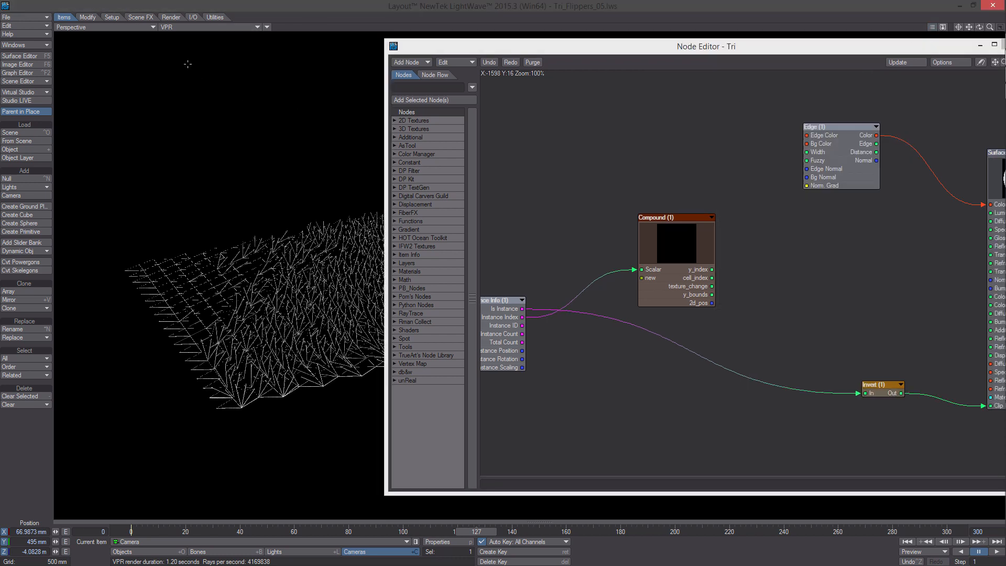
left_click(199, 26)
left_click(205, 49)
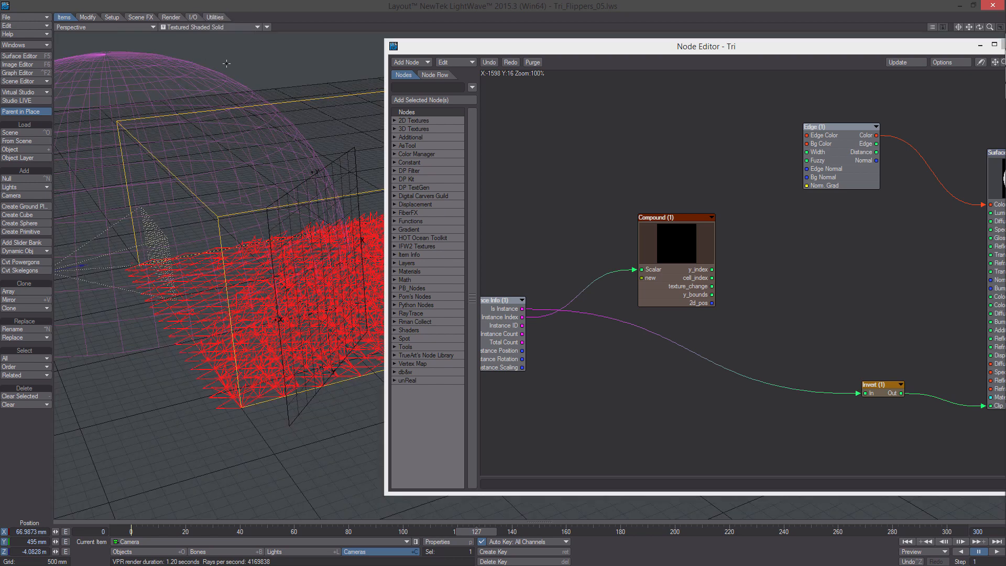
- Add a constant Color node to the Tri surface's network and place it above Compound (1)
left_click_drag(692, 199, 652, 191, "alt")
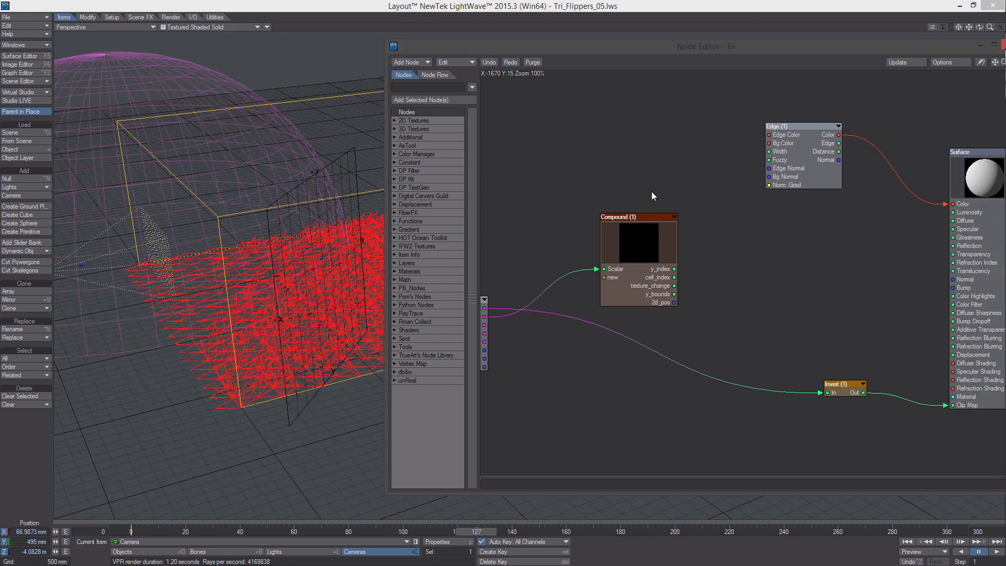
right_click(672, 147)
mouse_move(687, 198)
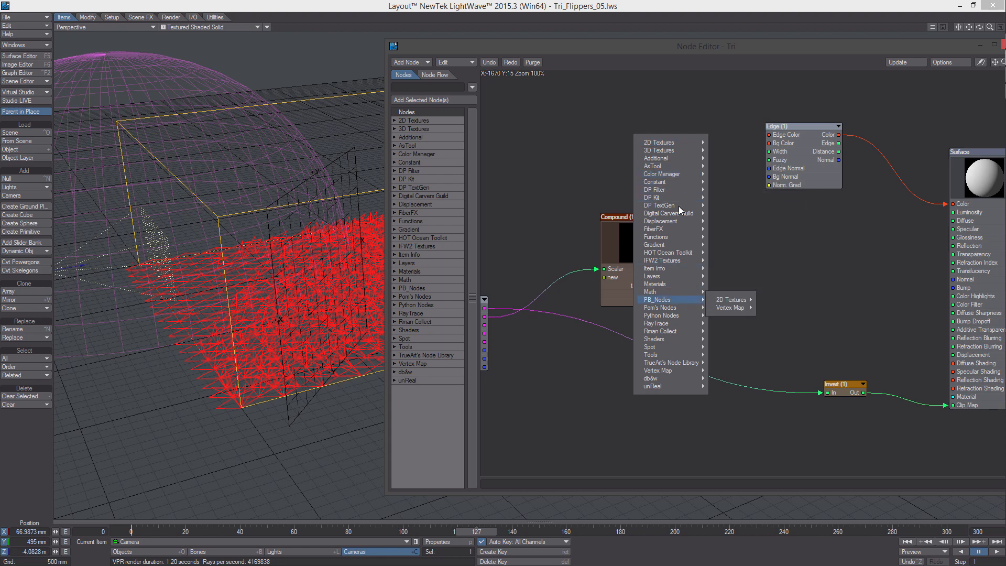
mouse_move(701, 183)
left_click(731, 192)
left_click_drag(748, 251, 624, 93)
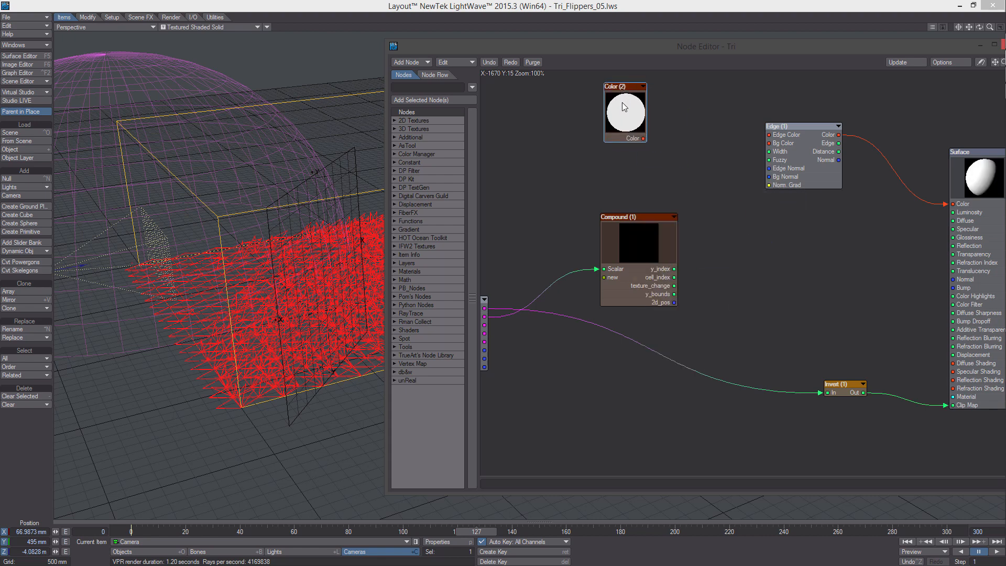
- Set the Color (2) node to orange, RGB 217, 51, 0, and close its properties
double_click(622, 104)
left_click(877, 190)
left_click(937, 92)
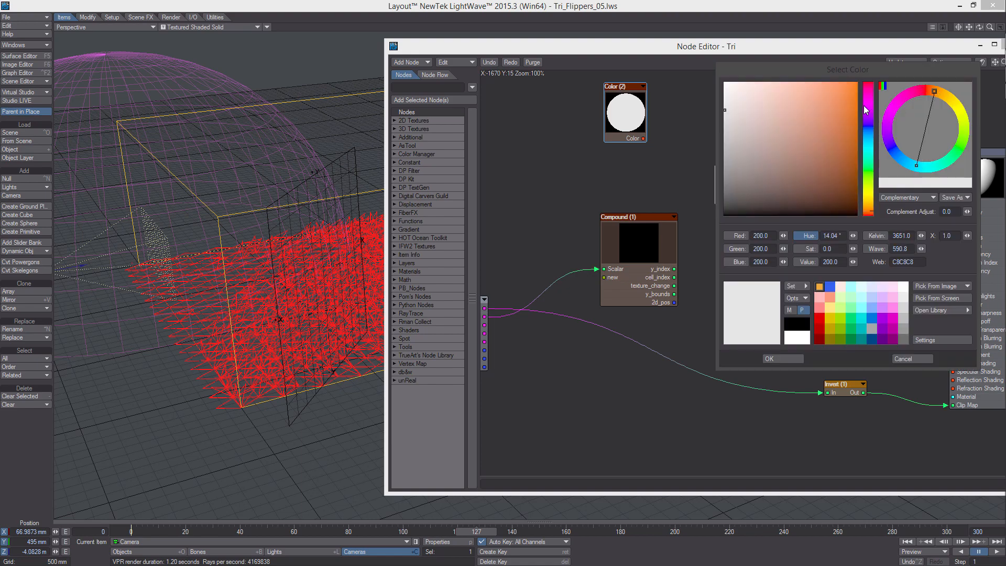
left_click(854, 102)
left_click(783, 359)
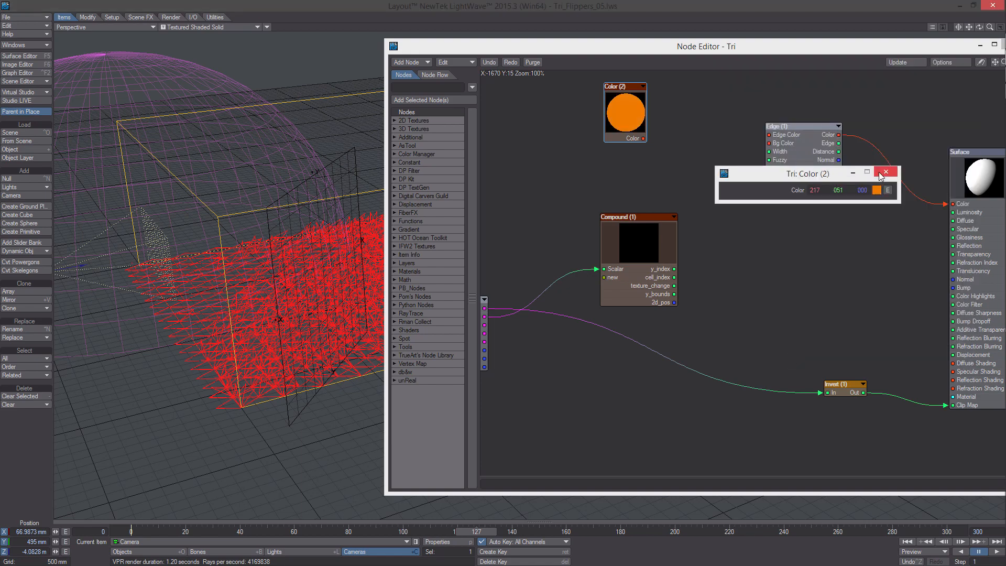
left_click(885, 172)
- Connect Color (2) to the Edge (1) node's Bg Color input and display the perspective viewport in VPR
left_click_drag(644, 138, 775, 149)
left_click_drag(640, 235, 589, 293)
left_click_drag(618, 299, 700, 316, "alt")
left_click_drag(930, 400, 892, 411, "alt")
left_click_drag(609, 293, 800, 396, "alt")
left_click_drag(696, 373, 688, 330)
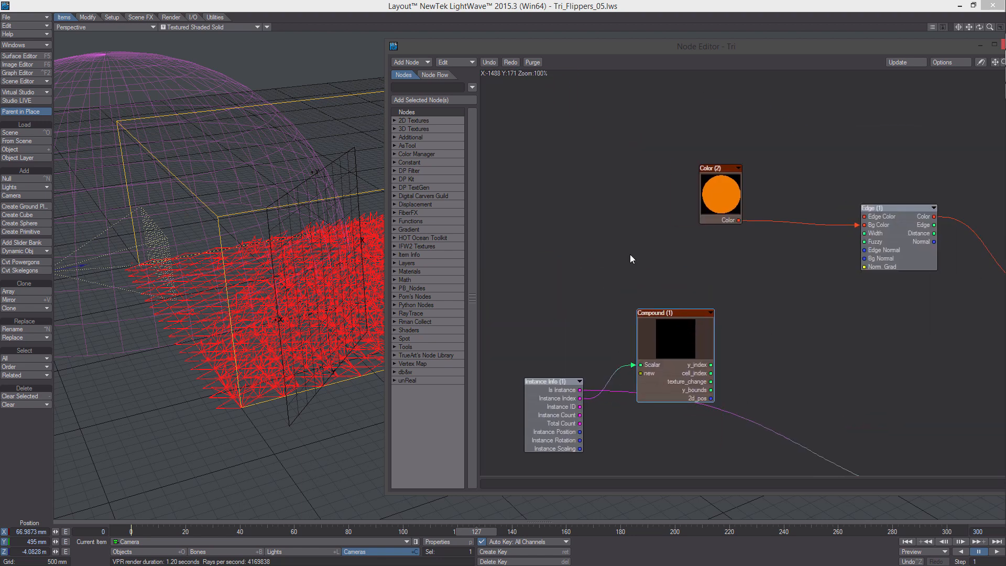
left_click(210, 26)
left_click(210, 68)
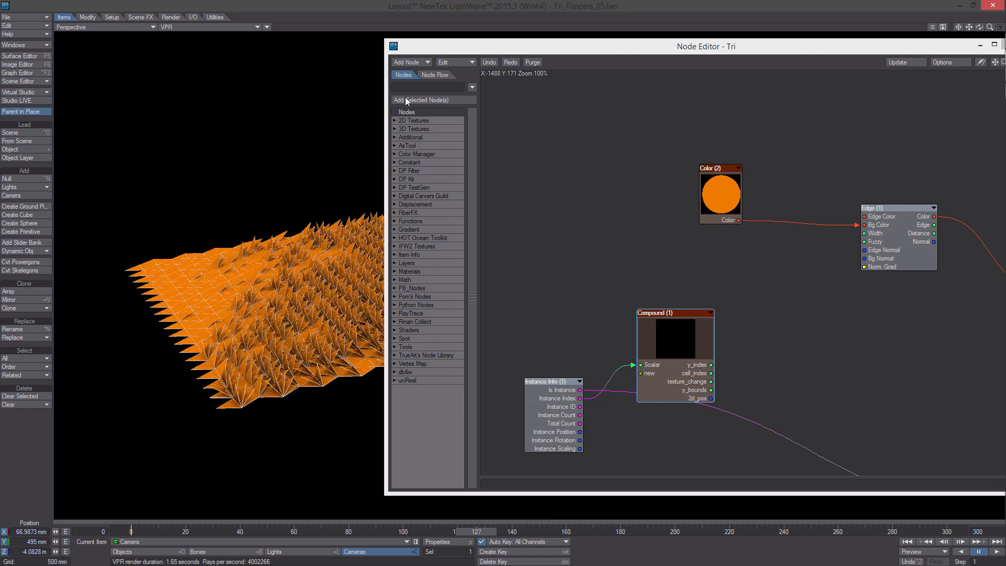
- Switch the perspective viewport back to Textured Shaded Solid and reposition the Node Editor beside it
left_click_drag(473, 48, 694, 81)
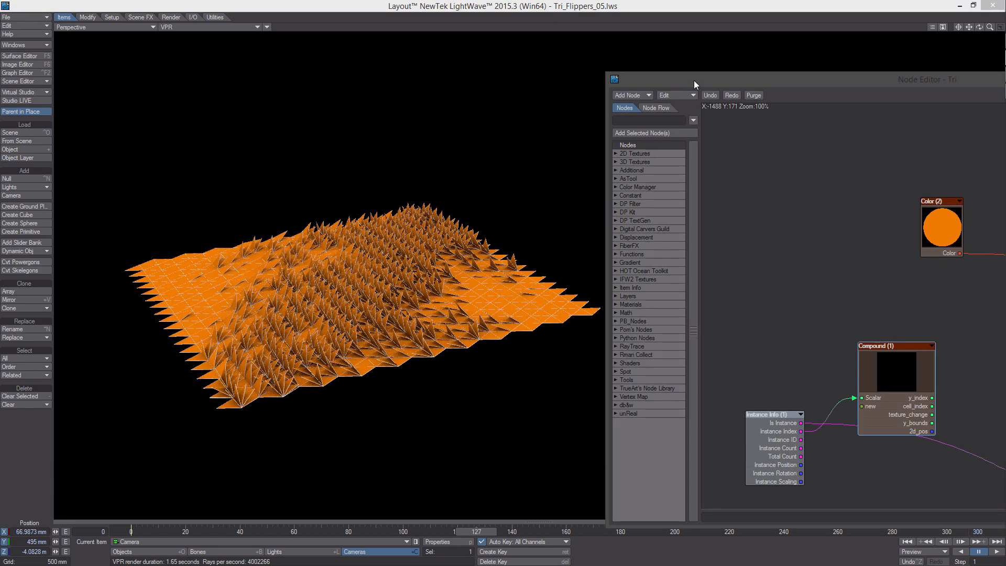
left_click_drag(695, 80, 564, 57)
left_click(238, 27)
left_click(252, 51)
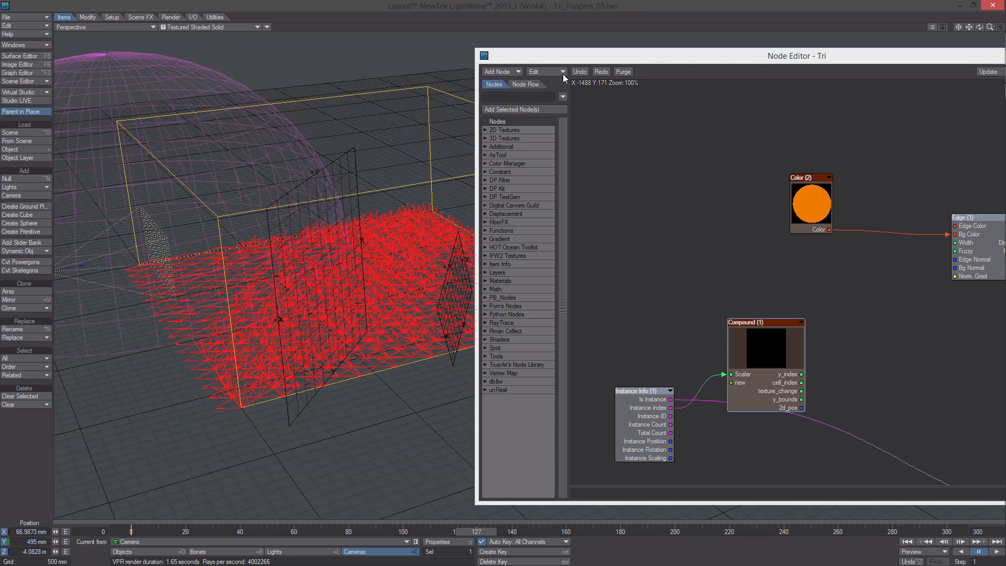
left_click_drag(649, 55, 546, 55)
- Paste a copy of the orange Color (2) node below the original and set the copy to red-orange, RGB 217, 12, 0
left_click_drag(668, 180, 652, 142)
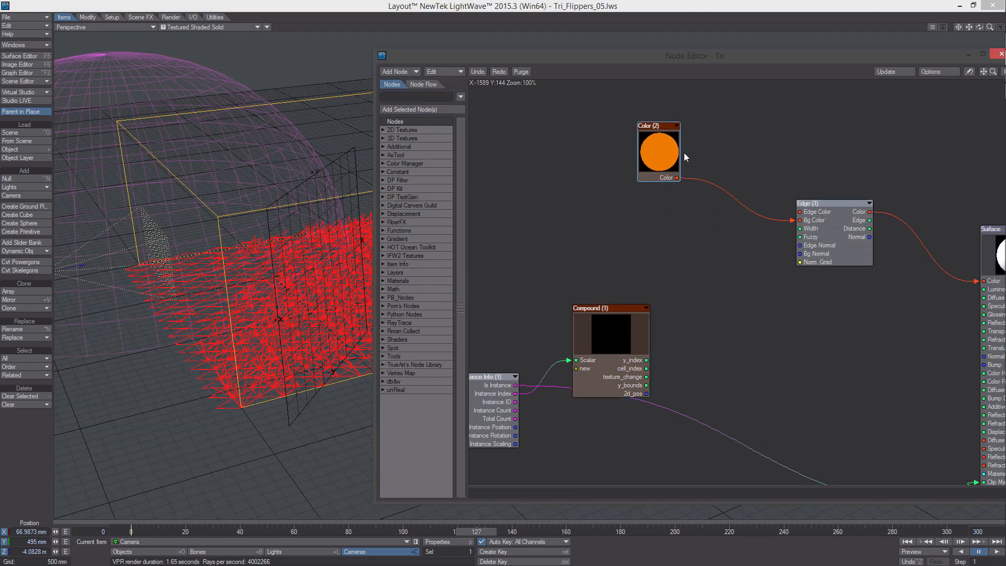
key("ctrl+v")
left_click_drag(744, 288, 665, 225)
double_click(666, 226)
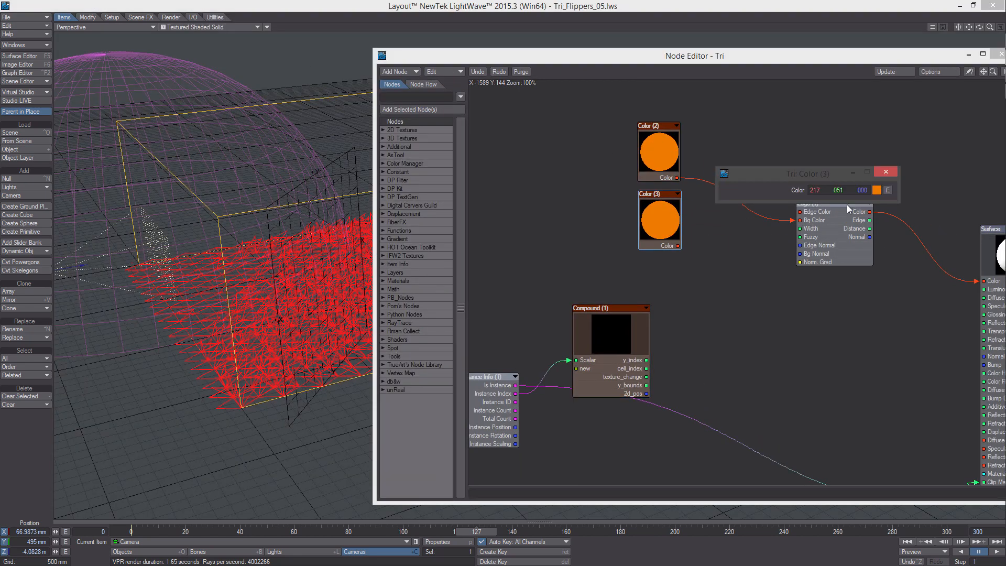
left_click(876, 191)
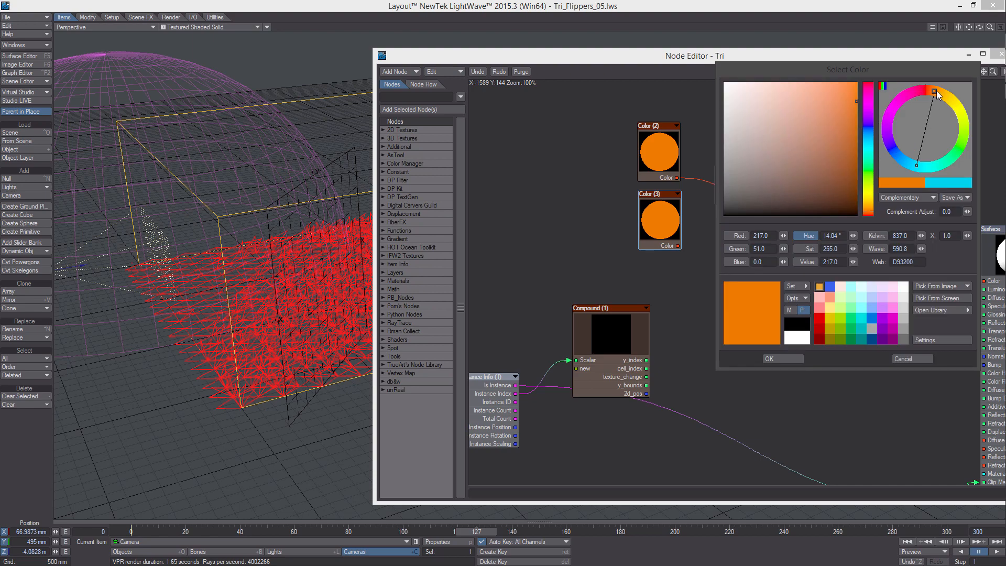
left_click_drag(937, 95, 927, 90)
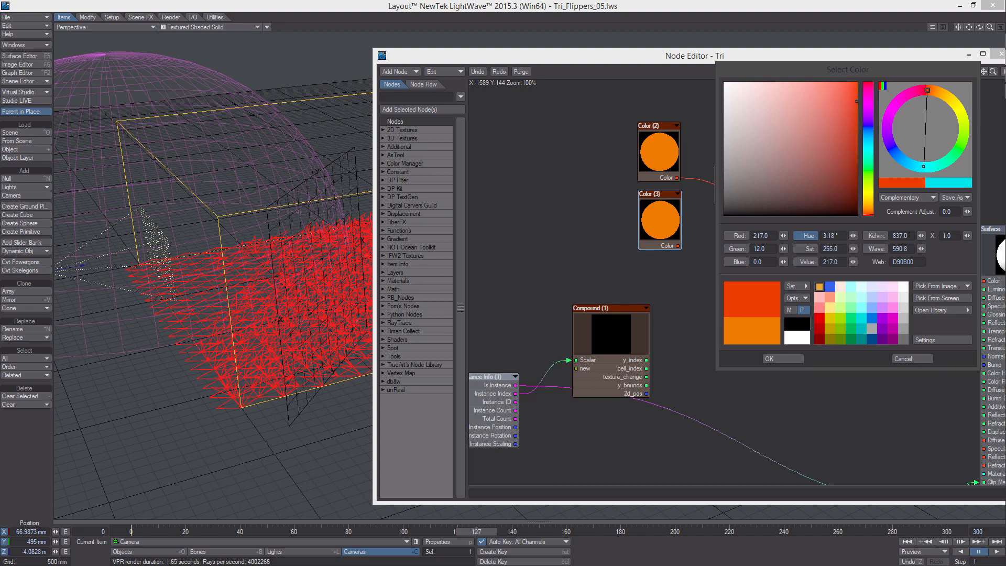
left_click(785, 358)
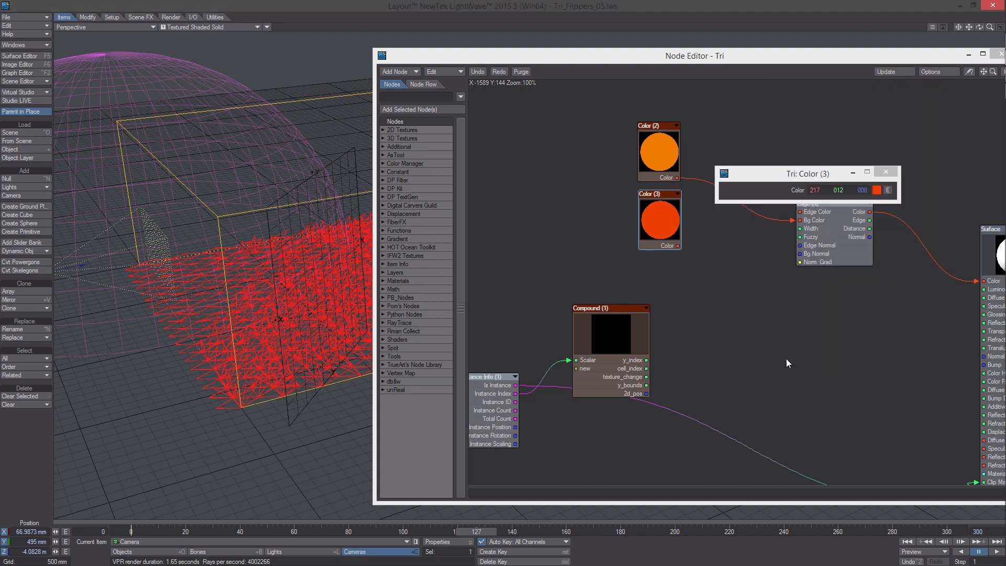
left_click(881, 179)
- Disconnect Color (2) from Edge (1)'s Bg Color and spread the Compound (1) and Edge (1) nodes away from the color nodes
left_click_drag(738, 202, 728, 191, "alt")
left_click_drag(611, 334, 639, 388)
left_click_drag(731, 274, 697, 271, "alt")
left_click_drag(725, 239, 787, 251)
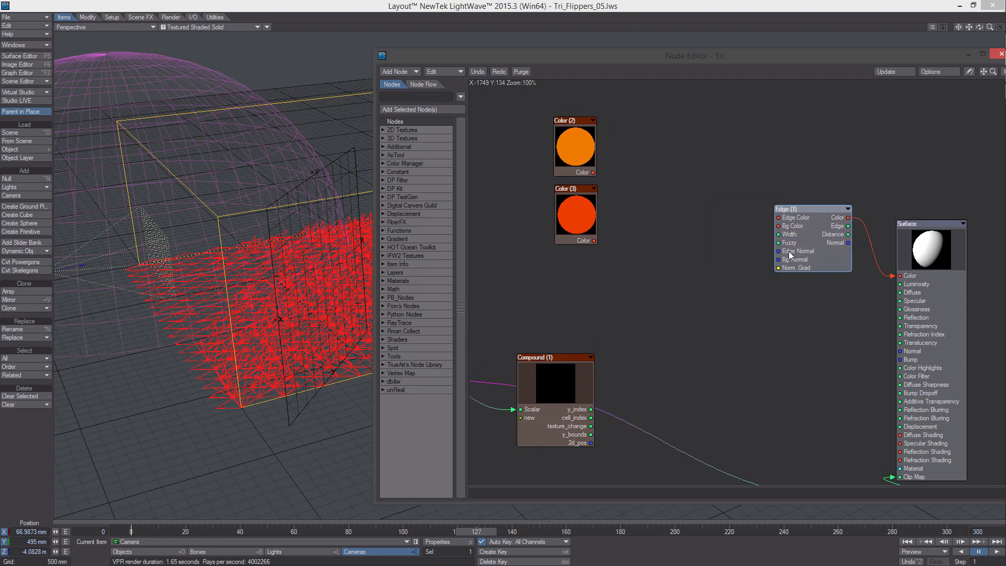
left_click_drag(682, 224, 720, 215, "alt")
- Add a Gradient node and place it between the color nodes and Edge (1), shifting Edge (1) and Surface to make room
right_click(720, 215)
mouse_move(738, 317)
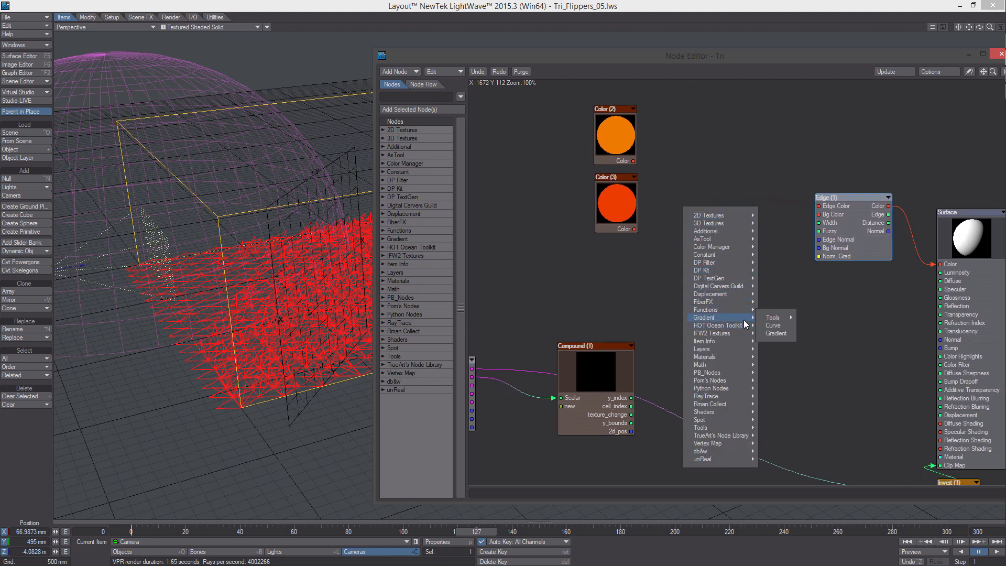
left_click(788, 330)
left_click_drag(787, 330, 770, 332, "alt")
left_click_drag(776, 287, 752, 295, "alt")
left_click_drag(896, 262, 924, 260)
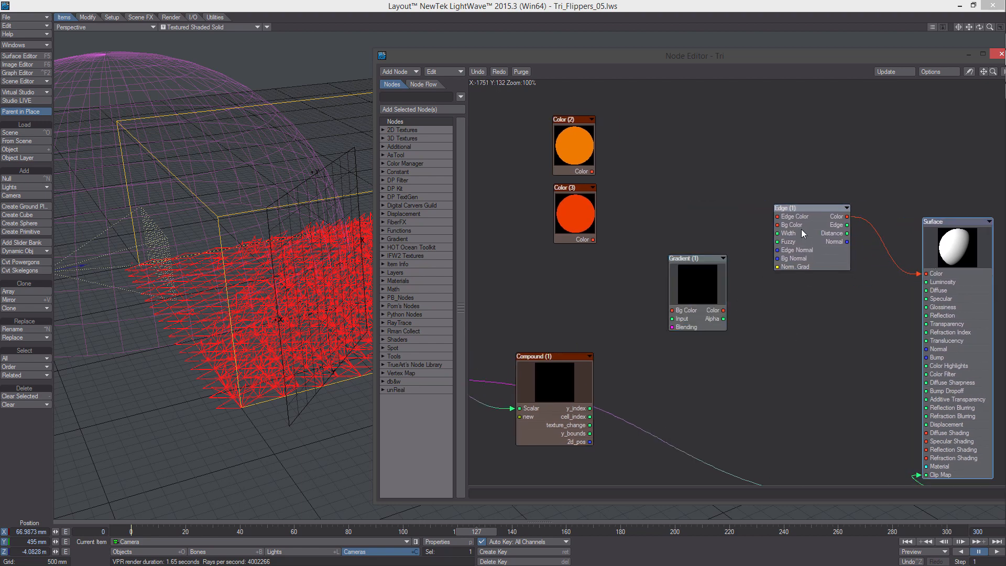
left_click_drag(801, 229, 825, 254)
left_click_drag(685, 288, 703, 211)
- Give Gradient (1)'s first key Linear smoothing, position 2.0 and Show Output, with the gradient's end value at 10
double_click(703, 212)
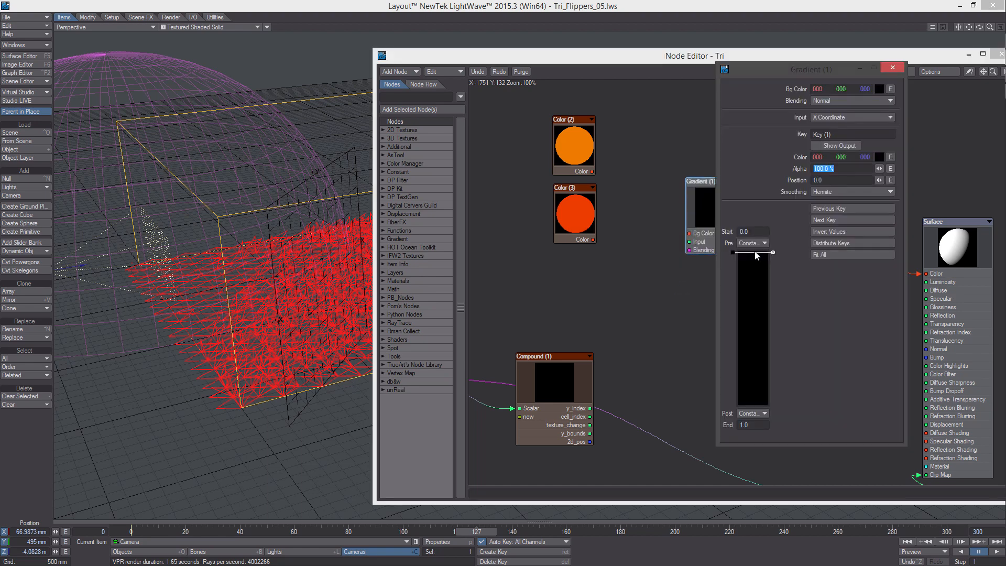
left_click(838, 192)
left_click(827, 198)
type("2")
key("Return")
type("10")
key("Return")
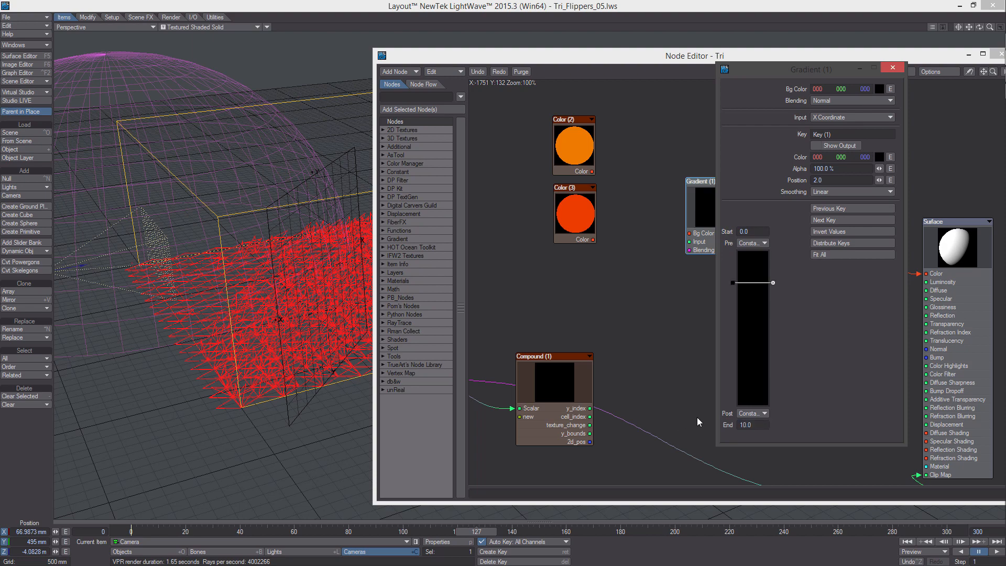
left_click(816, 146)
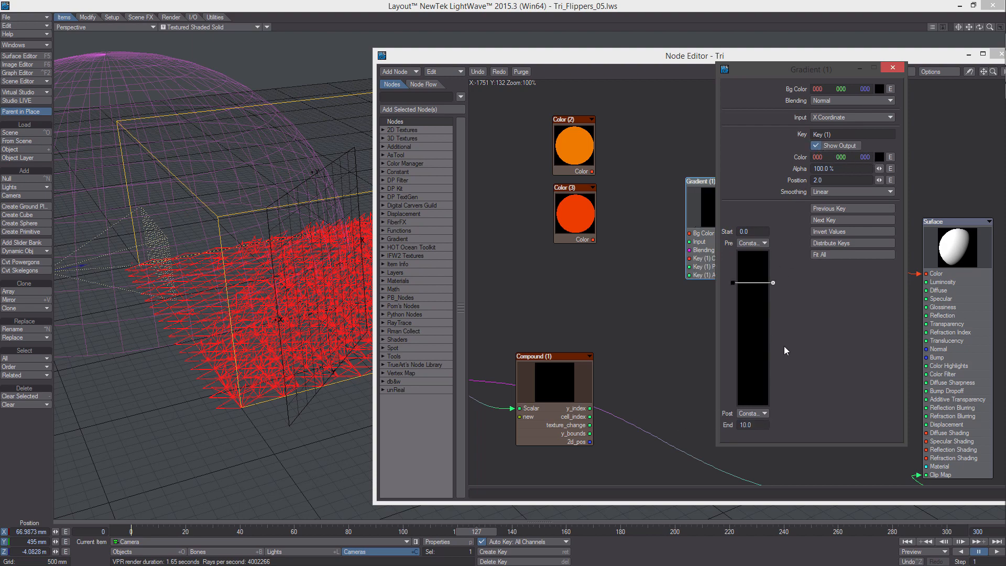
- Add a second gradient key at about position 7.02 with Linear smoothing and Show Output, and close the gradient properties
left_click(761, 358)
left_click(825, 192)
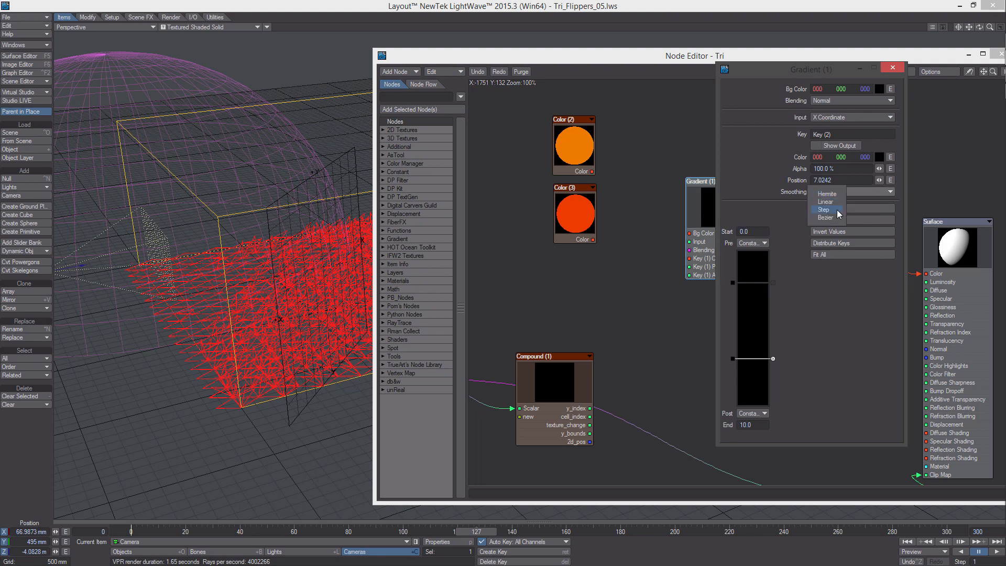
left_click(835, 202)
left_click(816, 146)
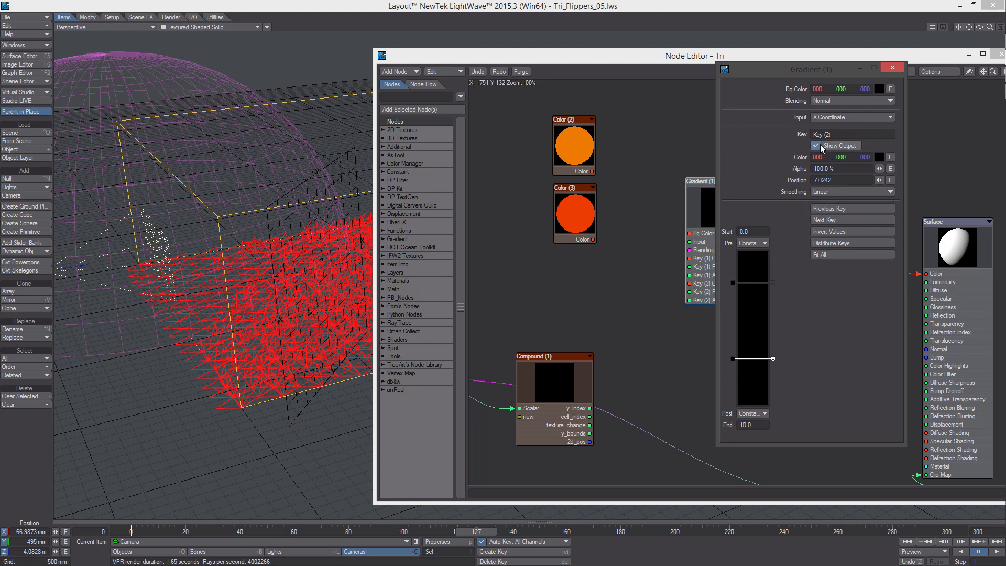
left_click(751, 282)
left_click(893, 70)
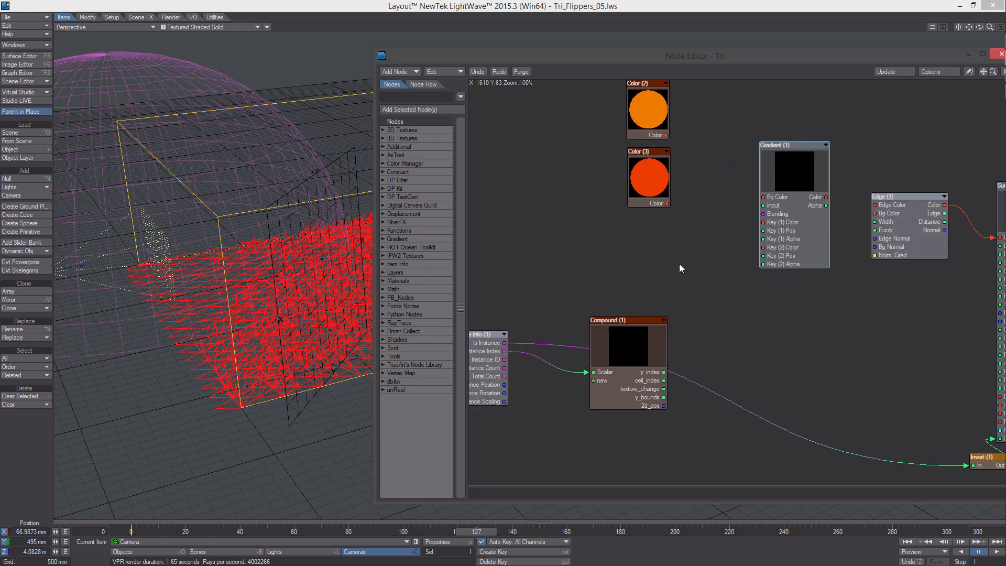
- Add a scalar math Add node and connect Compound (1)'s y_index output to the Input of Gradient (1)
right_click(646, 243)
mouse_move(673, 385)
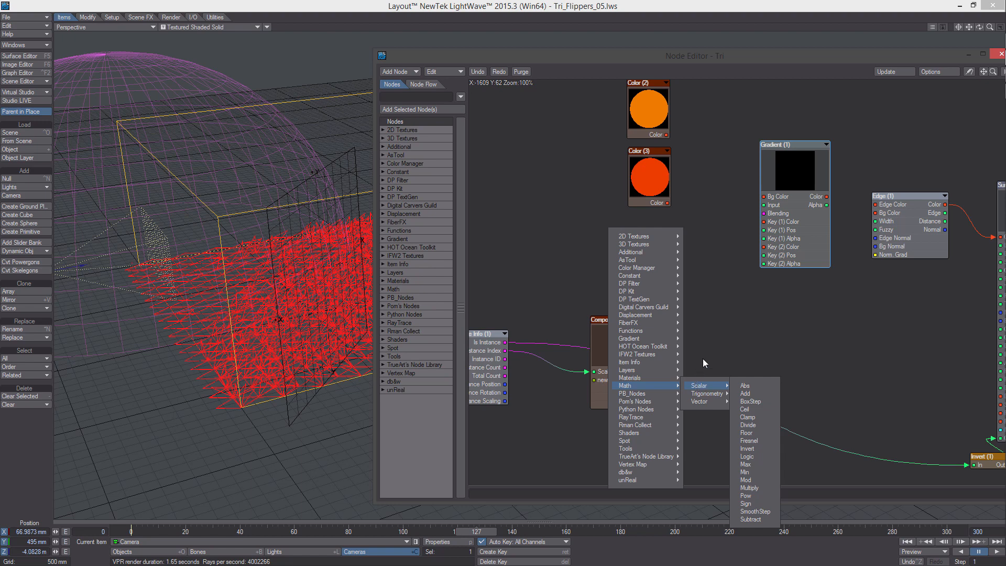
left_click(746, 394)
middle_click_drag(733, 260, 752, 301)
left_click_drag(658, 387, 788, 245)
middle_click_drag(794, 269, 765, 265)
middle_click_drag(826, 265, 850, 253)
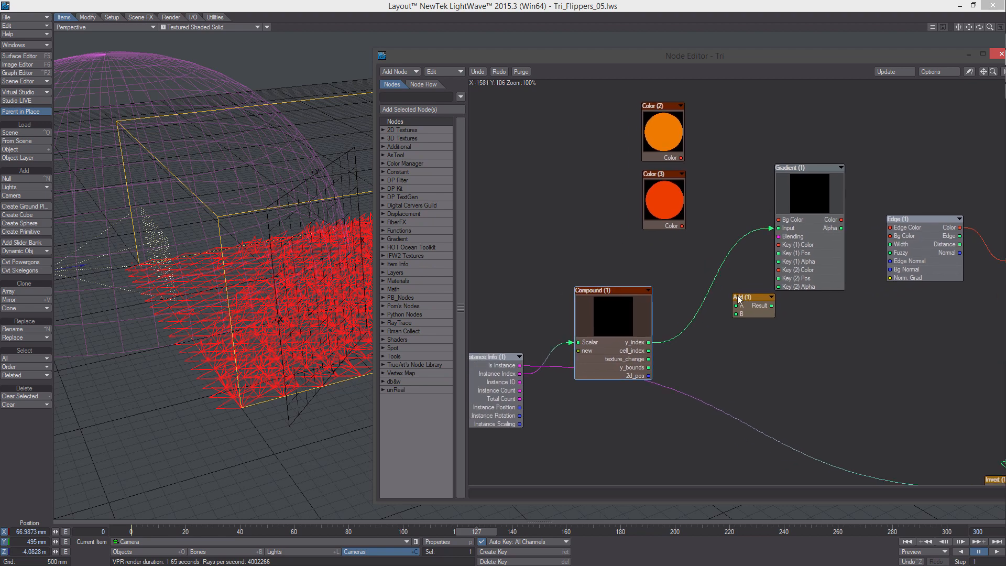
- Connect Compound (1)'s y_bounds output to input A of Add (1) and set its B value to -1.0
left_click_drag(753, 300, 724, 352)
left_click_drag(648, 367, 707, 353)
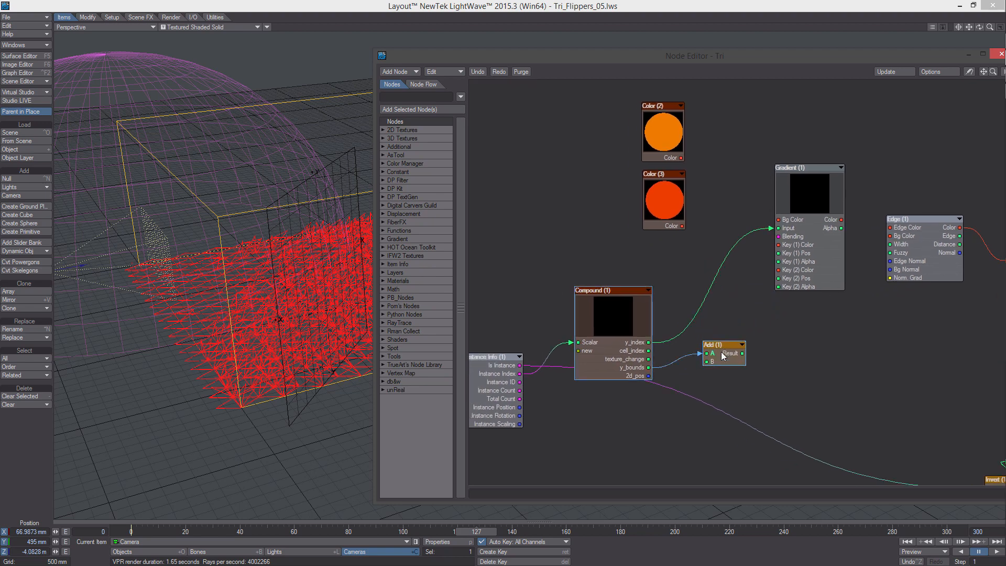
double_click(722, 344)
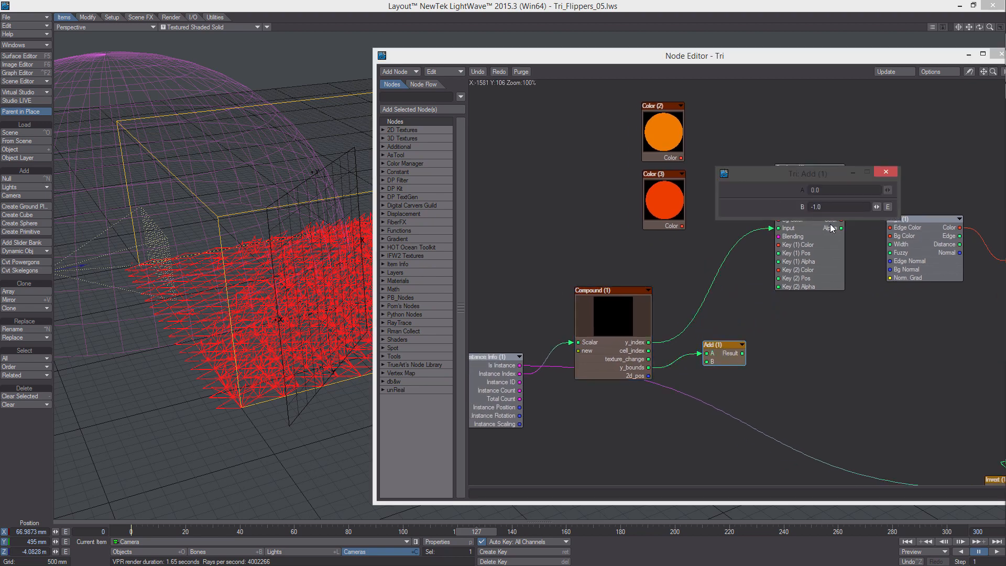
- Wire the gradient keys: Add (1)'s Result to Key (2) Pos, Color (2) to Key (1) Color, and Color (3) to Key (2) Color
left_click_drag(737, 356, 781, 281)
left_click_drag(740, 333, 749, 300)
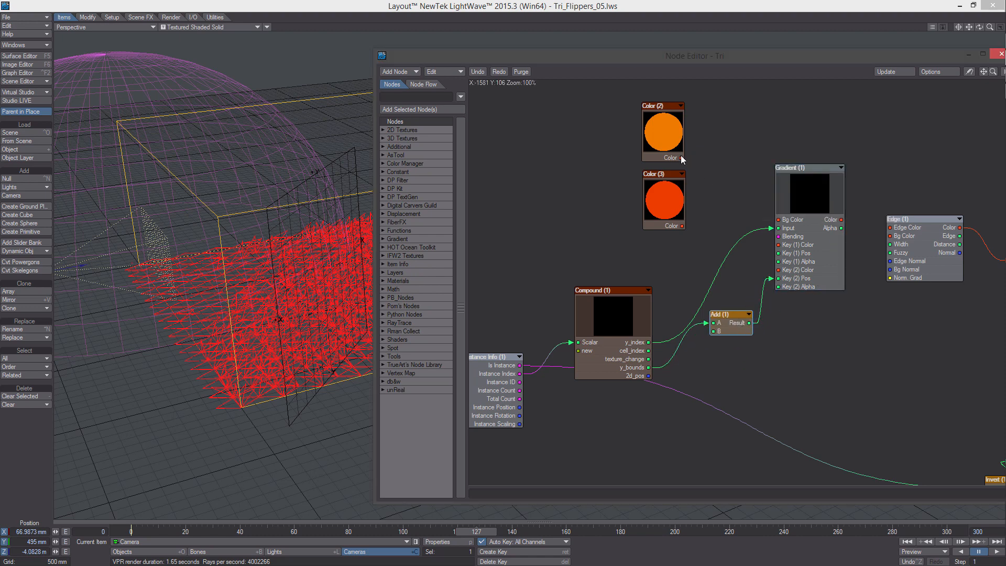
left_click_drag(681, 158, 778, 245)
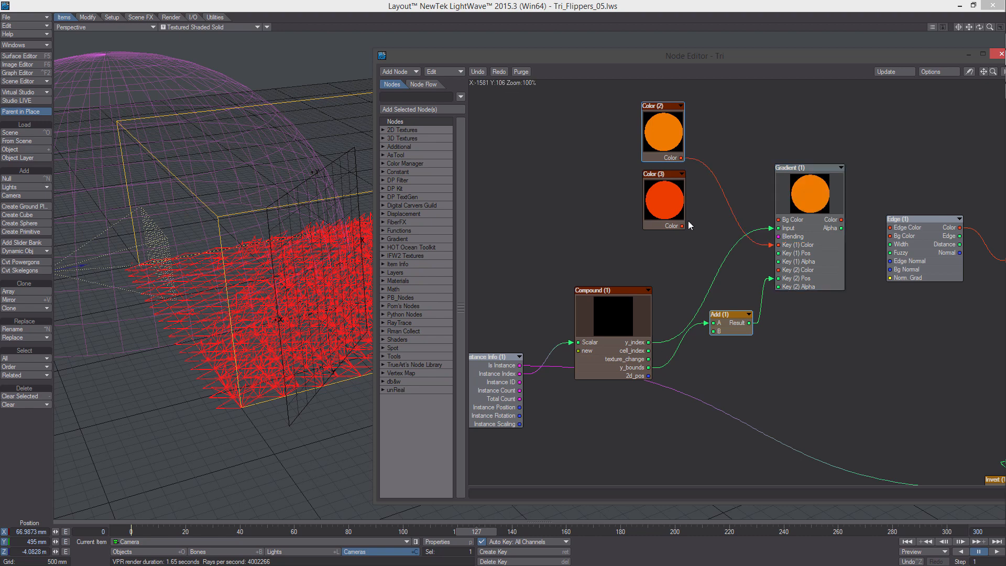
left_click_drag(681, 226, 778, 270)
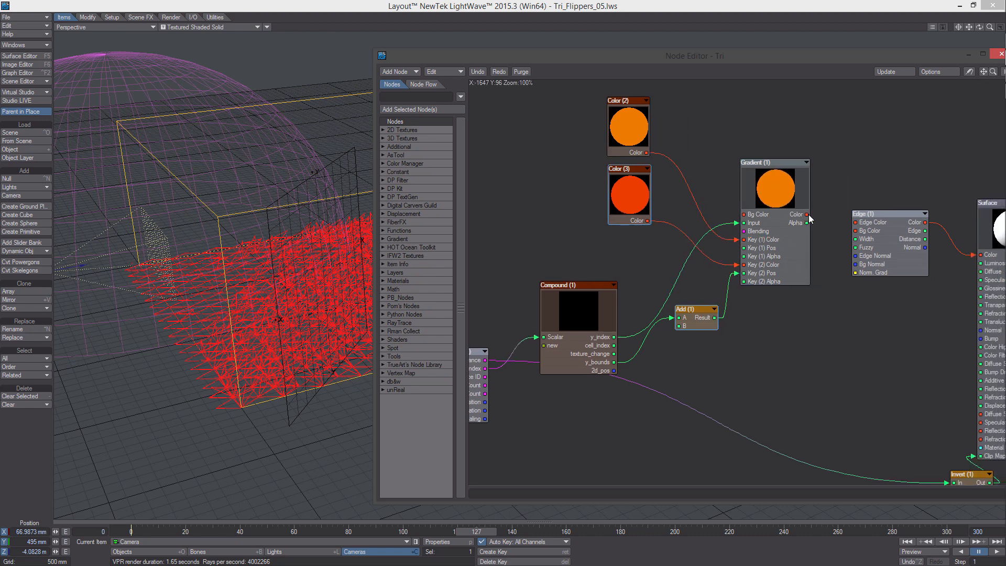
- Connect Gradient (1)'s Color output to Edge (1)'s Bg Color and preview the instances in VPR beside the Node Editor
left_click_drag(807, 215, 849, 230)
left_click(212, 27)
left_click(218, 66)
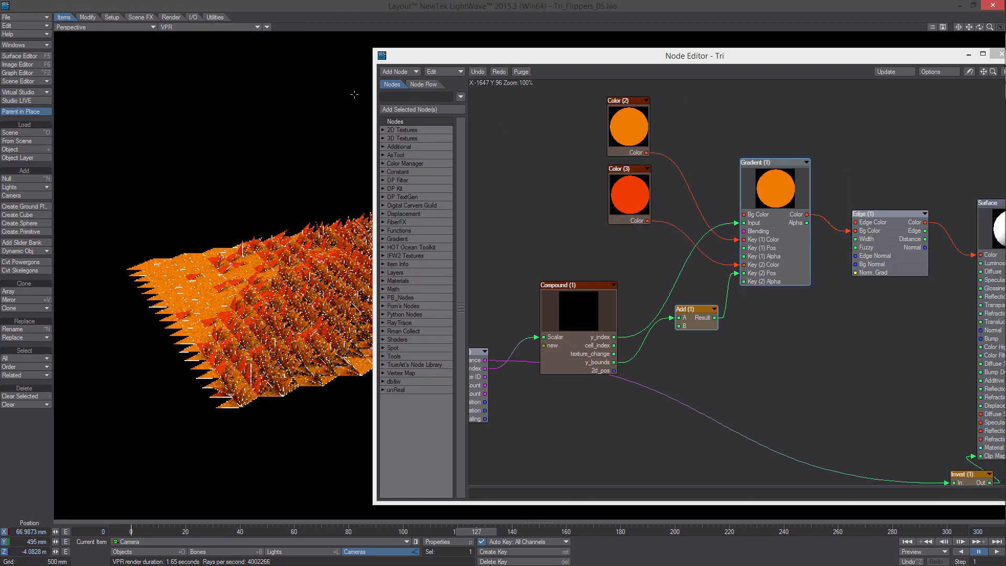
left_click_drag(423, 61, 600, 63)
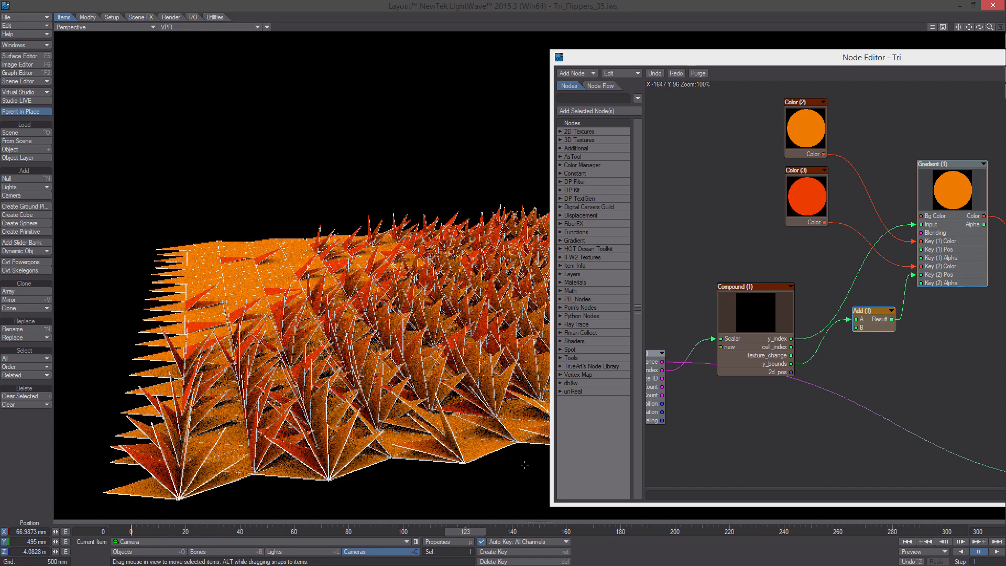
- Change the Color (3) node to blue, RGB 0, 2, 217
double_click(813, 196)
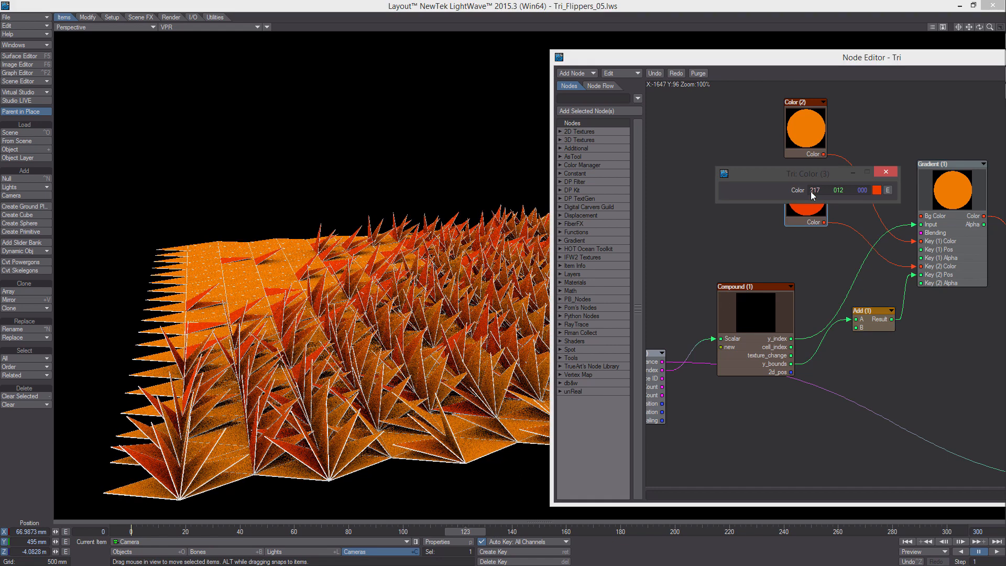
left_click(876, 190)
left_click(892, 148)
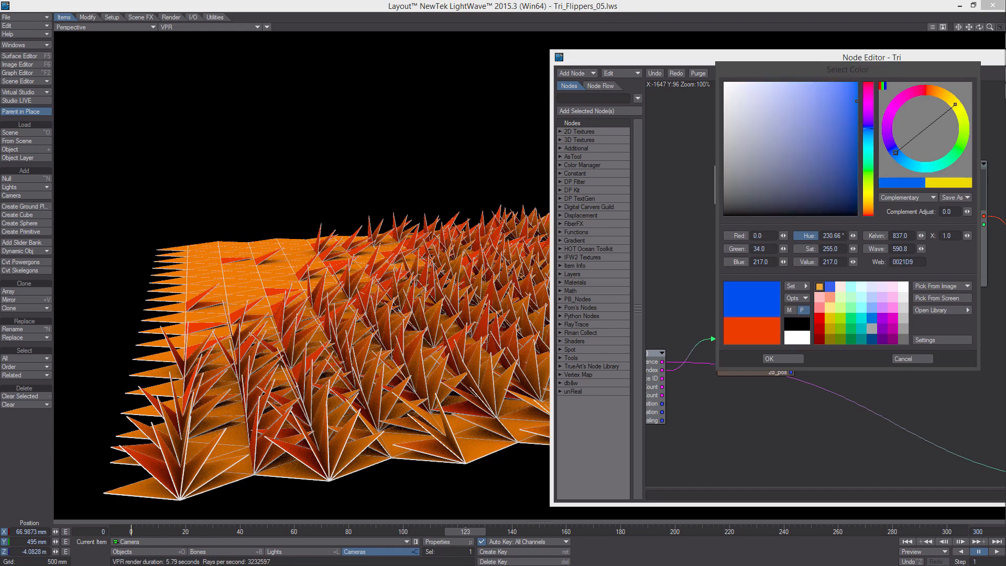
left_click(783, 359)
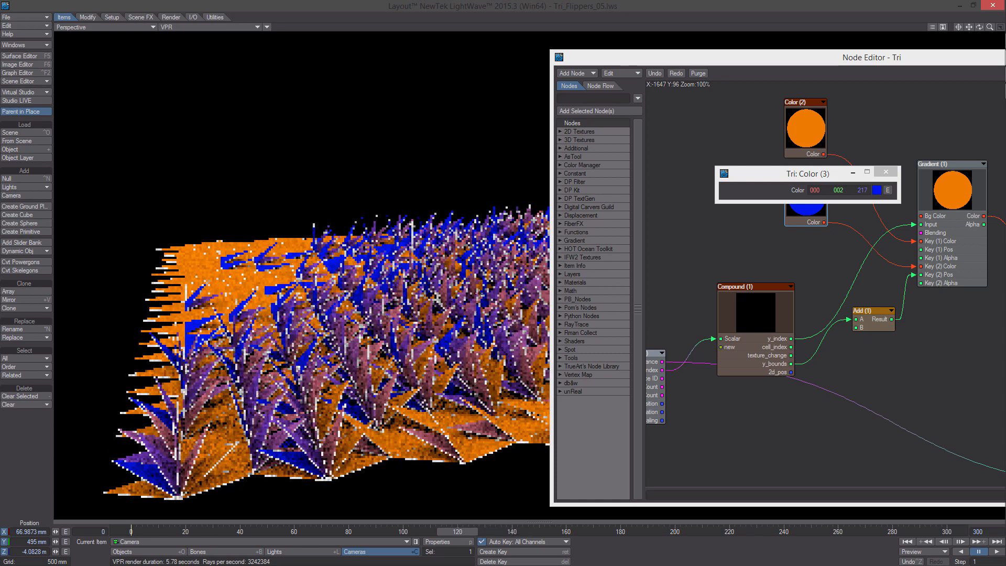
- Return the viewport from VPR to Textured Shaded Solid, close the Color (3) properties and reposition the Node Editor
left_click(246, 27)
left_click(252, 50)
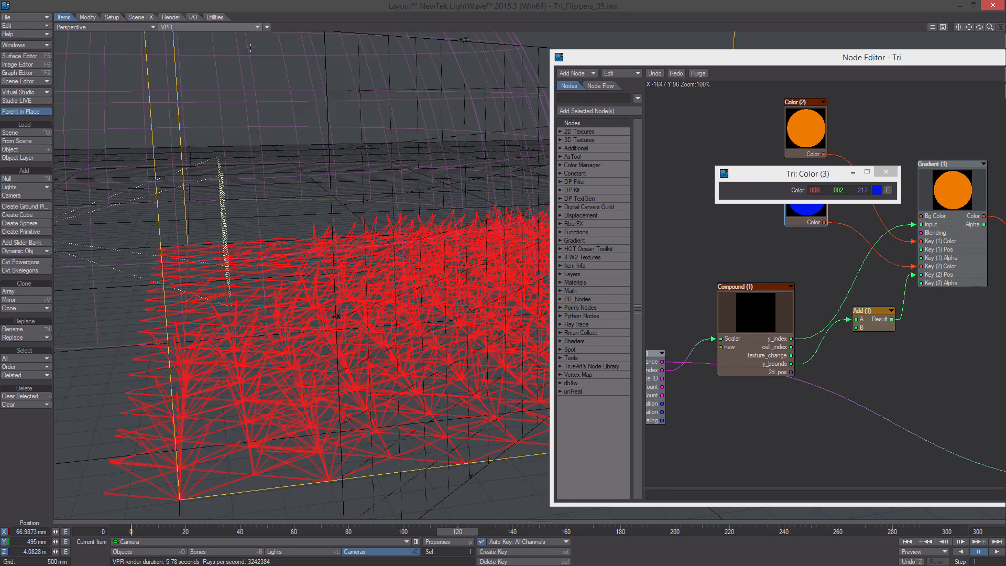
left_click(885, 171)
left_click_drag(805, 62, 666, 51)
- Spread out the network by moving Surface and Edge (1) away from Gradient (1) and both color nodes further up
middle_click_drag(797, 219, 699, 218)
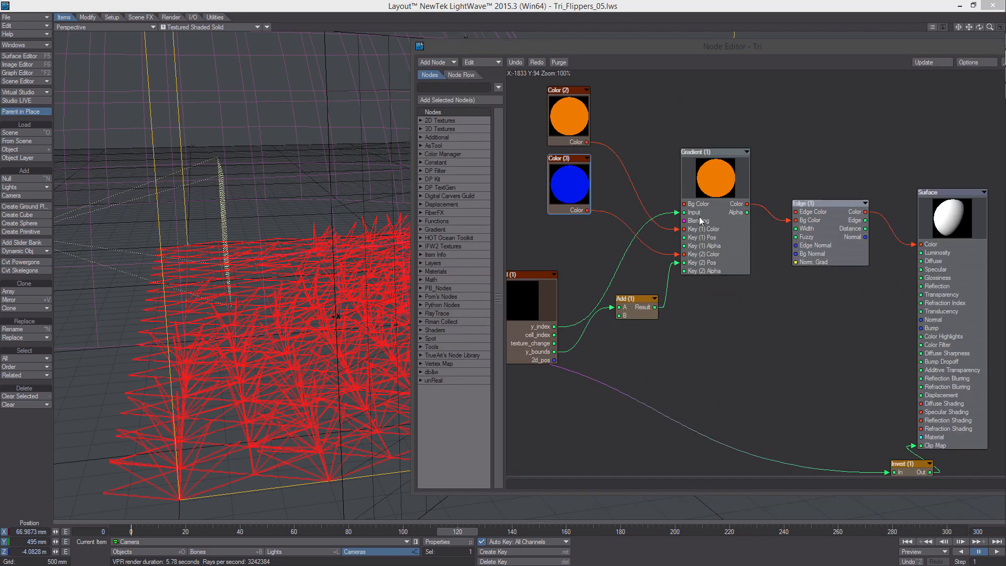
left_click_drag(928, 223, 958, 224)
left_click_drag(844, 222, 869, 223)
middle_click_drag(672, 260, 766, 315)
left_click_drag(766, 315, 658, 184)
left_click_drag(661, 227, 631, 177)
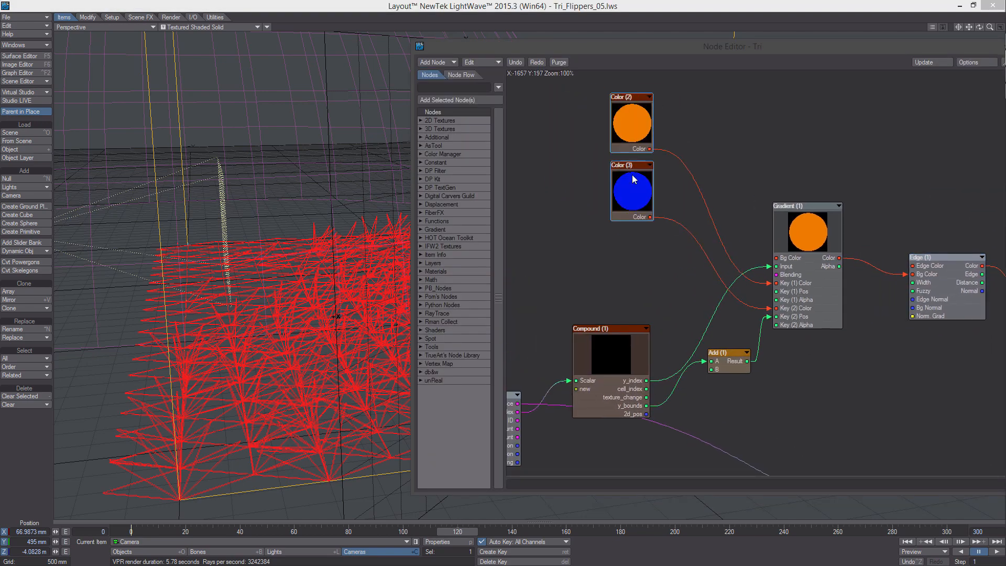
- Add a Mixer node from the node tools and place it above Gradient (1)
middle_click_drag(720, 344, 705, 266)
right_click(716, 269)
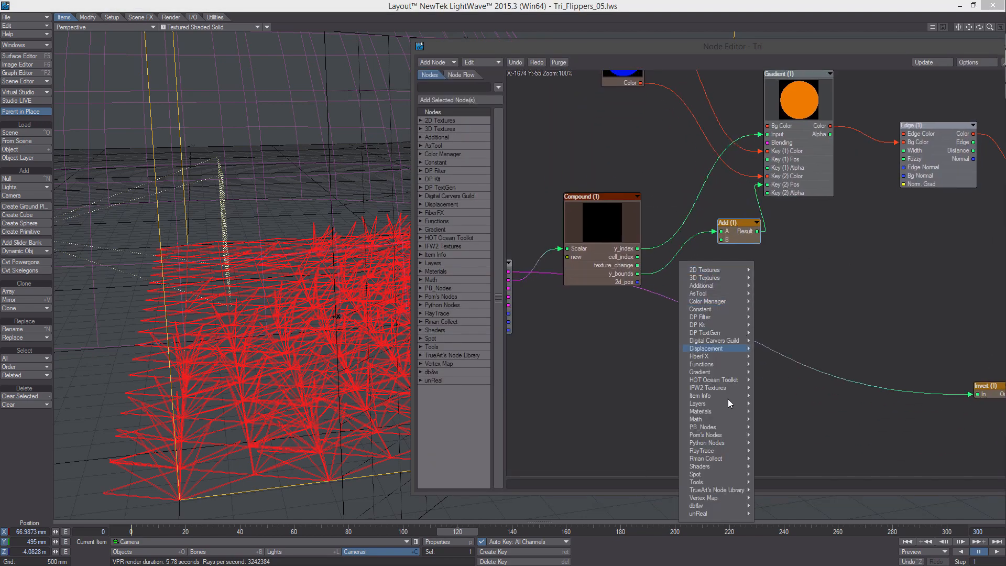
mouse_move(729, 452)
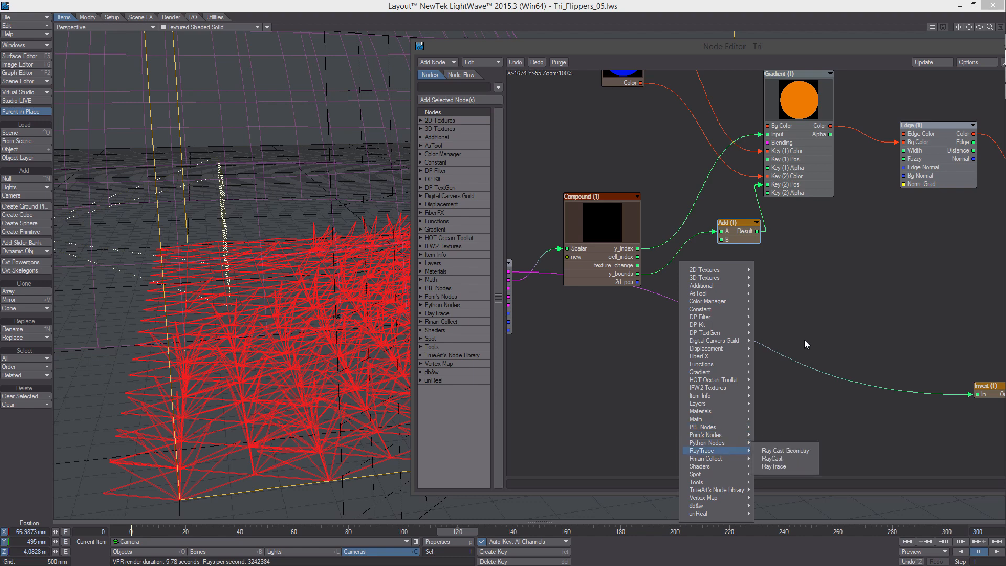
mouse_move(735, 482)
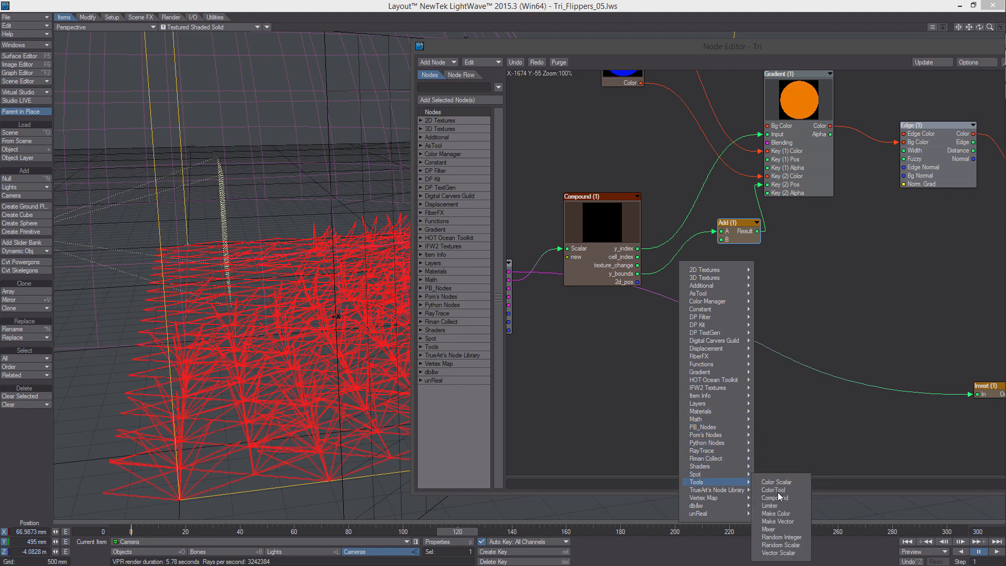
left_click(791, 530)
middle_click_drag(834, 324, 841, 421)
left_click_drag(768, 369, 793, 155)
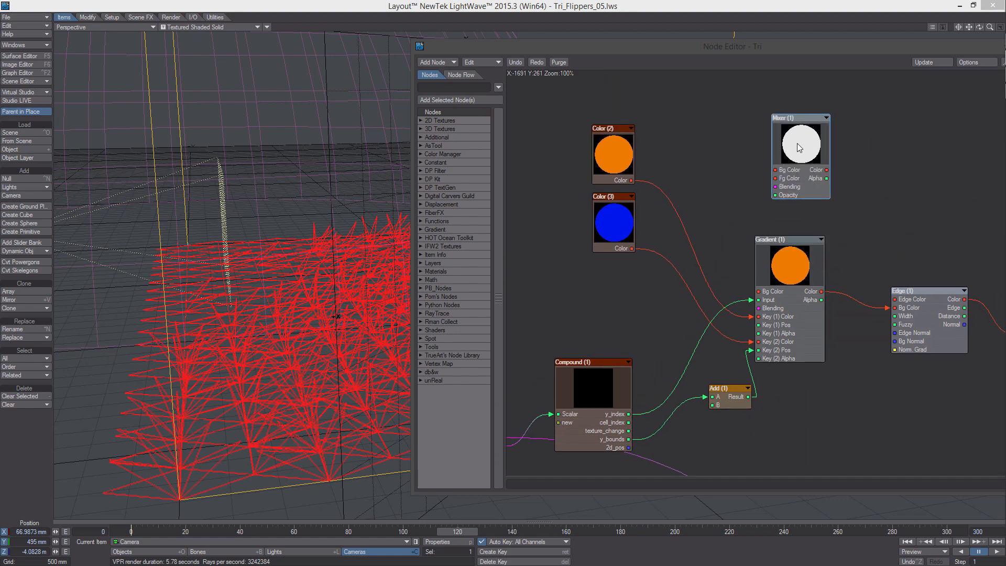
- Add a scalar math Logic node to the network and place it below Gradient (1), near Add (1)
double_click(799, 147)
left_click(890, 172)
right_click(696, 153)
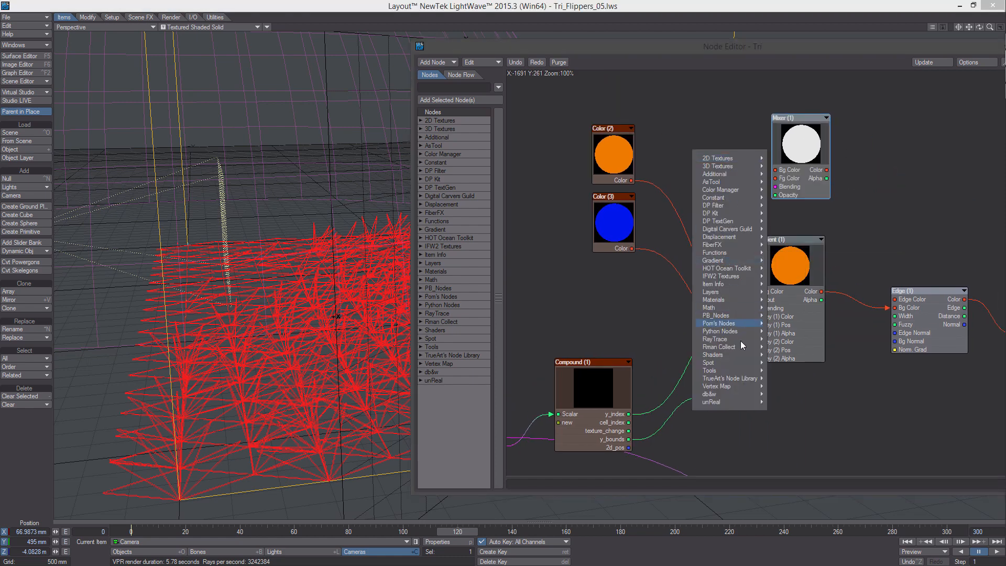
mouse_move(738, 308)
mouse_move(790, 308)
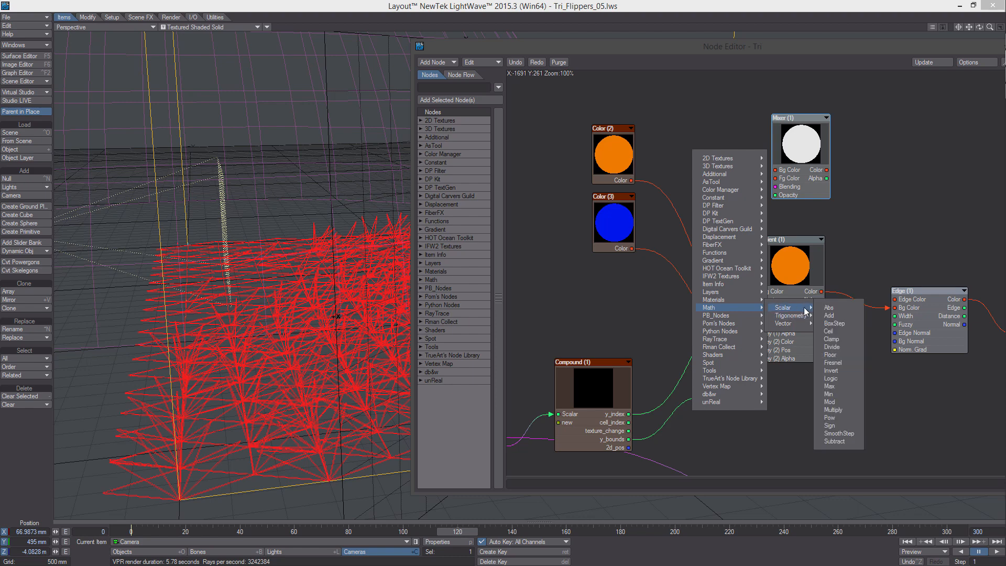
left_click(843, 378)
left_click_drag(779, 281, 800, 450)
middle_click_drag(756, 414, 746, 344)
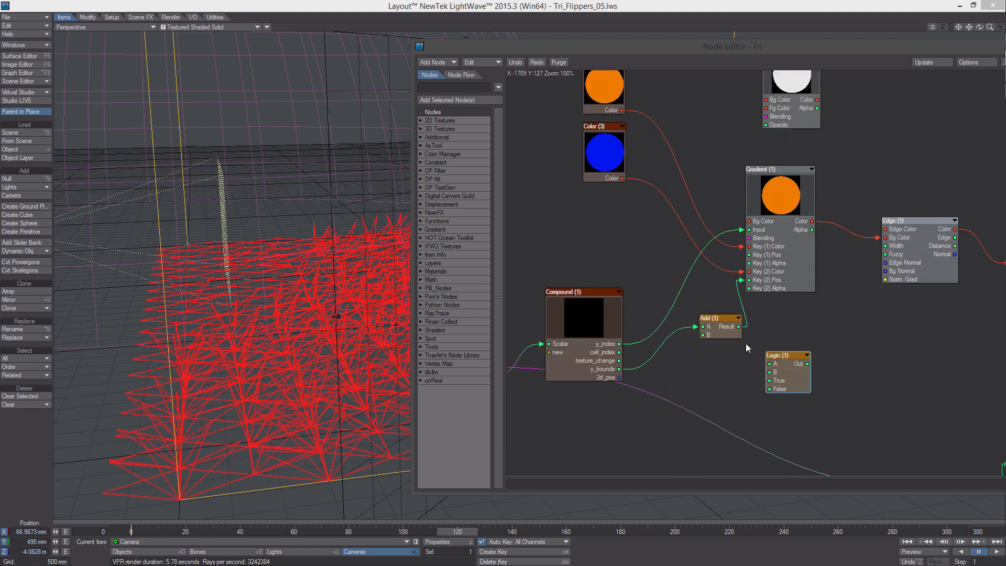
- Space out the Add, Edge and Logic nodes and connect the compound's y_index output to Logic (1)'s A input
left_click_drag(725, 321, 712, 310)
middle_click_drag(753, 328, 701, 365)
left_click_drag(867, 293, 888, 291)
middle_click_drag(807, 367, 861, 336)
left_click_drag(791, 389, 756, 391)
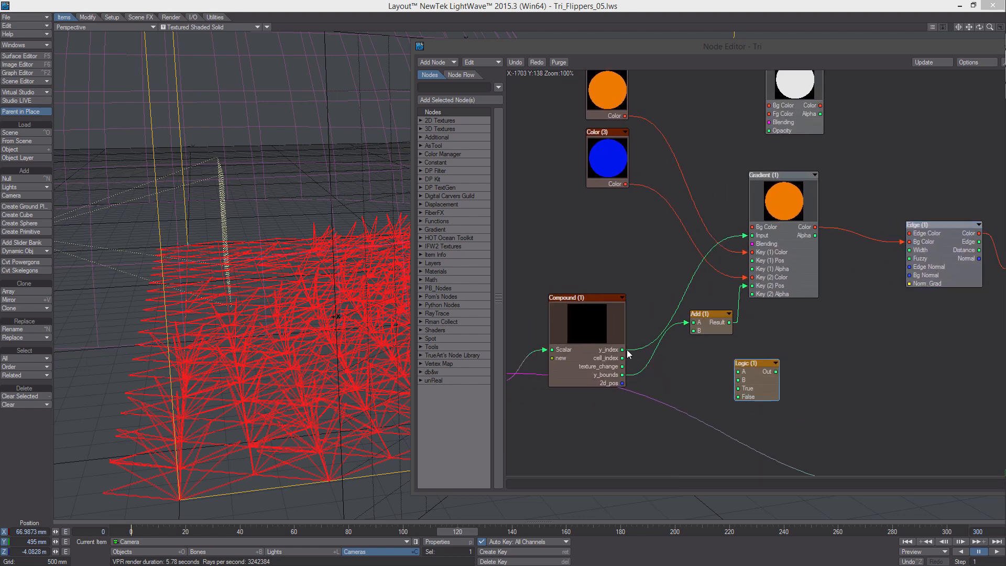
left_click_drag(628, 354, 738, 372)
- Set Logic (1)'s B value to 2.0 and its operation to A Less Than B
double_click(761, 378)
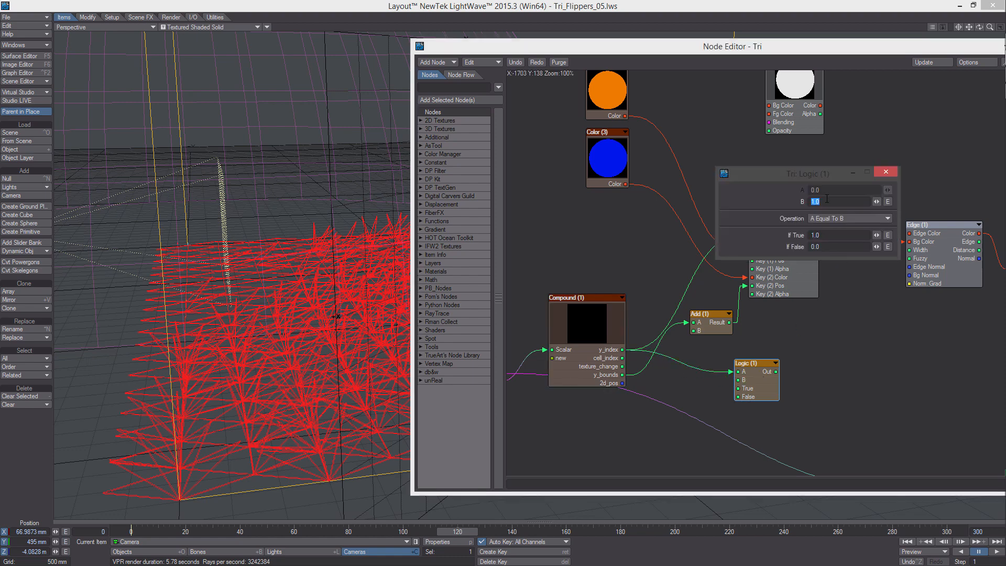
type("2")
left_click(852, 219)
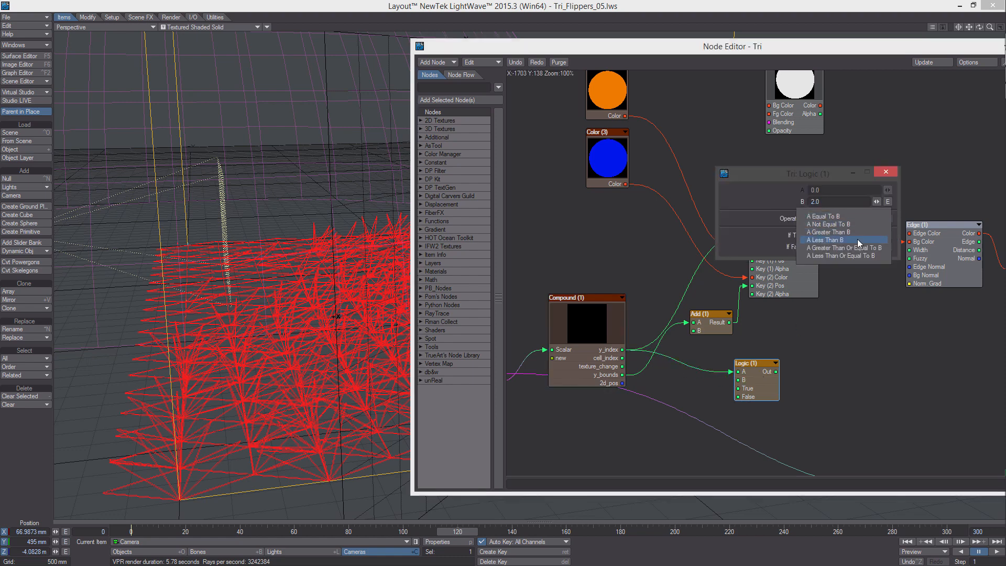
left_click(859, 241)
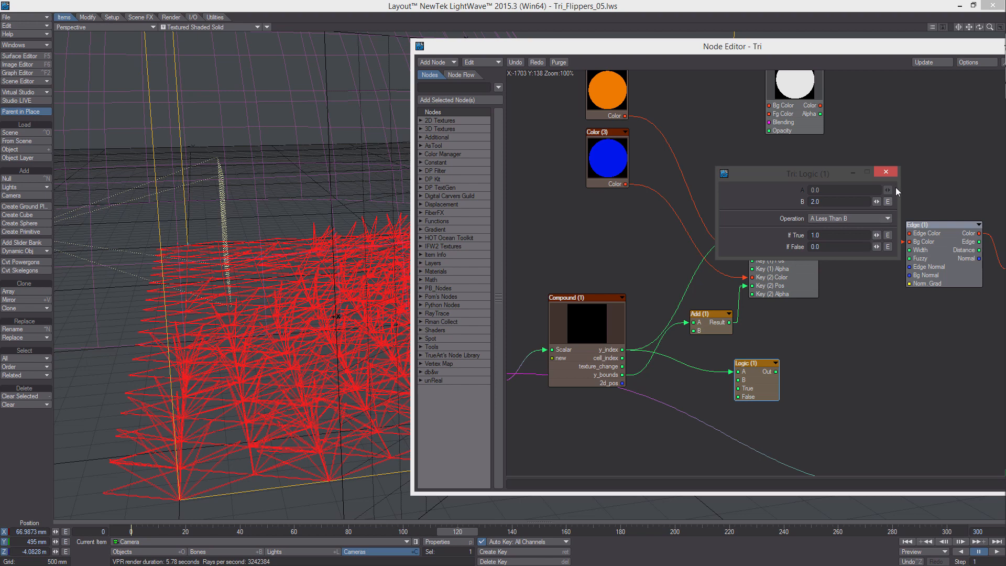
left_click(885, 172)
- Move Logic (1) above Gradient (1), lower the gradient slightly and shift Mixer (1) clear of the Logic node
left_click_drag(756, 373, 721, 133)
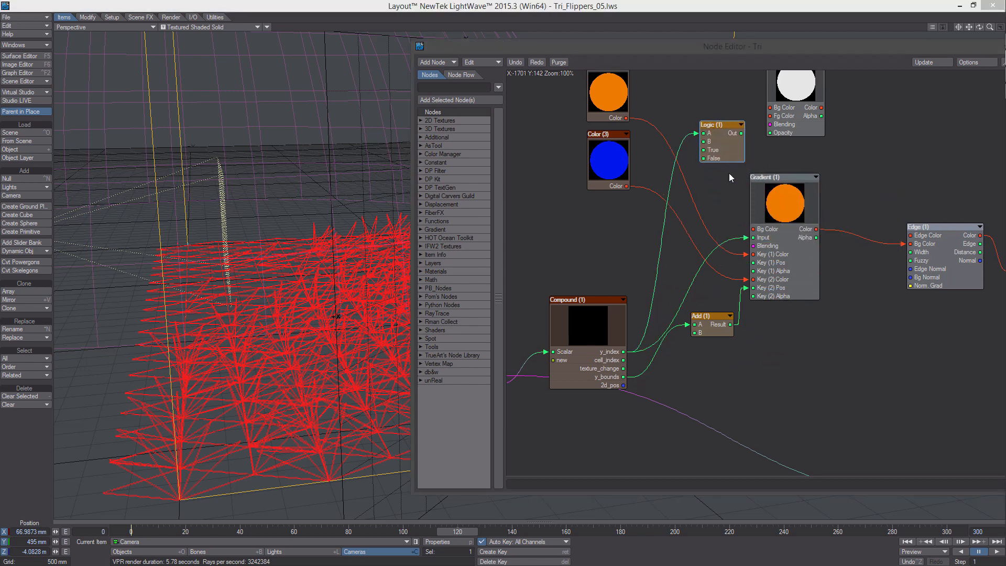
middle_click_drag(730, 174, 735, 240)
left_click_drag(791, 181, 801, 180)
left_click_drag(776, 263, 786, 283)
left_click_drag(728, 215, 759, 226)
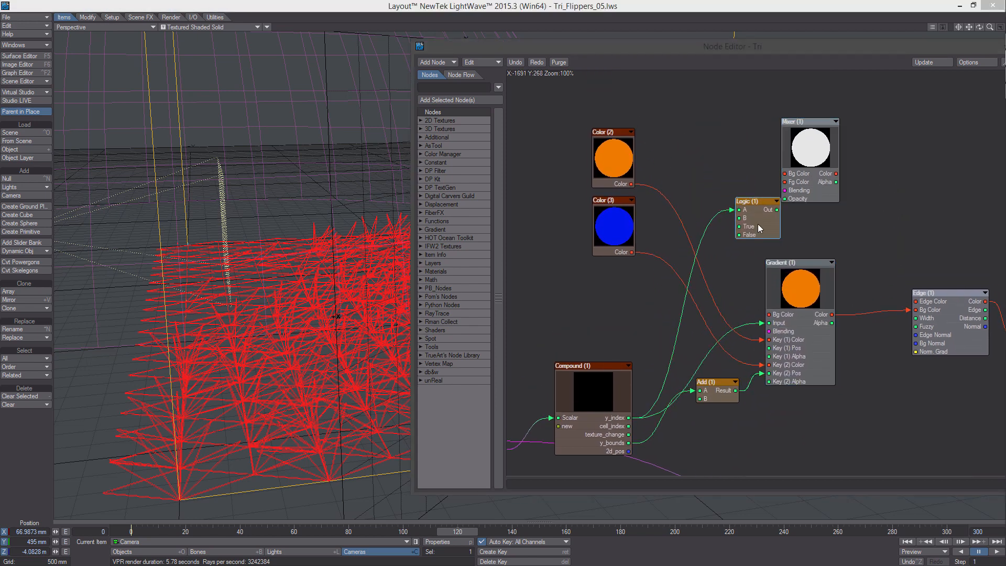
left_click_drag(806, 152, 844, 187)
- Connect Logic (1)'s Out to Mixer (1)'s Opacity, and route Gradient (1)'s Color through the mixer's Bg Color into Edge (1)'s Bg Color
left_click_drag(831, 314, 824, 235)
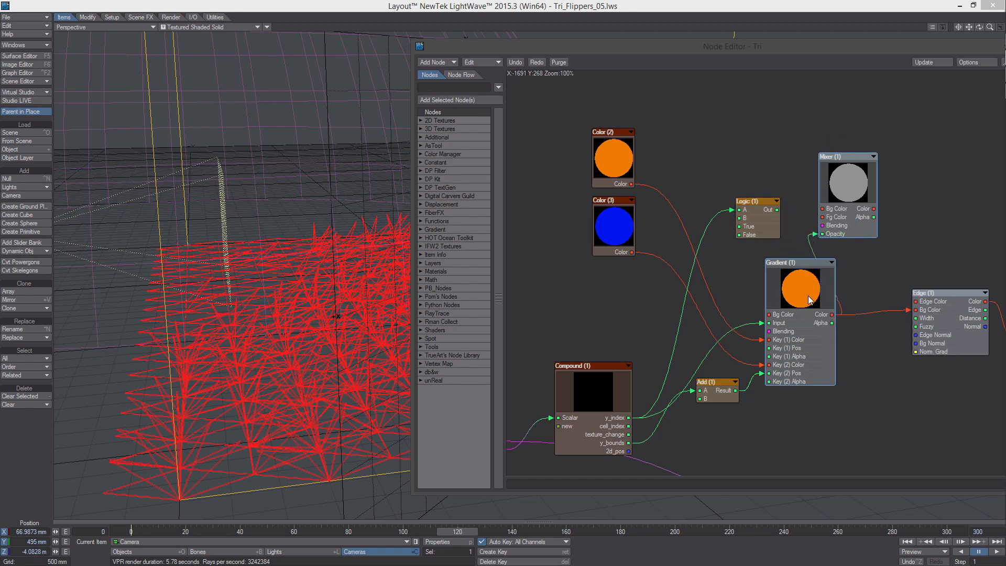
left_click_drag(809, 299, 799, 297)
left_click_drag(776, 209, 853, 241)
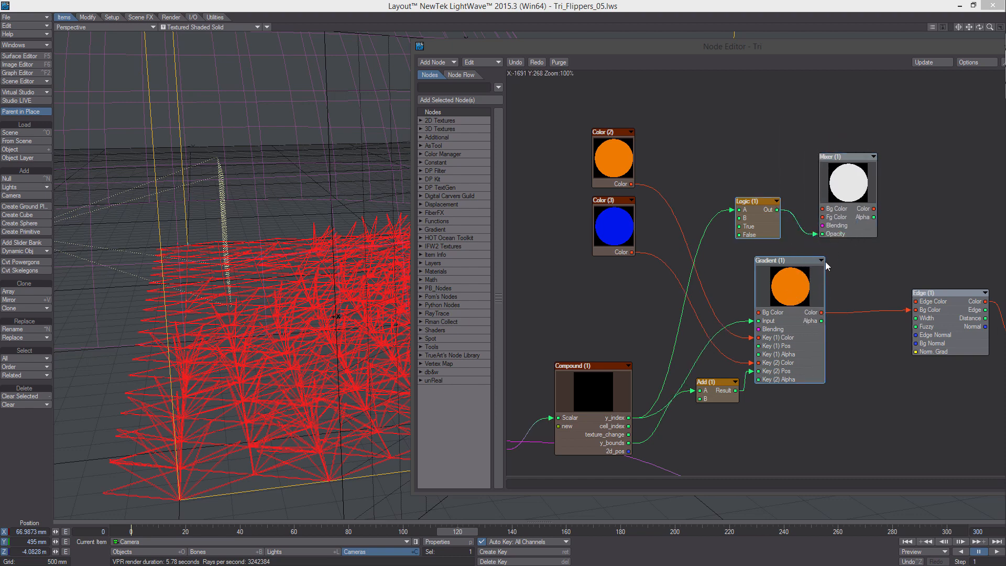
left_click_drag(821, 312, 909, 310)
left_click_drag(847, 191, 874, 208)
left_click_drag(948, 314, 958, 306)
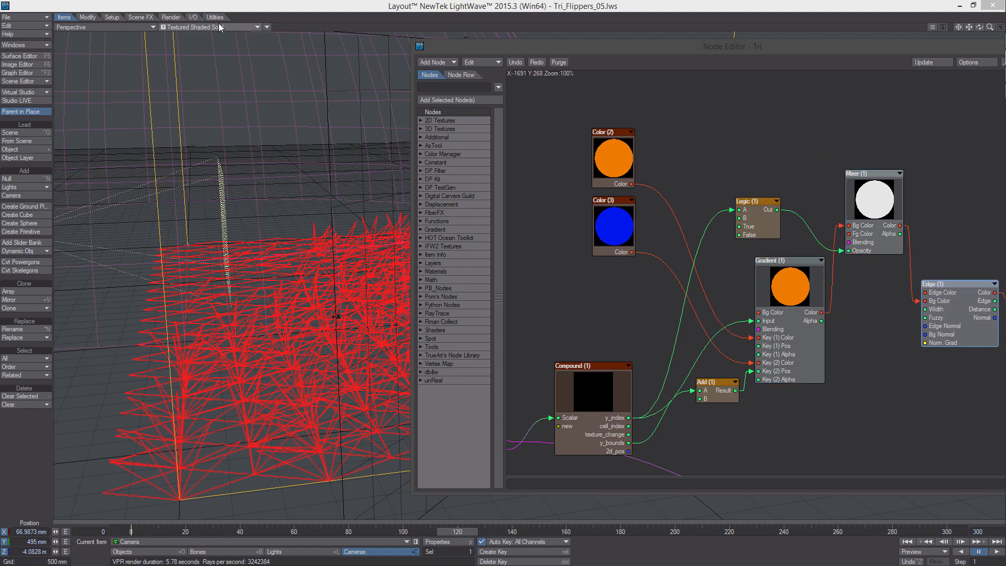
- Preview the mixed shading in VPR at frame 125 and return the viewport to Textured Shaded Solid
left_click(220, 73)
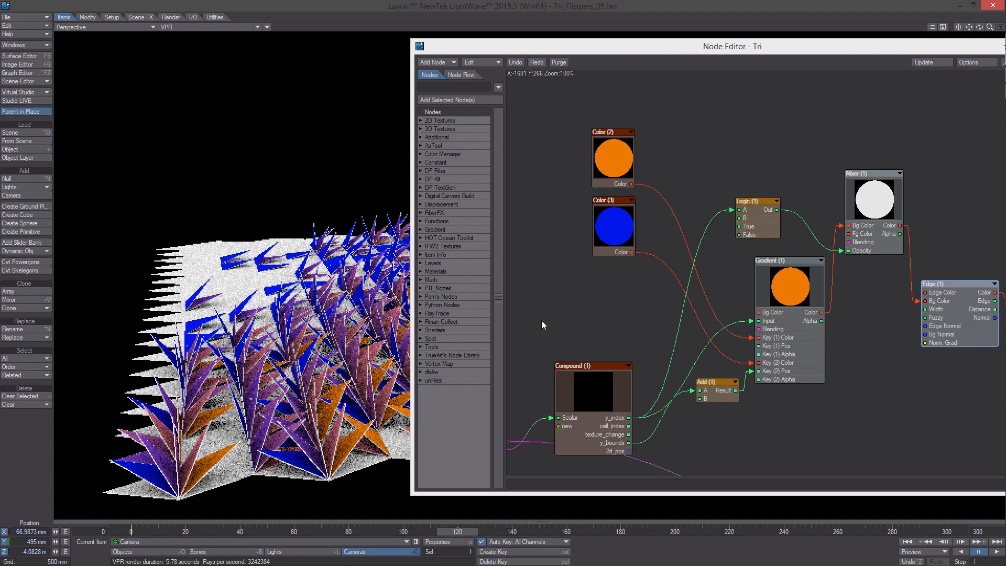
left_click_drag(890, 207, 885, 166)
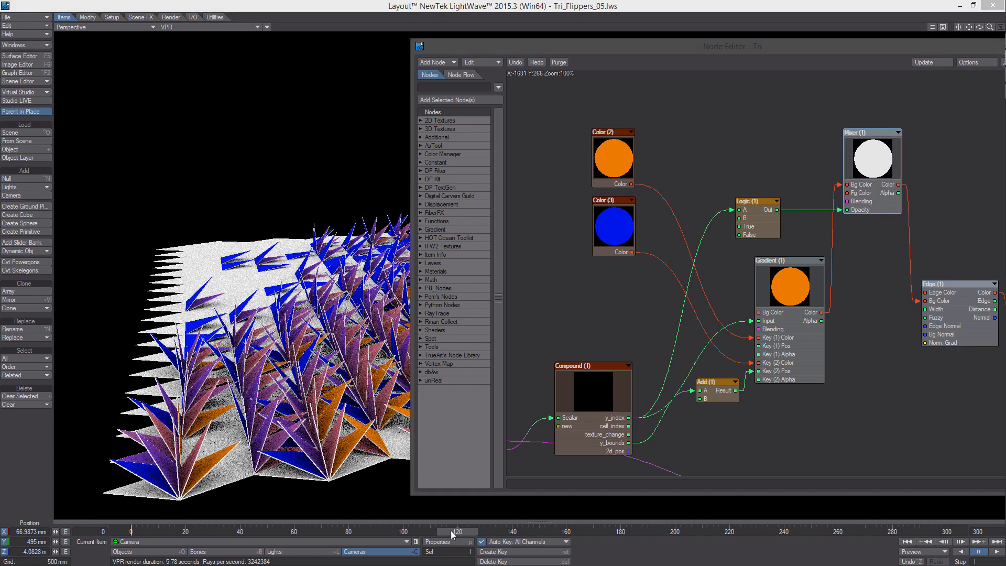
mouse_move(452, 534)
left_mouse_down()
mouse_move(423, 534)
mouse_move(465, 534)
left_mouse_up()
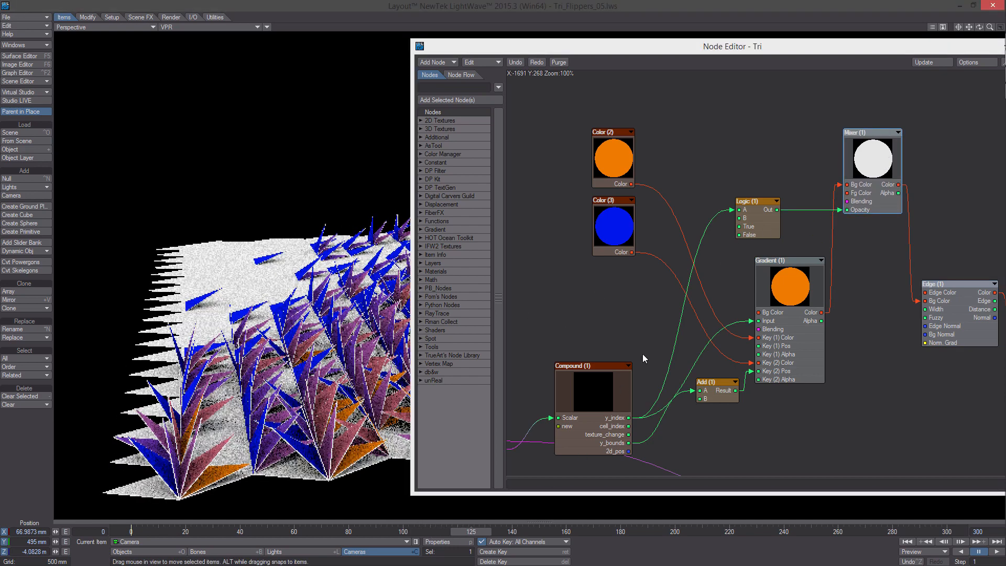
right_click(629, 299)
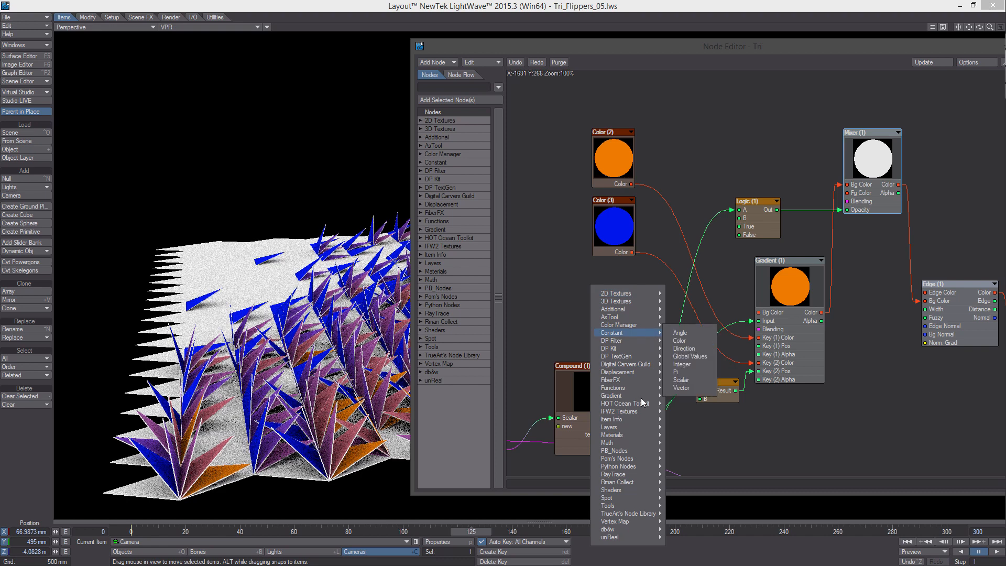
left_click(241, 28)
left_click(244, 49)
- Duplicate Mixer (1) and place the copy above Logic (1)
right_click(552, 278)
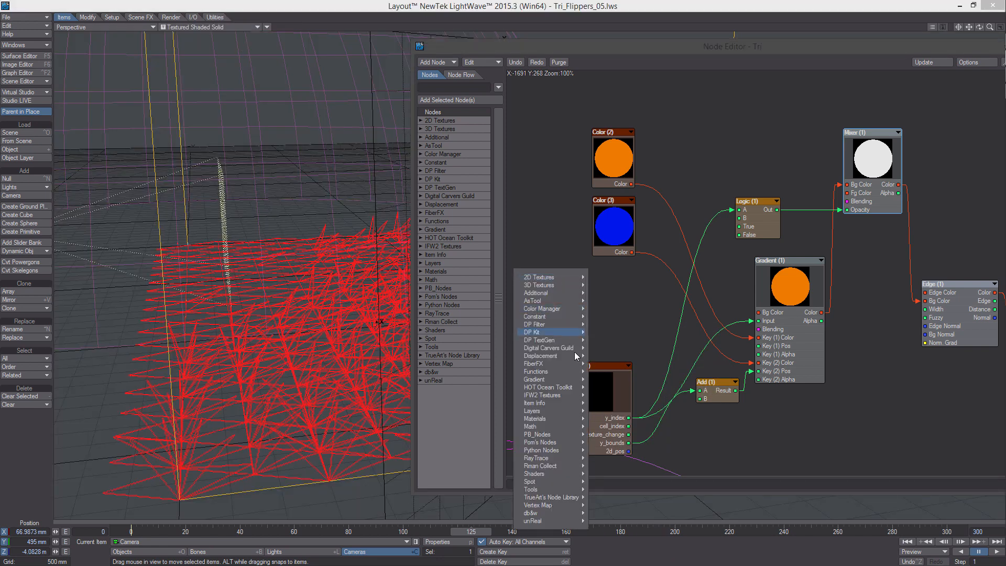
left_click(866, 152)
key("ctrl+v")
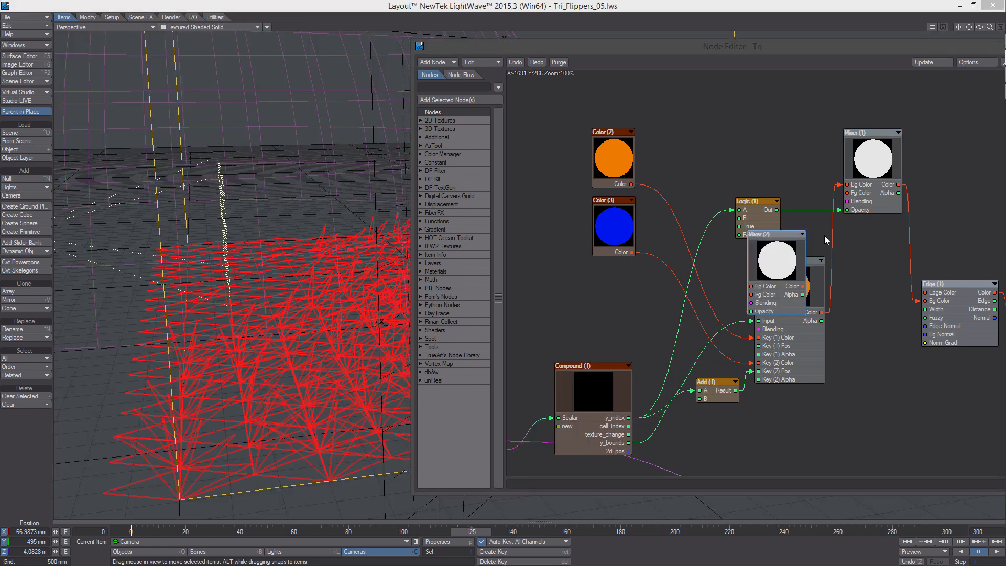
left_click_drag(777, 262, 768, 125)
middle_click_drag(775, 143, 815, 188)
- Connect Color (2) to Mixer (2)'s Bg Color and Color (3) to its Fg Color
left_click_drag(697, 305, 659, 208)
left_click_drag(660, 210, 781, 195)
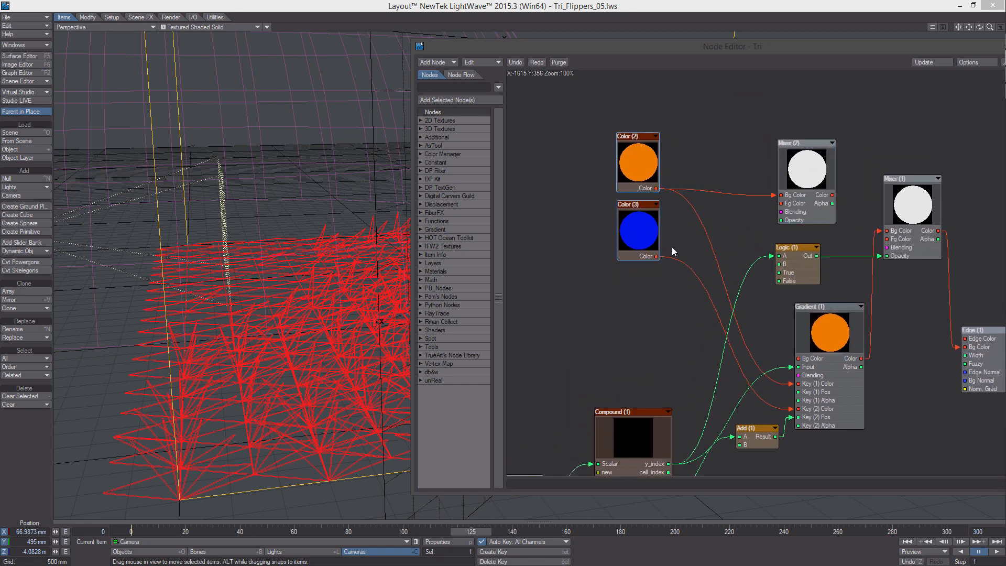
left_click_drag(655, 257, 781, 203)
middle_click_drag(718, 235, 717, 176)
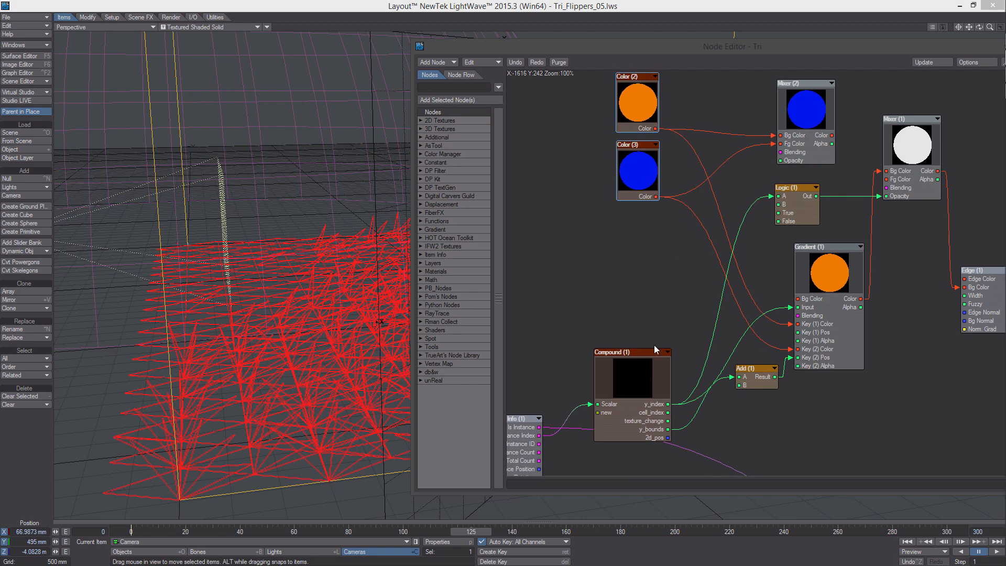
- Connect the compound's texture_change output to Mixer (2)'s Opacity and Mixer (2)'s Color to Mixer (1)'s Fg Color
left_click_drag(668, 421, 791, 164)
middle_click_drag(791, 165, 753, 181)
left_click_drag(779, 156, 834, 200)
- Preview the two-color flip in VPR across several frames, with the Node Editor moved aside to expose the viewport
left_click(210, 27)
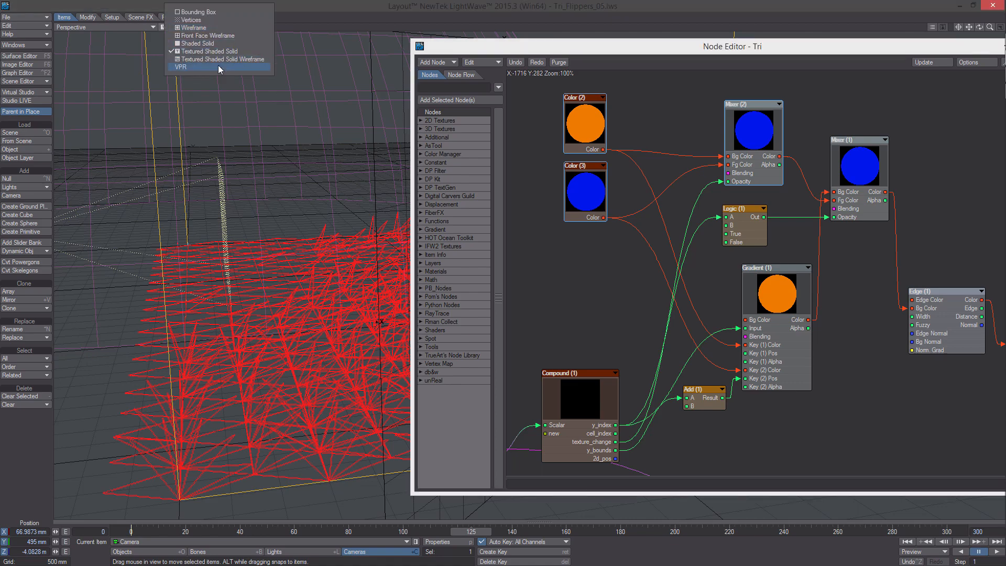
left_click(195, 68)
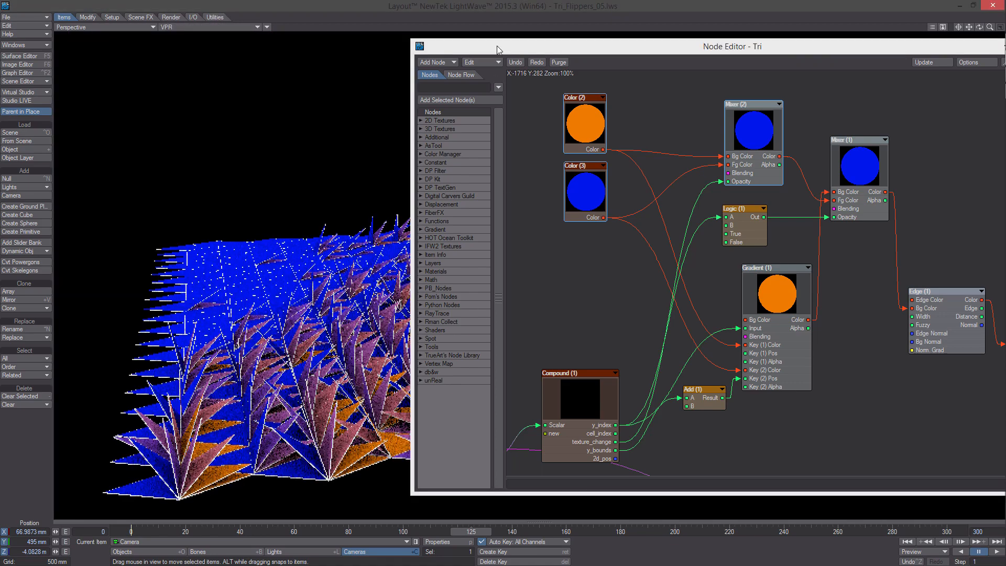
left_click_drag(497, 50, 782, 77)
left_click_drag(476, 533, 408, 531)
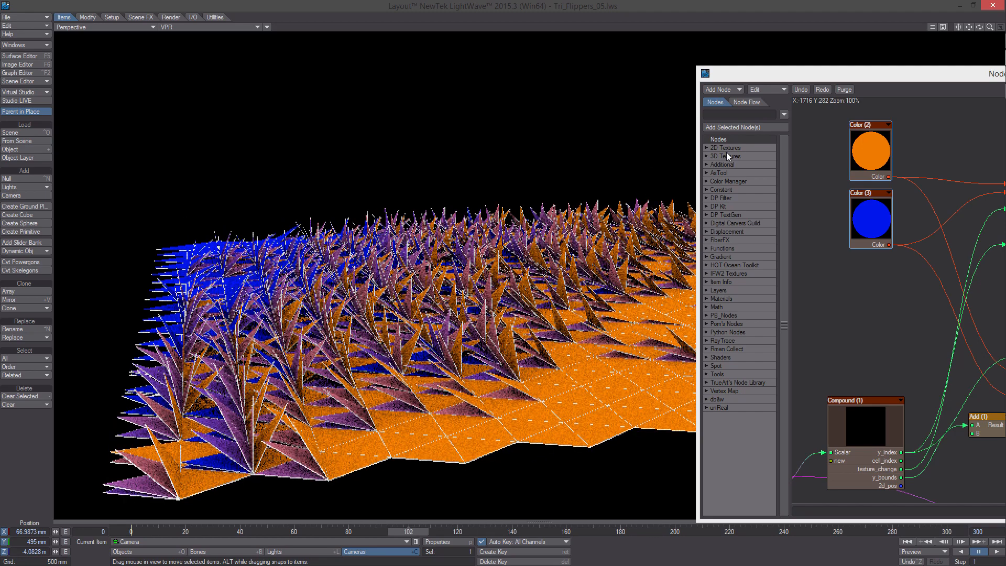
left_click_drag(744, 78, 835, 100)
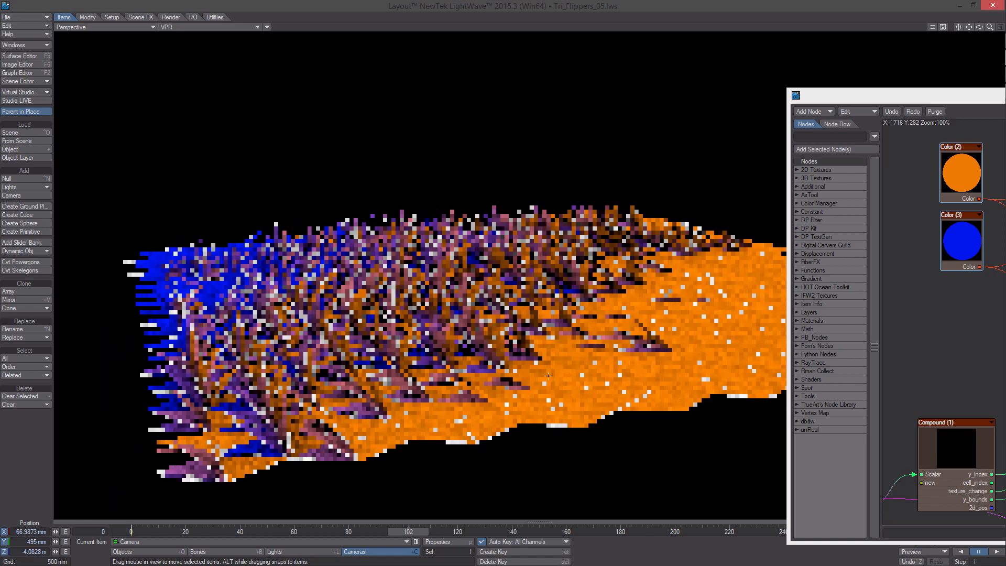
left_click_drag(471, 133, 504, 177, "alt")
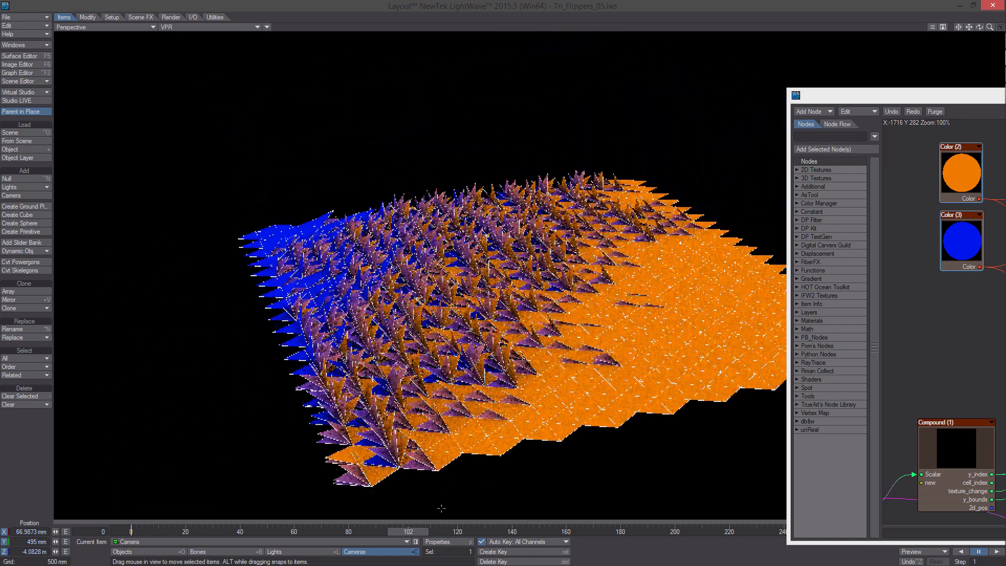
left_click_drag(415, 532, 522, 532)
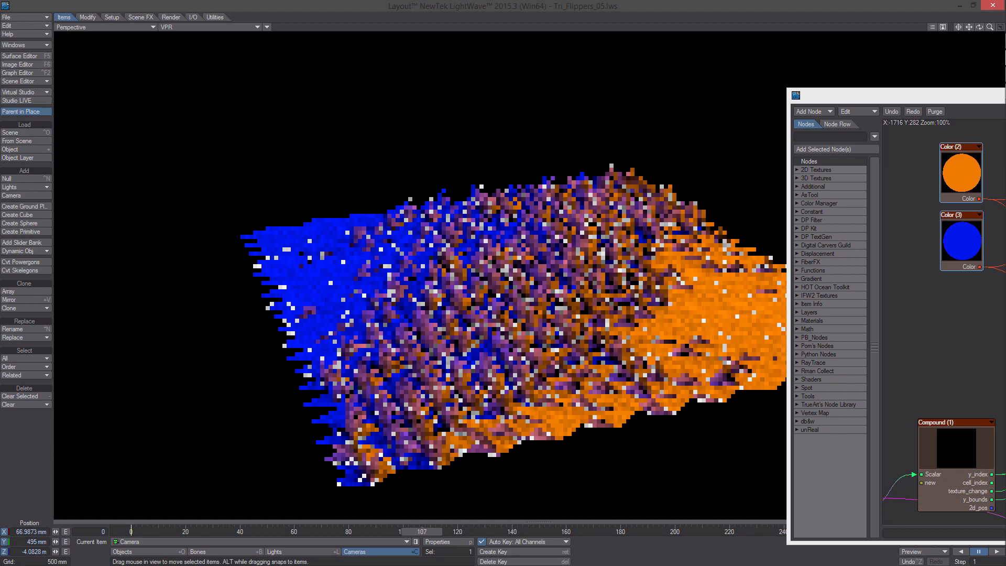
- Return the viewport to Textured Shaded Solid and make the Tri:Tri object the current item
left_click(252, 27)
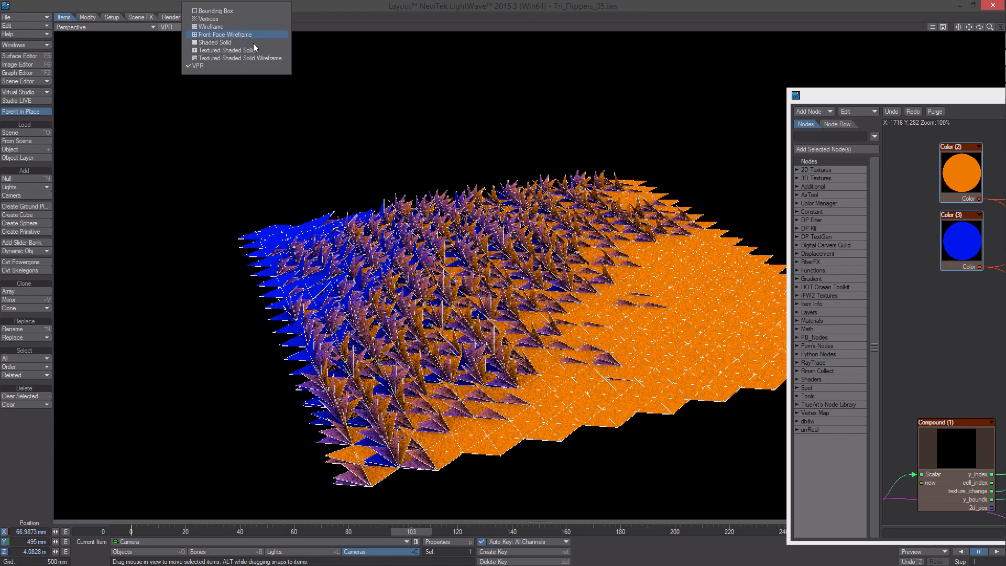
left_click(255, 51)
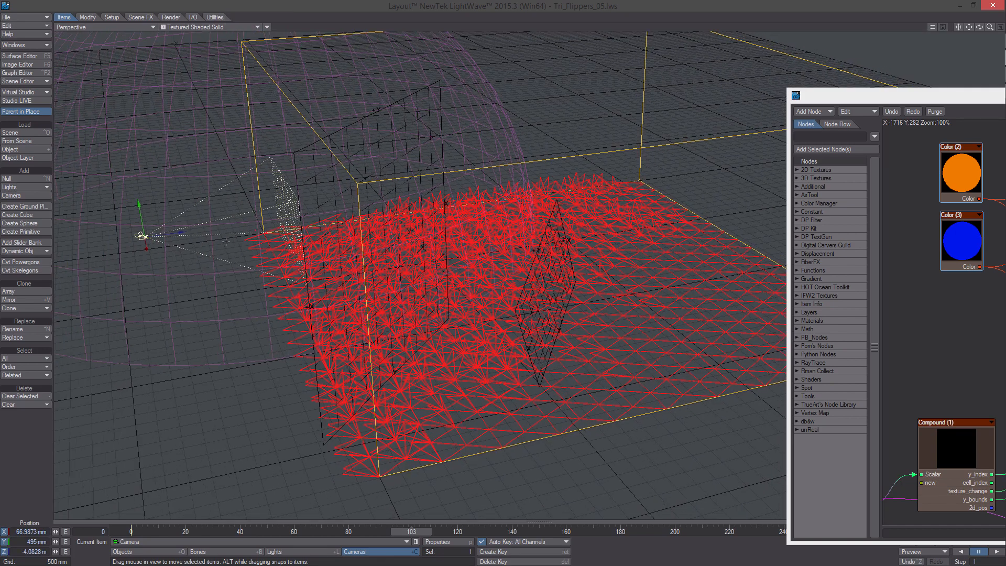
key("shift+l")
left_click_drag(550, 287, 535, 241, "alt")
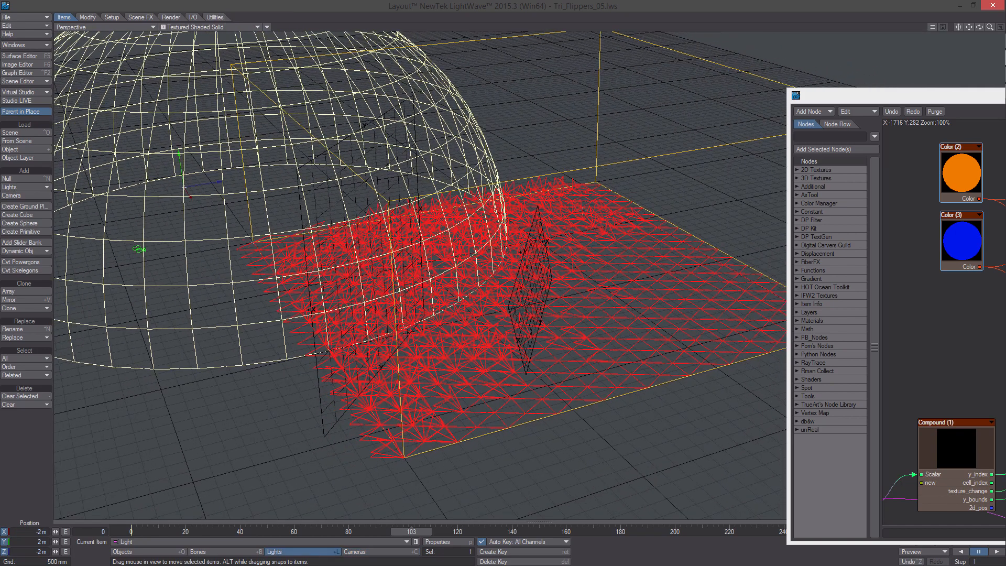
key("shift+o")
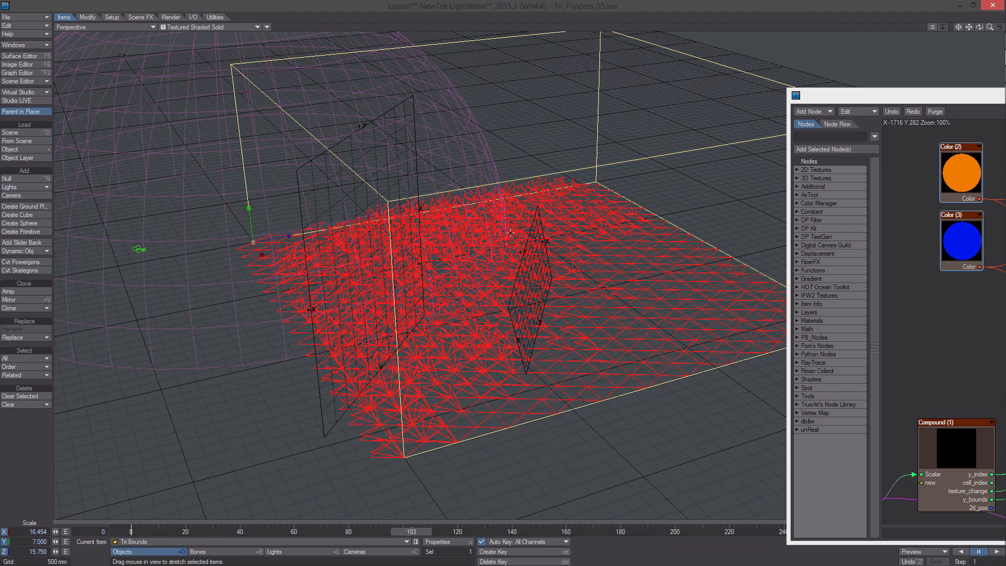
left_click(146, 541)
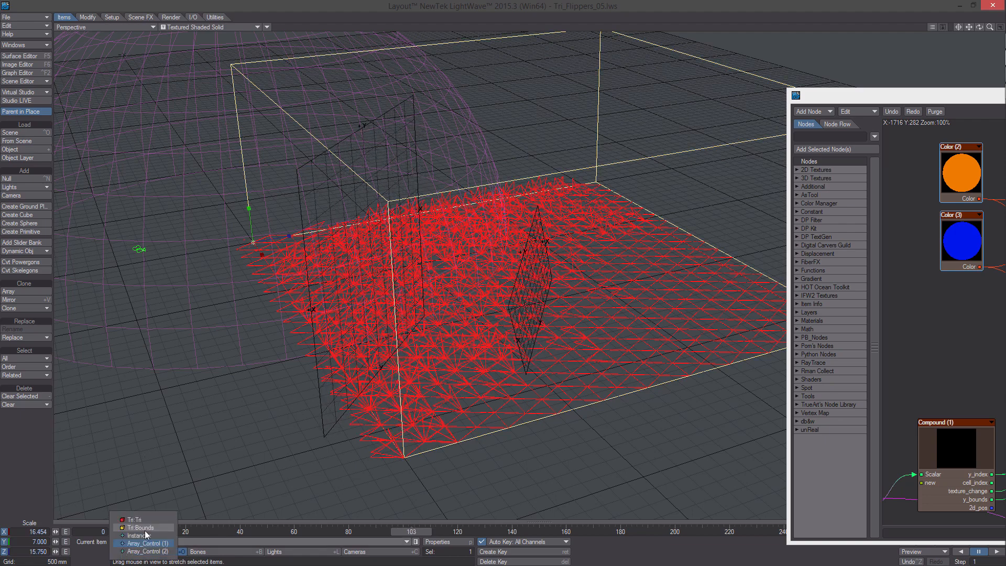
left_click(146, 519)
- At frame 0, scale the Tri:Tri object to 0.2 in X and Y and 0.4 in Z
left_click_drag(411, 531, 132, 530)
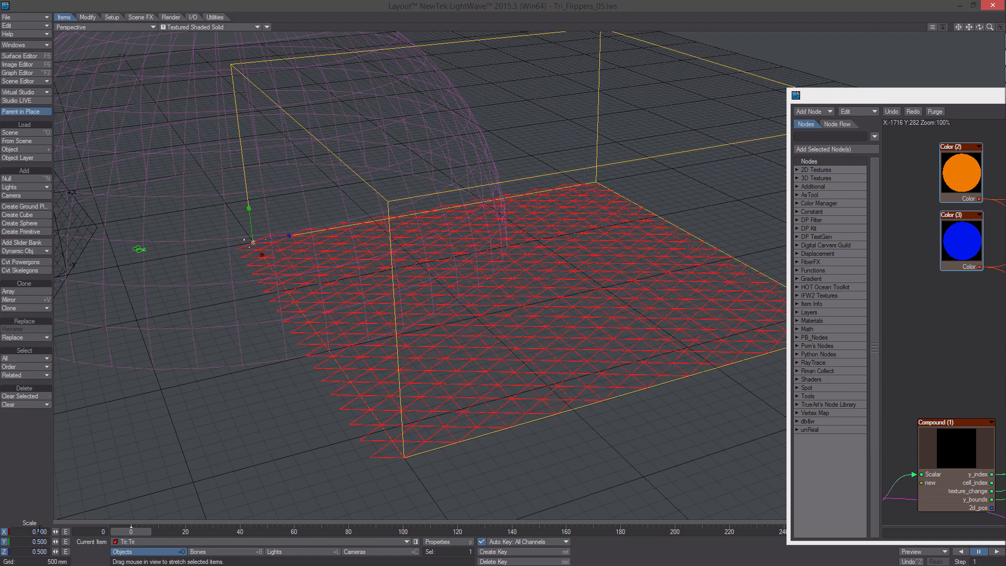
left_click_drag(40, 542, 37, 542)
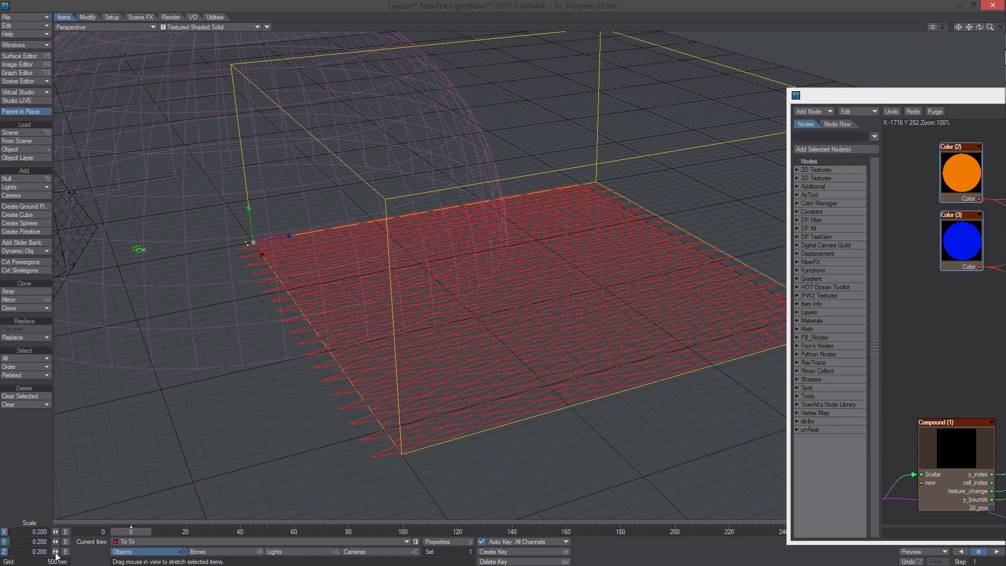
key("Return")
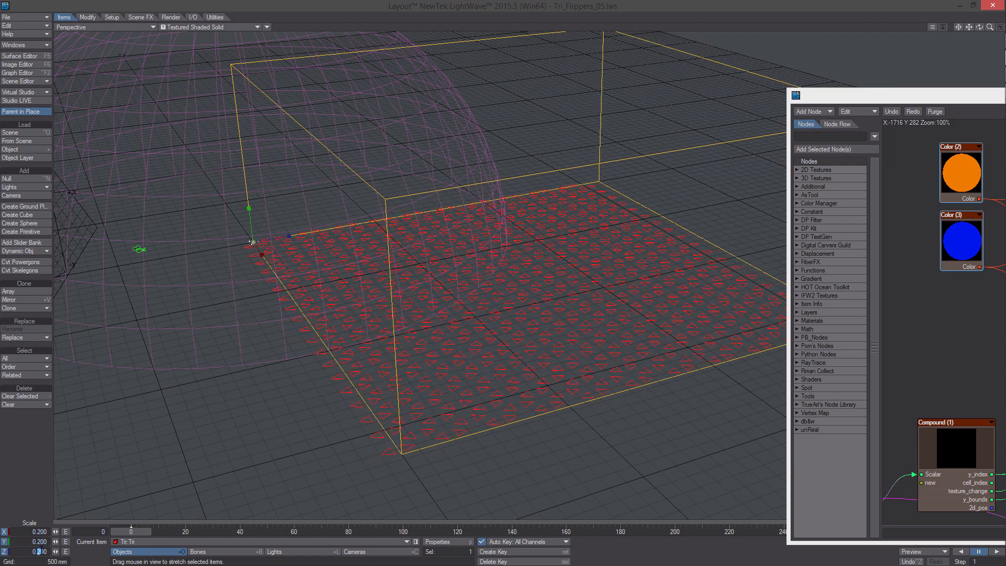
type("4")
key("Return")
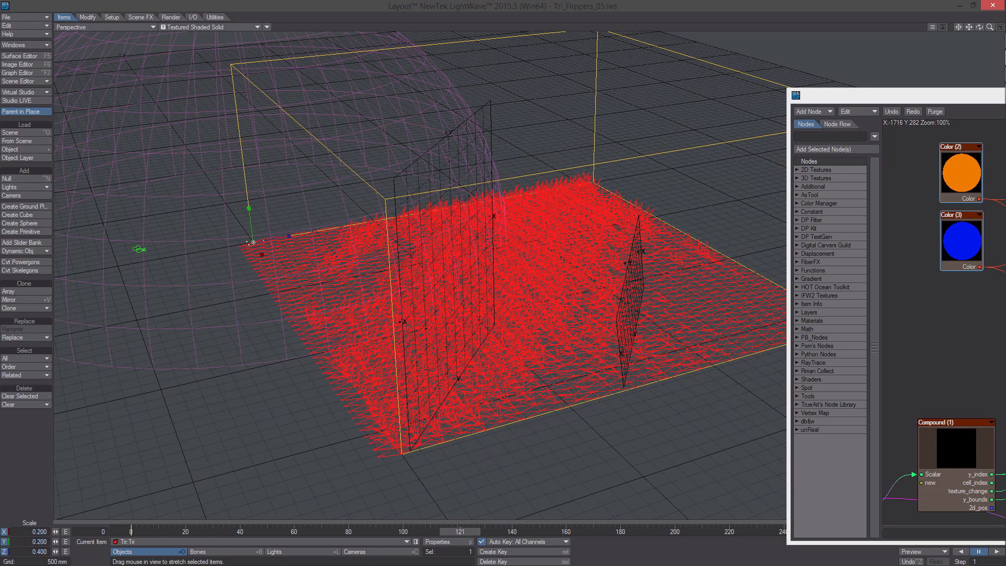
- Make Tri:Bounds the current item and set its Y scale to 20 at frame 0
scroll(253, 351, "up", 1)
left_click(234, 27)
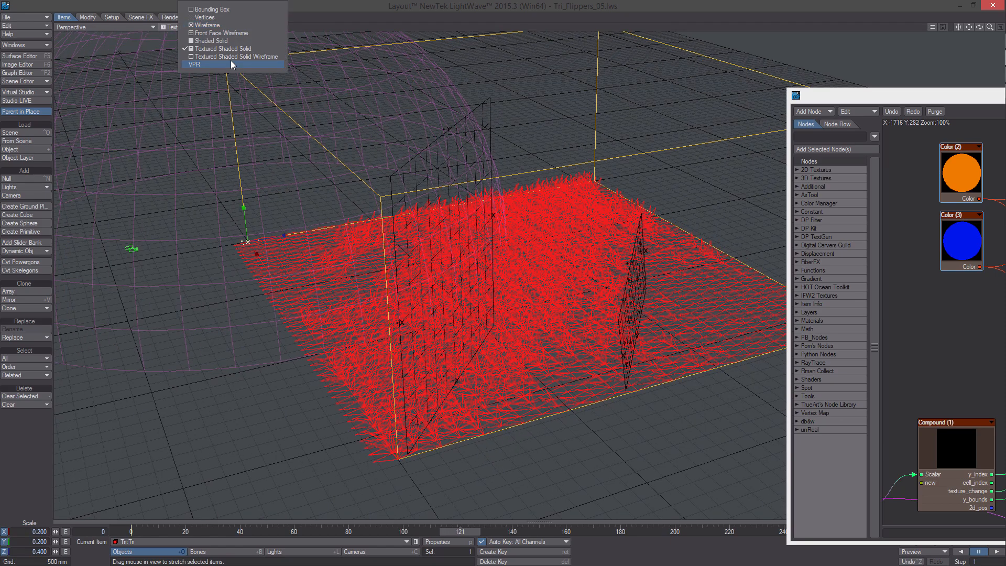
left_click(239, 78)
scroll(340, 140, "down", 2)
left_click(366, 100)
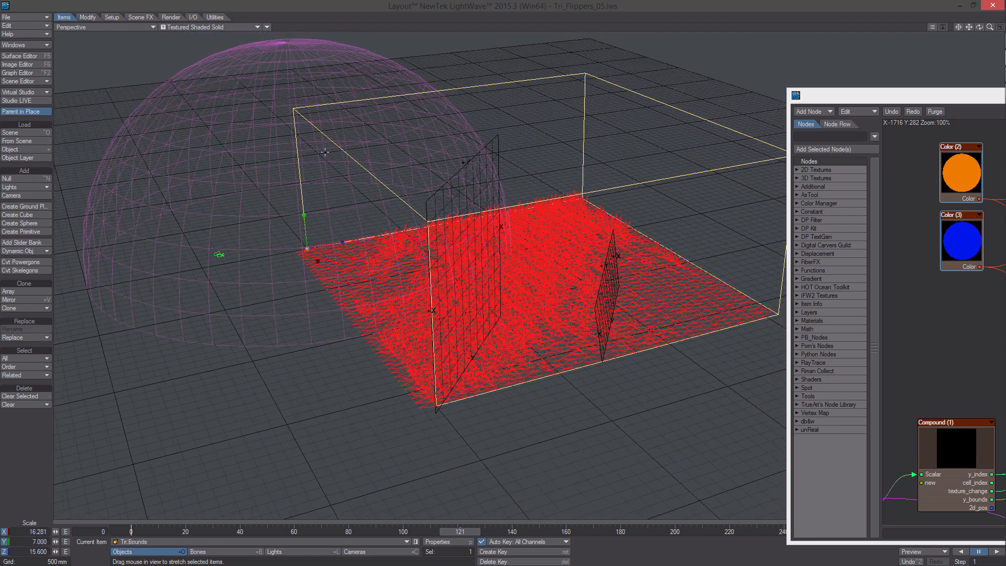
left_click(140, 531)
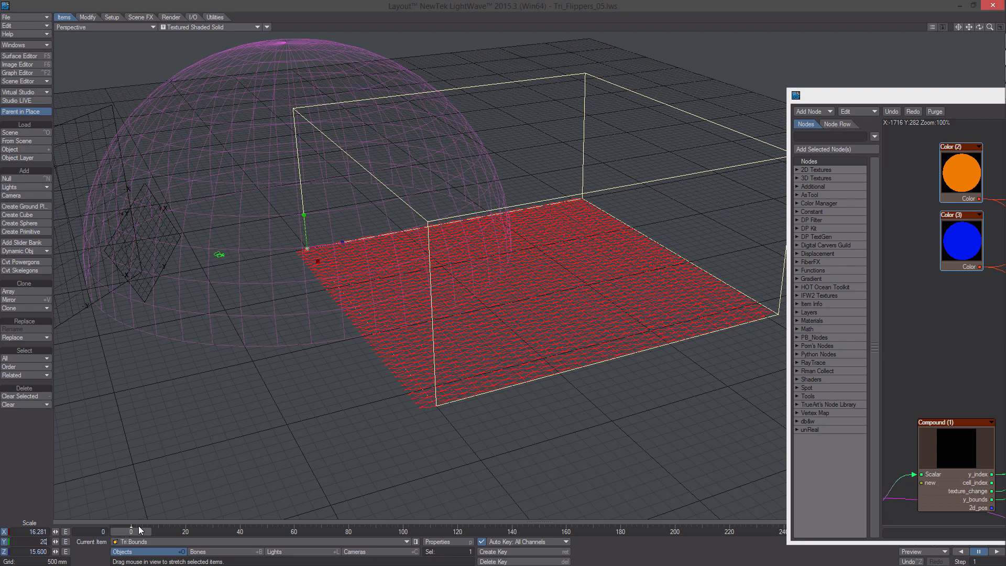
type("20")
key("Return")
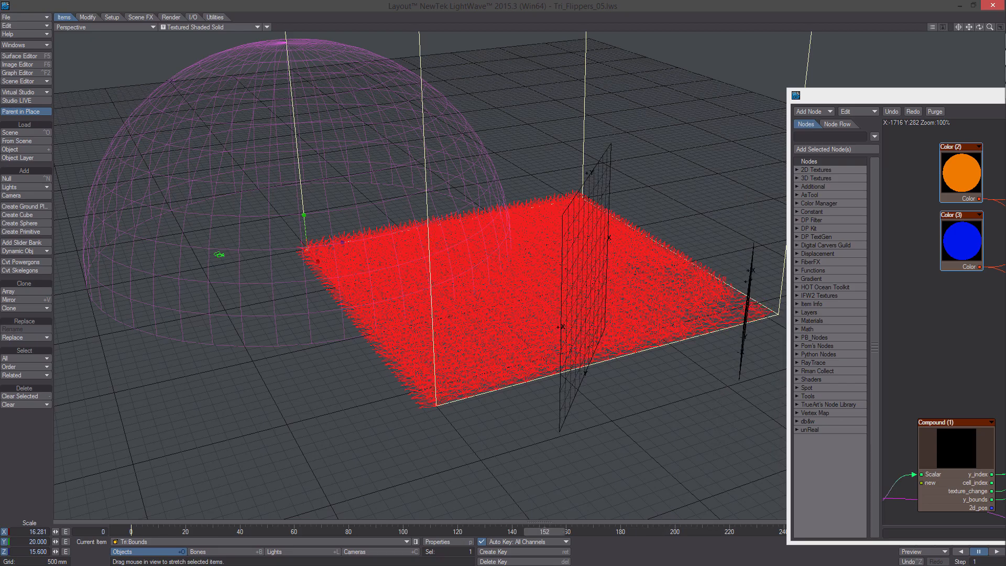
- Activate the Rotate tool at frame 0 and make Array_Control (2) the current item
left_click_drag(426, 374, 251, 456, "alt")
left_click(535, 140)
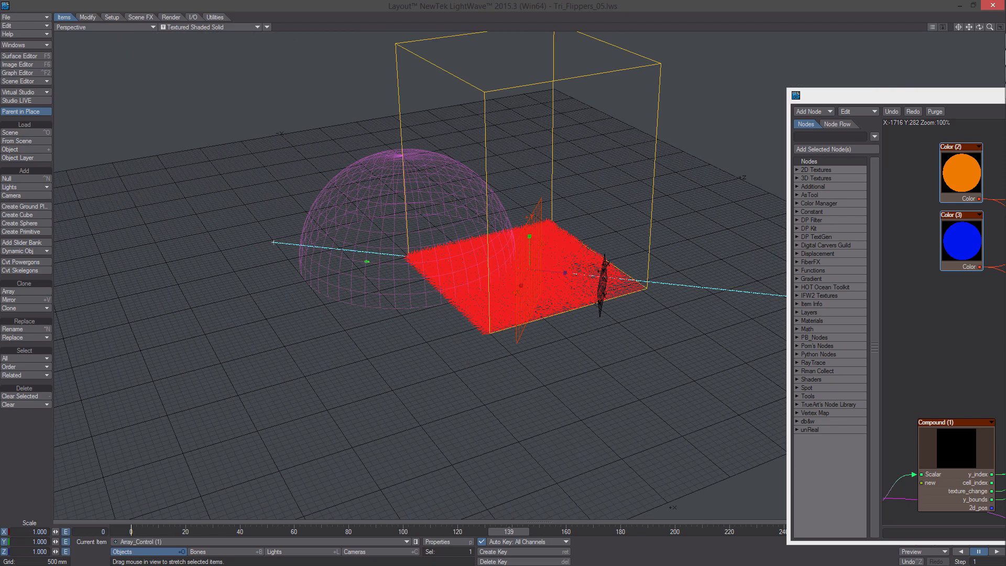
key("y")
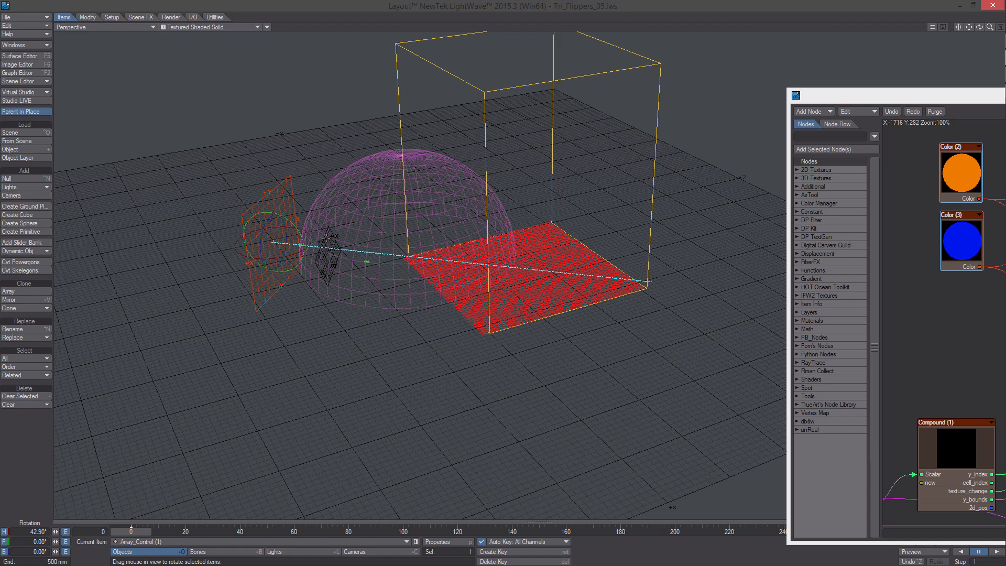
left_click(325, 236)
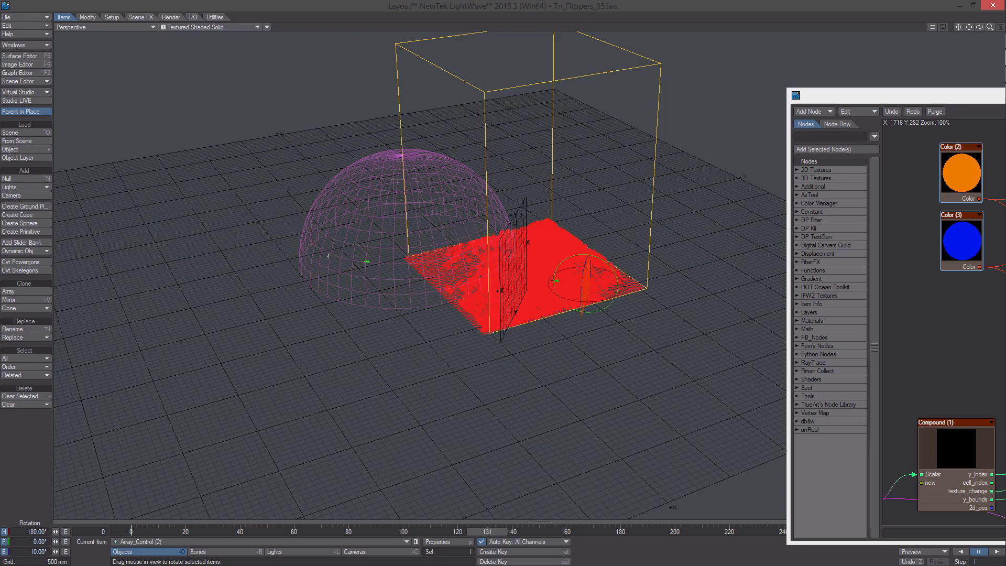
- Preview the flipping triangles in VPR at frame 120, examining them from a low angle and from above
scroll(513, 273, "up", 5)
mouse_move(513, 274)
left_mouse_down("alt")
mouse_move(530, 285)
mouse_move(507, 271)
left_mouse_up("alt")
mouse_move(80, 226)
left_mouse_down("alt")
mouse_move(116, 222)
mouse_move(90, 225)
left_mouse_up("alt")
left_click(239, 29)
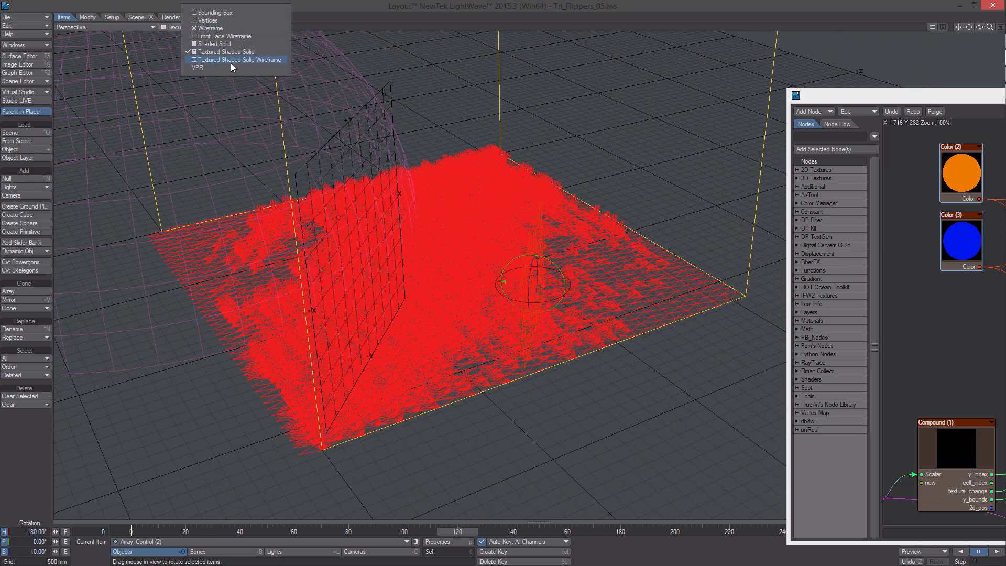
left_click(231, 73)
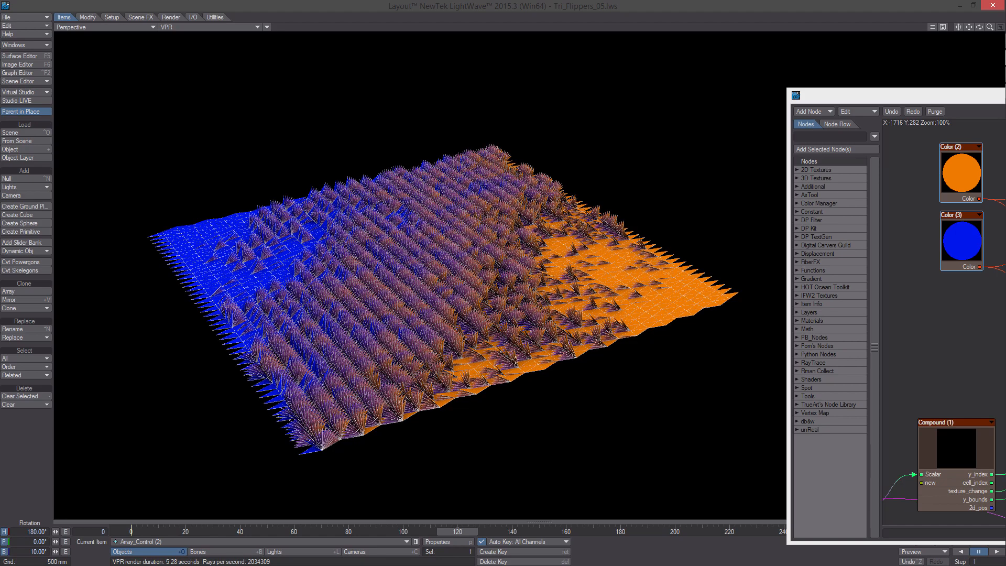
left_click_drag(419, 276, 450, 225, "ctrl+alt")
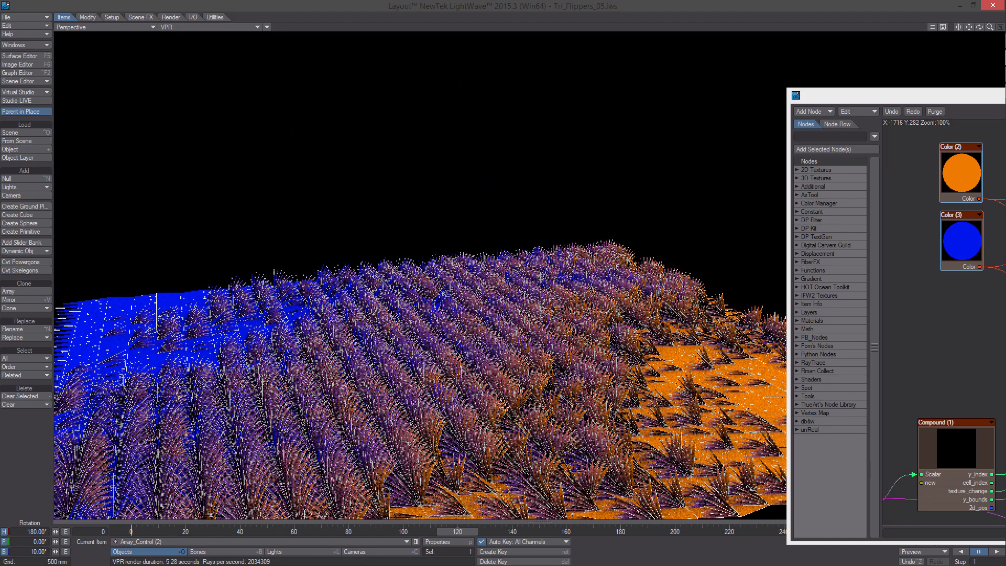
left_click_drag(549, 485, 550, 417, "alt+shift")
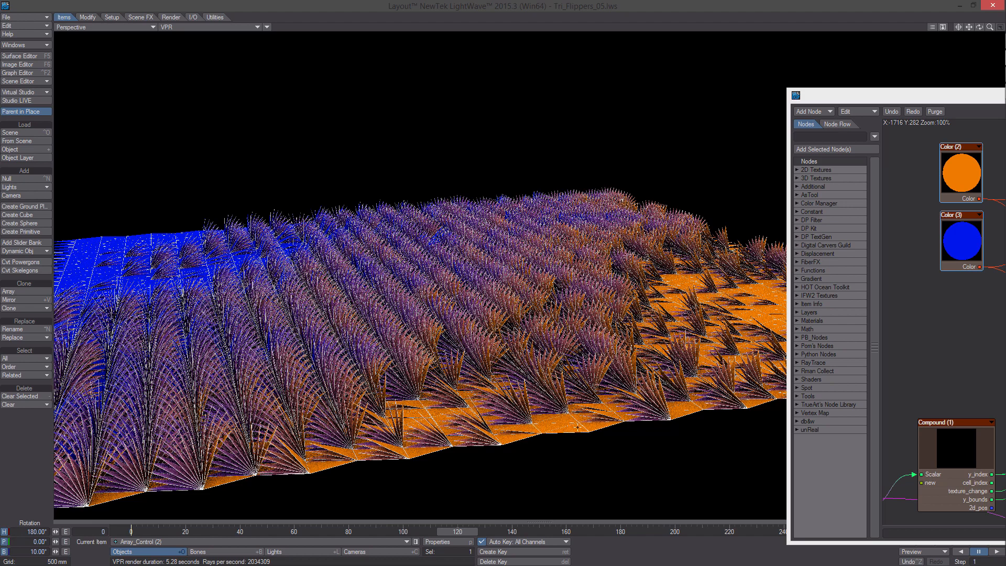
scroll(556, 335, "down", 3)
left_click_drag(555, 335, 589, 374, "alt")
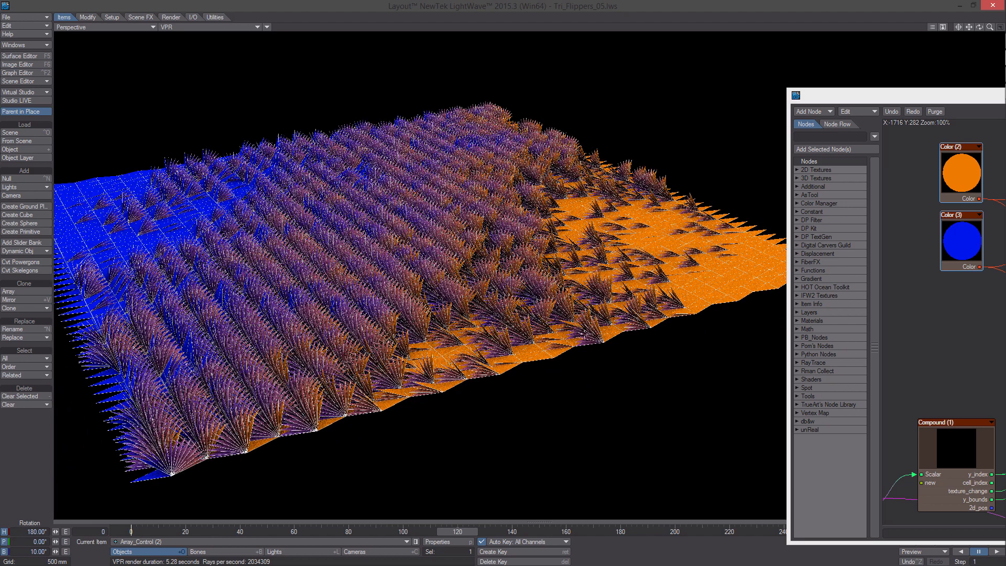
- Return the viewport to Textured Shaded Solid and set Array_Control (2)'s heading to 90° at frame 0
left_click(197, 28)
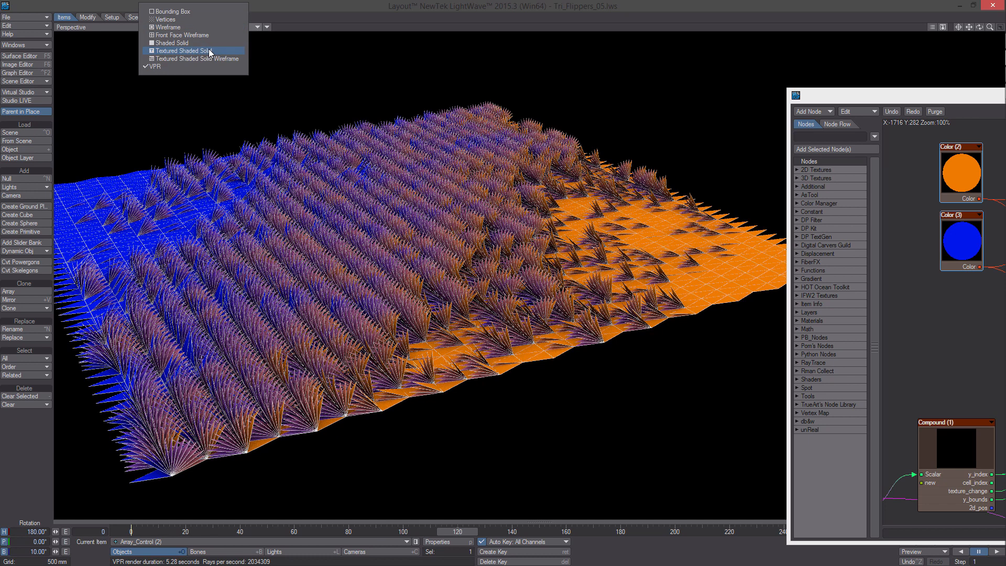
left_click(210, 51)
left_click_drag(564, 301, 517, 270, "ctrl+alt")
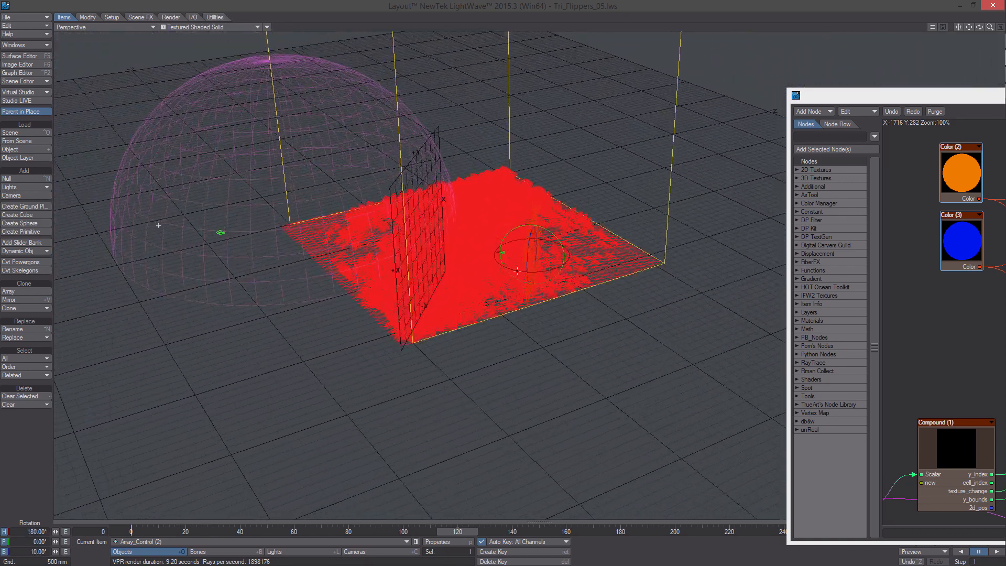
left_click(131, 531)
left_click_drag(151, 198, 113, 442, "ctrl+alt")
key("t")
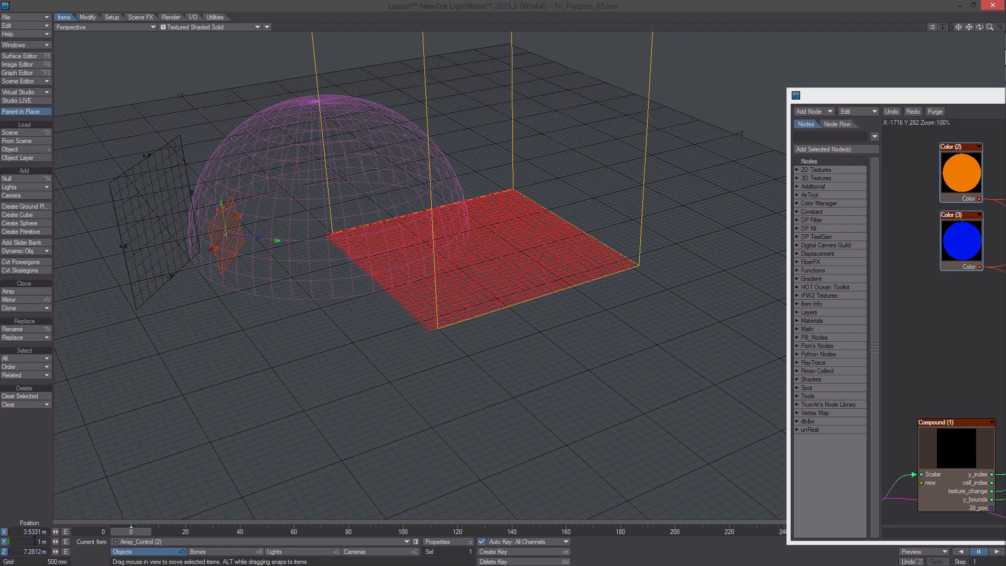
key("y")
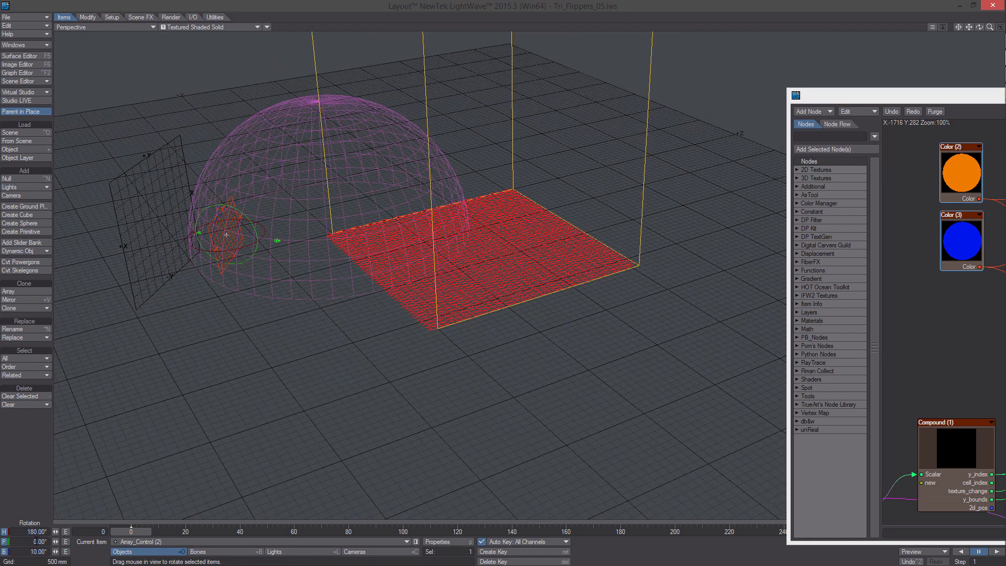
left_click(28, 531)
type("90")
key("Return")
- Set Array_Control (2)'s X position to 2 m at frame 0 and check the flip around frame 126
key("t")
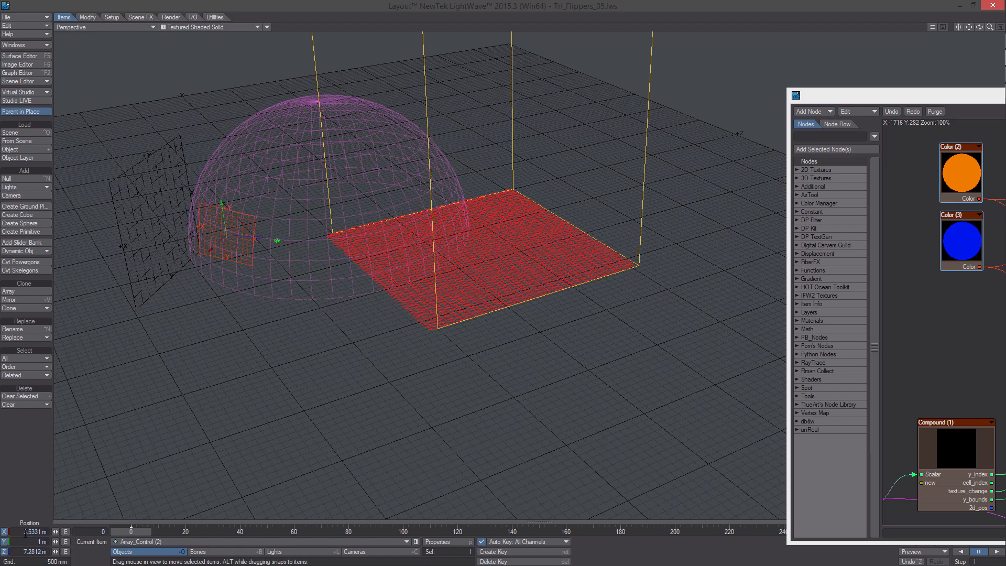
left_click_drag(23, 531, 45, 531)
type("2")
key("Return")
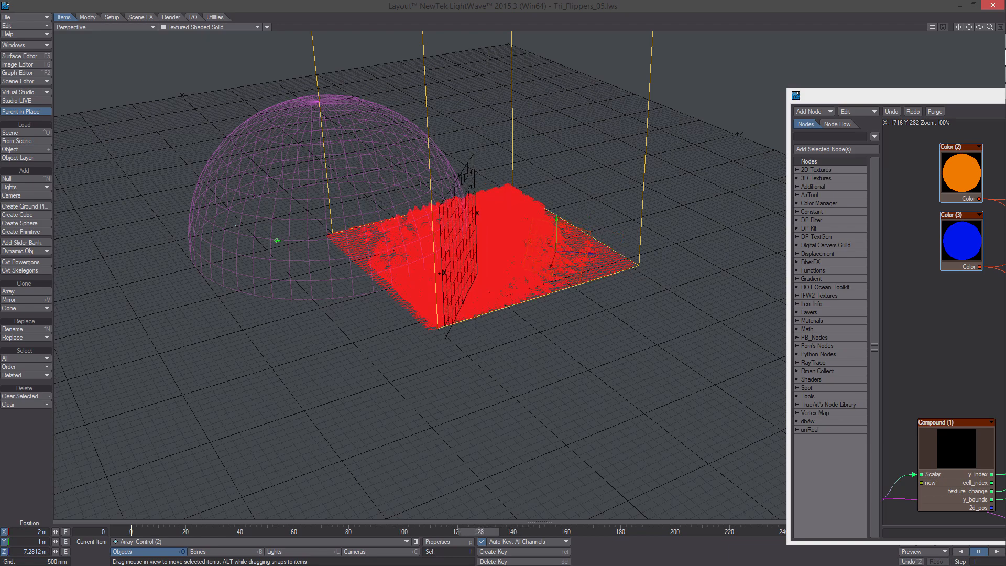
left_click_drag(146, 471, 210, 466, "ctrl+alt")
left_click_drag(82, 210, 90, 213, "alt")
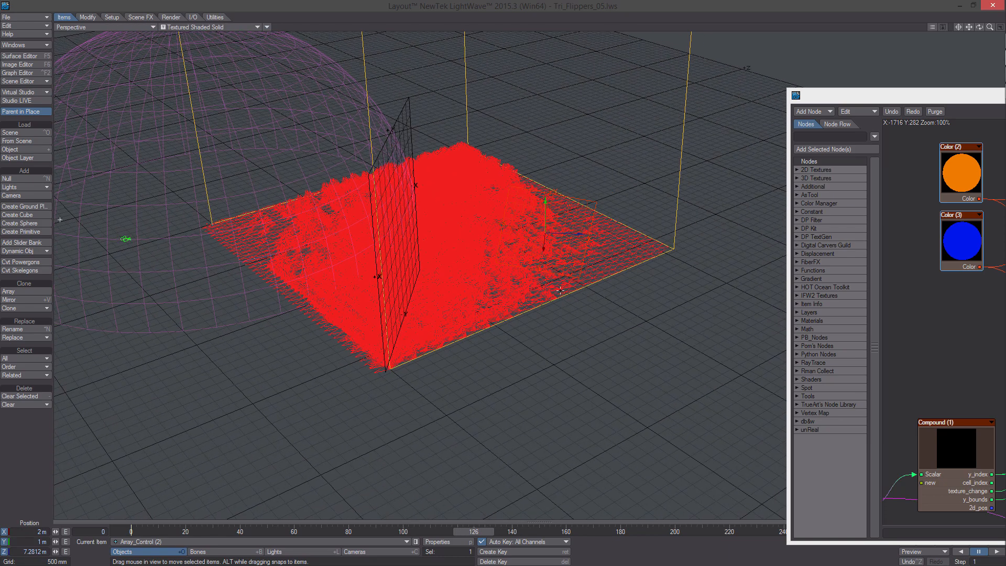
- At frame 0, move Array_Control (2) to about 5.585 m in Z, and scrub to frame 132
left_click(132, 532)
left_click_drag(235, 456, 175, 505, "ctrl+alt")
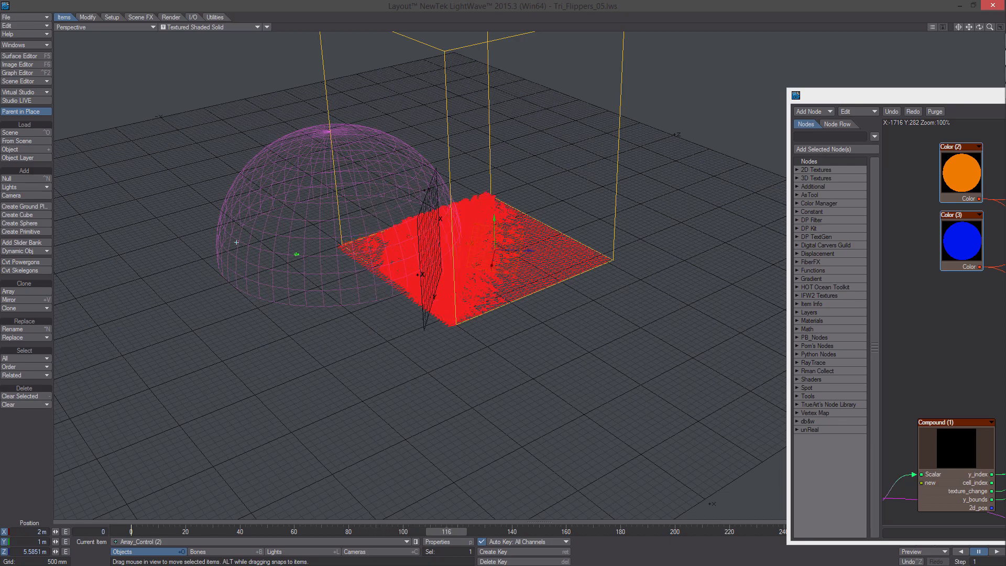
left_click_drag(465, 531, 490, 531)
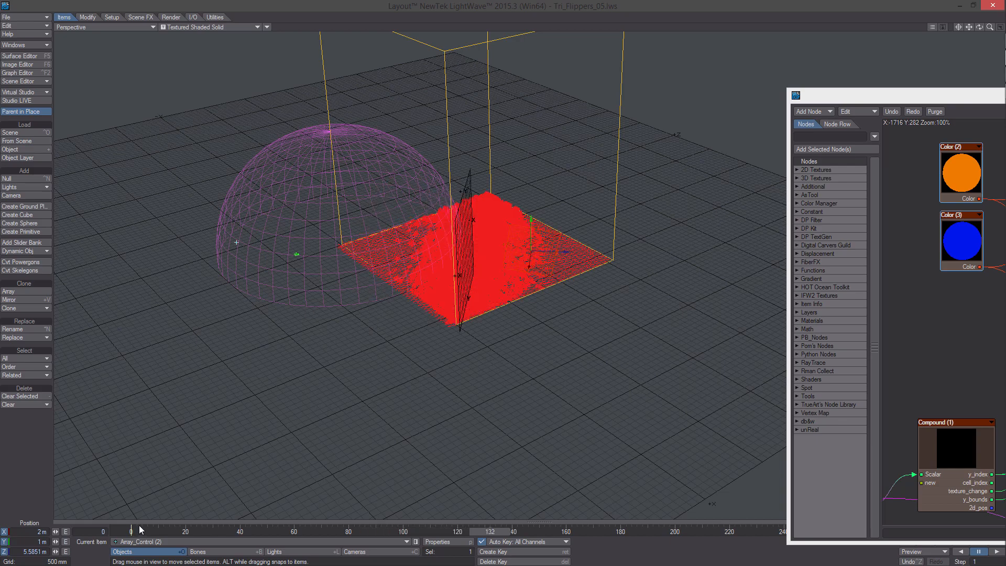
- Preview the triangle flip in VPR at frame 132 with a closer view of the grid
left_click_drag(252, 262, 336, 262, "ctrl+alt")
left_click_drag(252, 210, 309, 210, "alt")
left_click(210, 23)
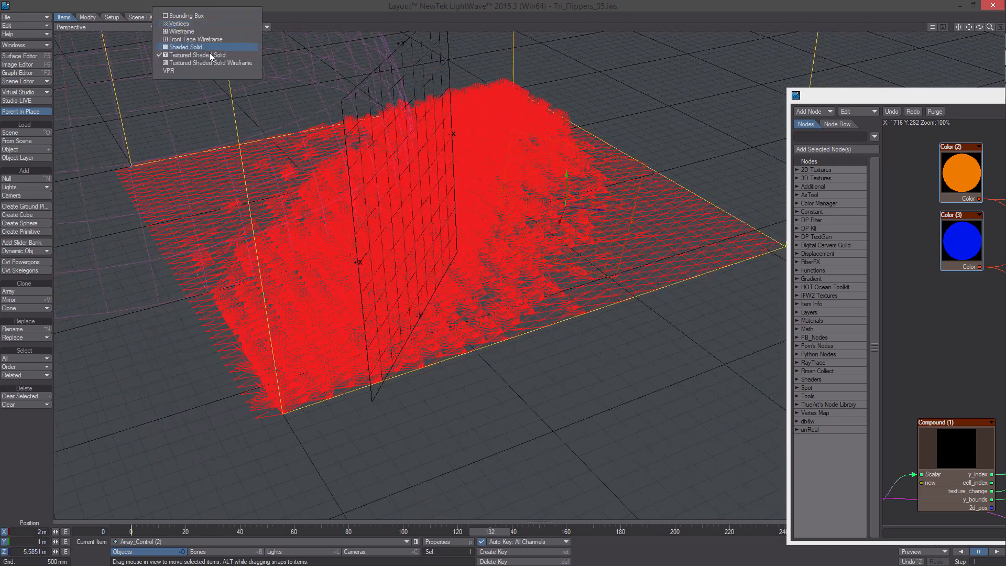
left_click(208, 74)
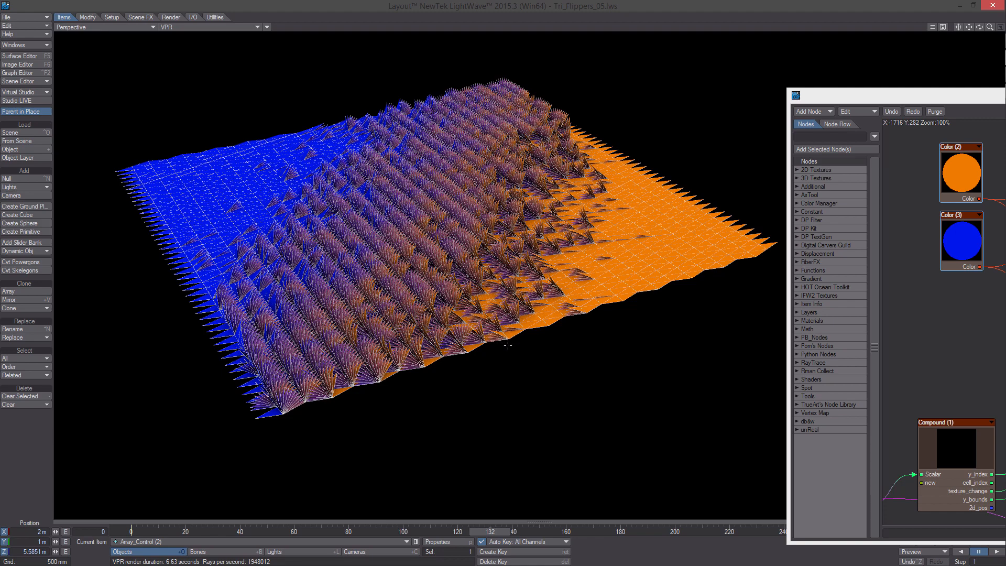
scroll(508, 345, "up", 3)
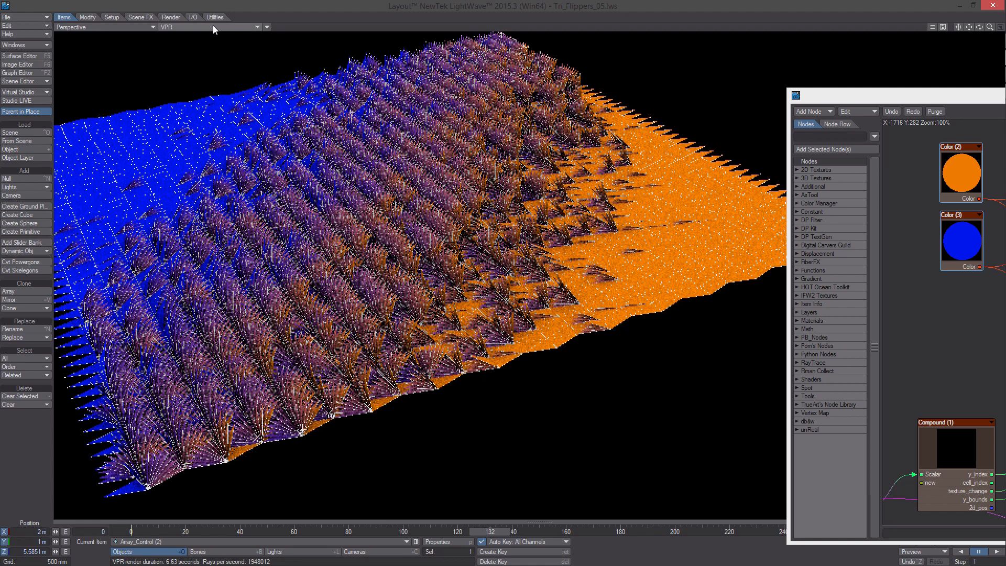
- Return the viewport to Textured Shaded Solid and set Tri:Bounds's Y scale to 10 at frame 132
left_click(214, 28)
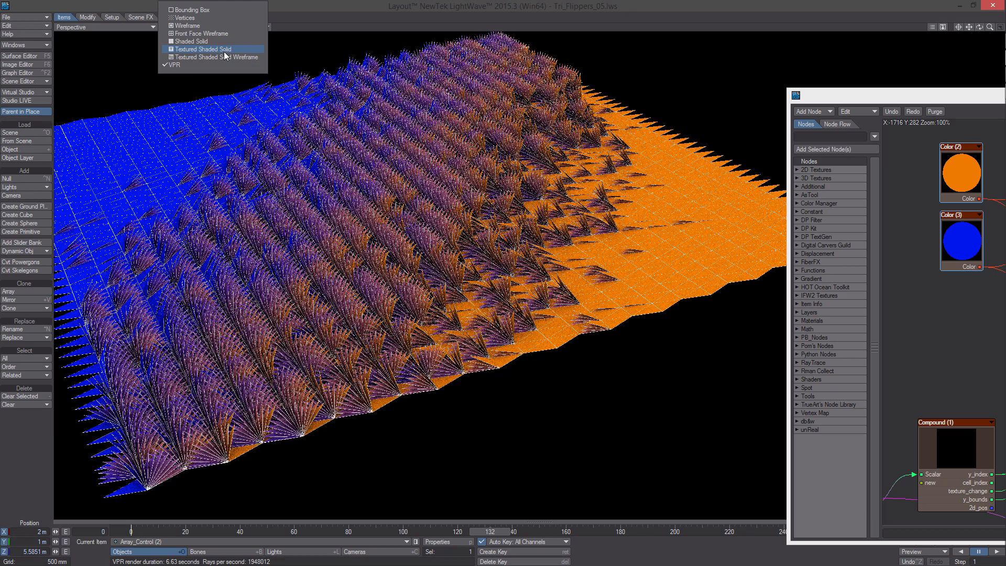
left_click(225, 52)
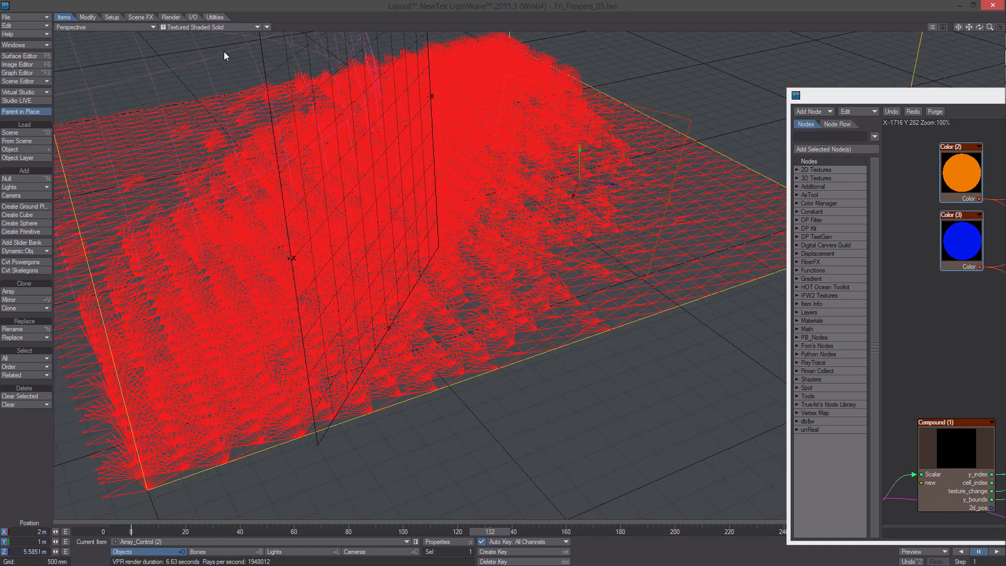
scroll(469, 220, "down", 4)
left_click(264, 219)
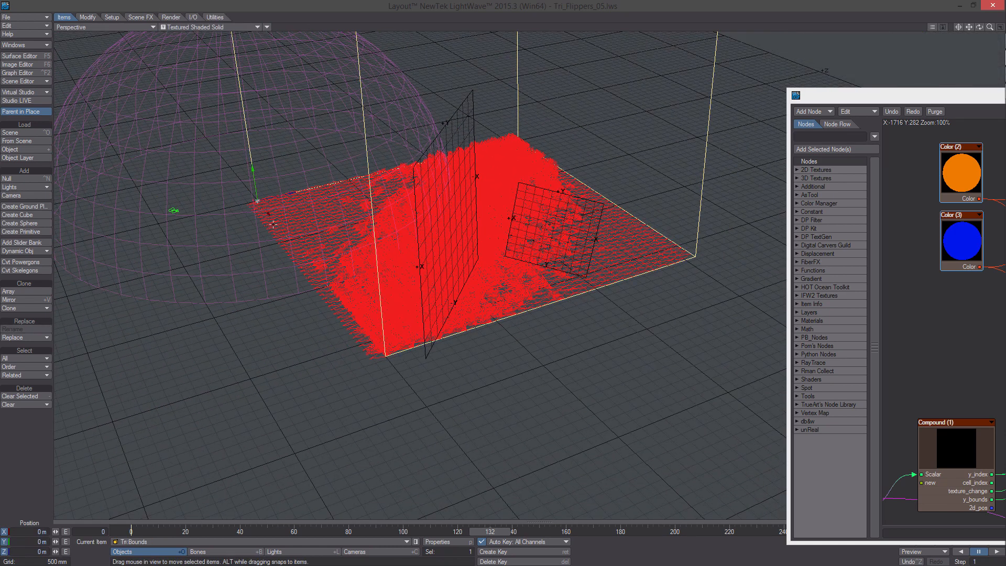
scroll(342, 354, "down", 5)
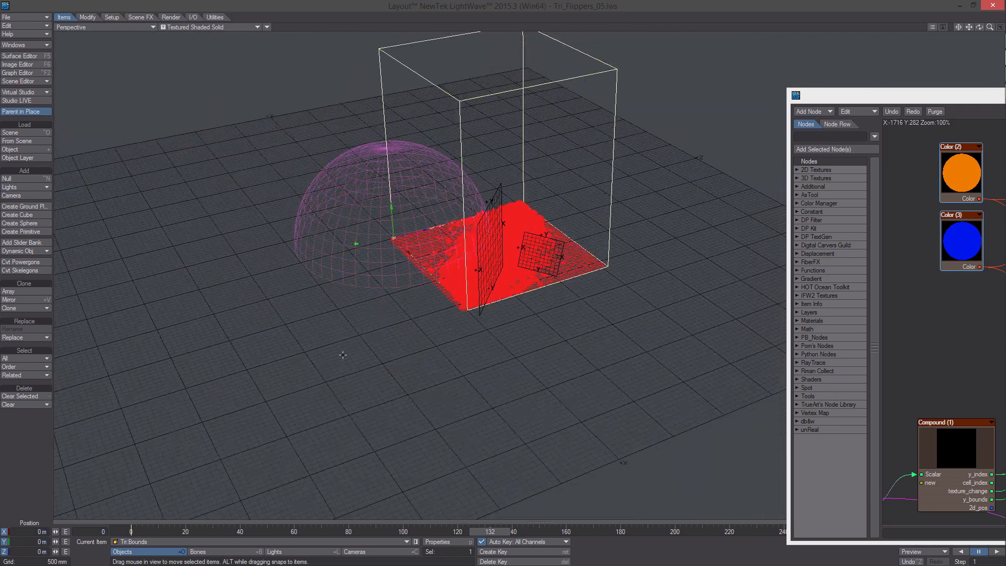
key("h")
left_click(37, 541)
type("10")
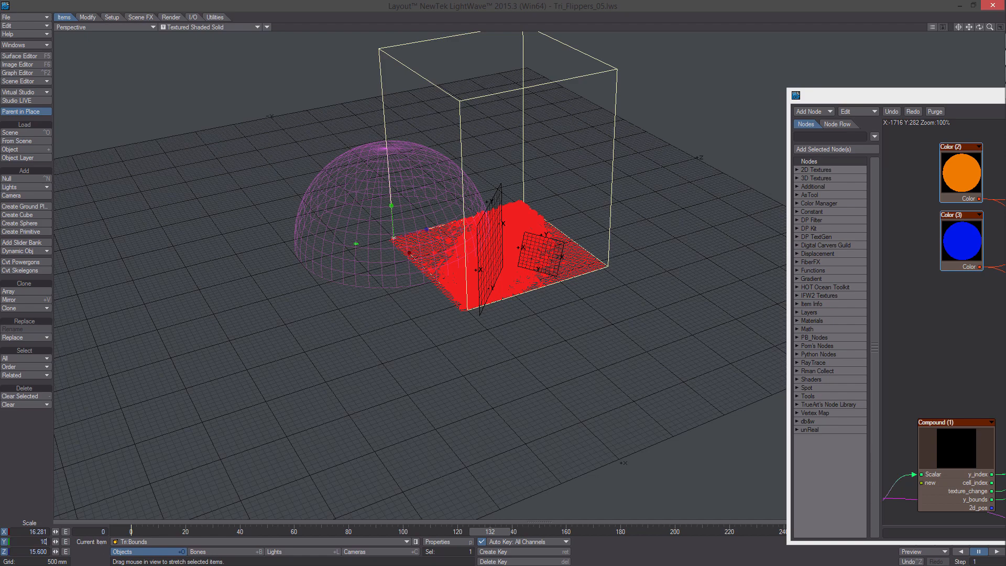
key("Return")
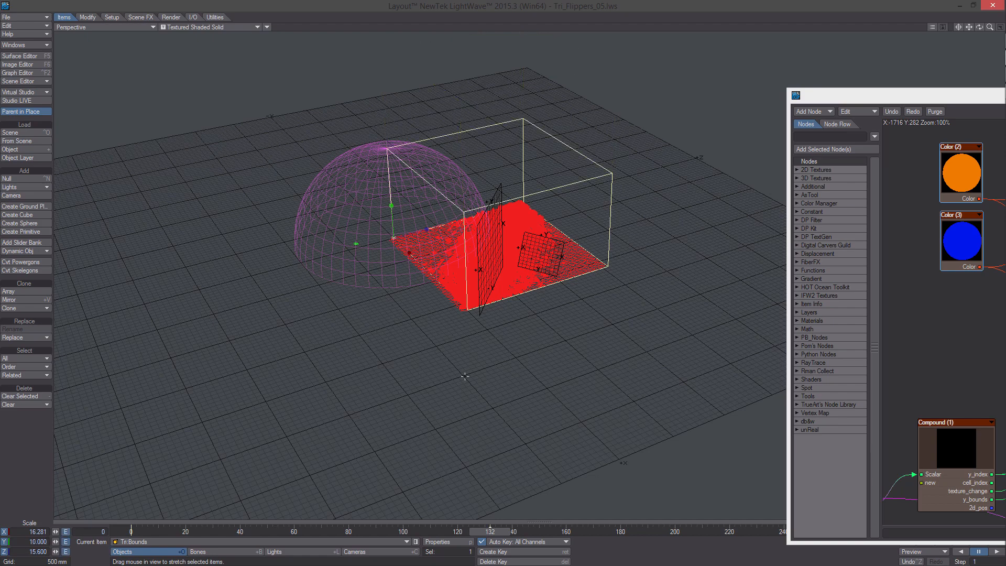
- Make Tri:Tri the current item and set its scale to 0.5 in X, Y and Z
left_click(453, 239)
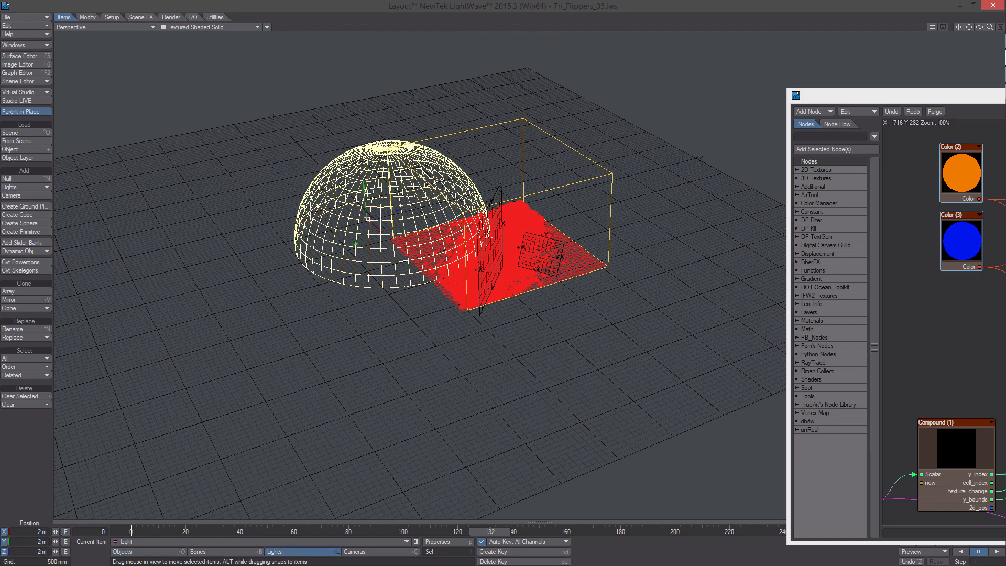
left_click(311, 230)
left_click(464, 277)
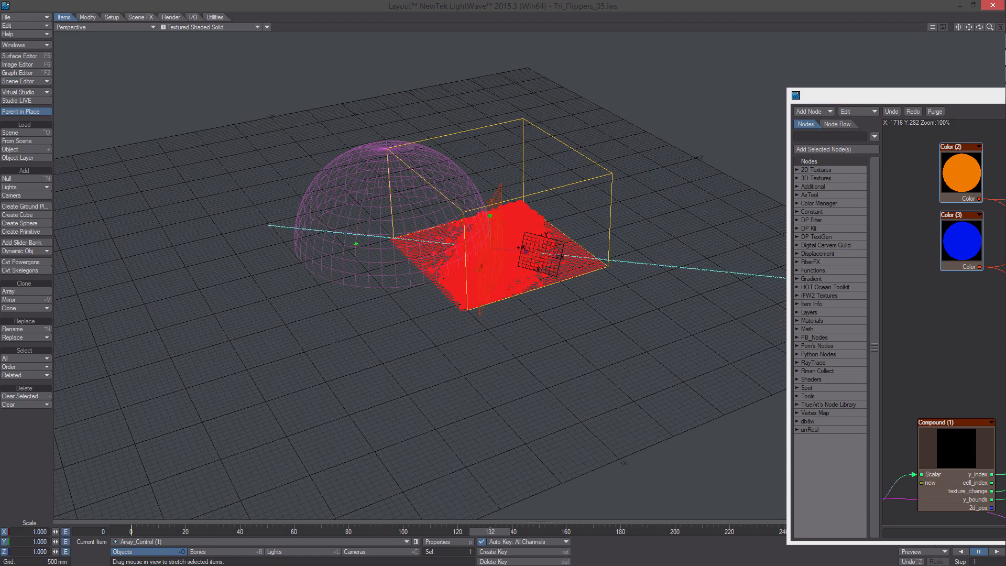
left_click(123, 542)
left_click(146, 520)
key("Tab")
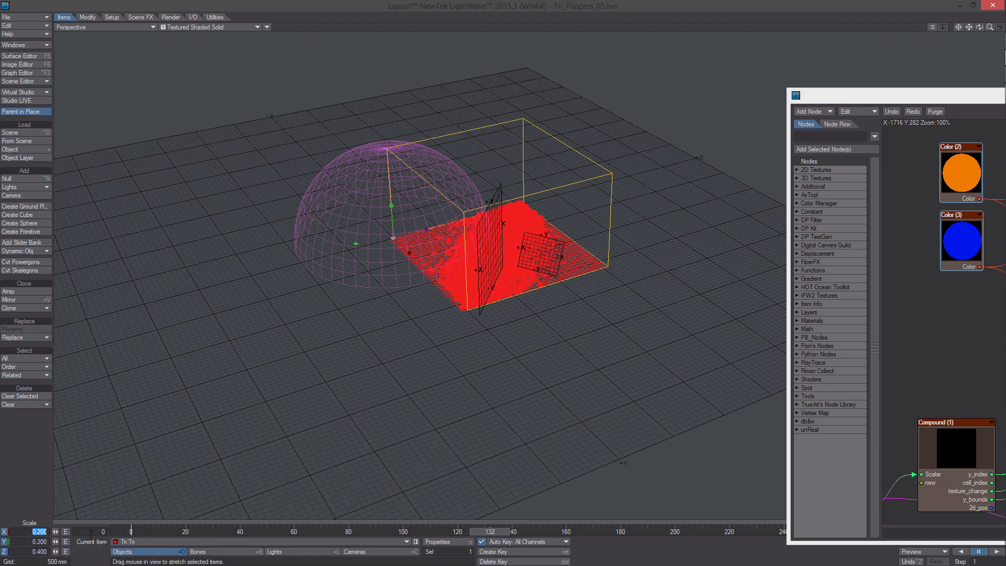
type("0.5")
key("Tab")
type("0.5")
key("Tab")
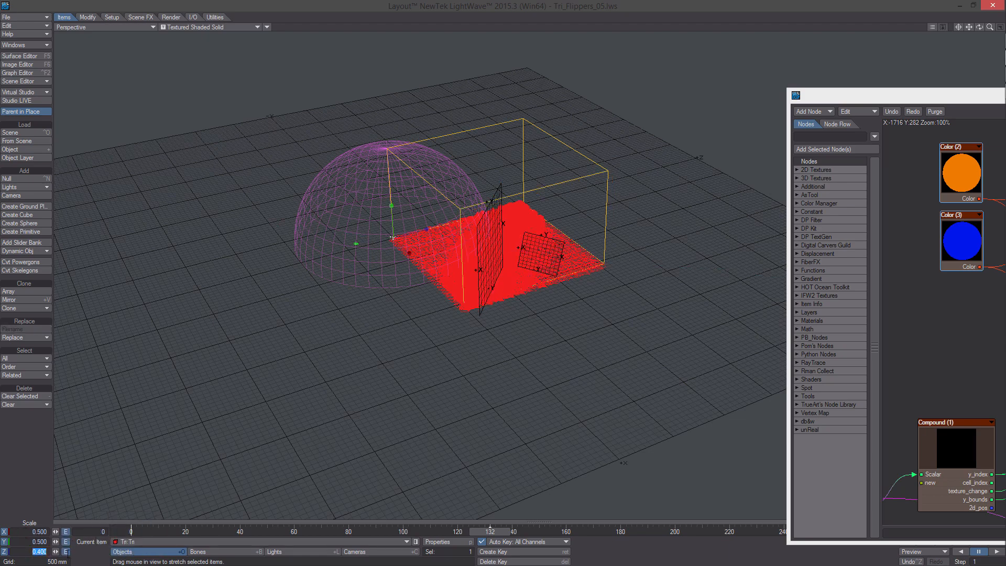
type("0.5")
key("Return")
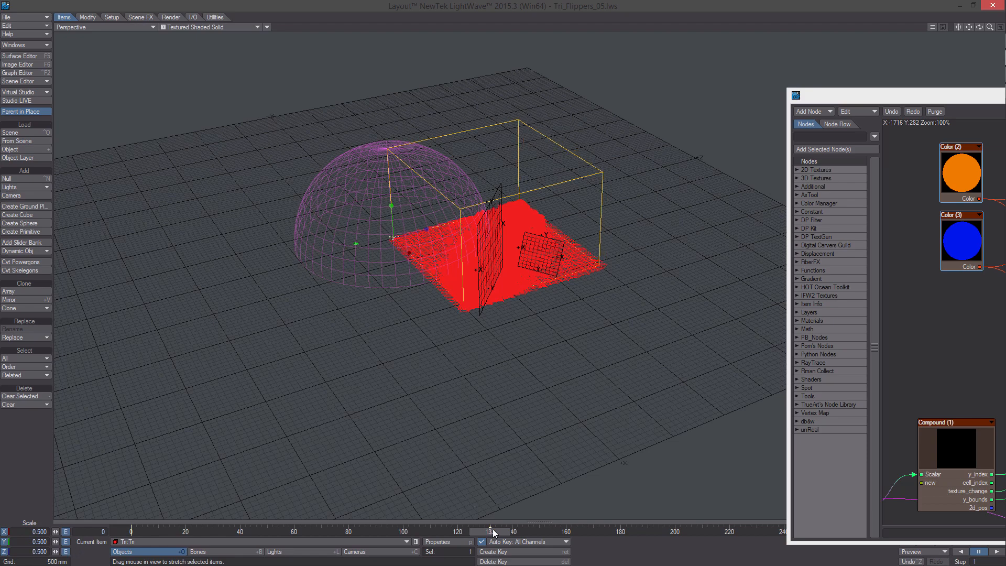
- Make Tri:Bounds the current item, delete its motion key at frame 132 and scrub back to frame 75
key("Return")
key("Return")
key("Up")
key("Up")
key("Up")
key("Up")
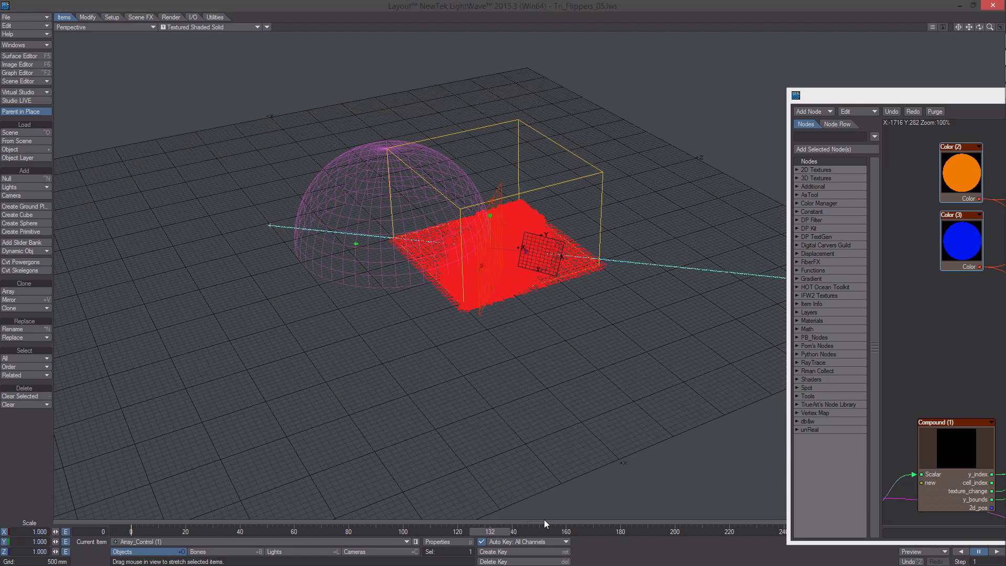
key("Down")
key("Return")
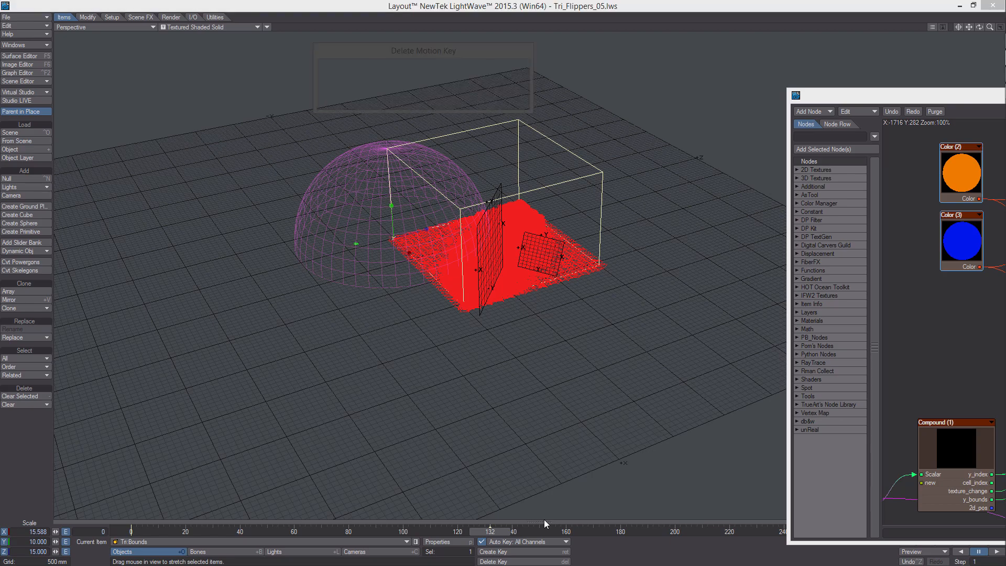
key("Return")
key("Left")
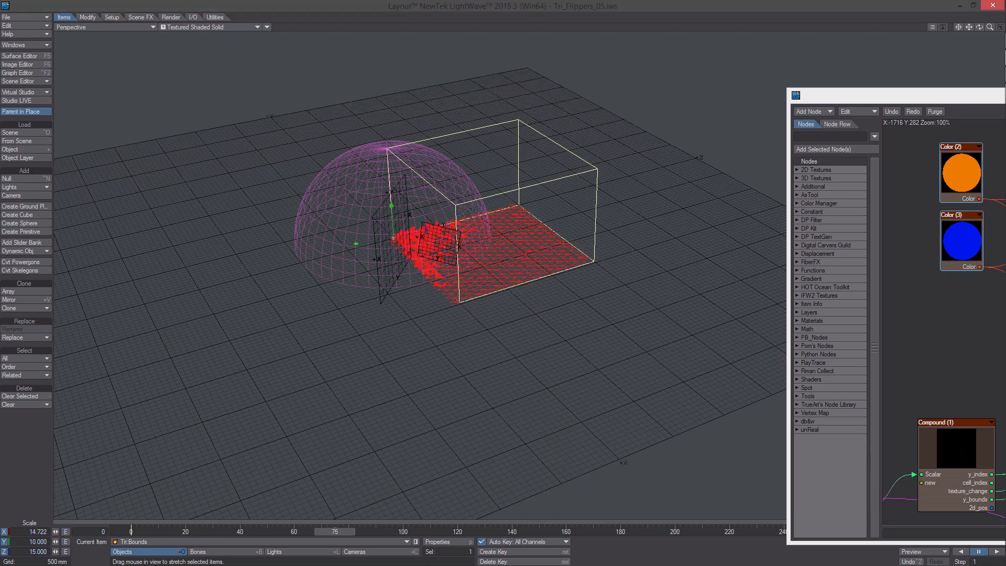
- Select Array_Control (2) in a closer view of the grid and set its bank rotation to 20°
scroll(487, 243, "up", 5)
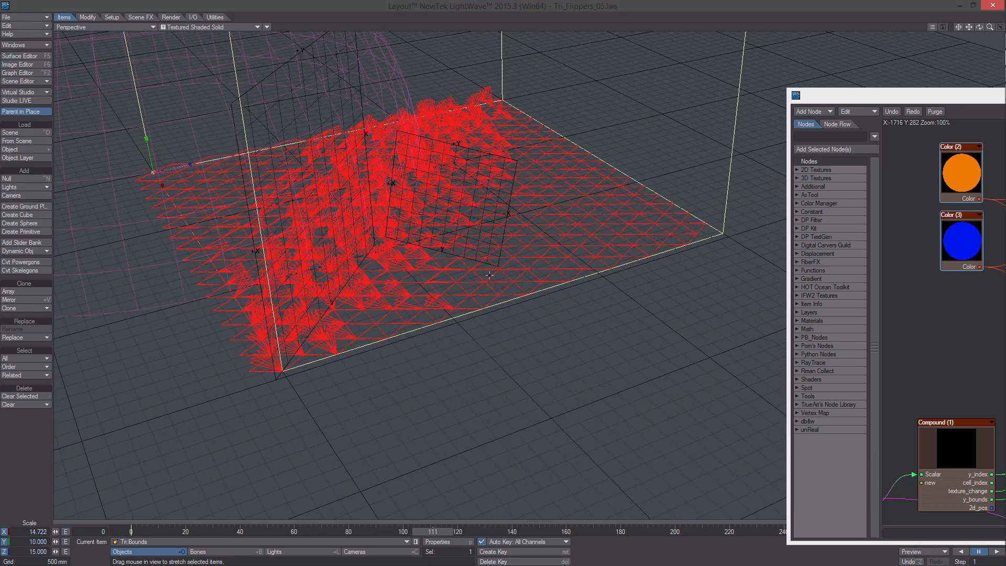
left_click_drag(487, 243, 467, 244, "alt")
scroll(467, 244, "up", 1)
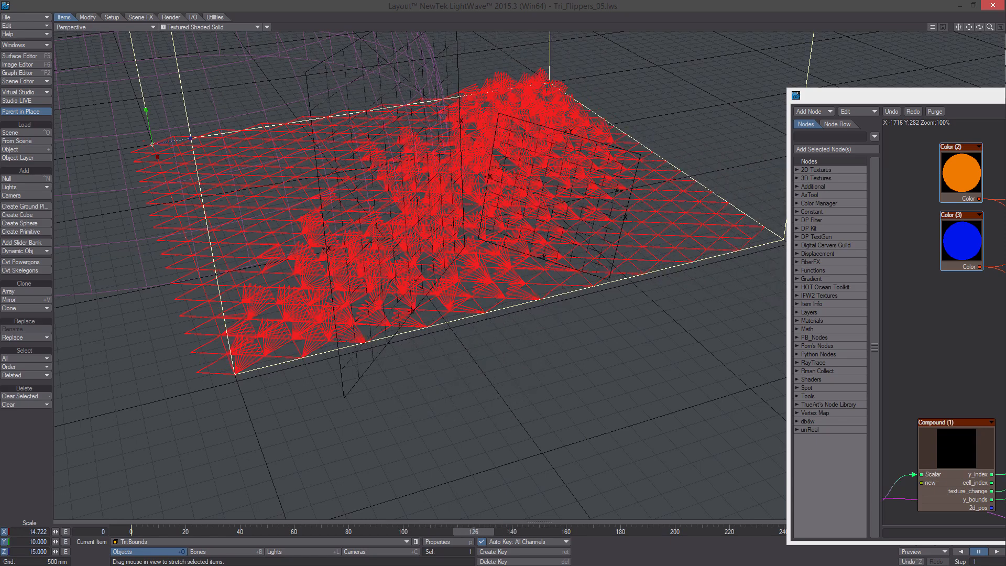
left_click(521, 177)
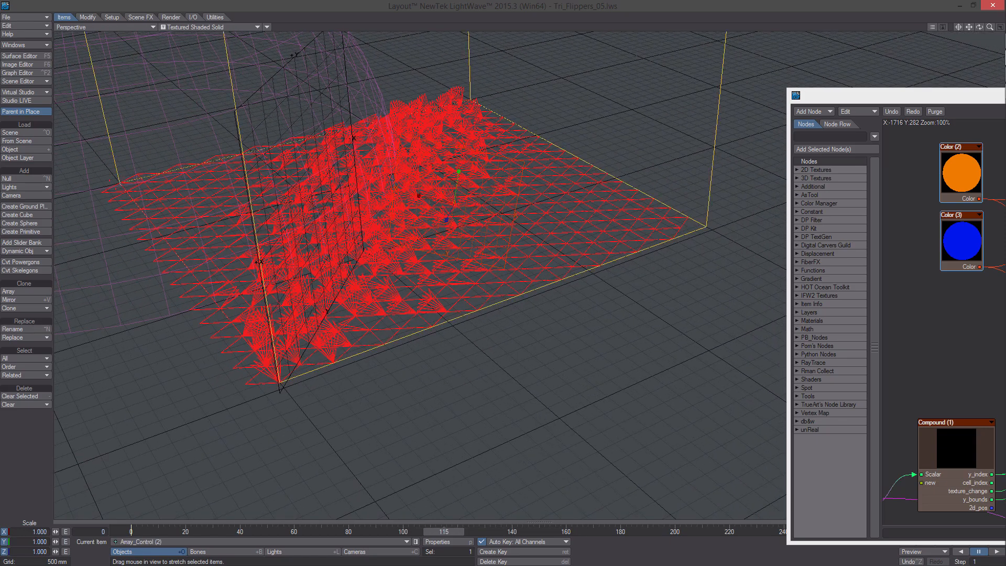
scroll(460, 287, "down", 4)
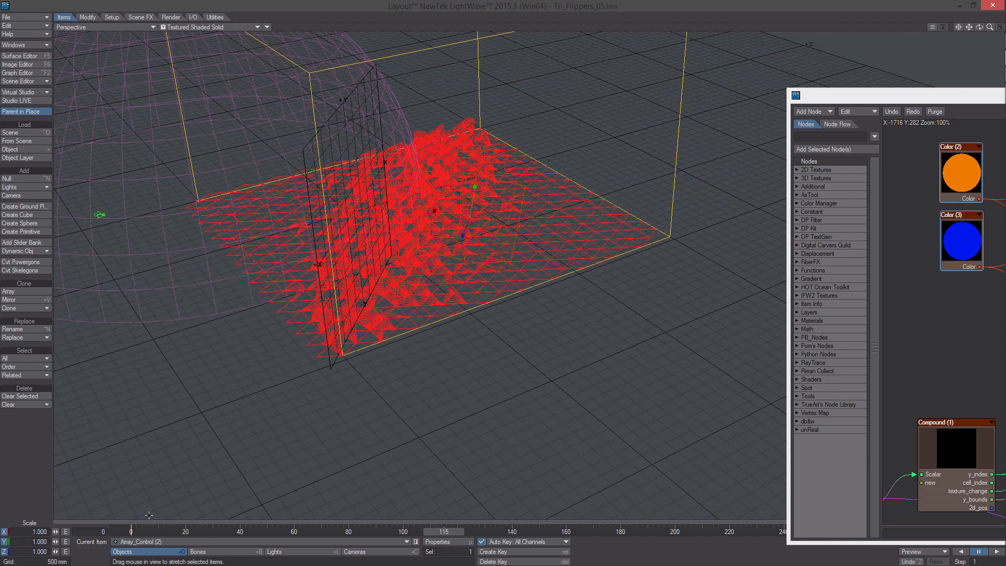
key("y")
left_click_drag(27, 551, 84, 551)
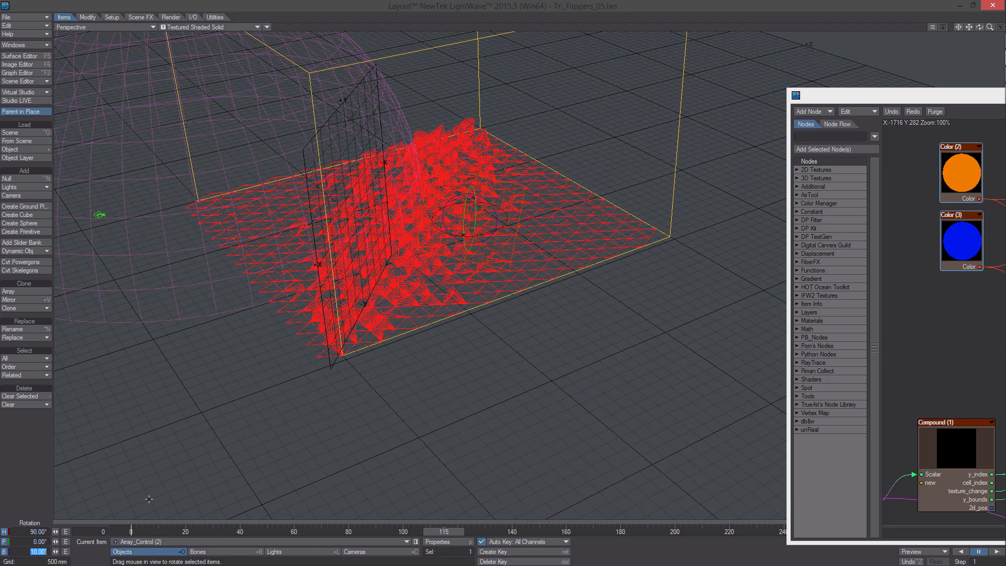
type("20")
key("Return")
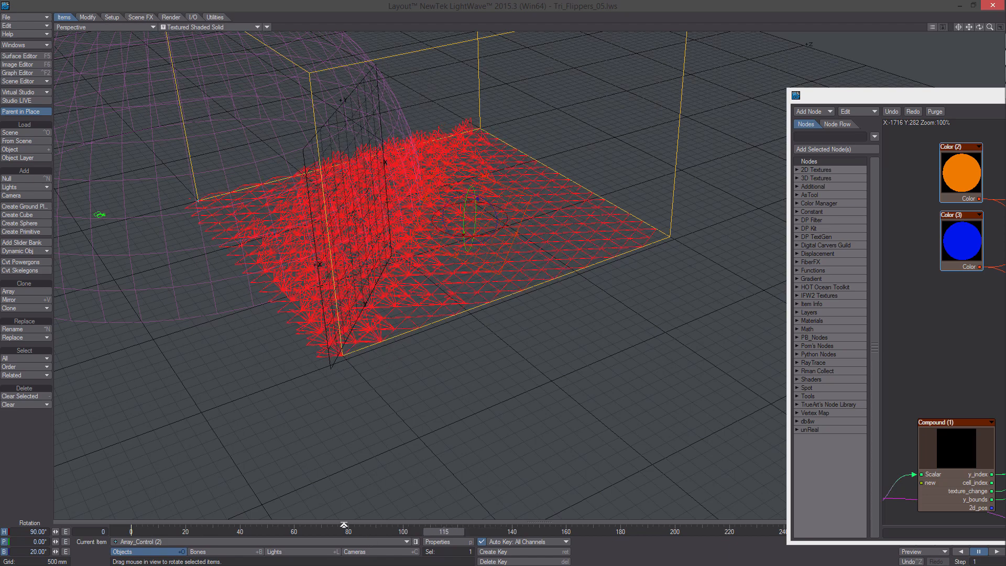
key("t")
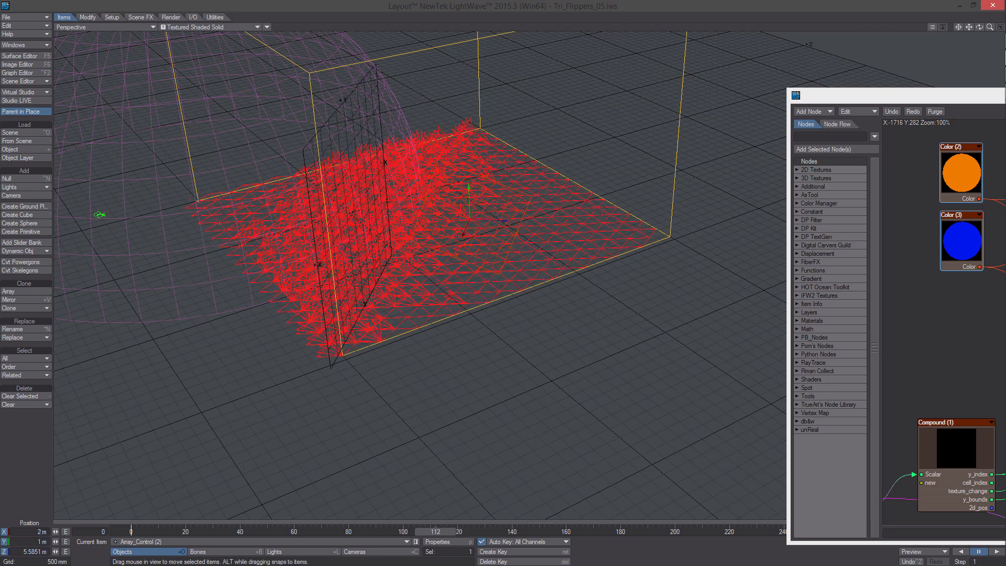
- Preview the triangle flip in VPR from frame 142 to 201, and return the viewport to Textured Shaded Solid
left_click(230, 28)
left_click(224, 74)
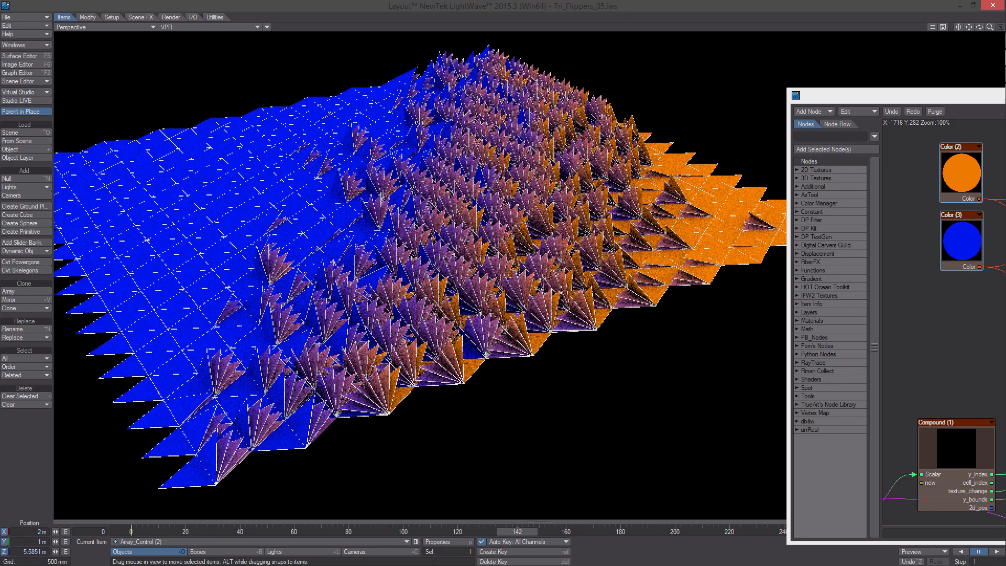
scroll(529, 320, "down", 5)
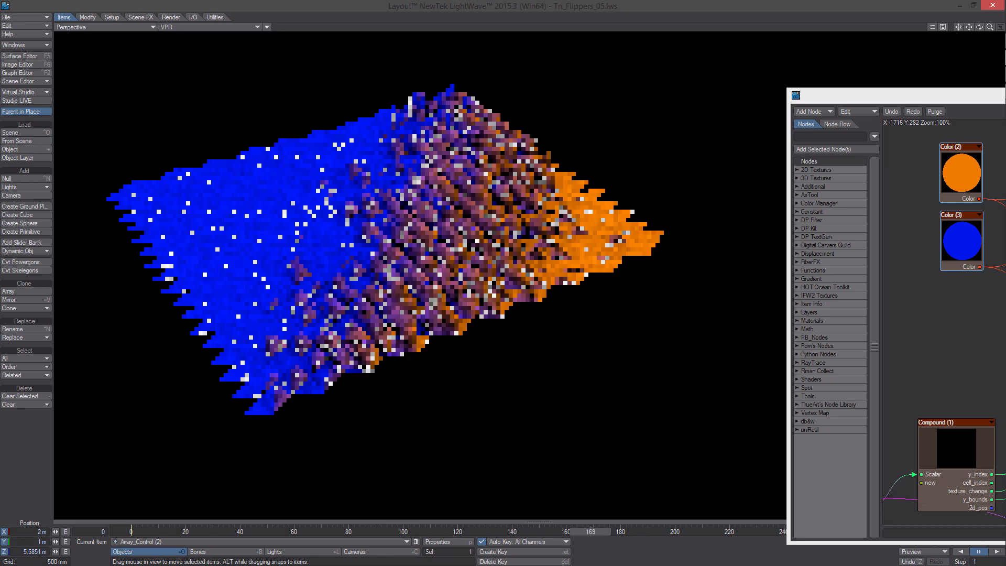
left_click(224, 28)
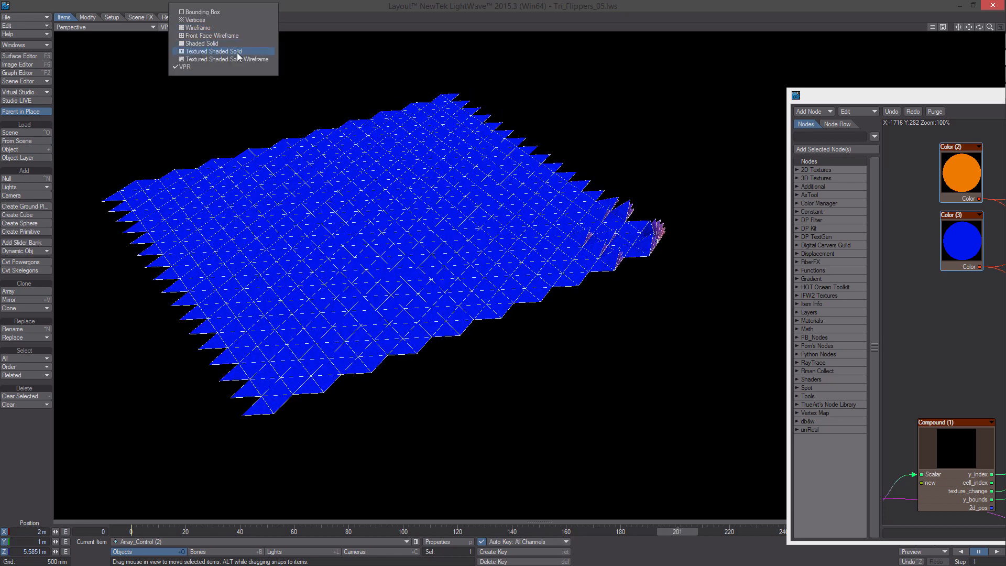
left_click(237, 53)
- In the Node Editor, connect Mixer (1)'s Color to the Surface Color and Edge (1)'s Normal to the Surface Normal instead
left_click_drag(841, 97, 261, 51)
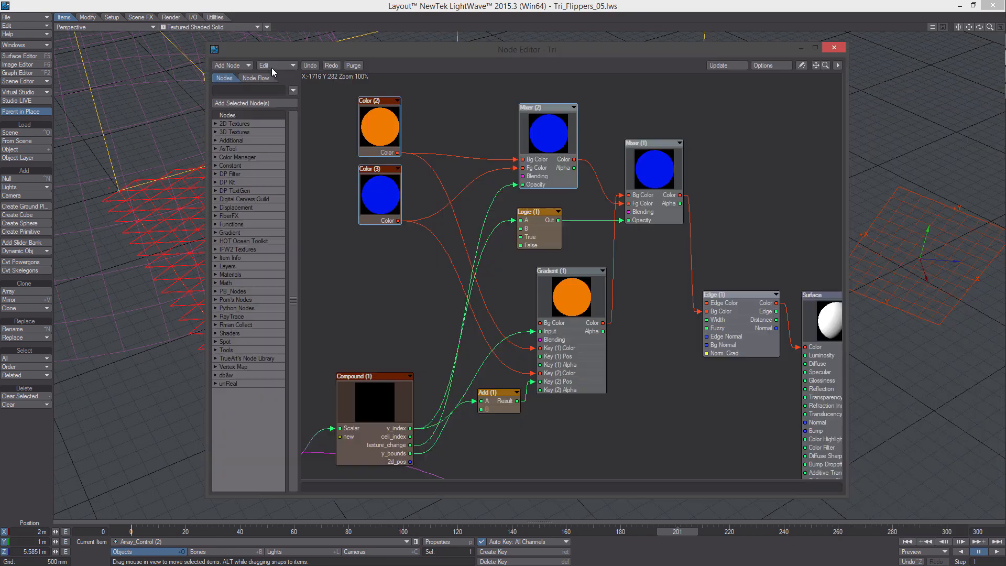
left_click_drag(542, 242, 424, 240, "alt")
left_click_drag(718, 309, 745, 247)
left_click_drag(595, 313, 691, 319, "alt")
mouse_move(648, 361)
left_mouse_down("alt")
mouse_move(674, 269)
mouse_move(683, 310)
mouse_move(632, 361)
left_mouse_up("alt")
left_click_drag(632, 360, 762, 302, "alt")
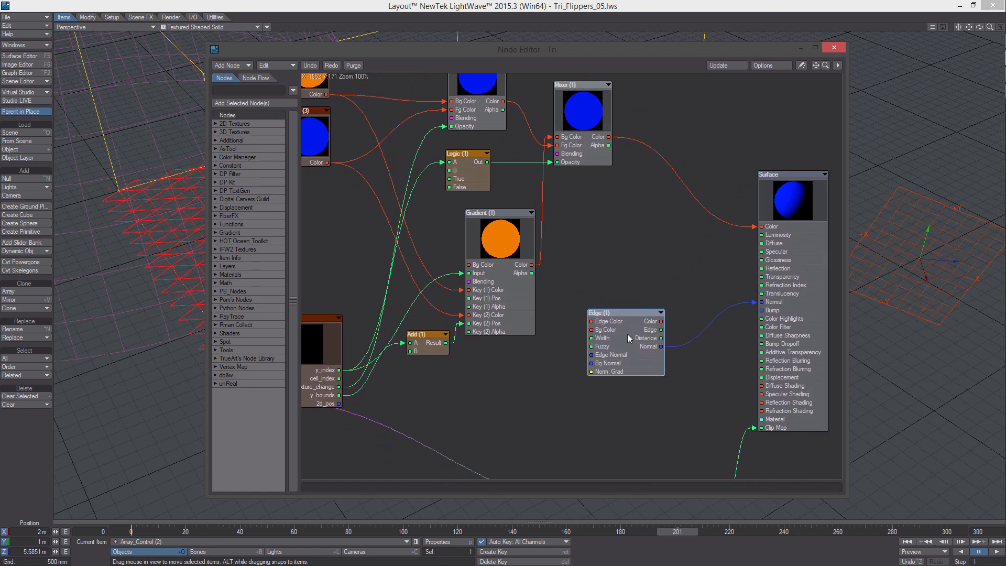
- Add a constant Scalar node, connect it to the Surface's Specular input and set its value
right_click(620, 342)
mouse_move(629, 272)
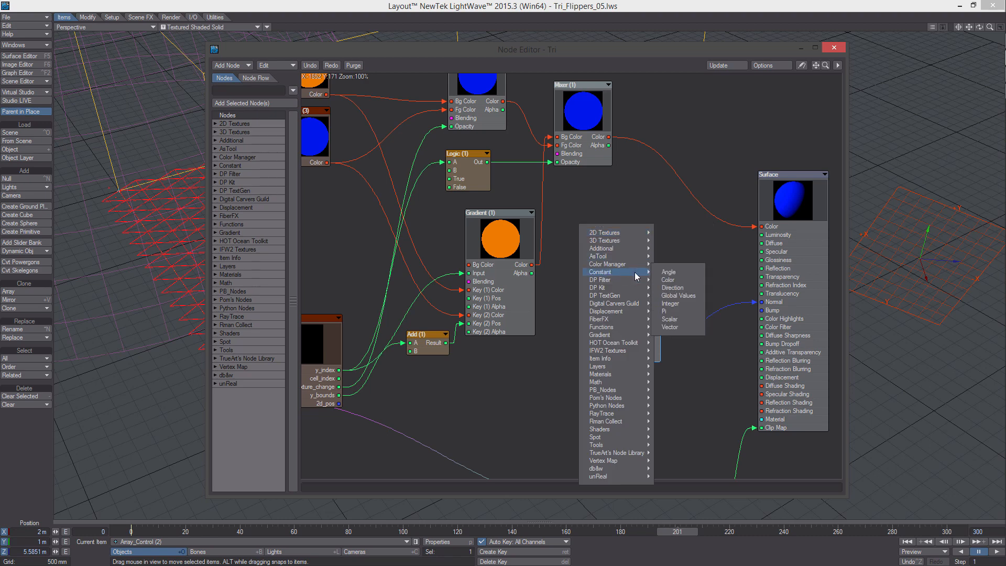
left_click(670, 319)
left_click_drag(687, 273, 761, 252)
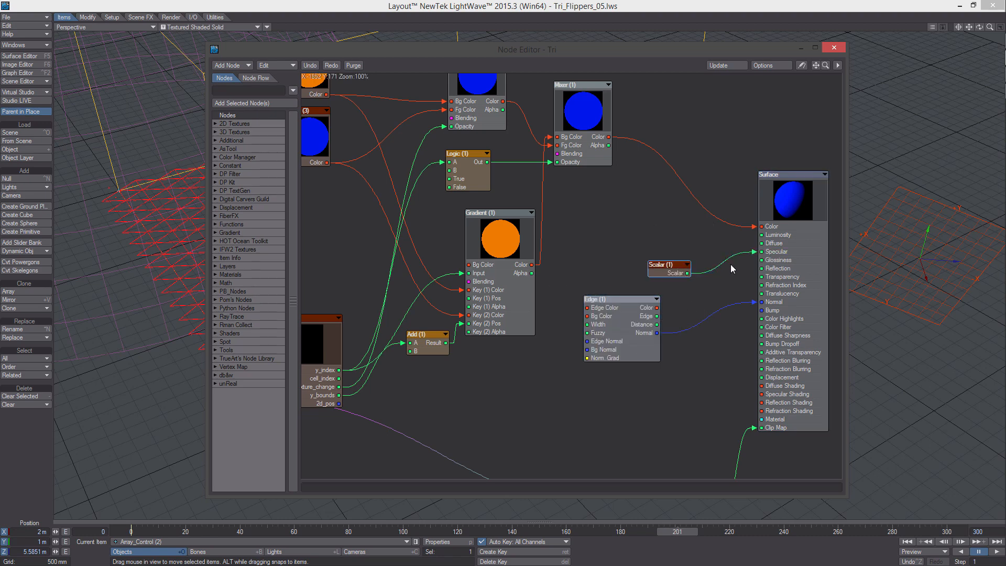
double_click(679, 267)
left_click(885, 172)
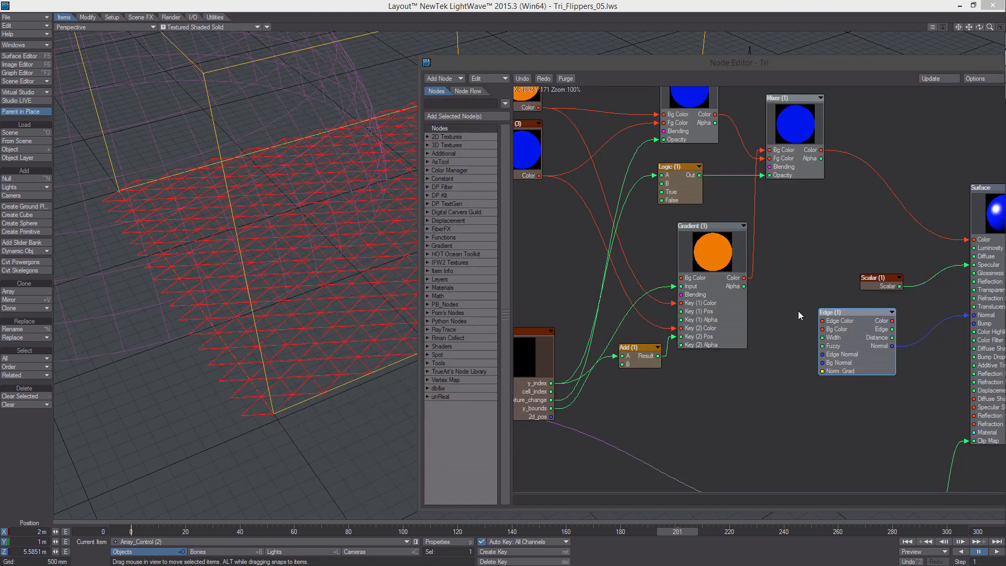
- With VPR active in the viewport, set Edge (1)'s Edge Width to 1.0 and Fuzzy Edge to 1
double_click(844, 331)
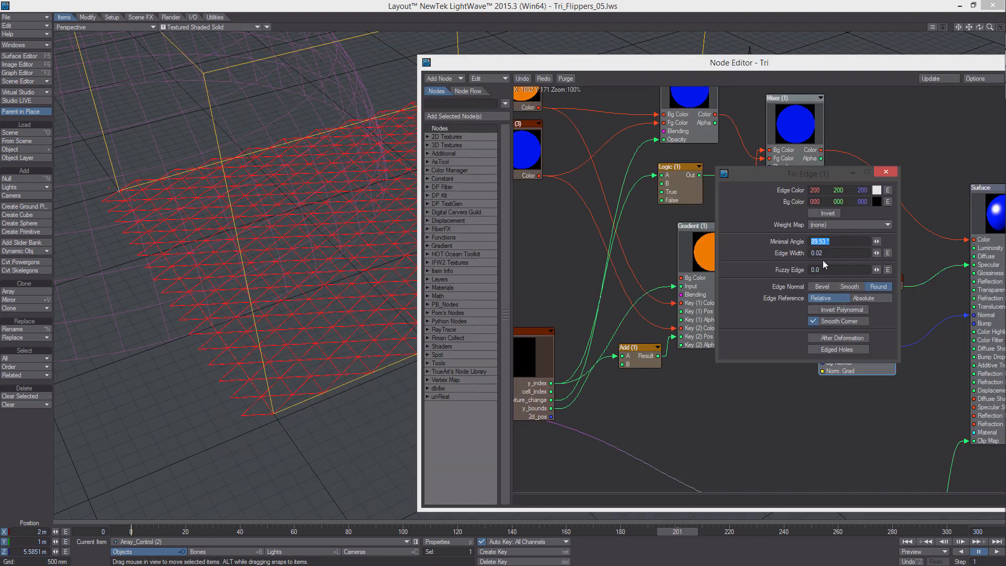
left_click(237, 27)
left_click(240, 74)
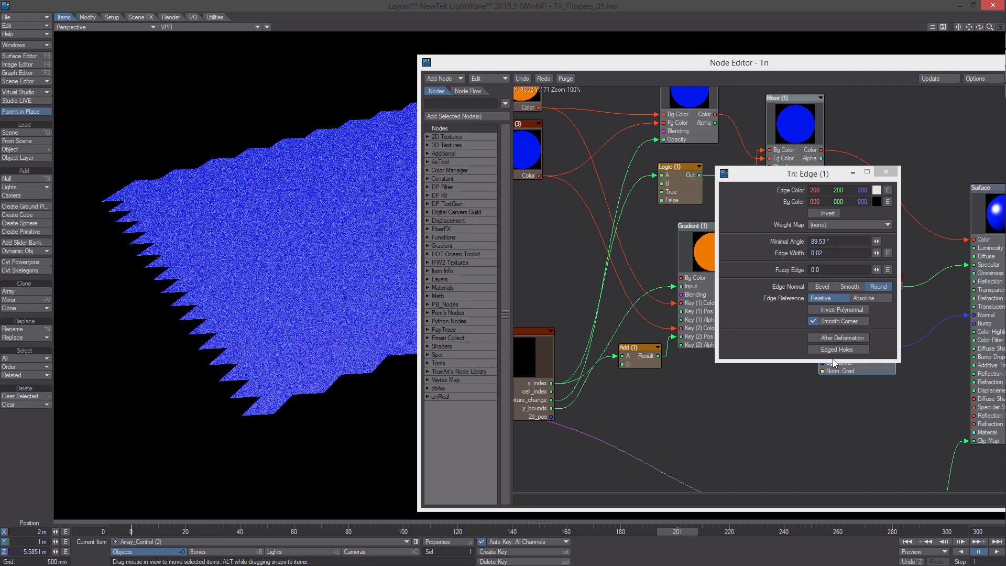
double_click(815, 253)
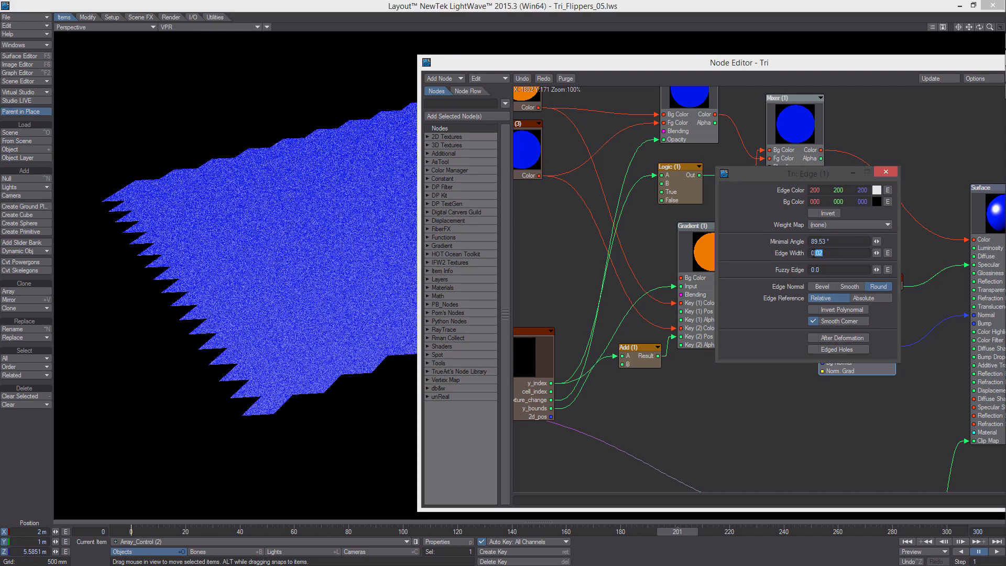
type("1")
key("Return")
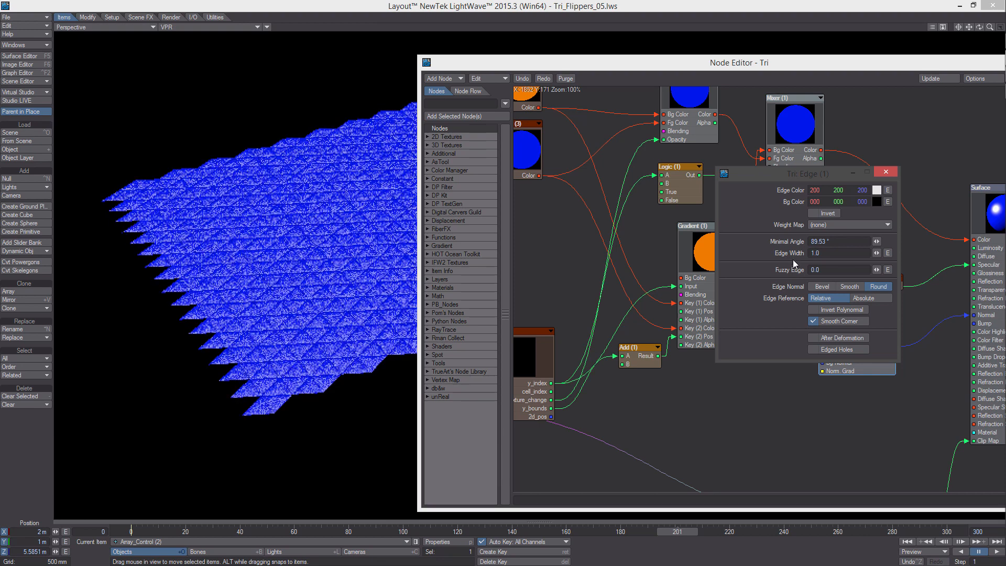
left_click(815, 270)
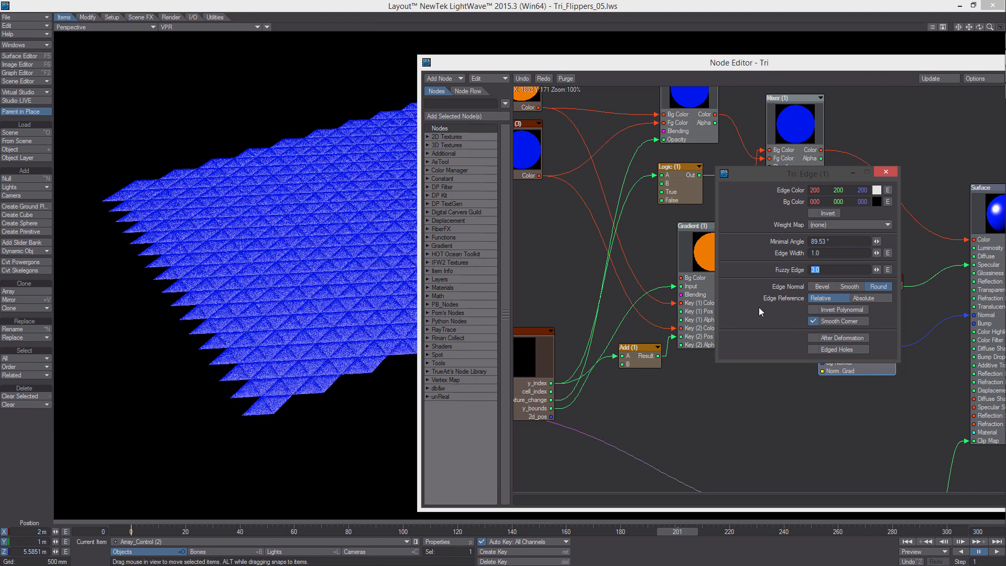
type("1")
key("Return")
- Scrub to frame 124 and examine the edge shading of the flipping triangles in VPR
left_click_drag(491, 65, 696, 92)
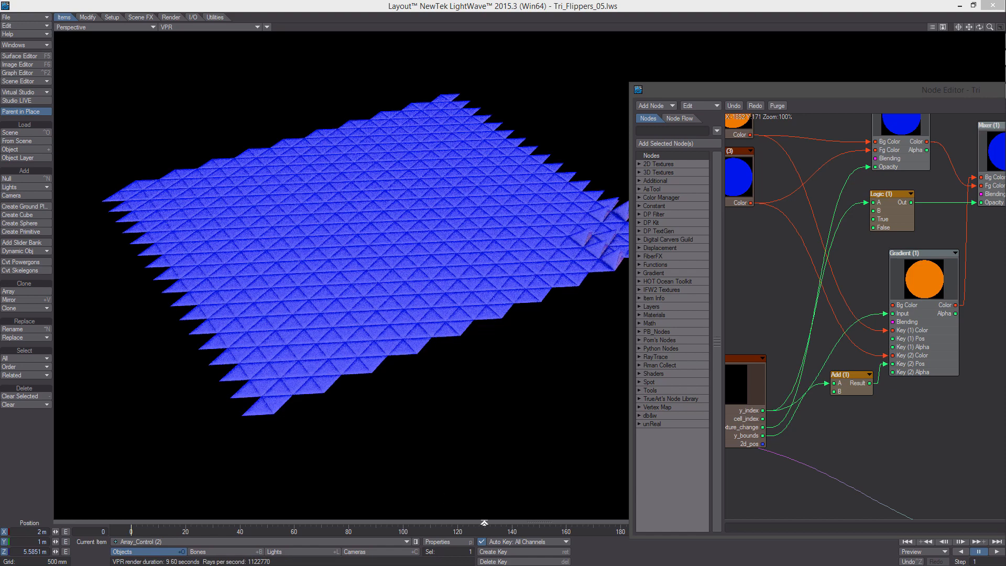
left_click_drag(492, 530, 468, 531)
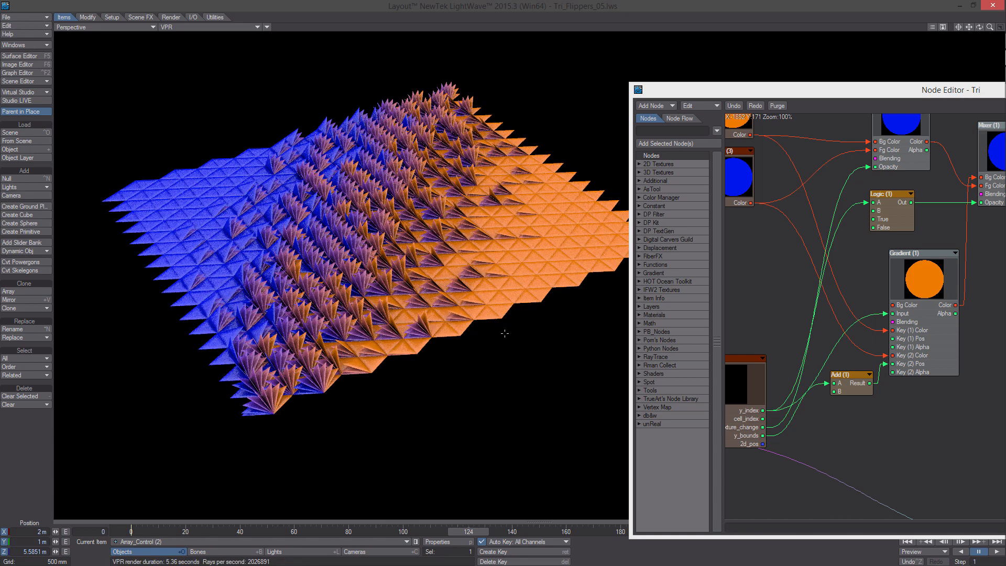
left_click_drag(762, 90, 709, 70)
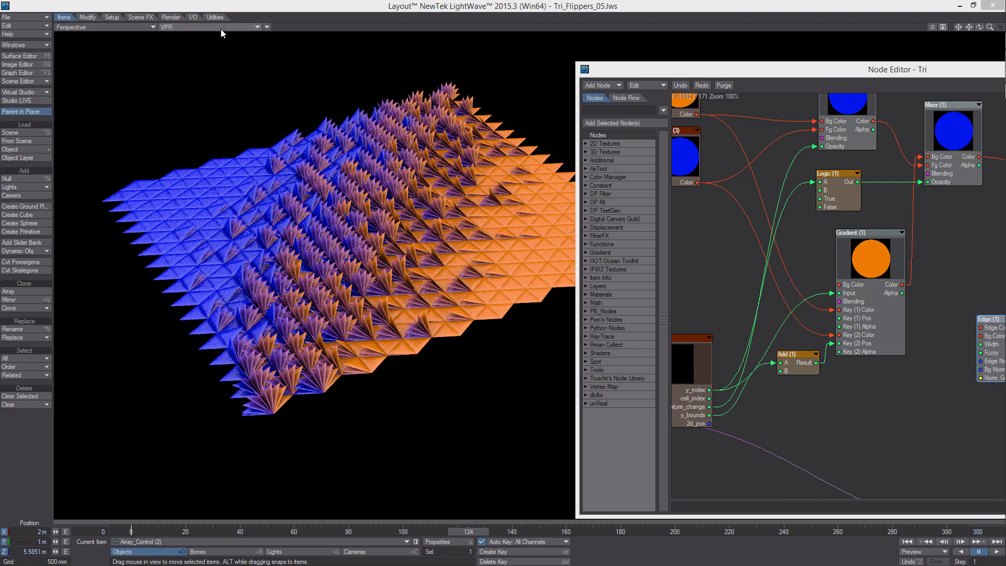
- Return the viewport to Textured Shaded Solid and close the Node Editor
left_click(257, 27)
left_click(247, 57)
mouse_move(89, 210)
left_mouse_down("alt")
mouse_move(118, 214)
mouse_move(99, 199)
left_mouse_up("alt")
left_click_drag(839, 73, 601, 75)
left_click_drag(663, 153, 642, 260, "alt")
left_click(963, 72)
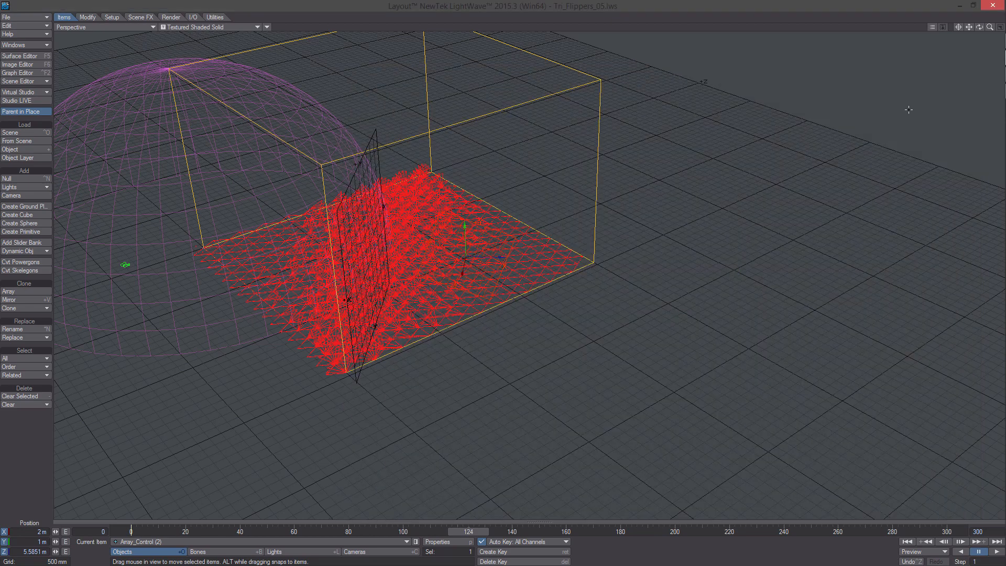
left_click_drag(906, 108, 950, 128, "ctrl+alt")
- Make Tri:Tri the current item and set its scale to 0.2 in X, Y and Z
key("shift+l")
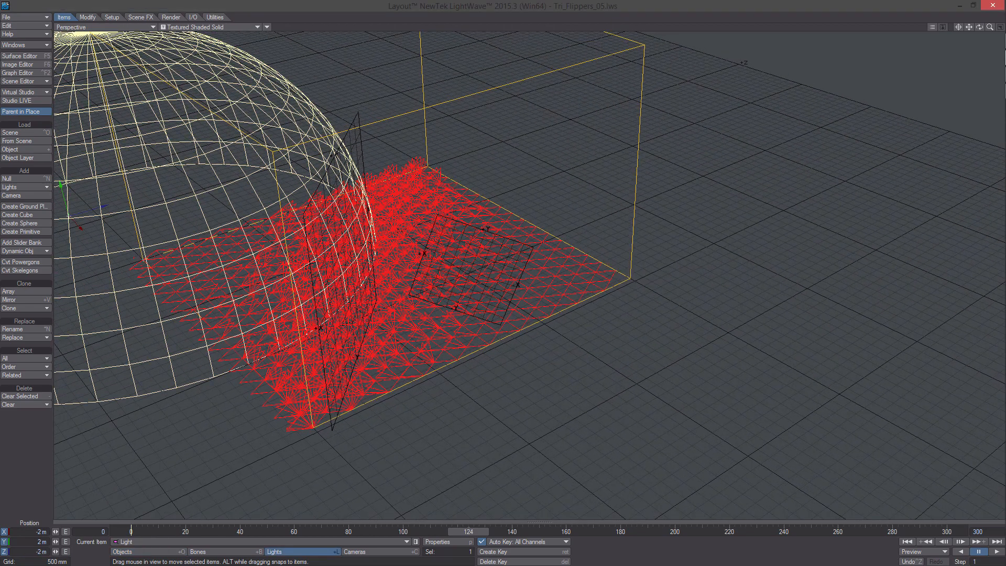
key("shift+o")
left_click(135, 541)
left_click(135, 524)
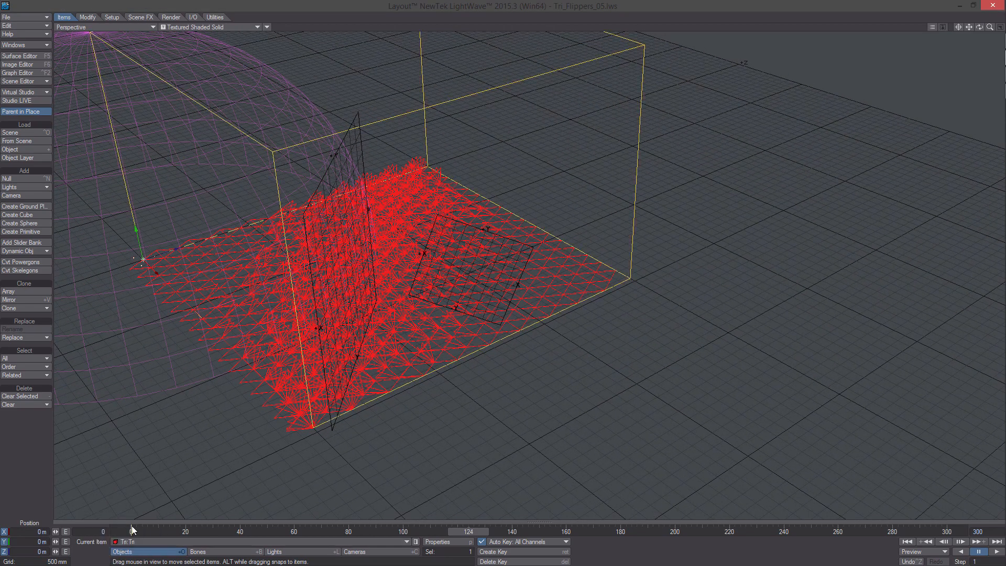
key("p")
key("p")
key("h")
double_click(42, 531)
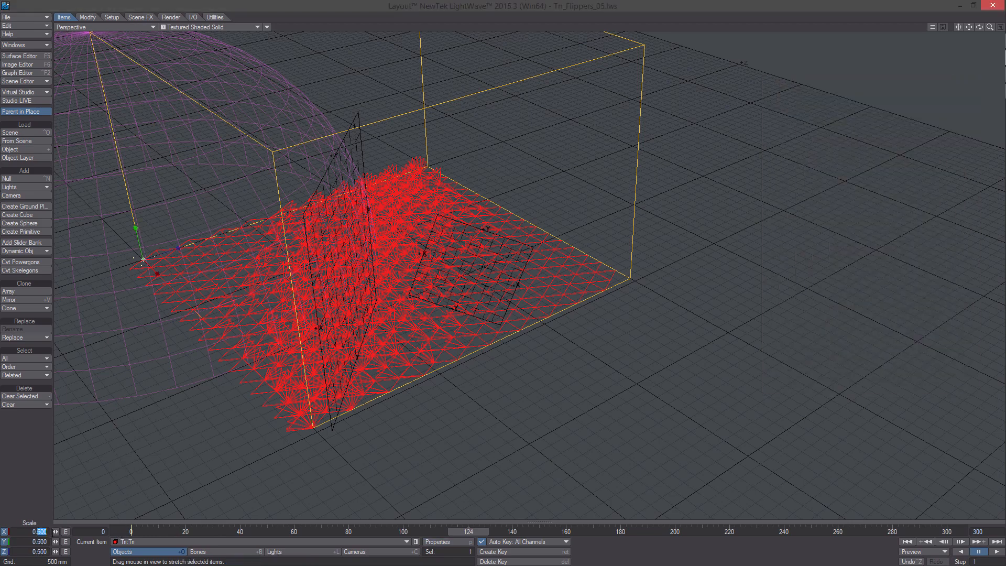
type("2")
key("Tab")
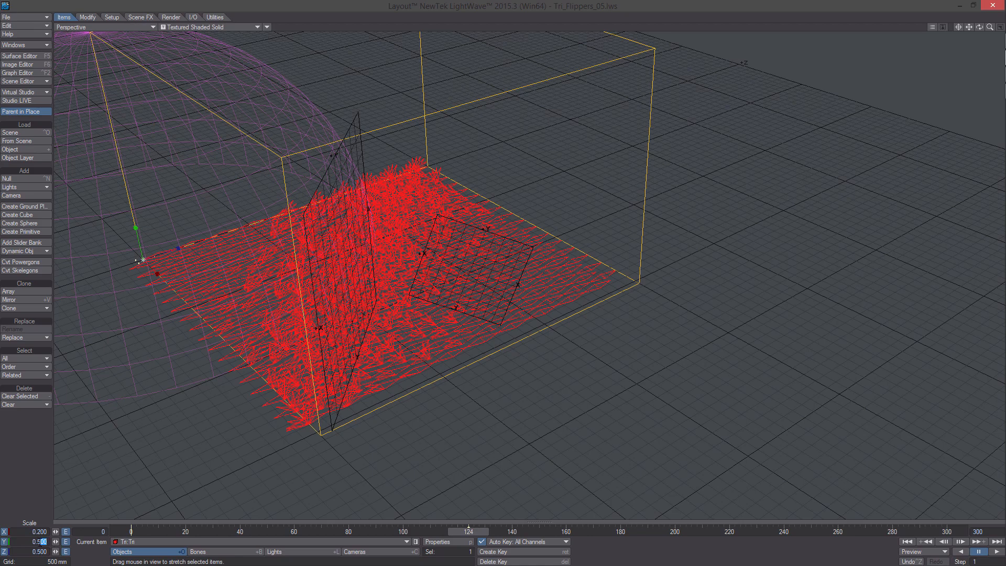
type("2")
key("Tab")
type(".2")
key("Return")
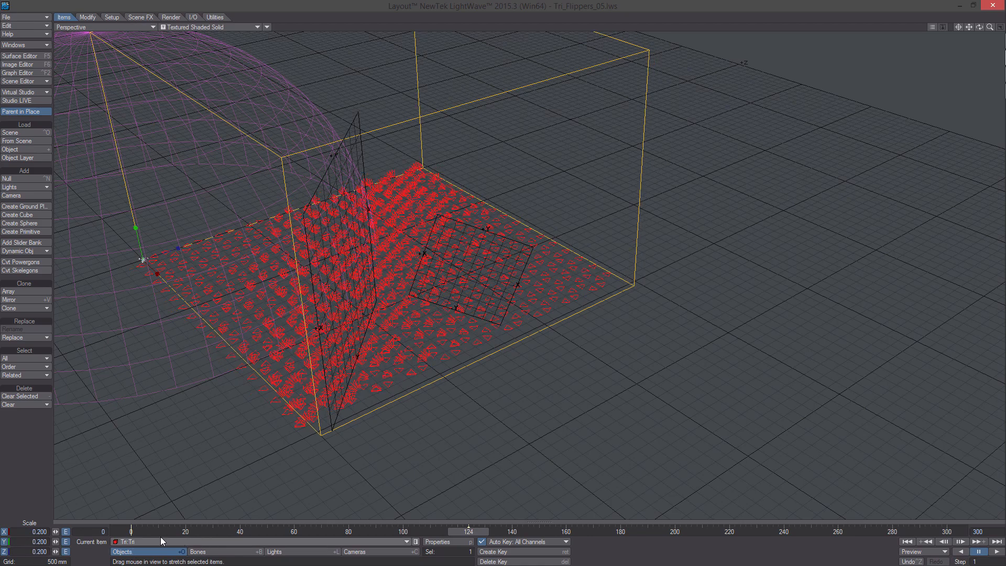
- Create a key for Tri:Tri at frame 0 with the new scale, and move to frame 126
key("Return")
type("0")
key("Return")
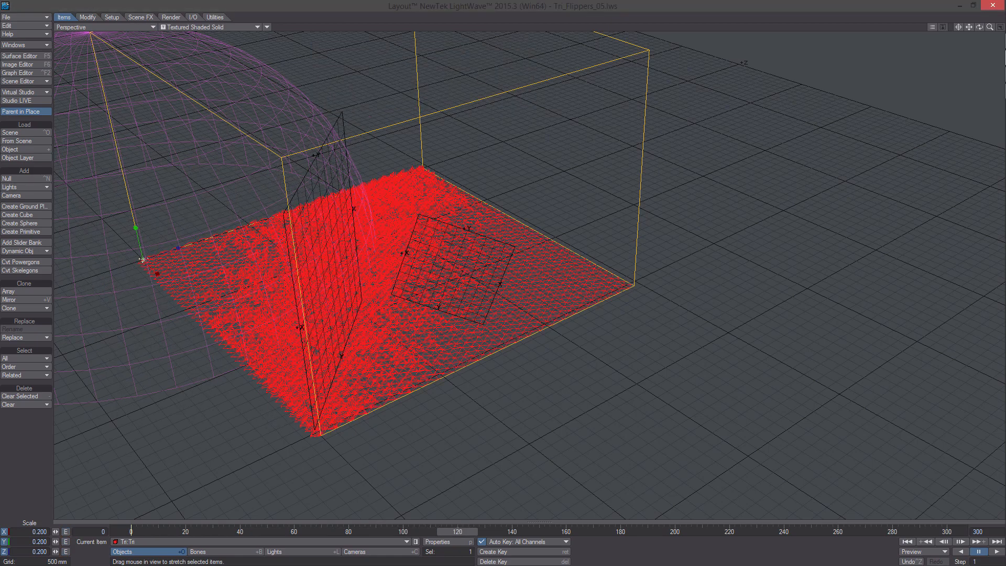
key("Right")
key("Right")
key("Right")
key("Right")
key("Right")
key("Right")
- Preview the denser triangle grid in VPR at frame 126 from a closer view
left_click_drag(461, 341, 420, 324, "alt")
left_click_drag(419, 361, 472, 362, "ctrl+alt")
left_click_drag(408, 385, 457, 343, "alt+shift")
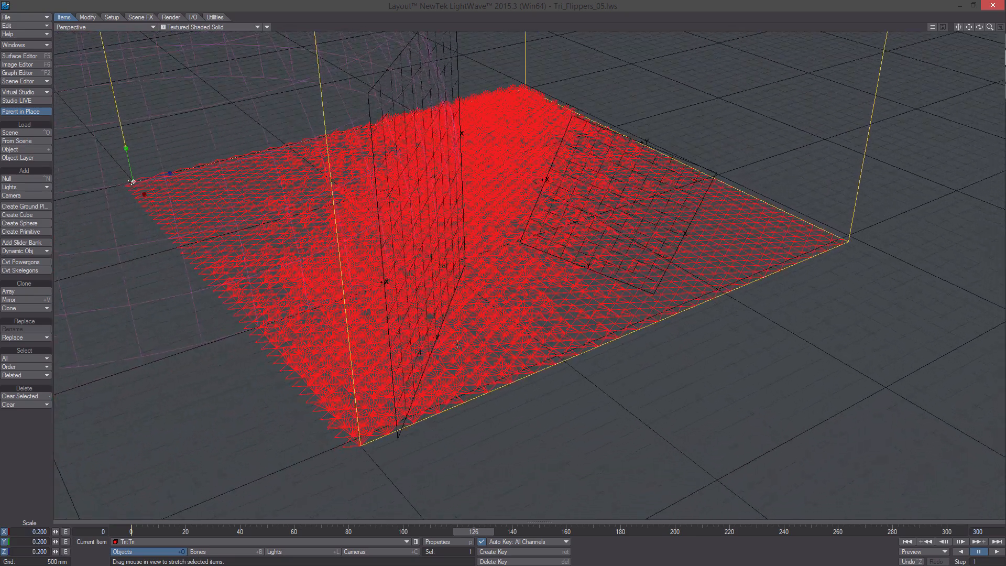
left_click(224, 27)
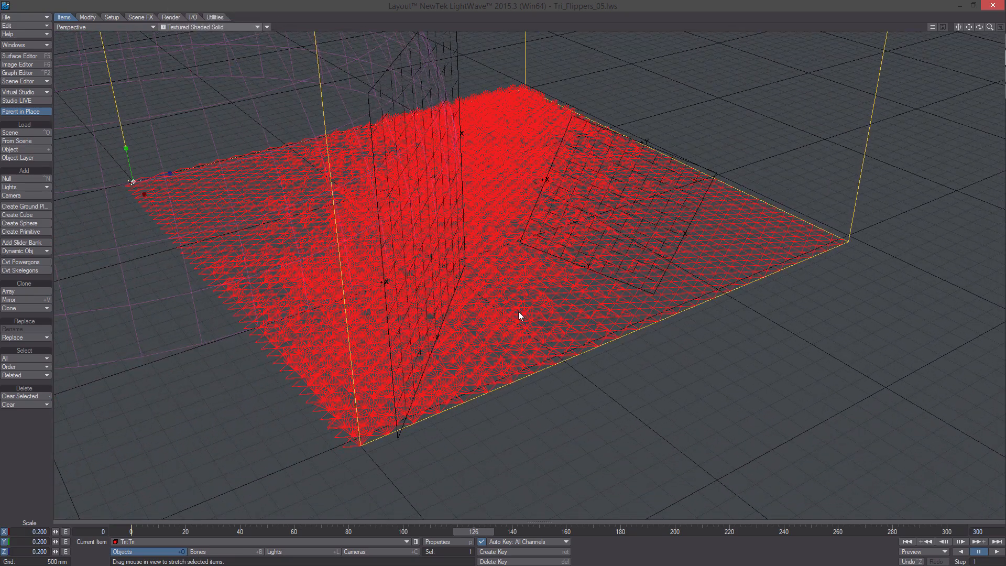